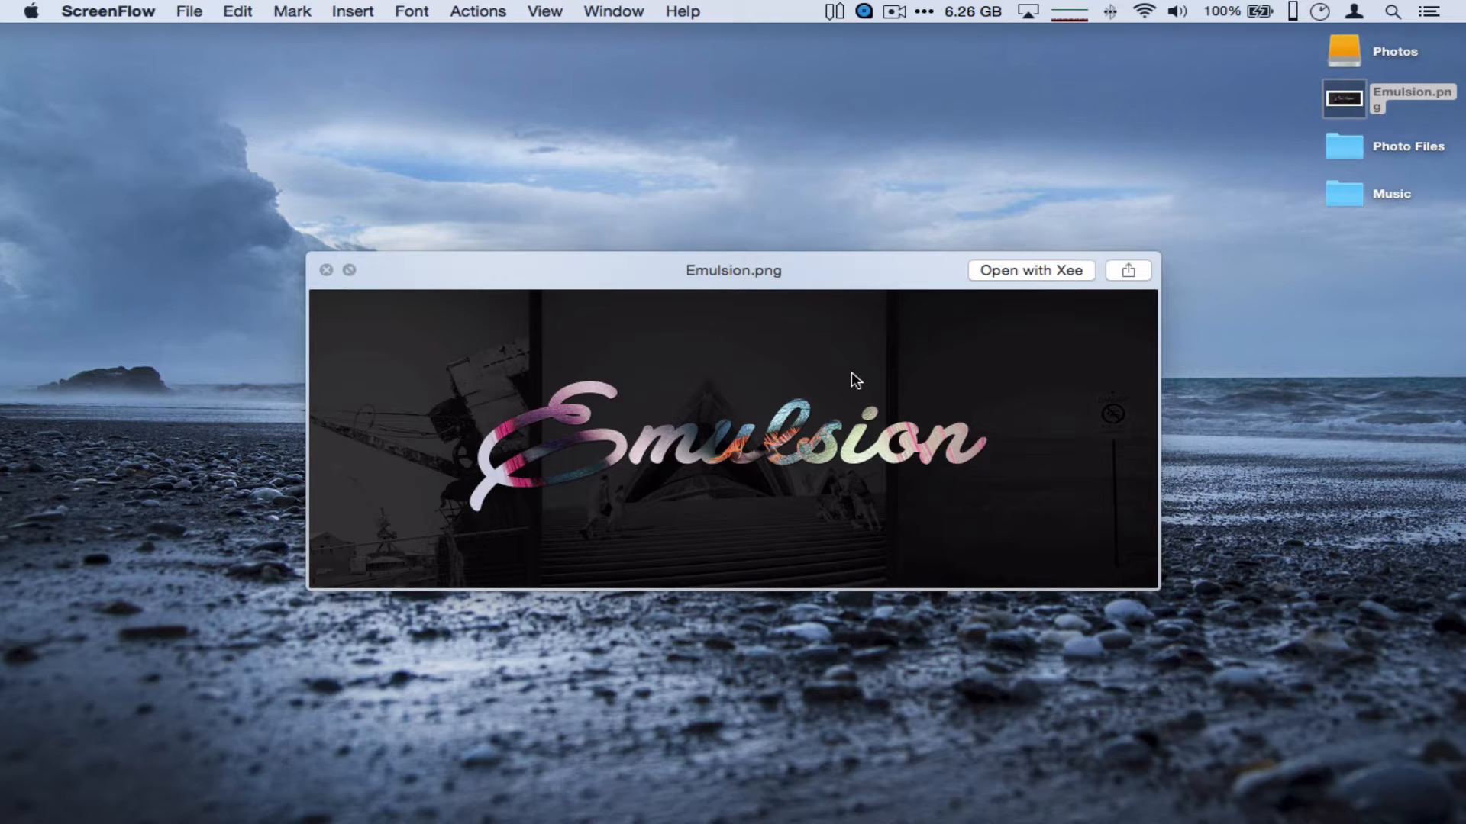
# Close the Emulsion.png preview and launch the Emulsion application
pyautogui.click(327, 272)
pyautogui.press('super+space')
pyautogui.write('e')
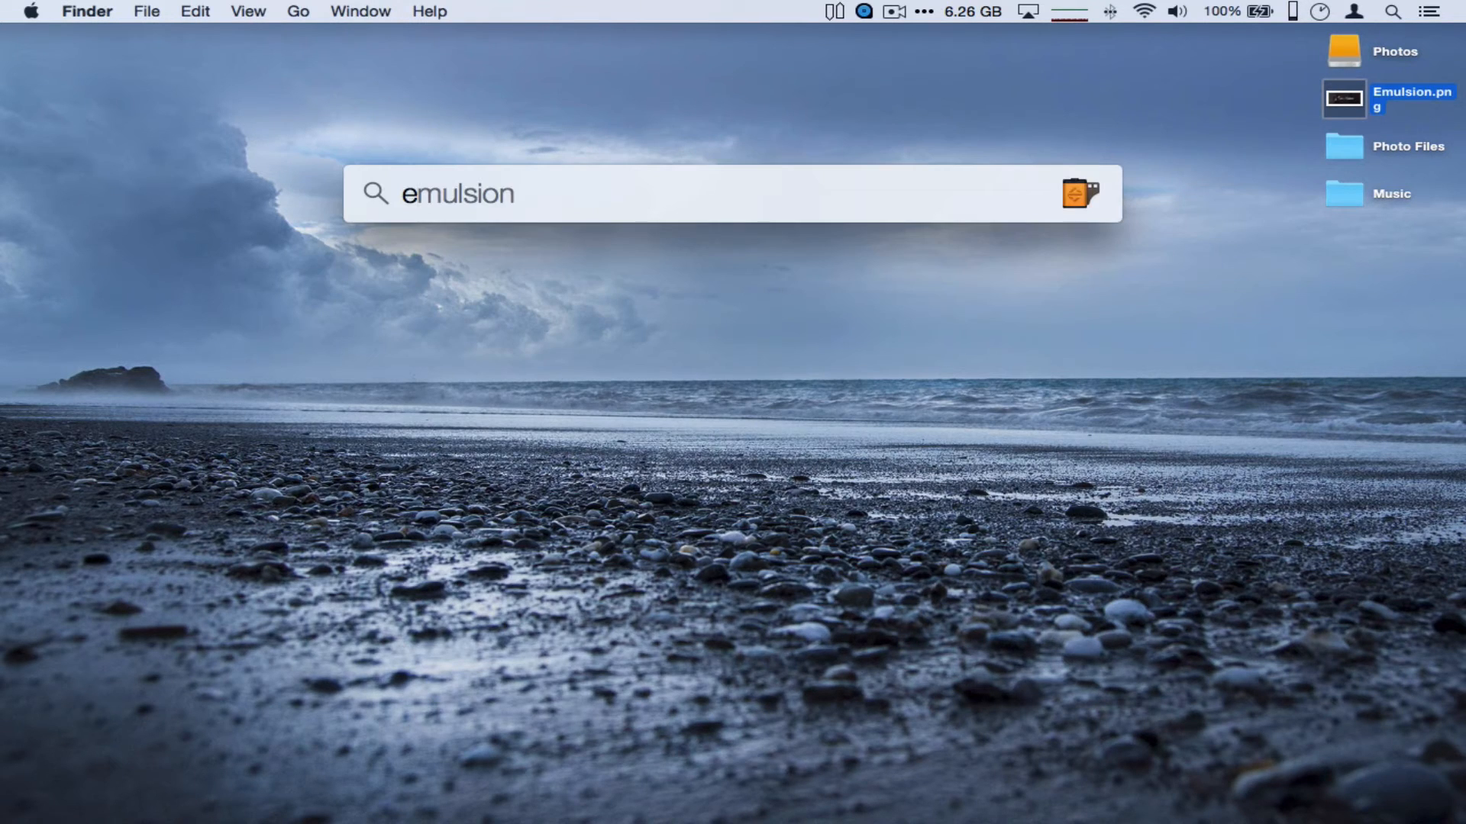
pyautogui.press('Return')
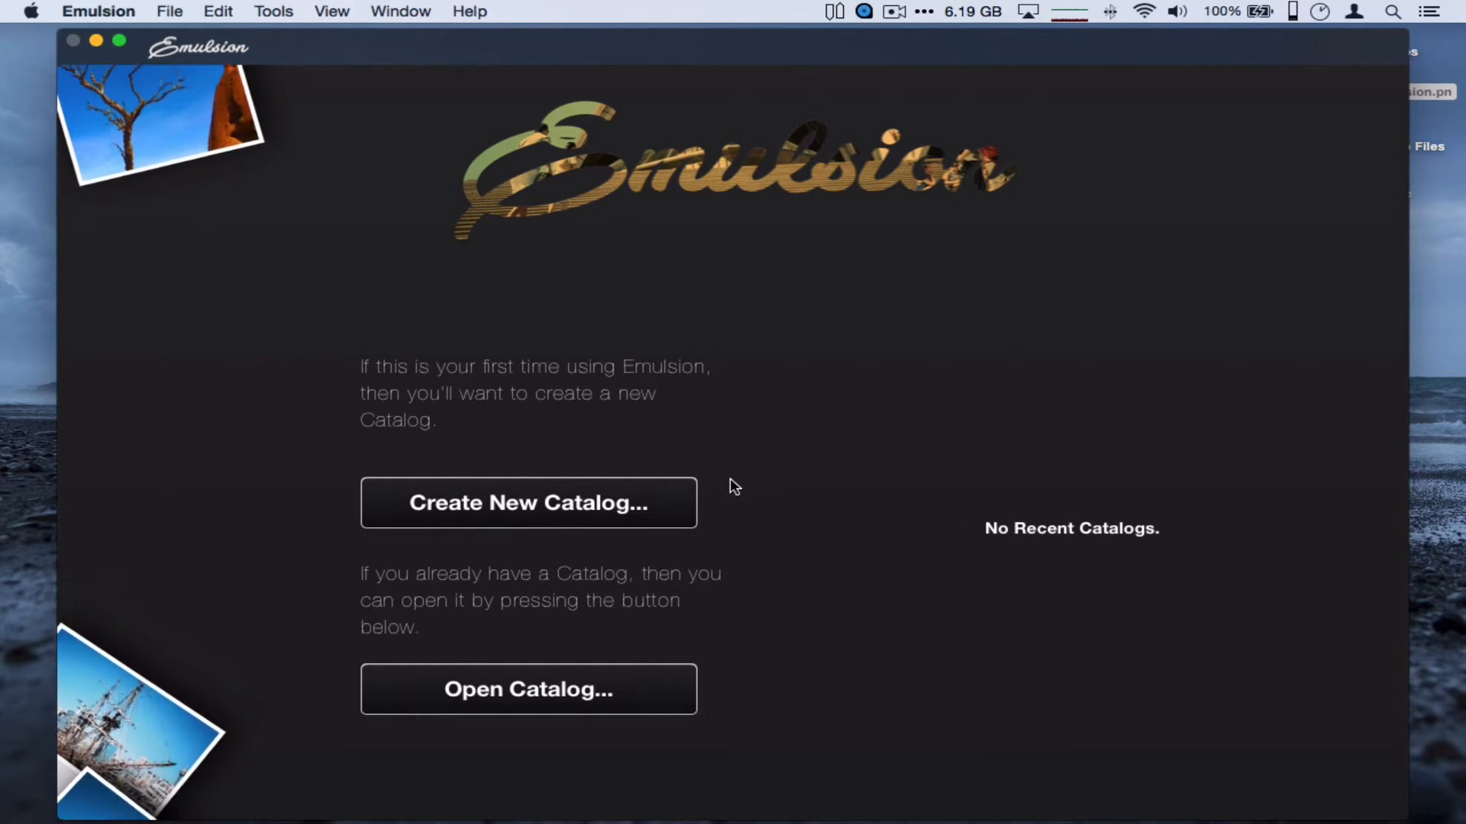
# Create a new catalog named Demo and save it on the Photos drive
pyautogui.click(611, 510)
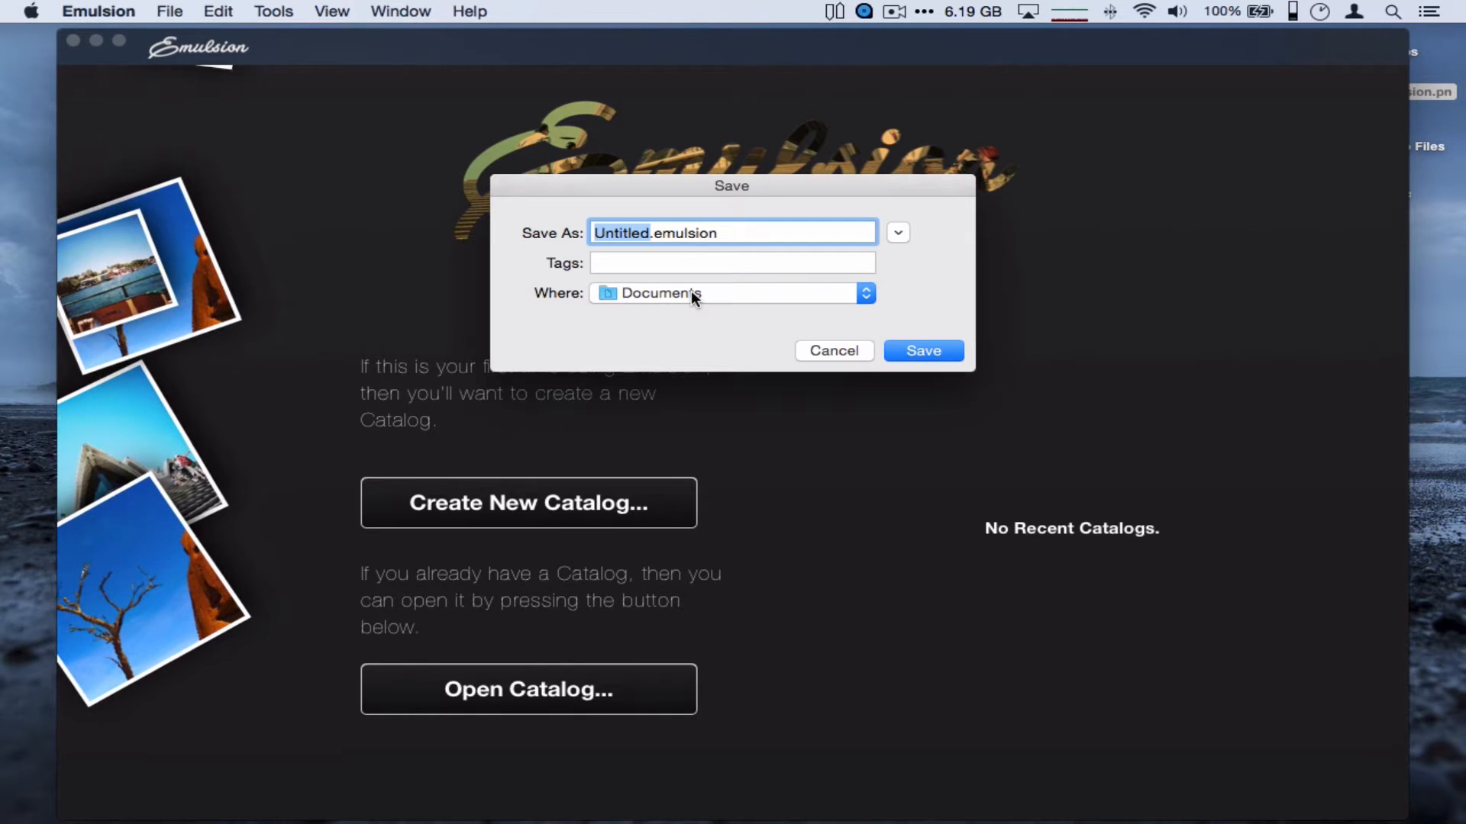
pyautogui.click(692, 295)
pyautogui.click(654, 386)
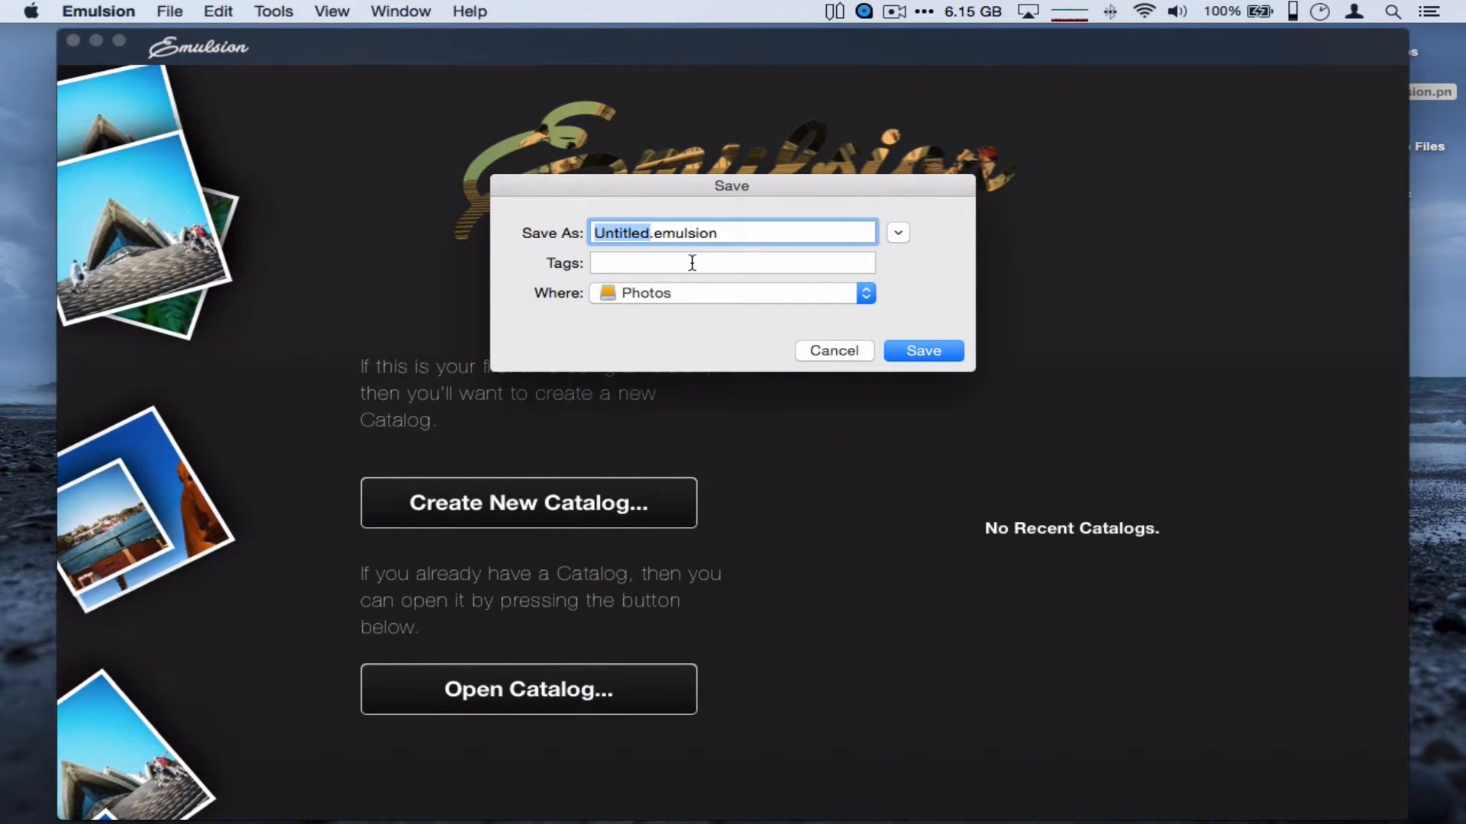
pyautogui.write('Demo')
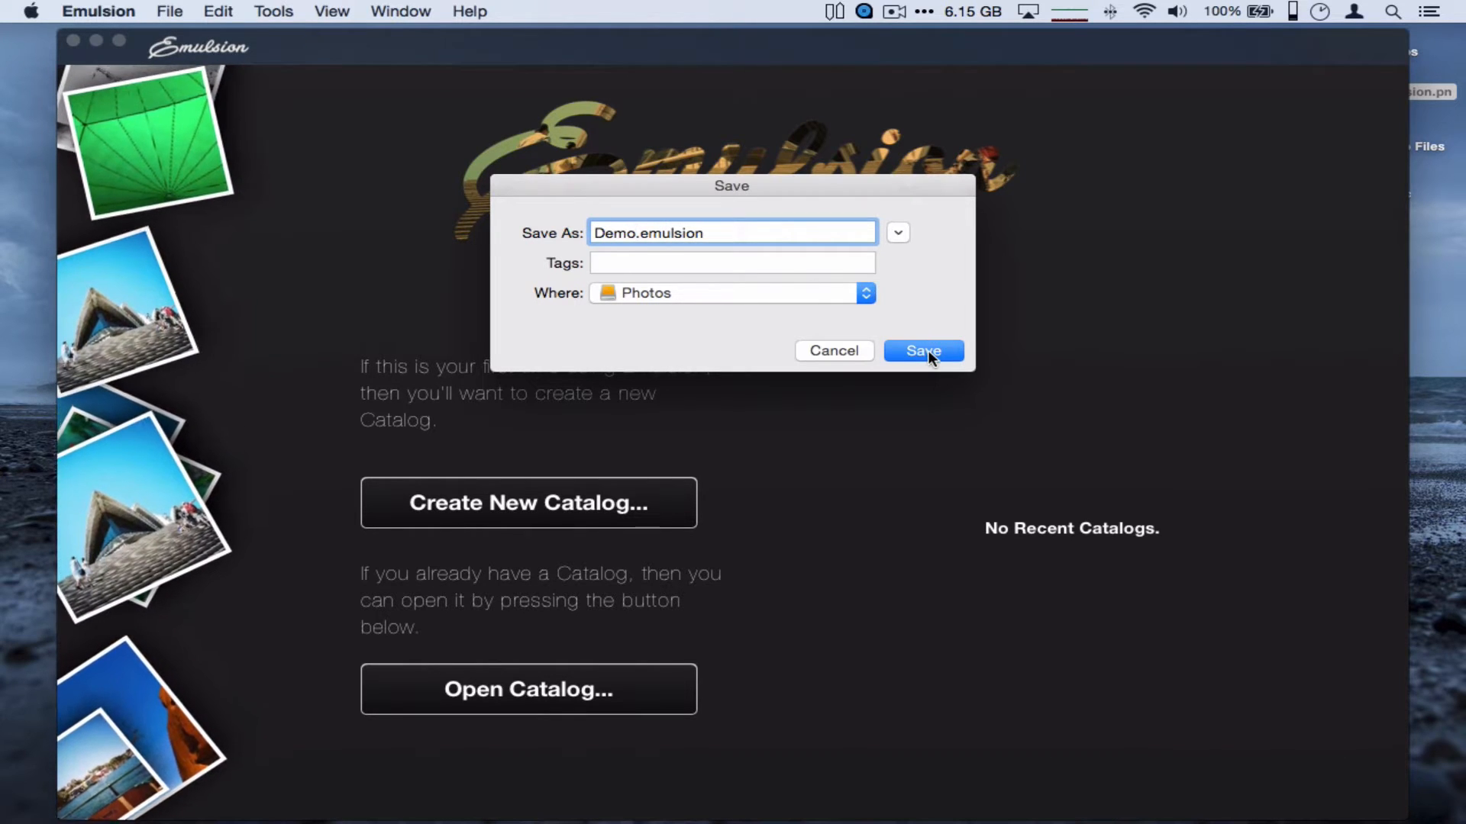
pyautogui.click(926, 351)
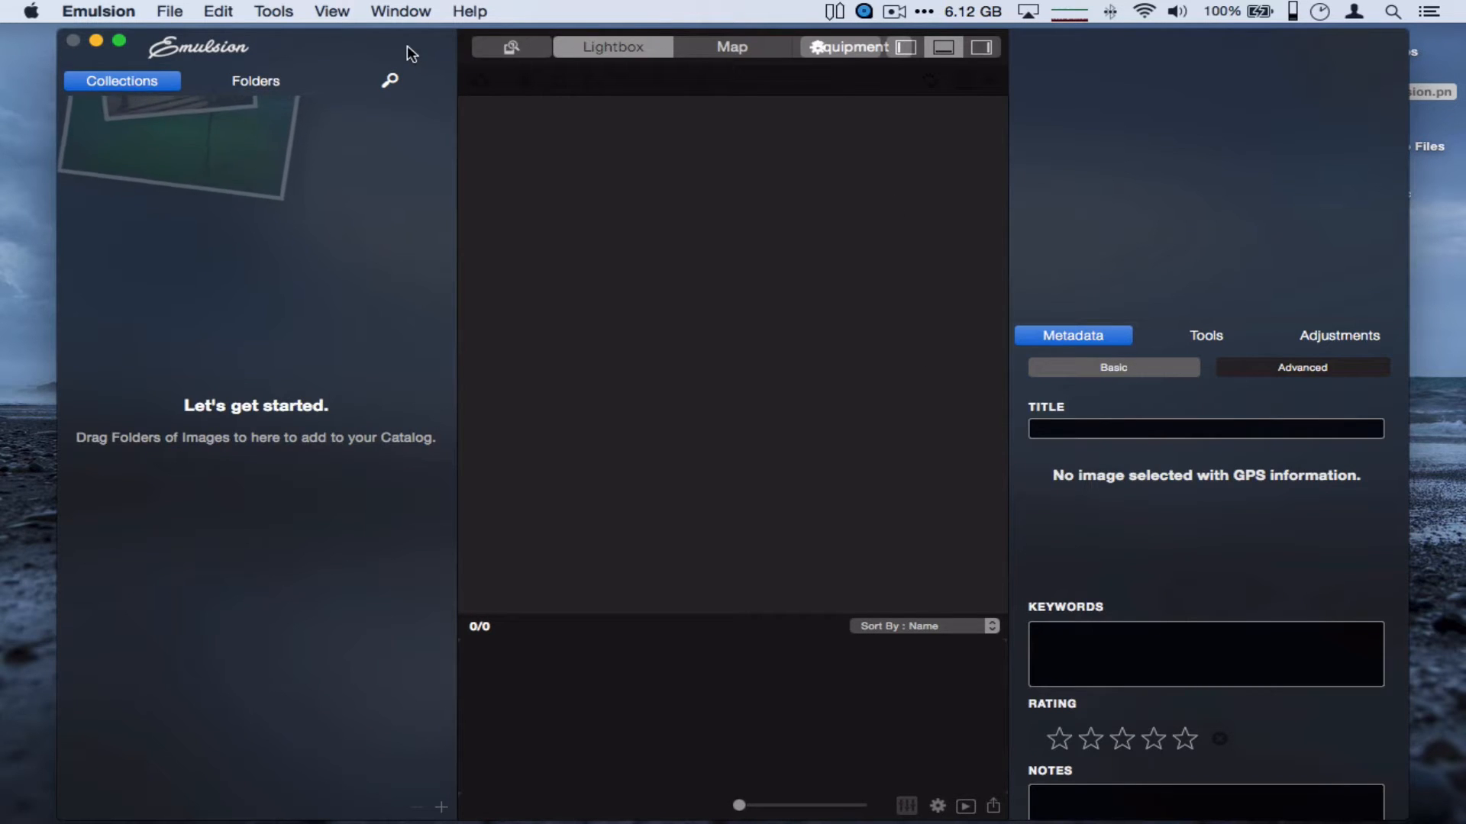
# Make room beside the desktop icons and import the Photo Files folder, copying its images into the catalog
pyautogui.moveTo(406, 45); pyautogui.dragTo(354, 44)
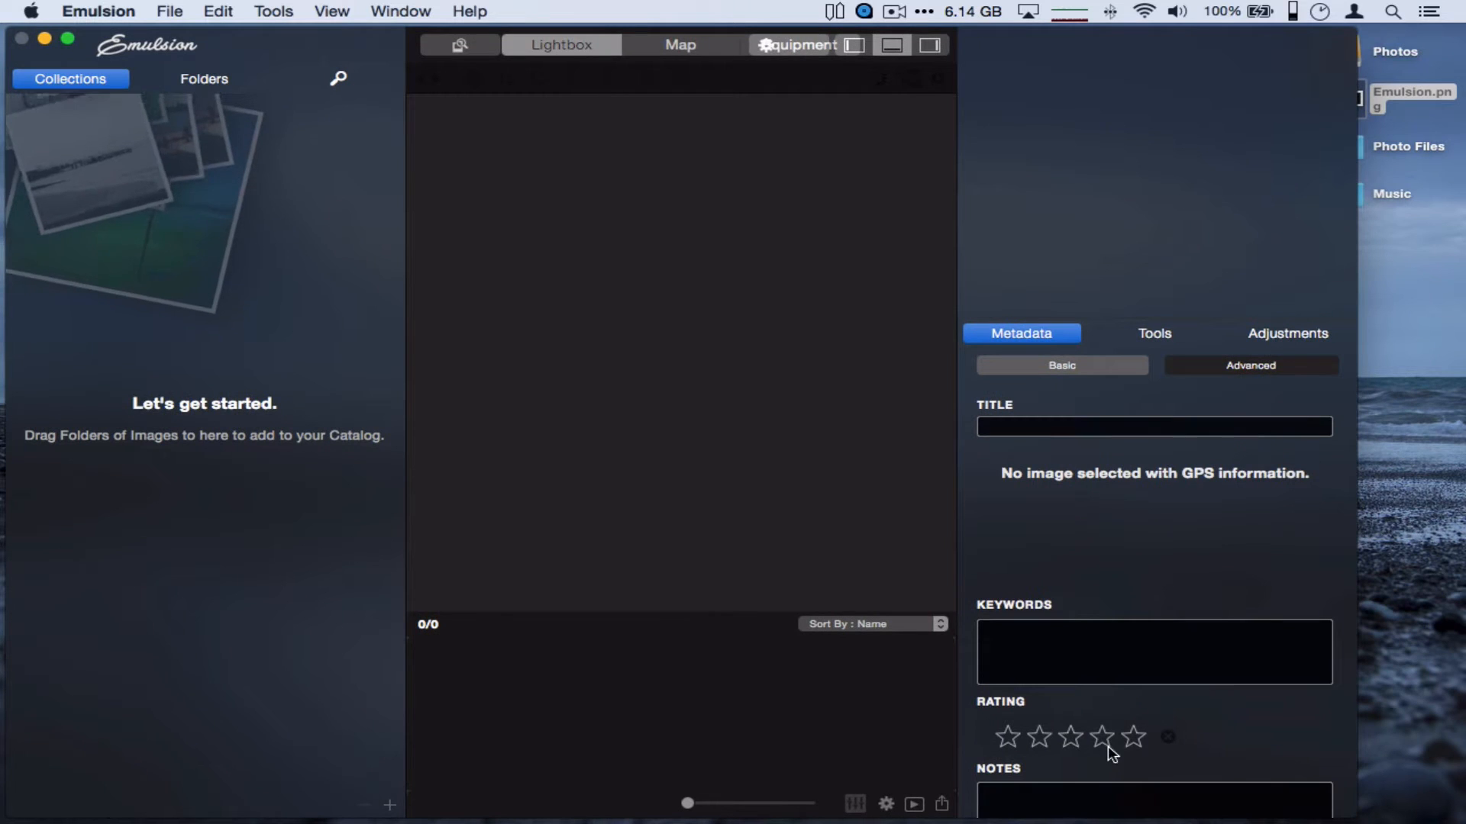
pyautogui.moveTo(1355, 816); pyautogui.dragTo(1311, 771)
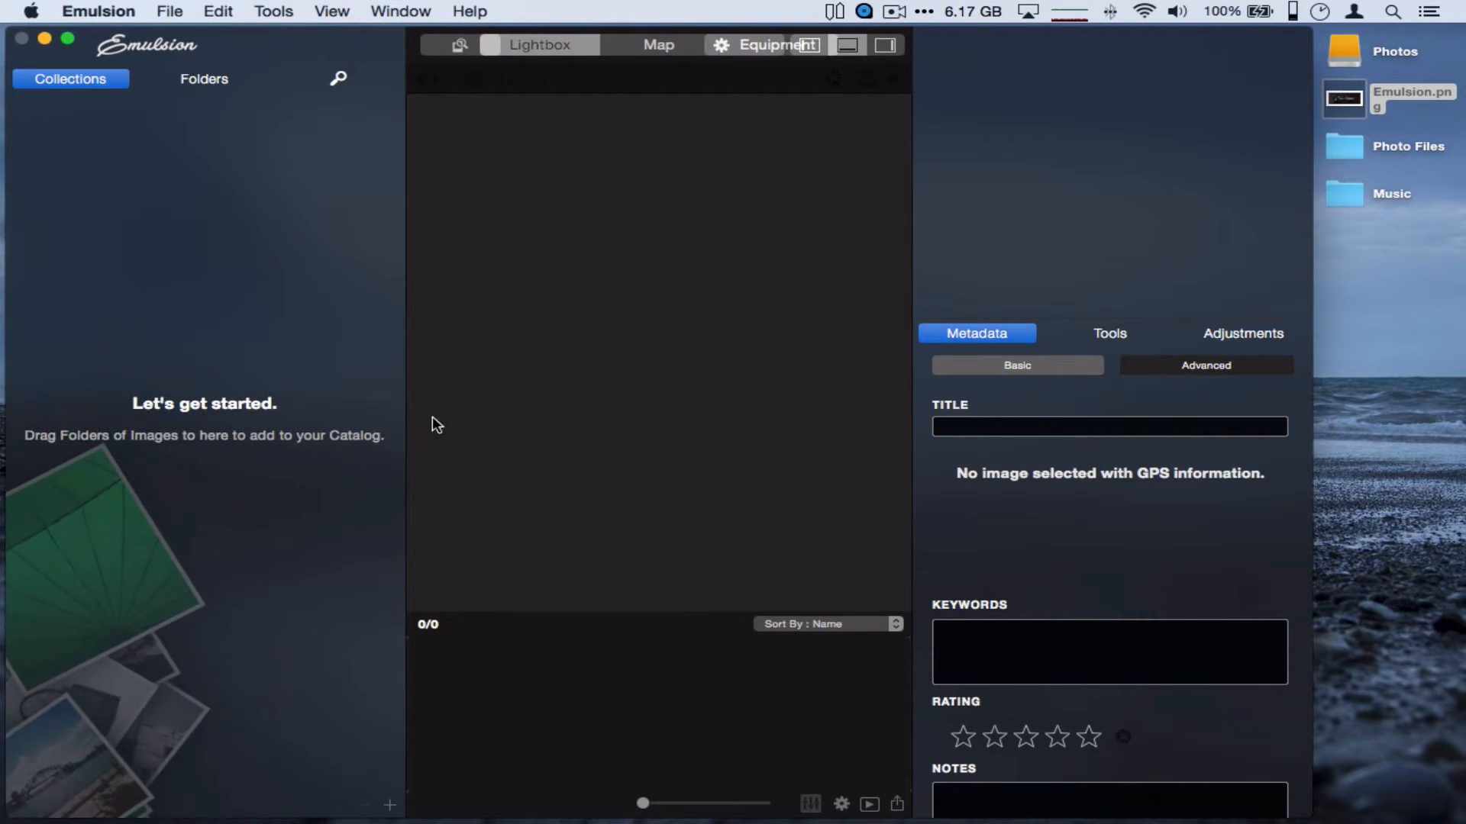
pyautogui.click(1355, 145)
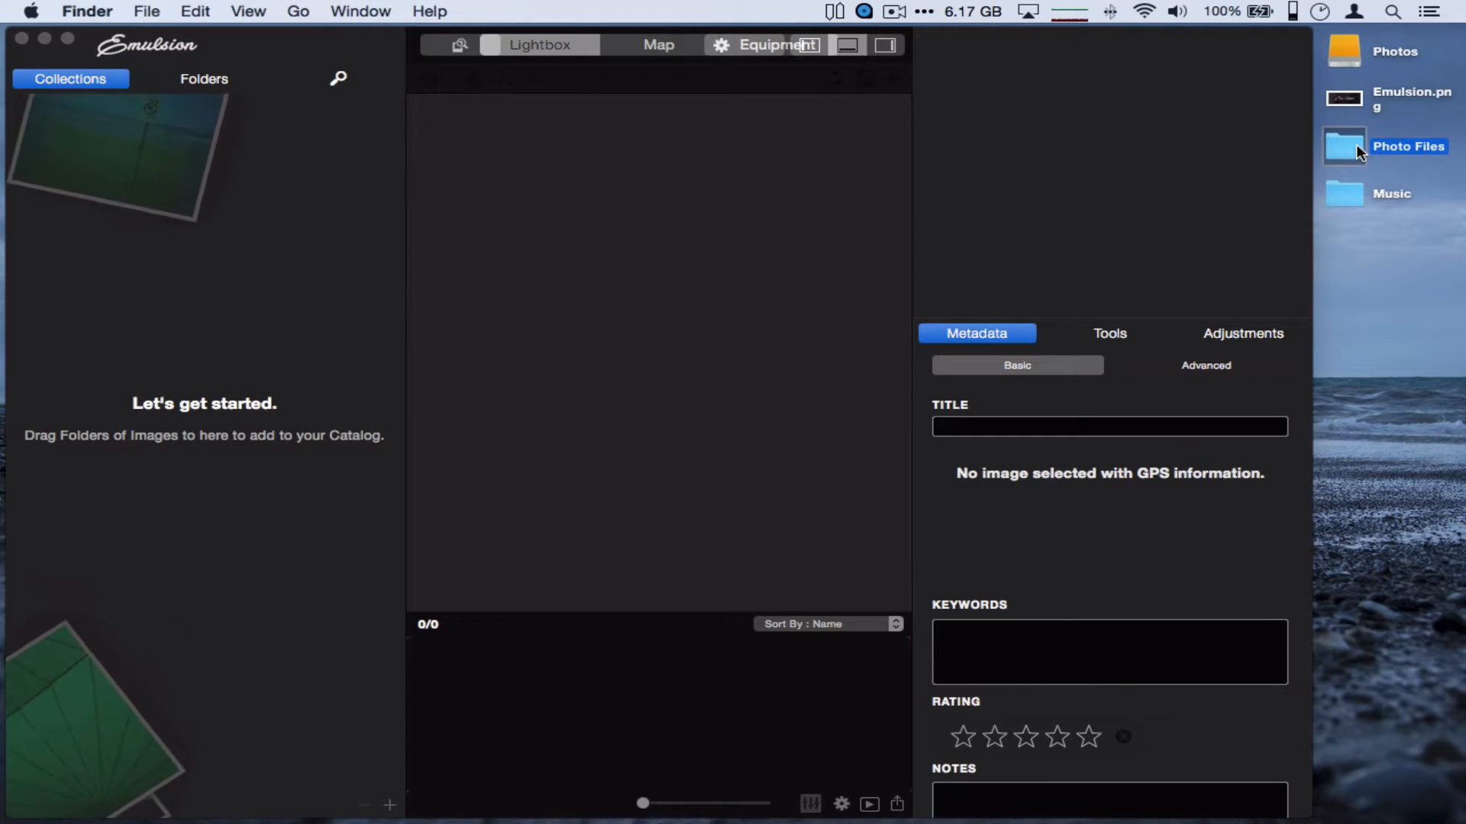
pyautogui.moveTo(1355, 145); pyautogui.dragTo(298, 421)
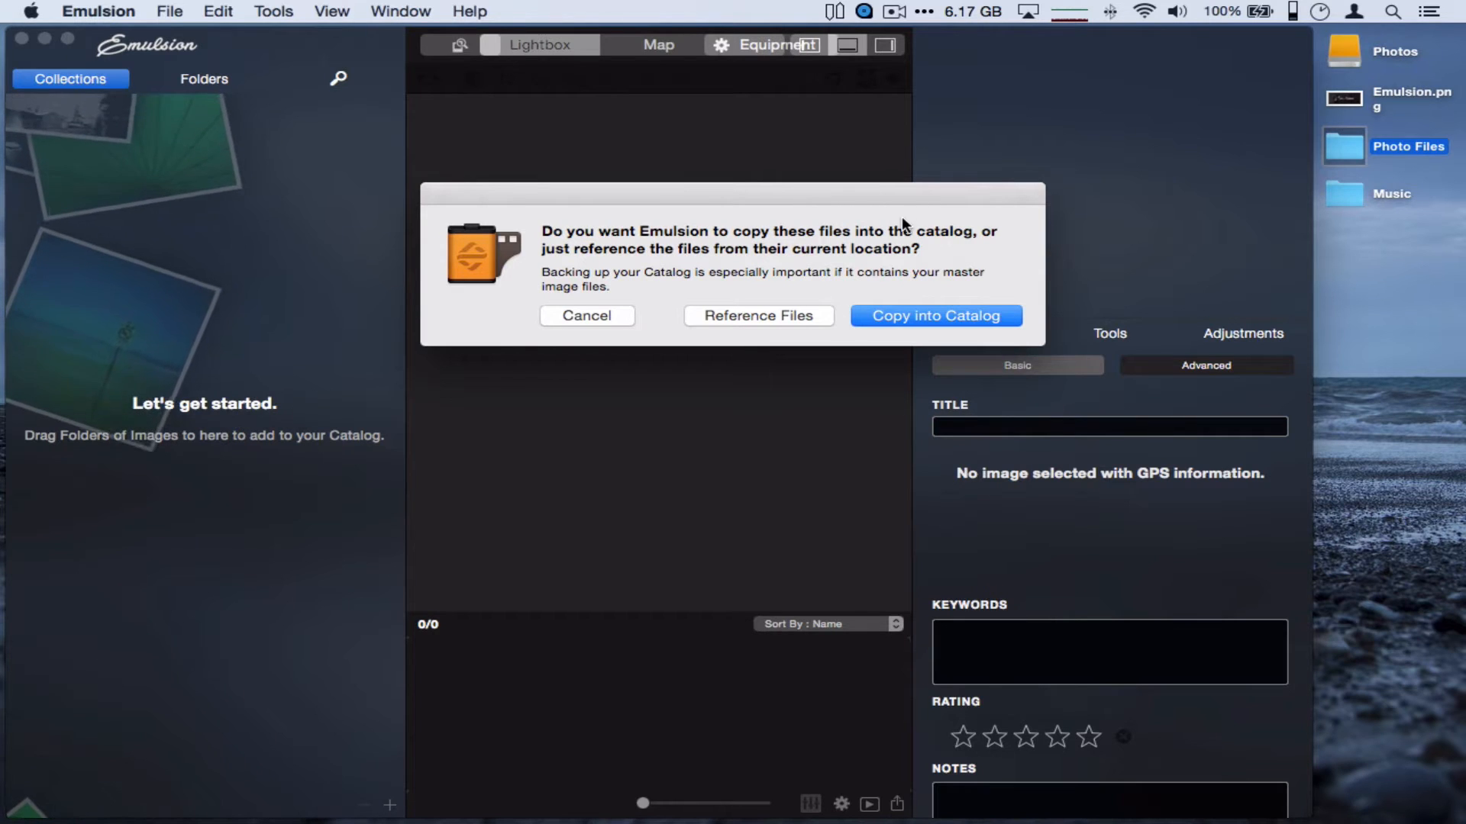
pyautogui.click(923, 316)
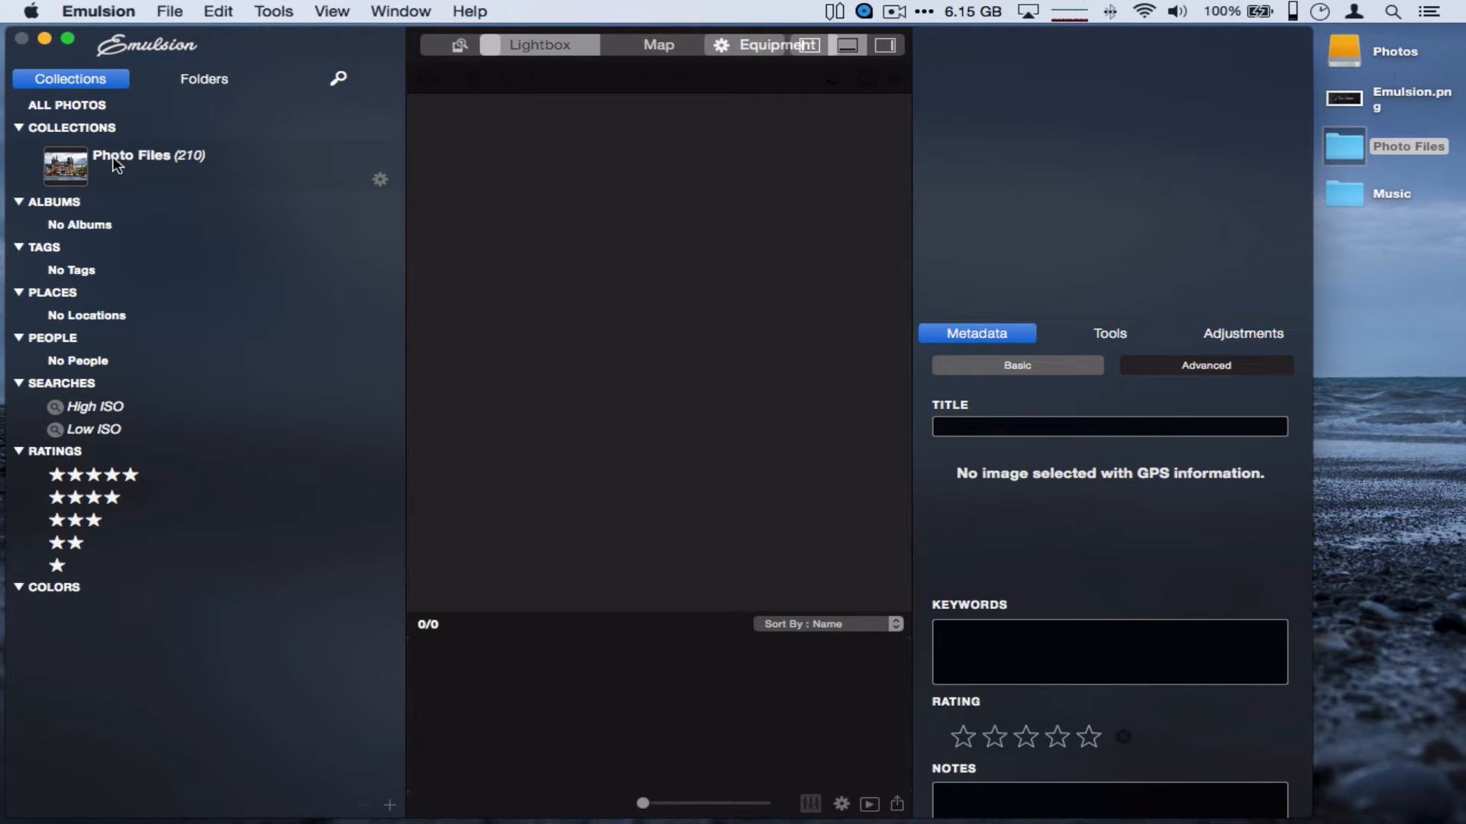
# Open the Photo Files collection, enlarge the thumbnail browser area, and browse through the imported photos
pyautogui.click(80, 160)
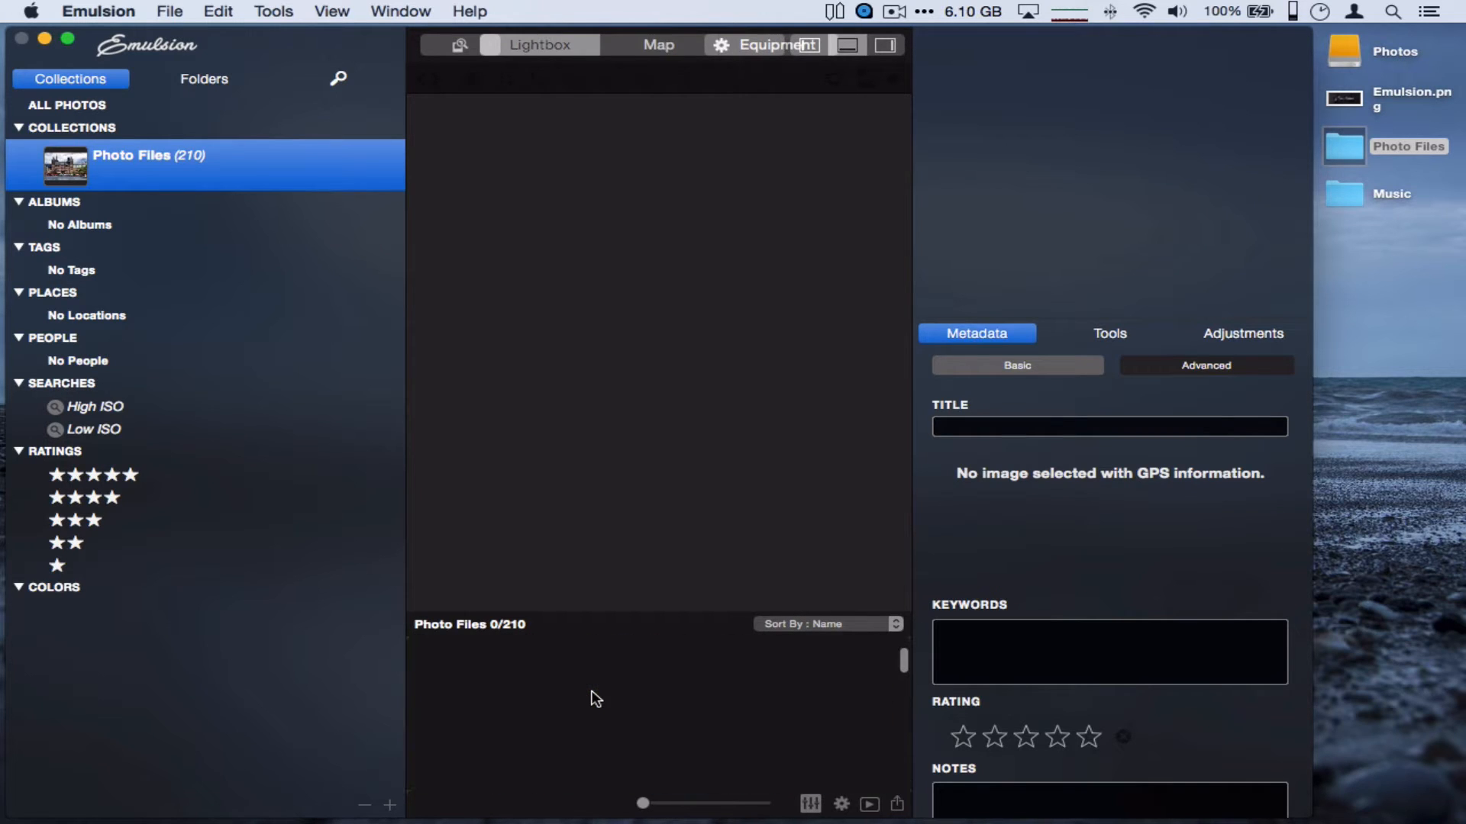
pyautogui.scroll(-8, 596, 699)
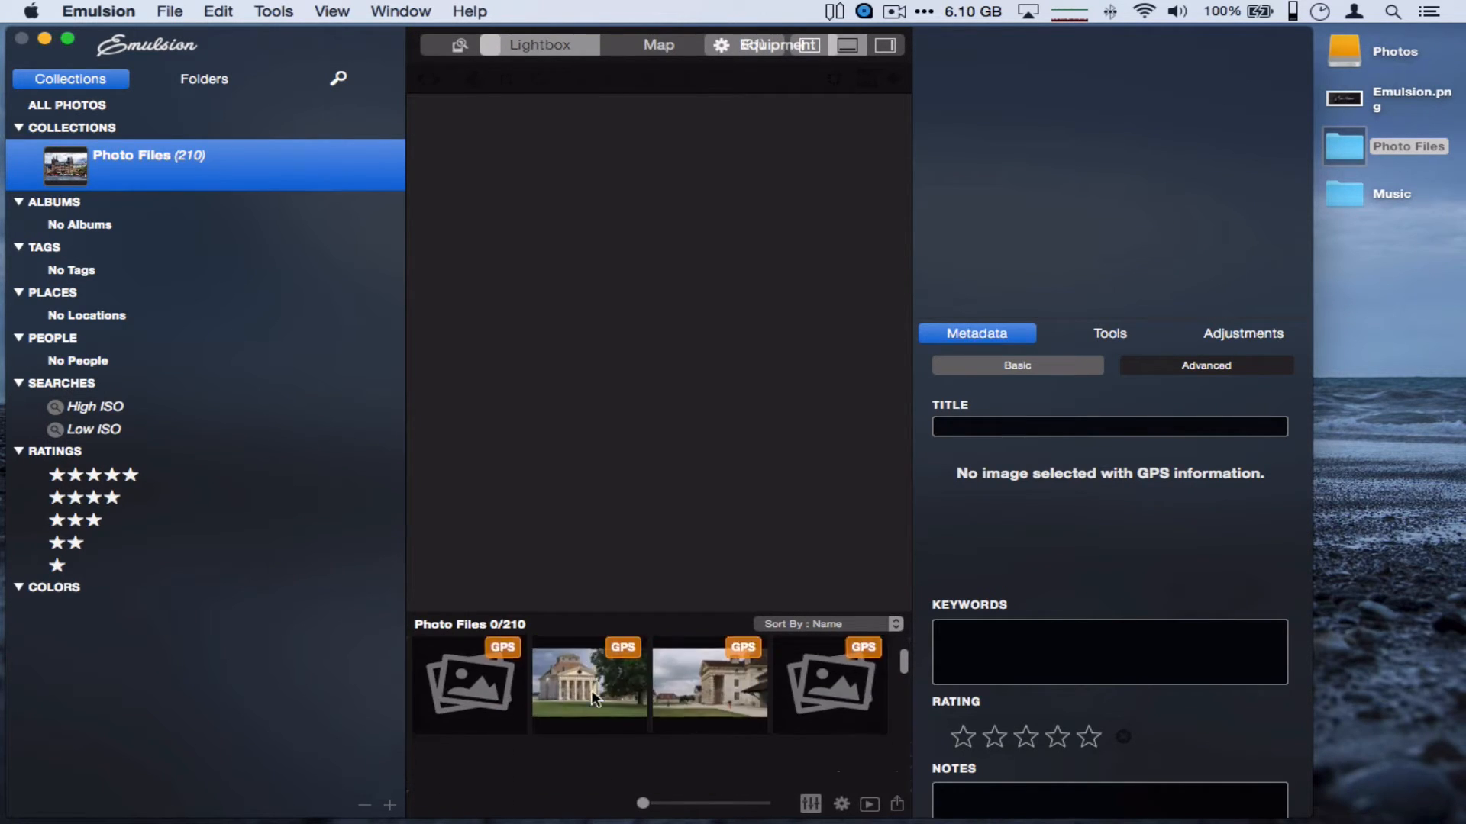
pyautogui.scroll(-3, 591, 692)
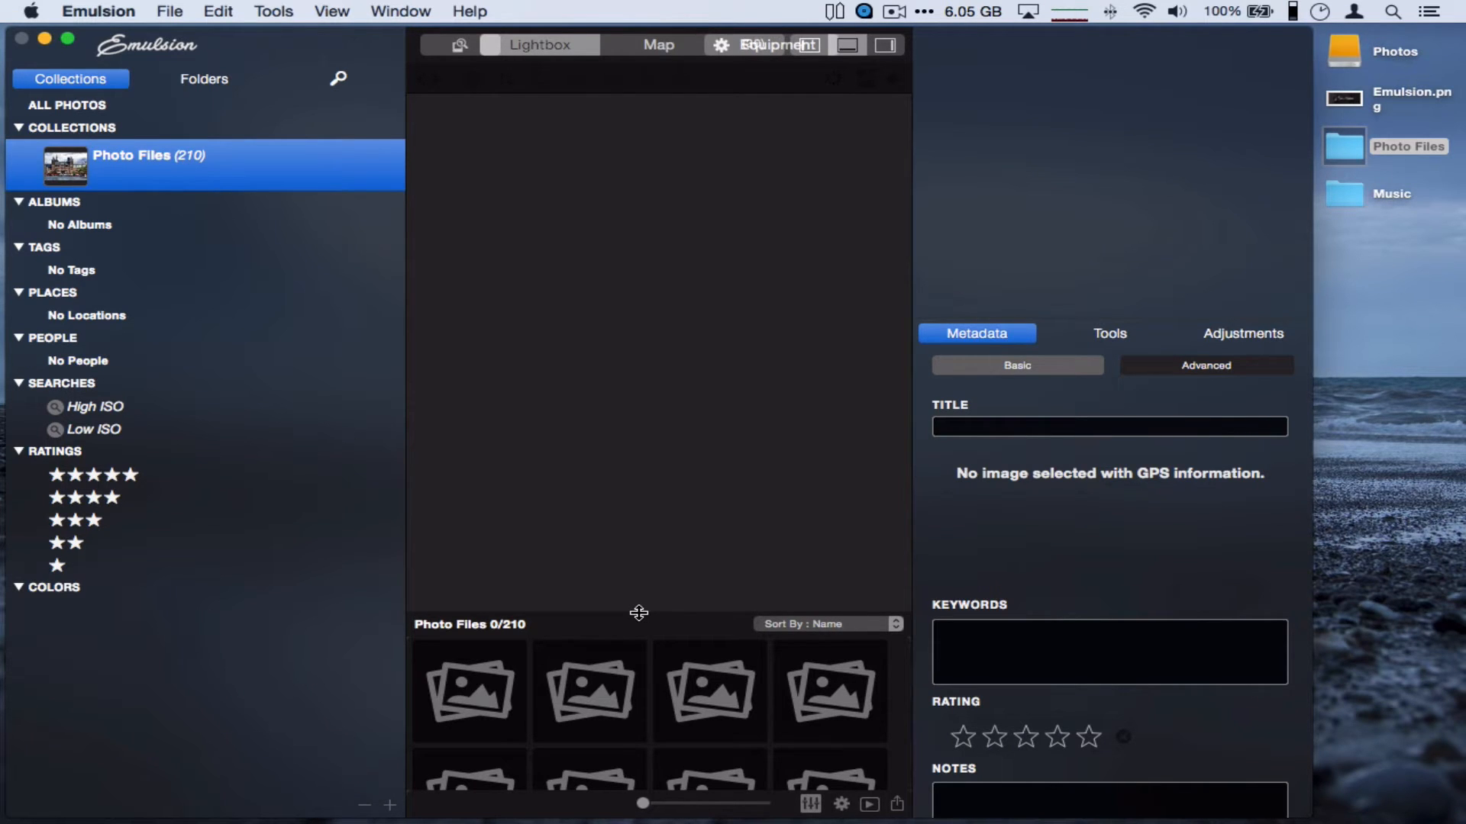
pyautogui.moveTo(639, 613); pyautogui.dragTo(649, 466)
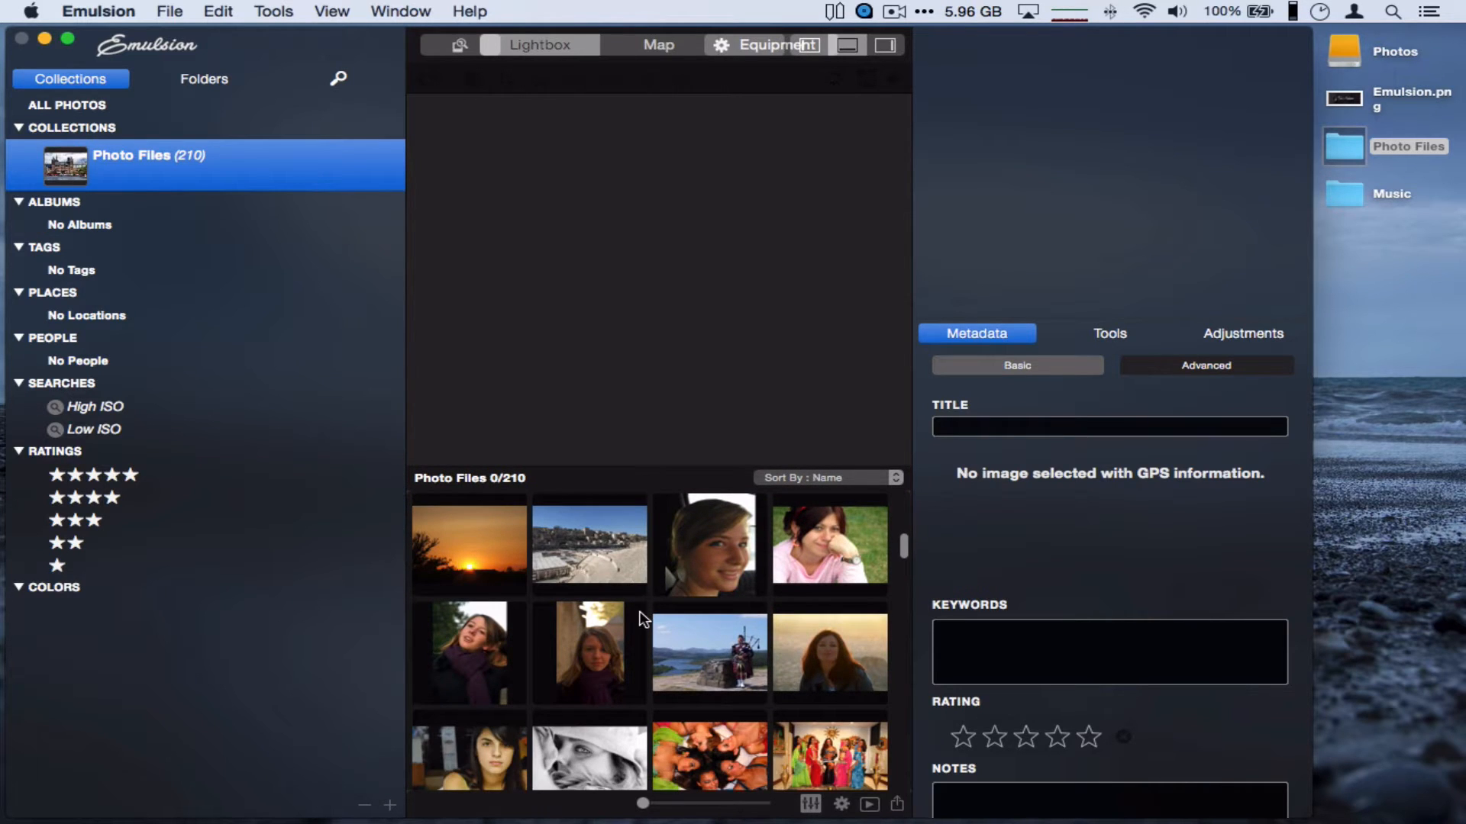
pyautogui.scroll(-15, 644, 619)
pyautogui.scroll(15, 645, 620)
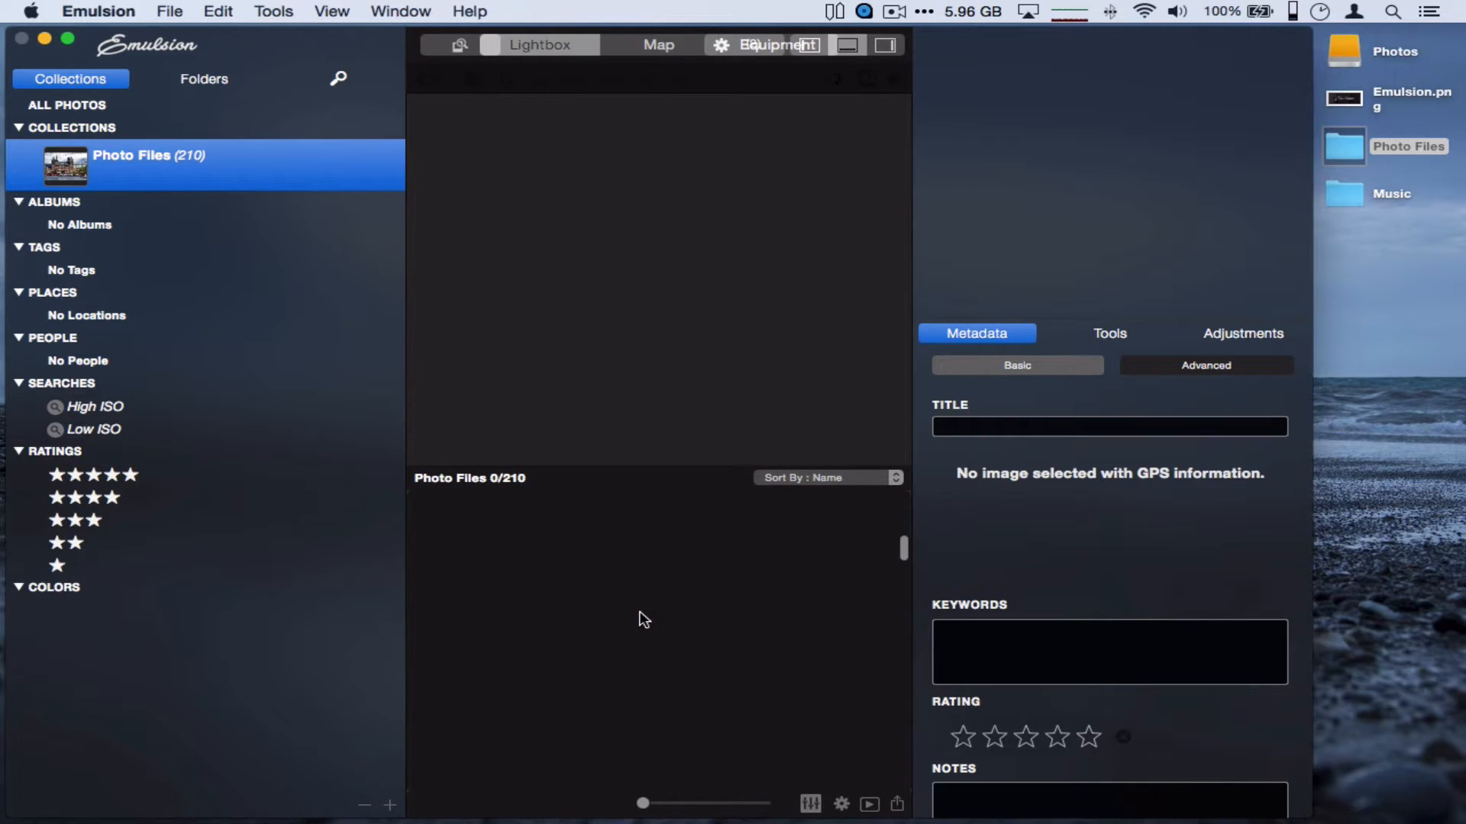
pyautogui.scroll(5, 645, 619)
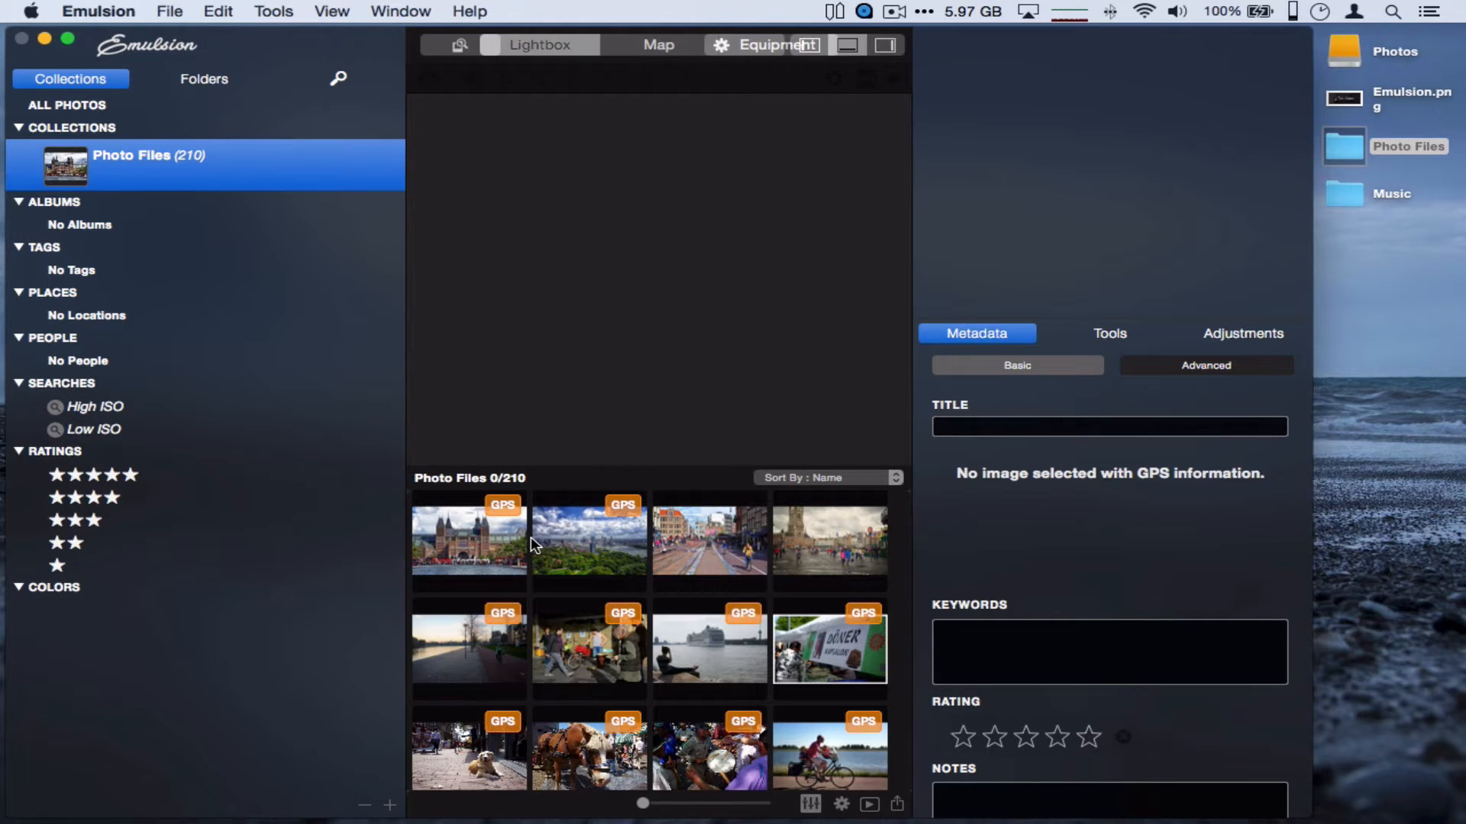
# Show the first photo of the collection, widen the application window to the screen edge, and narrow the collections sidebar
pyautogui.click(487, 538)
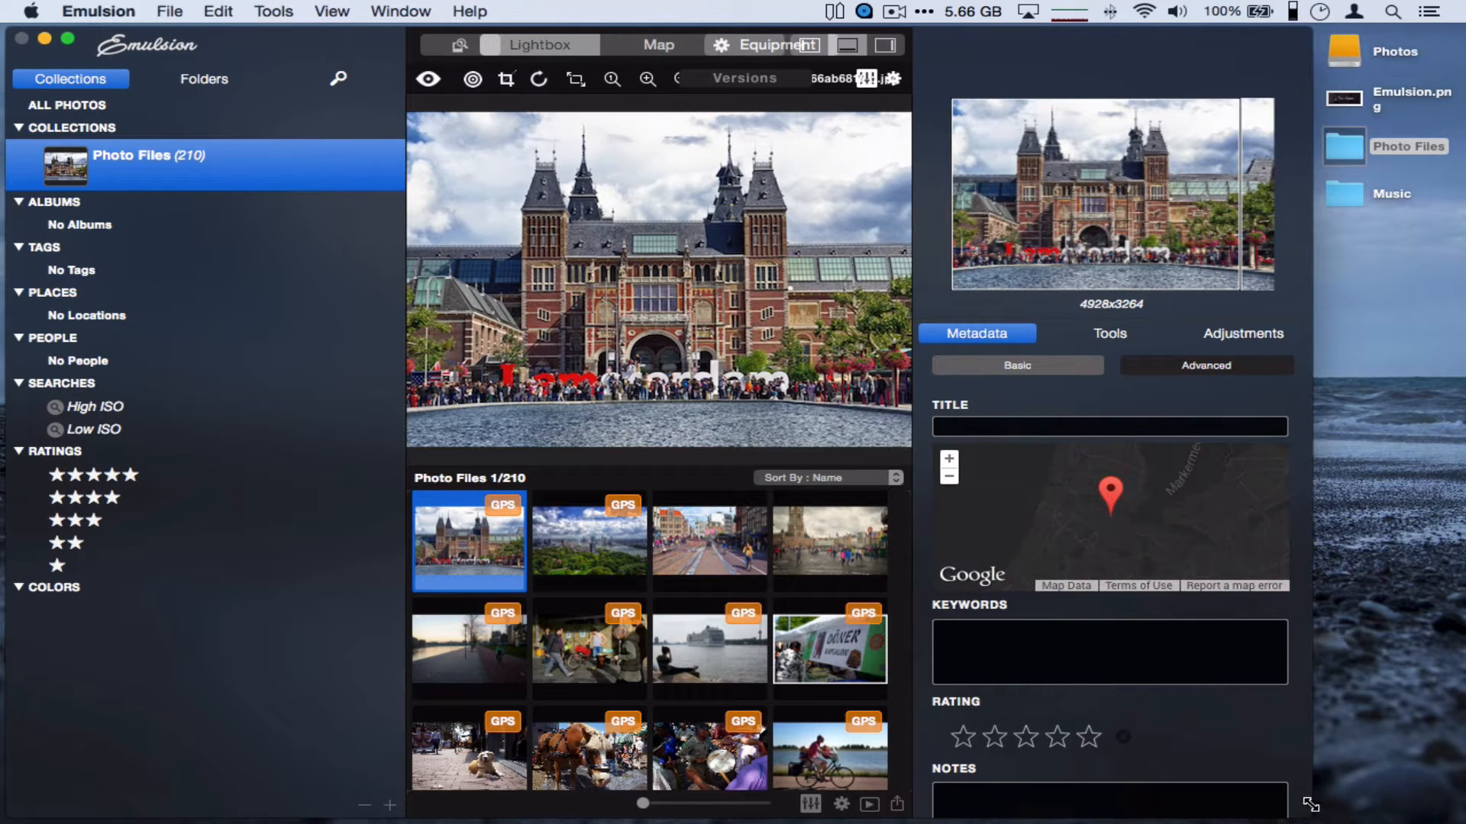
pyautogui.moveTo(1311, 805); pyautogui.dragTo(1462, 797)
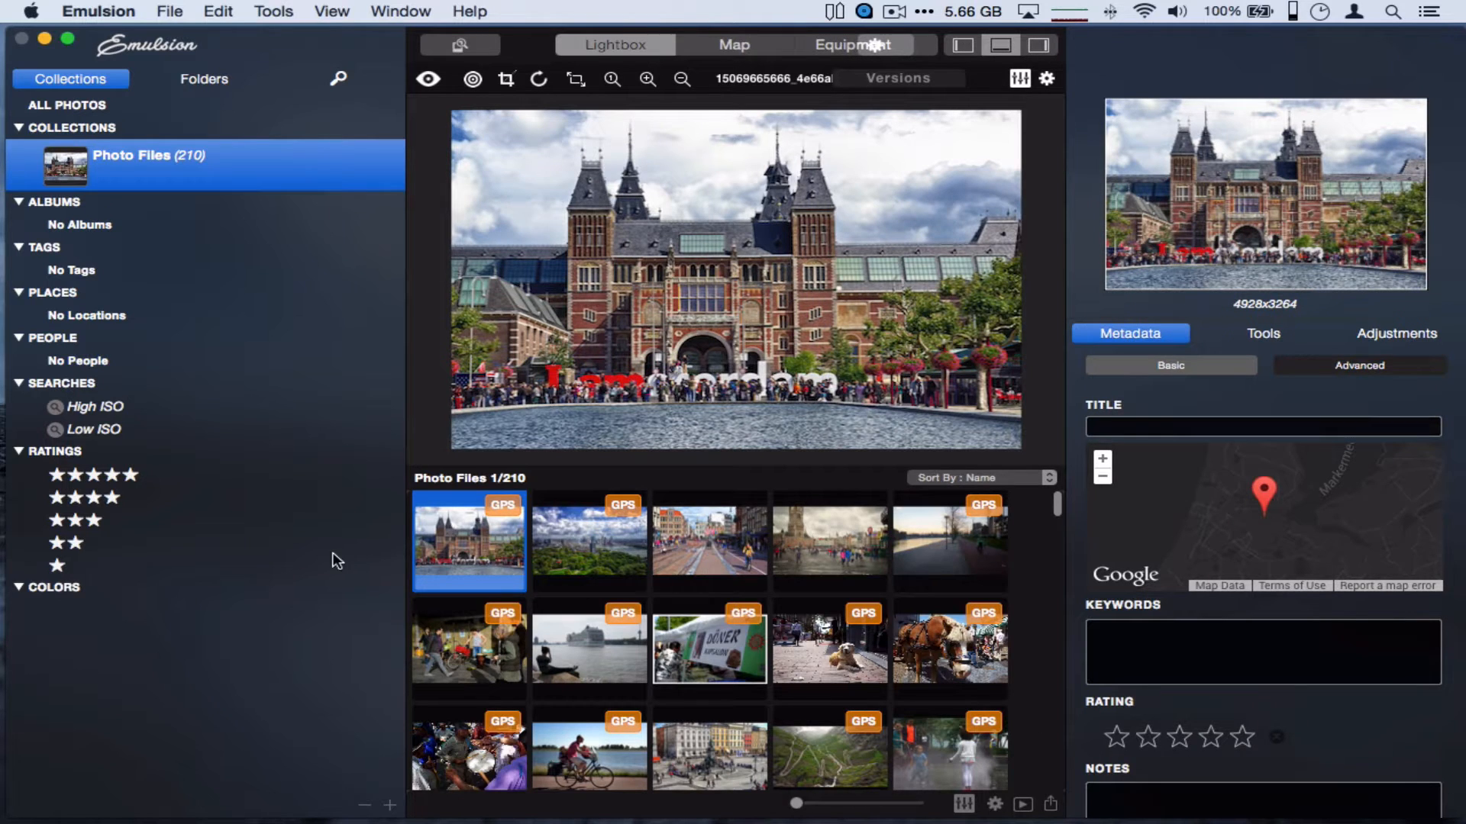
pyautogui.moveTo(403, 515); pyautogui.dragTo(281, 509)
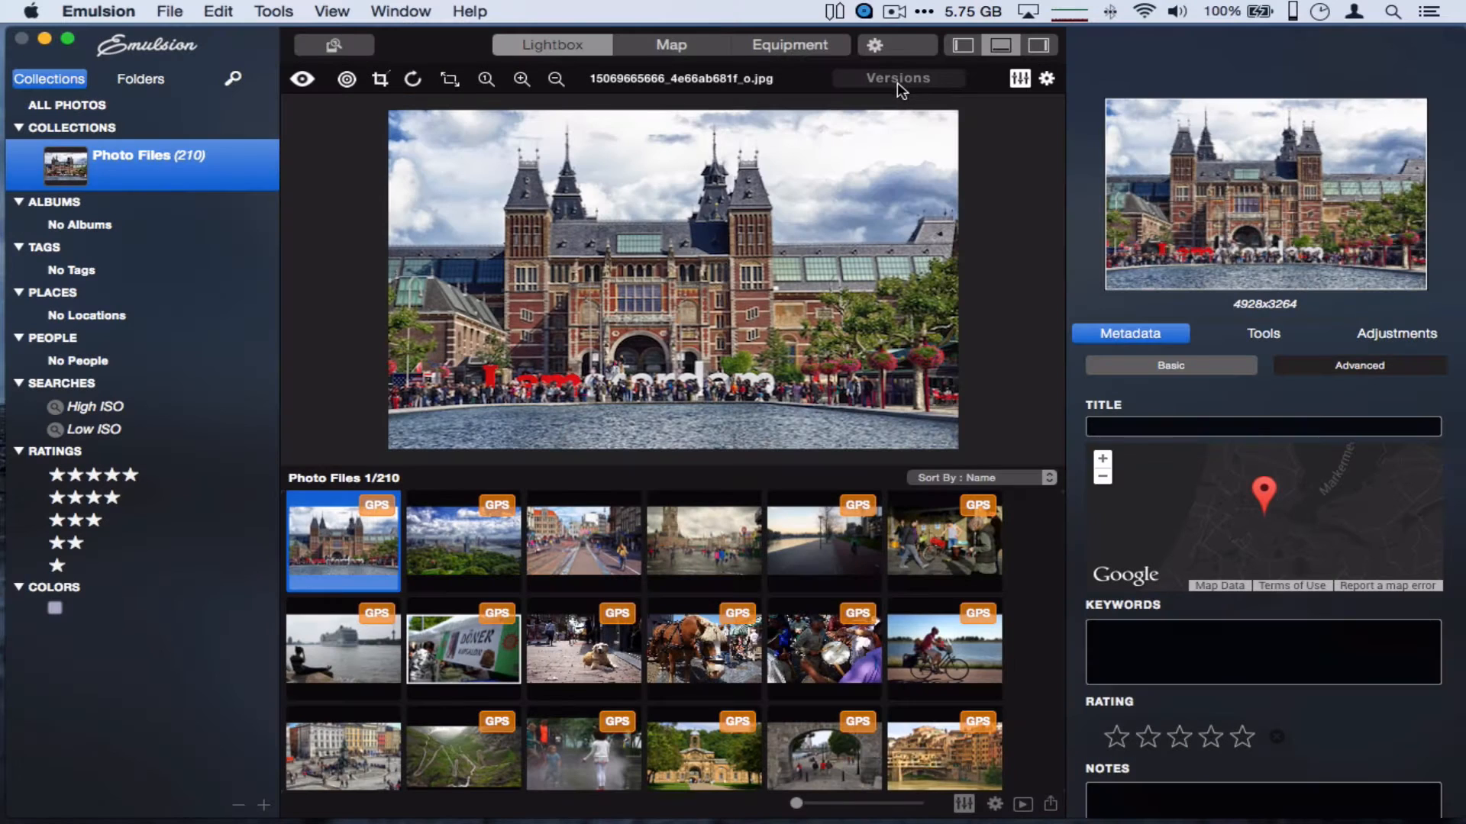
pyautogui.click(305, 80)
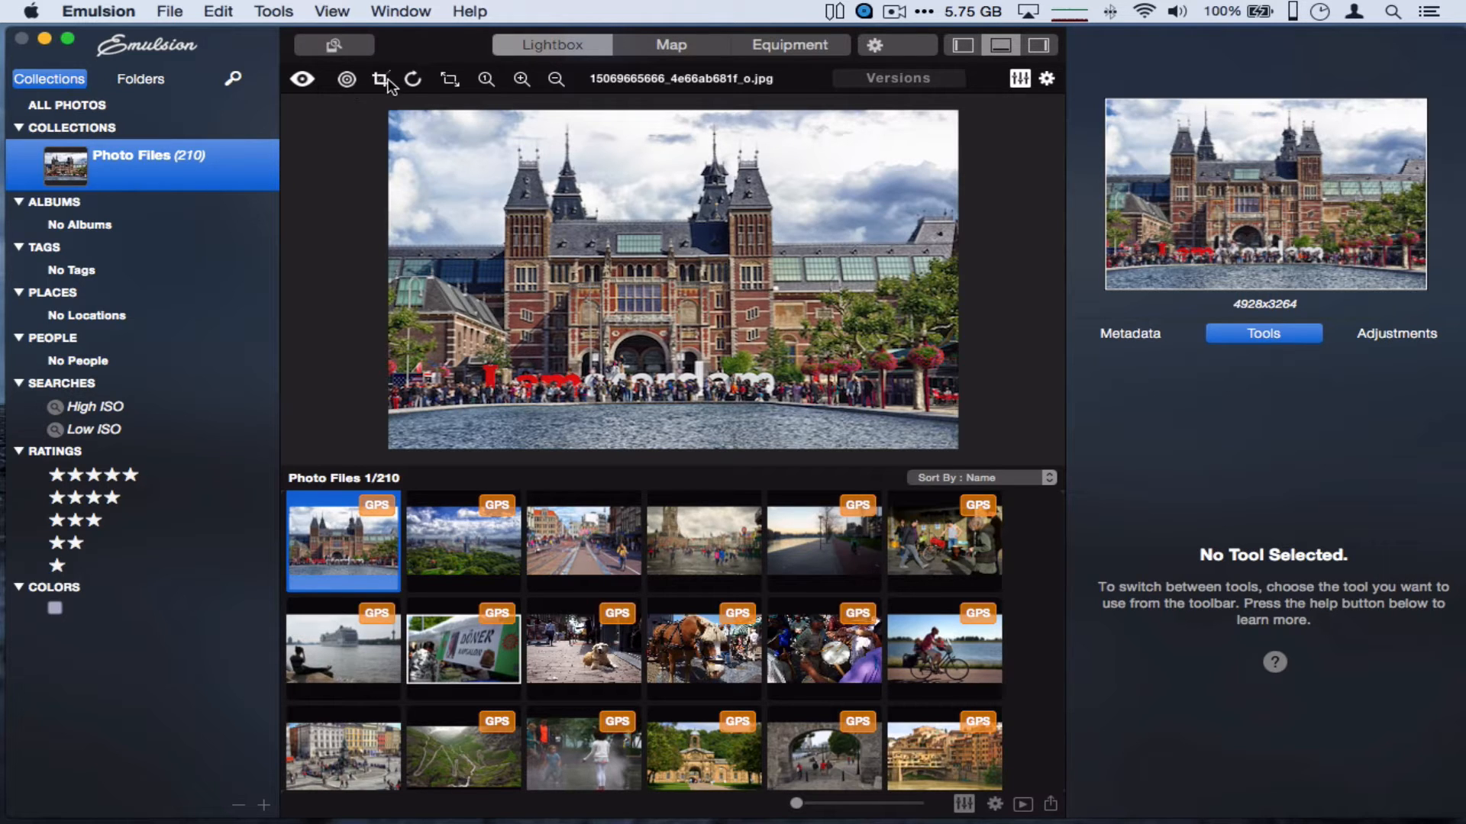
pyautogui.click(347, 79)
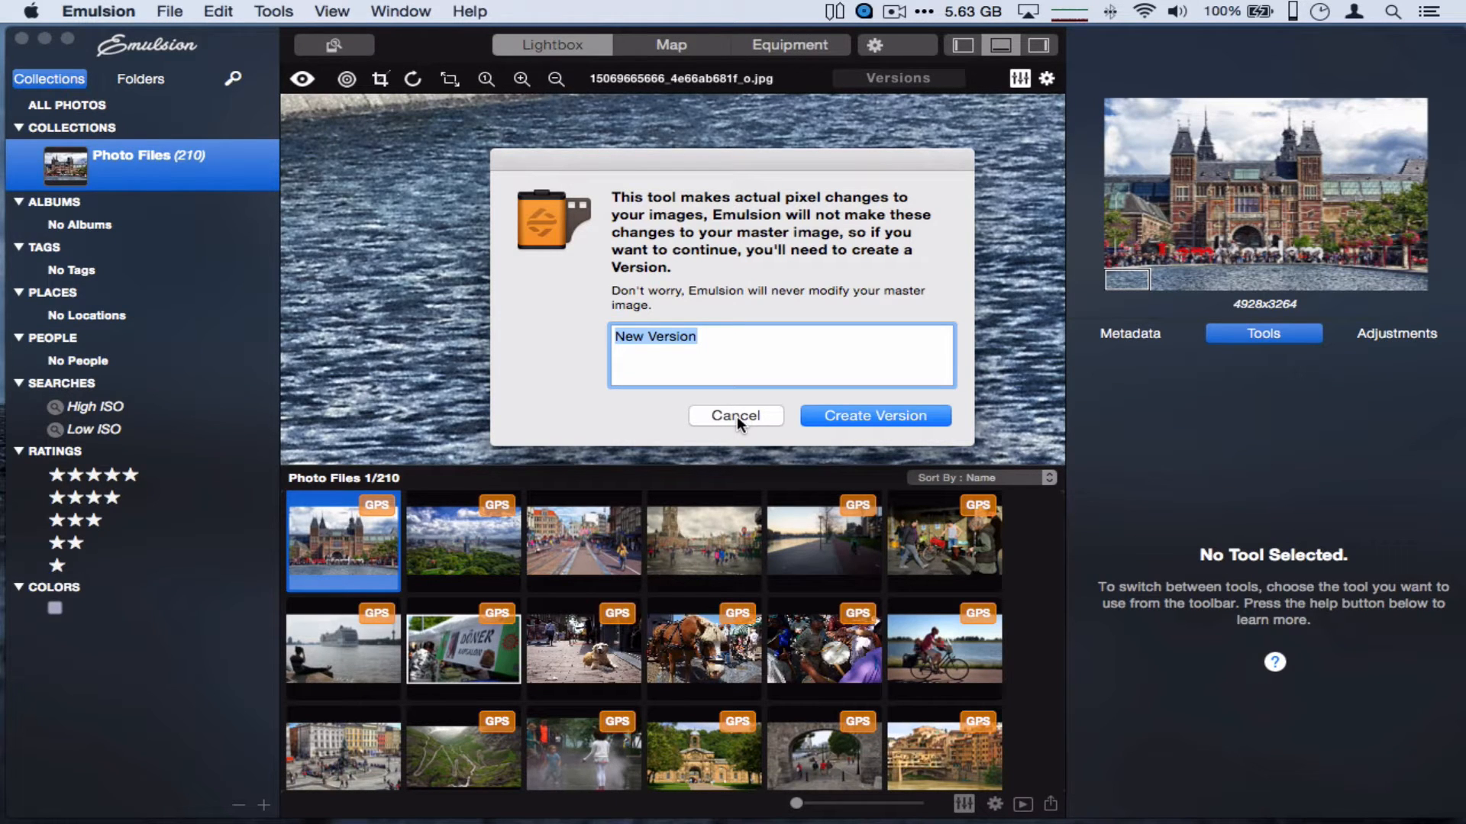
pyautogui.click(736, 415)
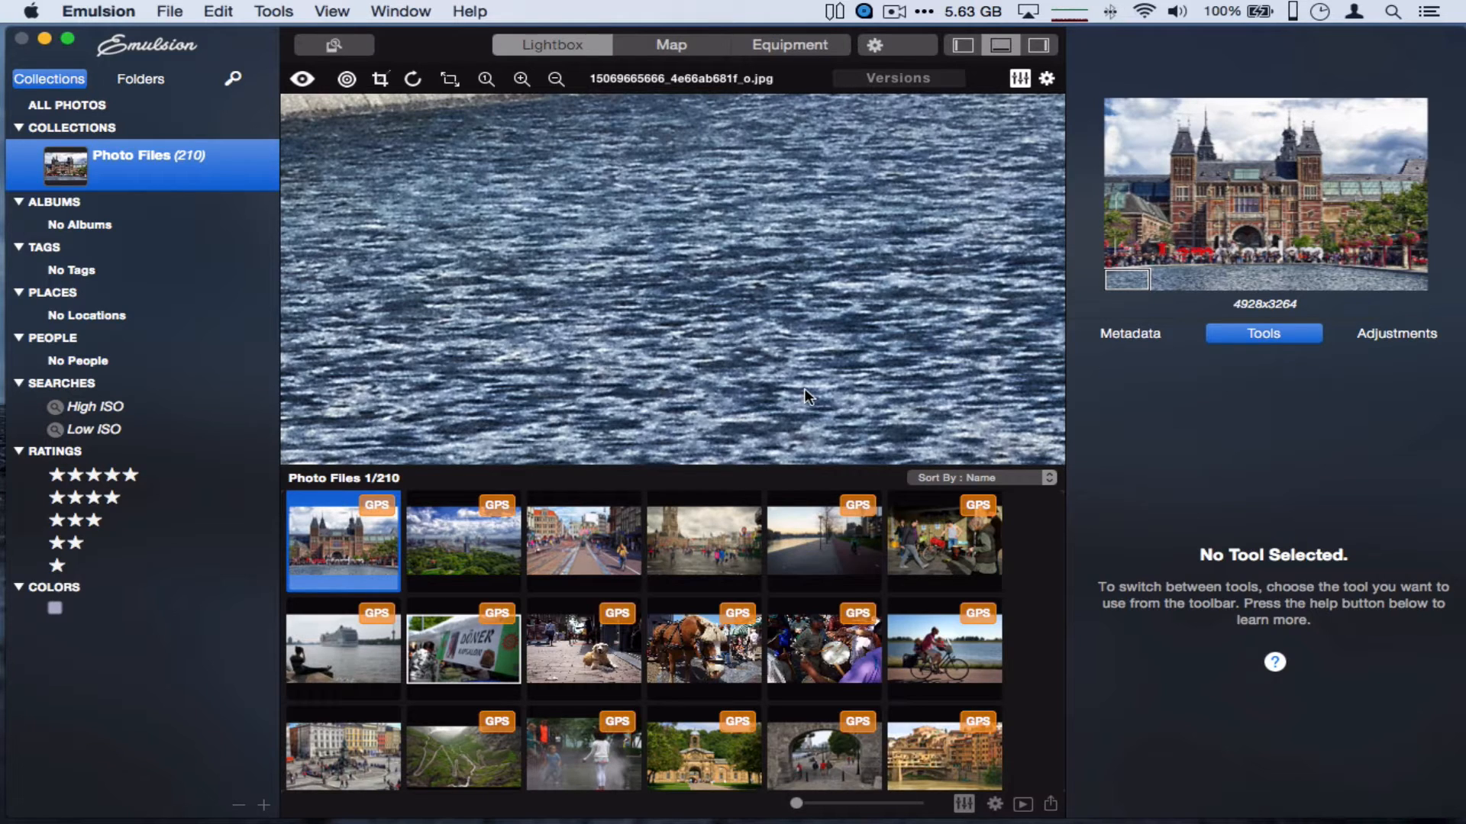
# Open the second photo, the city skyline, enlarge it and examine the clouds in its upper part
pyautogui.click(488, 527)
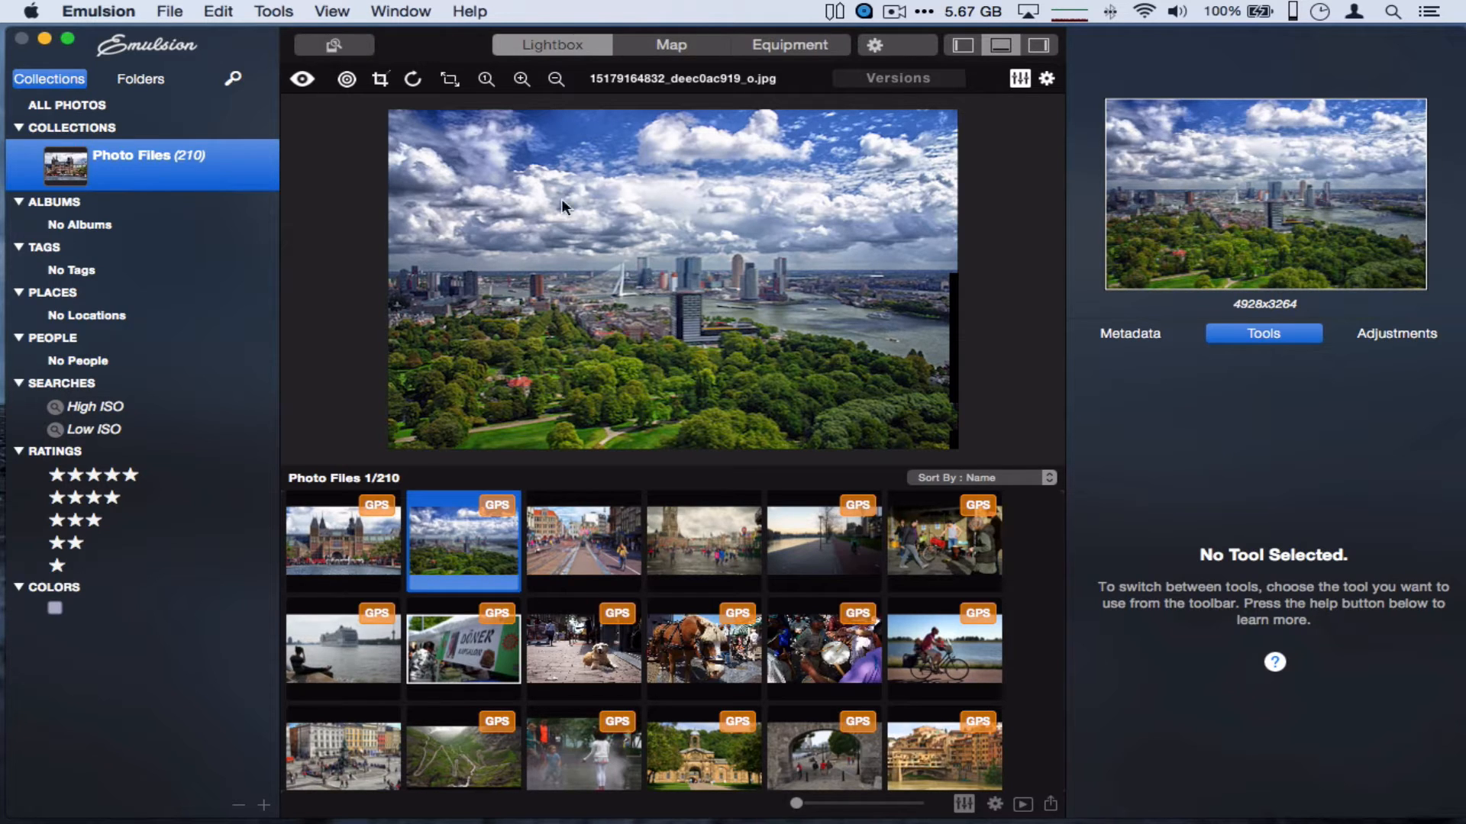
pyautogui.click(521, 90)
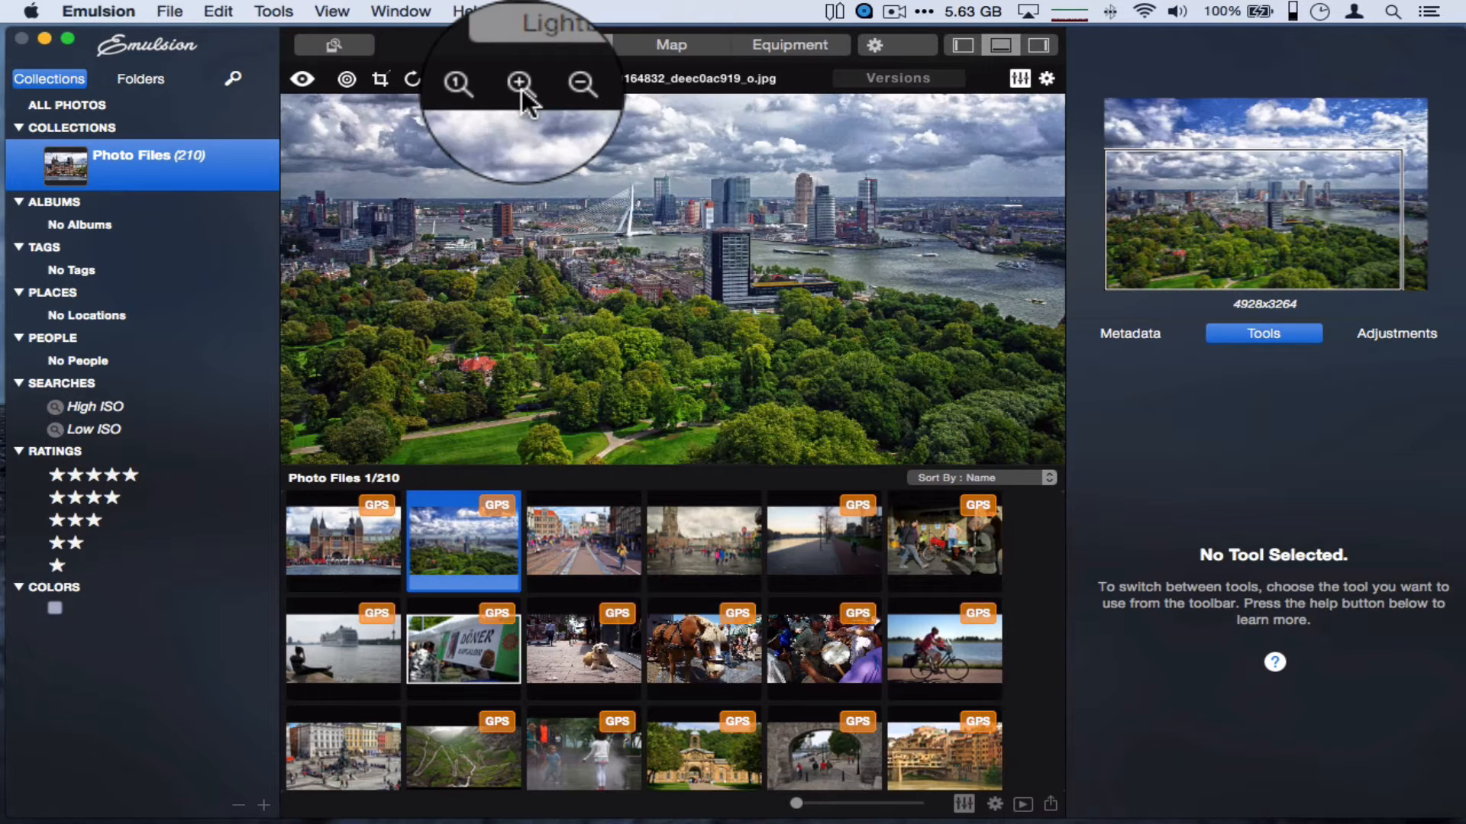
pyautogui.click(521, 82)
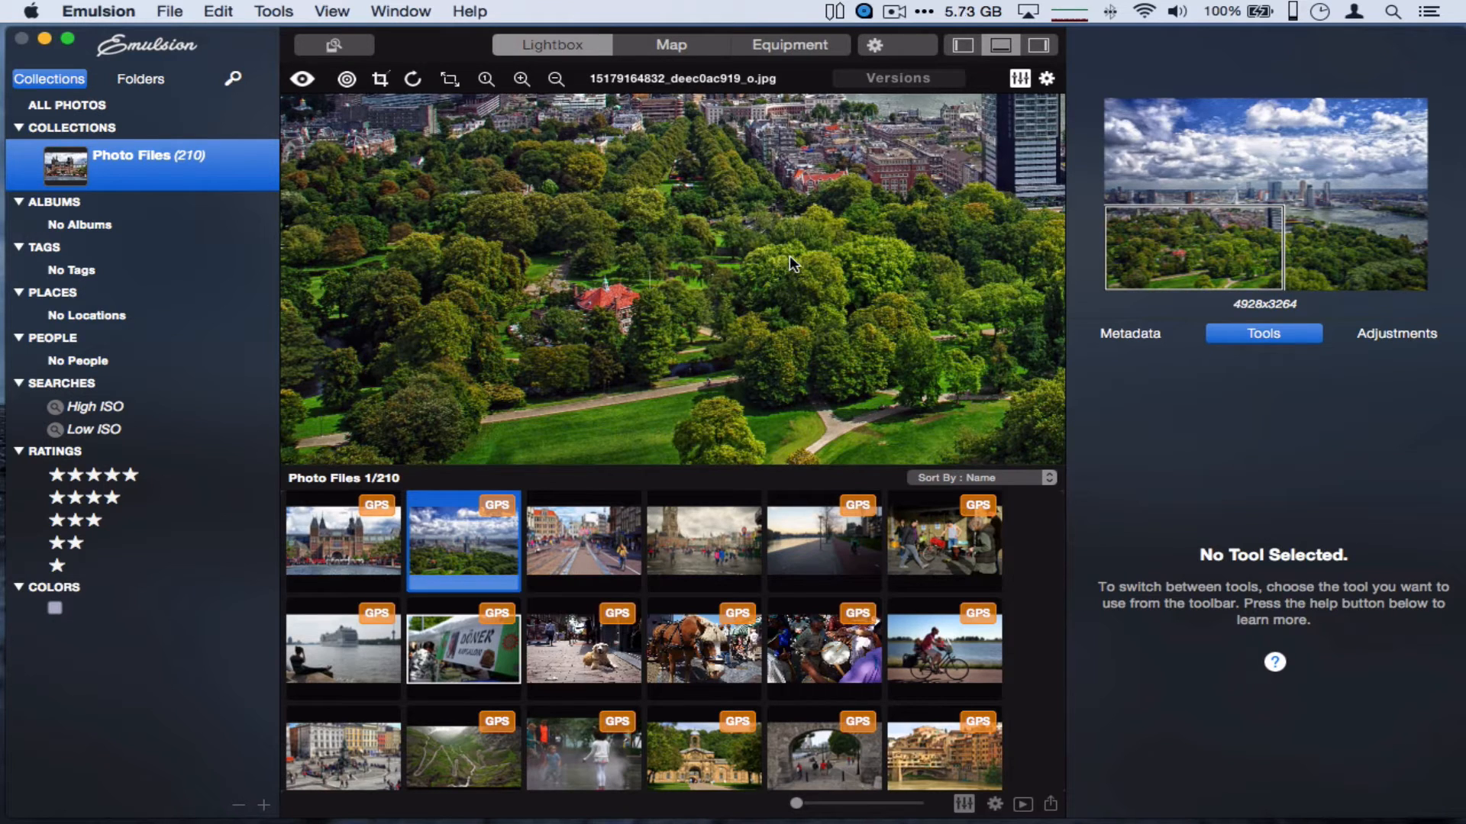
pyautogui.moveTo(1222, 218)
pyautogui.mouseDown()
pyautogui.moveTo(1307, 162)
pyautogui.moveTo(1331, 180)
pyautogui.moveTo(1276, 203)
pyautogui.moveTo(1245, 261)
pyautogui.moveTo(1250, 288)
pyautogui.moveTo(1221, 275)
pyautogui.moveTo(1184, 158)
pyautogui.moveTo(1417, 191)
pyautogui.moveTo(1413, 244)
pyautogui.moveTo(1404, 160)
pyautogui.moveTo(1344, 148)
pyautogui.moveTo(1175, 166)
pyautogui.moveTo(1119, 148)
pyautogui.moveTo(1119, 105)
pyautogui.mouseUp()
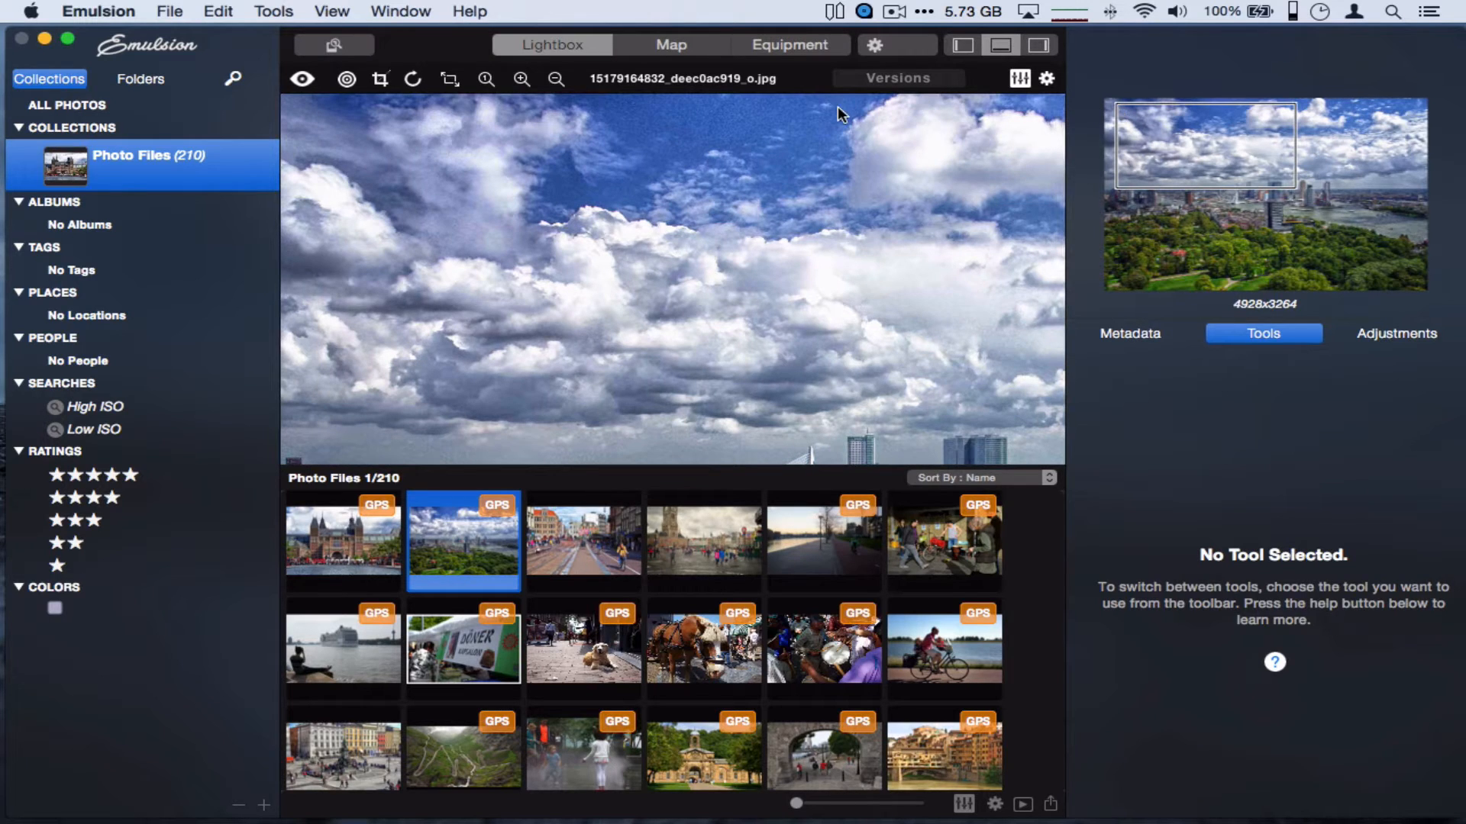
# Review the skyline photo's metadata and the full list of available image adjustments
pyautogui.click(1132, 337)
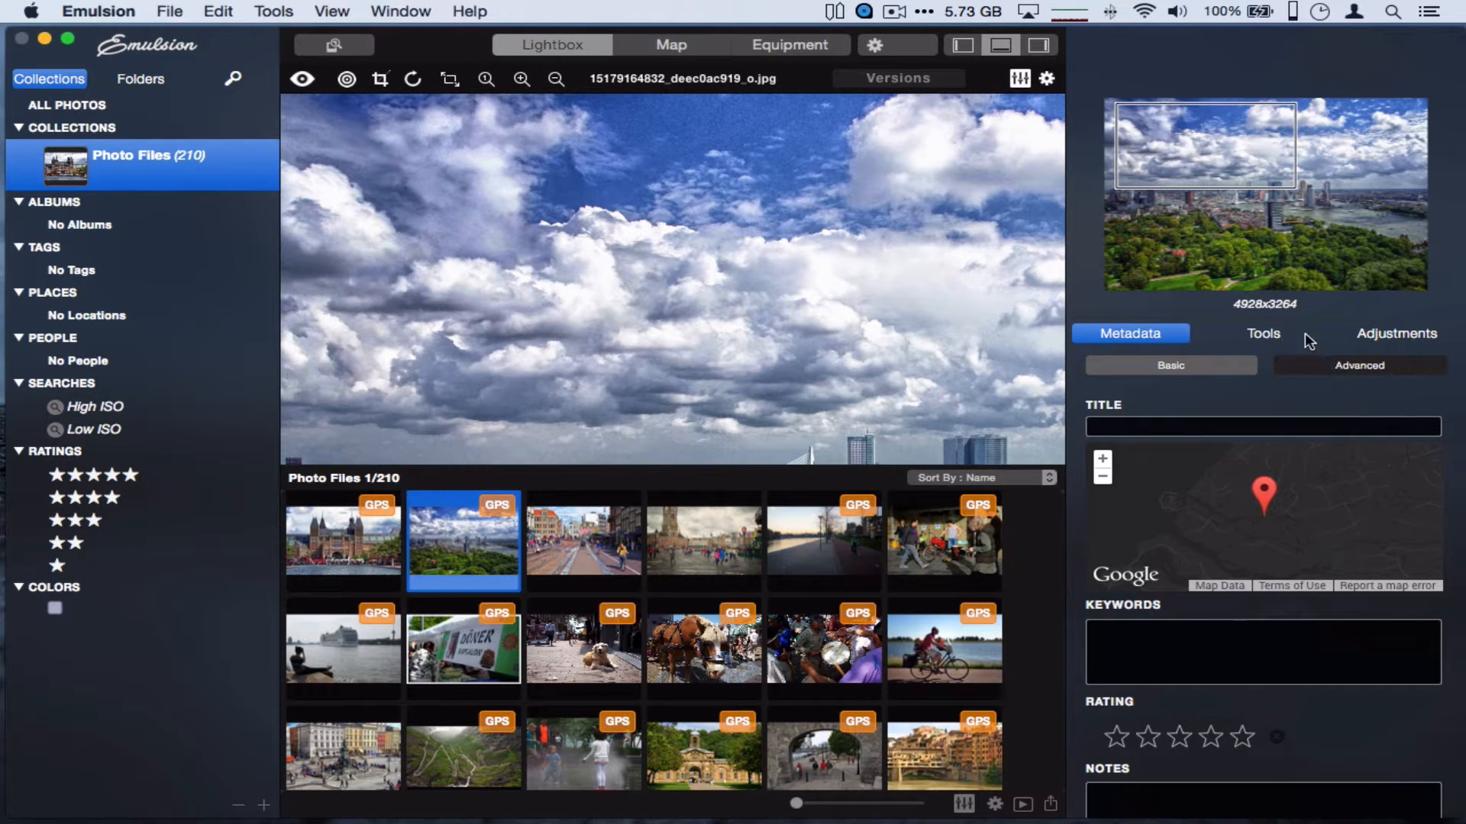
pyautogui.click(1379, 334)
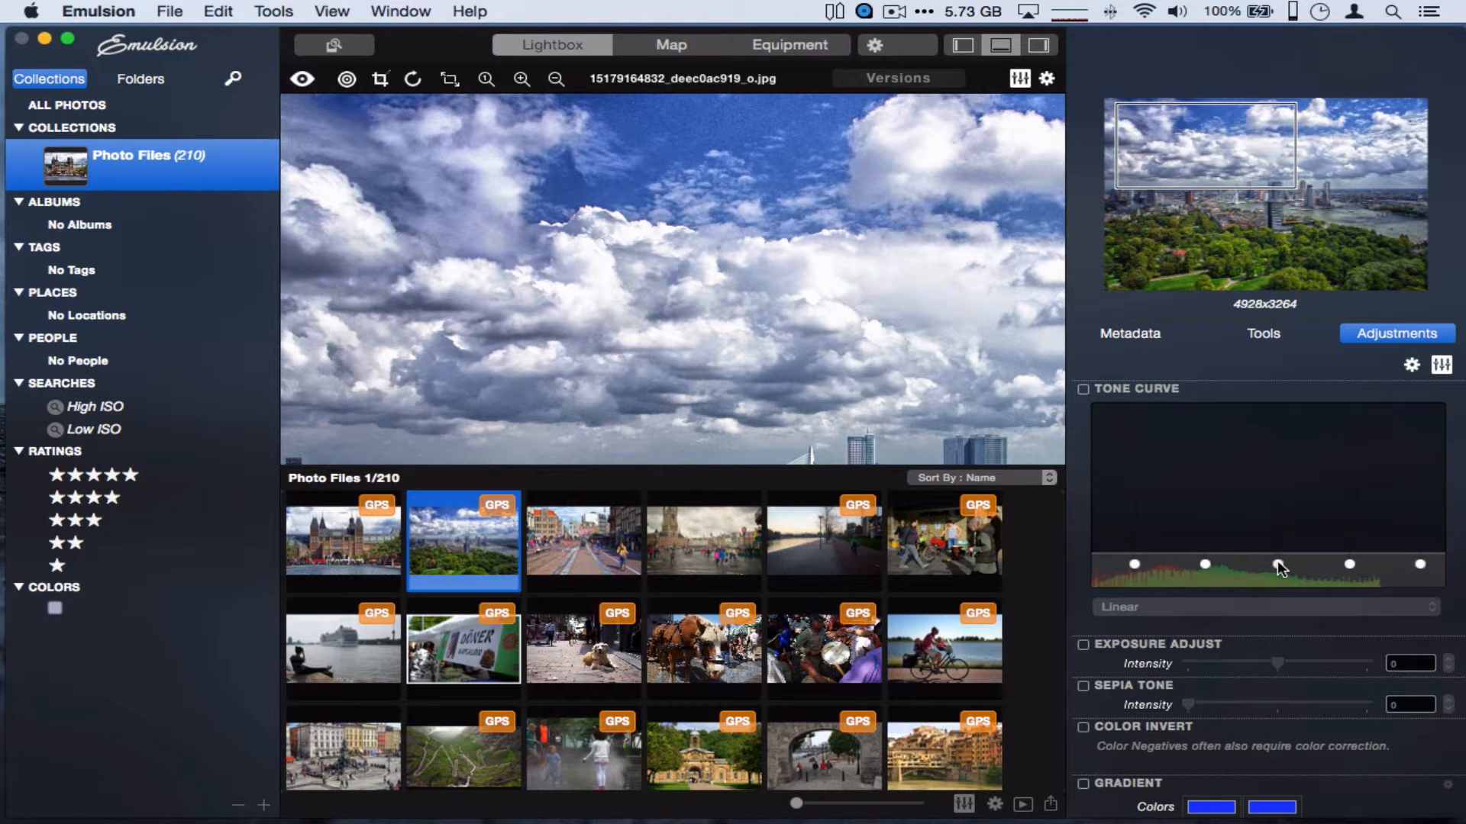
pyautogui.scroll(-10, 1276, 560)
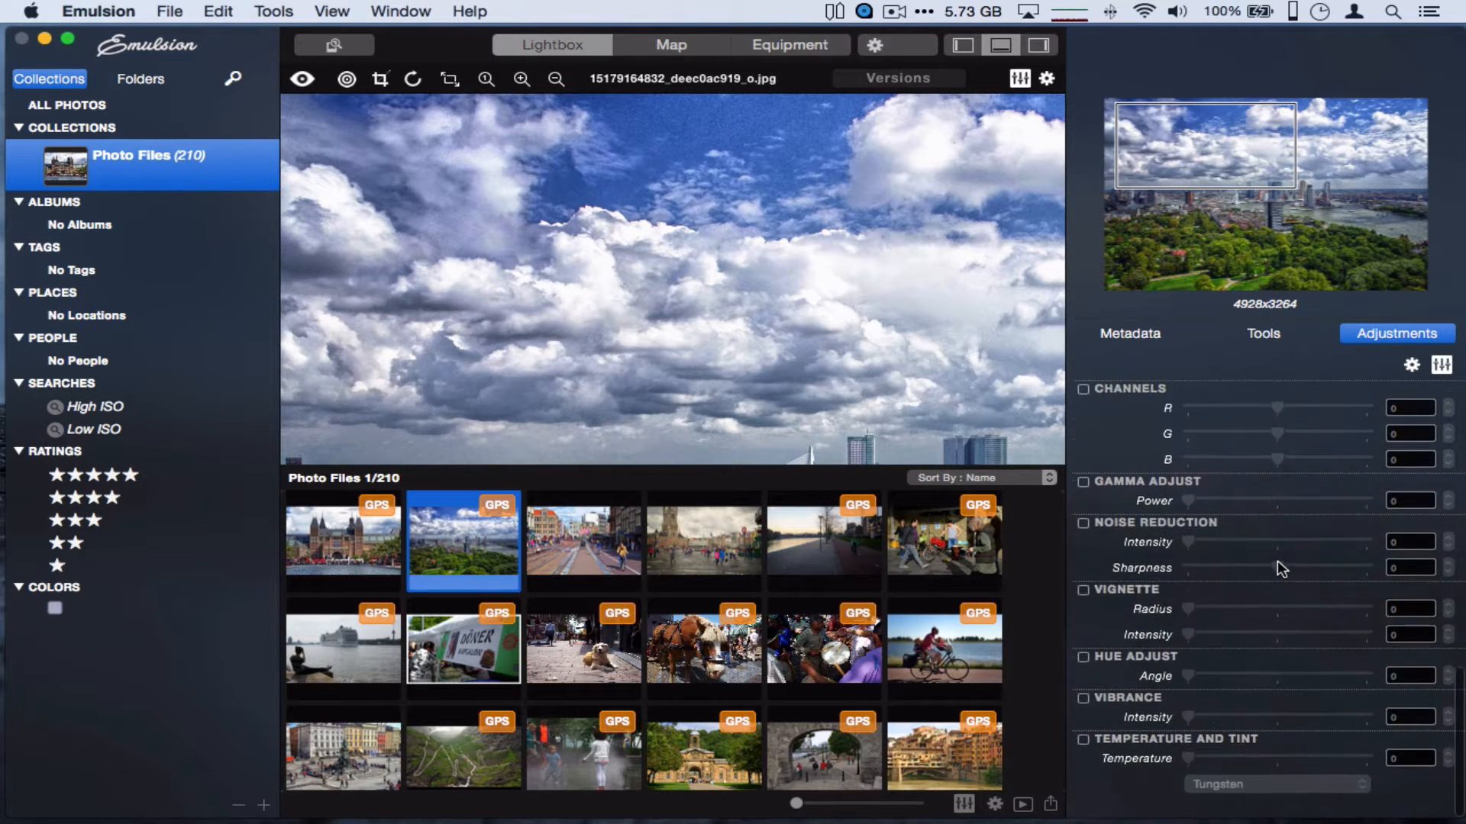
pyautogui.scroll(10, 1277, 564)
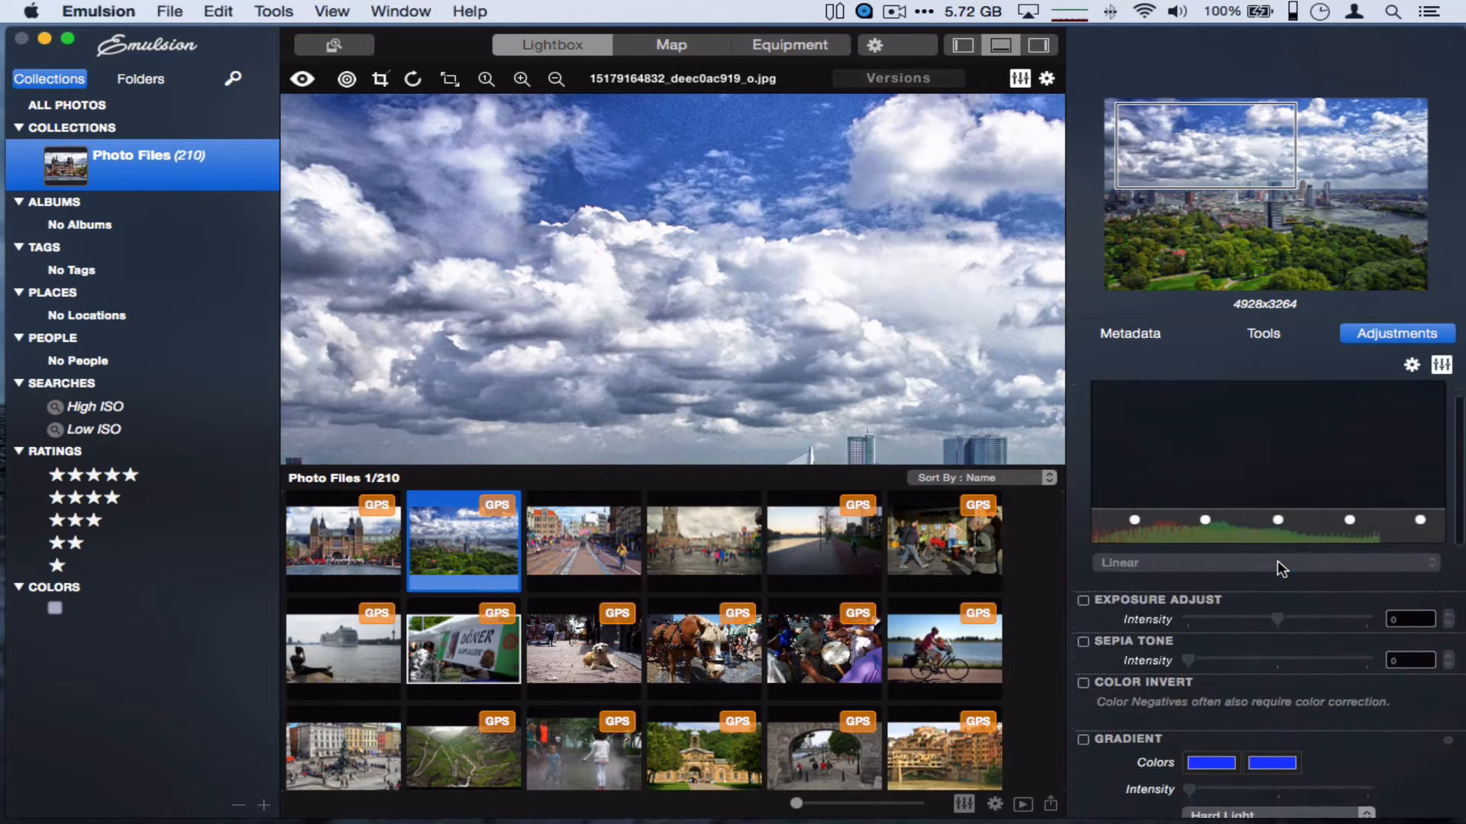
pyautogui.scroll(1, 1276, 560)
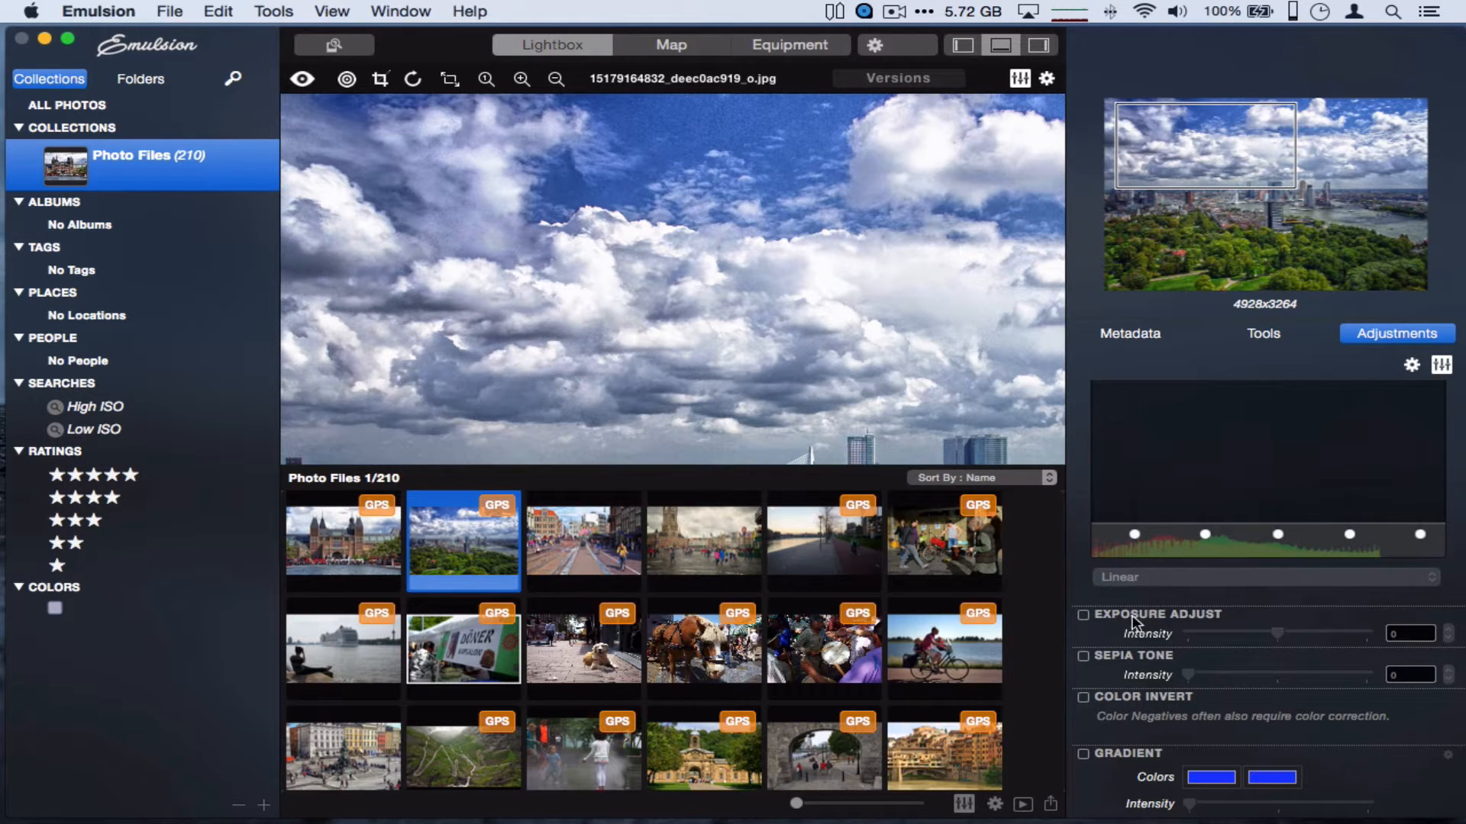
# Try to enable Exposure Adjust on the skyline photo with a version named Initial Version, and reopen Emulsion
pyautogui.click(1084, 615)
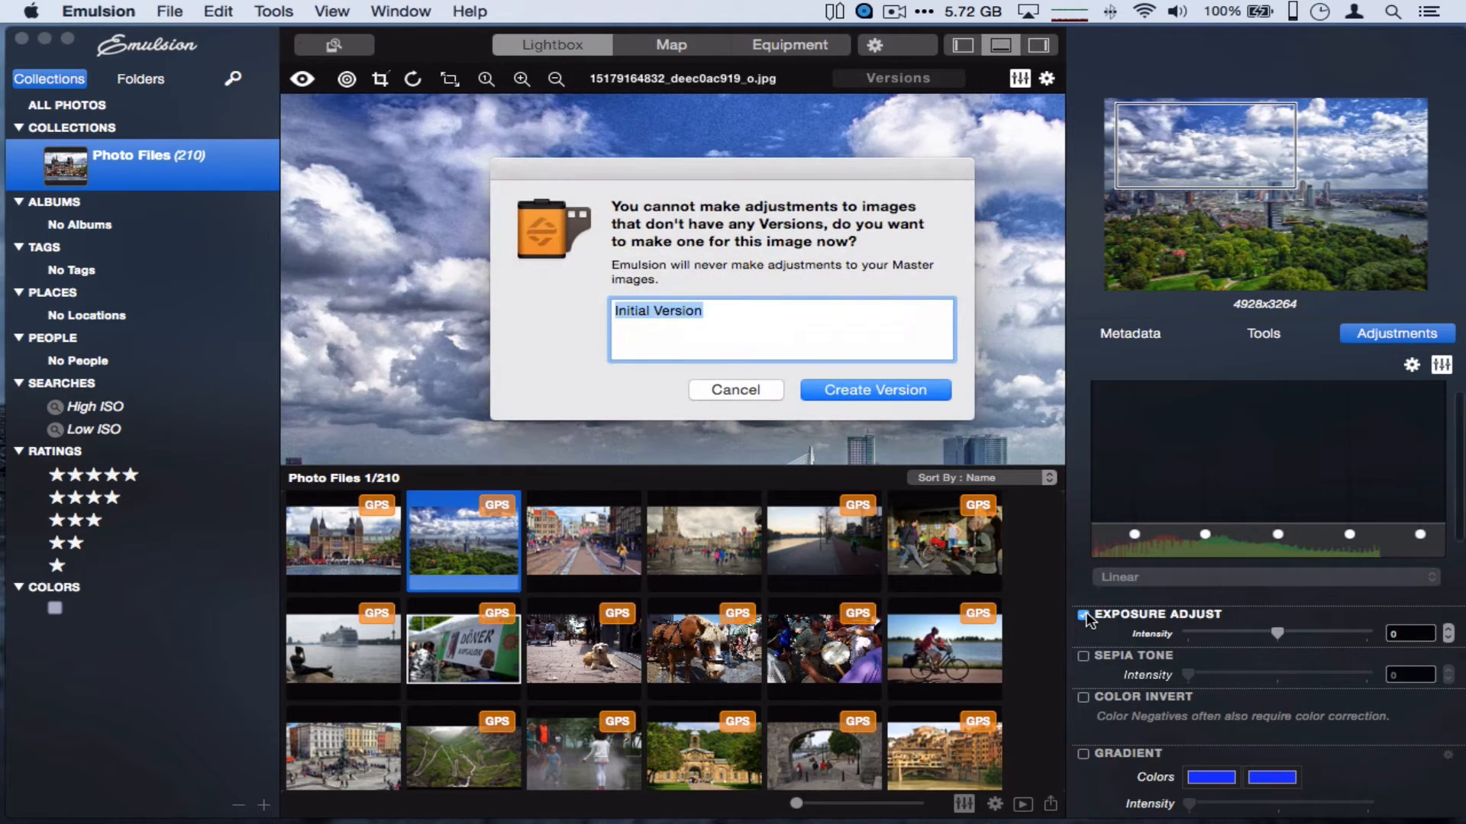
pyautogui.click(873, 396)
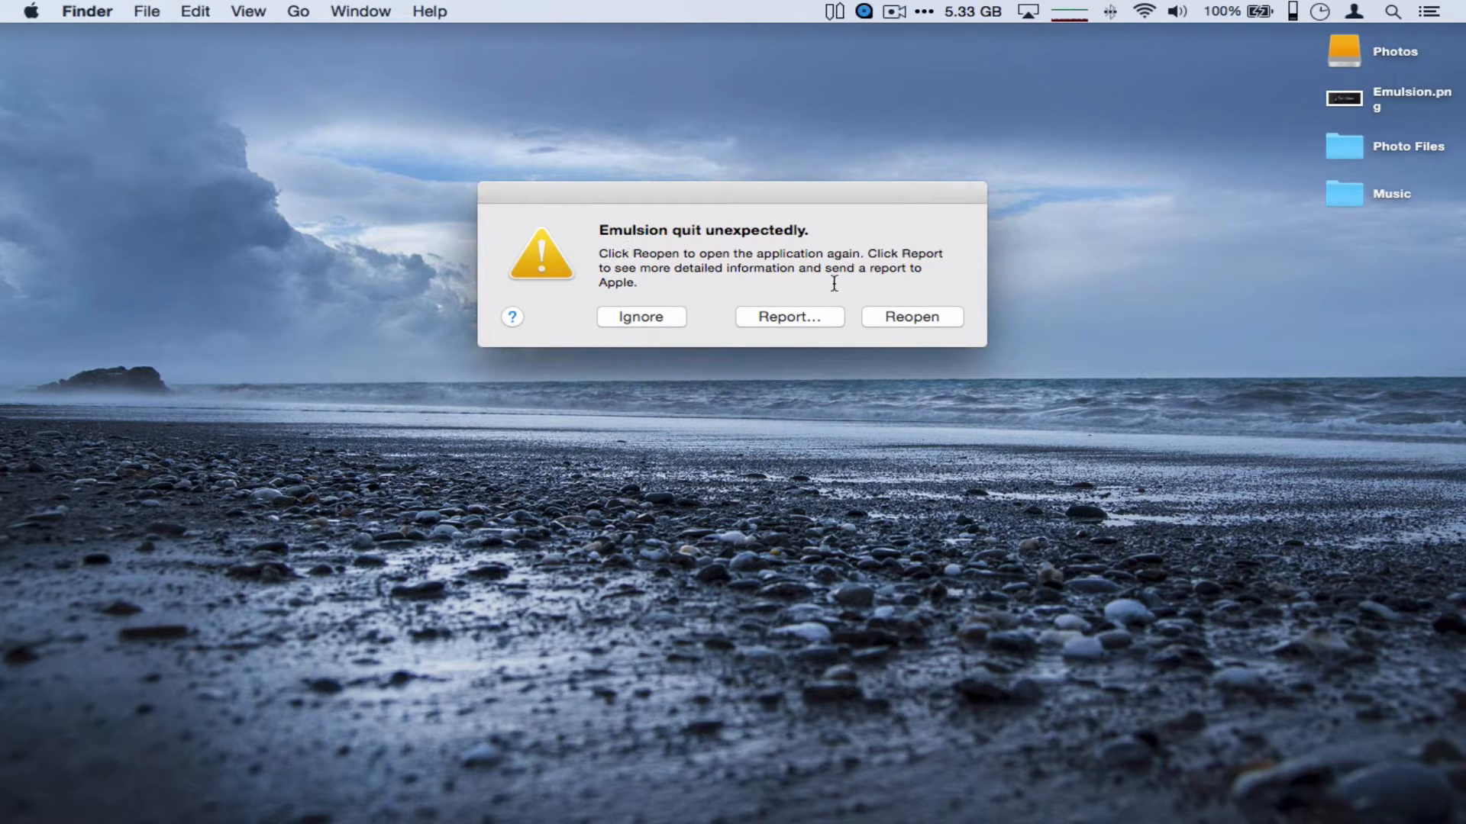
pyautogui.click(917, 319)
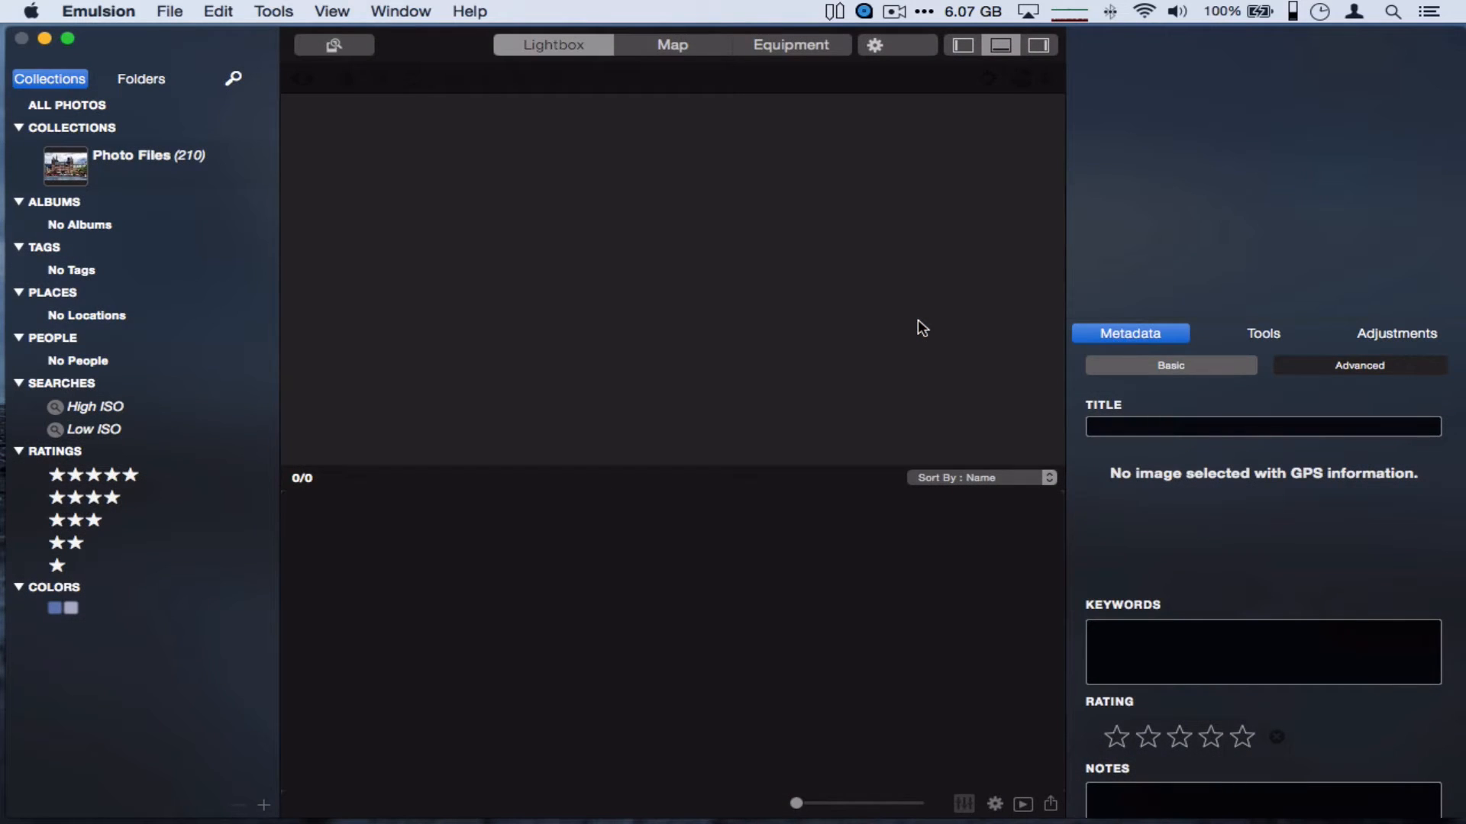
# Open the city skyline photo in the Photo Files collection and review its advanced metadata, then return to the basic metadata
pyautogui.click(167, 157)
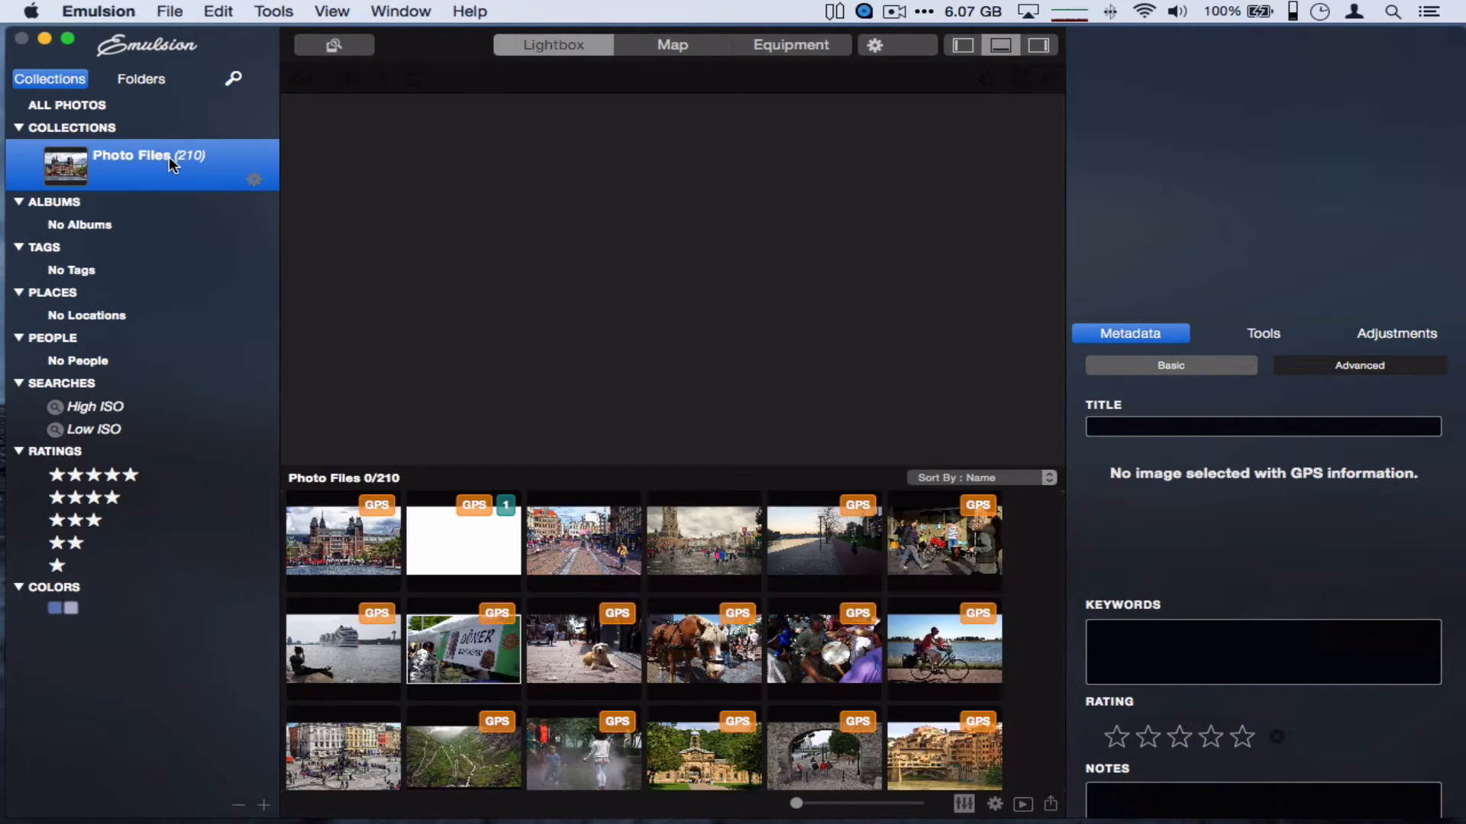
pyautogui.click(461, 536)
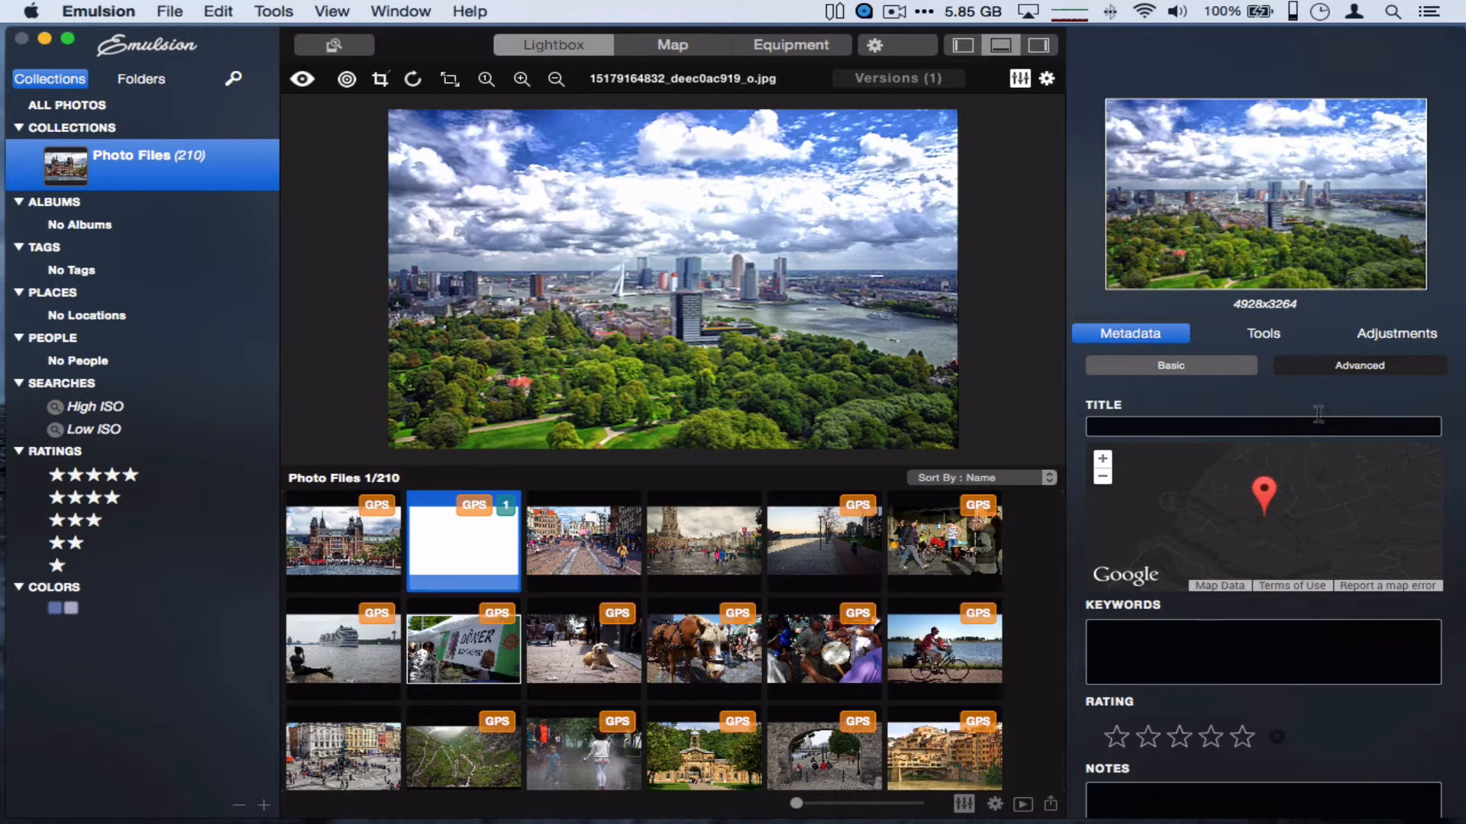
pyautogui.click(1337, 373)
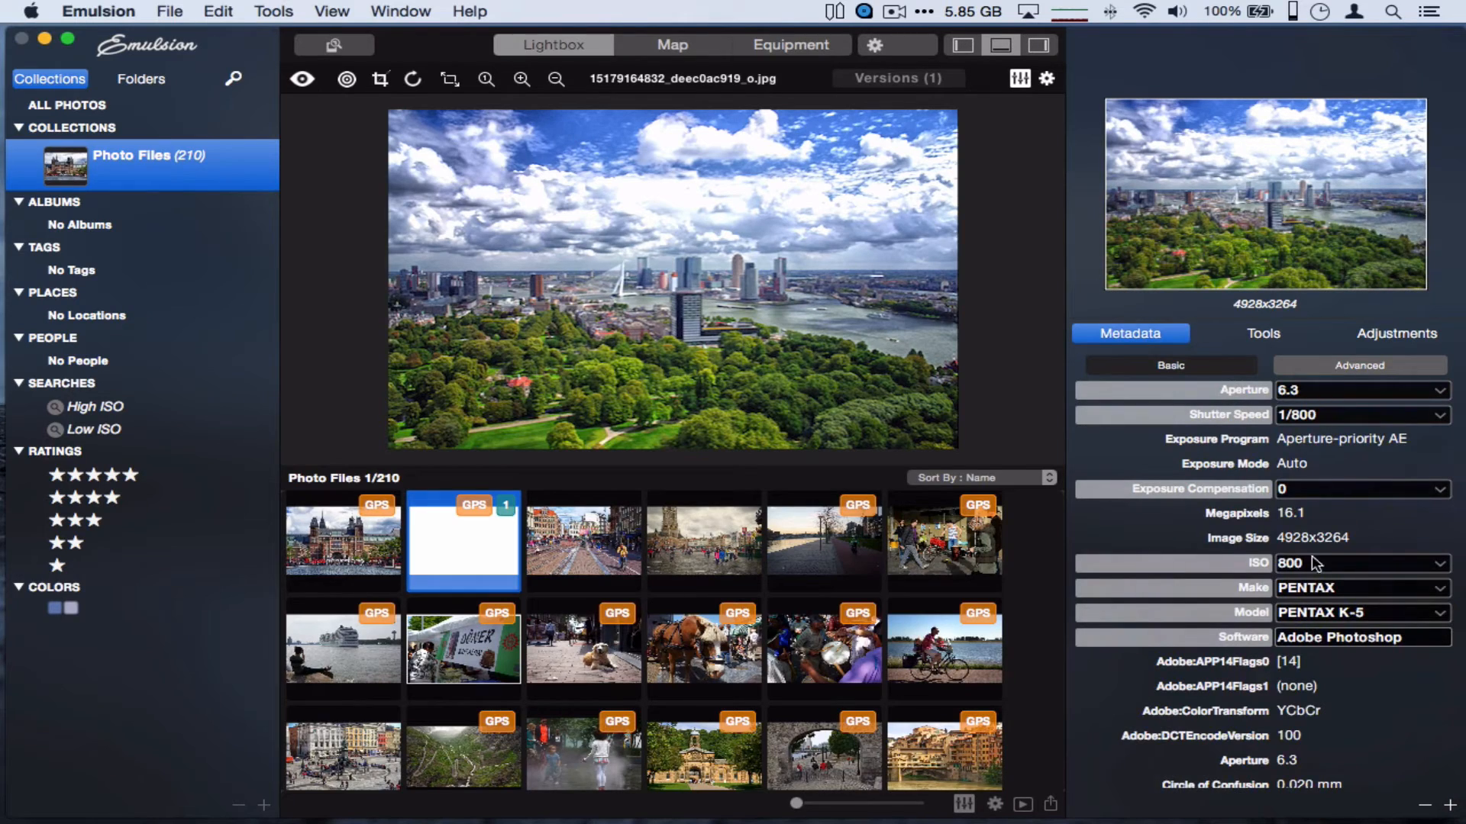
pyautogui.scroll(-5, 1301, 576)
pyautogui.scroll(-15, 1301, 574)
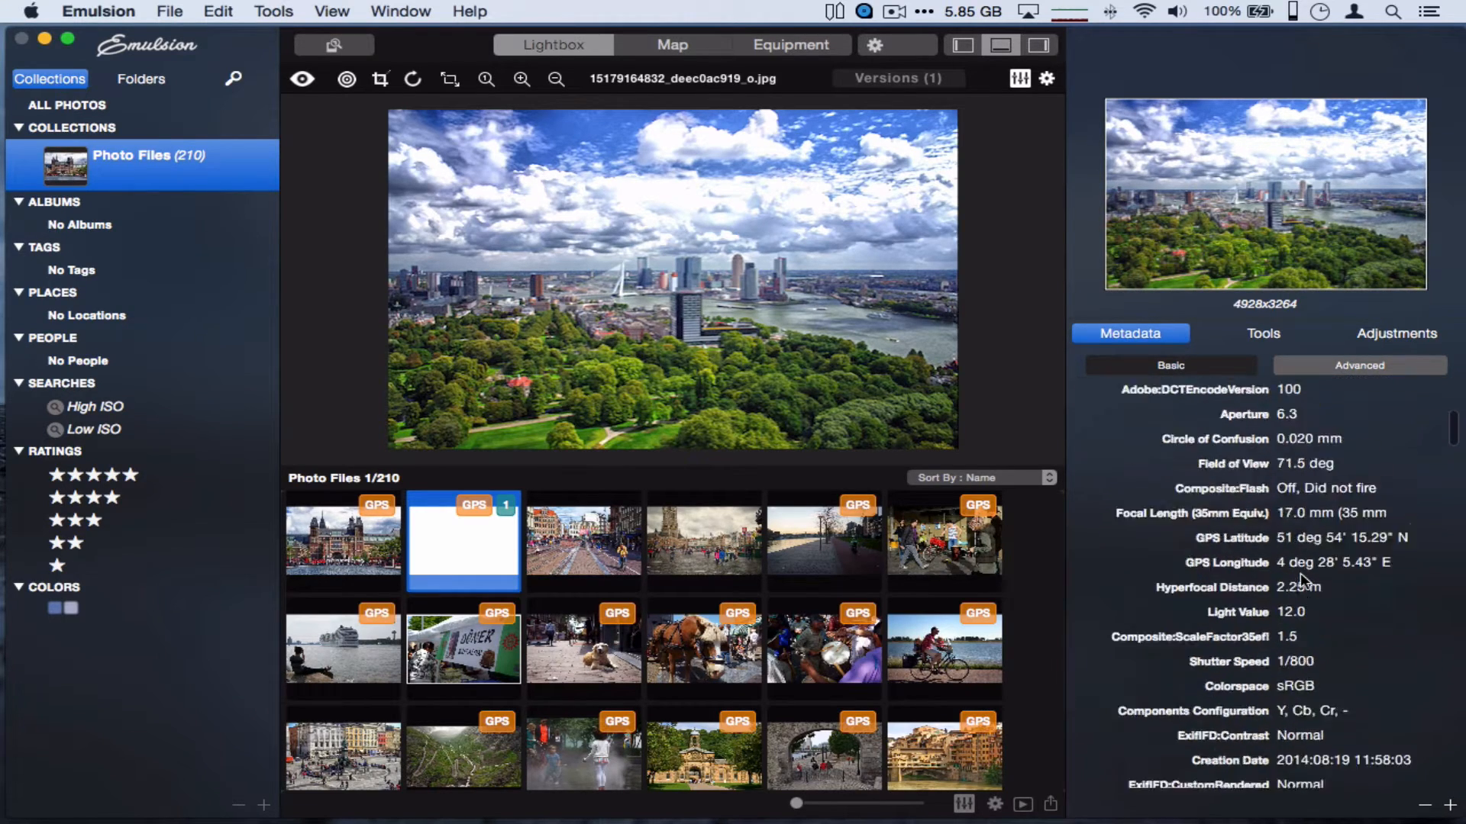
pyautogui.scroll(-20, 1299, 573)
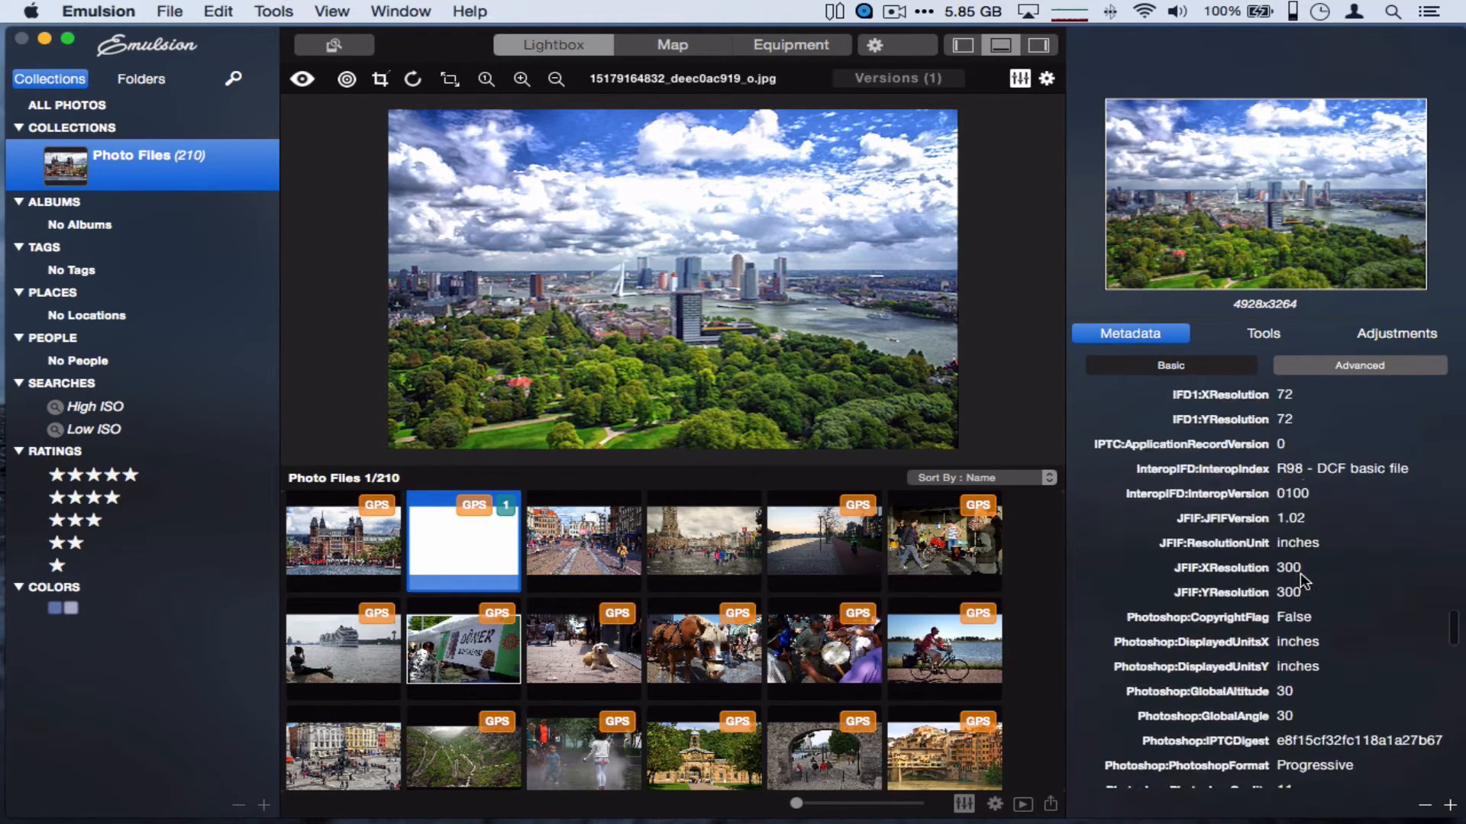
pyautogui.scroll(20, 1300, 574)
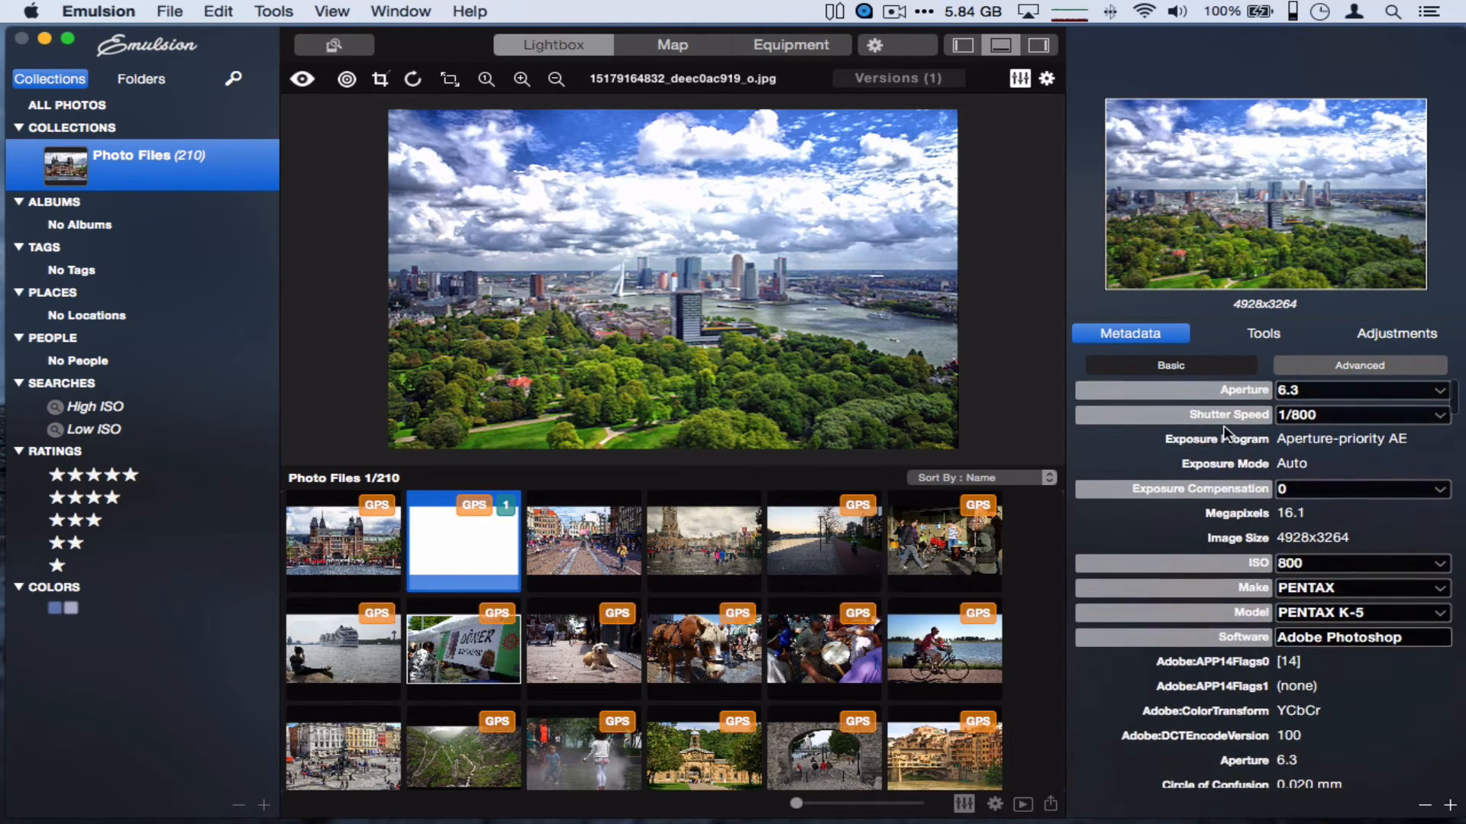
pyautogui.click(1162, 364)
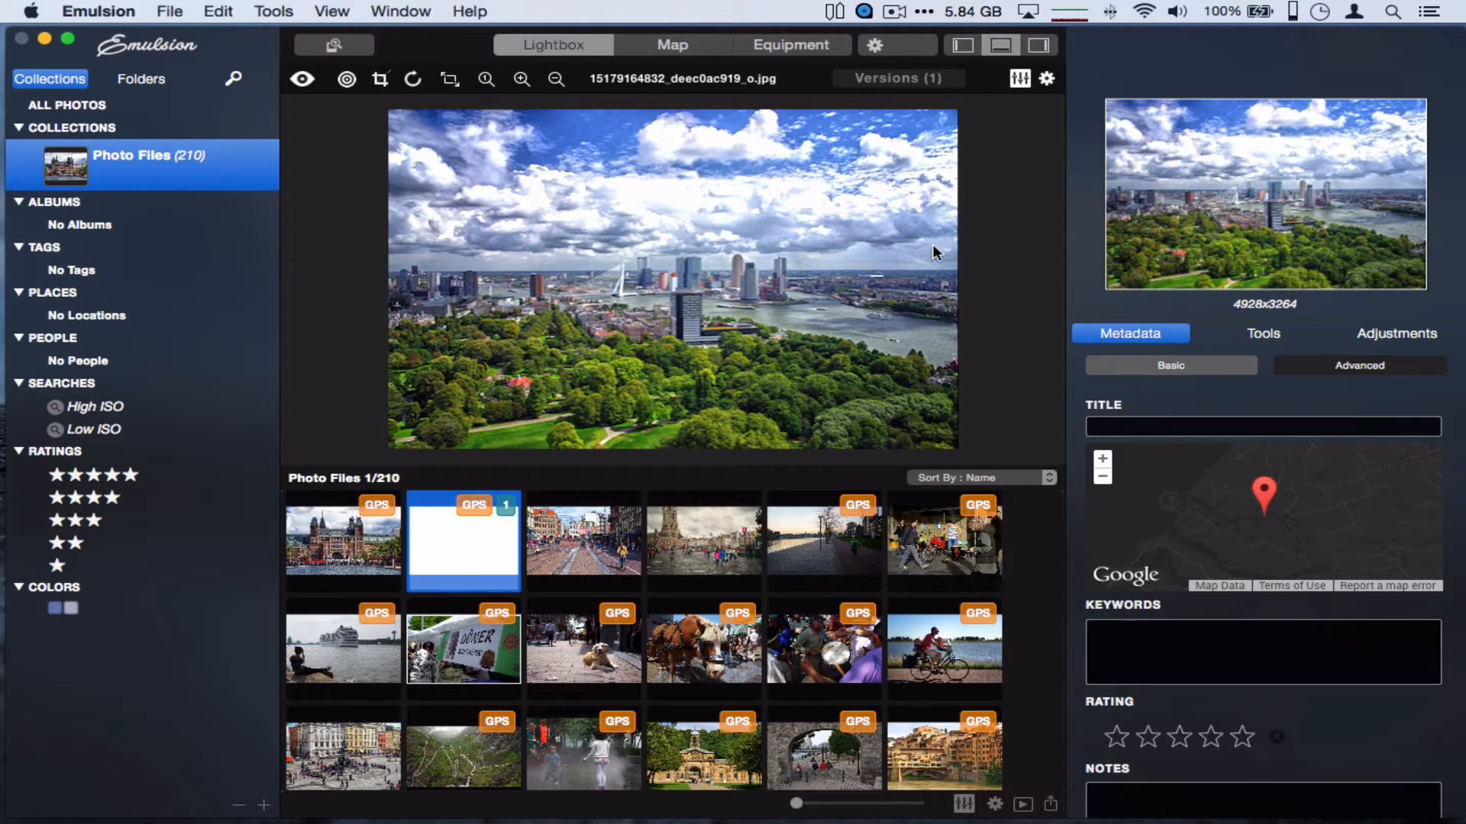
# Make the Master the active version of the skyline photo
pyautogui.click(912, 79)
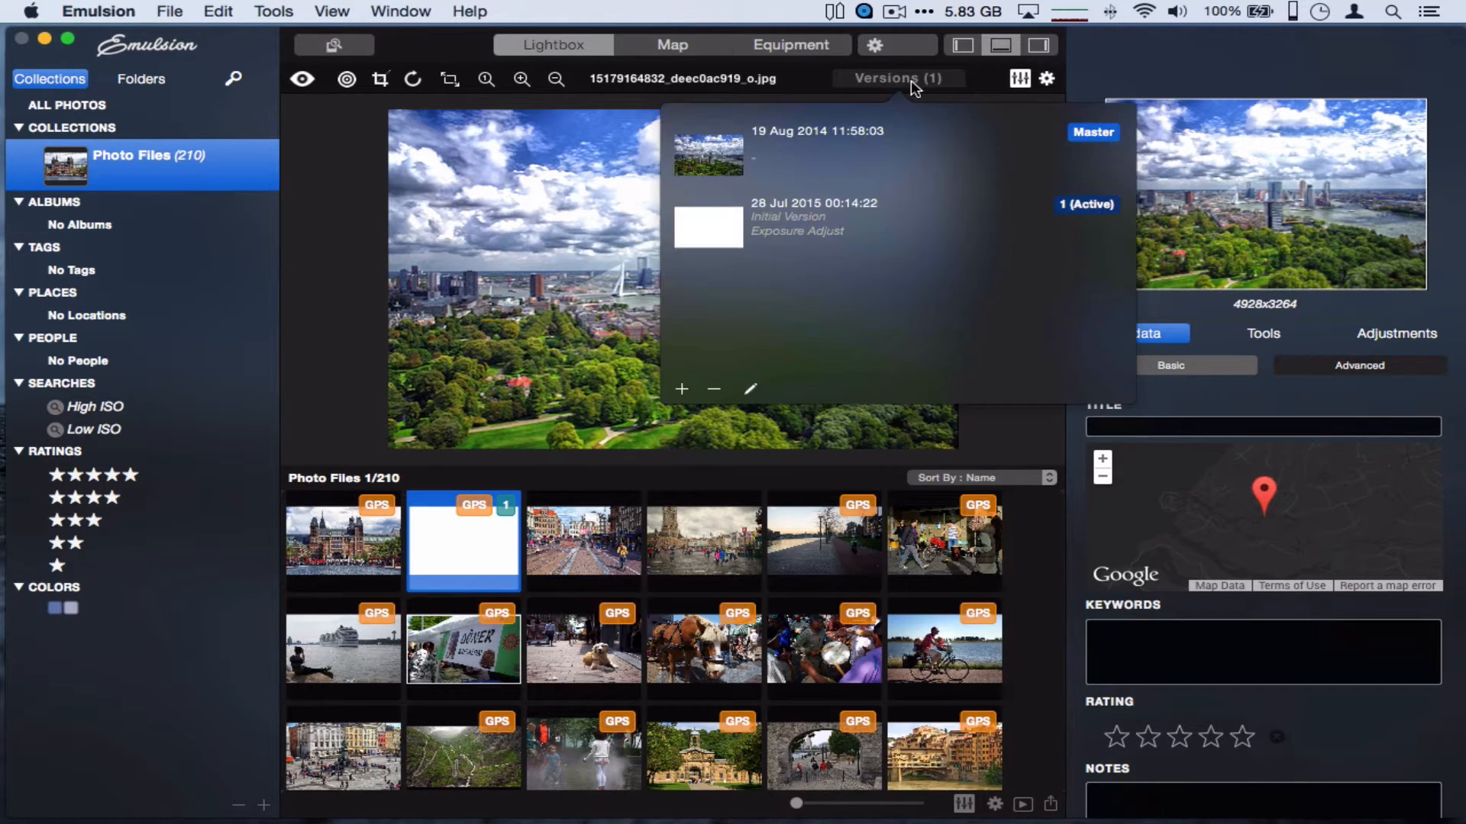
pyautogui.click(834, 145)
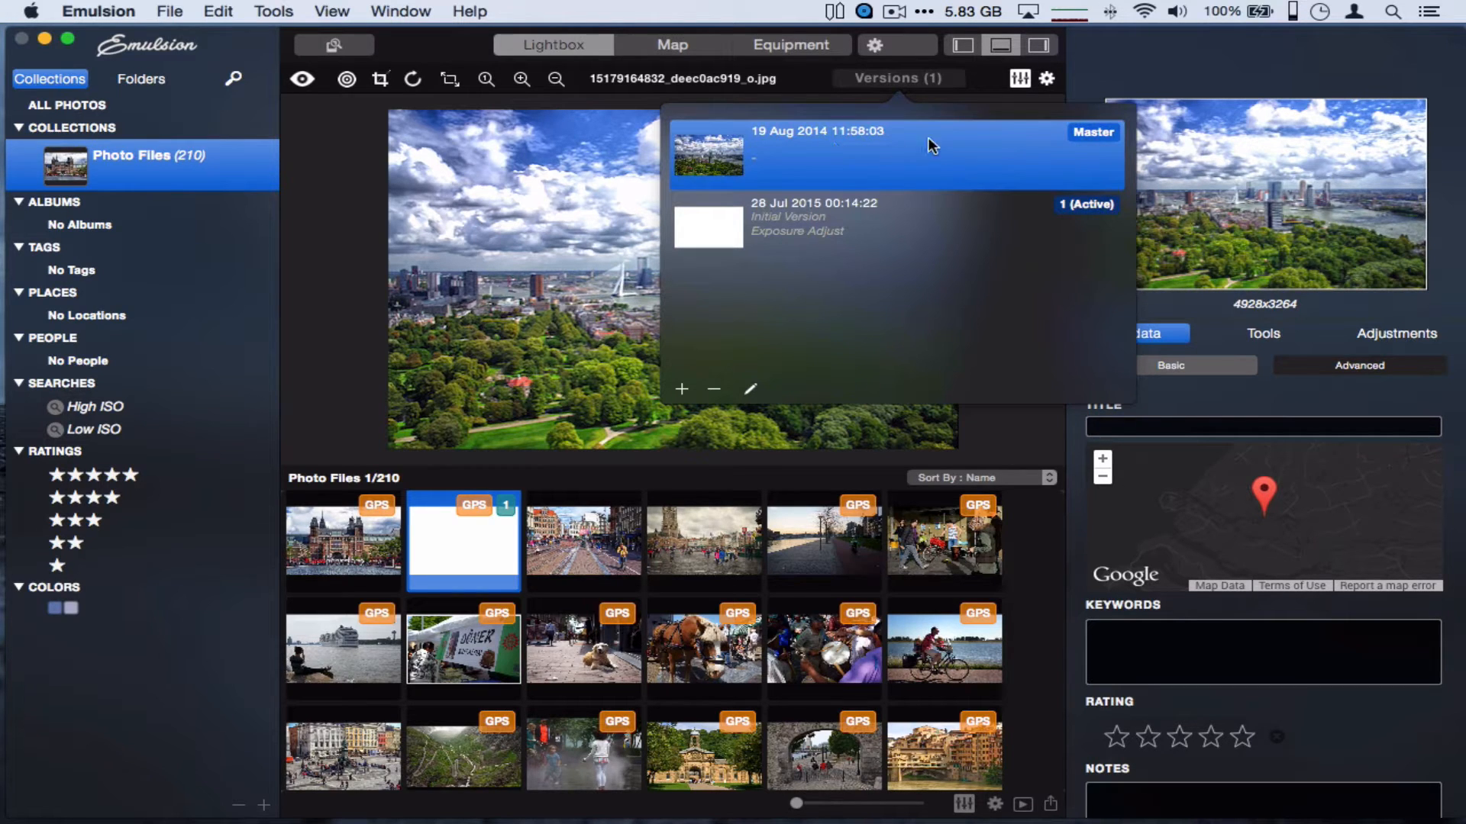
pyautogui.doubleClick(873, 137)
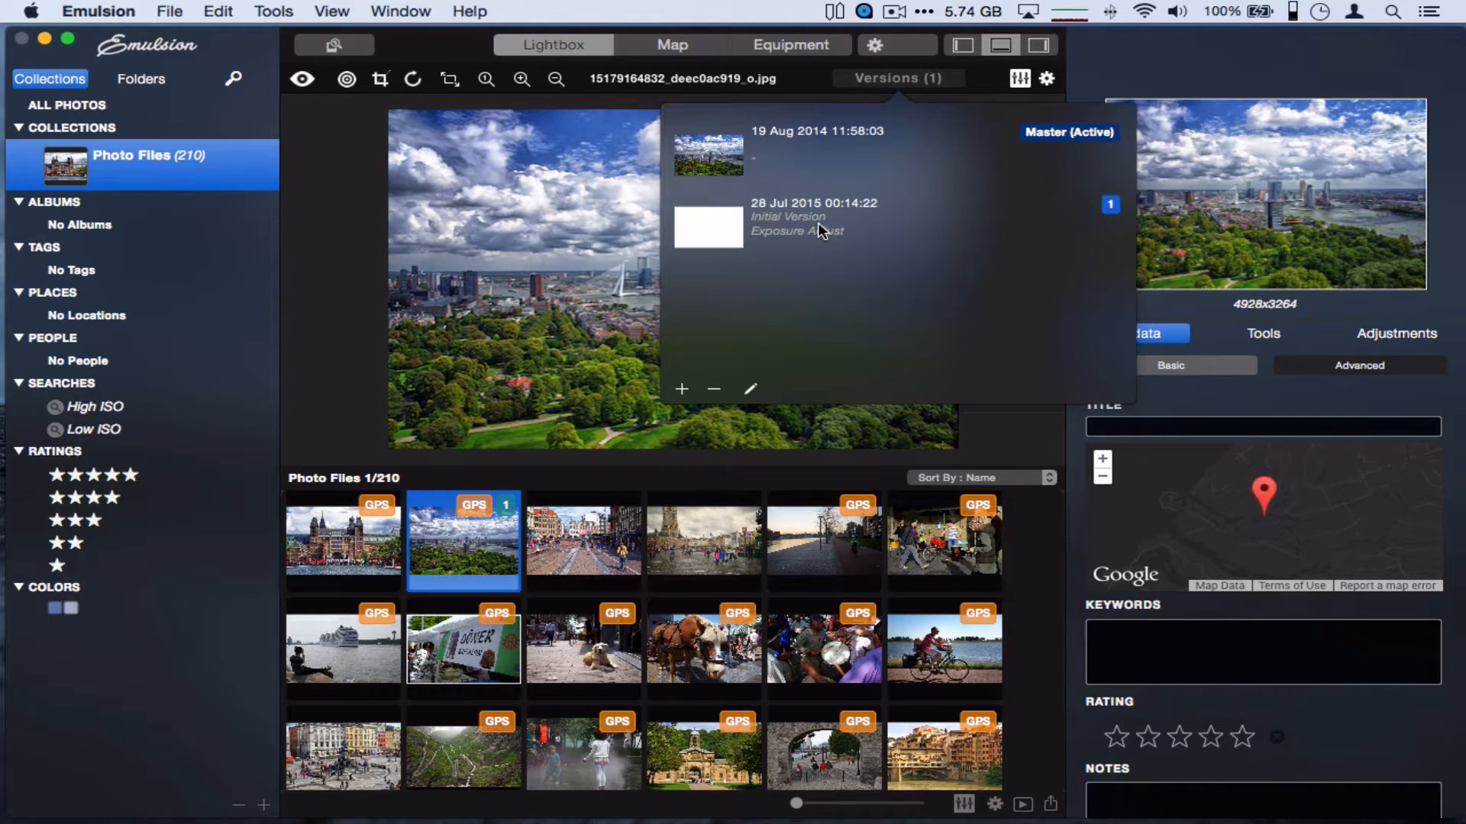
# Delete the skyline photo's Initial Version with Exposure Adjust and close the versions list
pyautogui.click(818, 222)
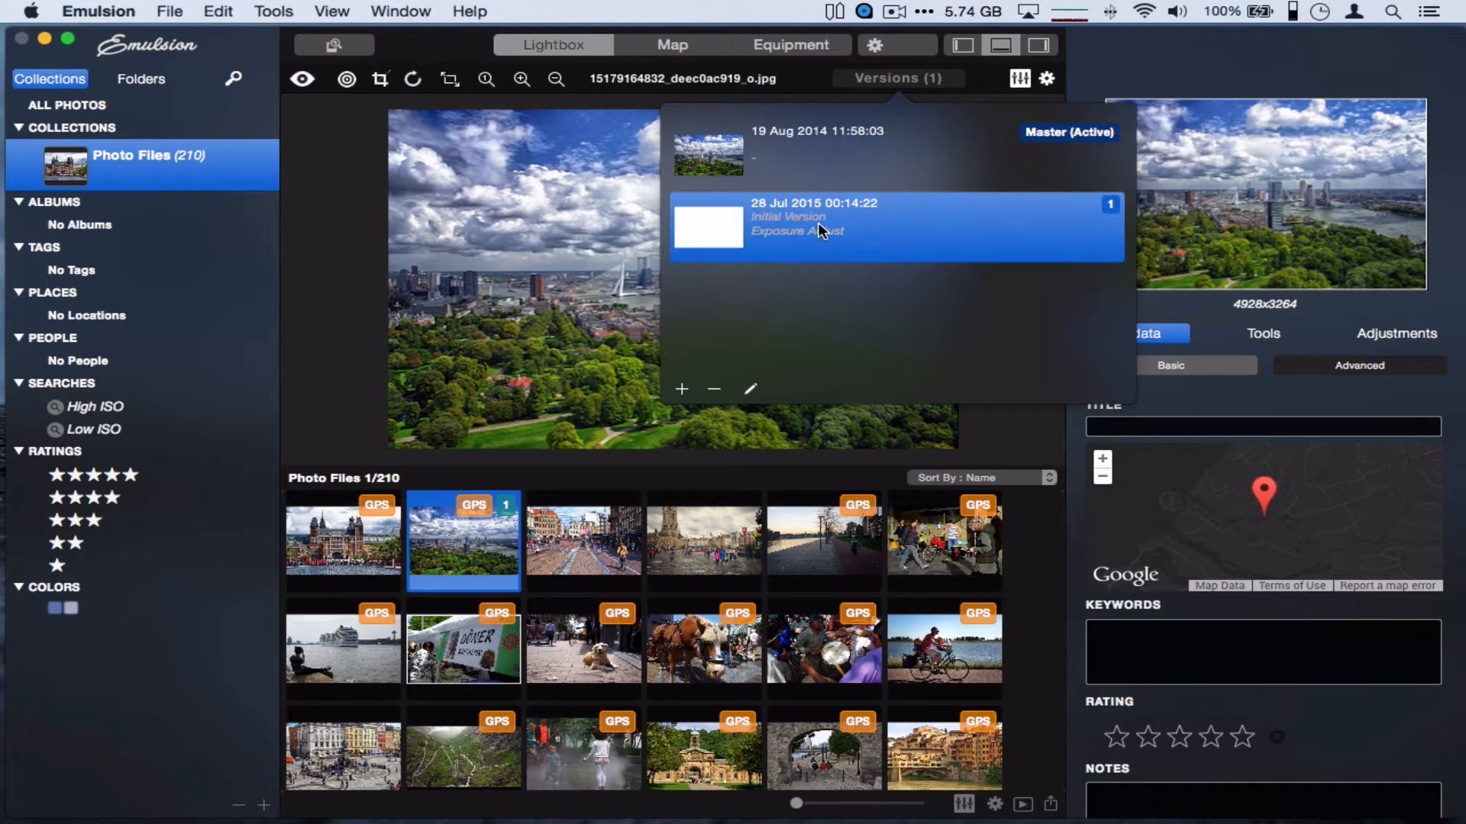
pyautogui.click(715, 390)
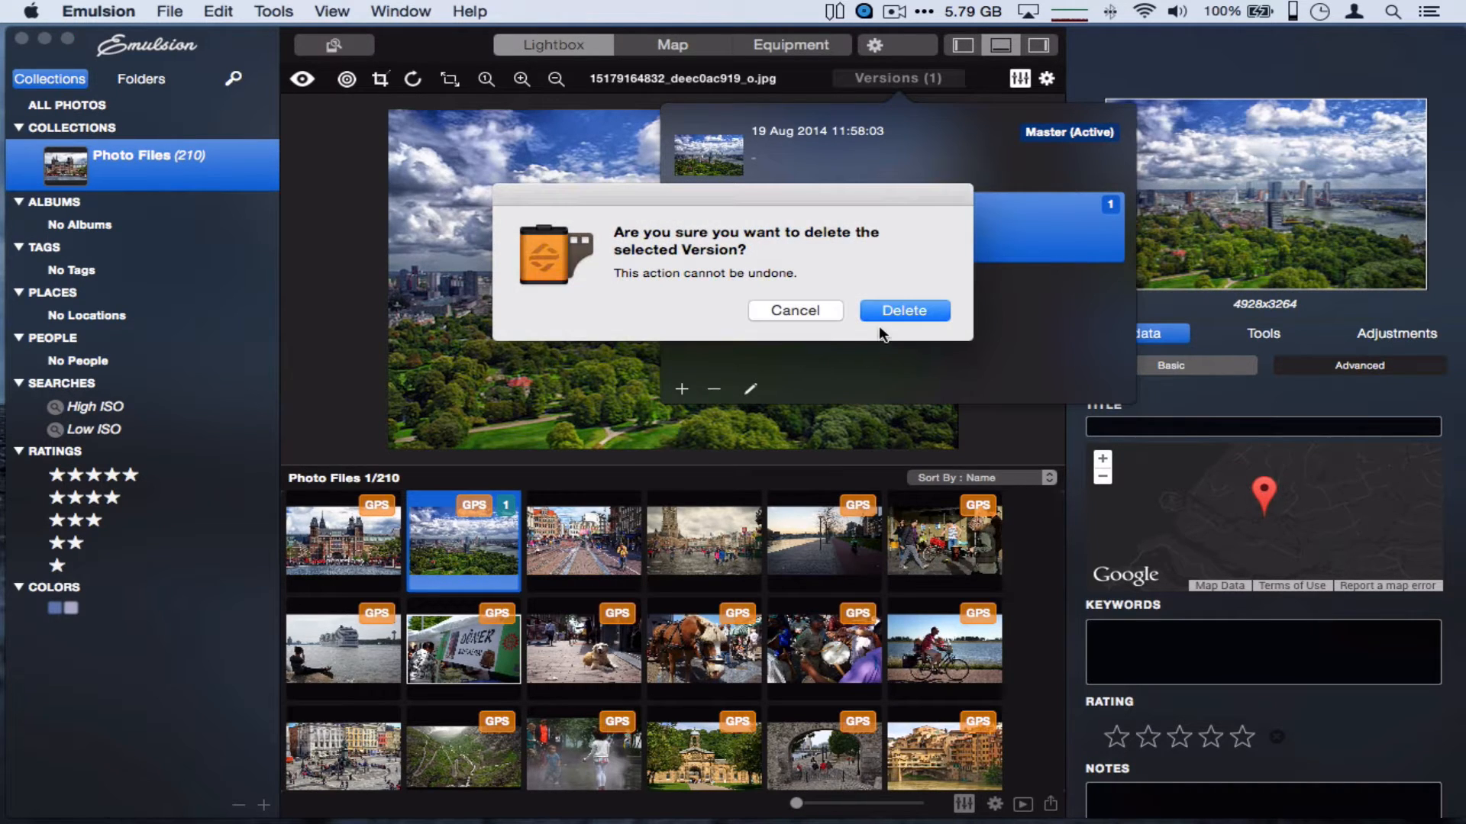
pyautogui.click(889, 309)
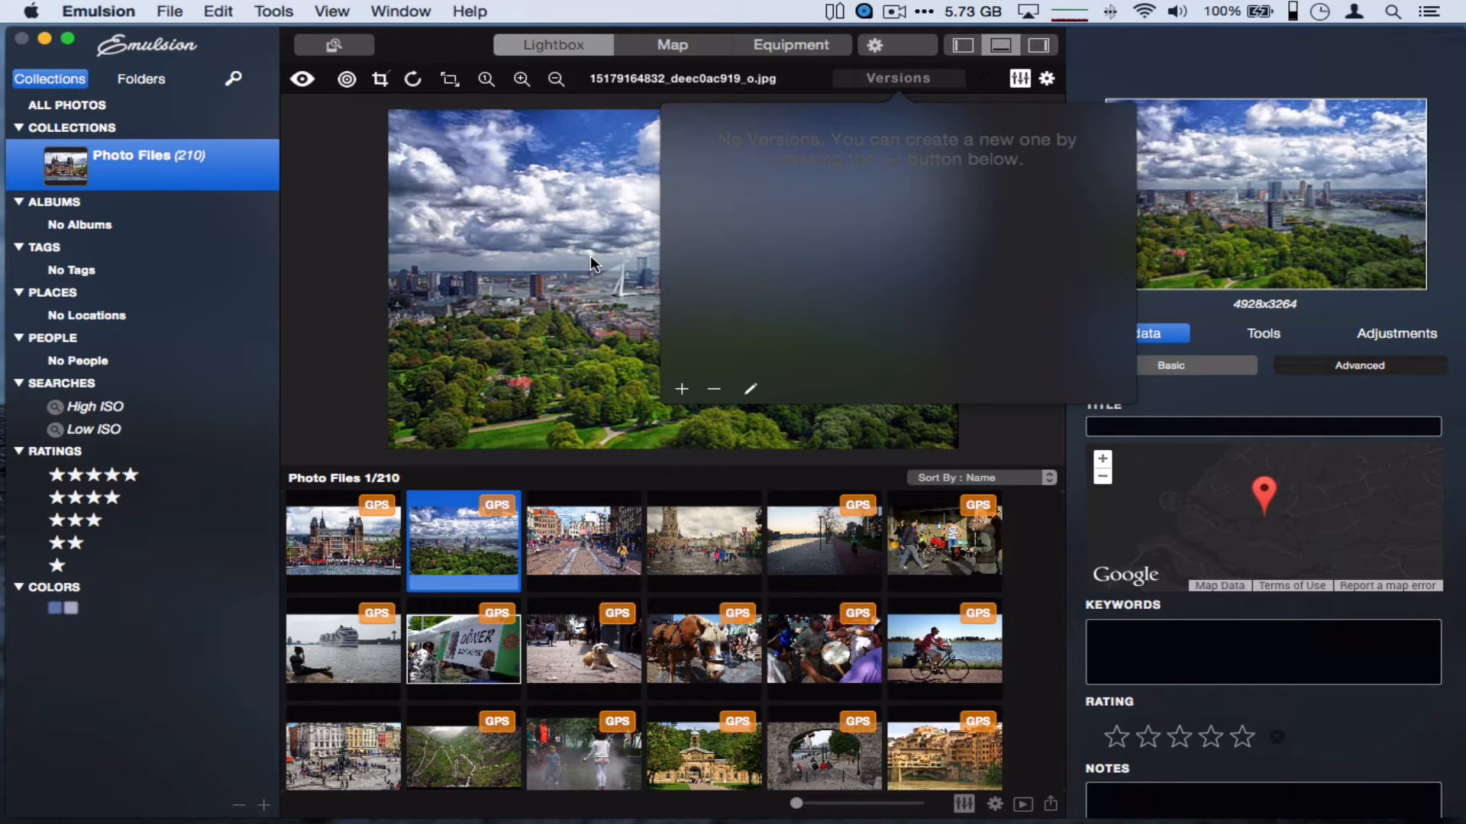
pyautogui.click(635, 194)
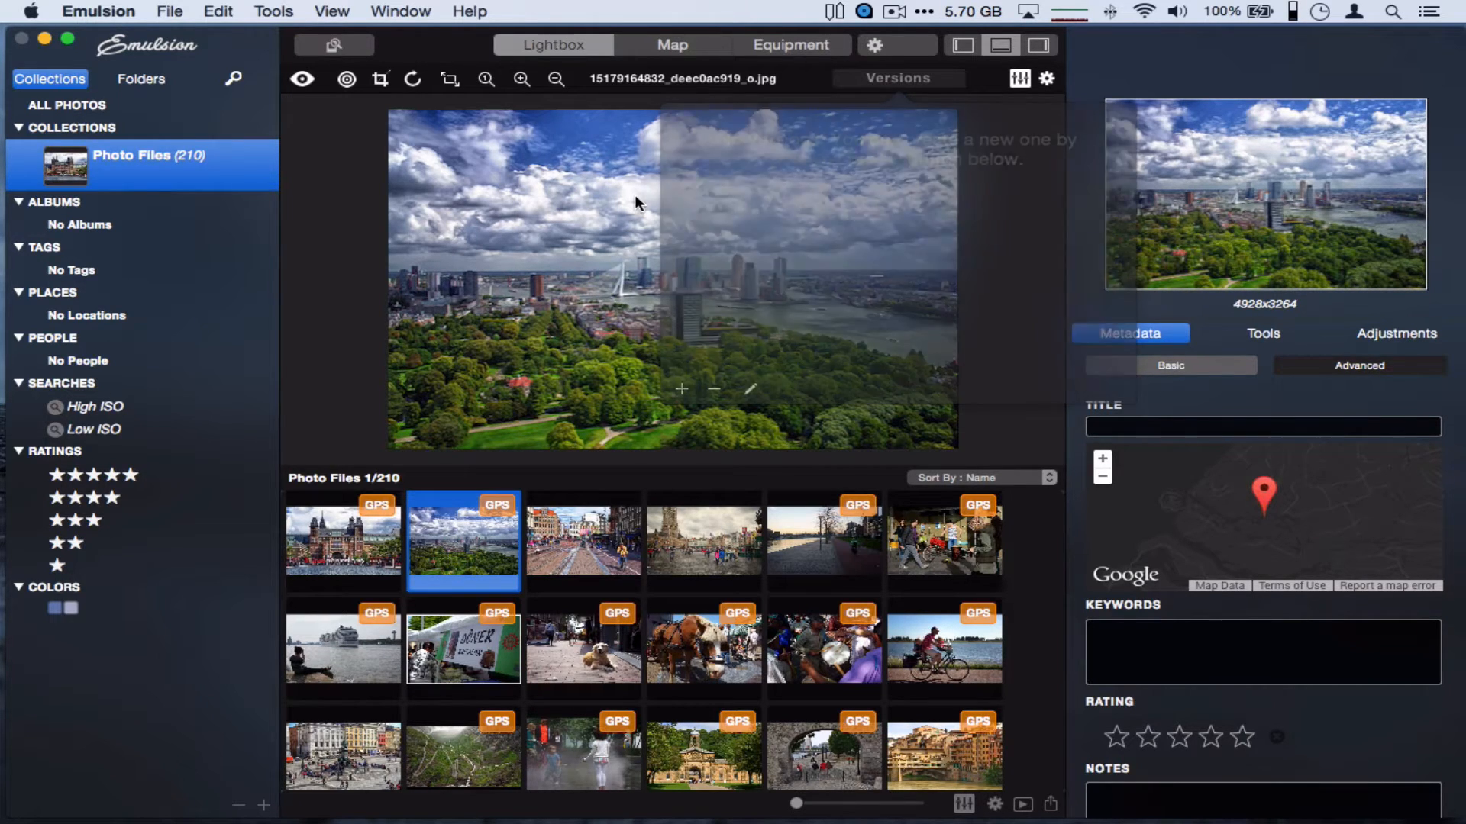
# Hide and restore the metadata sidebar, and do the same with the collections sidebar
pyautogui.click(1038, 47)
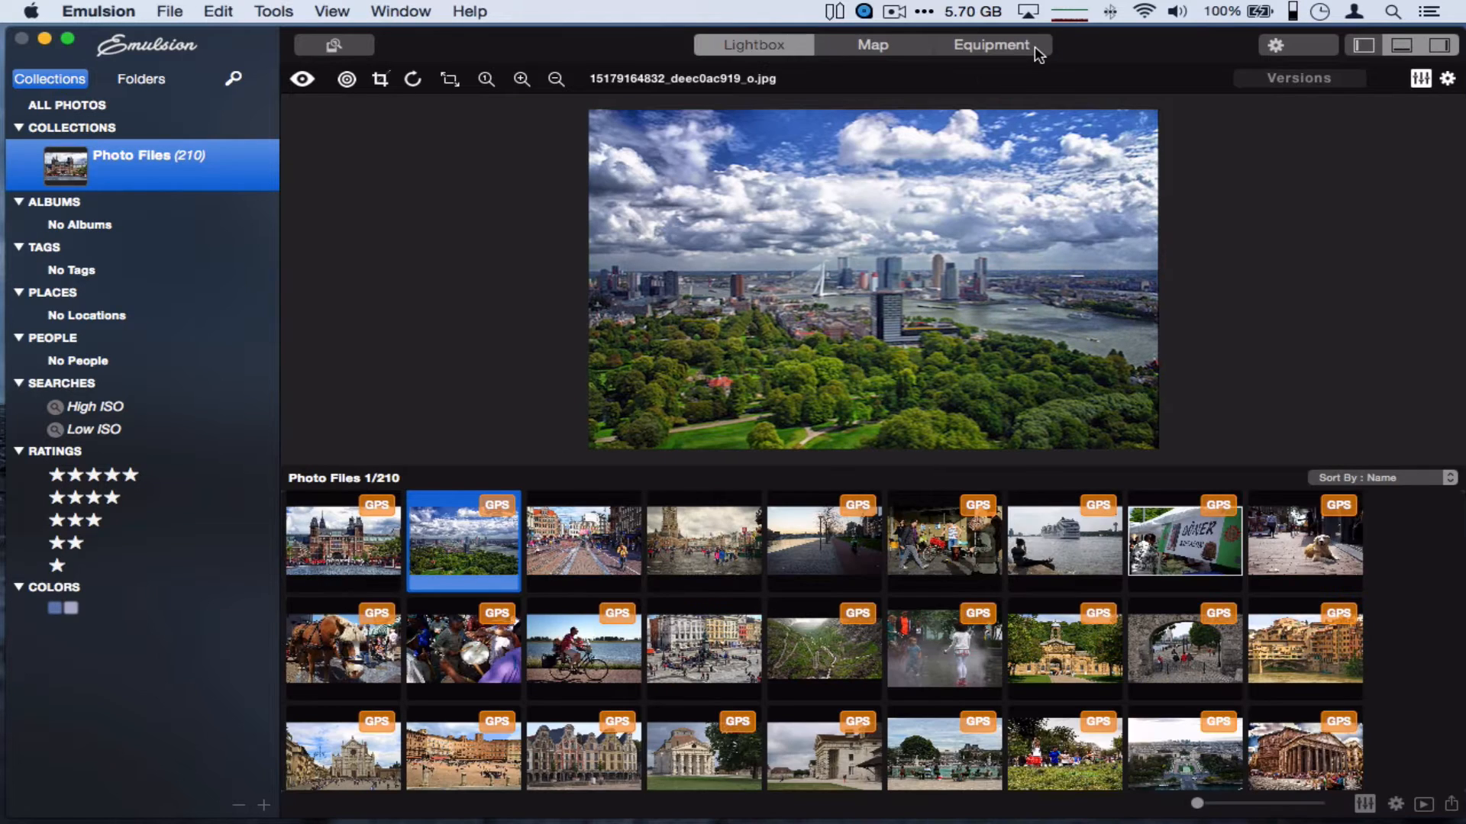
pyautogui.click(1439, 48)
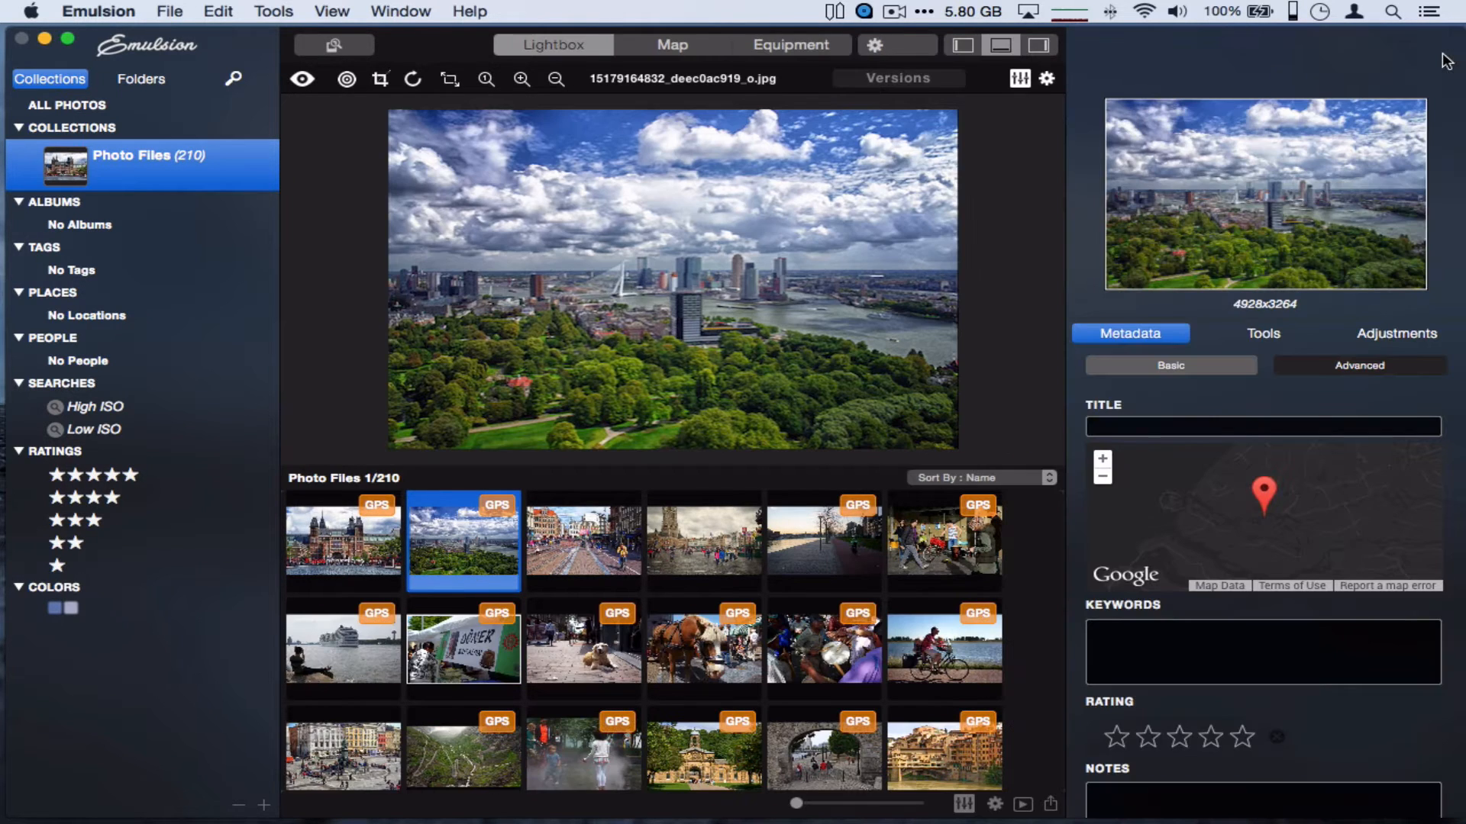
pyautogui.click(963, 46)
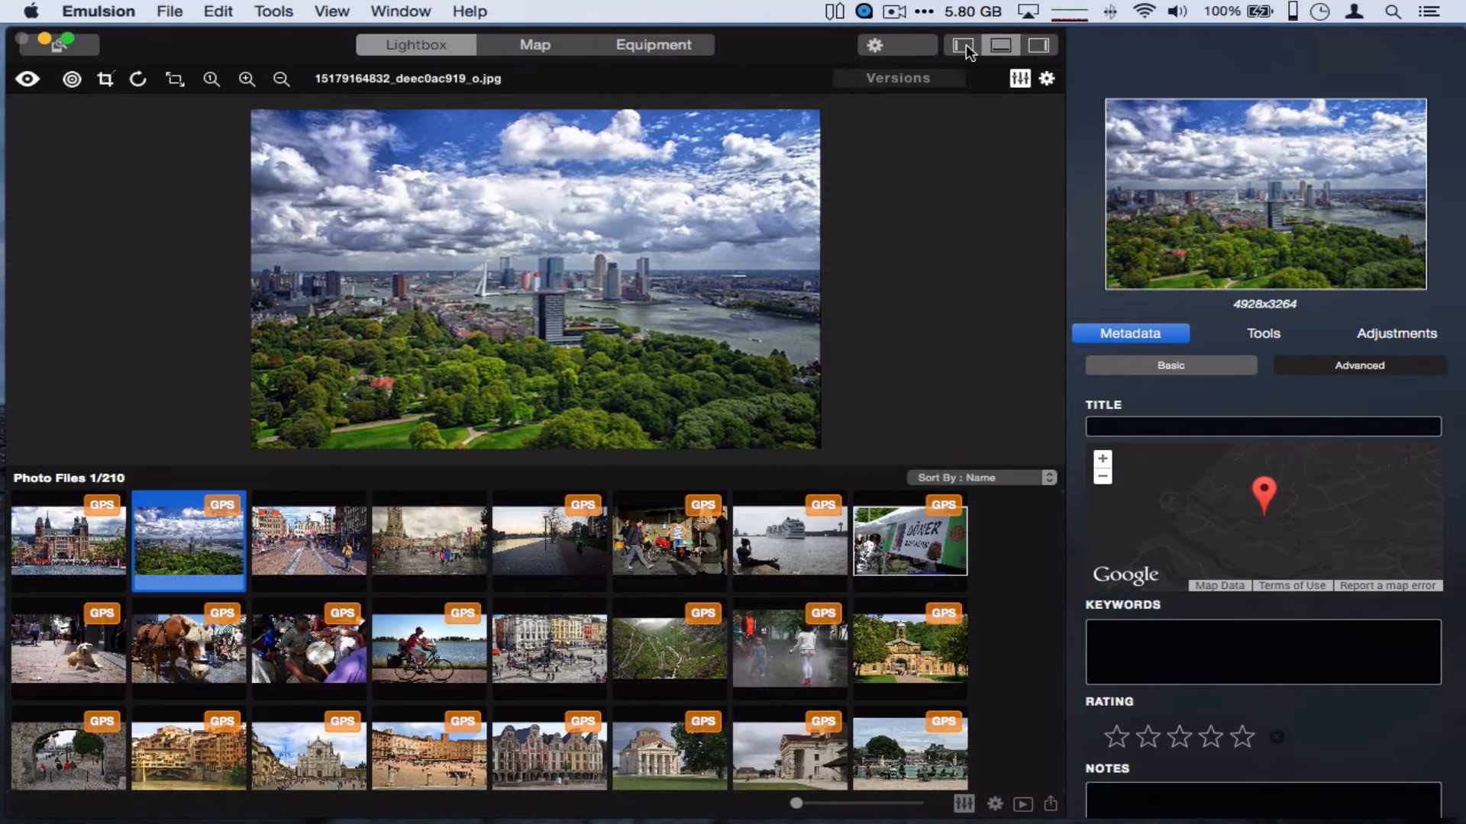
pyautogui.click(963, 46)
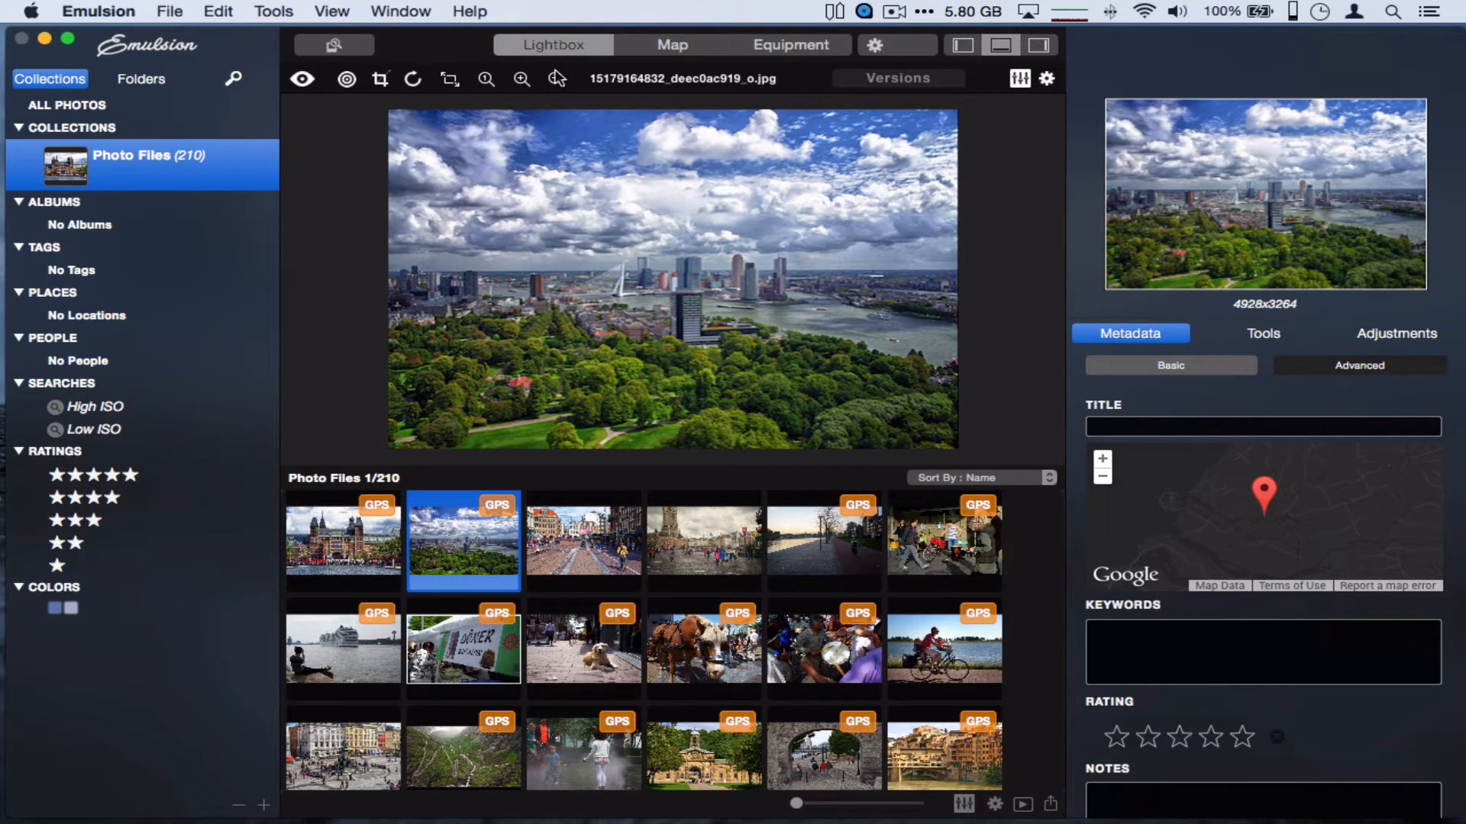
# Show the collection's photos on the map and examine their locations across the whole of Europe
pyautogui.click(656, 48)
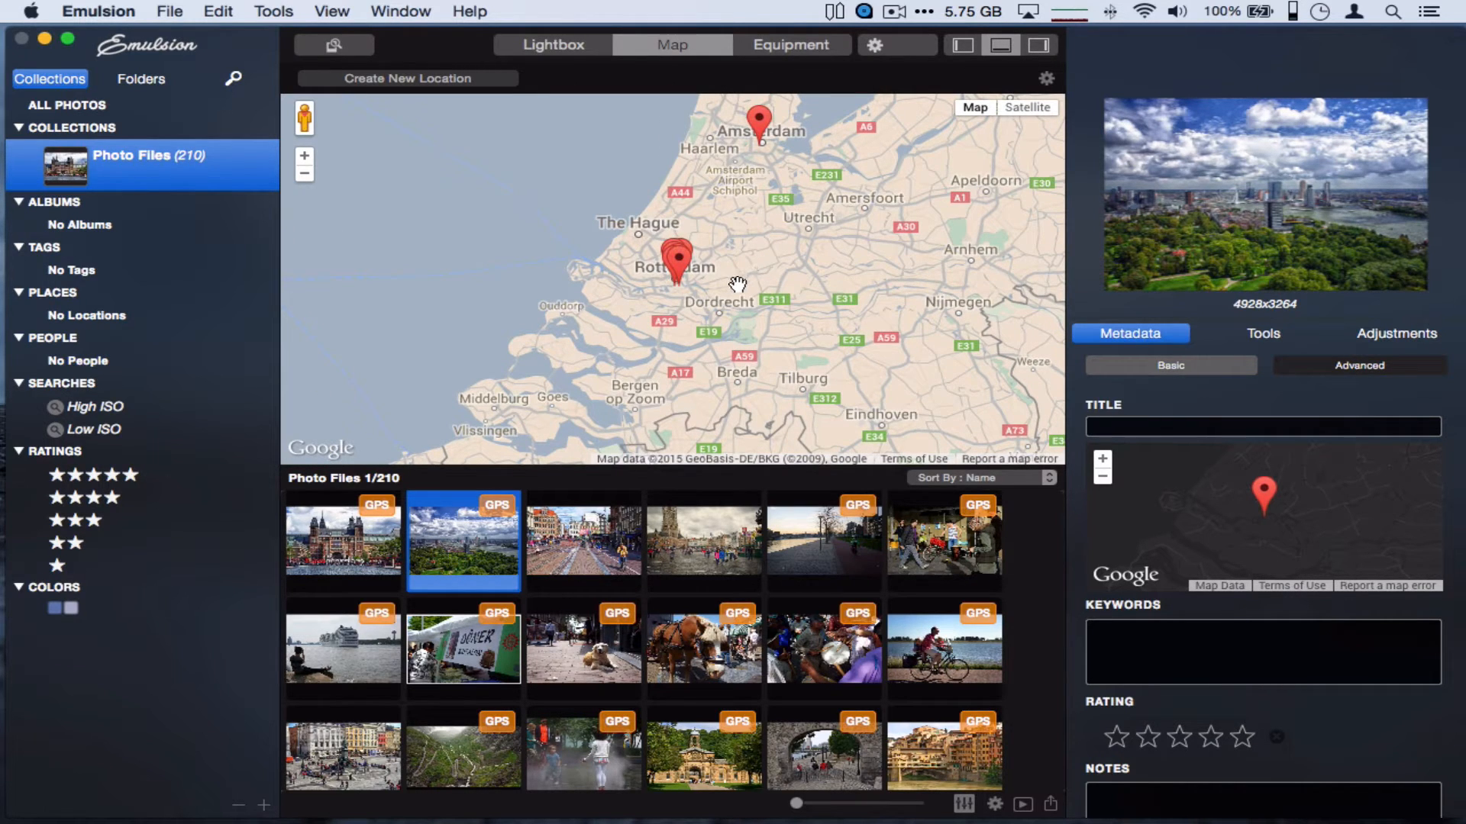
pyautogui.moveTo(720, 282); pyautogui.dragTo(631, 229)
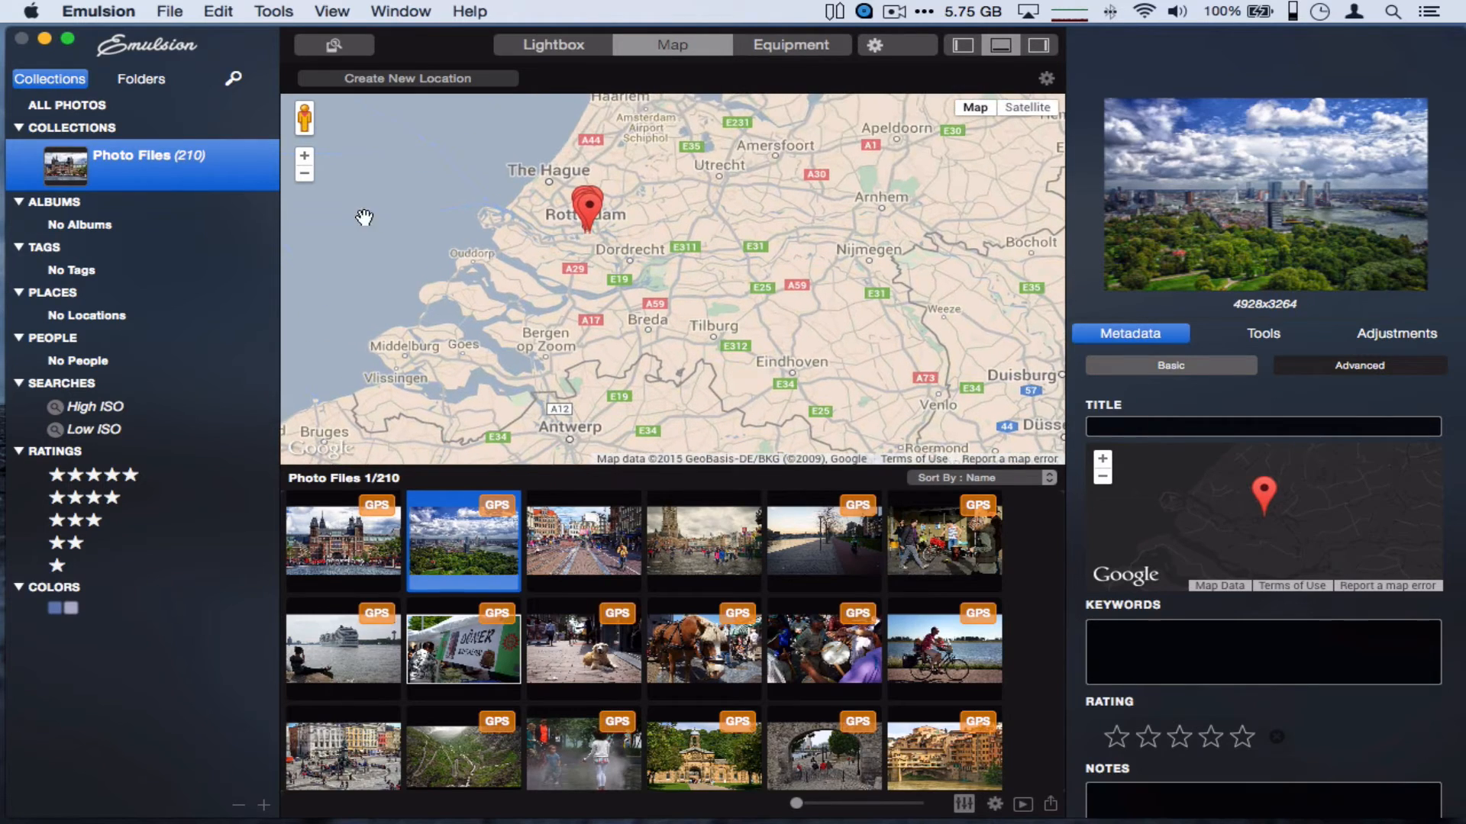
pyautogui.click(304, 174)
pyautogui.click(305, 174)
pyautogui.click(304, 174)
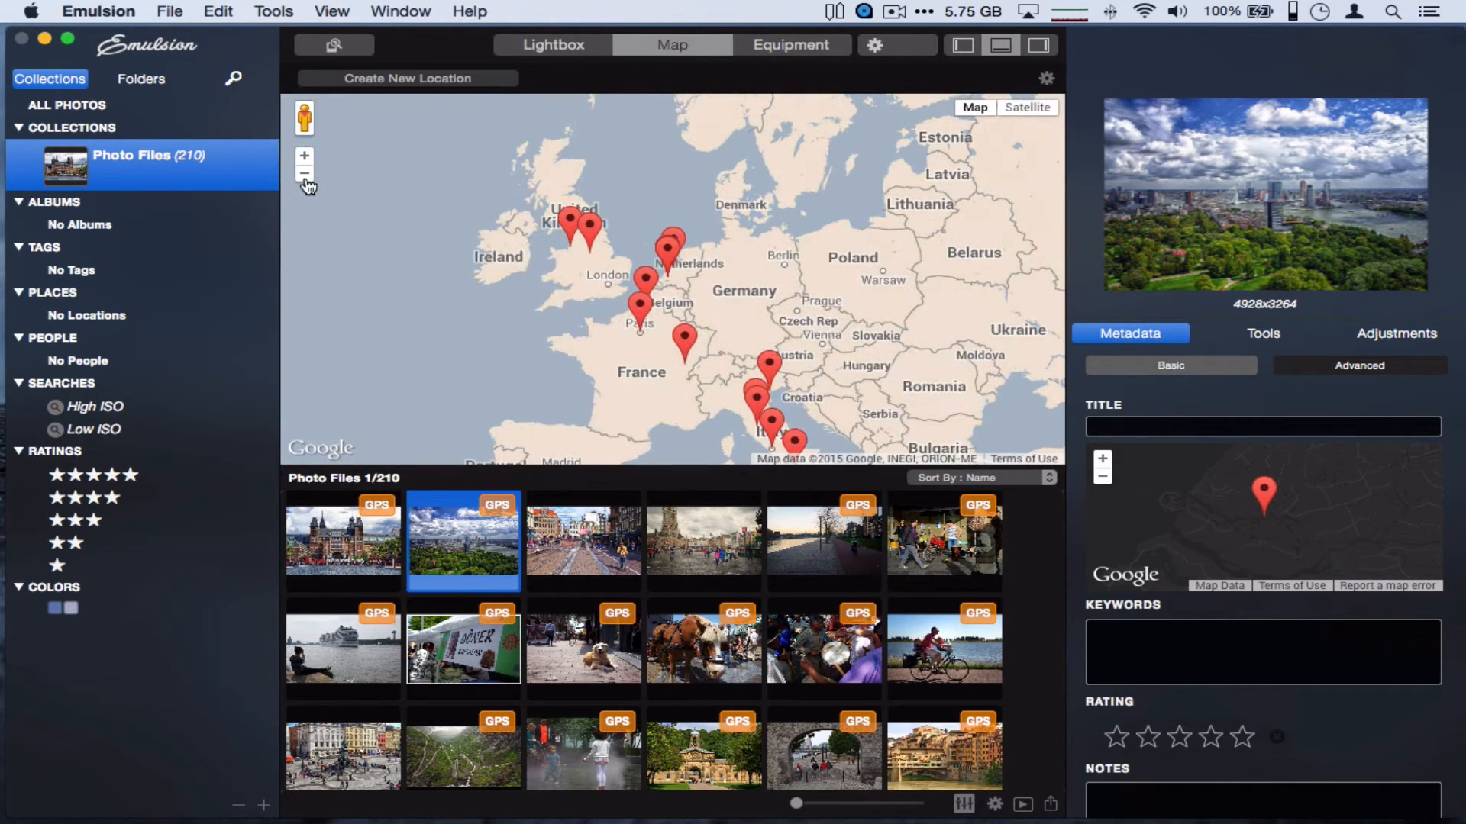
pyautogui.click(304, 175)
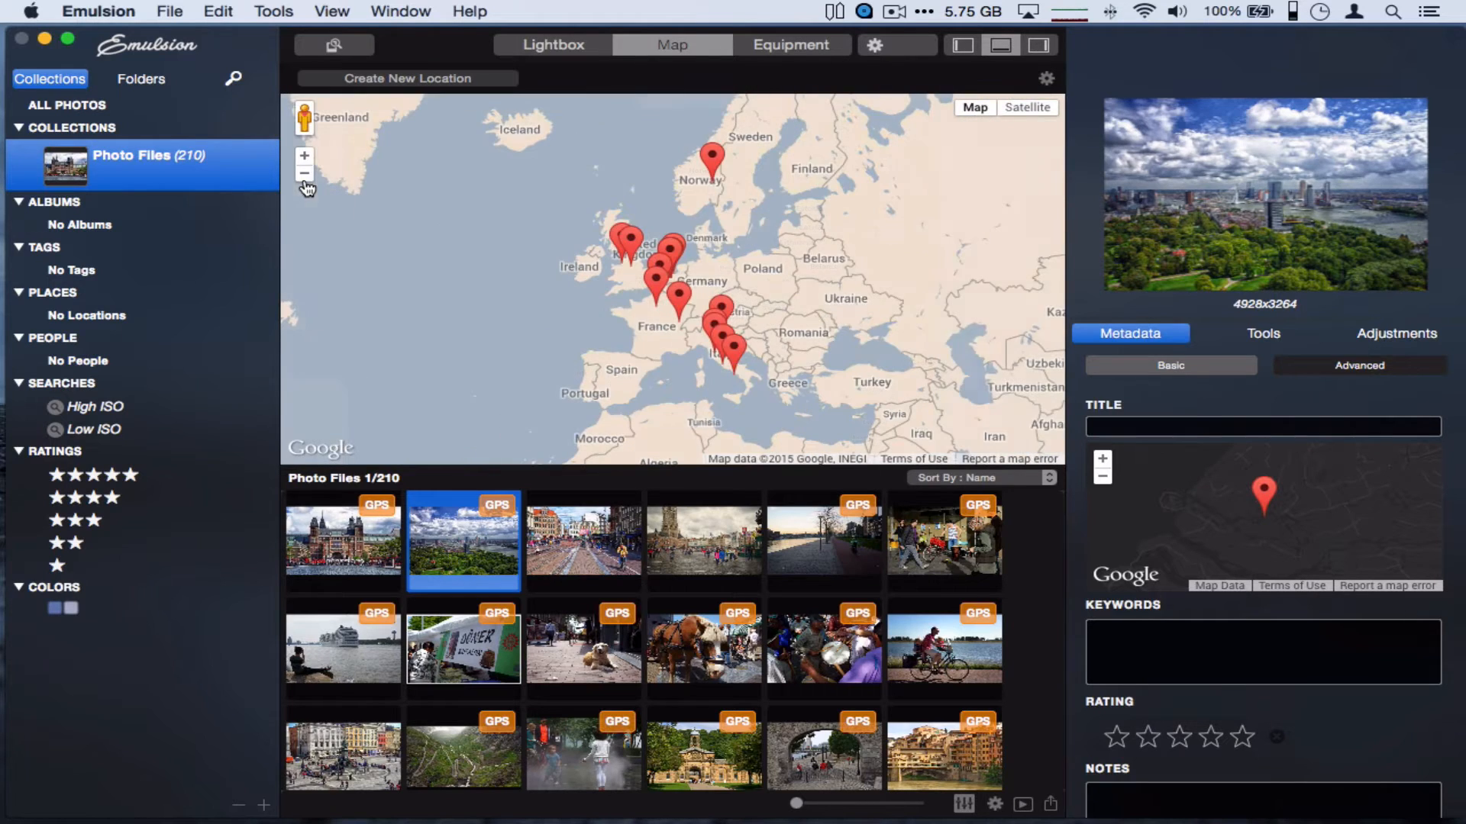
pyautogui.moveTo(550, 317); pyautogui.dragTo(669, 391)
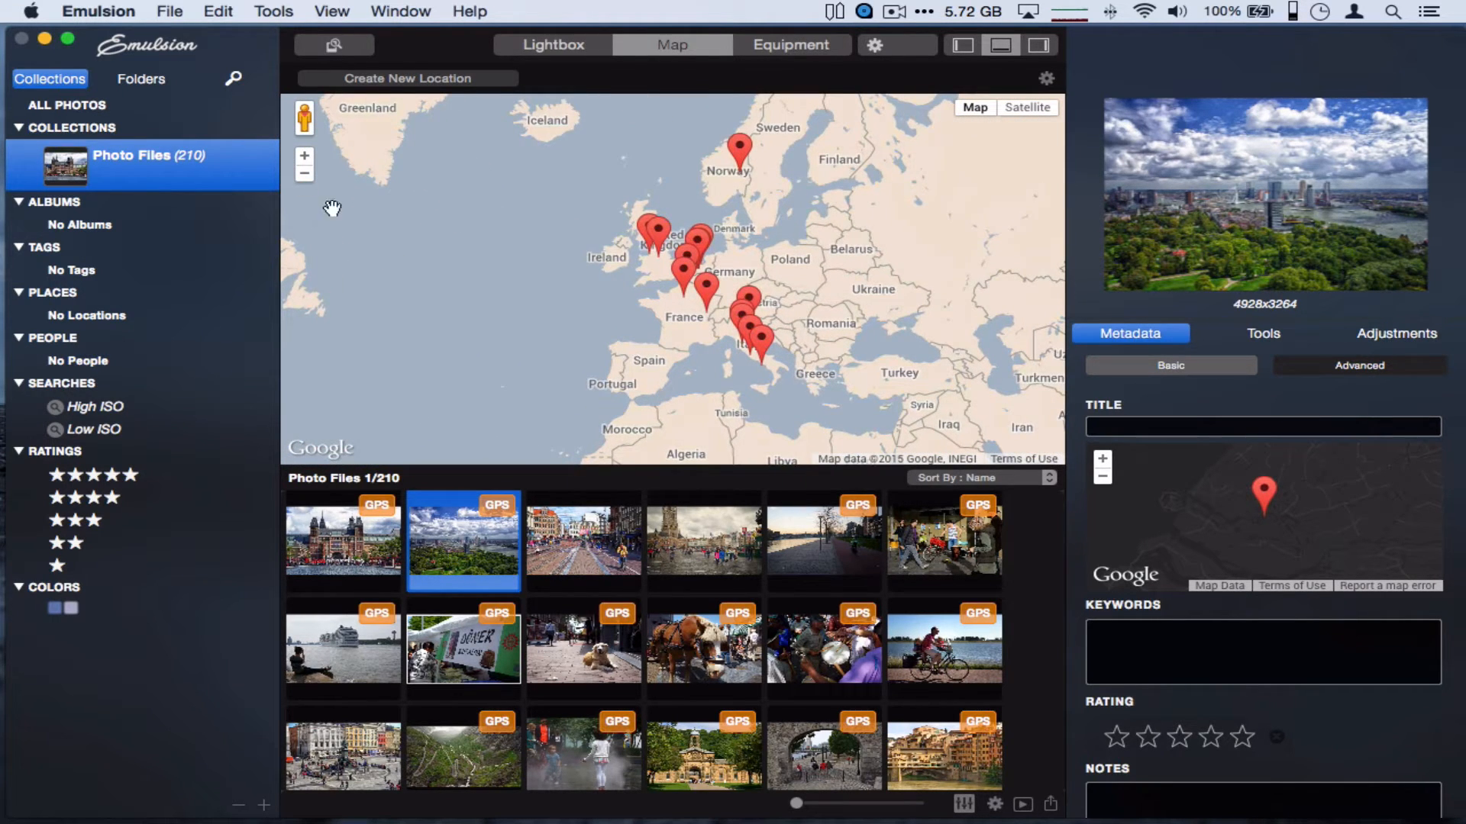
# View the photos taken at the Paris location and at the location southeast of Dijon on the map
pyautogui.click(304, 163)
pyautogui.click(304, 163)
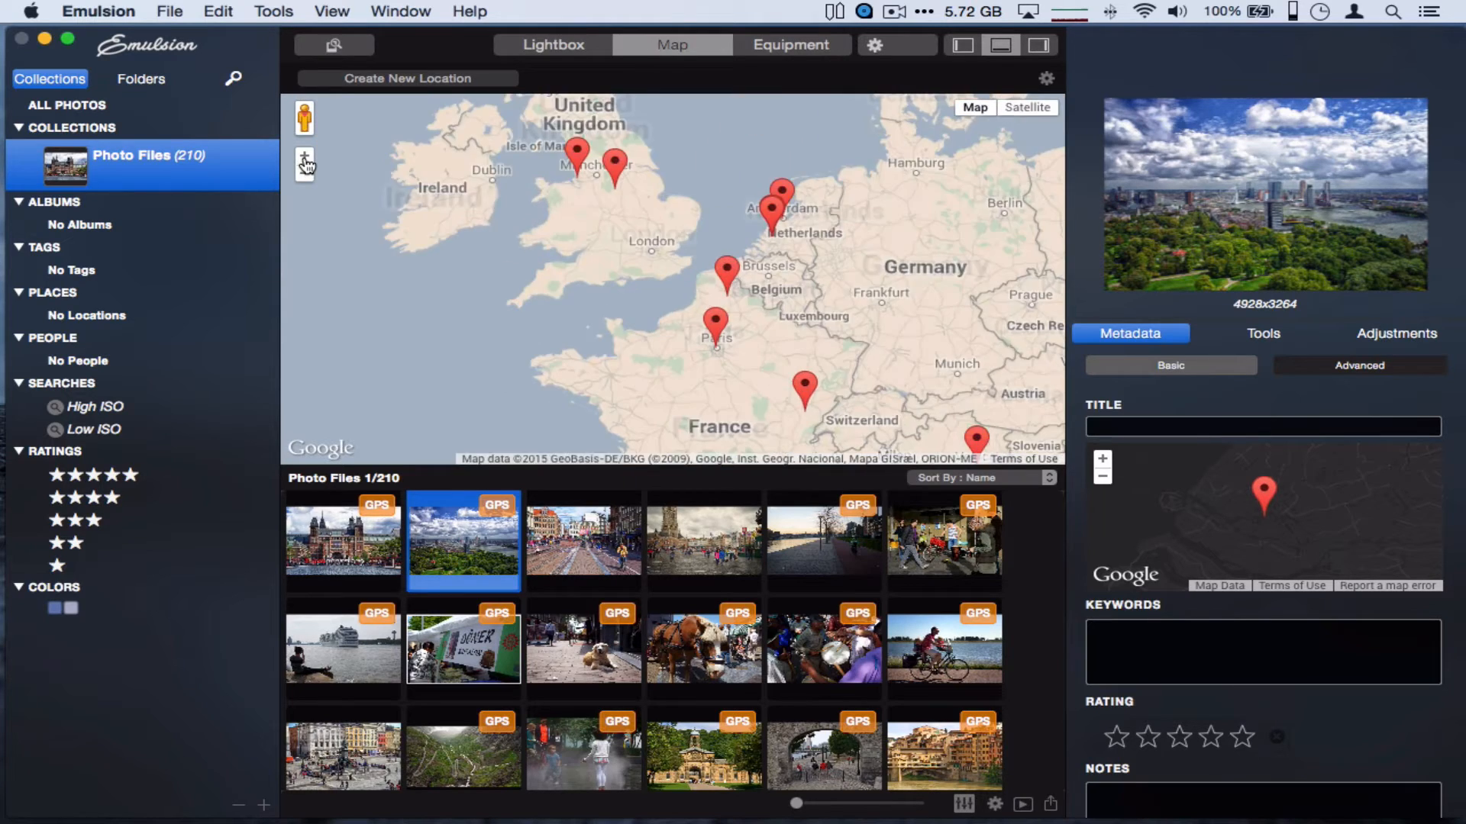
pyautogui.click(303, 163)
pyautogui.moveTo(761, 351); pyautogui.dragTo(492, 197)
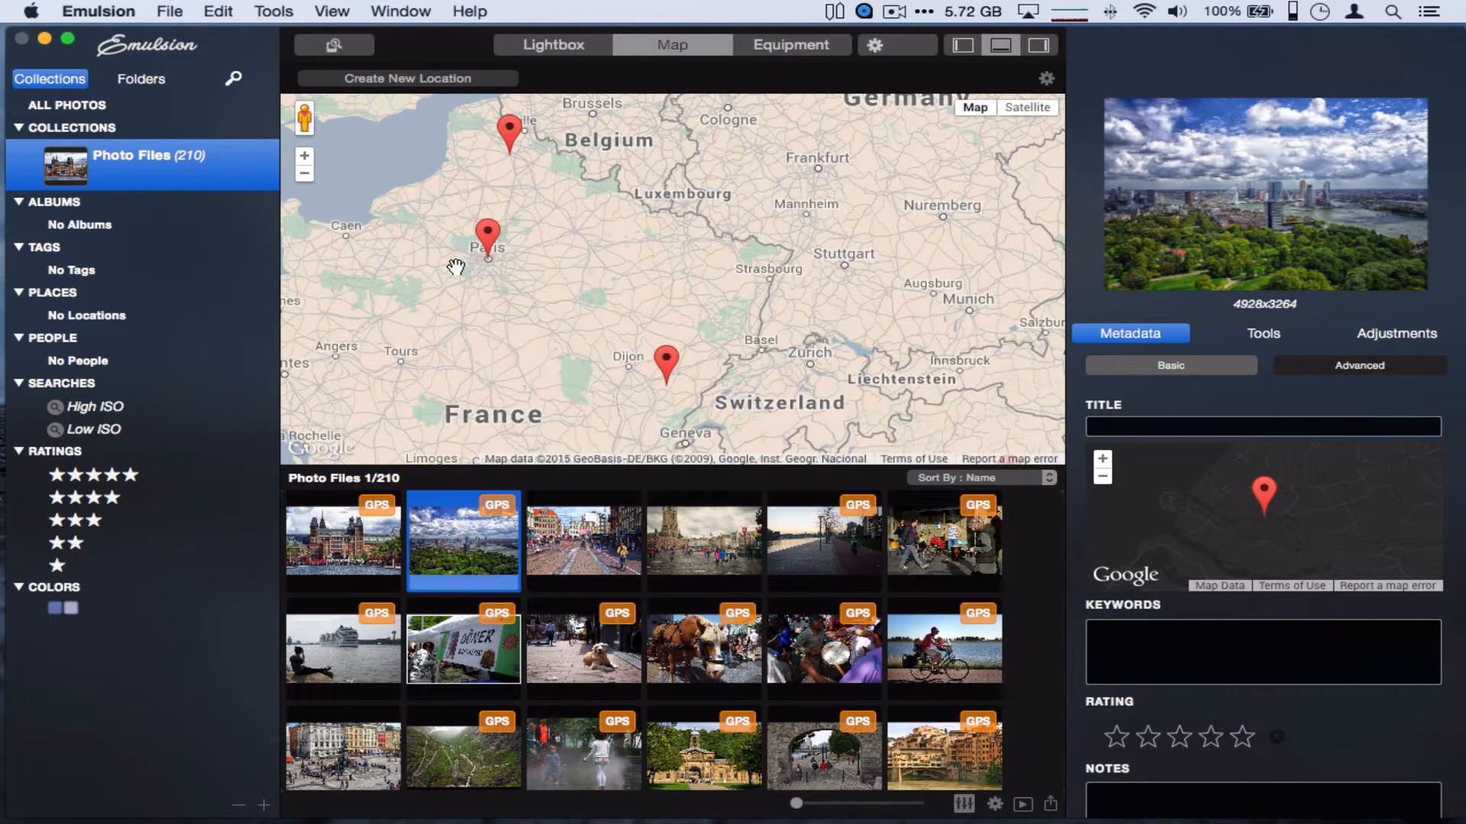
pyautogui.click(487, 234)
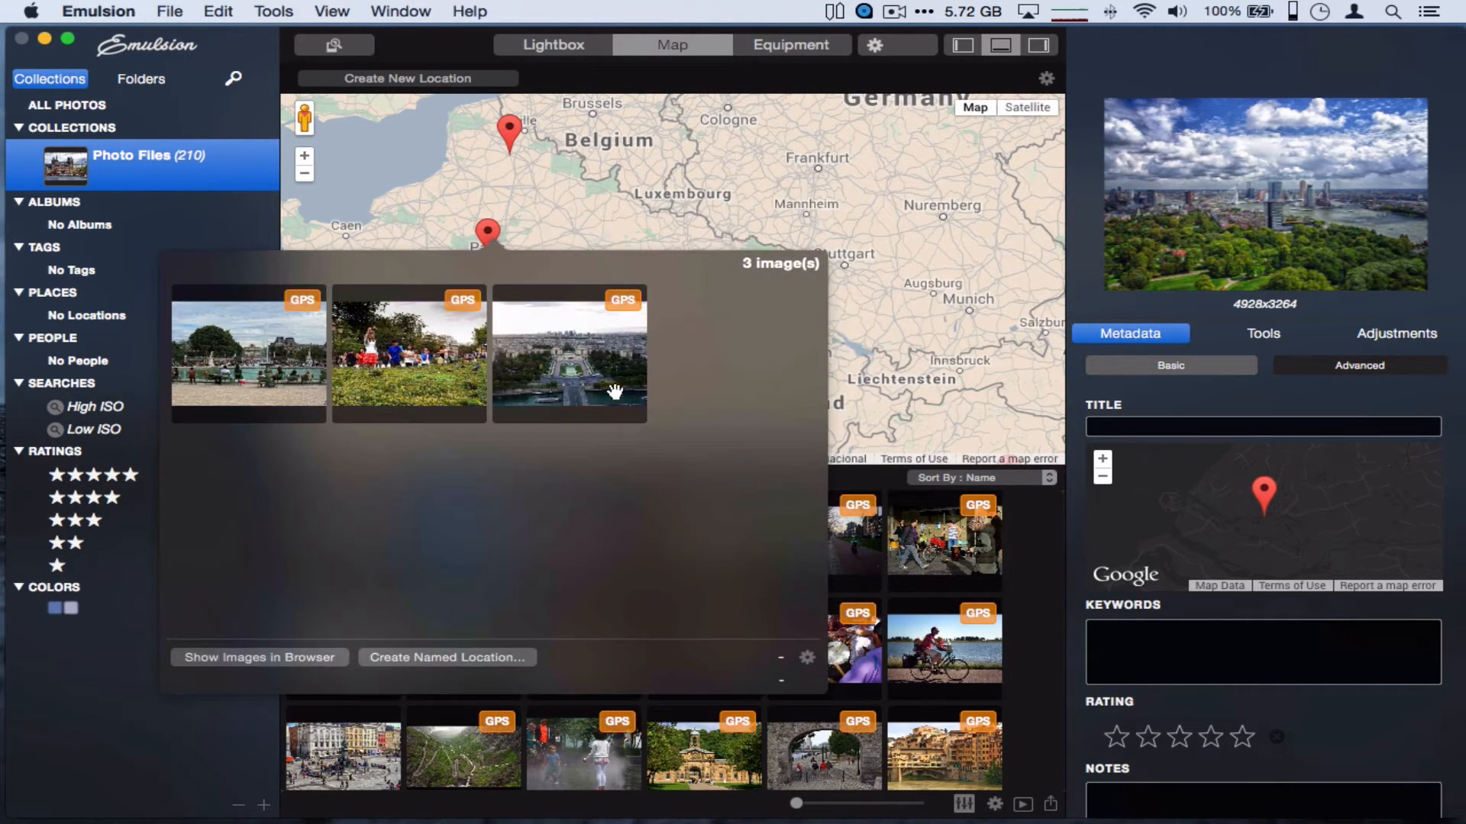
pyautogui.click(743, 199)
pyautogui.click(667, 360)
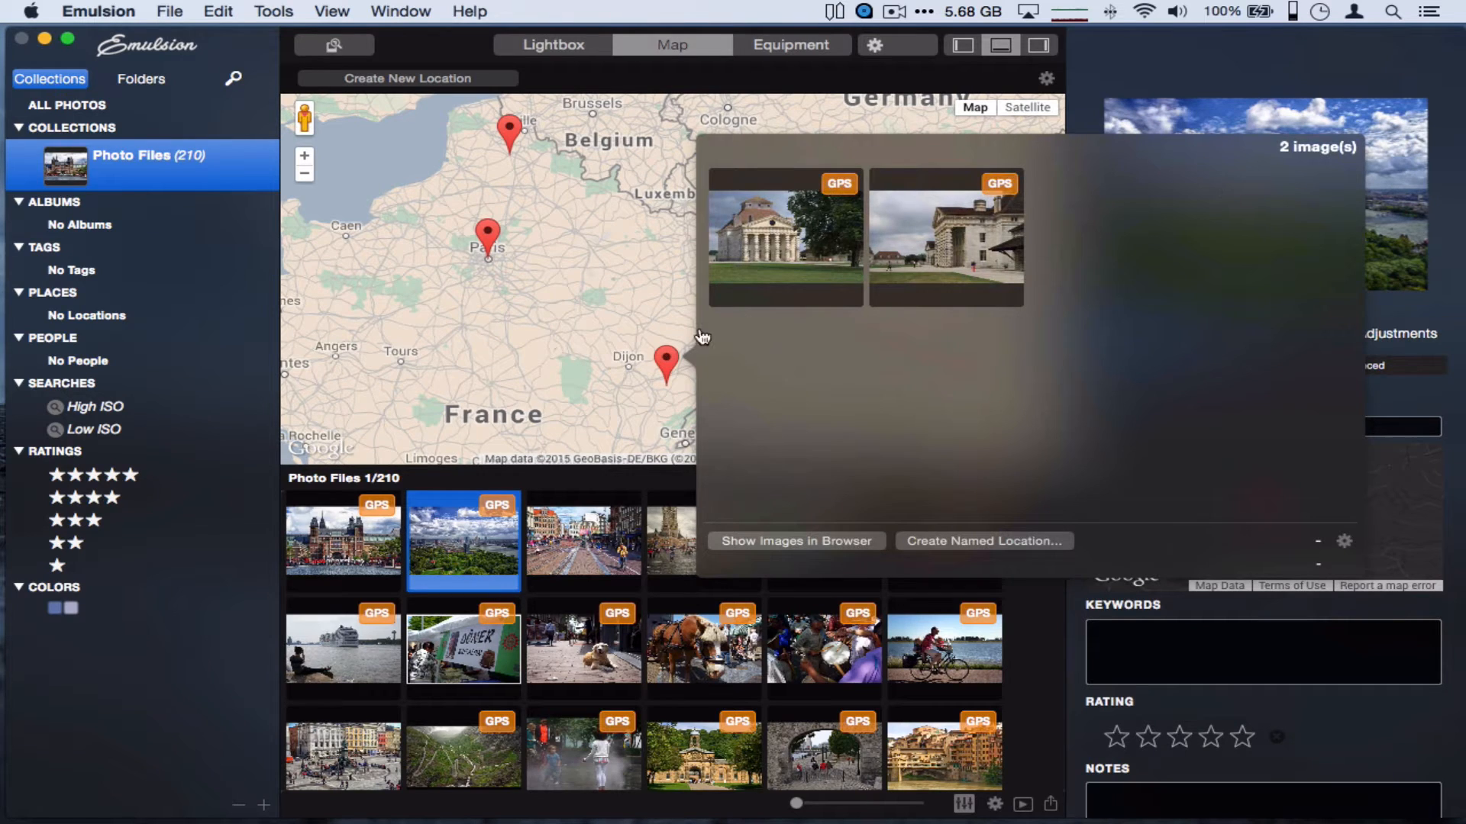
pyautogui.click(610, 313)
# View the photos taken in Italy at the Venice location and at the location just south of Florence
pyautogui.moveTo(848, 365); pyautogui.dragTo(698, 151)
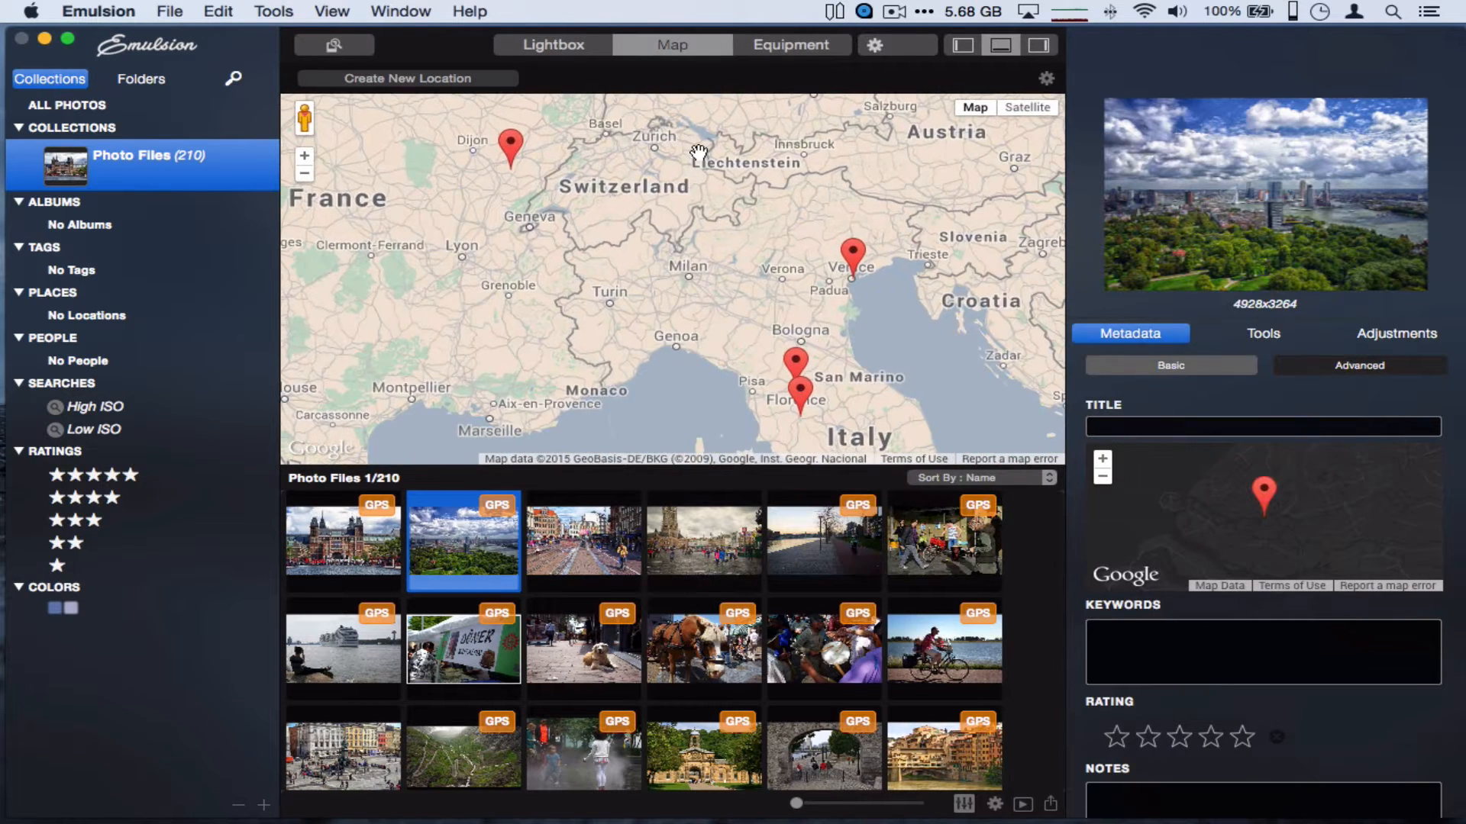
pyautogui.click(855, 259)
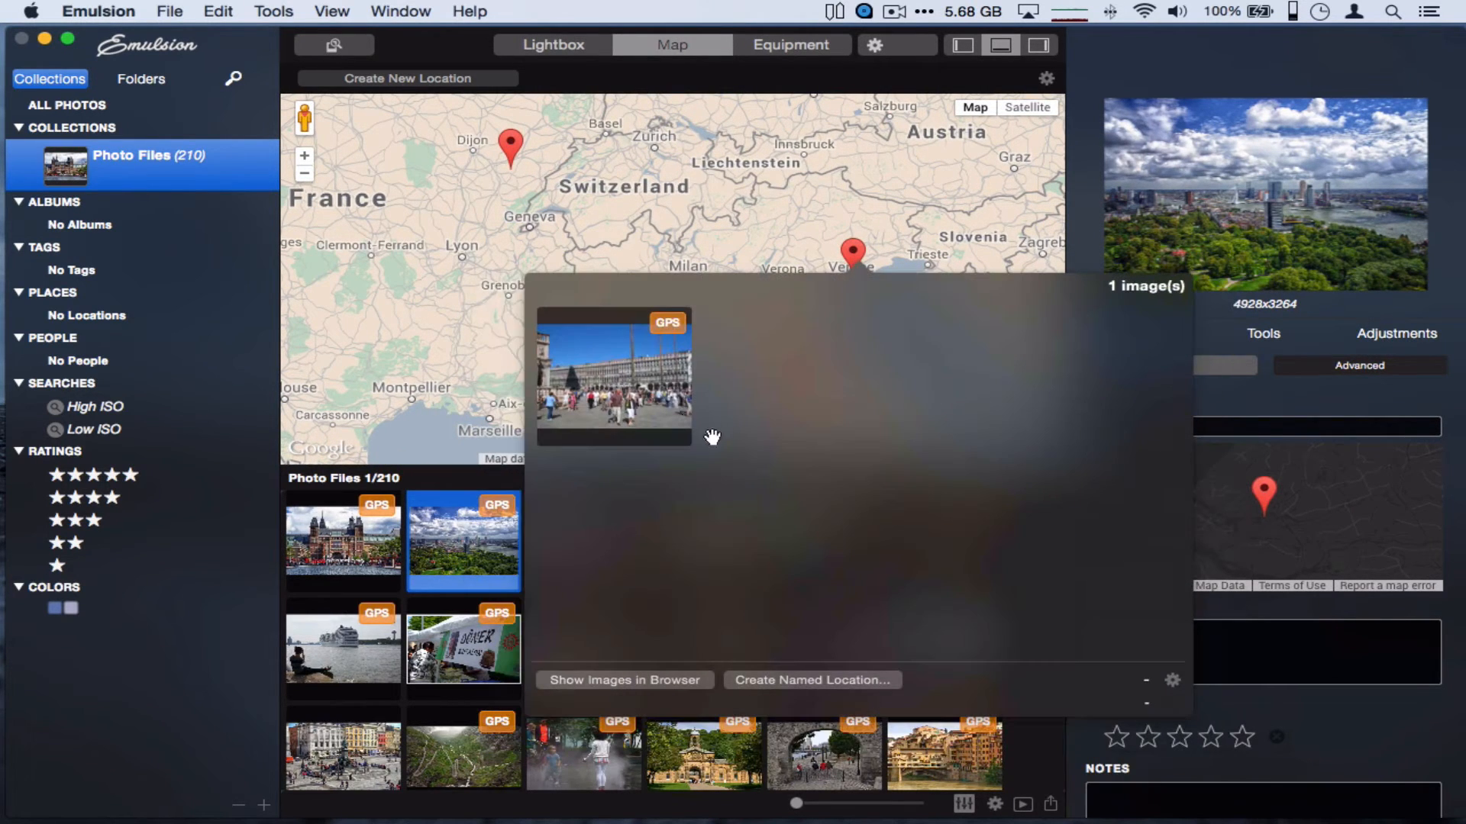
pyautogui.click(773, 225)
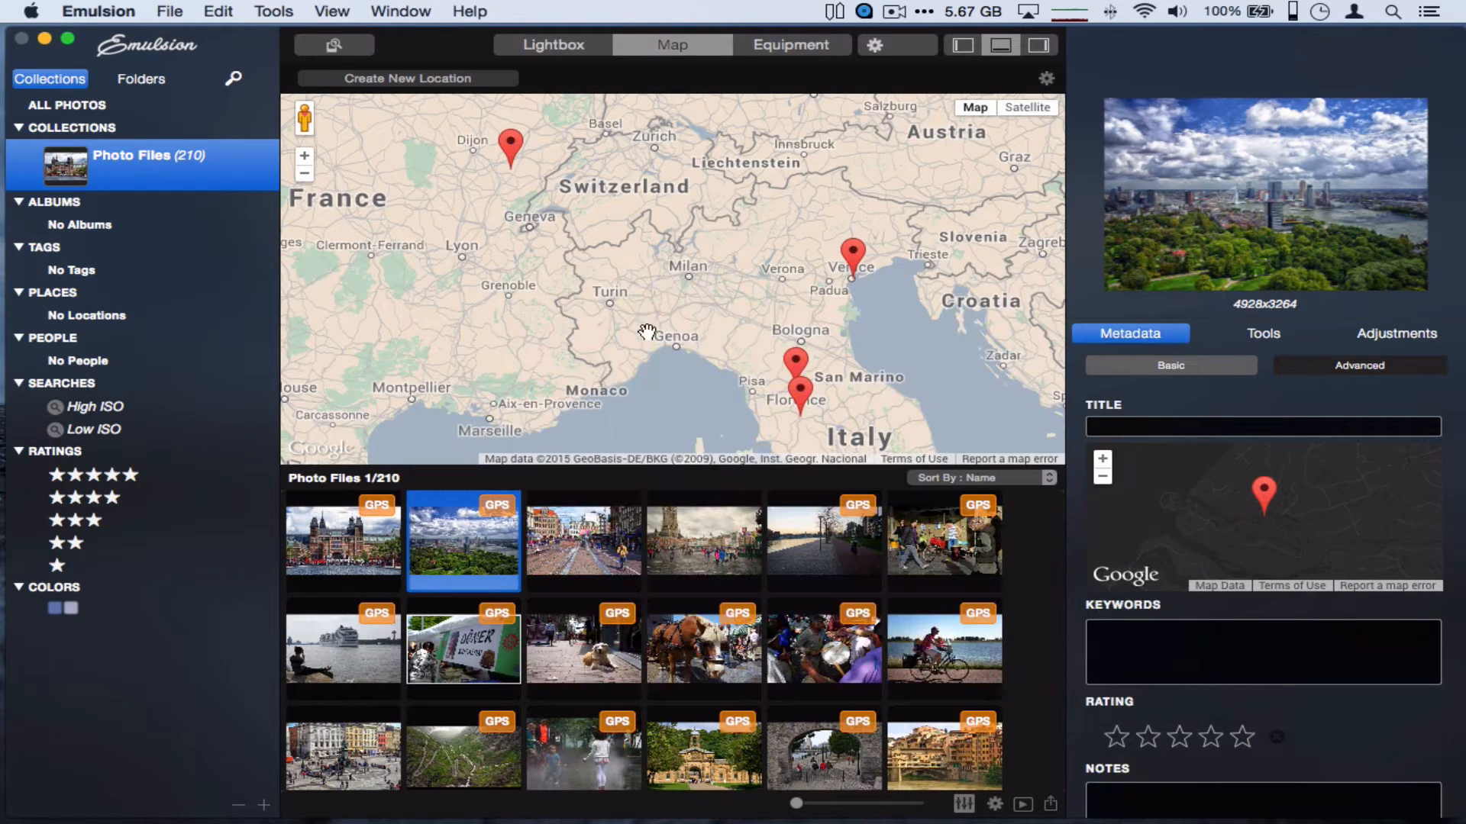
pyautogui.click(797, 403)
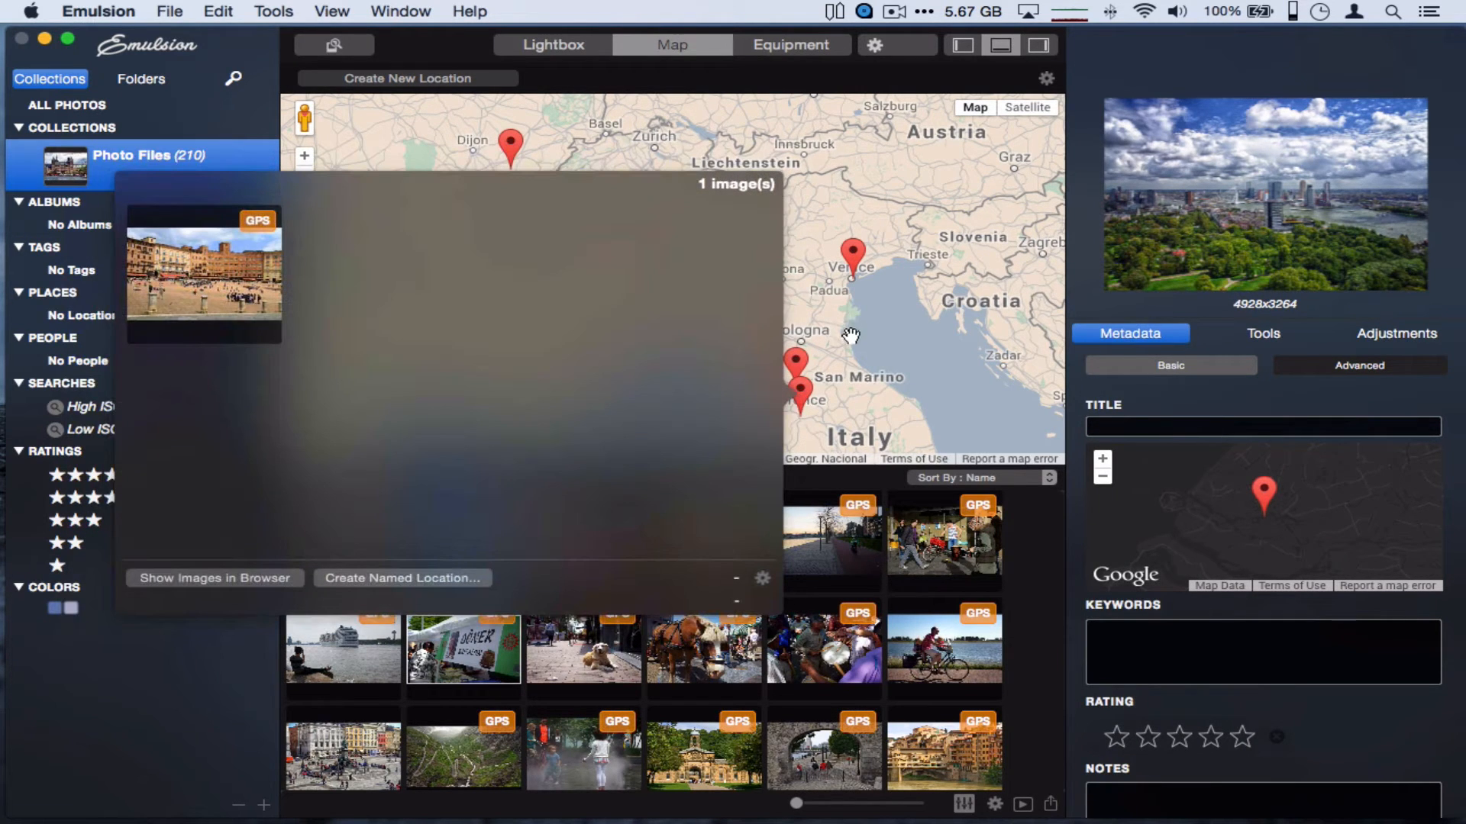
pyautogui.click(849, 210)
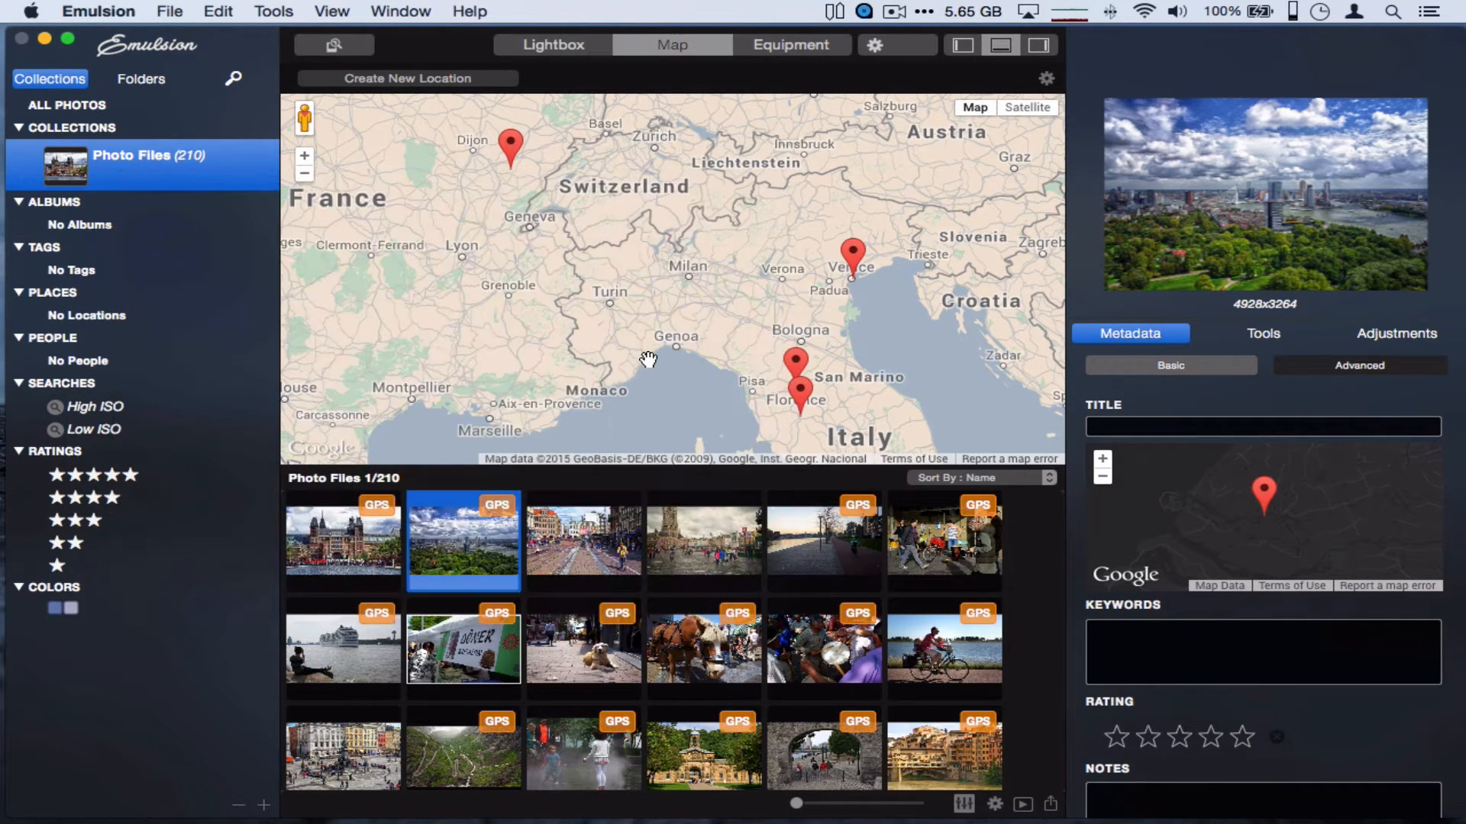
# Return to northern France on the map and view the photos at the location near Lille
pyautogui.moveTo(726, 301); pyautogui.dragTo(890, 395)
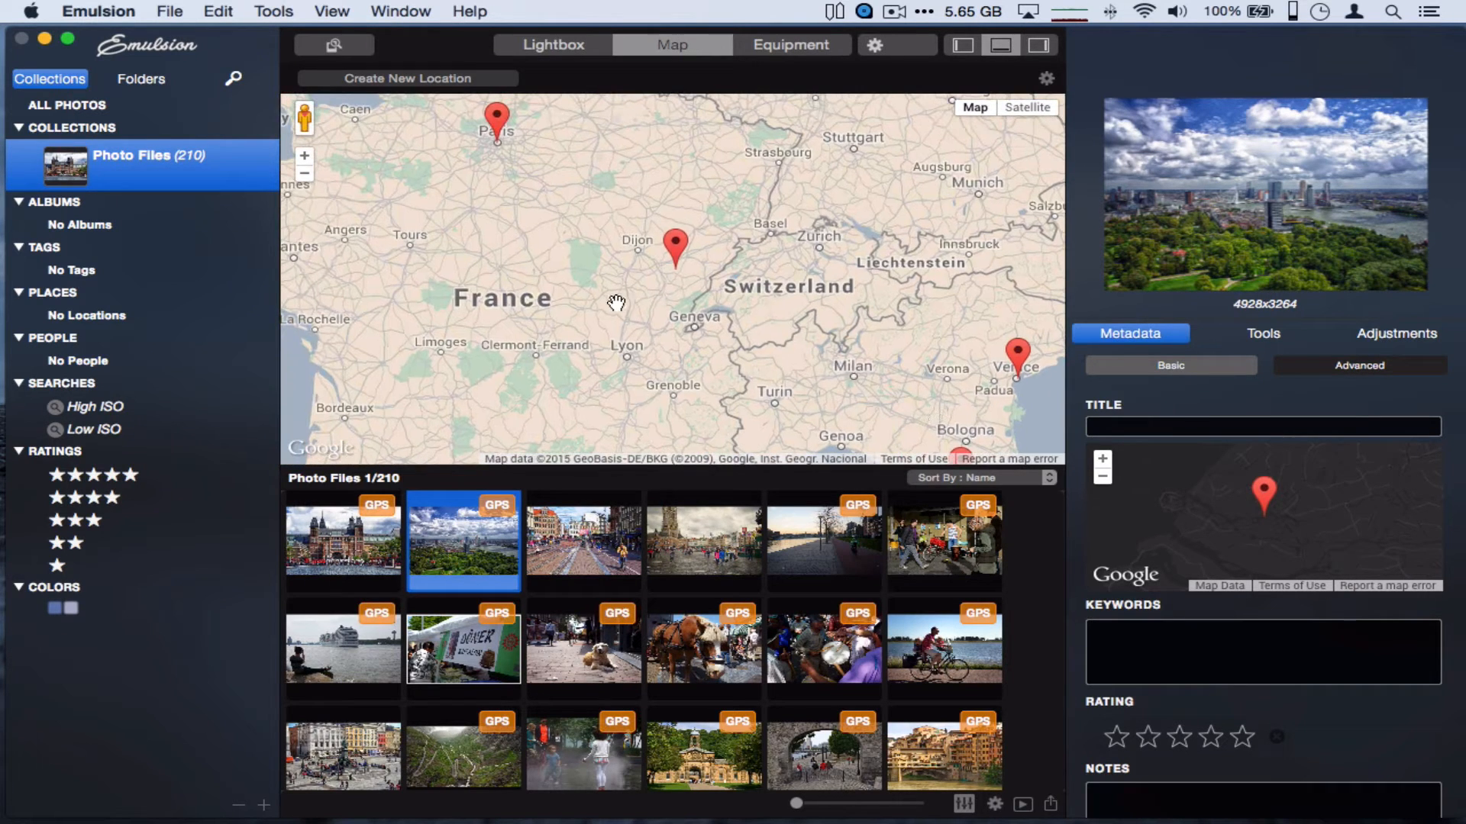
pyautogui.moveTo(616, 304); pyautogui.dragTo(676, 371)
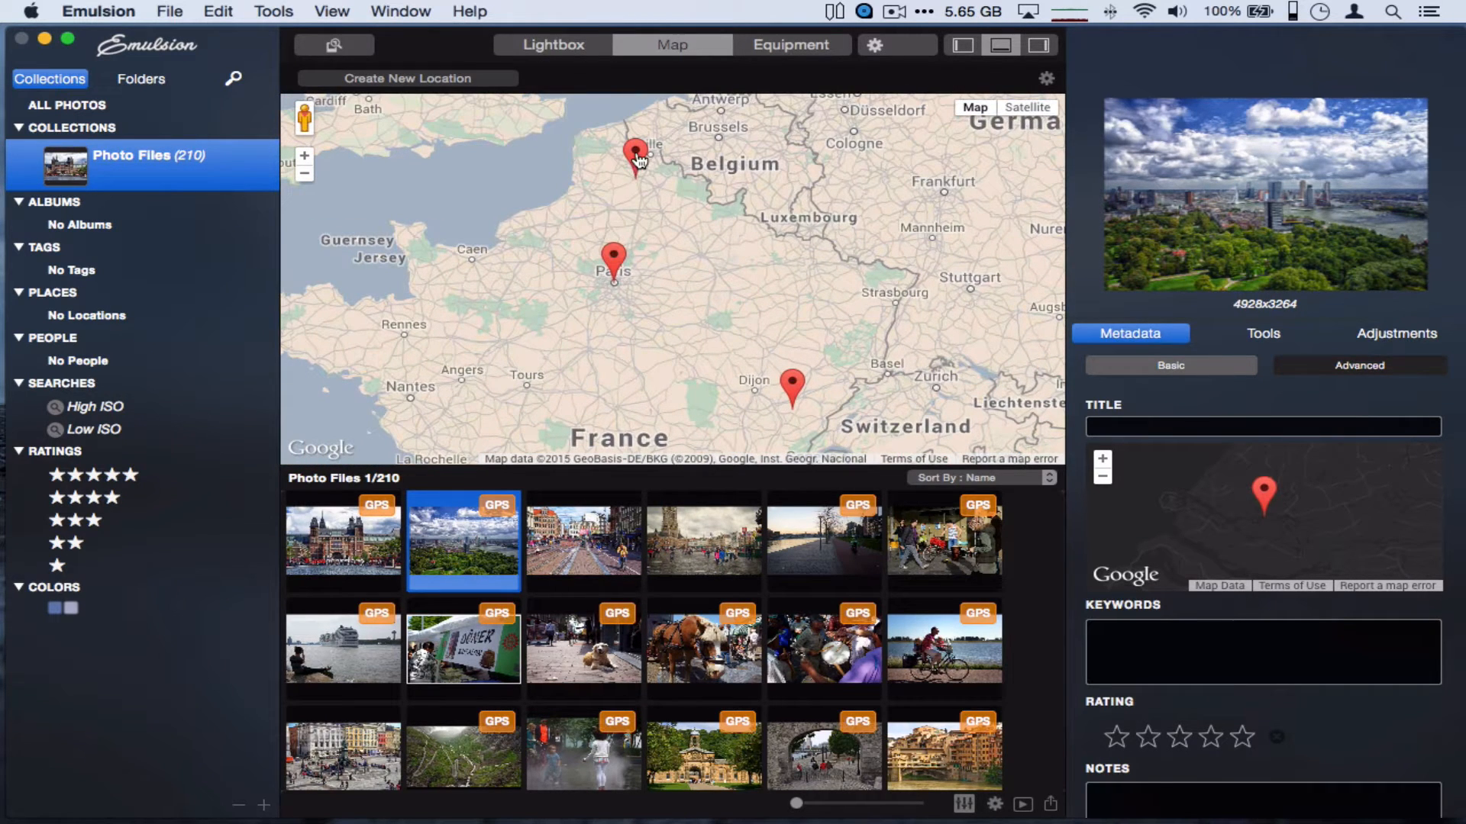
pyautogui.click(637, 158)
pyautogui.click(800, 136)
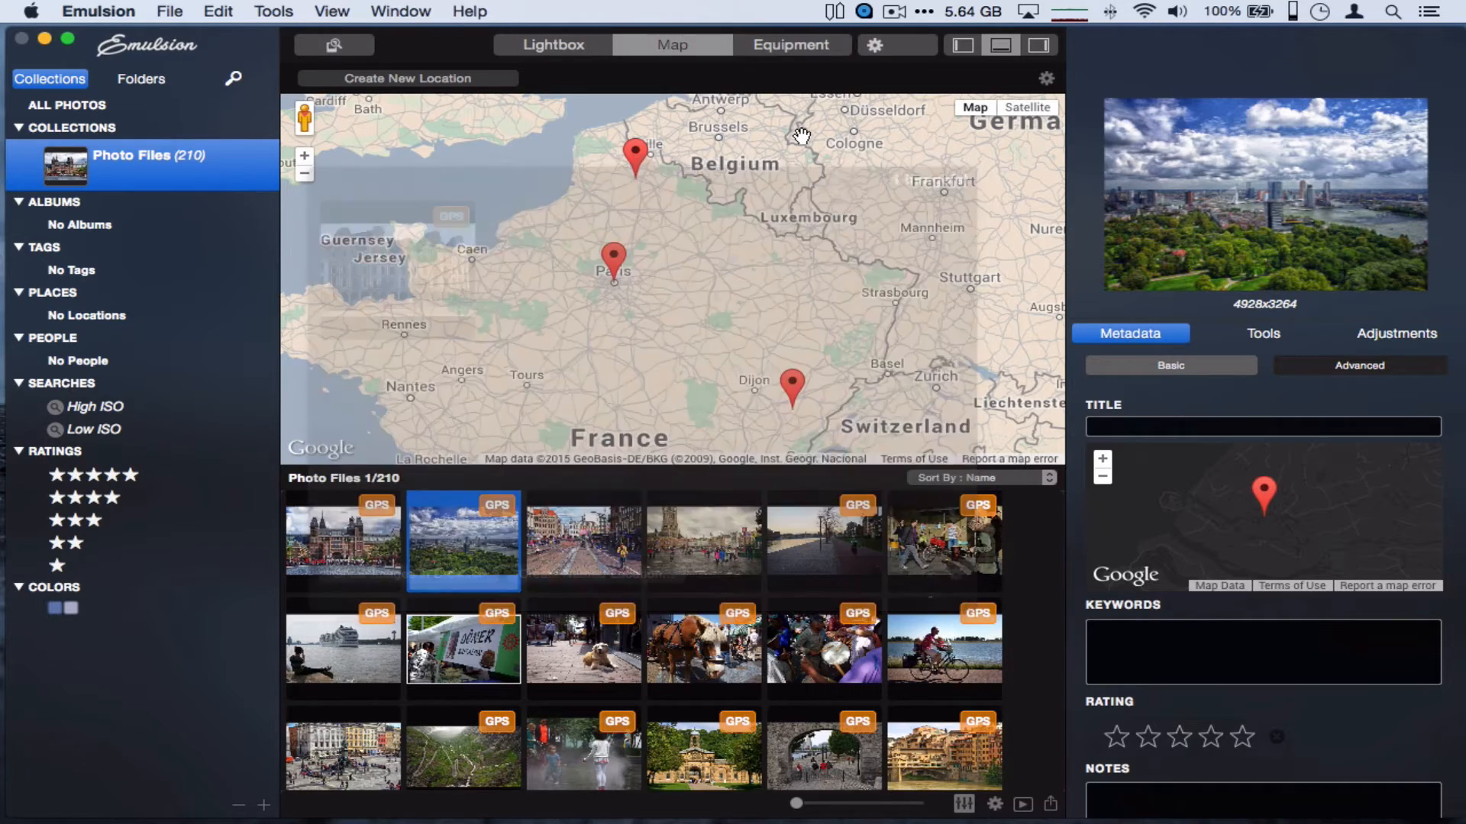
# View the photos taken in the Netherlands at the Amsterdam location and at the location near The Hague on the map
pyautogui.moveTo(801, 136); pyautogui.dragTo(634, 424)
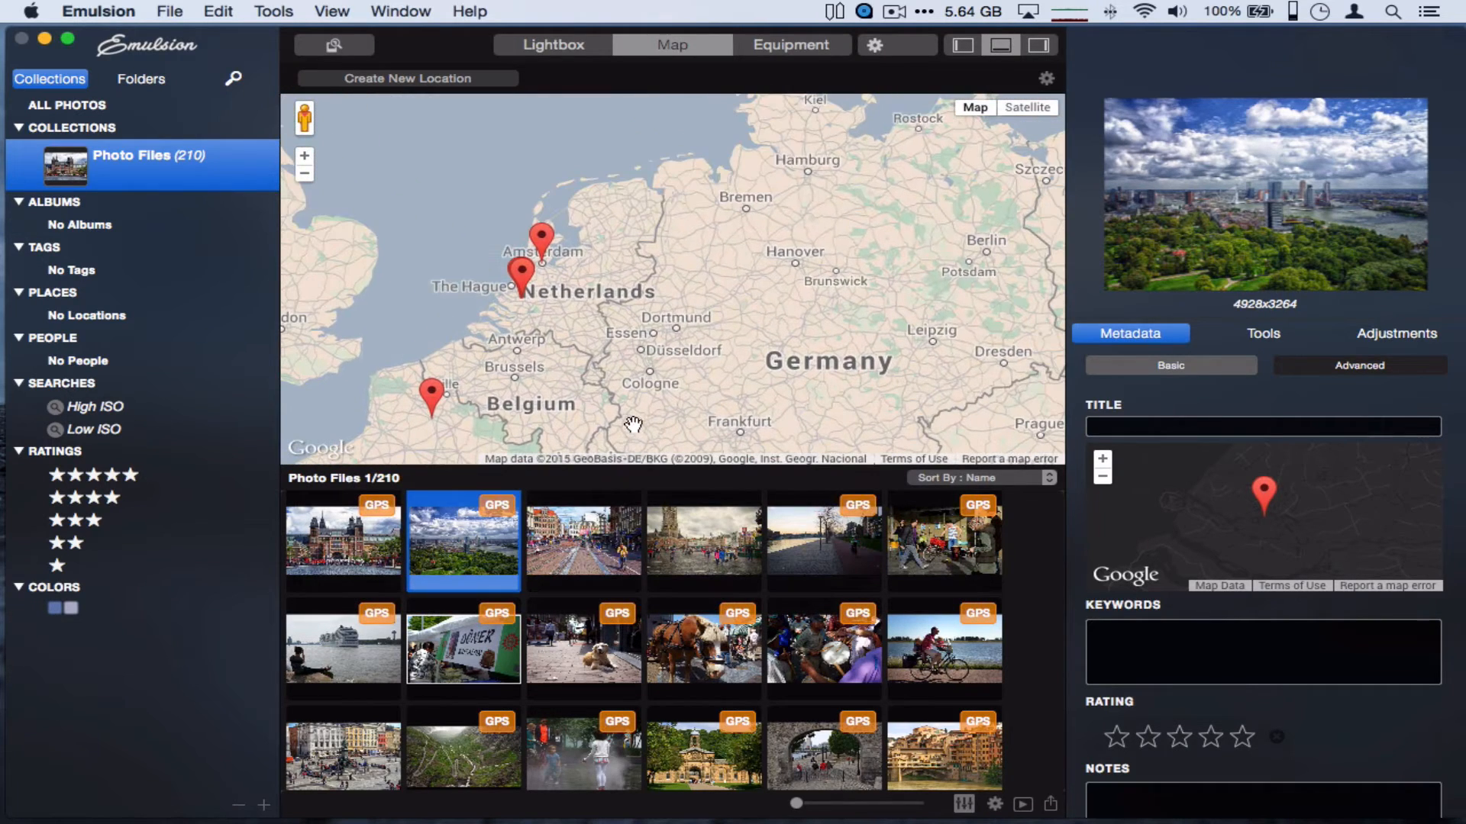
pyautogui.click(543, 244)
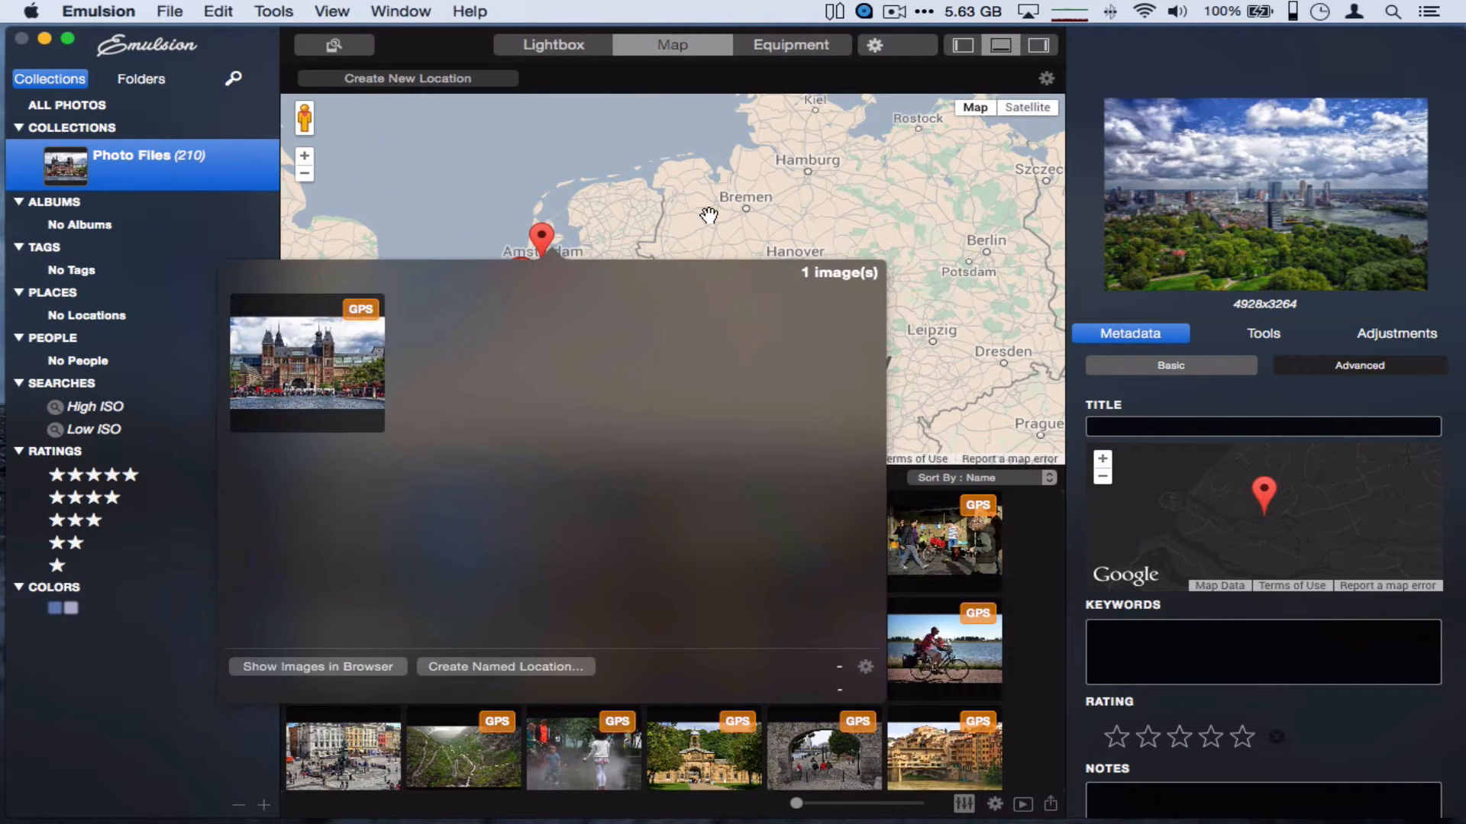
pyautogui.click(708, 216)
pyautogui.click(522, 269)
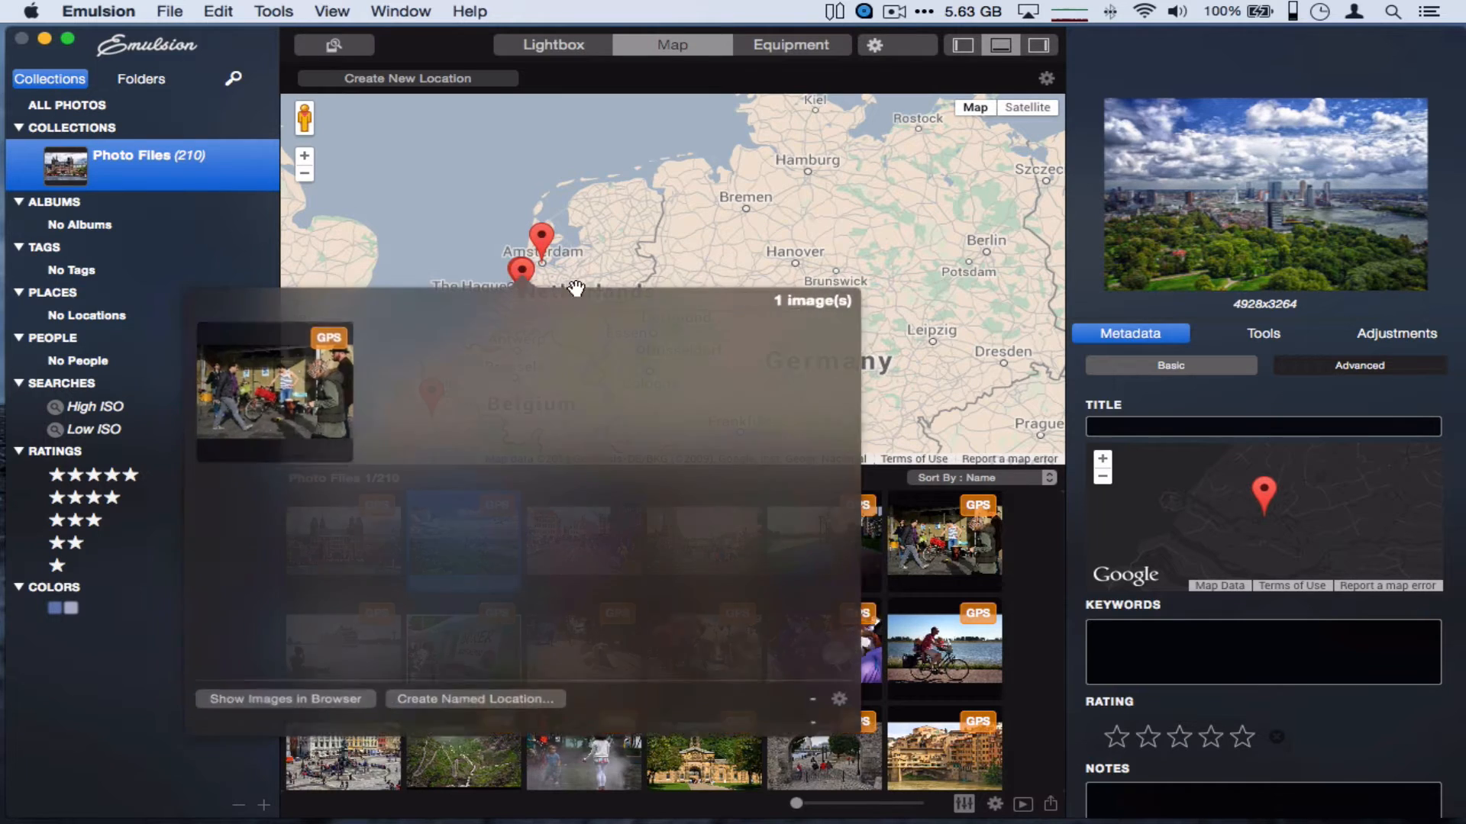
pyautogui.click(681, 236)
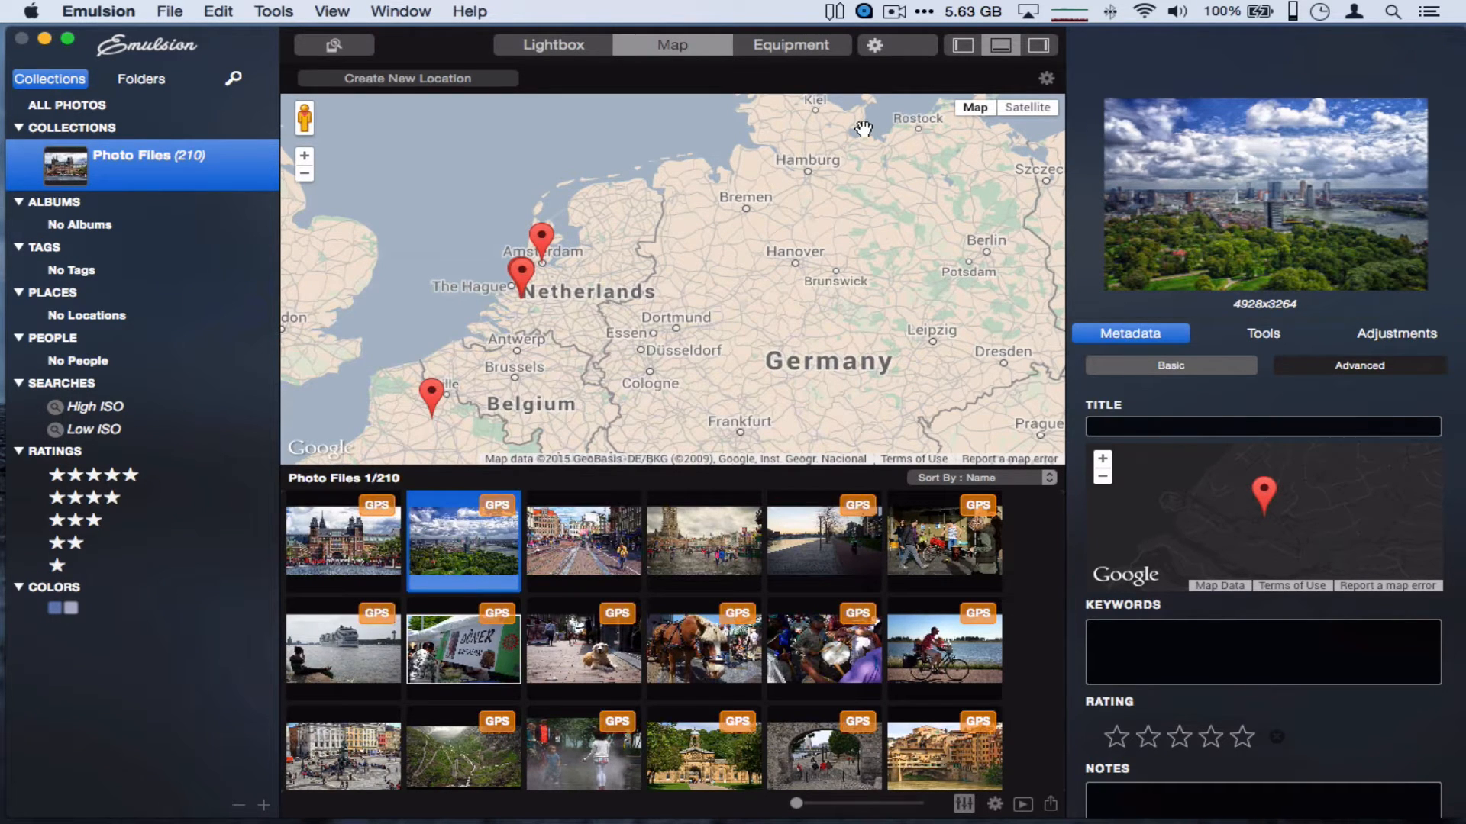
# Add a new camera to the equipment list and open its details
pyautogui.click(810, 50)
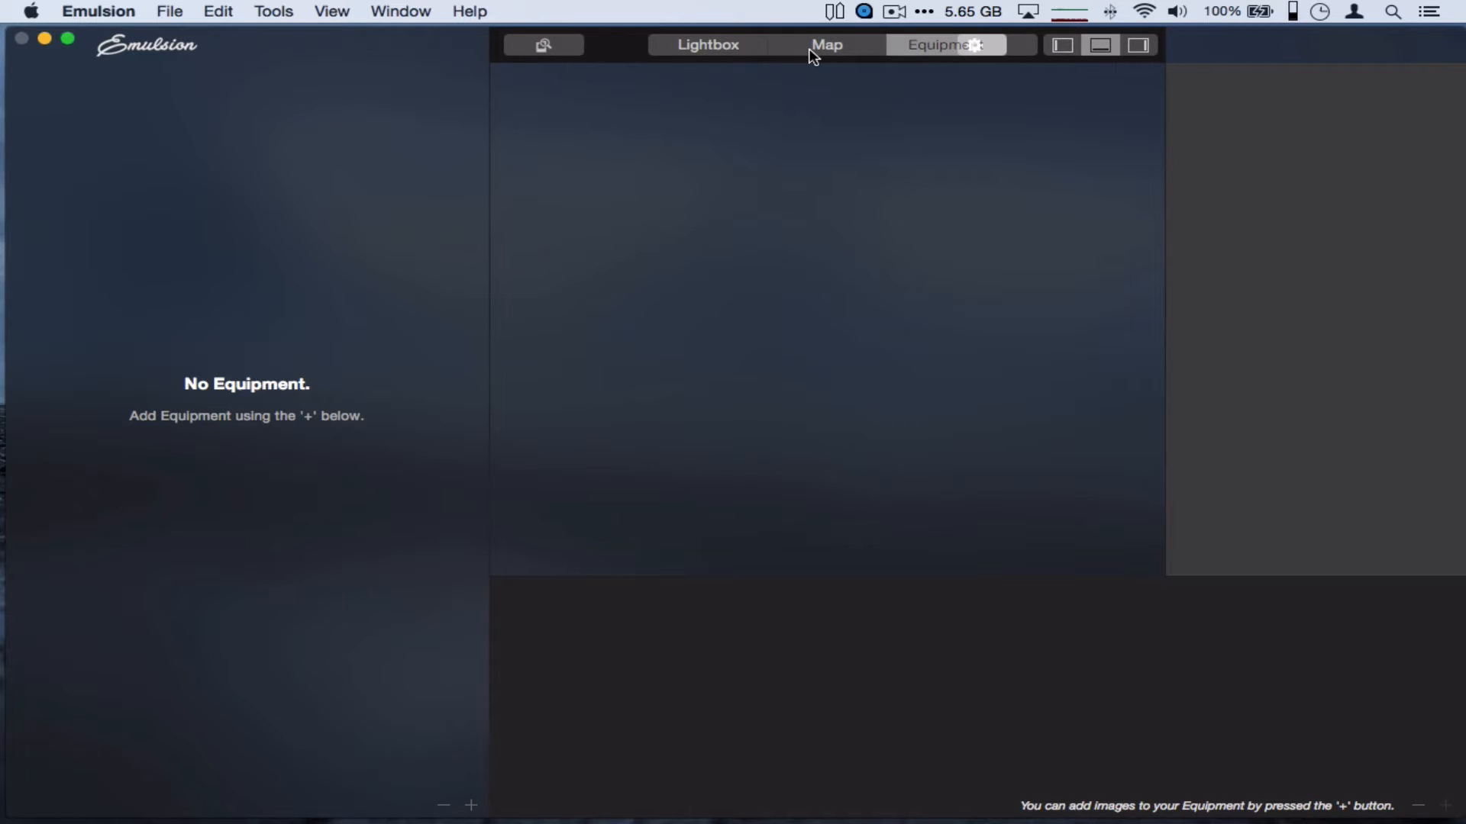
pyautogui.click(470, 806)
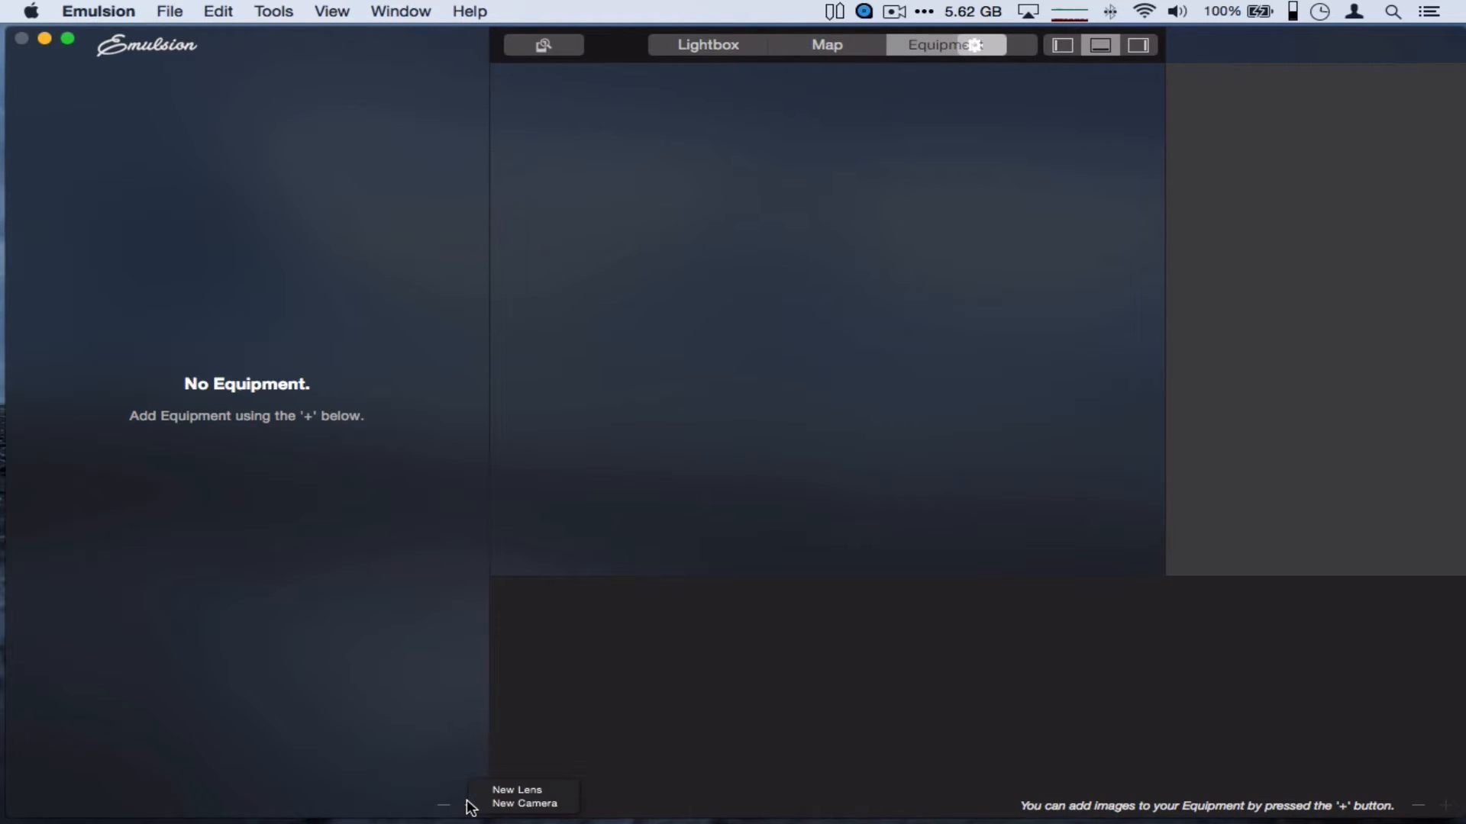
pyautogui.click(523, 803)
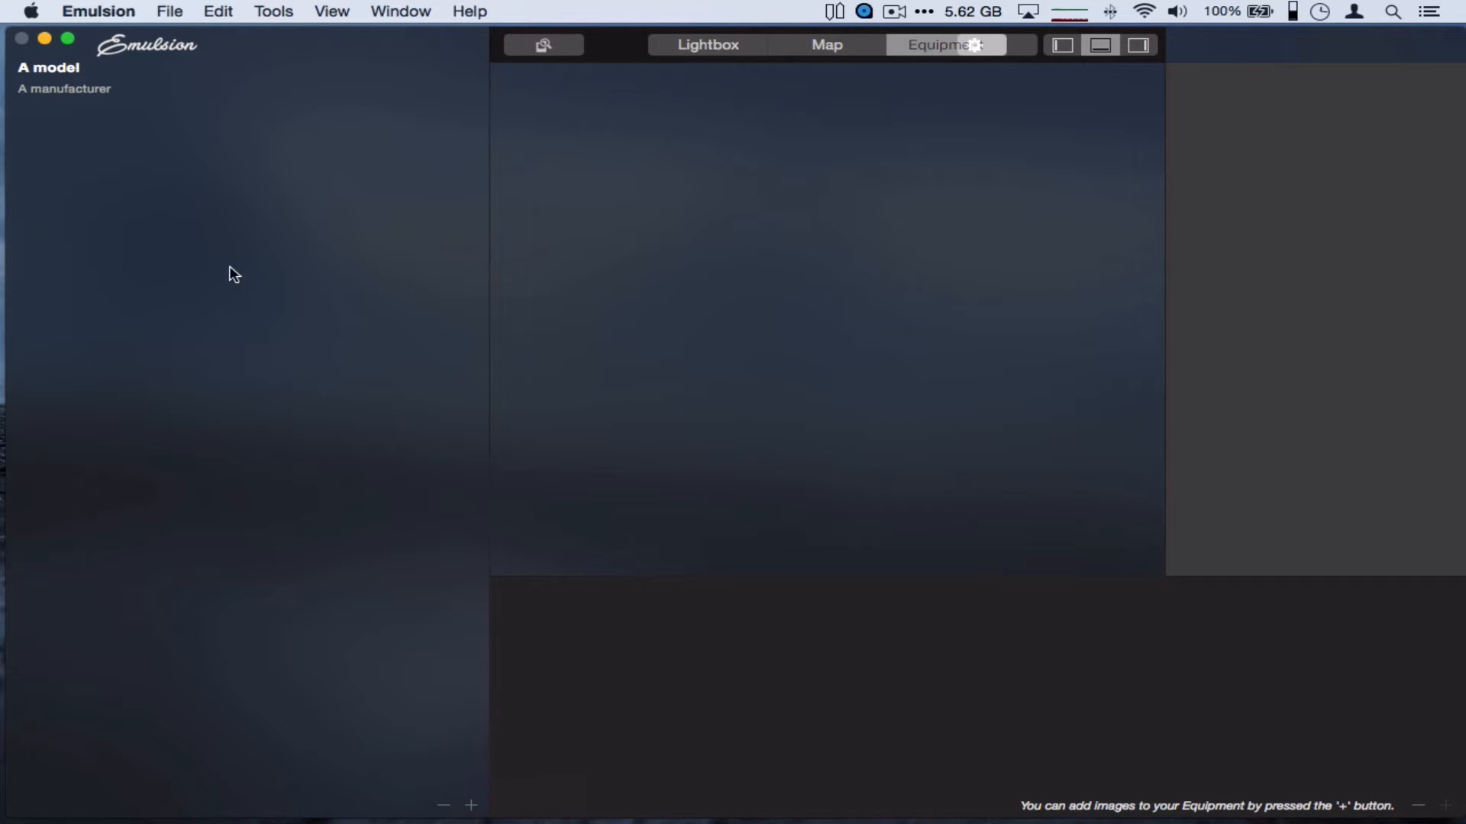
pyautogui.click(55, 79)
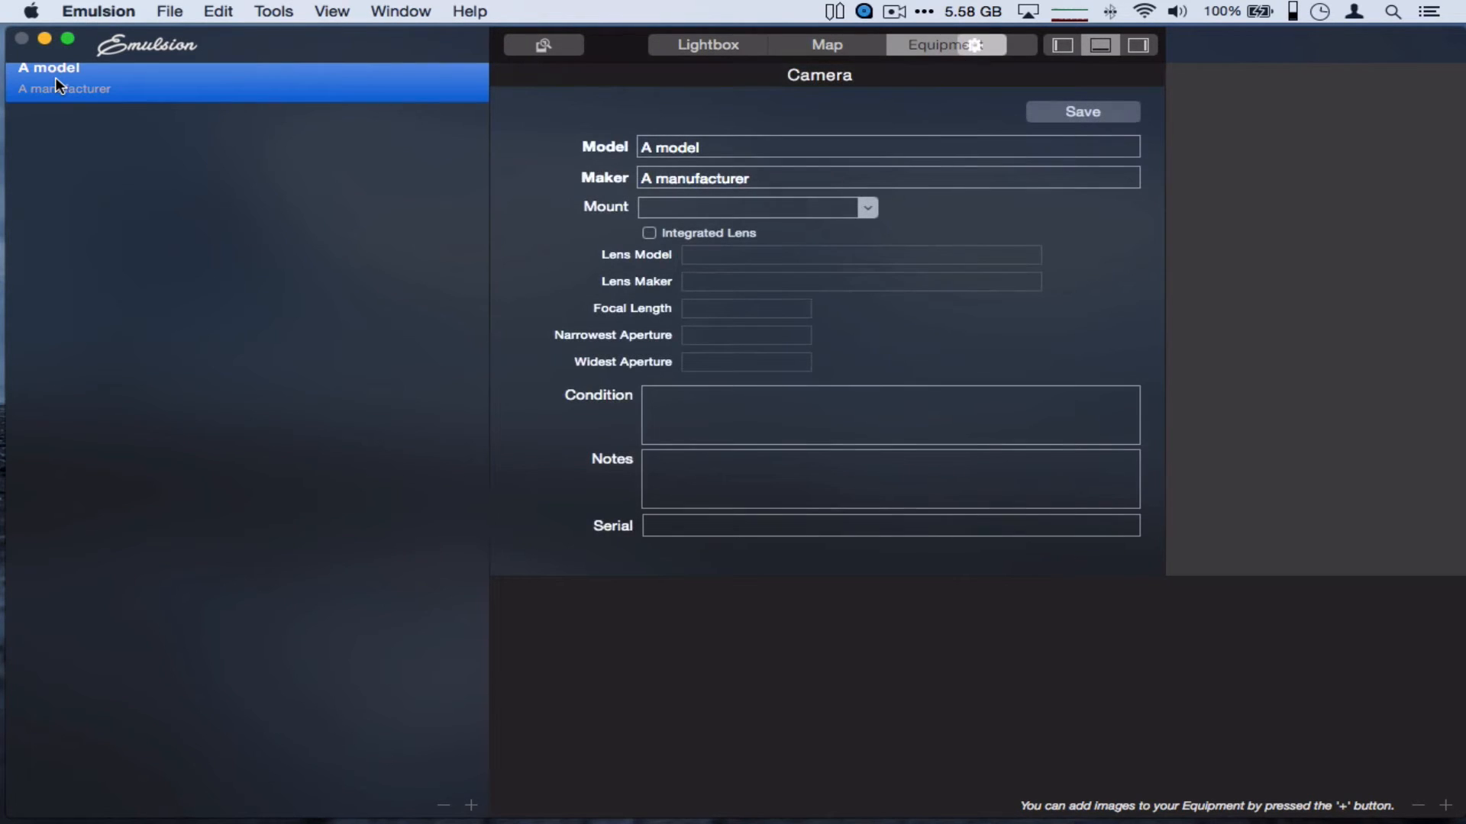
# Set the camera's model to K5 and its maker to Pentax, and save the entry
pyautogui.moveTo(725, 141); pyautogui.dragTo(532, 163)
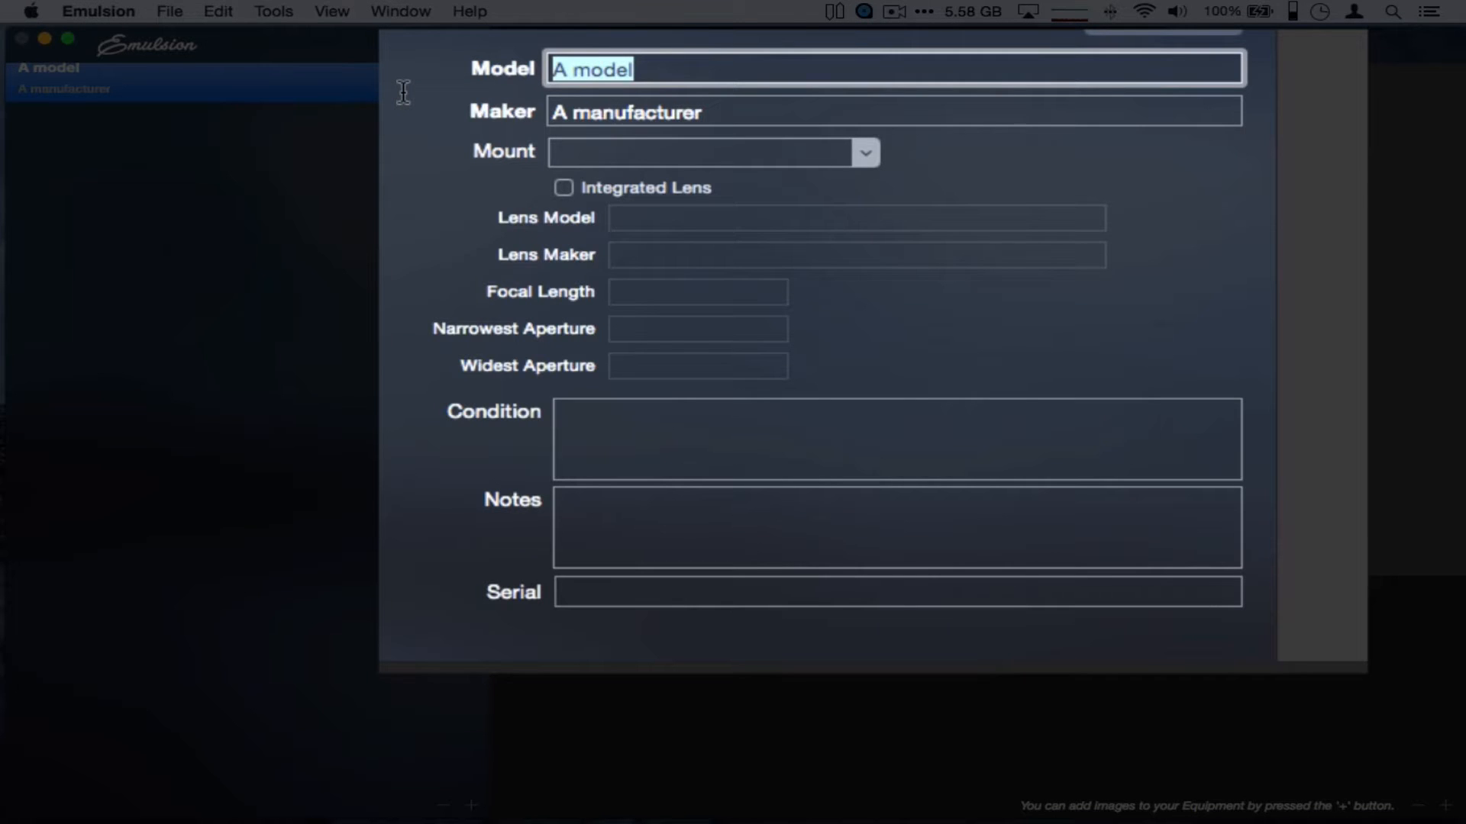
pyautogui.write('K5')
pyautogui.press('Tab')
pyautogui.write('Pe')
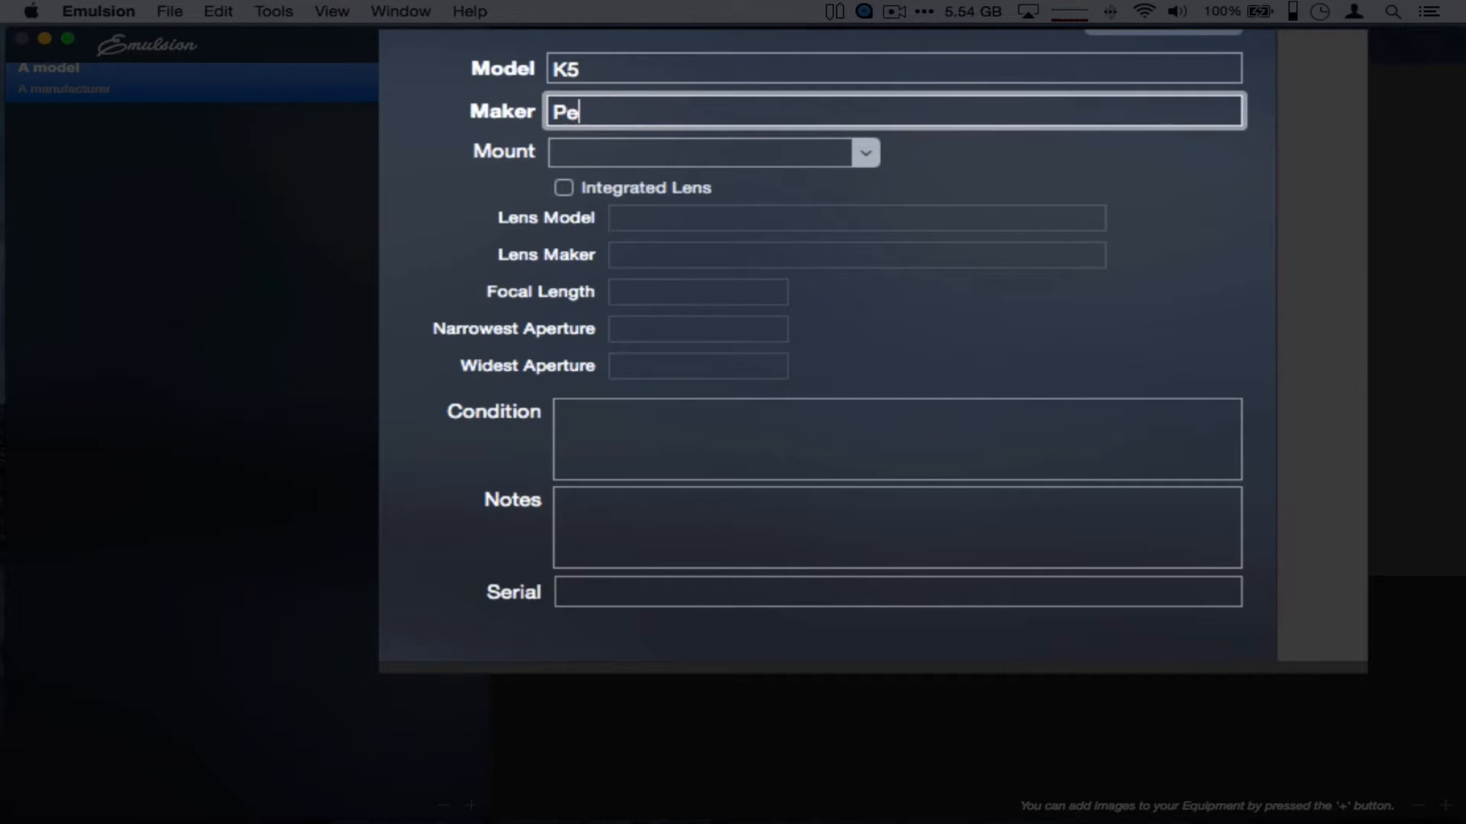
pyautogui.write('ntax')
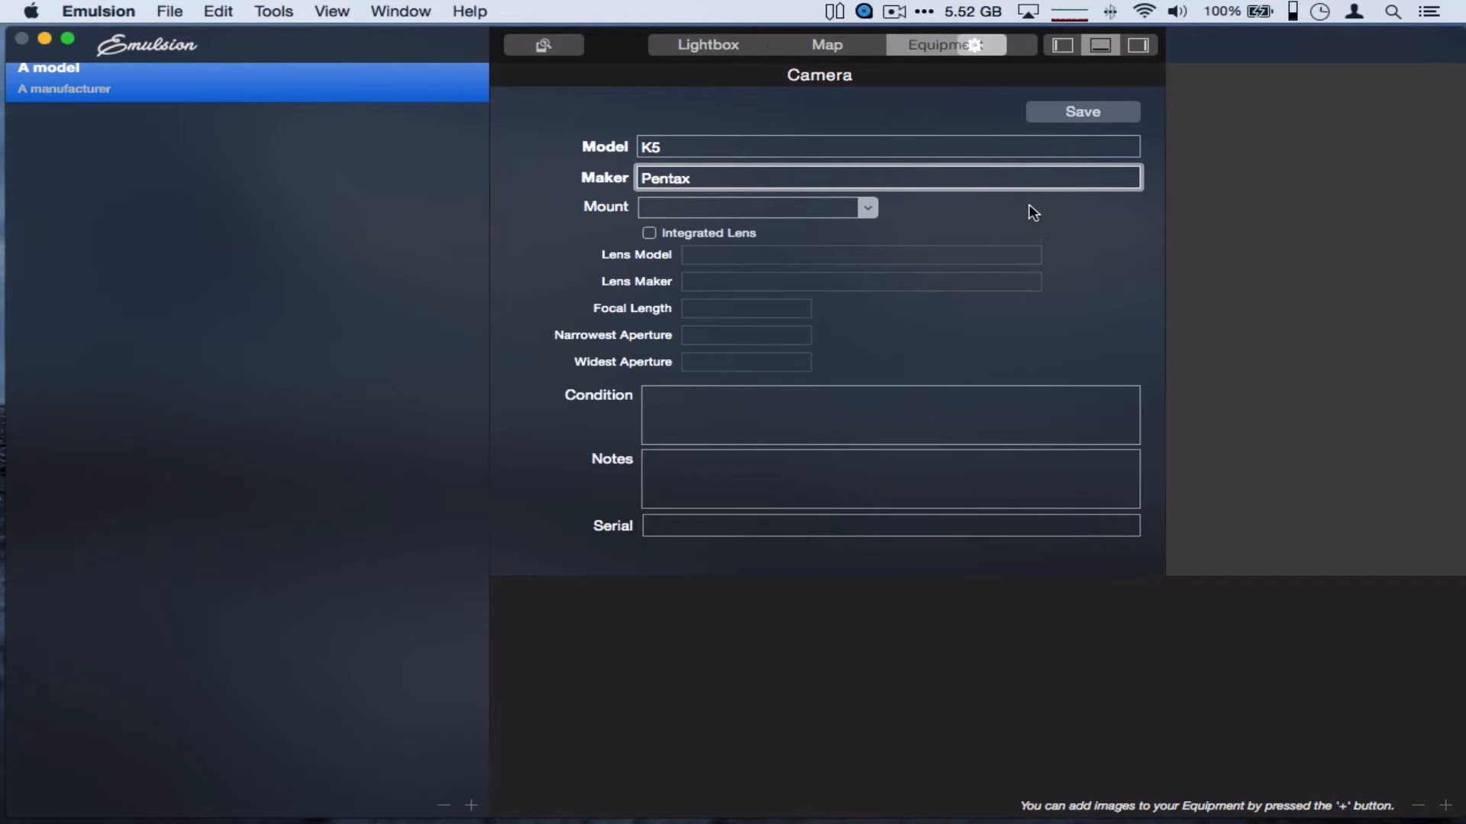
pyautogui.click(1067, 113)
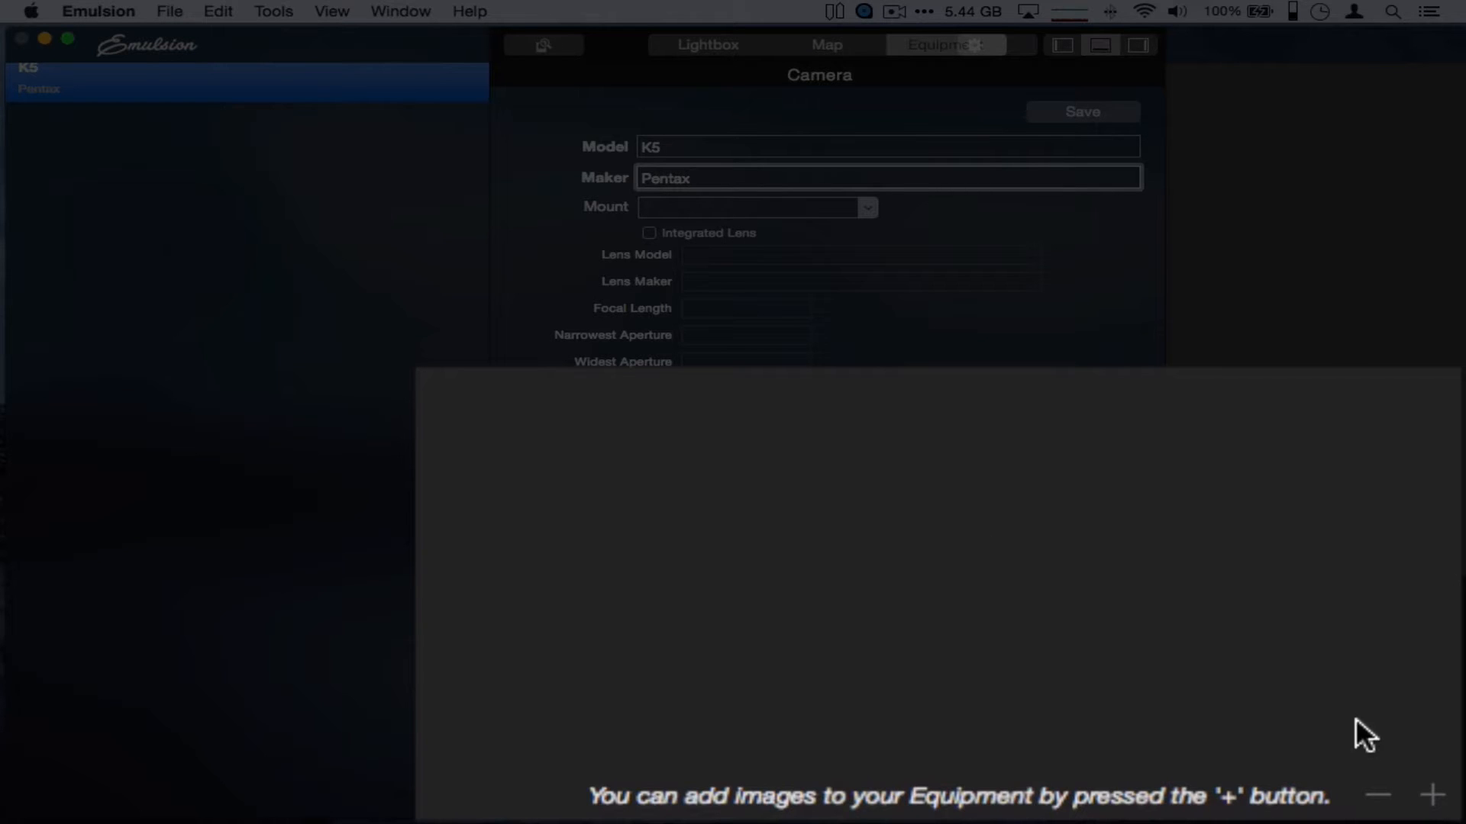
# Open the file chooser for adding images to the Pentax K5 entry, and cancel it
pyautogui.click(1444, 805)
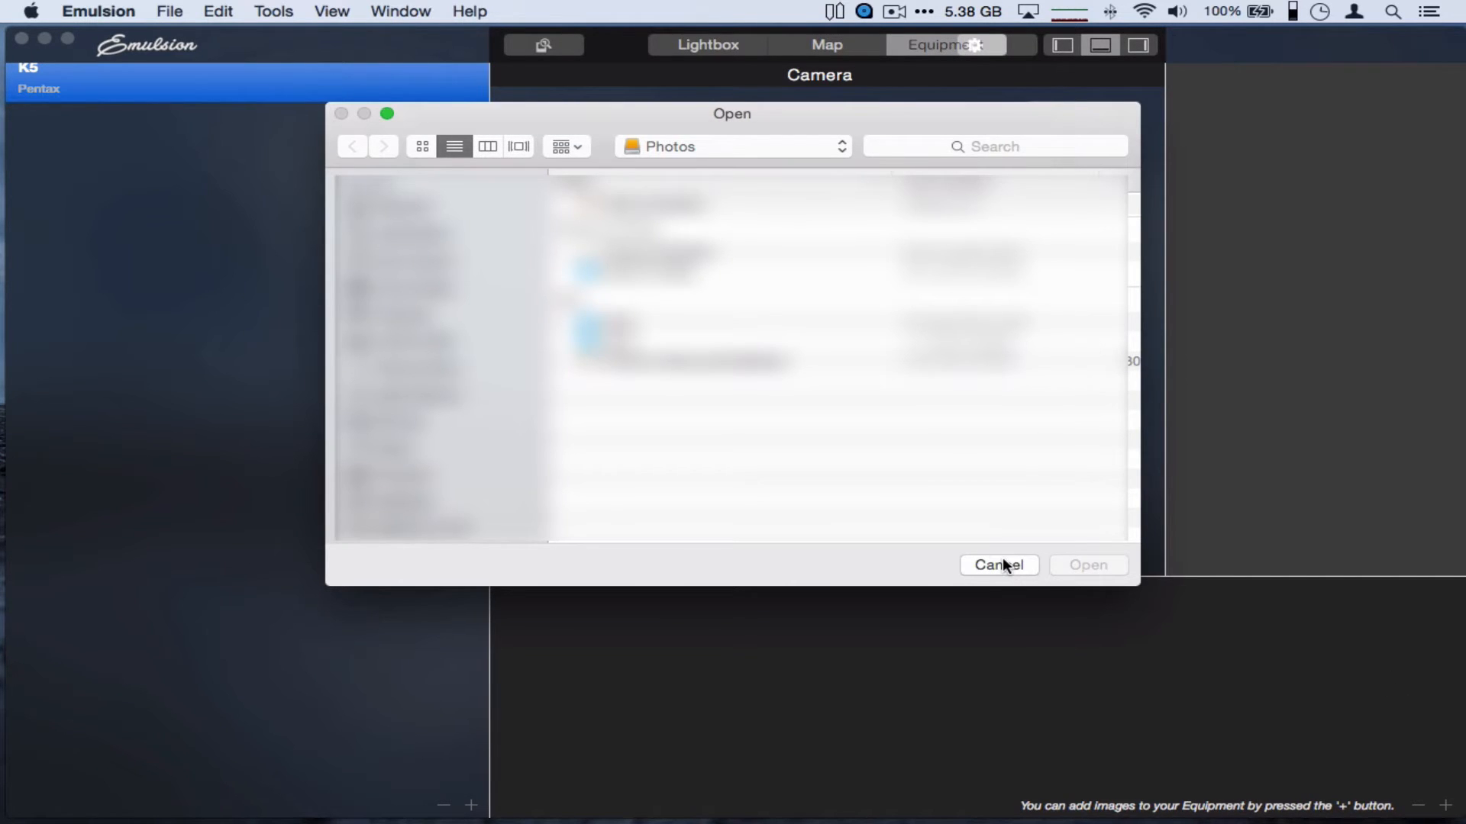
pyautogui.click(1003, 563)
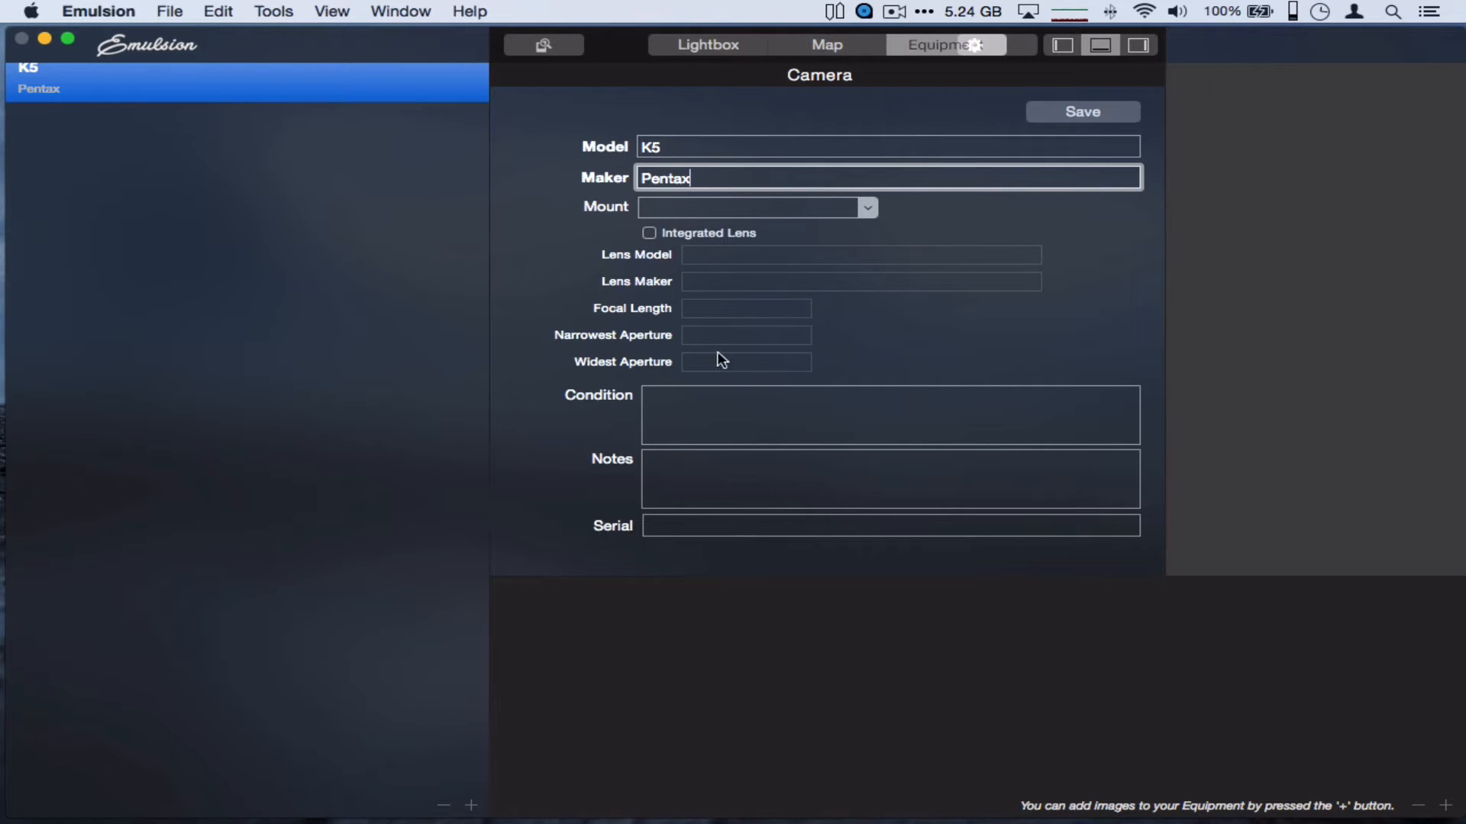
# Return to the Lightbox view and look through the photos of the city street with cyclists, the waterfront and the street musicians
pyautogui.click(828, 46)
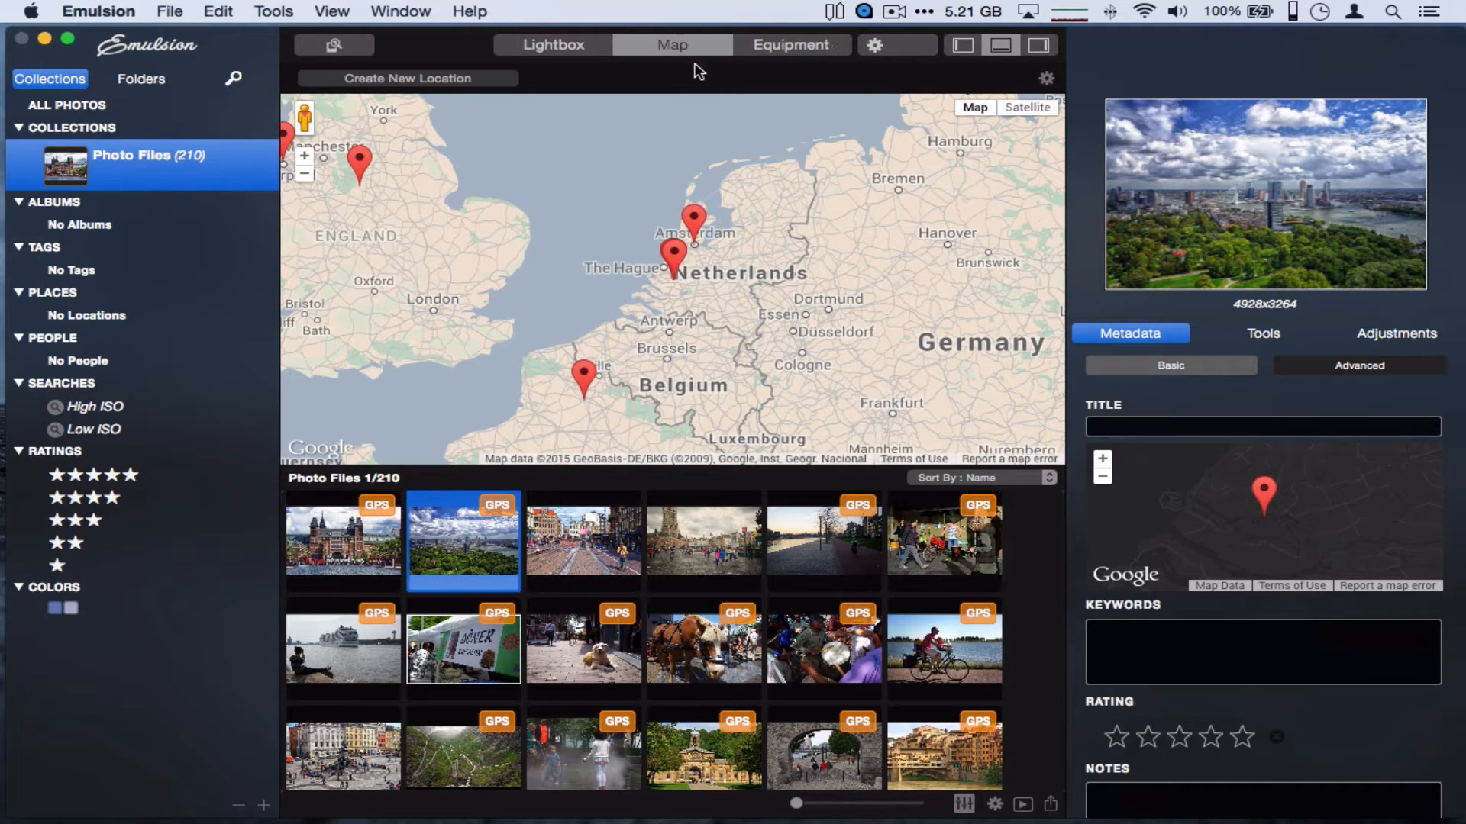
pyautogui.click(556, 46)
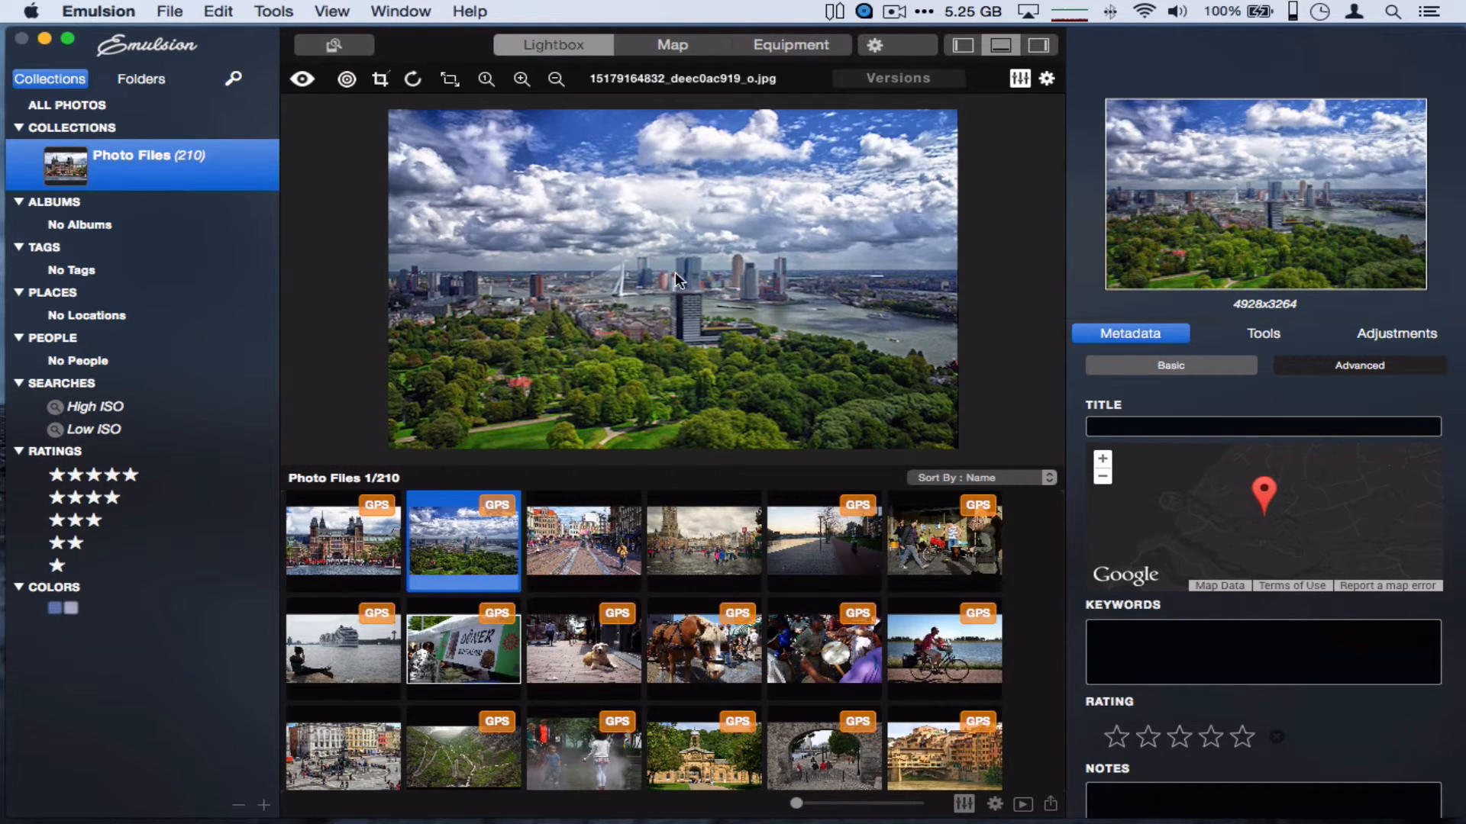
pyautogui.click(558, 584)
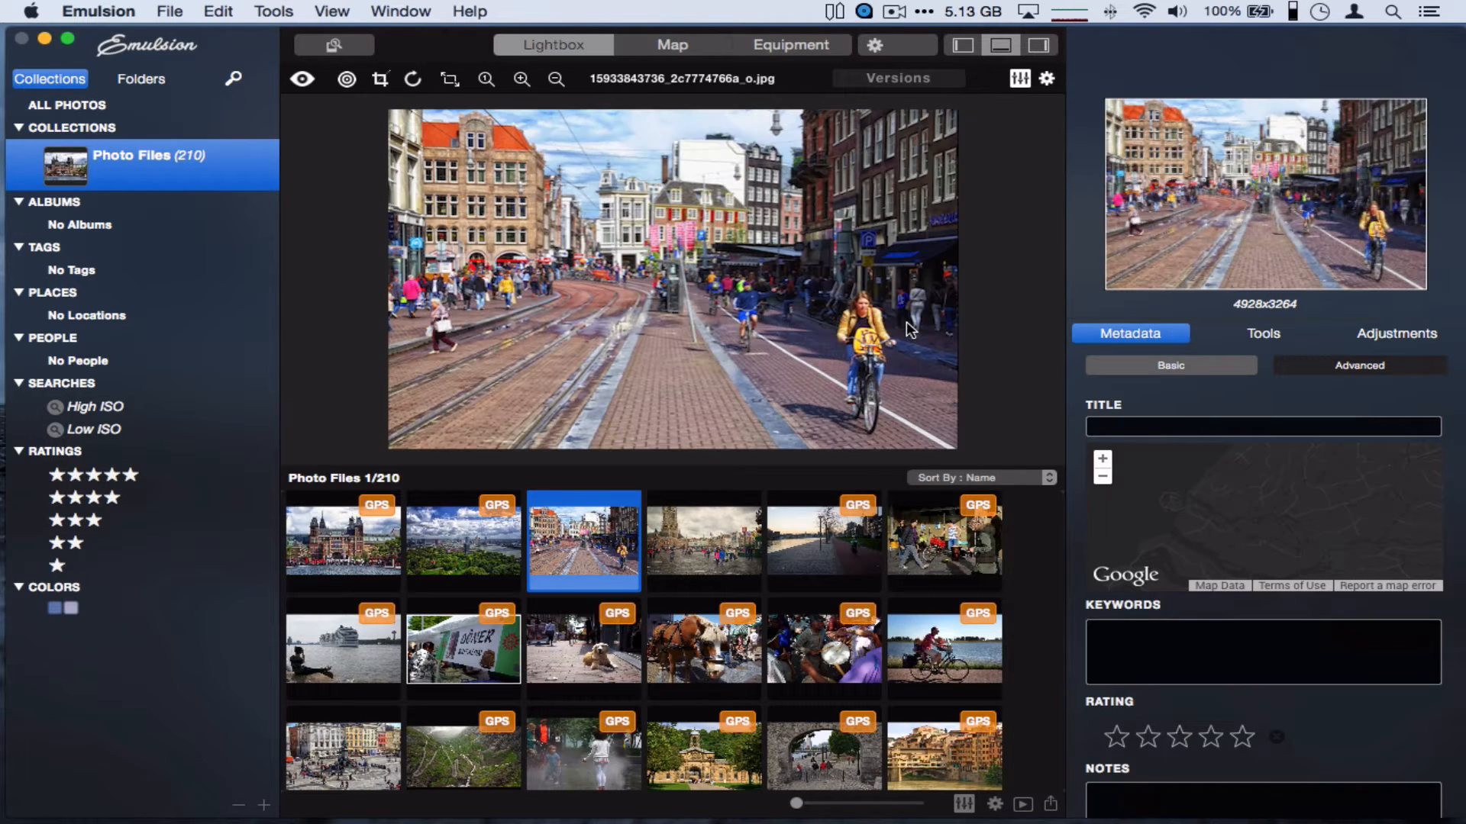
pyautogui.click(817, 527)
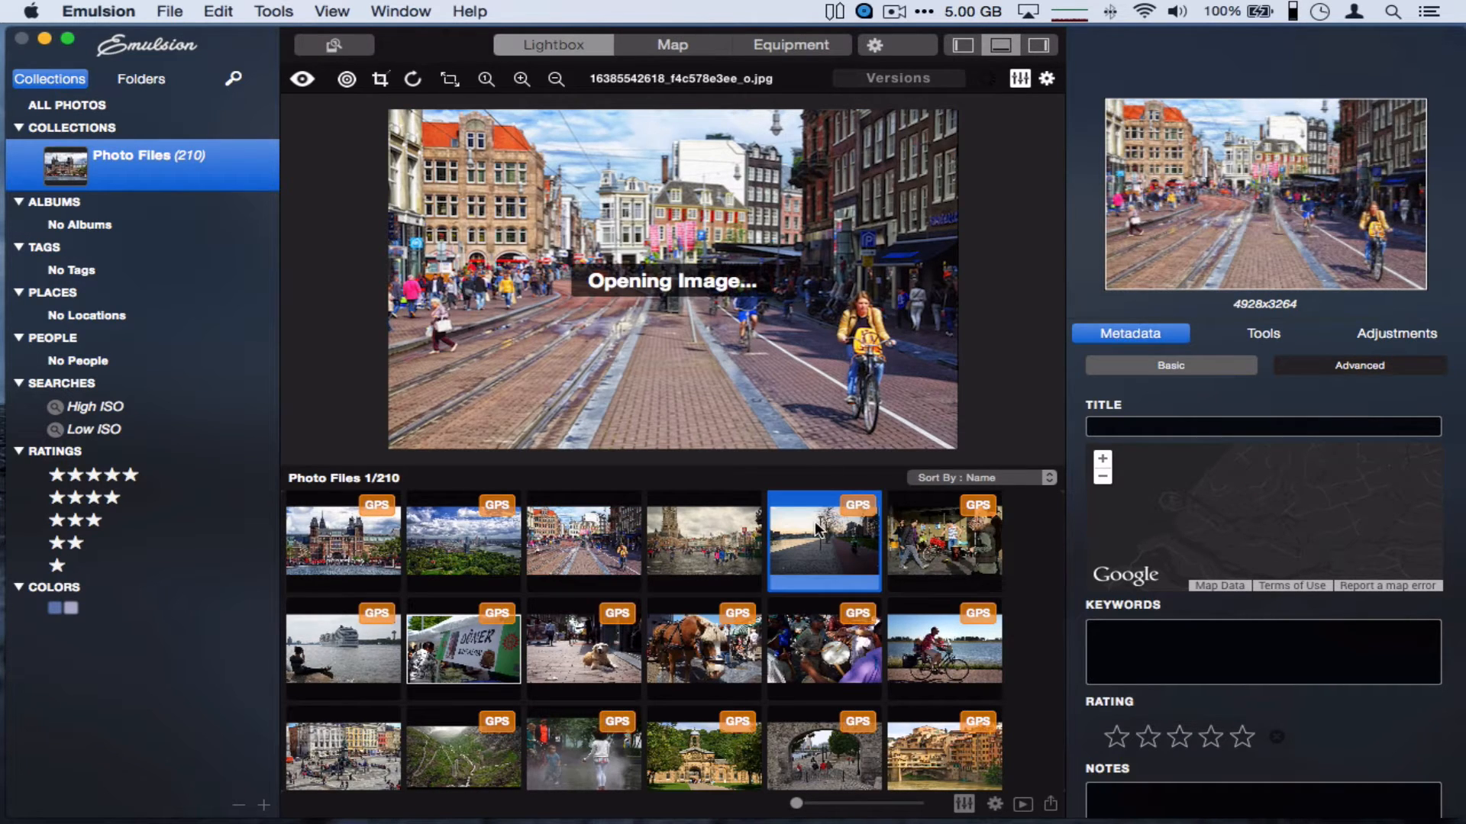
pyautogui.click(945, 556)
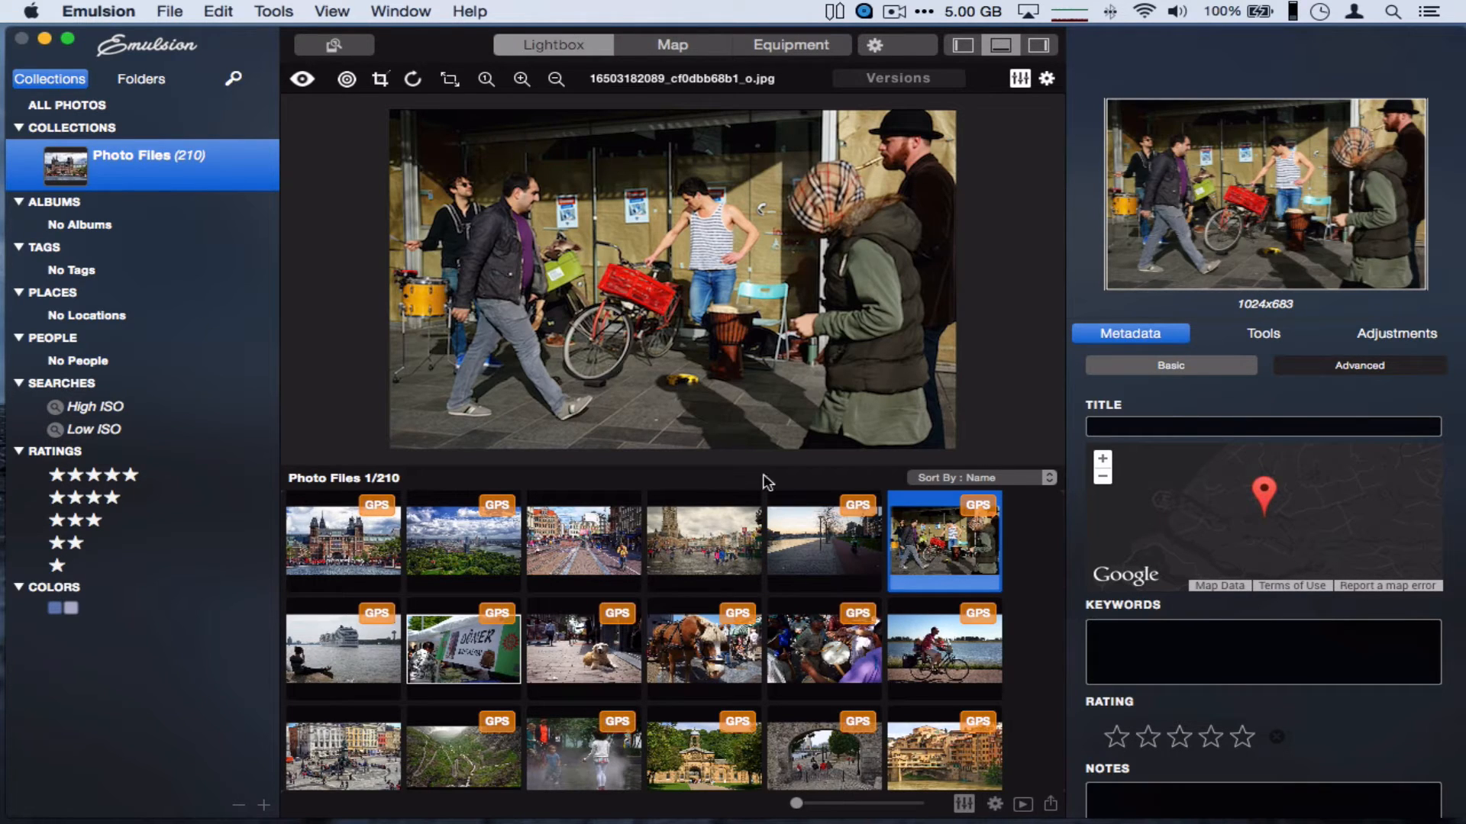
# Open the photo of the dog lying on the pavement and examine its upper and lower areas enlarged
pyautogui.click(600, 648)
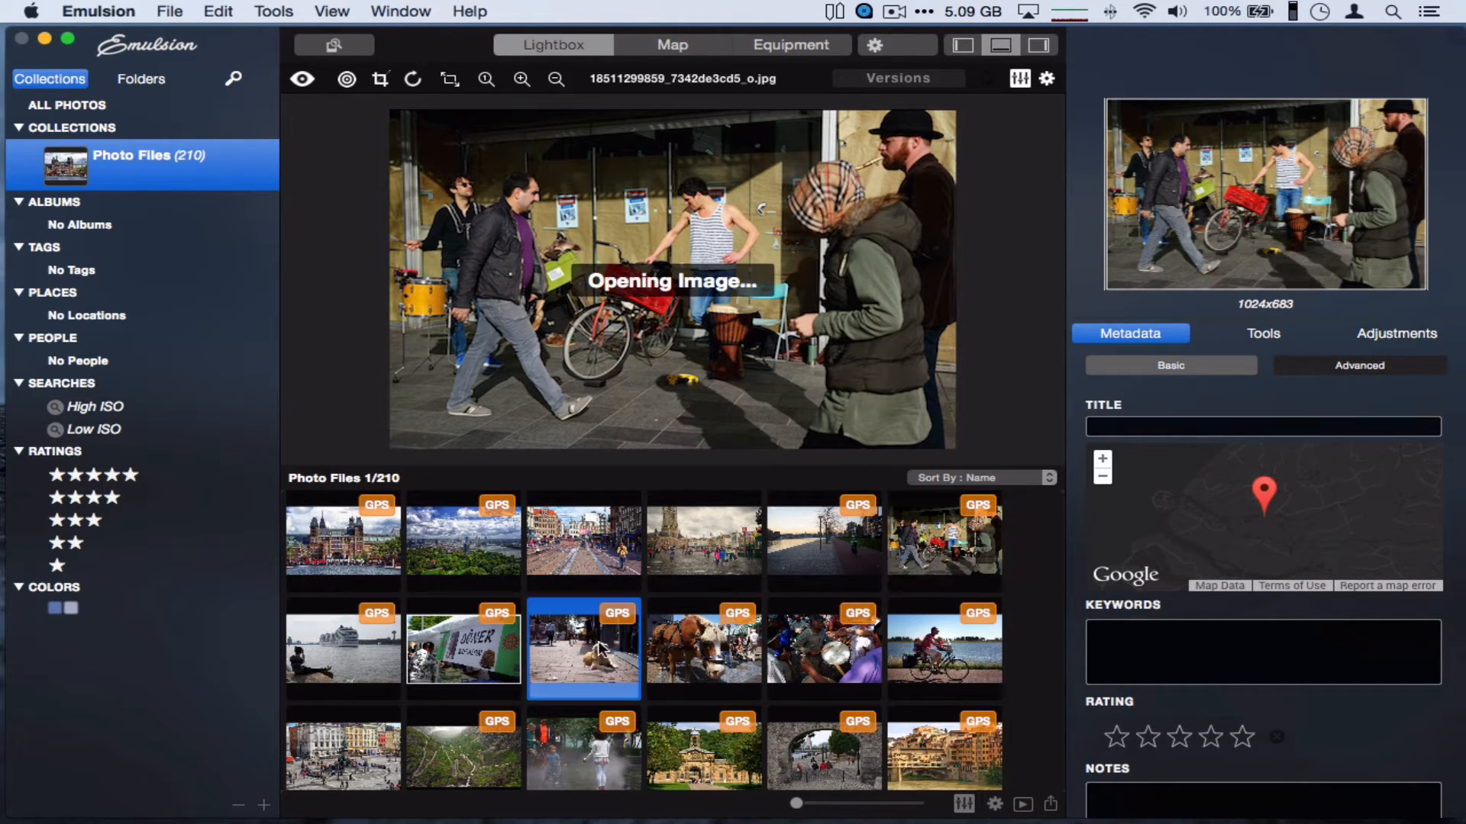
pyautogui.click(522, 80)
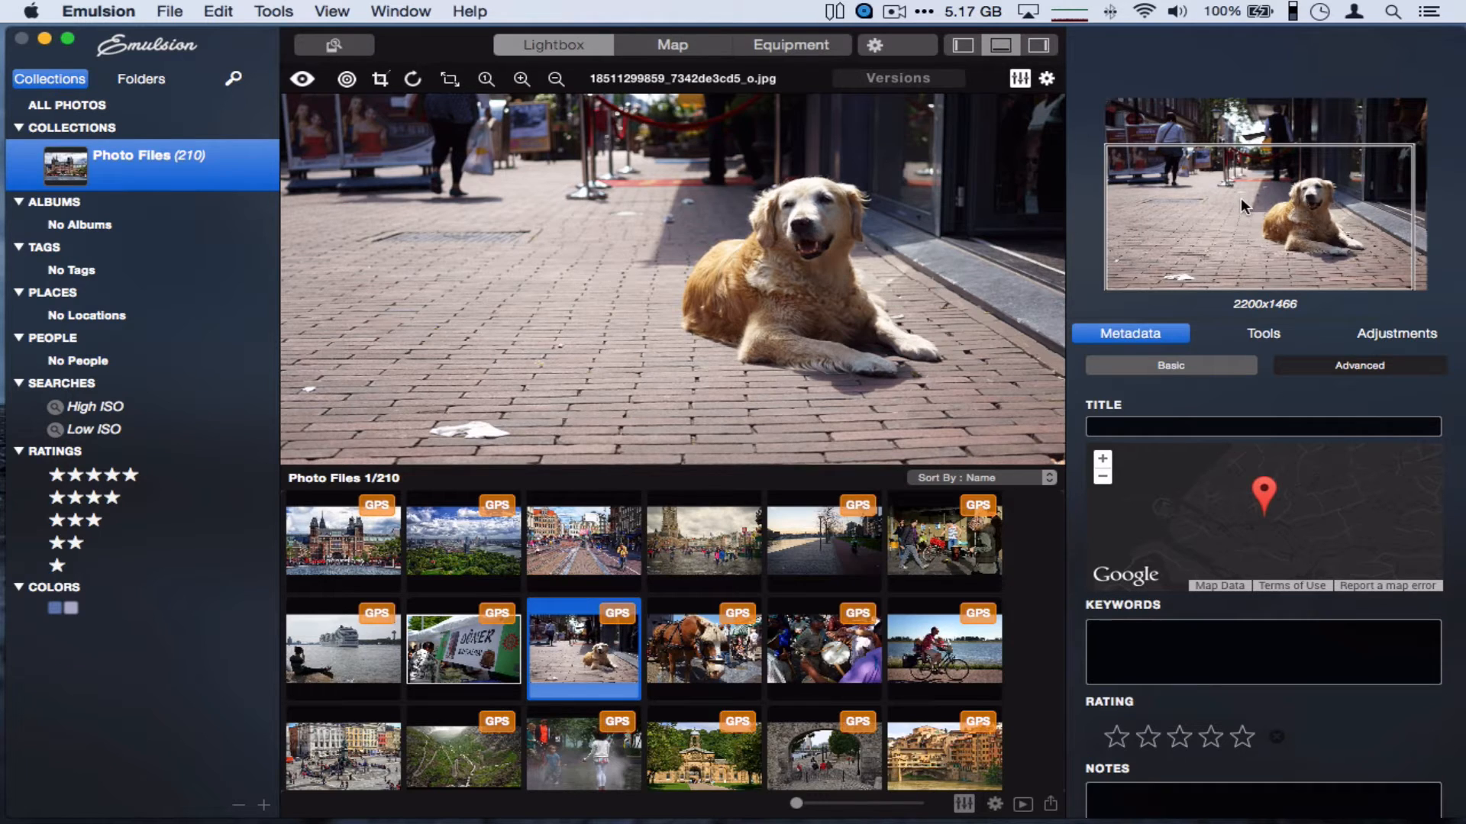
pyautogui.moveTo(1239, 199); pyautogui.dragTo(1221, 121)
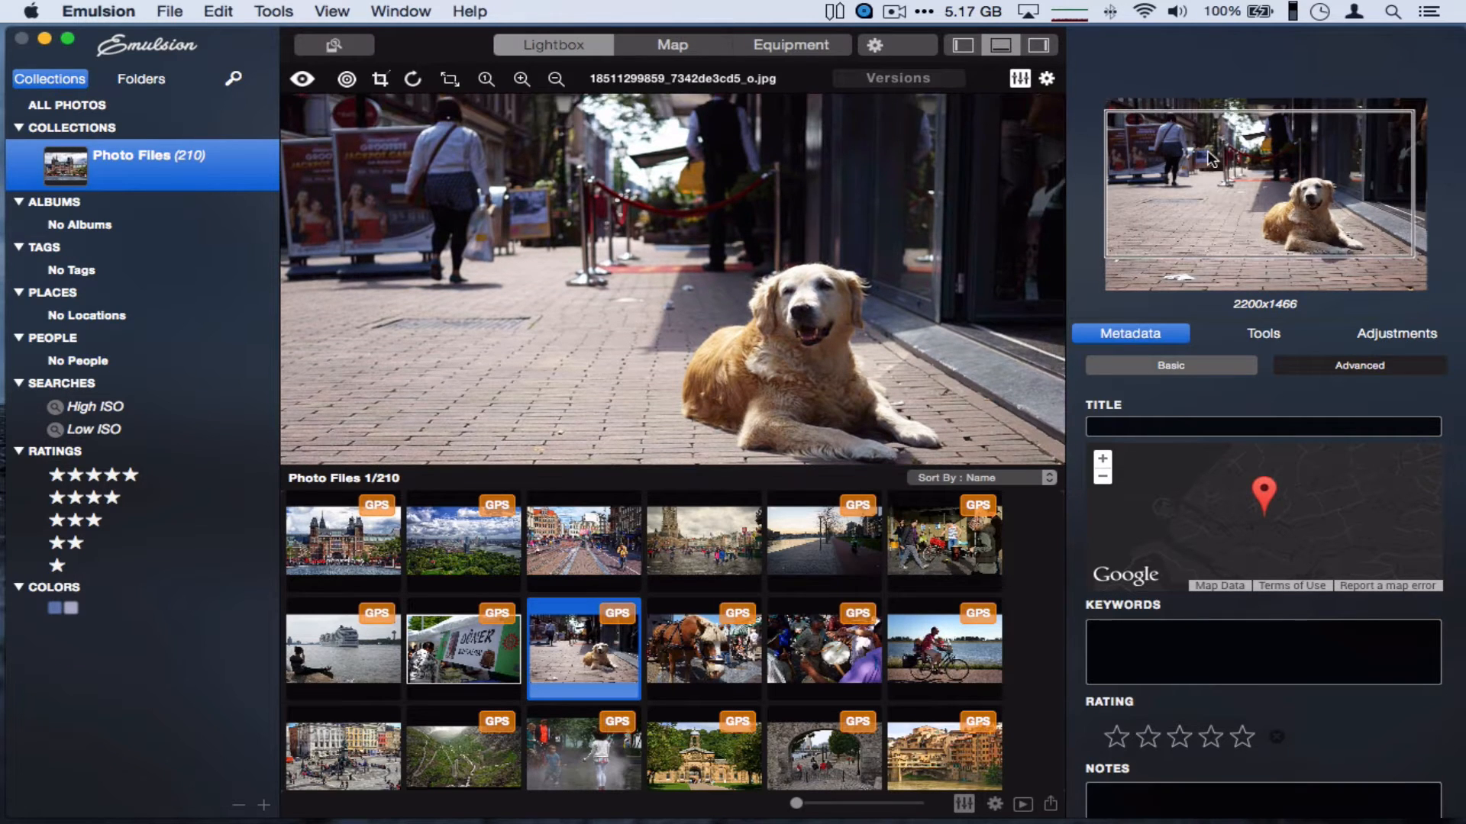
pyautogui.moveTo(1211, 202); pyautogui.dragTo(1220, 314)
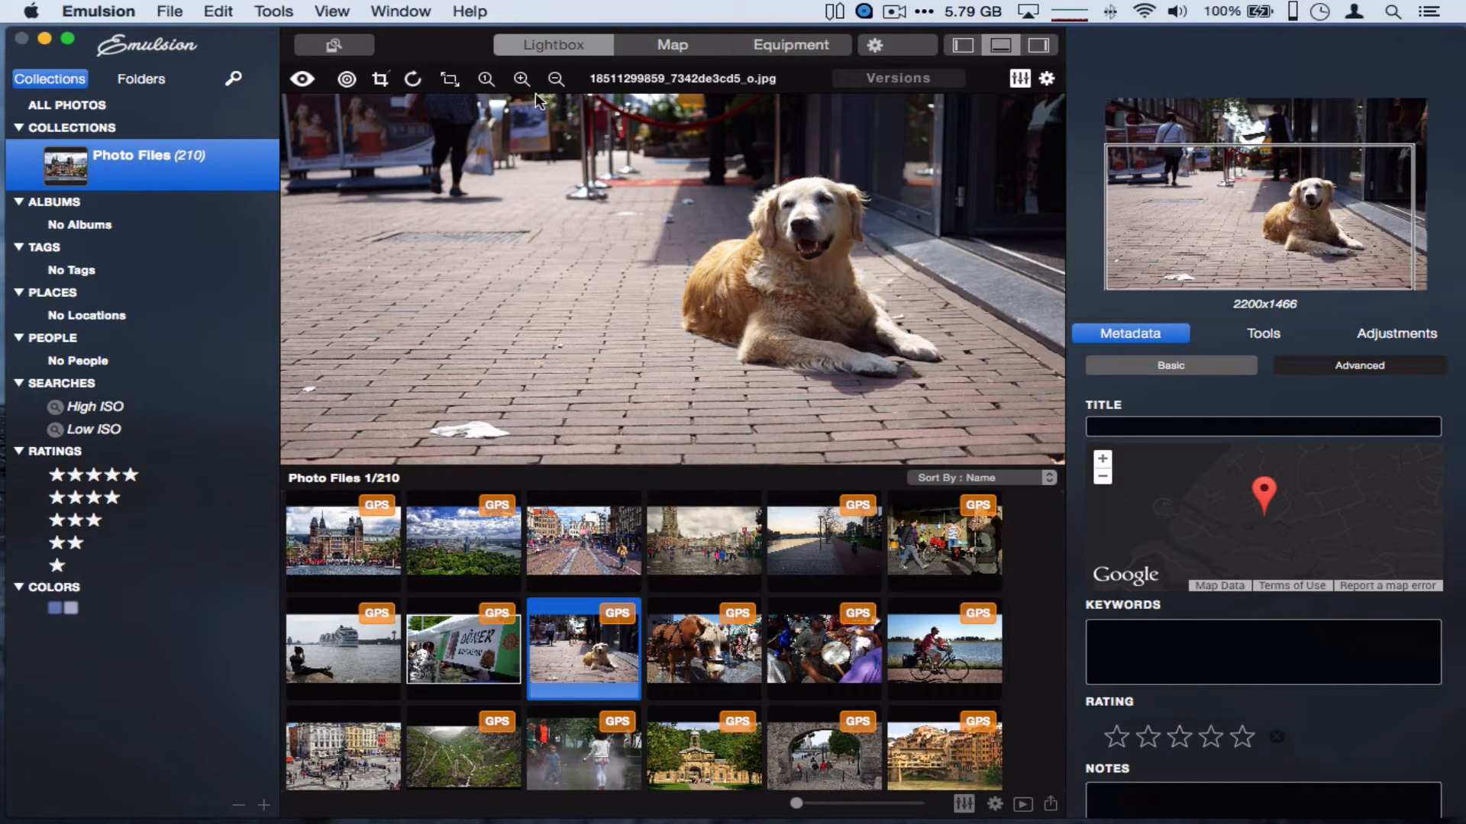
# Apply the Pentax K5 camera to the dog photo as its equipment
pyautogui.click(1047, 80)
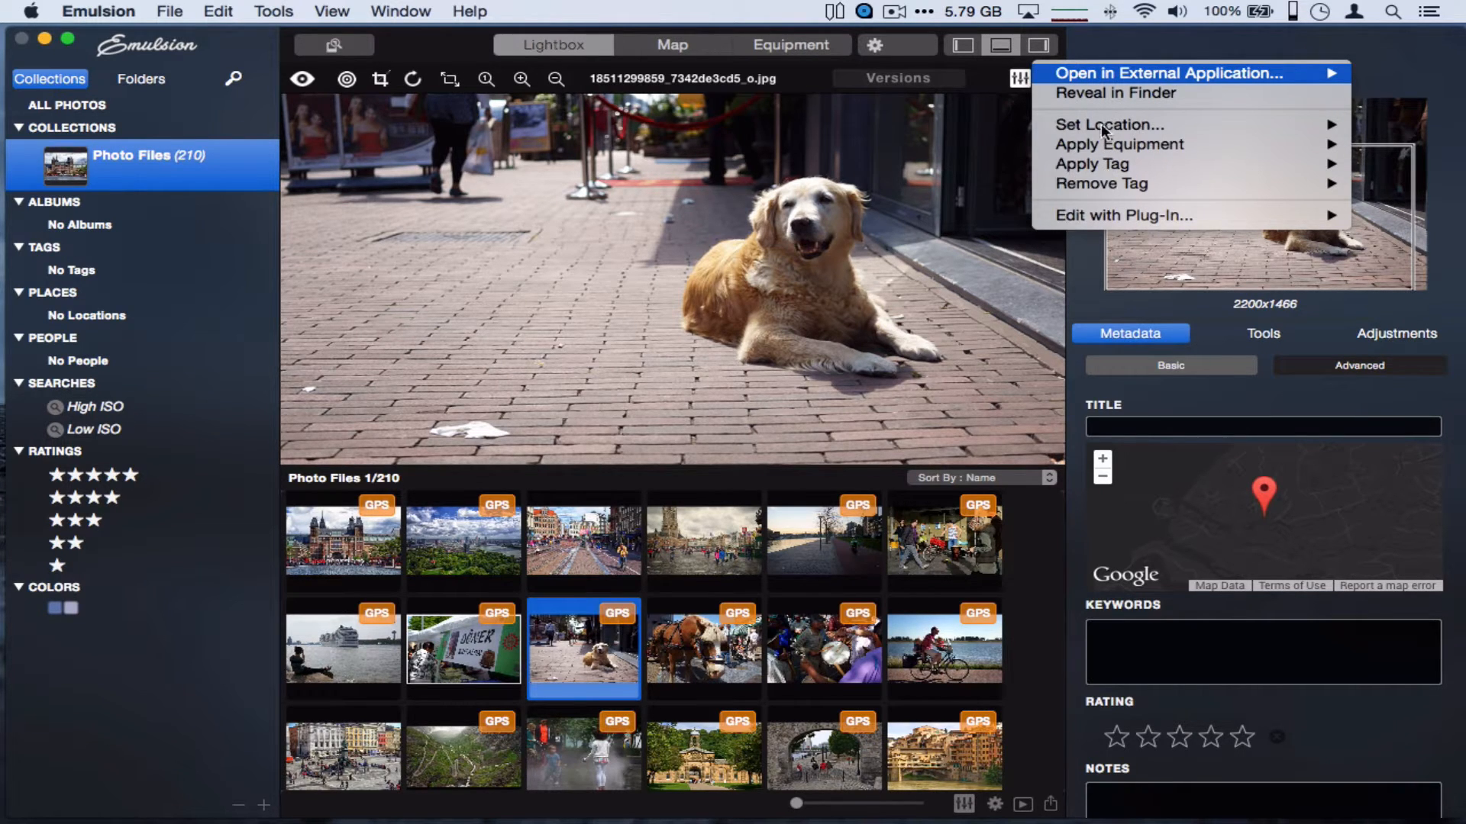
pyautogui.moveTo(1103, 147)
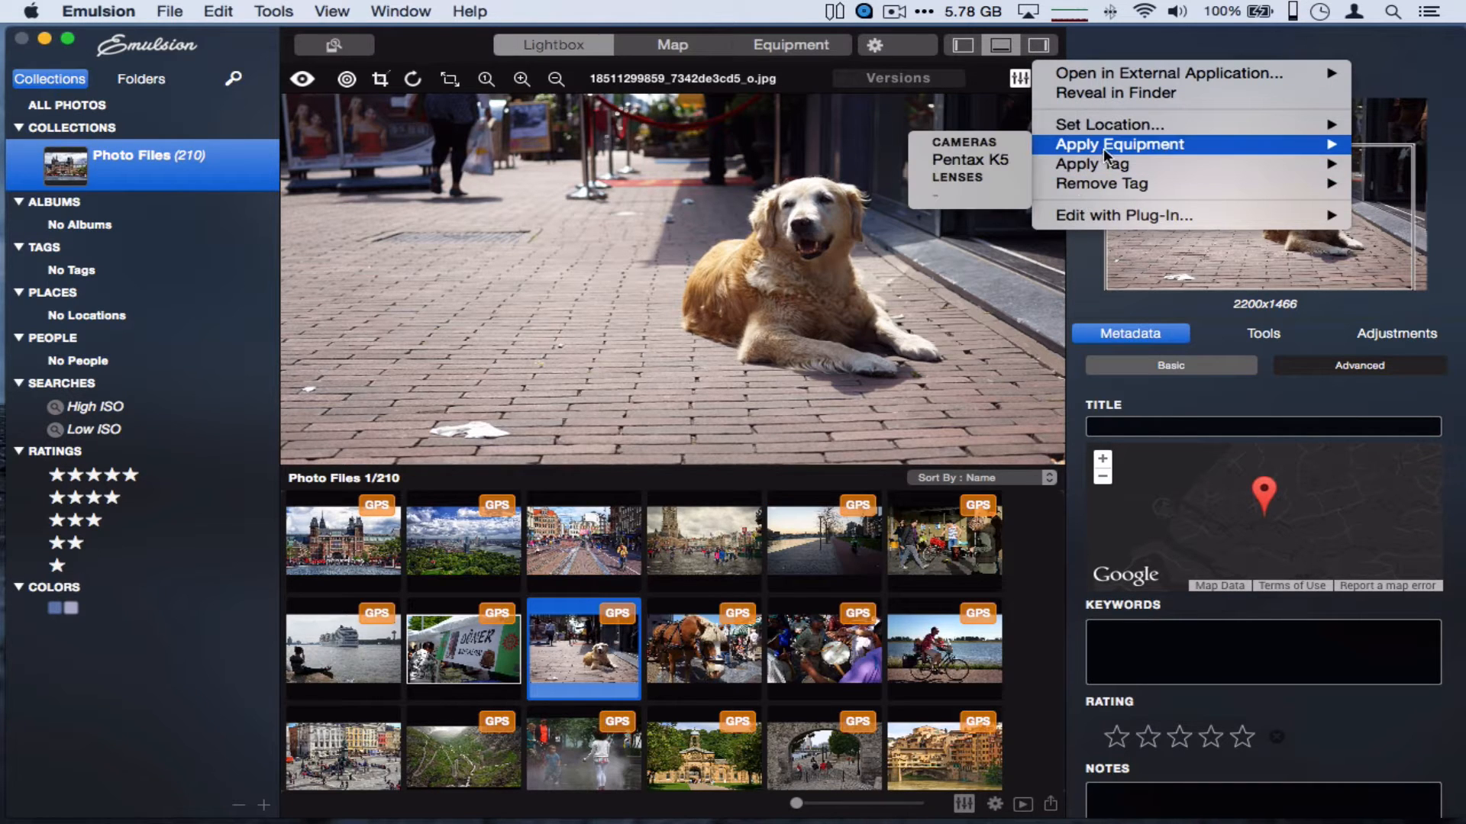
pyautogui.click(996, 159)
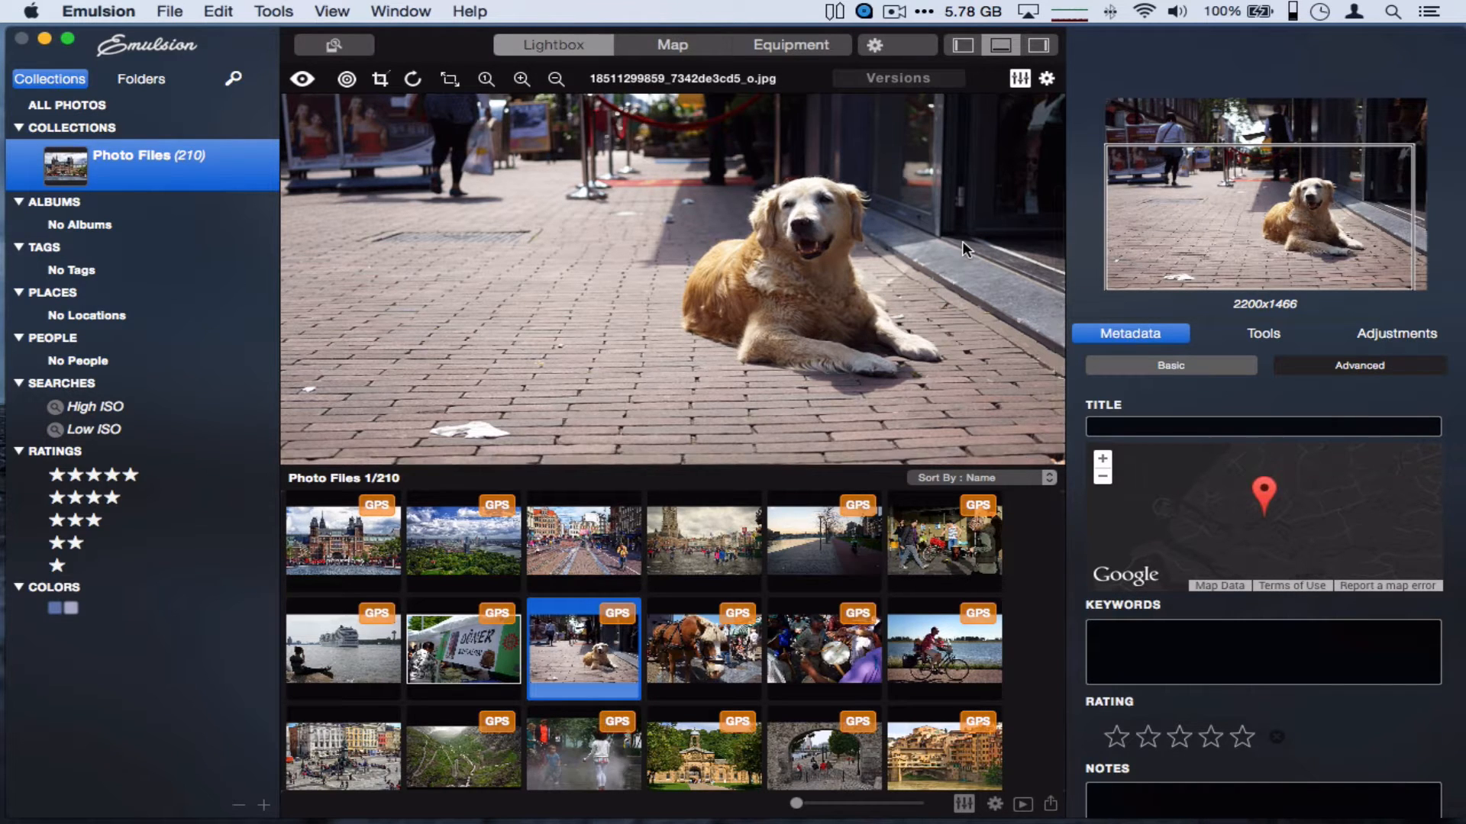
# Review the actions available for the dog photo, including applying tags and opening in an external application
pyautogui.click(1045, 83)
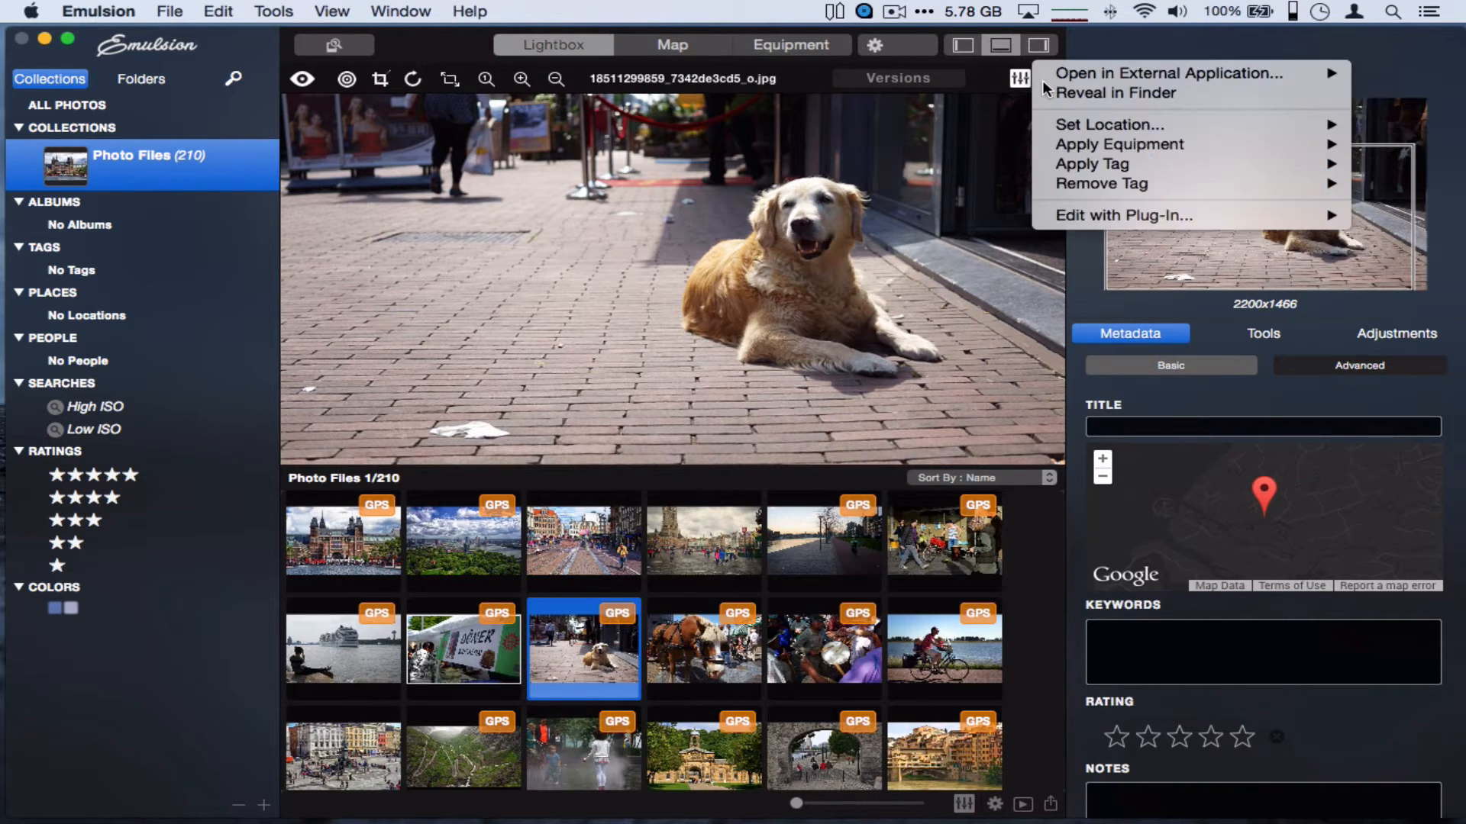
pyautogui.moveTo(1079, 193)
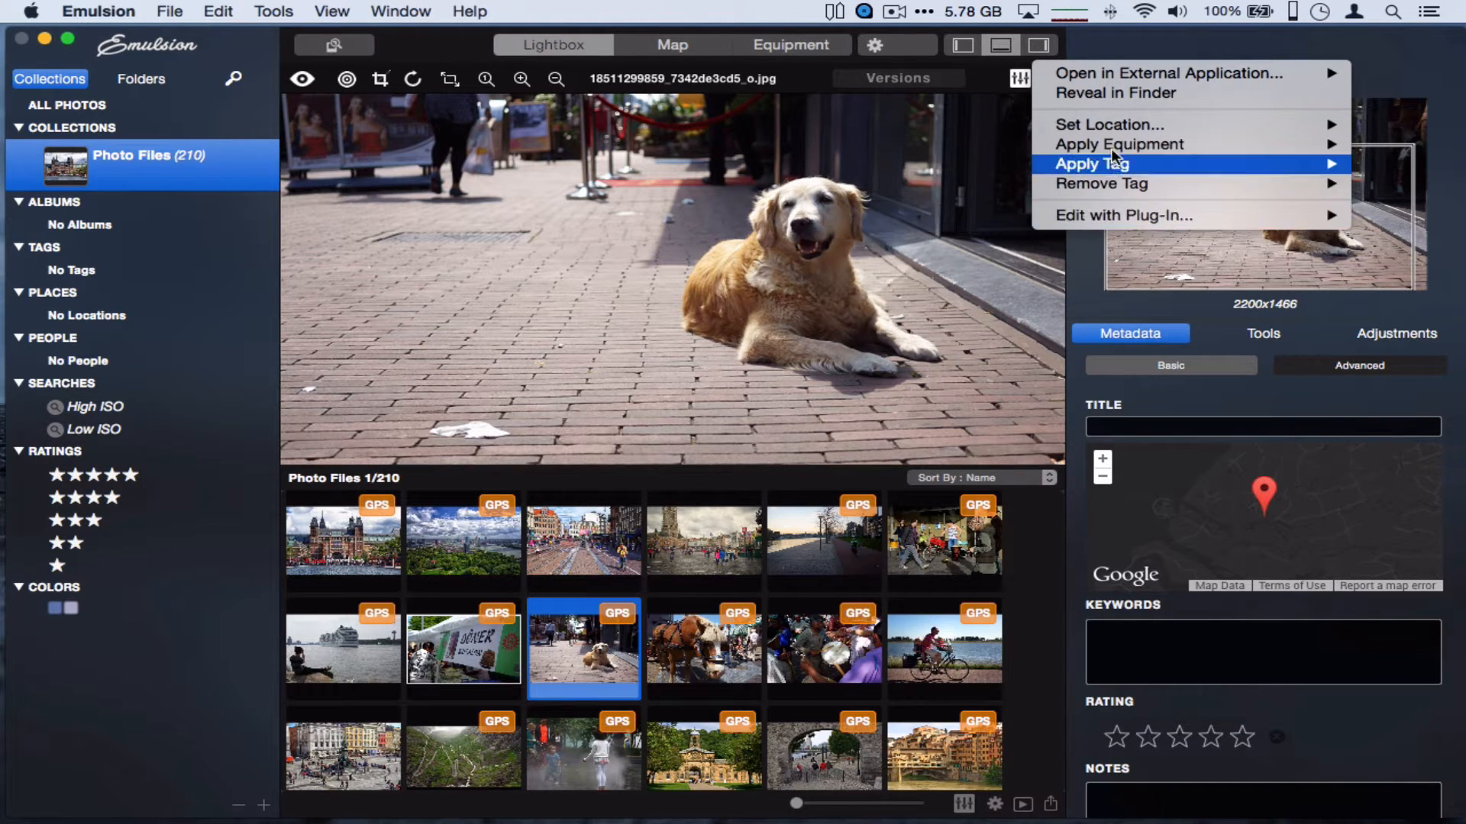
pyautogui.click(1120, 75)
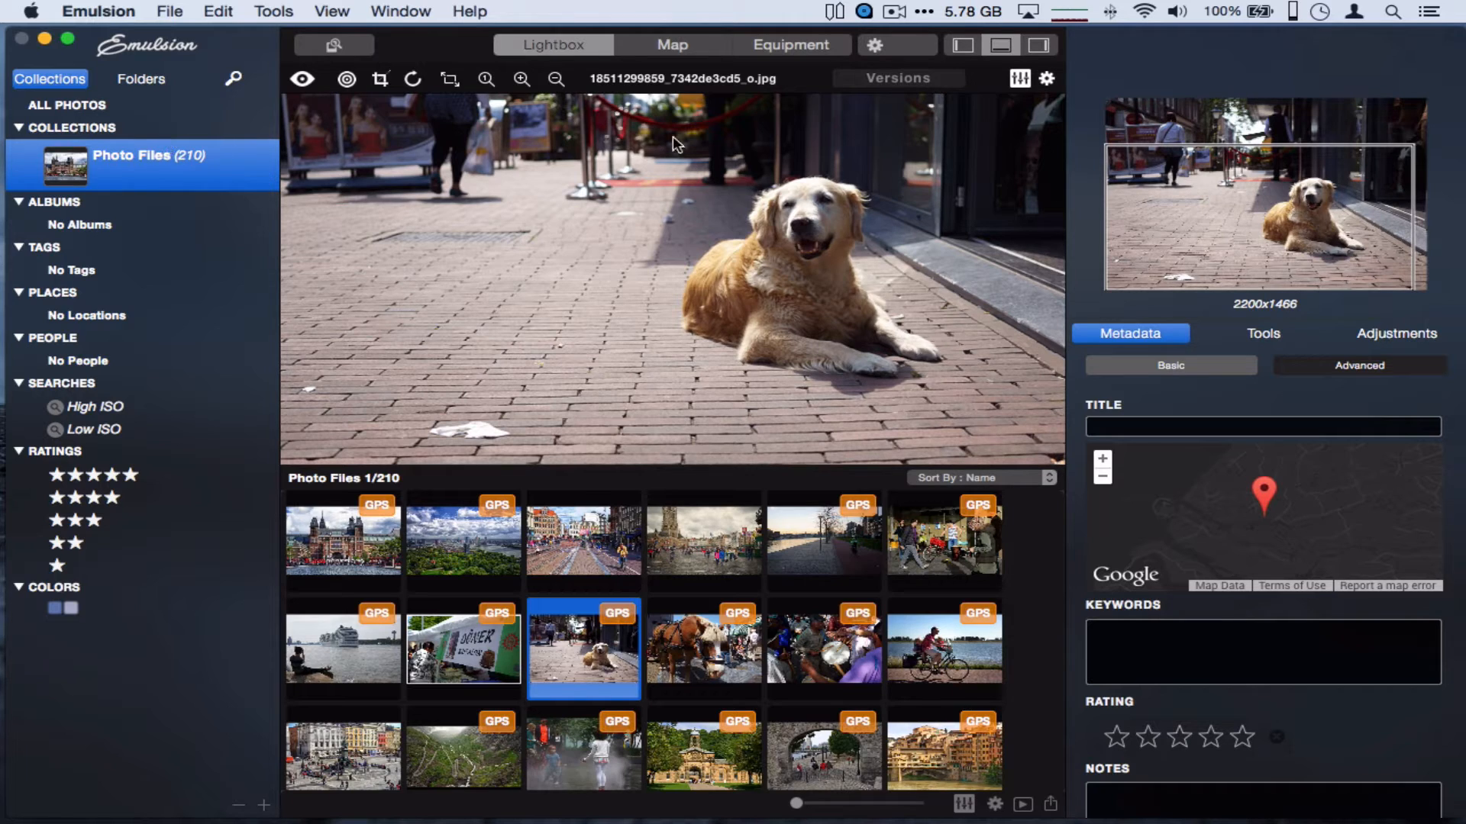
# Review the Pentax K5 camera's details in the equipment list and check the progress of thumbnails and indexing
pyautogui.click(775, 45)
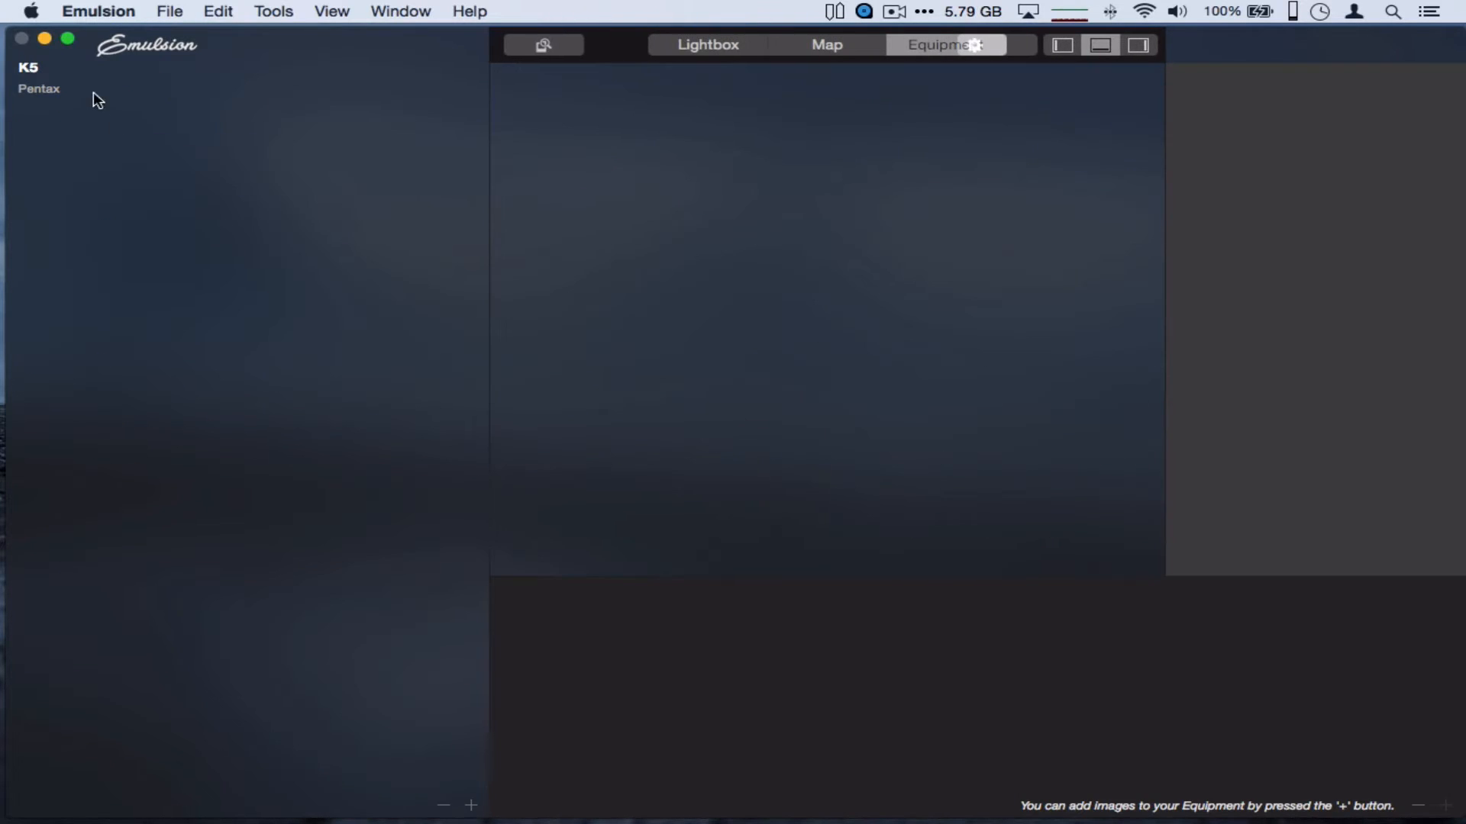
pyautogui.click(78, 86)
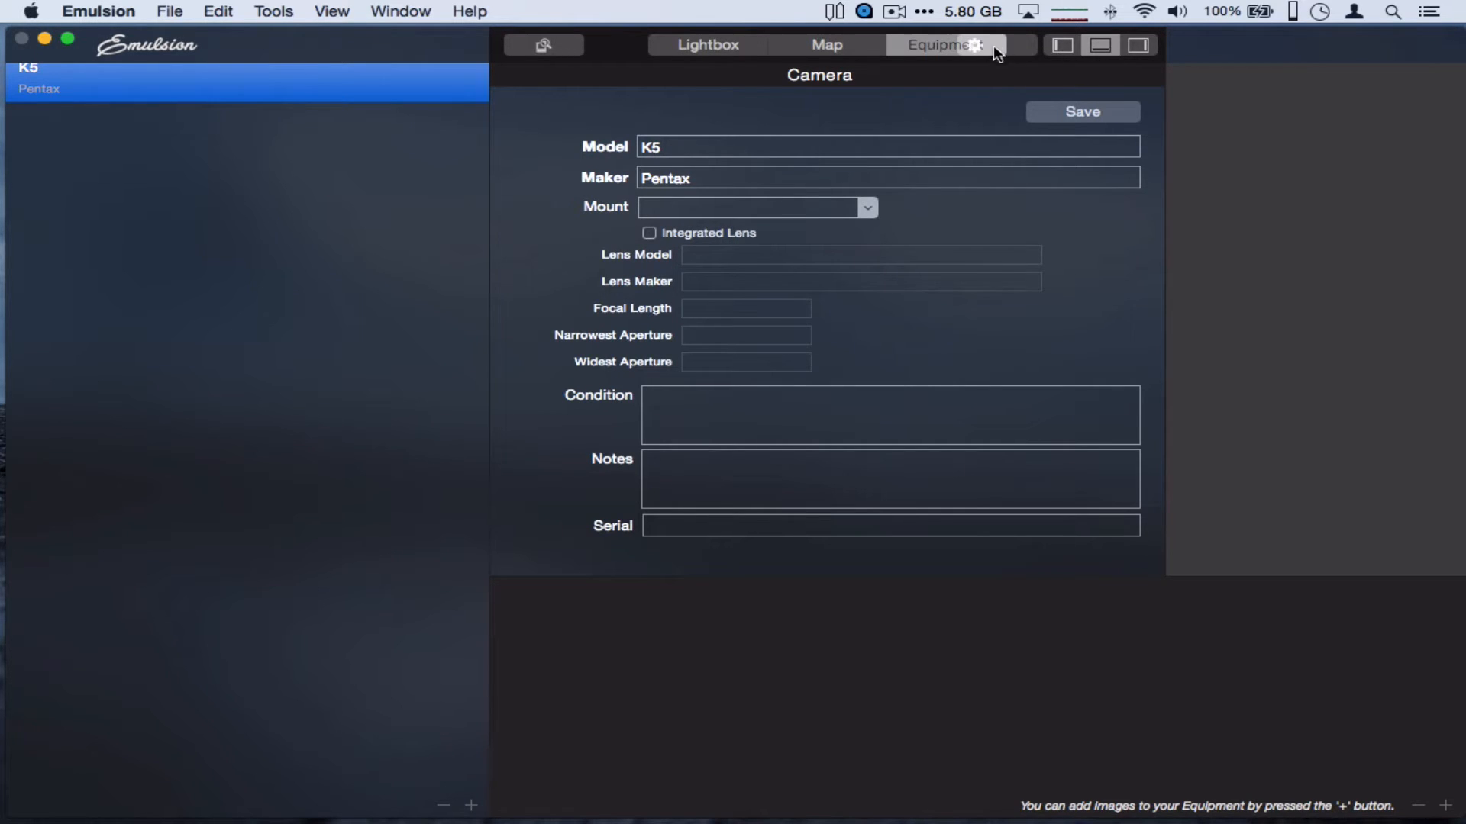
pyautogui.click(974, 46)
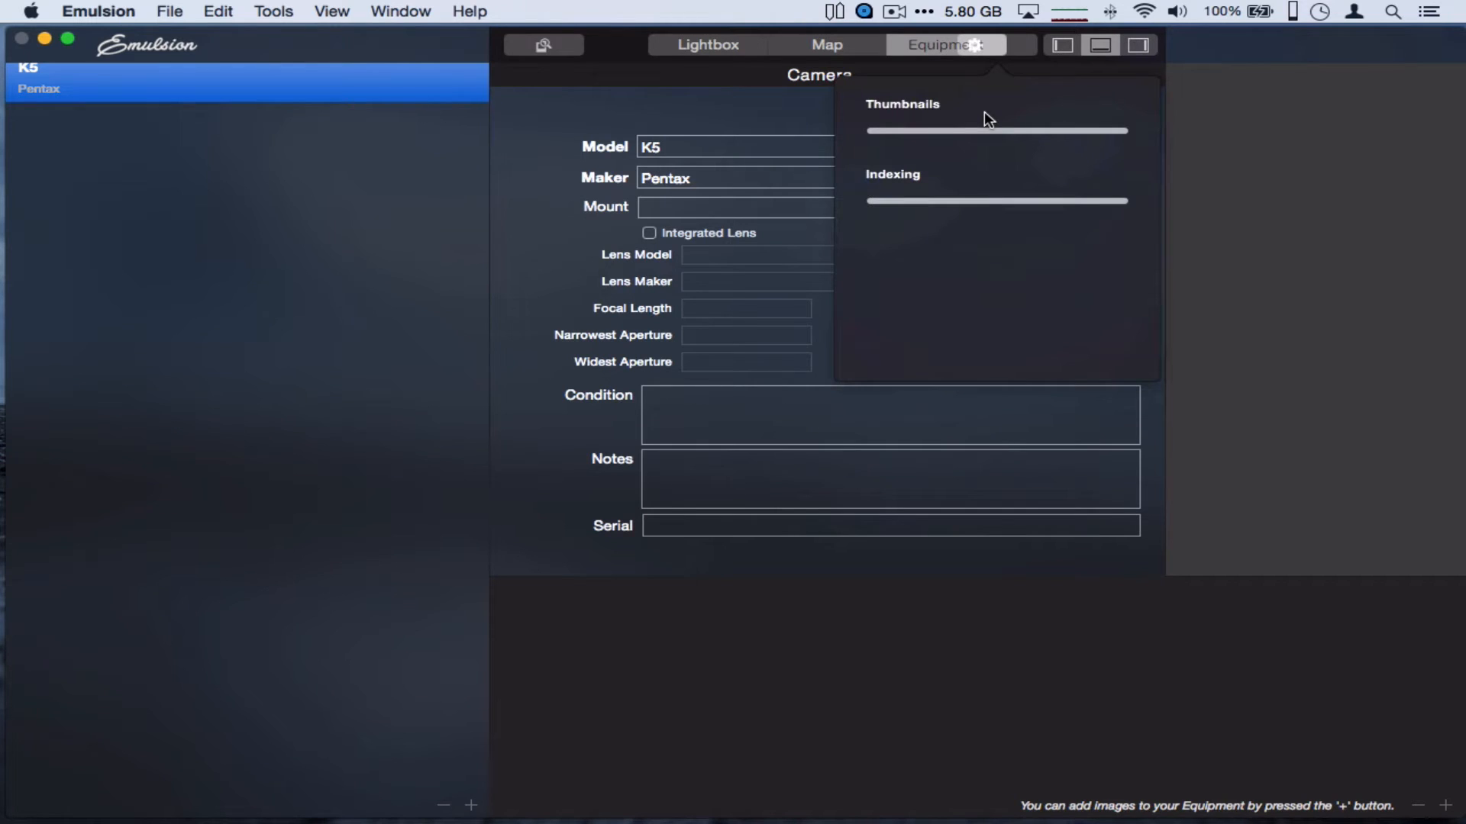
pyautogui.click(981, 47)
# Return to the Lightbox view, look at the Folders list and go back to Collections
pyautogui.click(710, 46)
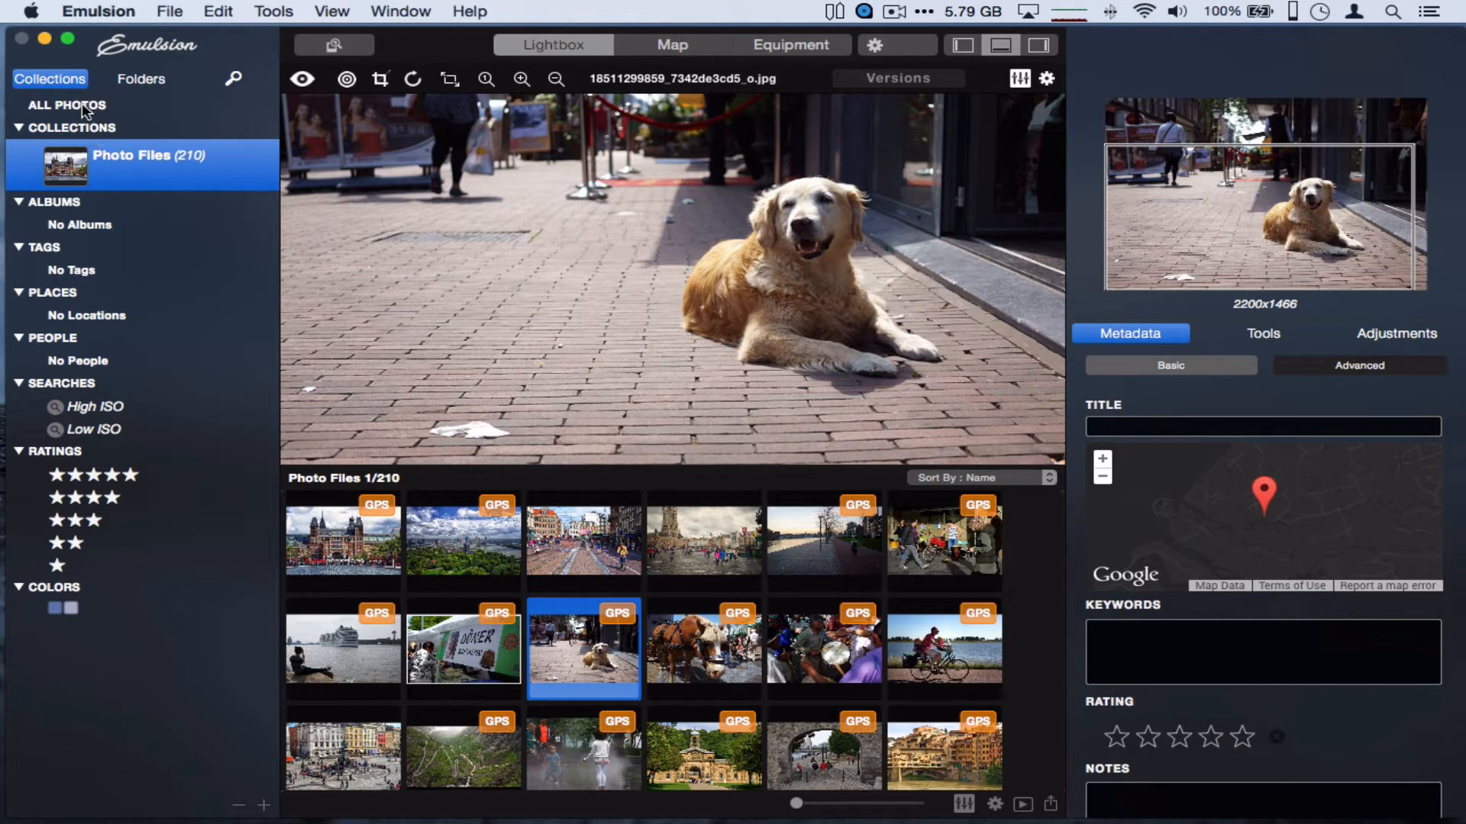
pyautogui.click(139, 78)
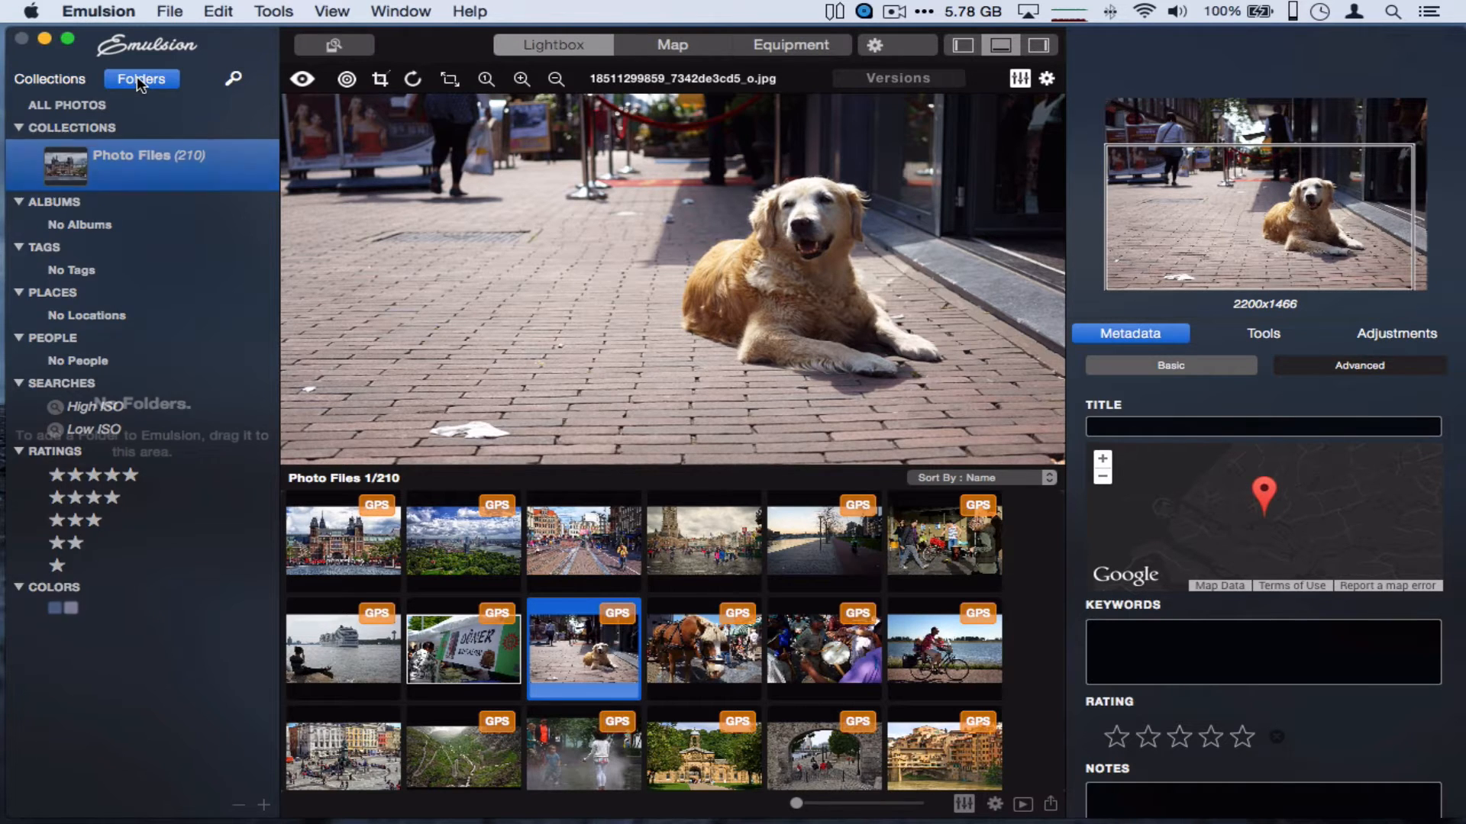
pyautogui.click(45, 80)
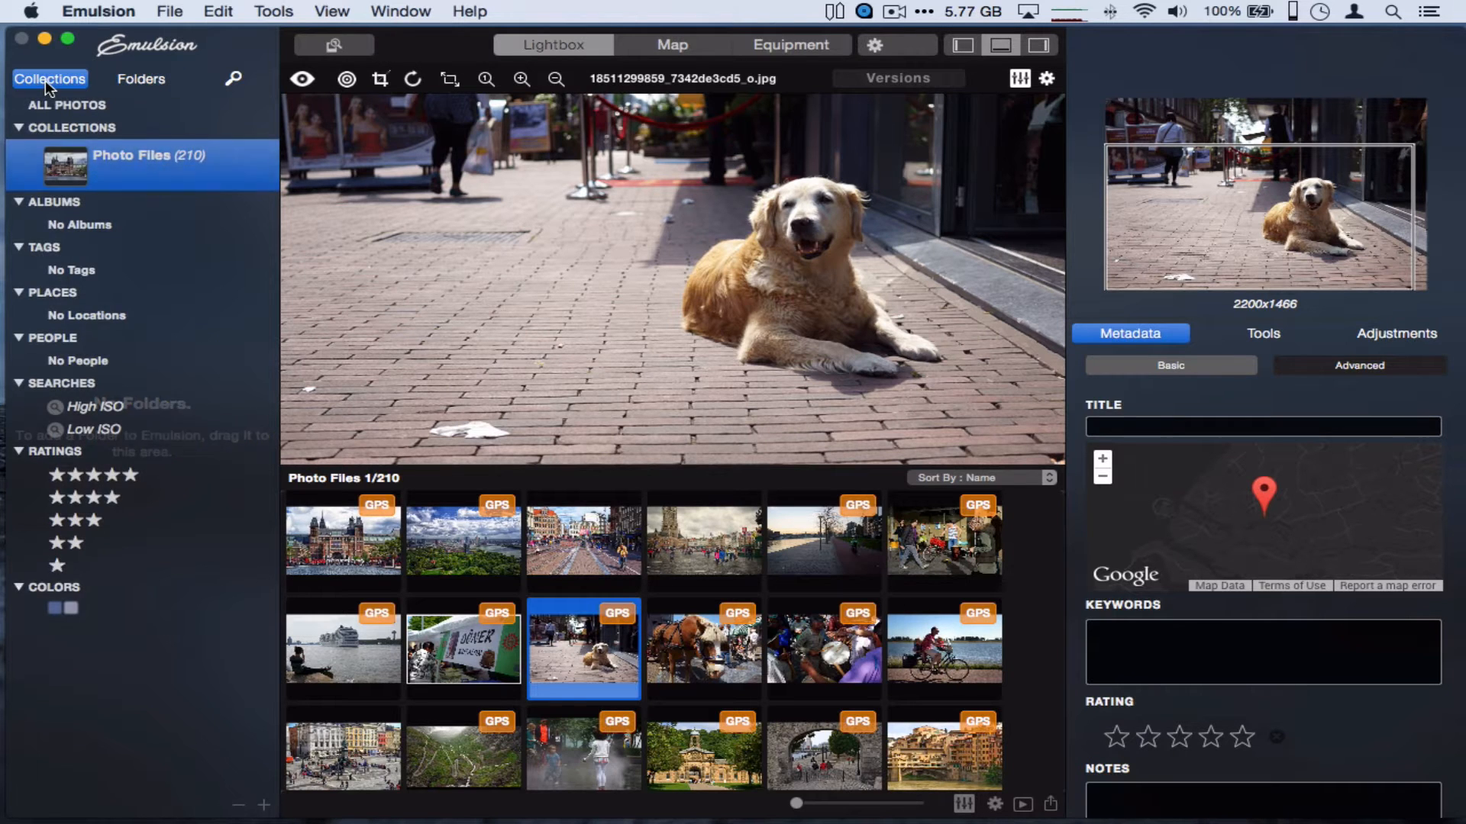
# Look at the empty Folders list and the photo search options, and return to the Collections list
pyautogui.click(141, 80)
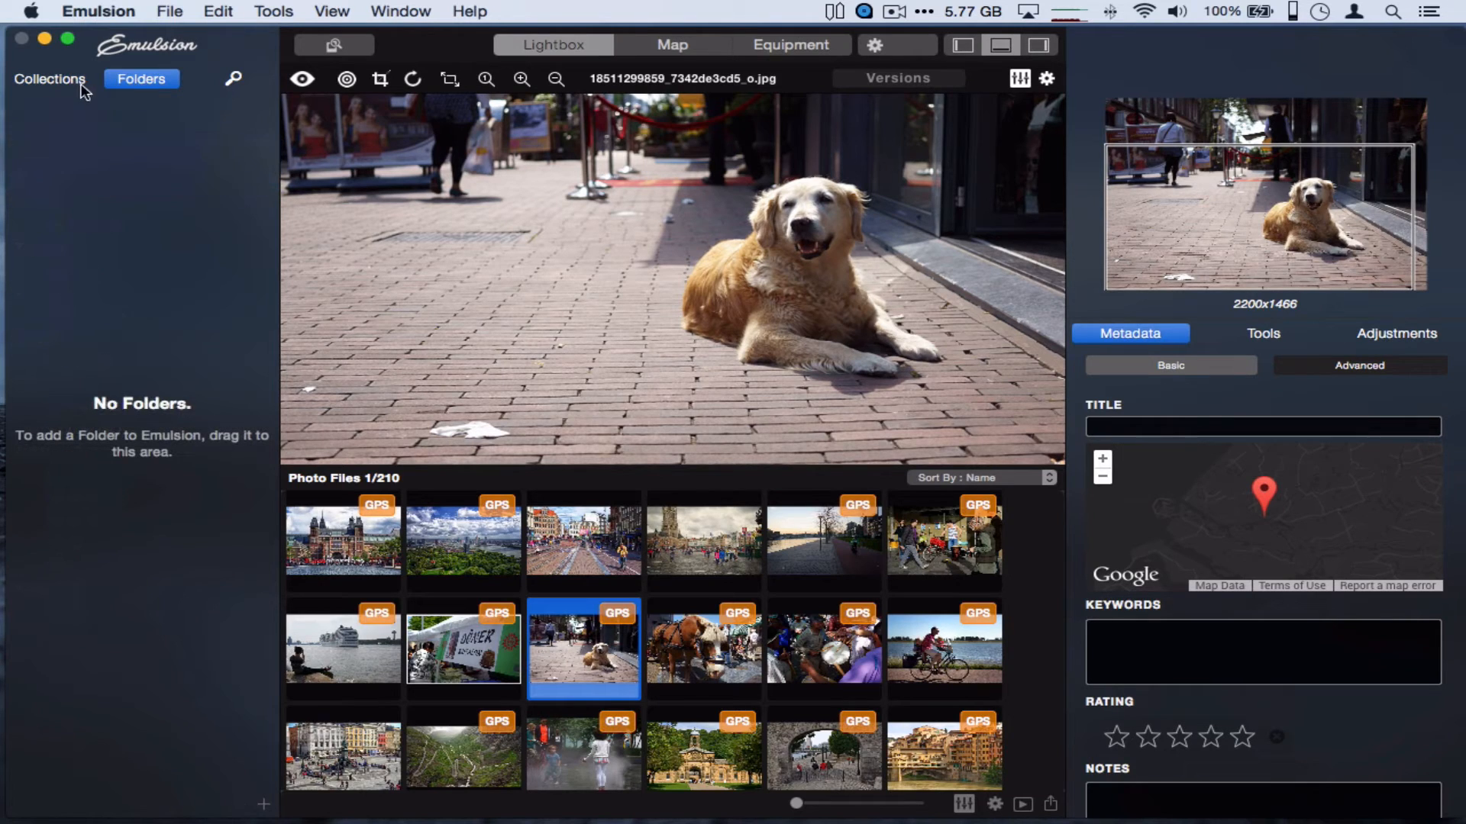
pyautogui.click(53, 82)
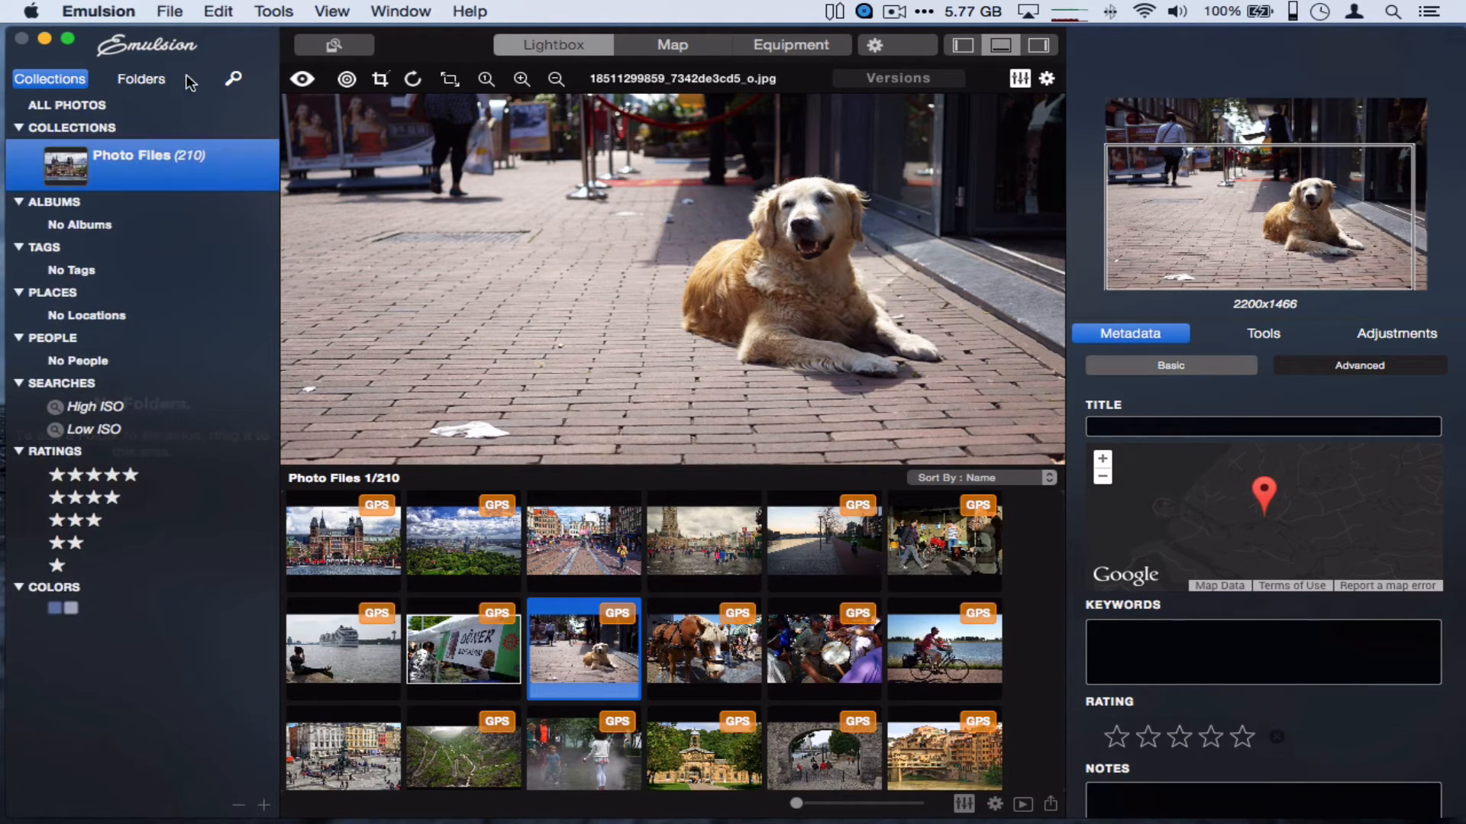
pyautogui.click(234, 79)
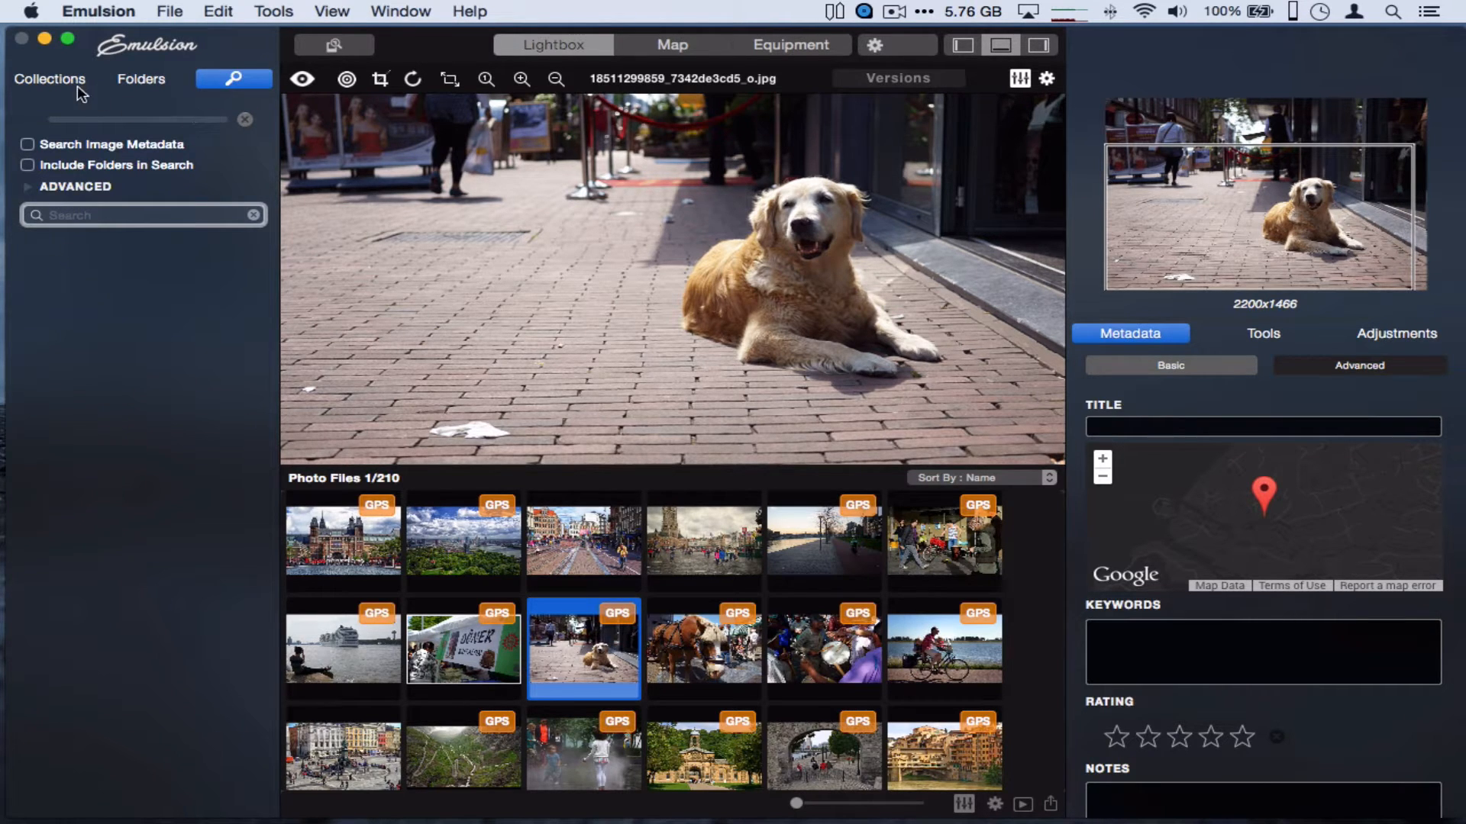
pyautogui.click(50, 79)
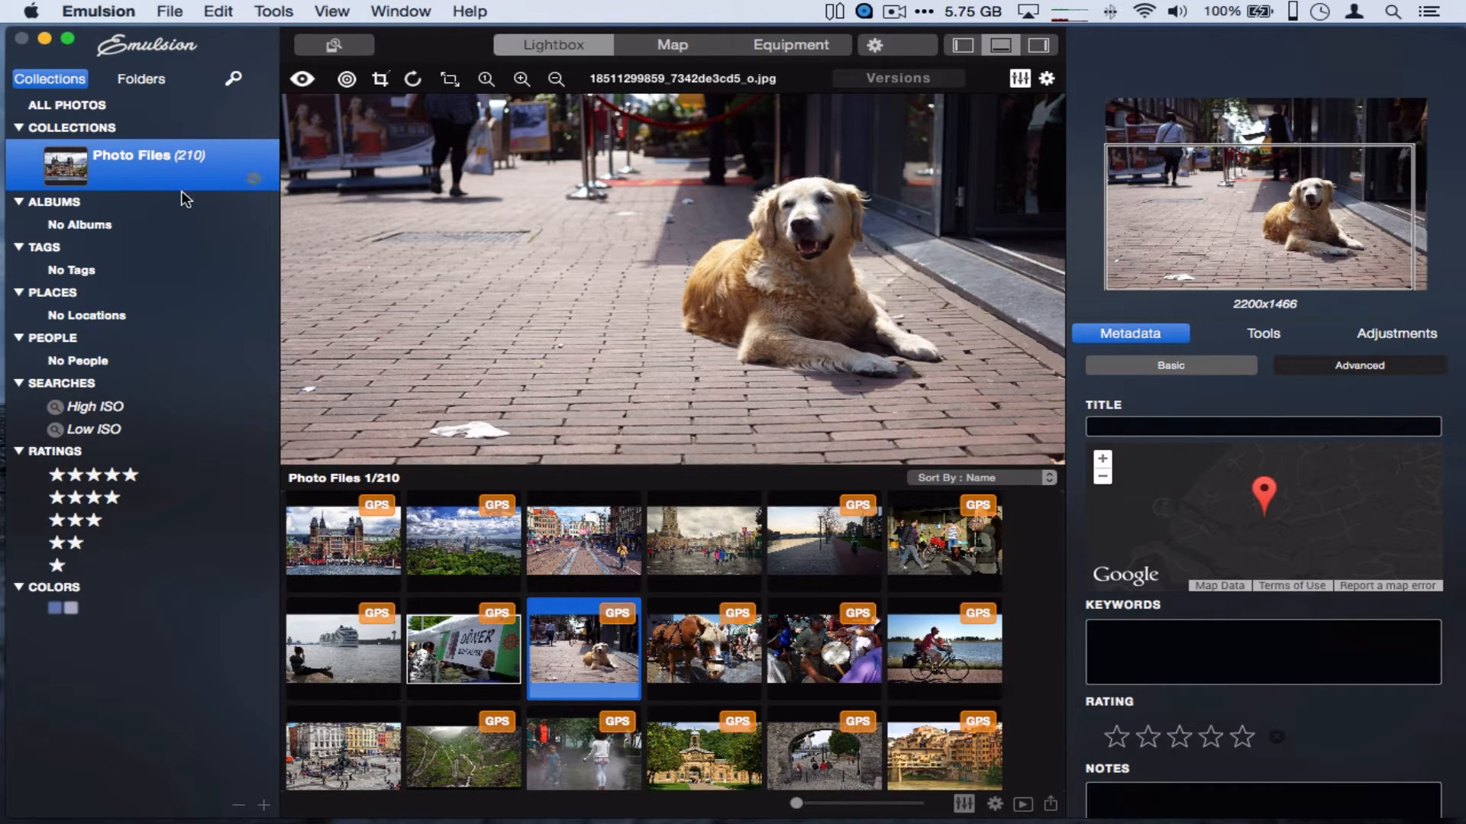
# Filter the photos by the two listed colors, preview the blonde portrait and the red tent photo, and show all photos again
pyautogui.click(50, 607)
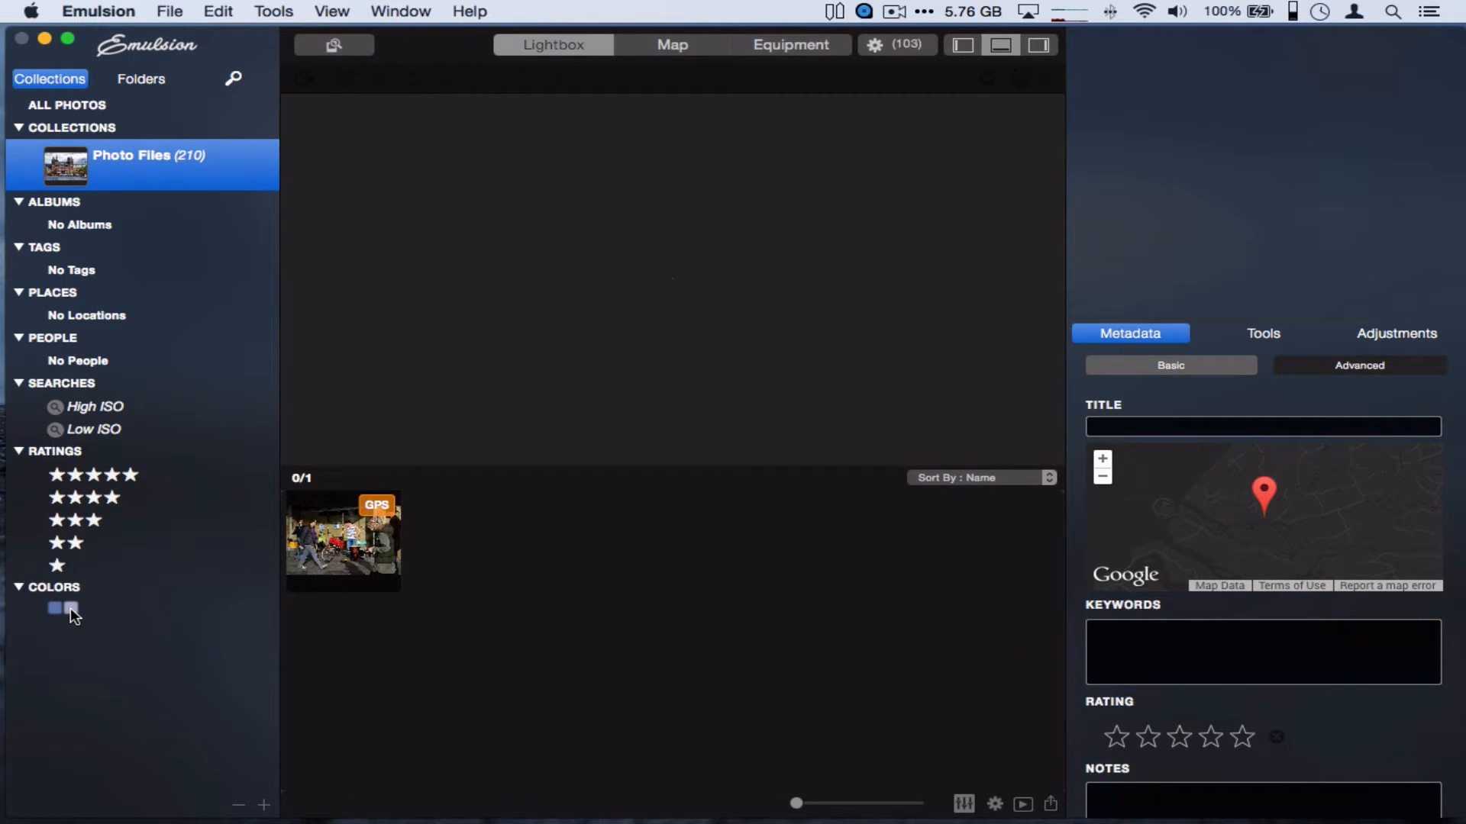
pyautogui.click(70, 608)
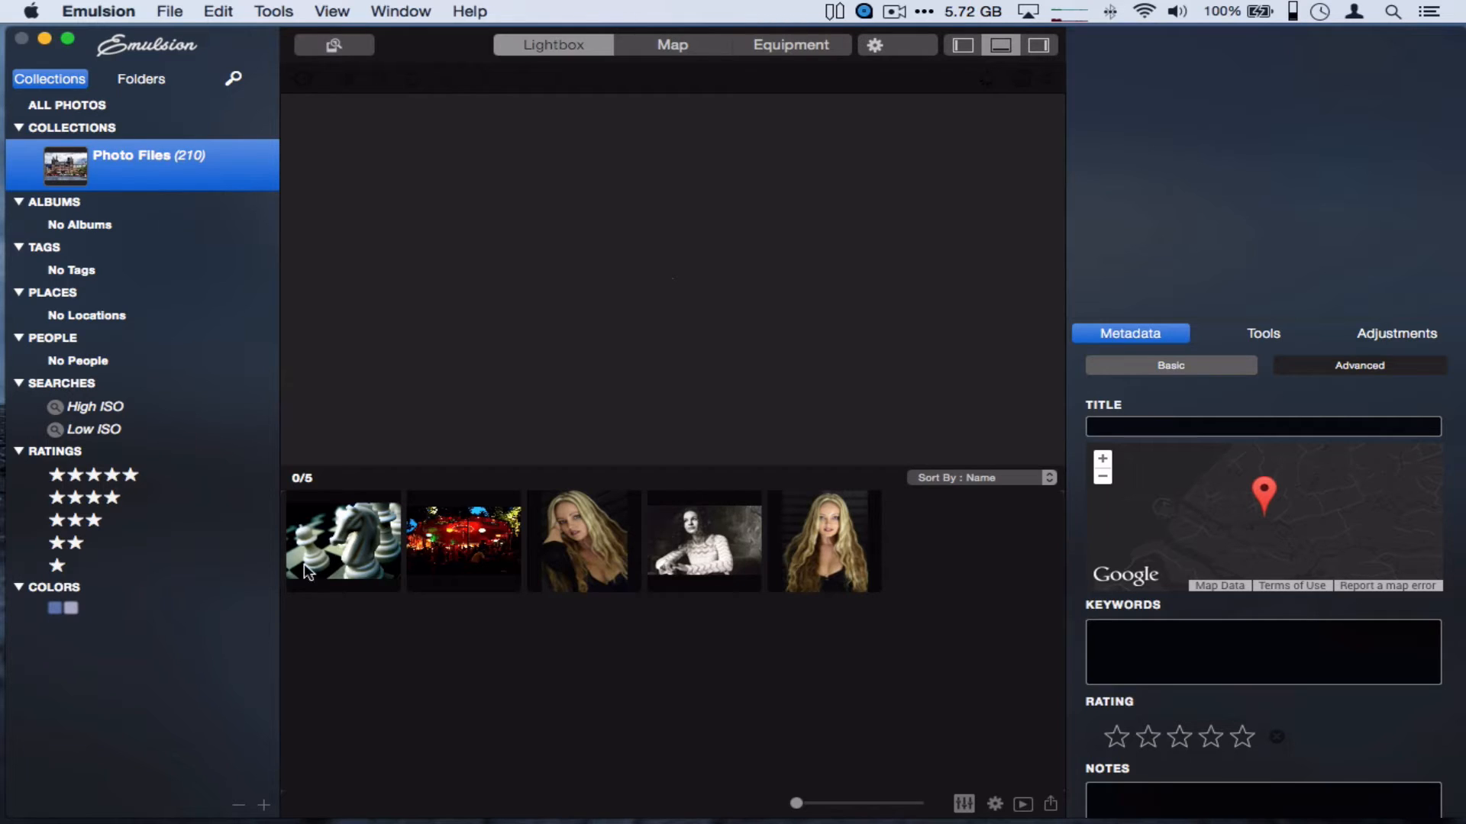
pyautogui.click(597, 538)
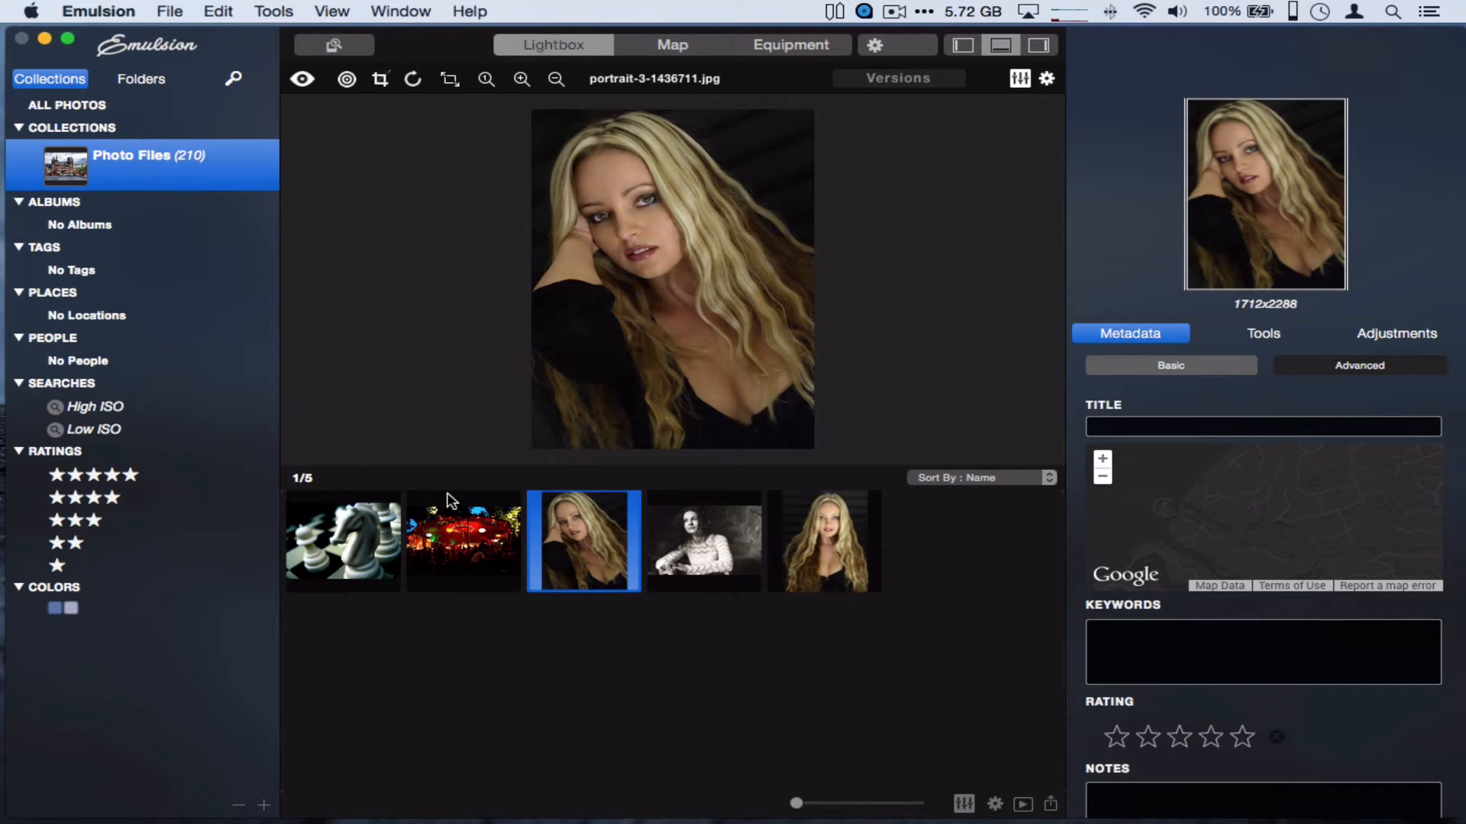
pyautogui.click(485, 564)
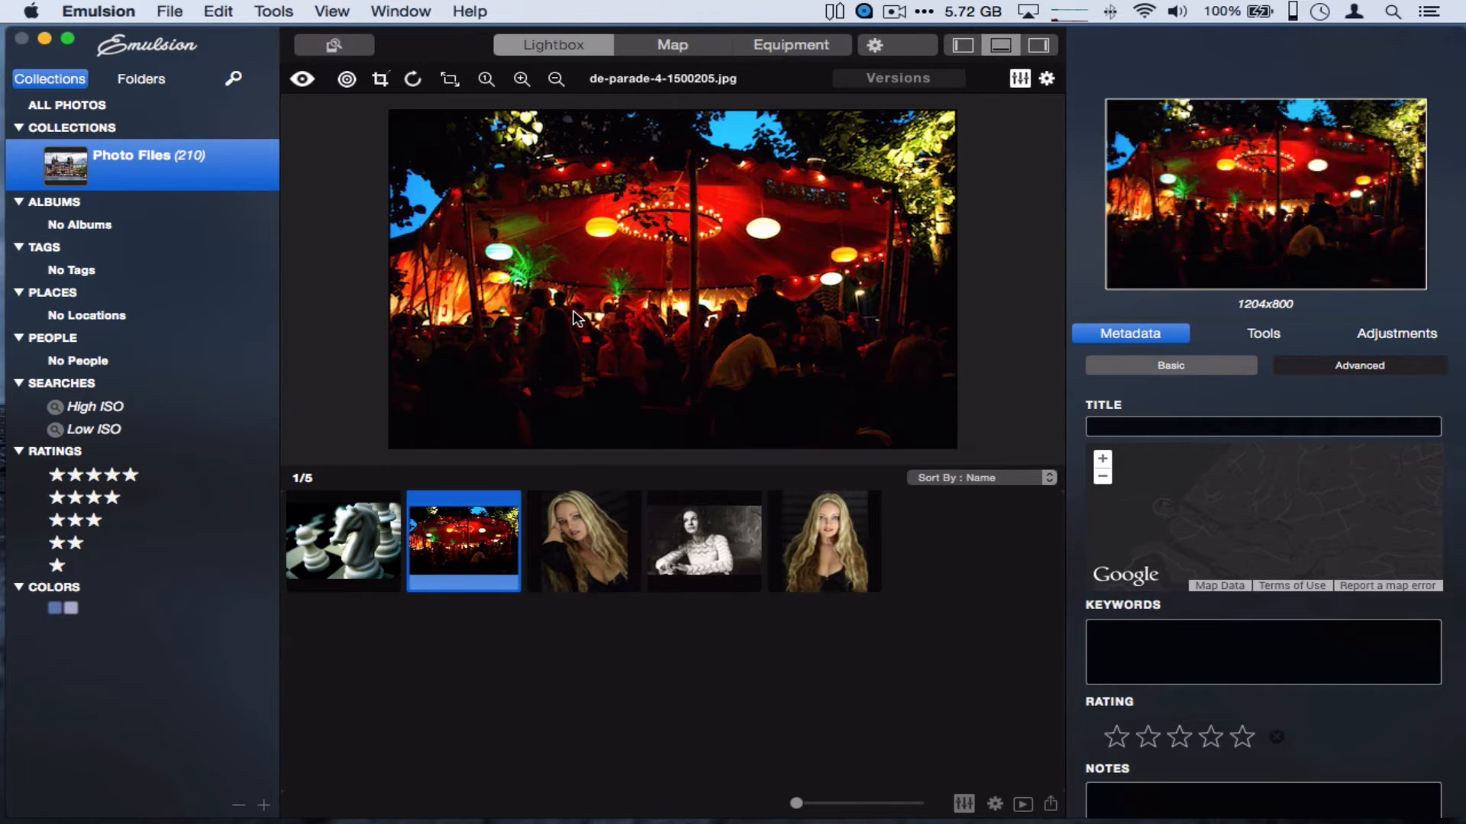
pyautogui.moveTo(120, 176)
pyautogui.click(567, 559)
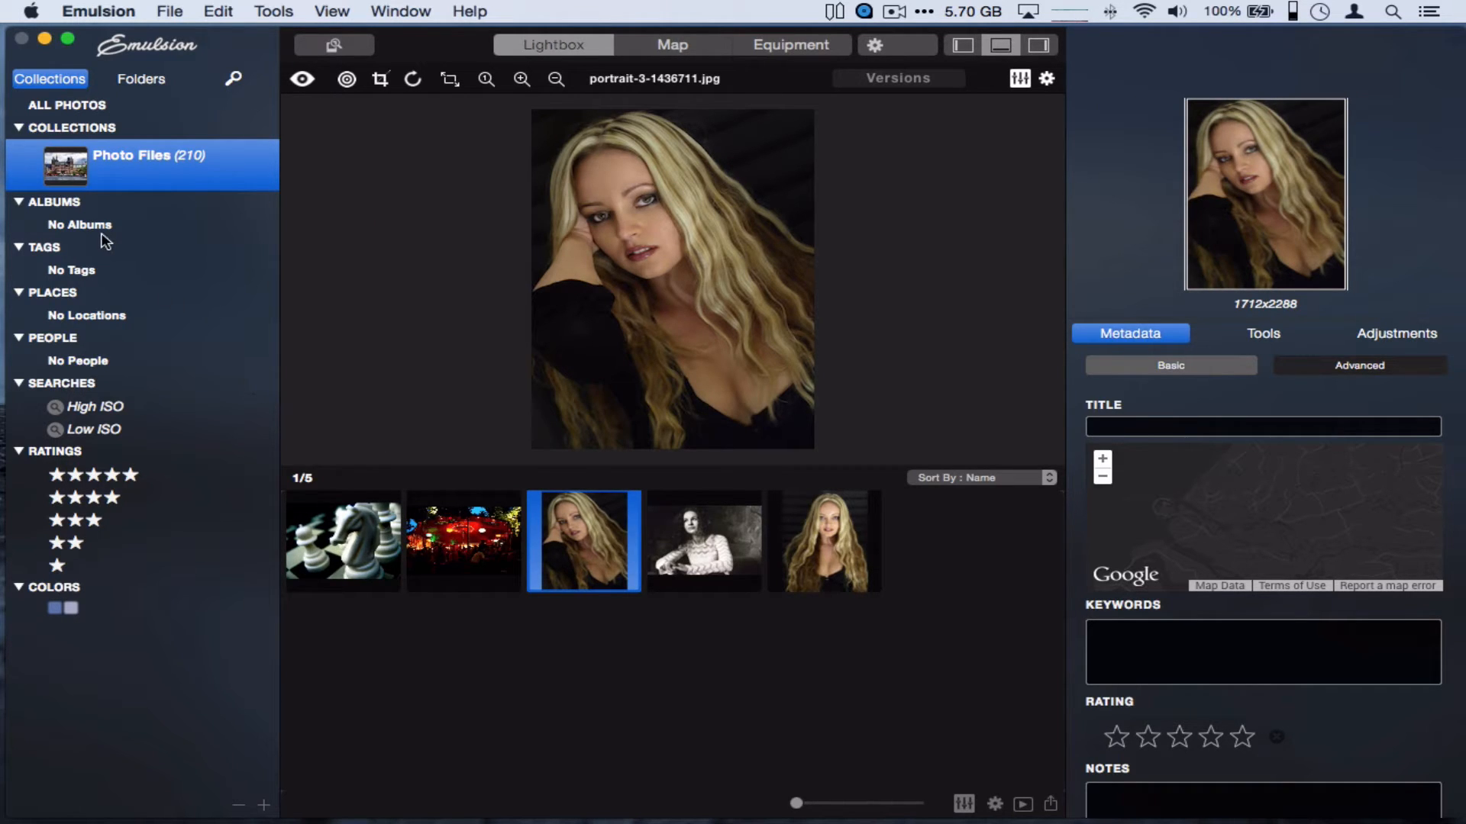
pyautogui.click(70, 106)
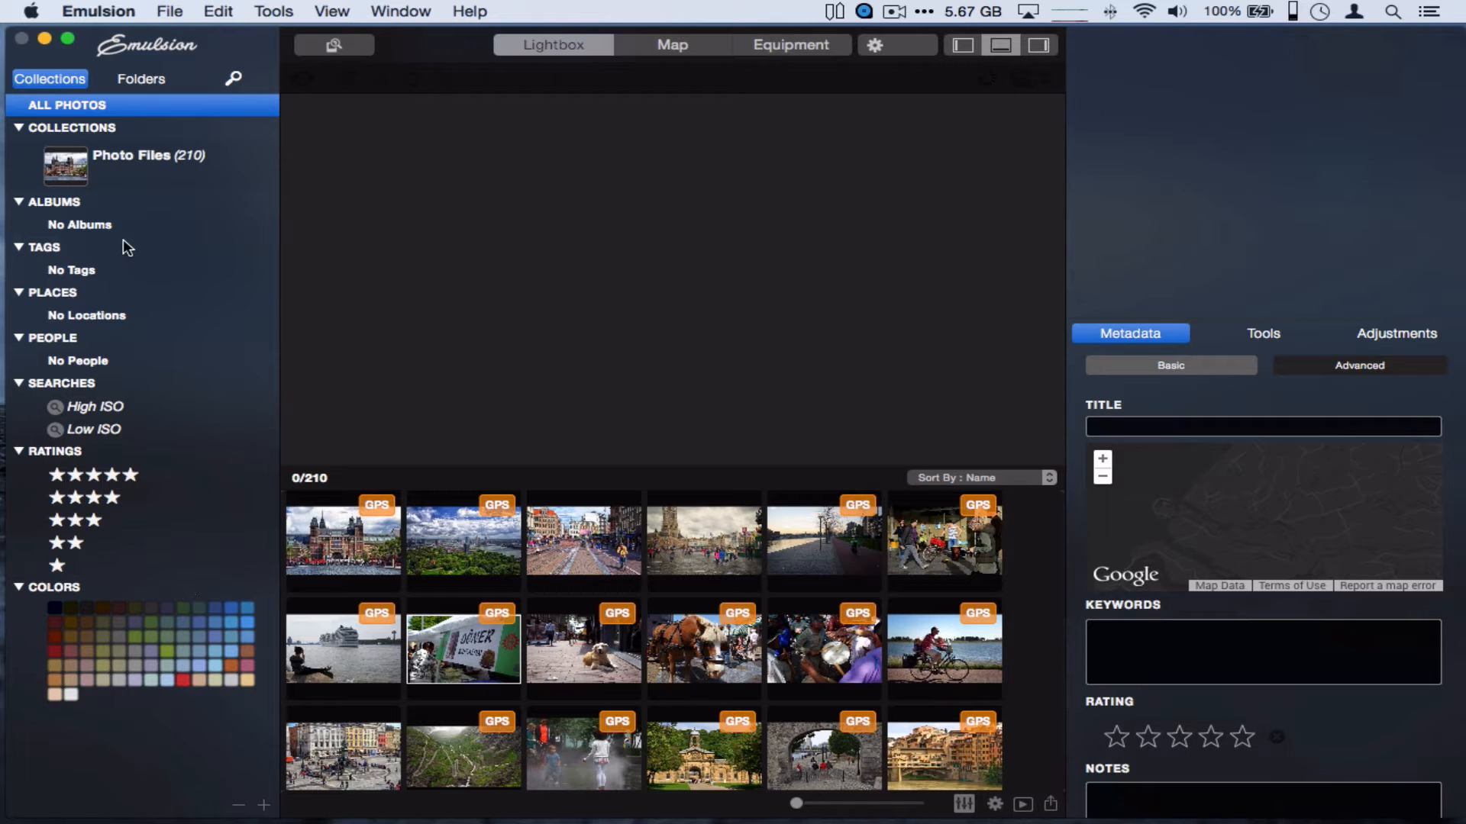
# In the Photo Files collection, title the museum photo "Rijksmuseum in Amsterdam" and enter the keywords "amsterdam museum"
pyautogui.click(126, 166)
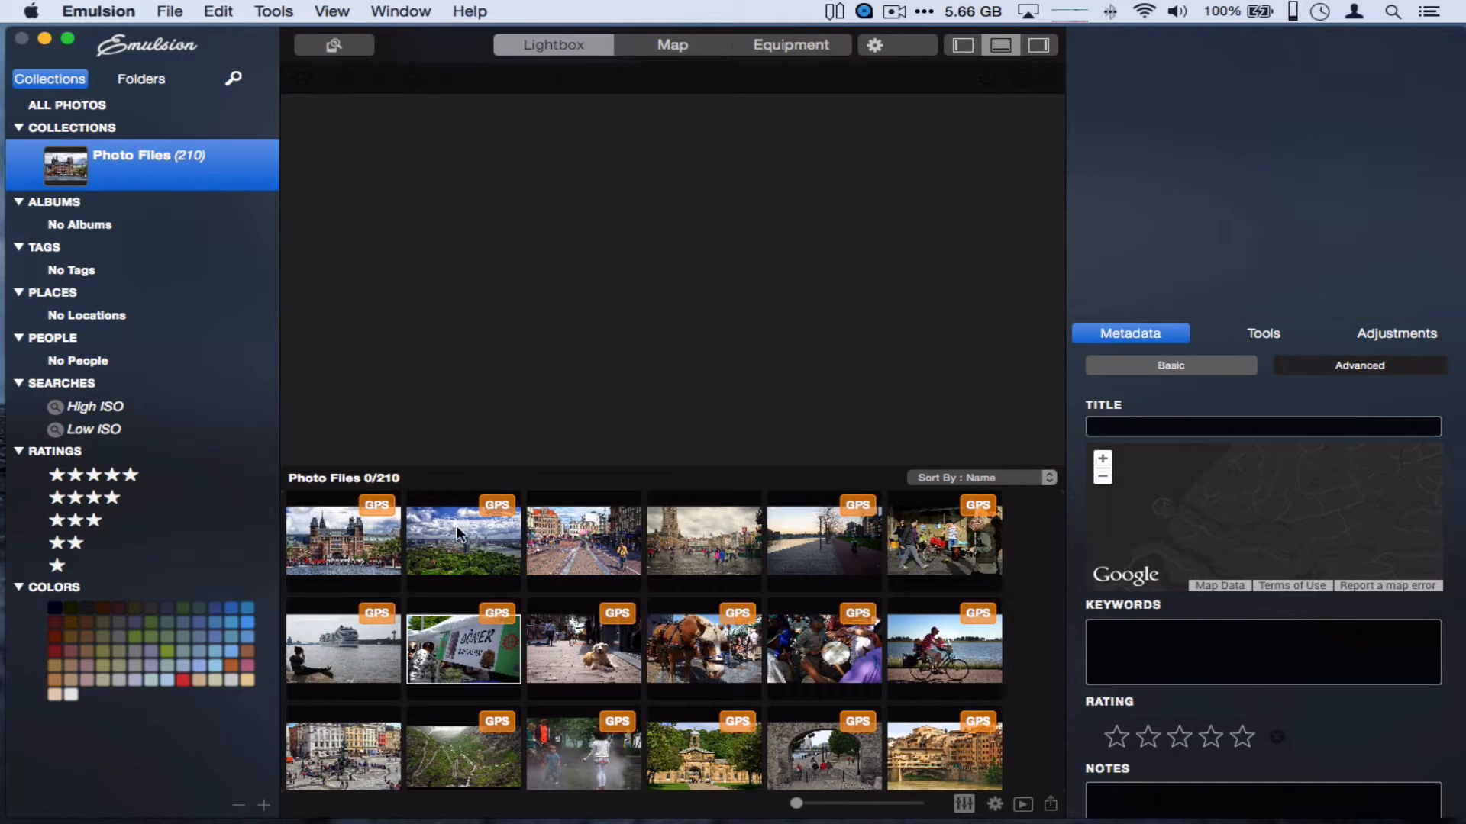
pyautogui.click(362, 527)
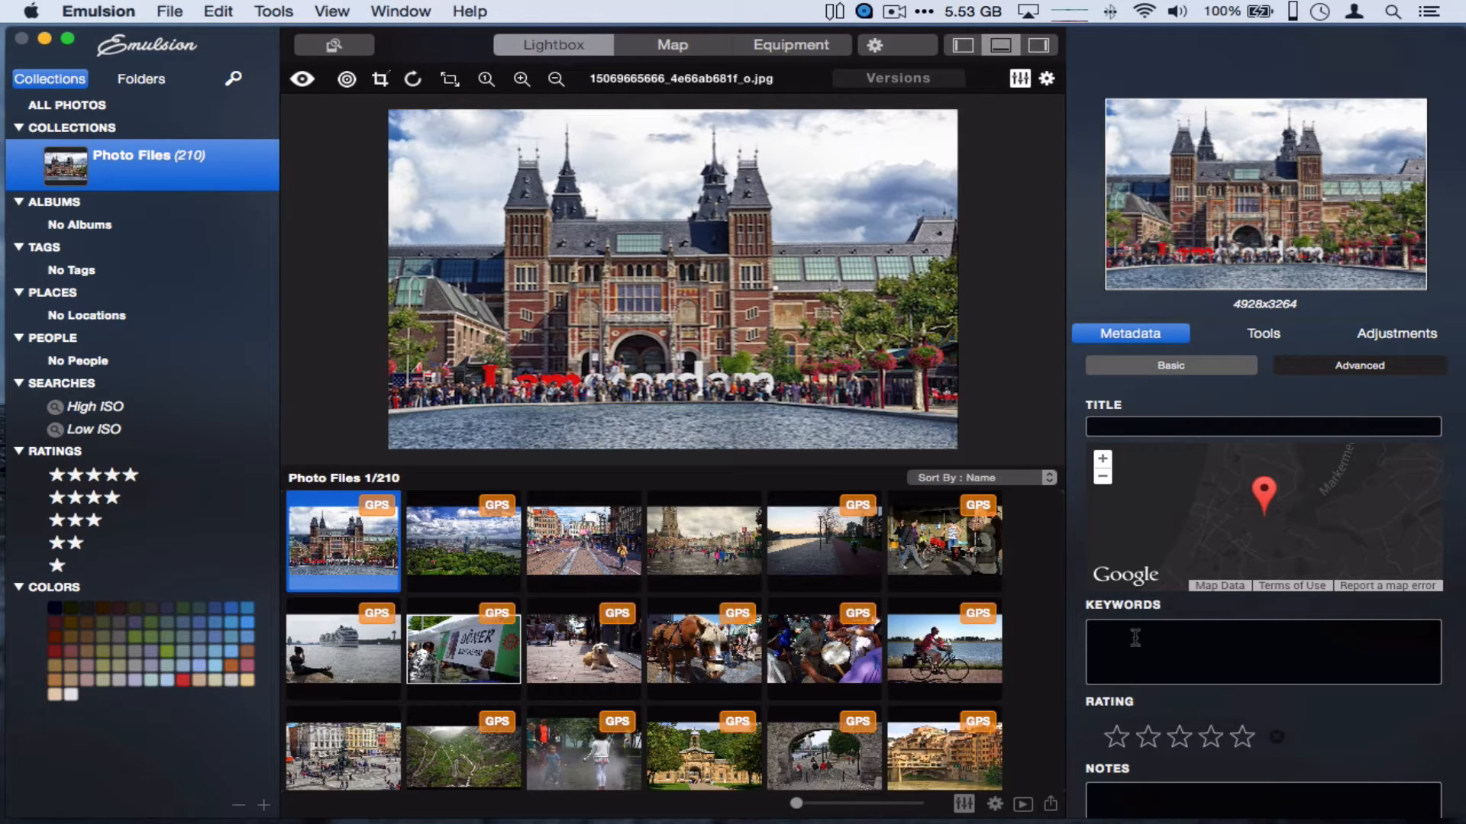
pyautogui.click(1135, 427)
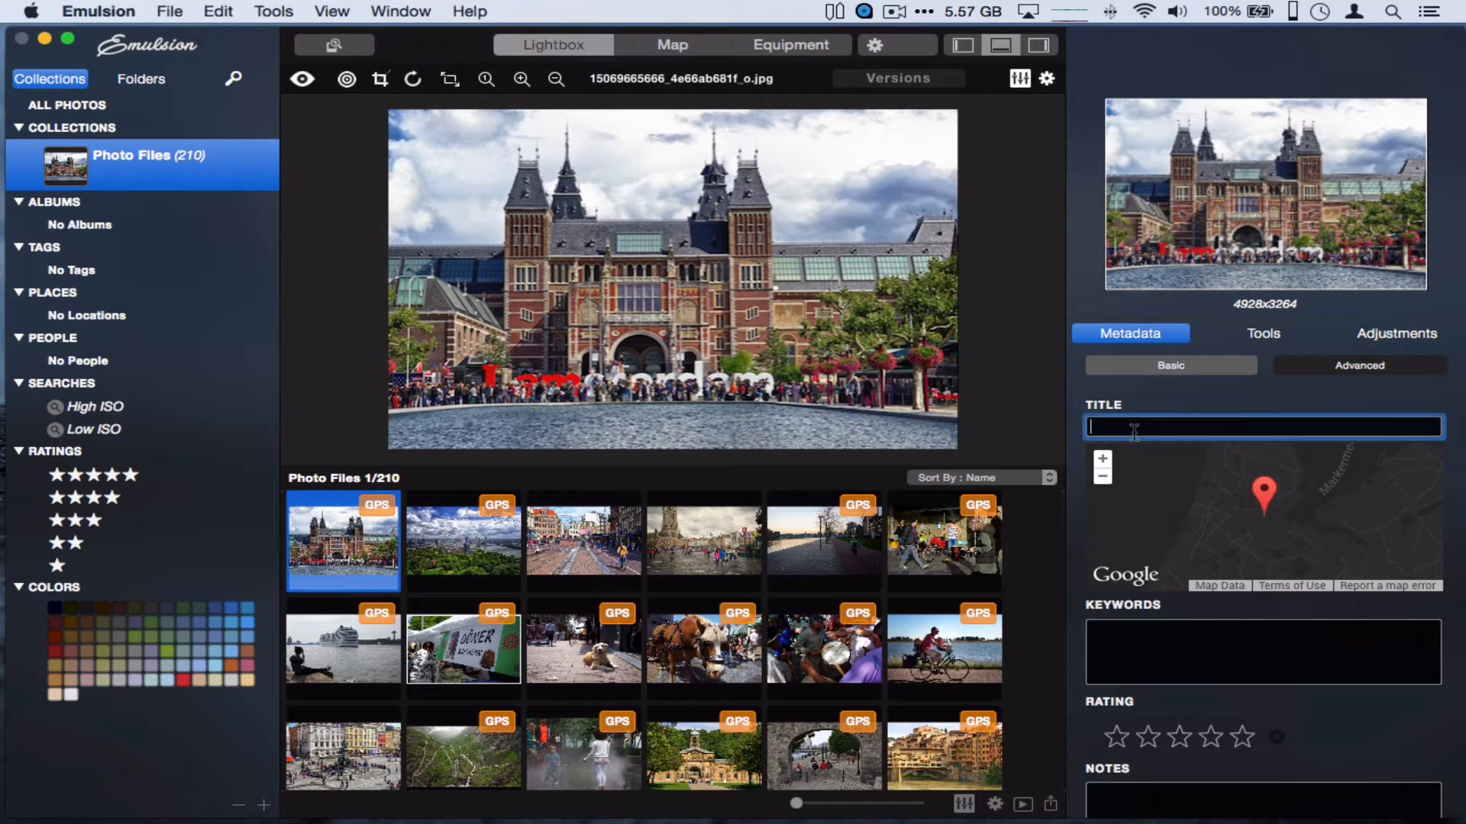
pyautogui.write('Rijksmuseum in Amsterdam')
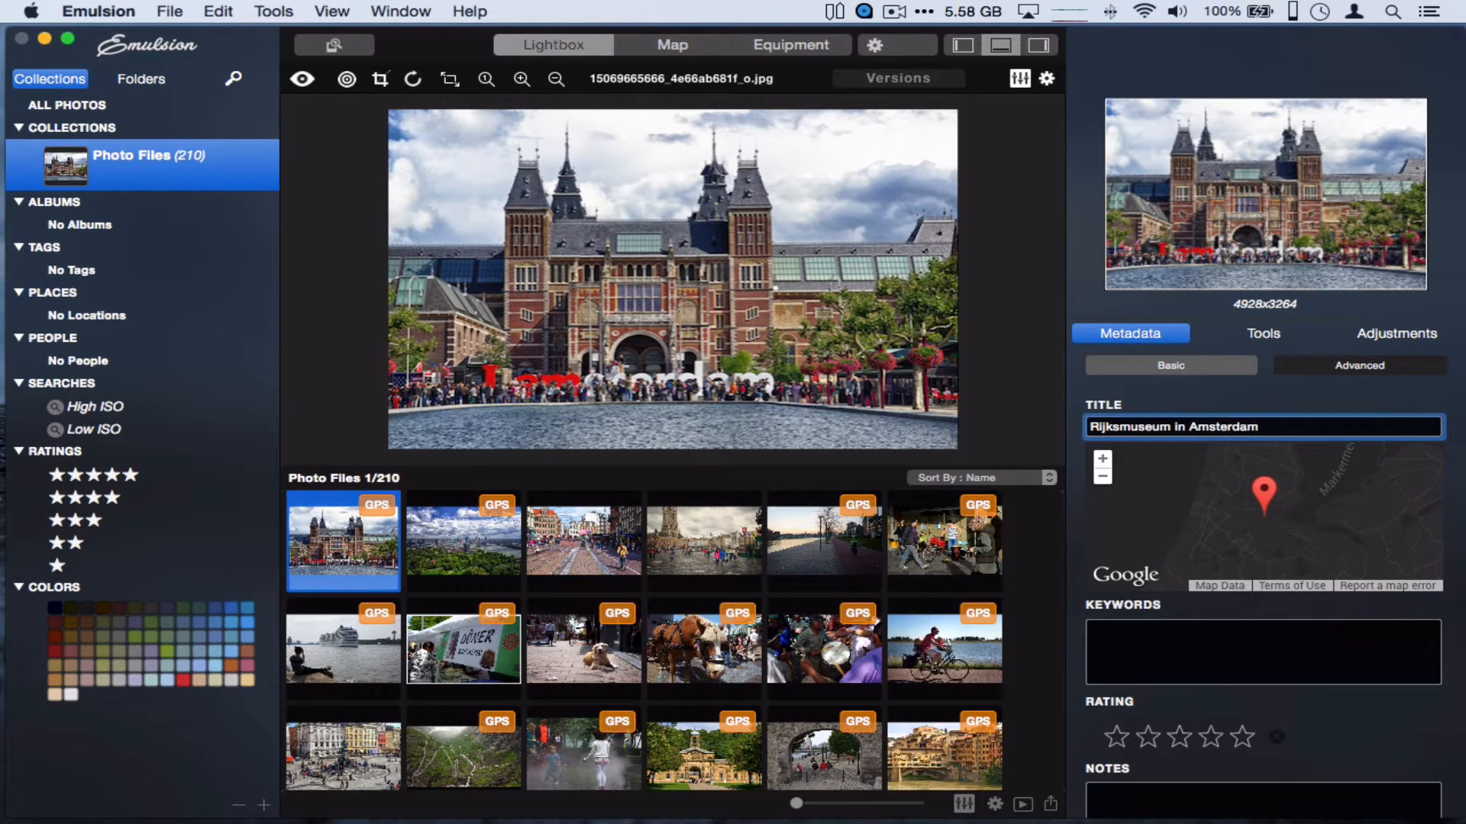
pyautogui.click(1114, 652)
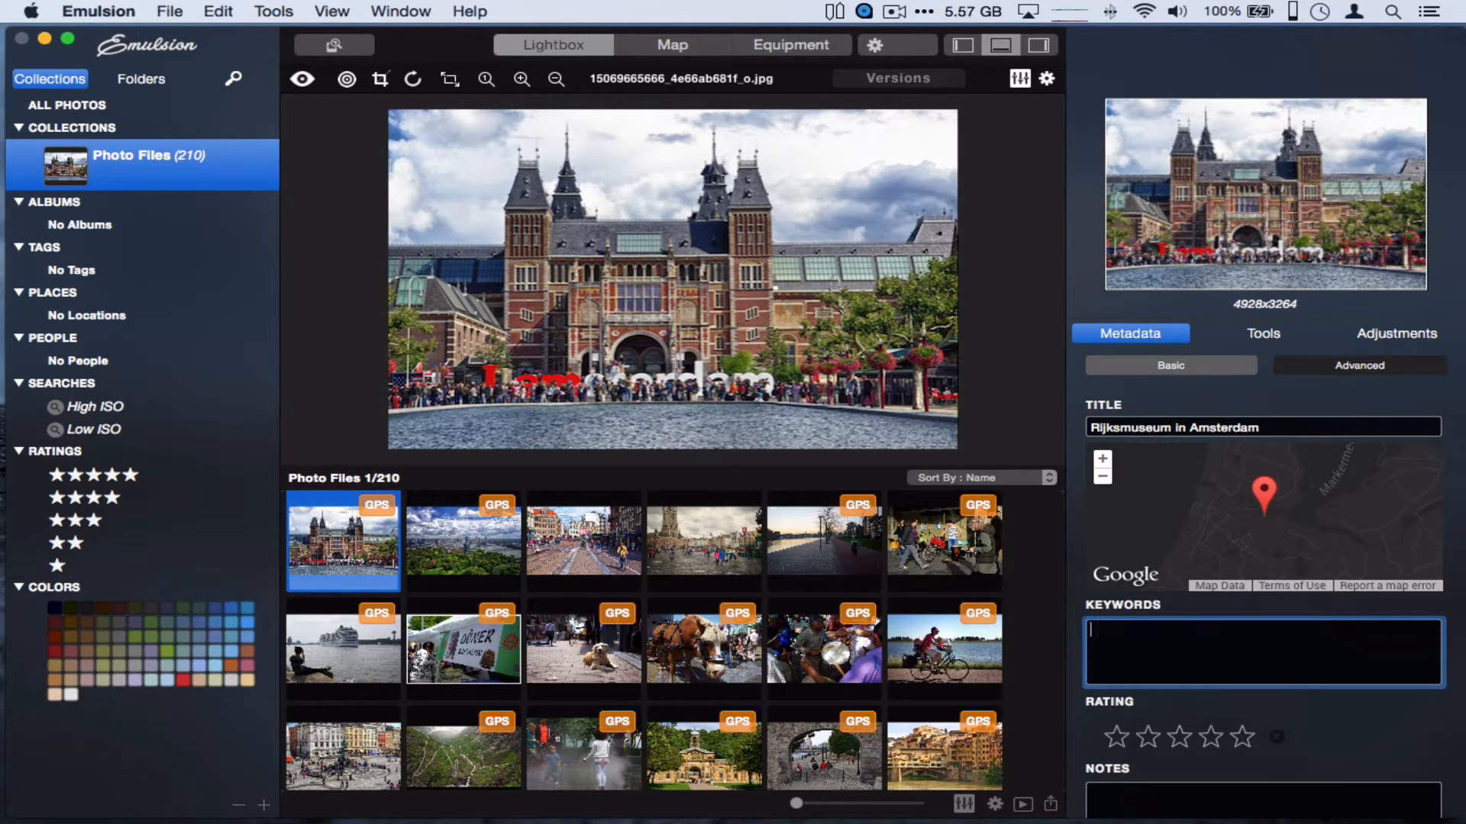
pyautogui.write('amsterdam museum')
pyautogui.press('Right')
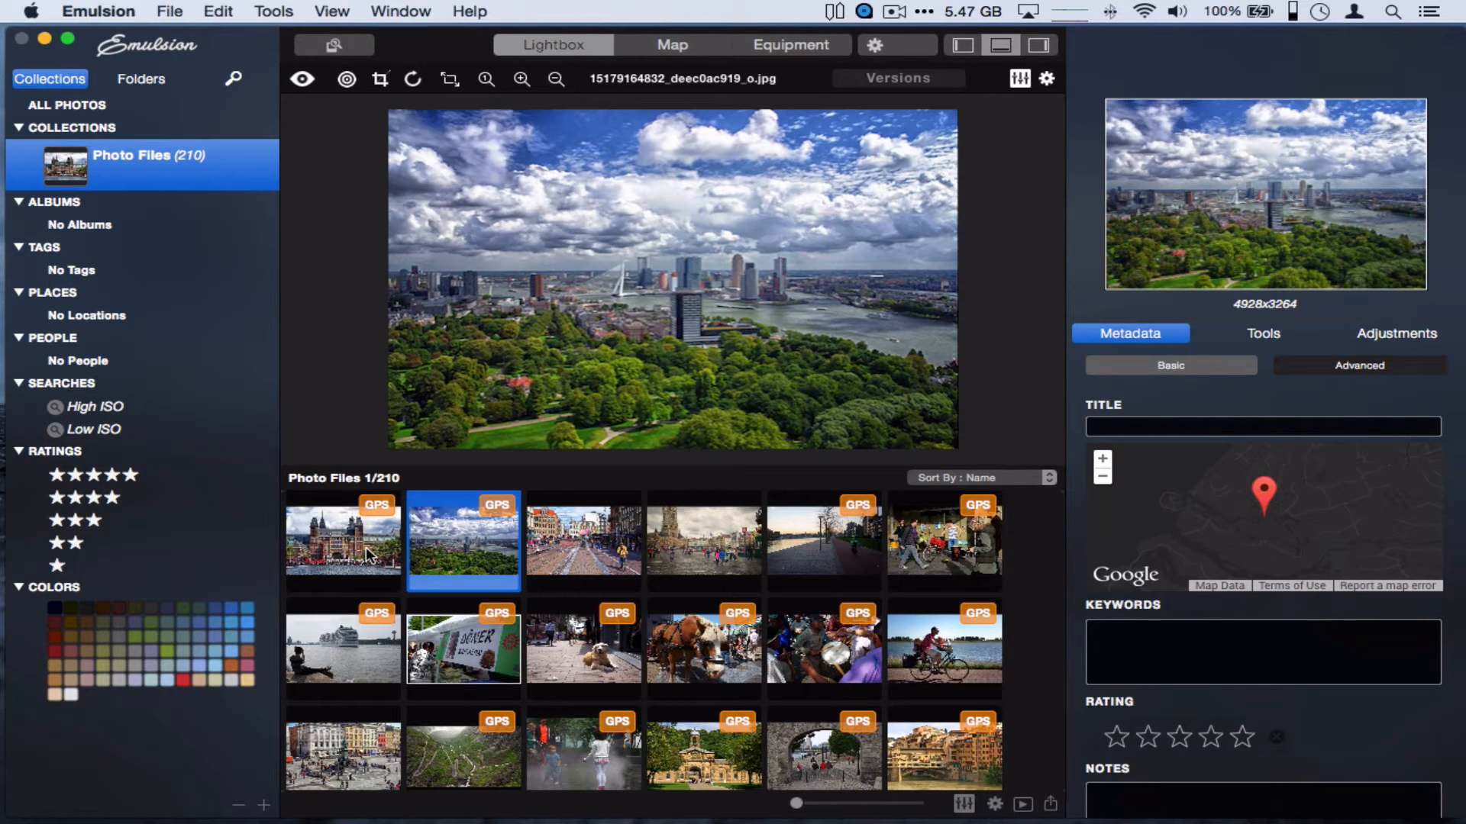
# Reopen the museum photo to check its title and keywords, and view the neighbouring skyline photo
pyautogui.click(365, 546)
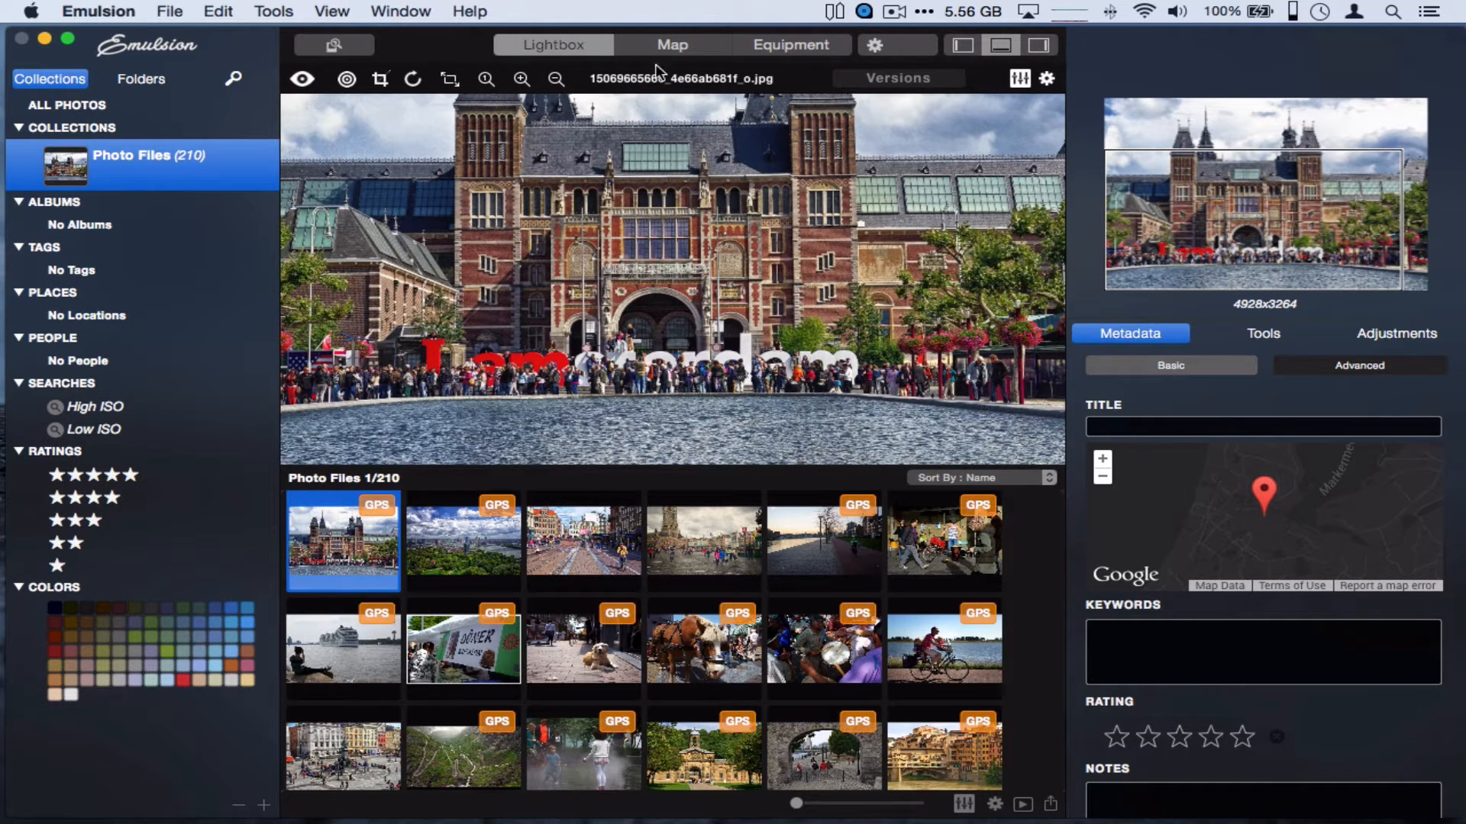
pyautogui.click(556, 79)
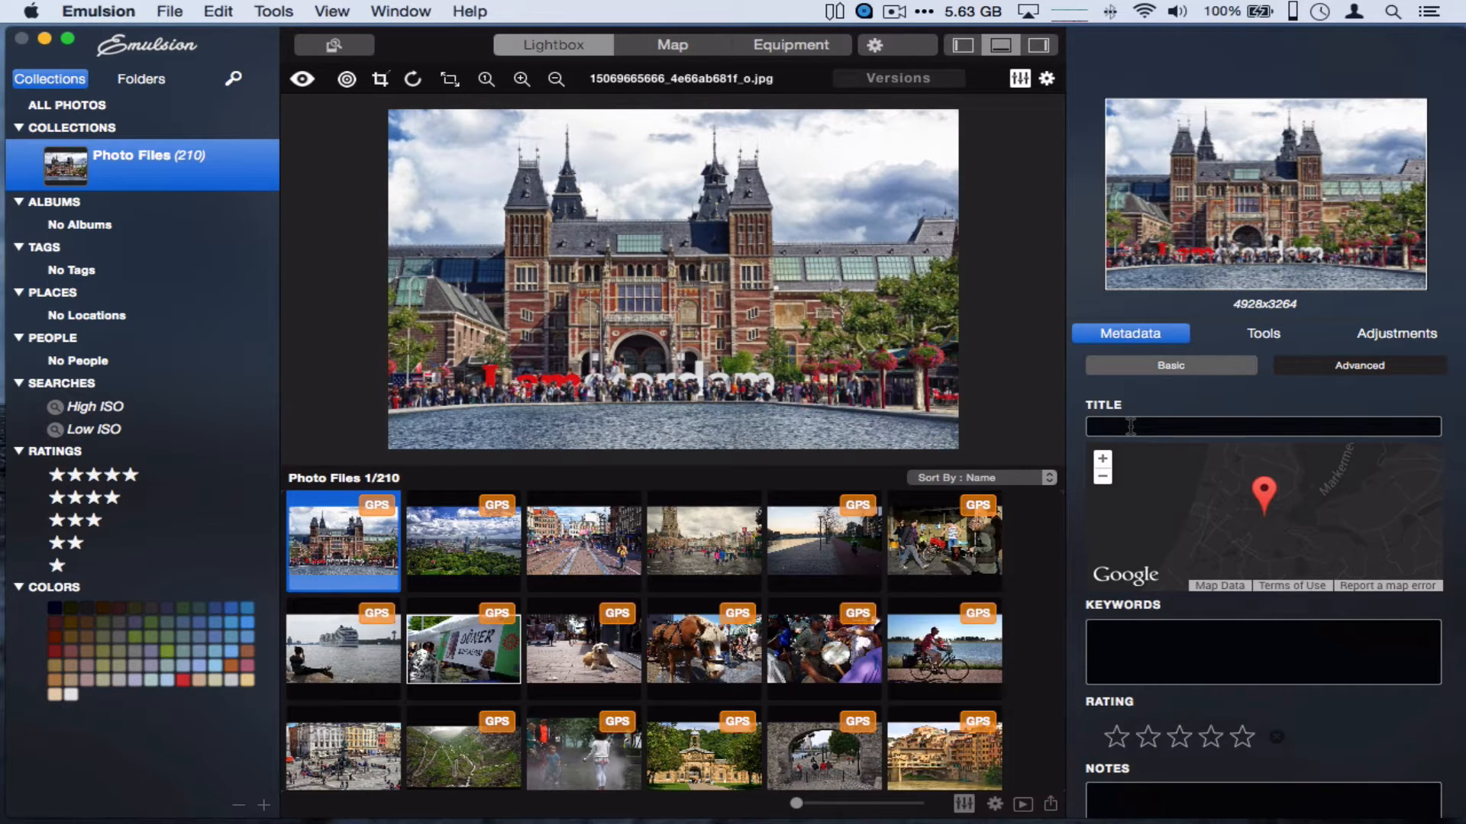
pyautogui.click(463, 532)
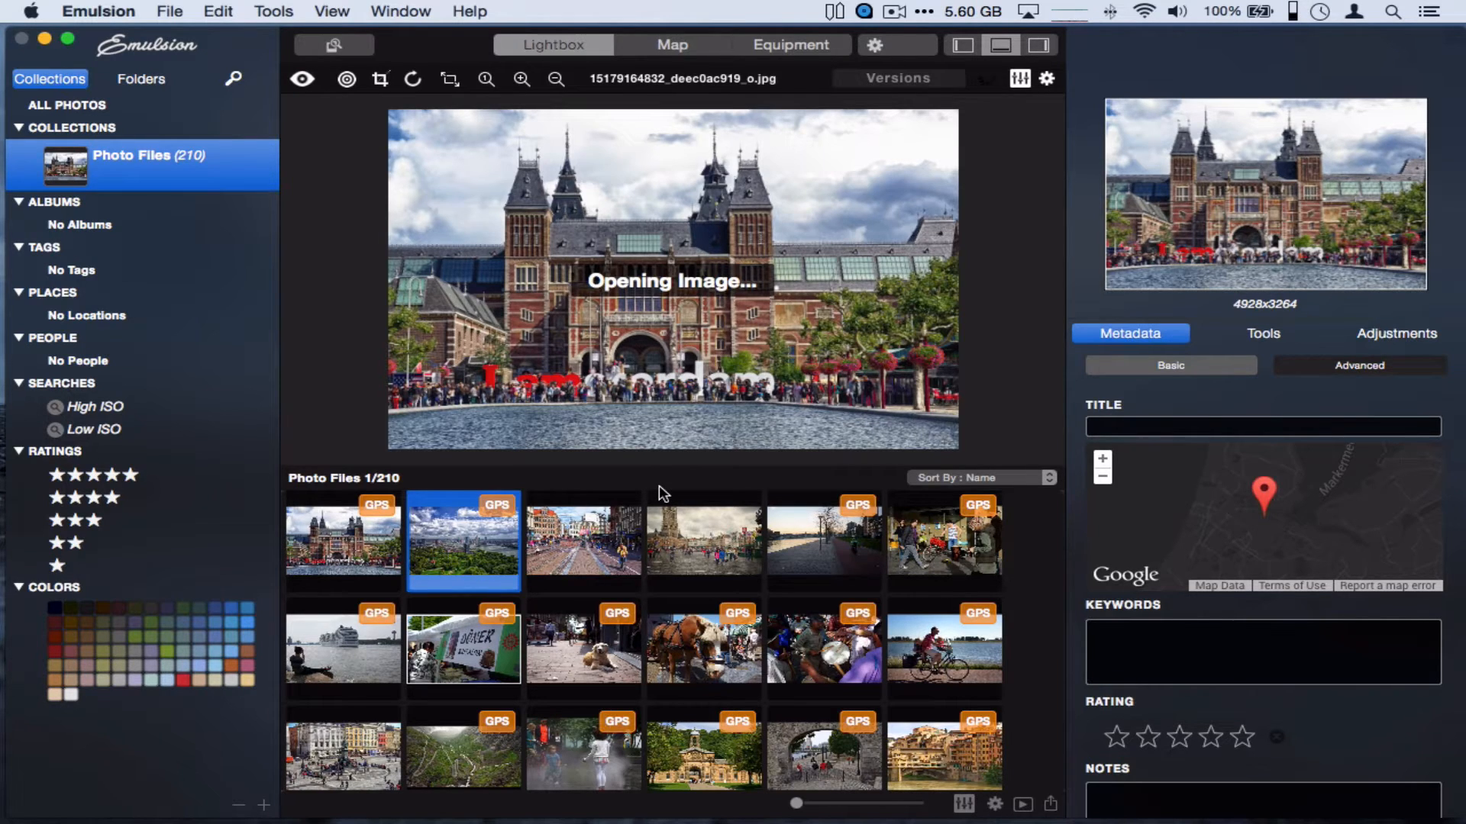
# Apply a new tag named "amsterdam" to the museum photo
pyautogui.click(365, 544)
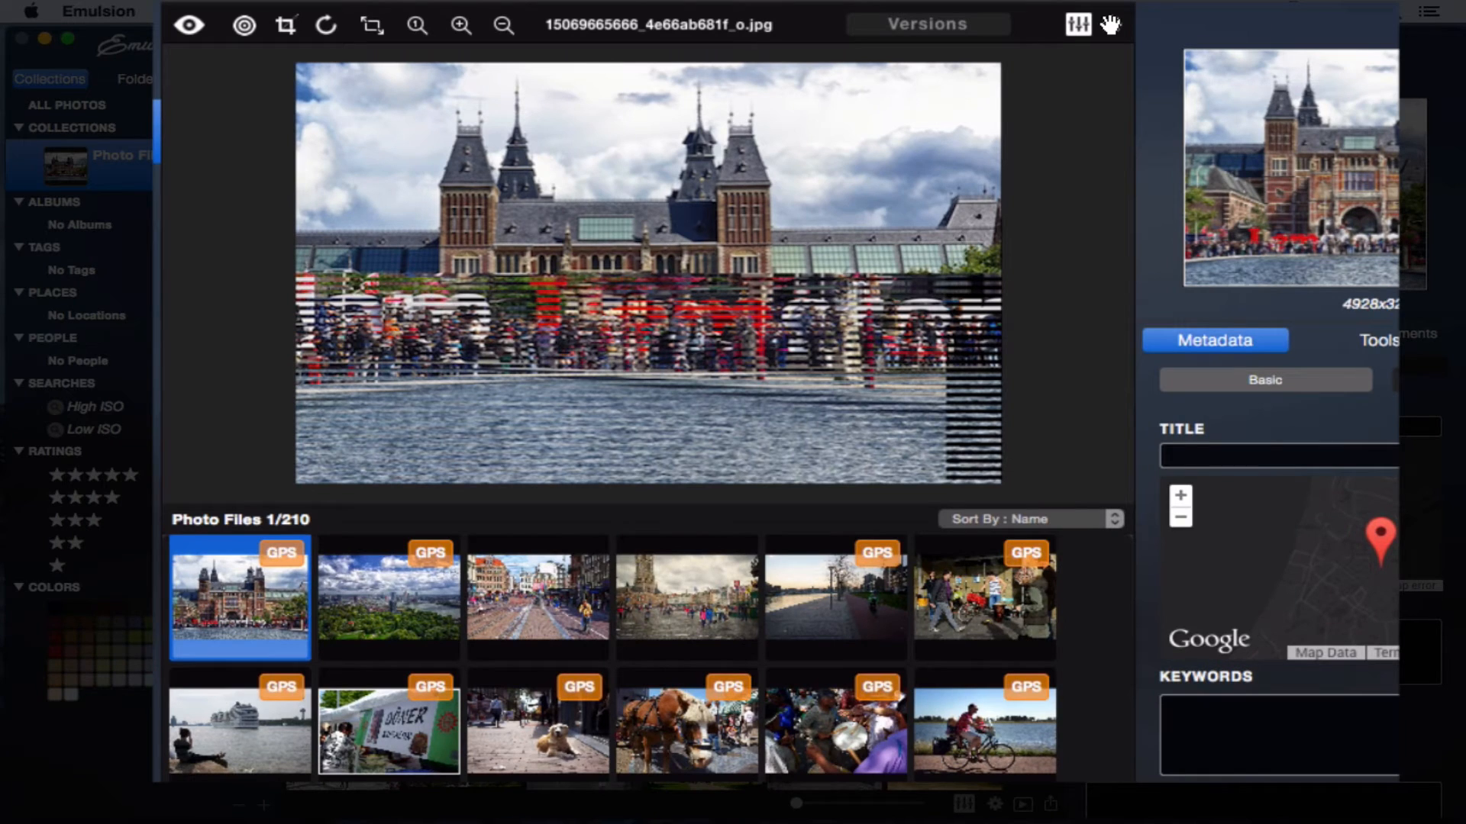
pyautogui.click(1109, 25)
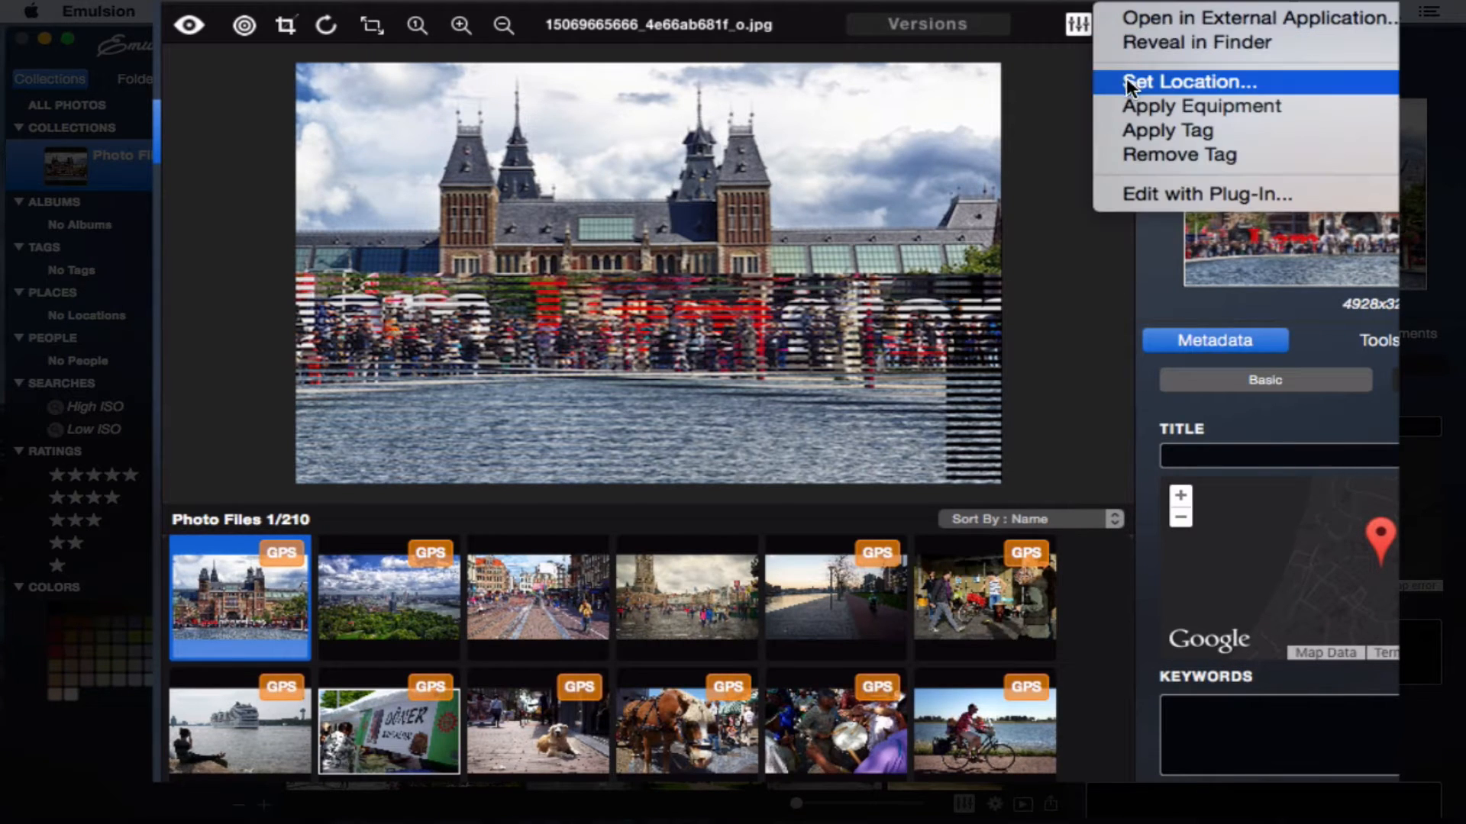
pyautogui.moveTo(1129, 129)
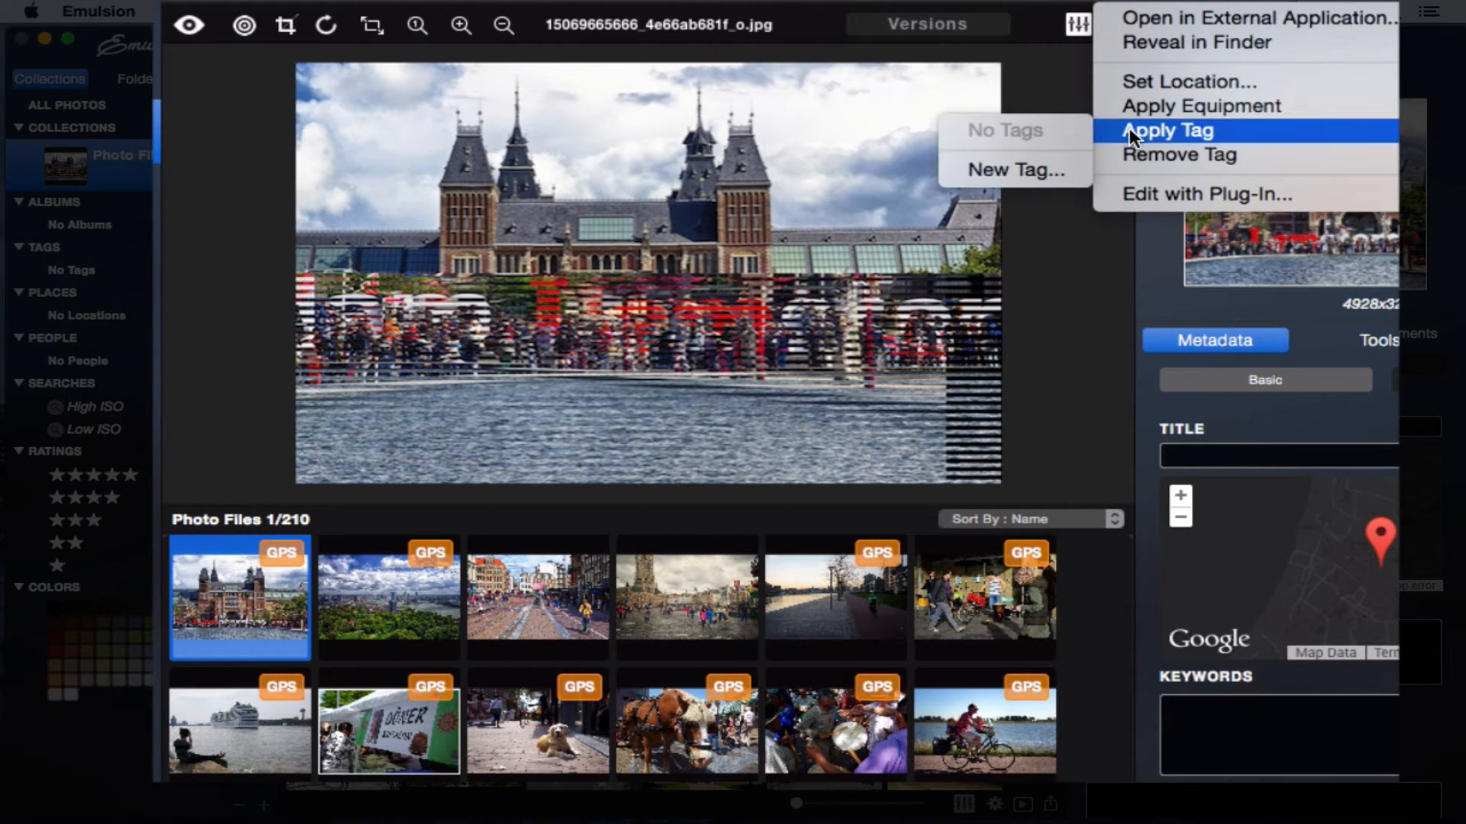
pyautogui.click(1041, 168)
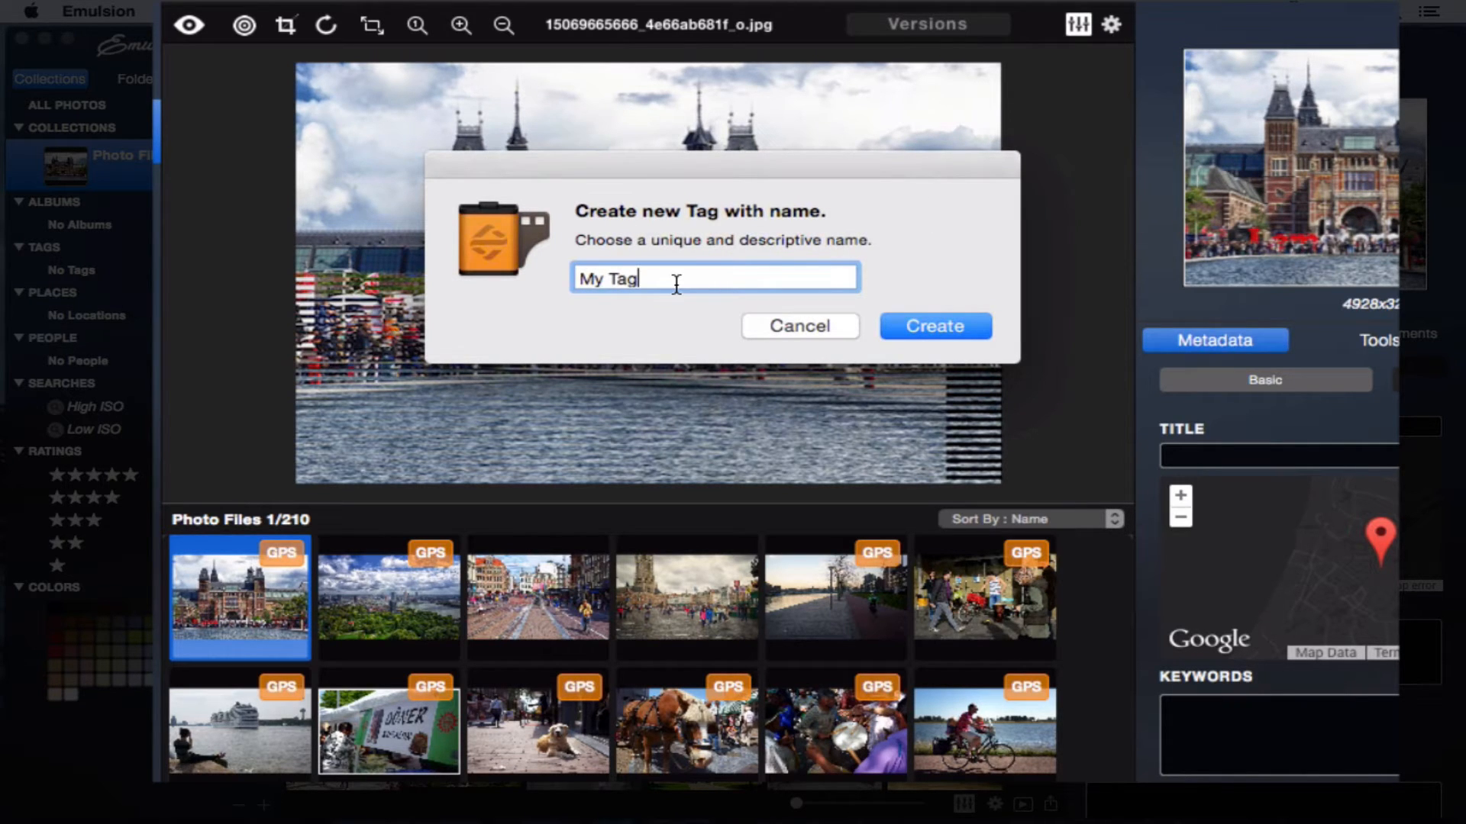
pyautogui.press('super+a')
pyautogui.write('amsterdam')
pyautogui.click(933, 326)
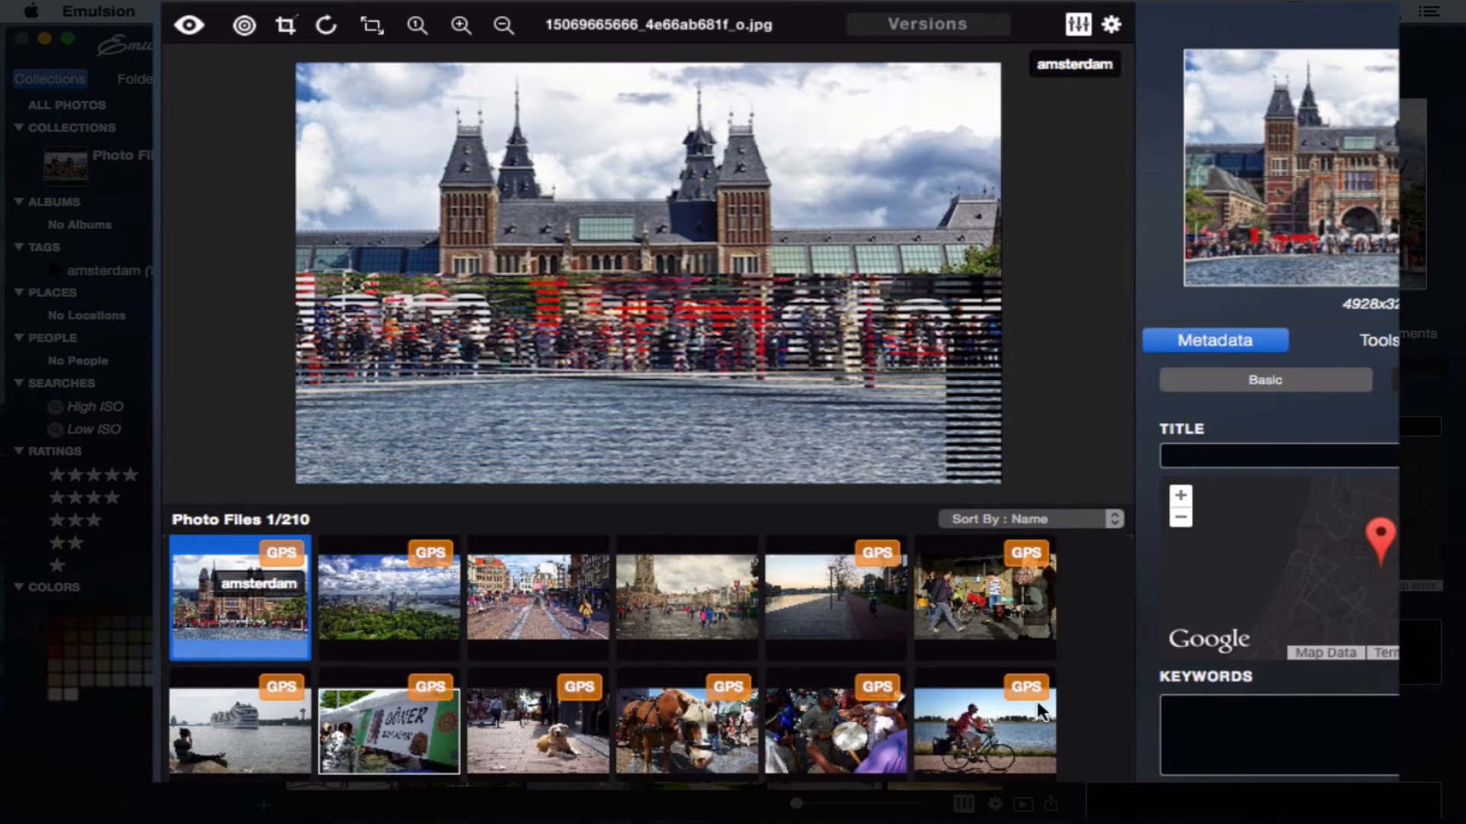
# Create a second tag named "building" and apply it to the museum photo
pyautogui.click(1110, 25)
pyautogui.moveTo(1124, 131)
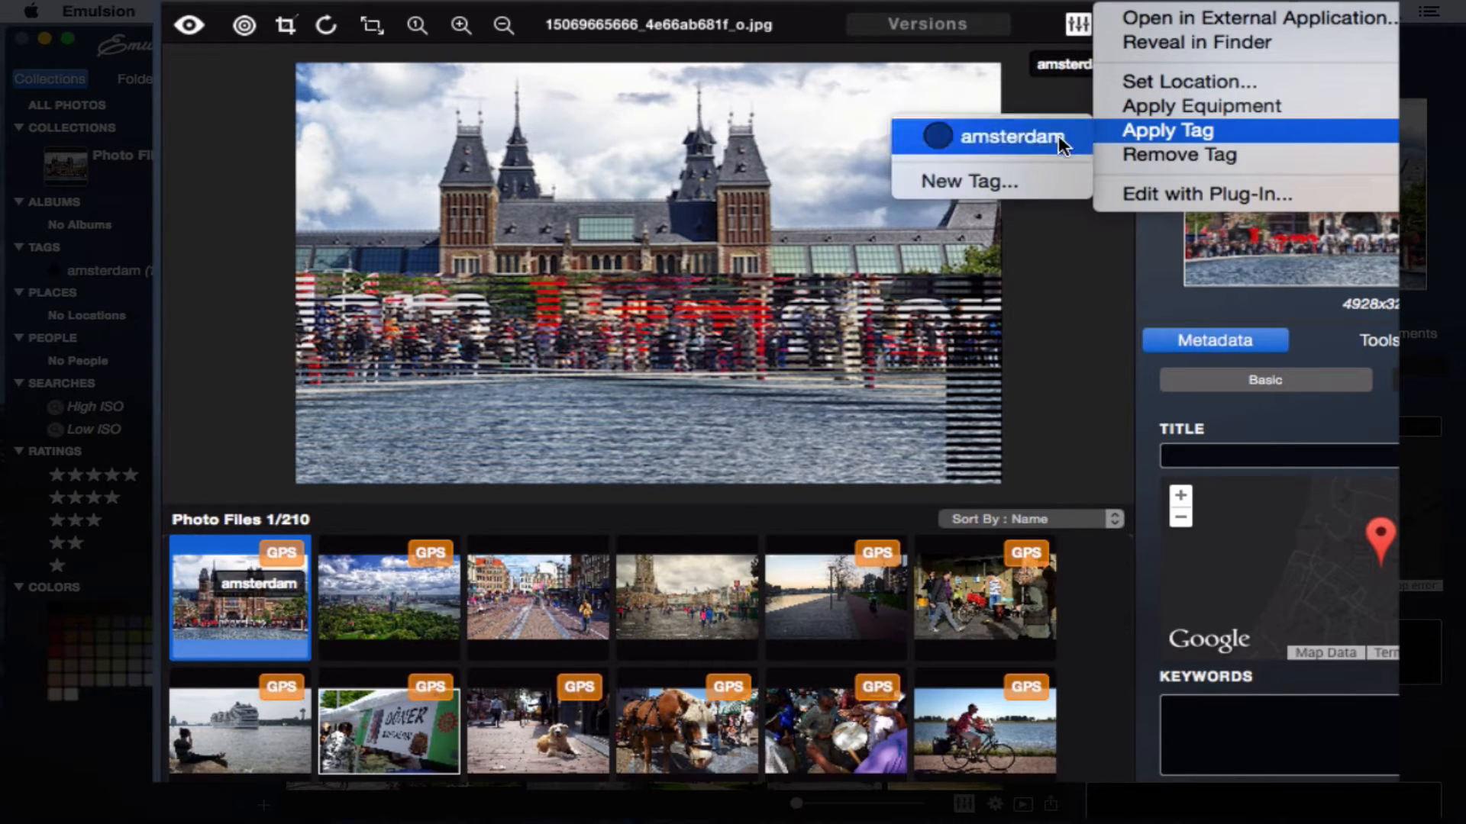
pyautogui.click(1021, 192)
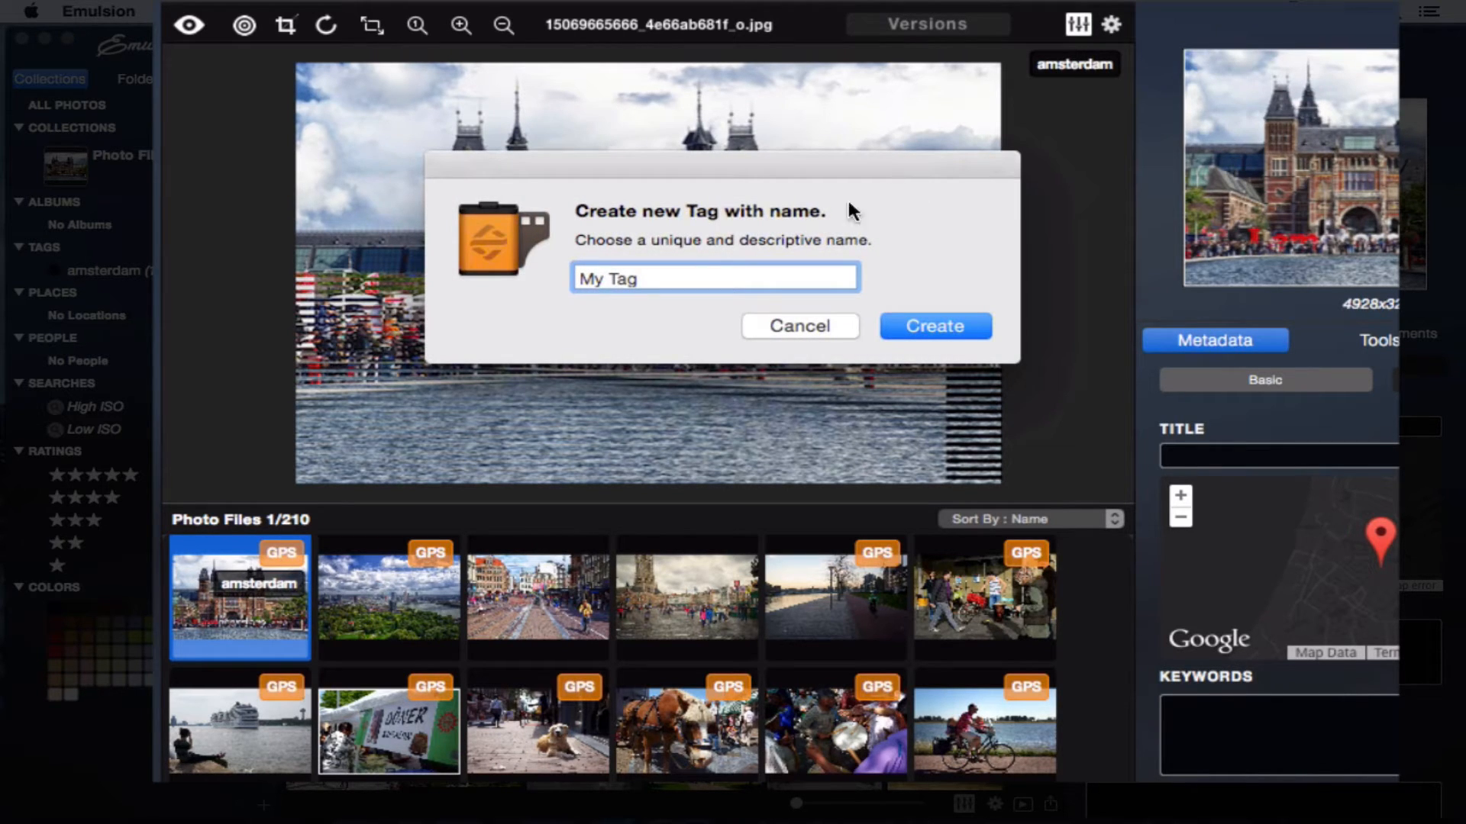
pyautogui.press('BackSpace')
pyautogui.press('BackSpace')
pyautogui.press('BackSpace')
pyautogui.press('BackSpace')
pyautogui.press('BackSpace')
pyautogui.press('BackSpace')
pyautogui.write('building')
pyautogui.click(920, 329)
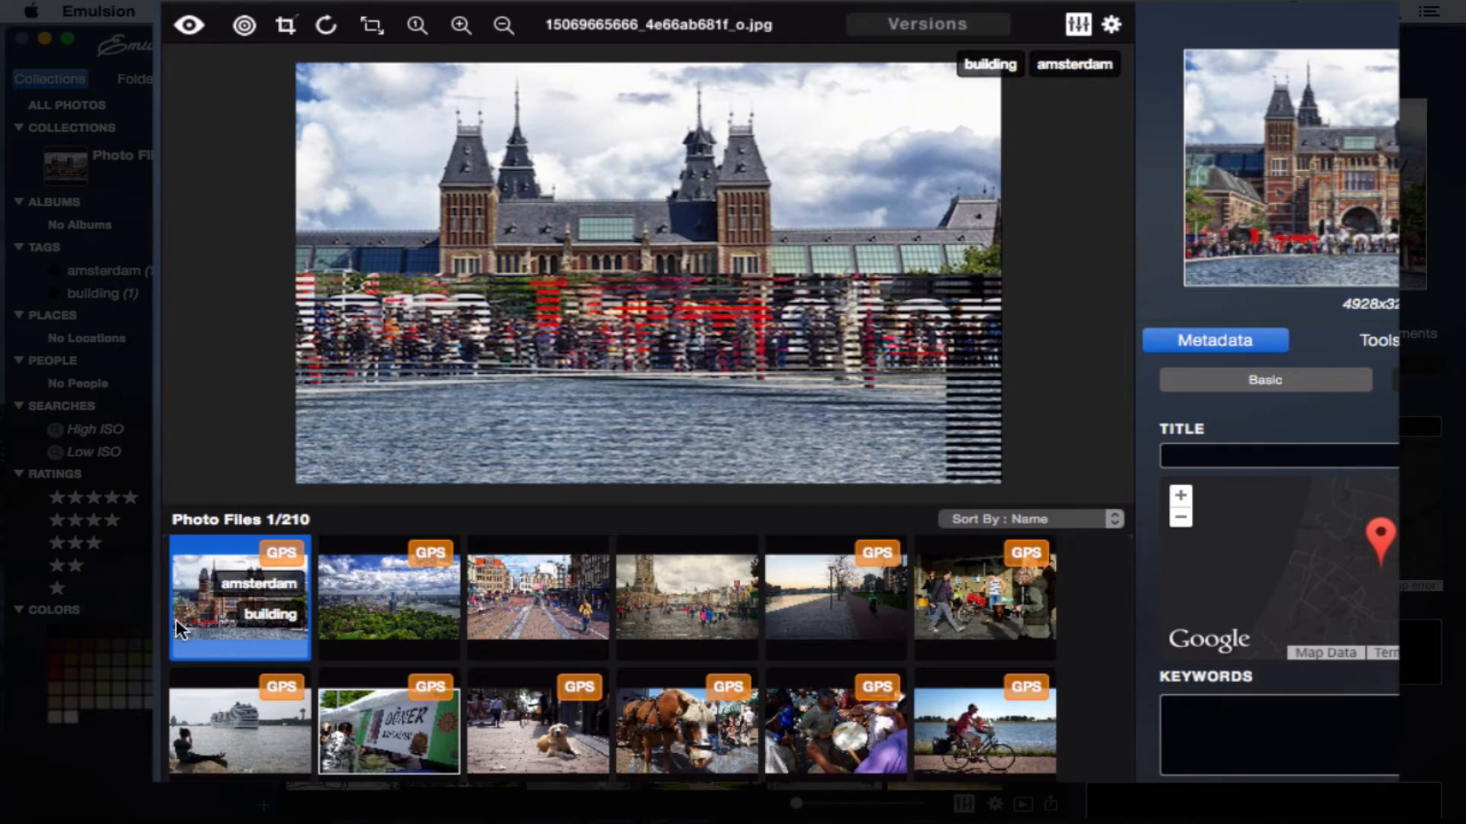
# Apply the existing "amsterdam" tag to the city street photo with the cyclist
pyautogui.click(423, 597)
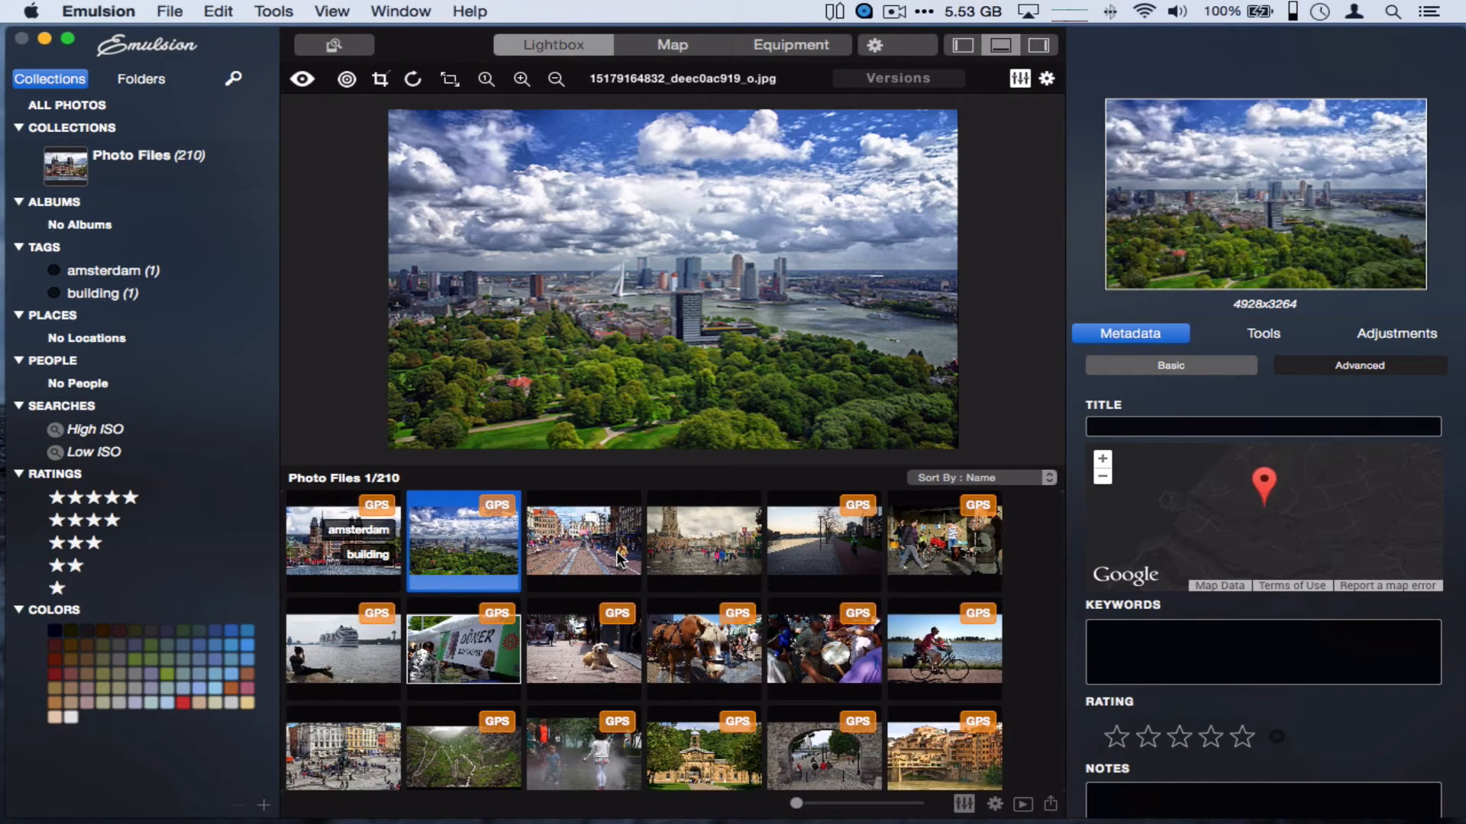
pyautogui.click(618, 560)
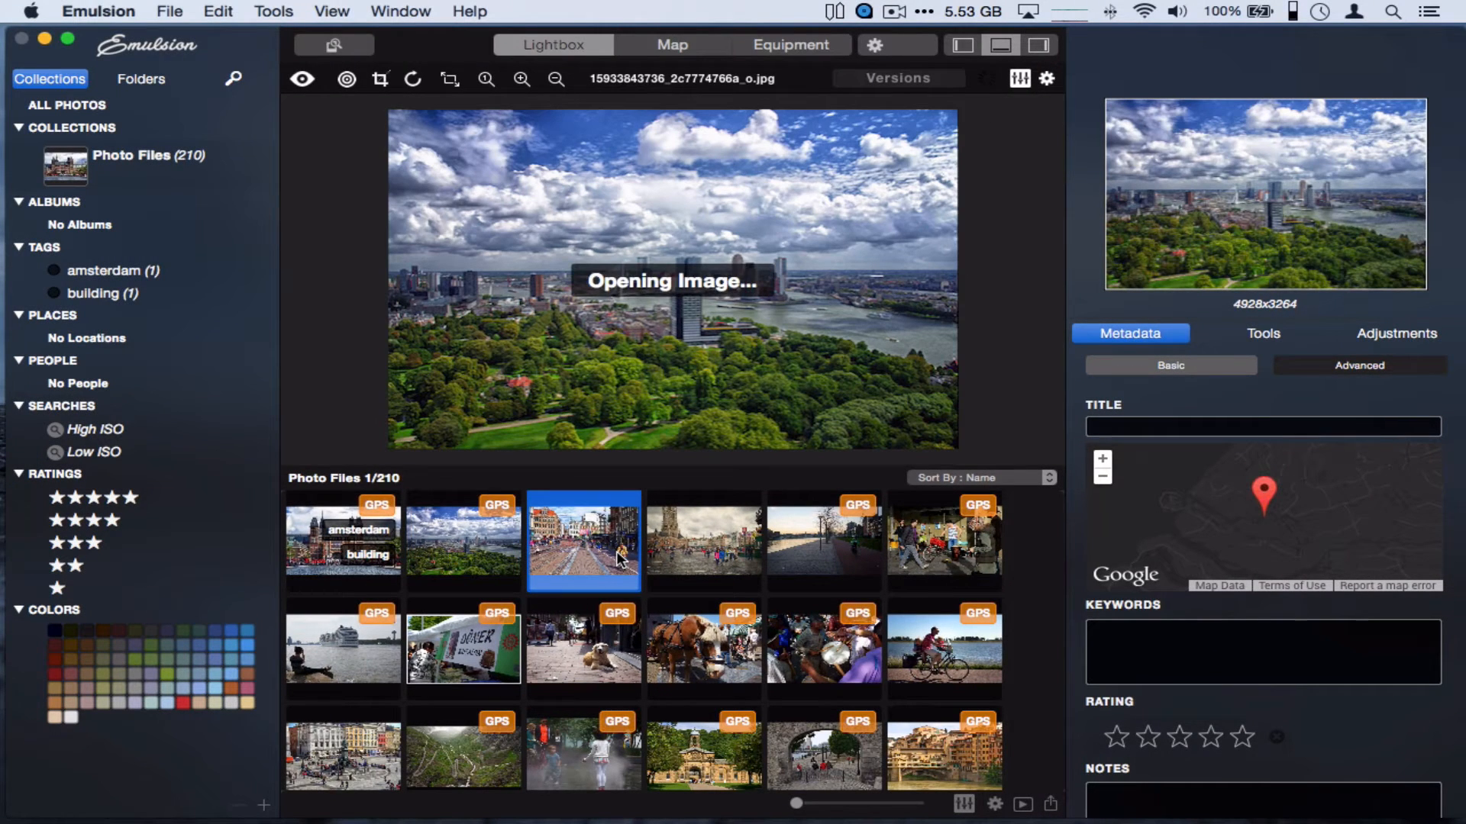
pyautogui.click(1046, 79)
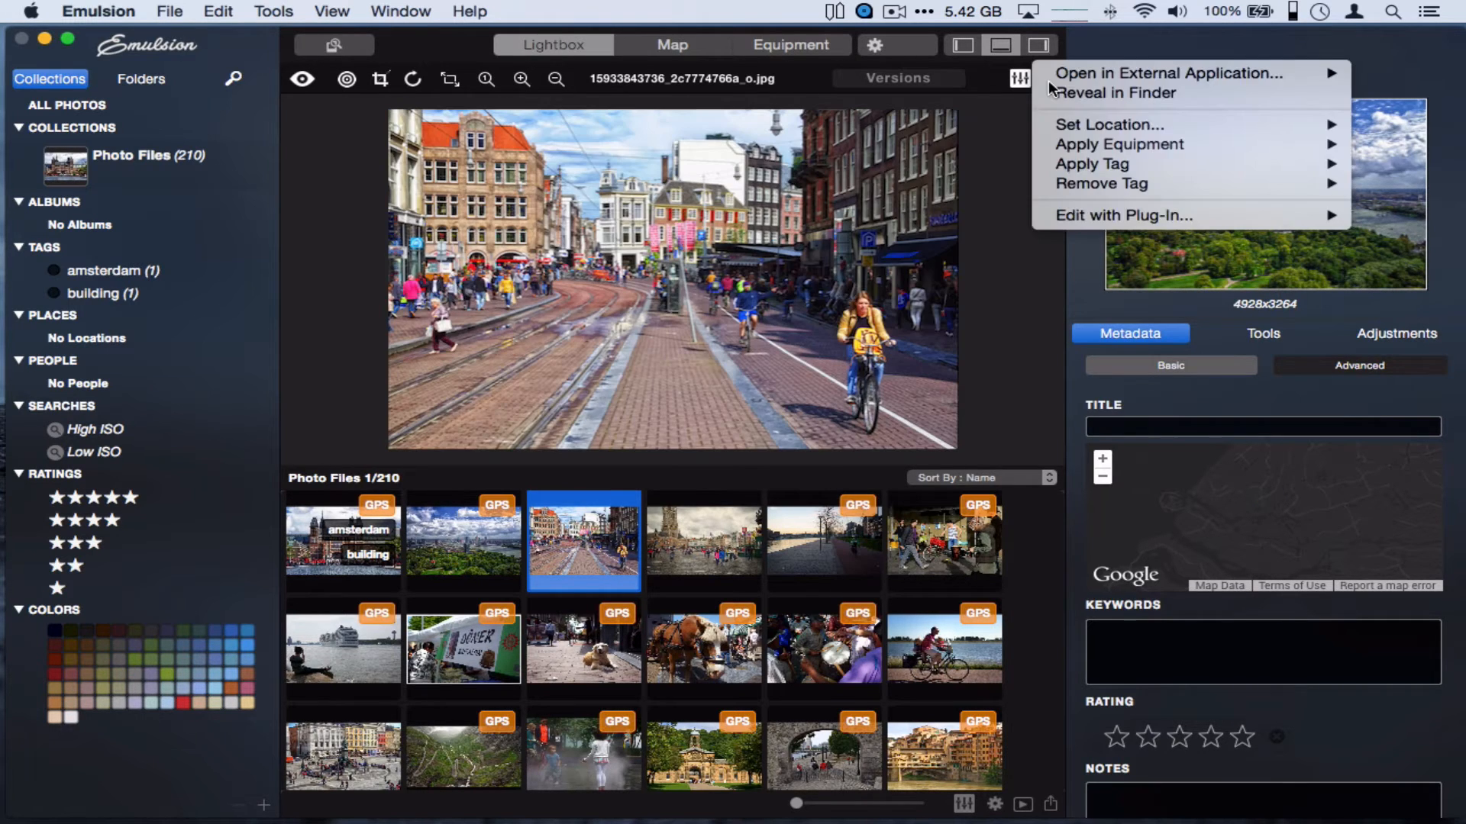
pyautogui.moveTo(1074, 146)
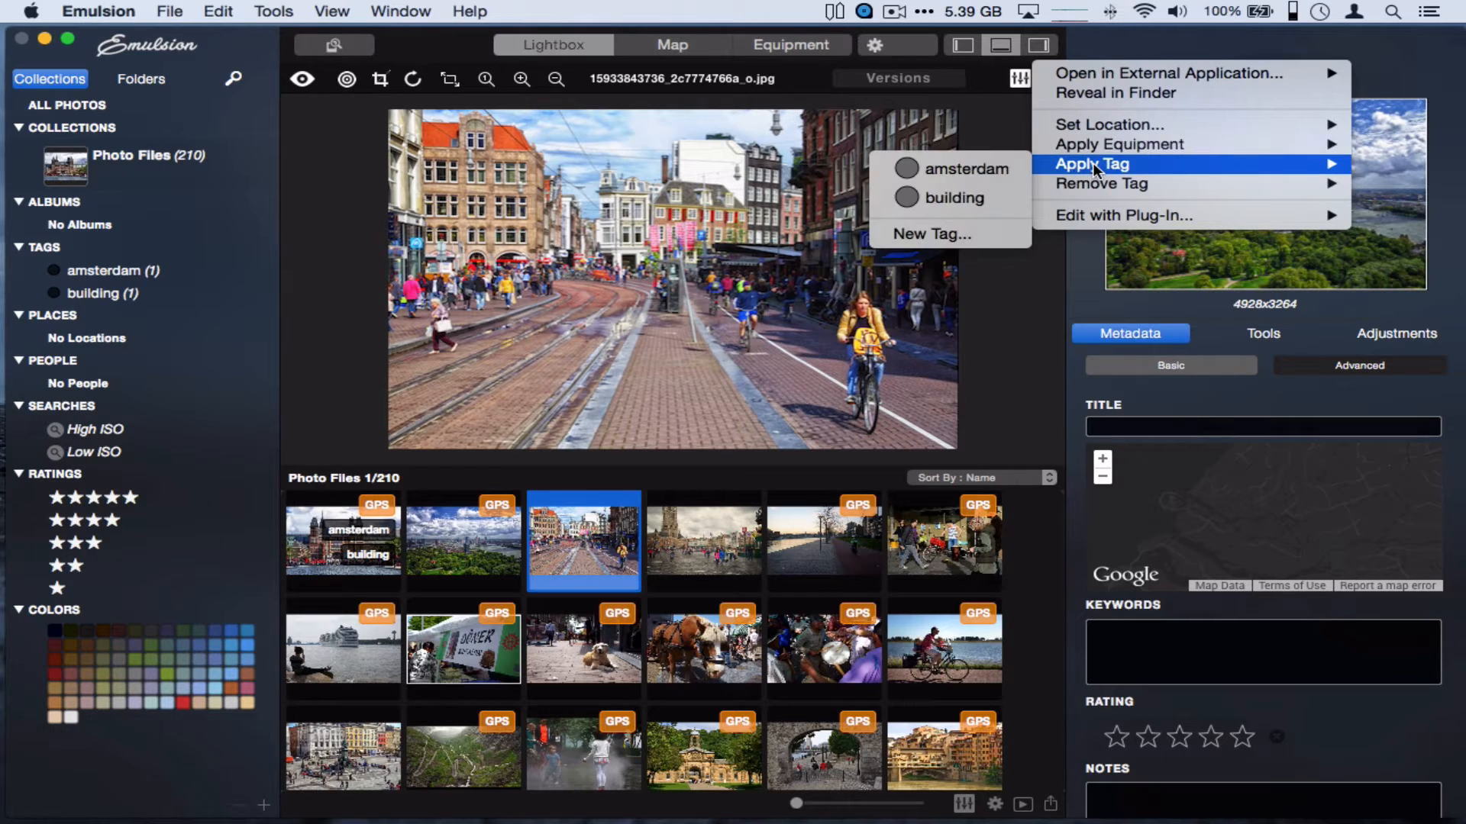
pyautogui.click(992, 169)
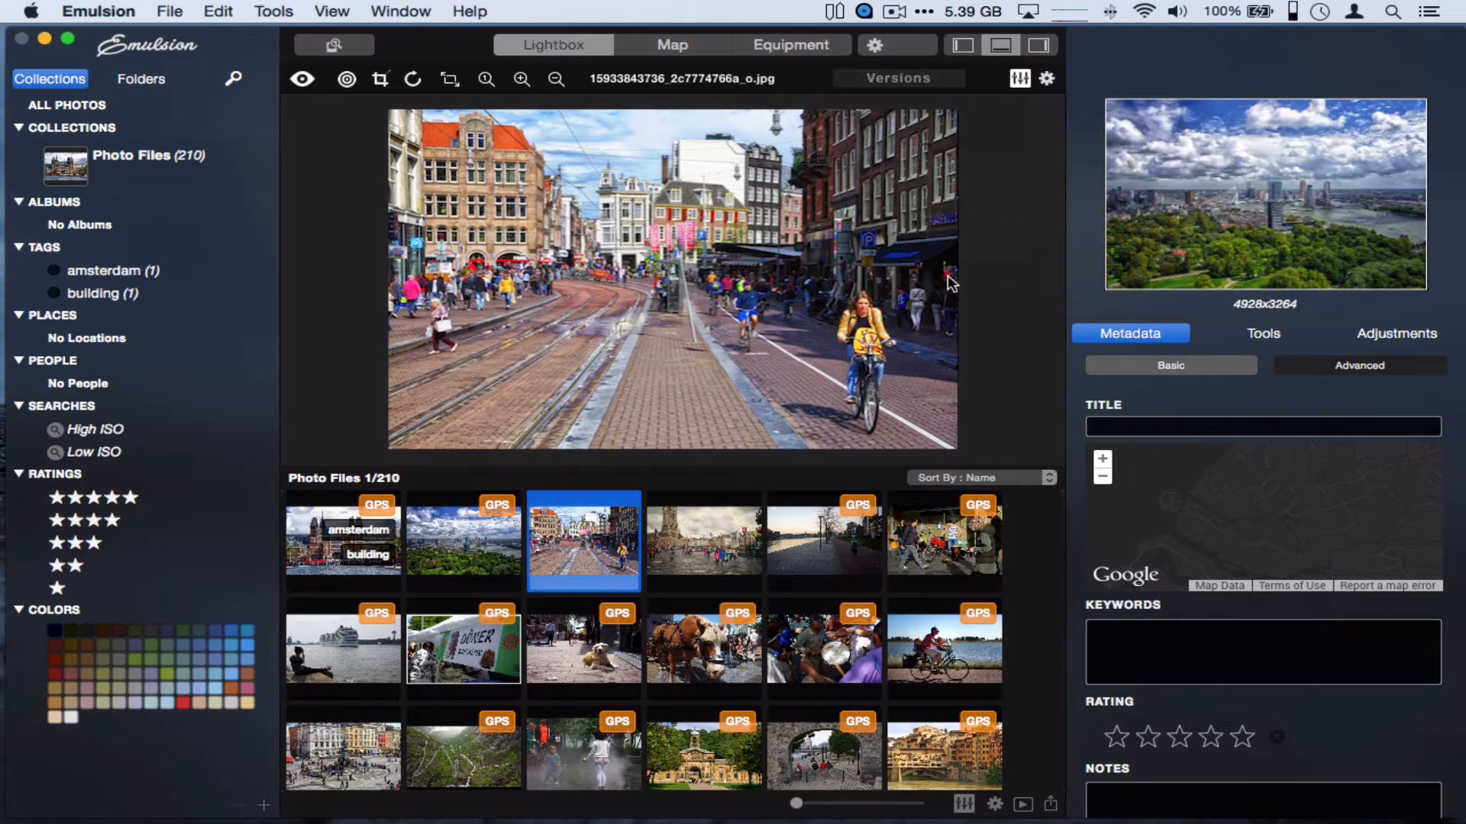
# Return to the museum photo, browse the collection's thumbnails and list the photos tagged "amsterdam"
pyautogui.click(442, 581)
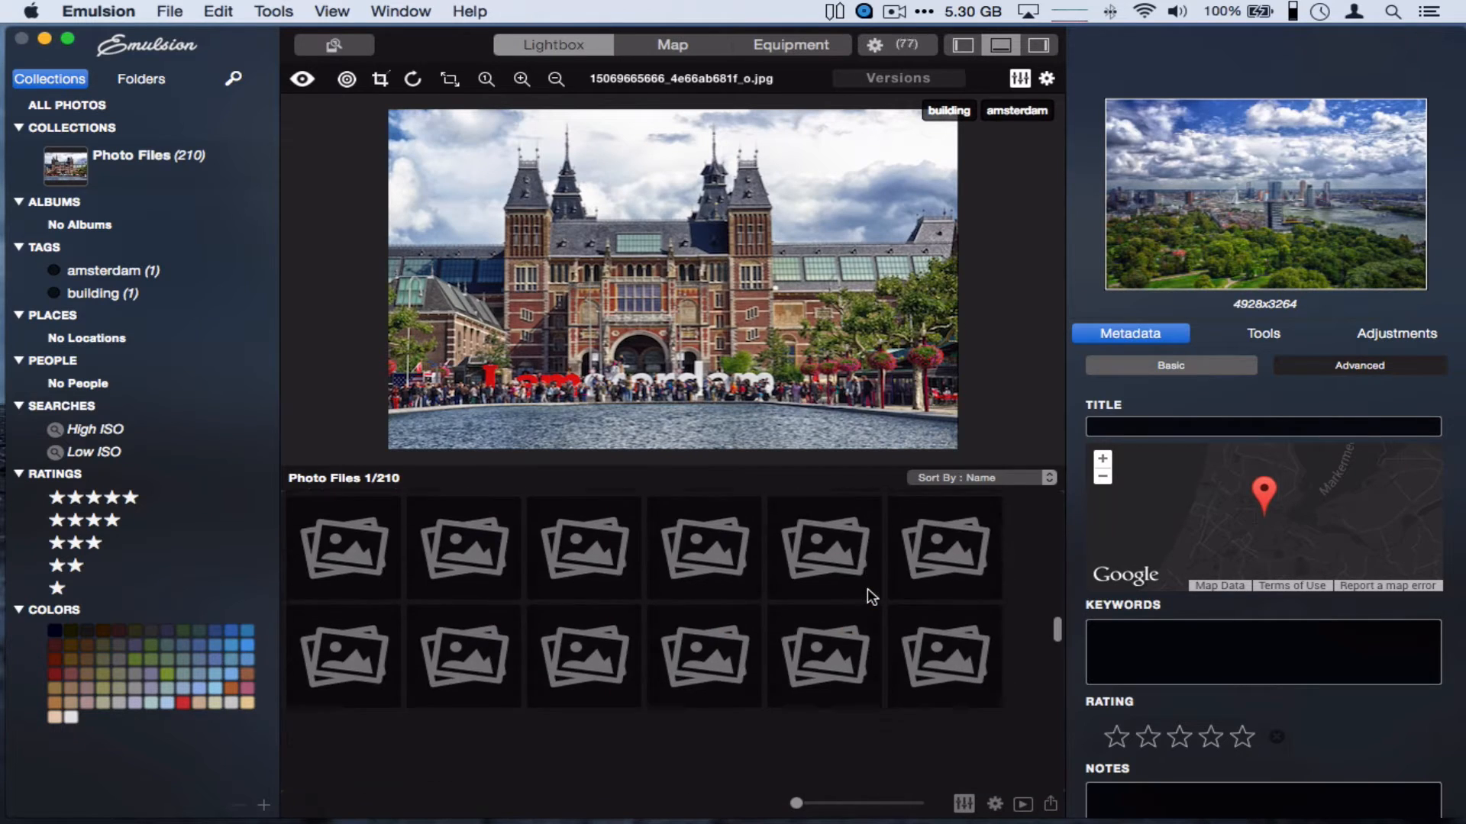
pyautogui.scroll(-15, 868, 589)
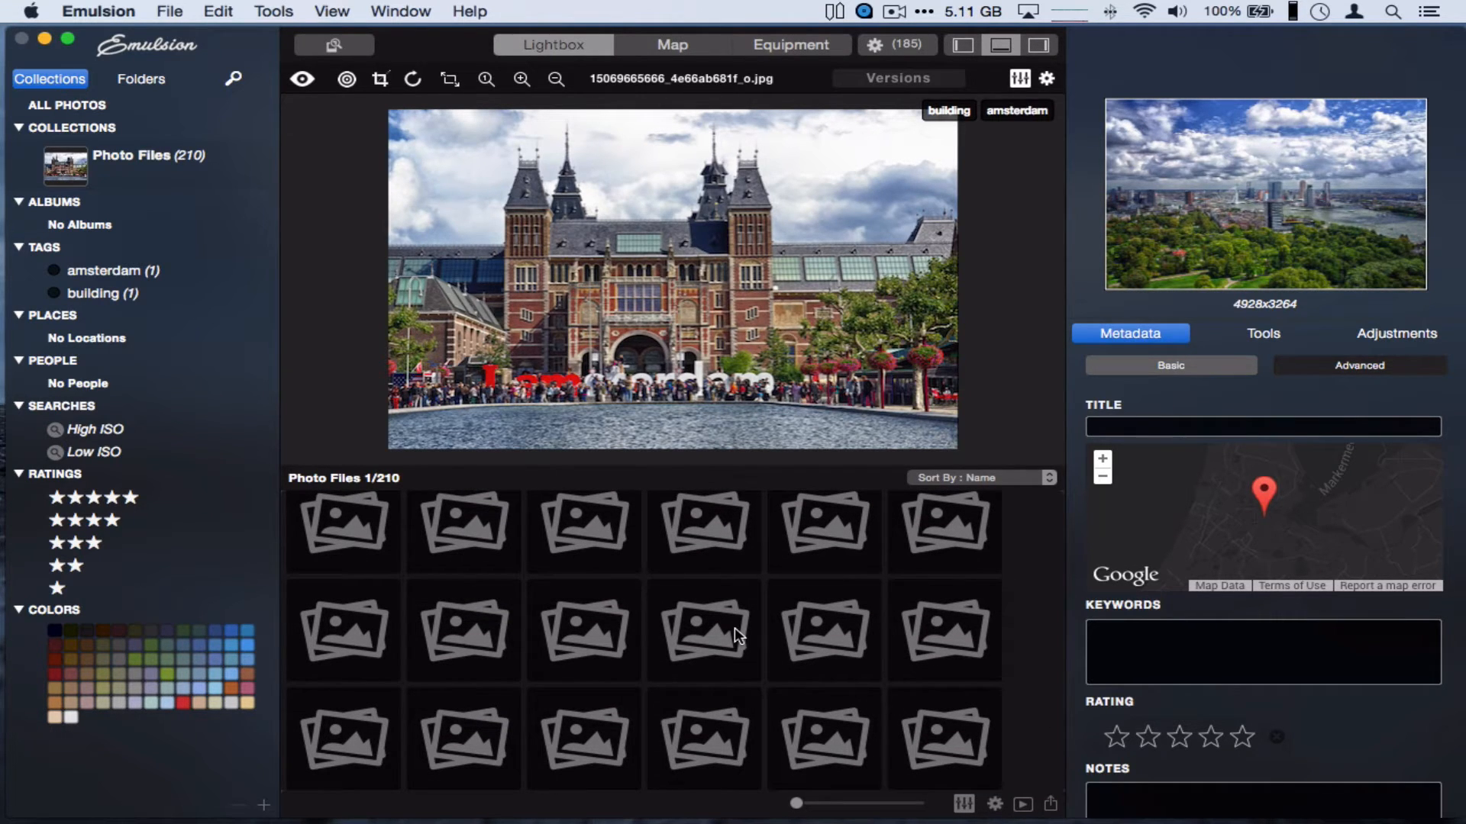
pyautogui.scroll(7, 734, 627)
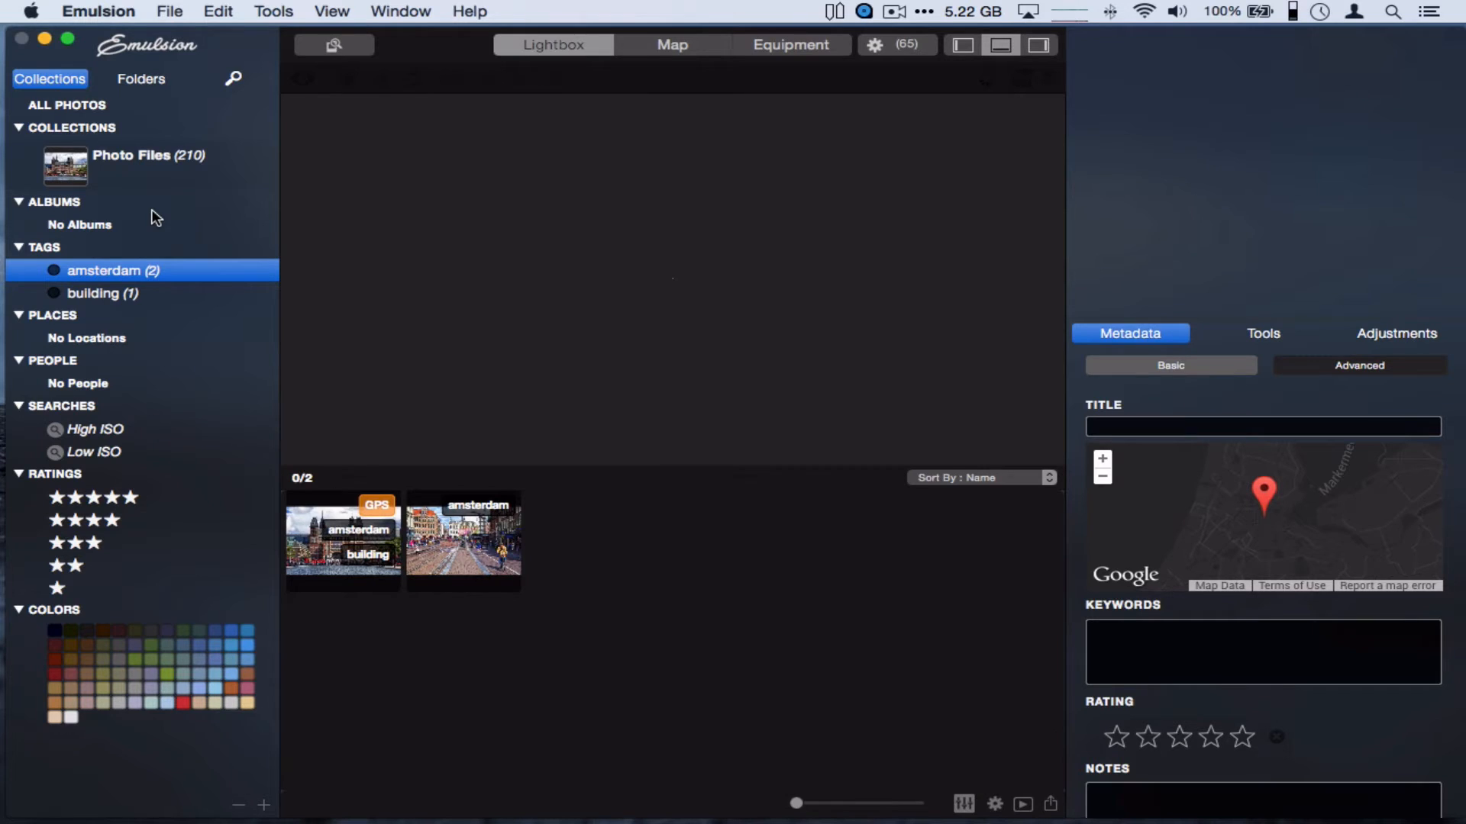
# List the photos tagged "building" and "amsterdam", and apply a new tag named "street" to the city street photo with the cyclist
pyautogui.click(105, 296)
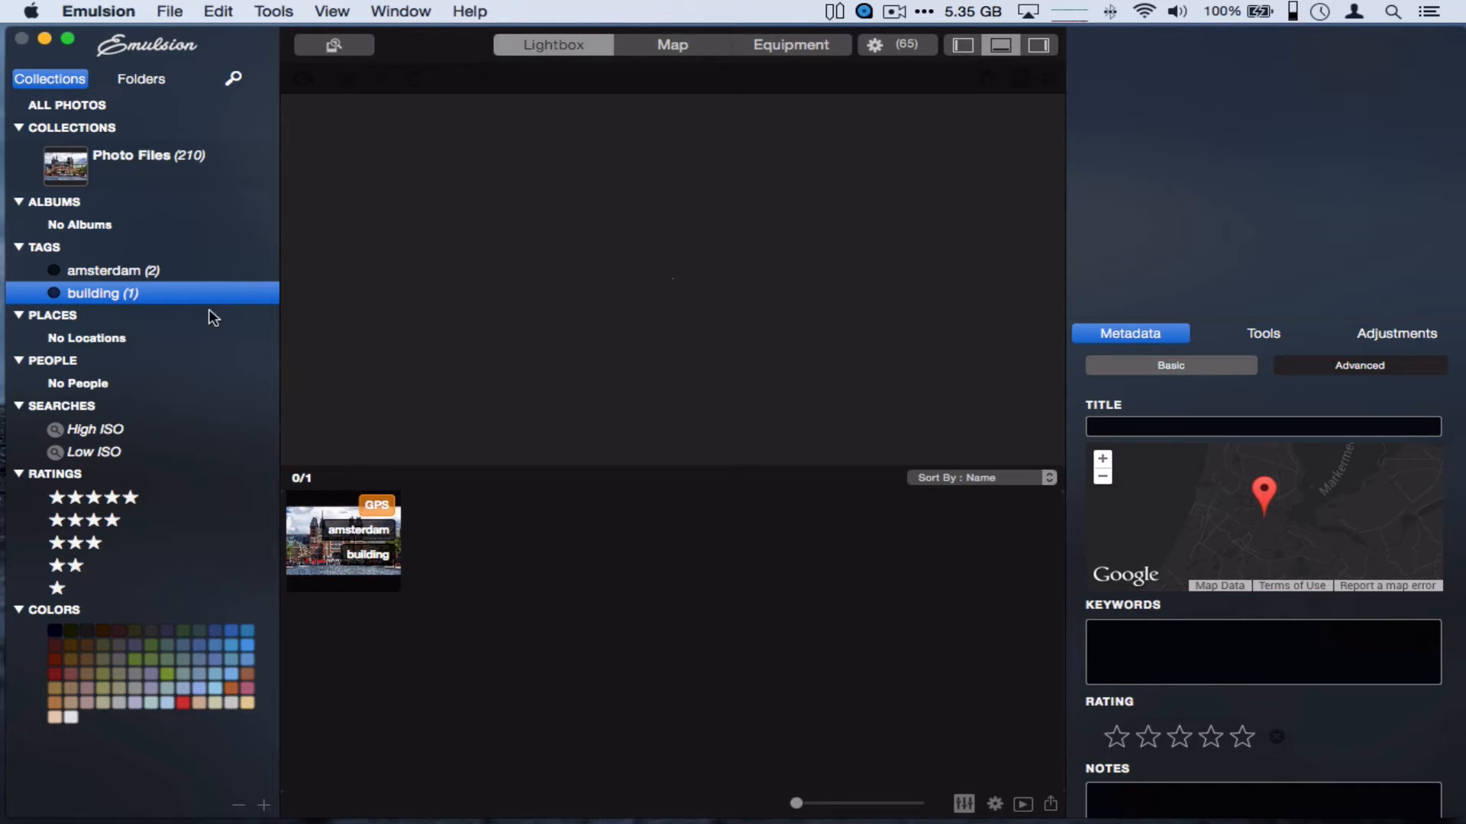
pyautogui.click(138, 271)
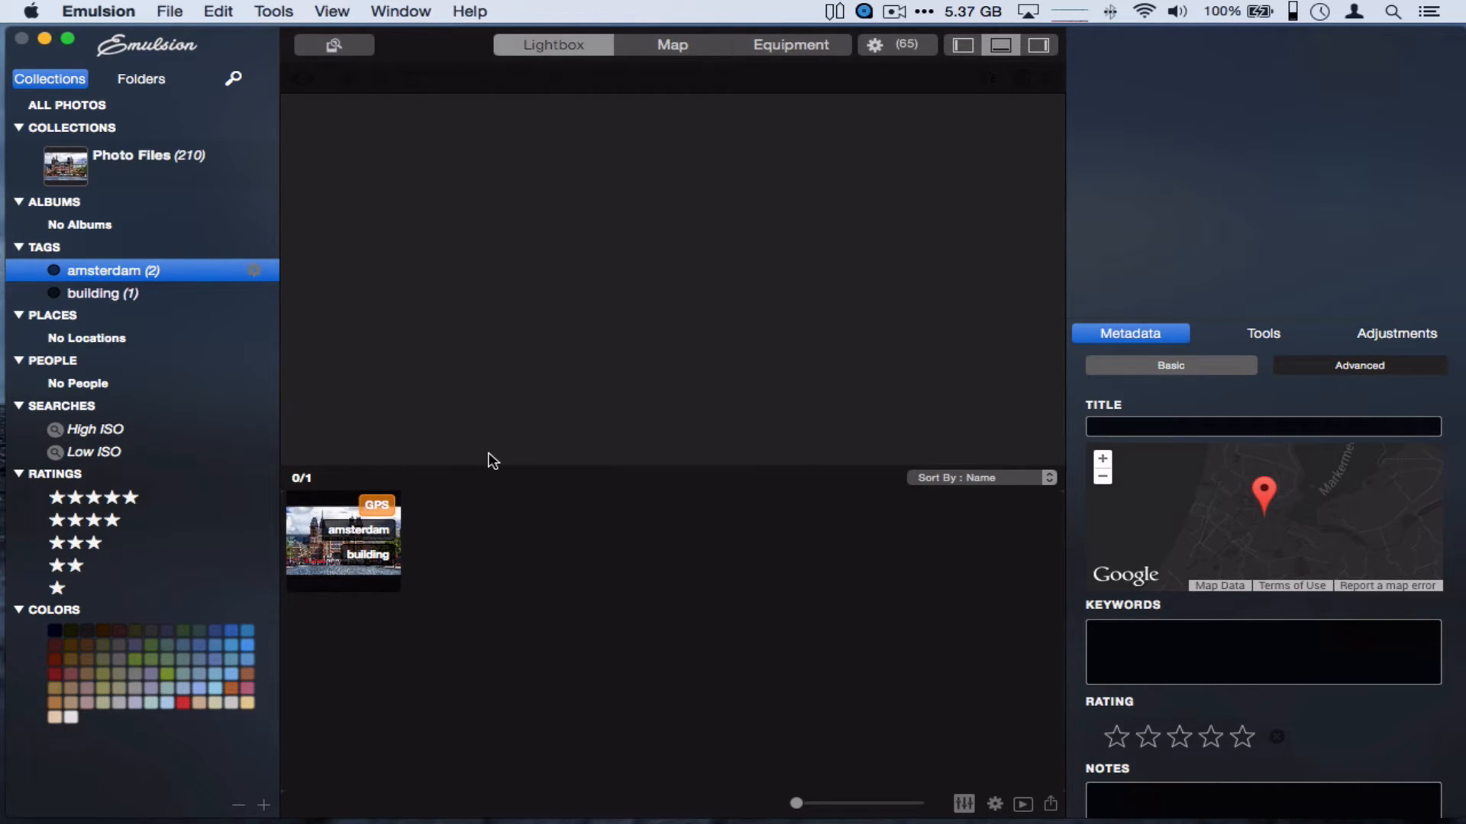
pyautogui.click(473, 569)
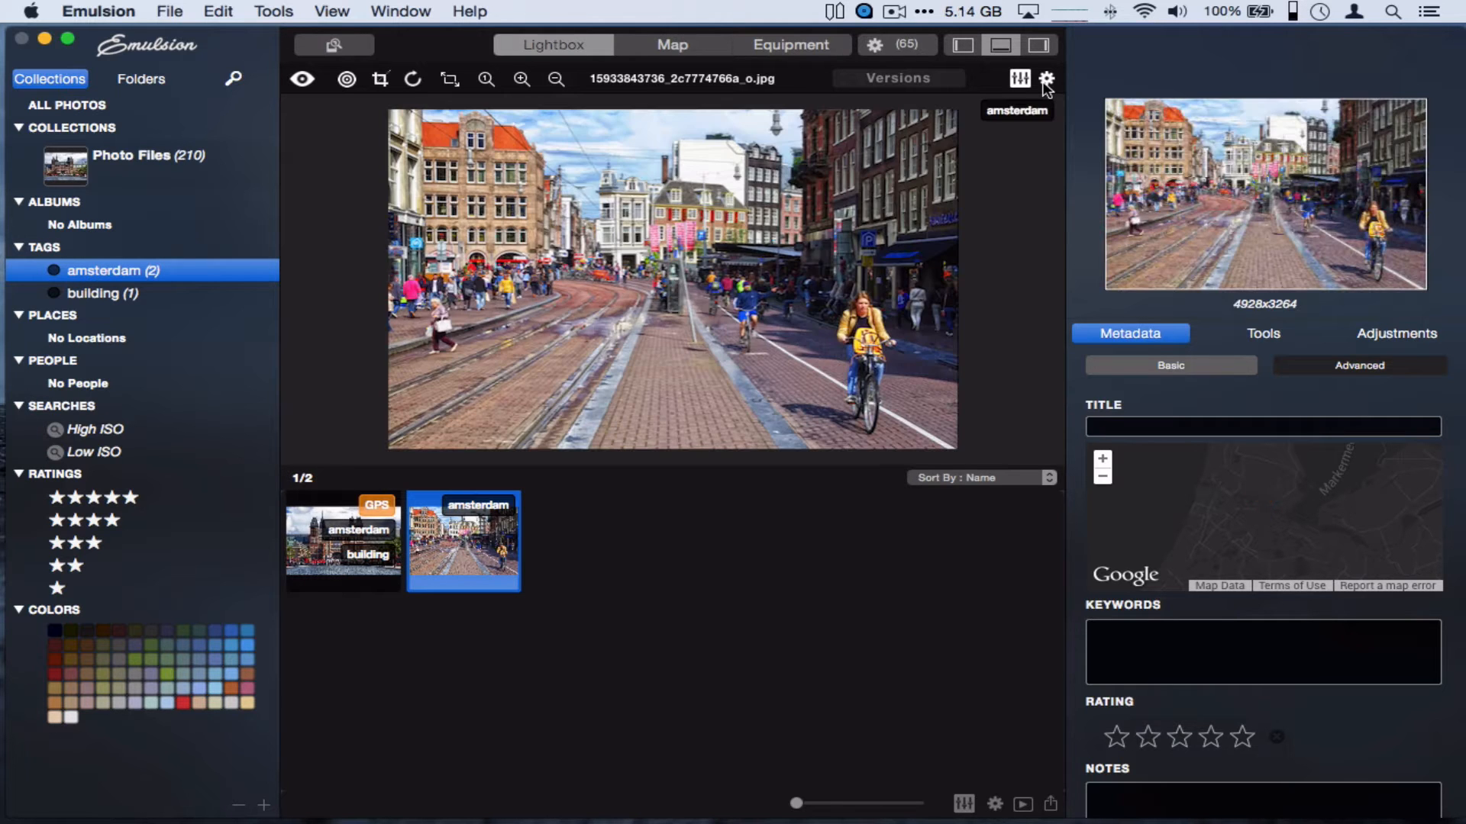
pyautogui.click(1045, 80)
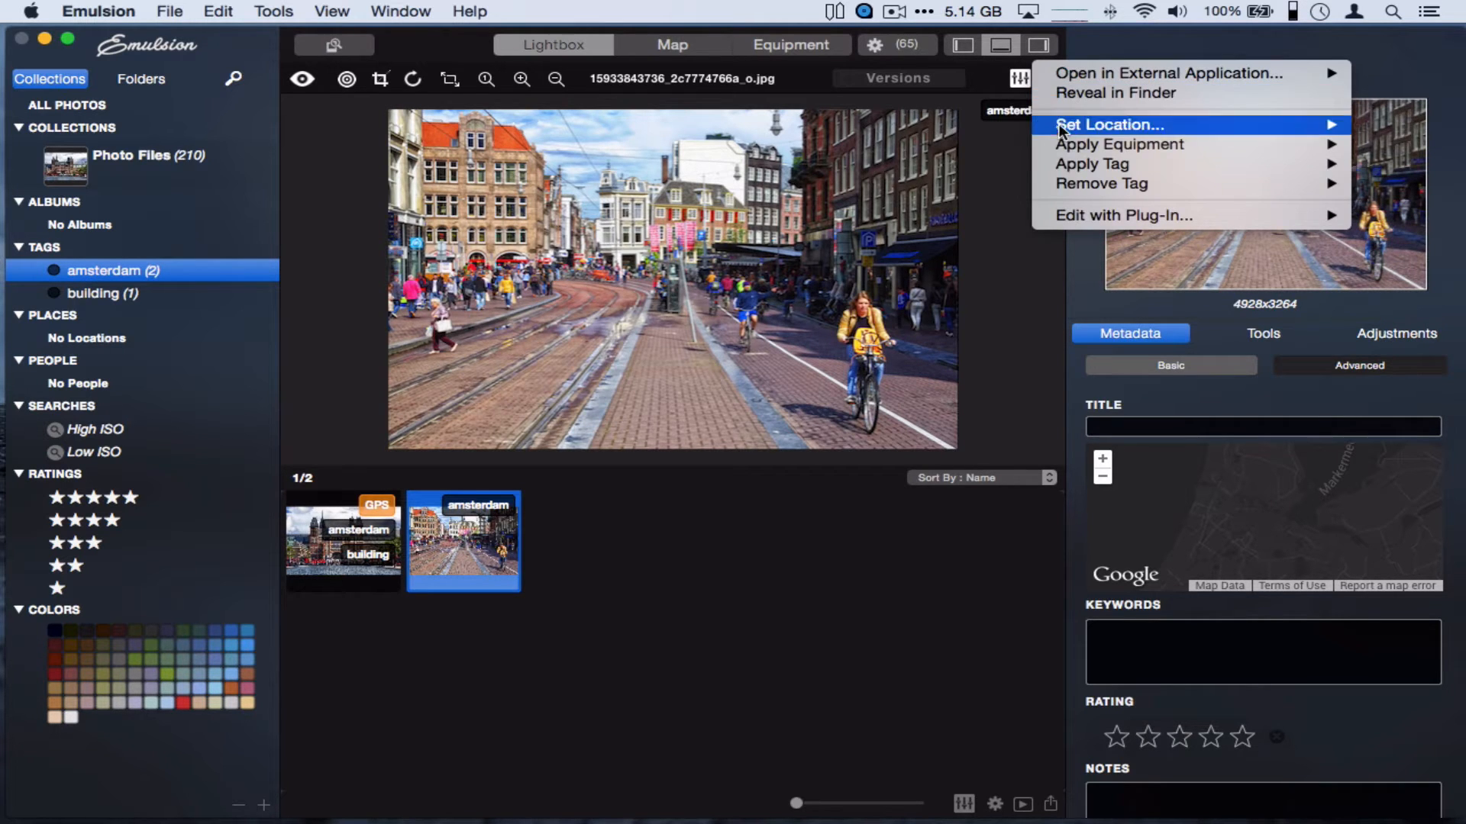
pyautogui.moveTo(1060, 164)
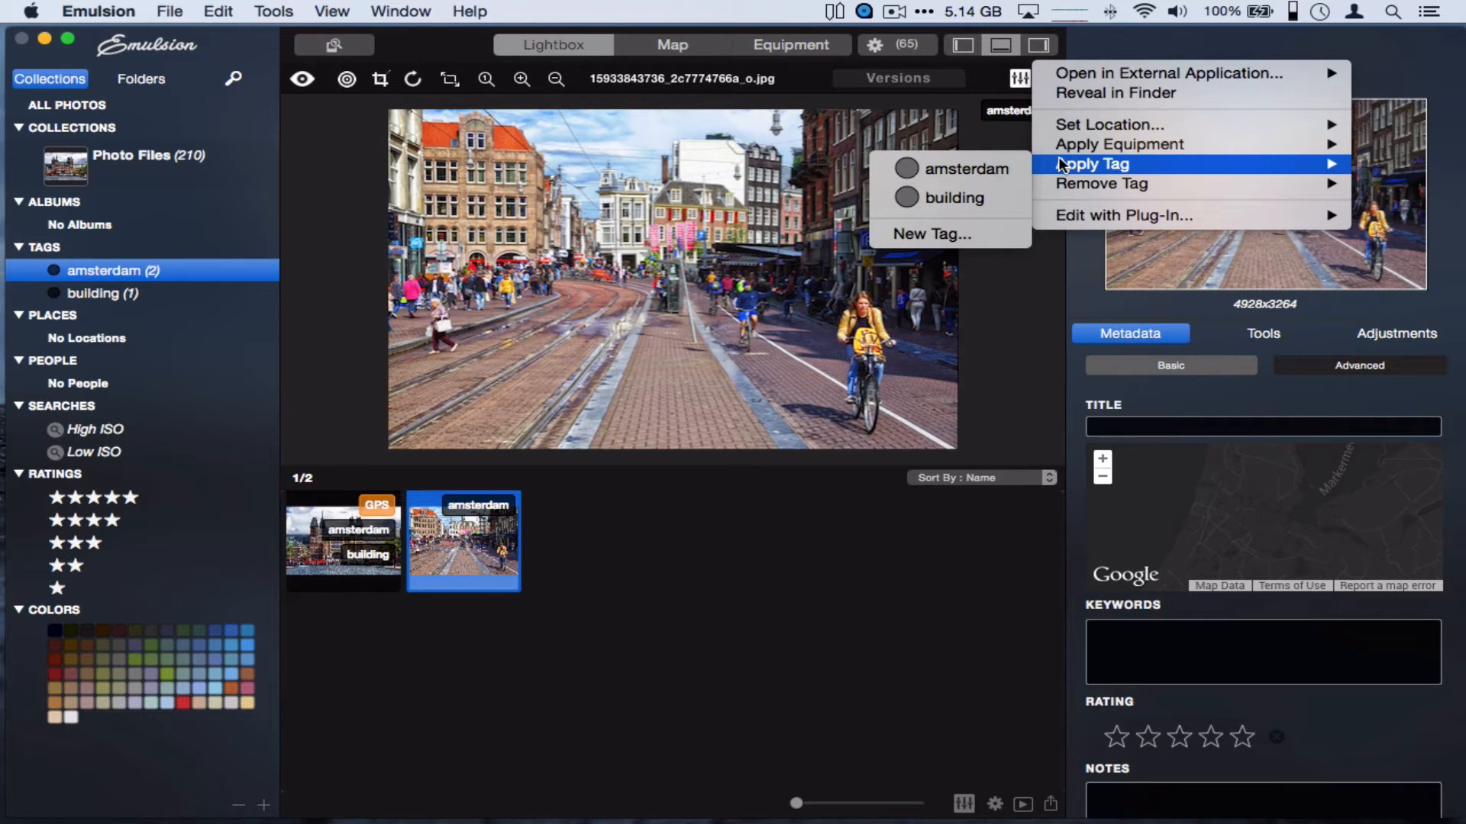
pyautogui.click(968, 233)
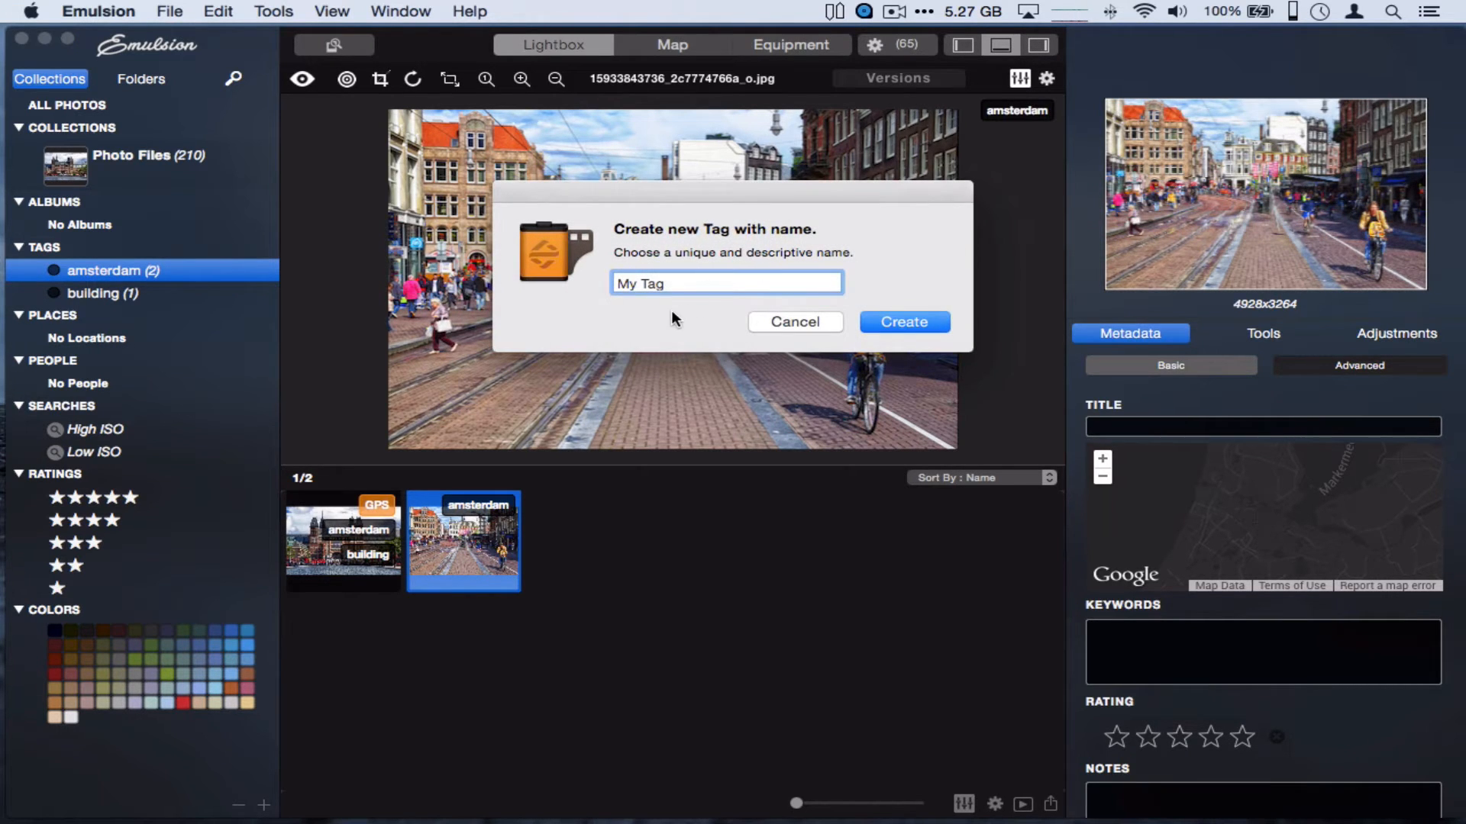
pyautogui.moveTo(665, 283); pyautogui.dragTo(574, 282)
pyautogui.write('street')
pyautogui.click(904, 322)
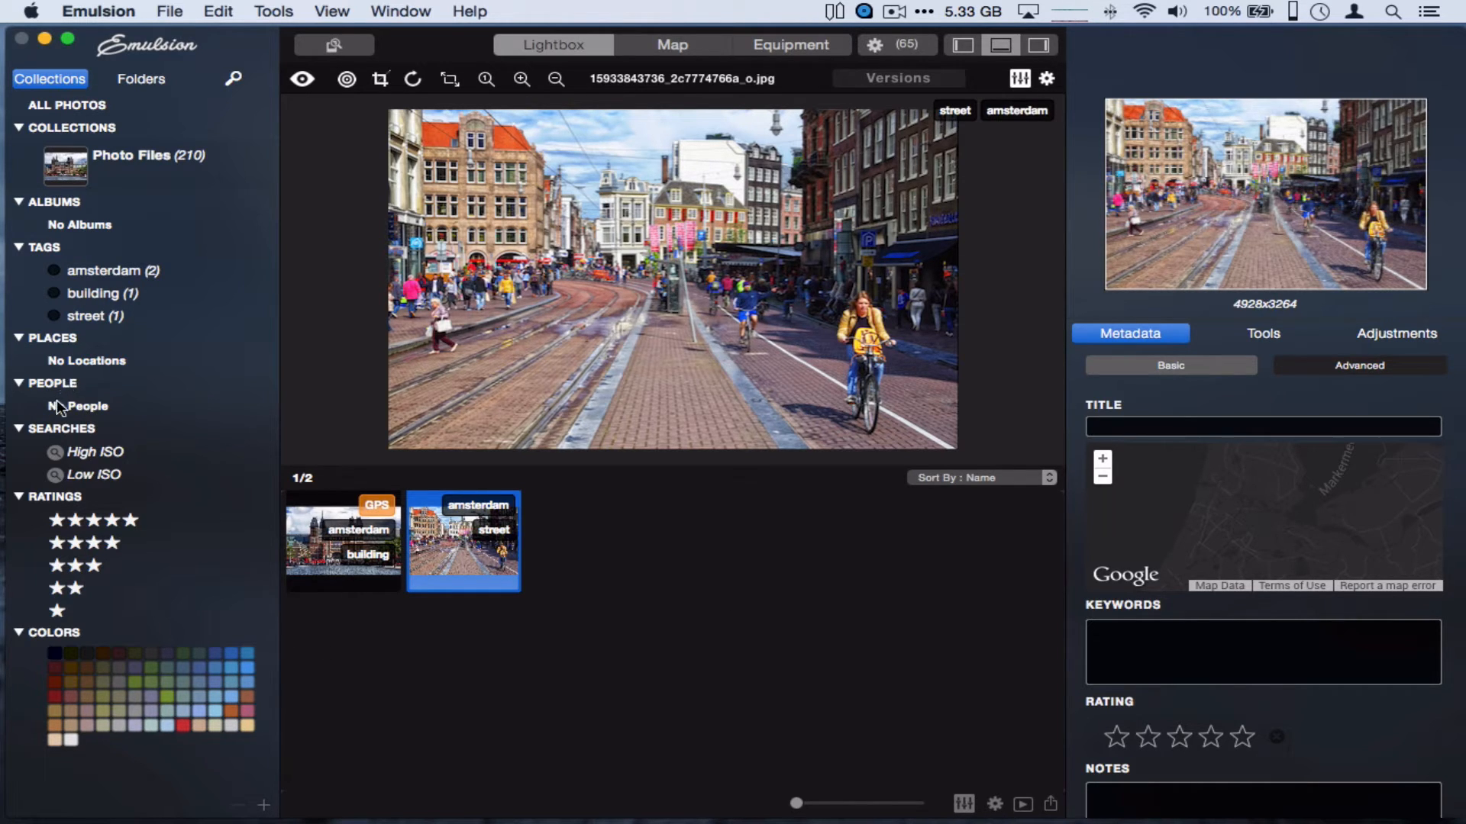
# Show the Photo Files collection and view its description, date range, notes and film details without changing them
pyautogui.click(170, 171)
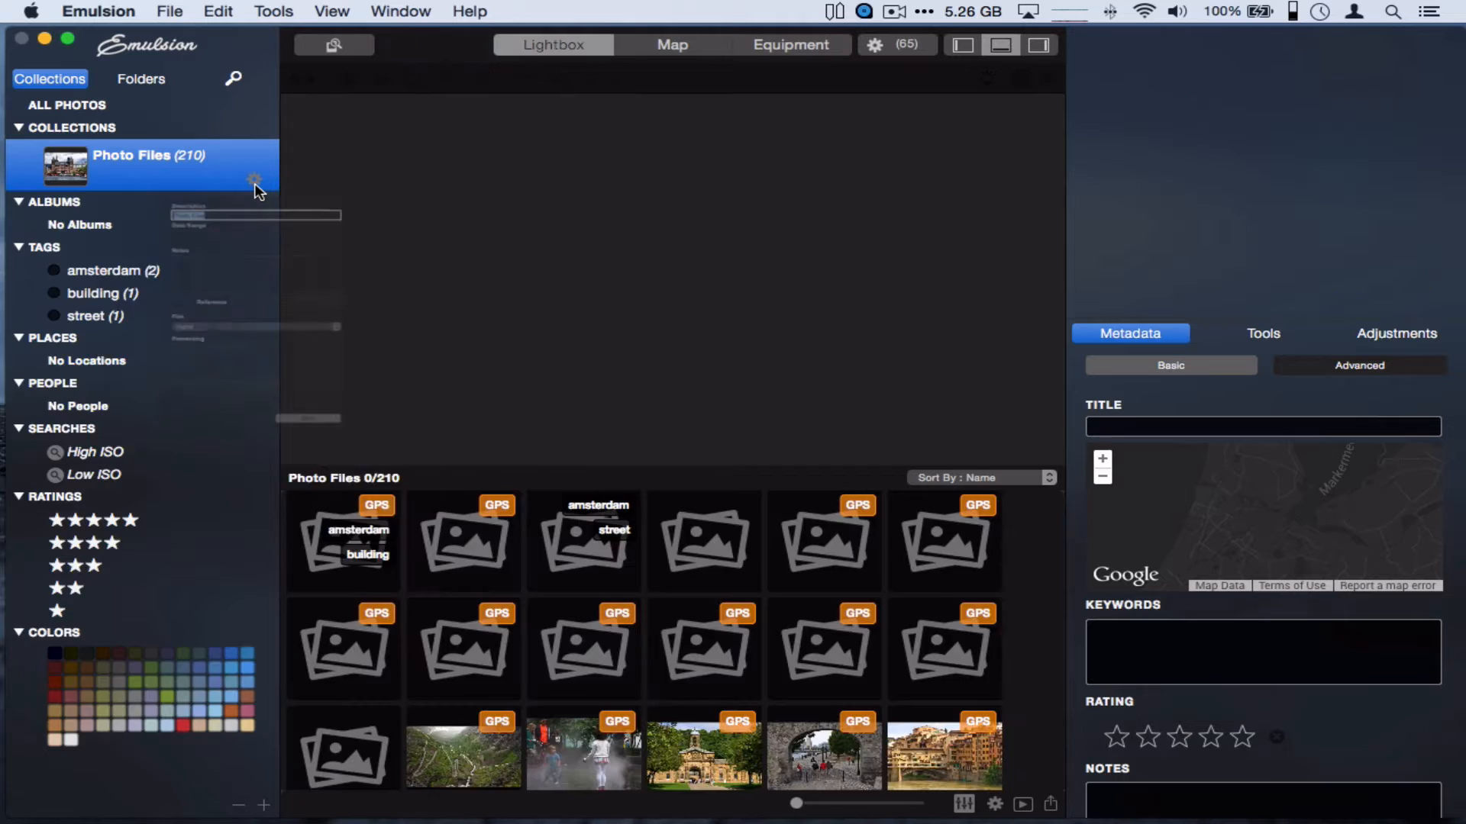
pyautogui.click(254, 182)
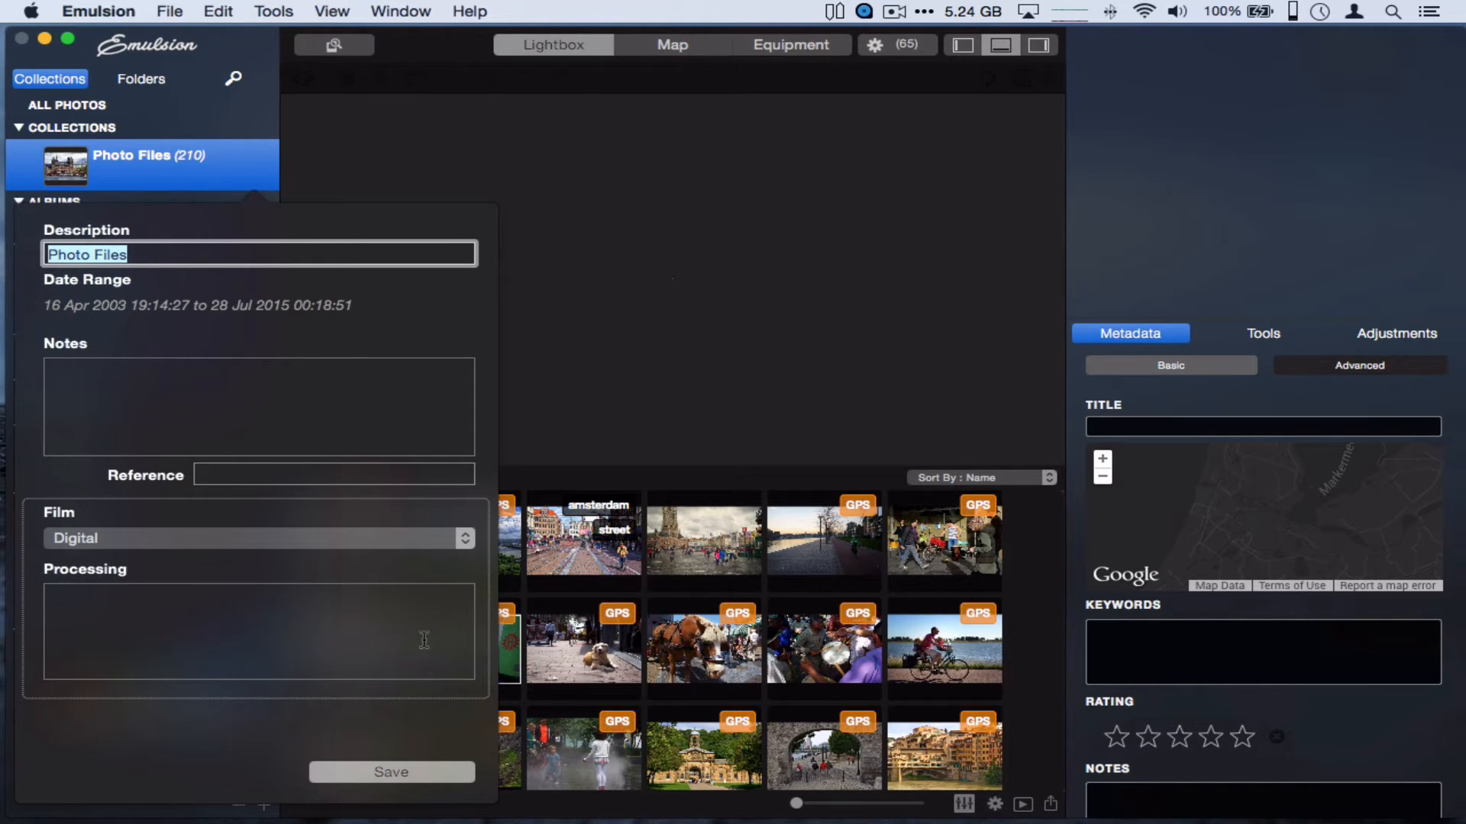
pyautogui.press('Escape')
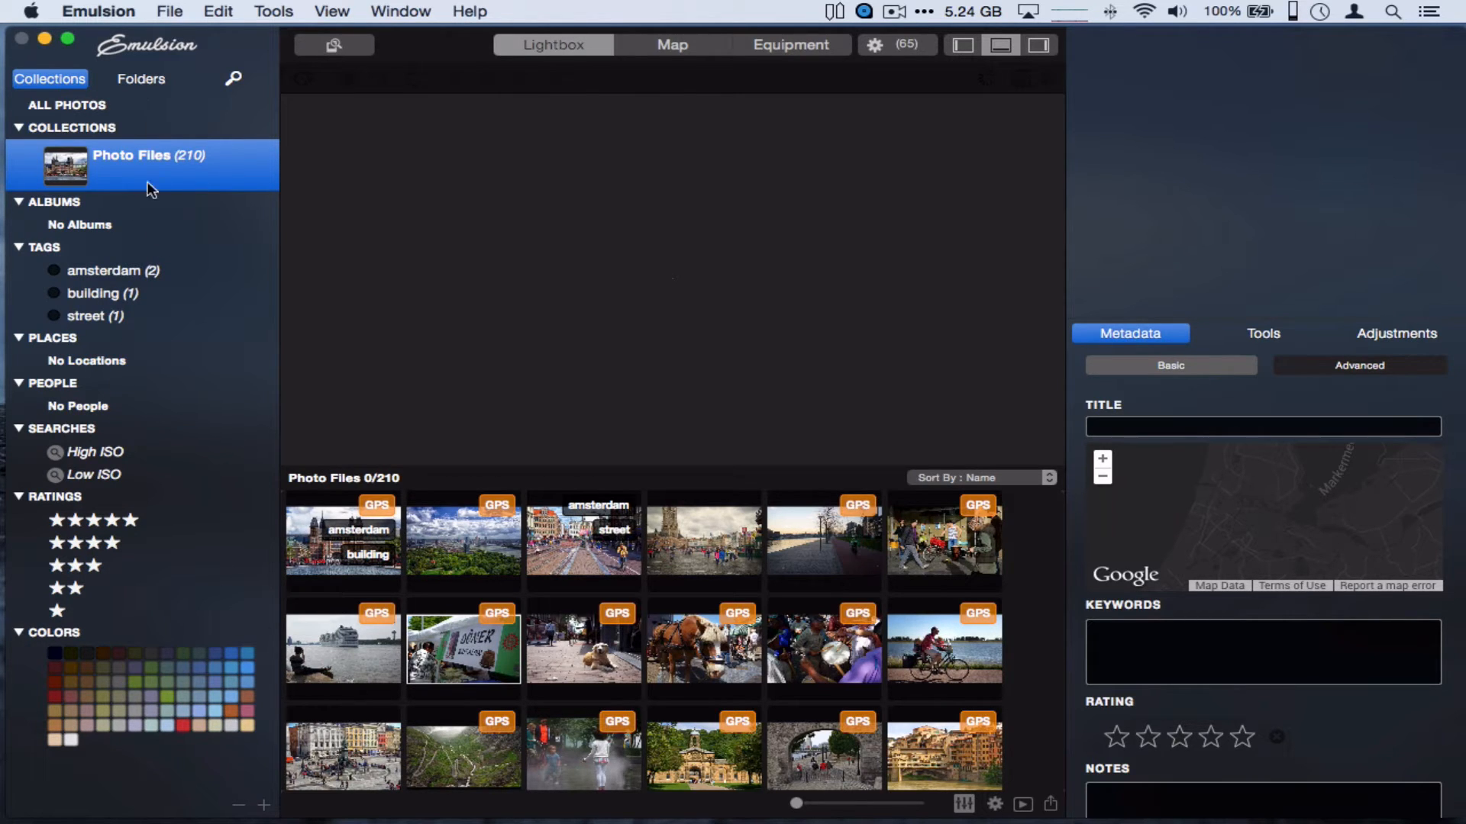
# Filter the photos by a dark red and a green color swatch, view the clock tower photo and turn off the loupe
pyautogui.click(54, 694)
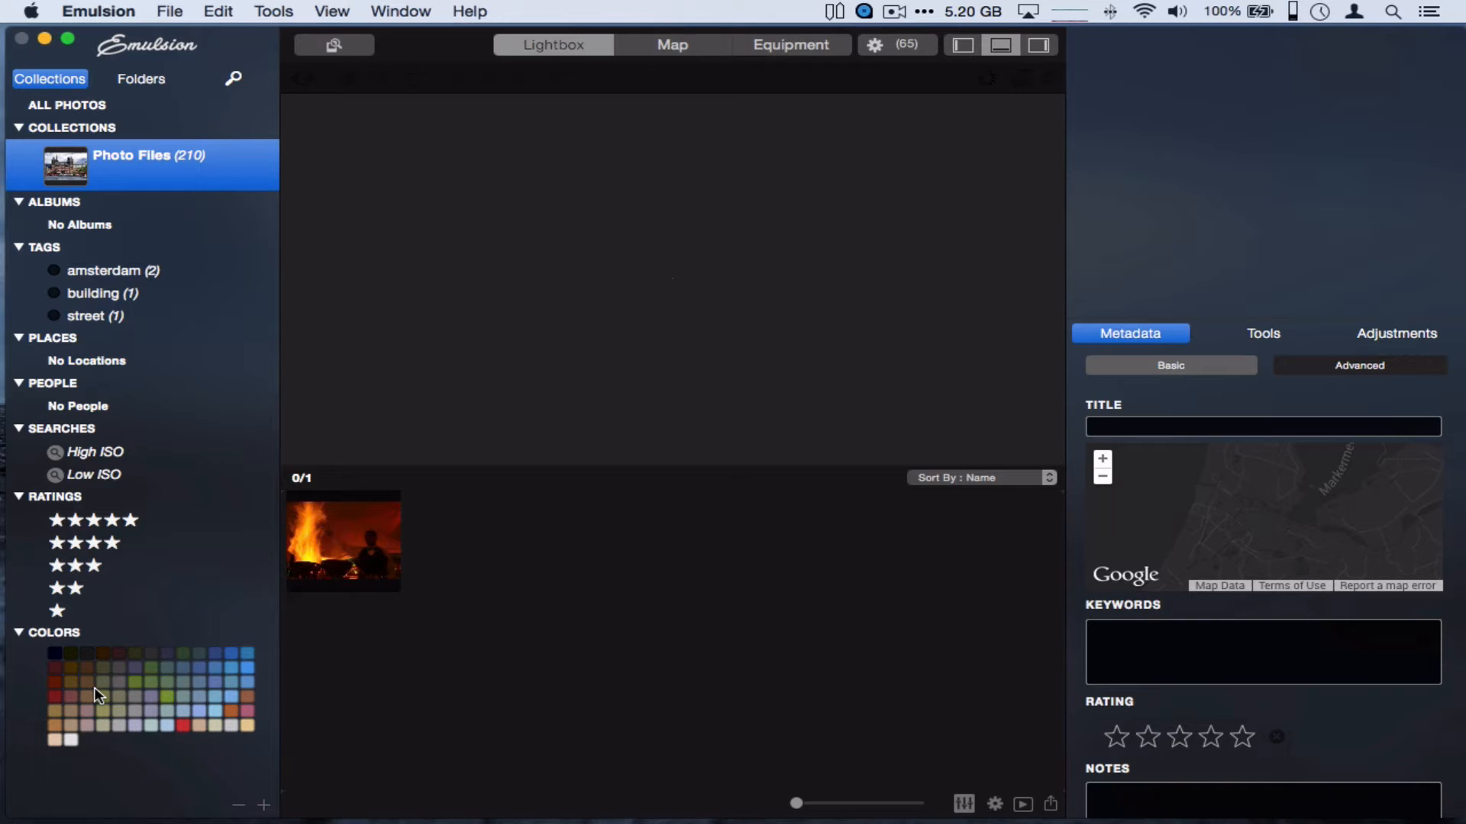
pyautogui.click(152, 684)
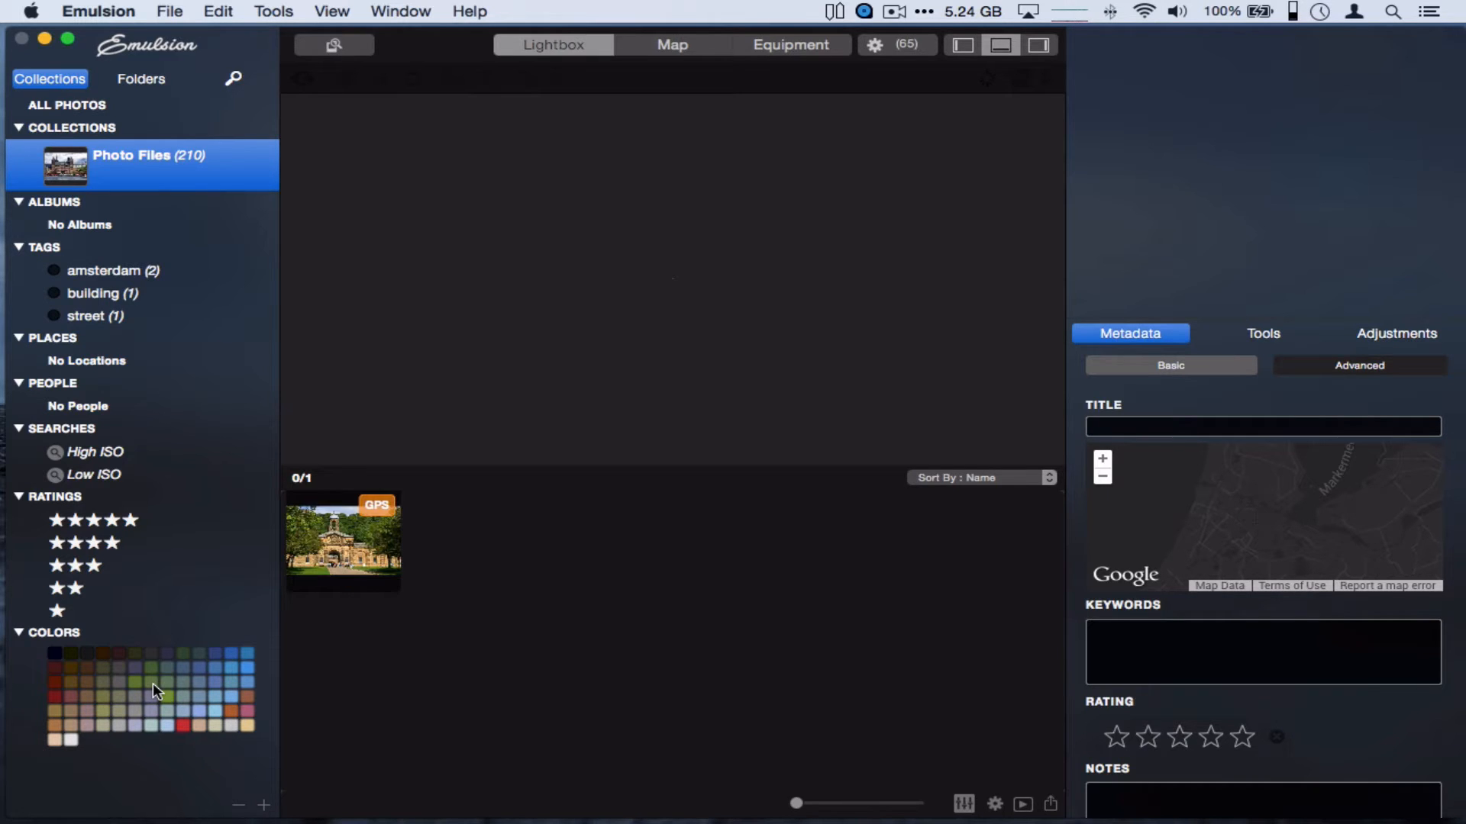
pyautogui.click(371, 557)
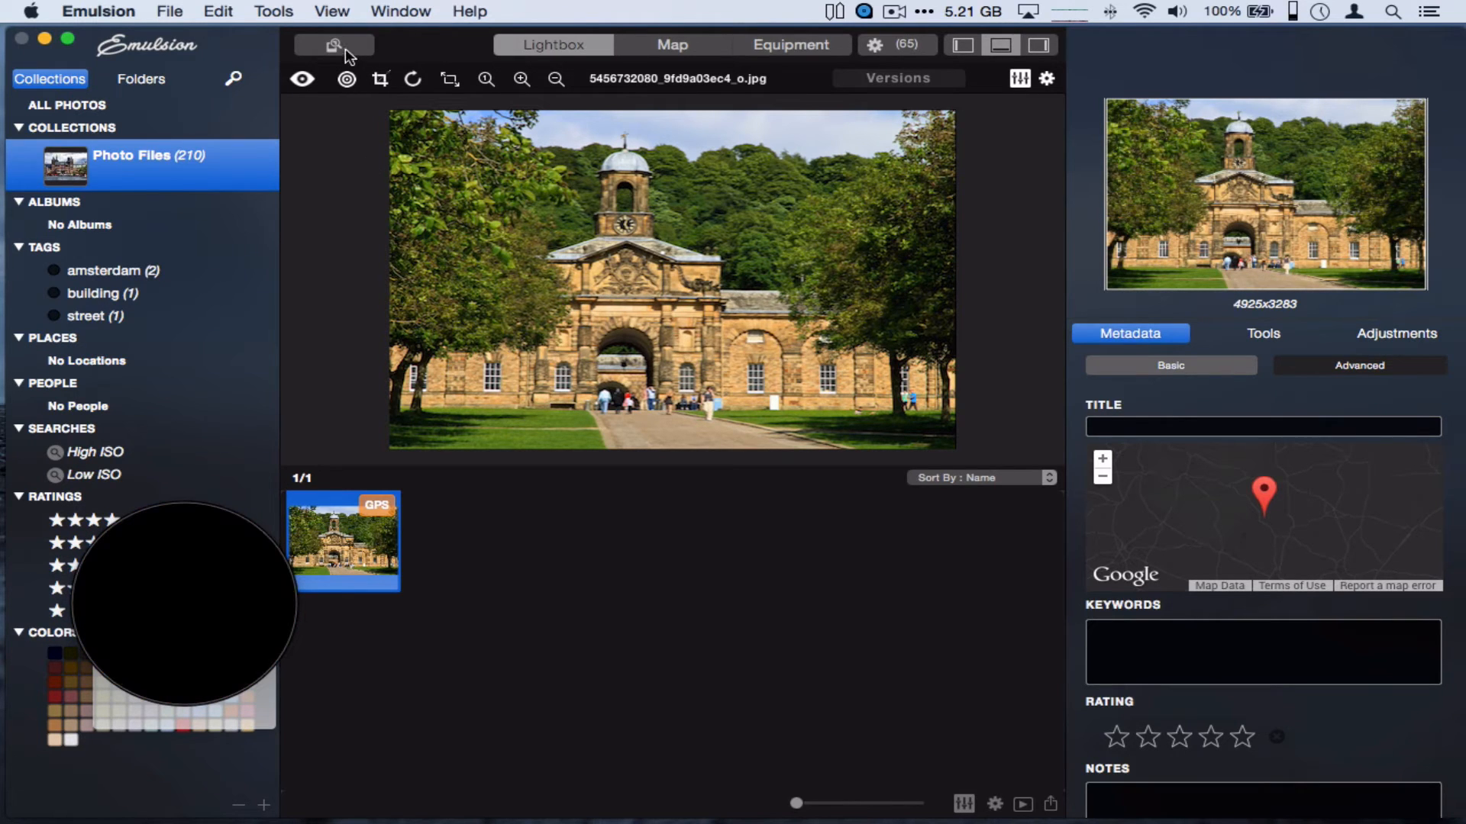
pyautogui.click(347, 80)
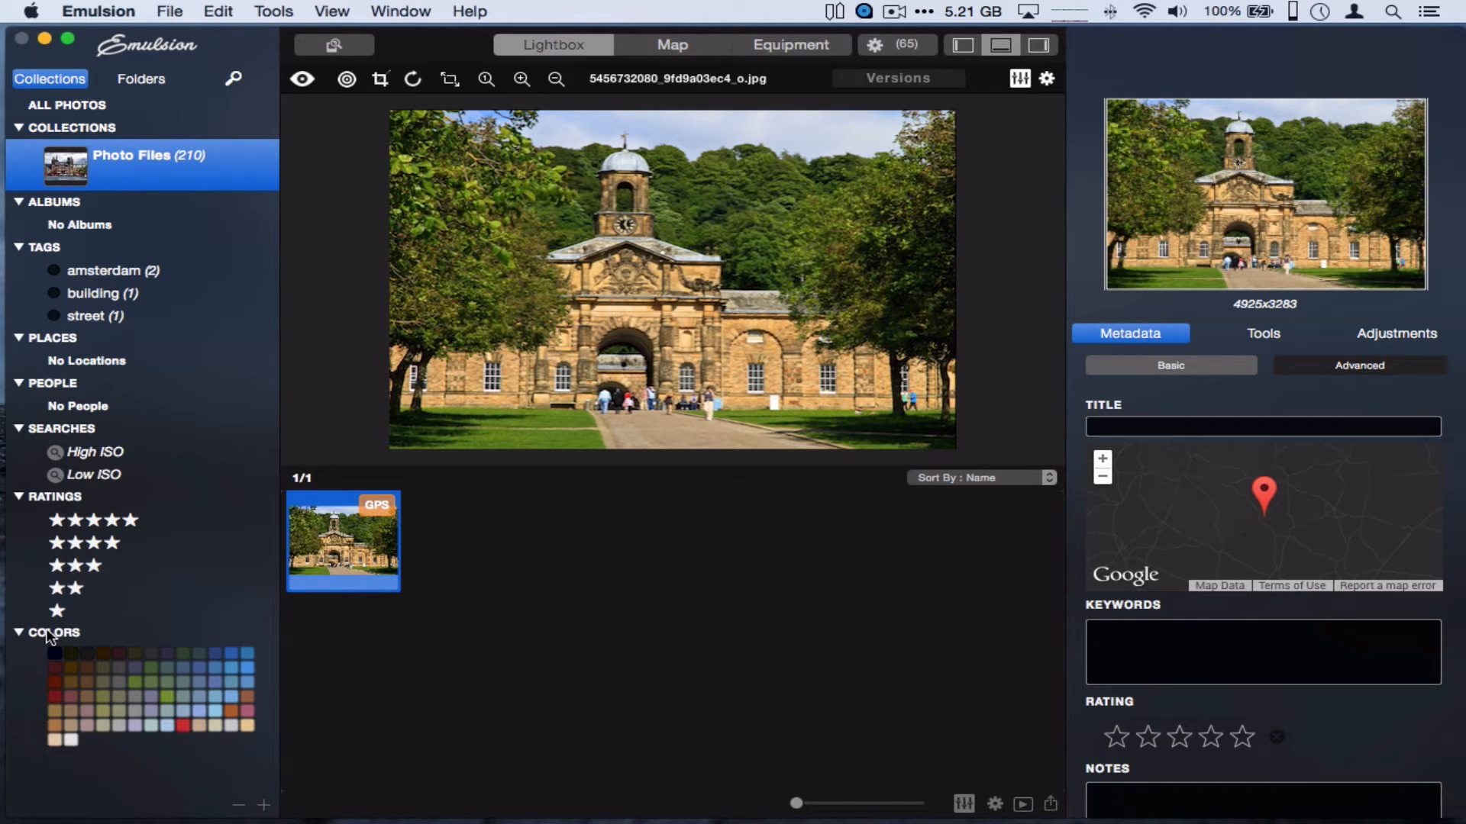
# Filter the photos by a dark swatch in the first color row and view the first blonde woman's portrait and its available commands
pyautogui.click(156, 658)
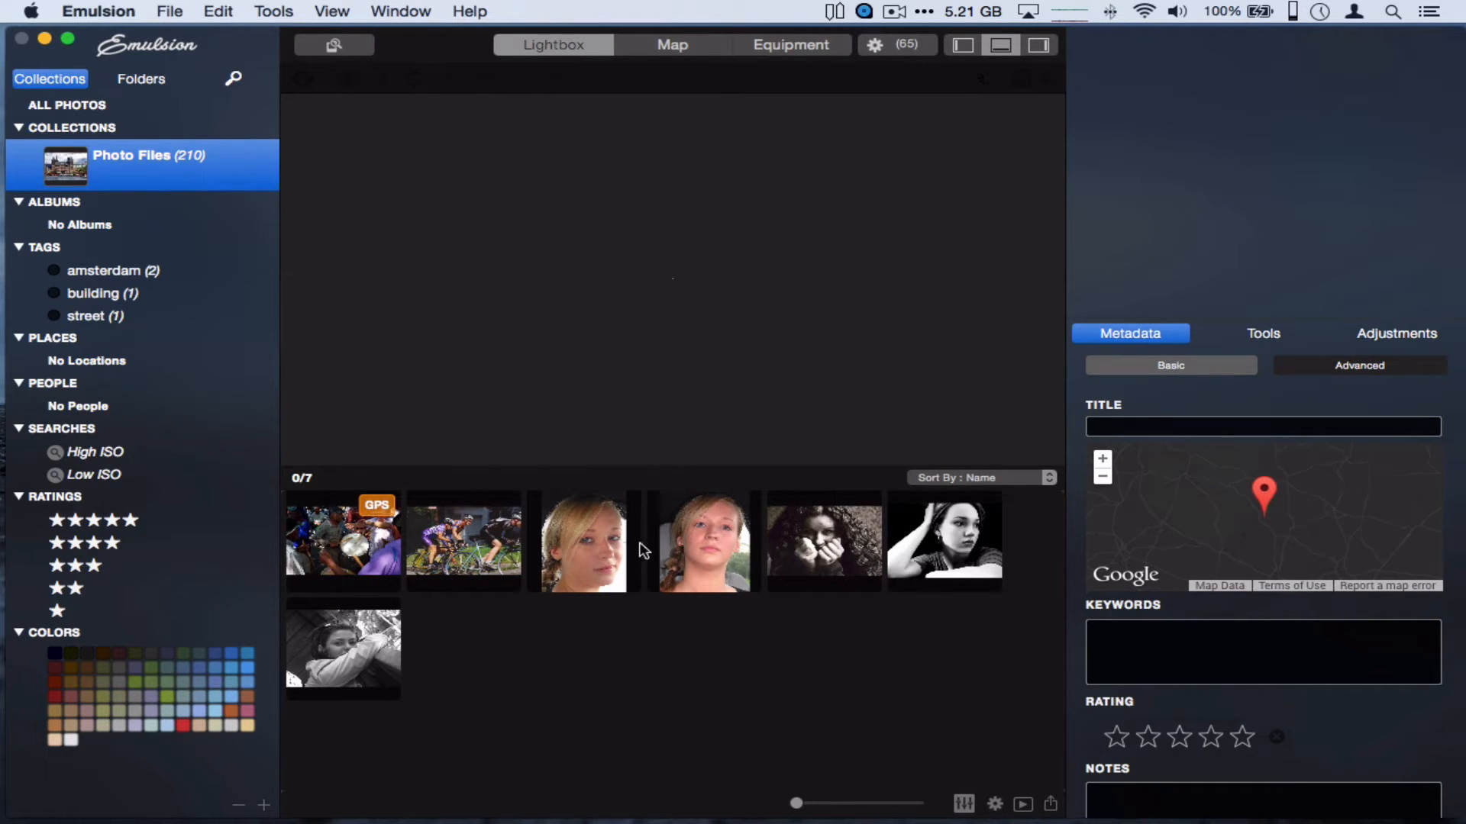
pyautogui.click(608, 555)
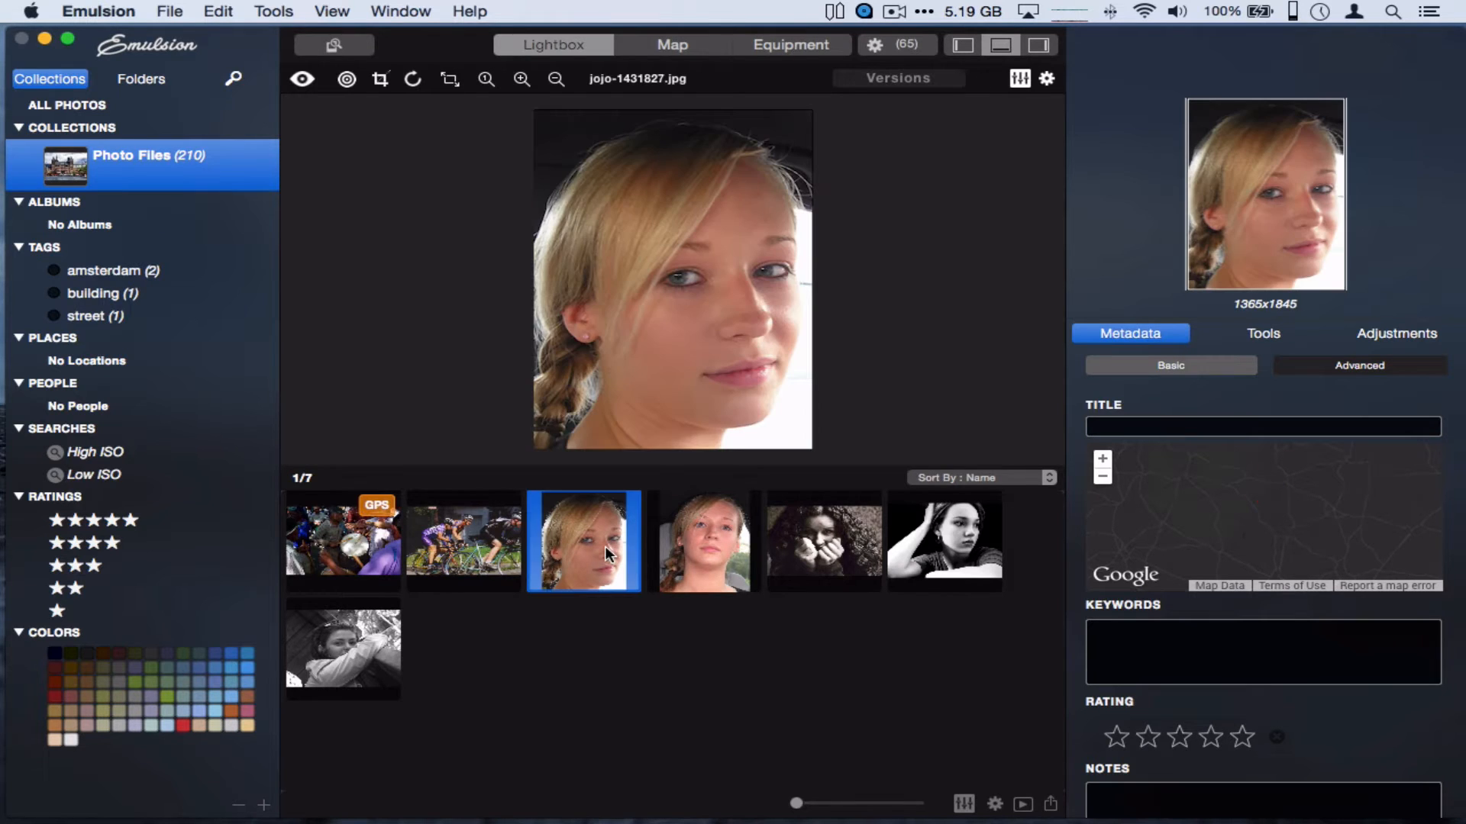
pyautogui.rightClick(666, 244)
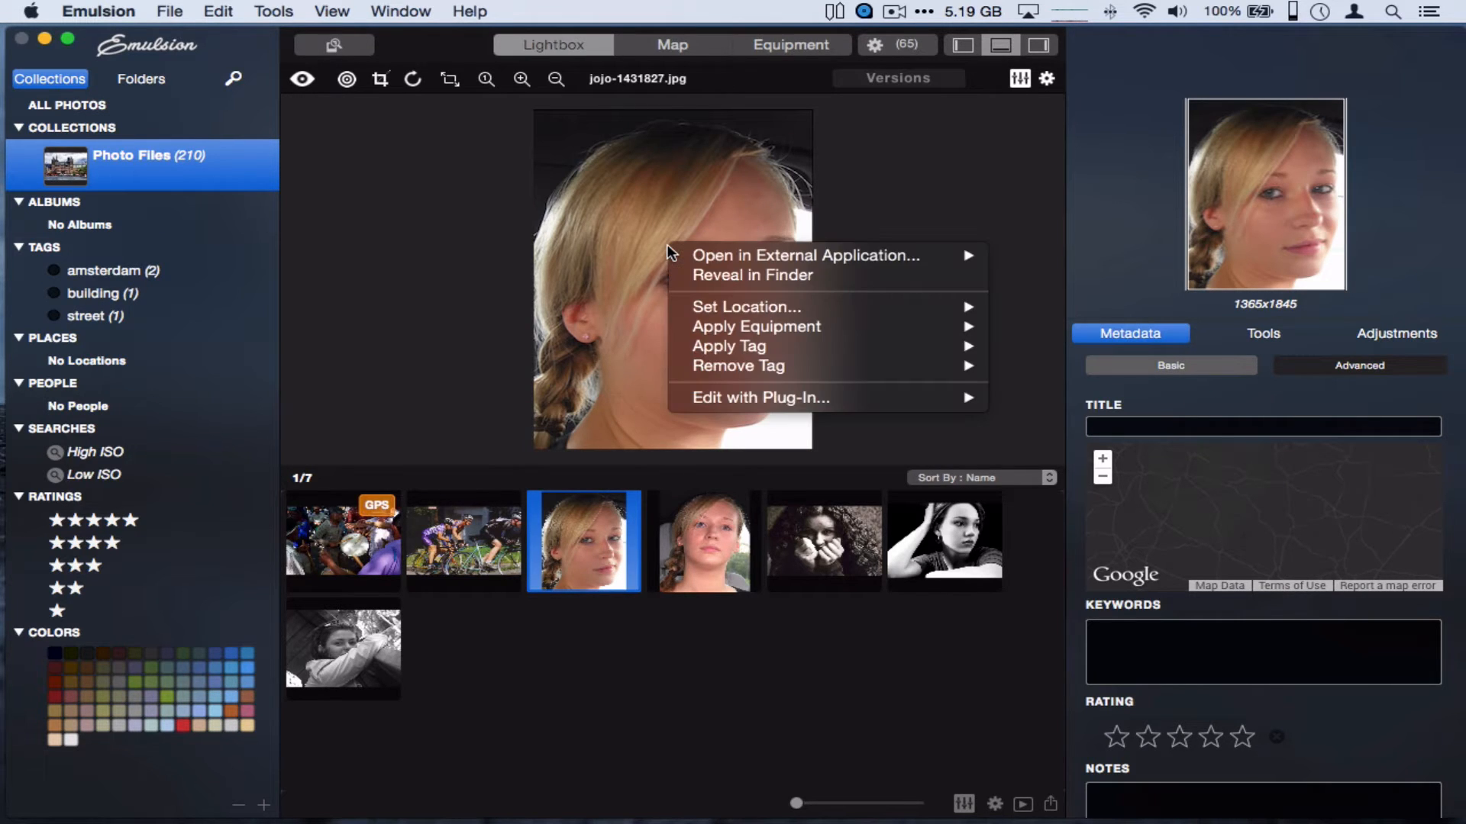
pyautogui.moveTo(700, 393)
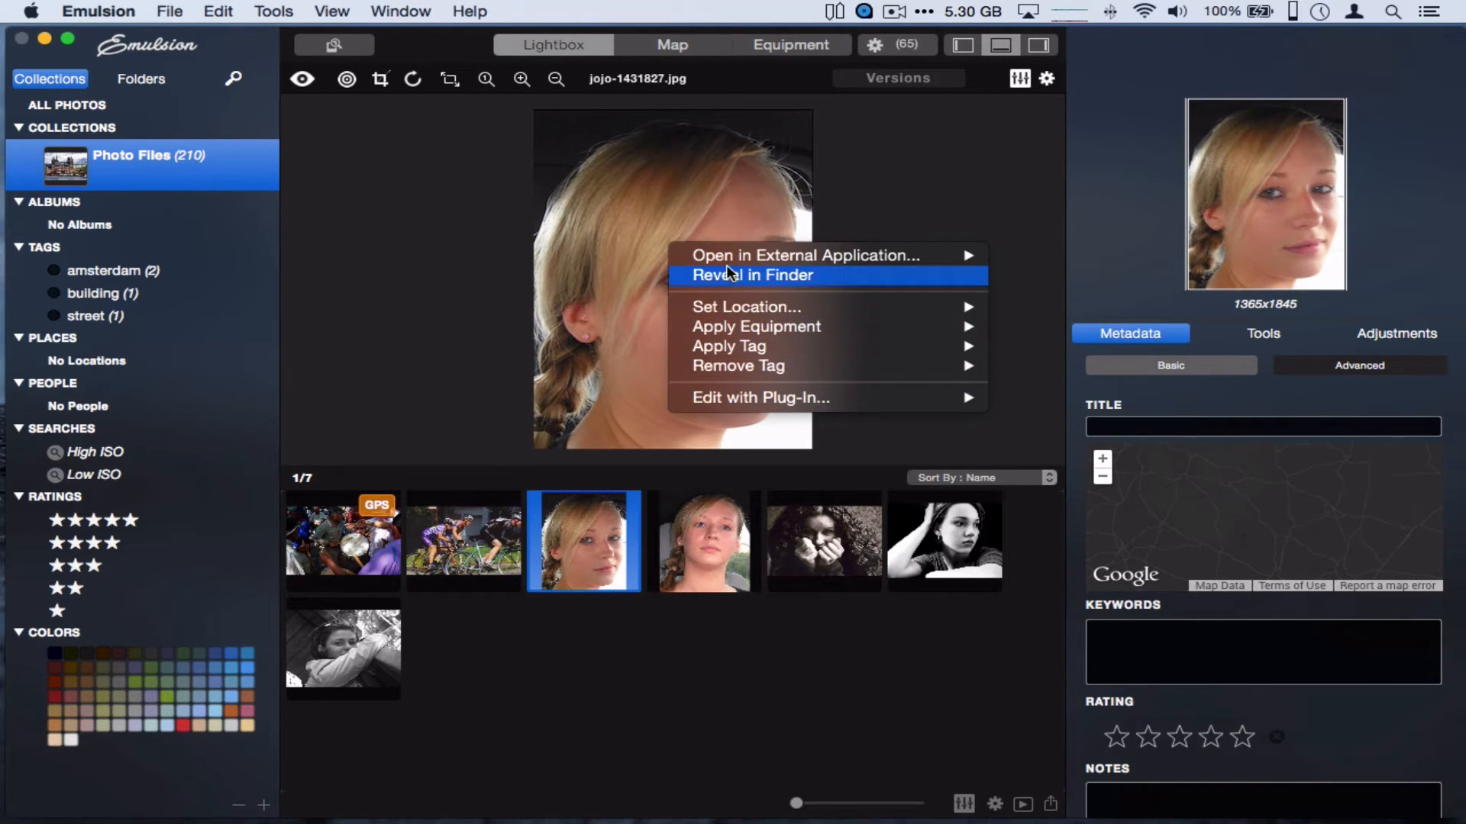
pyautogui.click(452, 285)
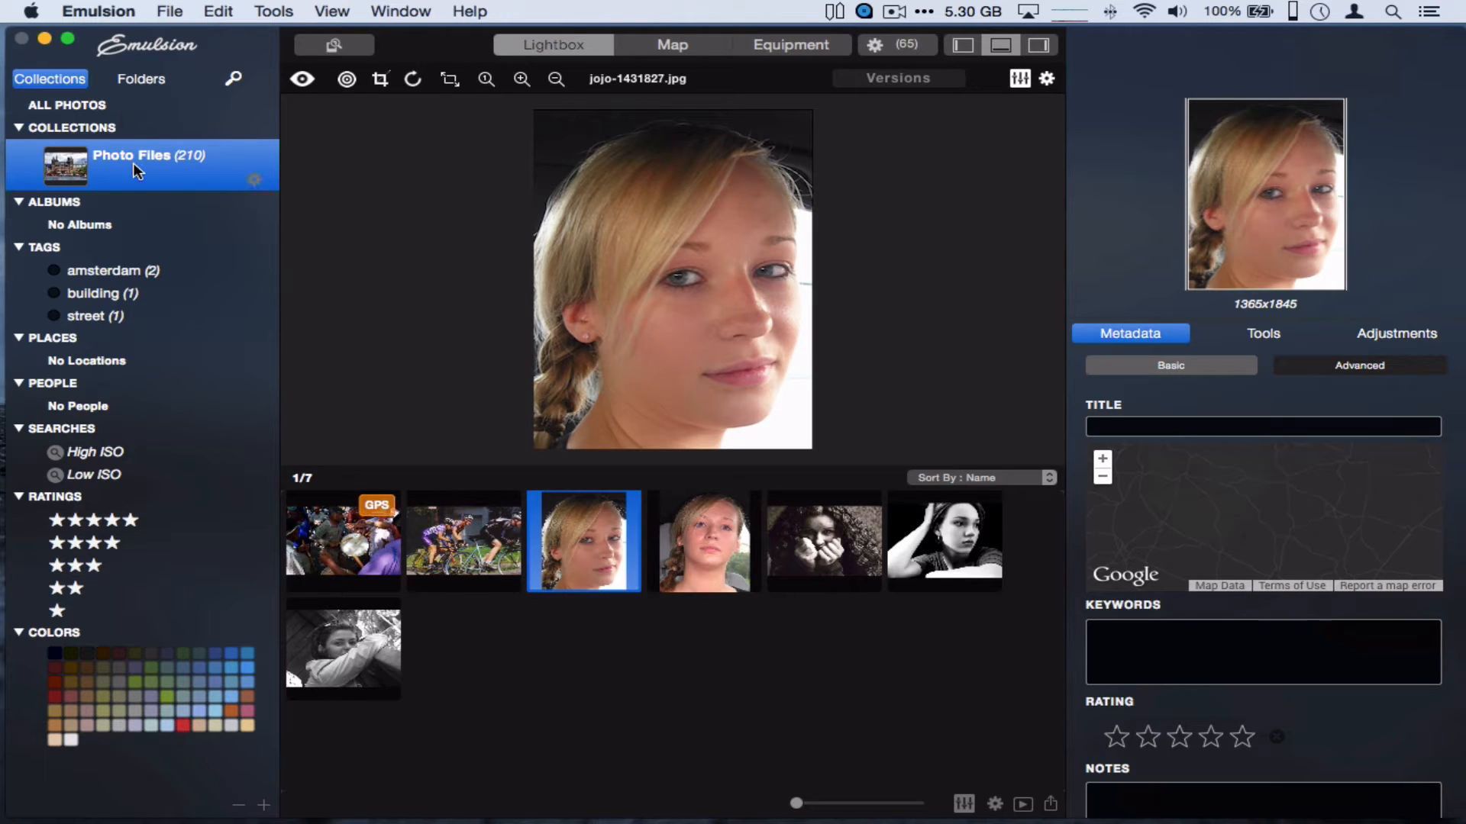
# List the photos matching the High ISO and Low ISO saved searches, and return to High ISO
pyautogui.click(81, 452)
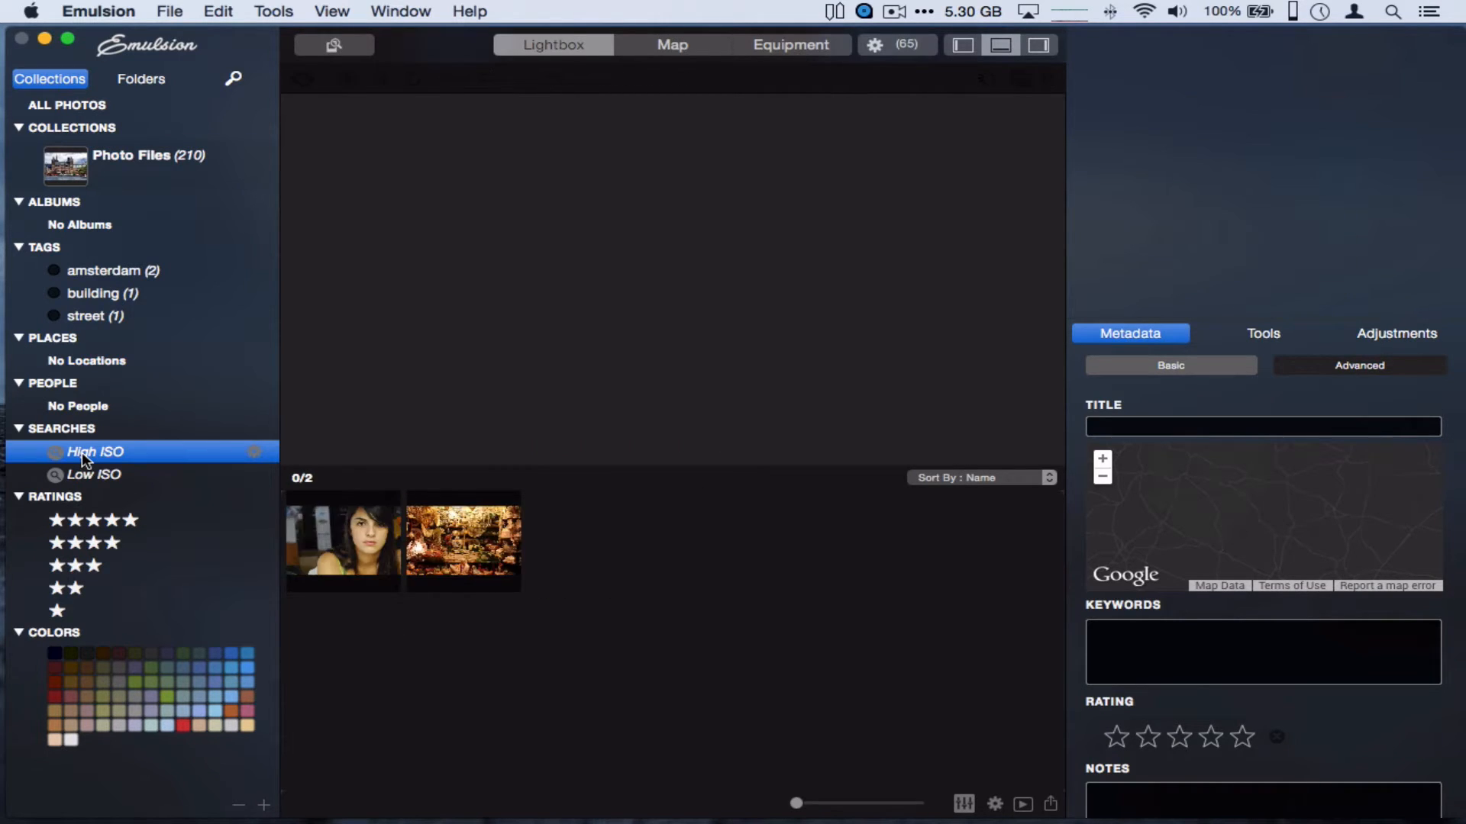
pyautogui.click(81, 474)
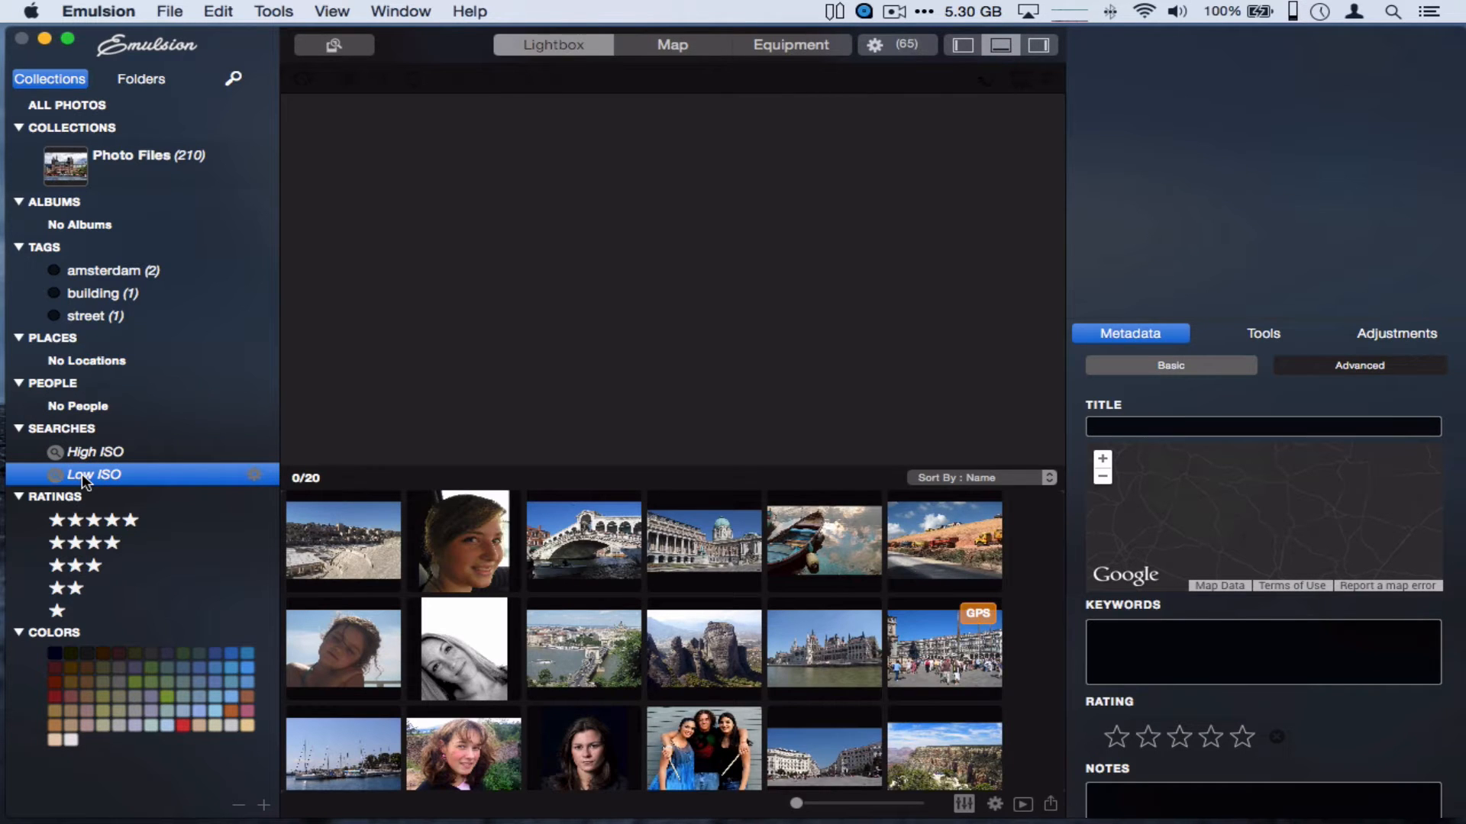
pyautogui.click(94, 450)
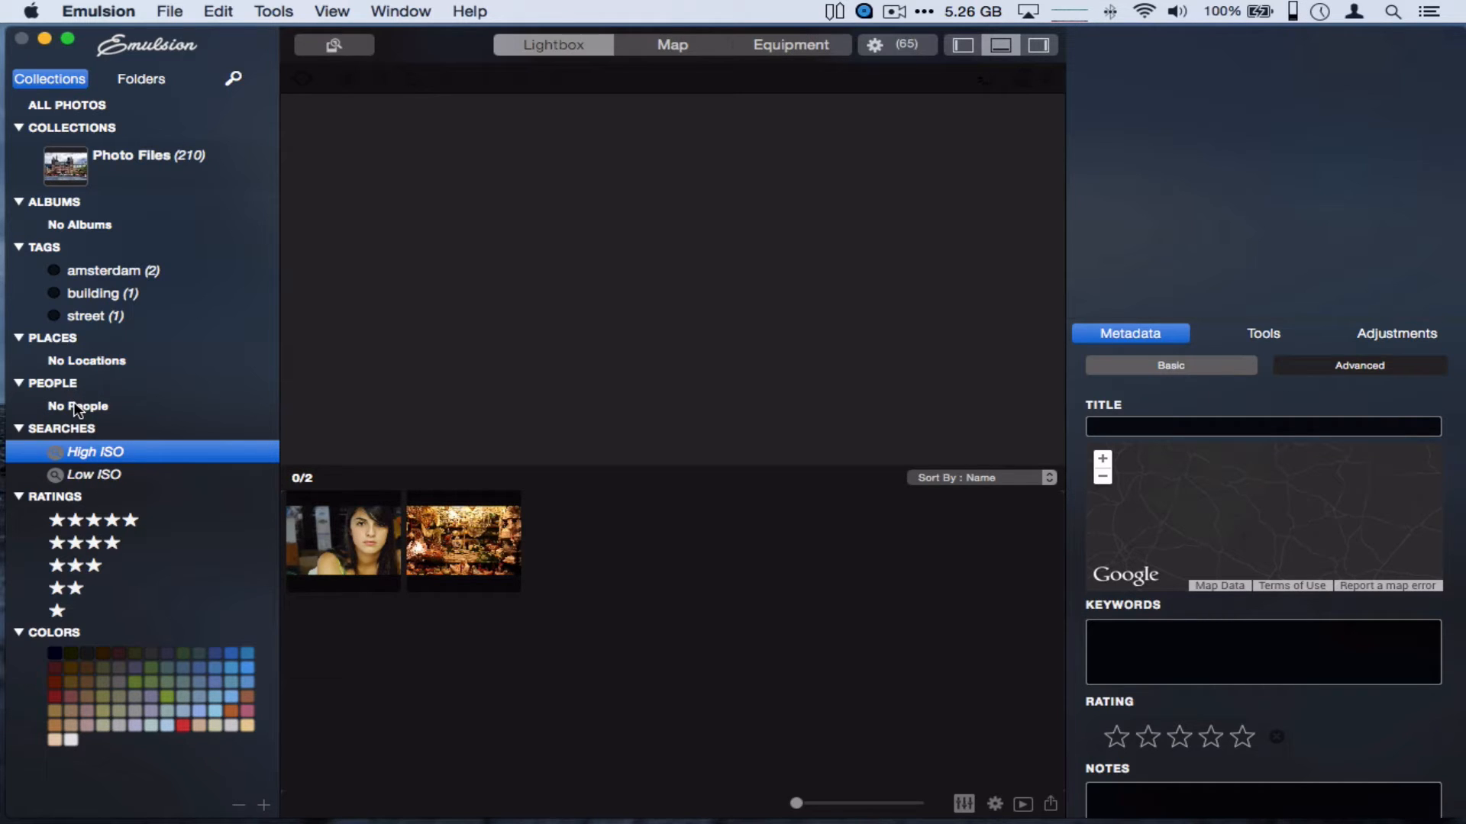
# Check the progress of the background thumbnail and indexing tasks from the High ISO results
pyautogui.click(898, 53)
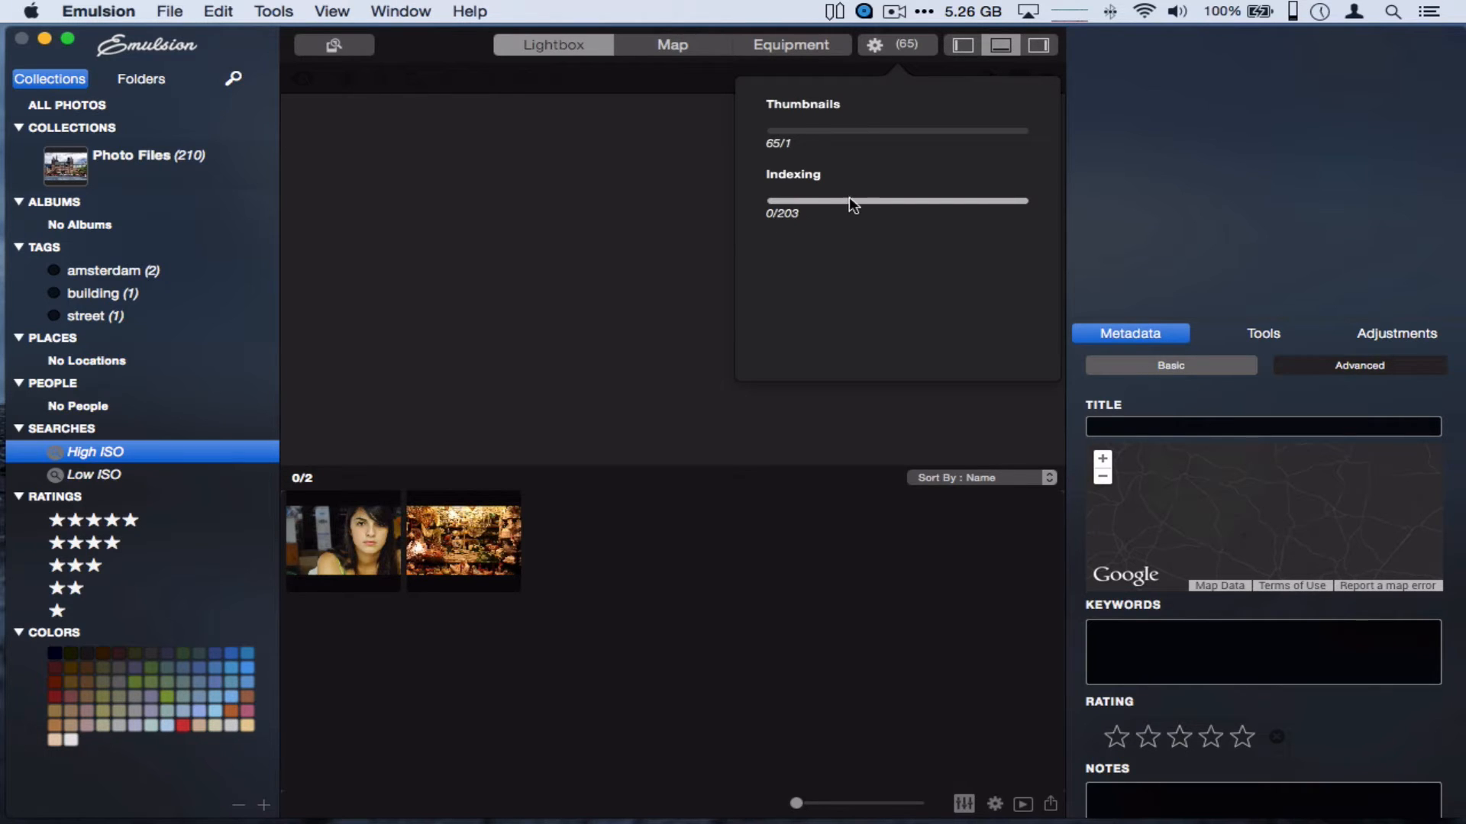
pyautogui.click(880, 47)
pyautogui.click(880, 47)
pyautogui.click(330, 12)
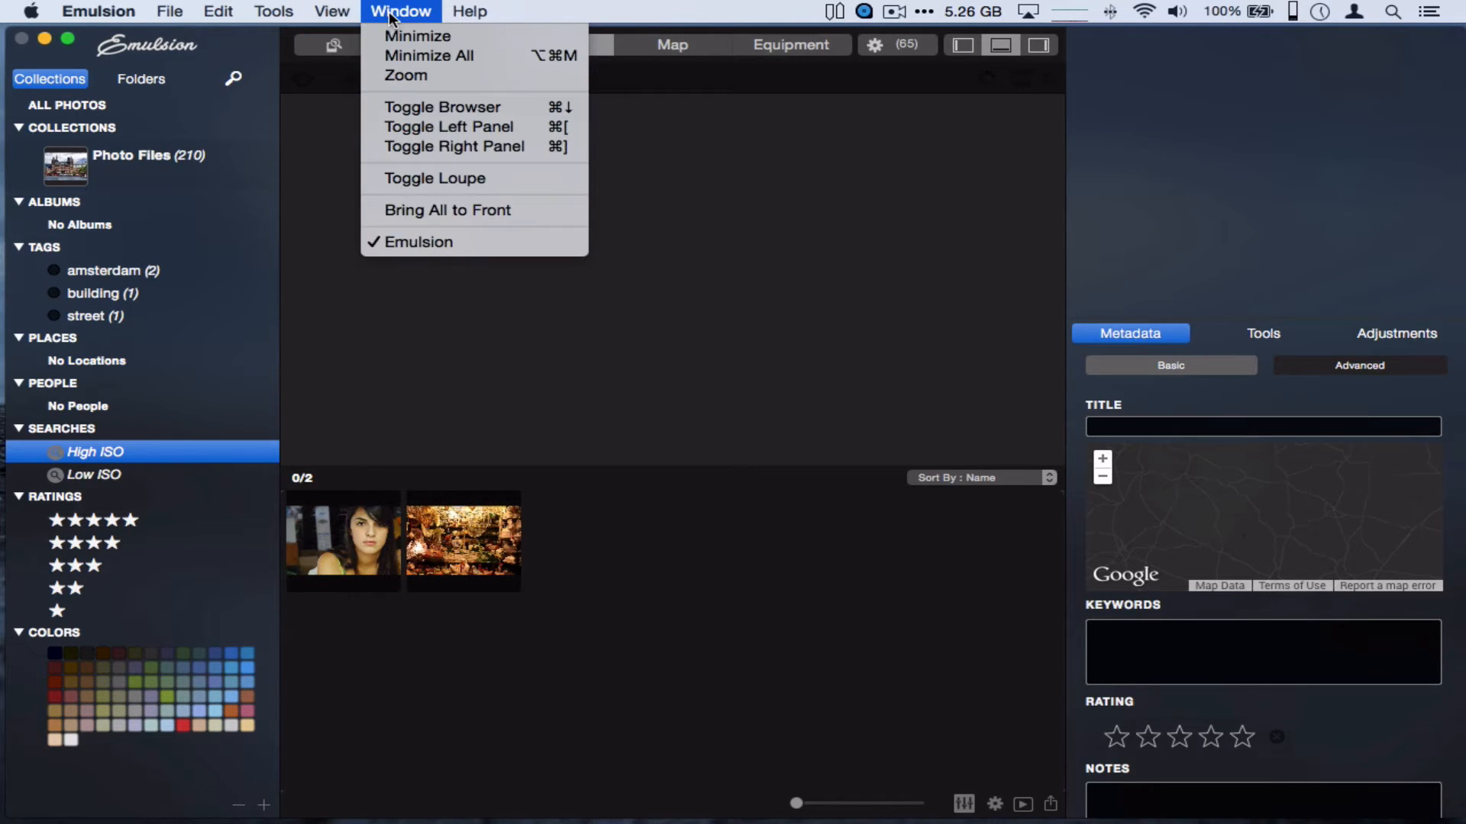
pyautogui.moveTo(237, 18)
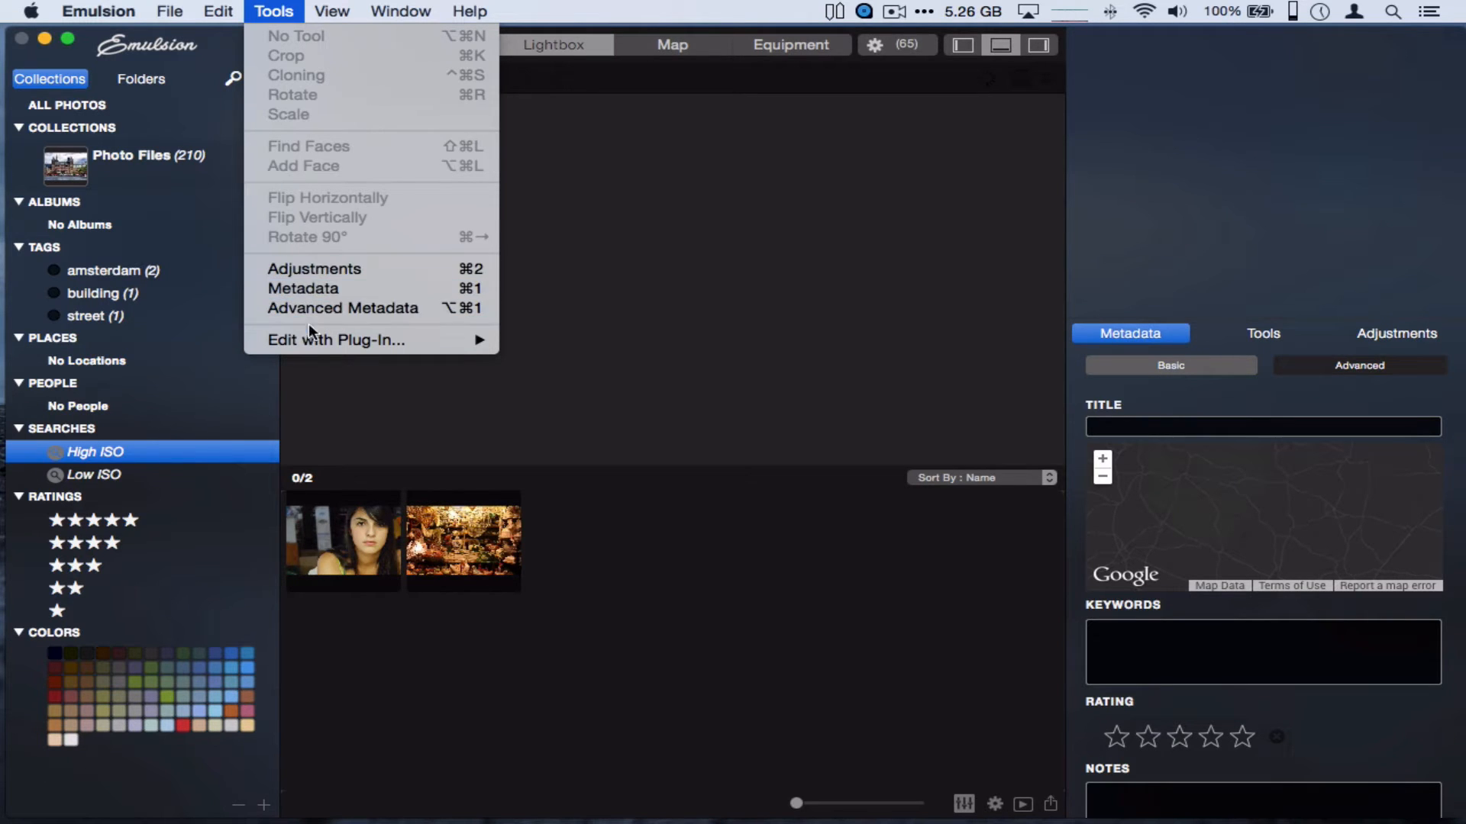
pyautogui.moveTo(167, 11)
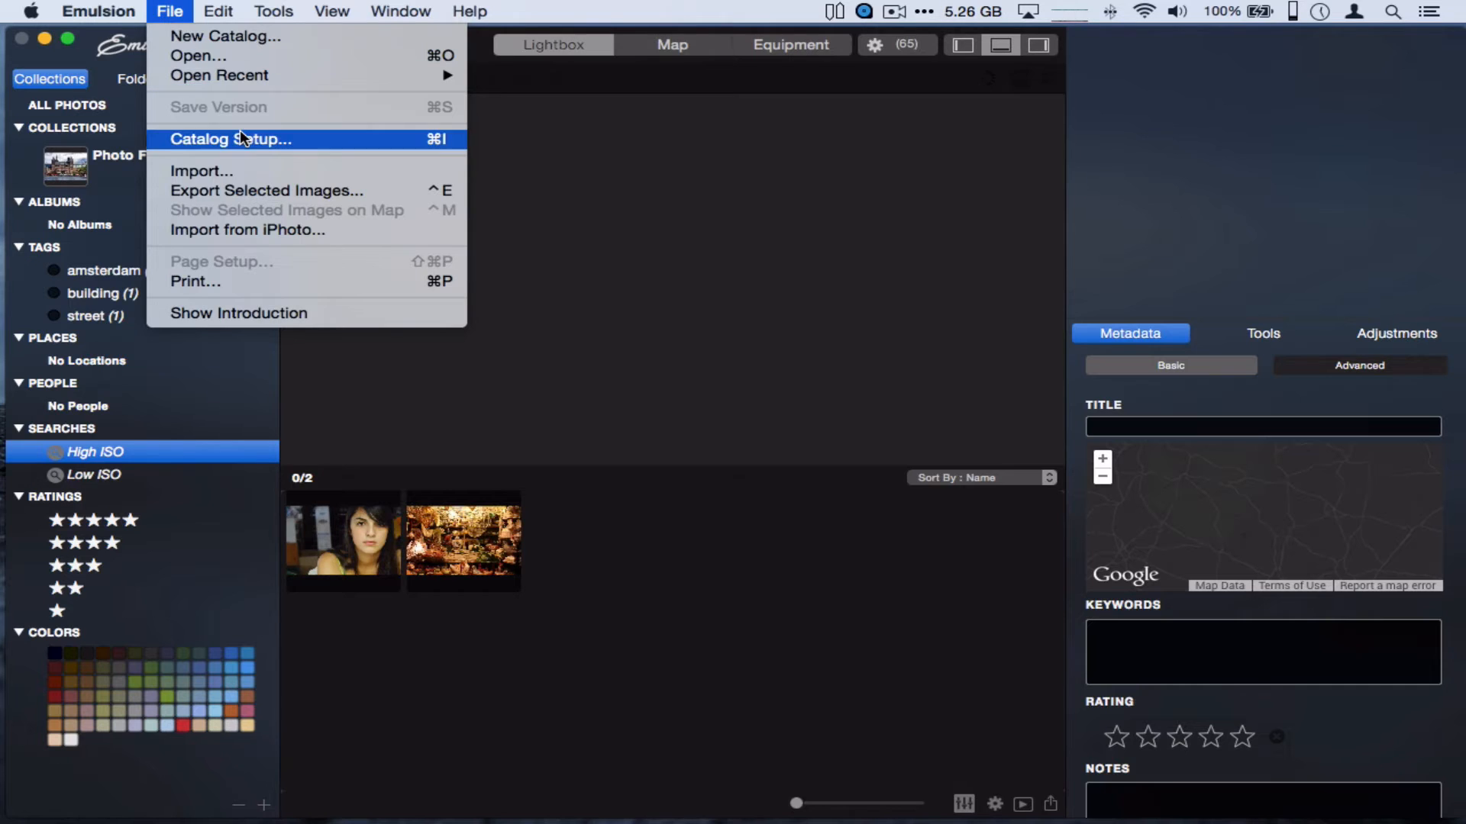
pyautogui.click(359, 387)
# Show the introduction screen and reopen the Demo catalog from its list of recent catalogs
pyautogui.click(178, 9)
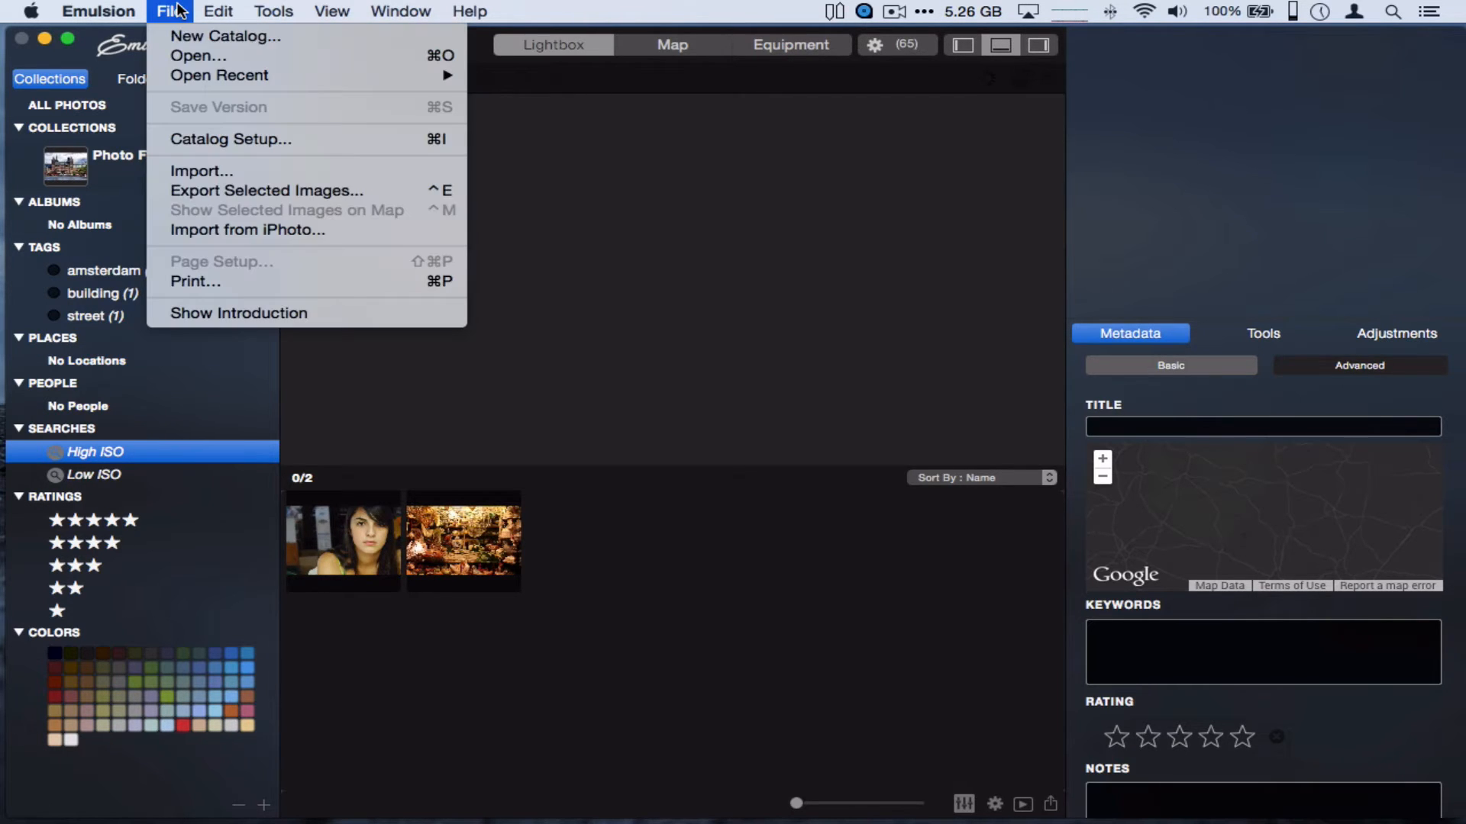
pyautogui.click(239, 317)
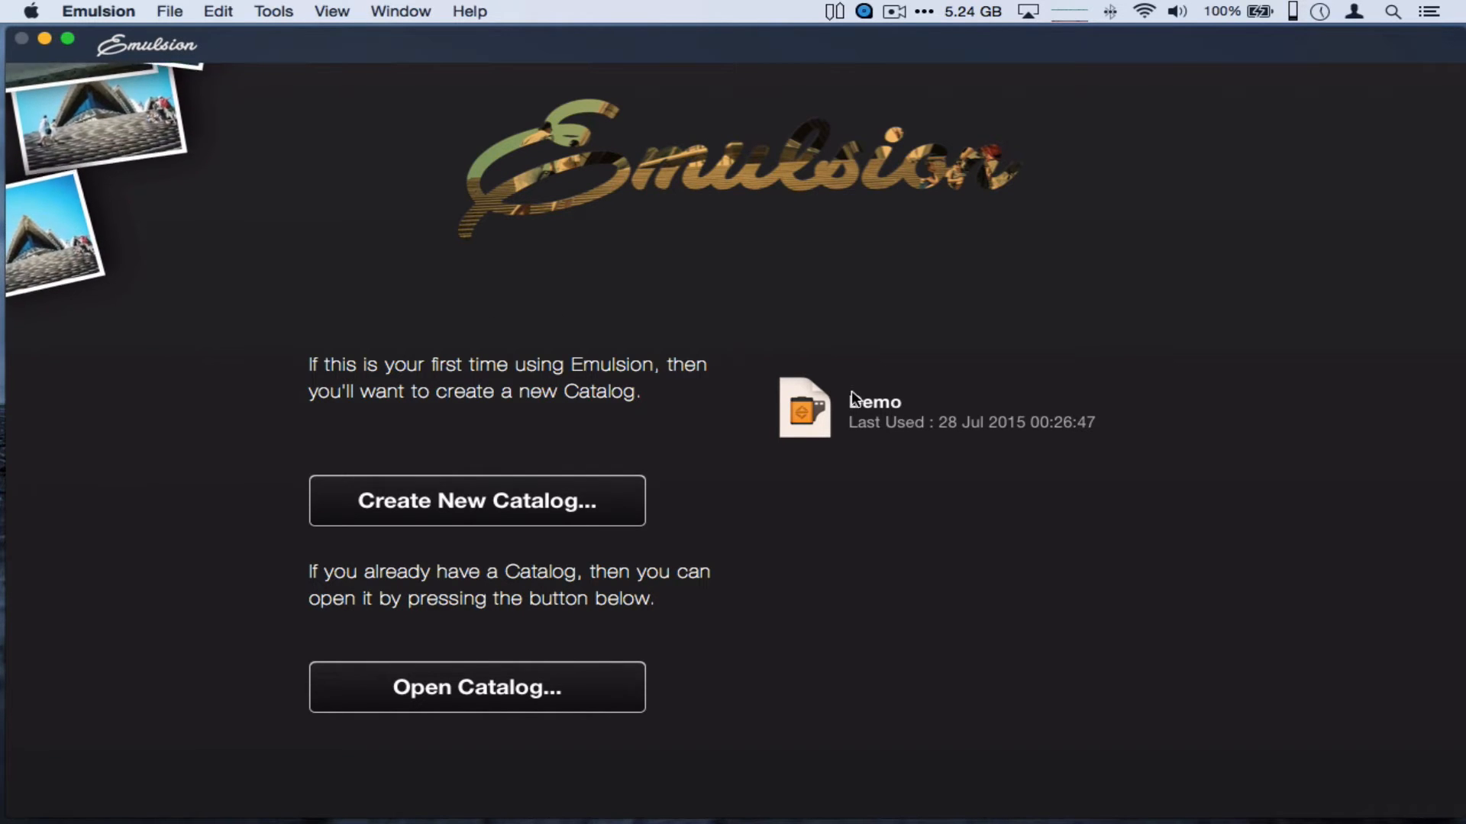
pyautogui.click(806, 419)
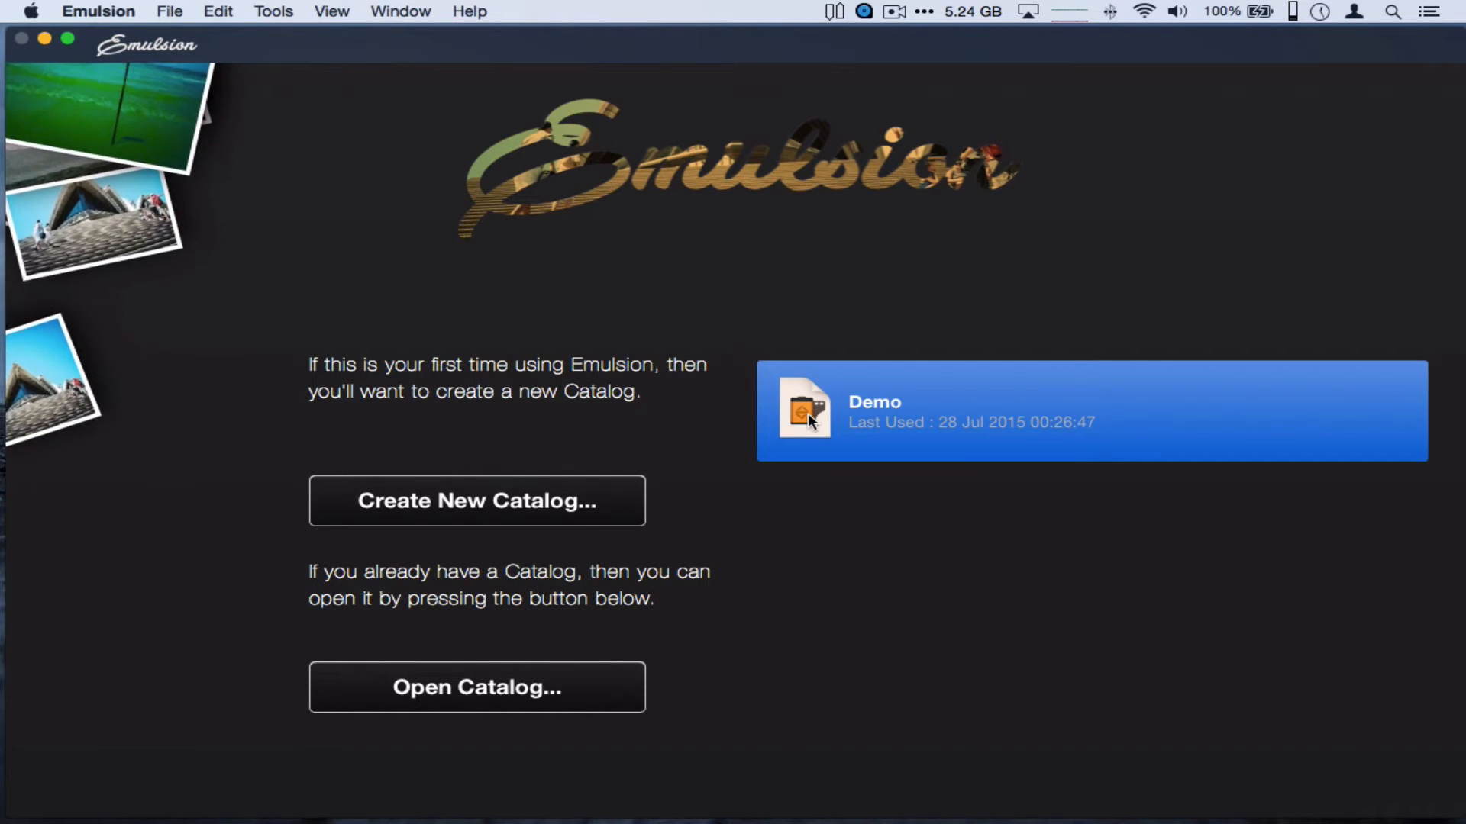
pyautogui.doubleClick(807, 414)
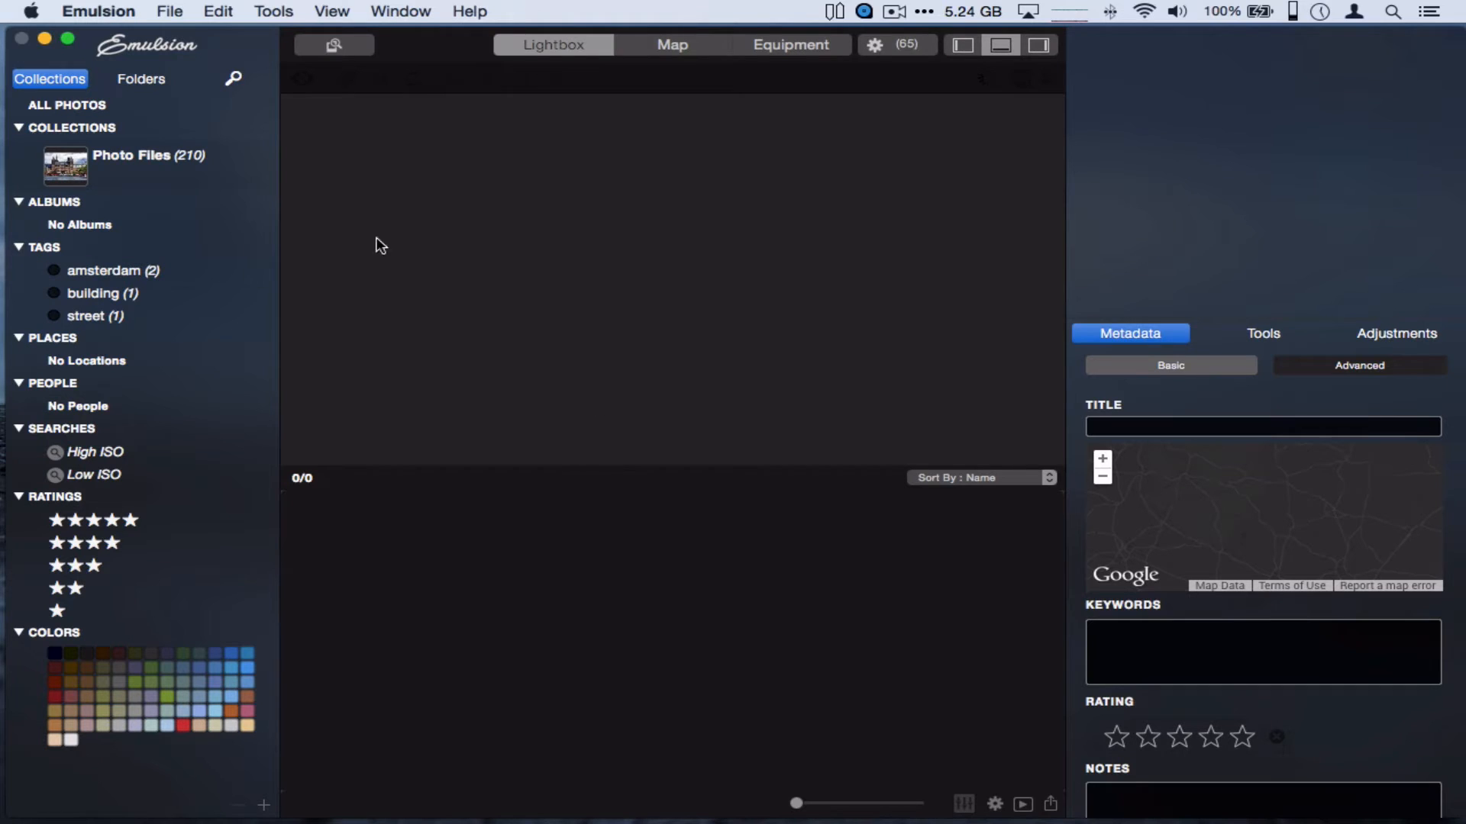
# Show the Photo Files collection and check the thumbnail and indexing progress again
pyautogui.click(189, 158)
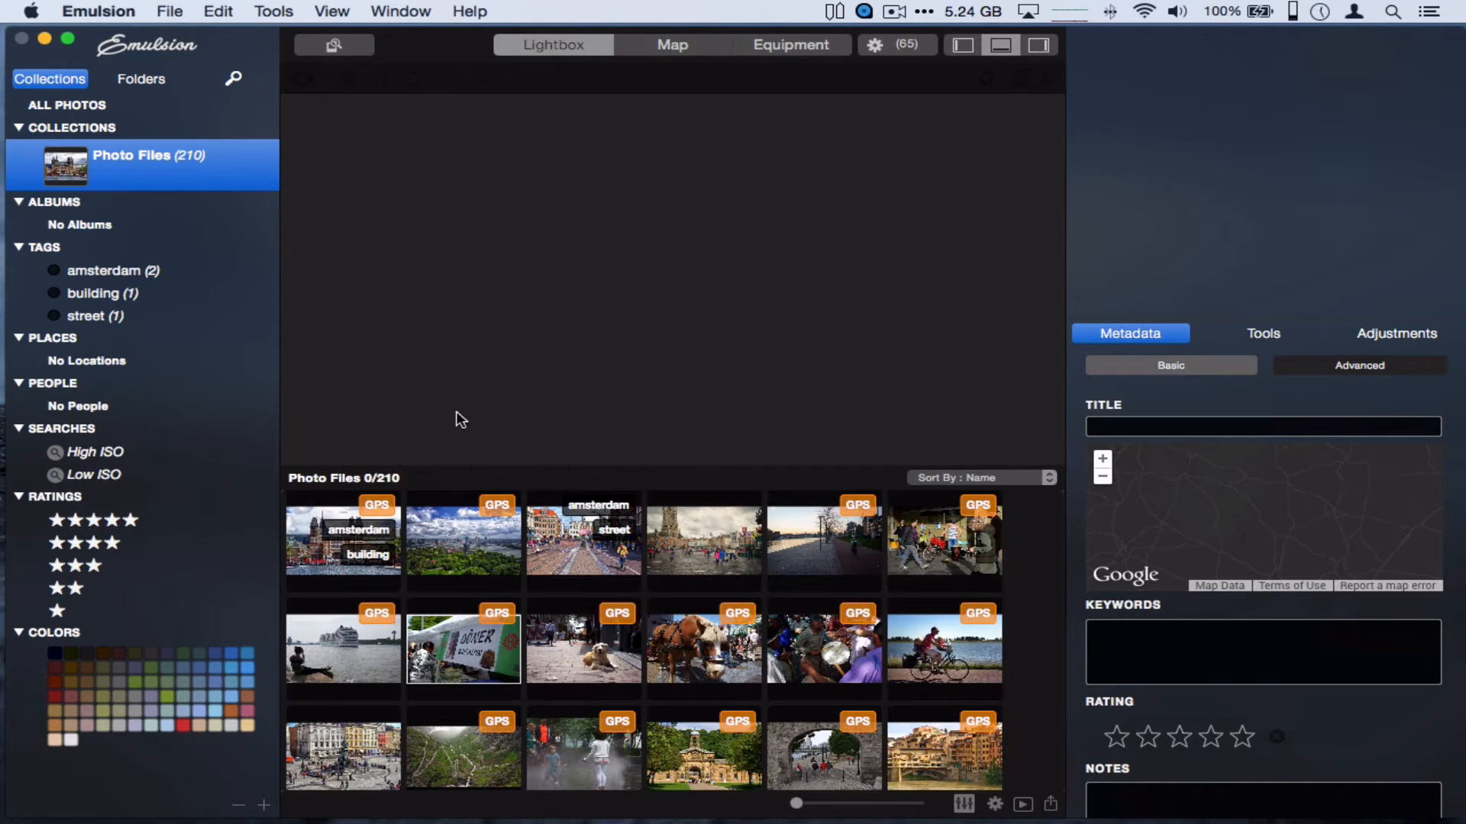
pyautogui.click(895, 45)
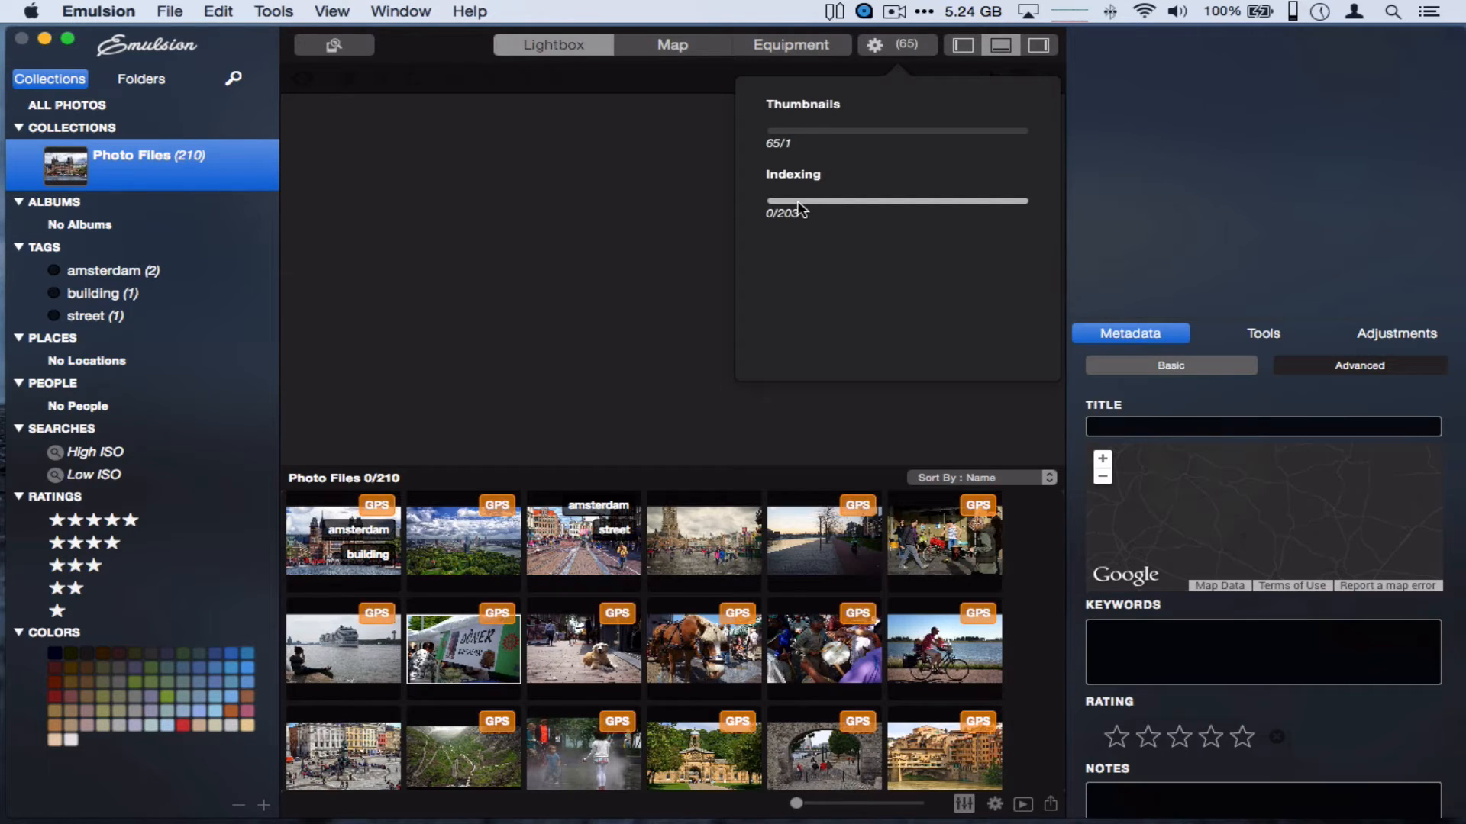
pyautogui.click(897, 47)
pyautogui.click(387, 187)
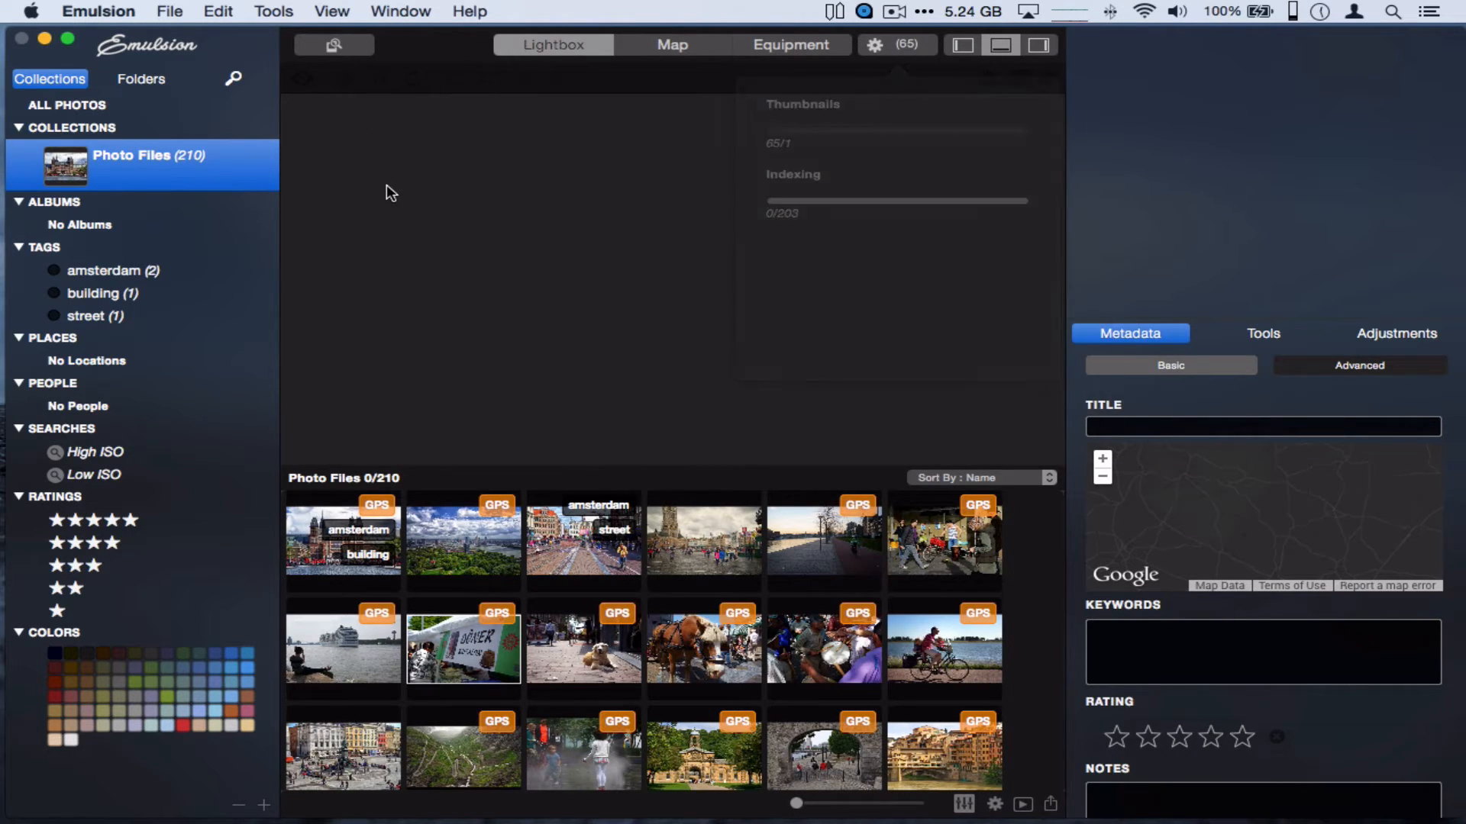
# Try to find faces in the close-up portrait of the smiling woman with tied-back hair sitting in a car
pyautogui.click(331, 526)
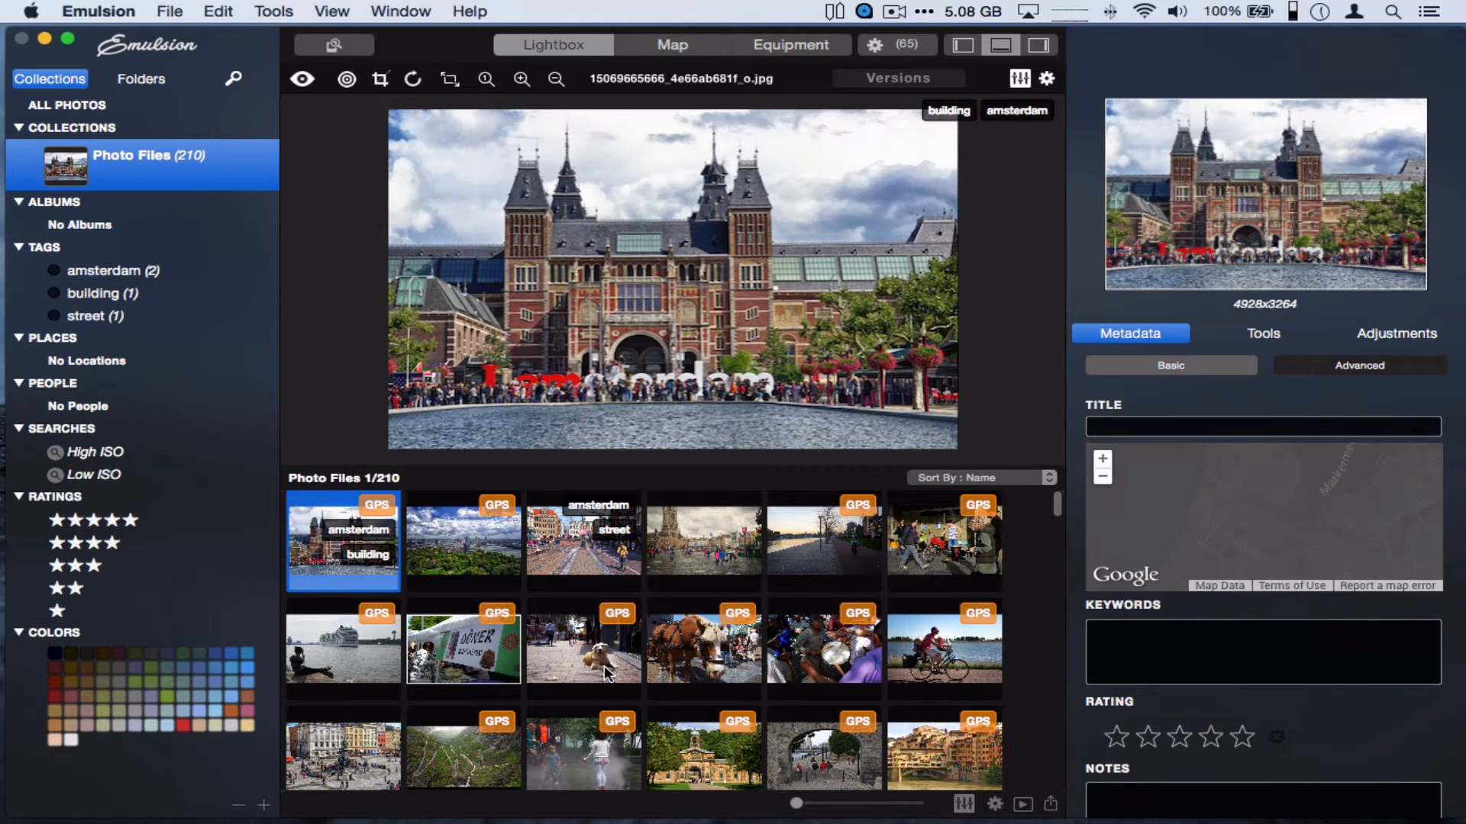
pyautogui.scroll(-10, 606, 672)
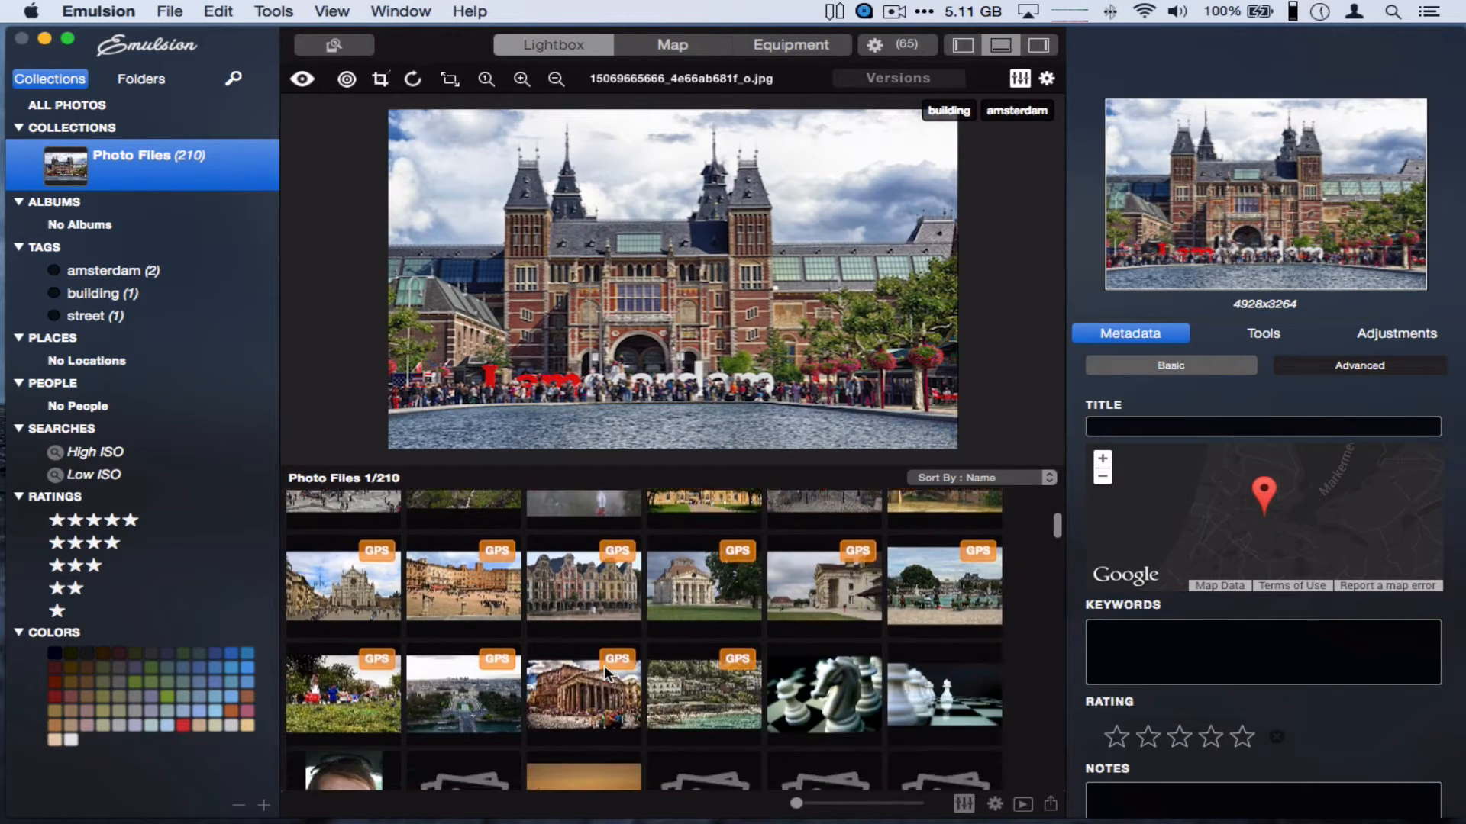
pyautogui.scroll(1, 604, 666)
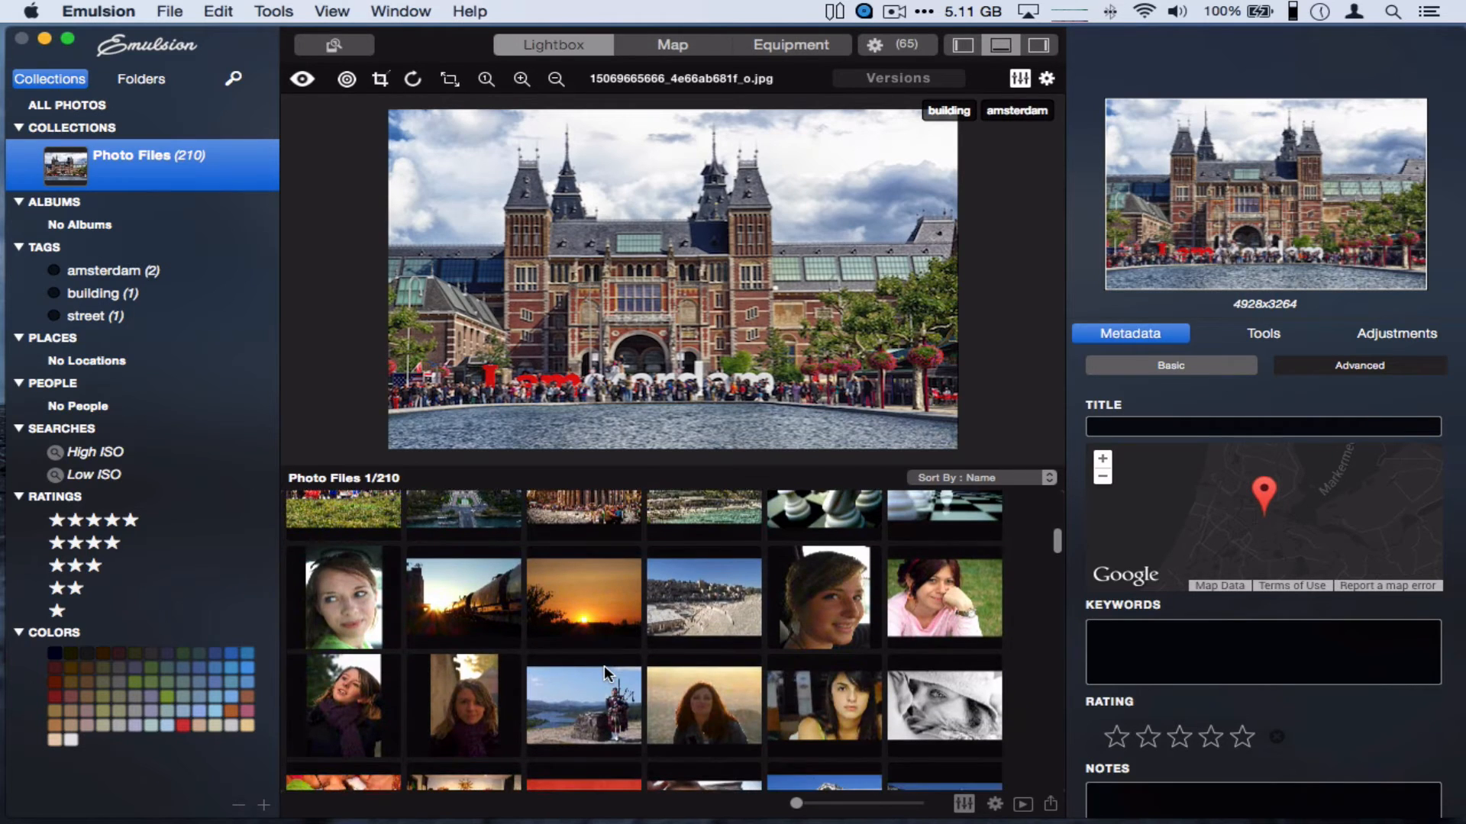
pyautogui.click(798, 611)
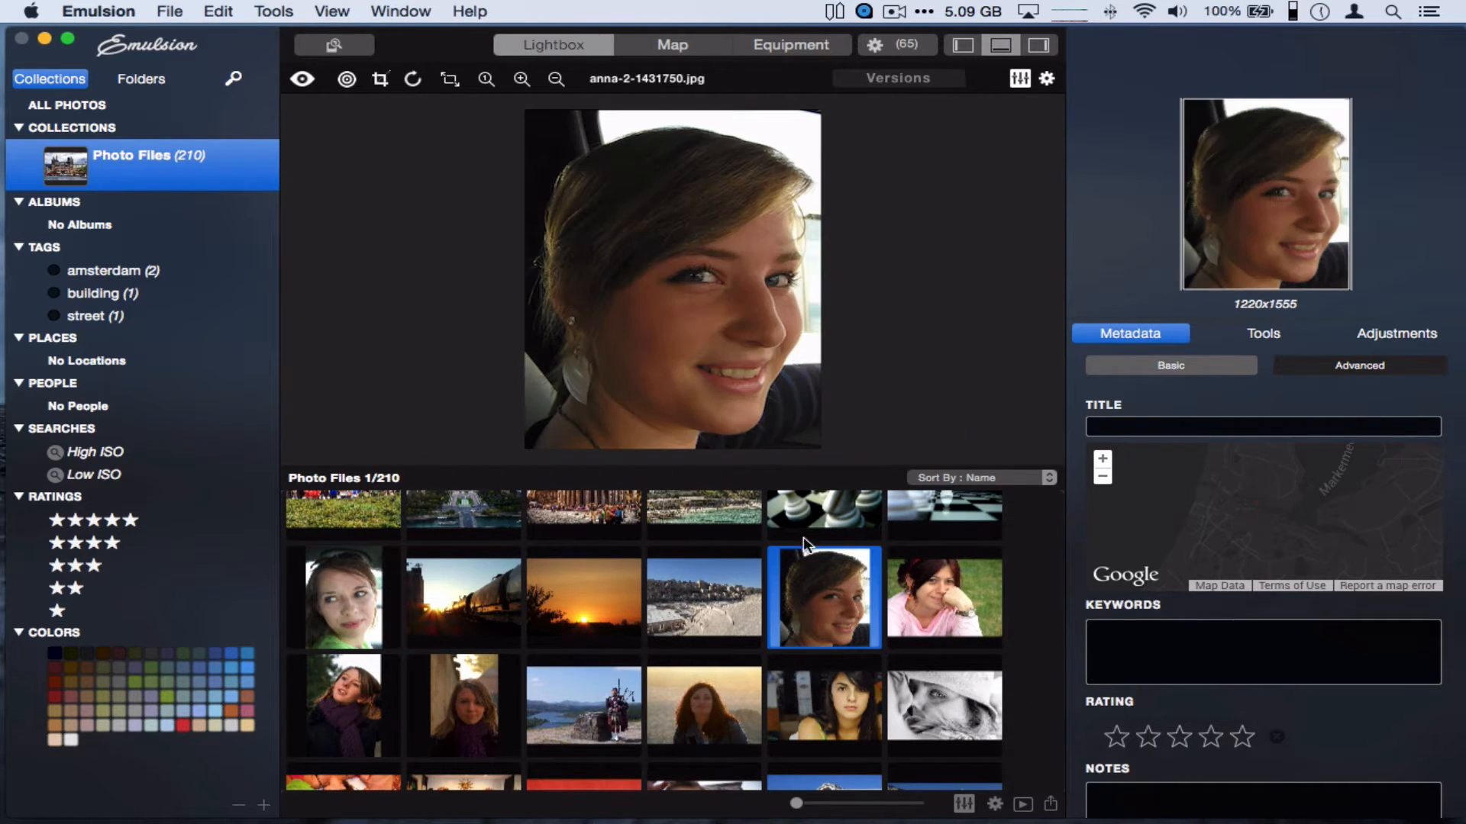
pyautogui.click(333, 12)
pyautogui.moveTo(254, 9)
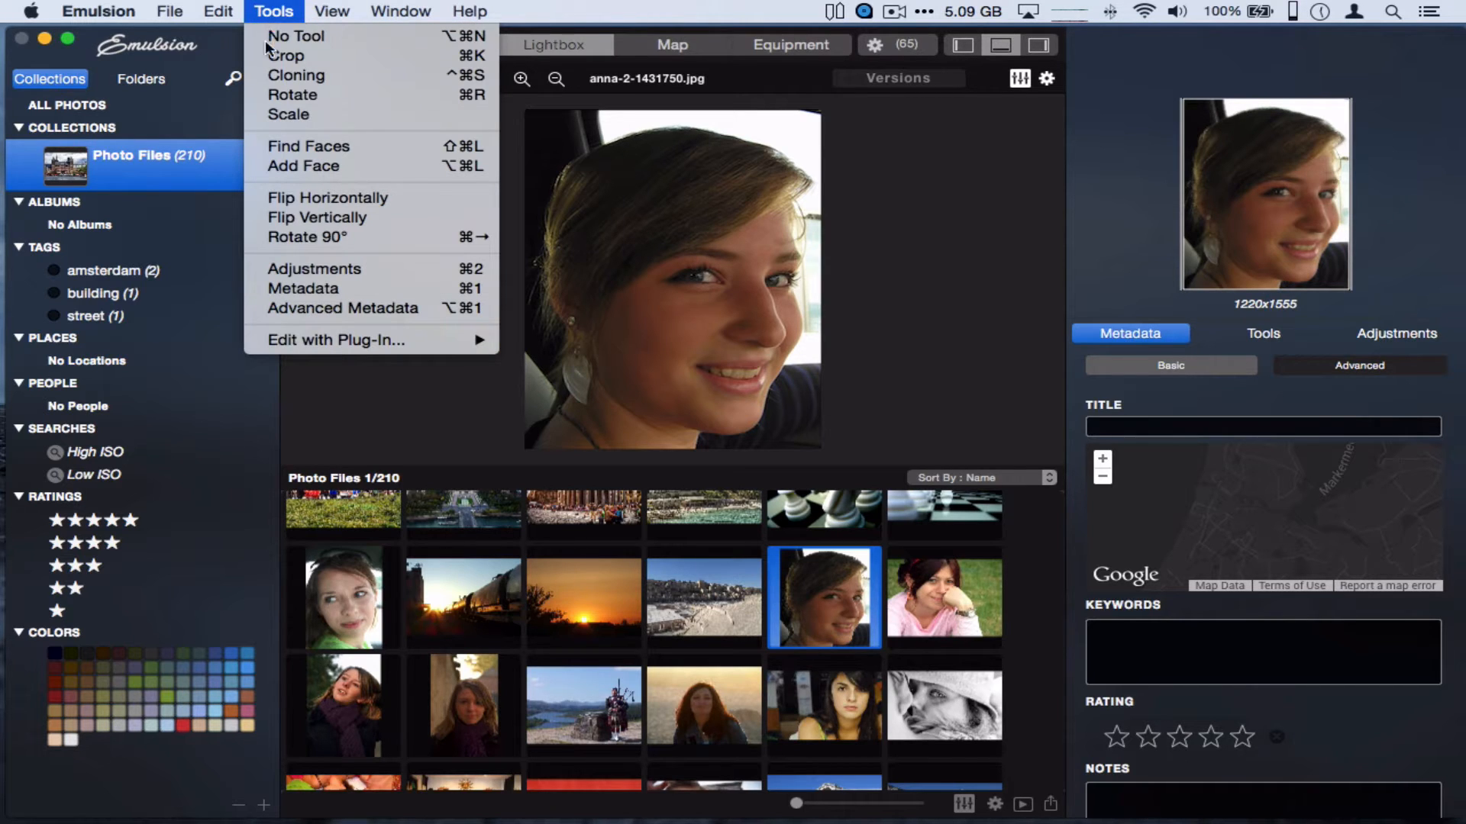
pyautogui.click(275, 151)
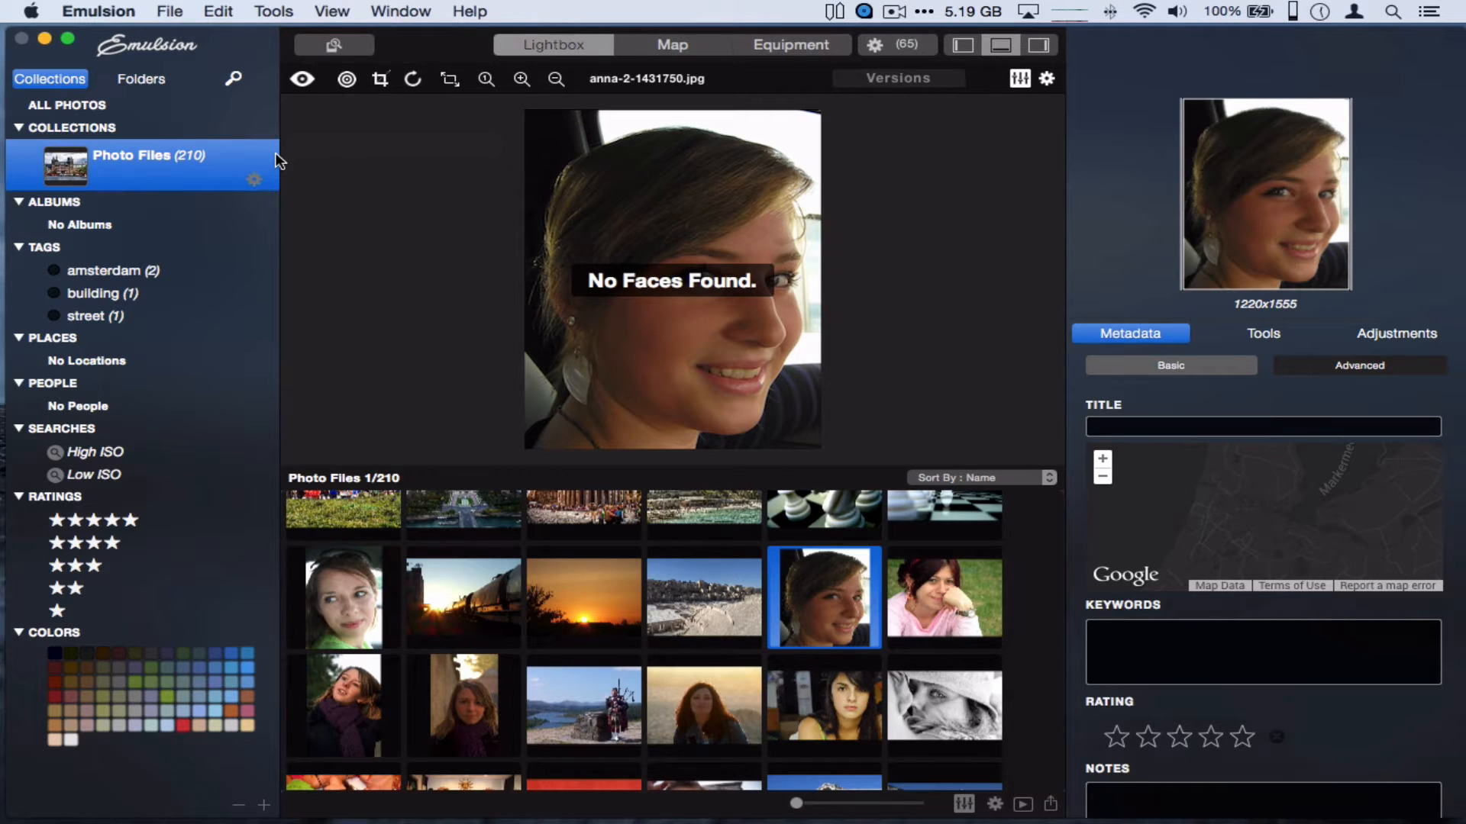
# Run Find Faces on the portrait atumn-portraits-5-1438578.jpg
pyautogui.click(462, 702)
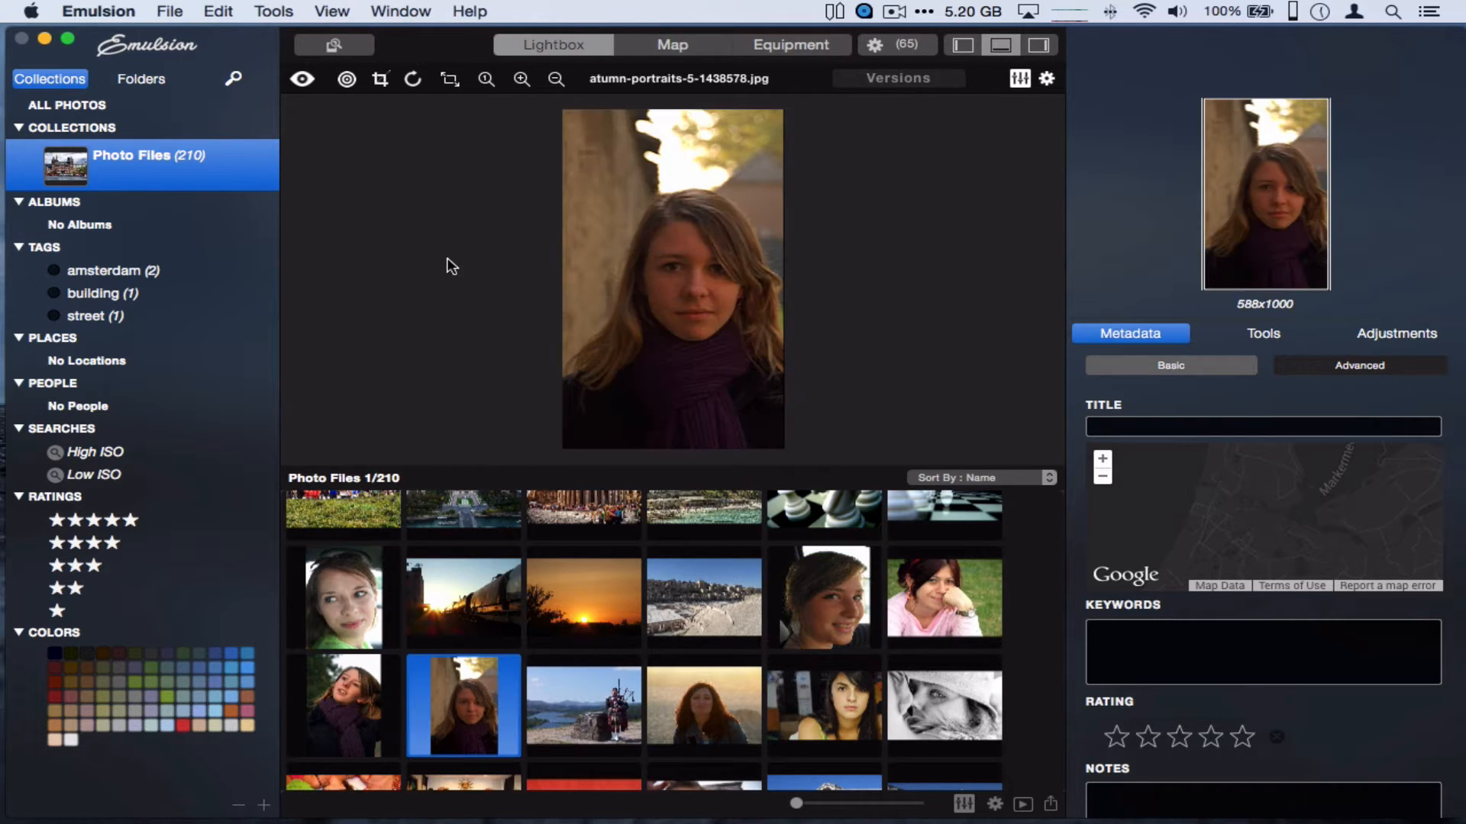
pyautogui.click(275, 12)
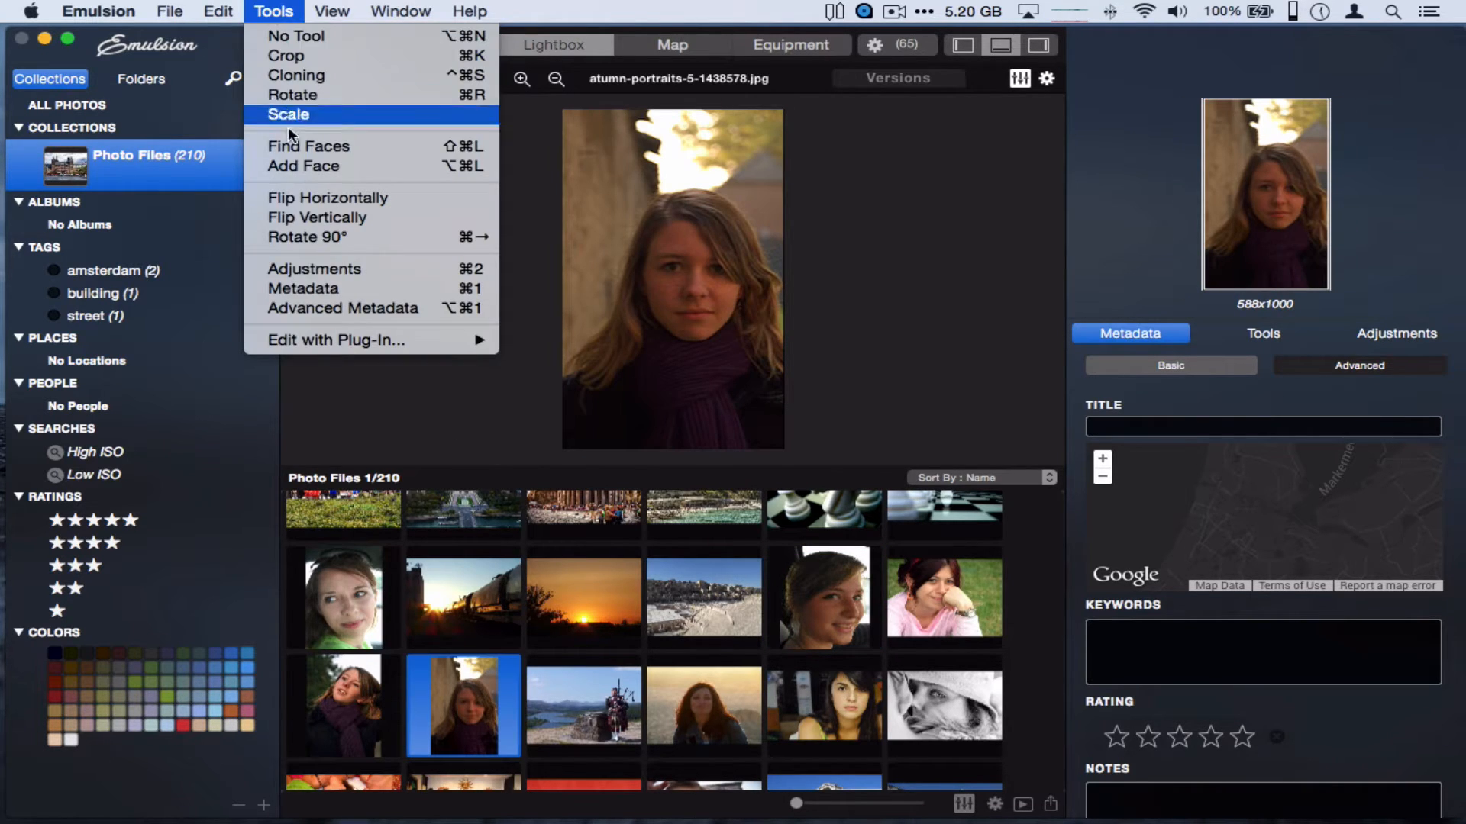
pyautogui.click(290, 145)
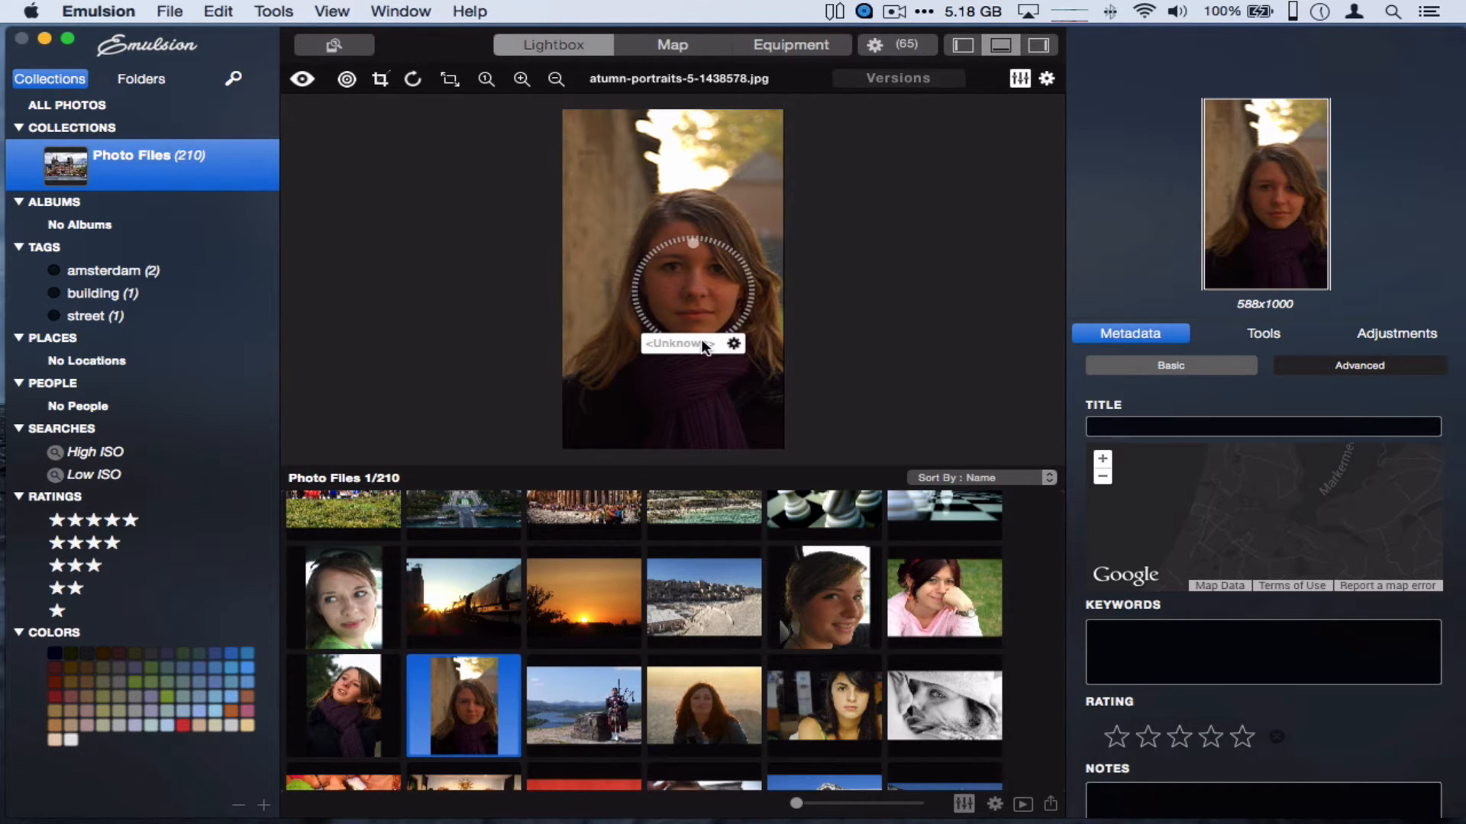
# Create a new person for the detected face, entering the person's first name, and close the person settings
pyautogui.click(735, 343)
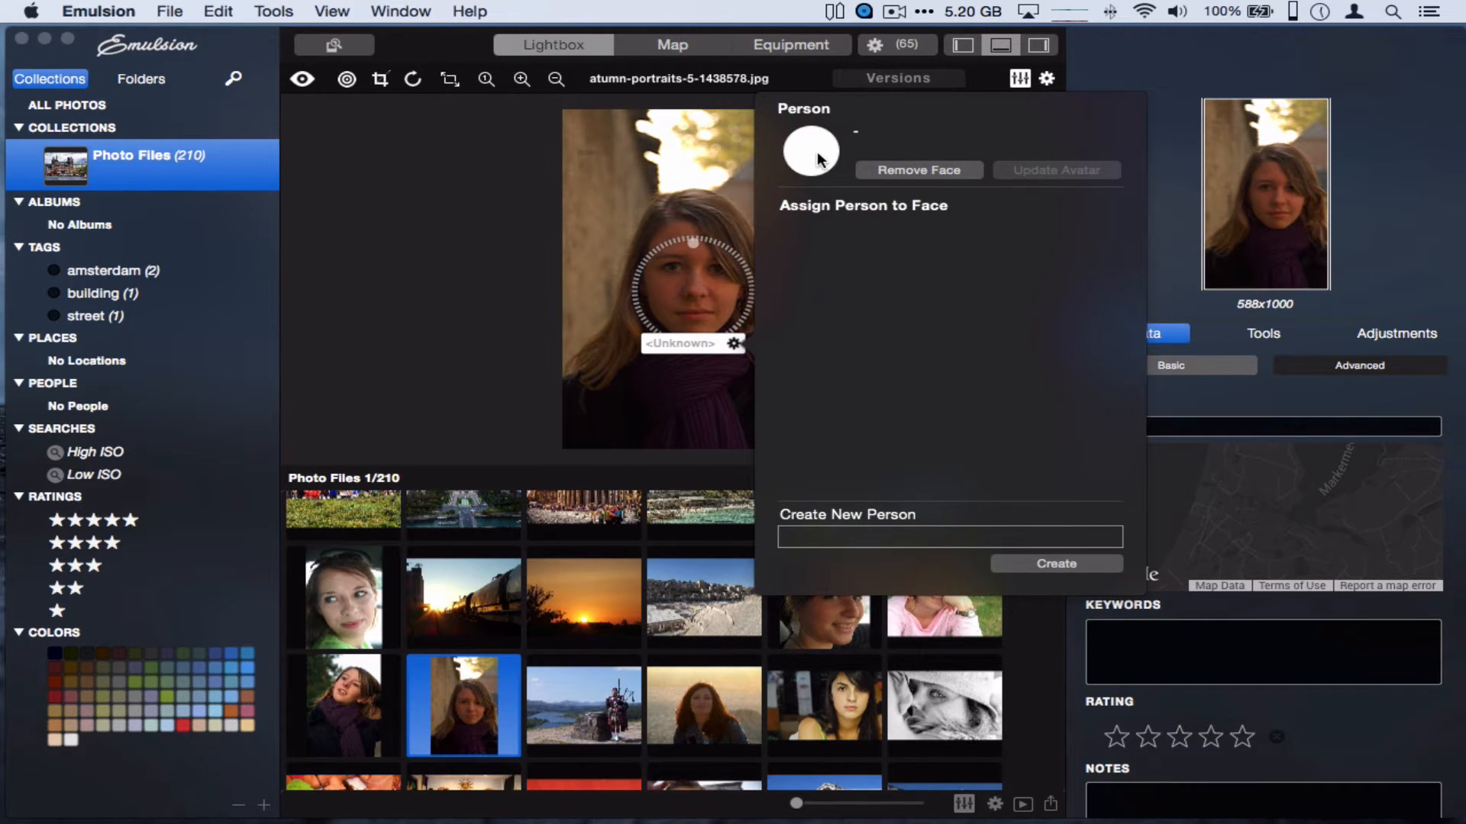
pyautogui.click(820, 538)
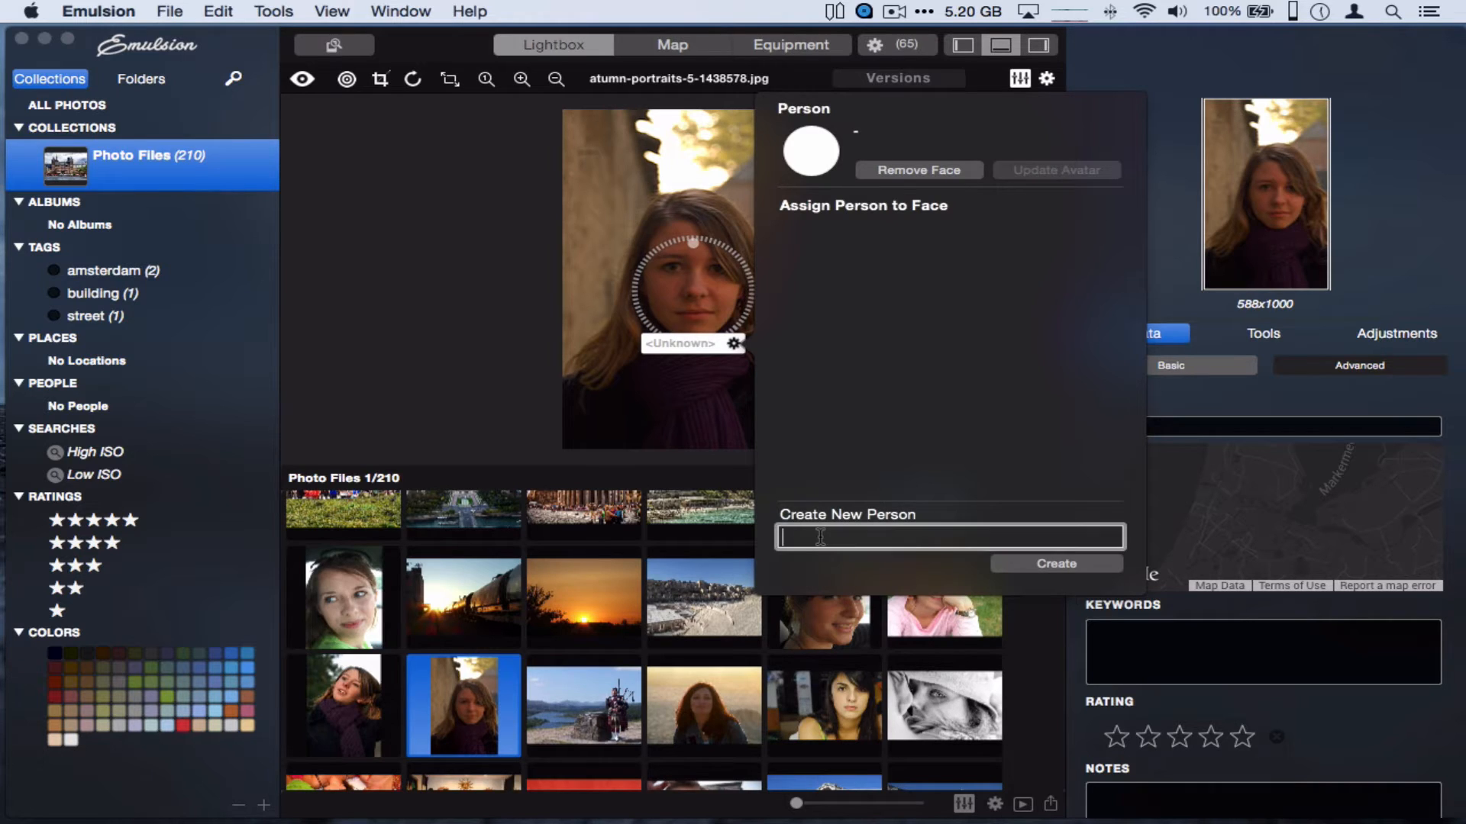
pyautogui.write('Marja')
pyautogui.click(1056, 565)
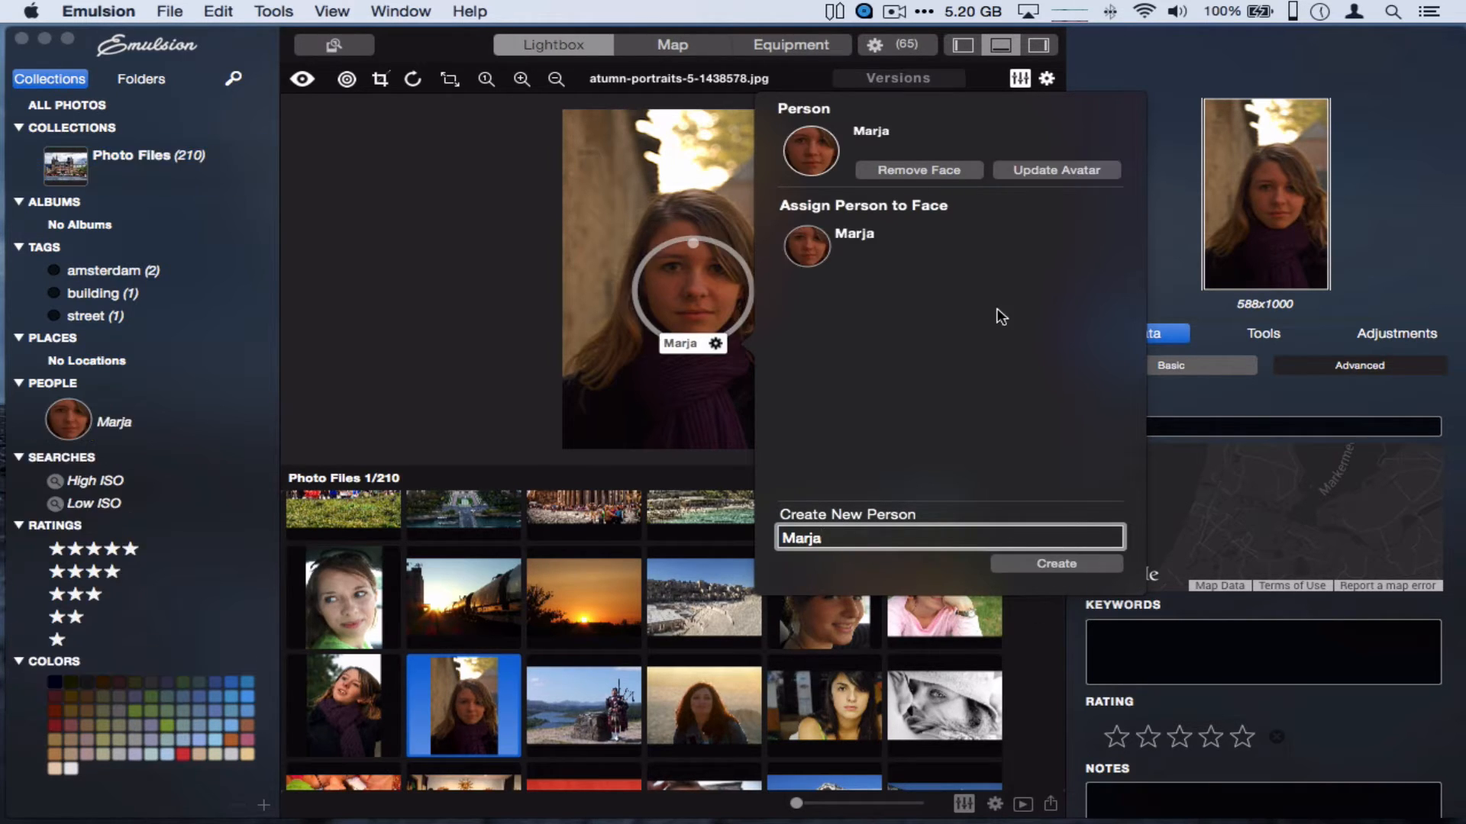
pyautogui.click(693, 419)
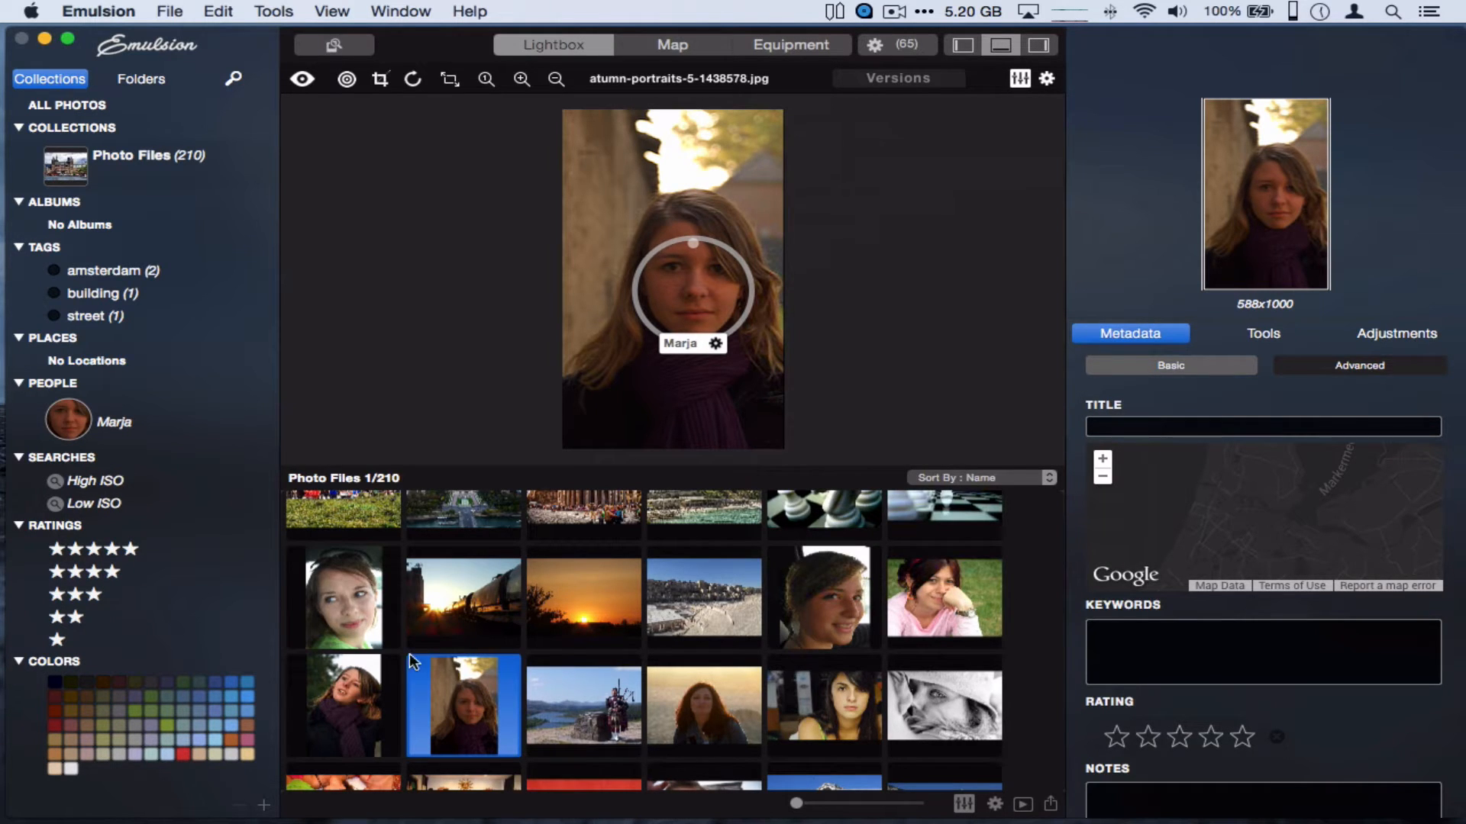
# Find the face in atumn-portraits-4-1401891.jpg and assign the existing person to it
pyautogui.click(345, 717)
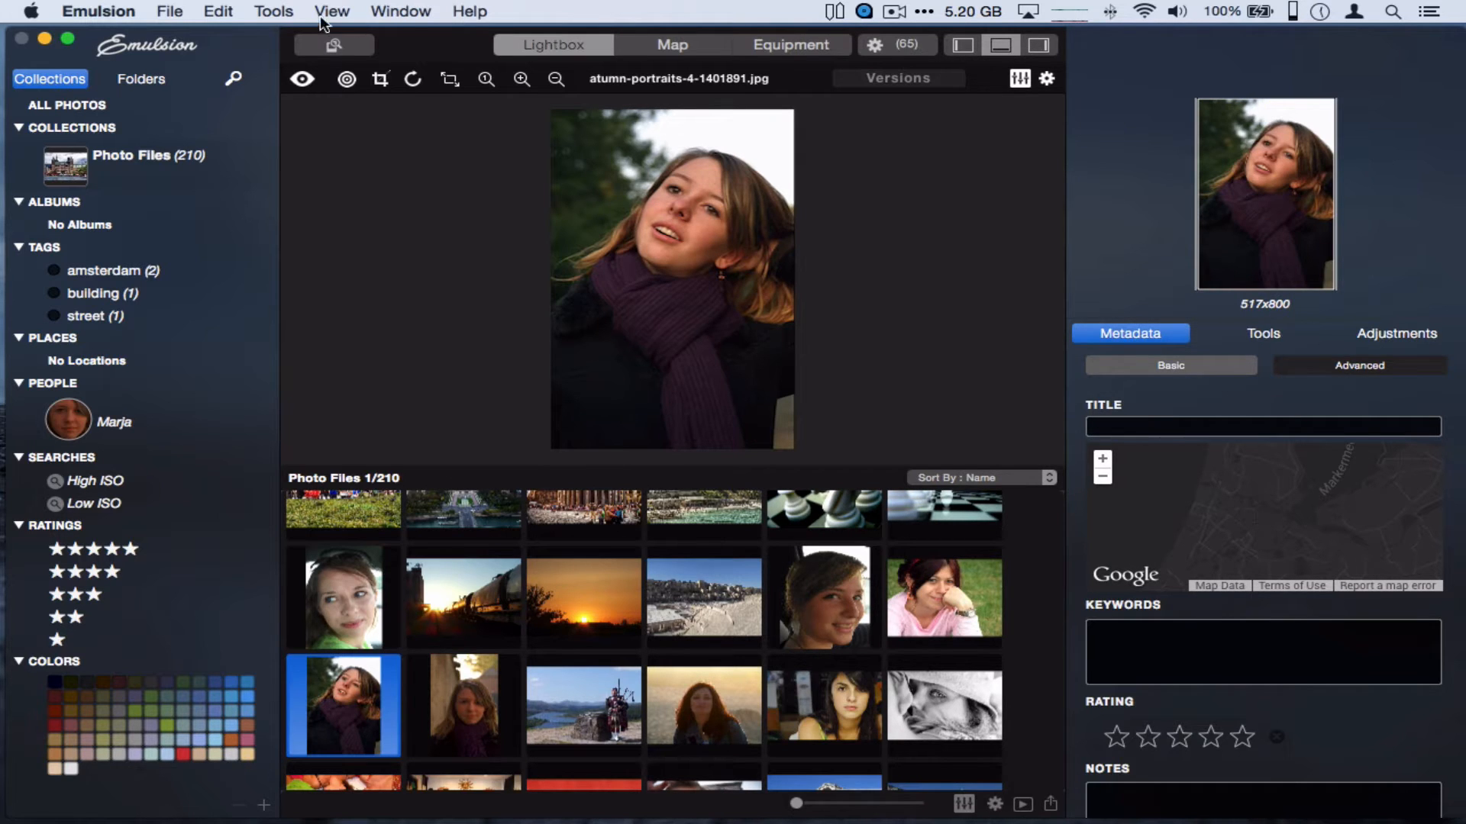
pyautogui.click(275, 11)
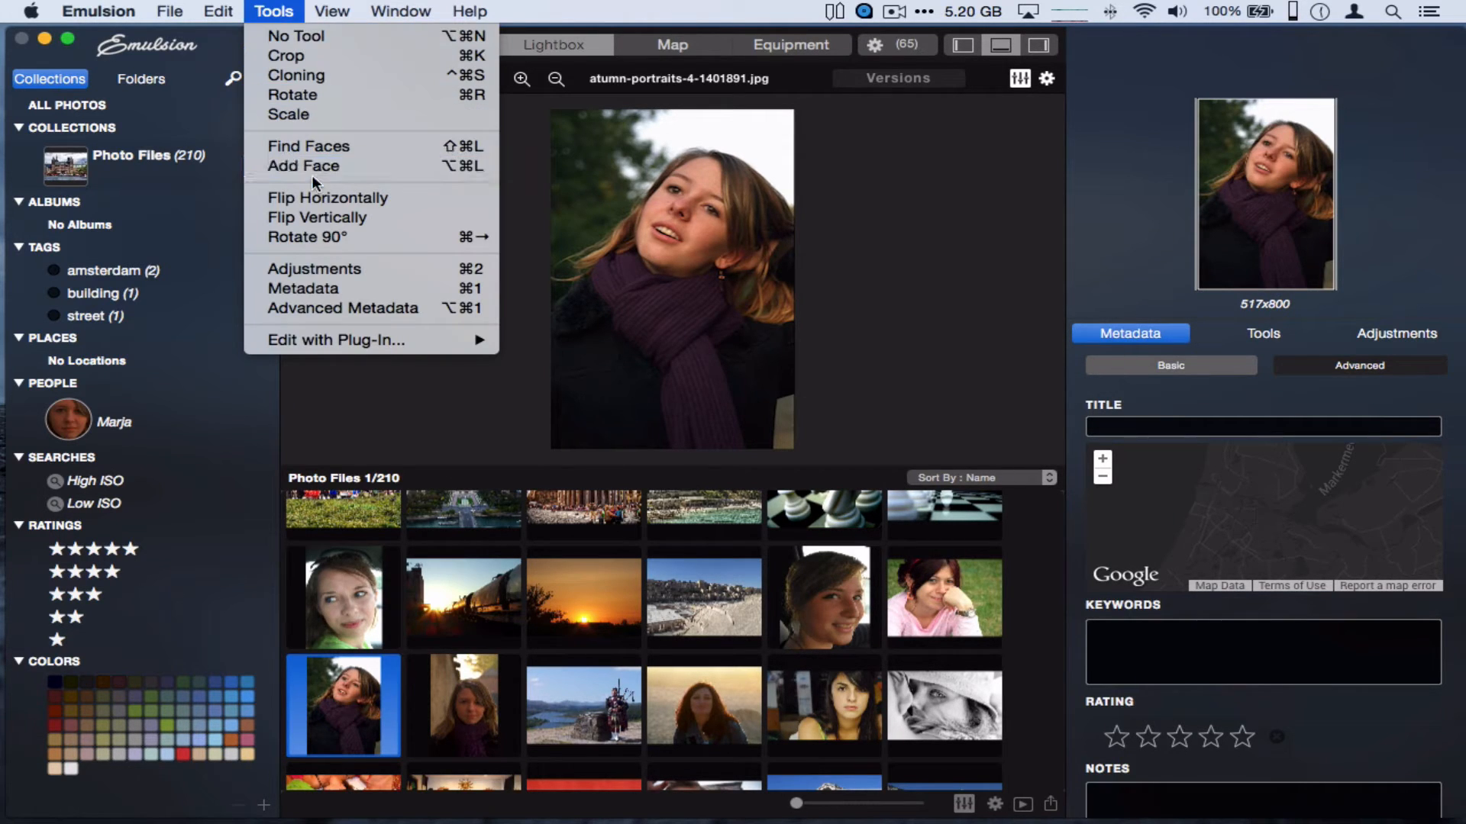
pyautogui.click(309, 147)
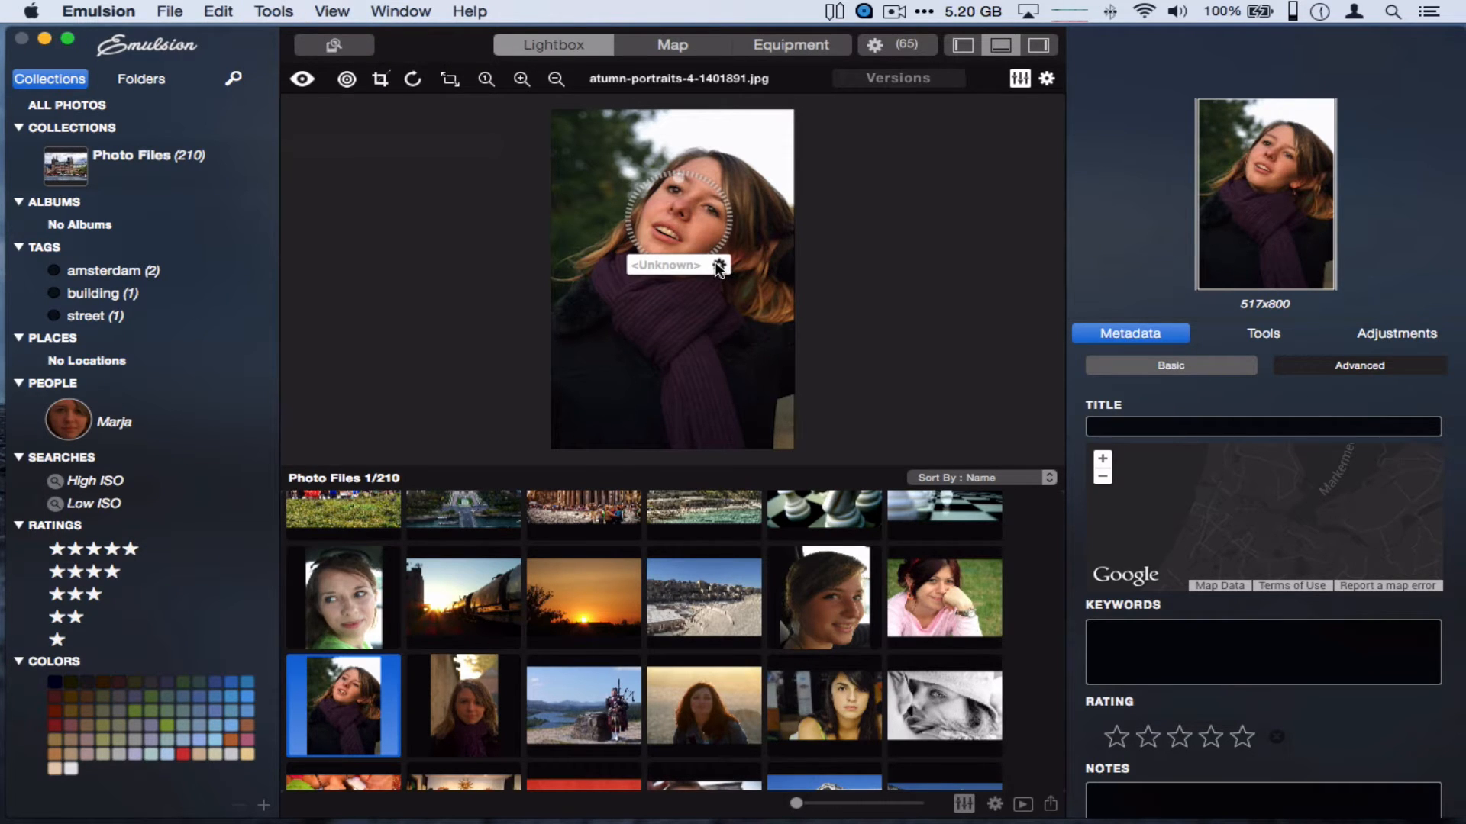
pyautogui.click(717, 266)
pyautogui.click(593, 444)
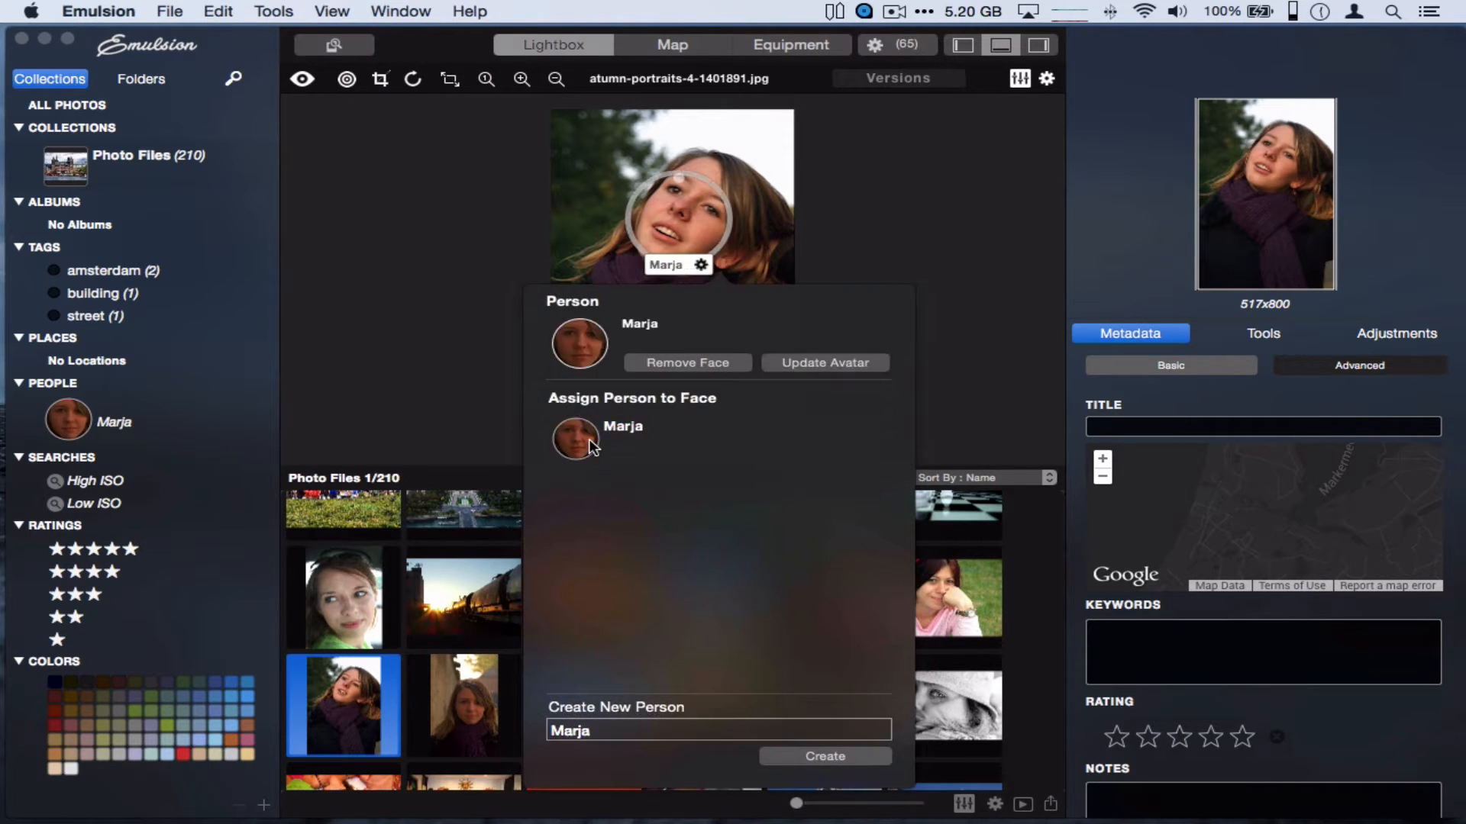
pyautogui.click(960, 290)
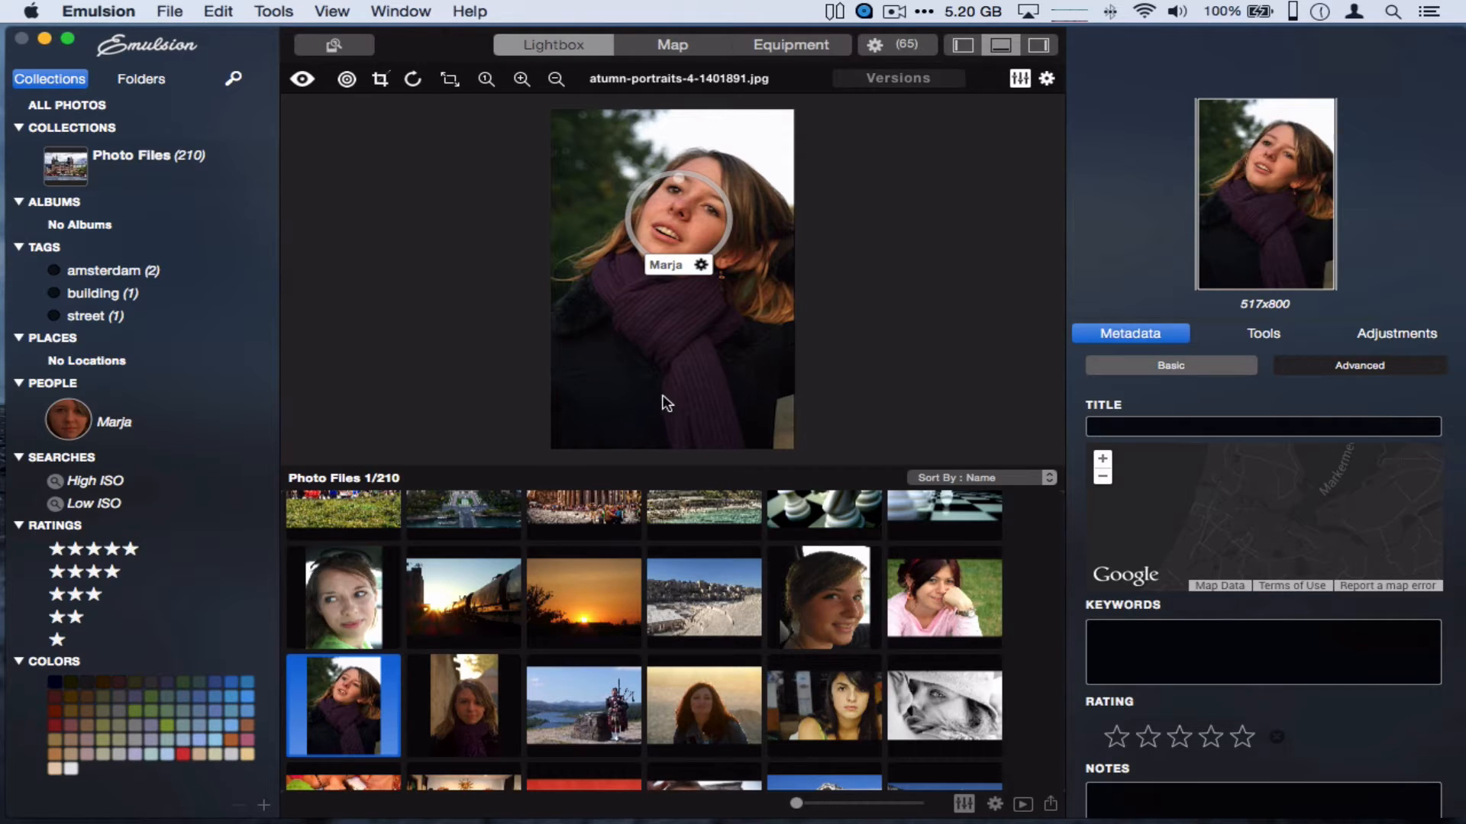
# Find the face in the first portrait of the dark-haired woman before green leaves, and enlarge and recenter its circle around her head
pyautogui.scroll(-5, 676, 586)
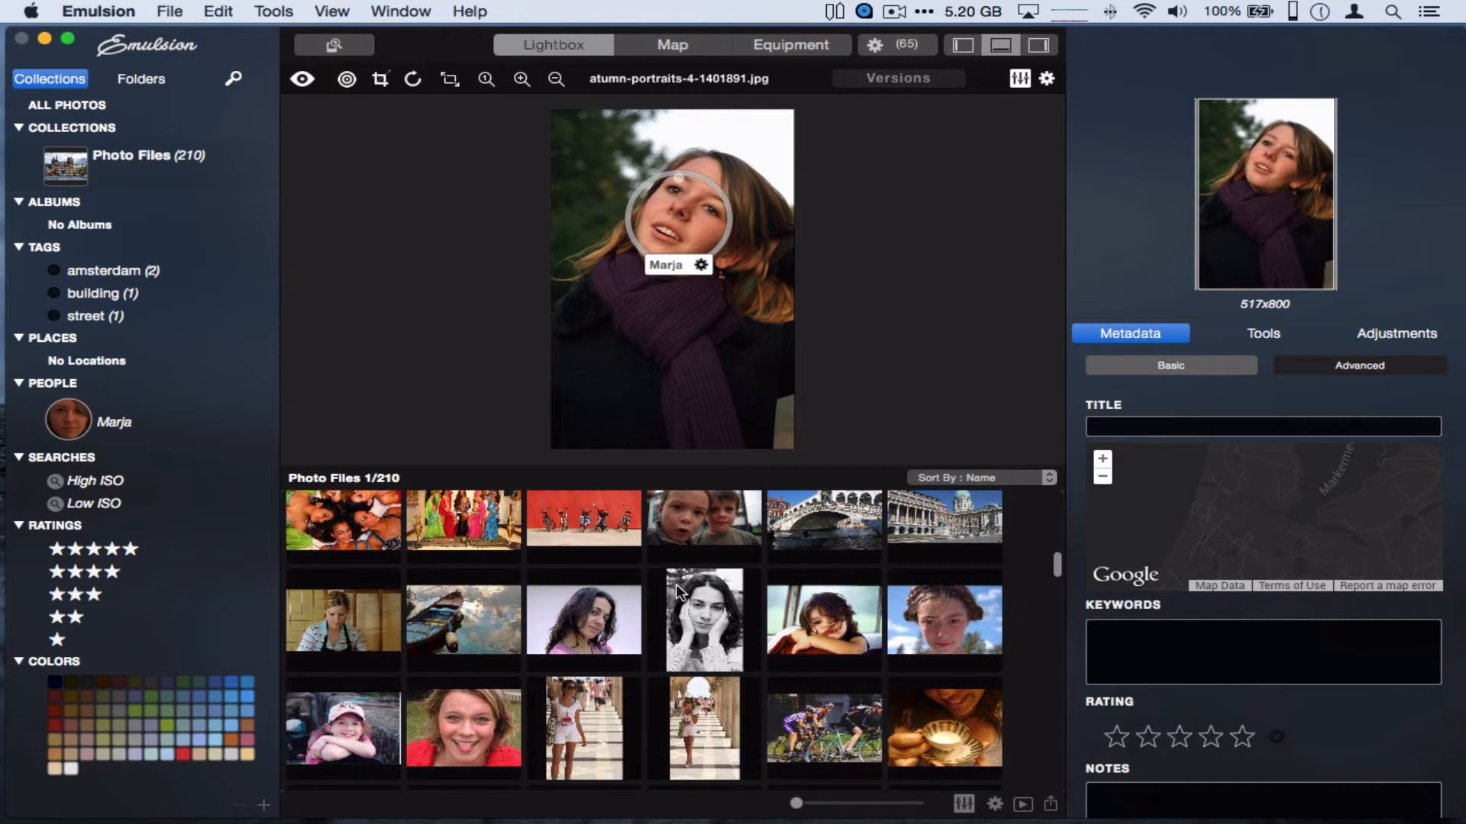
pyautogui.scroll(-5, 676, 592)
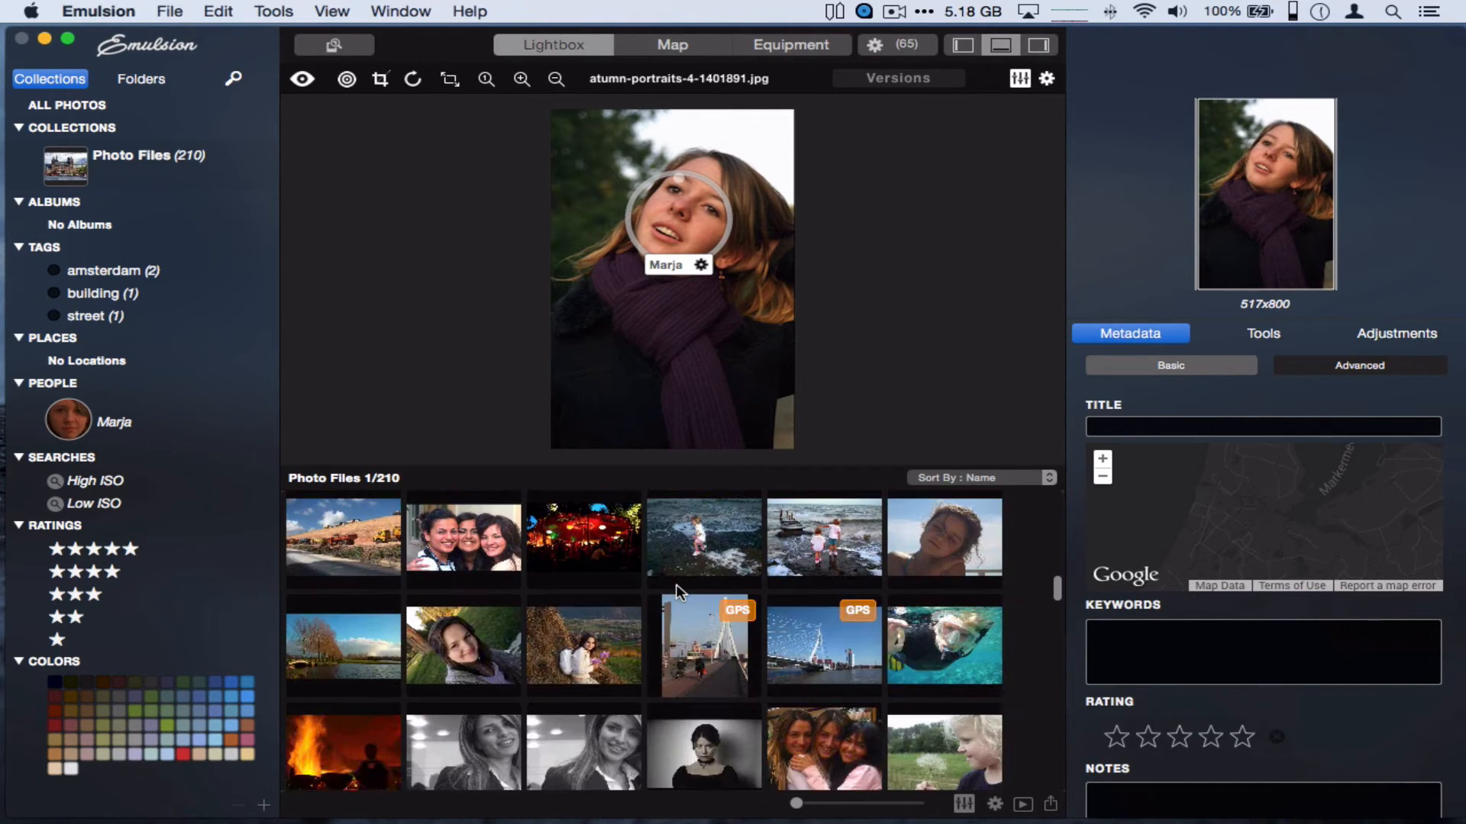
pyautogui.scroll(-3, 675, 584)
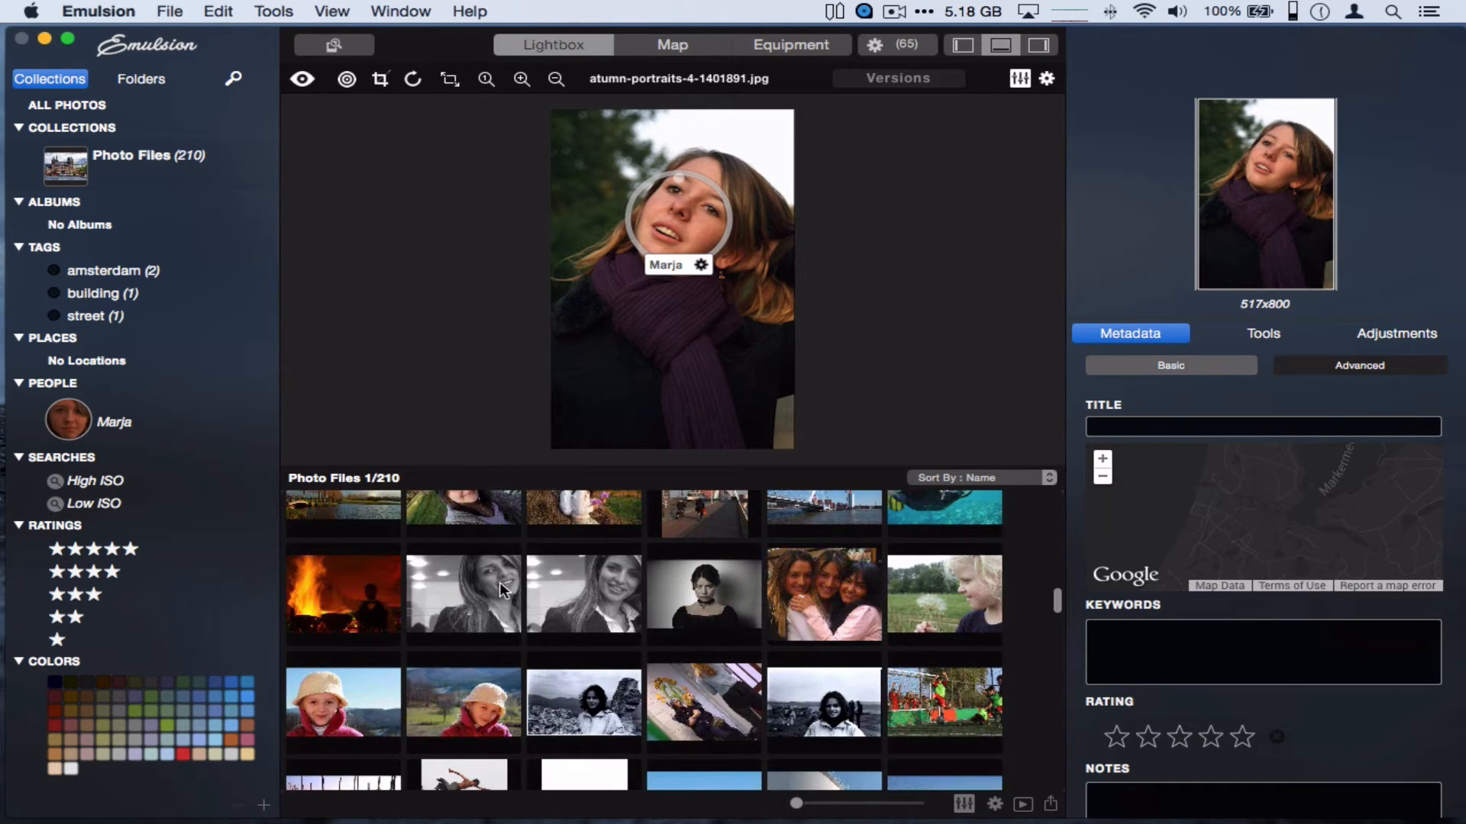
pyautogui.scroll(-3, 487, 634)
pyautogui.scroll(-3, 487, 634)
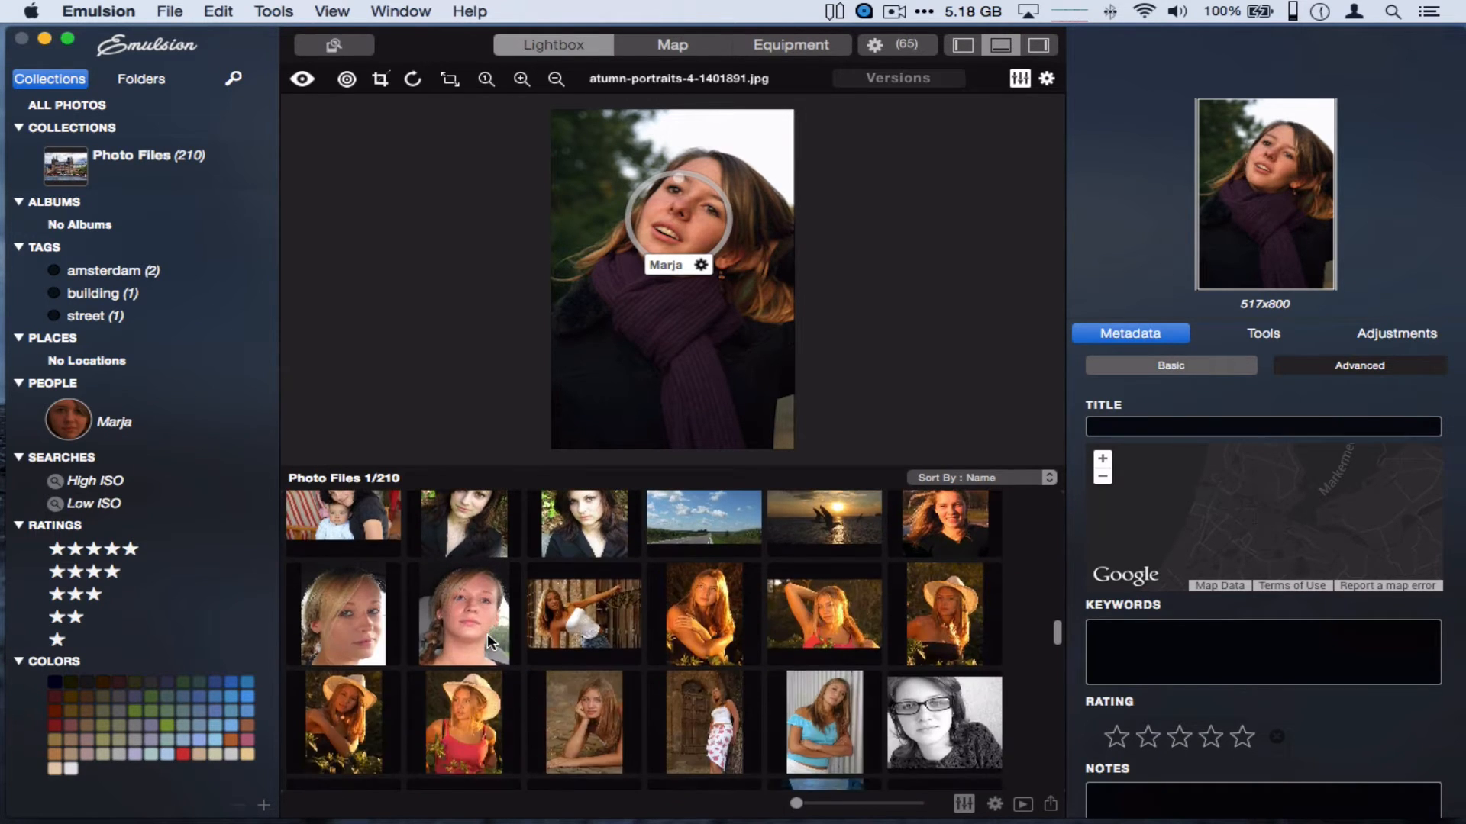
pyautogui.scroll(1, 487, 634)
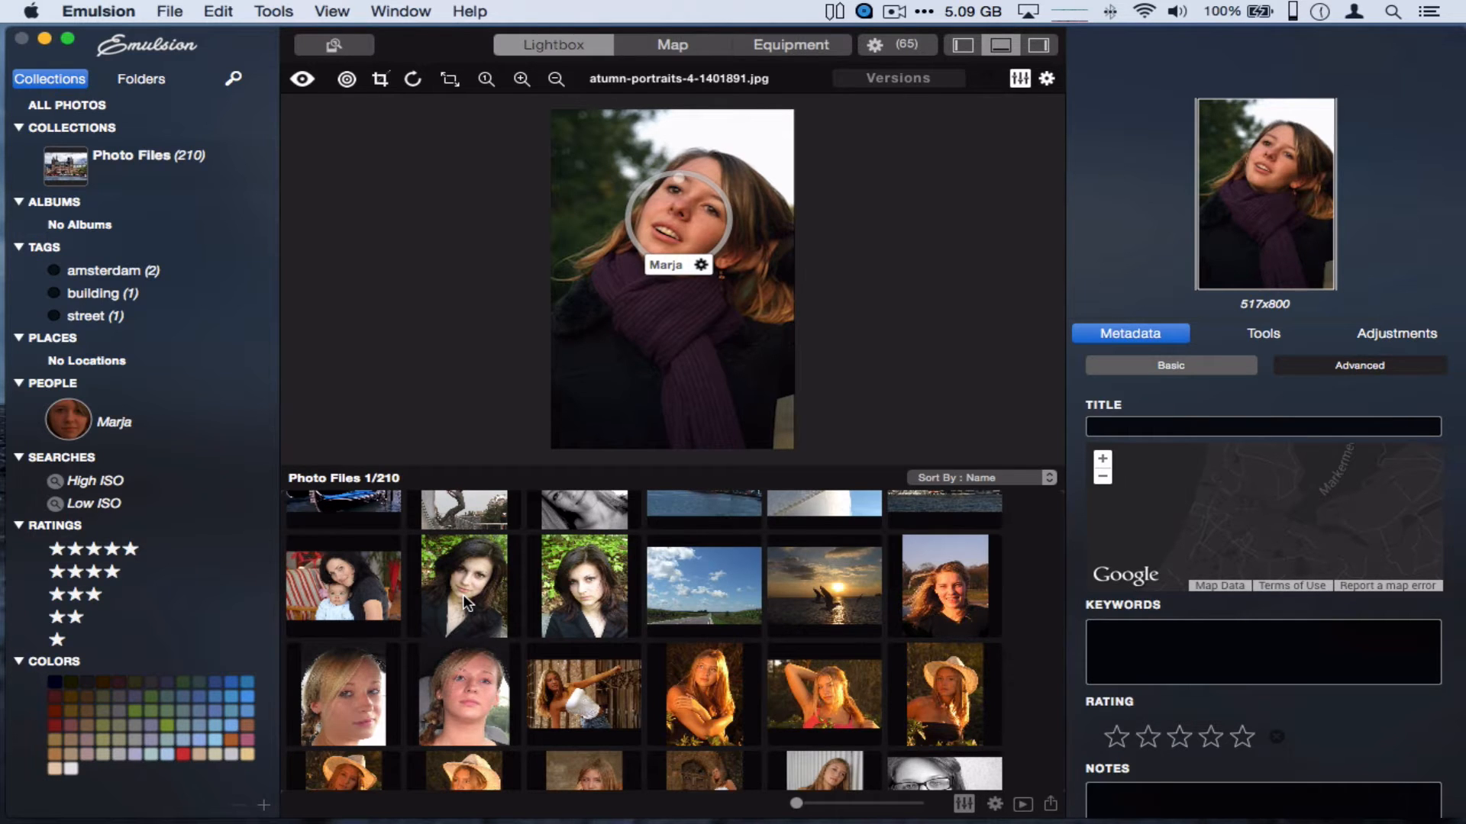
pyautogui.click(463, 594)
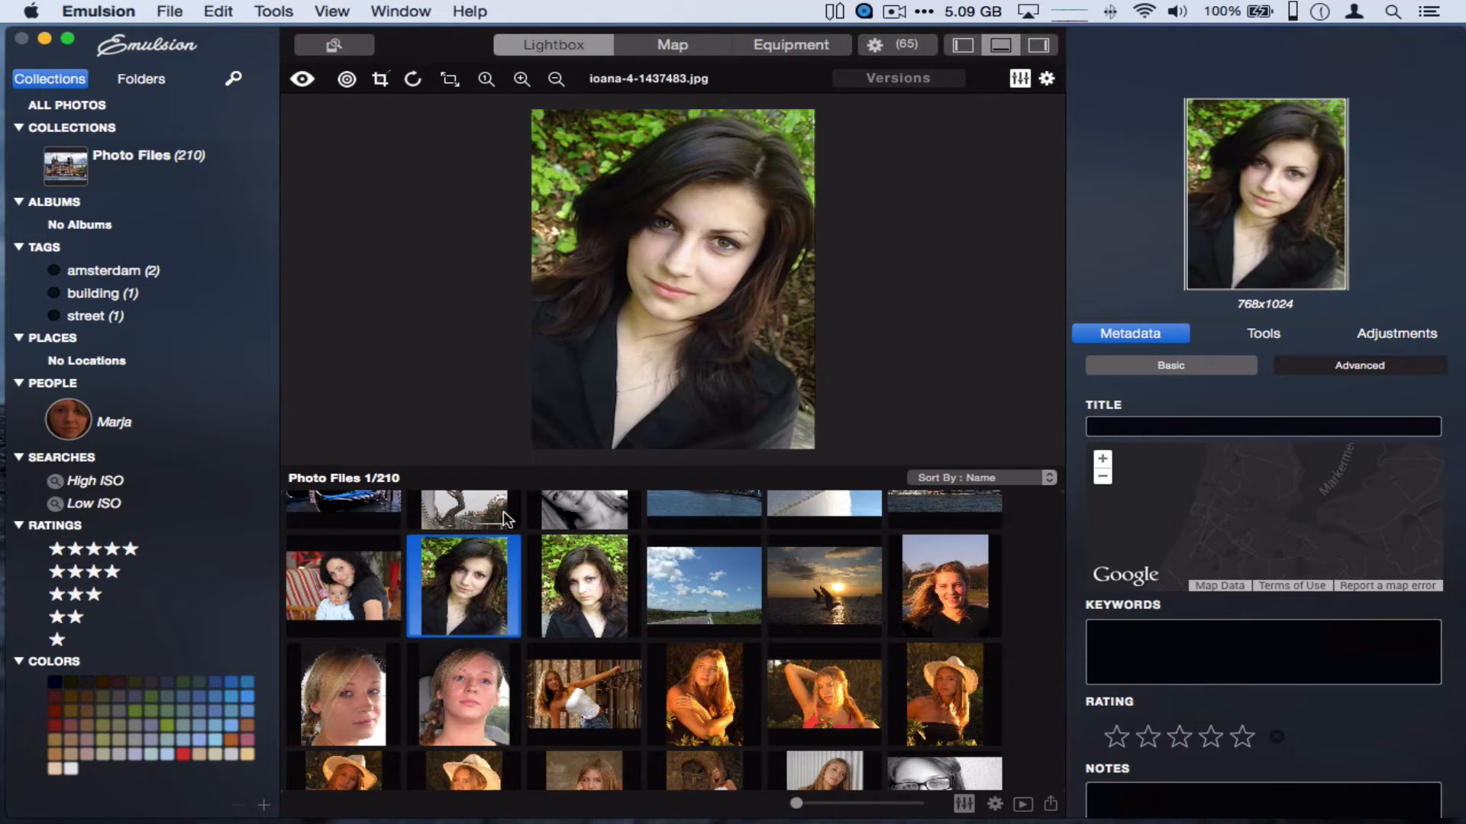
pyautogui.click(273, 11)
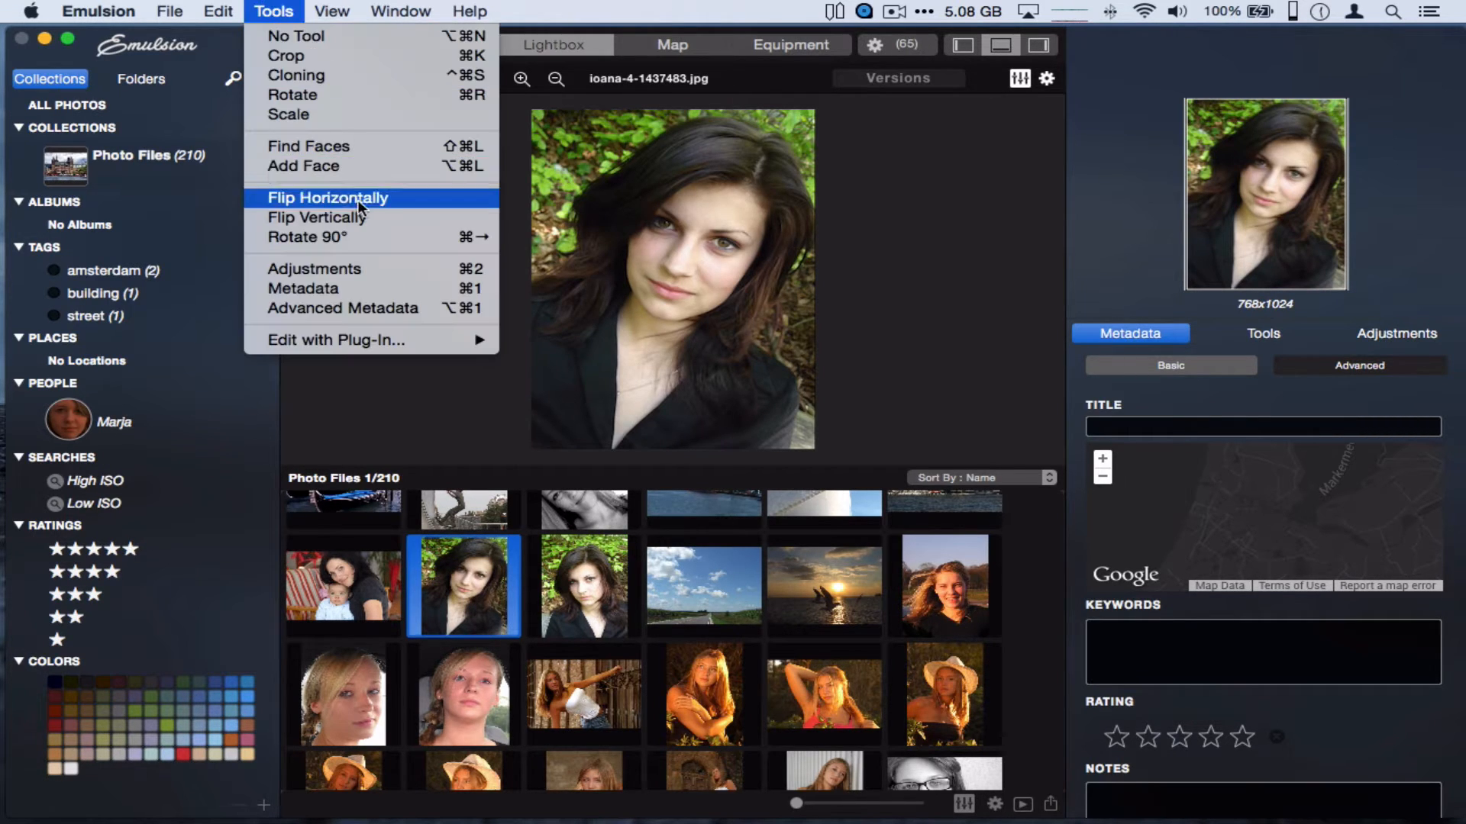
pyautogui.click(332, 146)
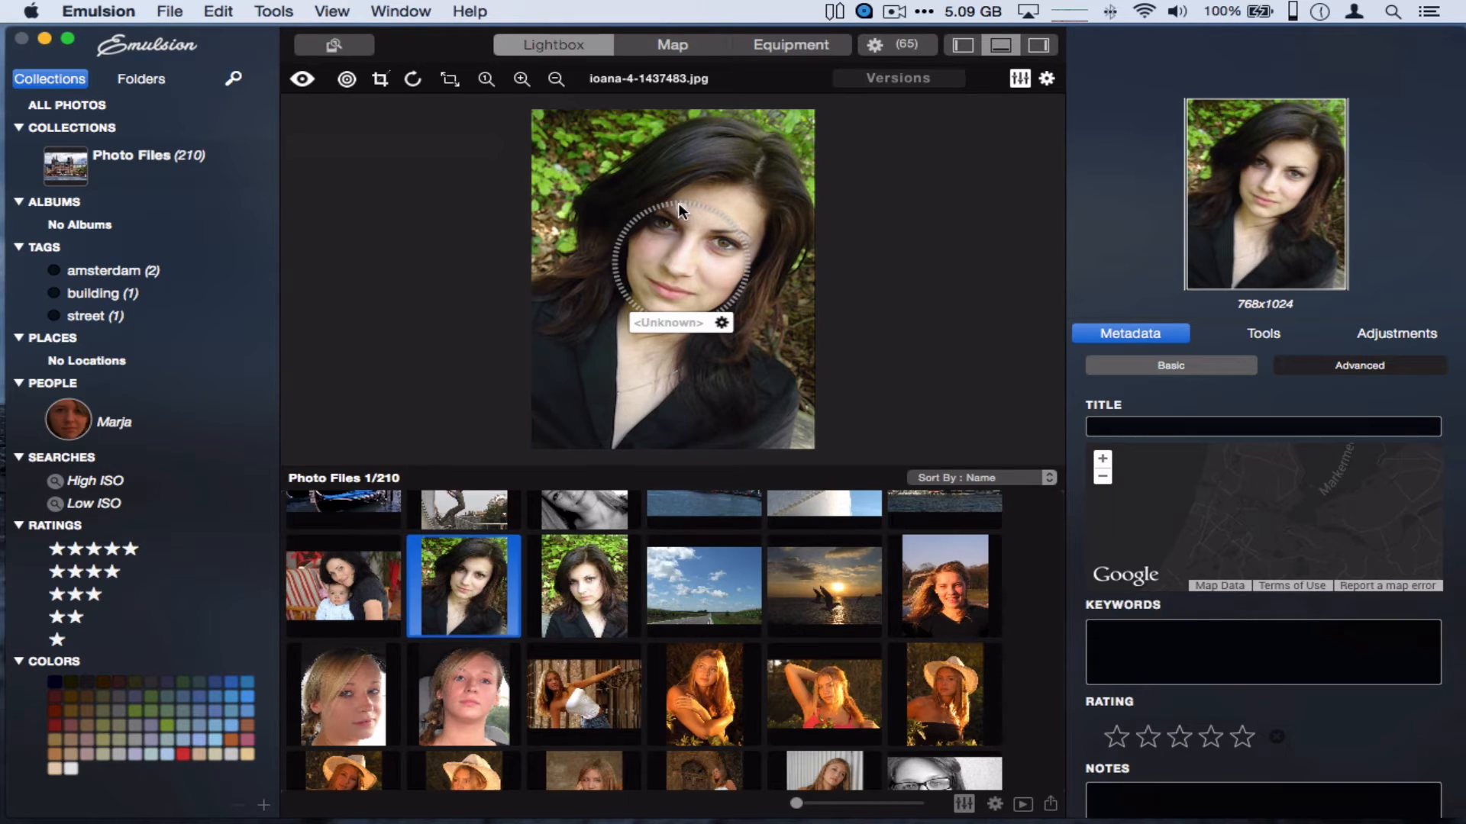
pyautogui.moveTo(678, 203); pyautogui.dragTo(682, 158)
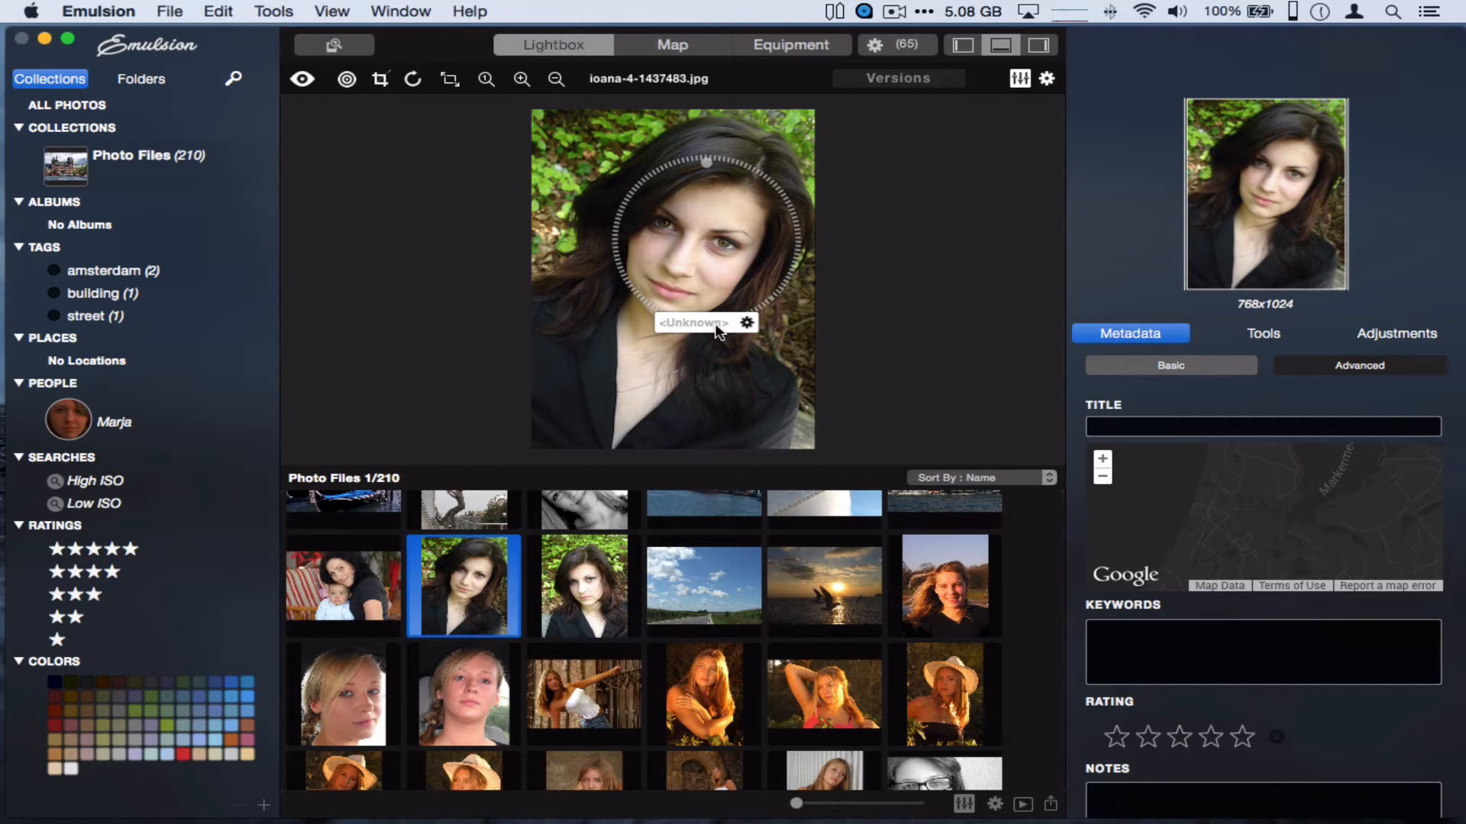
pyautogui.moveTo(716, 325)
pyautogui.mouseDown()
pyautogui.moveTo(661, 333)
pyautogui.moveTo(708, 333)
pyautogui.mouseUp()
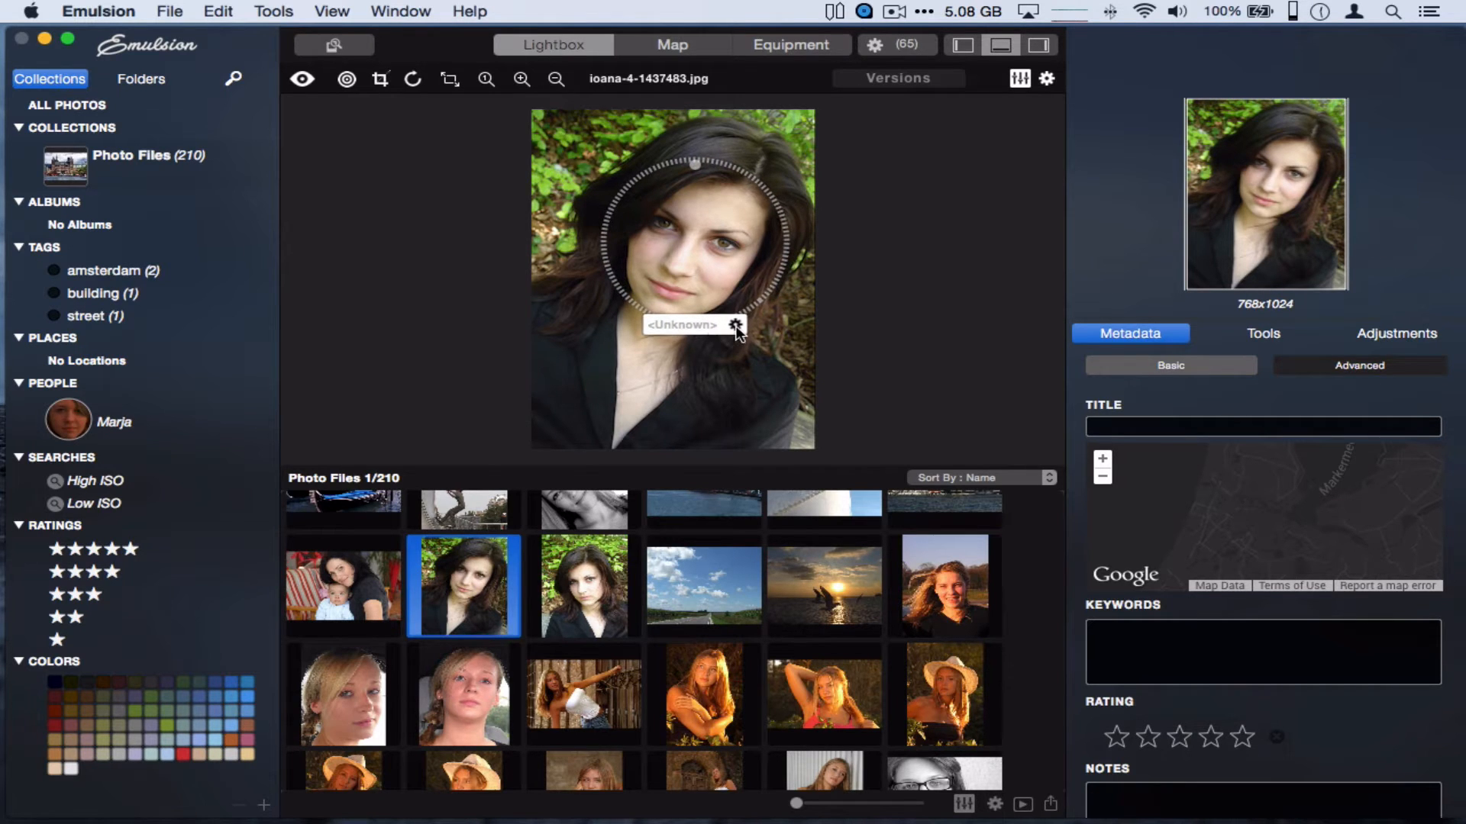
# Create a second person for the dark-haired woman's face, replacing the prefilled name with her first name
pyautogui.click(735, 324)
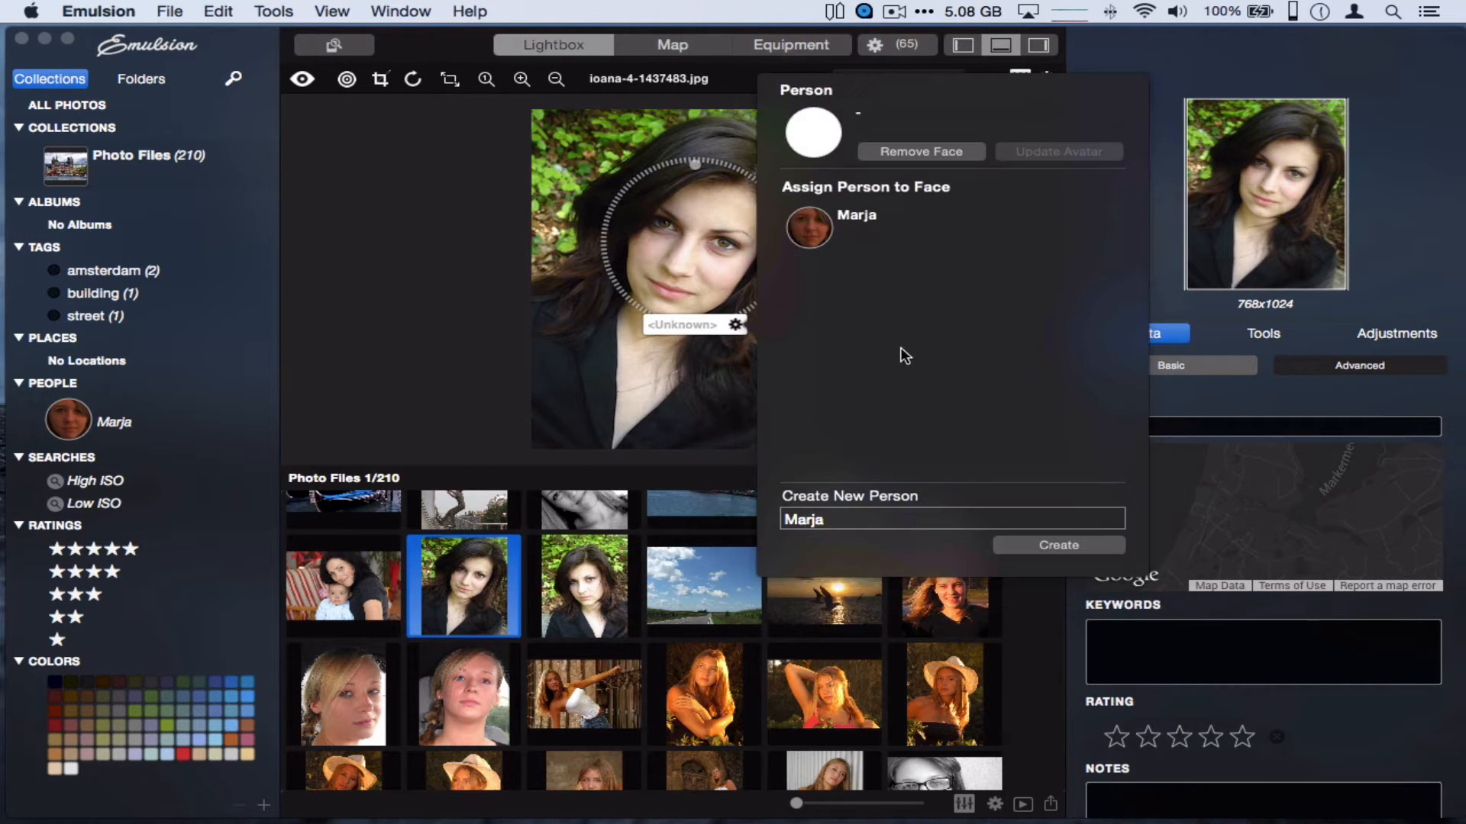
pyautogui.click(837, 518)
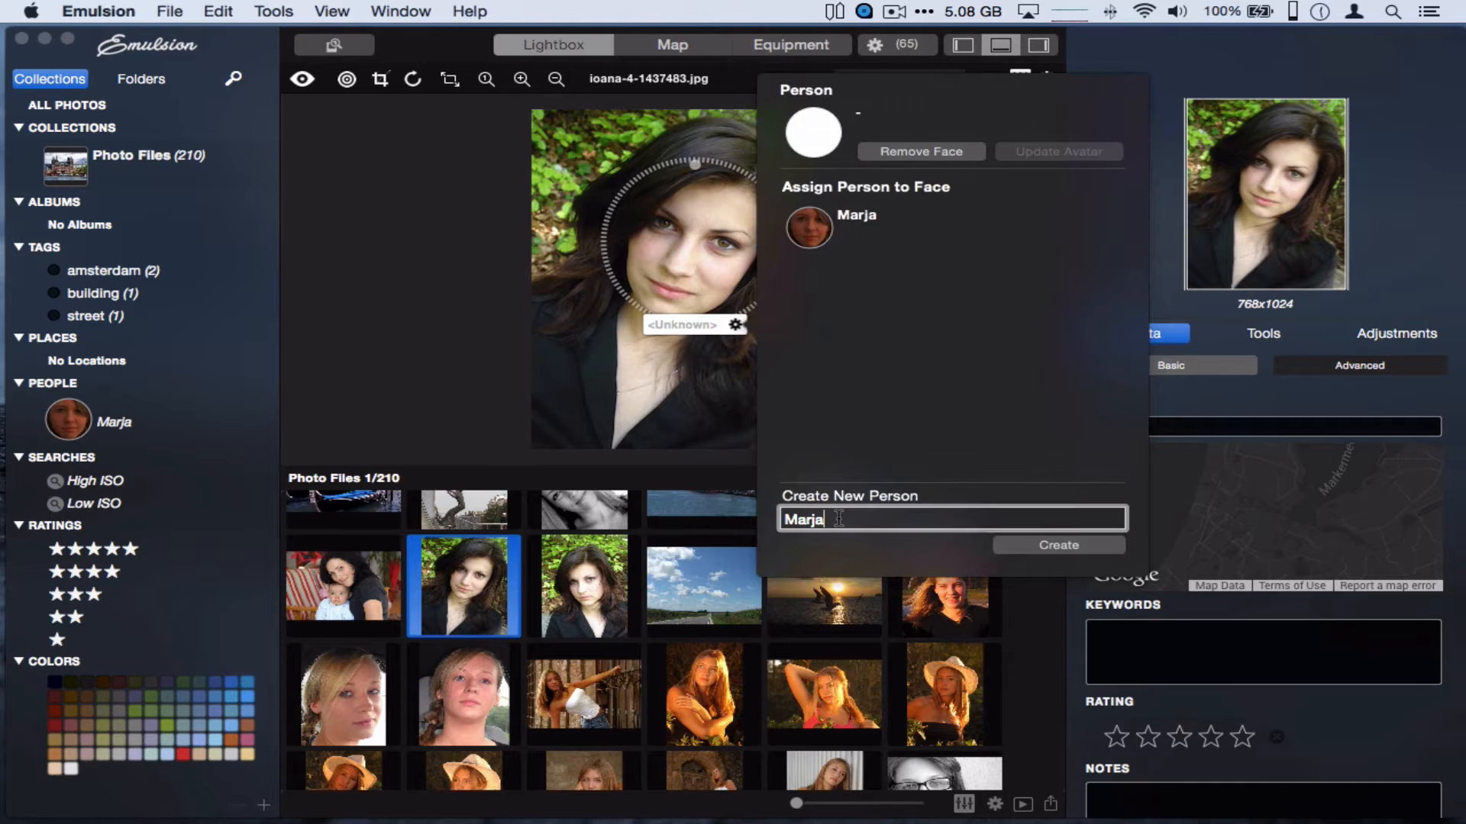
pyautogui.press('BackSpace')
pyautogui.press('BackSpace')
pyautogui.press('BackSpace')
pyautogui.press('BackSpace')
pyautogui.press('BackSpace')
pyautogui.write('Tanja')
pyautogui.click(1050, 545)
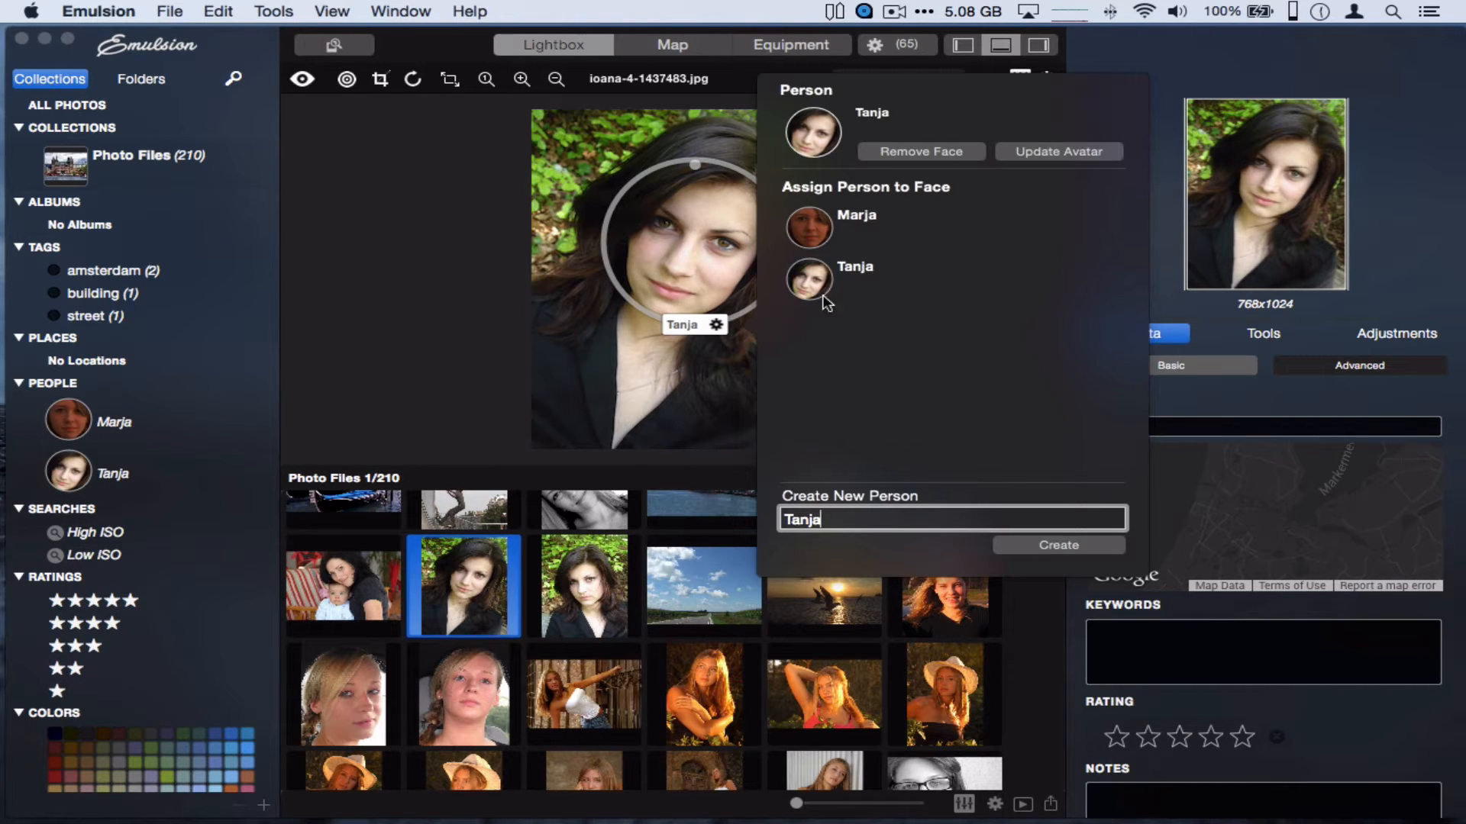
pyautogui.click(547, 395)
# Find the face in ioana-5-1437412.jpg, and enlarge and recenter its circle around the woman's head
pyautogui.click(565, 585)
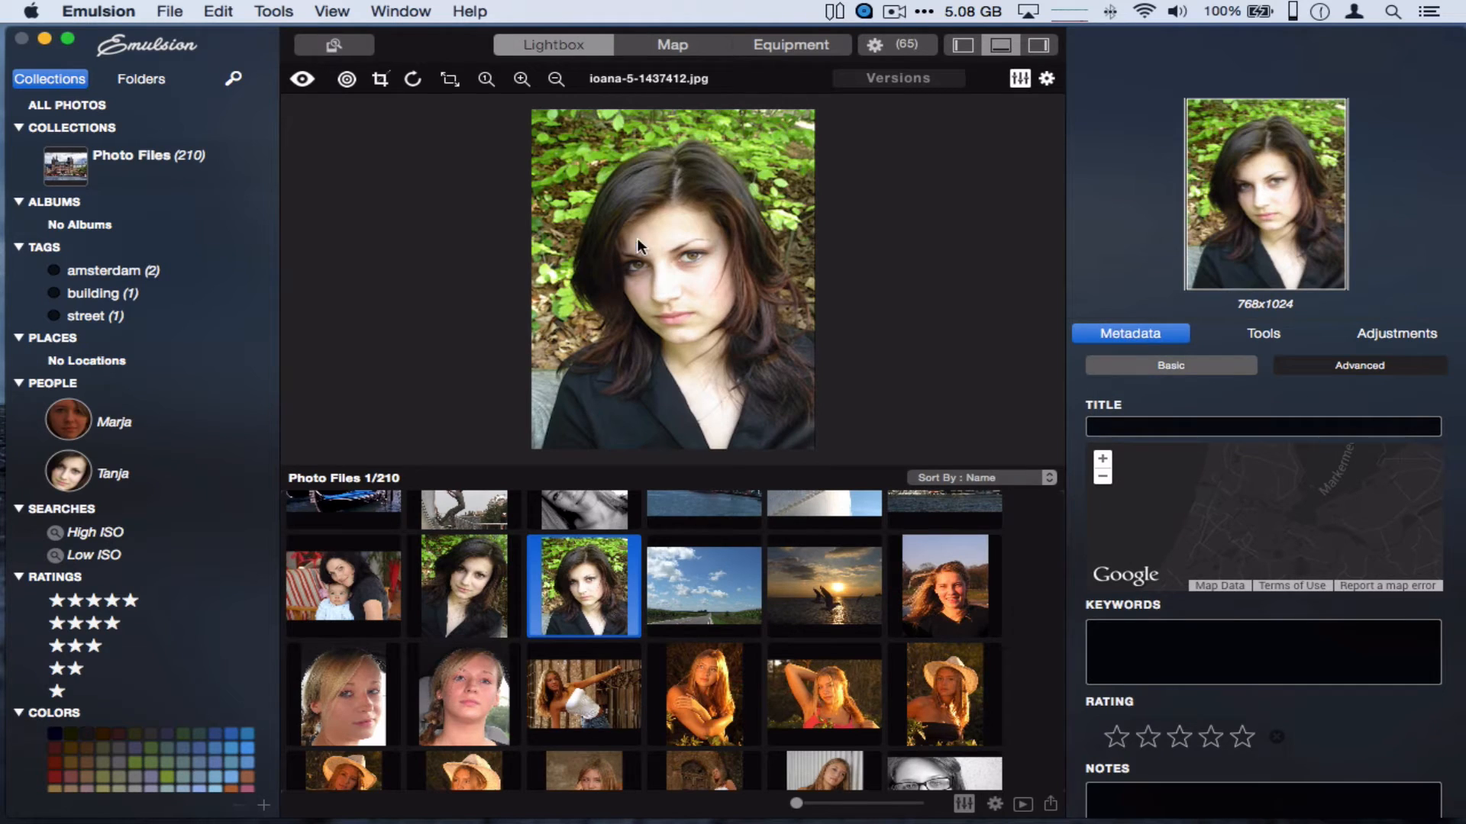
pyautogui.click(260, 14)
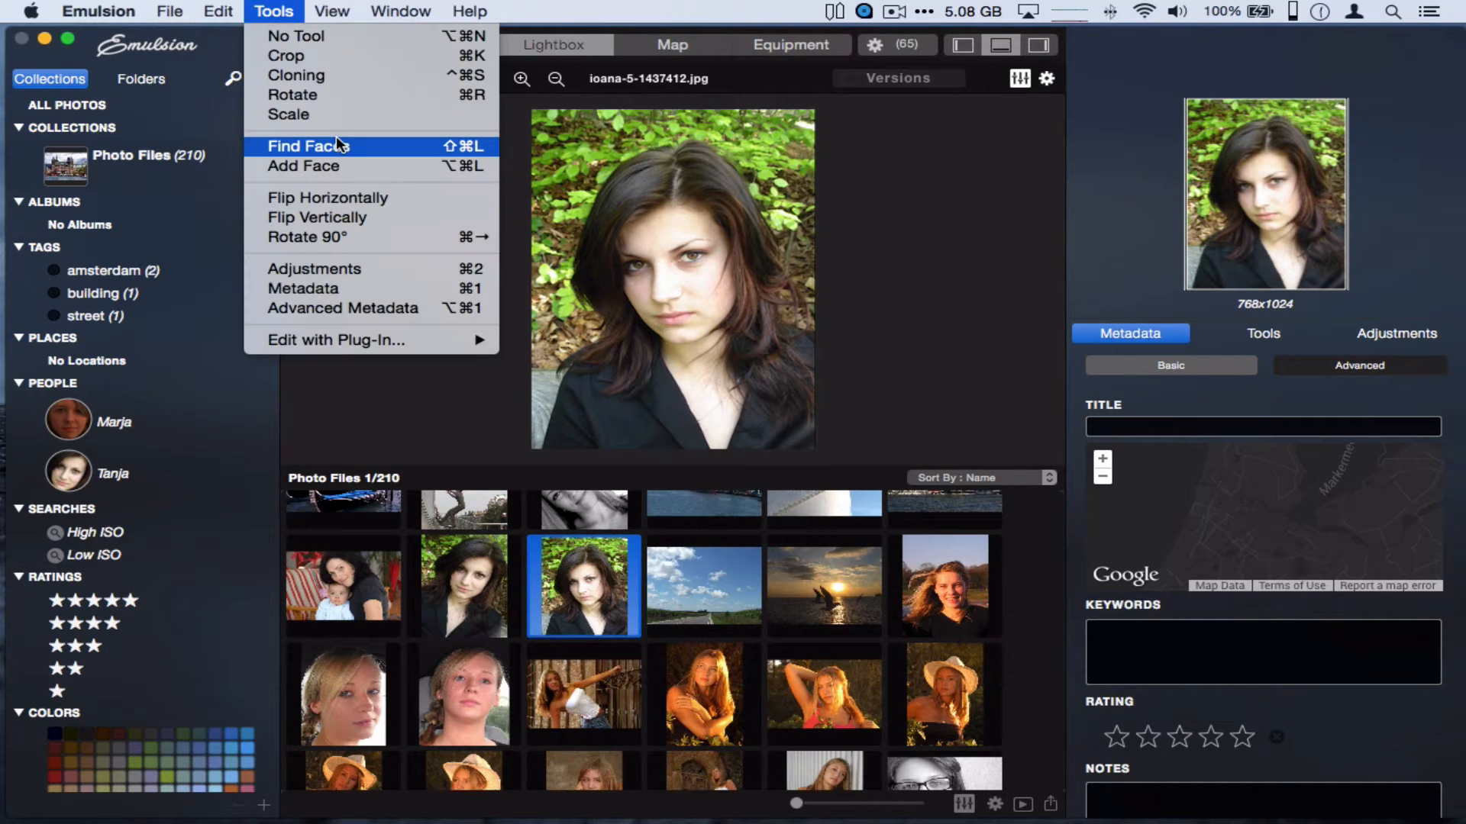
pyautogui.click(309, 146)
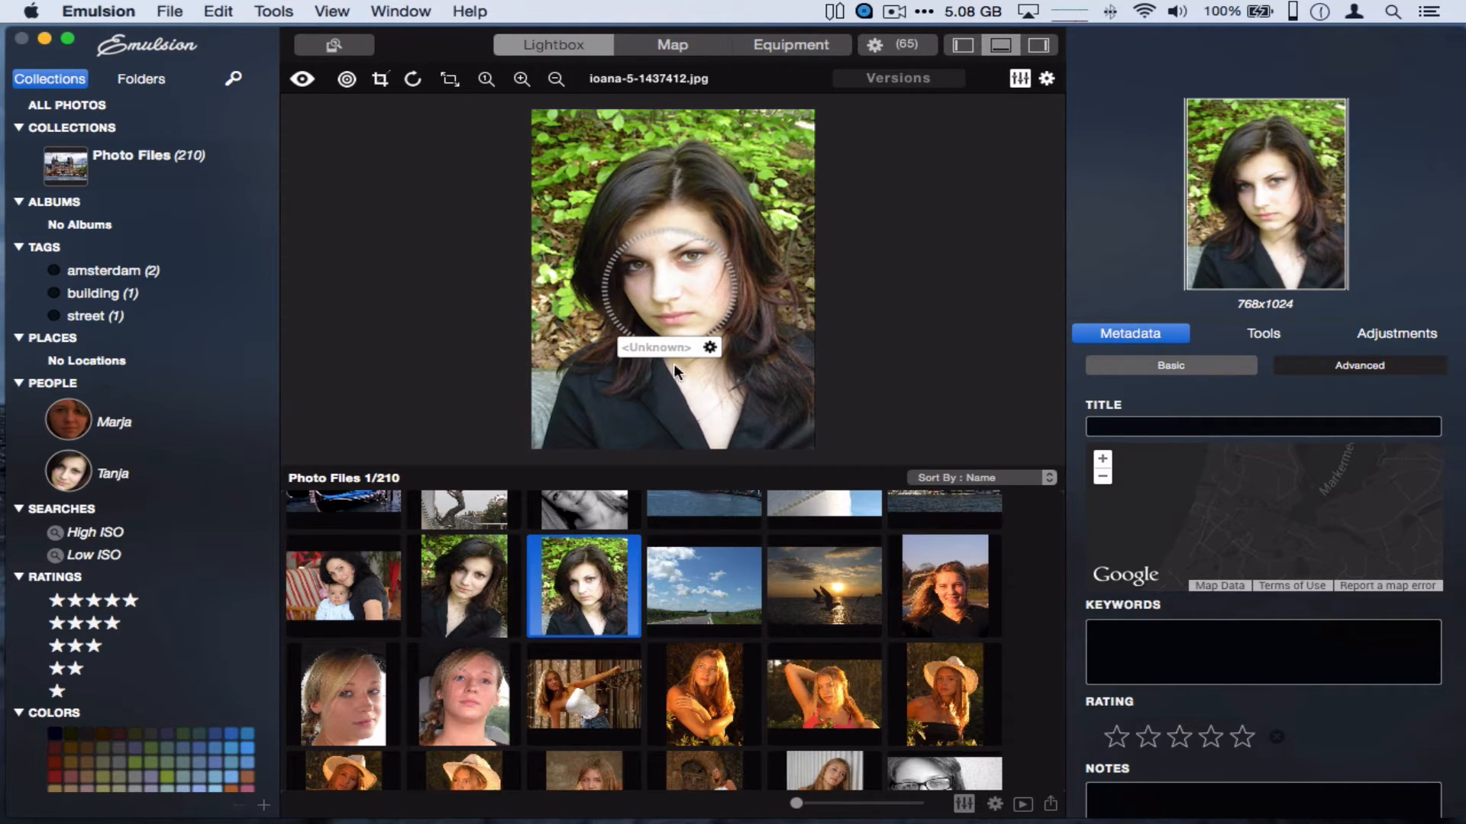
pyautogui.click(710, 348)
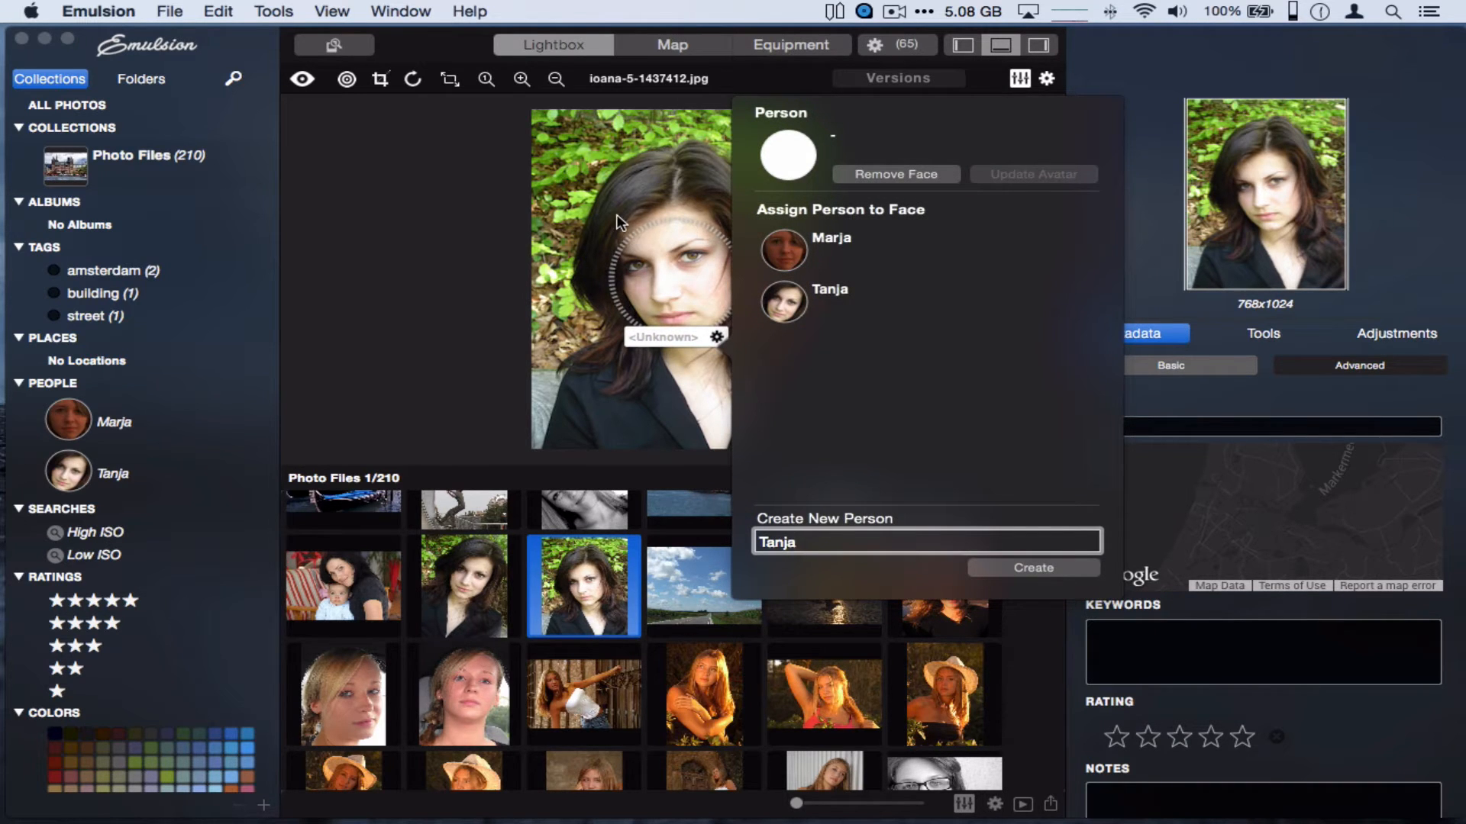
pyautogui.click(622, 258)
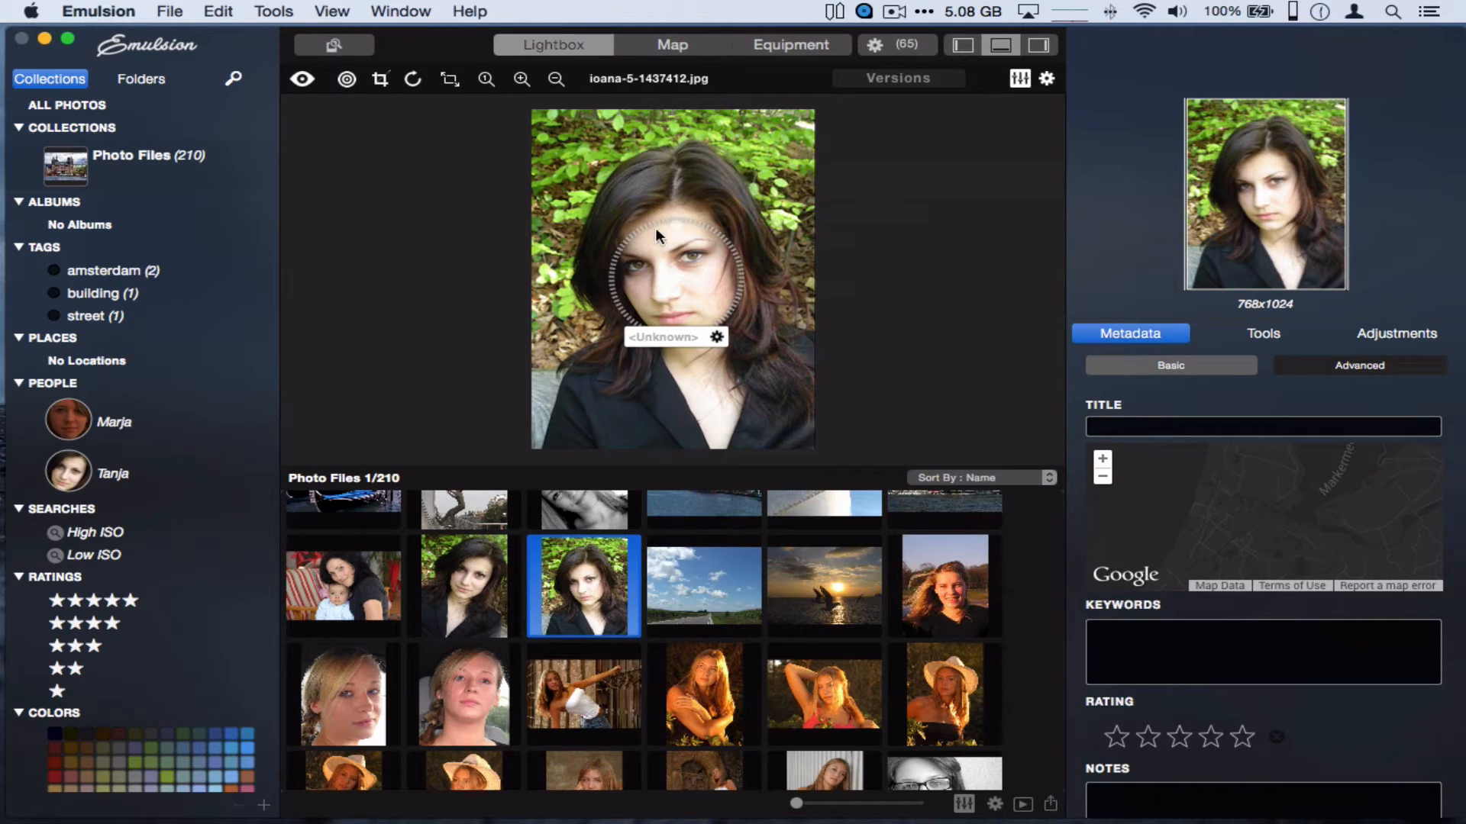
pyautogui.moveTo(675, 222); pyautogui.dragTo(676, 202)
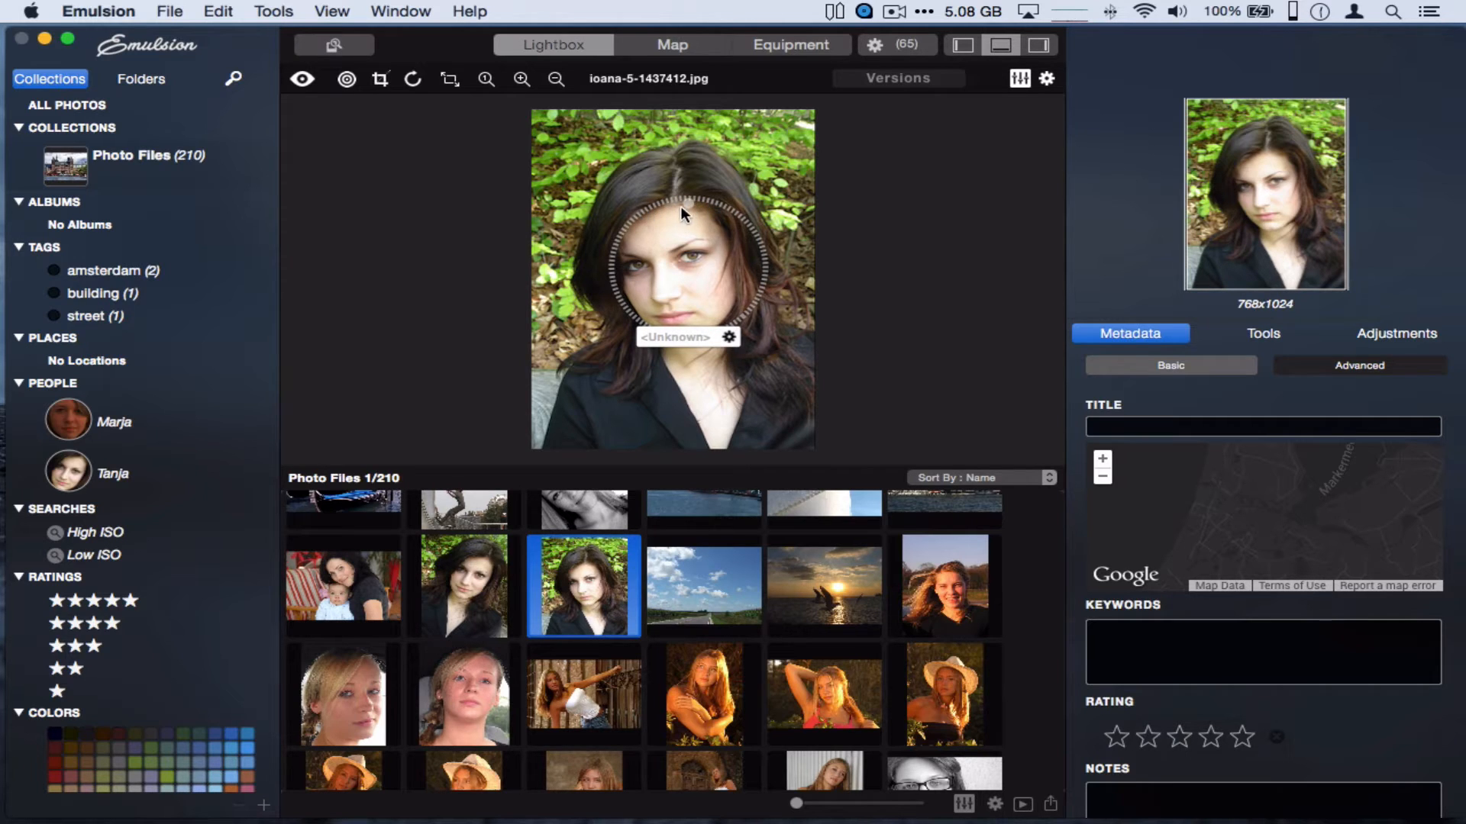
pyautogui.moveTo(695, 331)
pyautogui.mouseDown()
pyautogui.moveTo(672, 339)
pyautogui.moveTo(688, 345)
pyautogui.mouseUp()
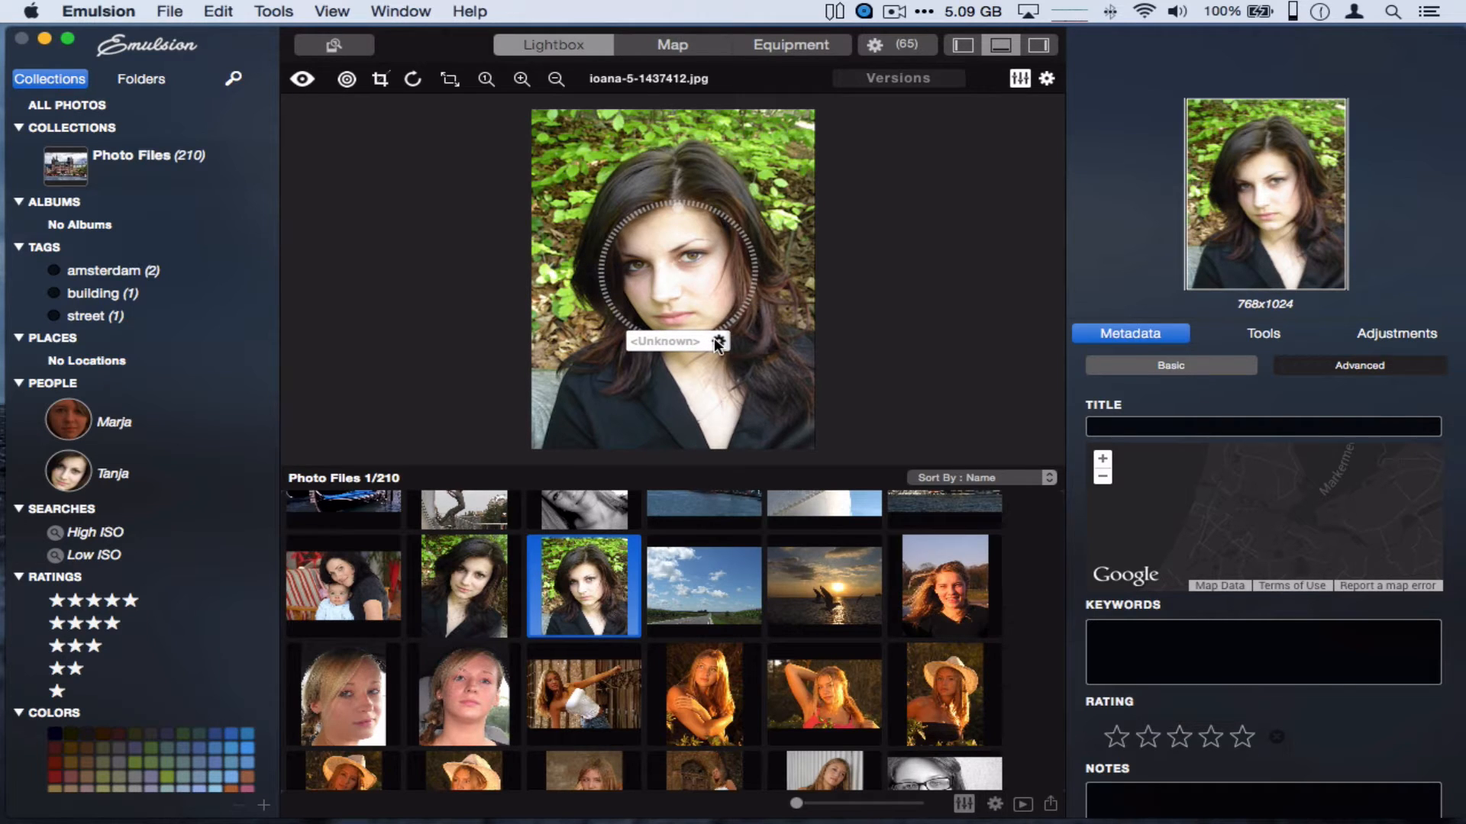
# Assign the dark-haired woman's existing person to the detected face and close the person settings
pyautogui.click(715, 342)
pyautogui.click(804, 300)
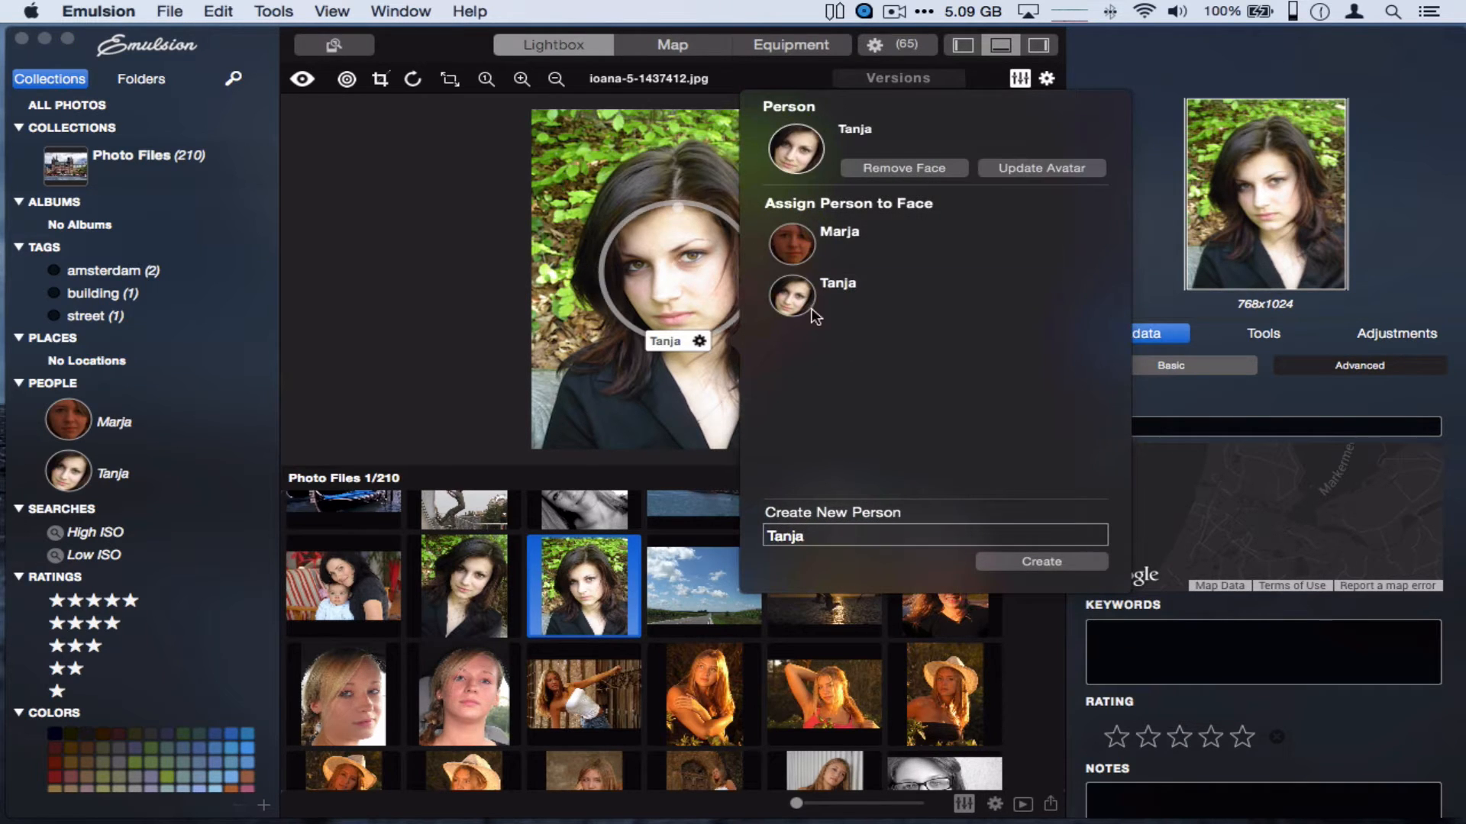
pyautogui.click(558, 396)
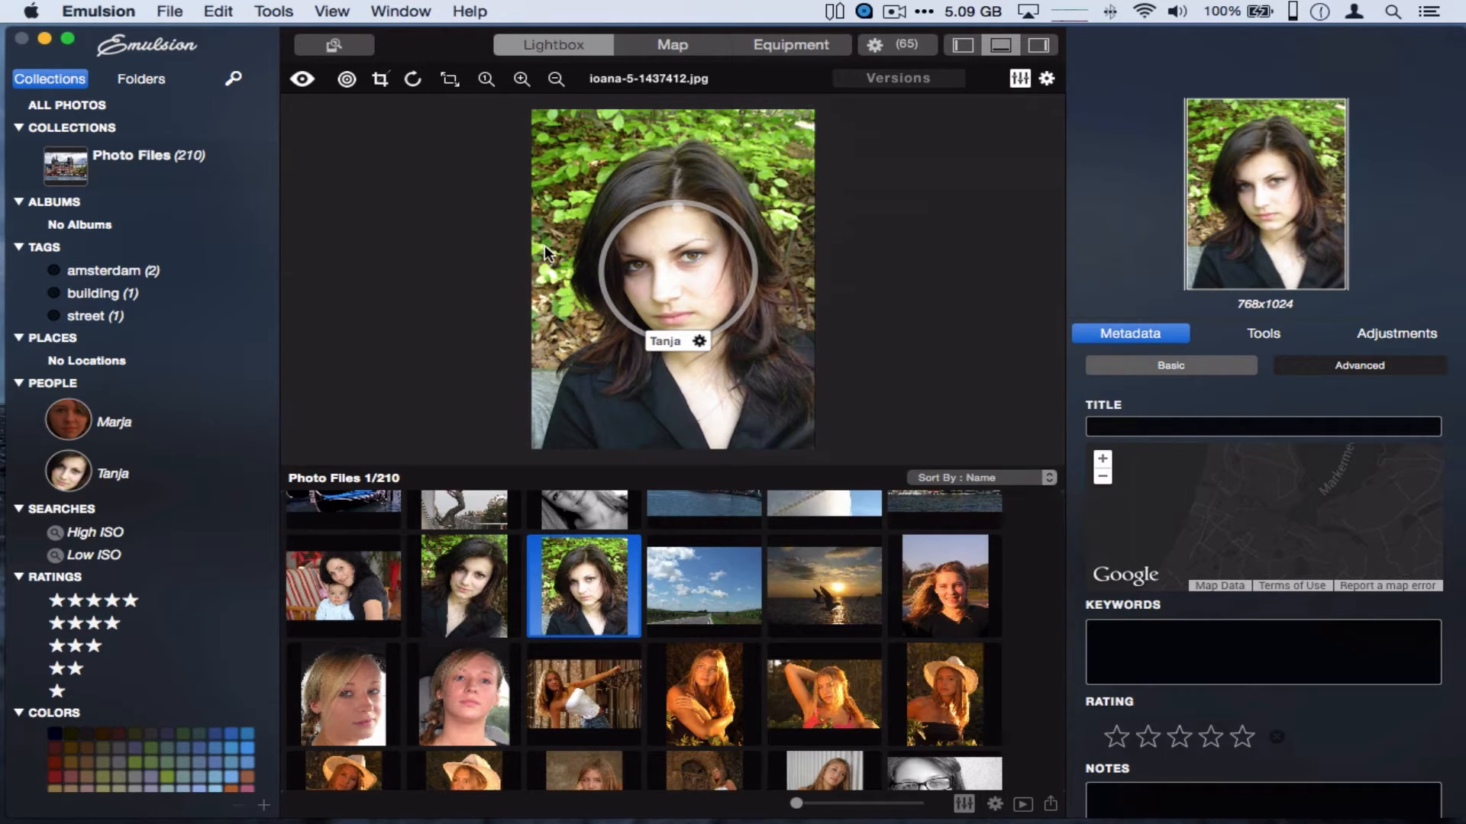
# Show the photos assigned to each of the two people in turn
pyautogui.click(94, 423)
pyautogui.click(105, 466)
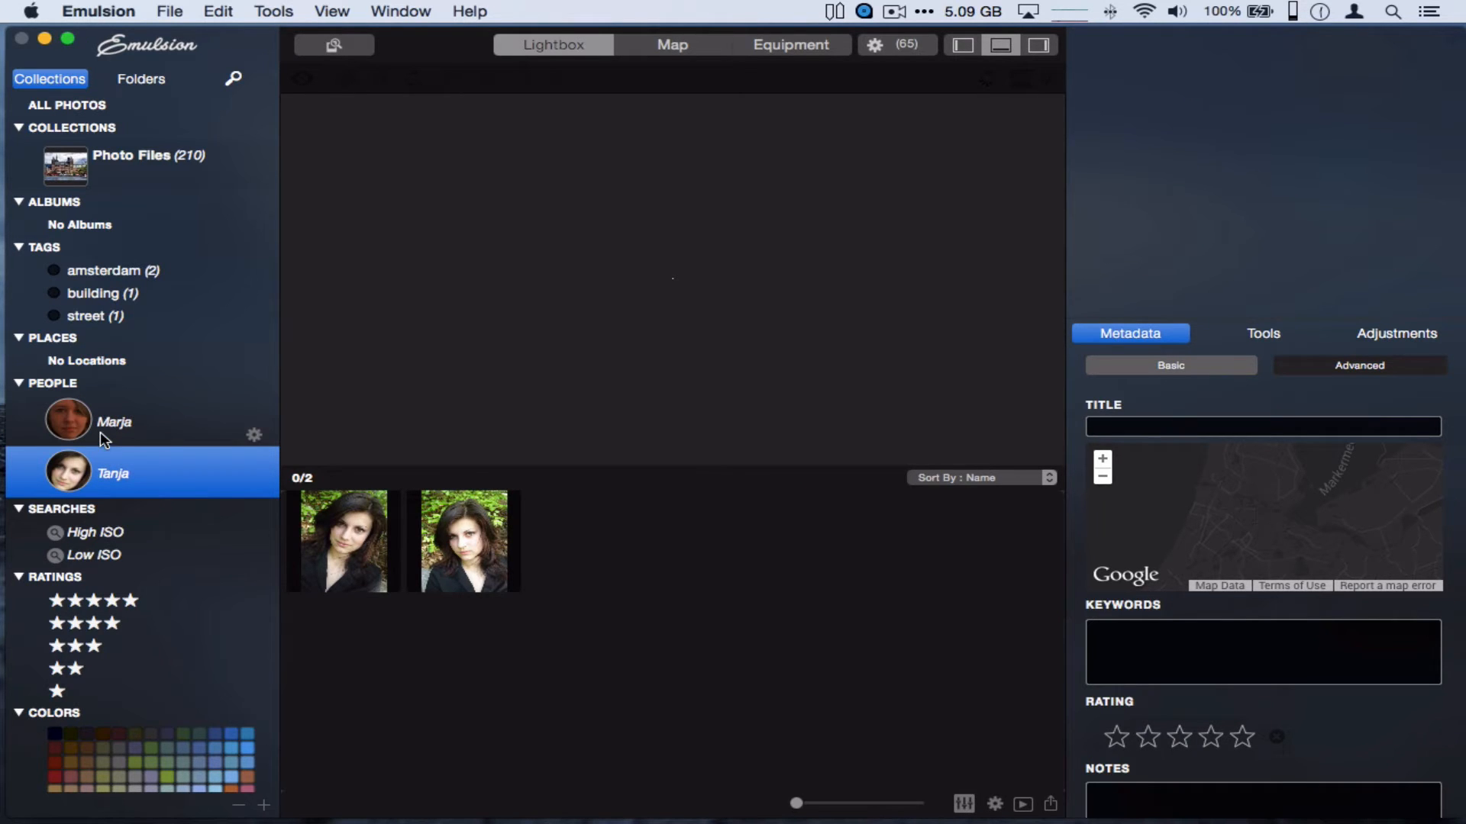
pyautogui.click(122, 427)
pyautogui.click(125, 474)
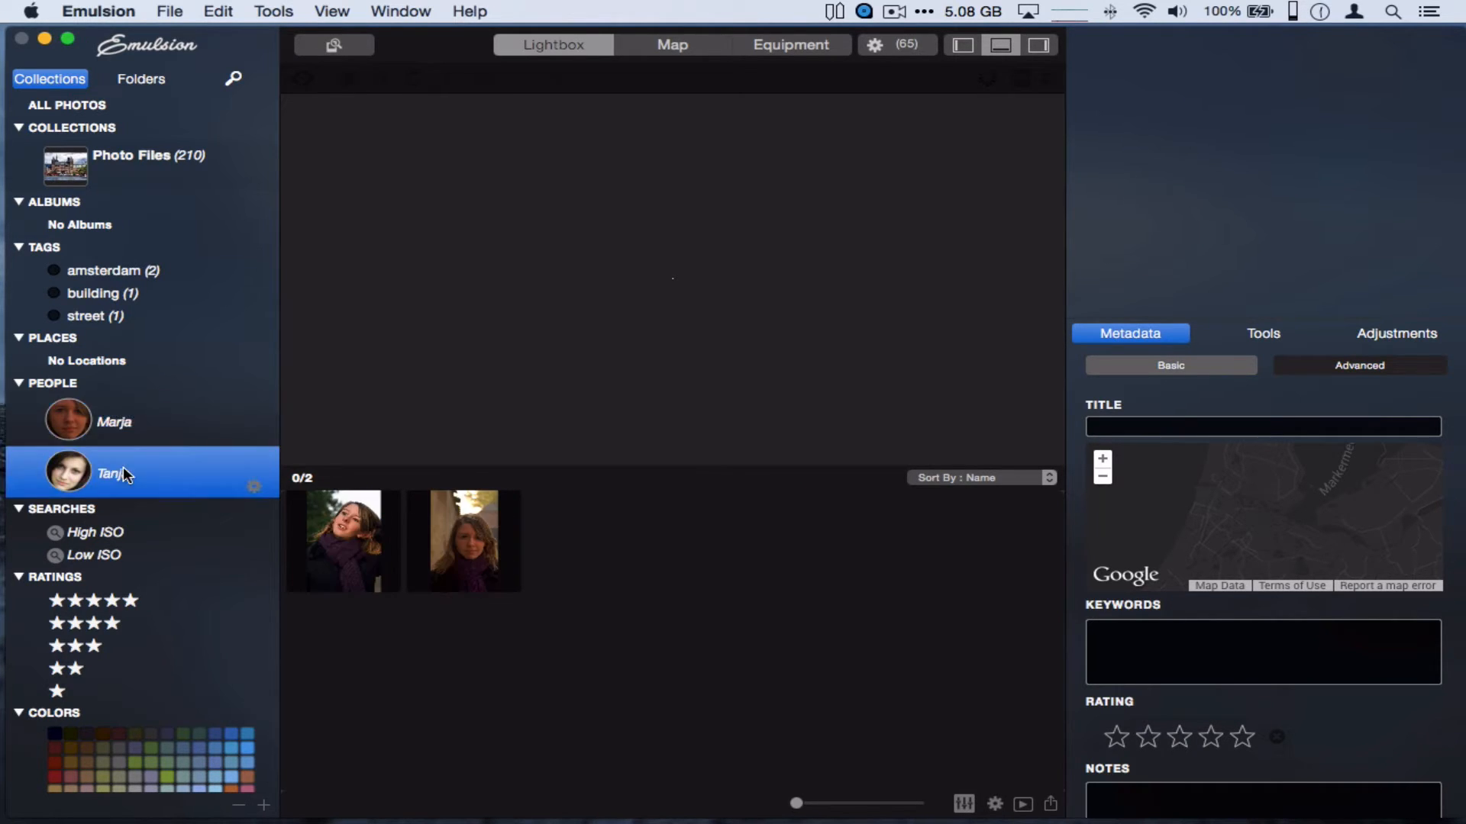
pyautogui.click(121, 416)
# Return to the Photo Files collection and open the city street photo tagged amsterdam and street
pyautogui.click(129, 162)
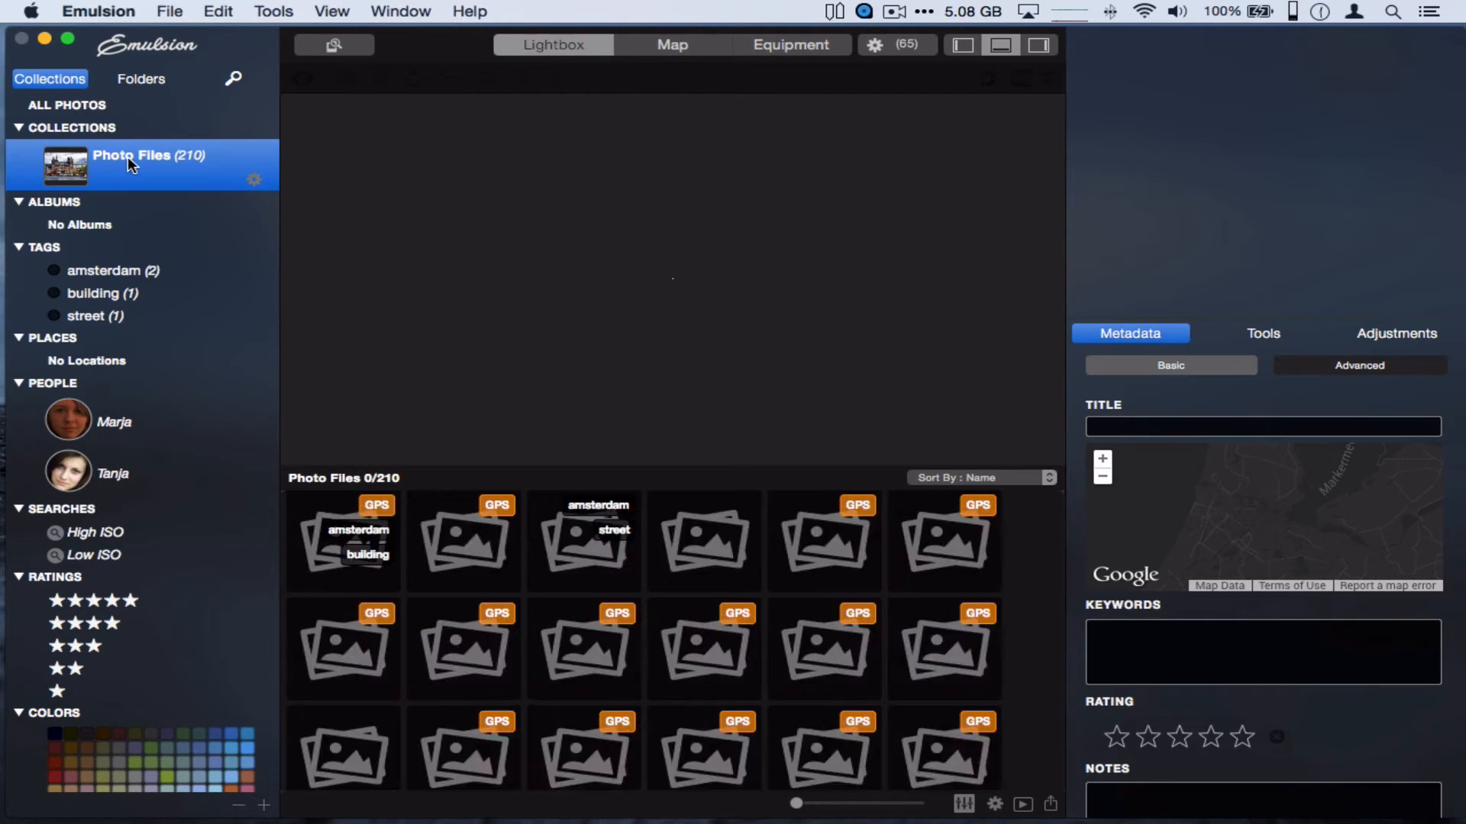
pyautogui.scroll(-5, 525, 607)
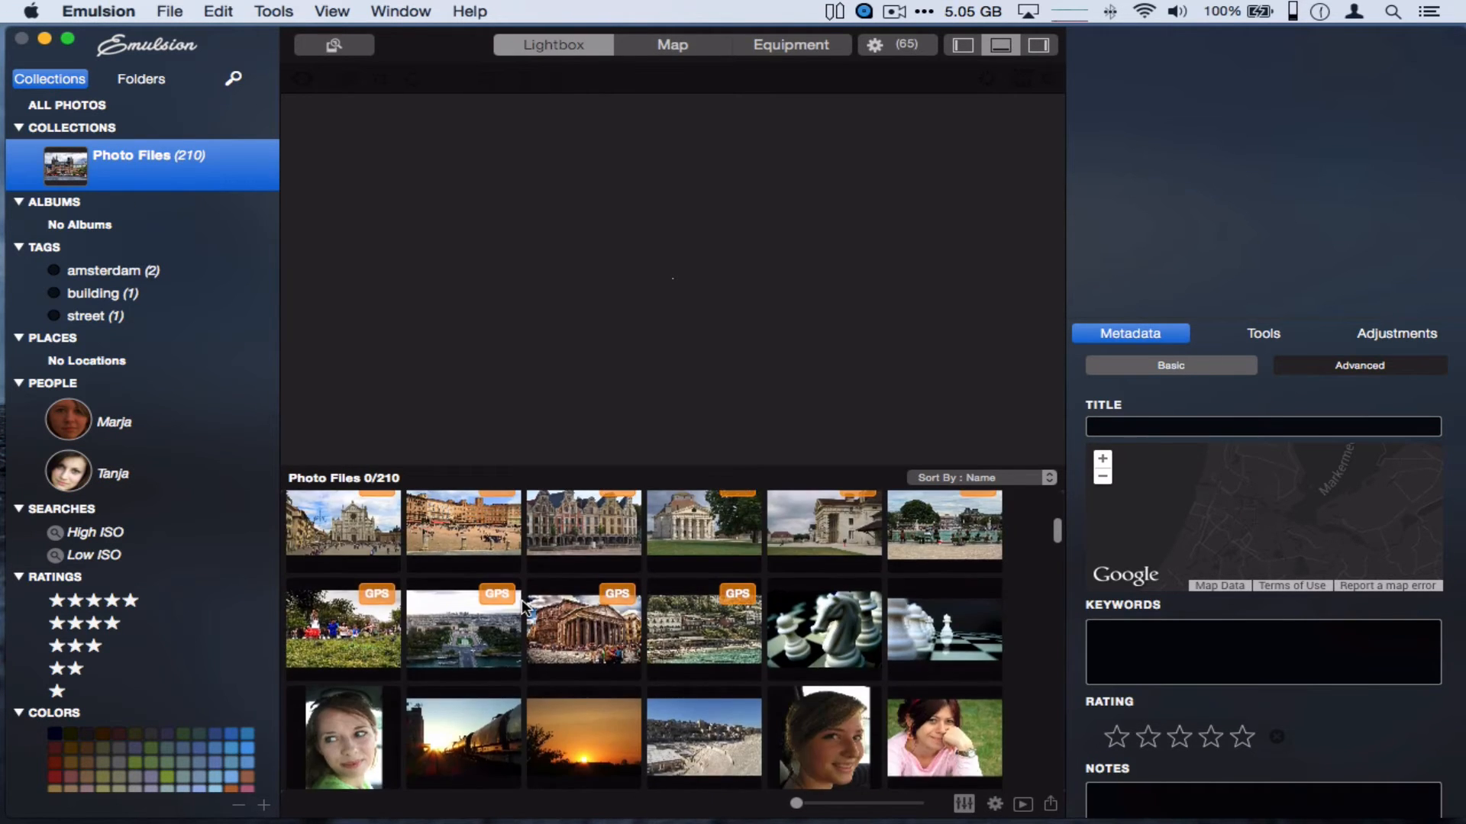
pyautogui.click(683, 553)
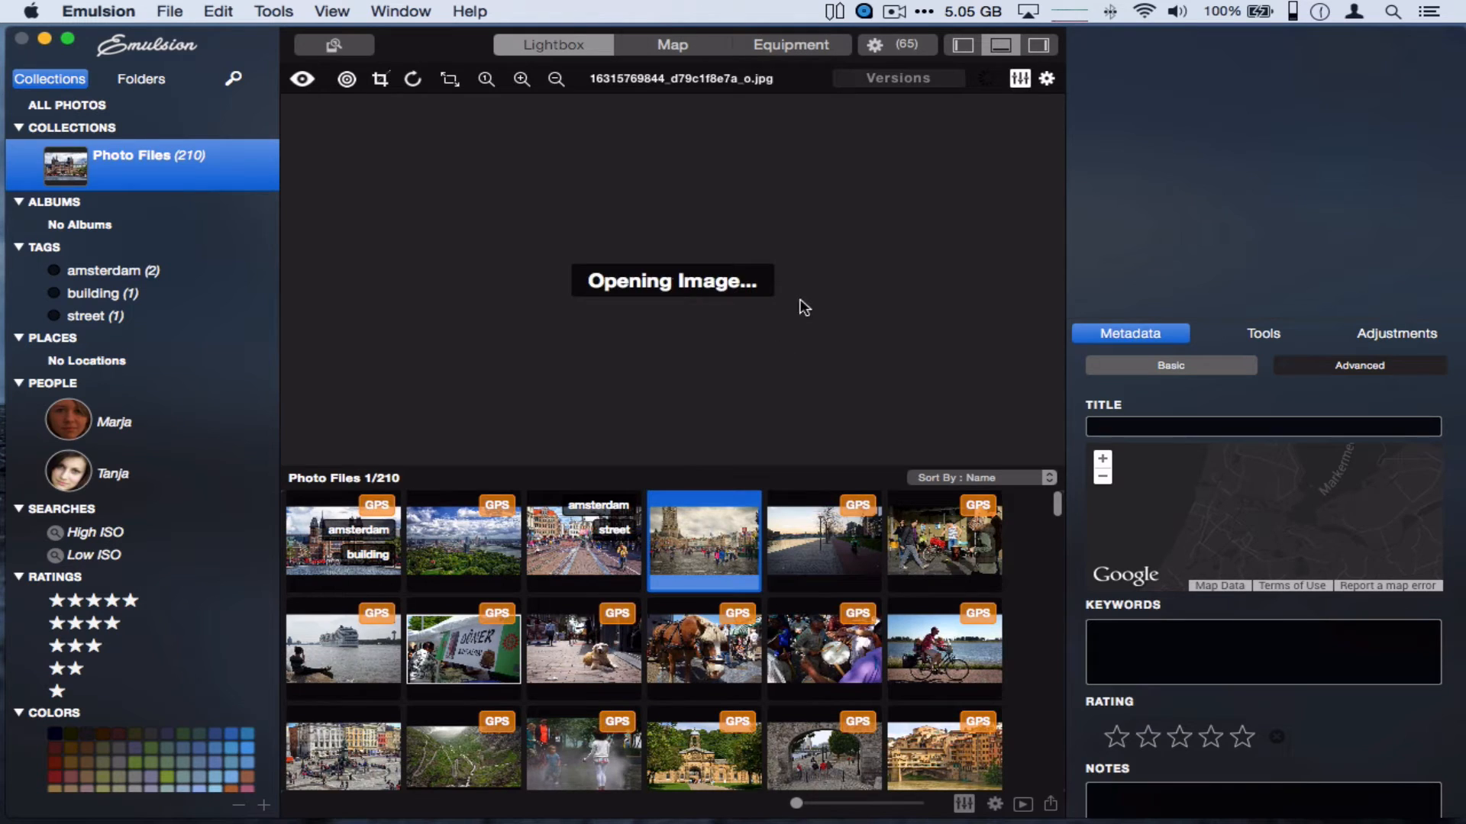
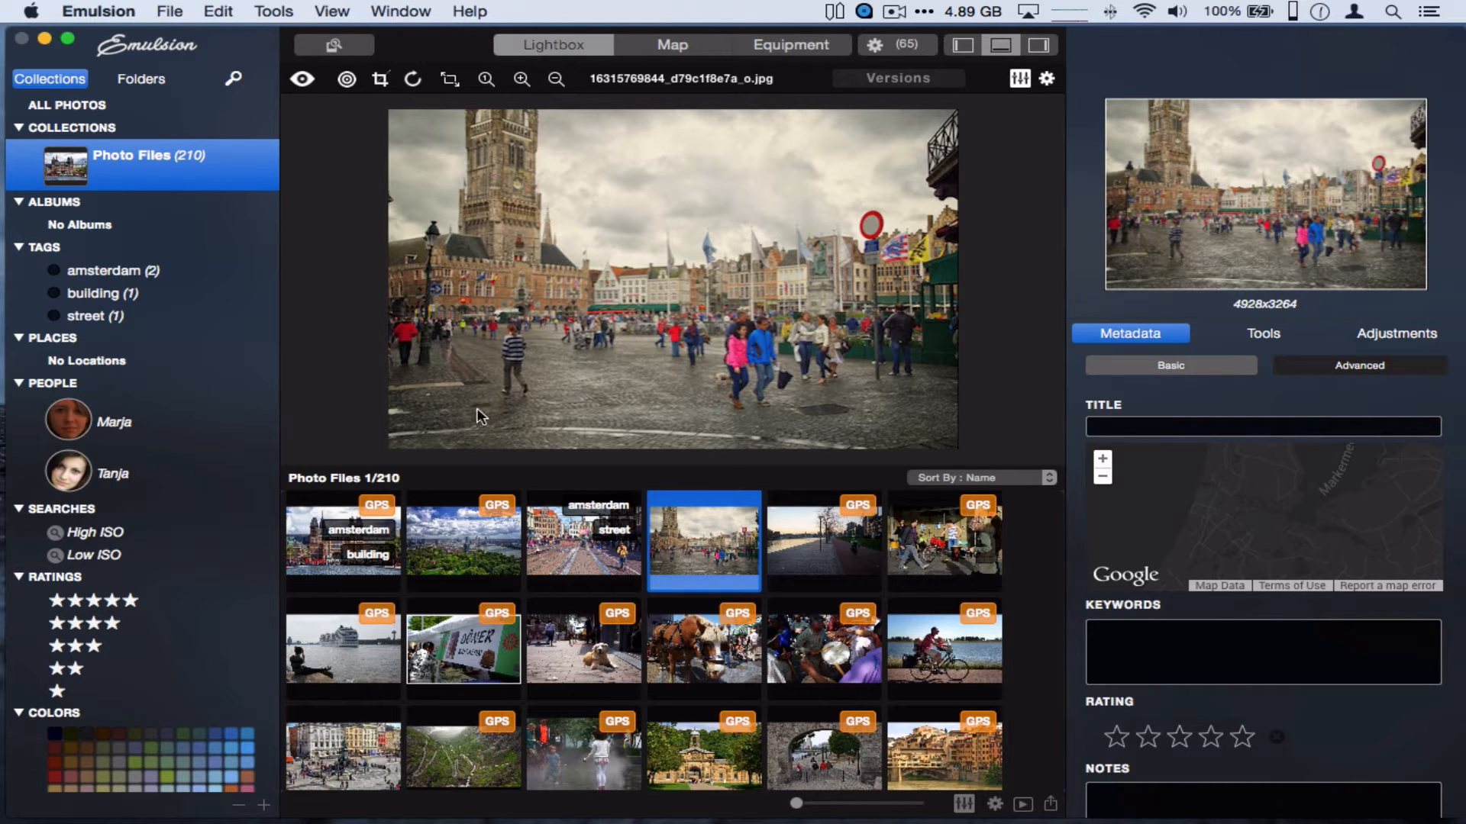
pyautogui.click(554, 546)
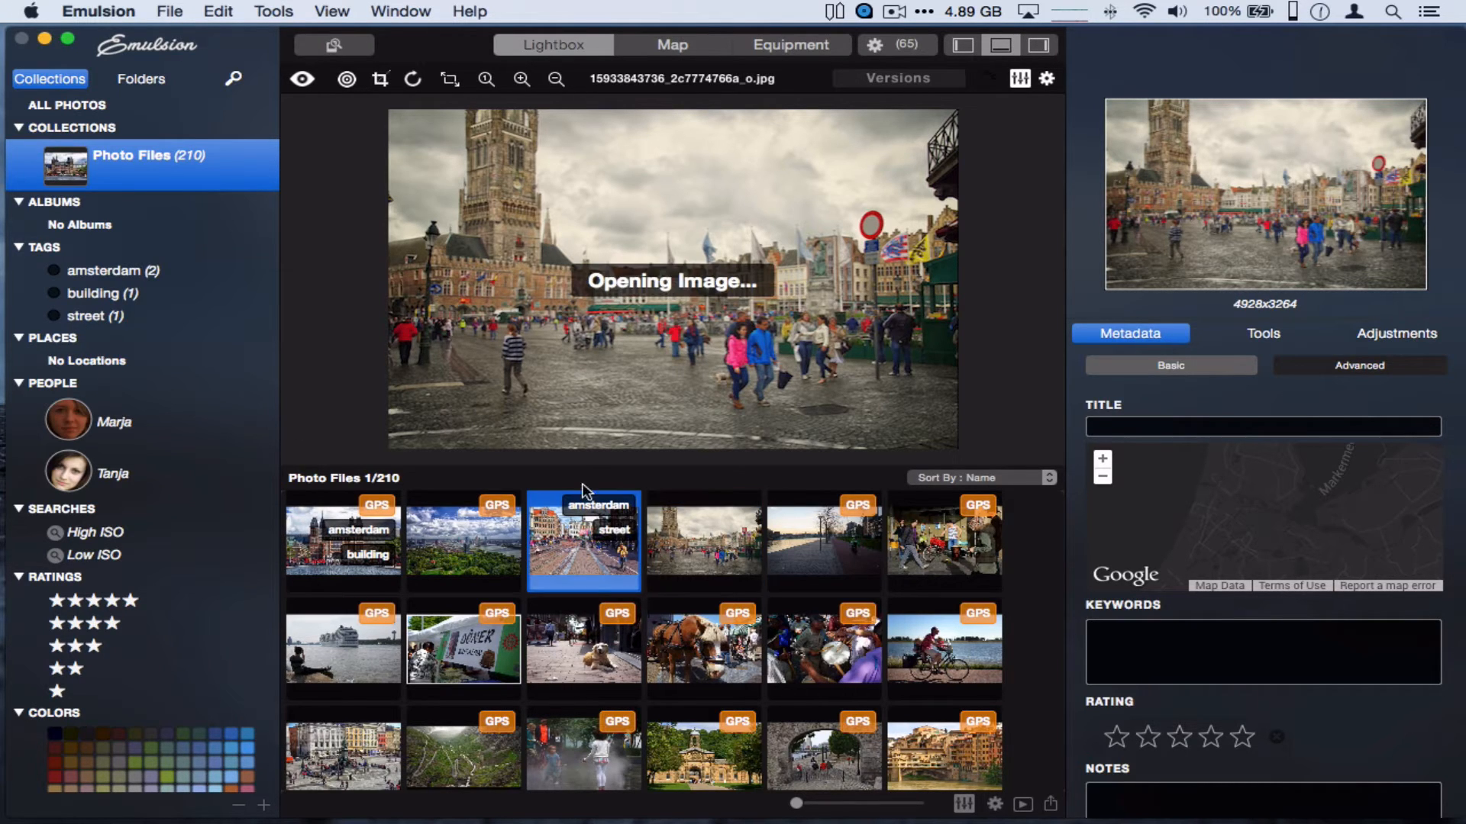
pyautogui.click(477, 567)
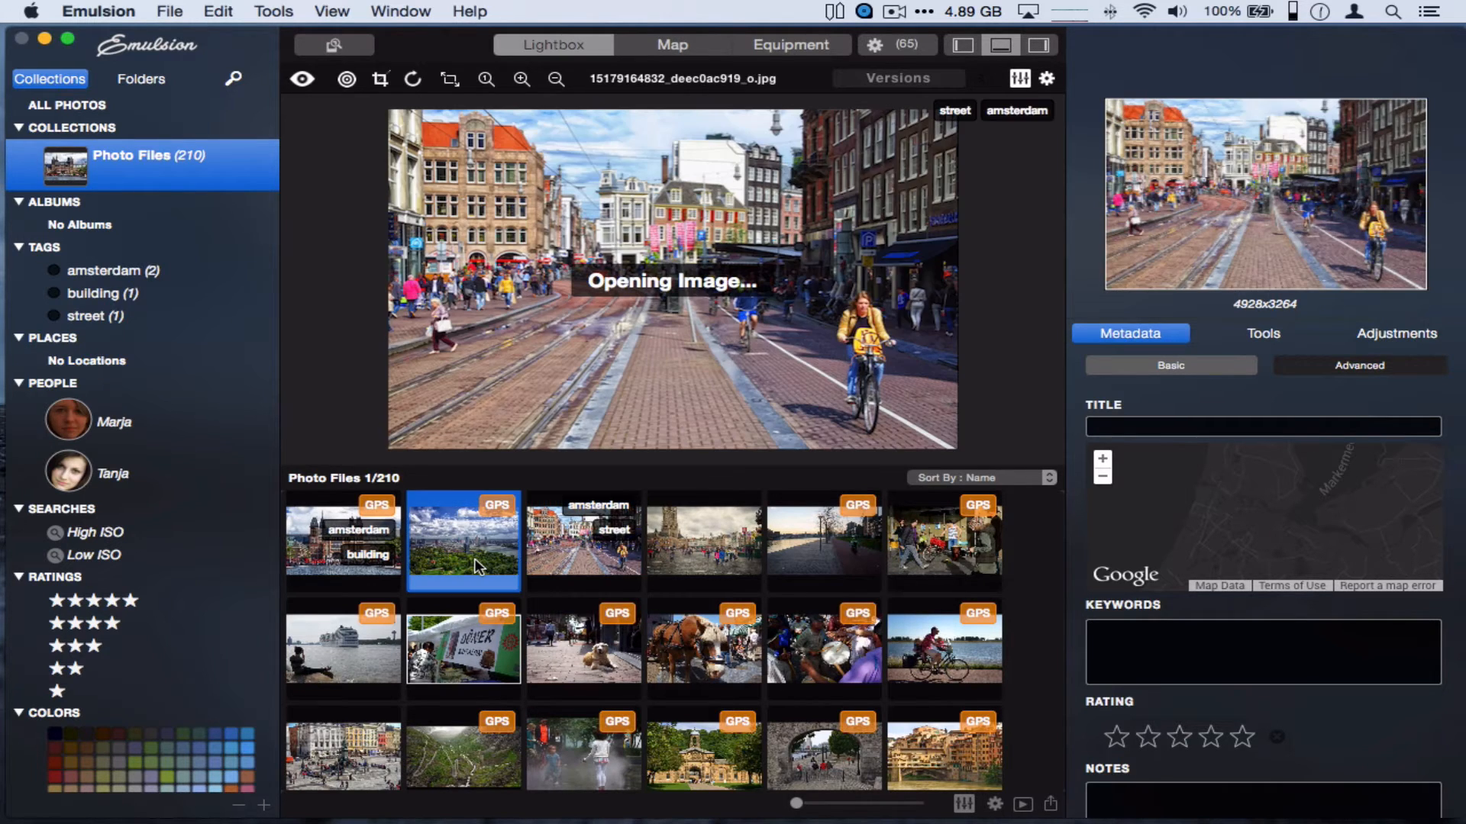
pyautogui.click(553, 564)
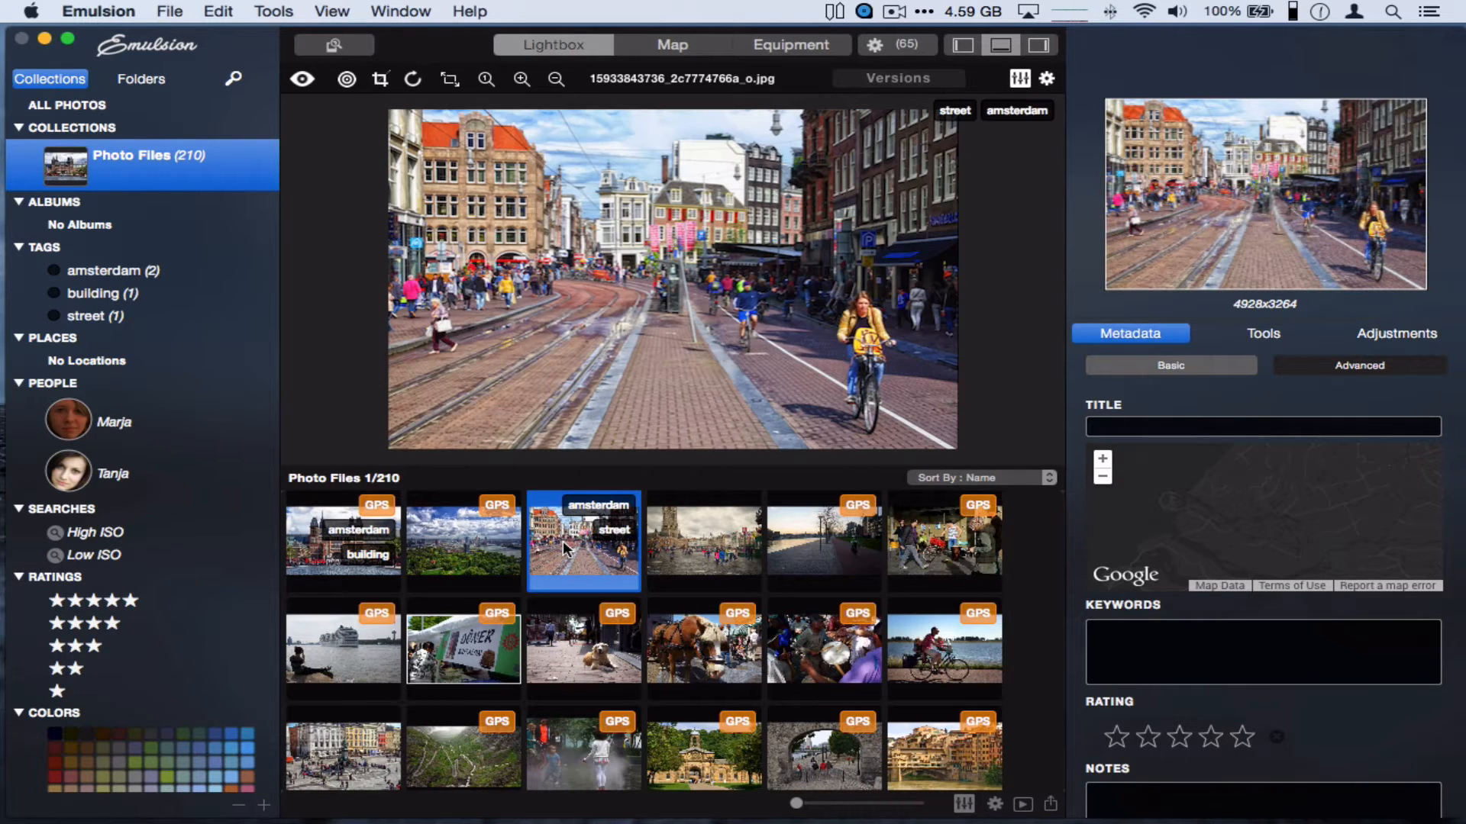
pyautogui.rightClick(565, 547)
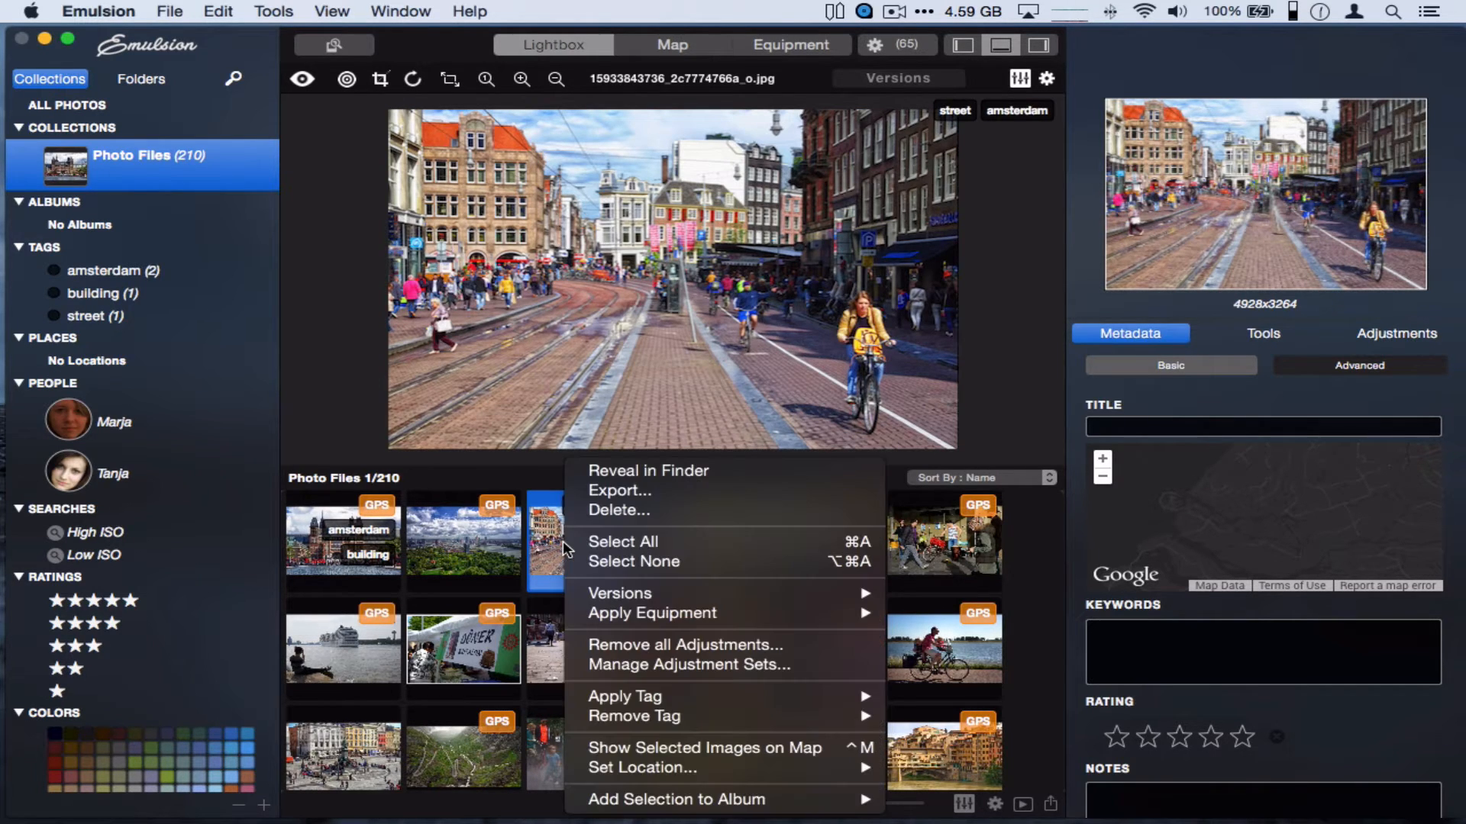
pyautogui.moveTo(599, 617)
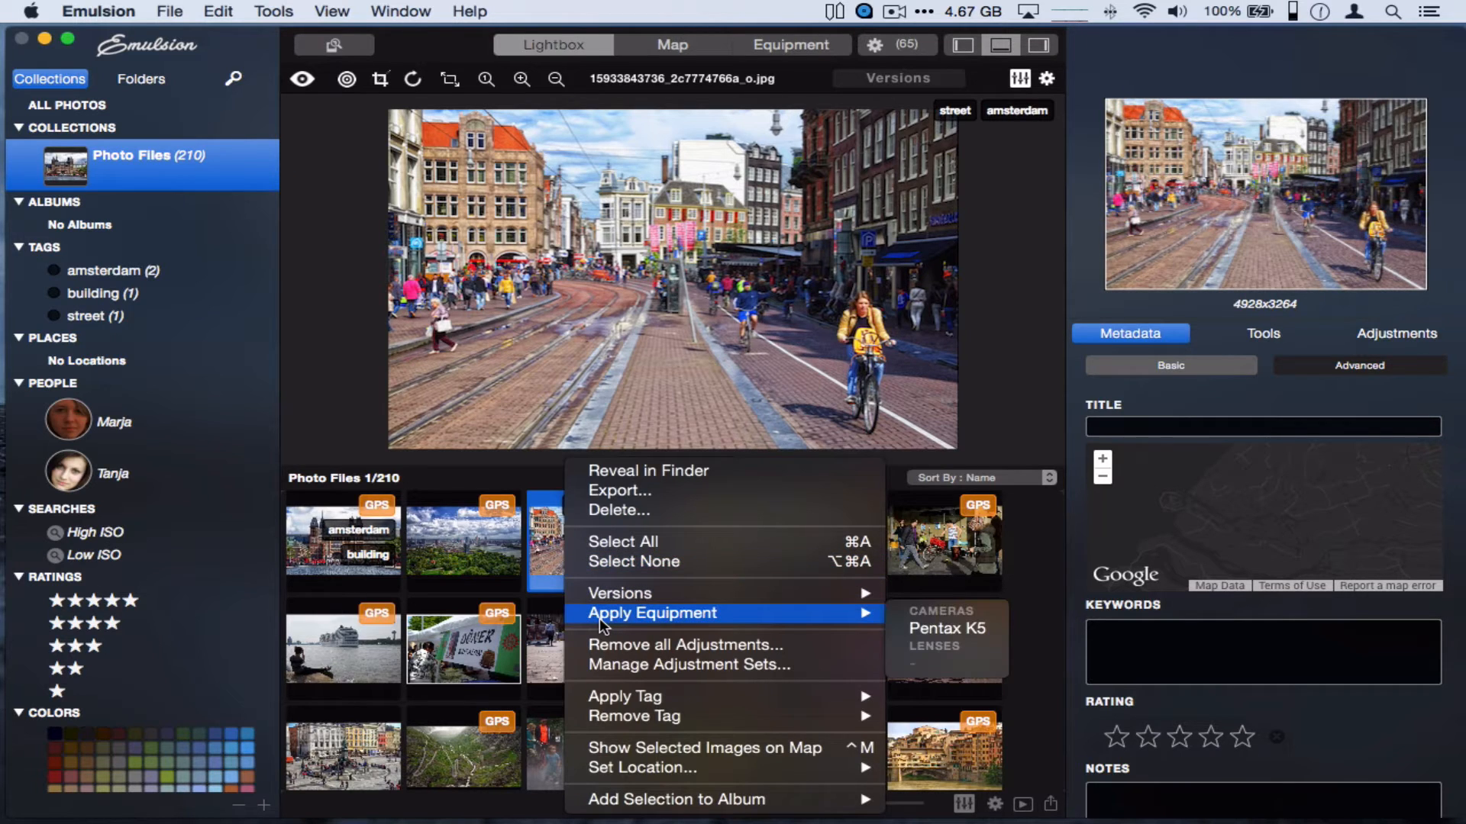
pyautogui.moveTo(624, 773)
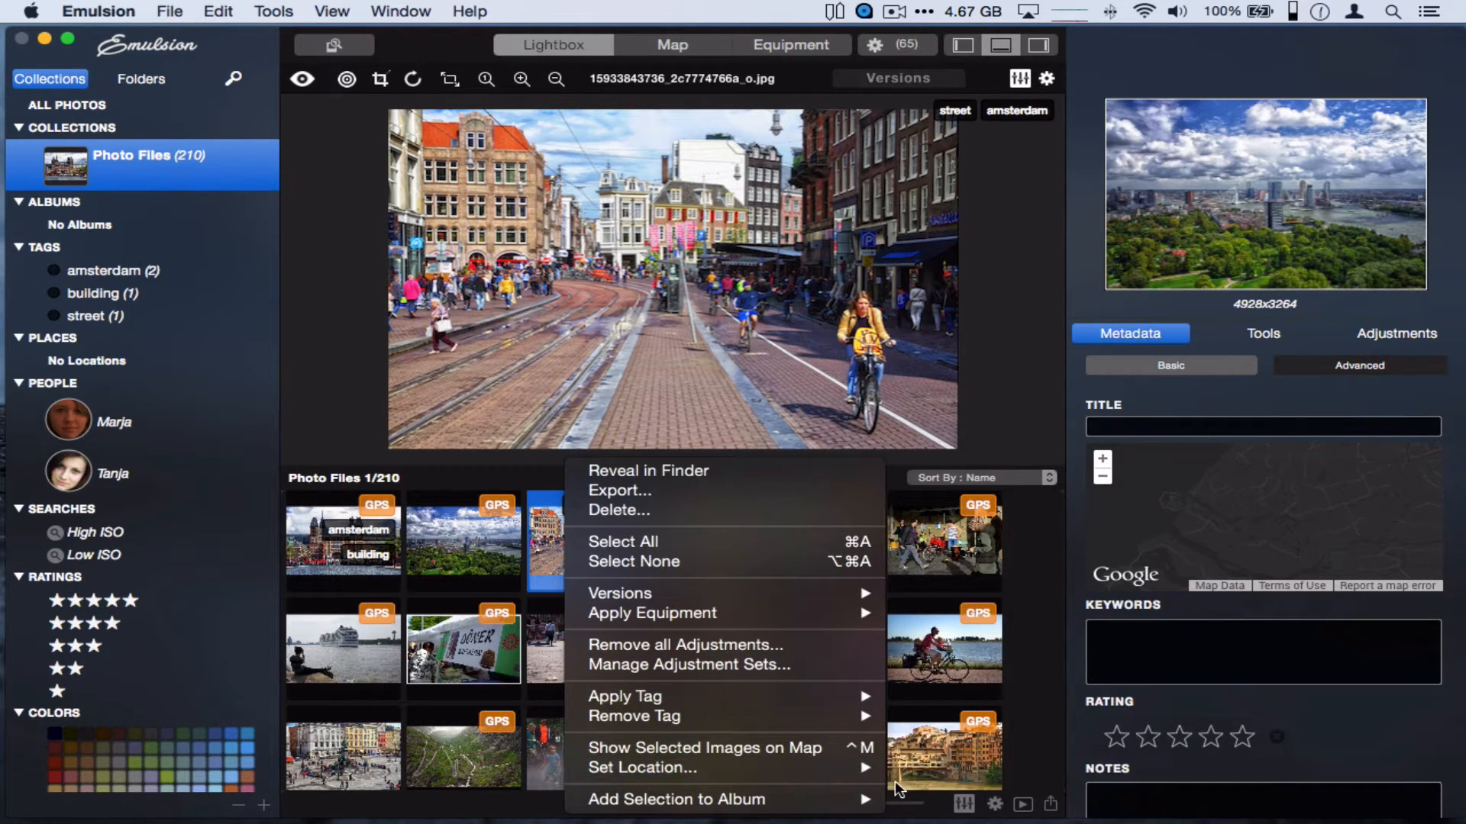
pyautogui.moveTo(834, 770)
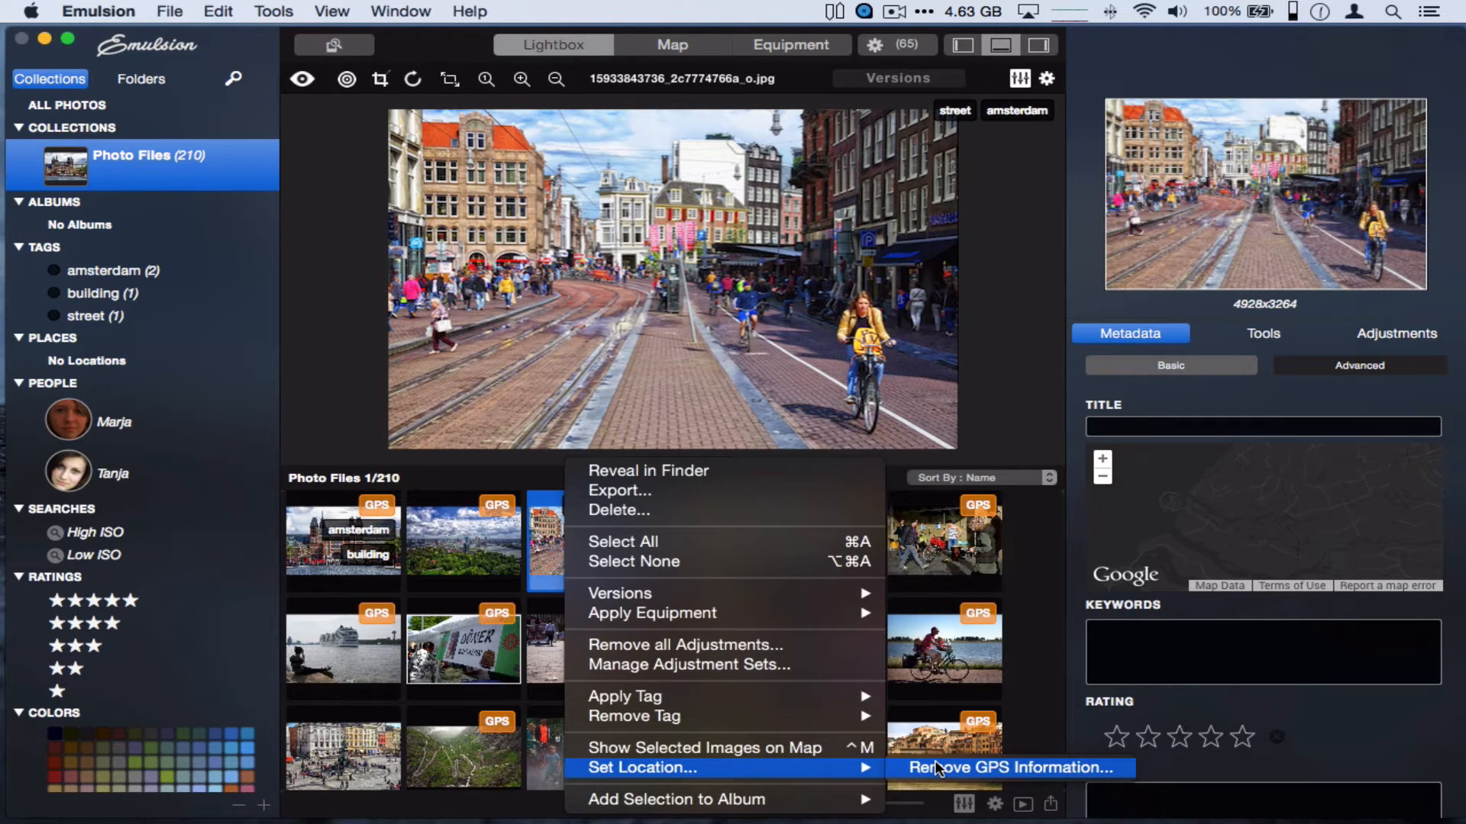
pyautogui.click(937, 768)
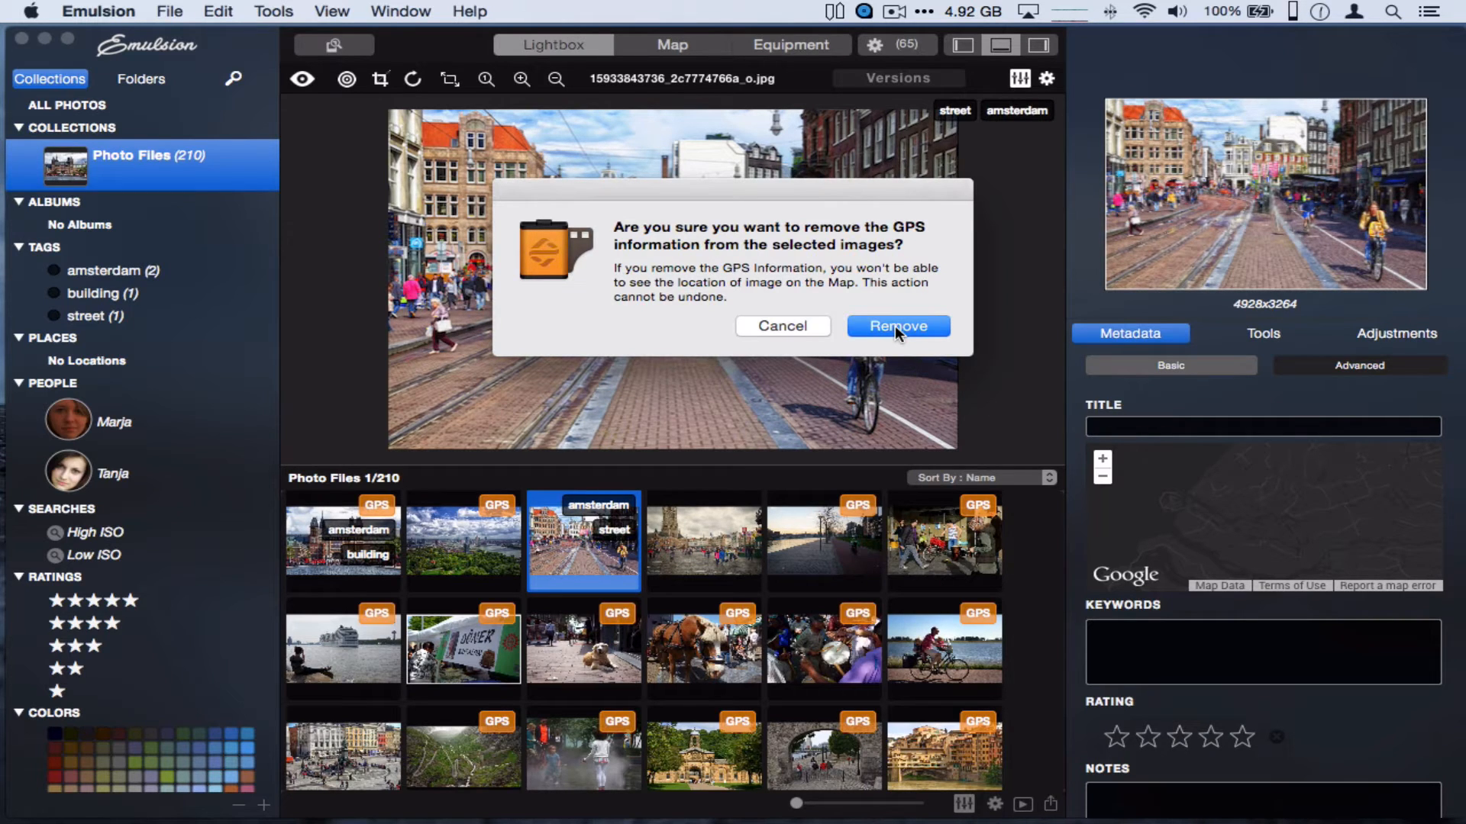
pyautogui.click(760, 327)
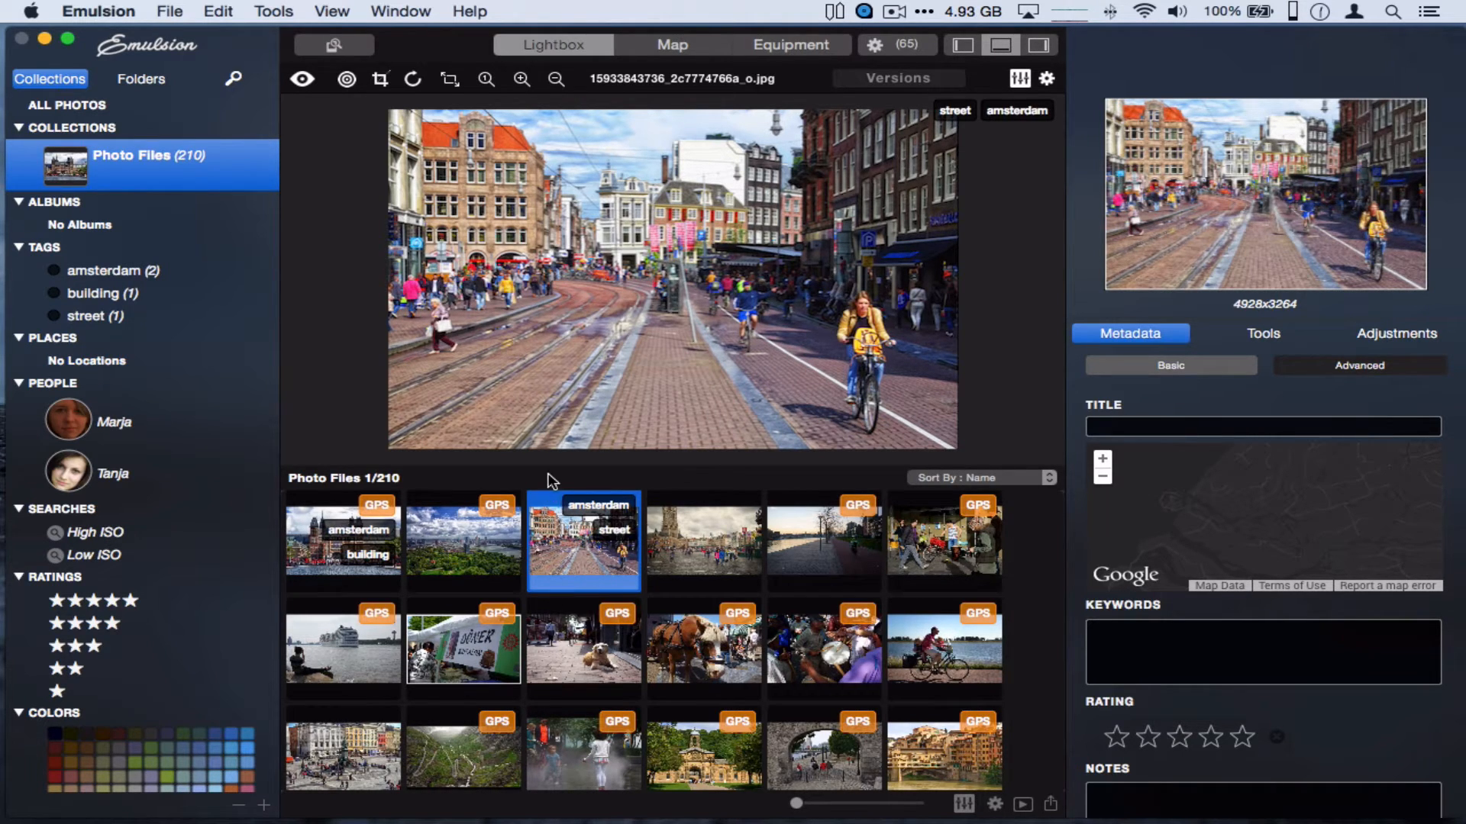
# Try to create a named location from the photo tagged amsterdam and street, and dismiss the message
pyautogui.click(691, 565)
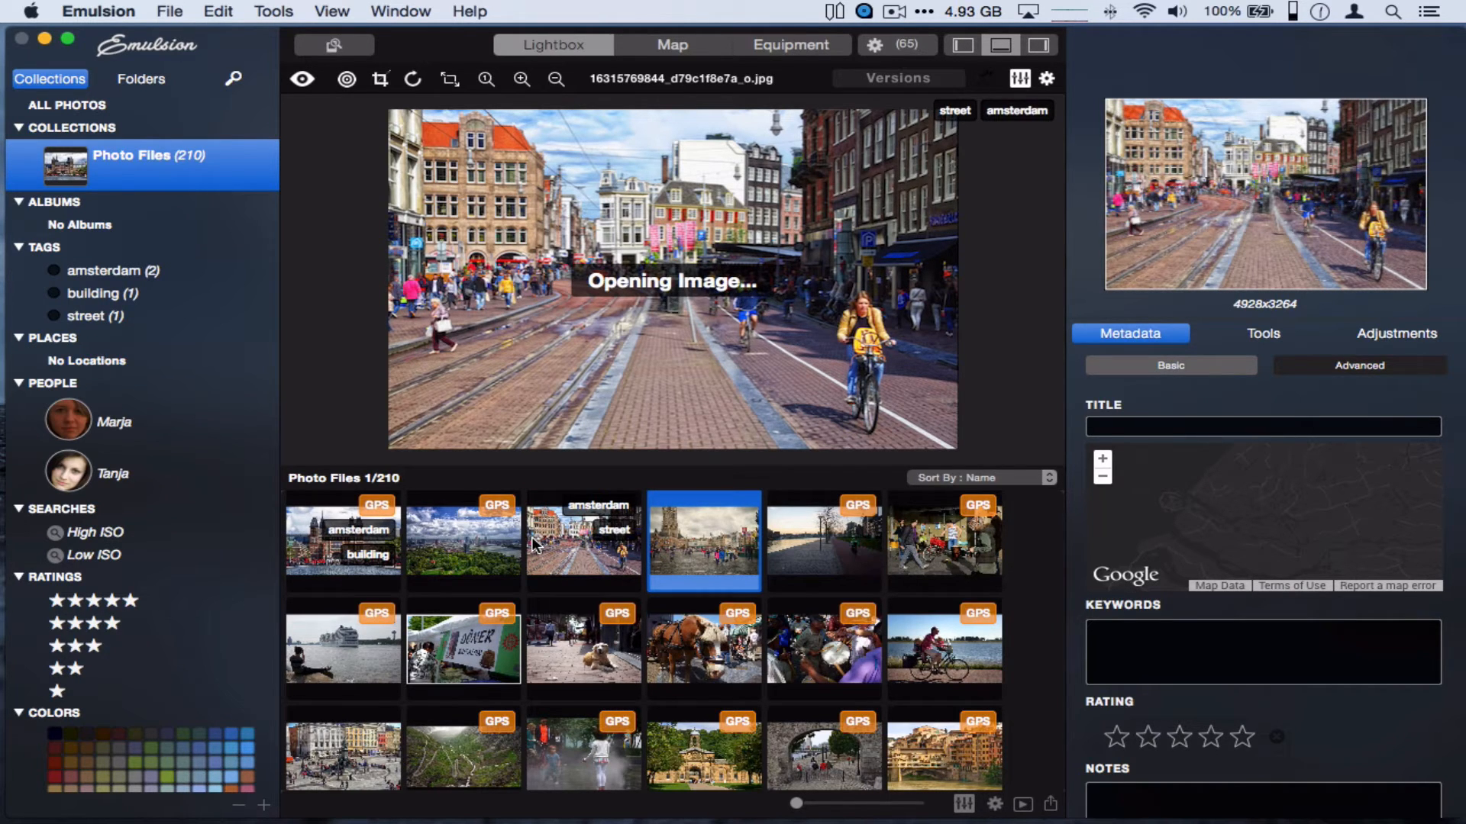
pyautogui.click(574, 565)
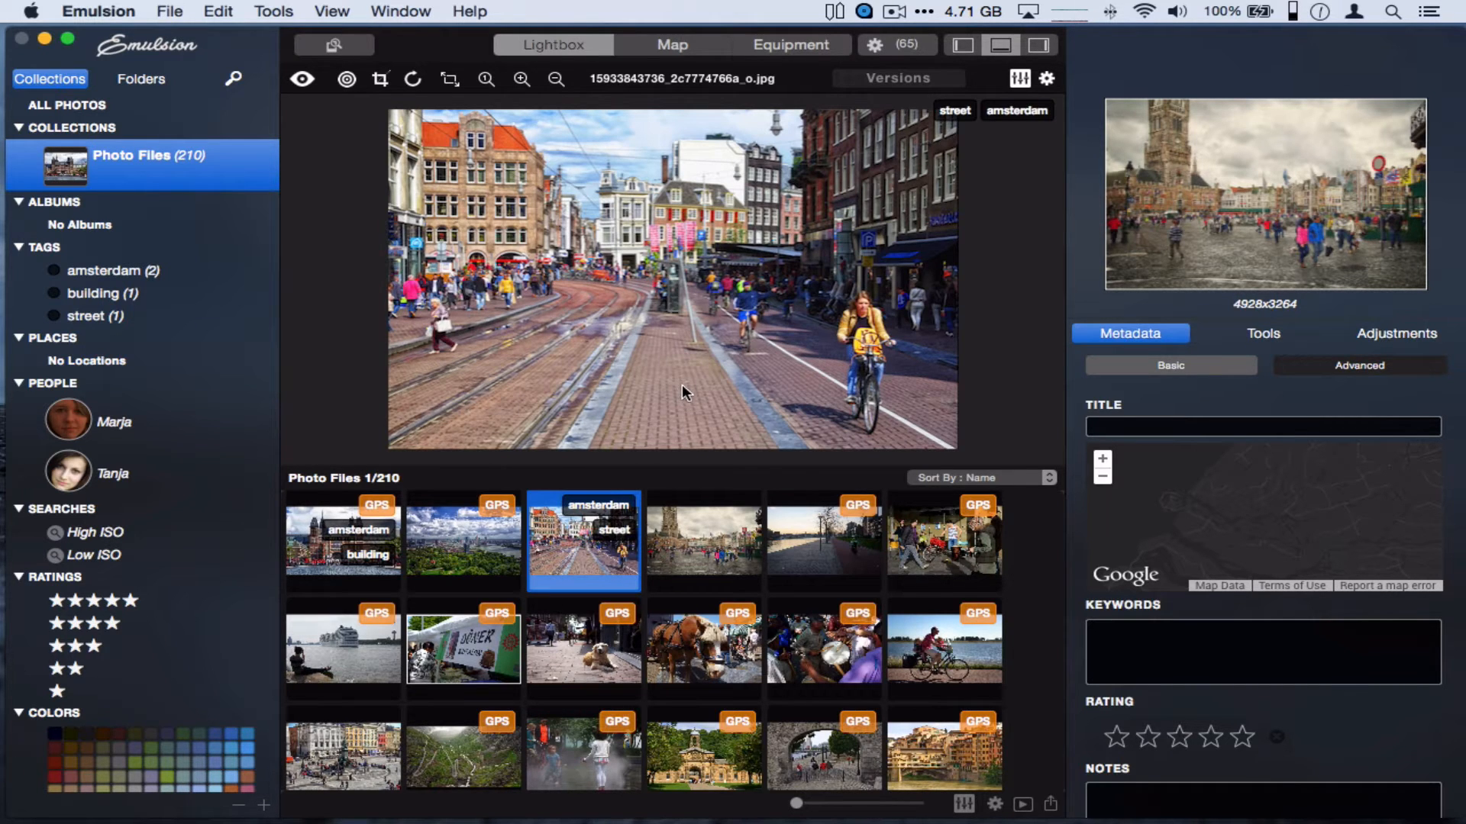
pyautogui.rightClick(694, 358)
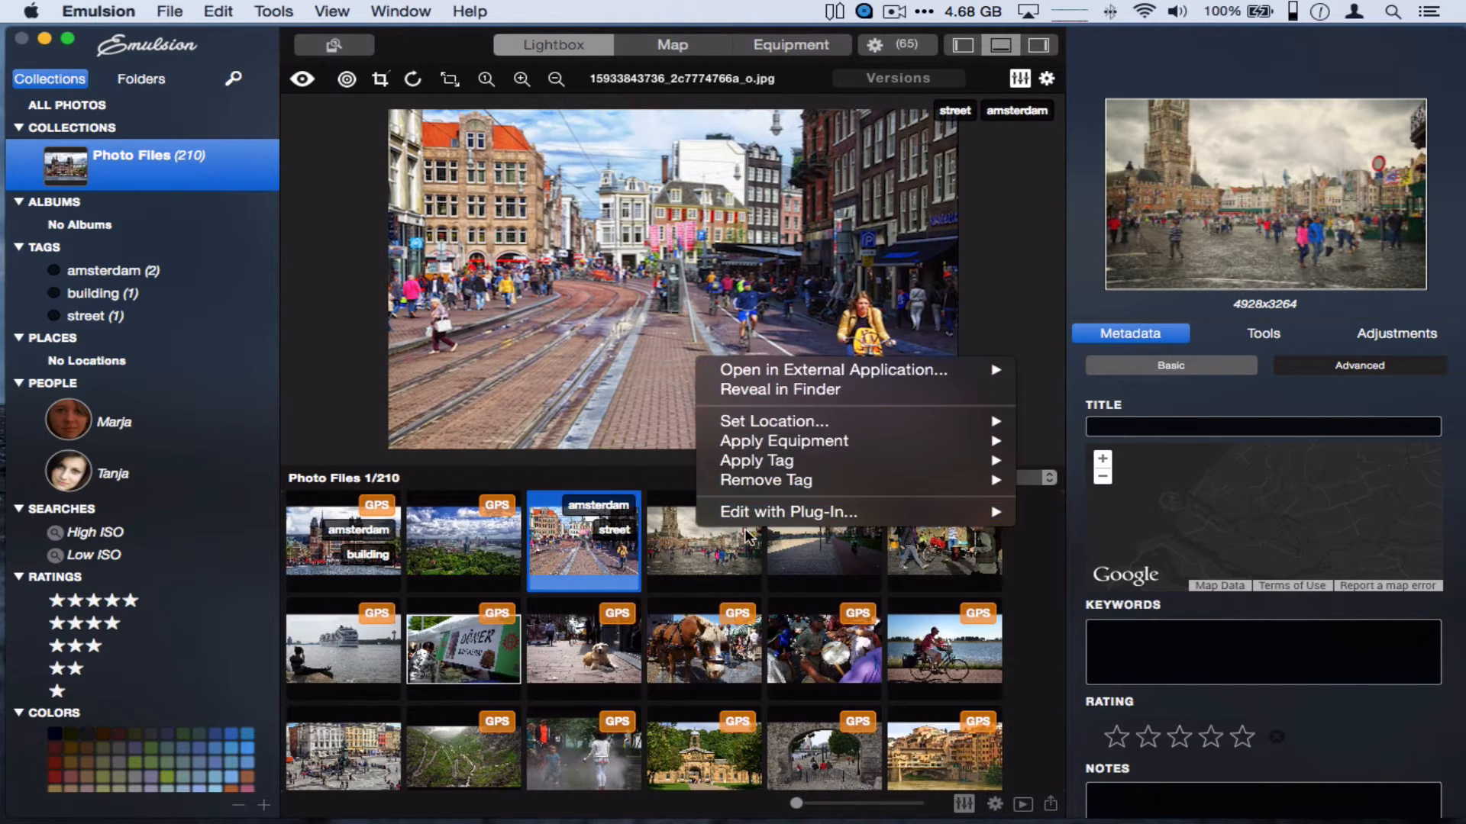
pyautogui.moveTo(760, 431)
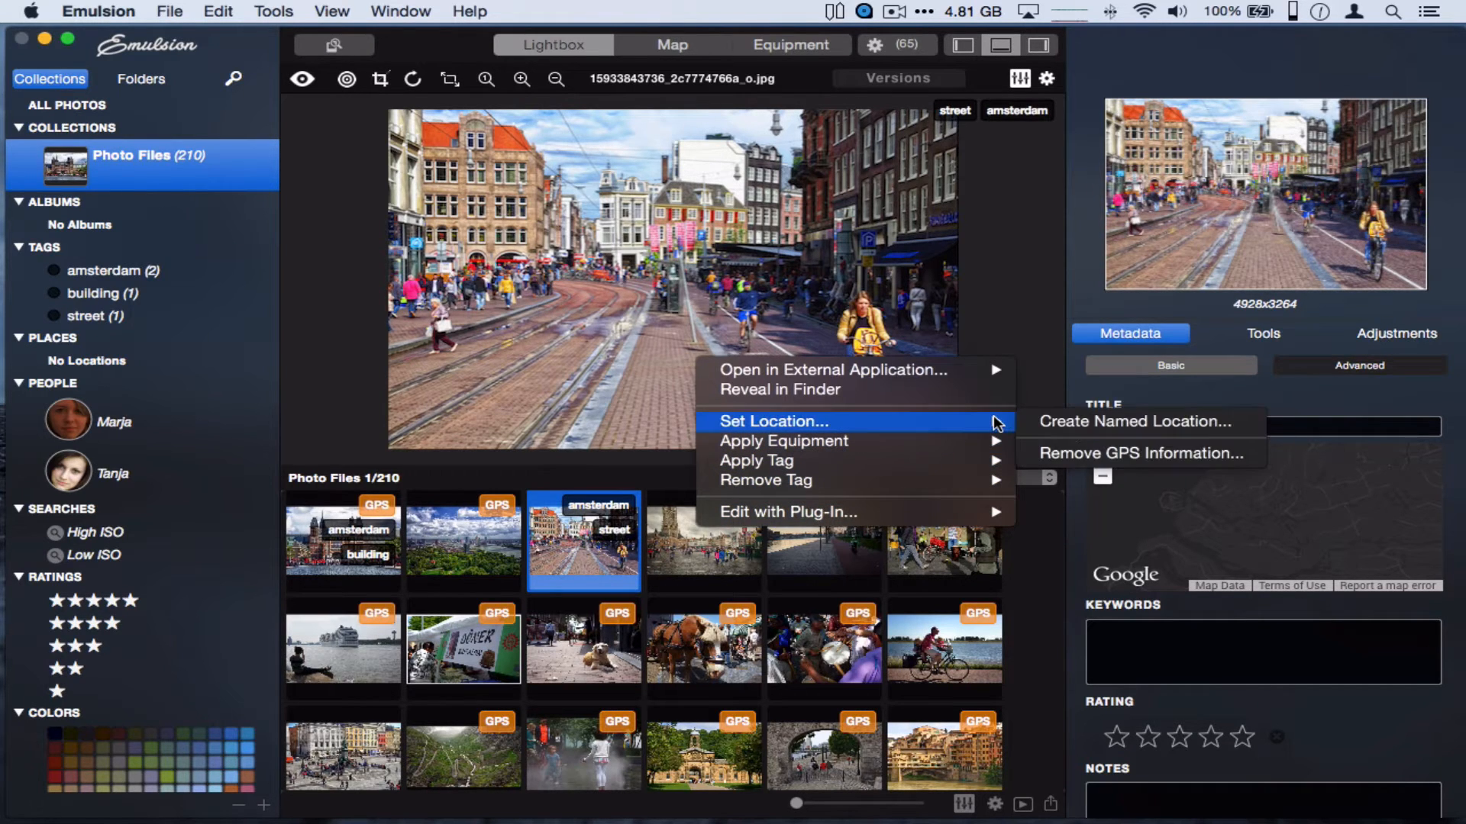
pyautogui.click(1055, 423)
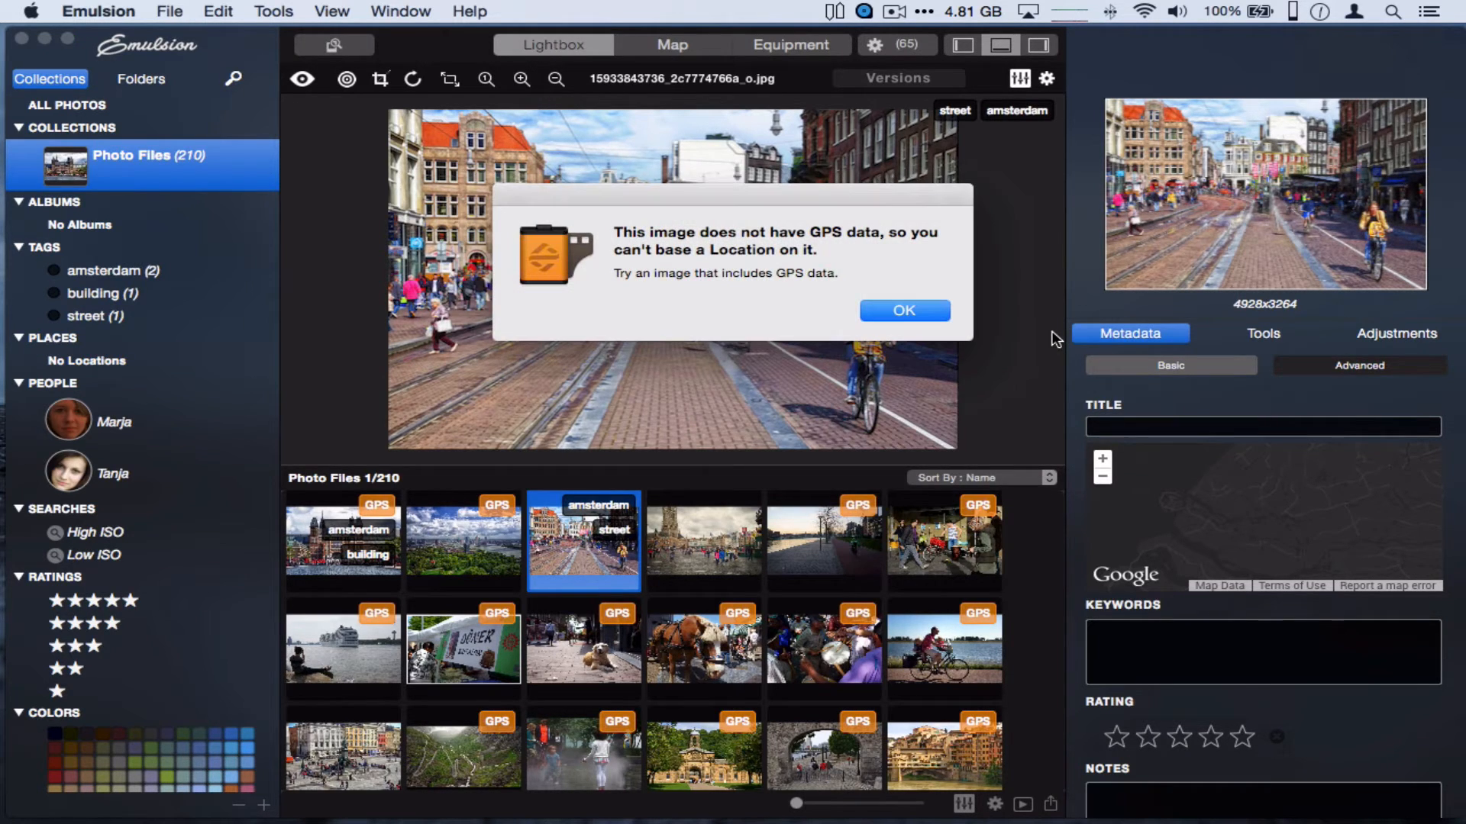
pyautogui.click(905, 310)
# Show the photos on the map and zoom in on the markers around Rotterdam
pyautogui.click(673, 48)
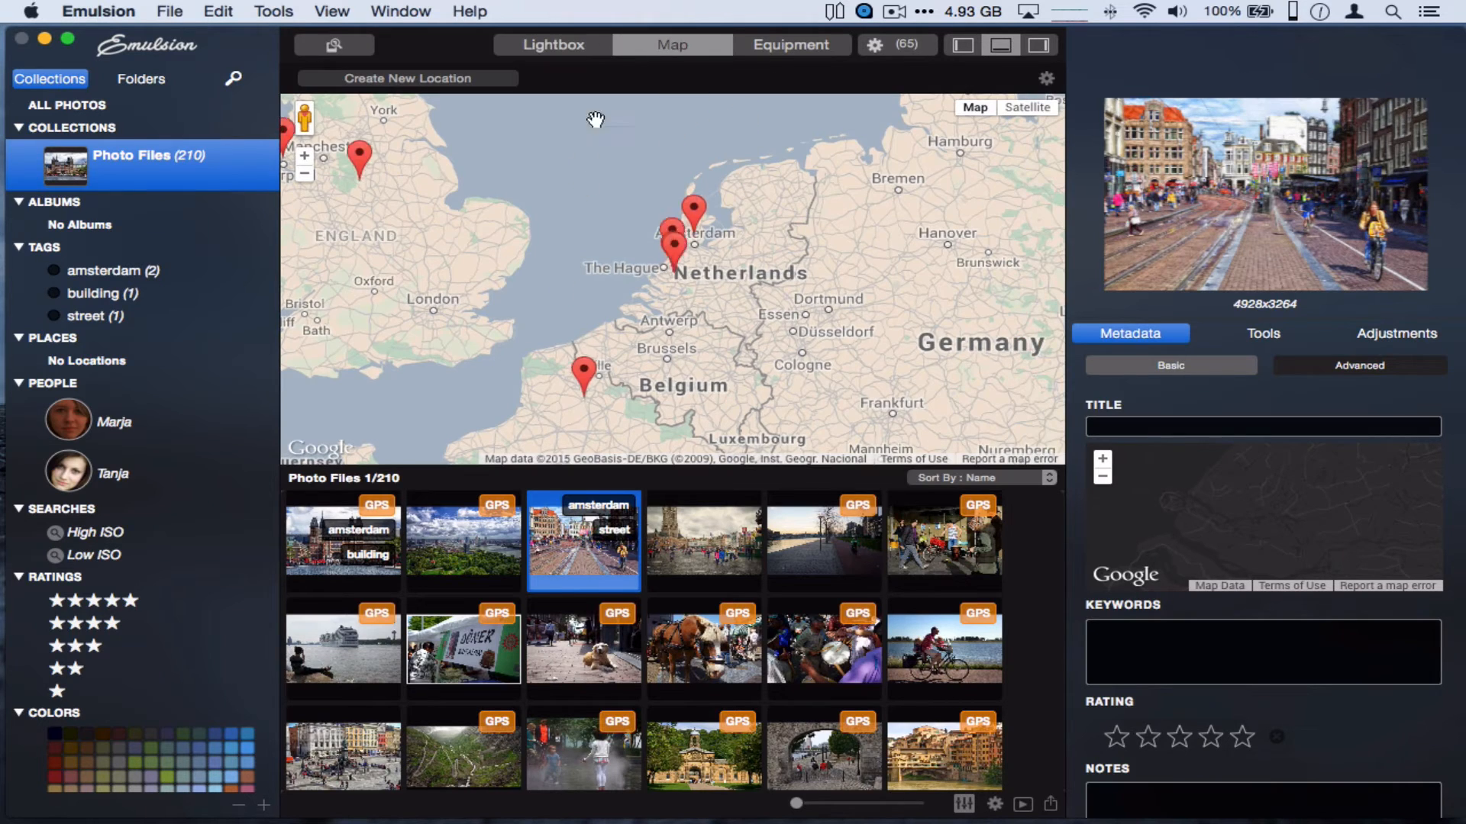
pyautogui.click(305, 157)
pyautogui.click(304, 157)
pyautogui.click(304, 156)
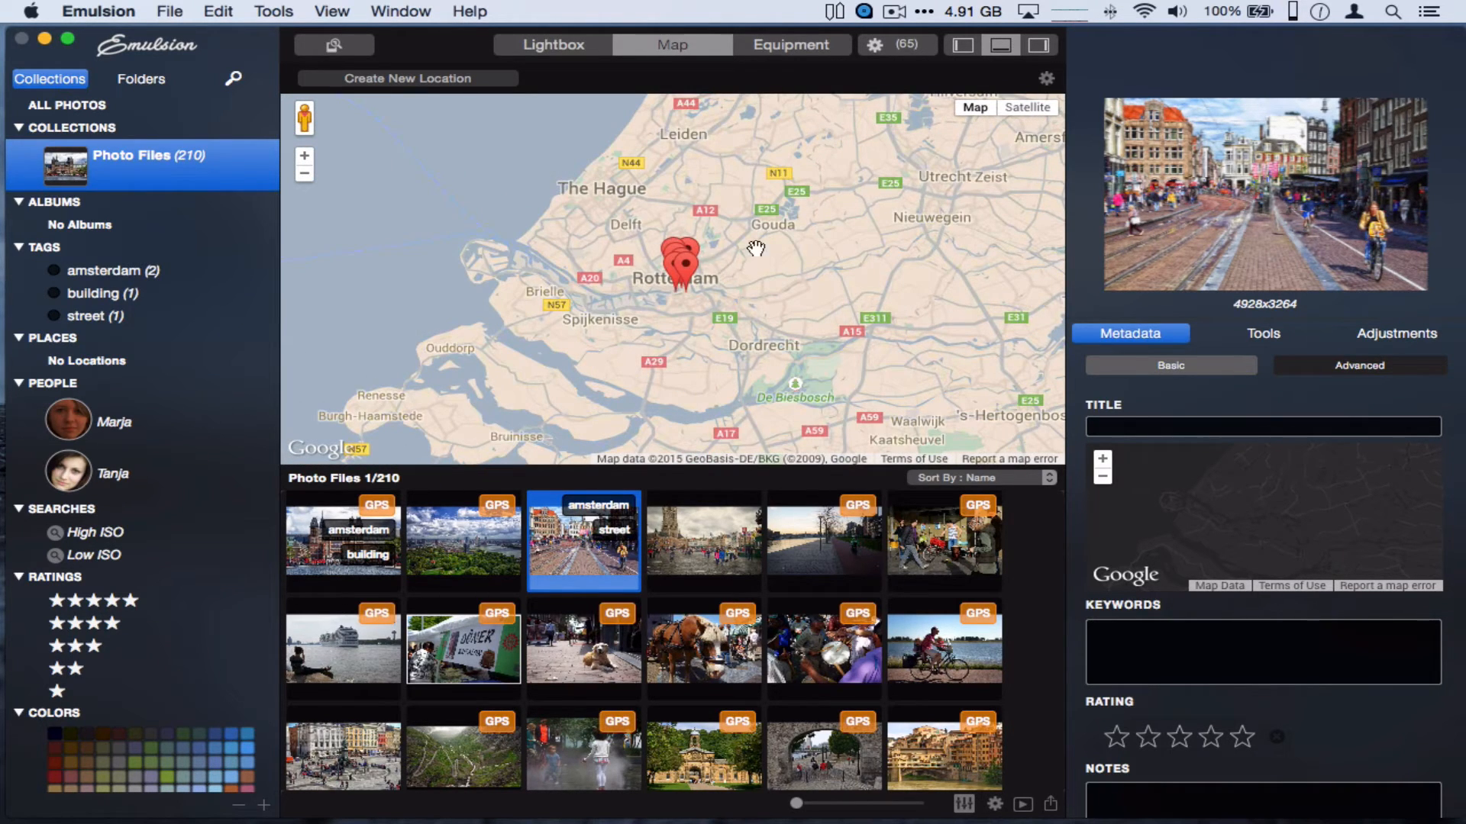
pyautogui.moveTo(834, 221); pyautogui.dragTo(772, 268)
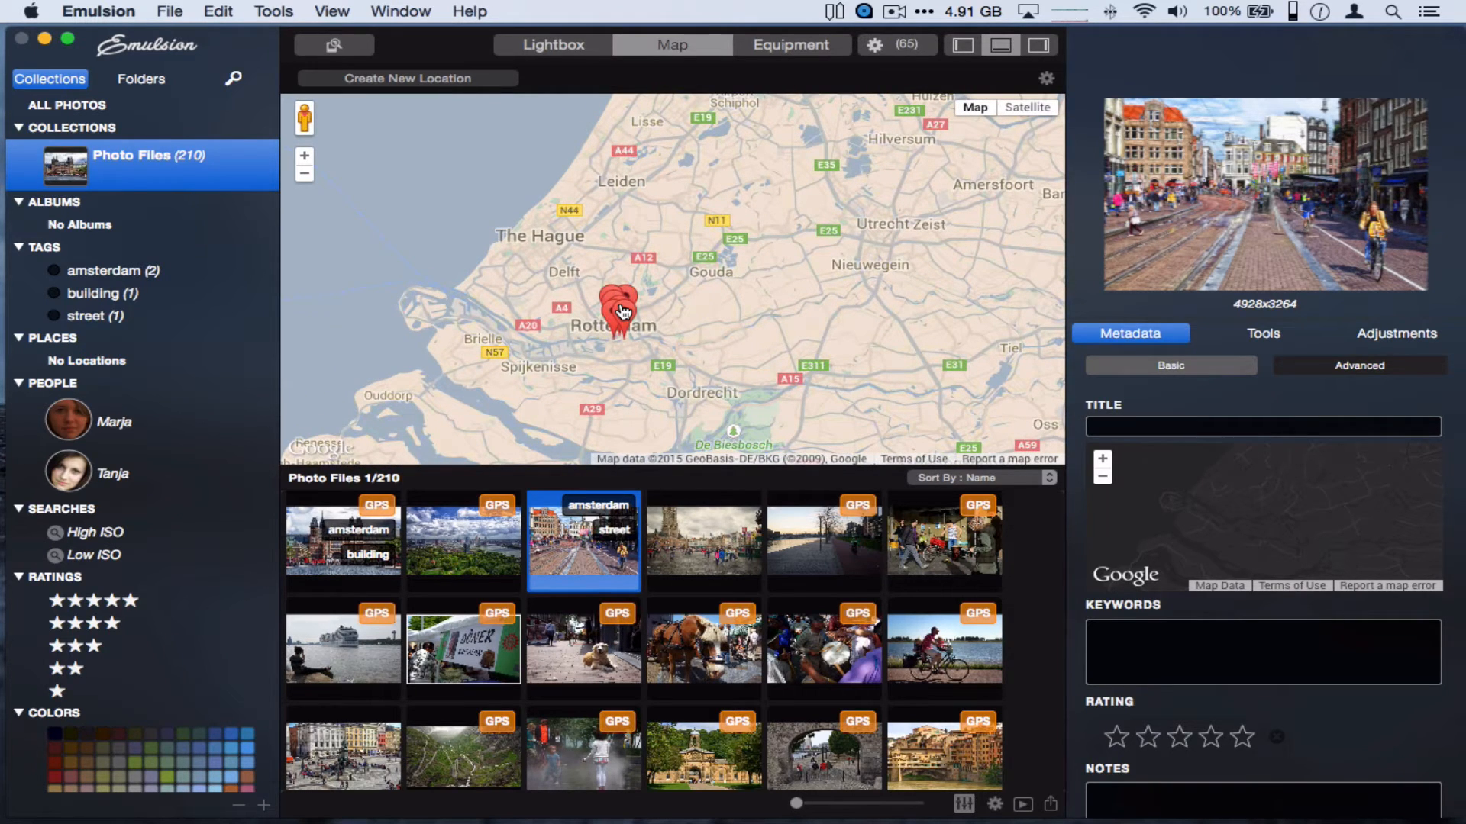
pyautogui.click(305, 156)
pyautogui.click(305, 155)
pyautogui.moveTo(581, 353); pyautogui.dragTo(742, 122)
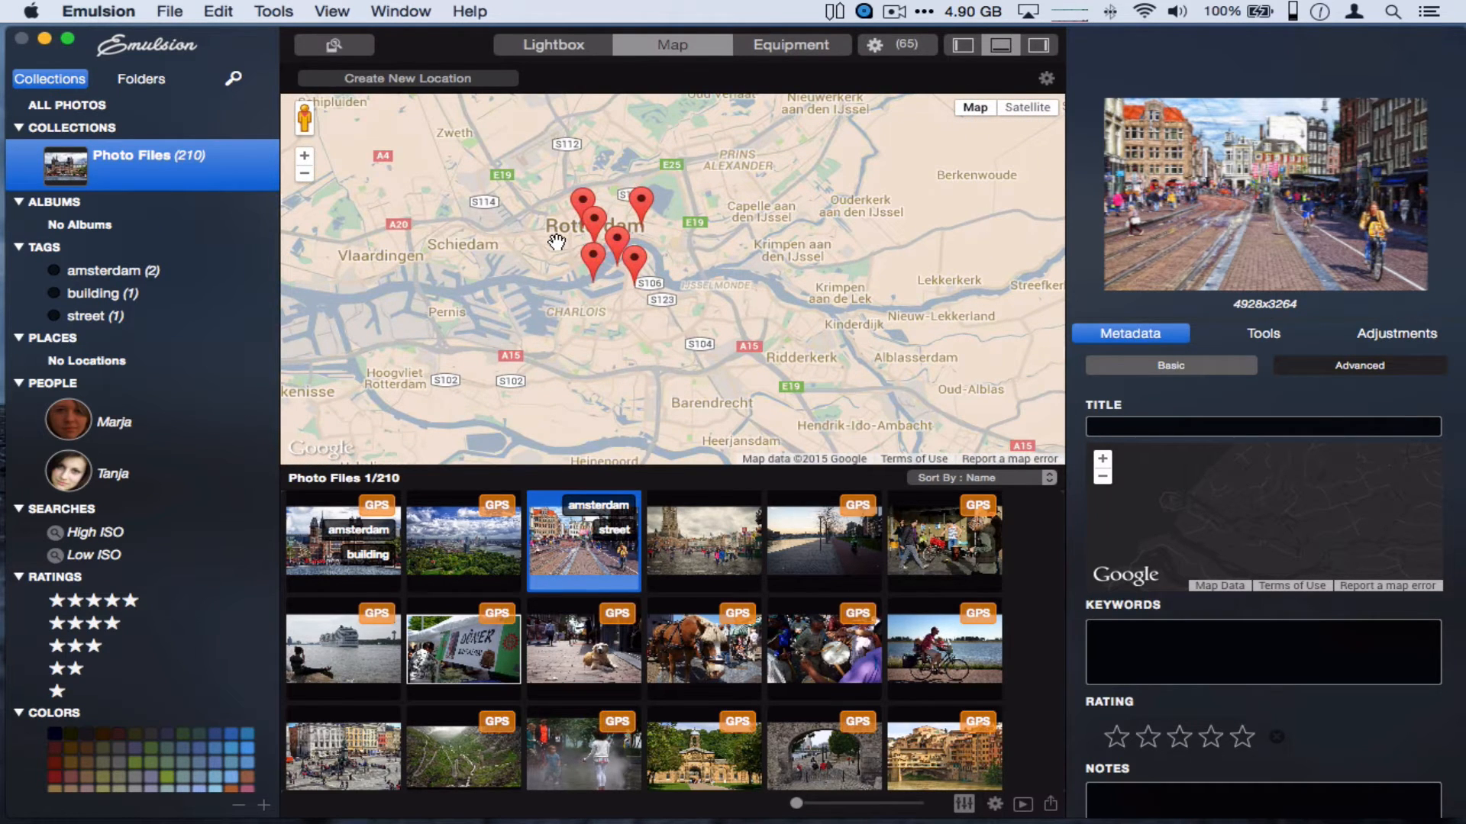
# Look through the application commands and the options for adding catalog items for a way to create a location
pyautogui.click(393, 12)
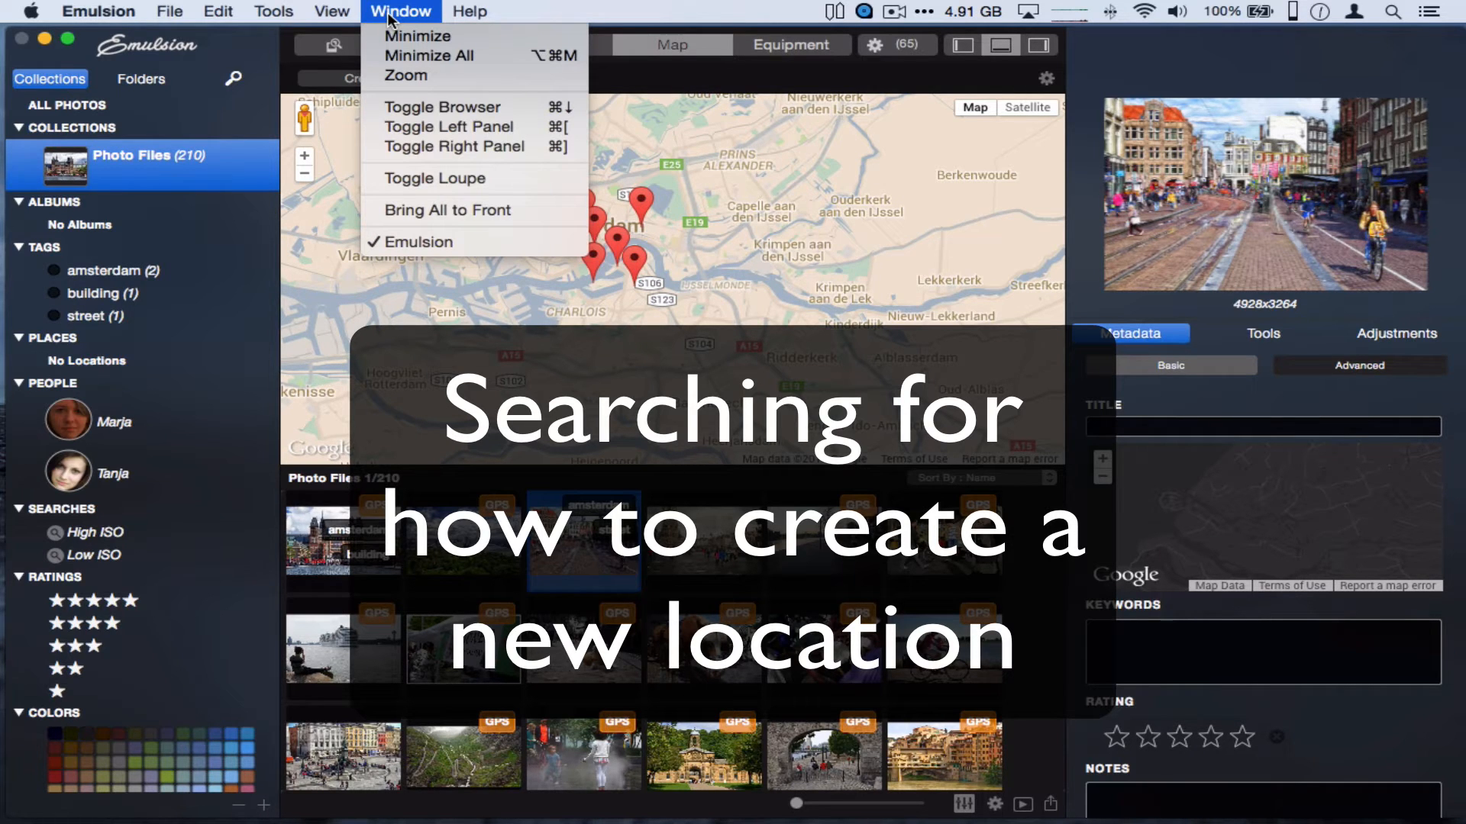
pyautogui.moveTo(333, 15)
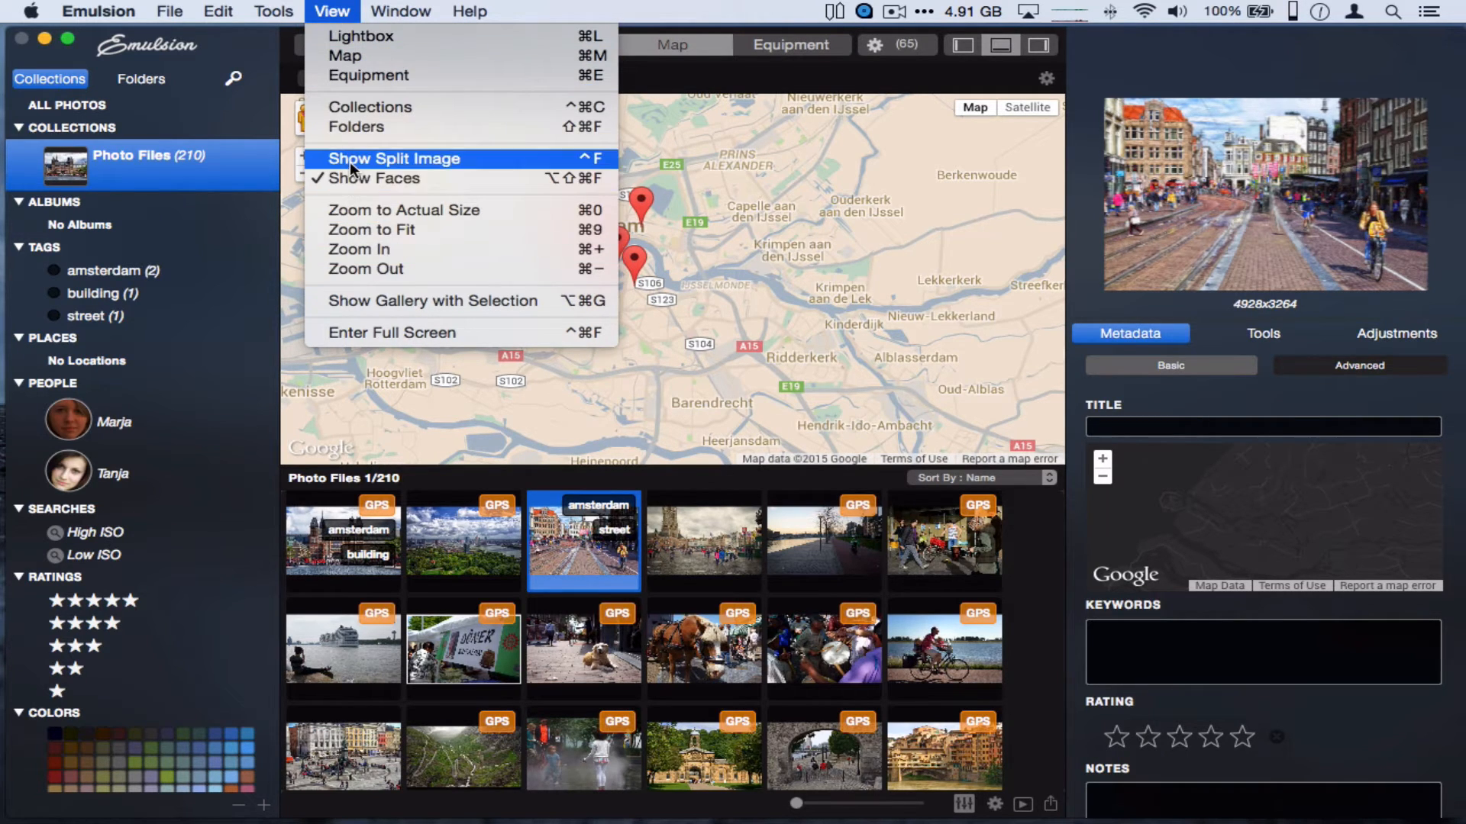
pyautogui.moveTo(279, 18)
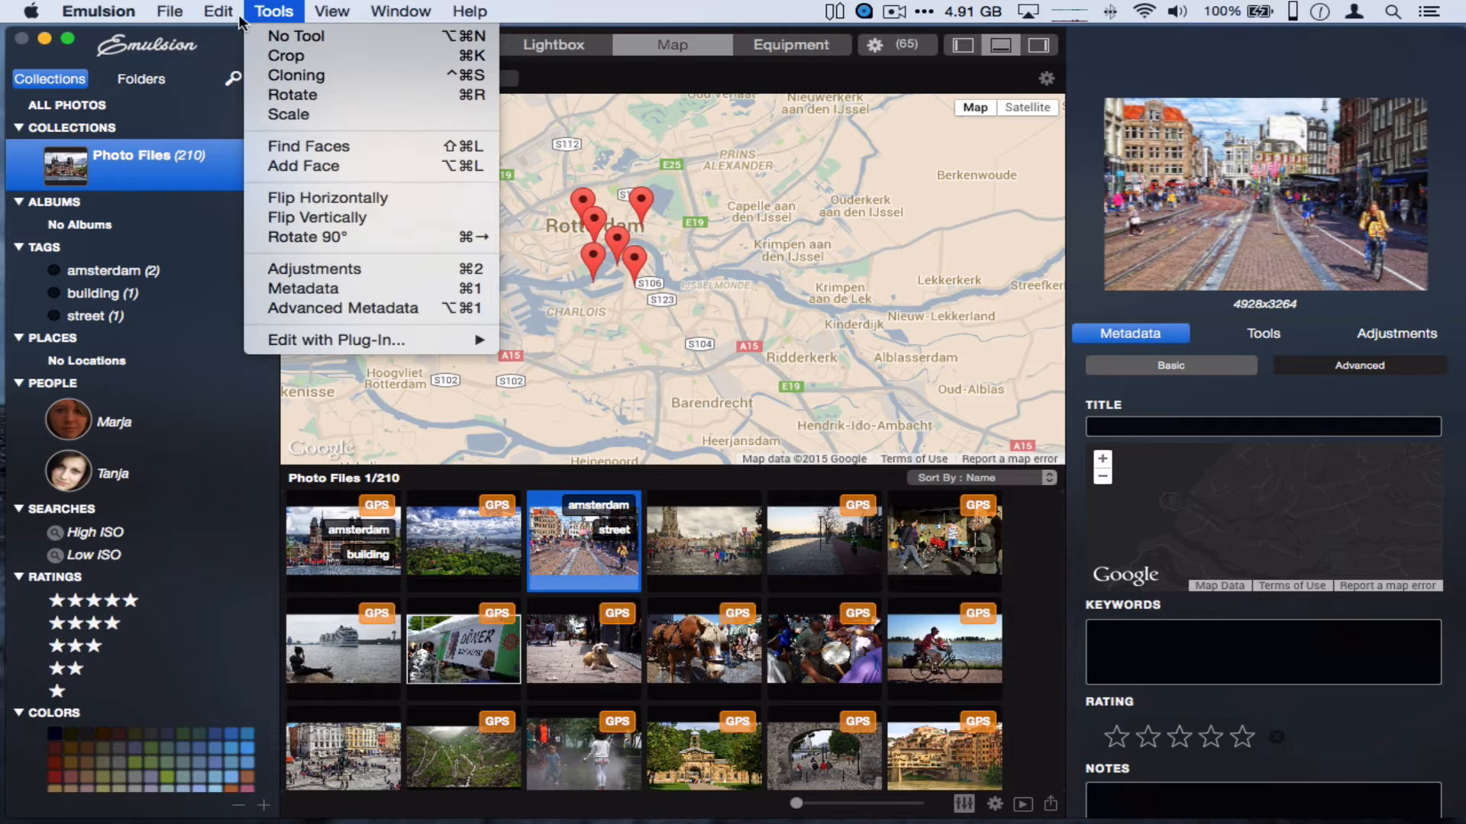
pyautogui.moveTo(215, 20)
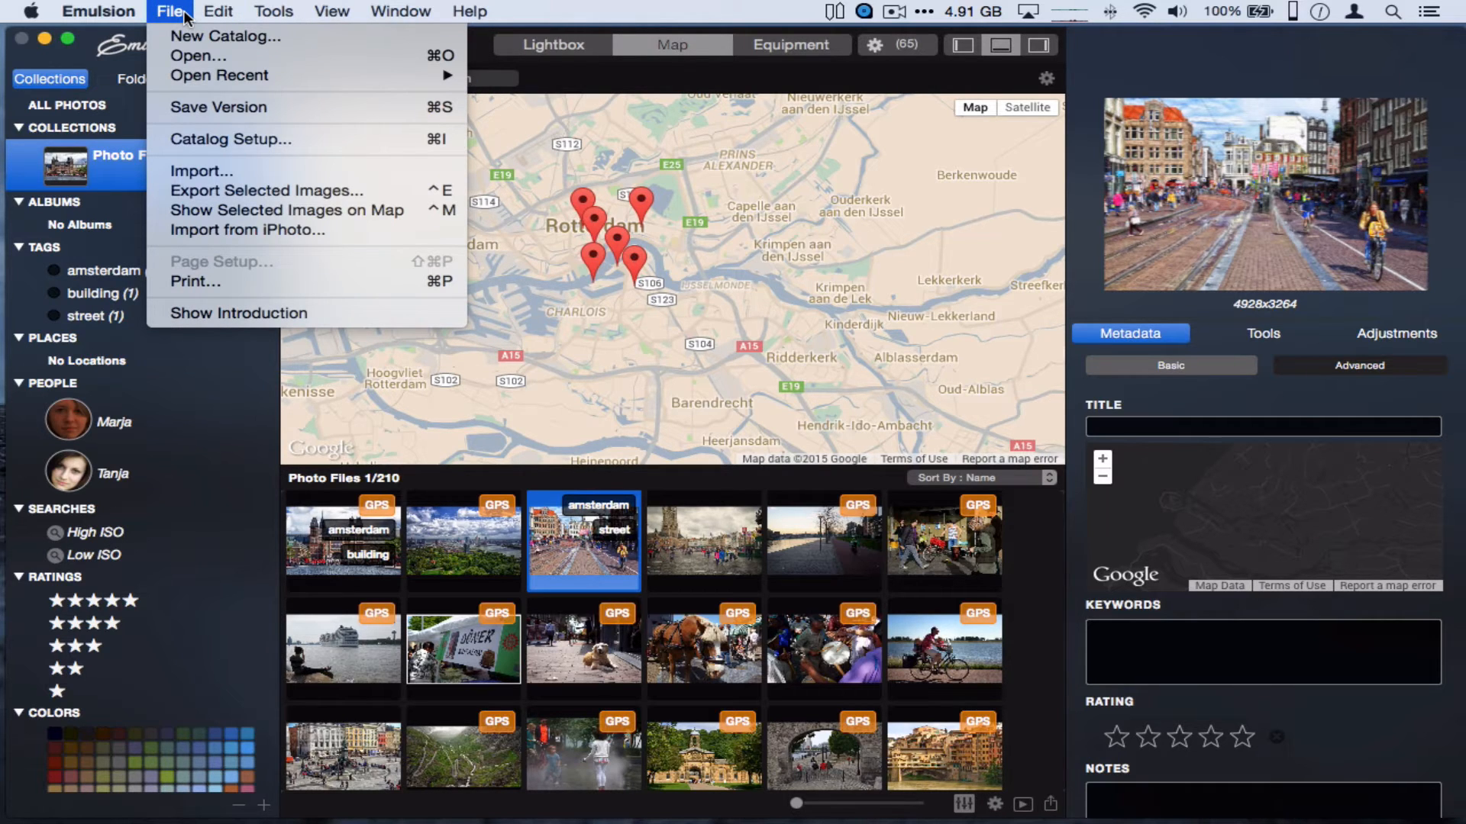
pyautogui.click(143, 444)
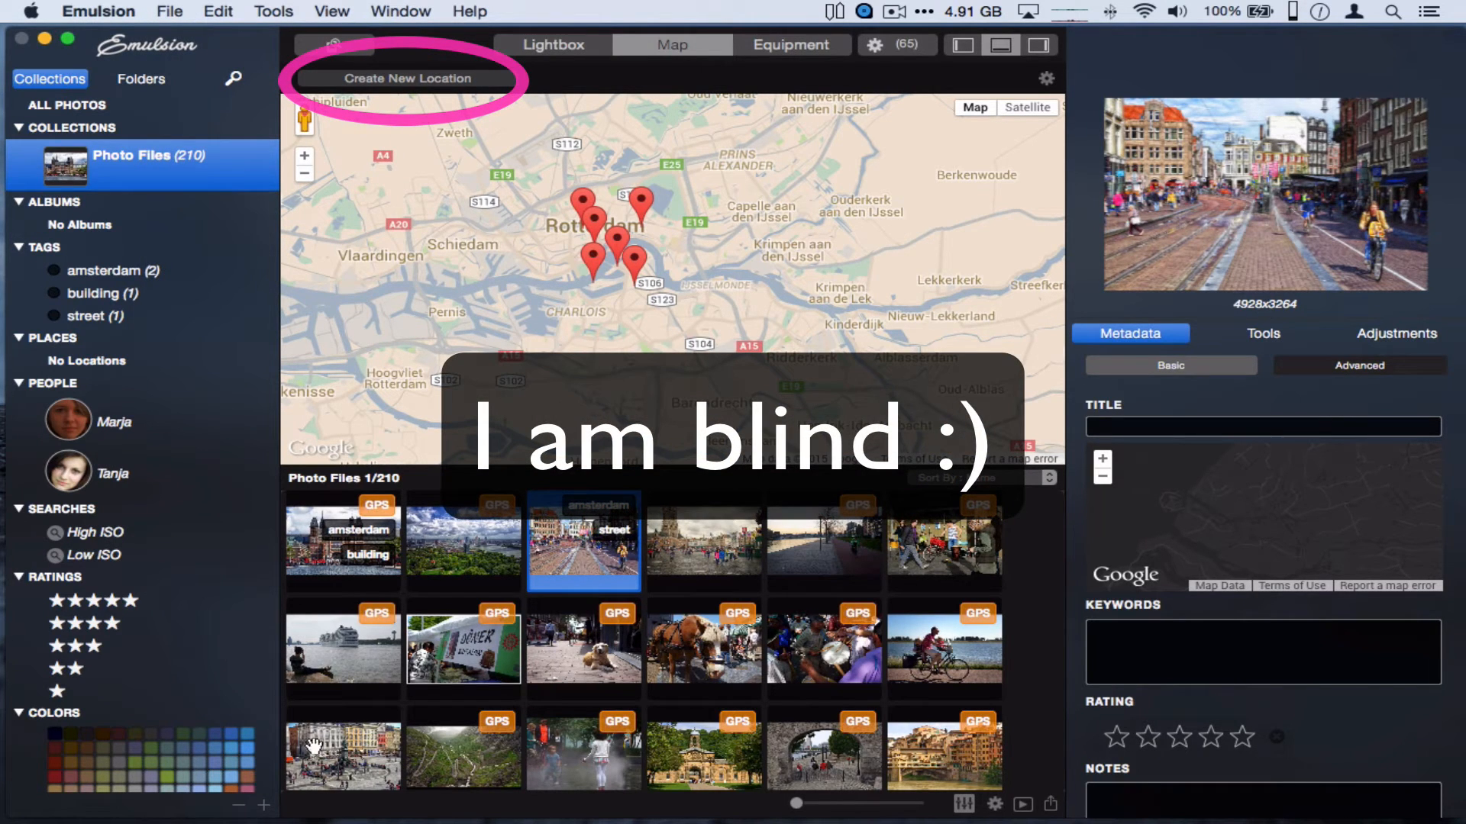
pyautogui.click(264, 808)
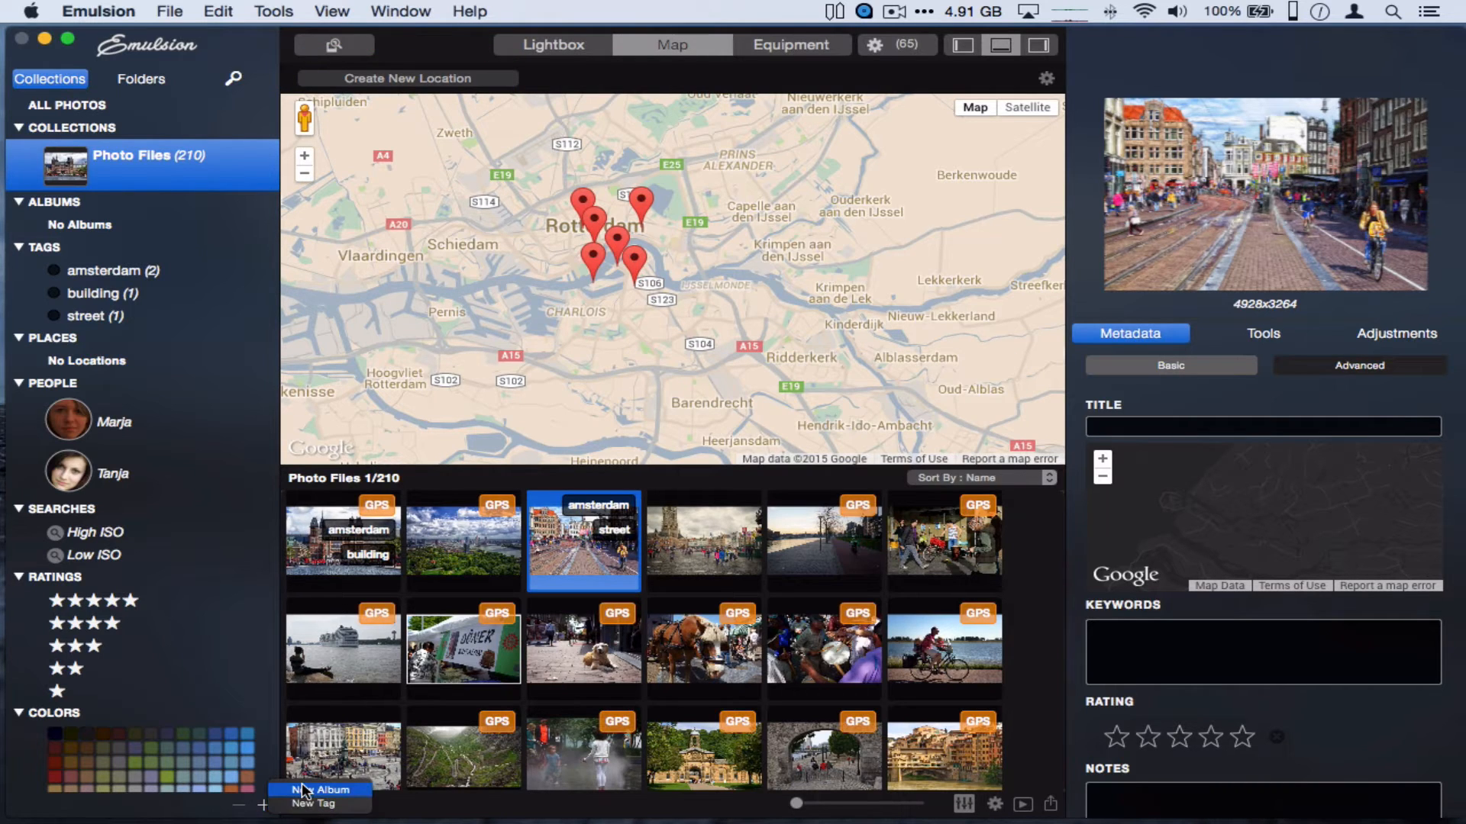
pyautogui.click(81, 341)
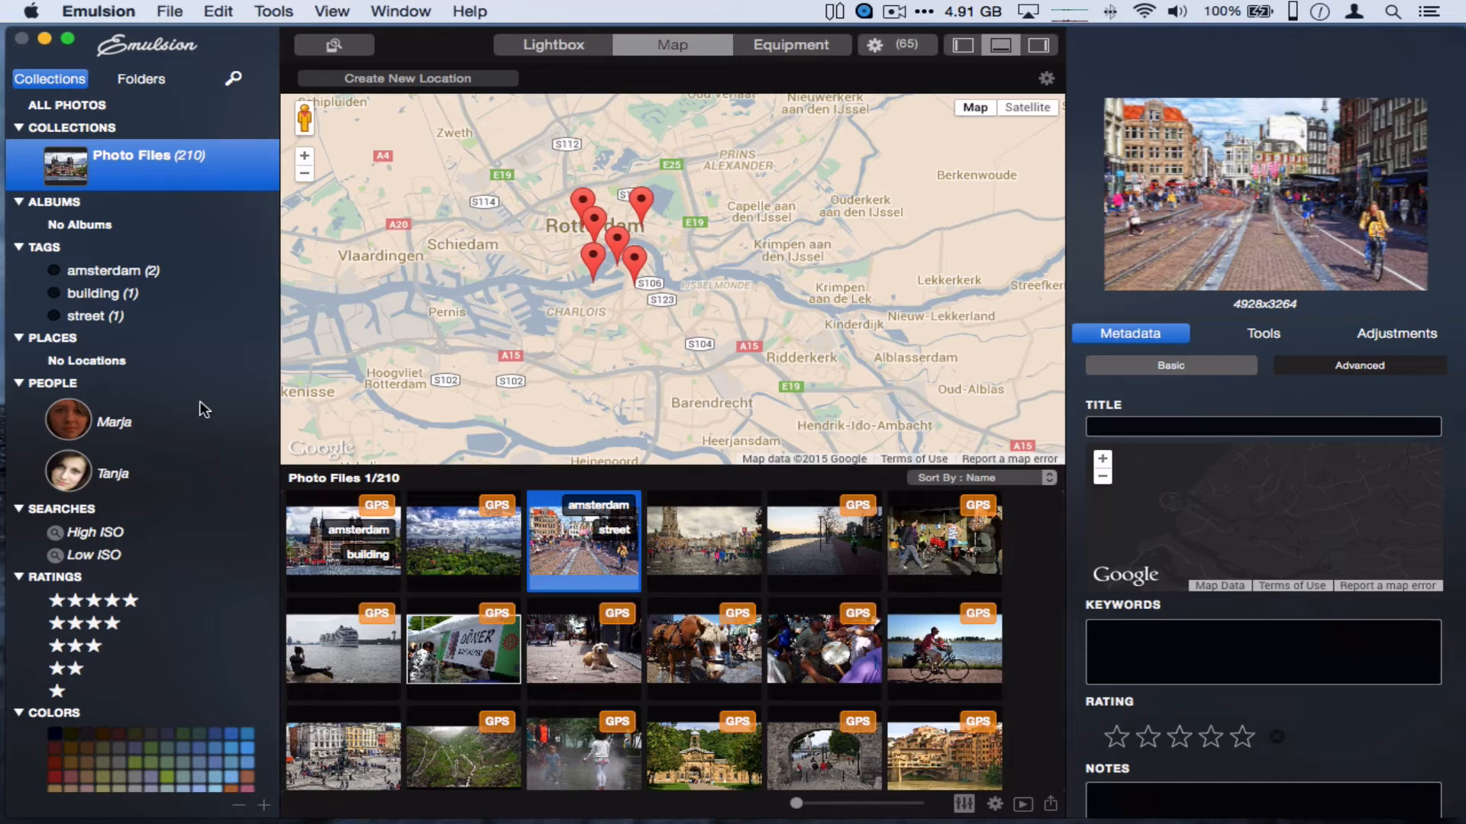
# Select the photo of the park and city skyline, check its location and album commands, and view it enlarged
pyautogui.click(461, 534)
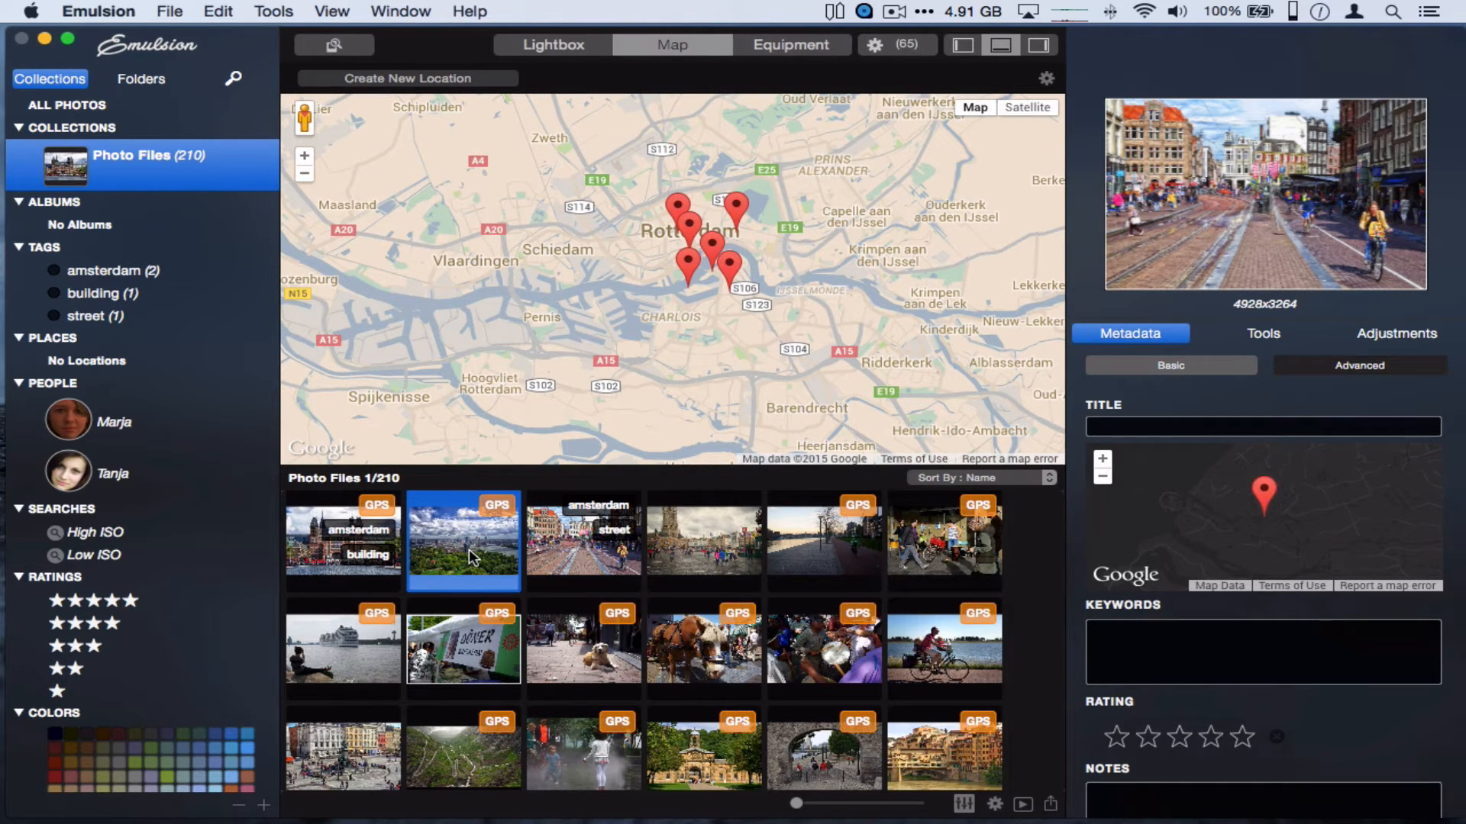
pyautogui.rightClick(469, 549)
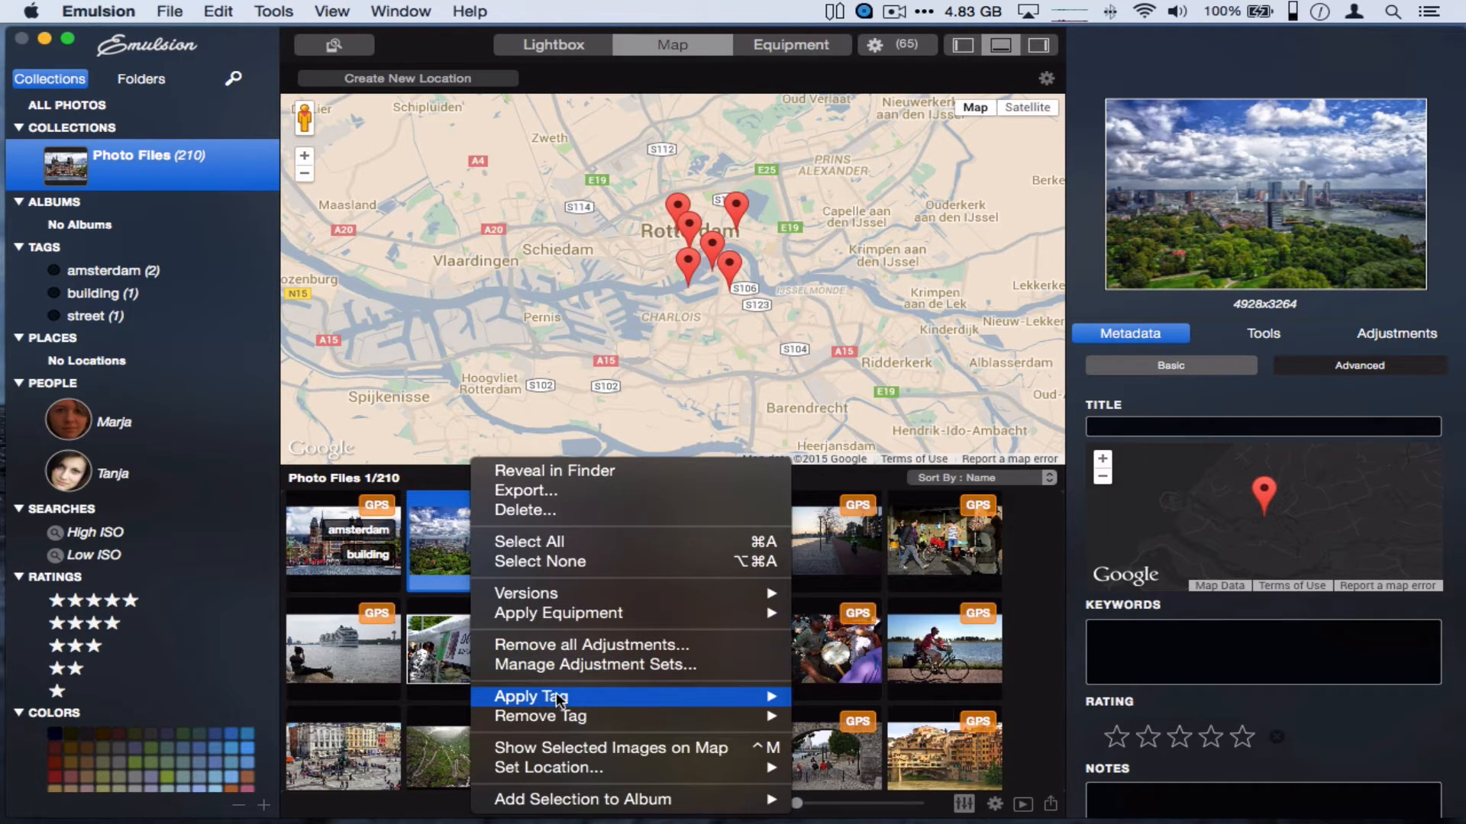
pyautogui.moveTo(559, 701)
pyautogui.moveTo(564, 776)
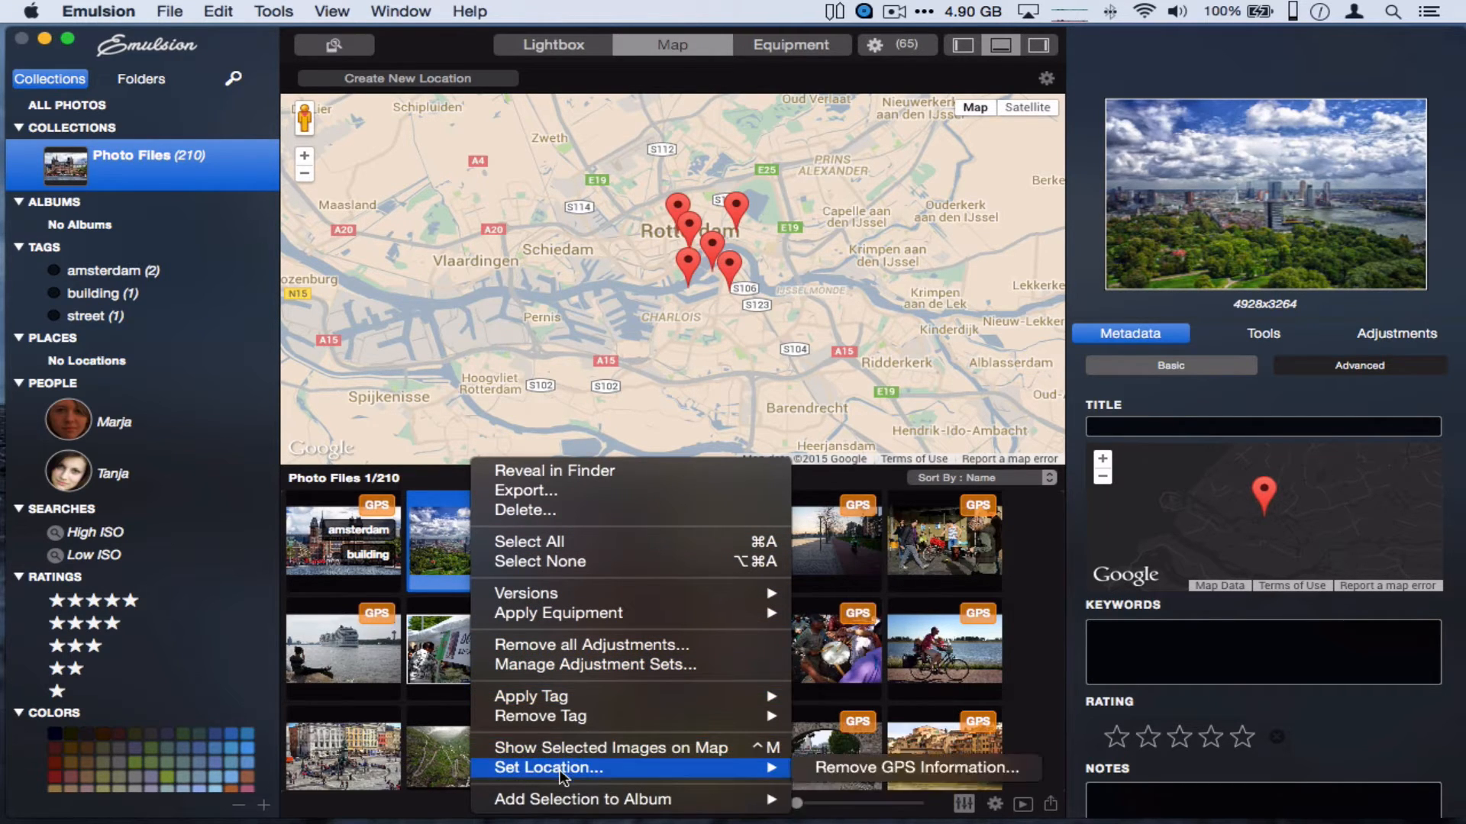
pyautogui.moveTo(566, 808)
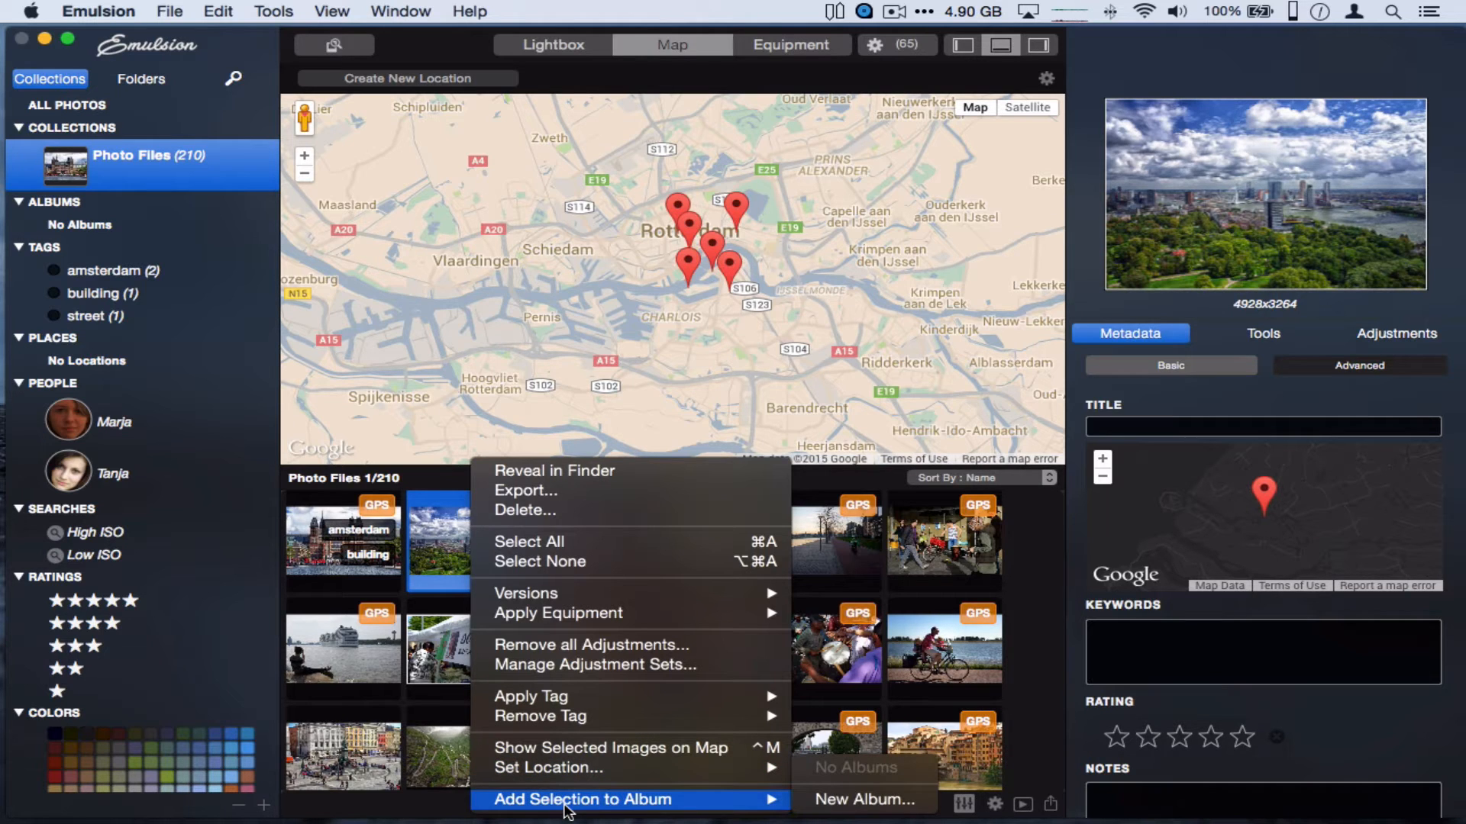
pyautogui.click(588, 269)
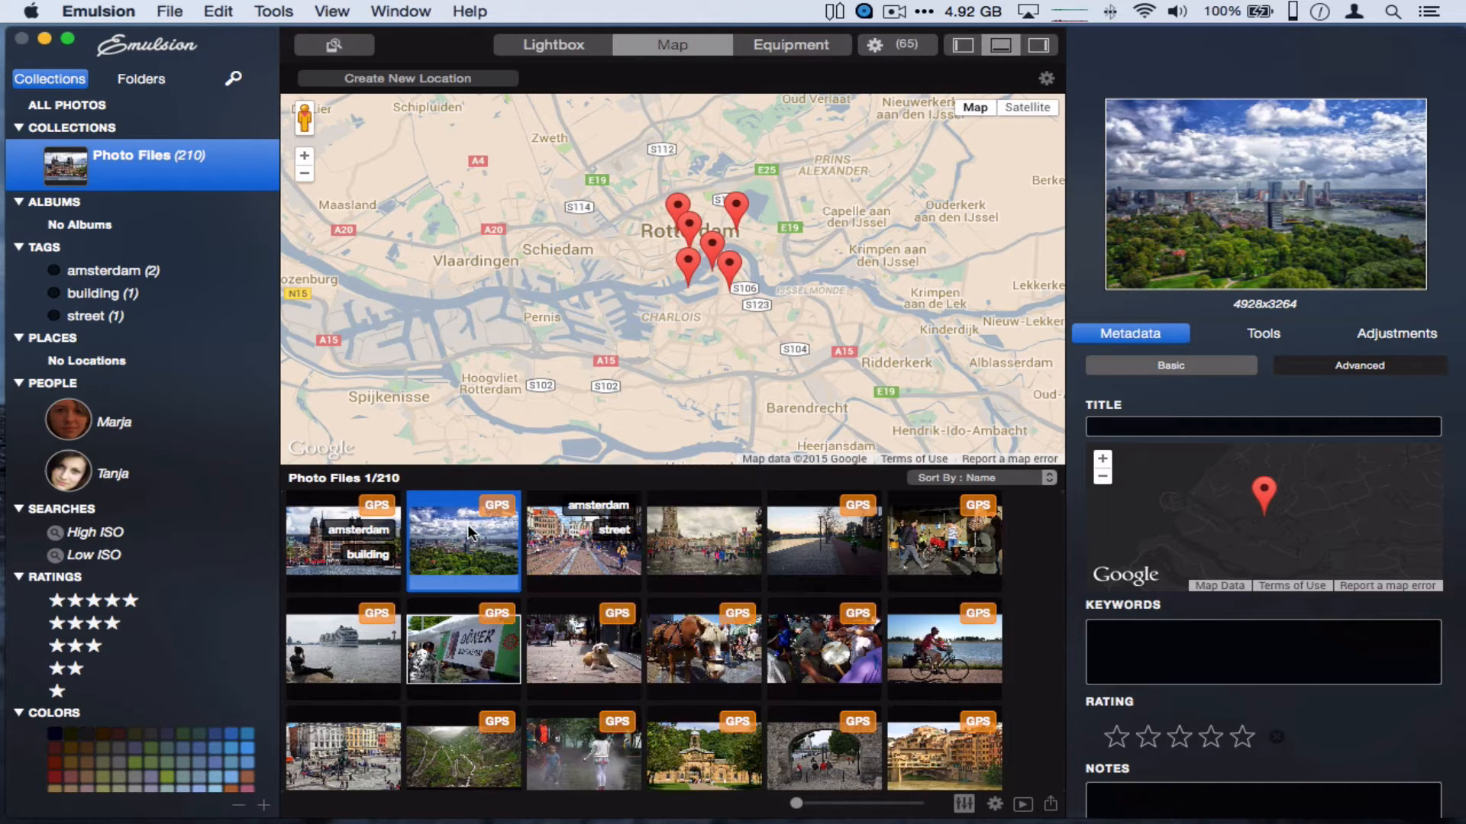
pyautogui.click(569, 55)
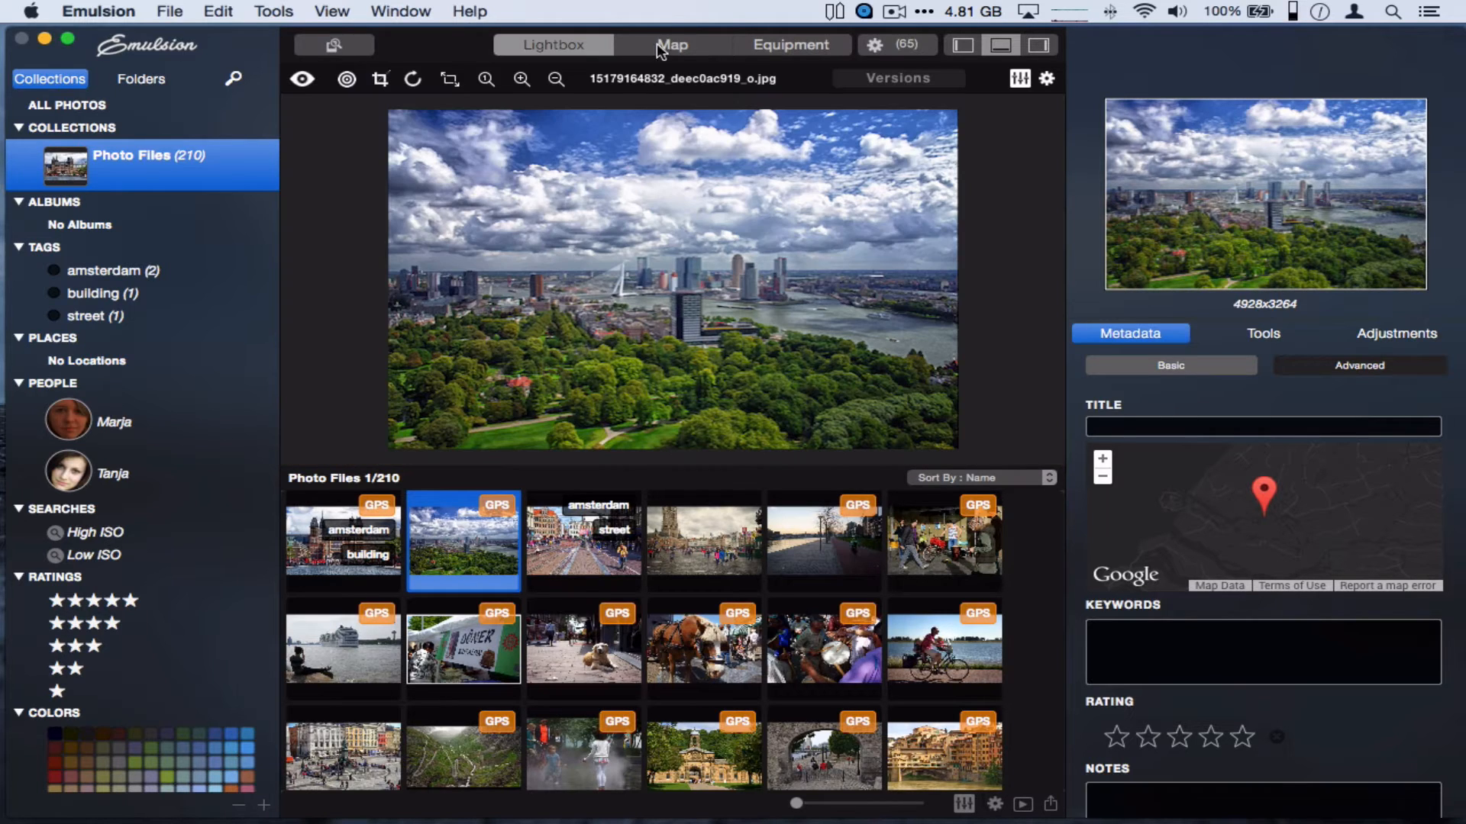
# Create a location named Rotterdam from a new marker on the city map, with a tolerance of 10000 meters
pyautogui.click(669, 47)
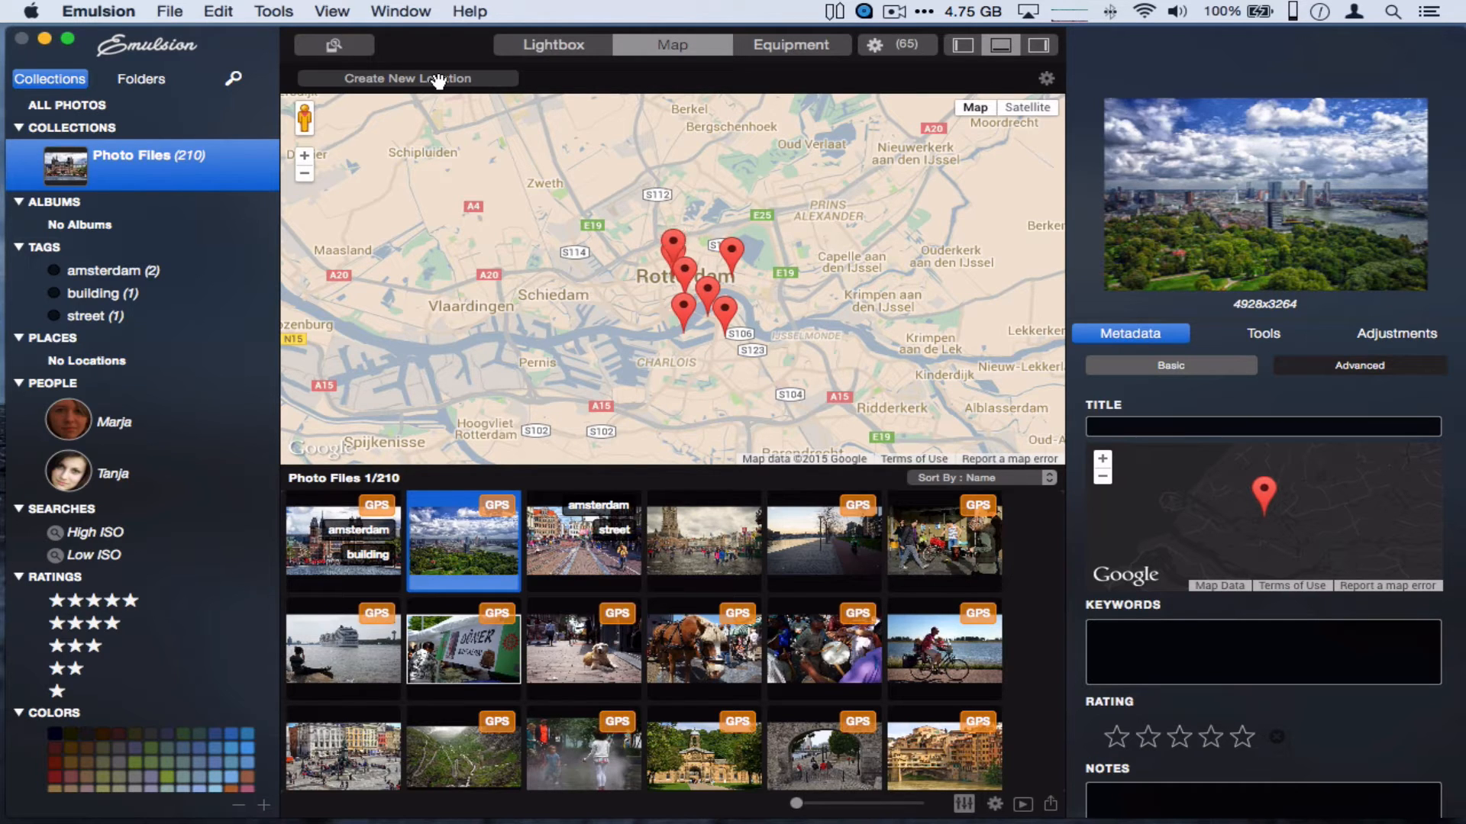
pyautogui.click(674, 249)
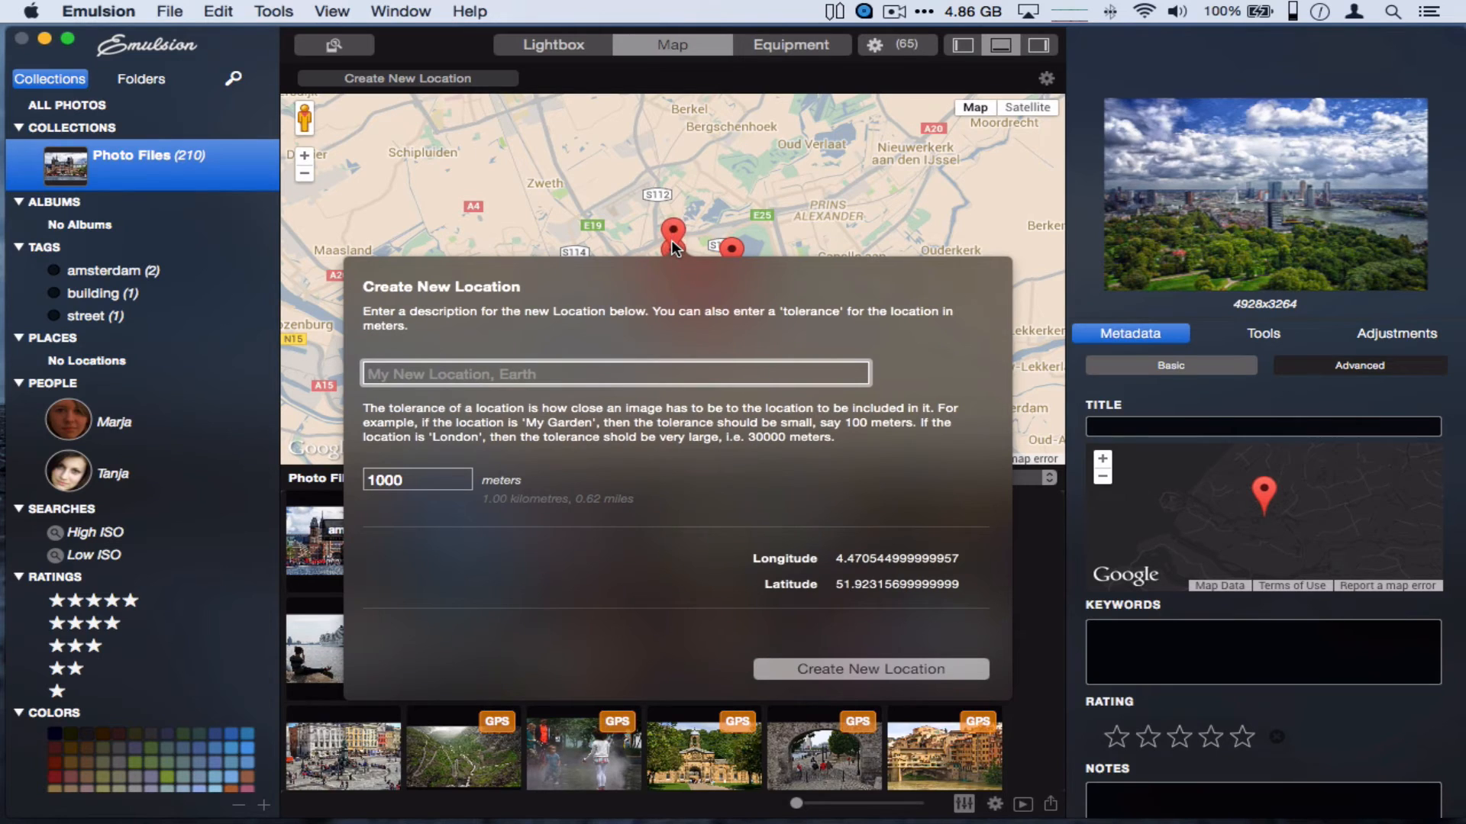
pyautogui.write('Rotterdam')
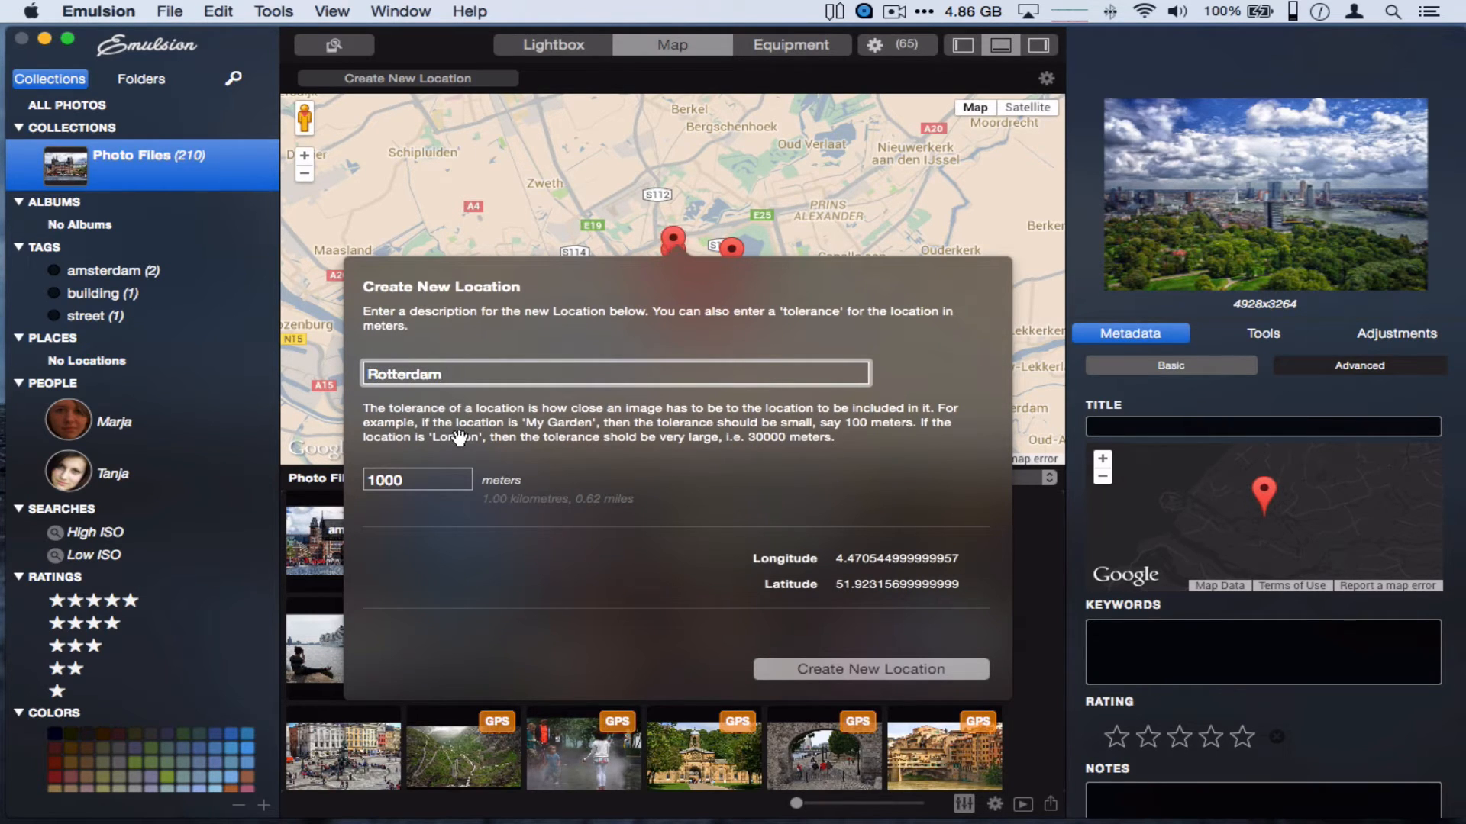
pyautogui.click(428, 483)
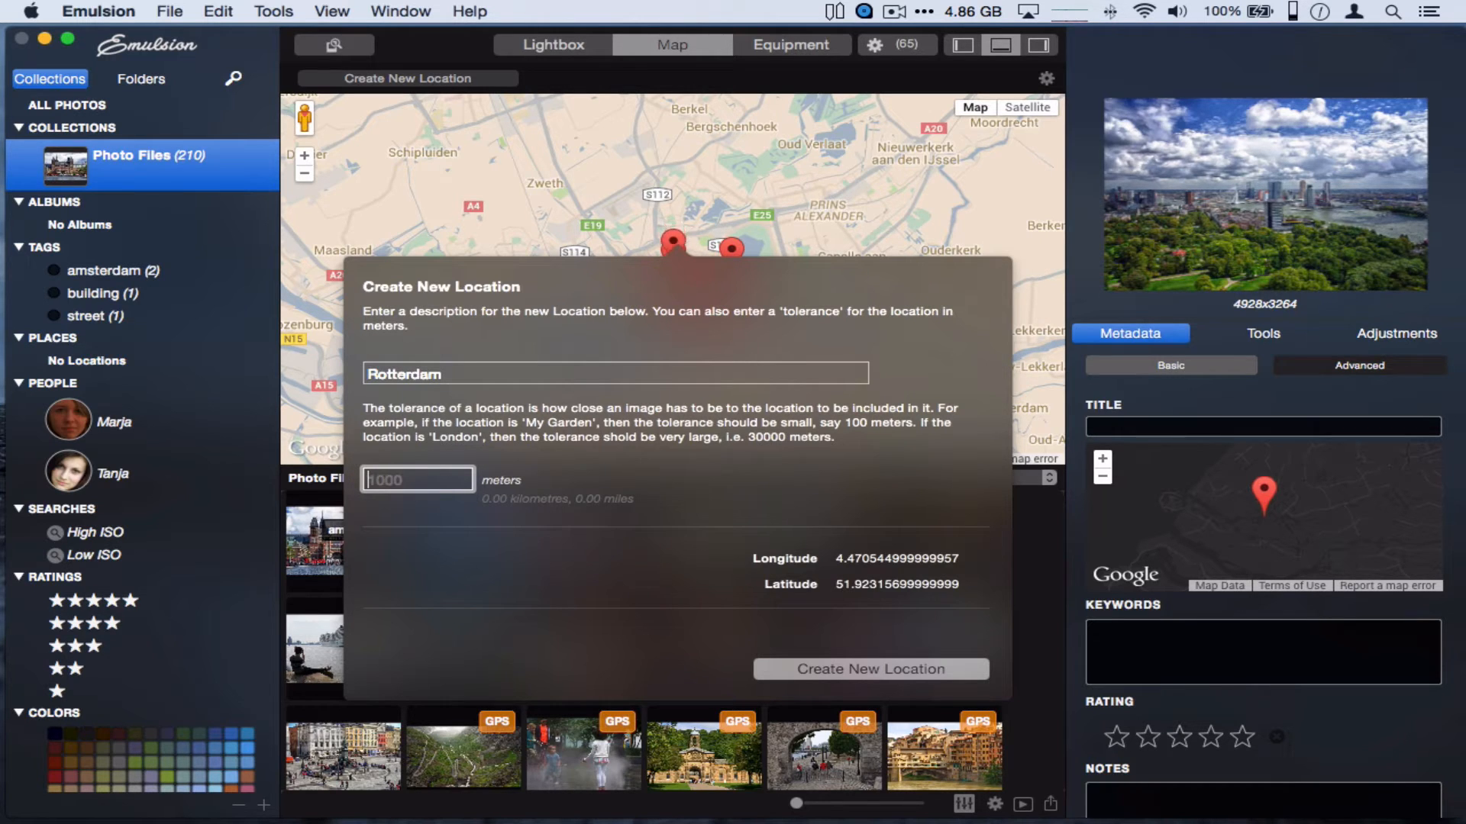
pyautogui.write('4')
pyautogui.write('0')
pyautogui.press('BackSpace')
pyautogui.press('BackSpace')
pyautogui.write('10000')
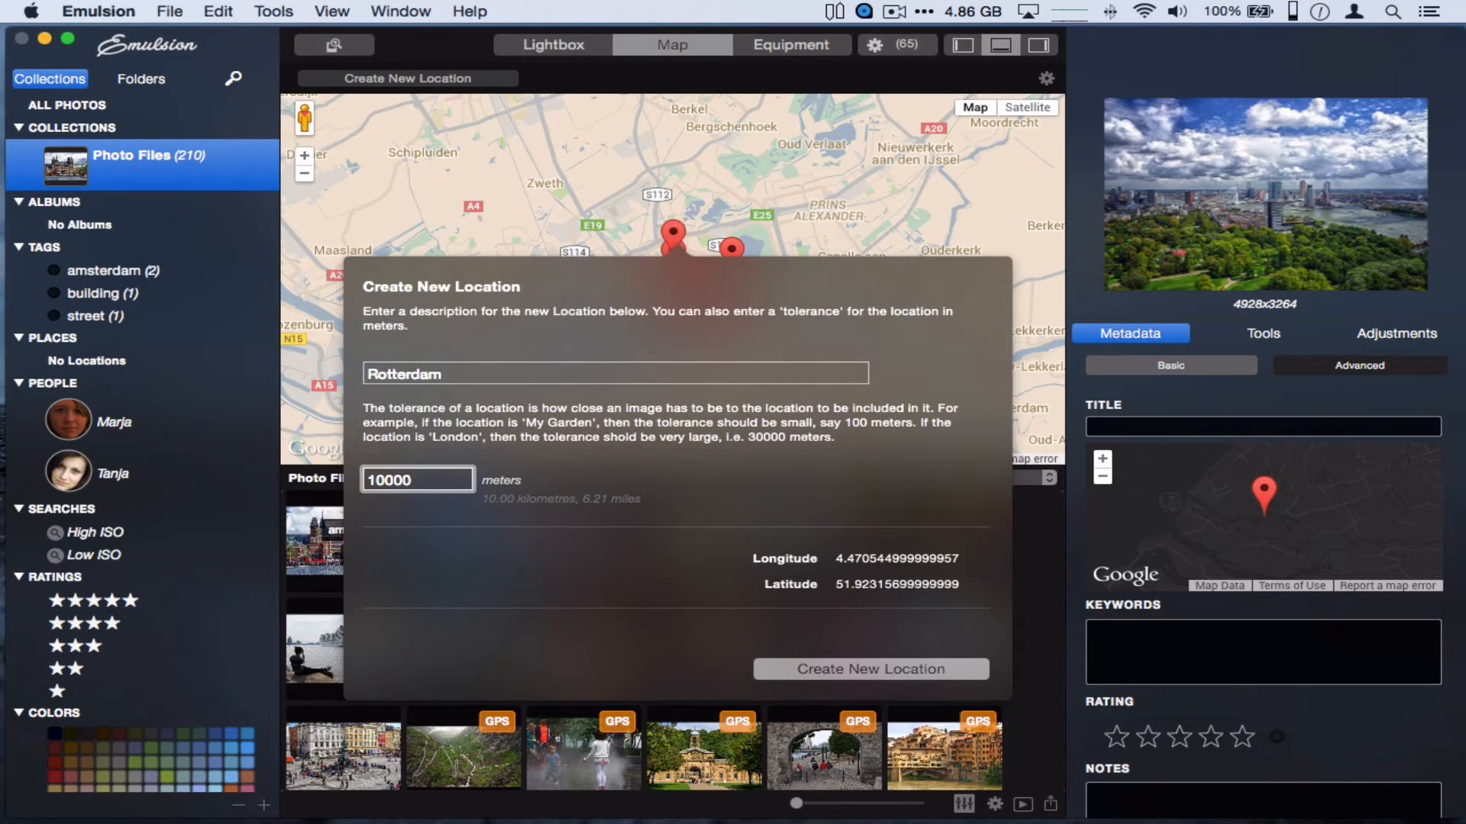
pyautogui.click(777, 672)
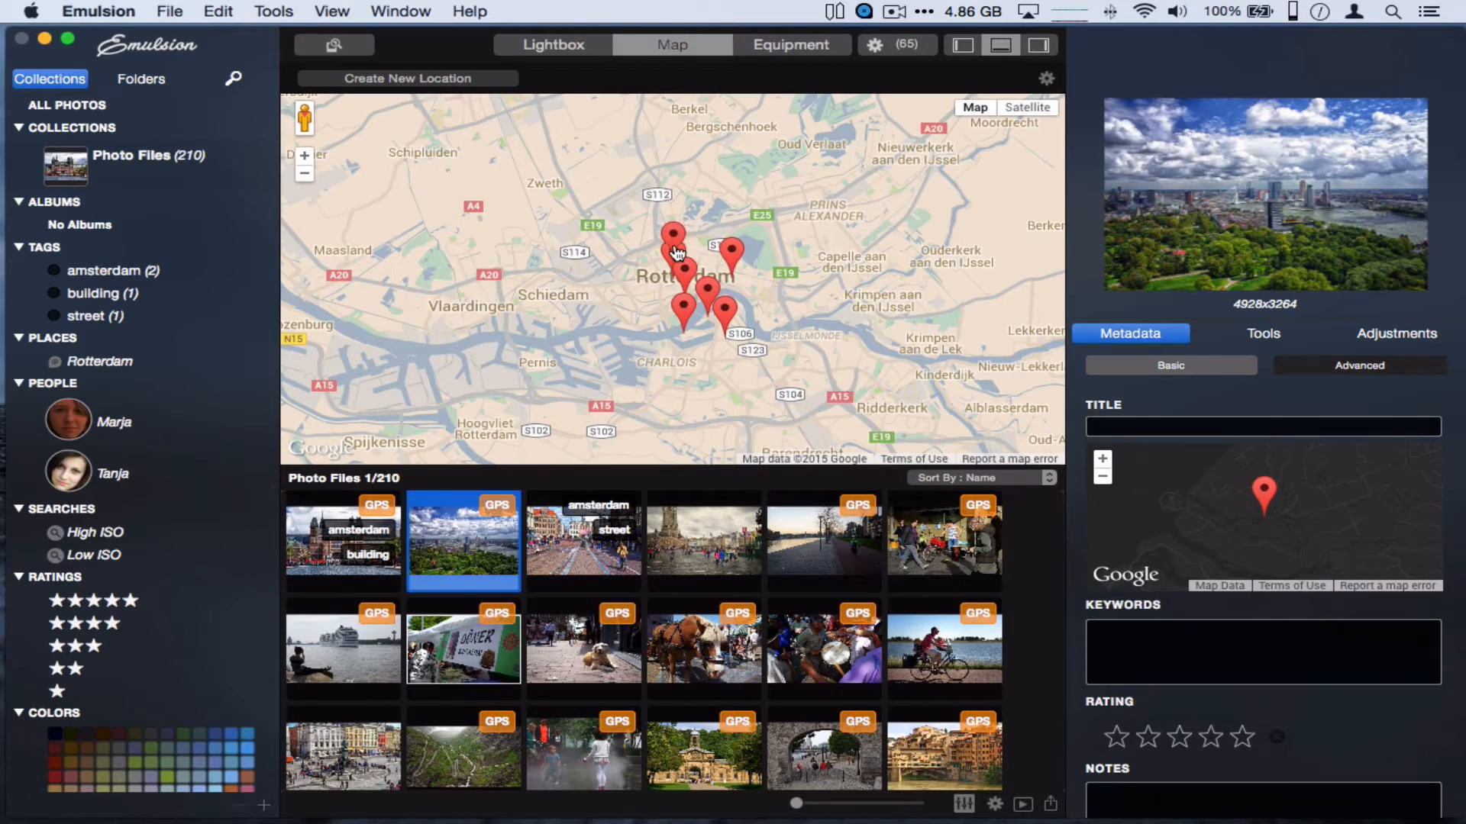
# Try to move the new marker slightly east within Rotterdam, and dismiss the new location form
pyautogui.moveTo(678, 252); pyautogui.dragTo(705, 283)
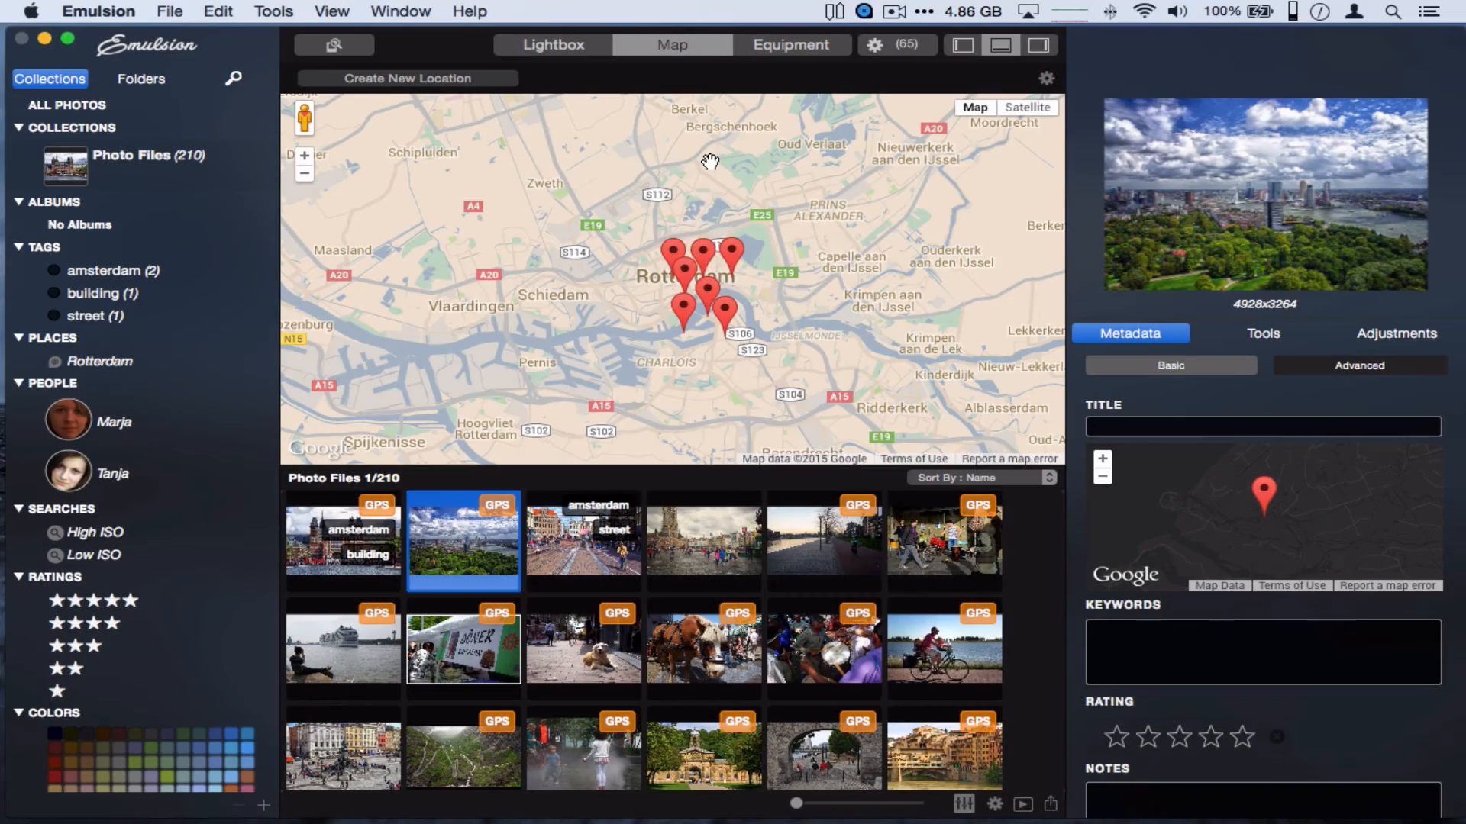
pyautogui.click(710, 162)
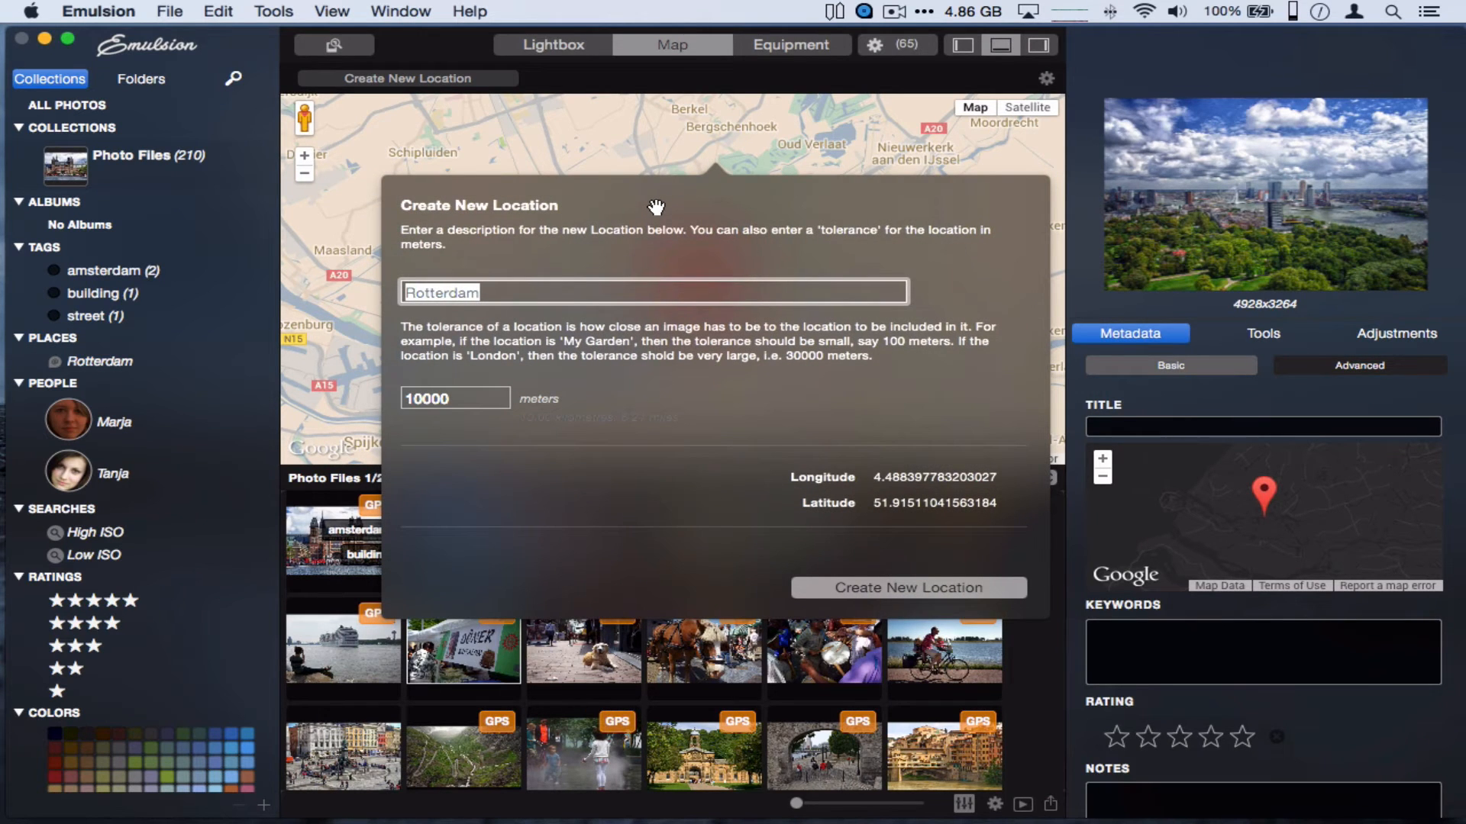
pyautogui.press('Escape')
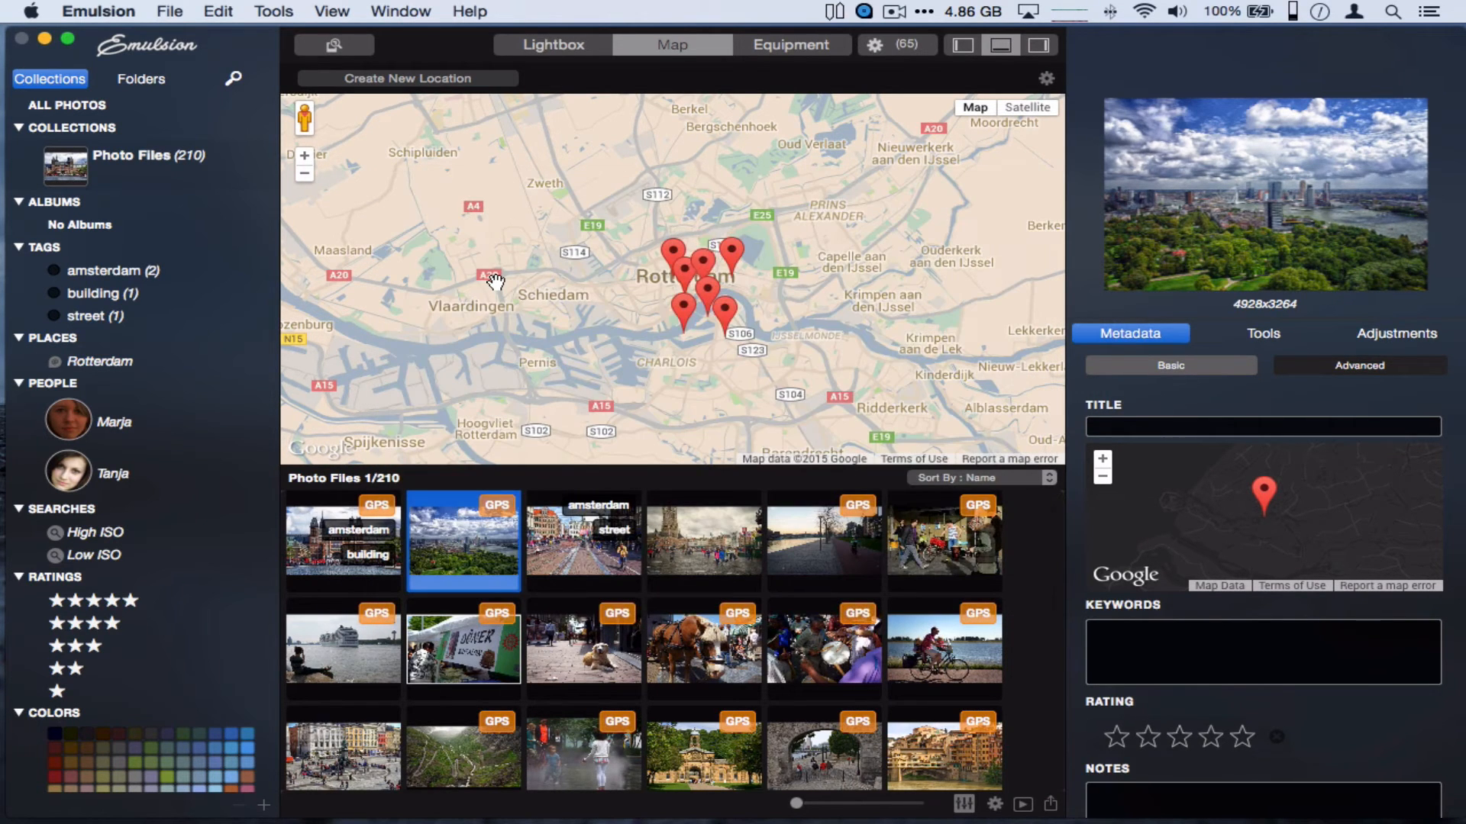
# Show the Rotterdam place on the map and move its marker slightly southeast within the city
pyautogui.click(79, 362)
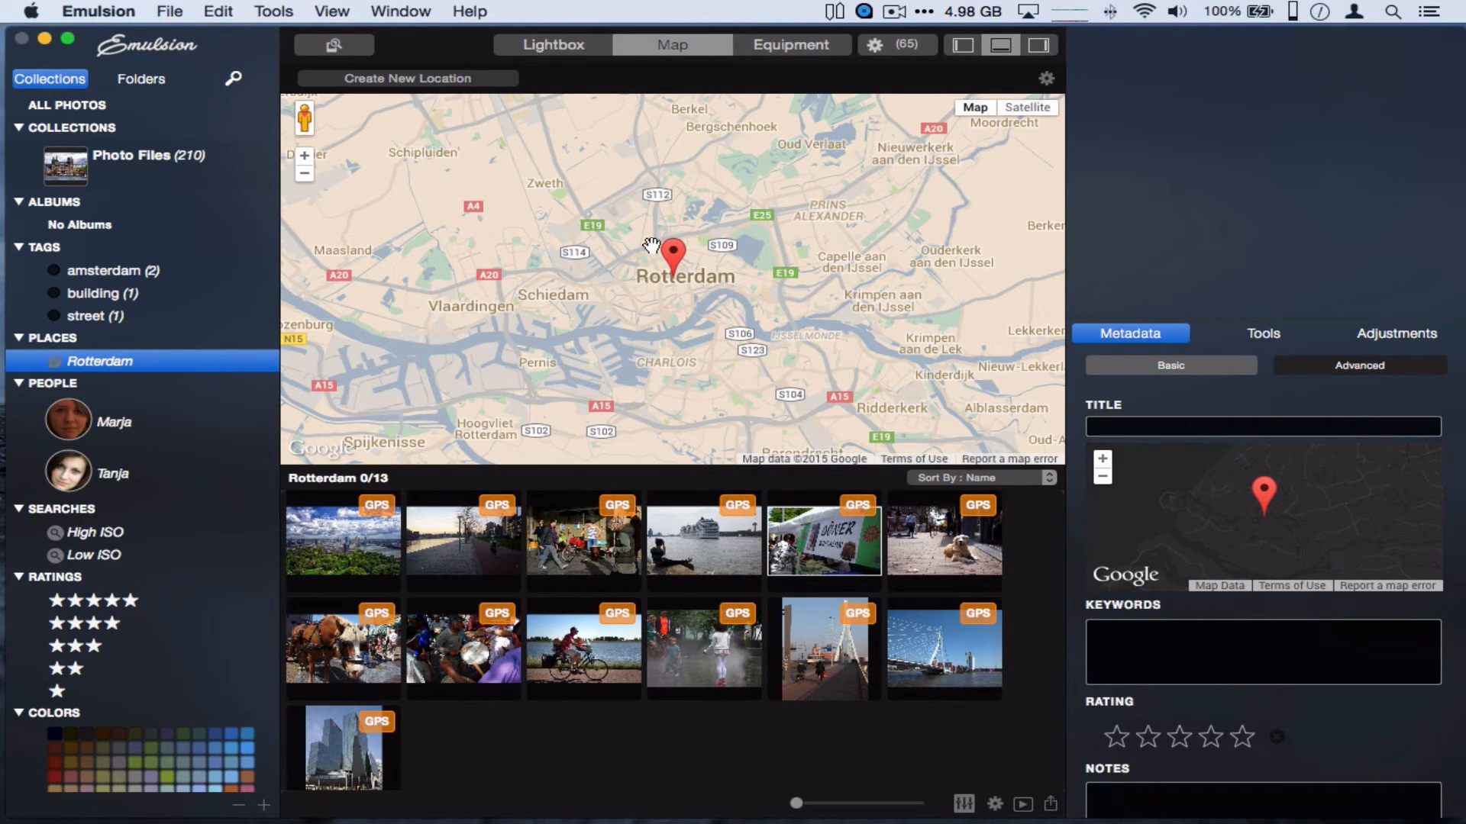
pyautogui.moveTo(674, 257); pyautogui.dragTo(697, 268)
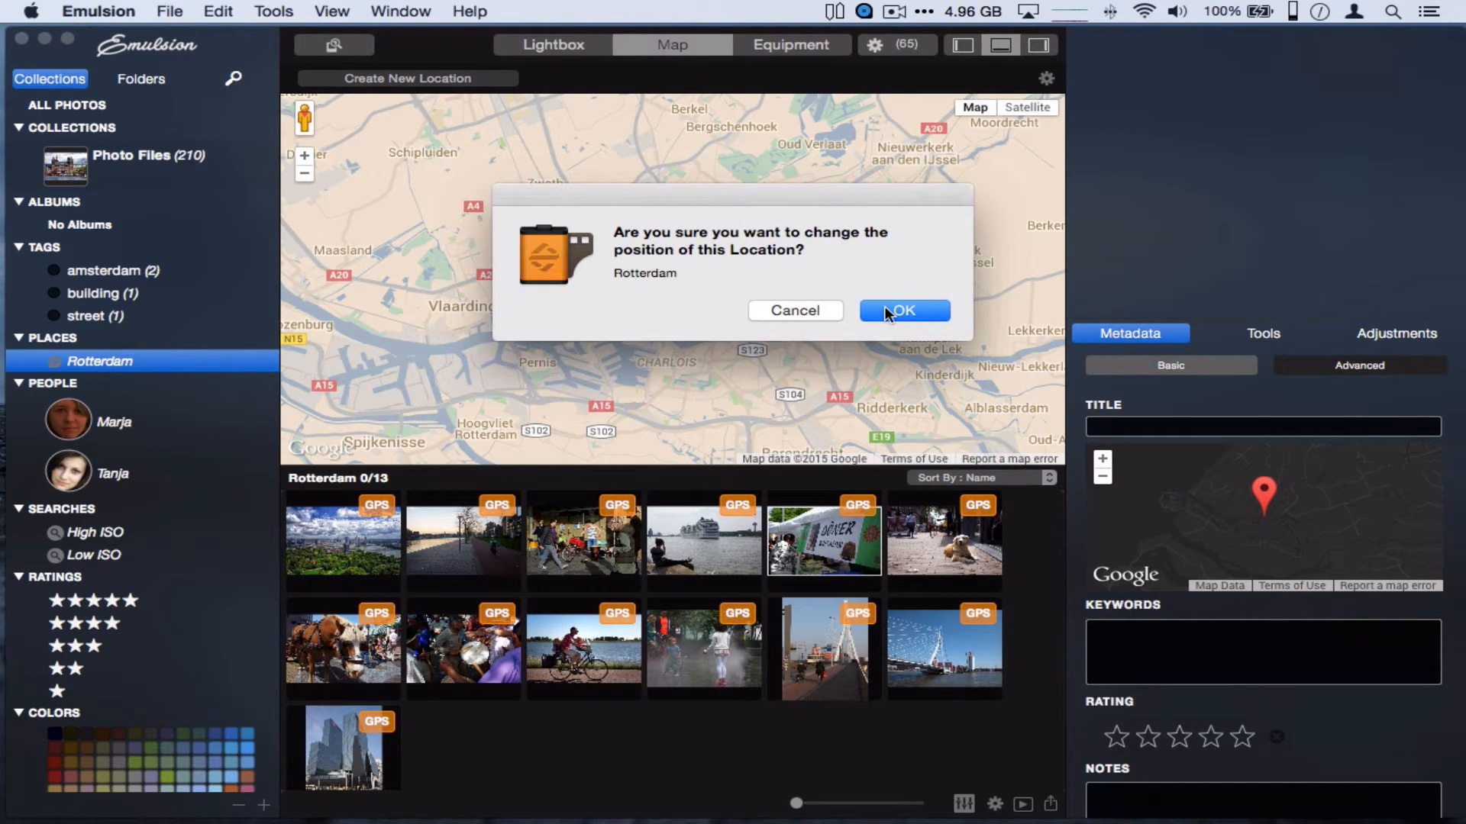
pyautogui.click(887, 311)
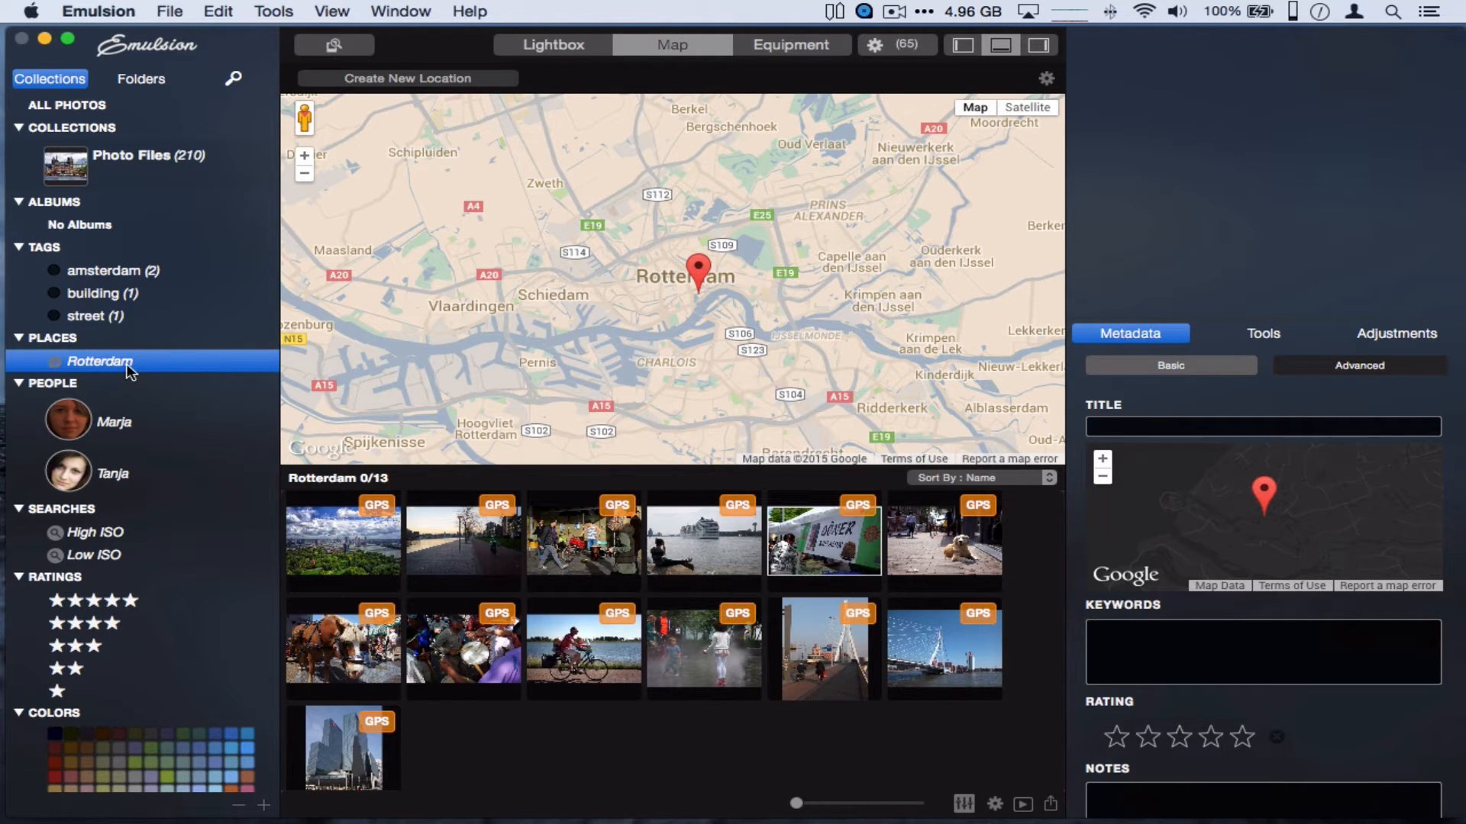
# Move the Rotterdam location's marker northeast to Nieuwerkerk aan den IJssel, and reload the place to show its photos
pyautogui.moveTo(701, 268)
pyautogui.mouseDown()
pyautogui.moveTo(907, 160)
pyautogui.moveTo(871, 141)
pyautogui.mouseUp()
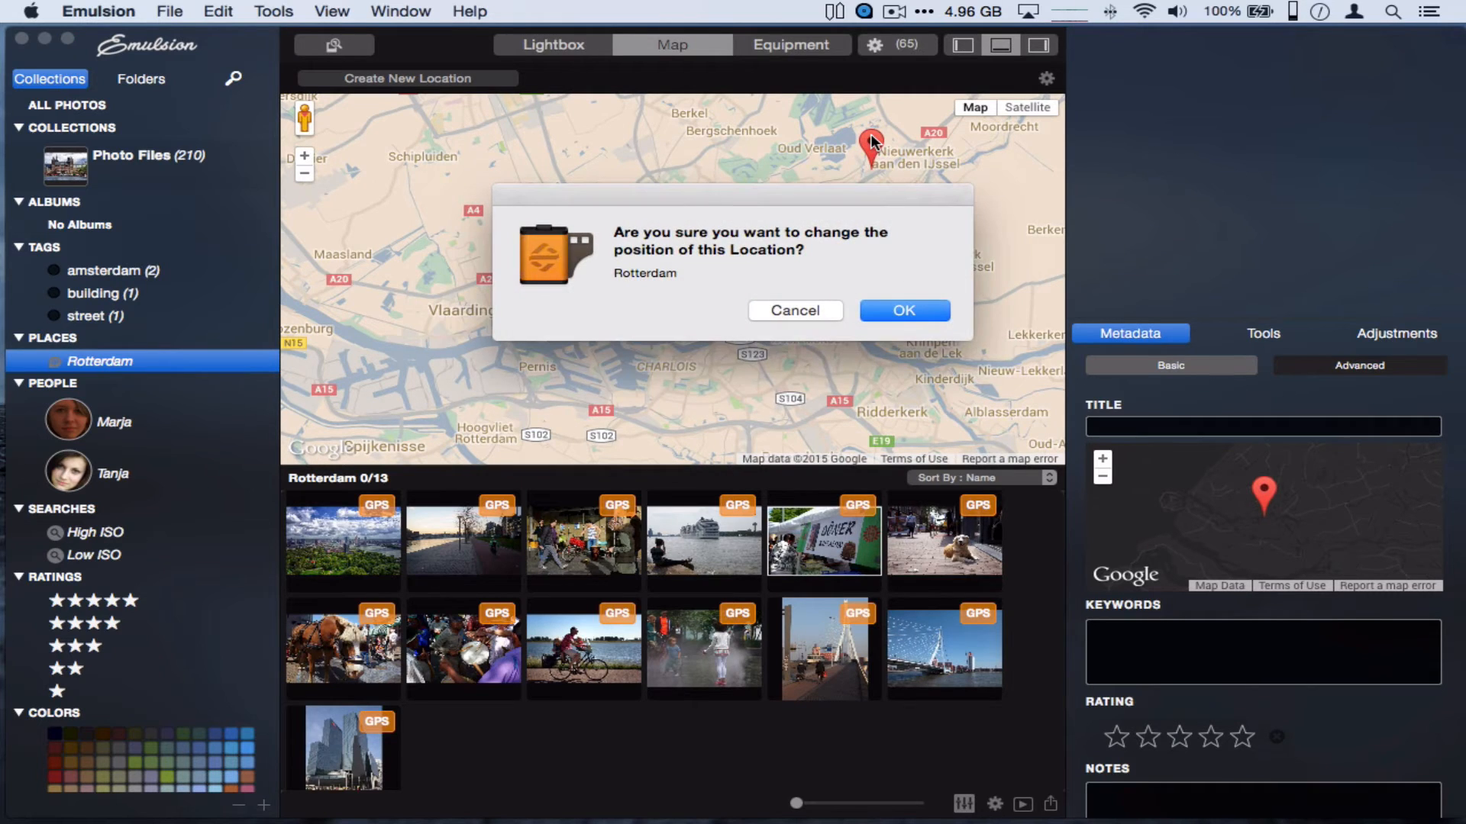
pyautogui.click(886, 309)
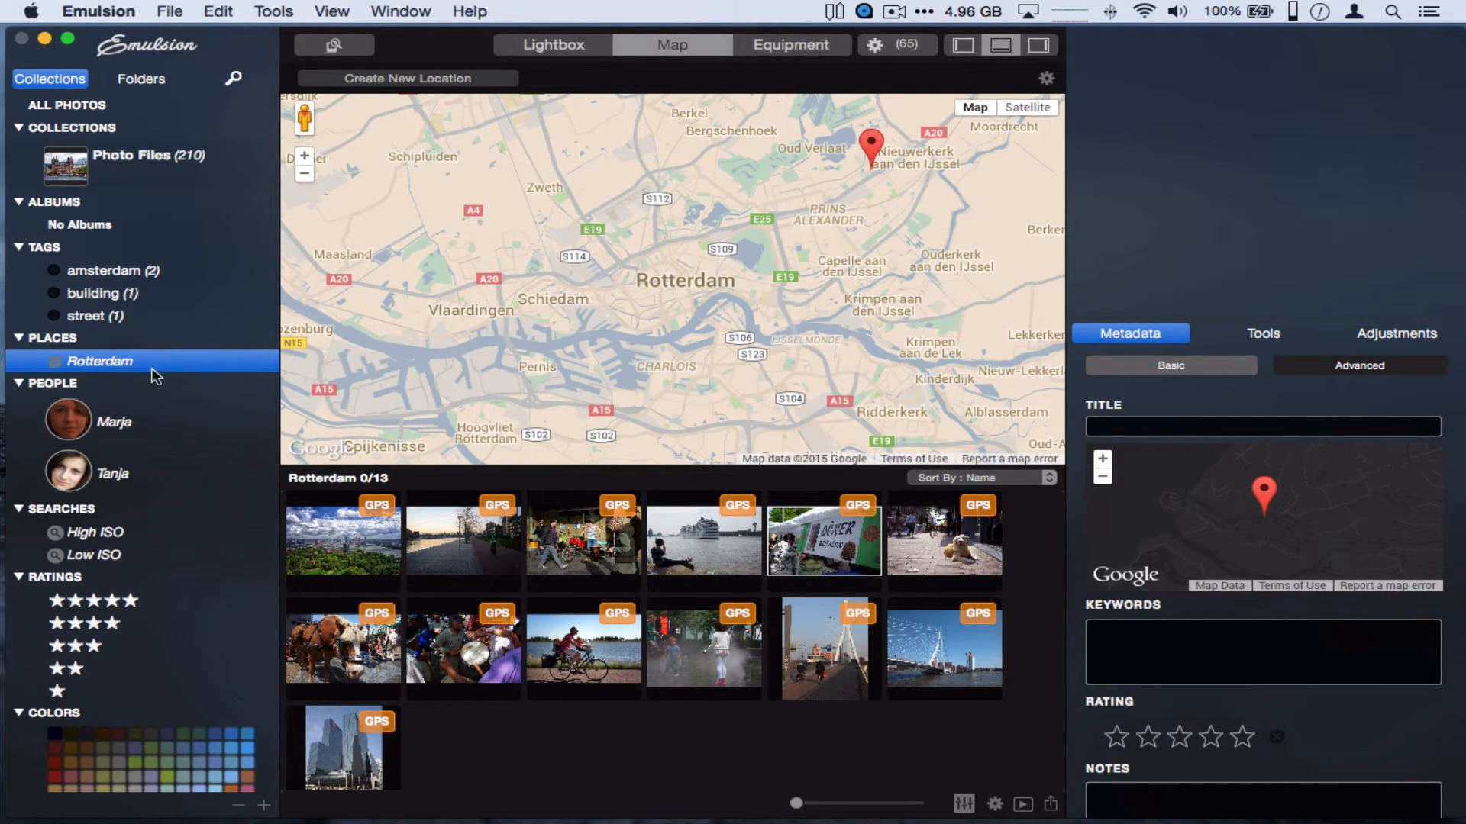
pyautogui.click(138, 171)
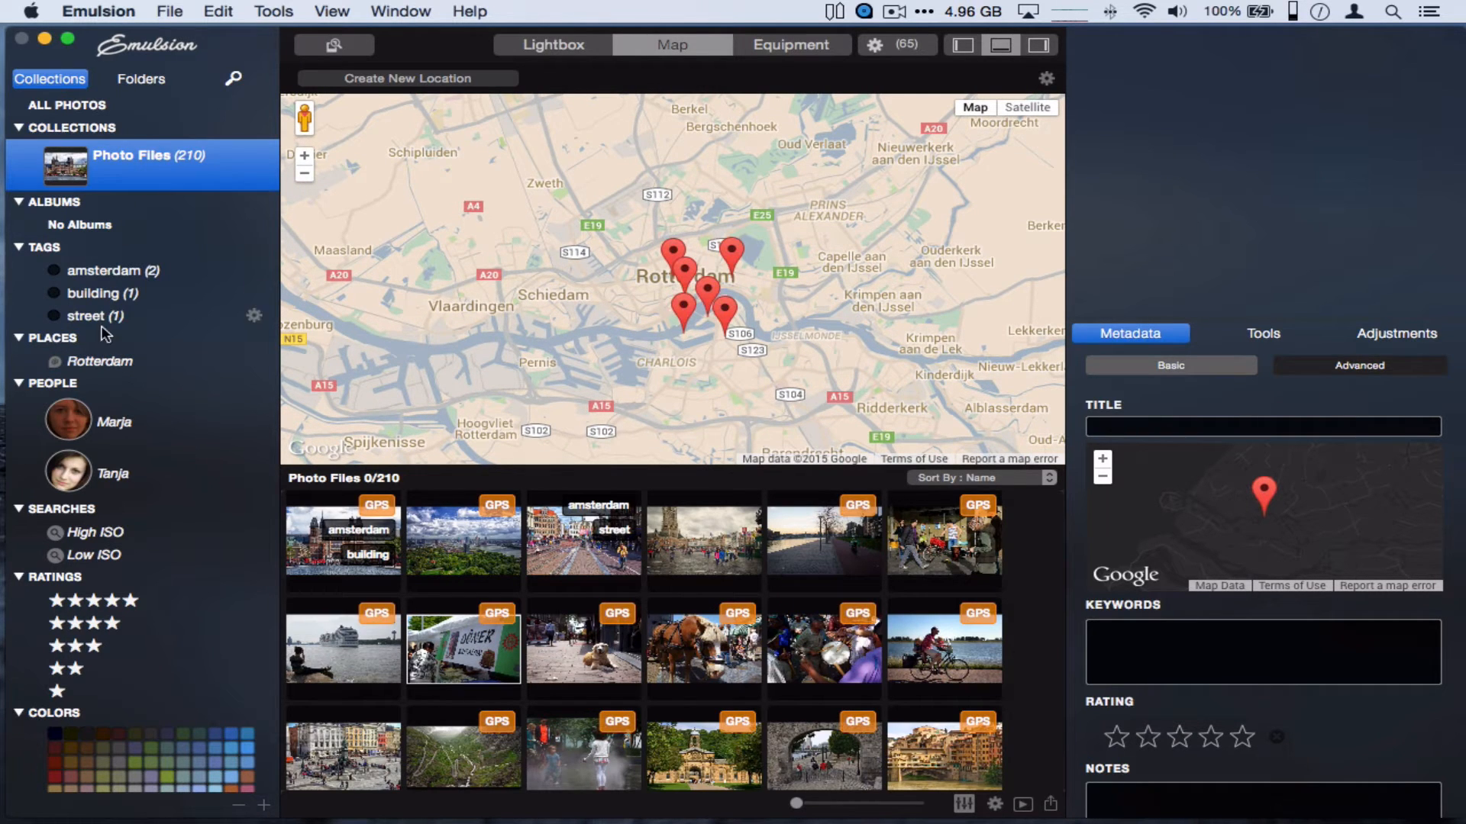
pyautogui.click(94, 364)
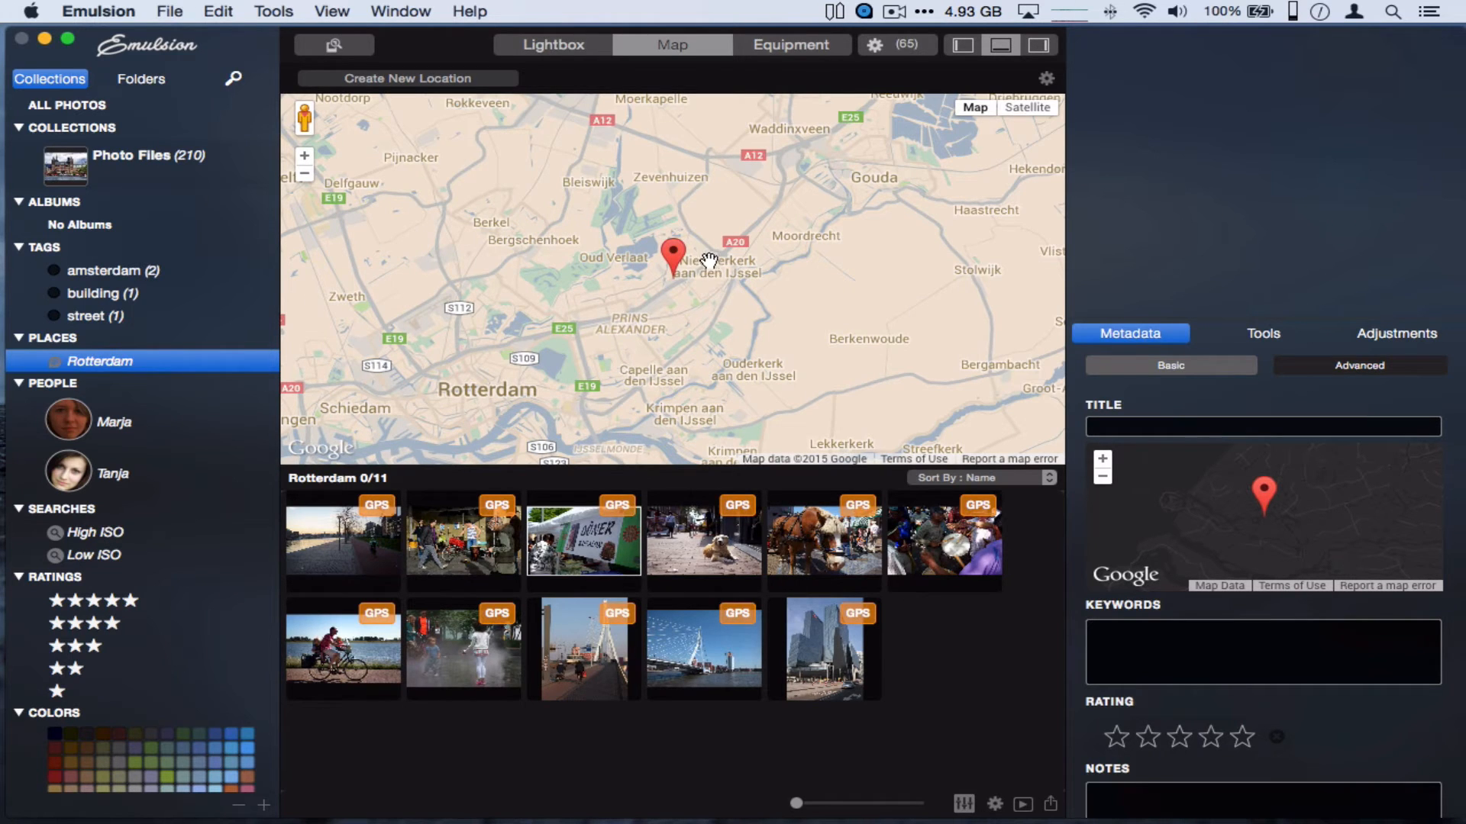
# Move the Rotterdam location's marker to Utrecht, and reload the place to show its photos
pyautogui.click(305, 175)
pyautogui.click(304, 175)
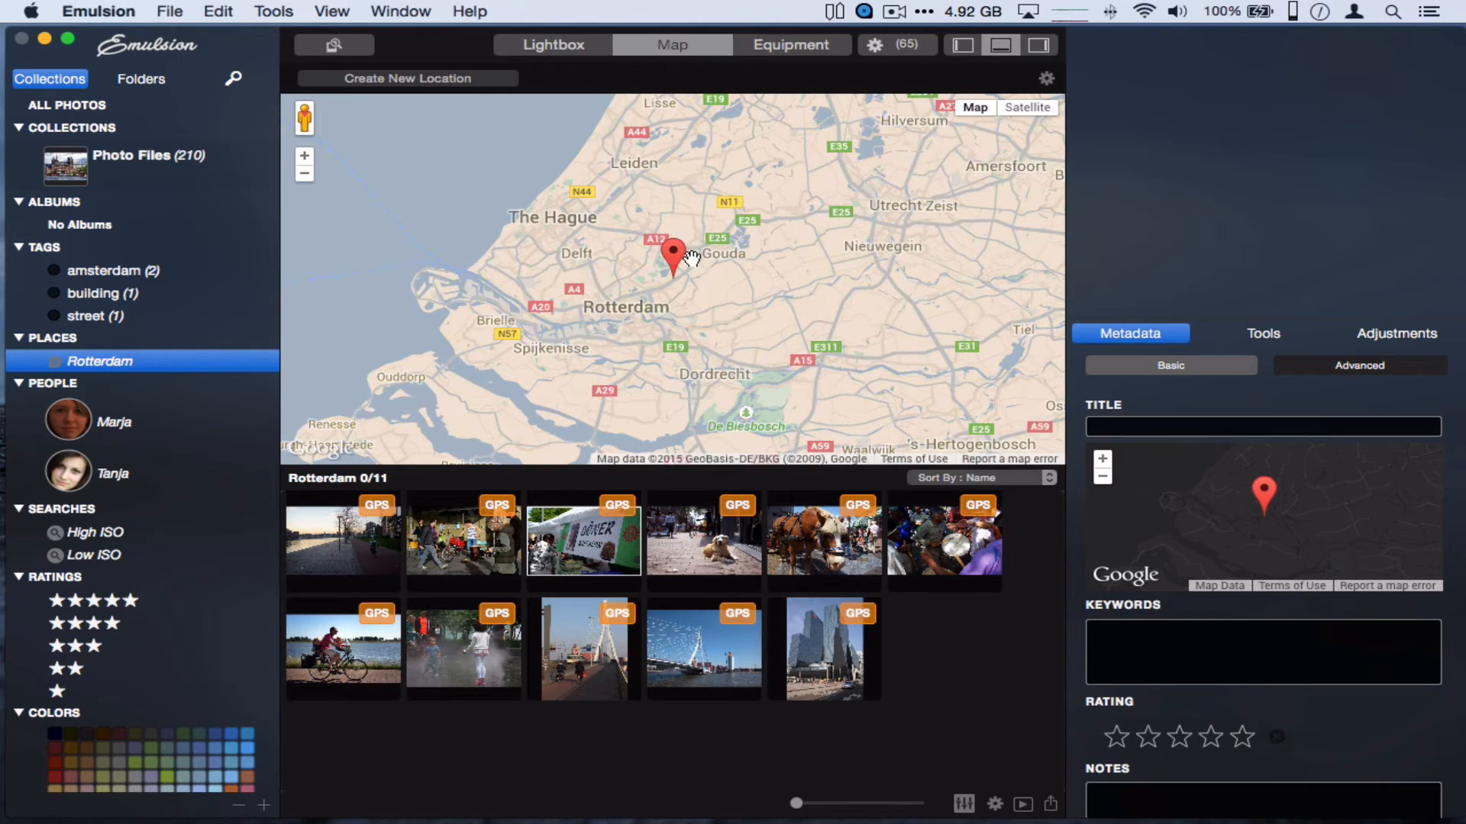
pyautogui.moveTo(675, 262); pyautogui.dragTo(912, 193)
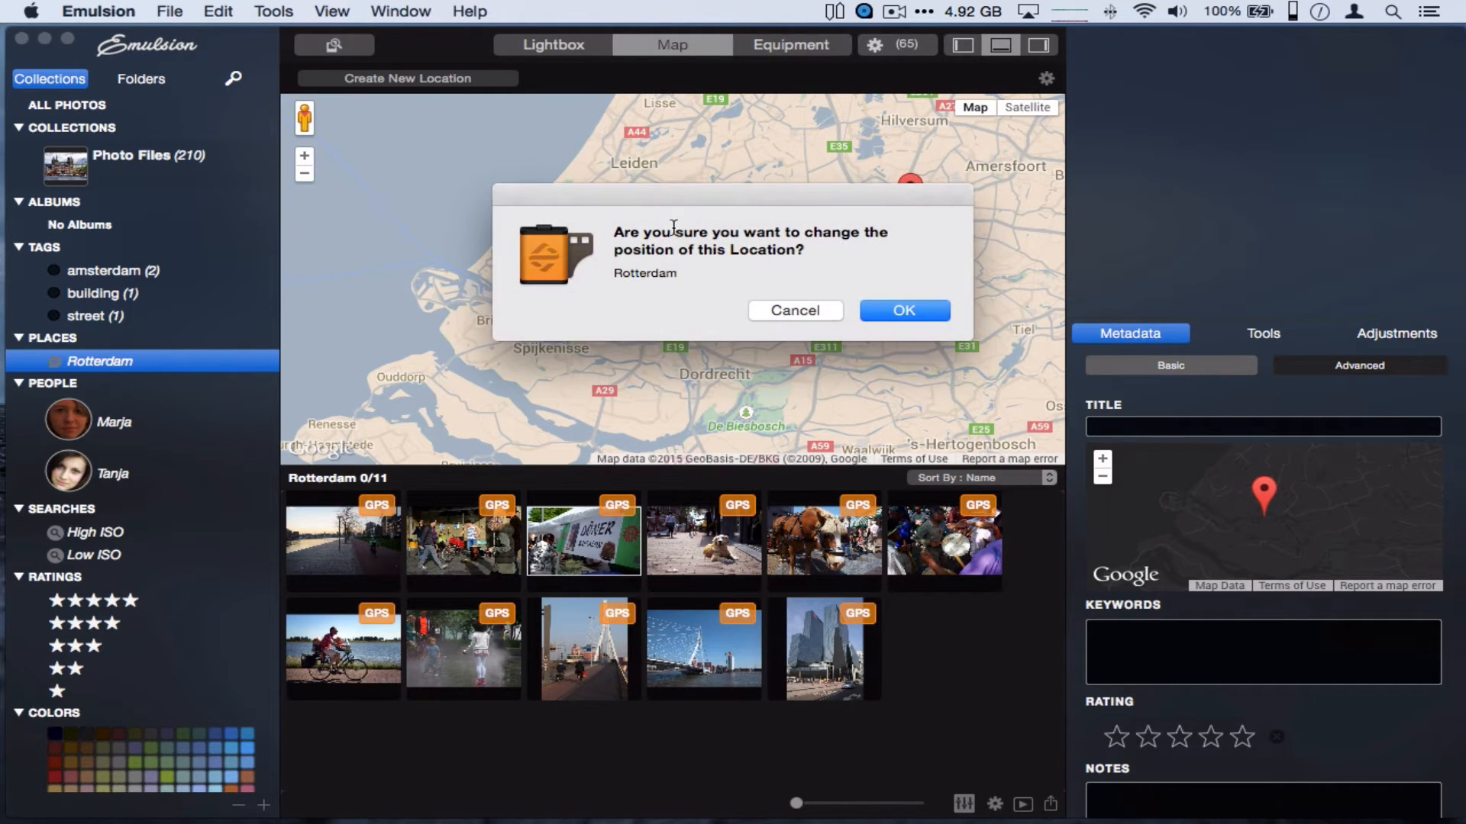
pyautogui.click(891, 314)
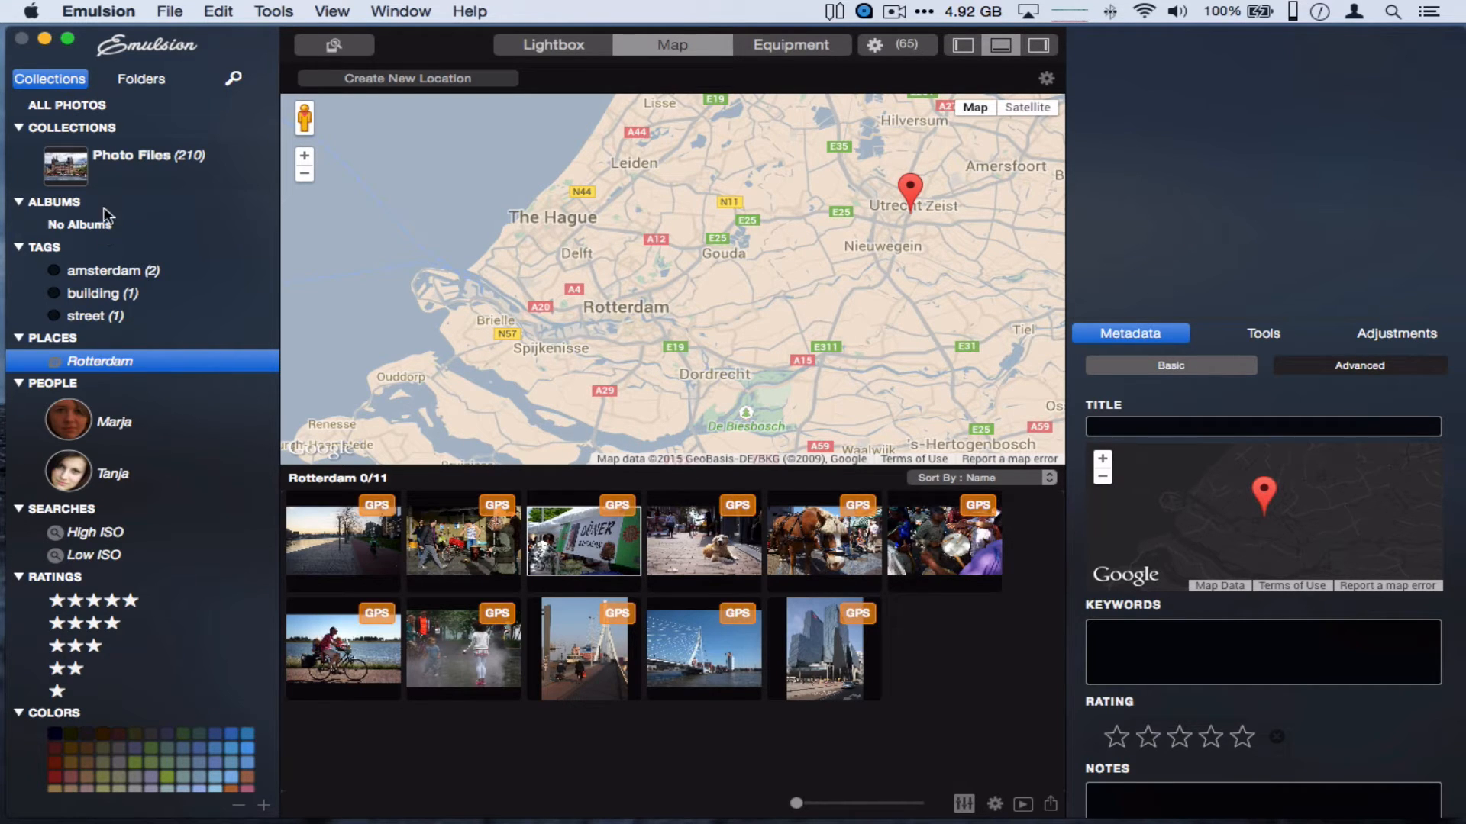
pyautogui.click(107, 174)
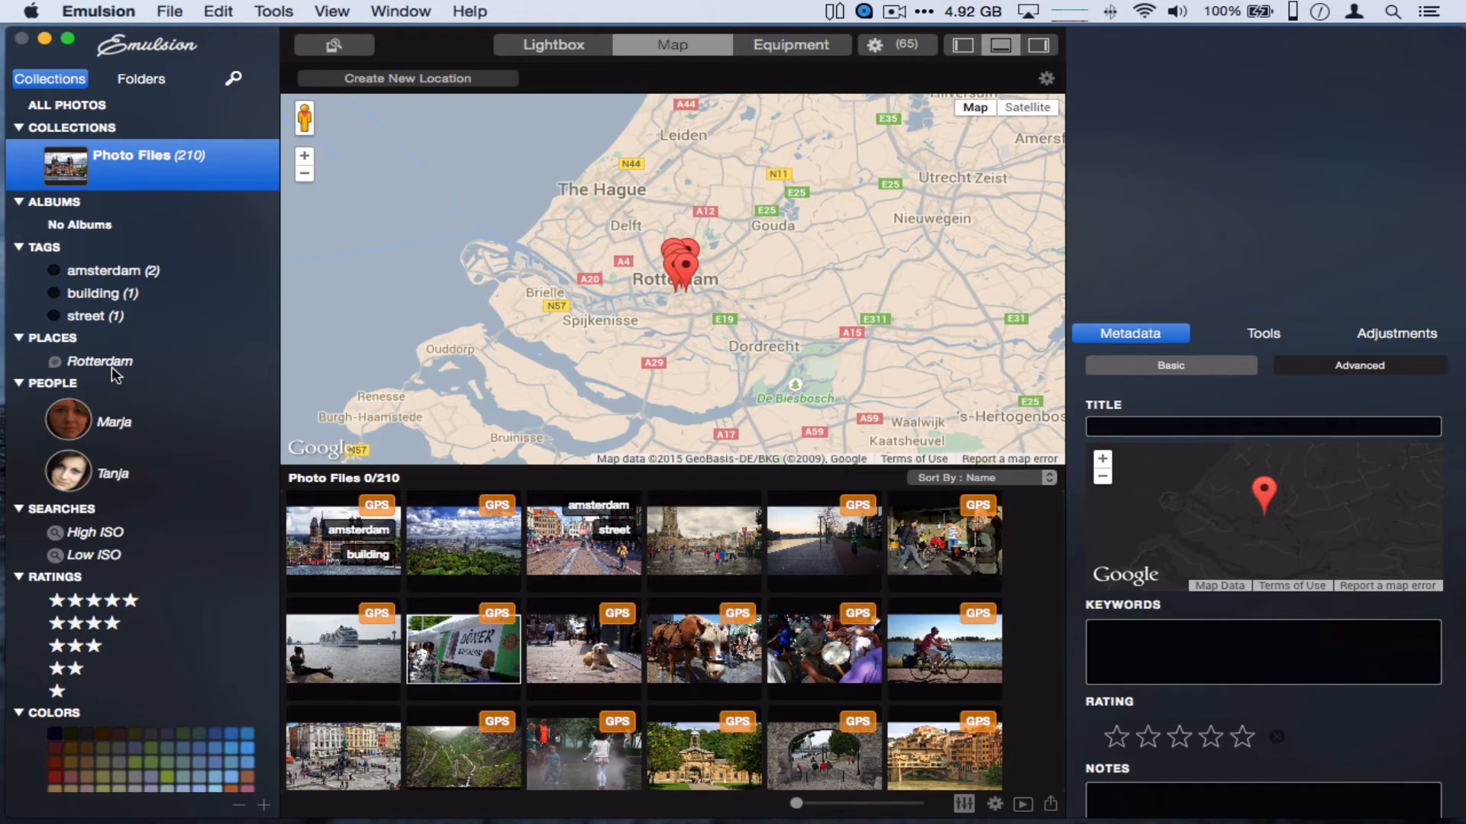
pyautogui.click(113, 364)
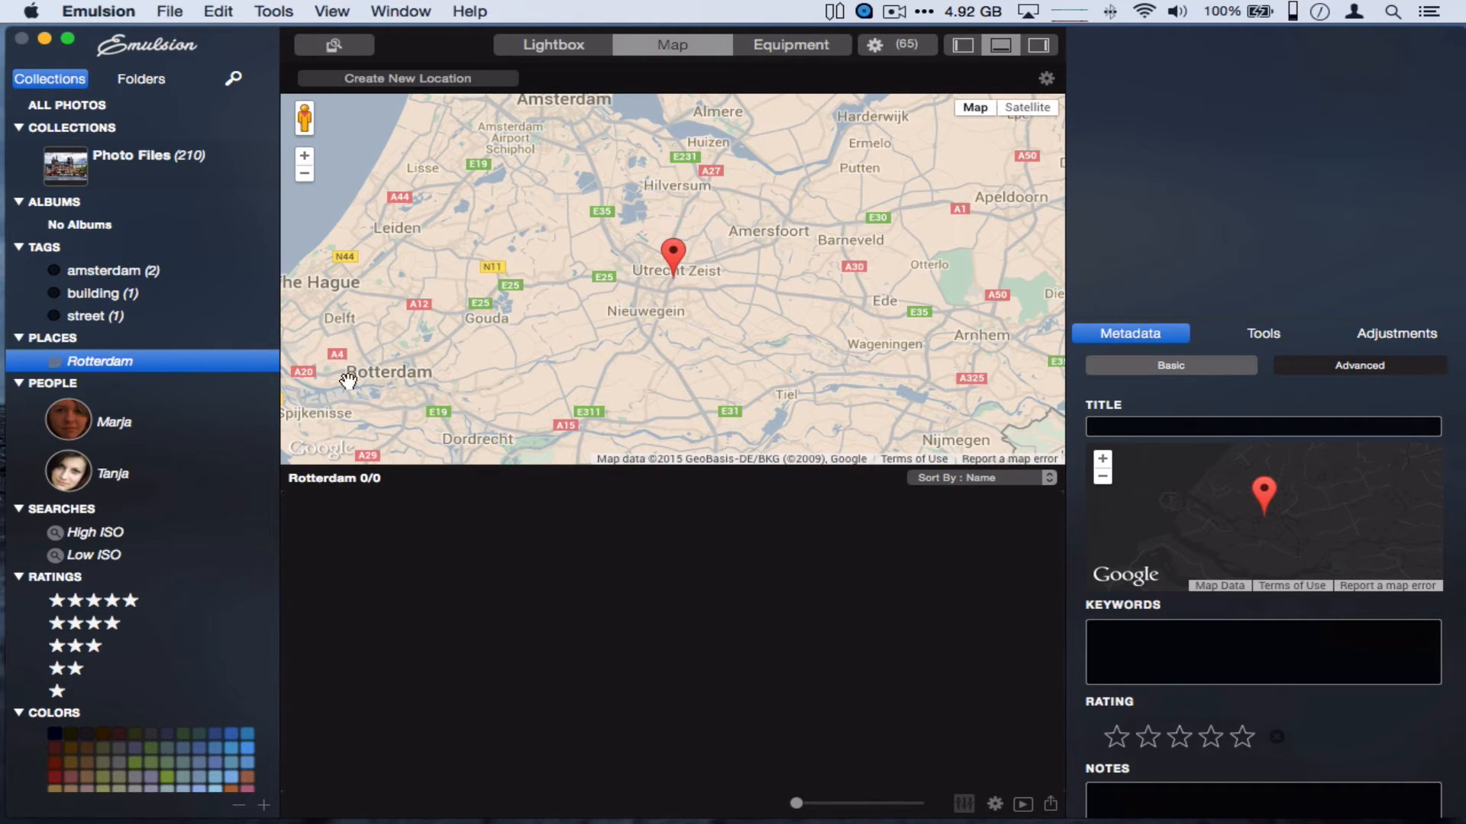
# Move the Rotterdam location's marker from Utrecht to a spot just south of Gouda, and reload the place to show its photos
pyautogui.moveTo(615, 326); pyautogui.dragTo(782, 316)
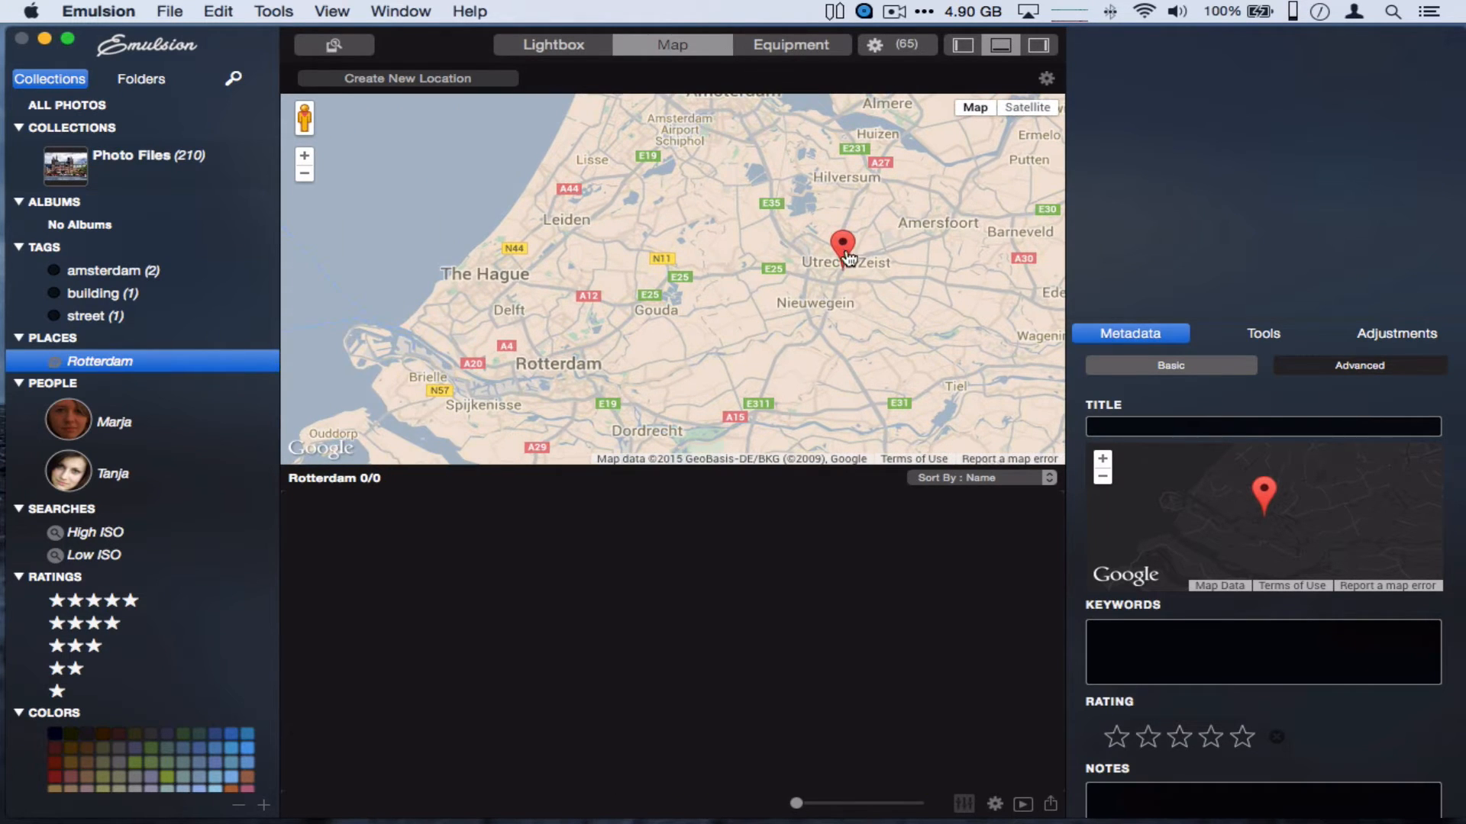
pyautogui.moveTo(844, 253)
pyautogui.mouseDown()
pyautogui.moveTo(664, 301)
pyautogui.moveTo(681, 337)
pyautogui.mouseUp()
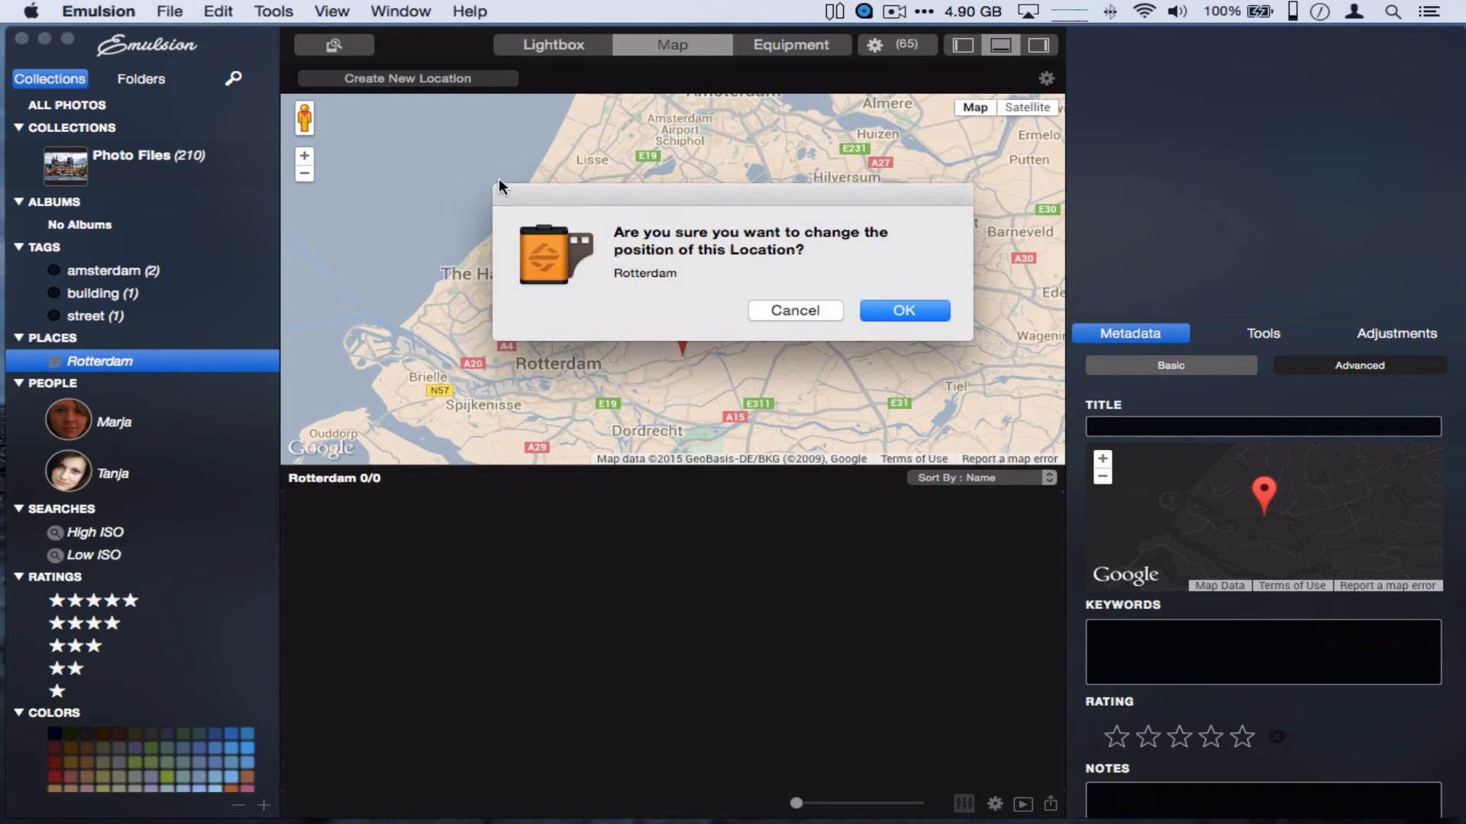
pyautogui.click(905, 310)
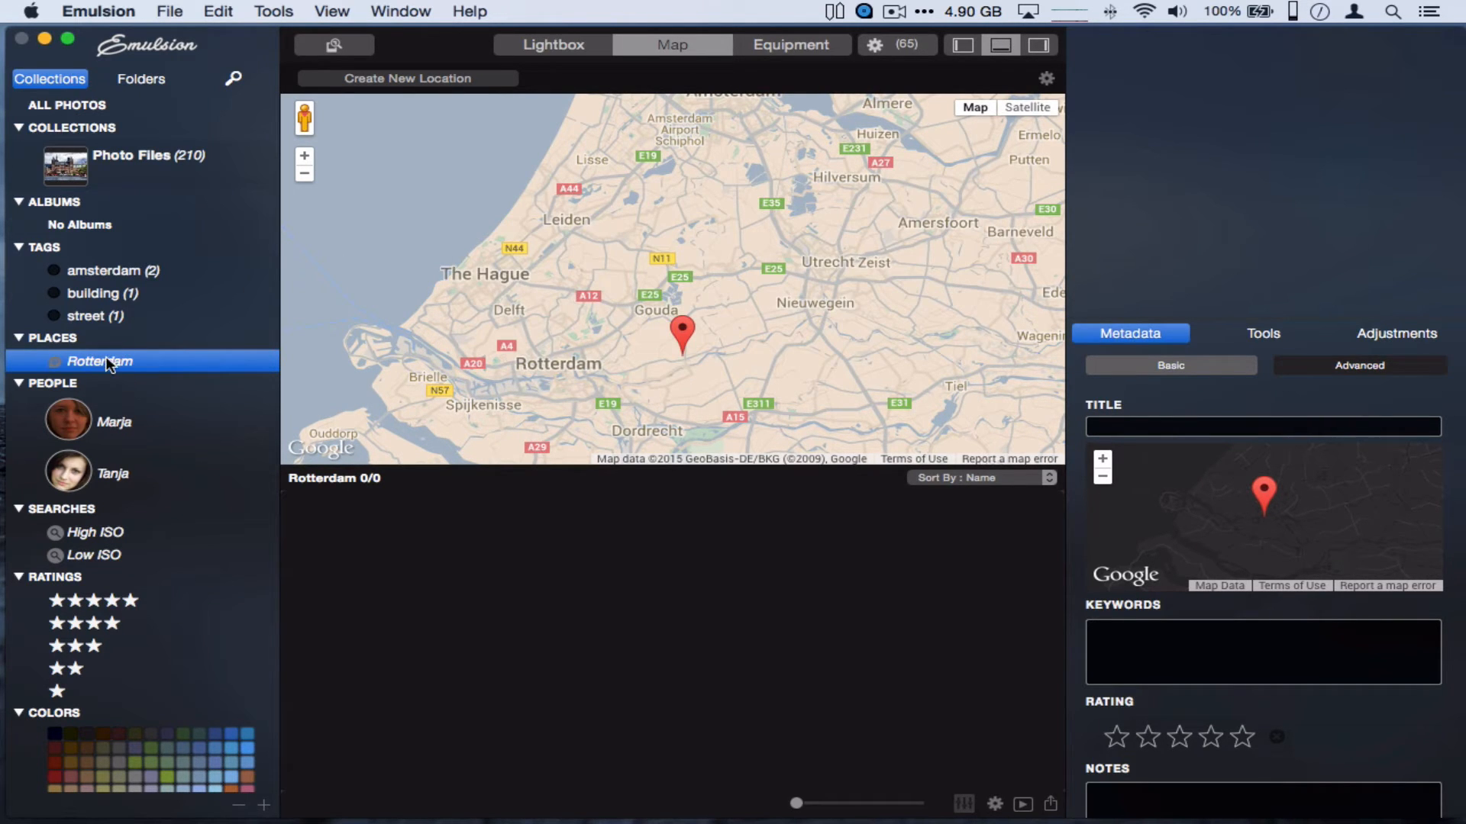
pyautogui.click(103, 172)
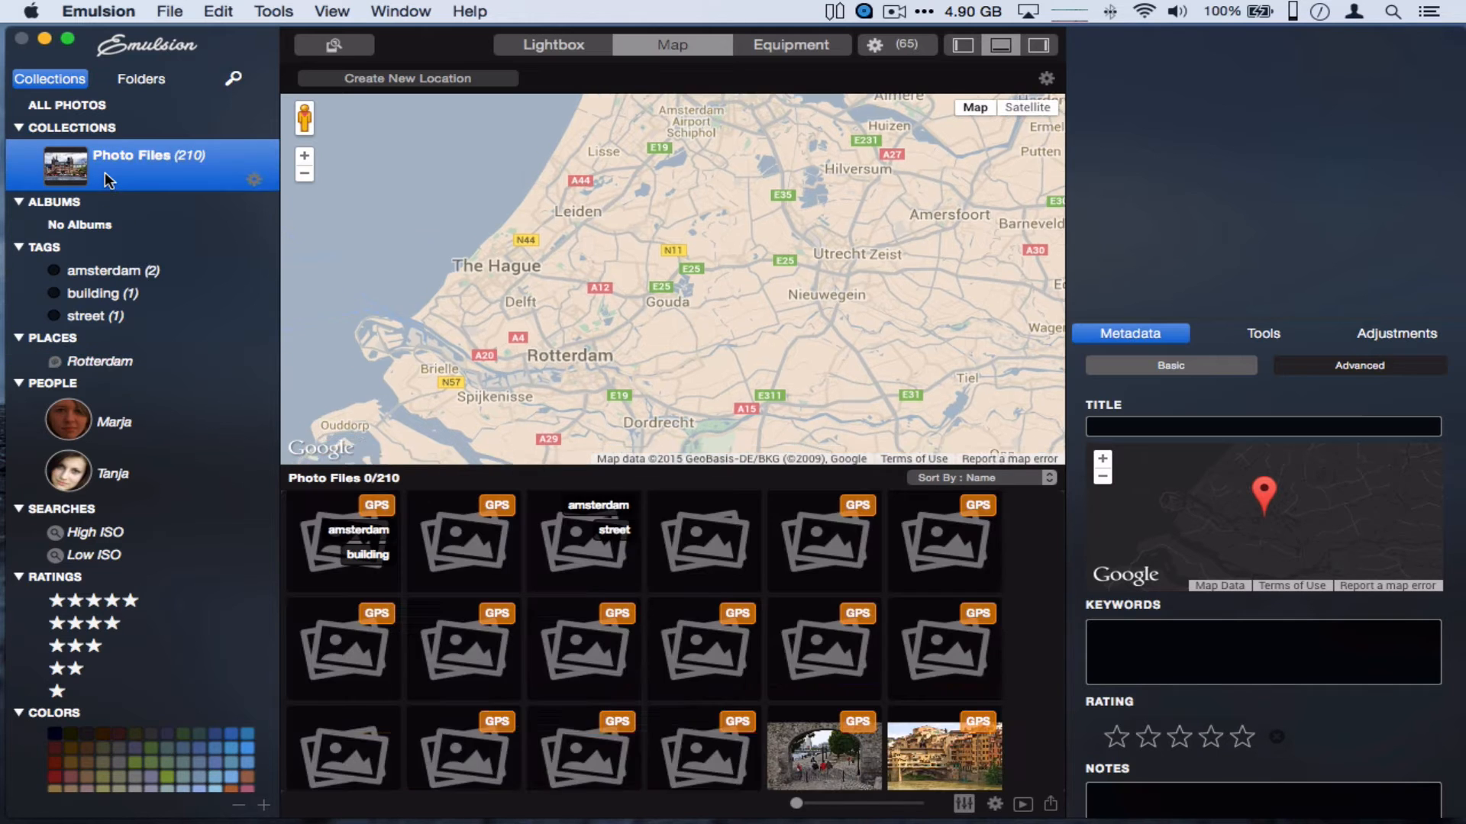
pyautogui.click(115, 363)
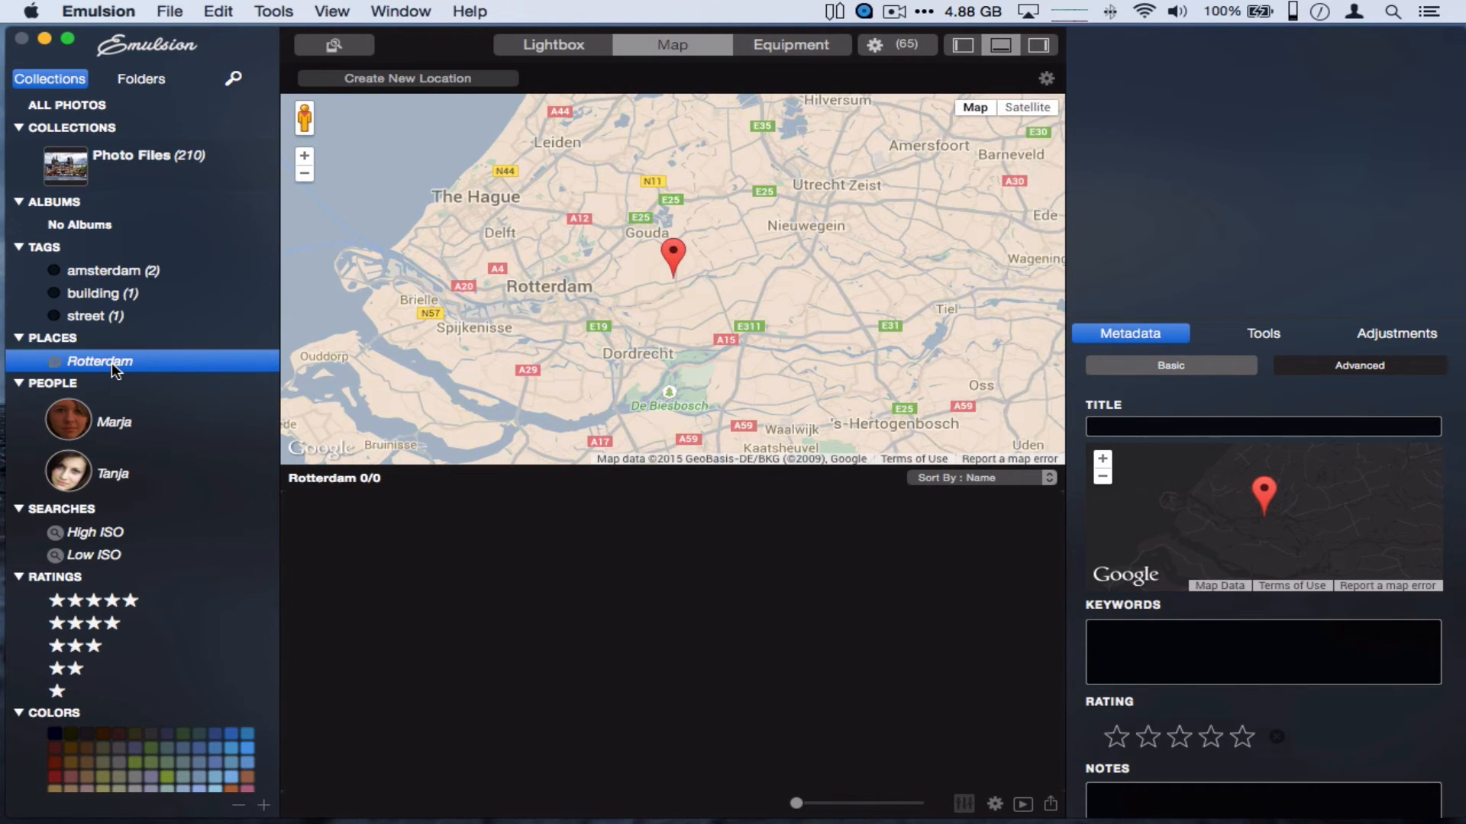
# Move the Rotterdam location's marker west to just east of Rotterdam, and reload the place to show its photos
pyautogui.moveTo(673, 256); pyautogui.dragTo(606, 272)
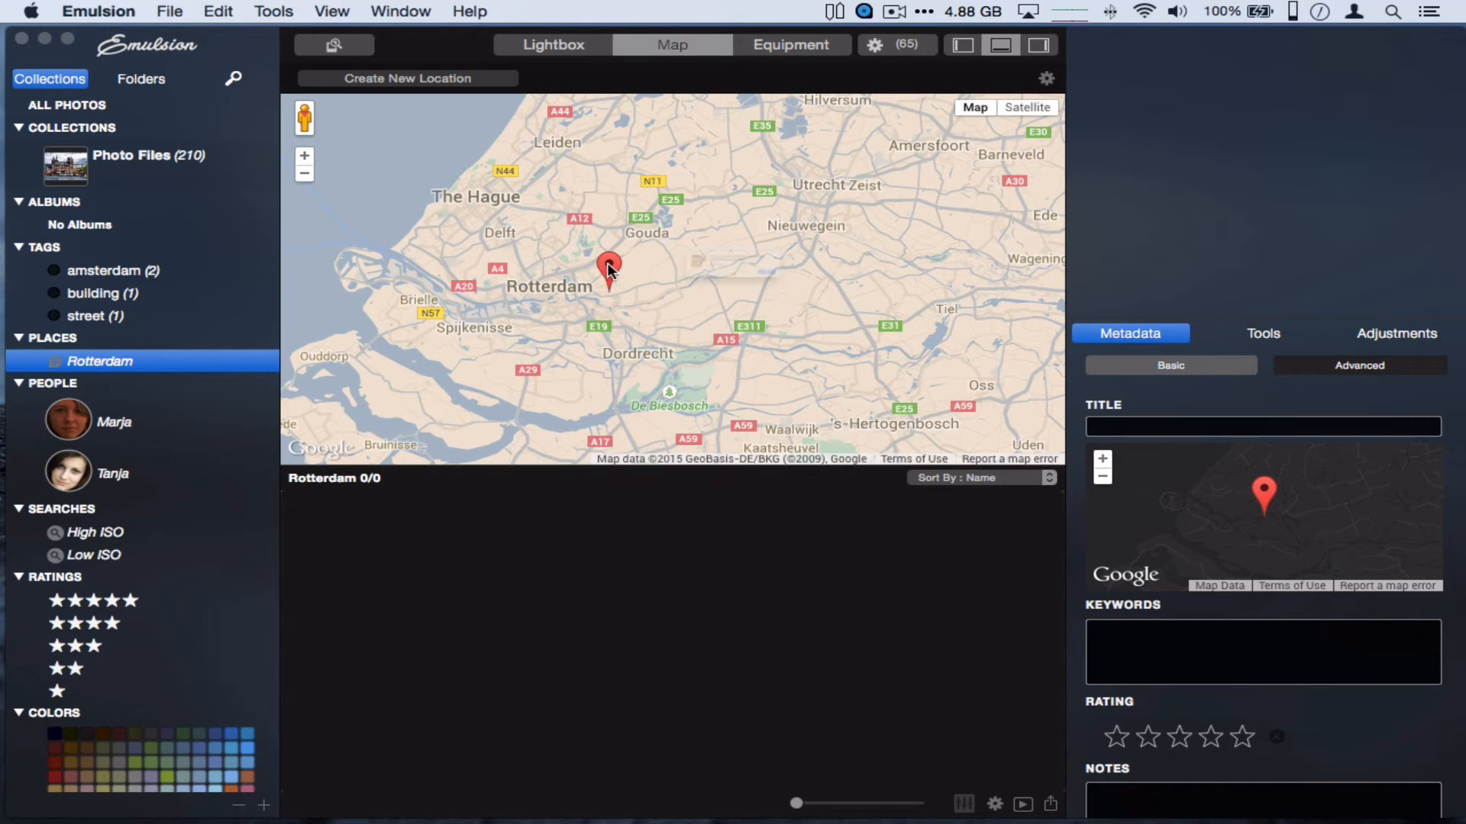
pyautogui.click(908, 310)
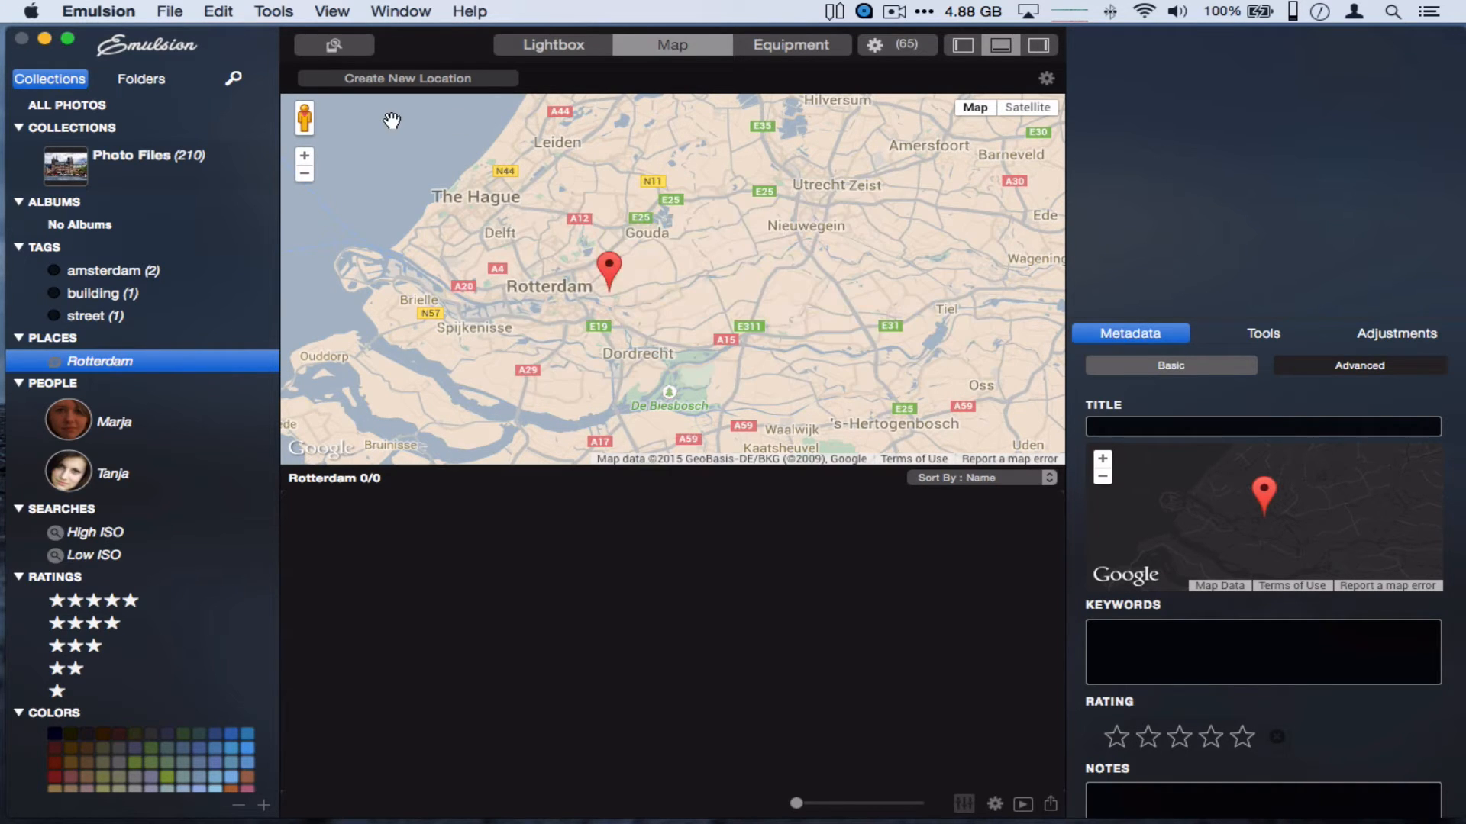
pyautogui.click(146, 163)
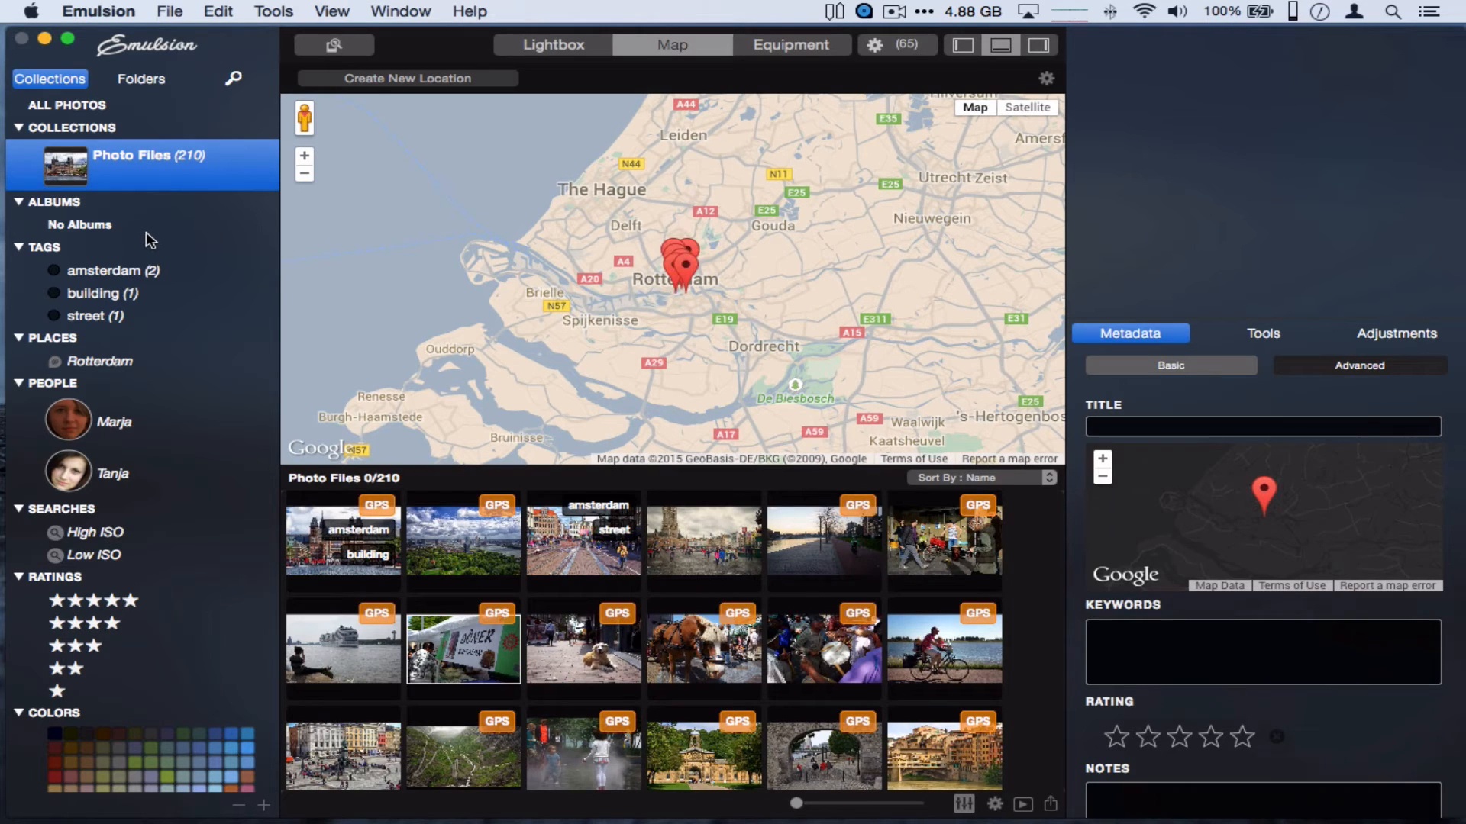
pyautogui.click(99, 362)
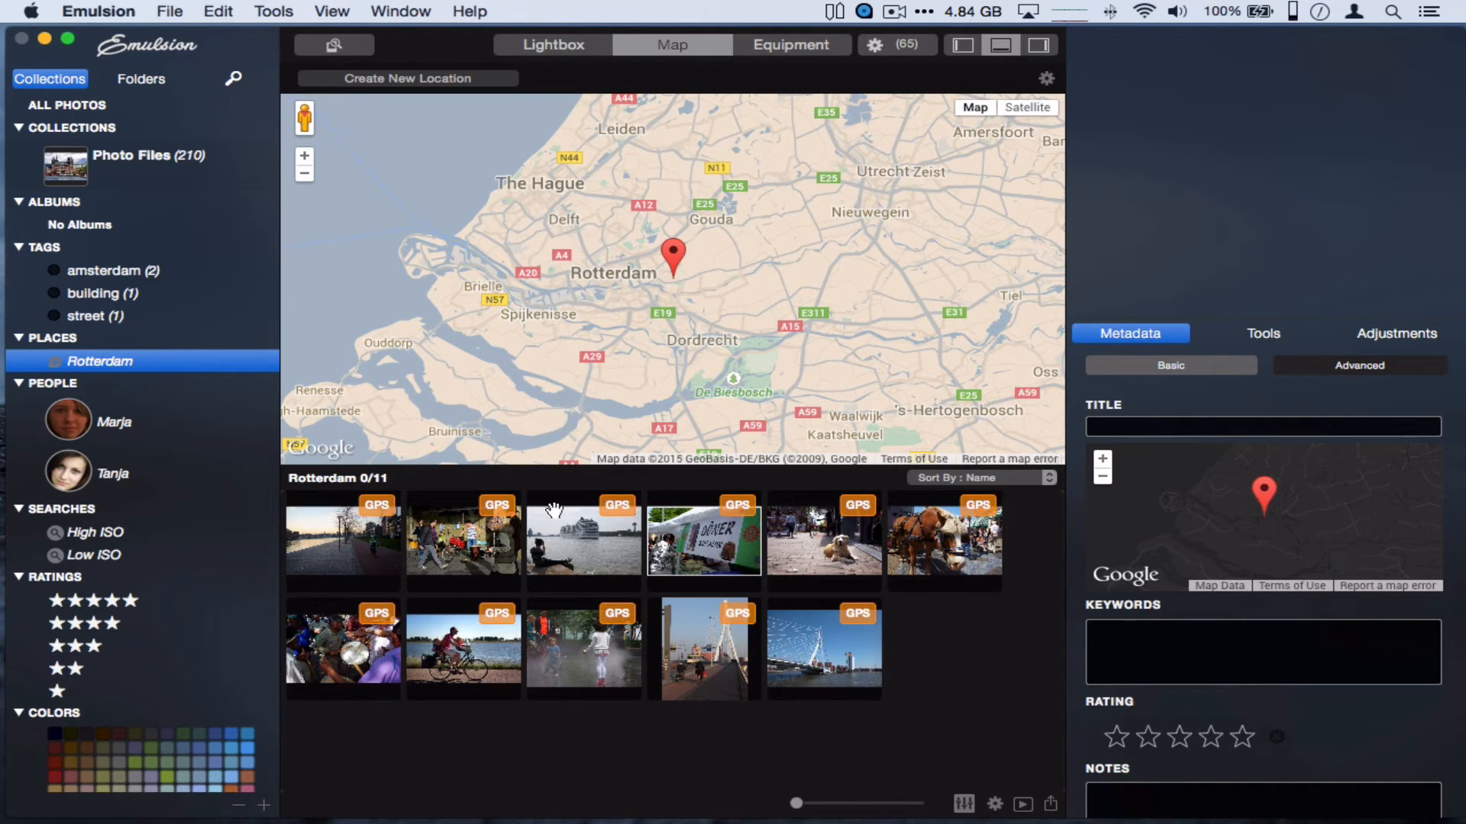
# Look through several photos of the Rotterdam place, including the cruise ship, quay, cyclist and bridge shots
pyautogui.click(571, 534)
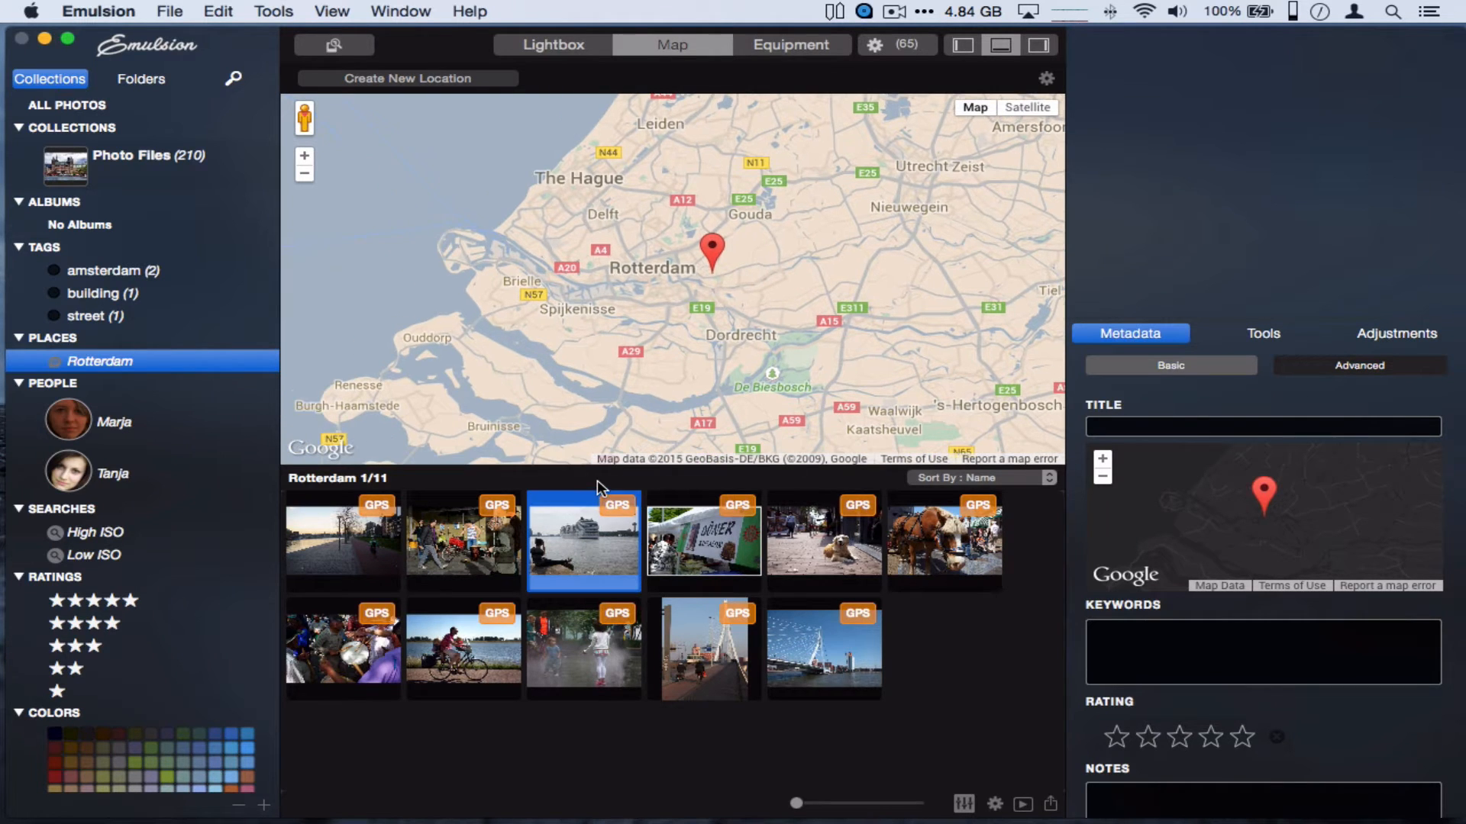
pyautogui.click(488, 527)
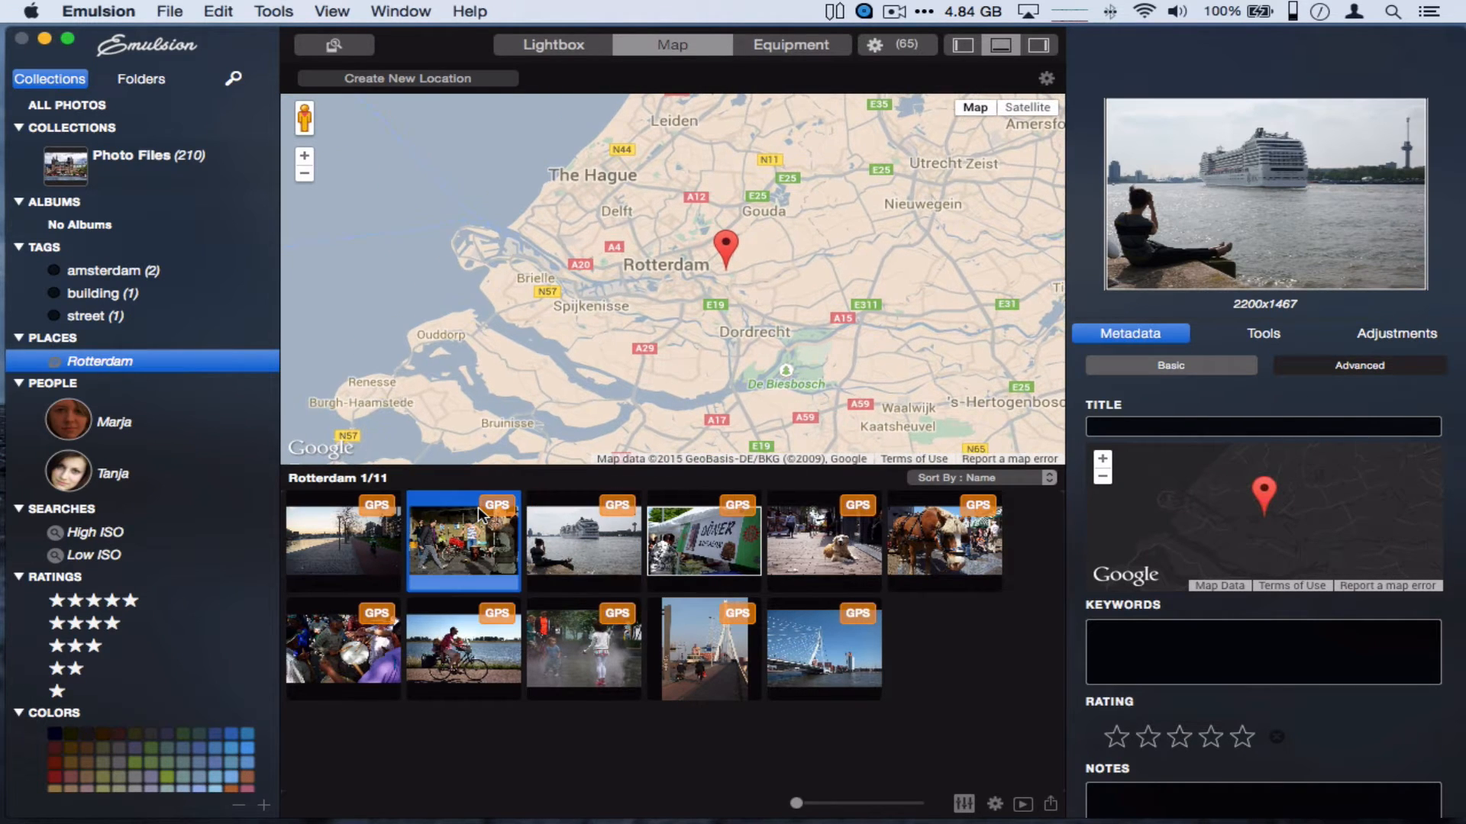
pyautogui.click(365, 548)
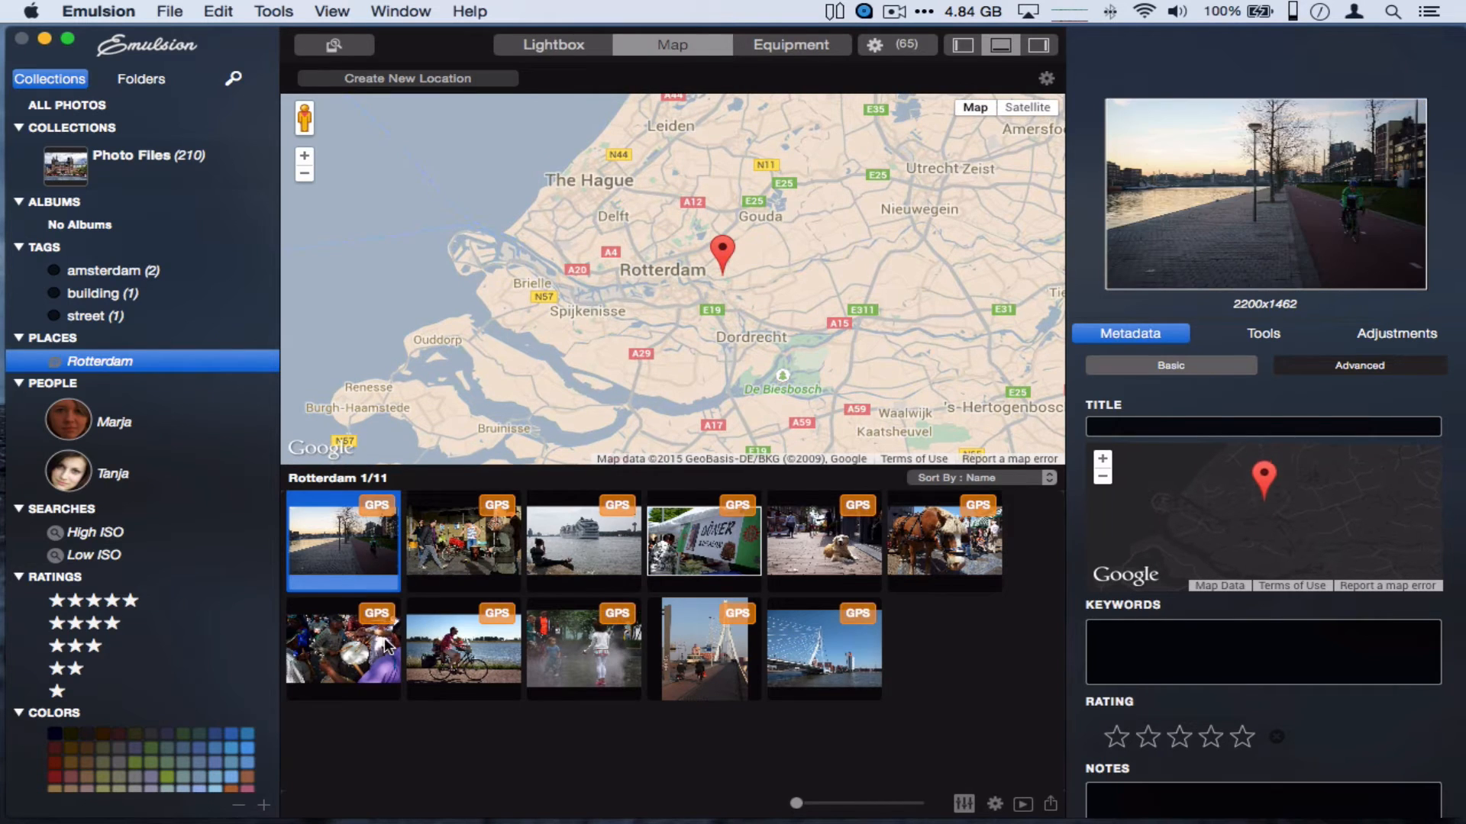
pyautogui.click(390, 645)
pyautogui.click(466, 652)
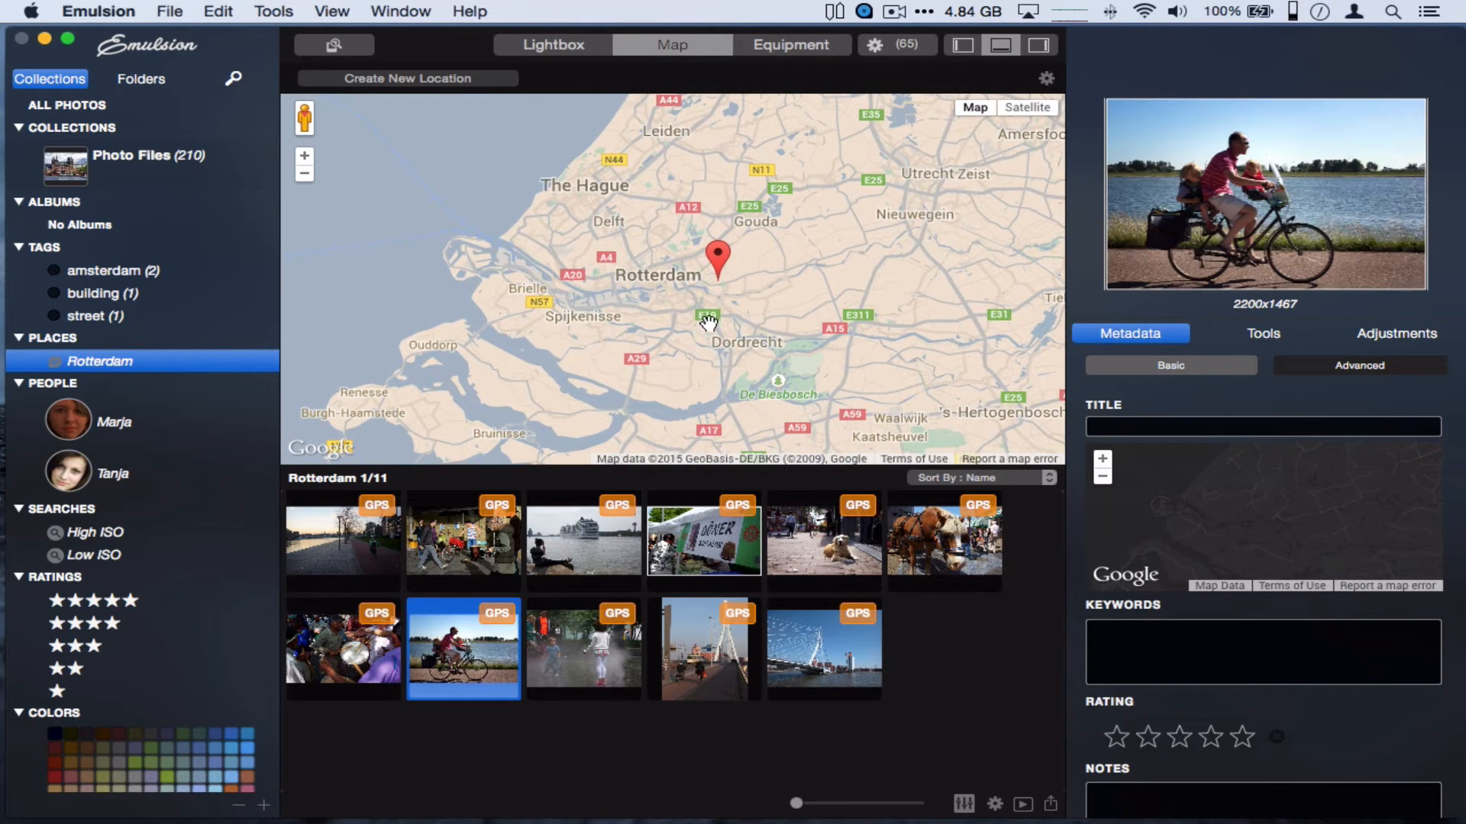
pyautogui.press('Right')
pyautogui.press('Right')
pyautogui.press('Right')
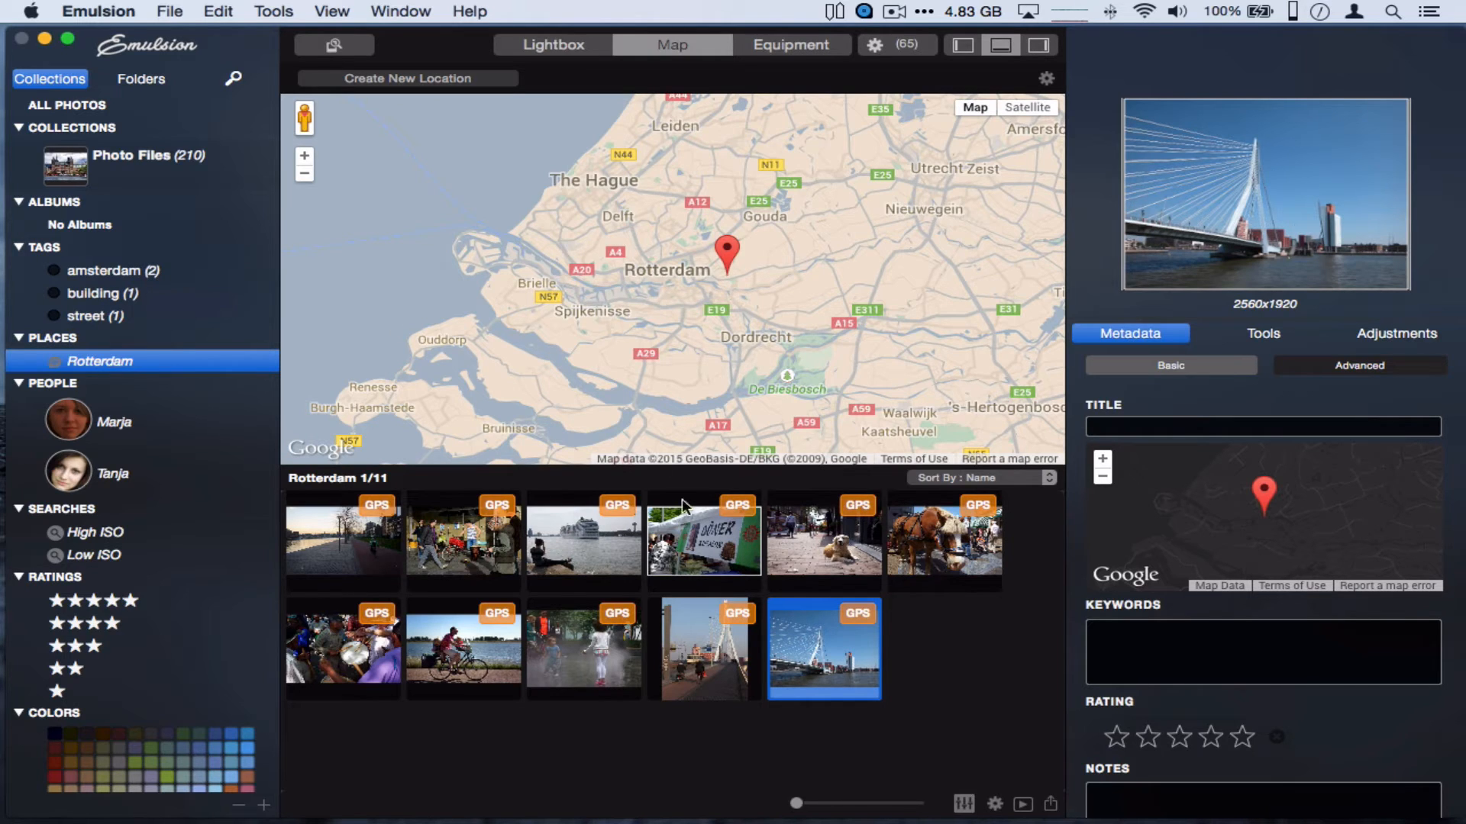
# View the Rotterdam photo of the dog in the Lightbox and examine its location on the metadata map
pyautogui.click(831, 555)
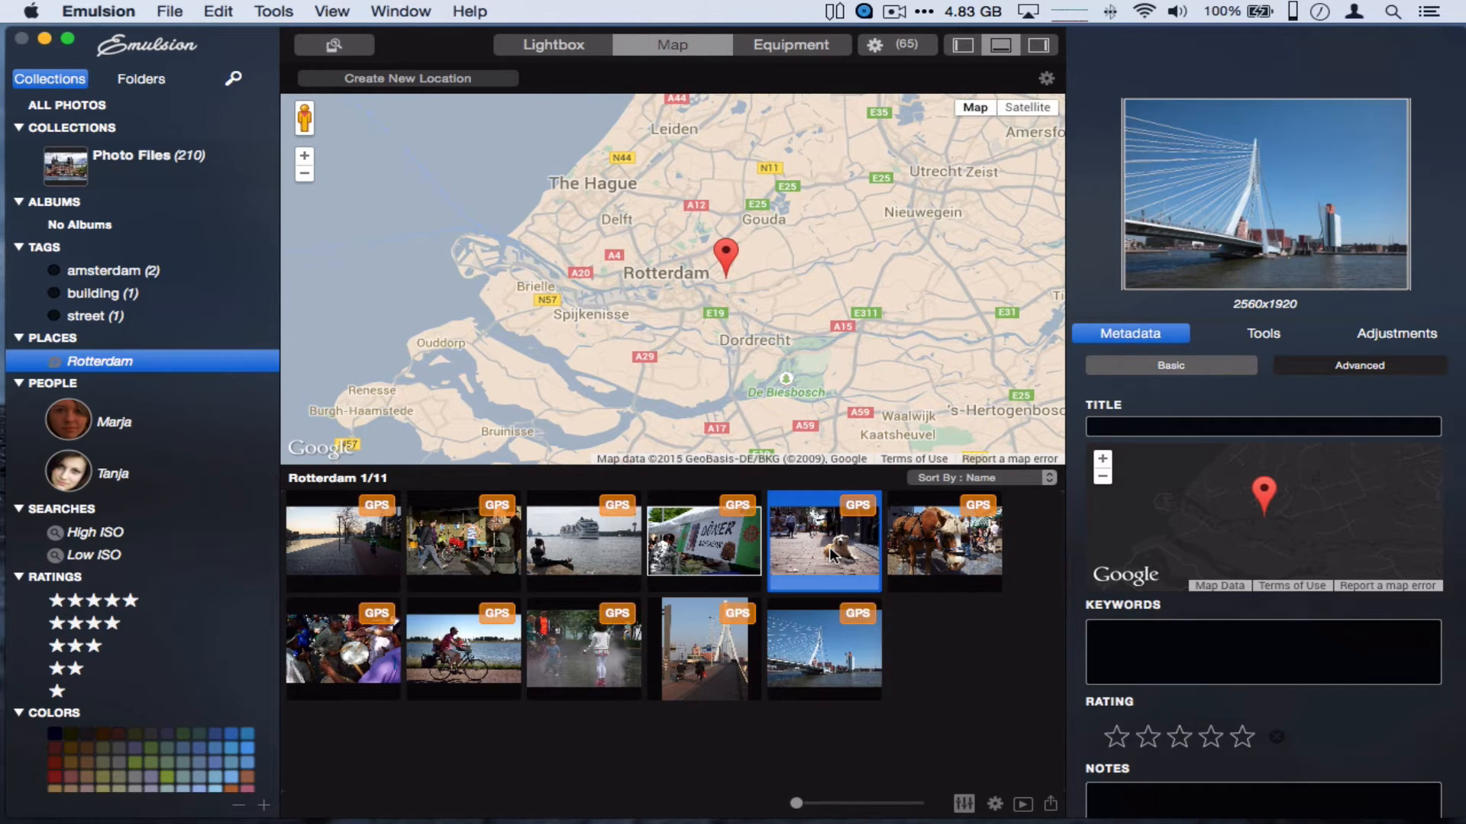
pyautogui.click(546, 46)
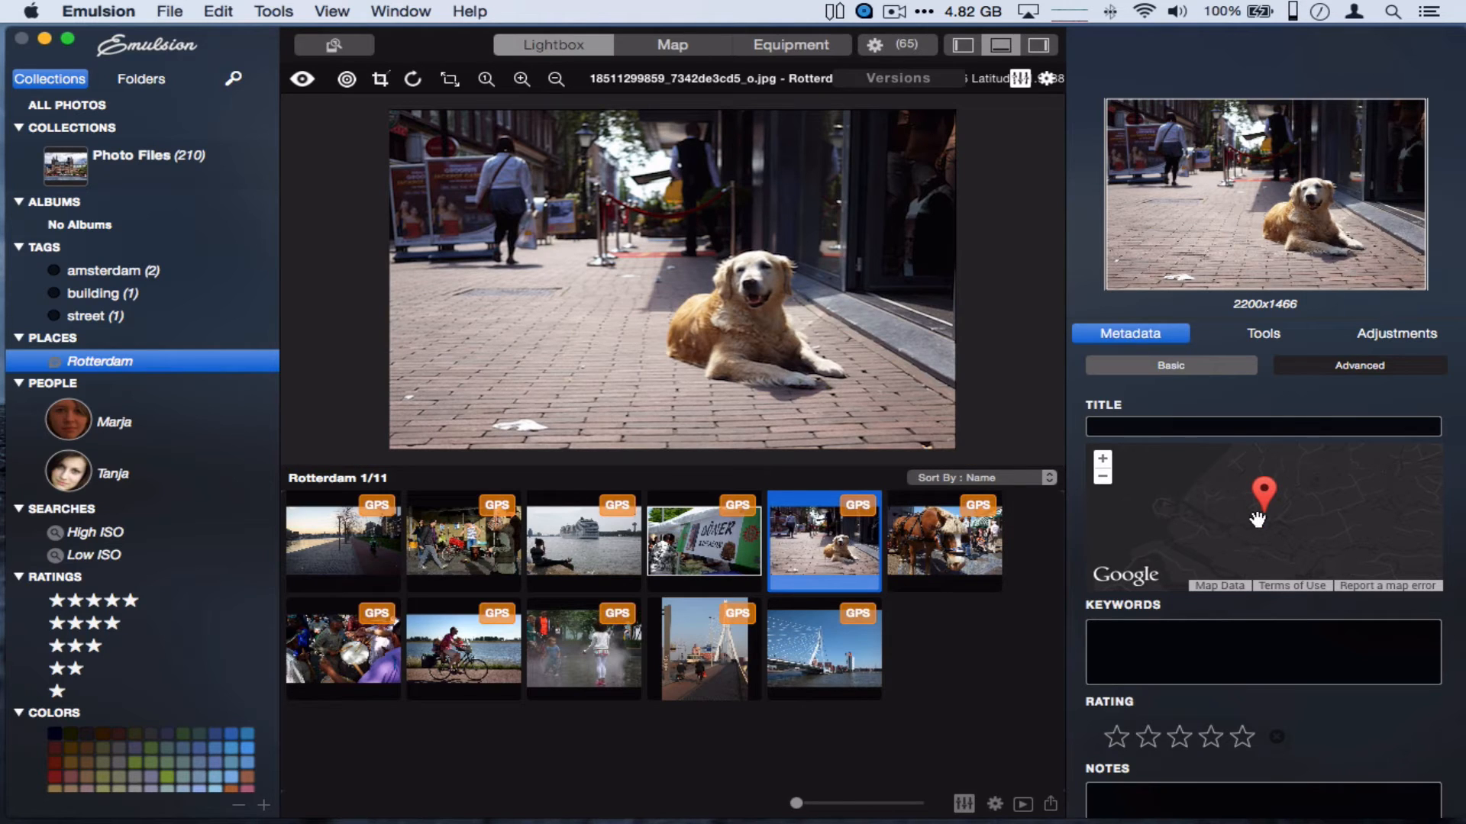
pyautogui.moveTo(1266, 496)
pyautogui.mouseDown()
pyautogui.moveTo(1228, 521)
pyautogui.moveTo(1274, 487)
pyautogui.moveTo(1252, 492)
pyautogui.mouseUp()
pyautogui.scroll(5, 1241, 505)
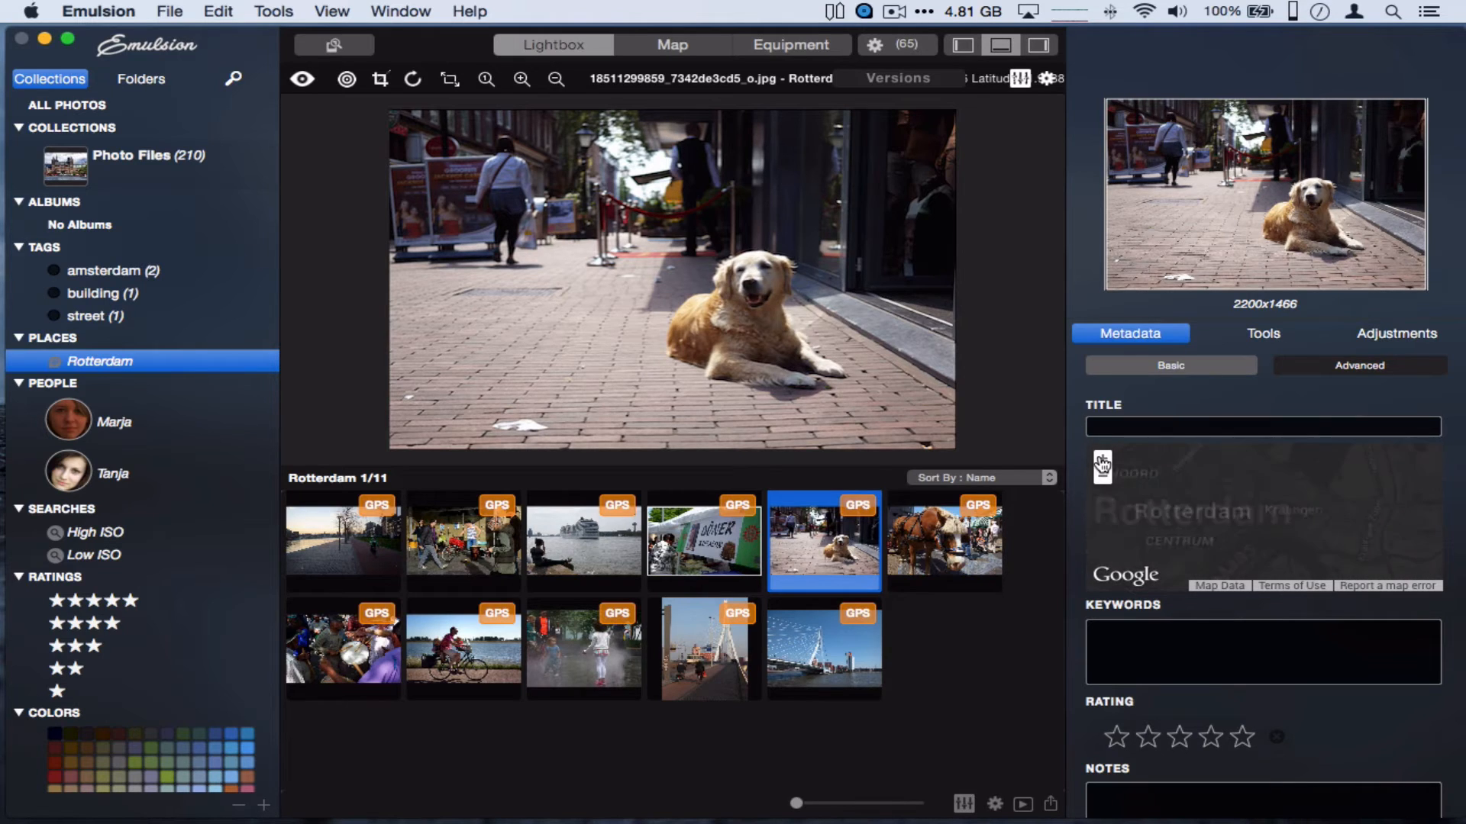
pyautogui.moveTo(1242, 504); pyautogui.dragTo(1389, 566)
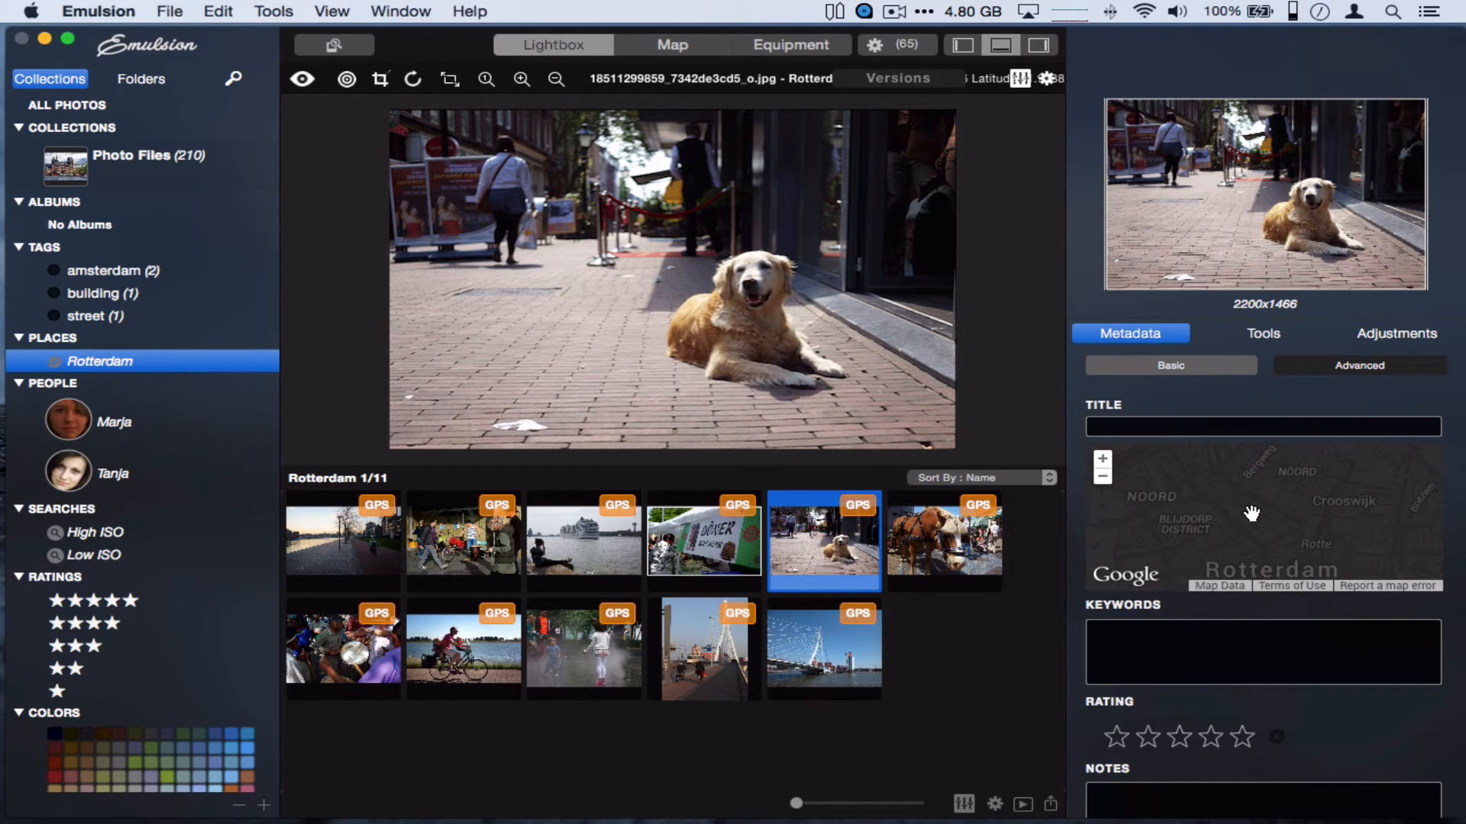
pyautogui.moveTo(1250, 514); pyautogui.dragTo(1422, 560)
pyautogui.moveTo(1331, 520); pyautogui.dragTo(1330, 578)
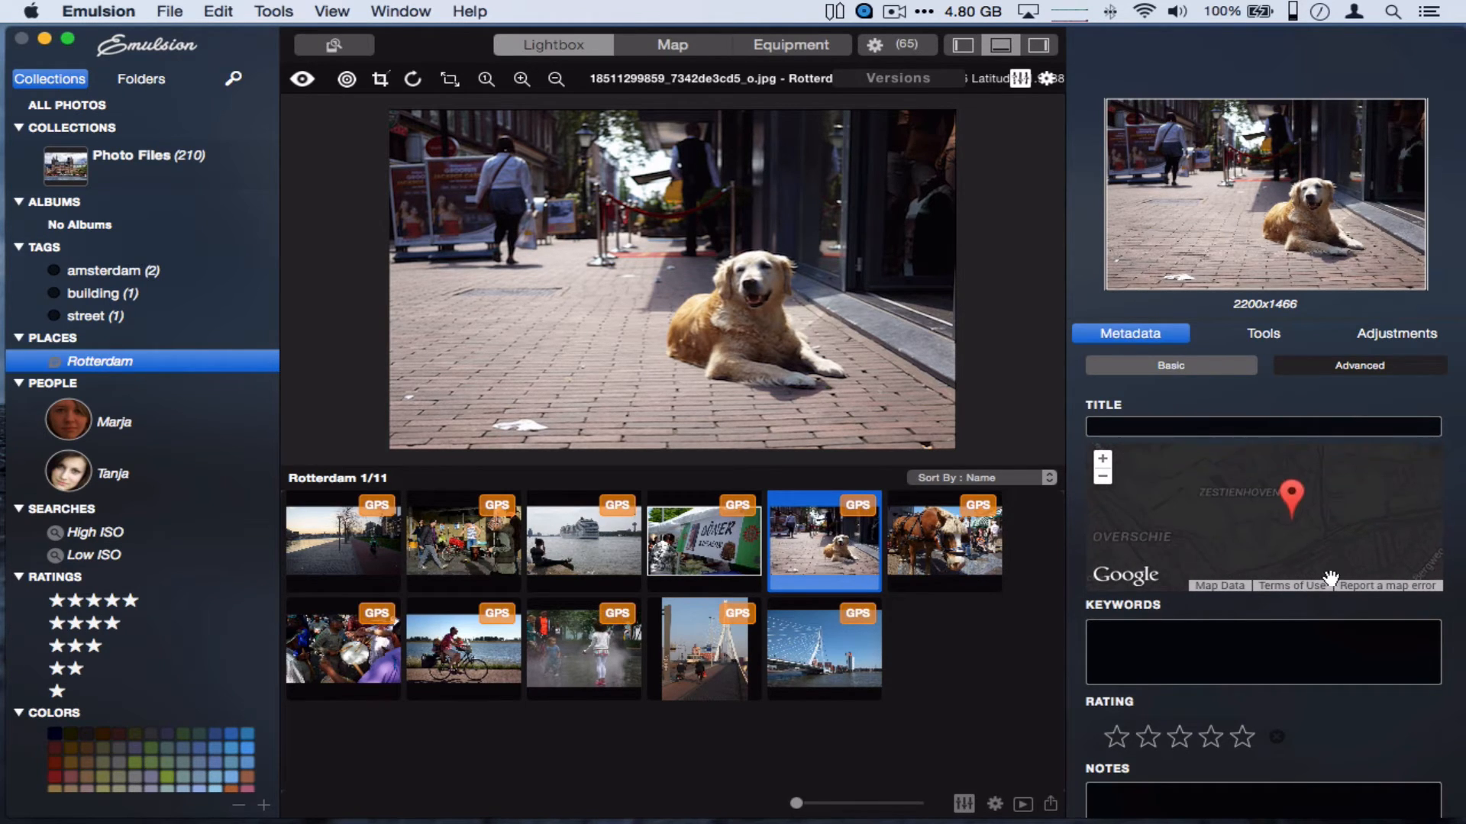
pyautogui.click(1102, 477)
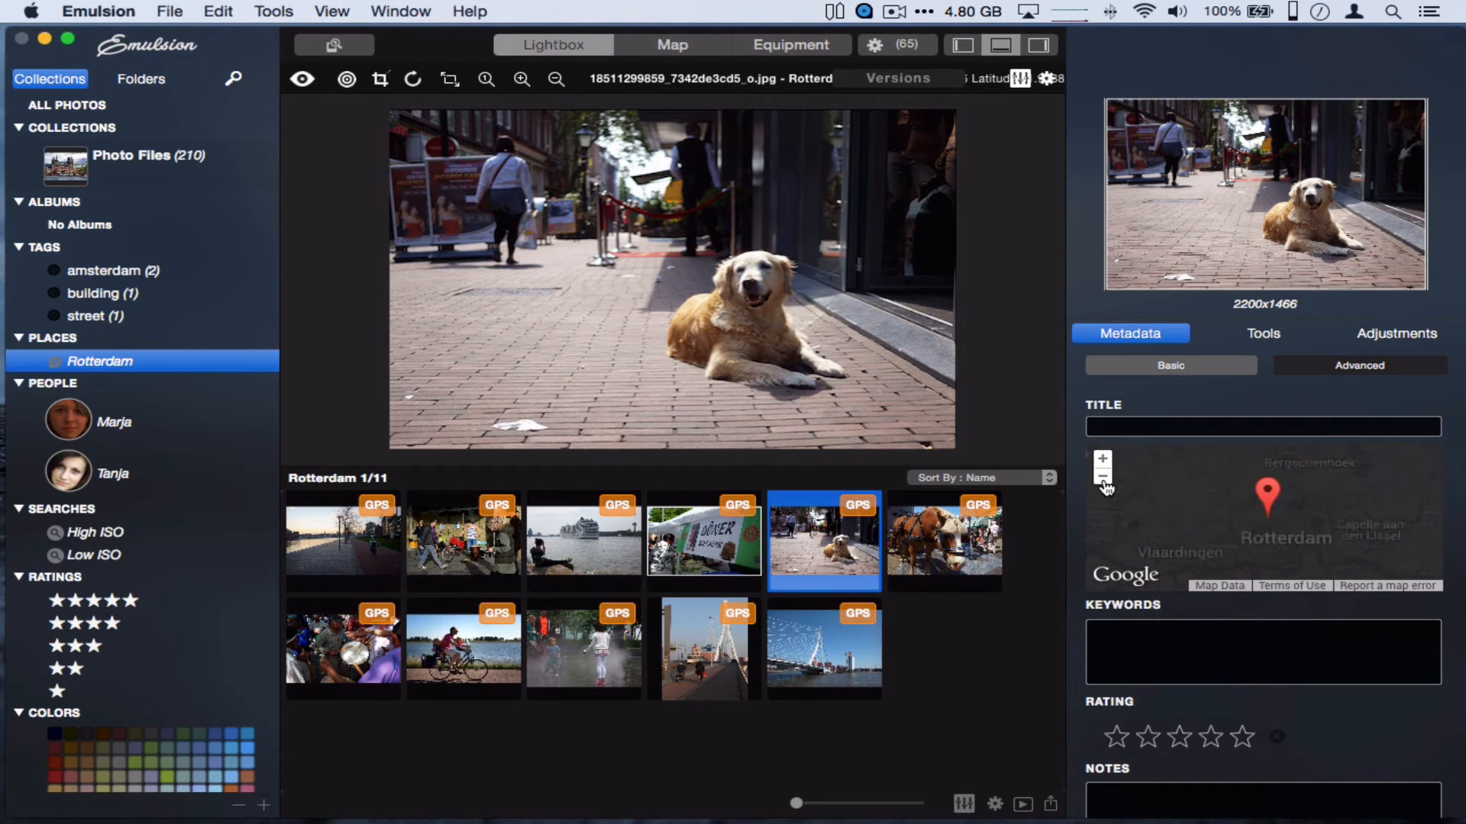
pyautogui.click(1102, 477)
pyautogui.click(1103, 479)
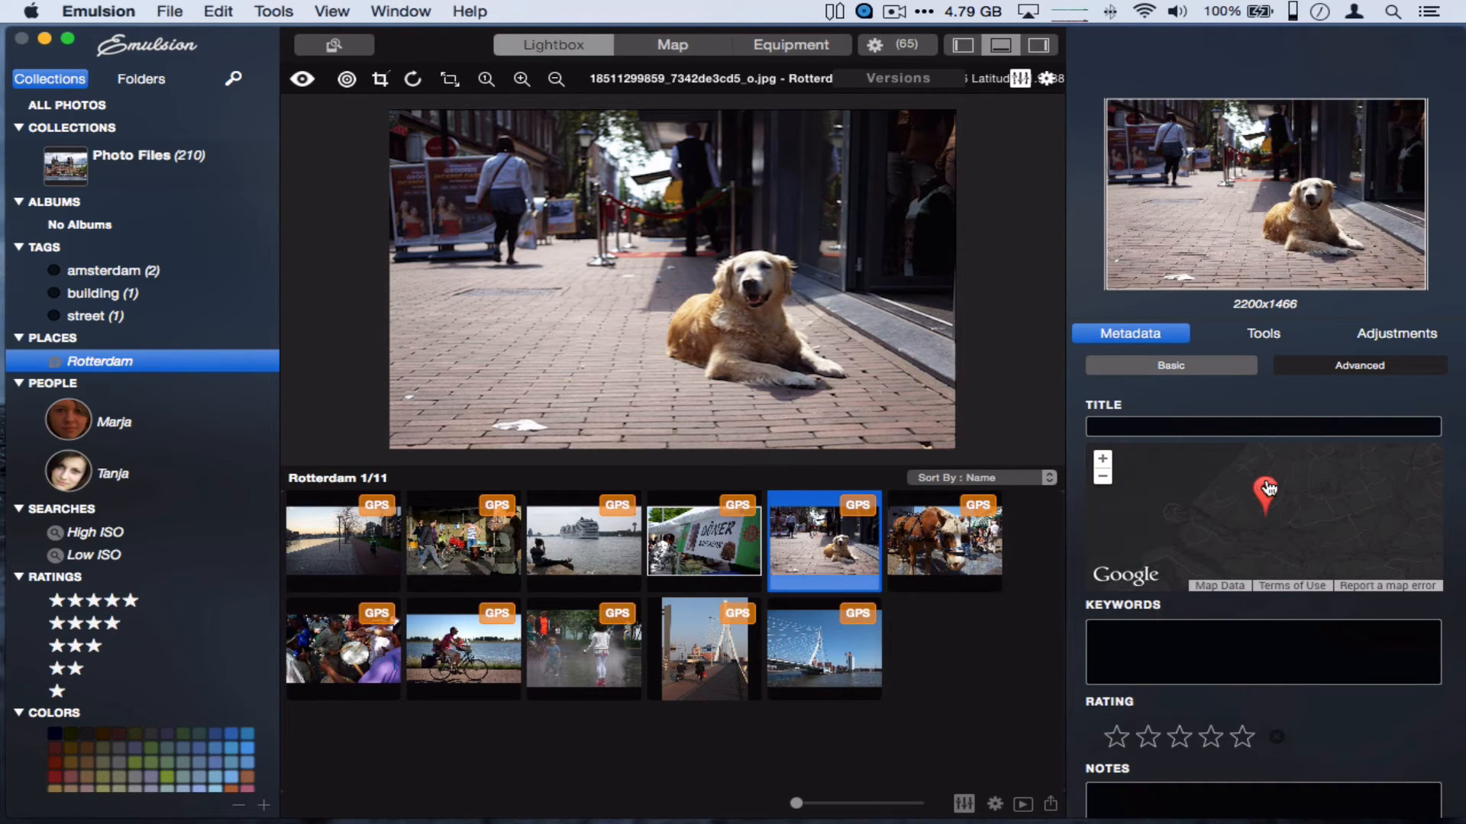
# Try to move the dog photo's marker slightly west on its metadata map, and reopen the photo from the Rotterdam place
pyautogui.moveTo(1268, 487)
pyautogui.mouseDown()
pyautogui.moveTo(1218, 459)
pyautogui.moveTo(1249, 478)
pyautogui.moveTo(1240, 496)
pyautogui.mouseUp()
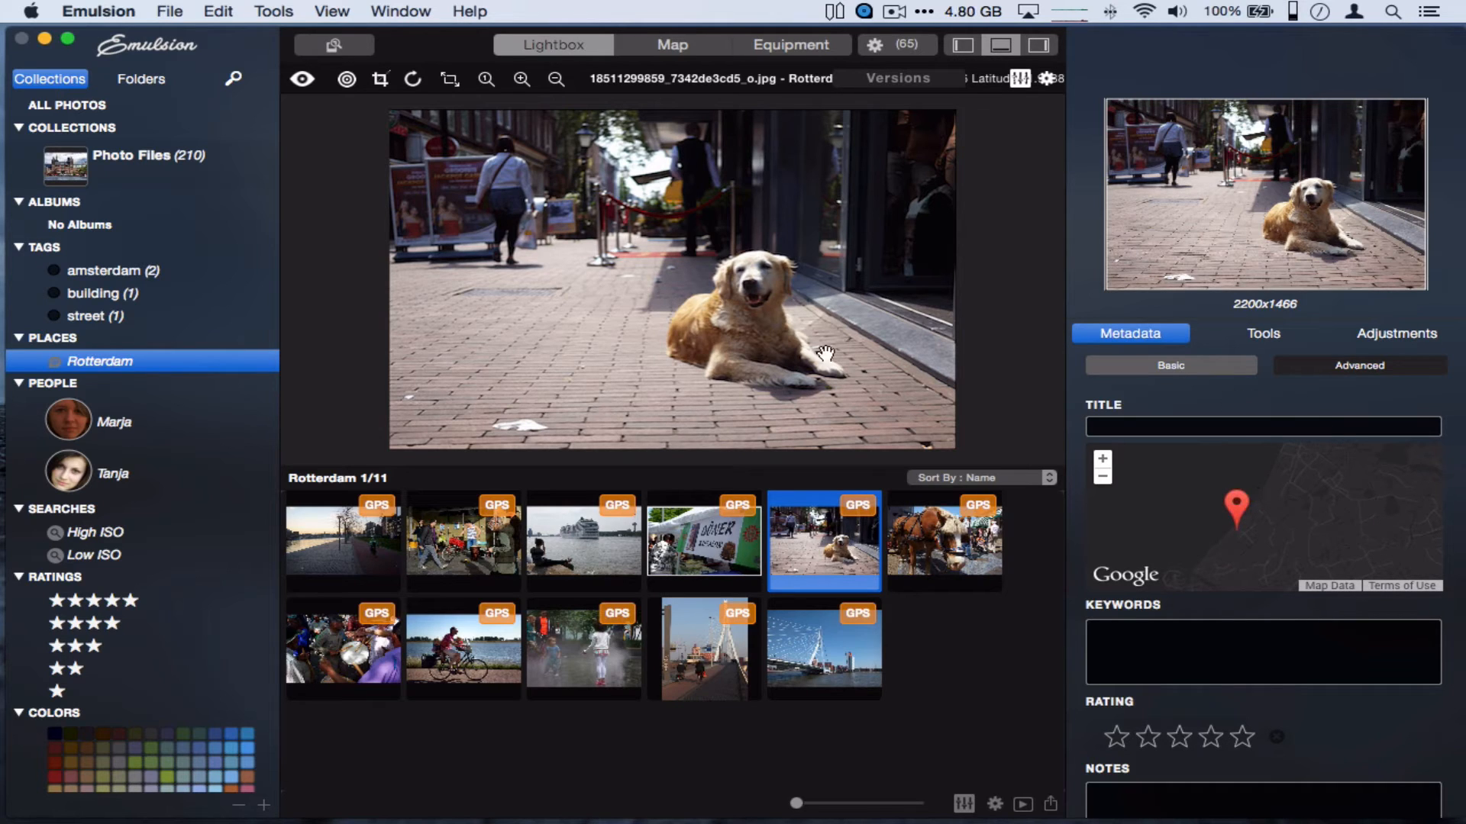
pyautogui.click(162, 160)
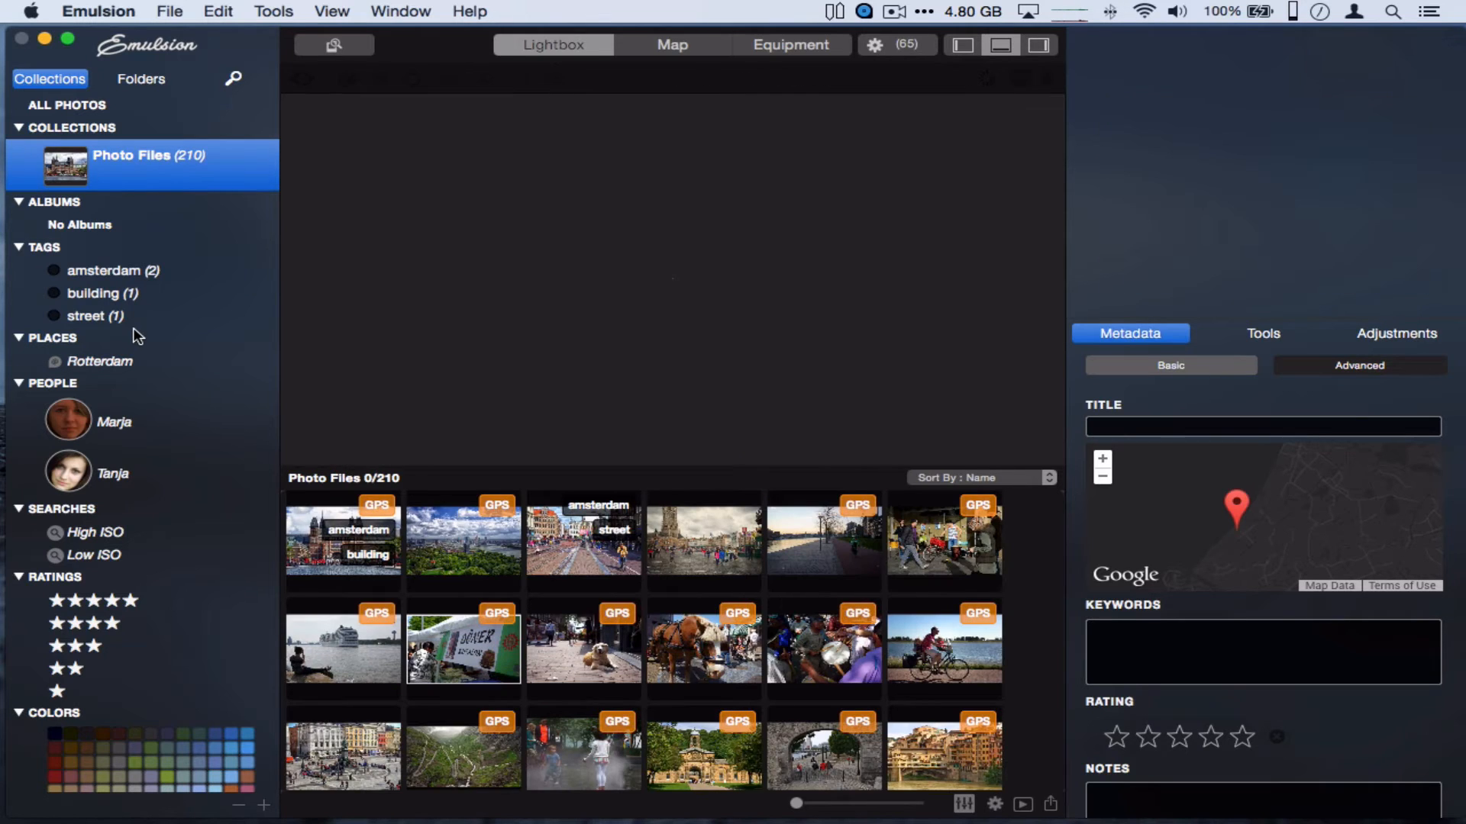
pyautogui.click(122, 361)
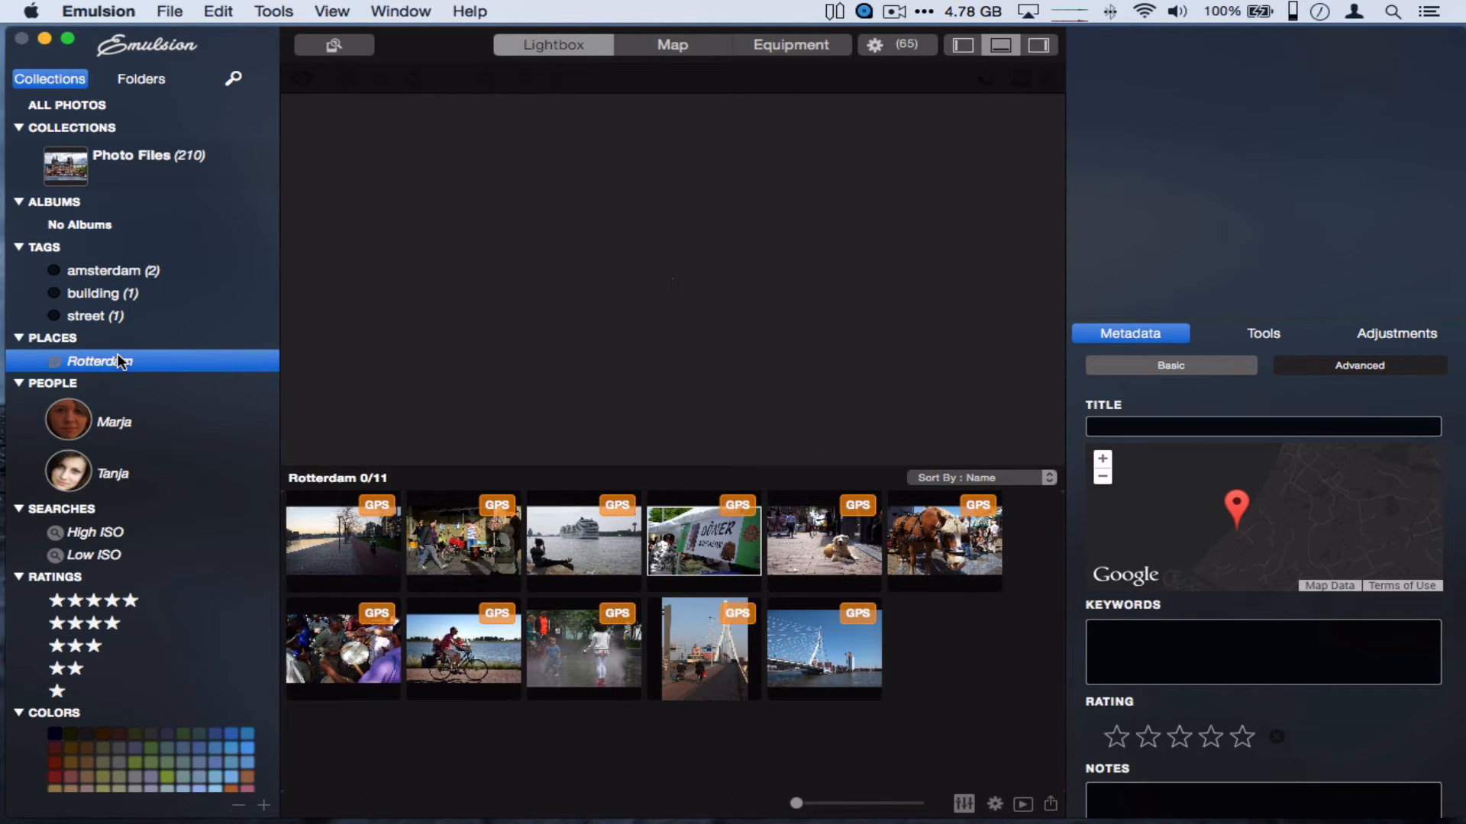
pyautogui.click(828, 543)
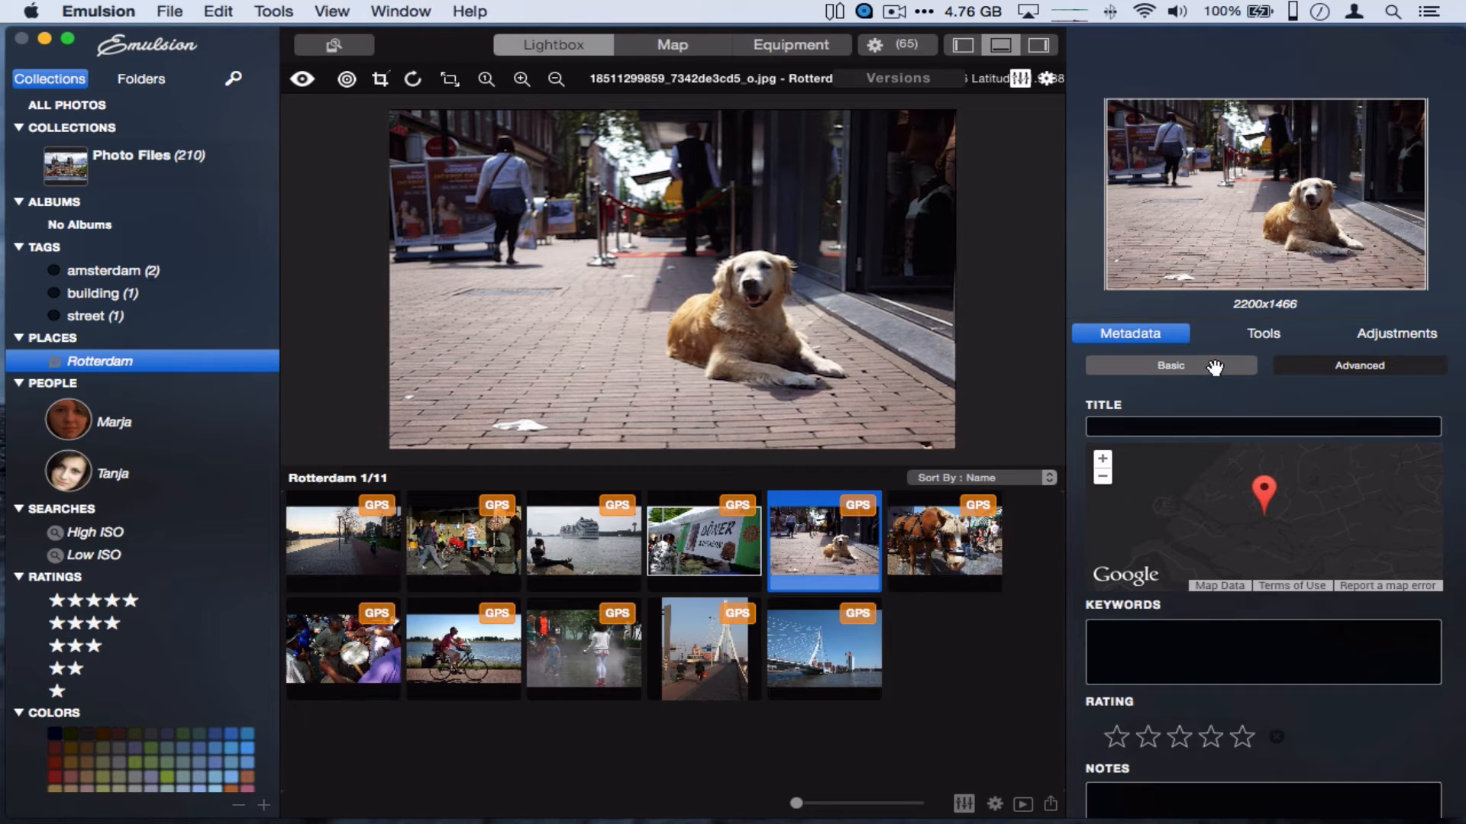
# Look through the dog photo's advanced metadata, highlighting the GPS latitude and MIME type entries, and return to its basic metadata
pyautogui.scroll(-2, 1242, 523)
pyautogui.scroll(-1, 1237, 527)
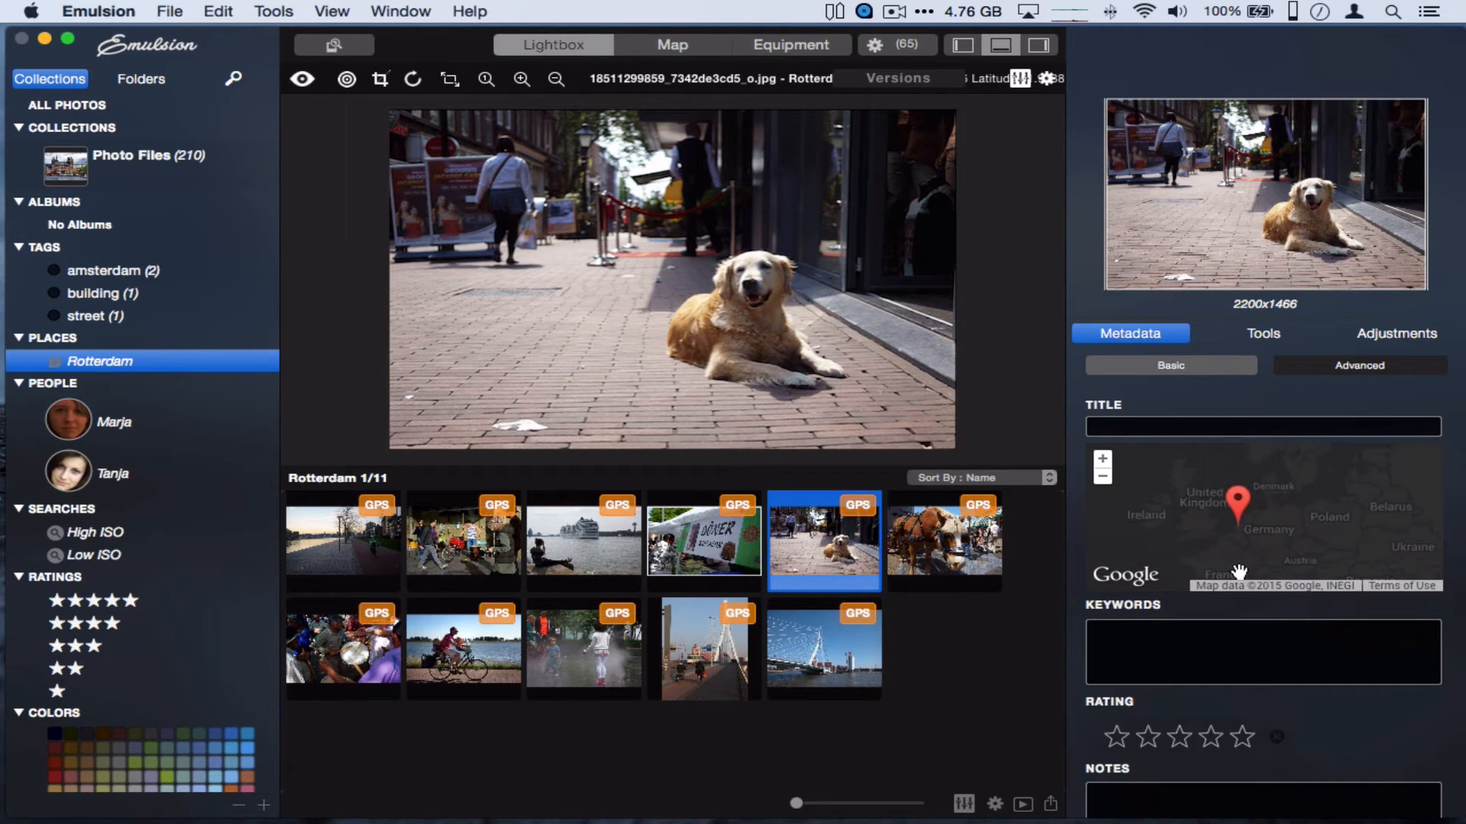
pyautogui.click(1381, 368)
pyautogui.scroll(-15, 1197, 653)
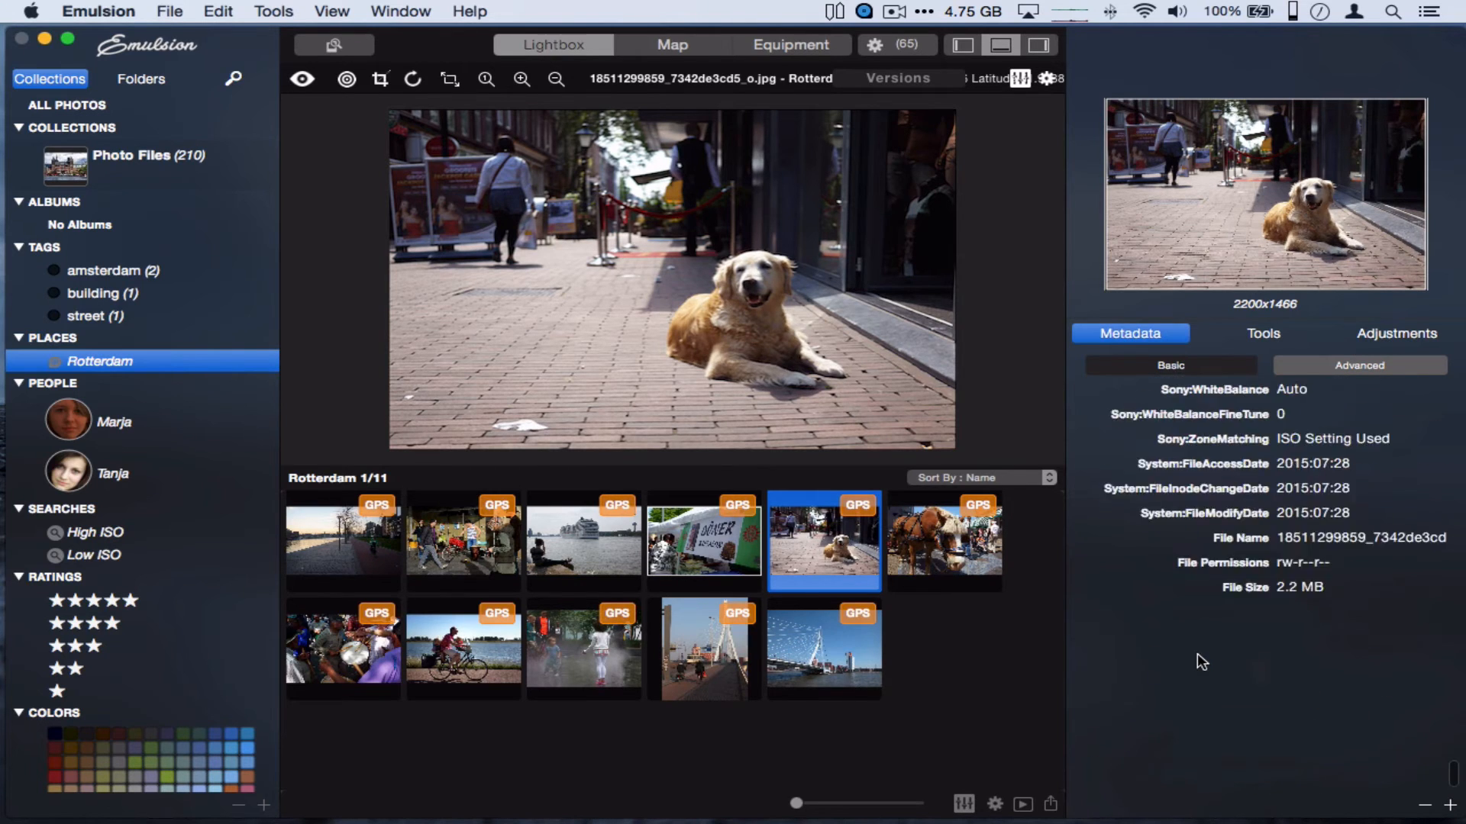
pyautogui.scroll(10, 1197, 653)
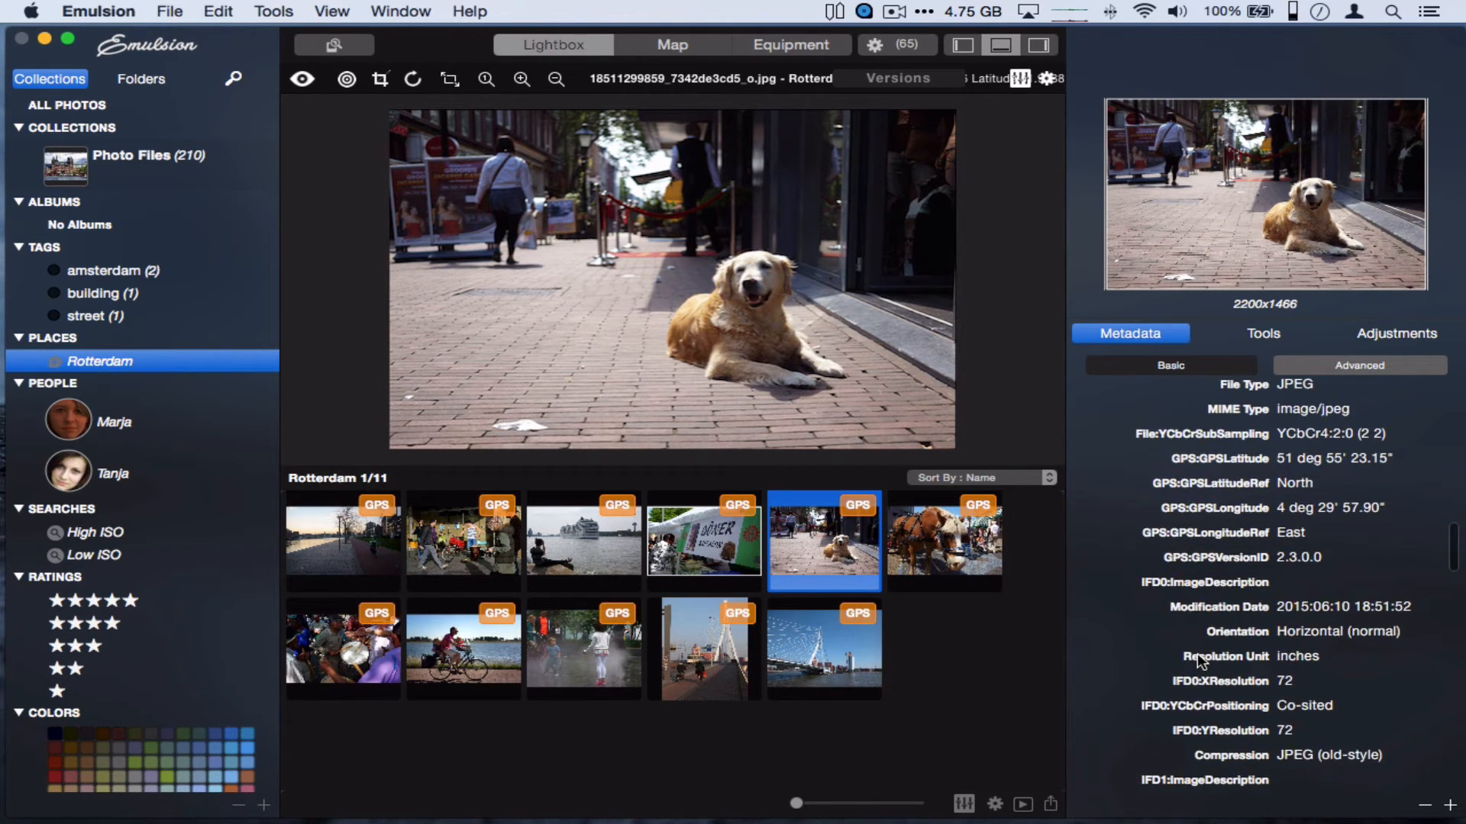
pyautogui.scroll(2, 1196, 652)
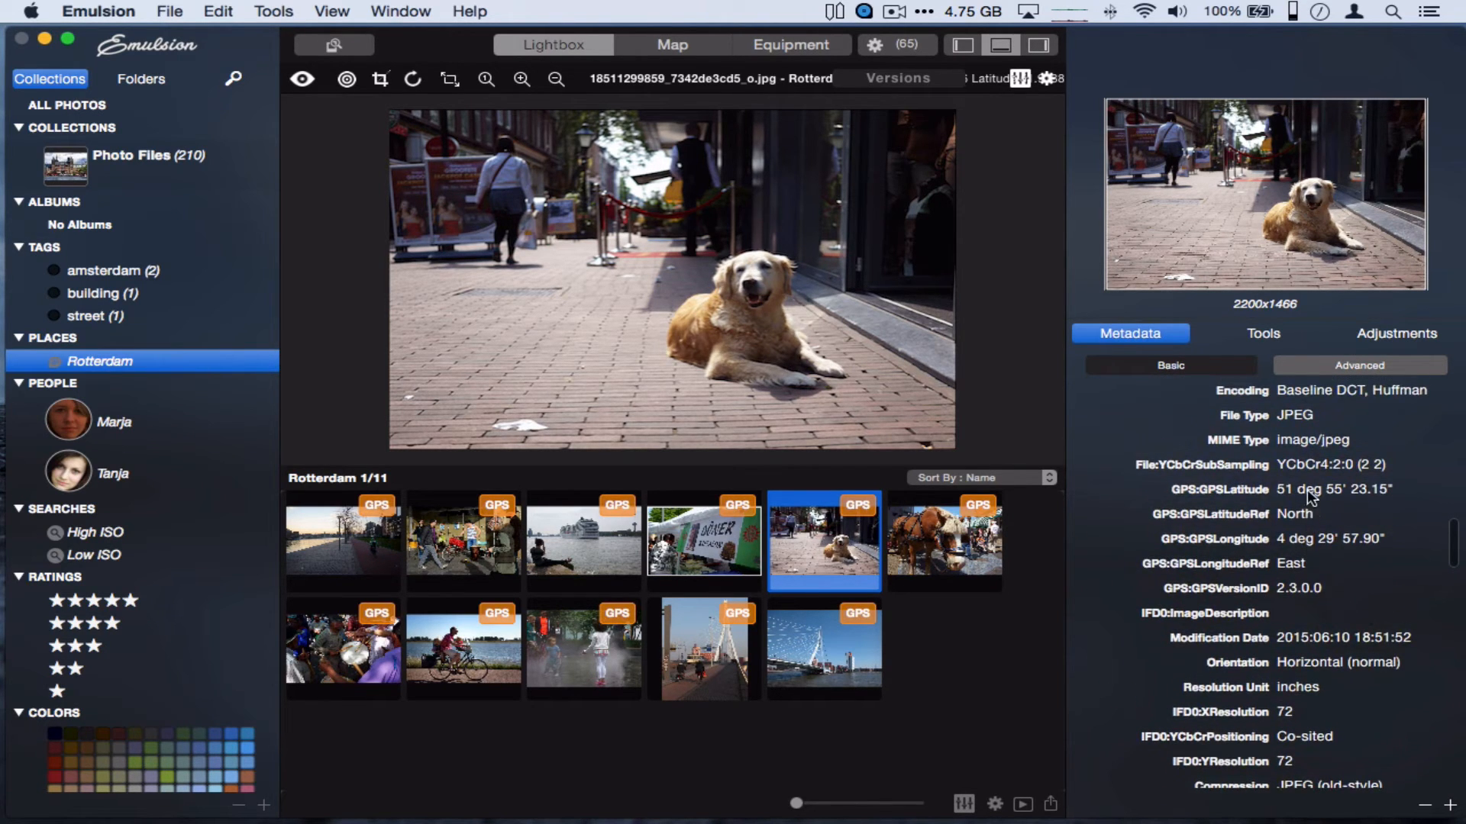
pyautogui.click(1307, 489)
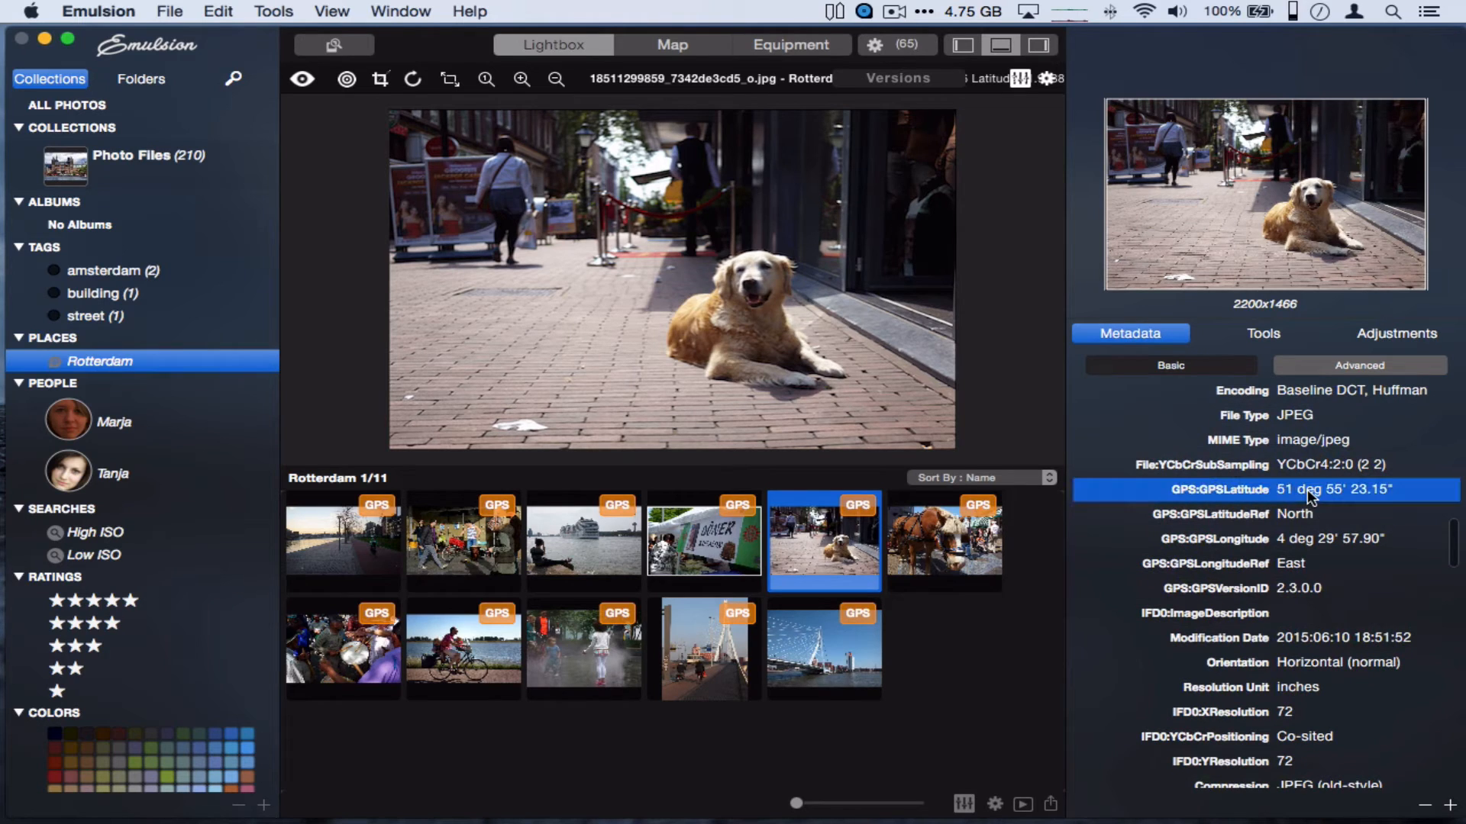
pyautogui.click(1309, 441)
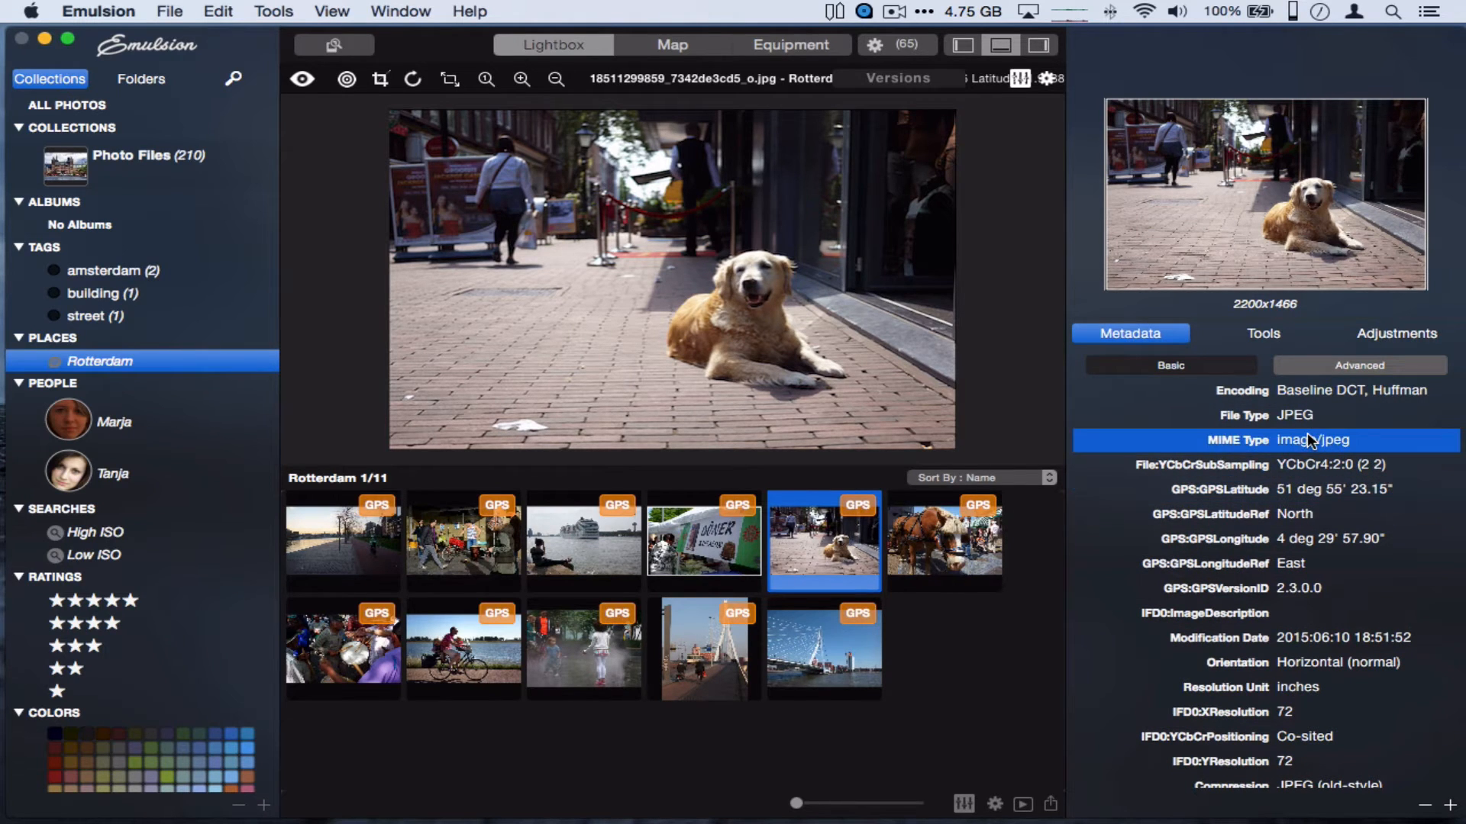
pyautogui.click(1219, 369)
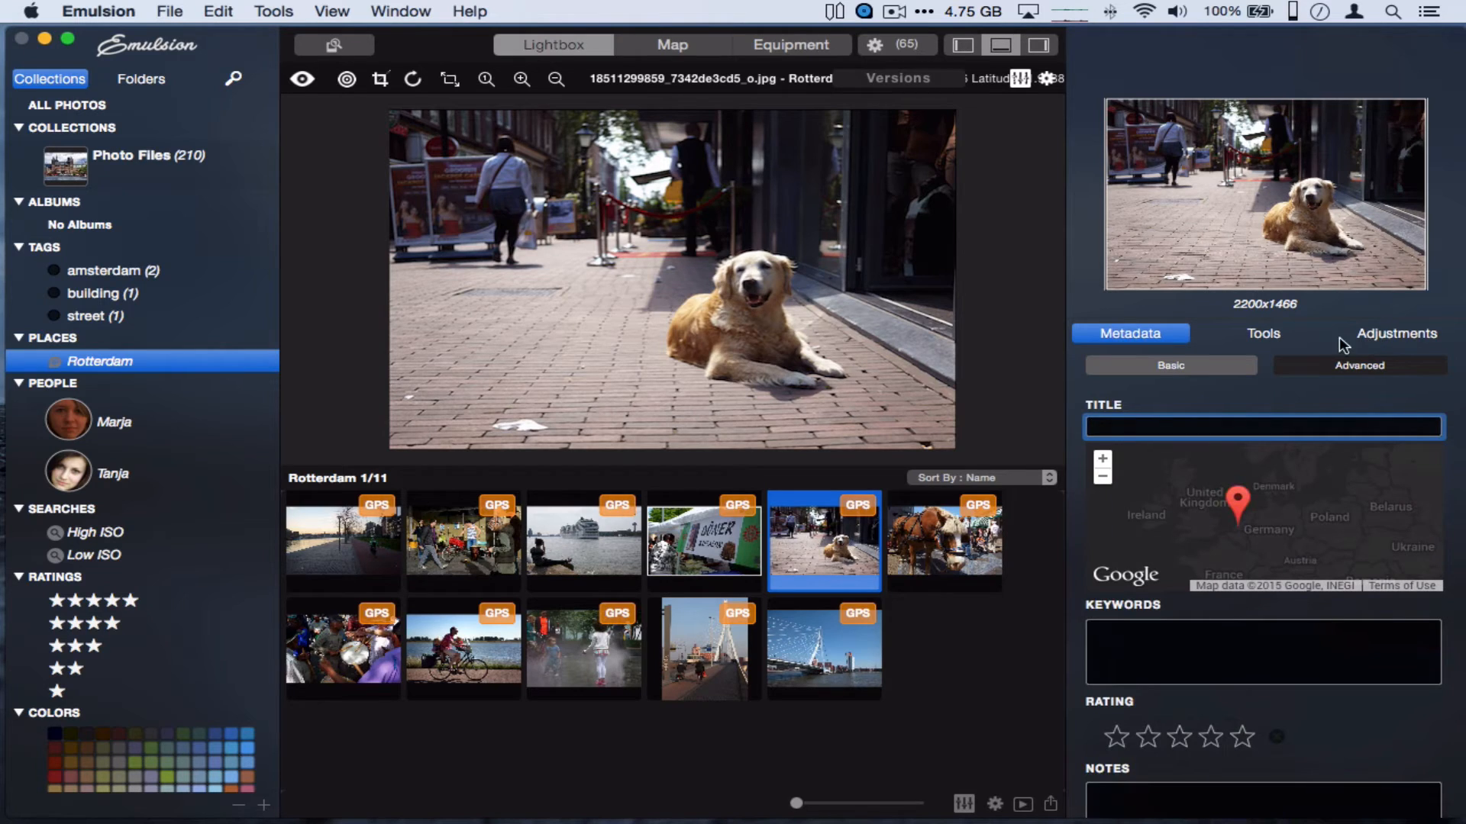
# Show the help on the image editing tools, and display the dog photo's adjustments
pyautogui.click(1254, 340)
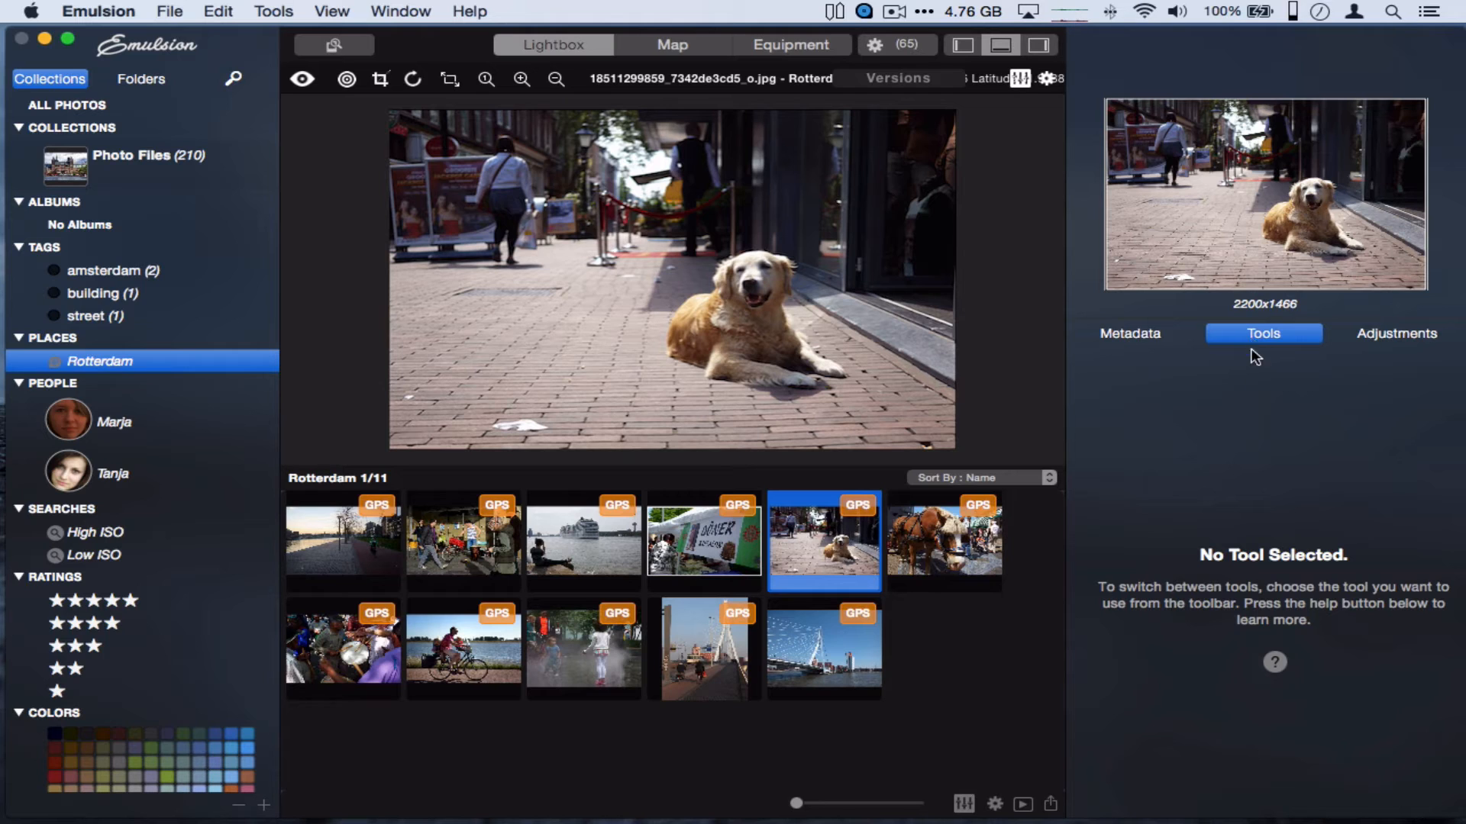
pyautogui.click(1275, 661)
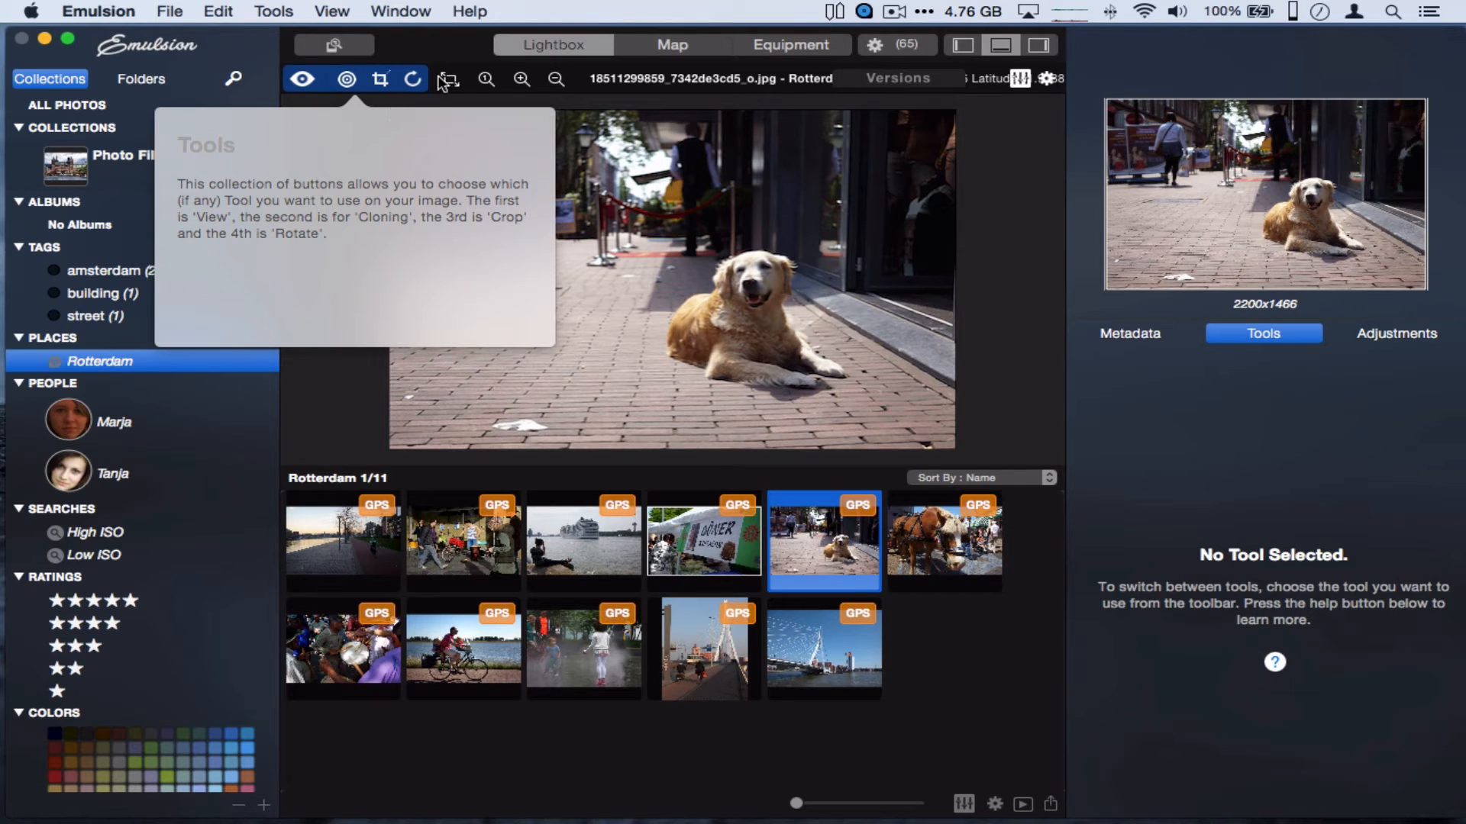
pyautogui.click(1397, 333)
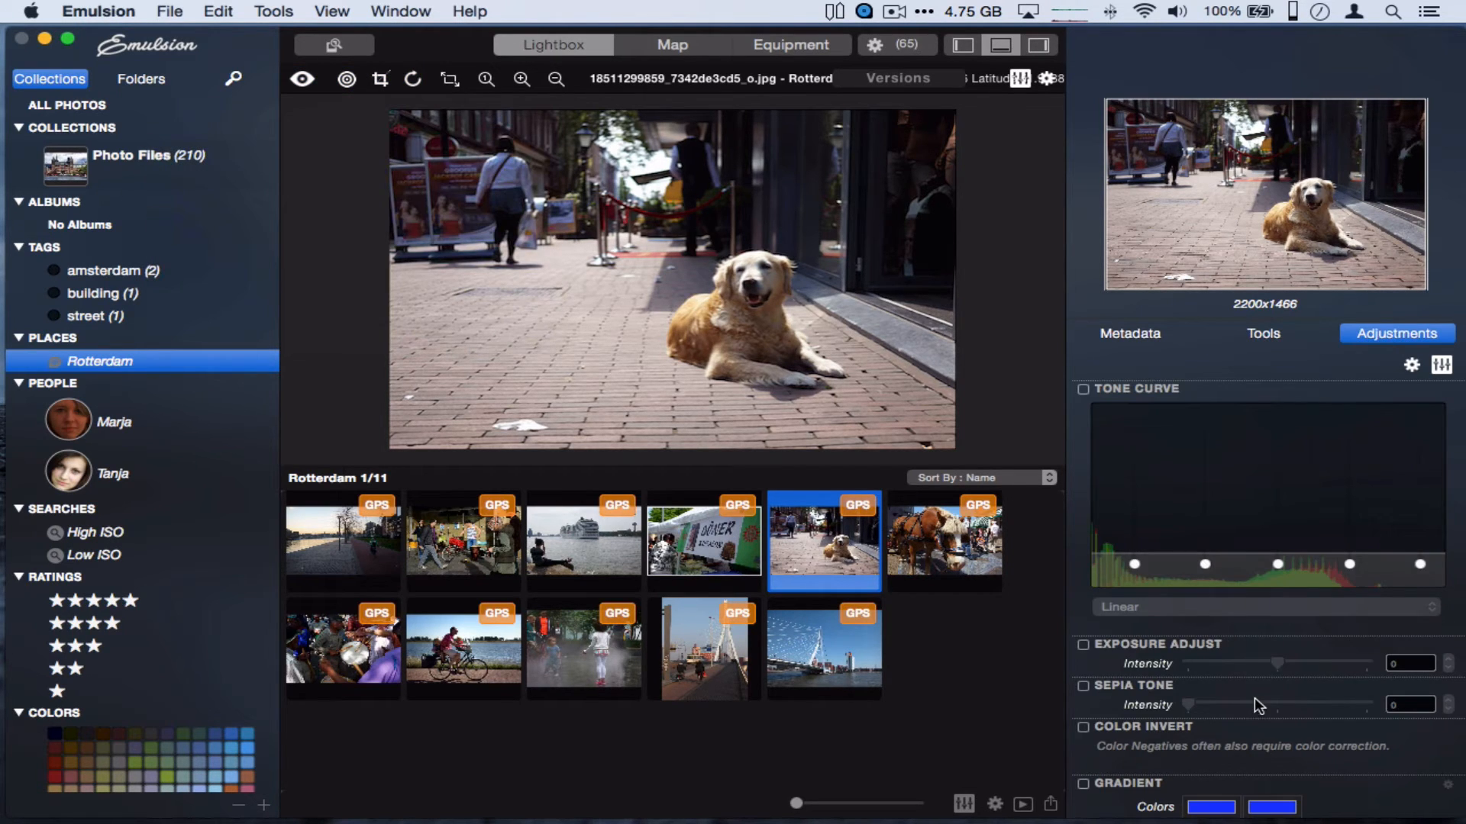
# Look through the full list of adjustments available for the dog photo and the options for managing them
pyautogui.scroll(-10, 1253, 698)
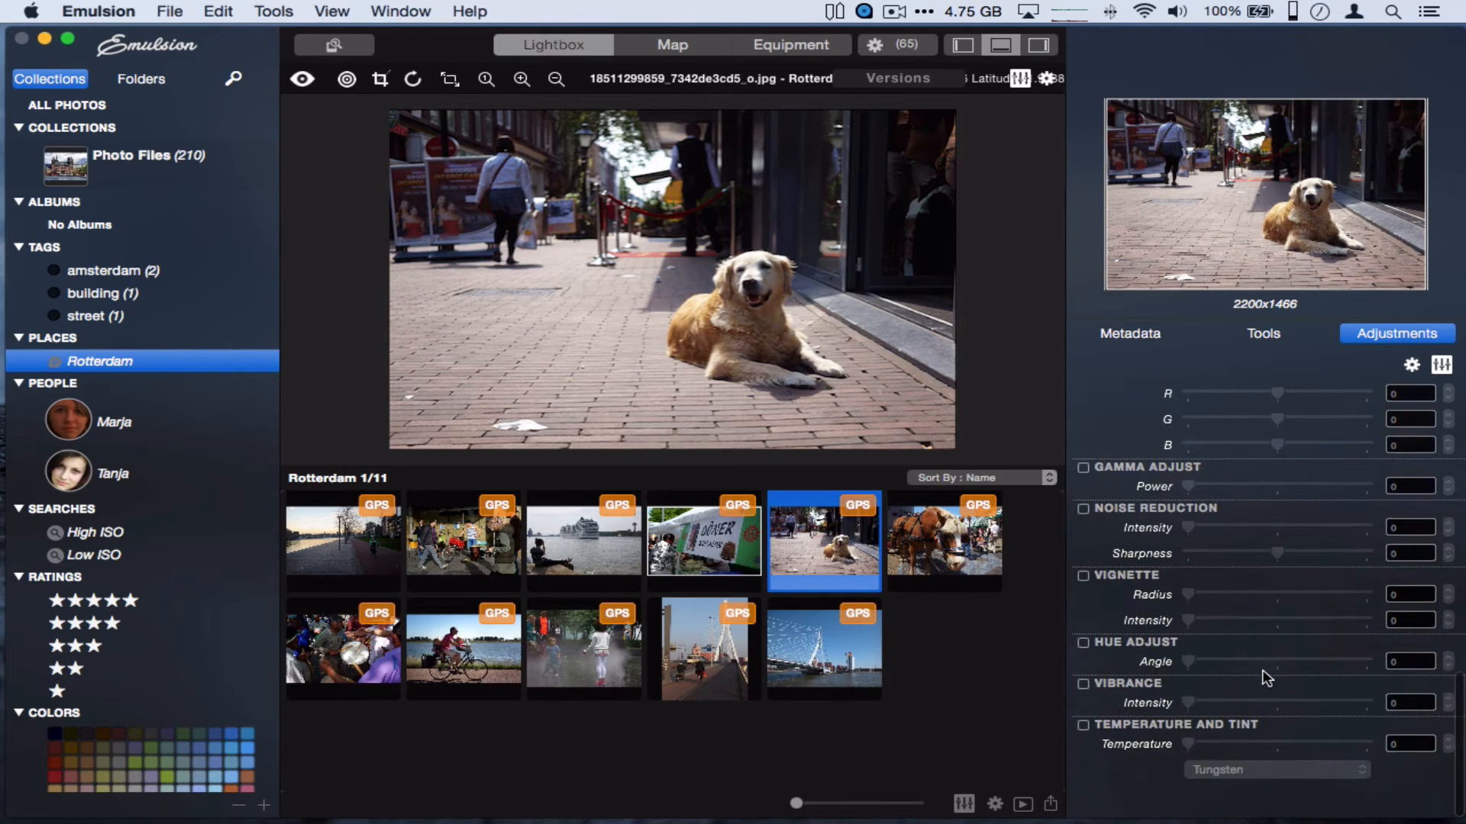
pyautogui.scroll(10, 1267, 679)
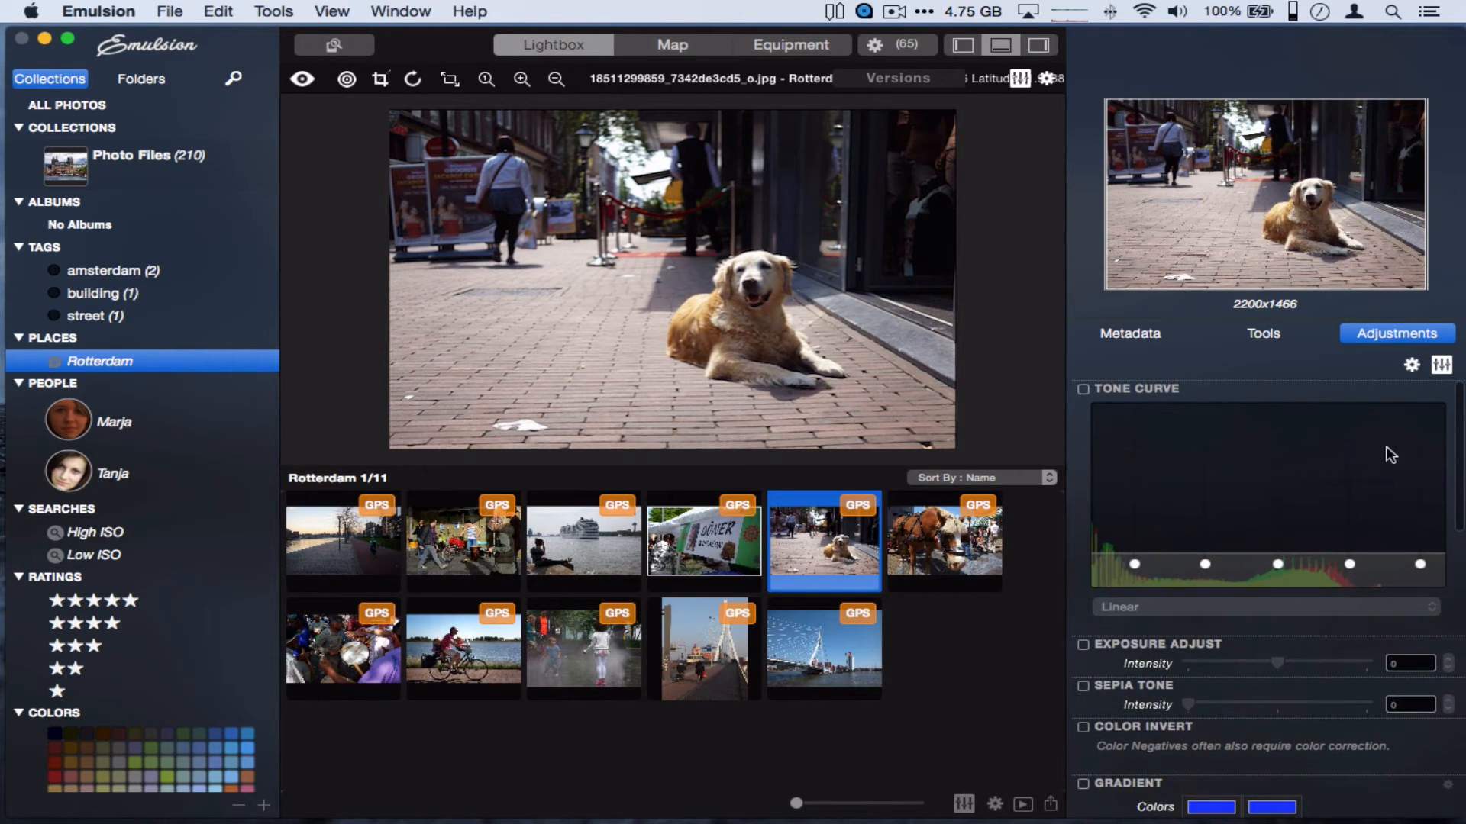
pyautogui.click(1409, 367)
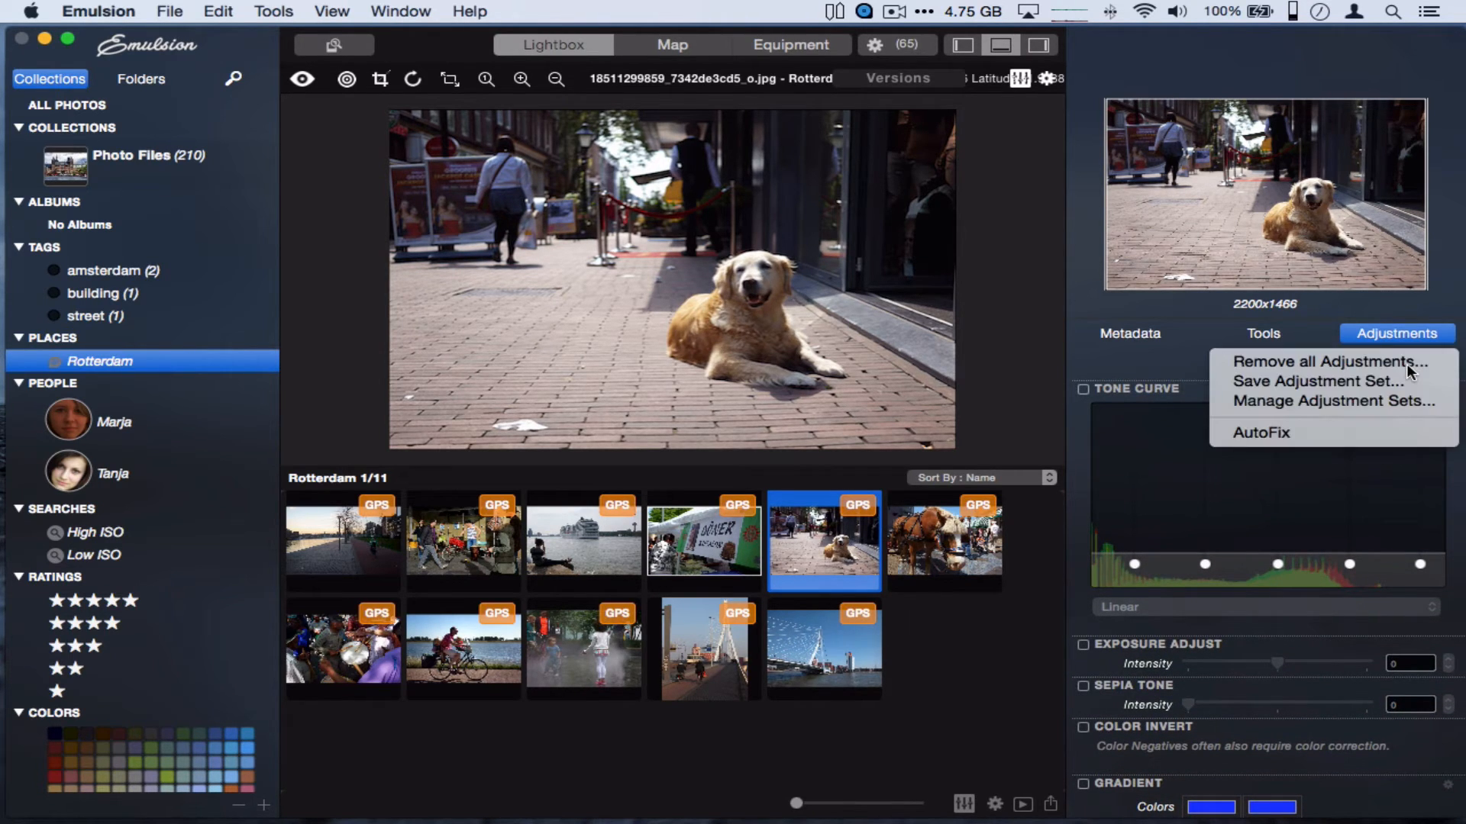
pyautogui.click(1191, 363)
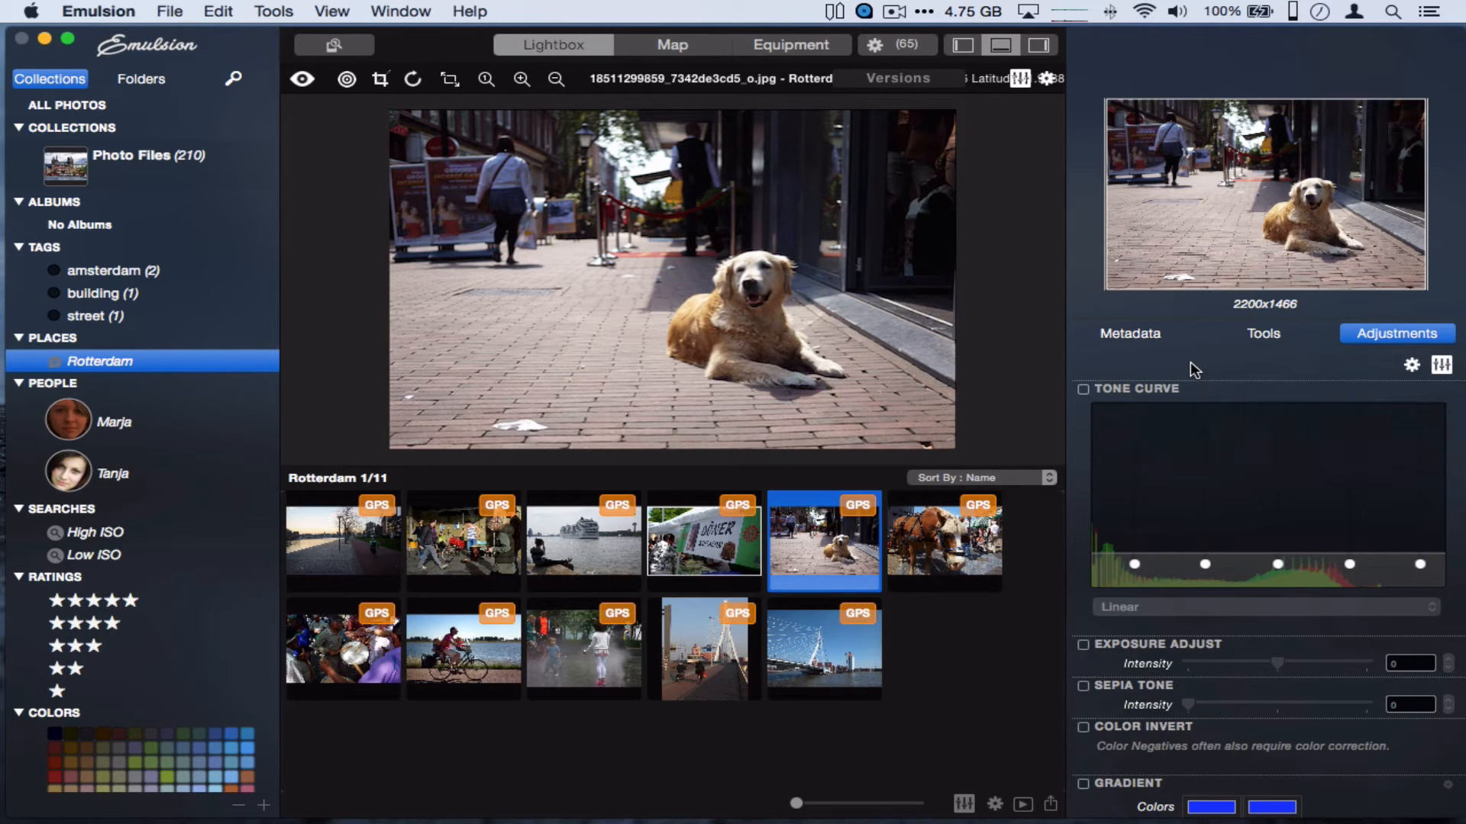
# Browse the saved adjustment sets and preview Cold Vintage, Color Infrared and Crazy Yellow on the dog photo
pyautogui.click(1442, 365)
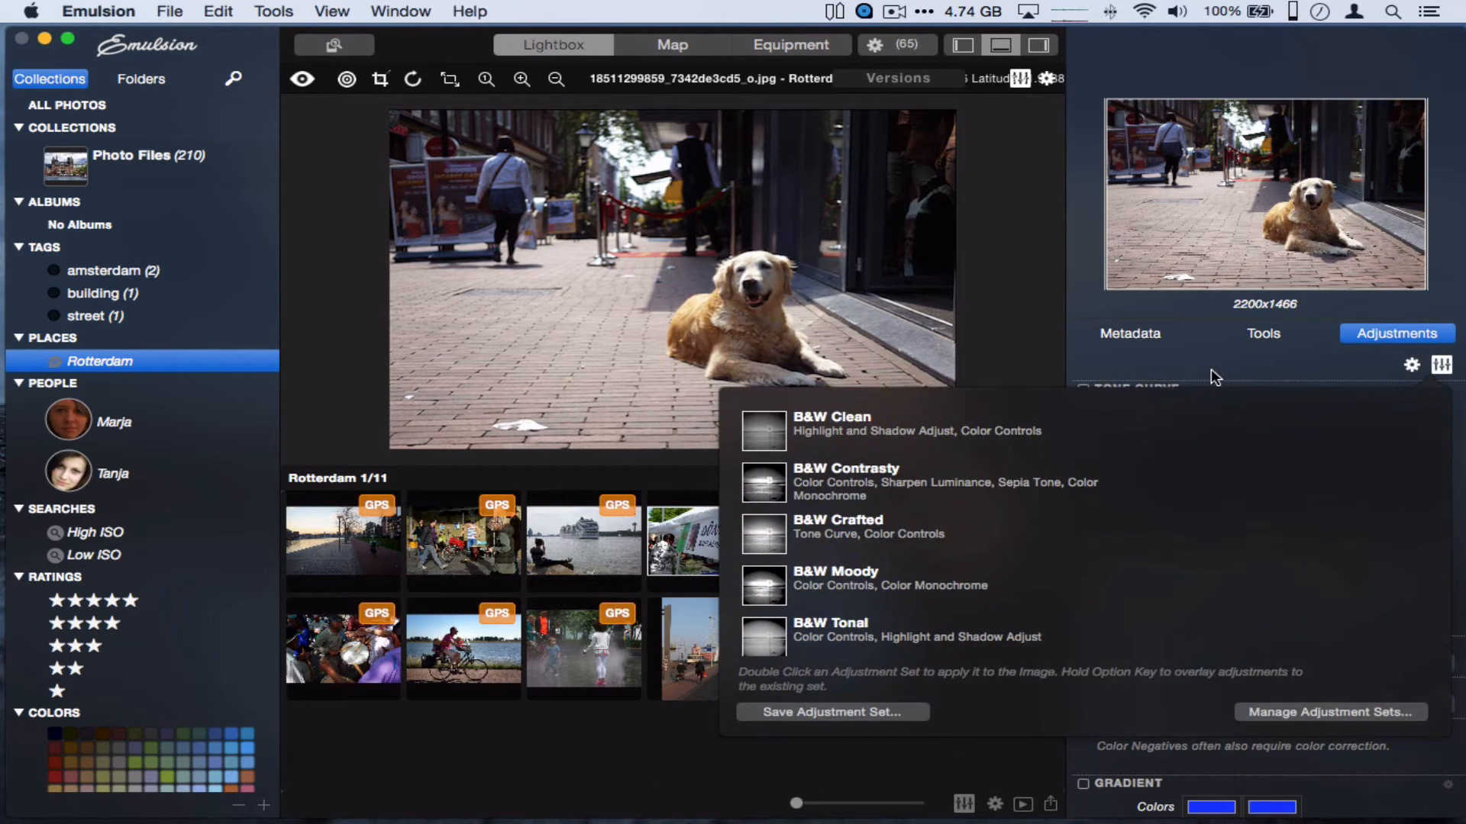
pyautogui.scroll(-20, 967, 609)
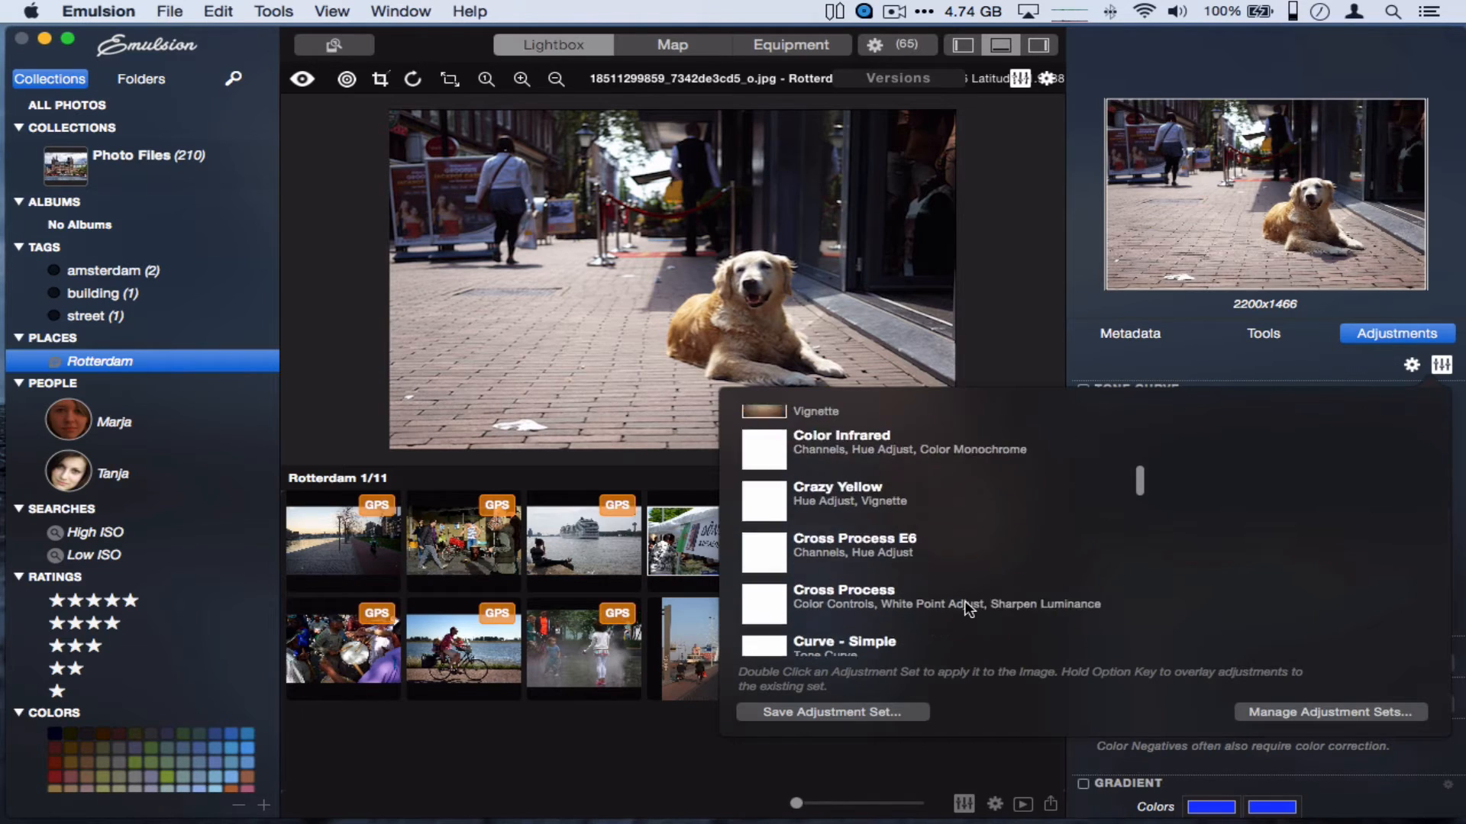
pyautogui.scroll(20, 967, 608)
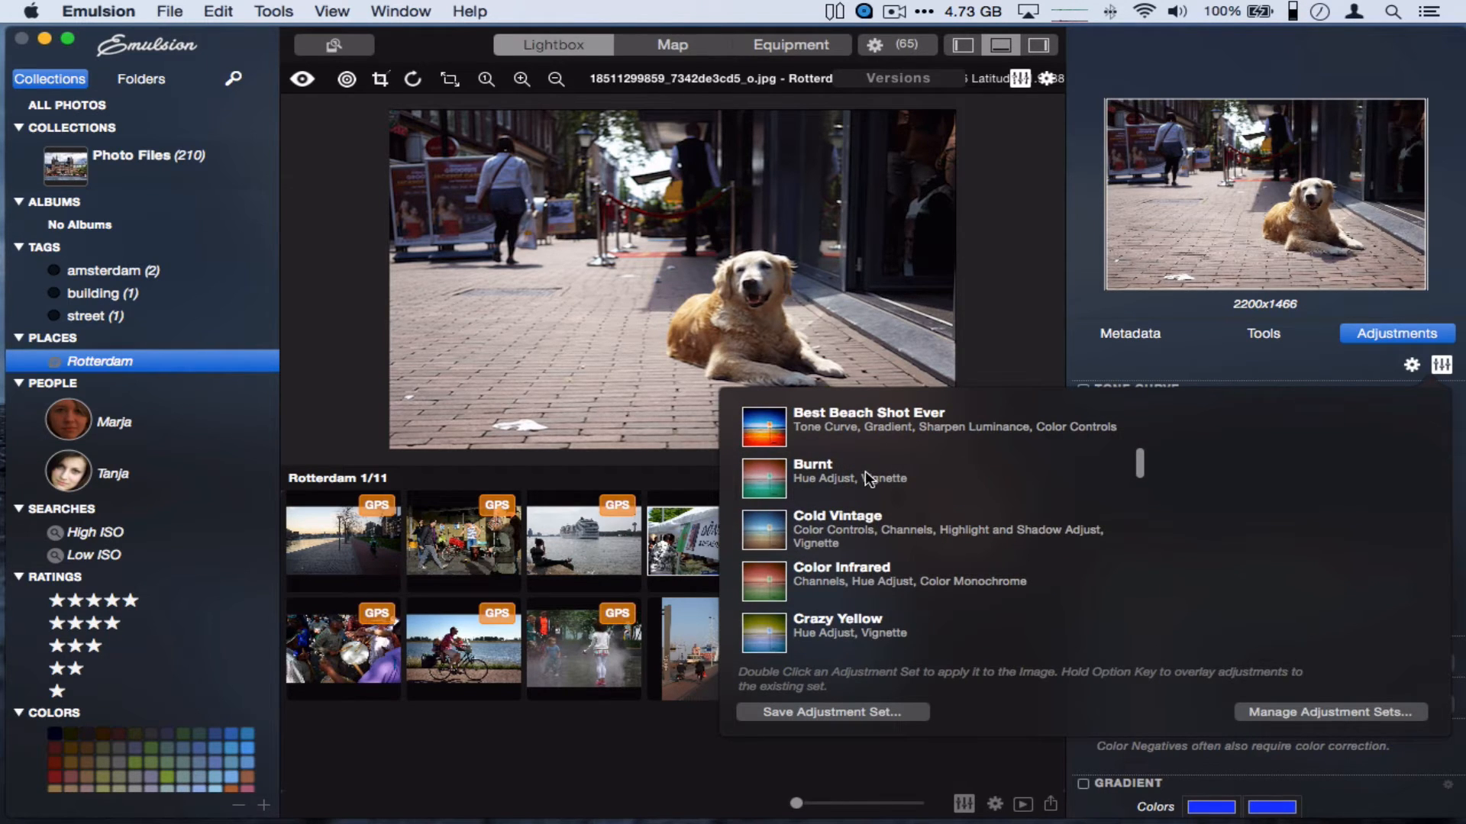
pyautogui.click(832, 532)
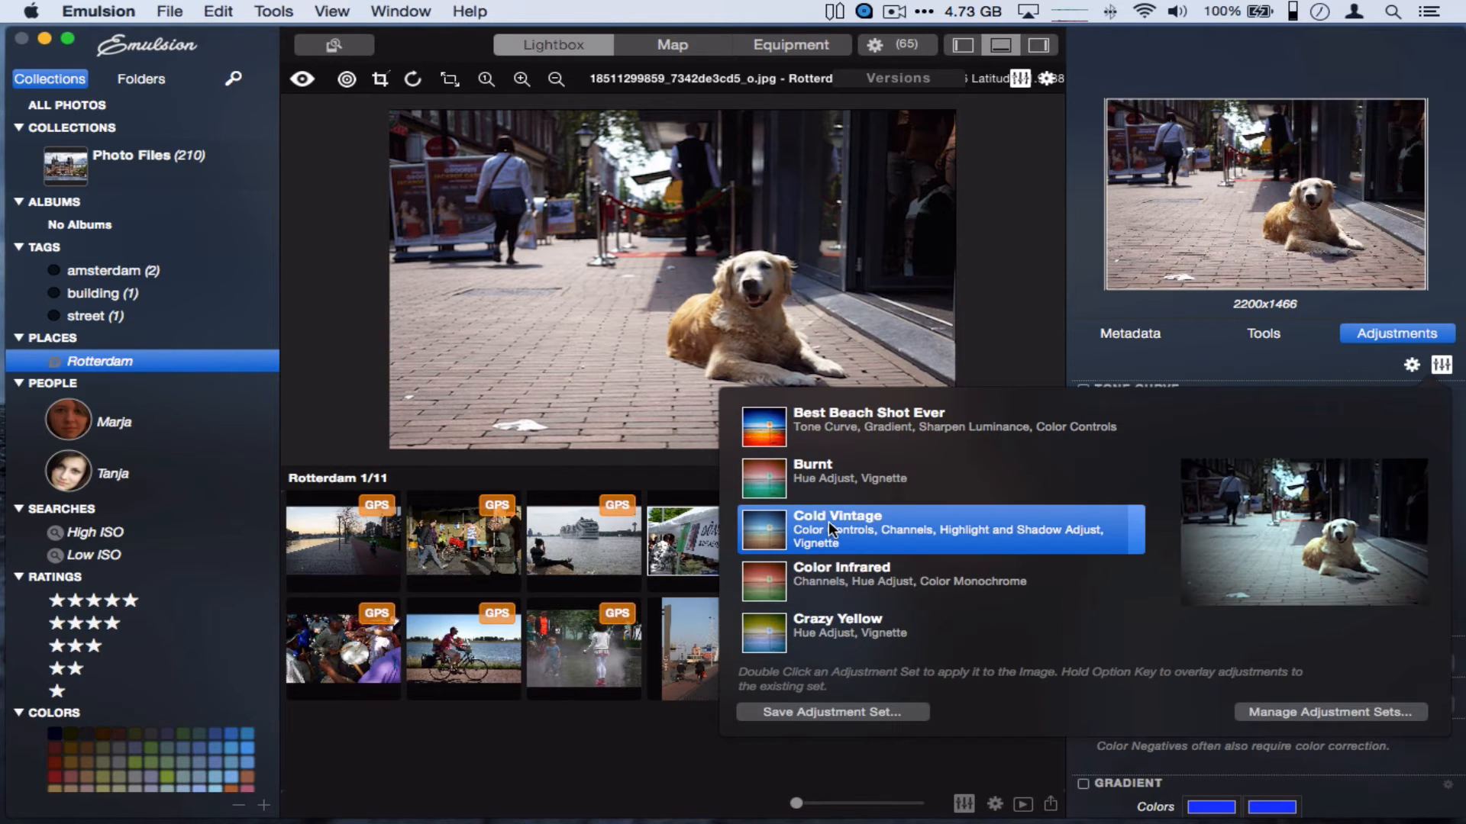
pyautogui.click(821, 586)
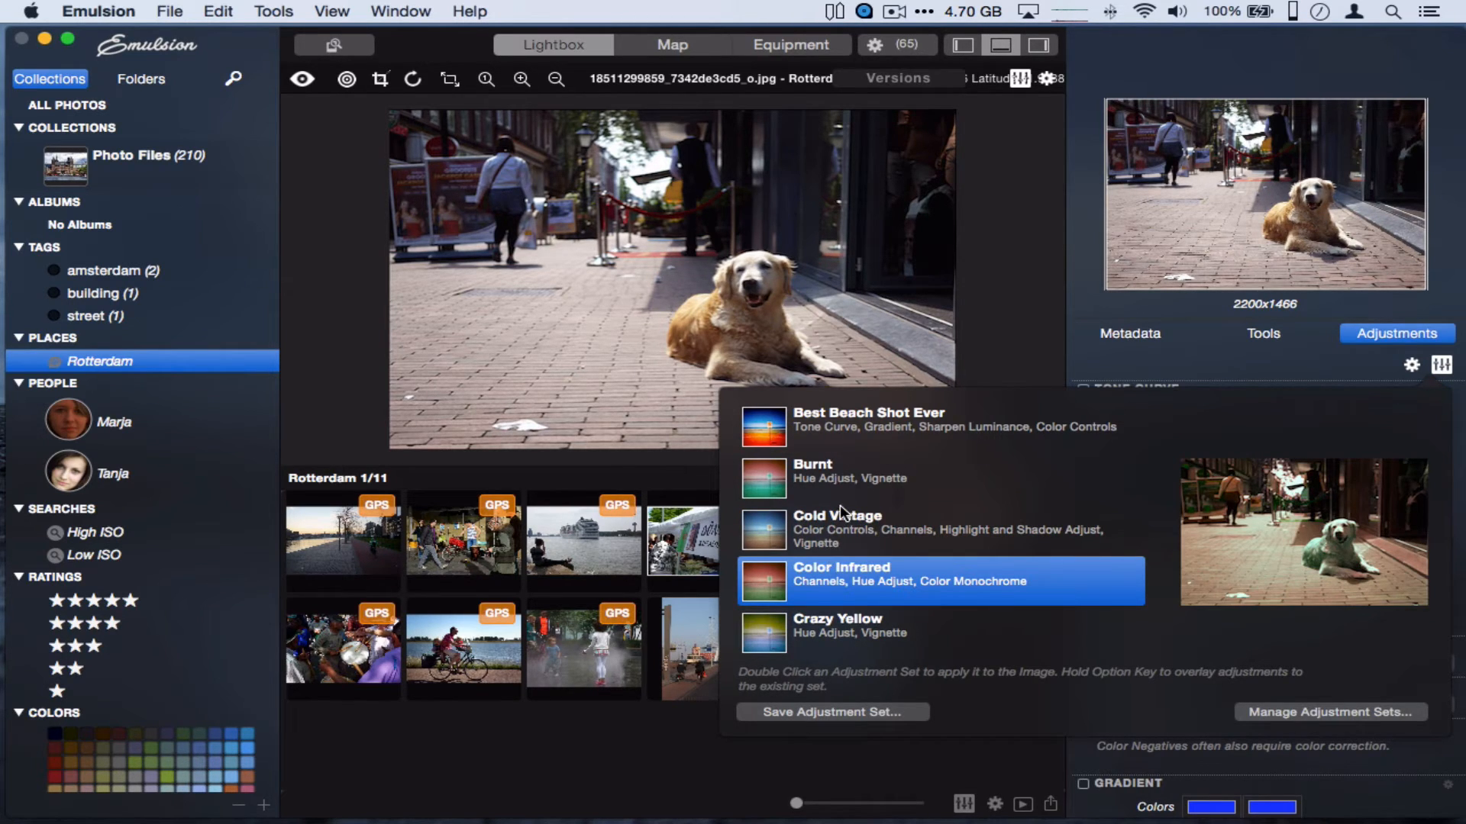
pyautogui.click(815, 631)
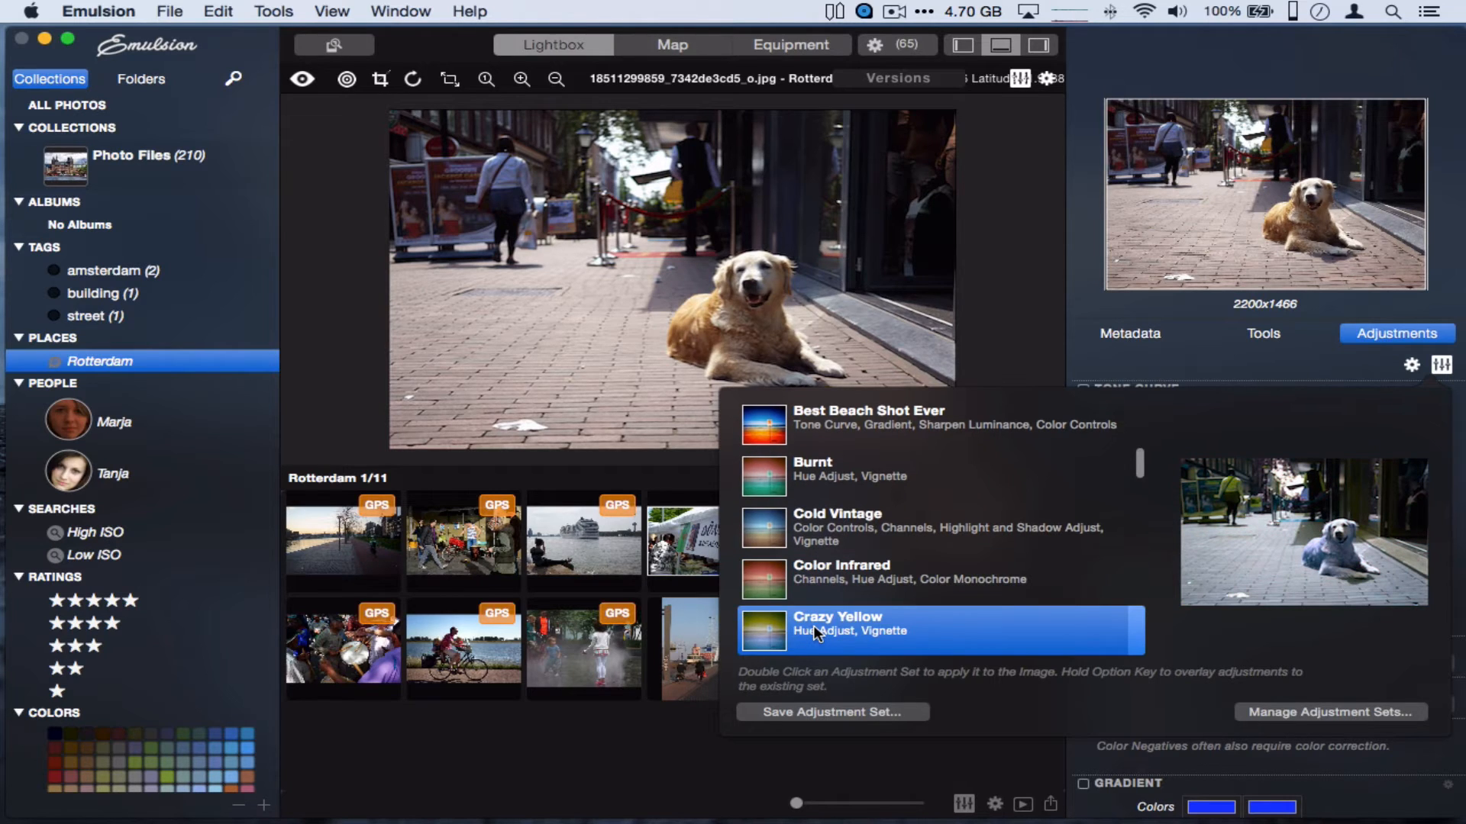
pyautogui.click(838, 496)
# Apply the Cold Vintage adjustment set to the dog photo in a new version named Initial Version, and show the photo's versions
pyautogui.click(831, 528)
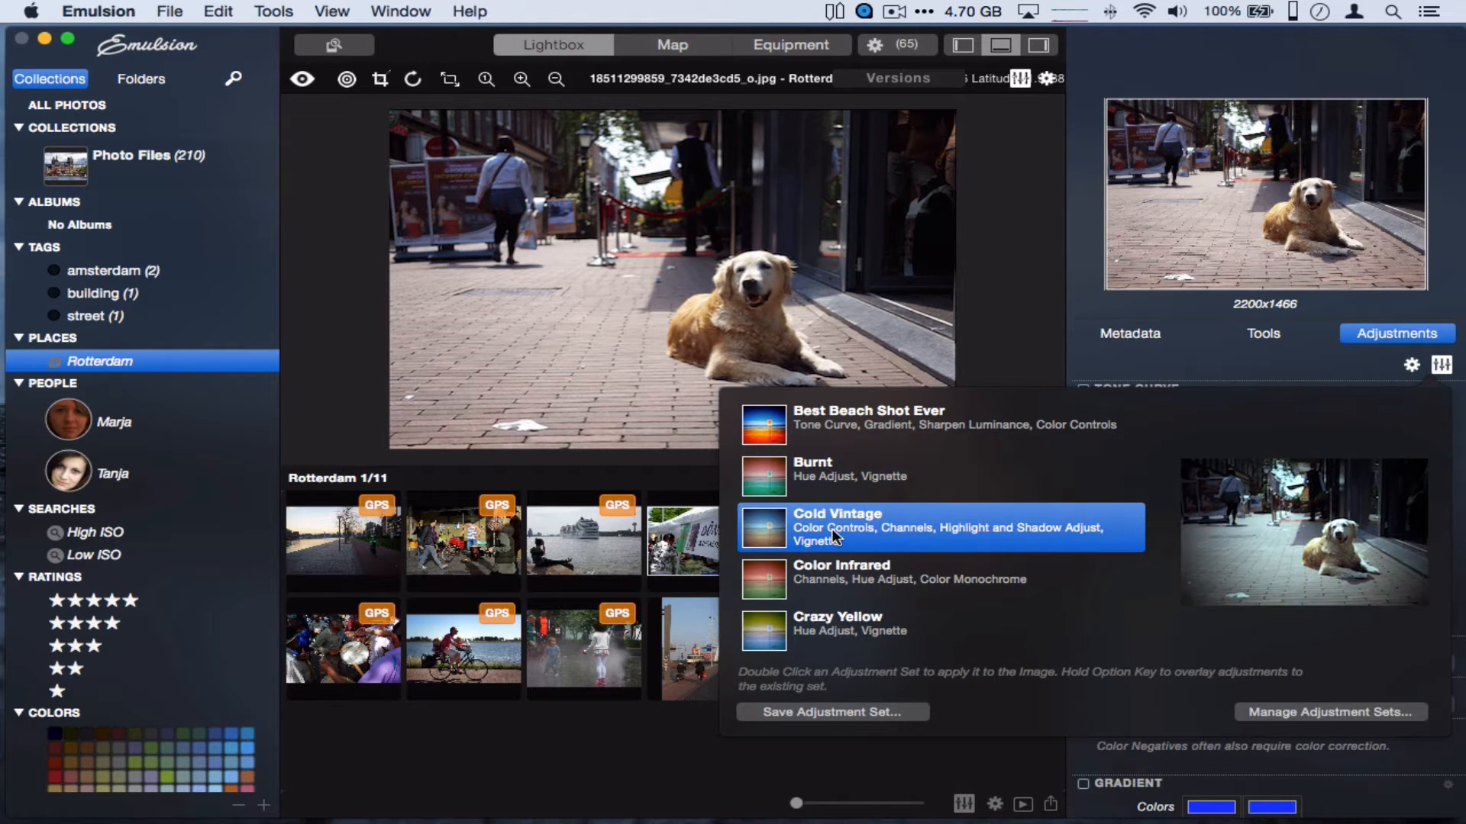
pyautogui.doubleClick(944, 542)
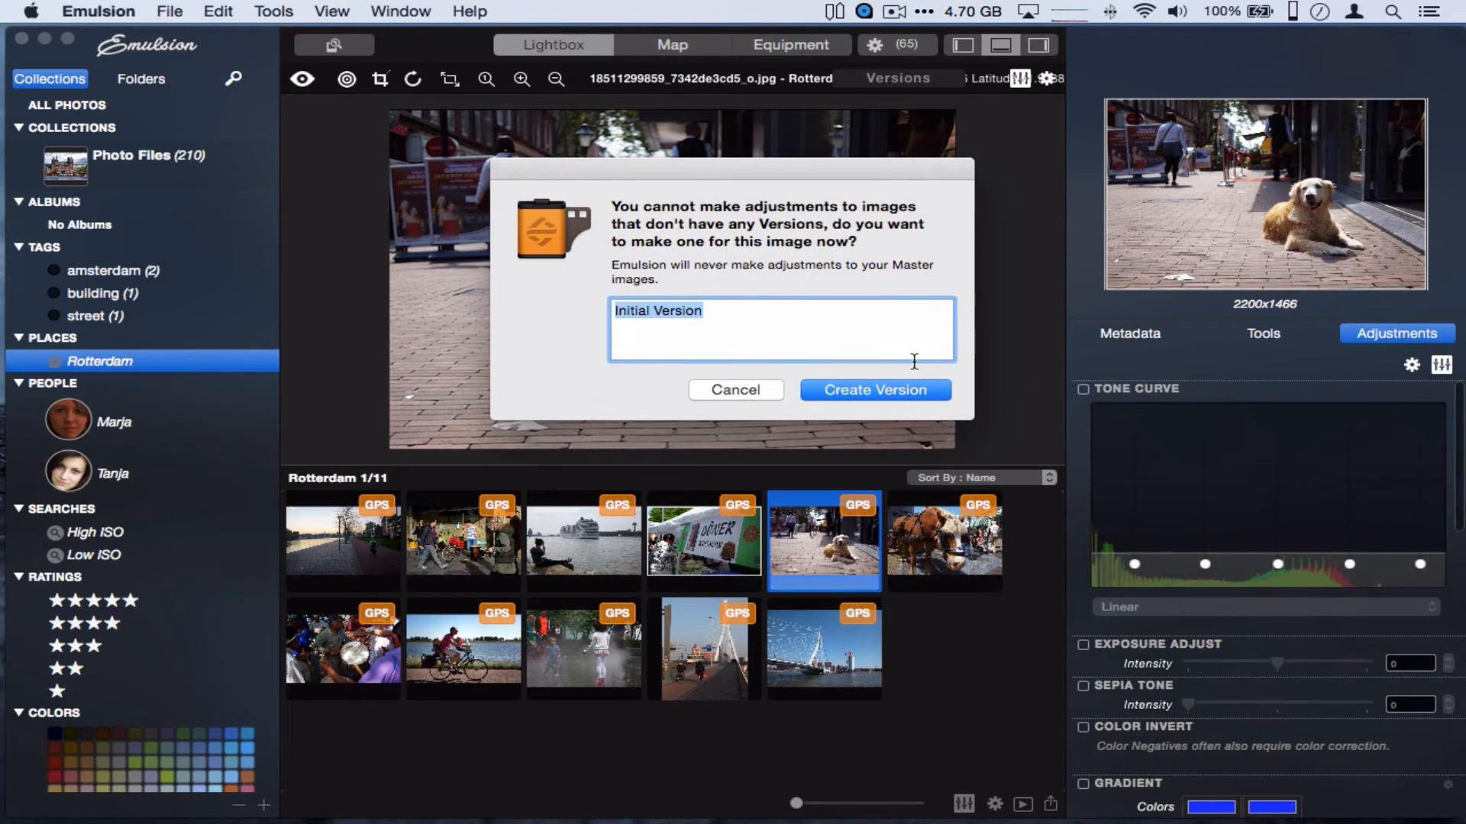
pyautogui.click(838, 392)
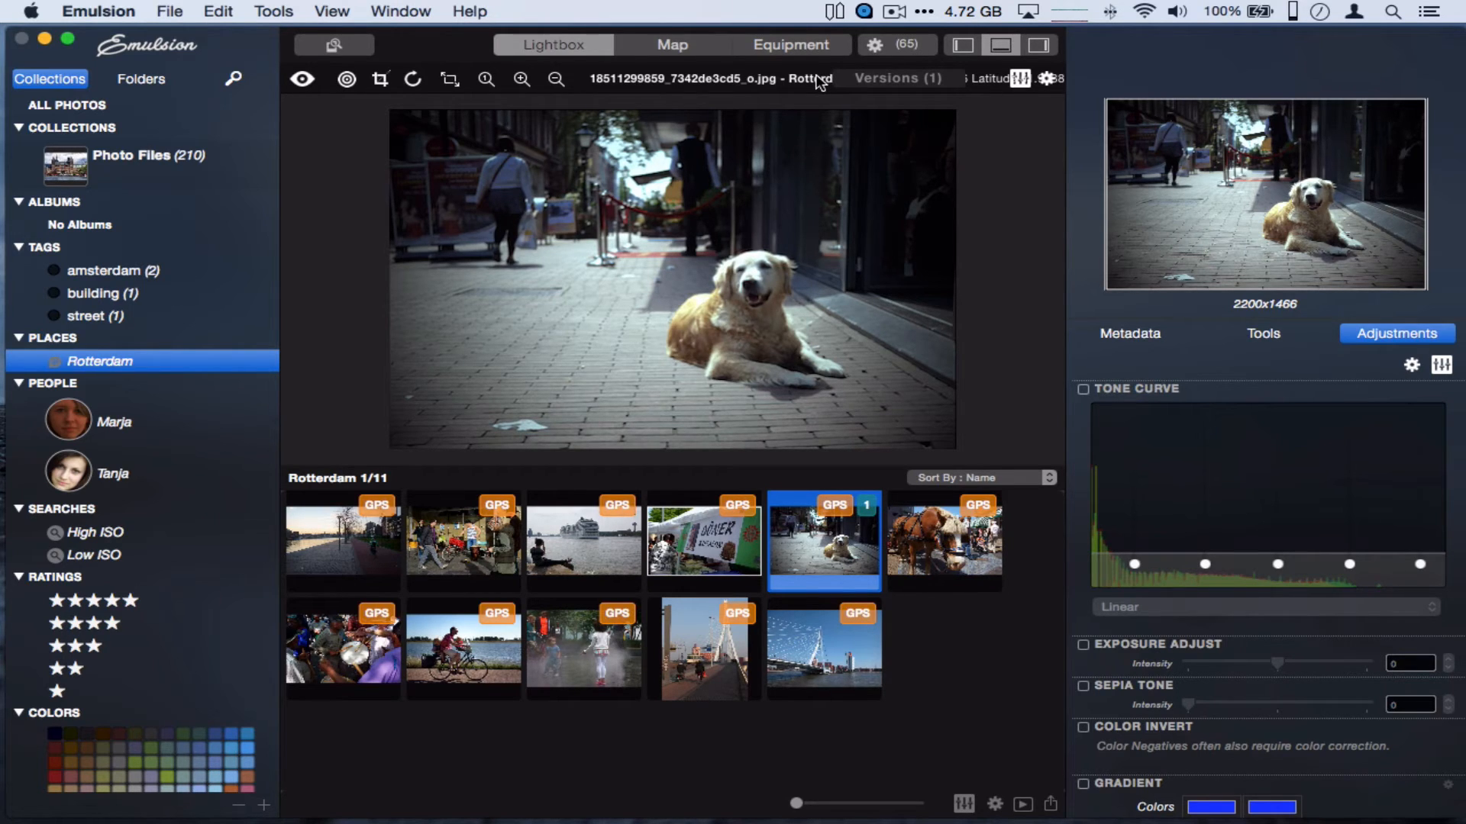
pyautogui.click(890, 80)
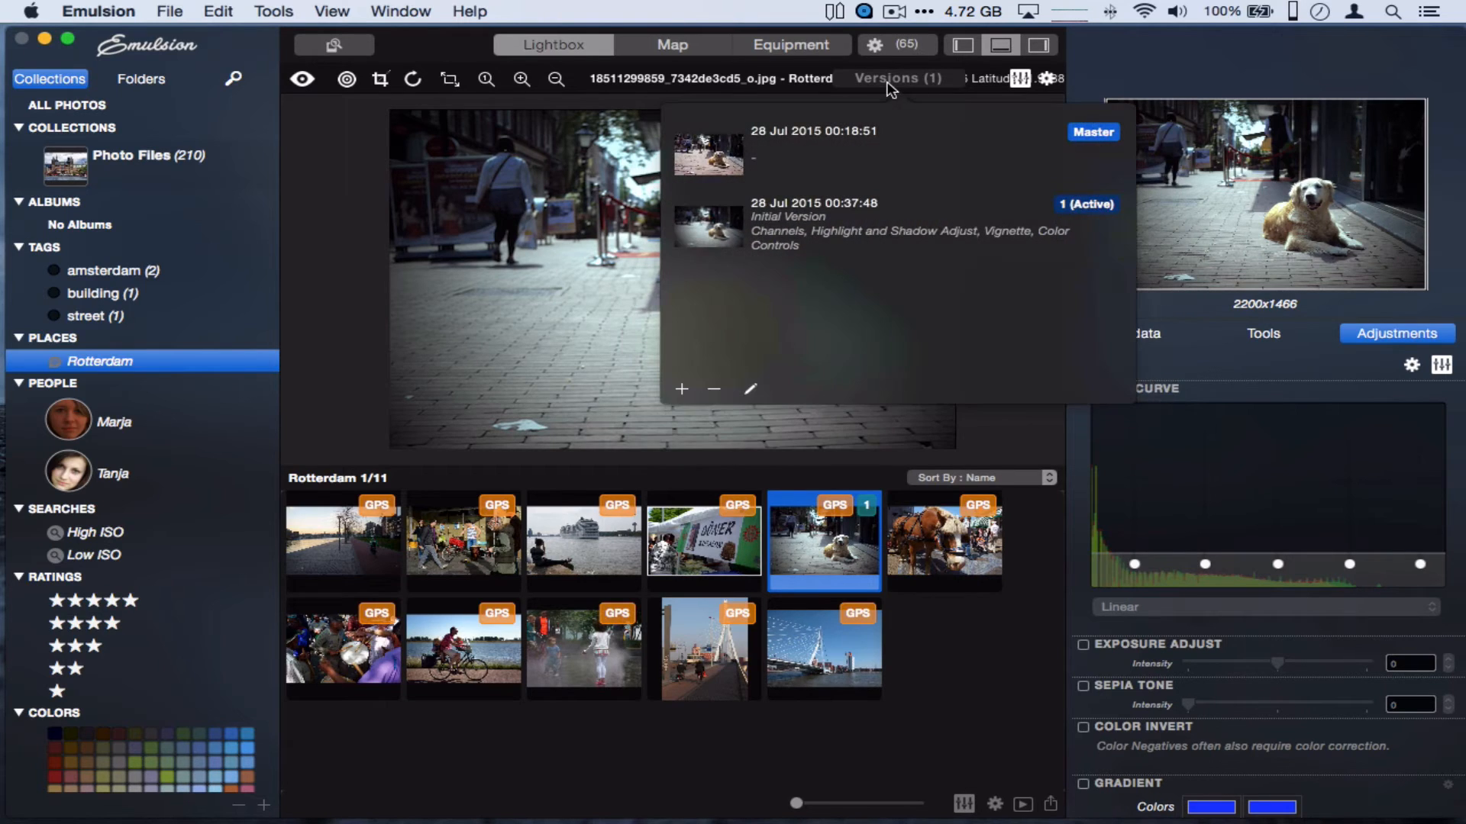
# Start the Clone tool, sample clean pavement beside the large white paper scrap, and clone it over the scrap's left tip
pyautogui.click(572, 256)
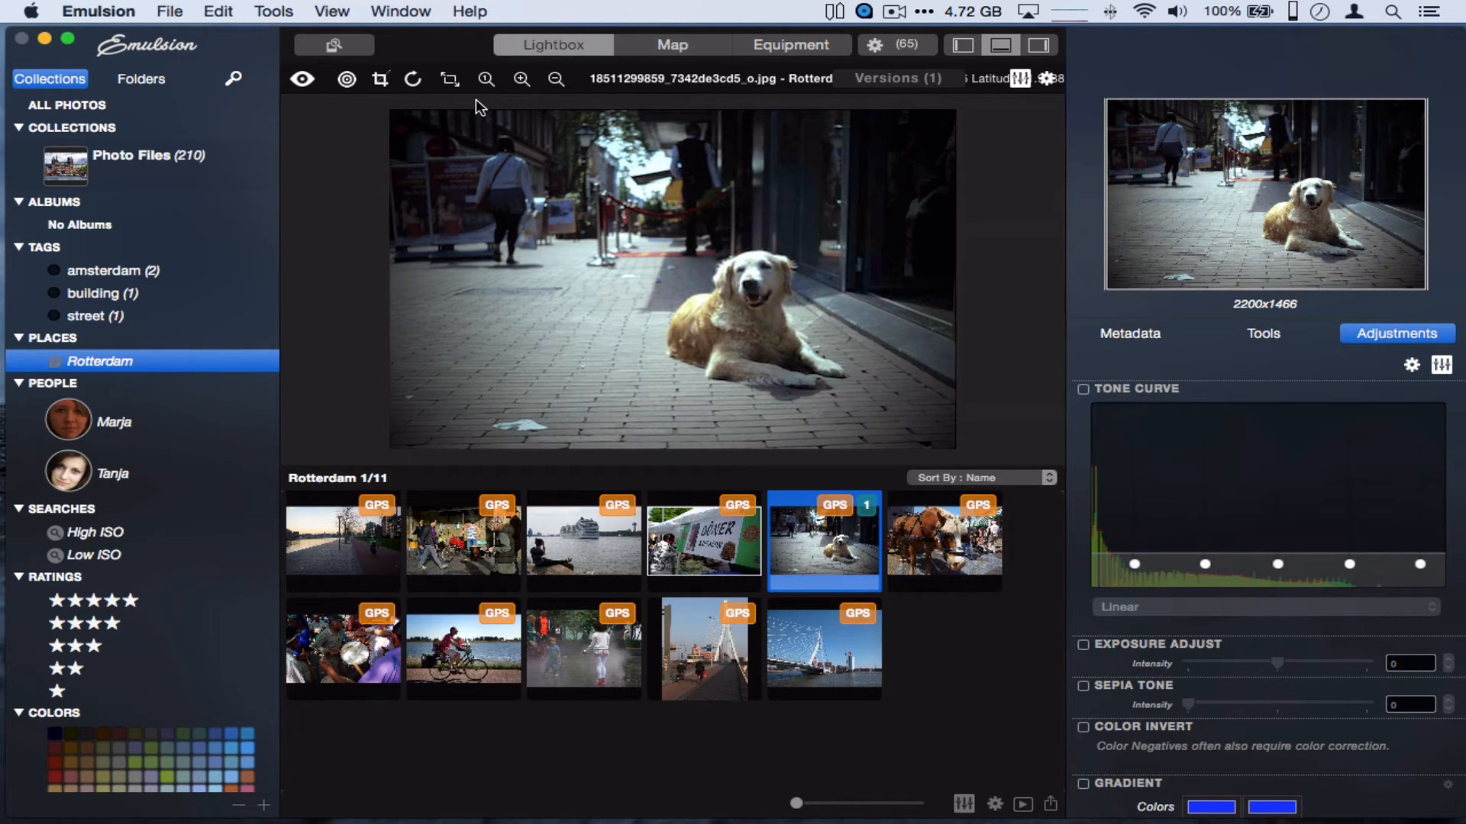
pyautogui.click(355, 84)
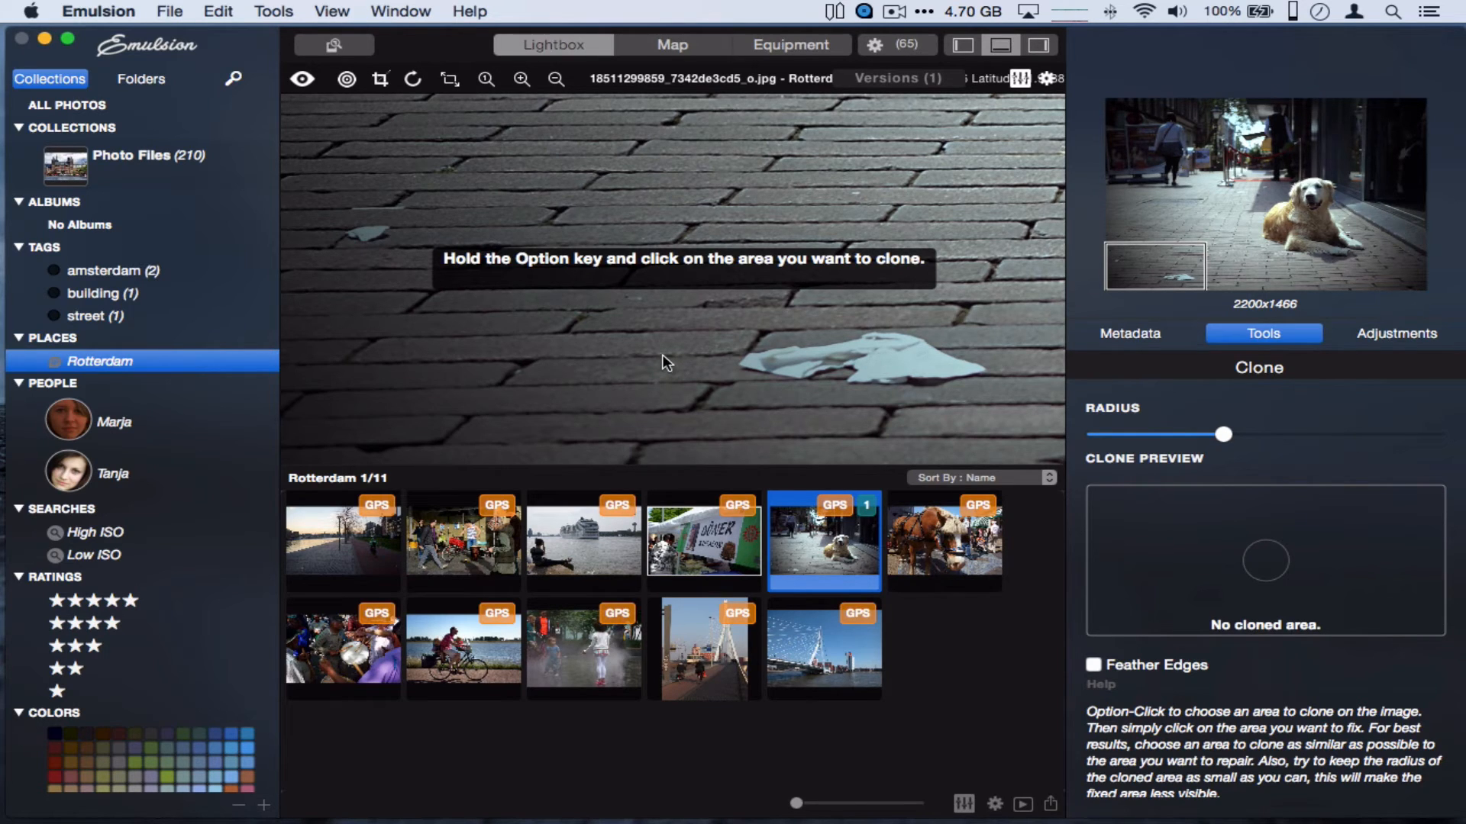
pyautogui.keyDown('alt'); pyautogui.click(520, 361); pyautogui.keyUp('alt')
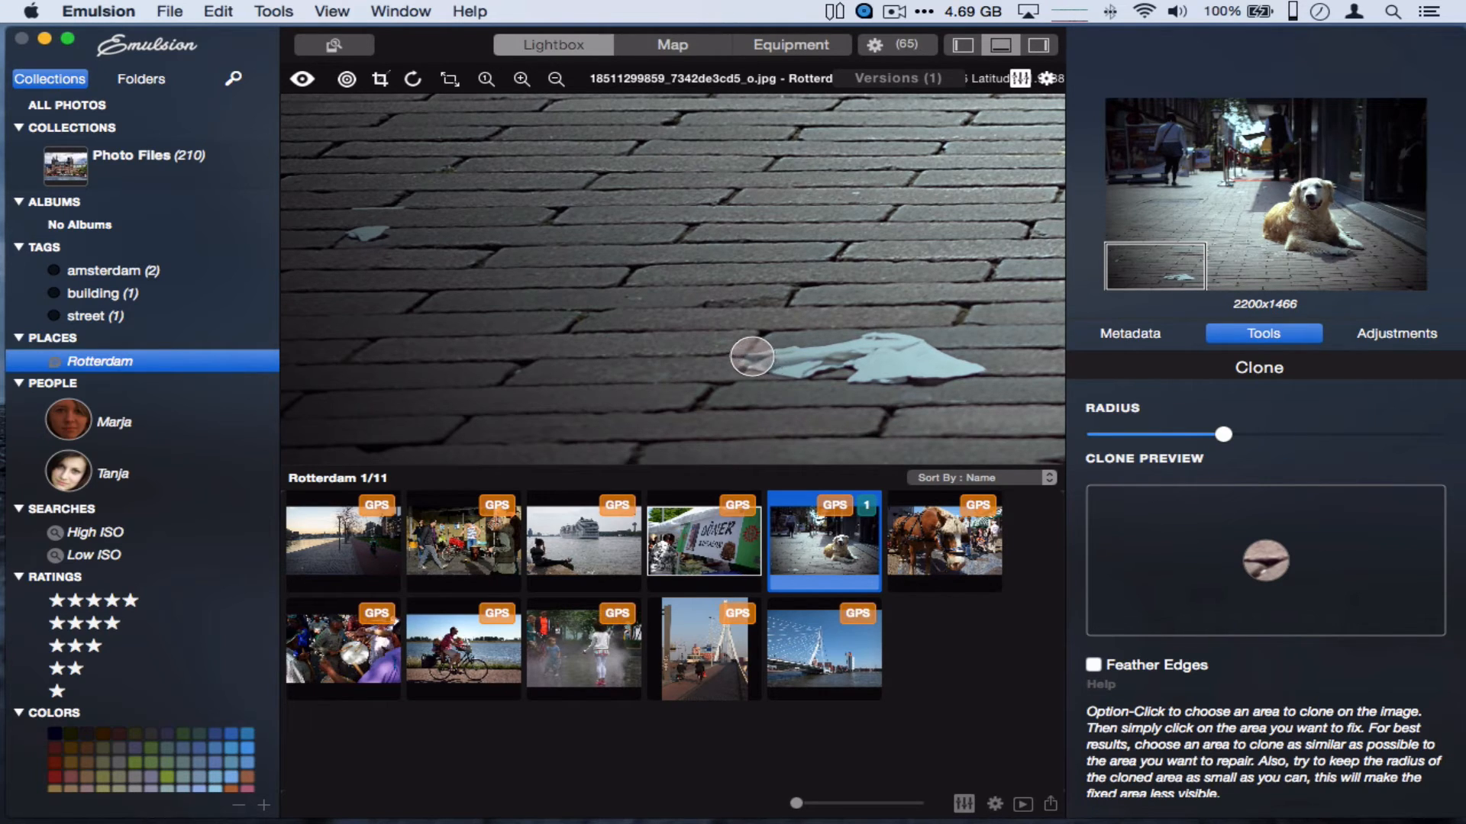
pyautogui.click(742, 356)
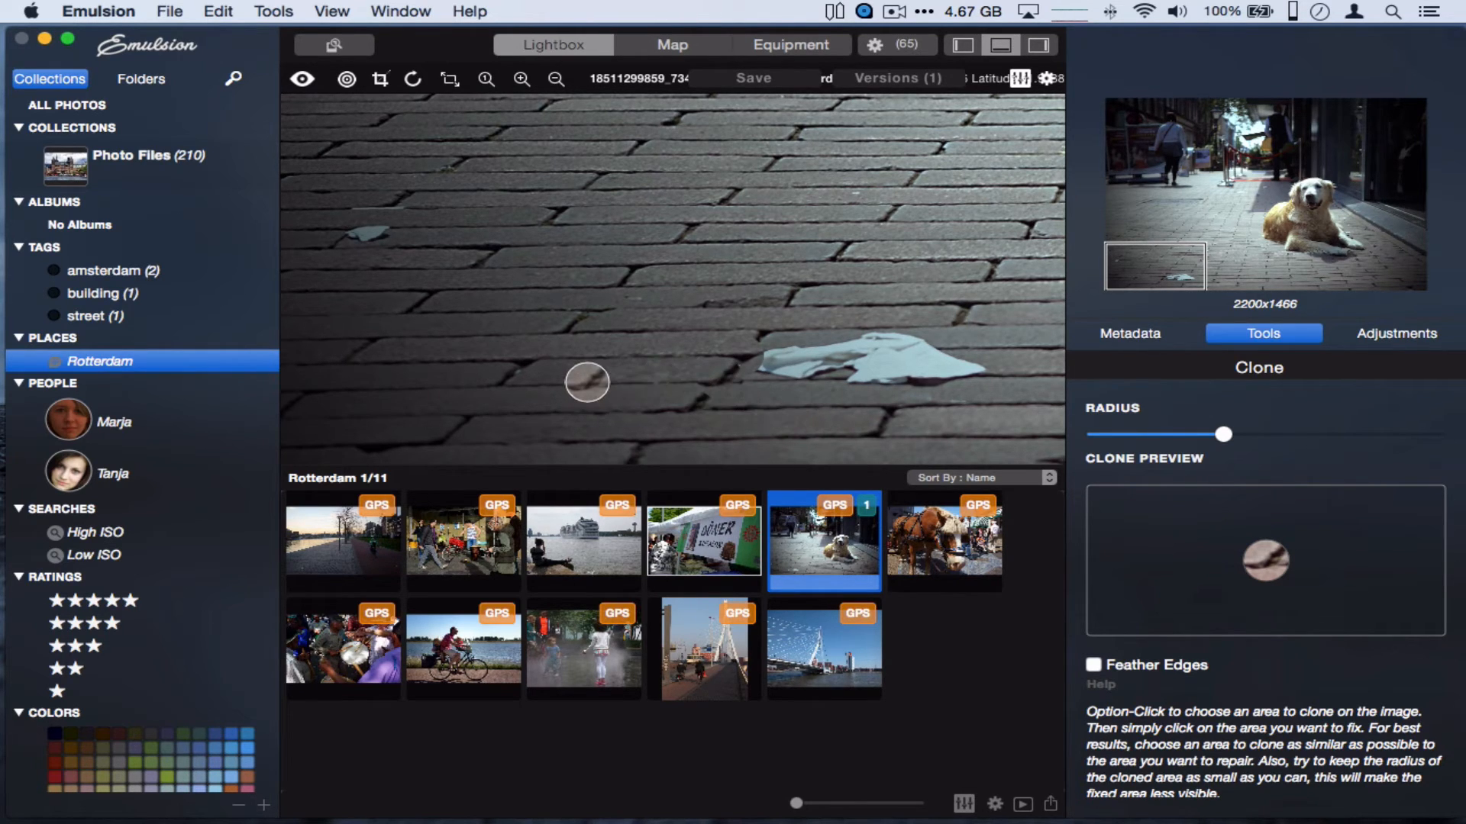
# Sample a new patch of pavement and clone it along the lower edge of the large paper scrap
pyautogui.keyDown('alt'); pyautogui.click(589, 380); pyautogui.keyUp('alt')
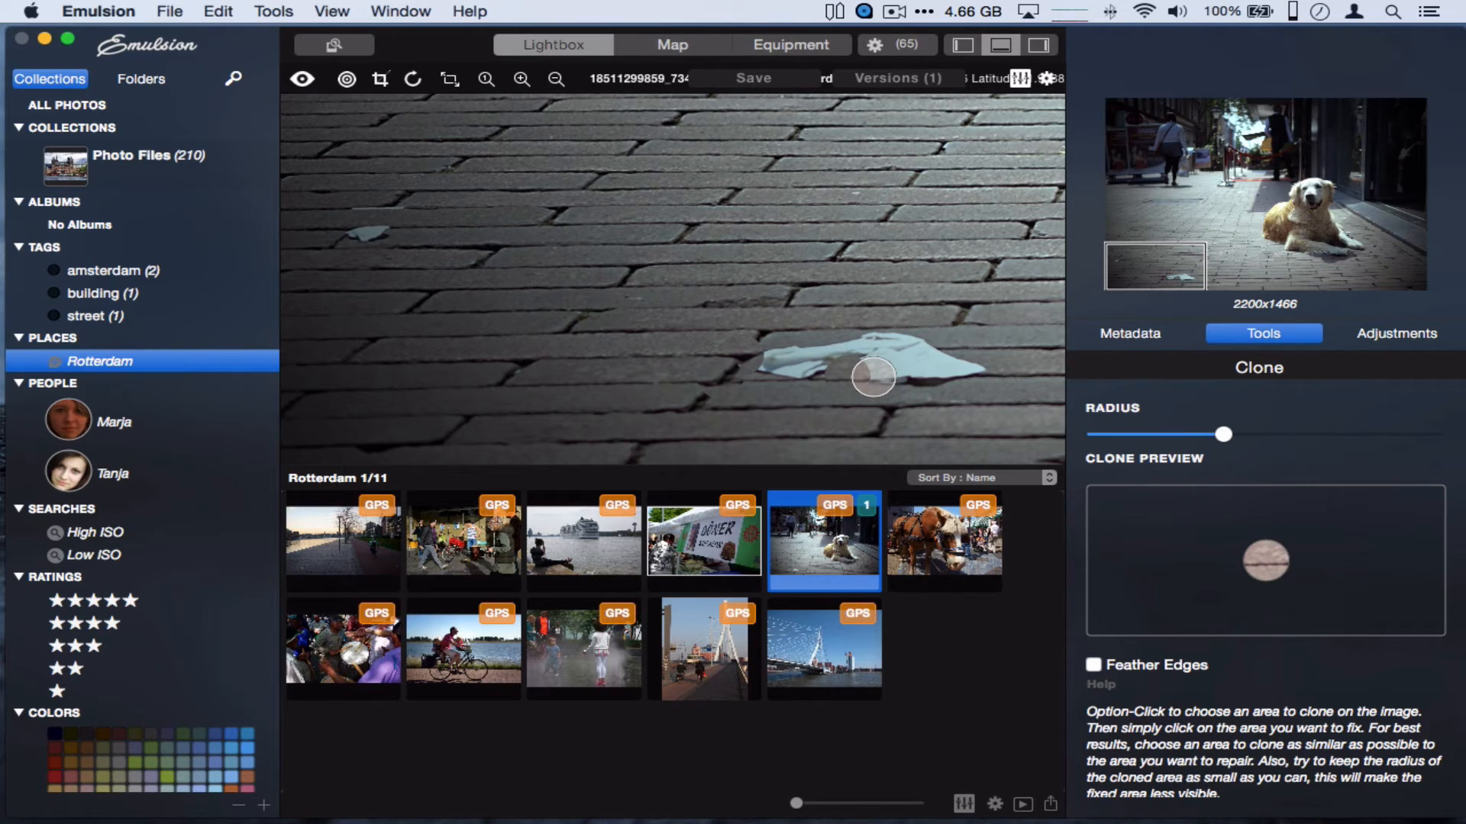
pyautogui.moveTo(874, 374); pyautogui.dragTo(939, 373)
pyautogui.click(941, 373)
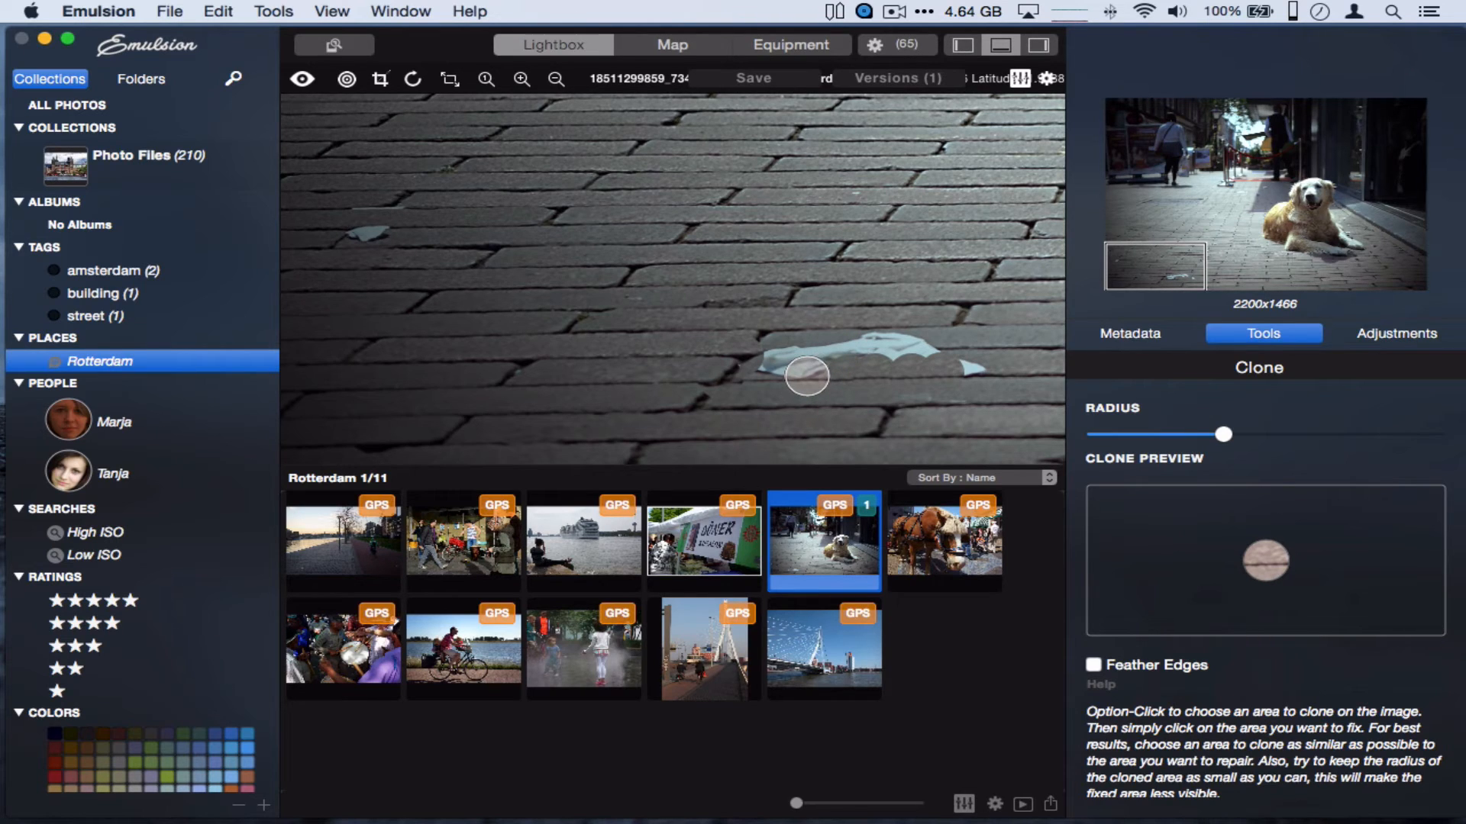
pyautogui.click(807, 377)
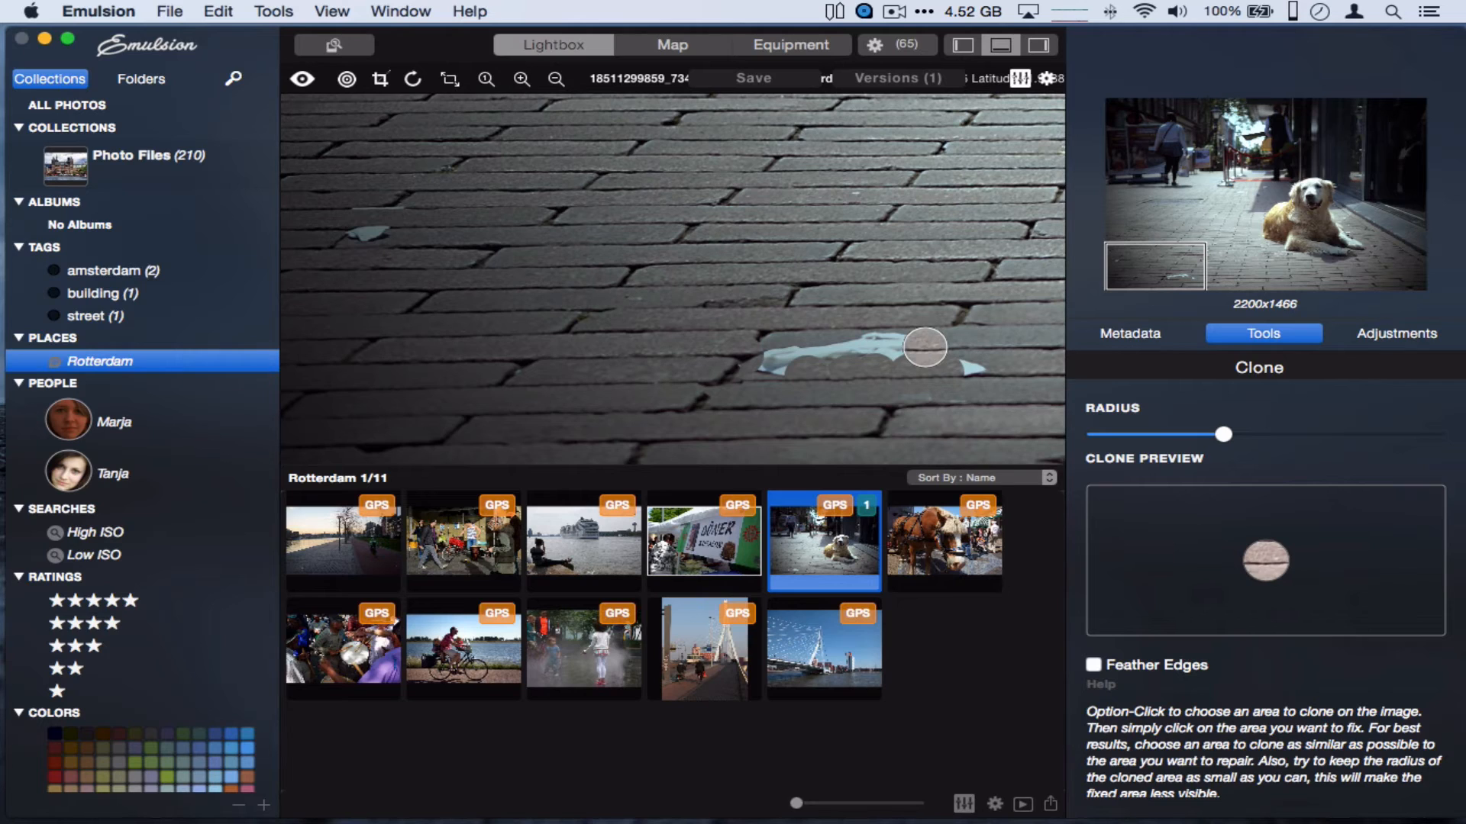
# Clone pavement over the upper part of the large paper scrap and its remaining bits at both ends
pyautogui.moveTo(925, 347); pyautogui.dragTo(866, 351)
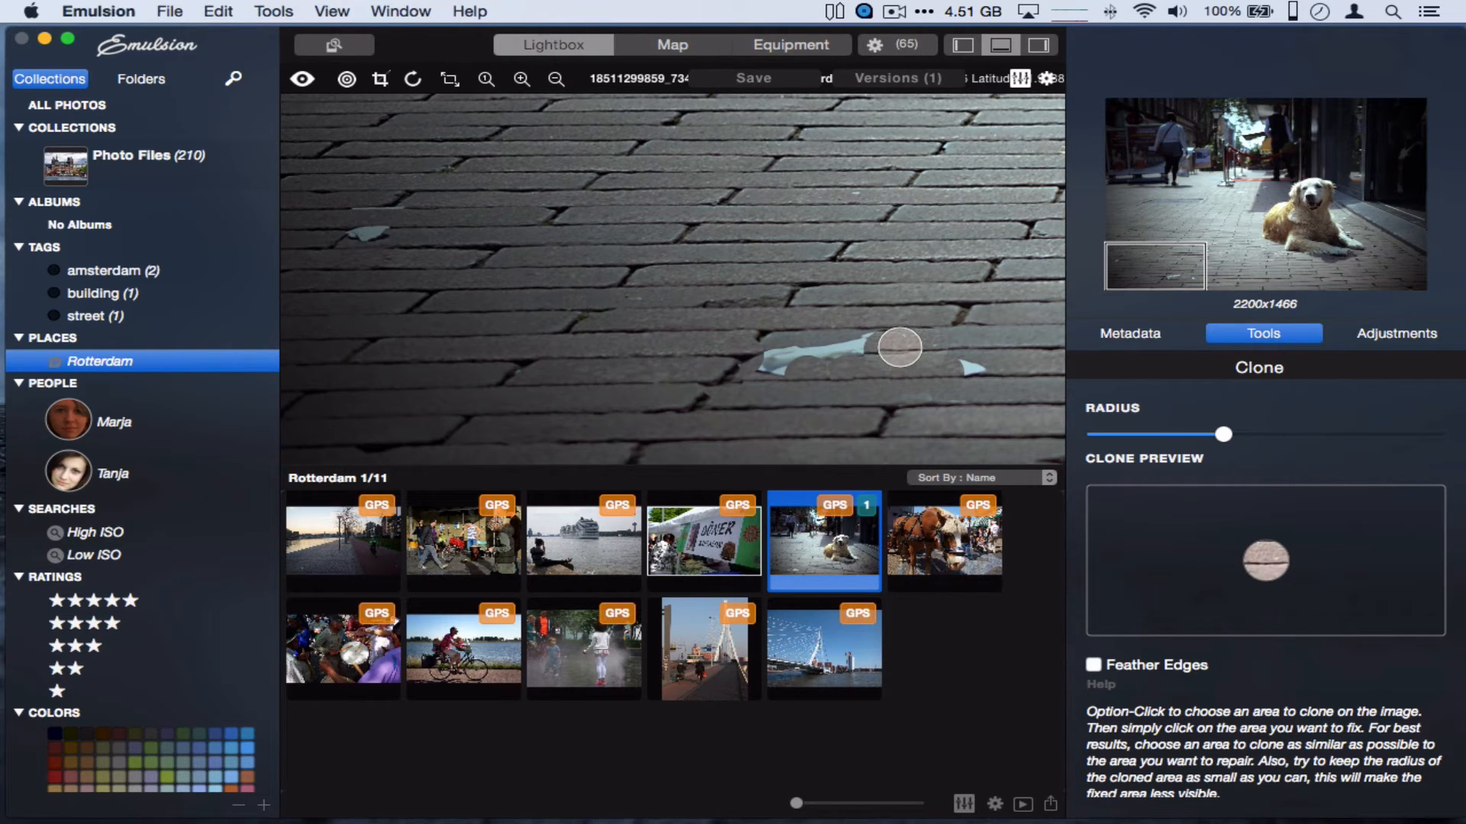
pyautogui.moveTo(900, 347); pyautogui.dragTo(777, 351)
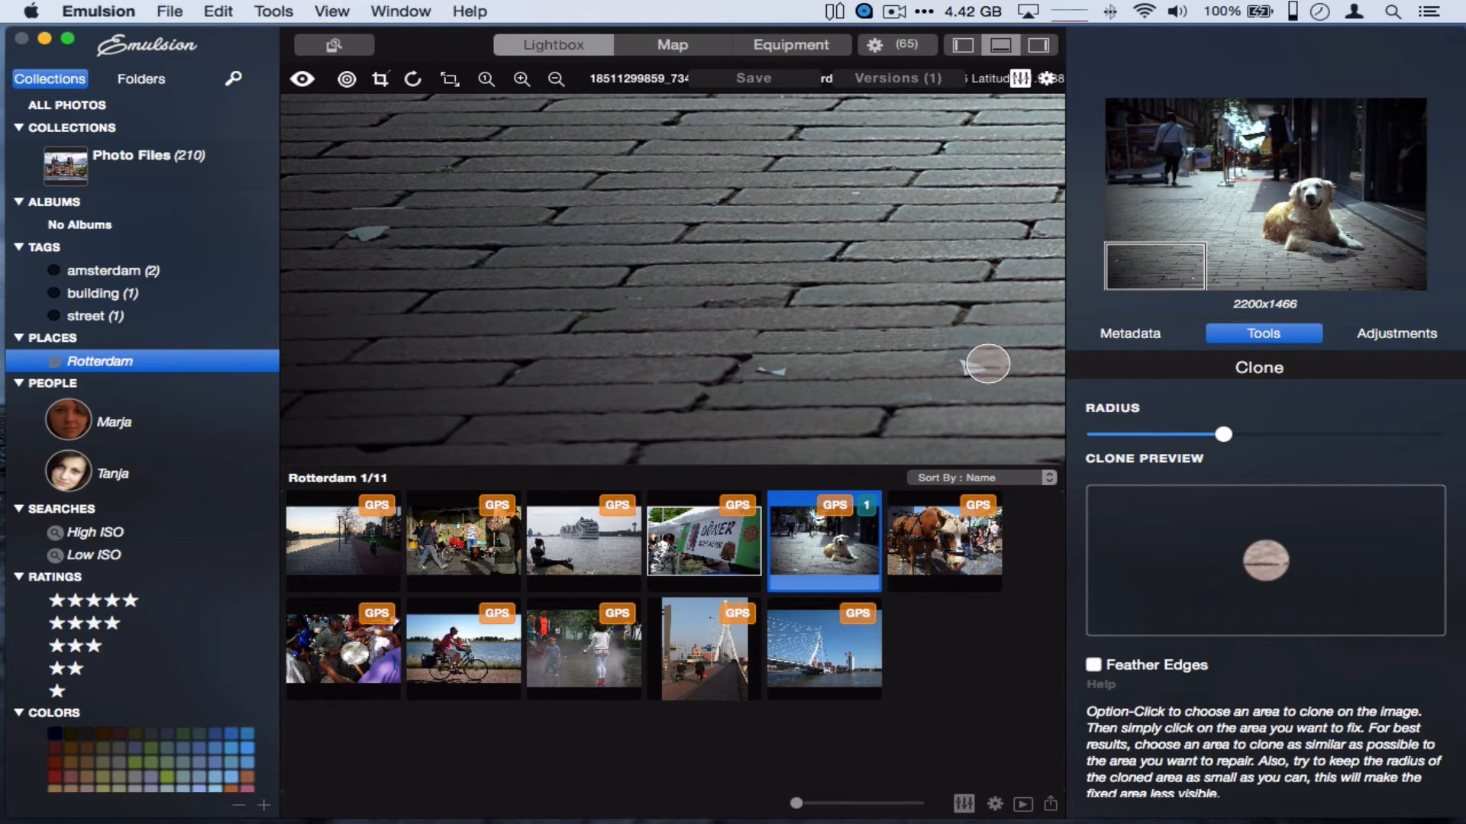
pyautogui.click(966, 371)
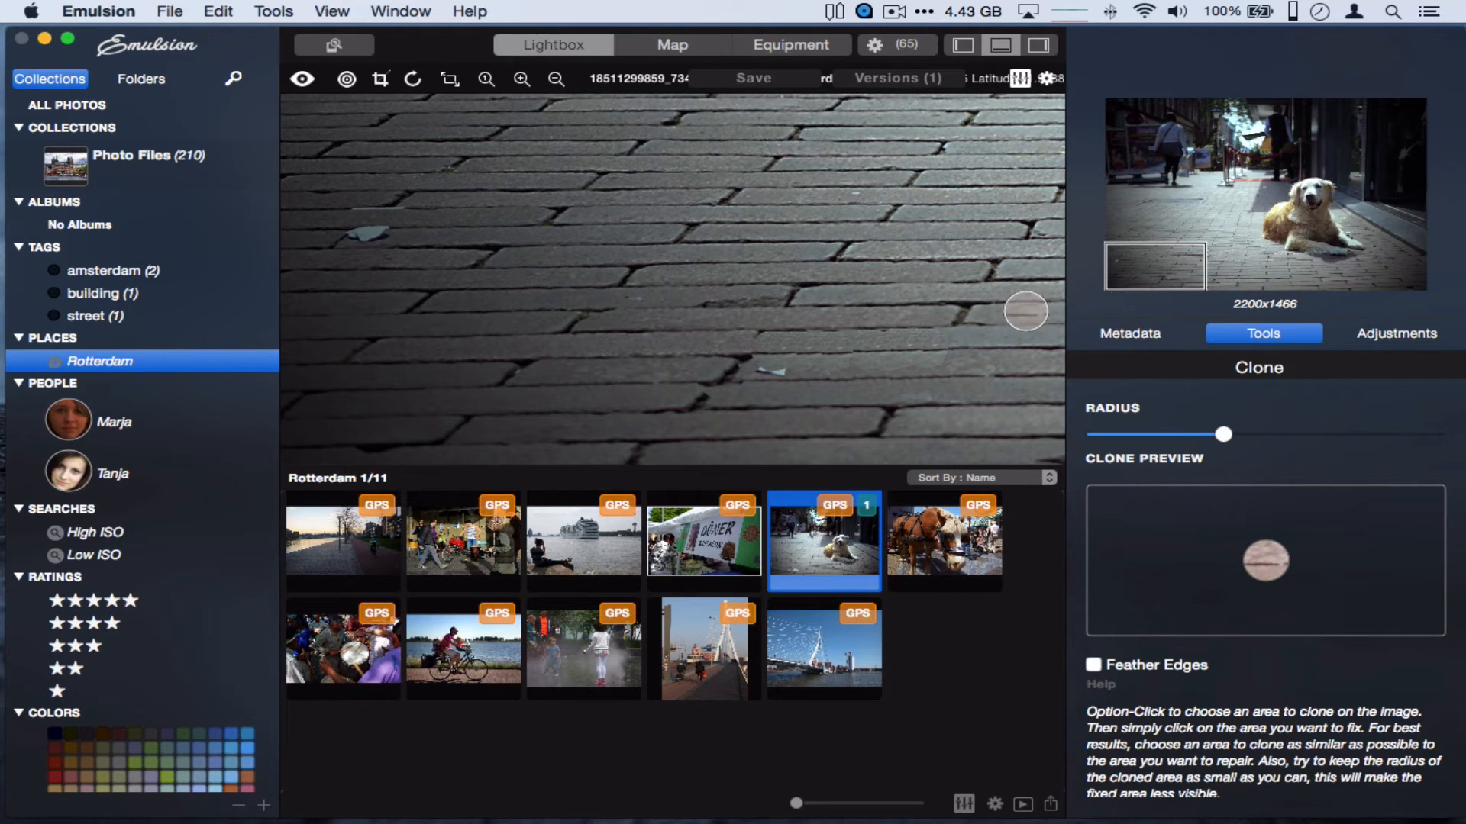
pyautogui.keyDown('alt'); pyautogui.click(962, 313); pyautogui.keyUp('alt')
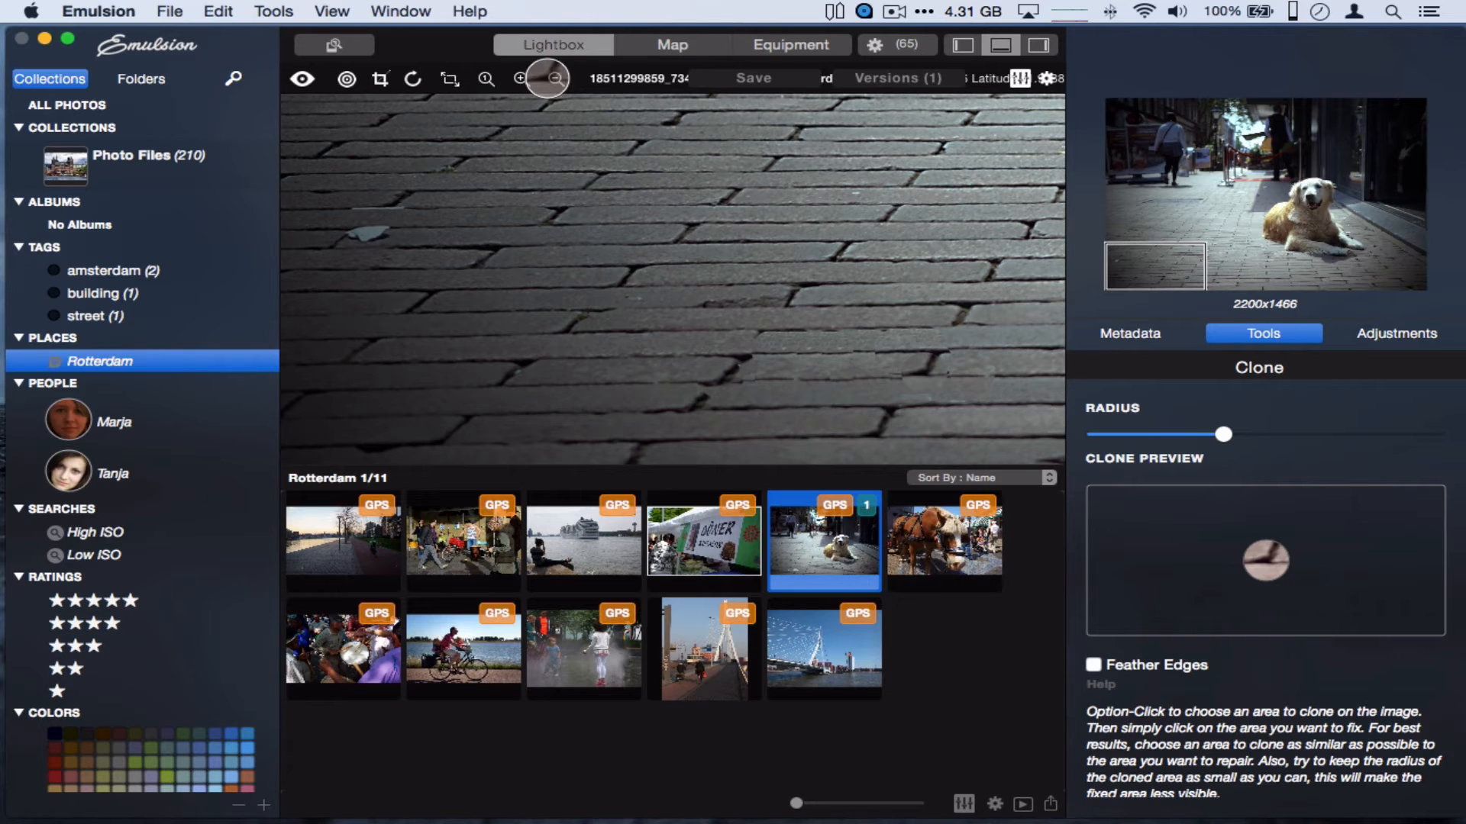
# Examine the cloned pavement area in the context of the wider photo of the dog
pyautogui.click(554, 78)
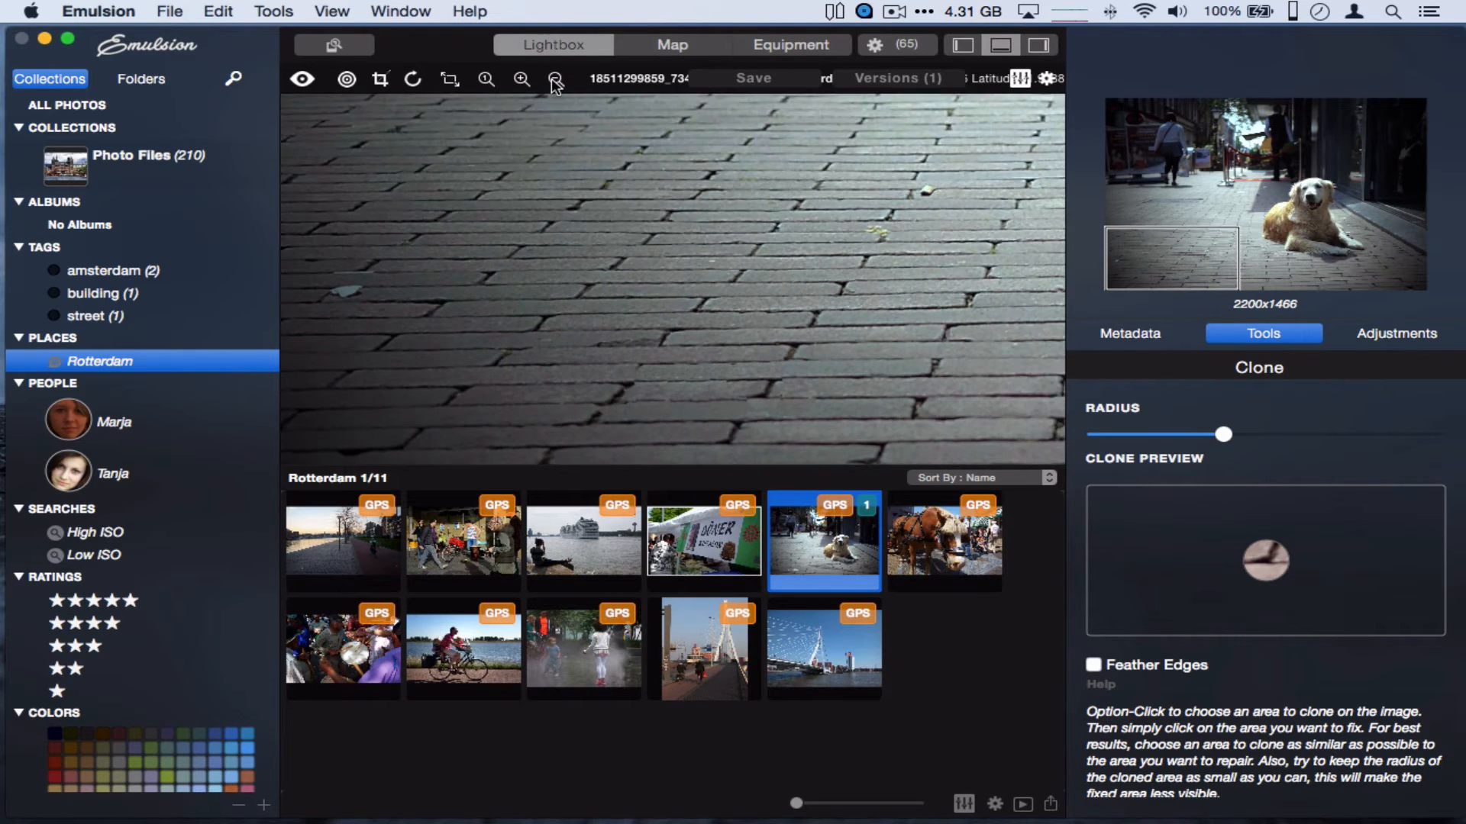
pyautogui.click(554, 78)
pyautogui.click(554, 78)
pyautogui.click(554, 79)
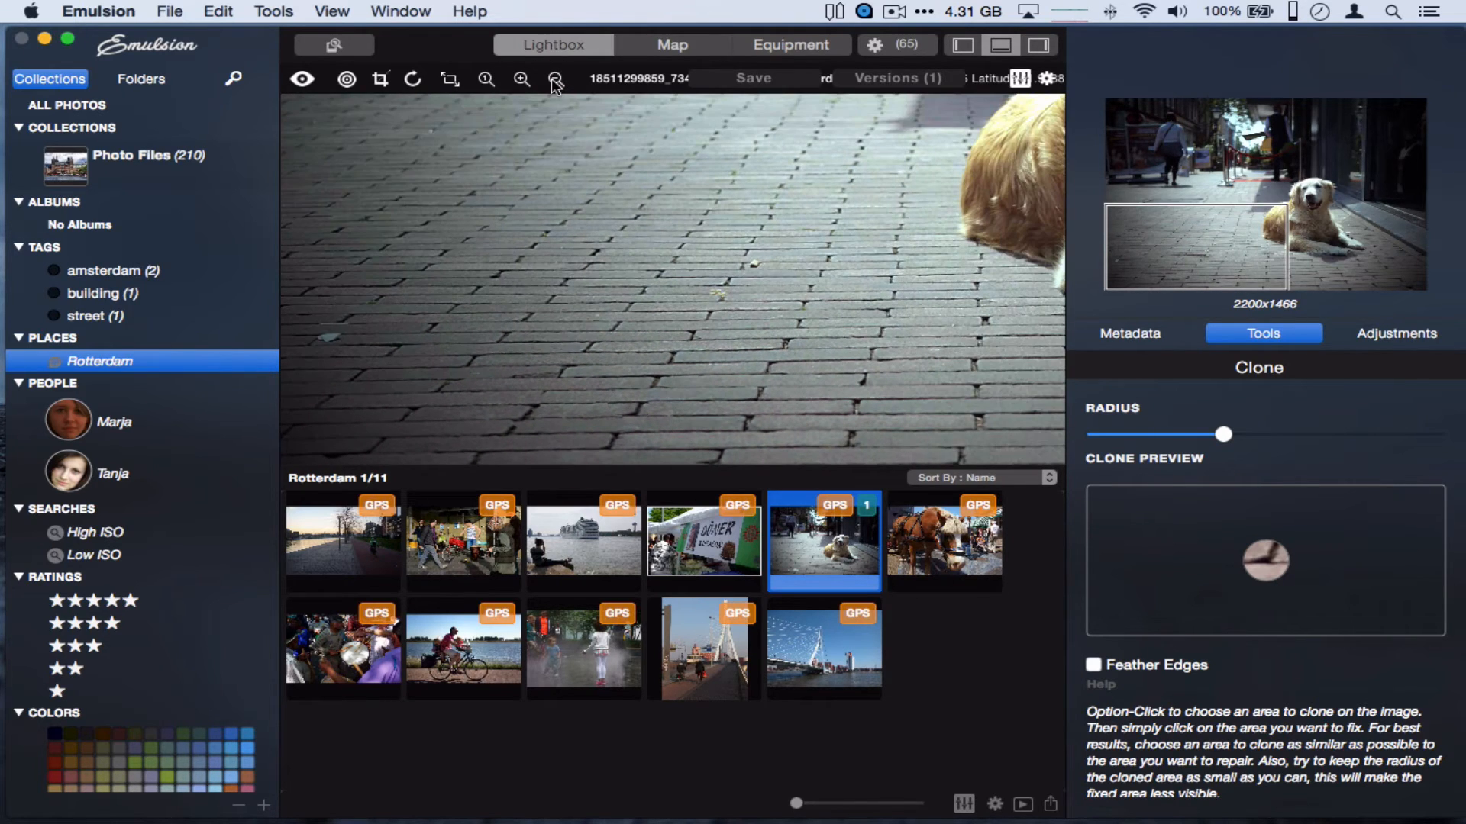
pyautogui.click(554, 79)
pyautogui.click(554, 78)
pyautogui.click(554, 79)
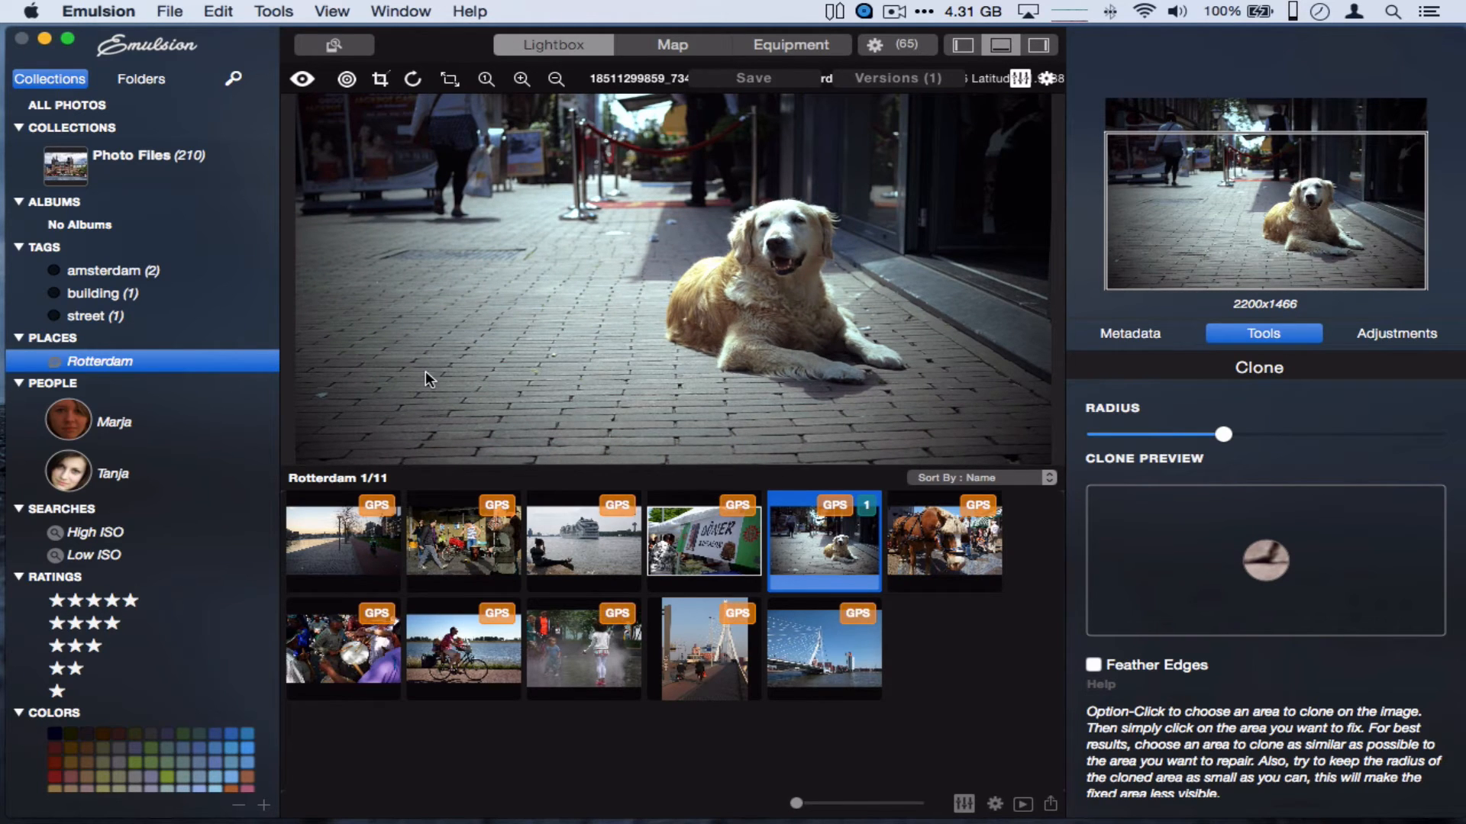
# Clone sampled paving over the small pale stone on the pavement in front of the dog, and leave the retouching tools
pyautogui.click(520, 79)
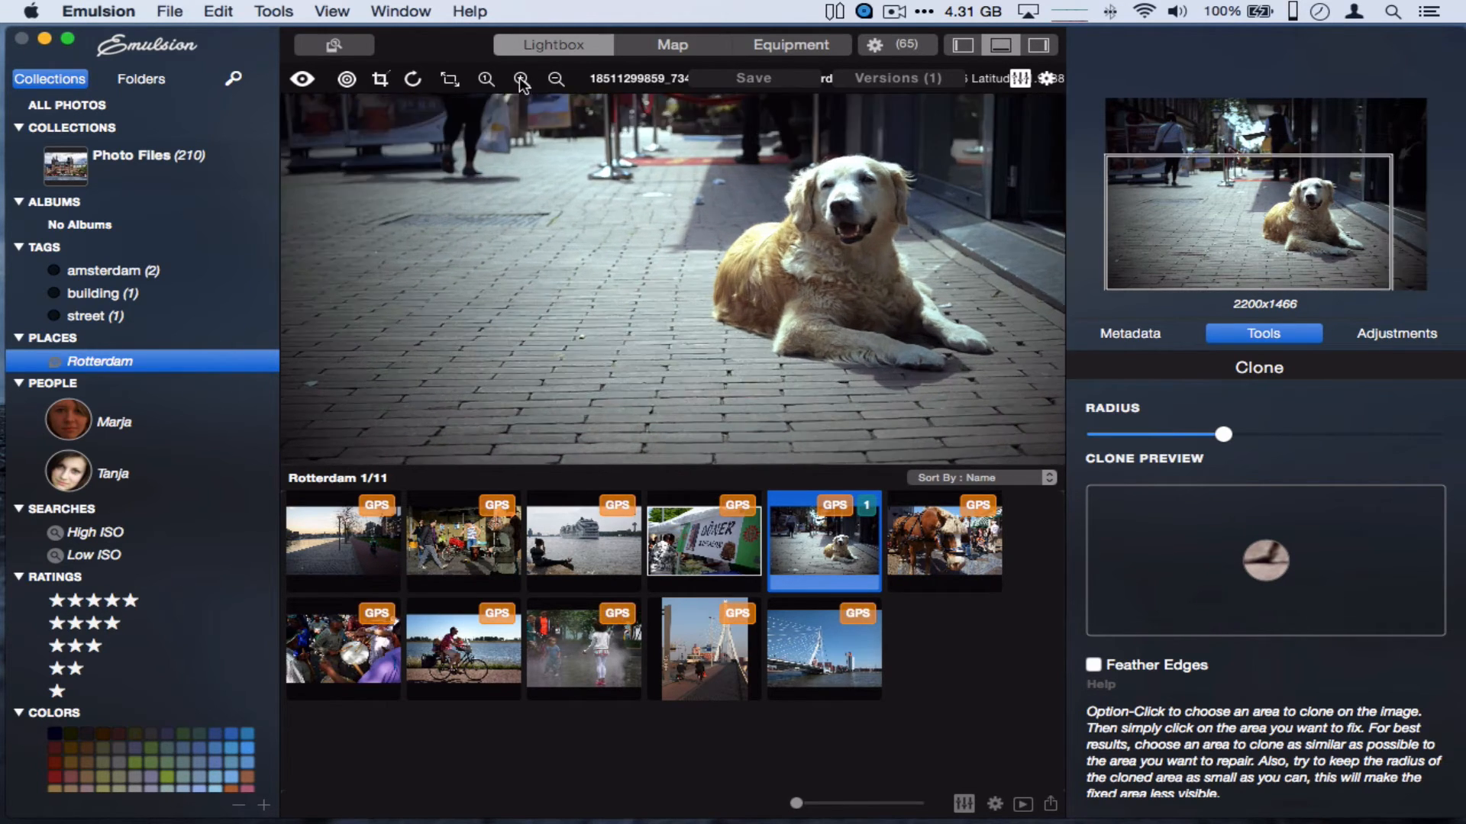
pyautogui.click(521, 79)
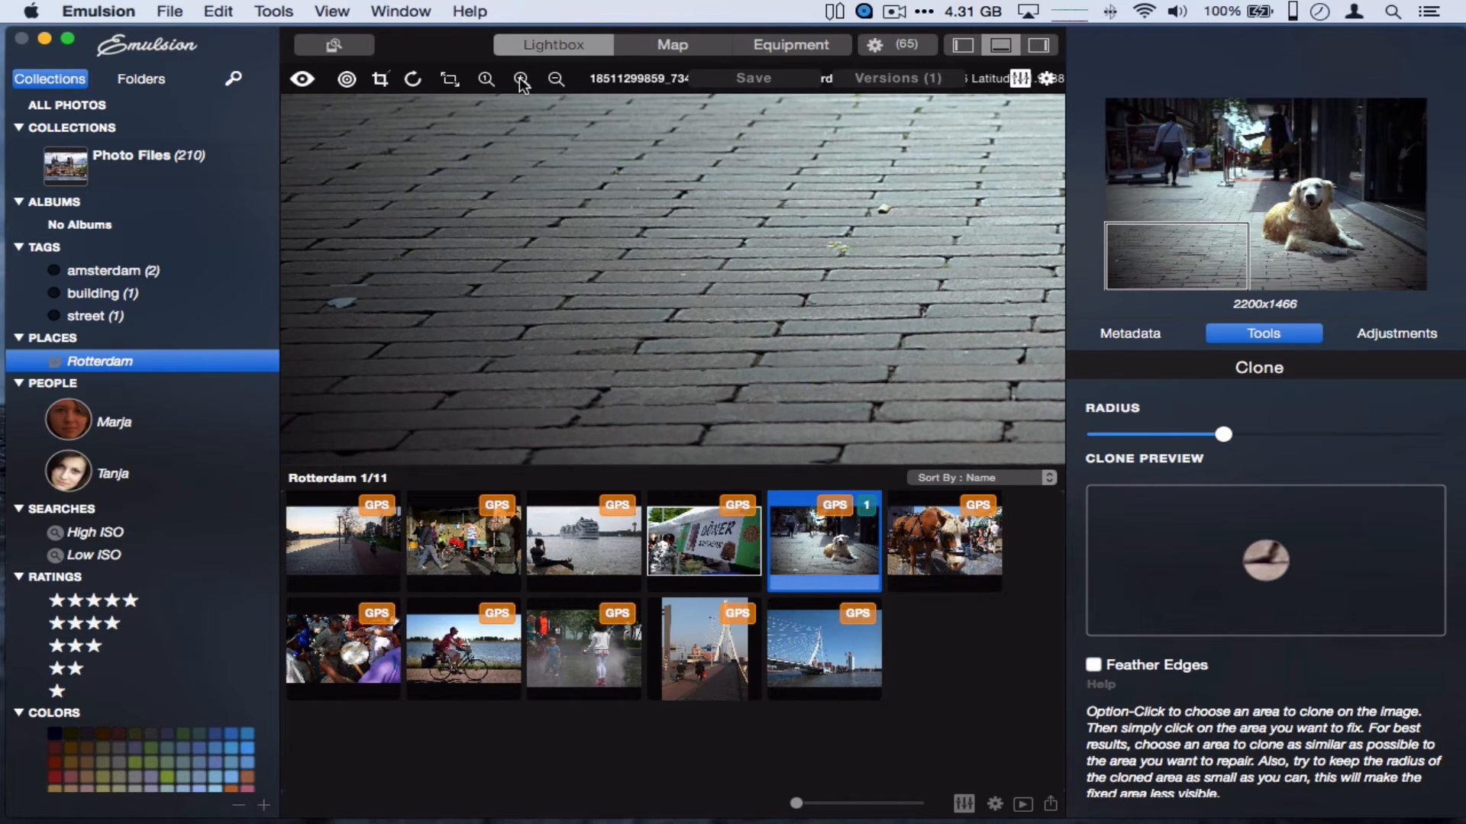
pyautogui.click(521, 79)
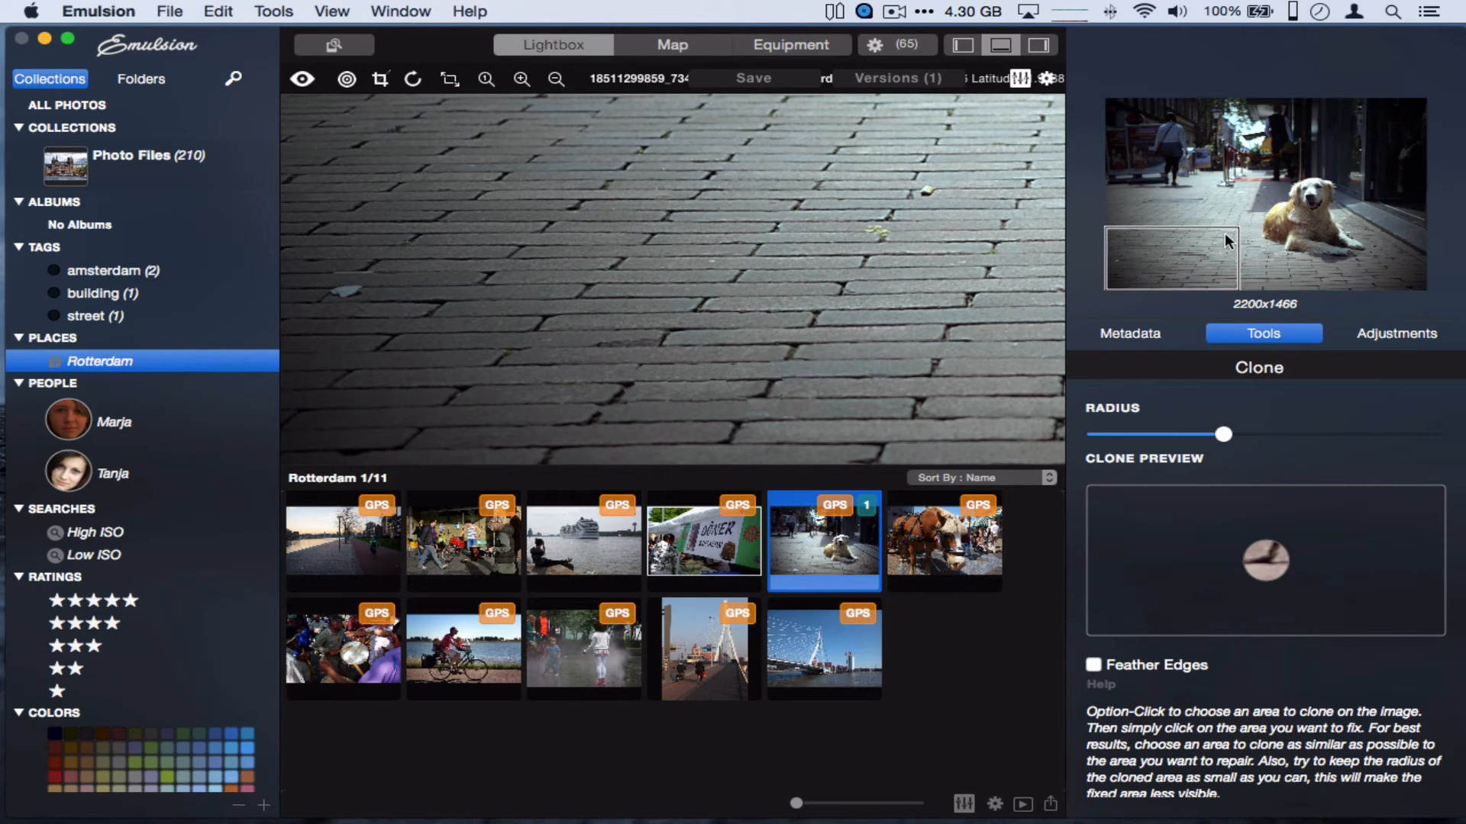
pyautogui.moveTo(1225, 235); pyautogui.dragTo(1222, 267)
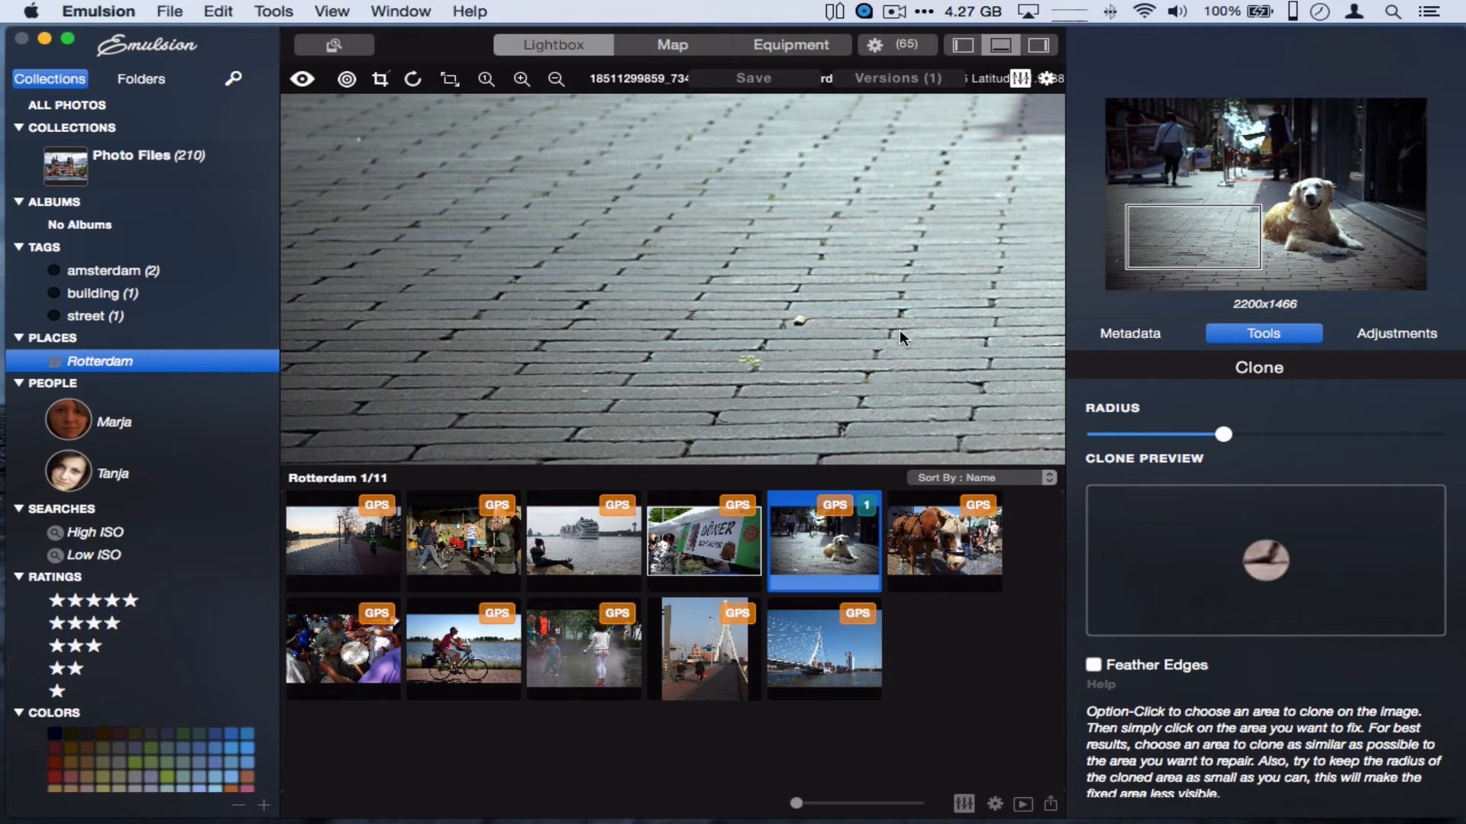
pyautogui.keyDown('alt'); pyautogui.click(579, 322); pyautogui.keyUp('alt')
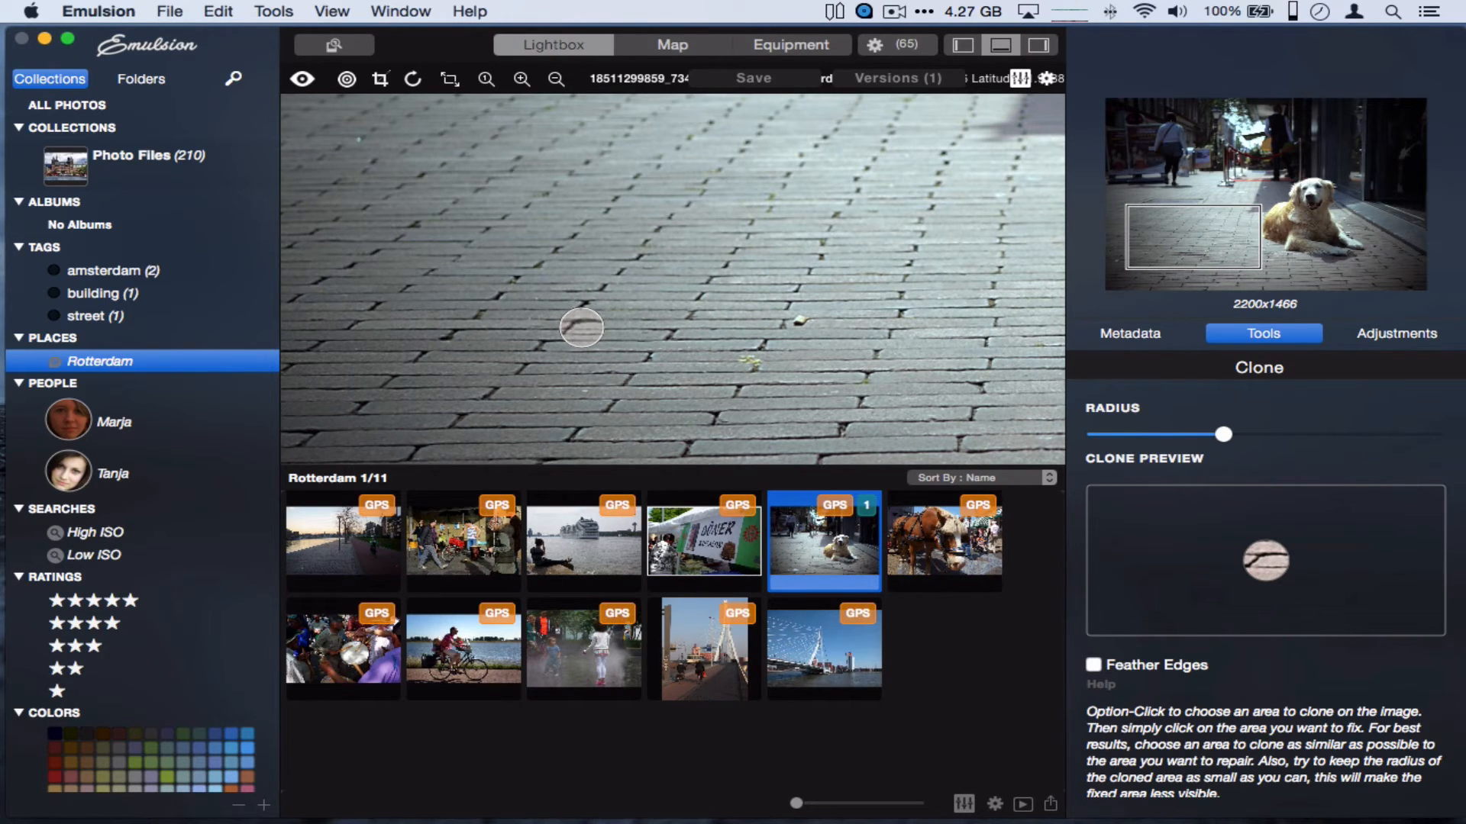
pyautogui.keyDown('alt'); pyautogui.click(569, 327); pyautogui.keyUp('alt')
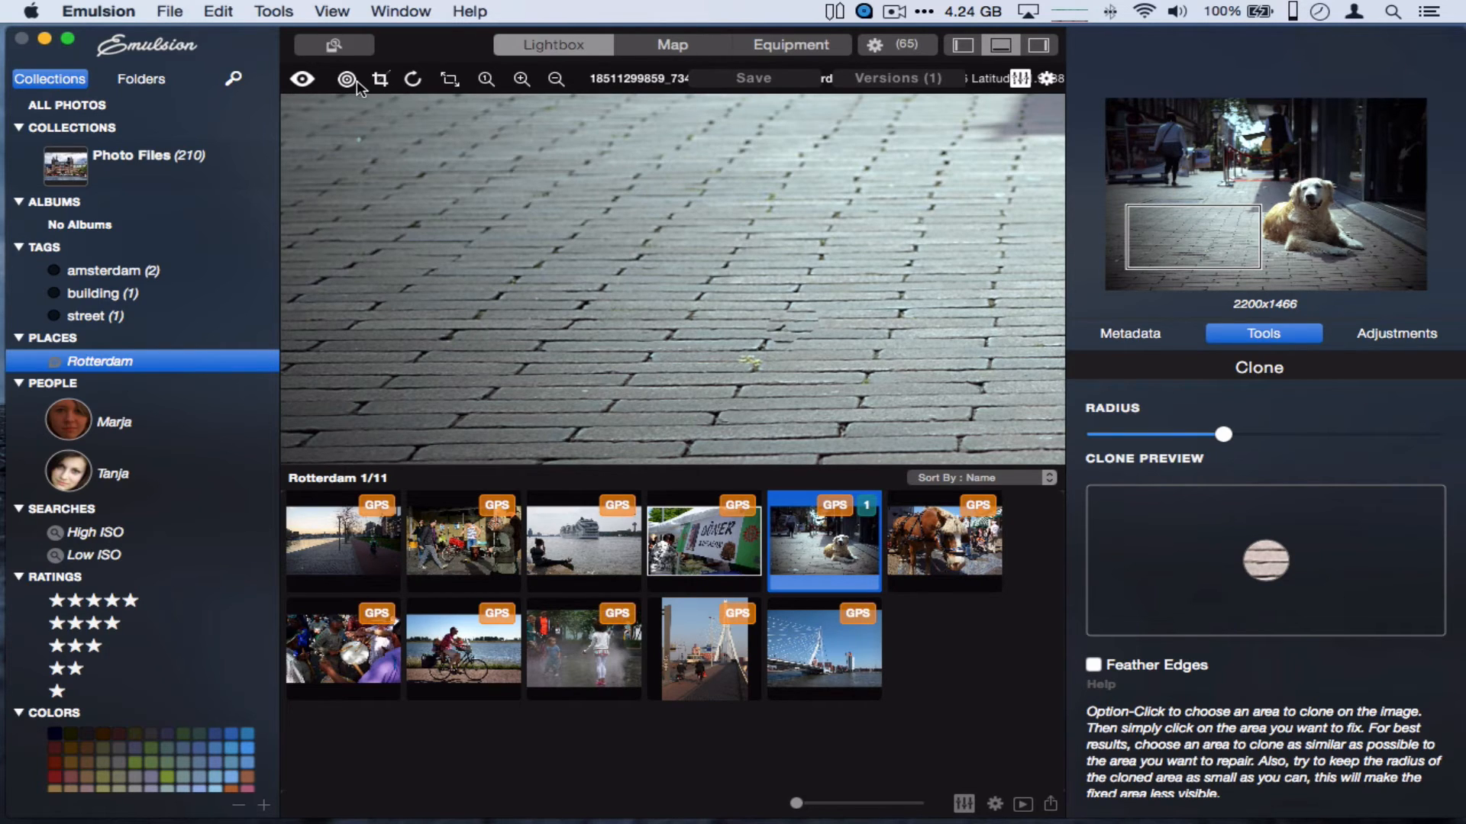
pyautogui.click(380, 79)
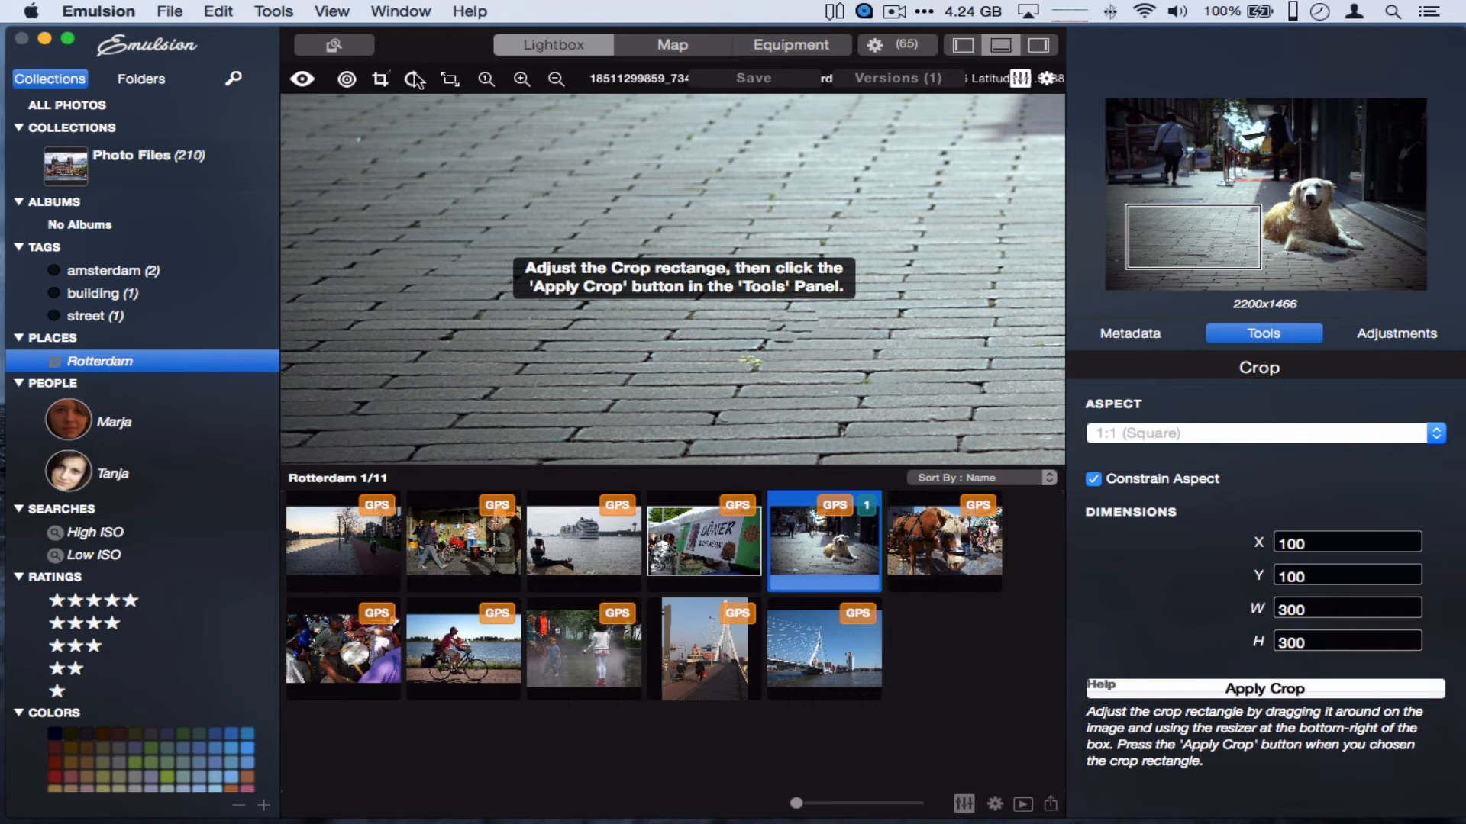
pyautogui.click(308, 82)
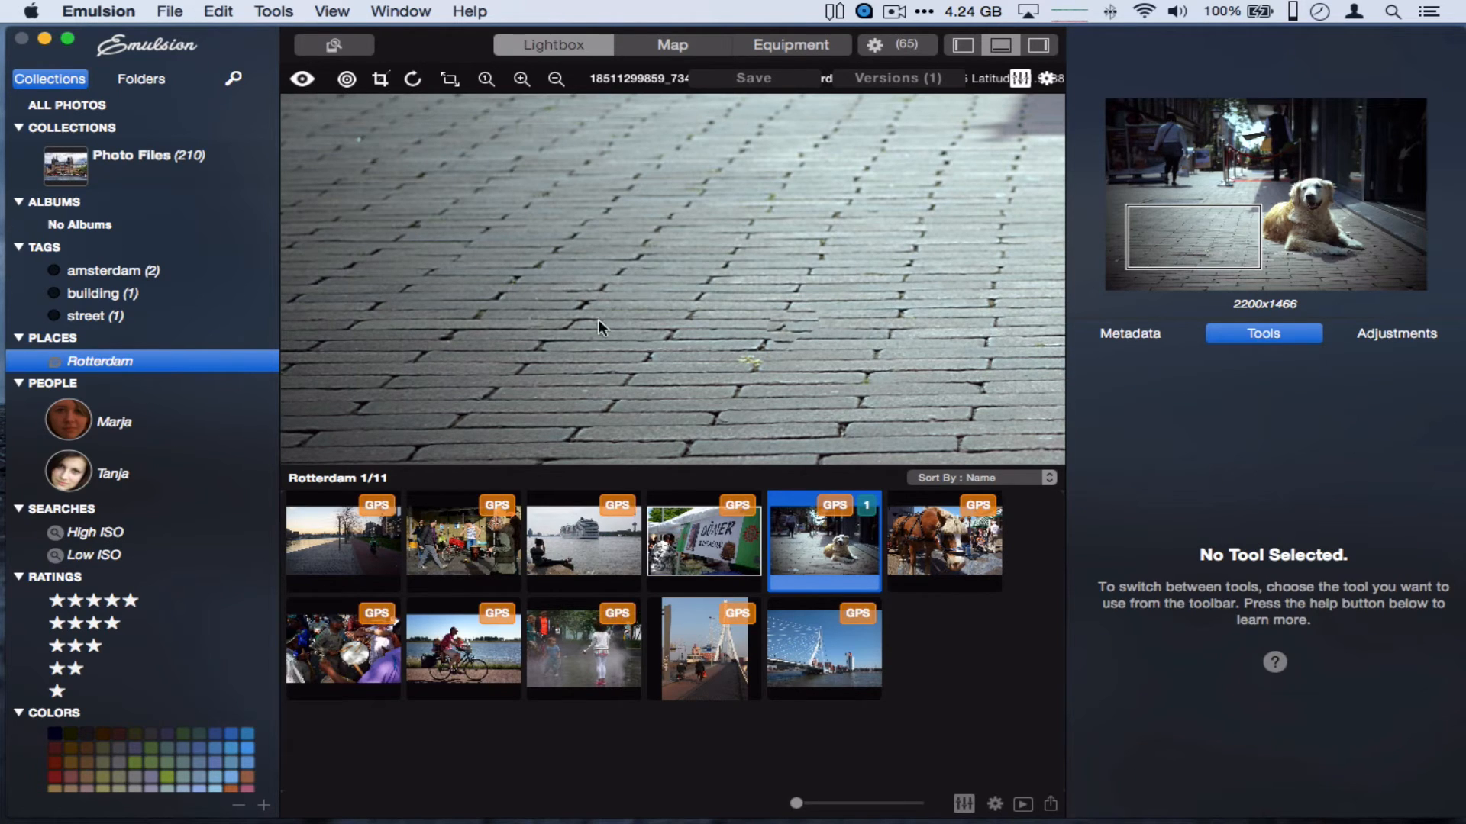
# Examine the retouched pavement up close around the dog, the drain grate and the foreground paving for remaining flaws
pyautogui.scroll(-2, 565, 315)
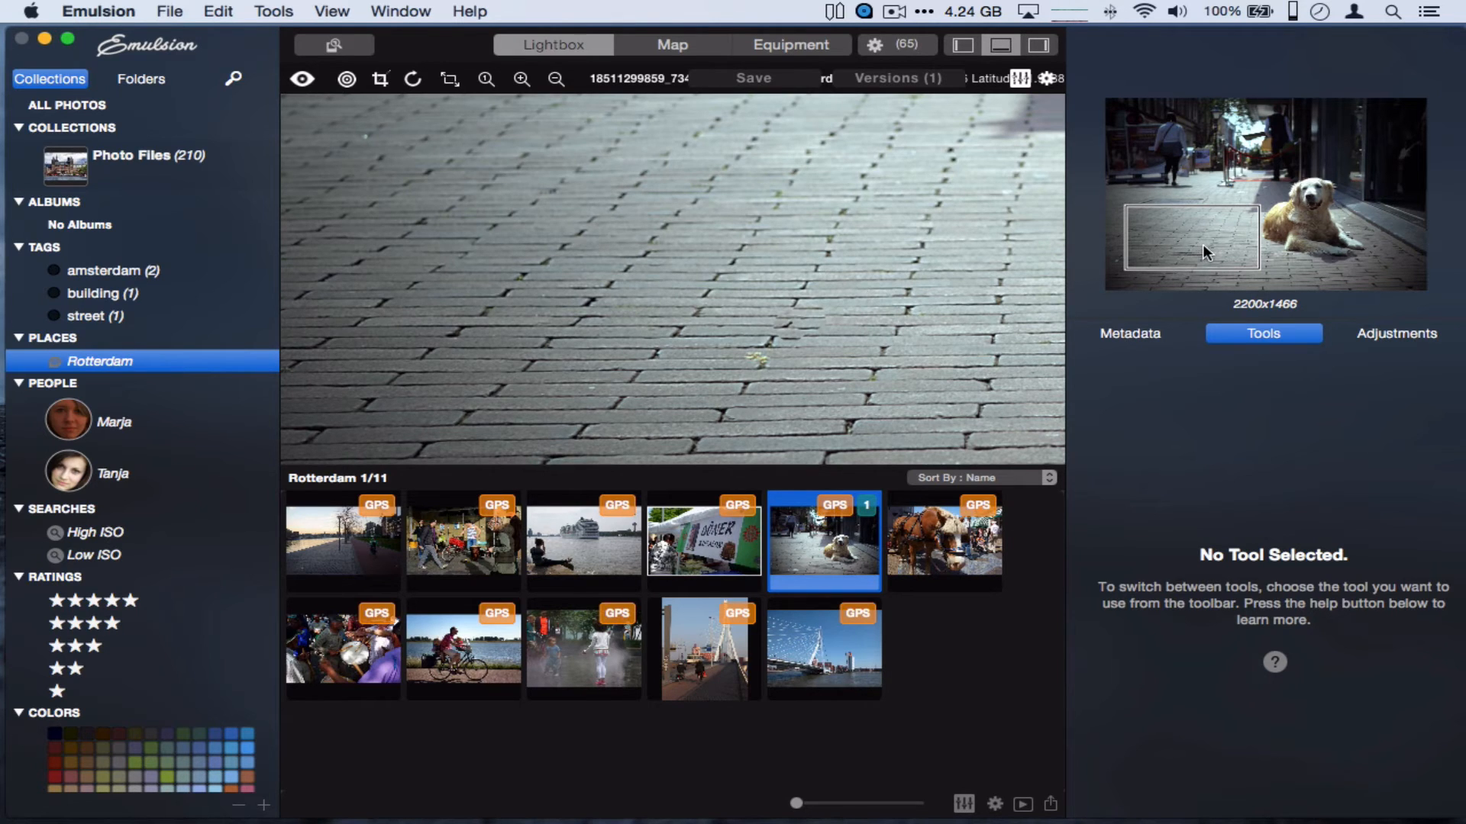
pyautogui.moveTo(1202, 252); pyautogui.dragTo(1326, 231)
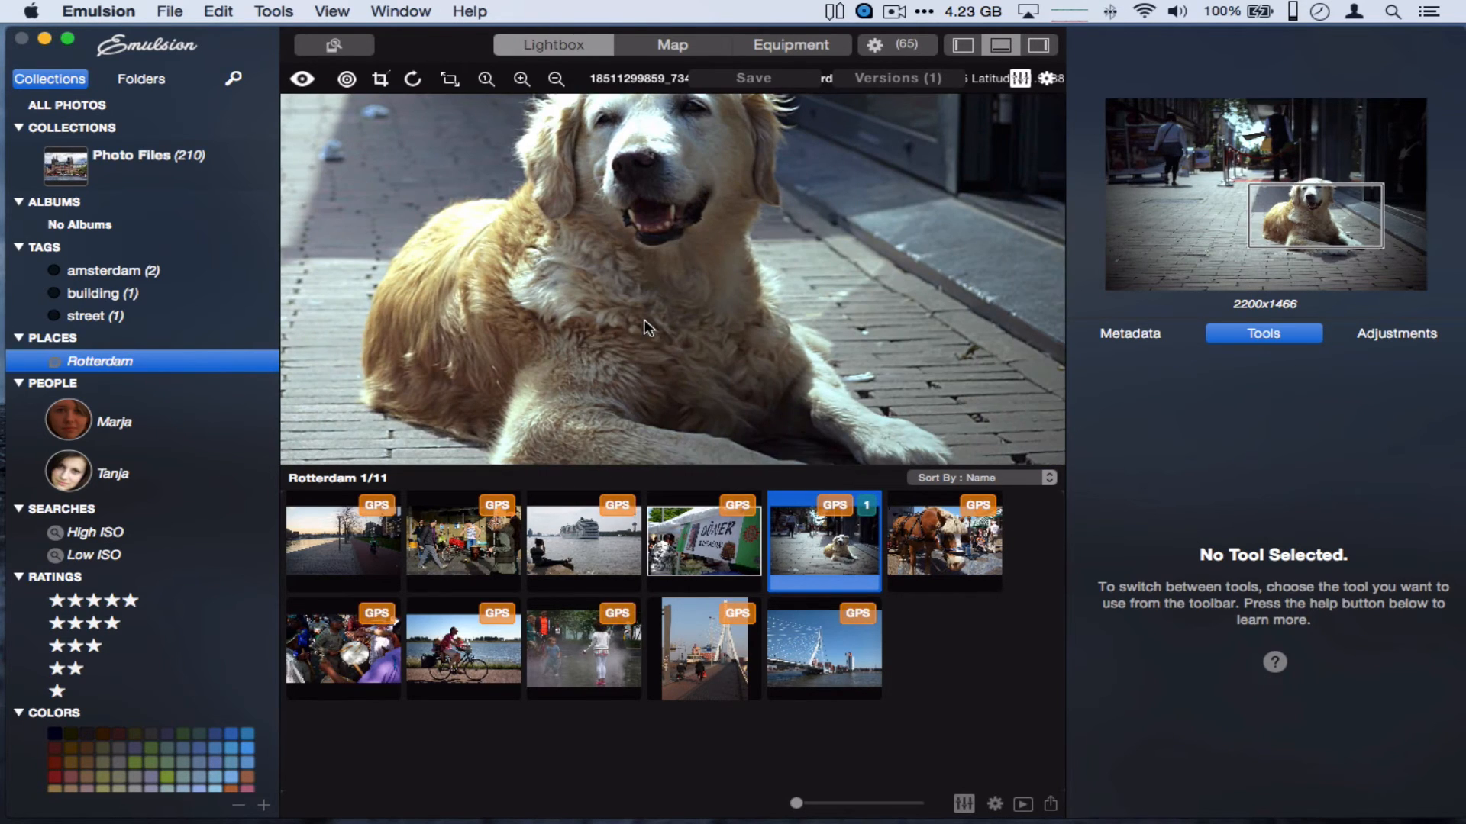
pyautogui.hscroll(-10, 646, 306)
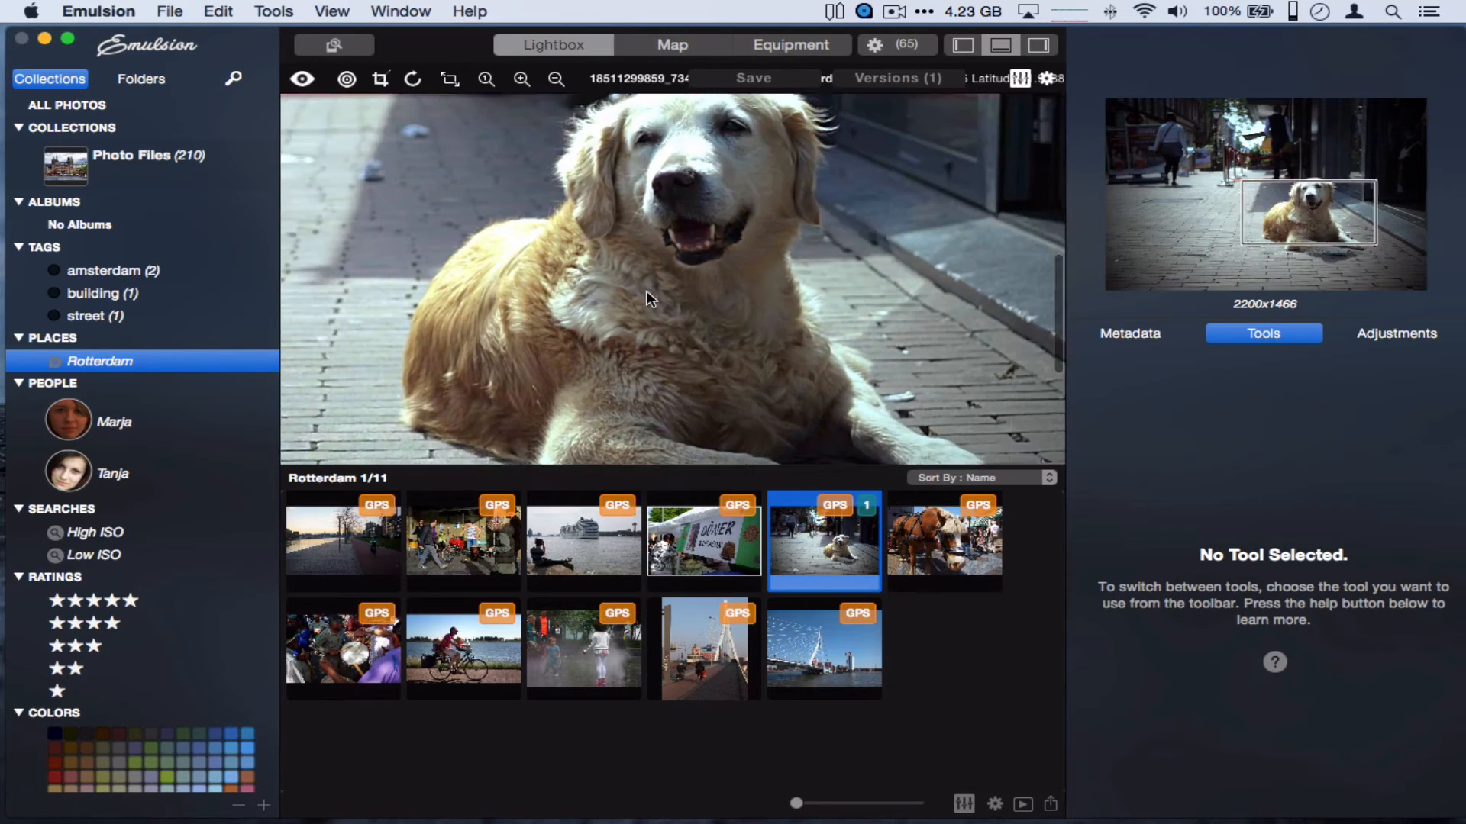
pyautogui.hscroll(10, 646, 291)
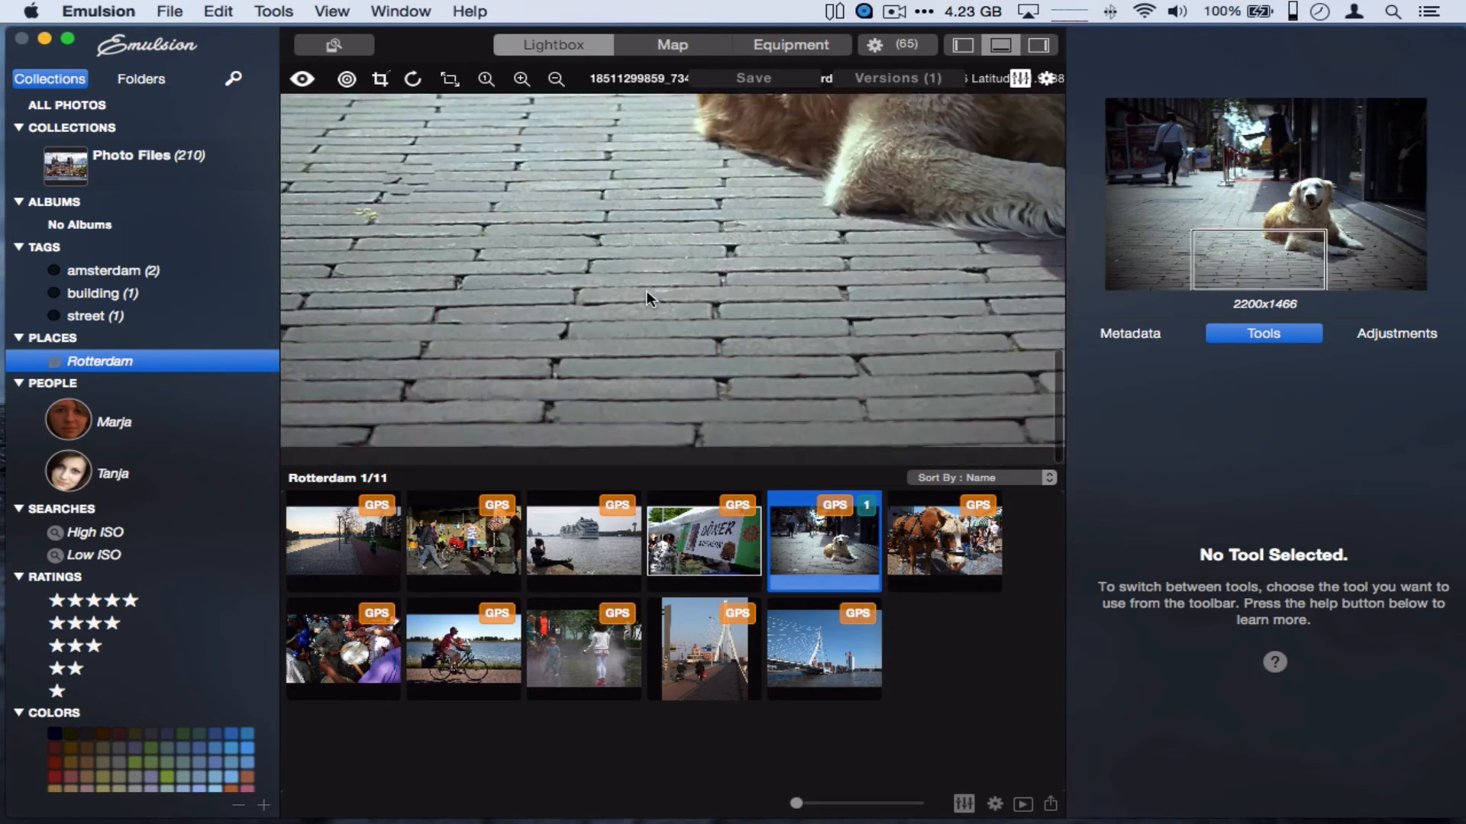
pyautogui.hscroll(-10, 646, 291)
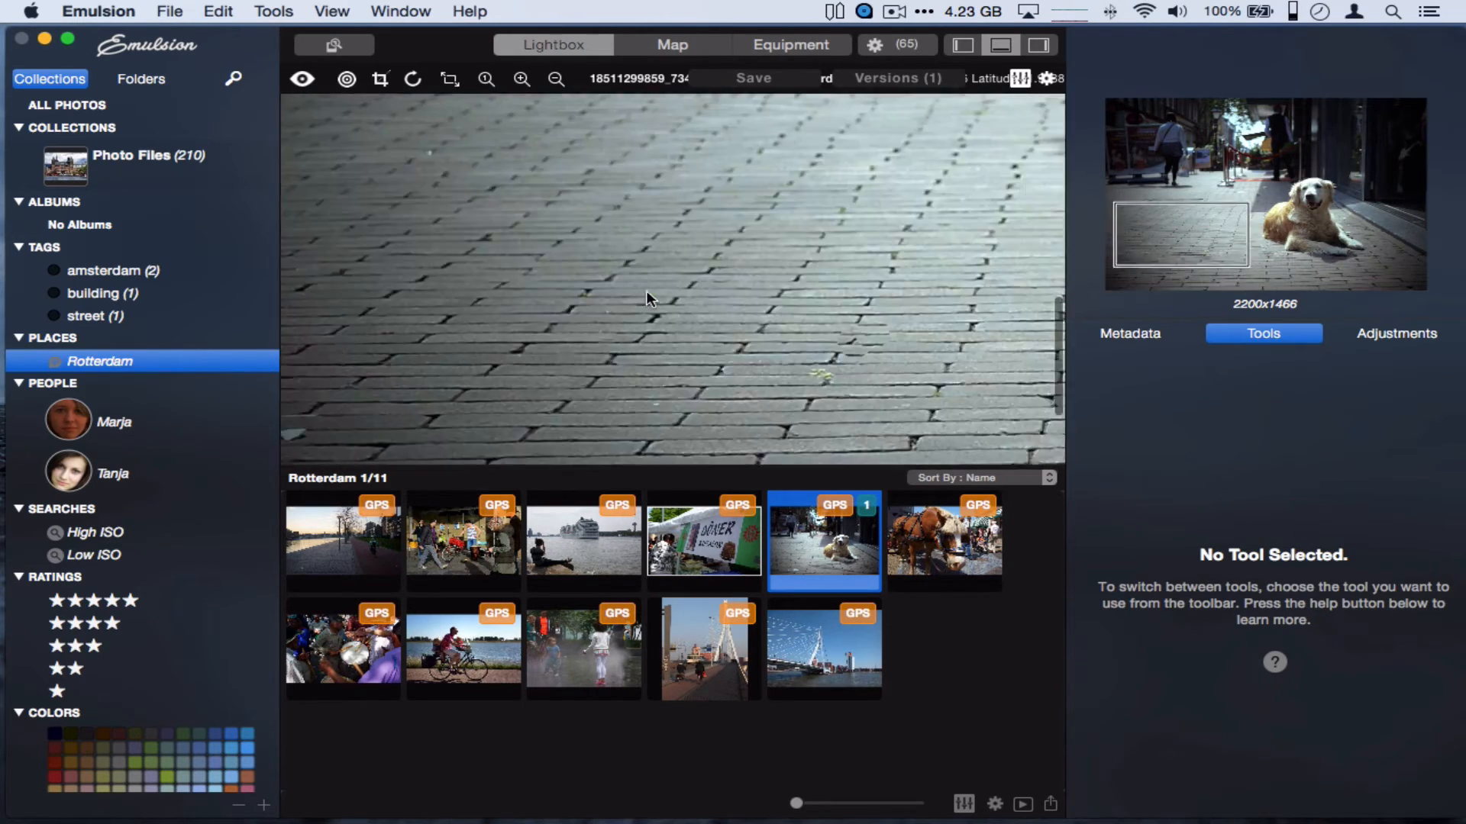
pyautogui.scroll(10, 646, 292)
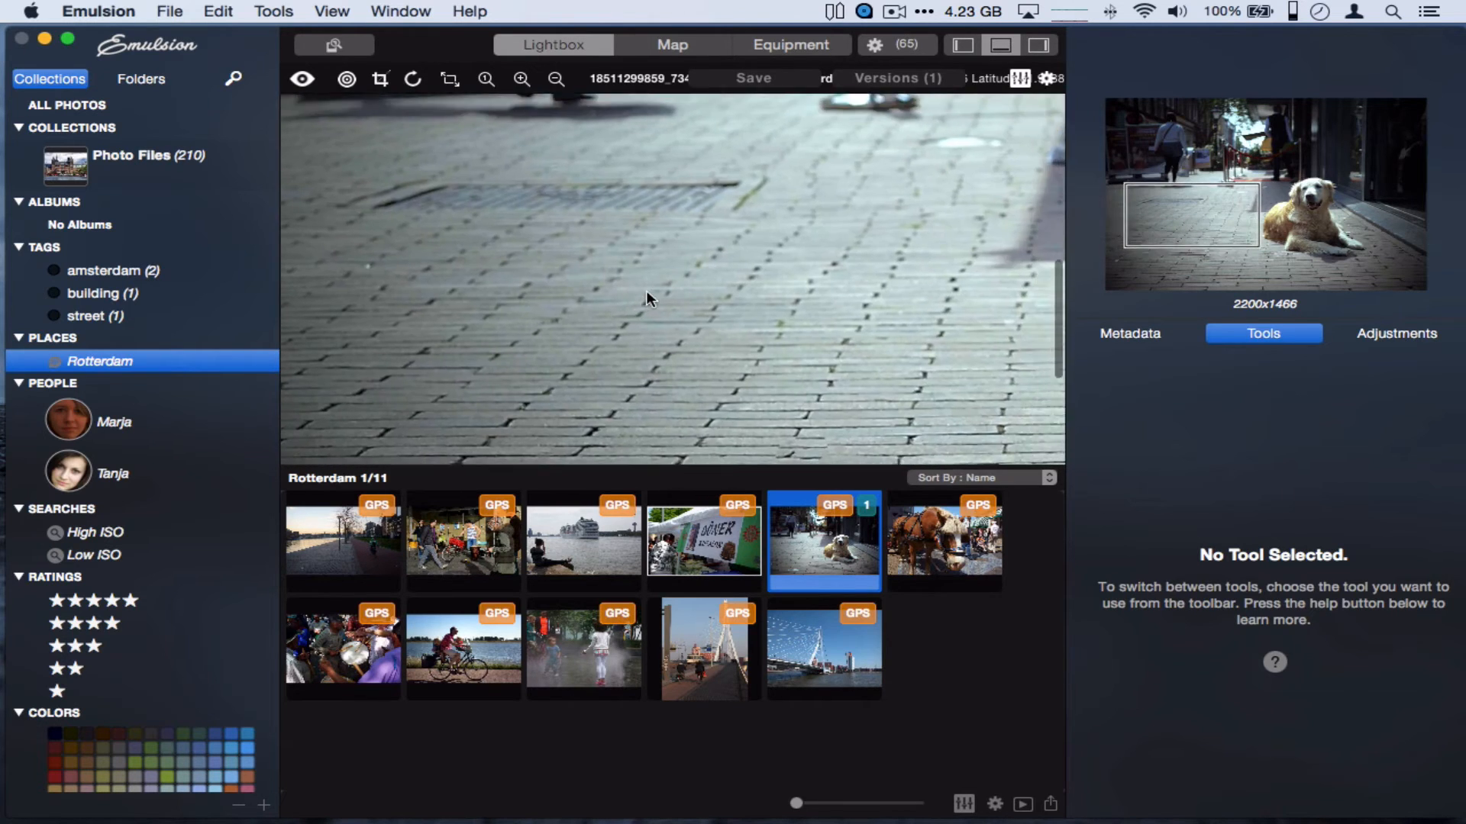
pyautogui.hscroll(10, 646, 292)
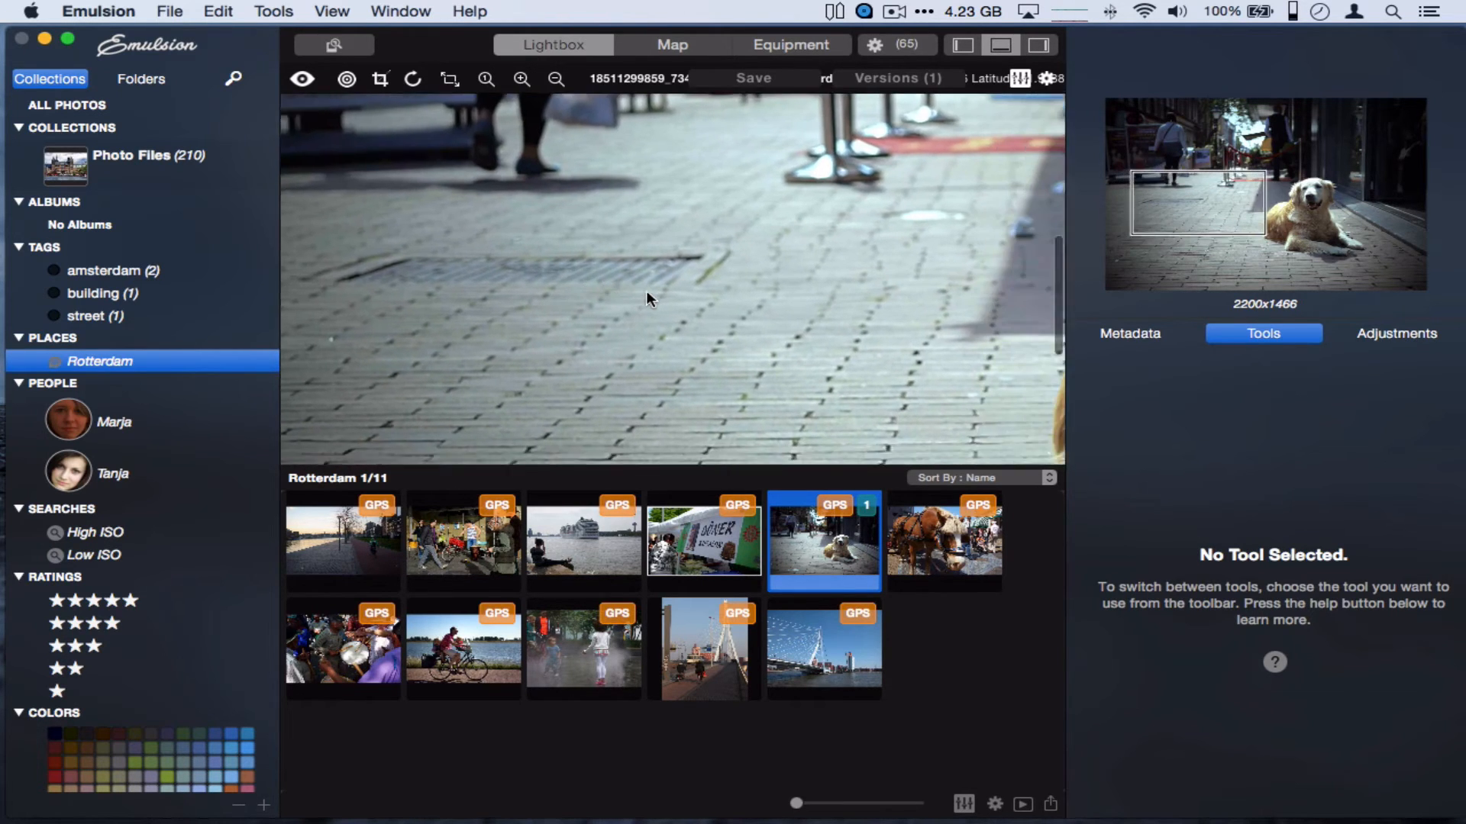
pyautogui.hscroll(-10, 646, 291)
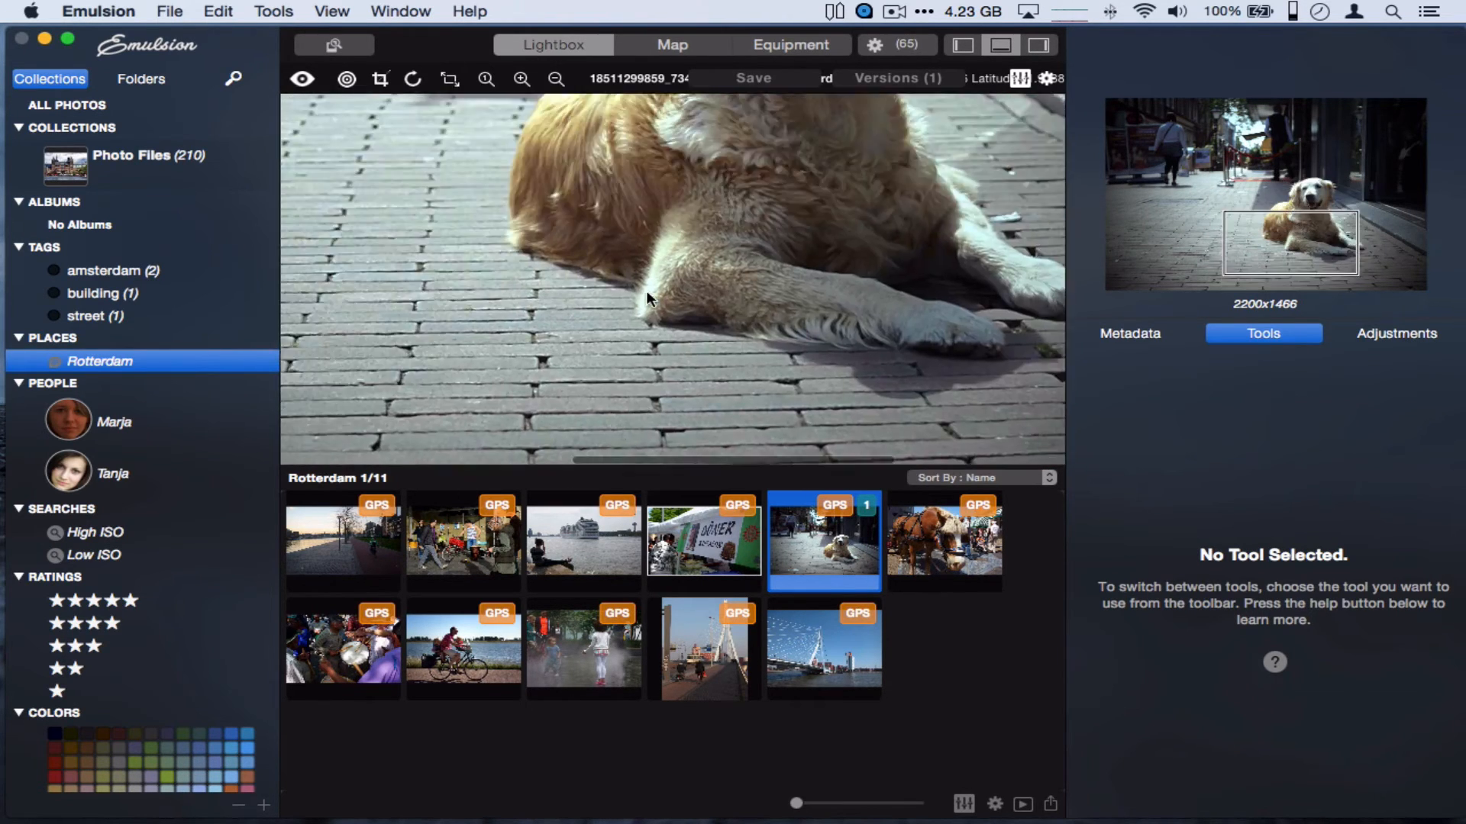
pyautogui.scroll(-2, 646, 290)
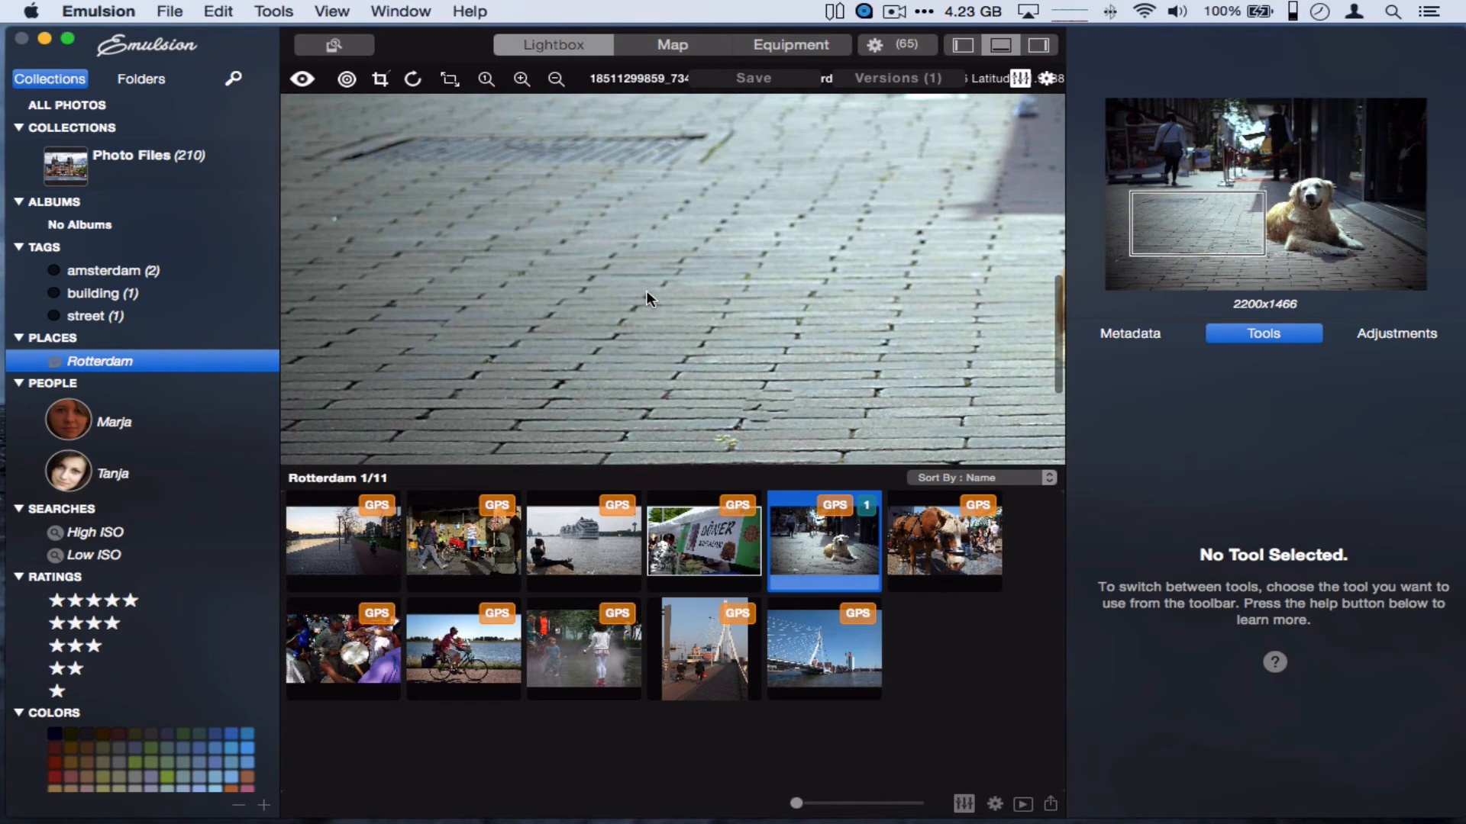
pyautogui.scroll(3, 538, 238)
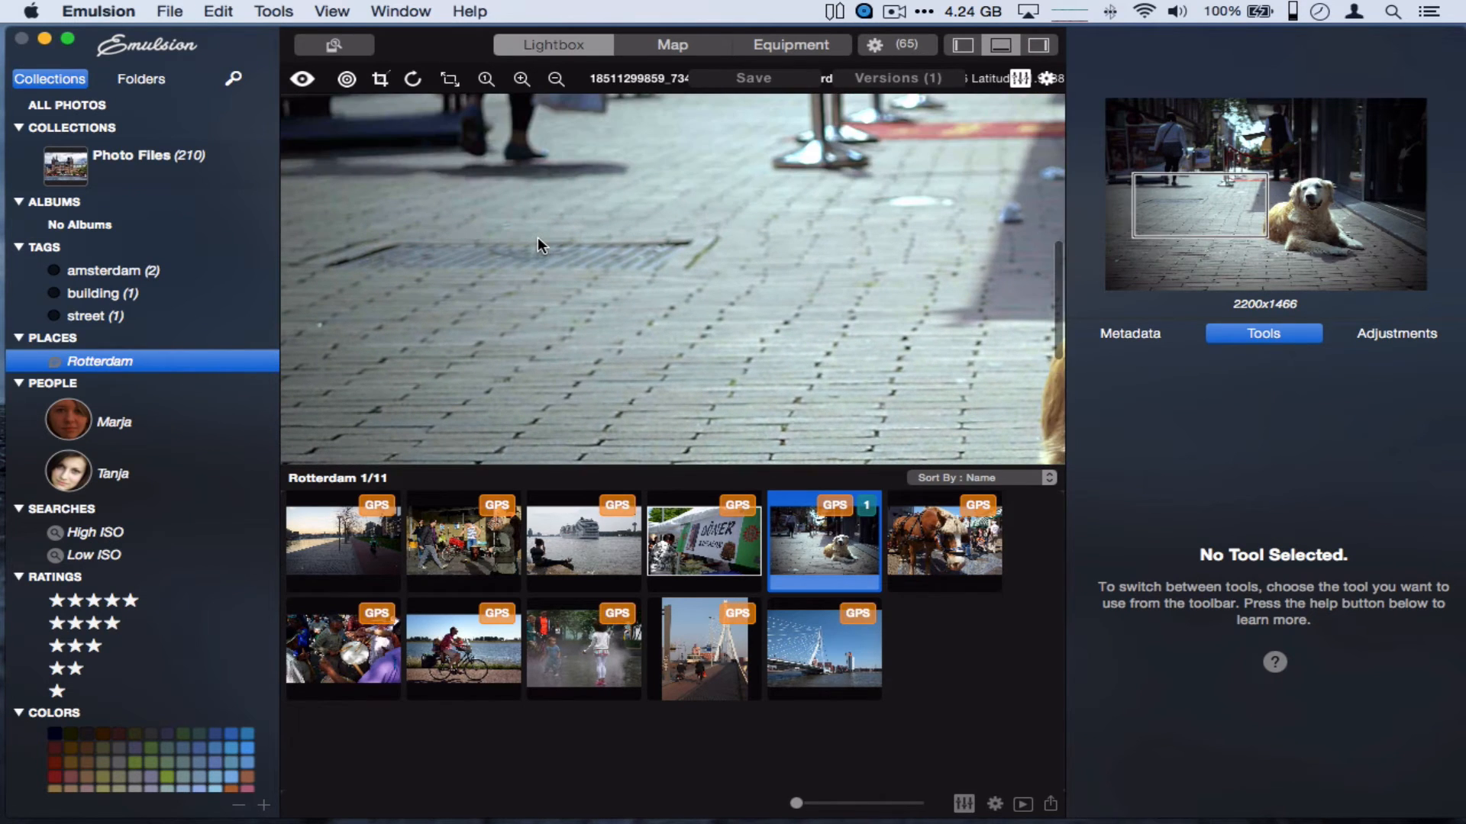
# Switch from the dog photo to the first person's photos under People, saving the modified working version
pyautogui.click(555, 79)
pyautogui.click(555, 79)
pyautogui.click(555, 80)
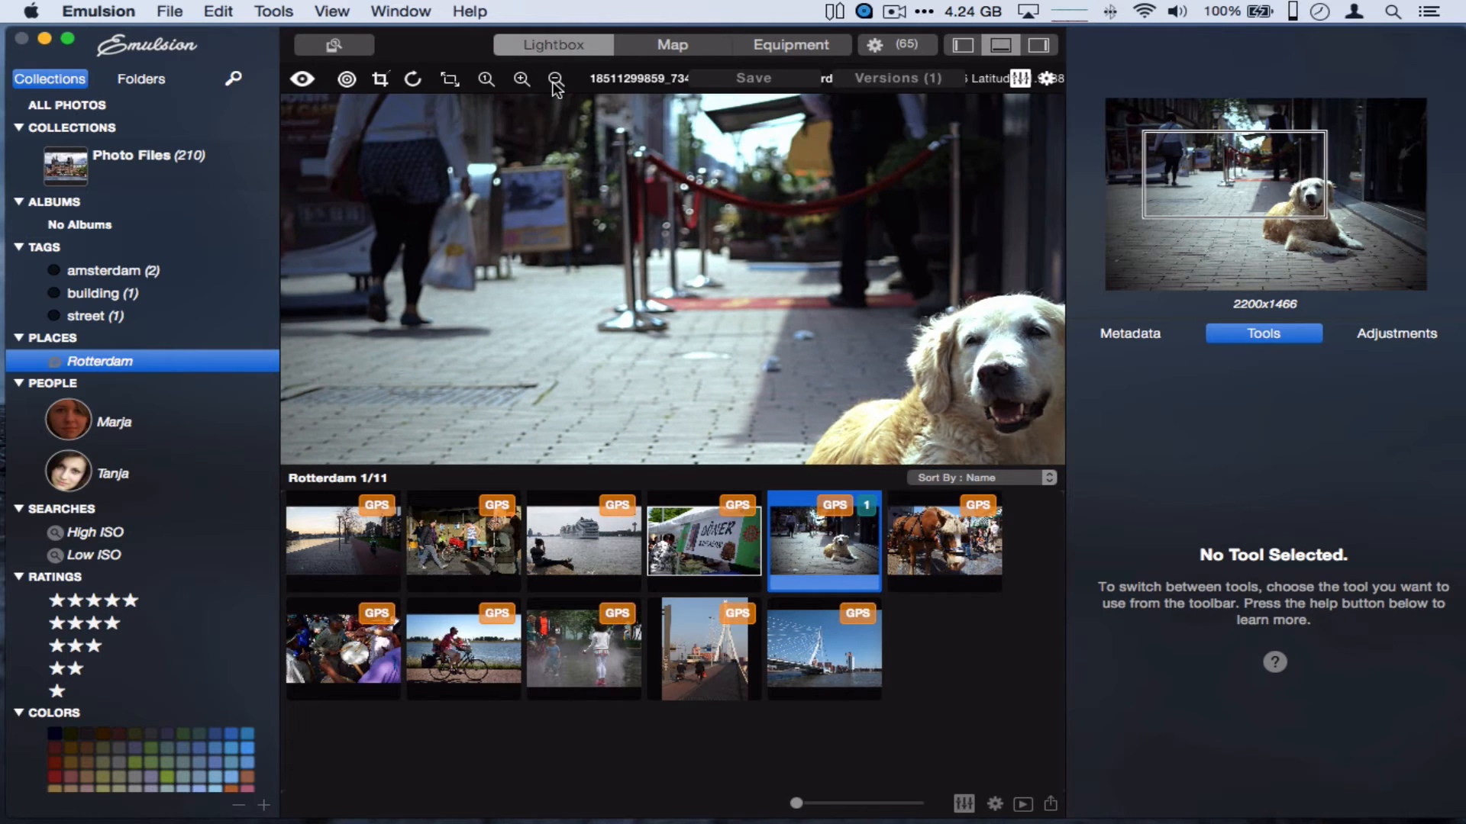
pyautogui.scroll(-5, 584, 309)
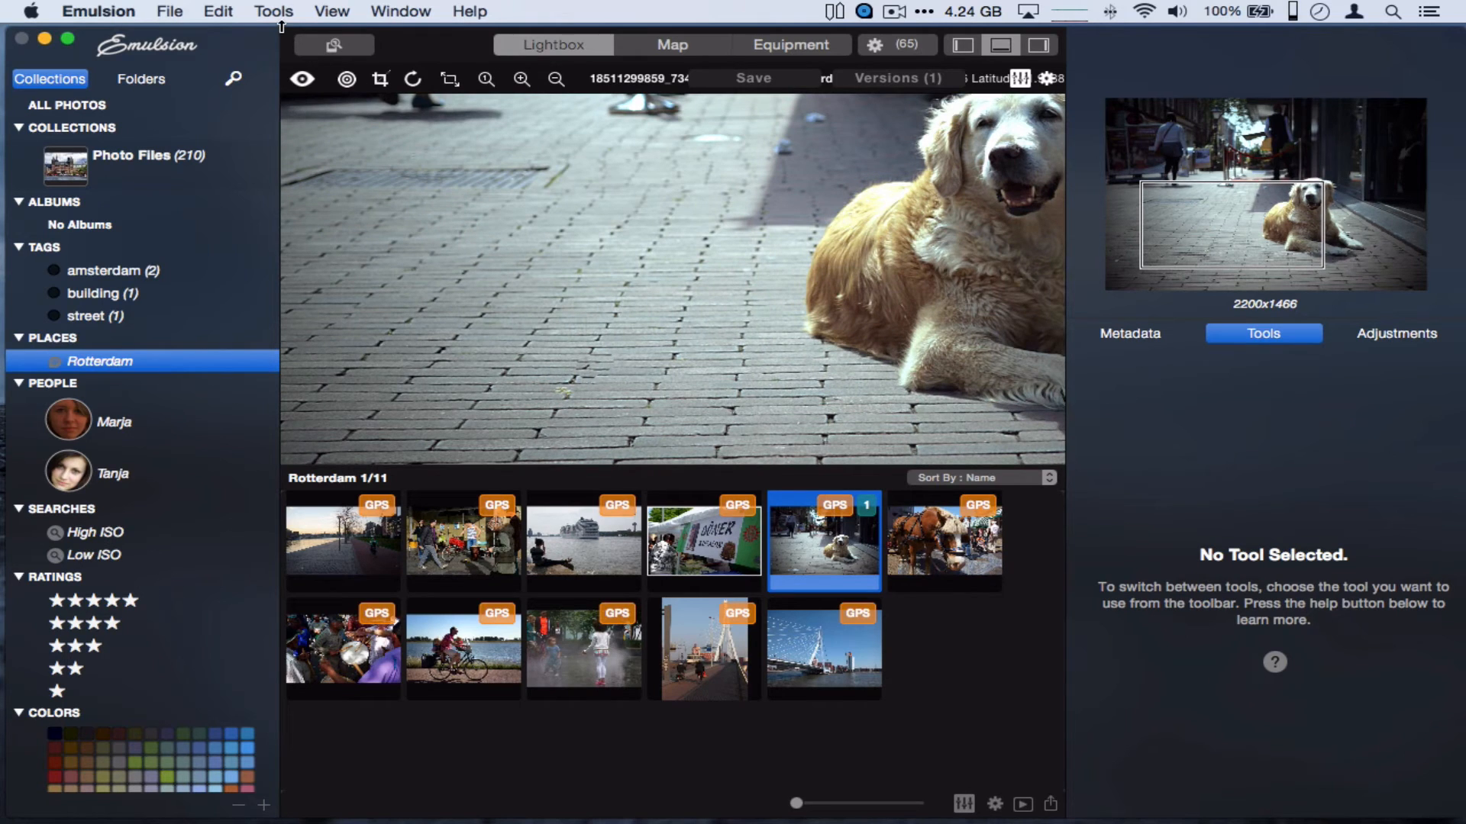
pyautogui.click(321, 14)
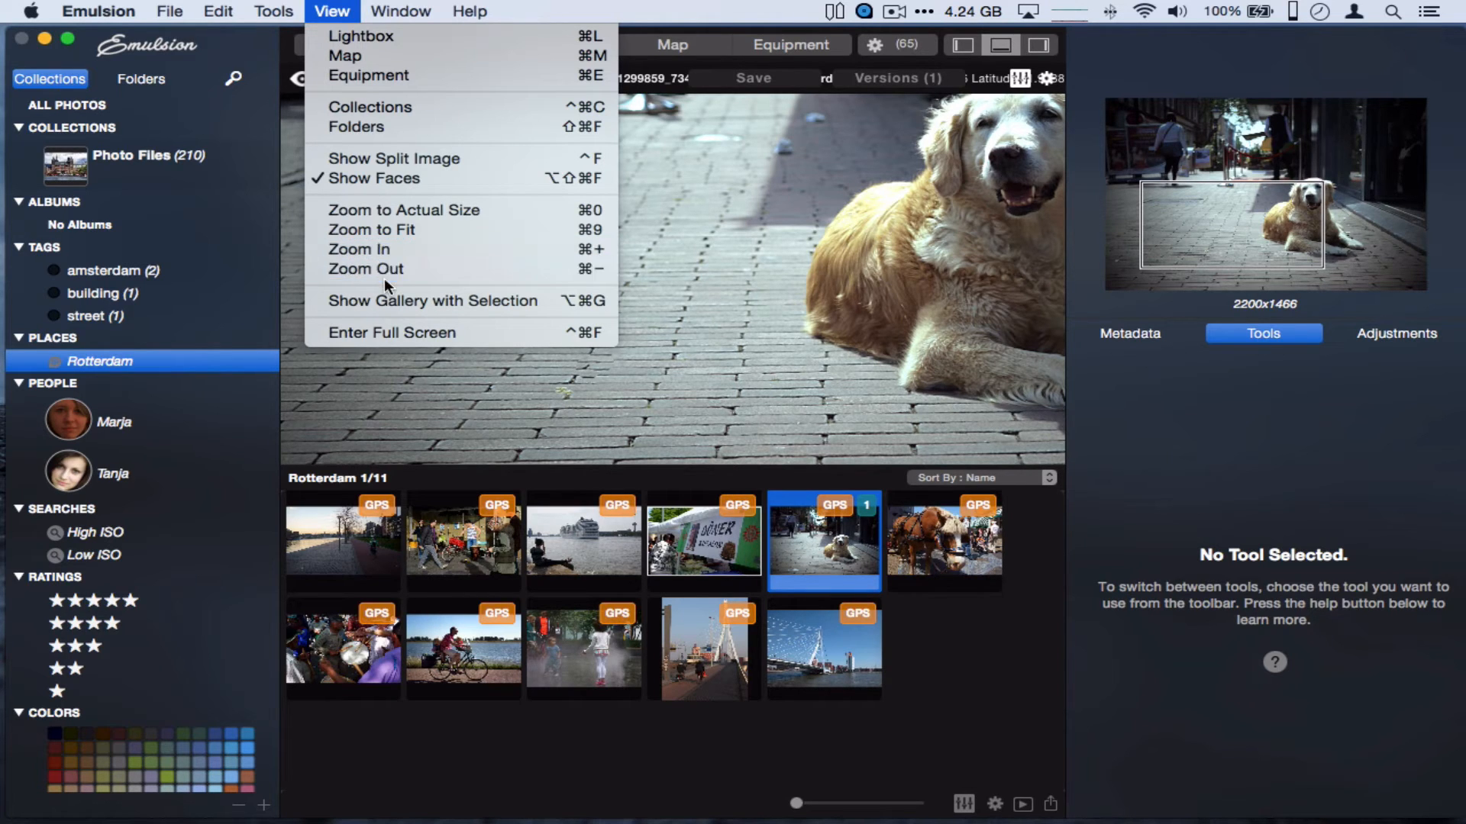
pyautogui.click(383, 250)
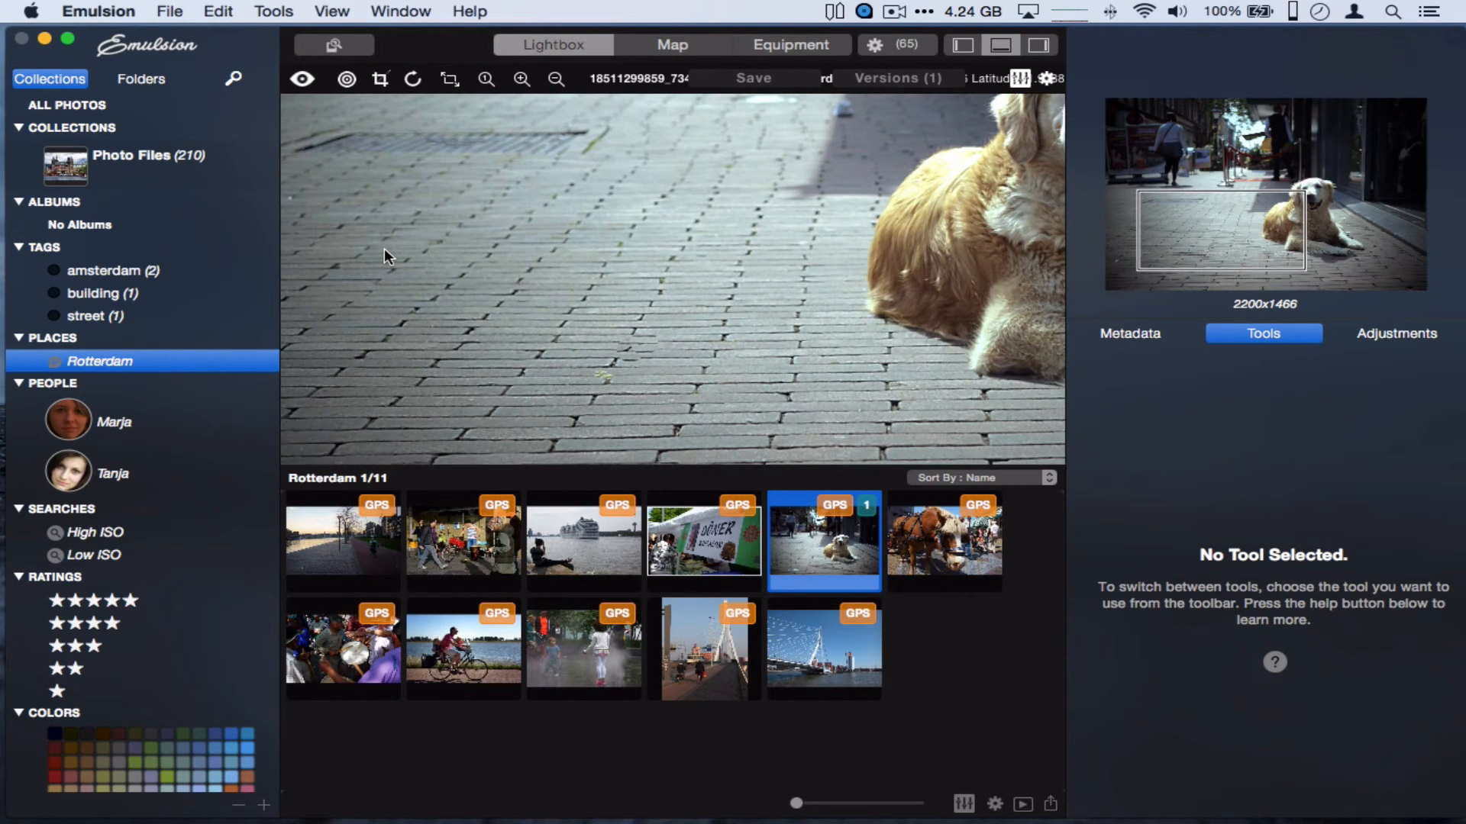
pyautogui.press('super+minus')
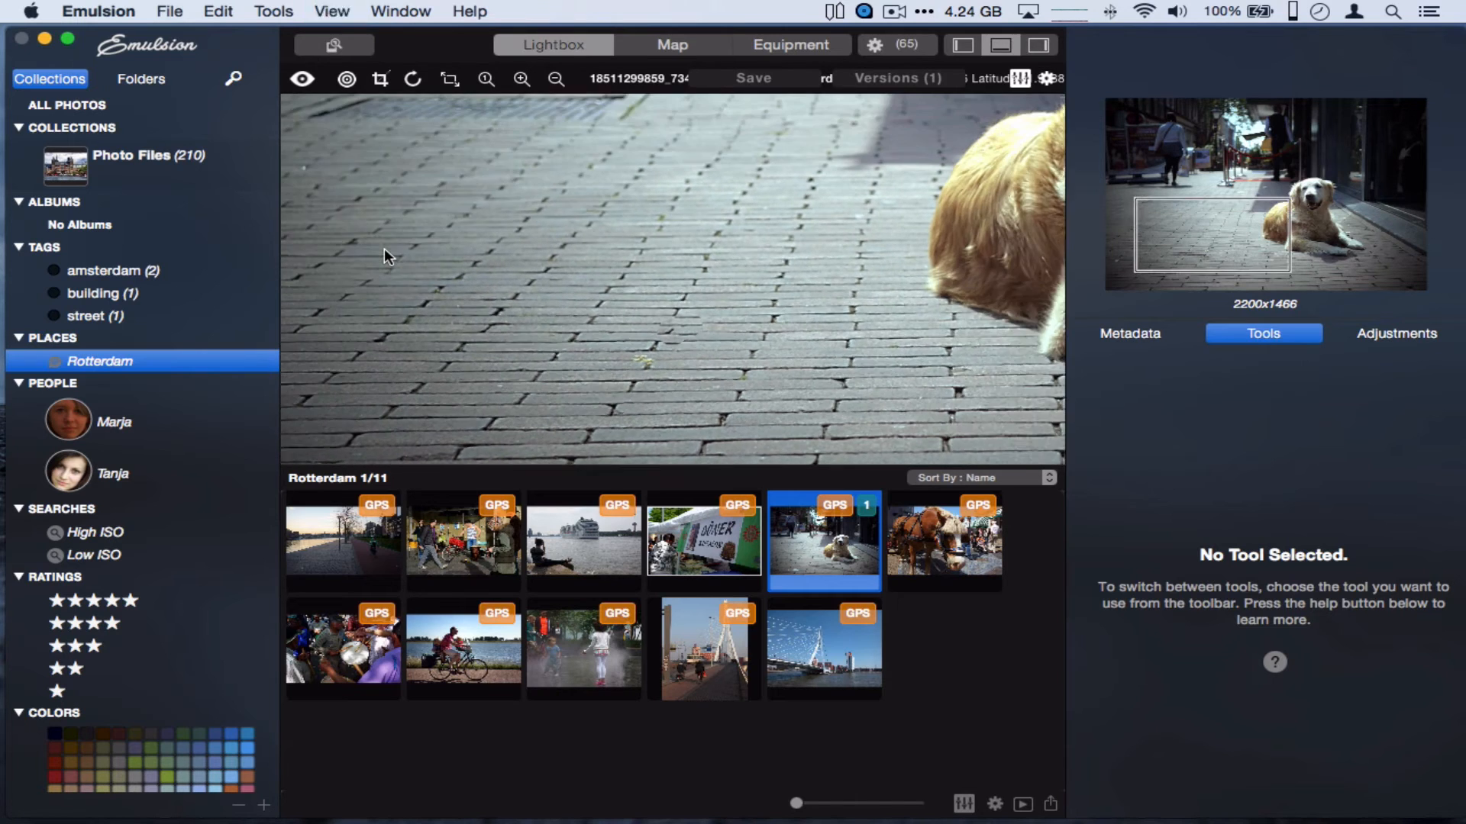
pyautogui.press('super+minus')
pyautogui.press('super+minus')
pyautogui.press('super+minus')
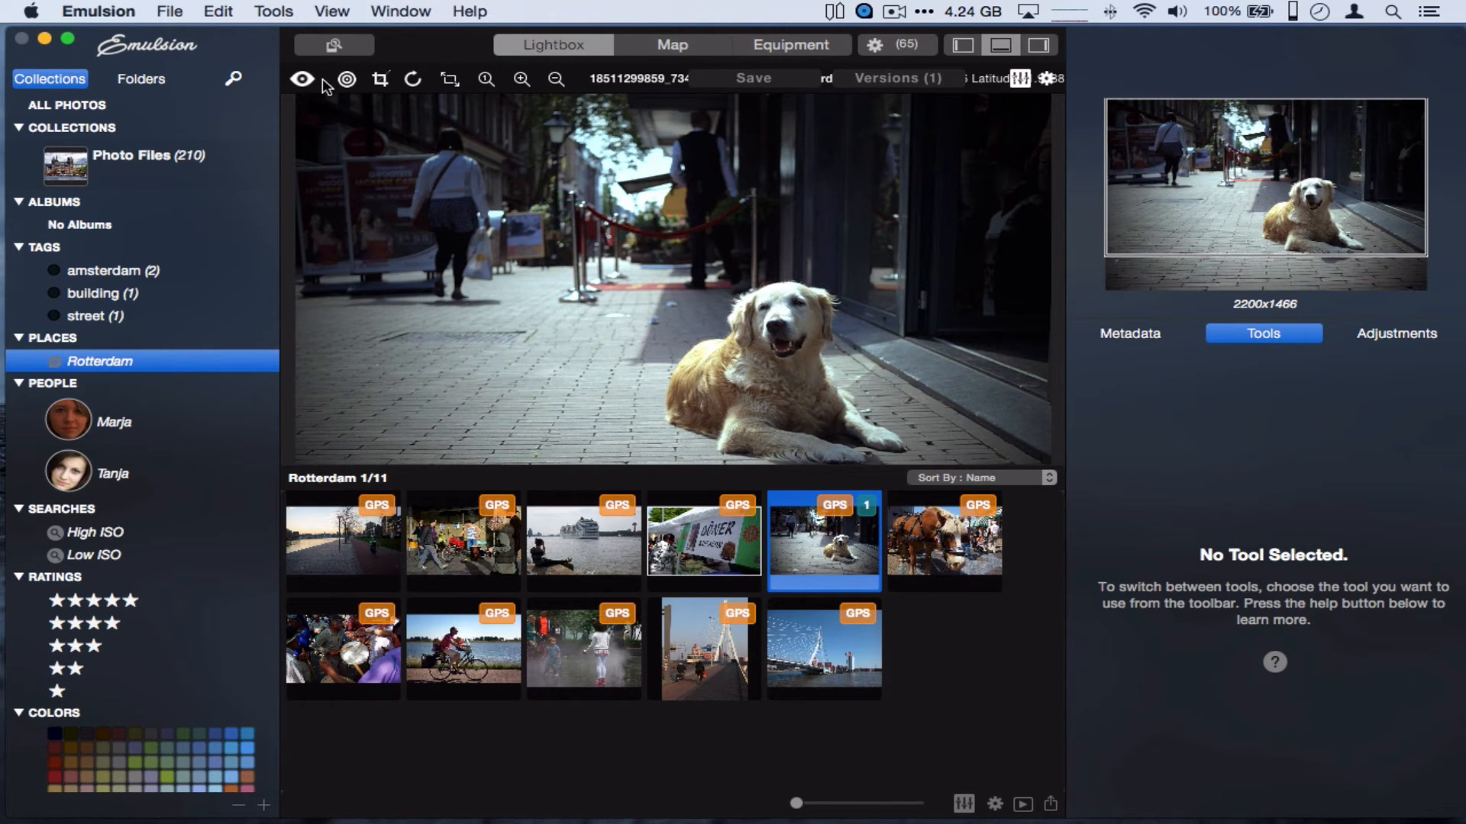
pyautogui.click(131, 428)
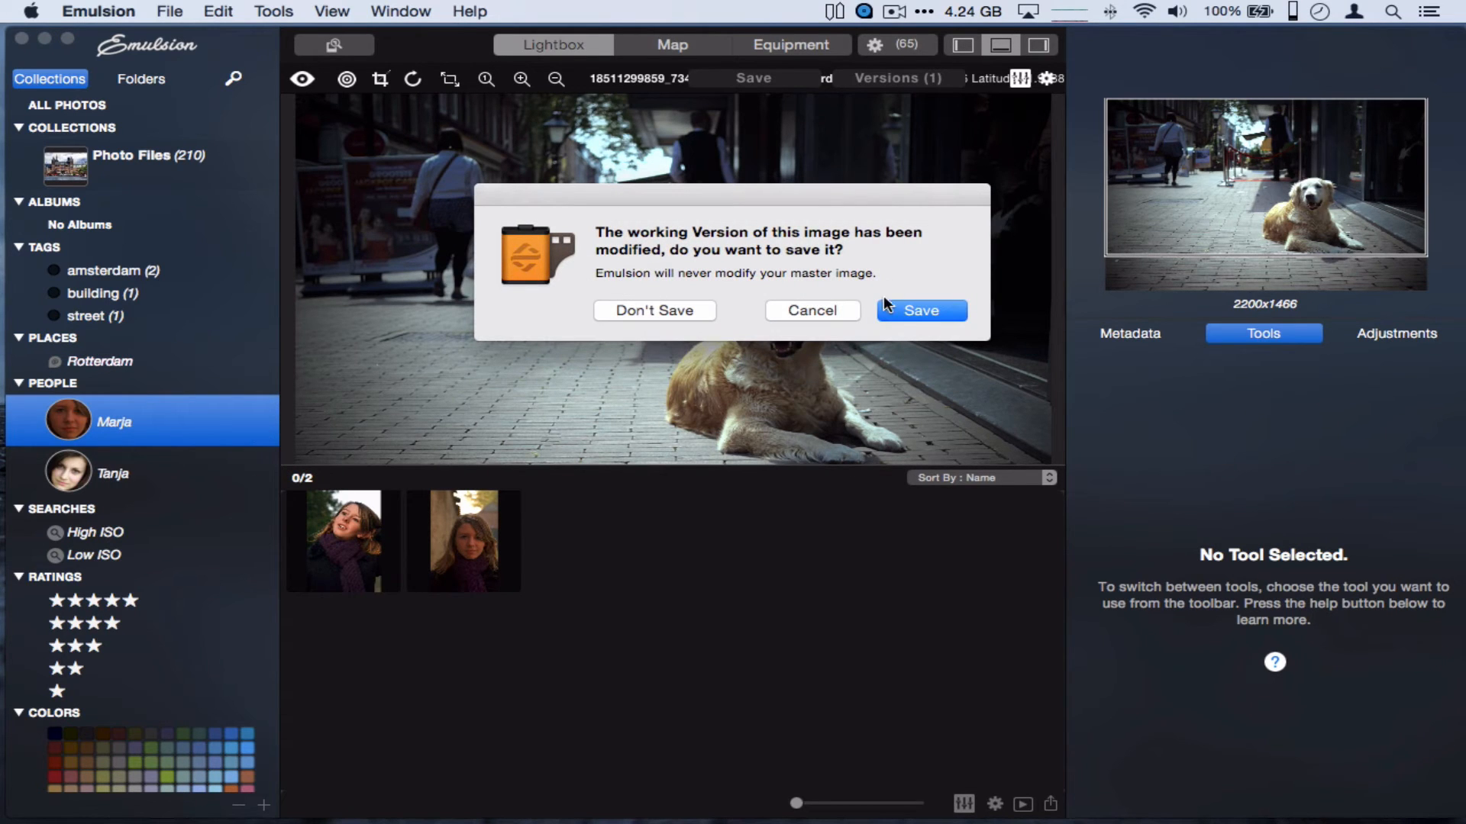
pyautogui.click(912, 311)
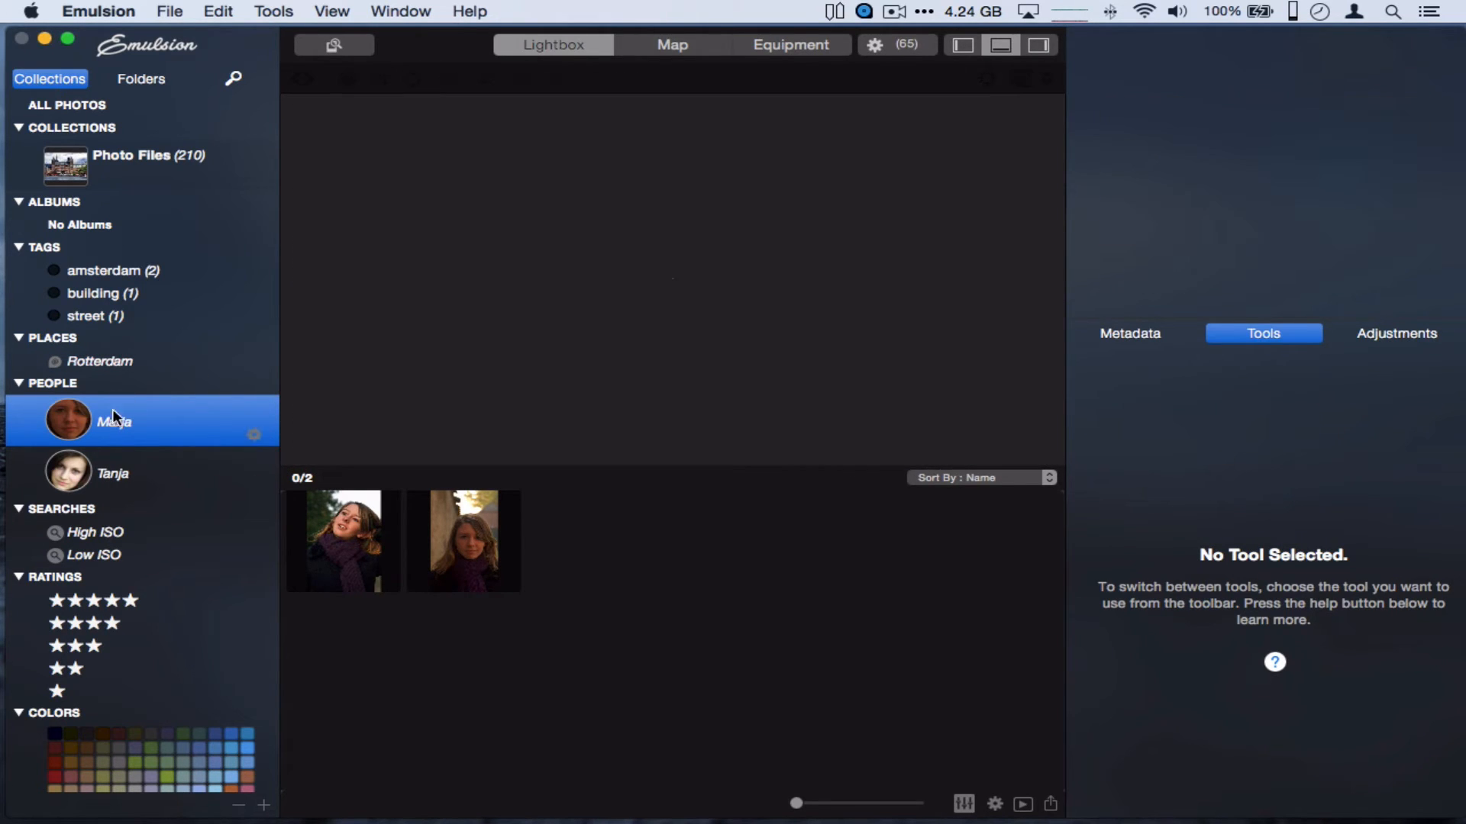
# Browse the library by each of the two people and by colour swatches, ending on the Photo Files collection
pyautogui.click(82, 475)
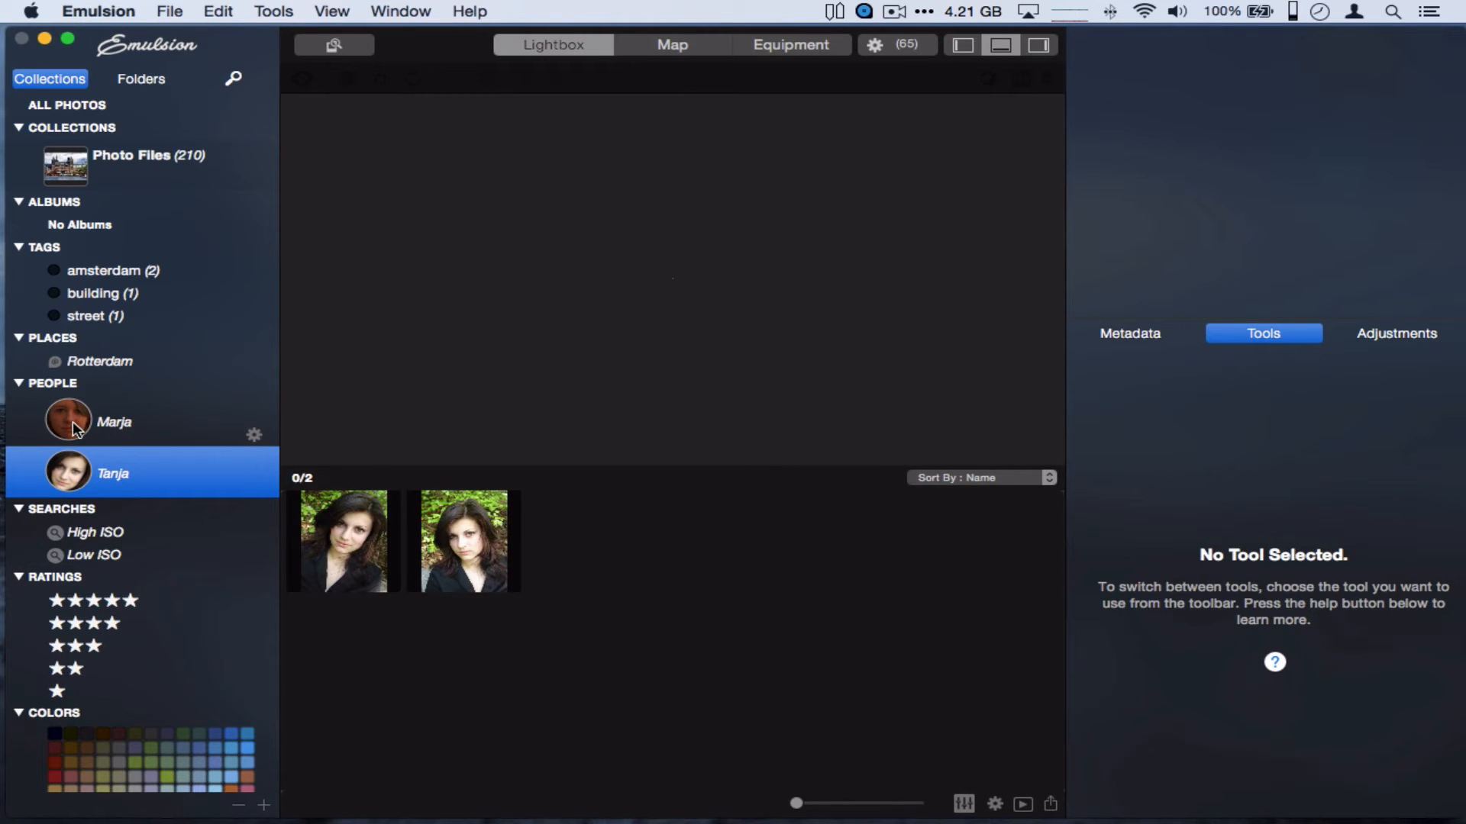
pyautogui.click(72, 421)
pyautogui.click(79, 474)
pyautogui.click(87, 172)
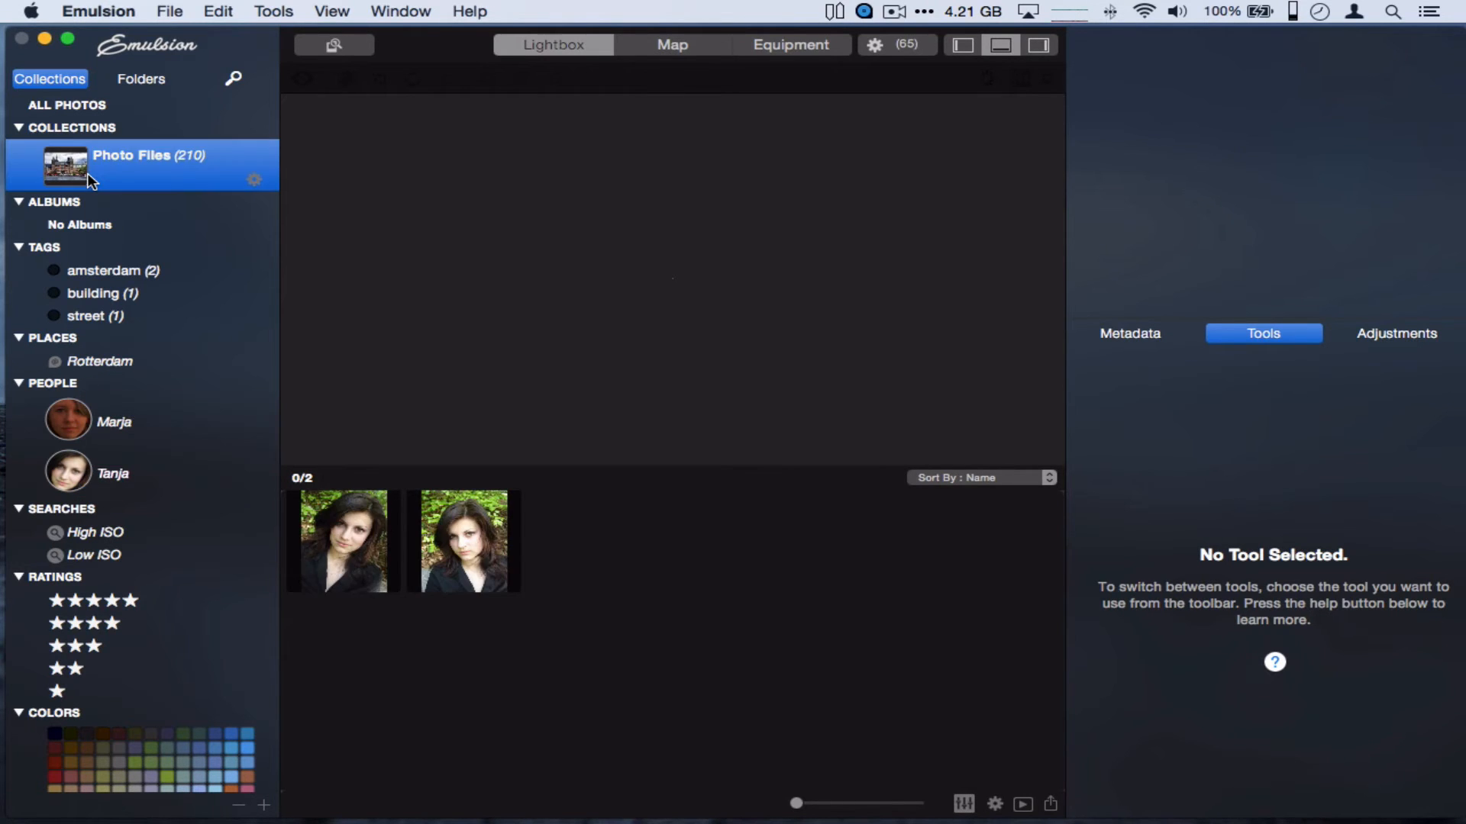
pyautogui.click(133, 754)
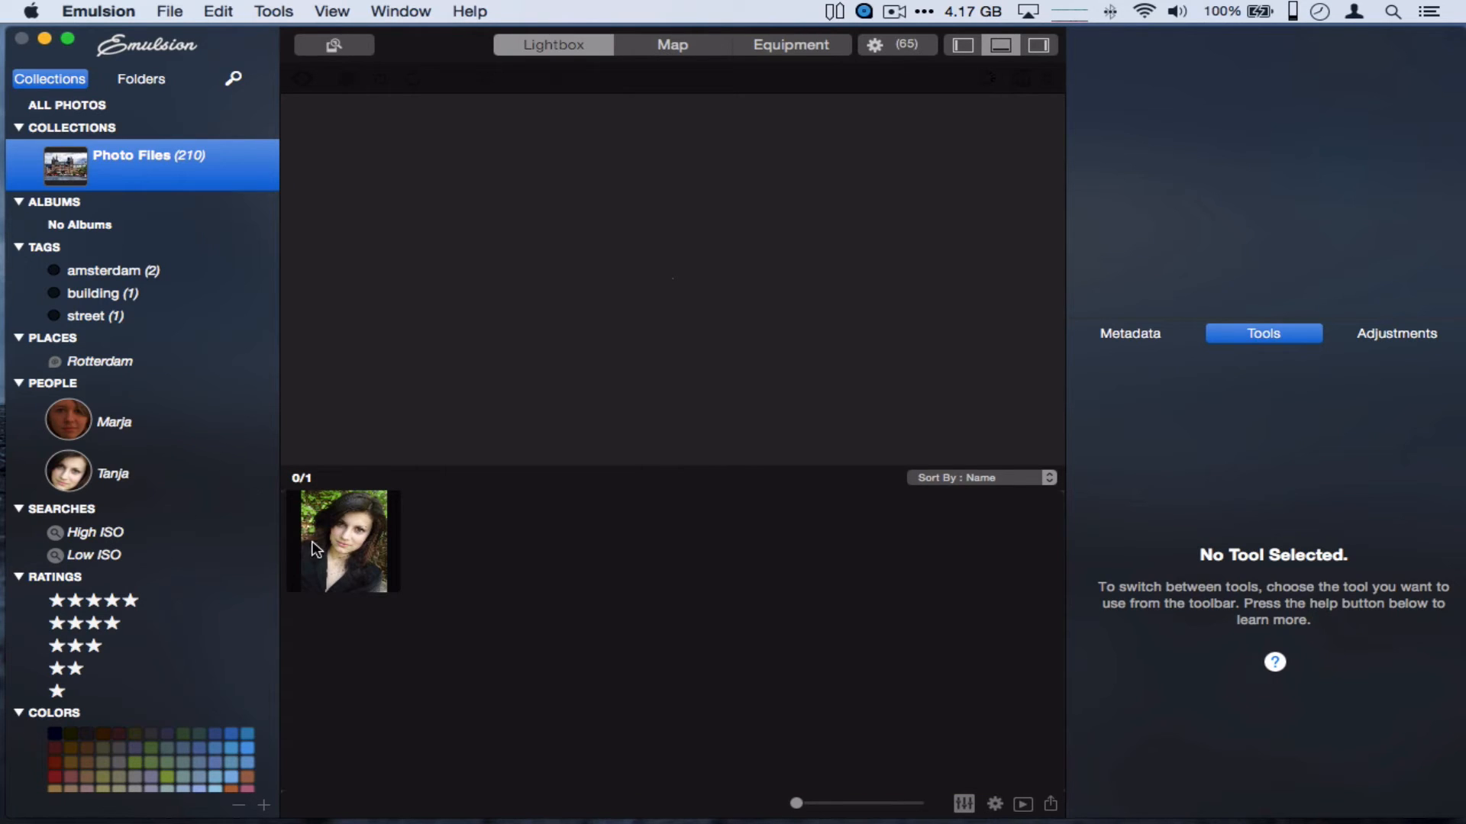
pyautogui.click(117, 425)
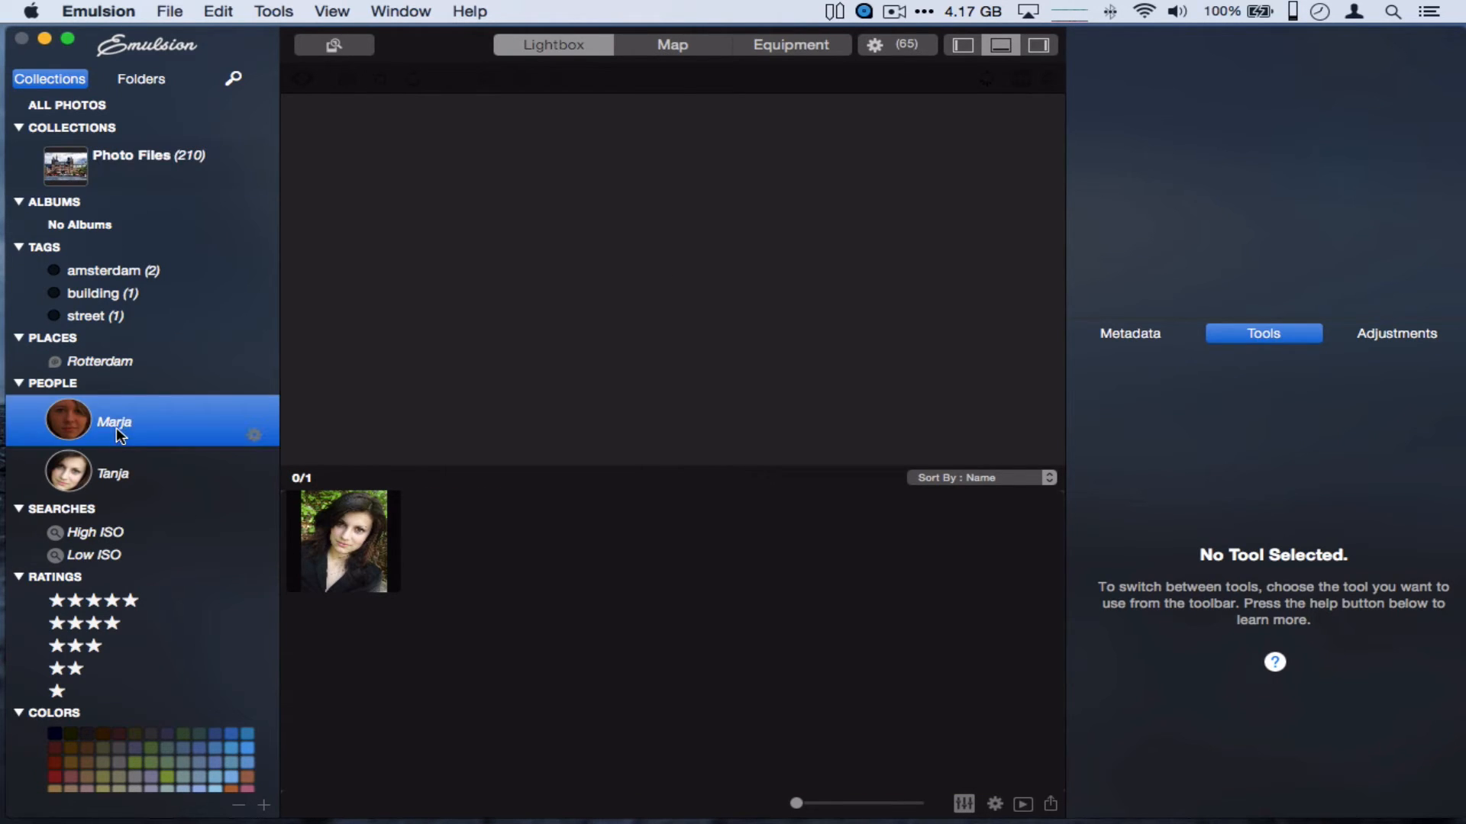
pyautogui.click(95, 478)
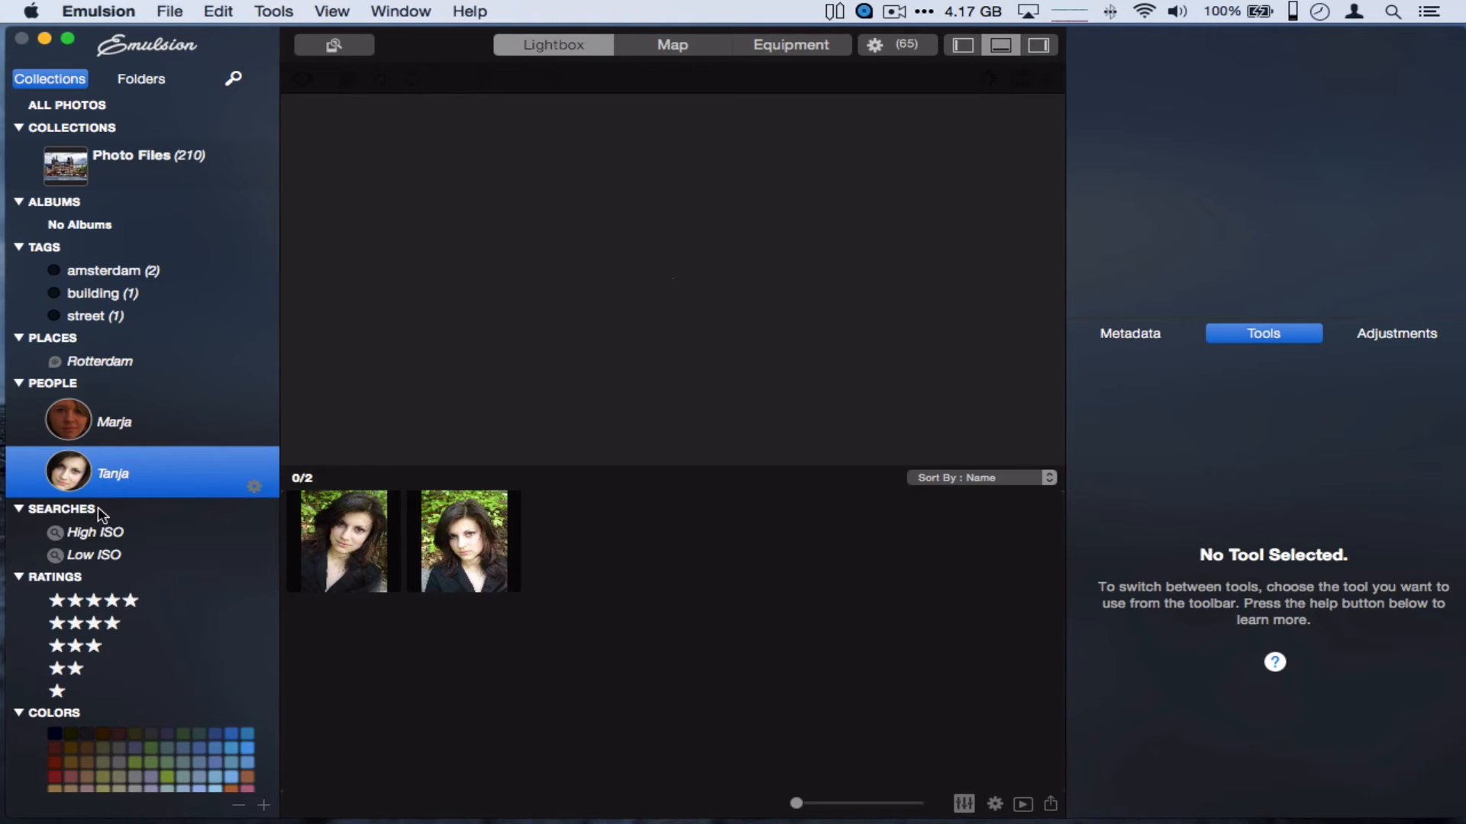
pyautogui.click(163, 758)
pyautogui.click(103, 164)
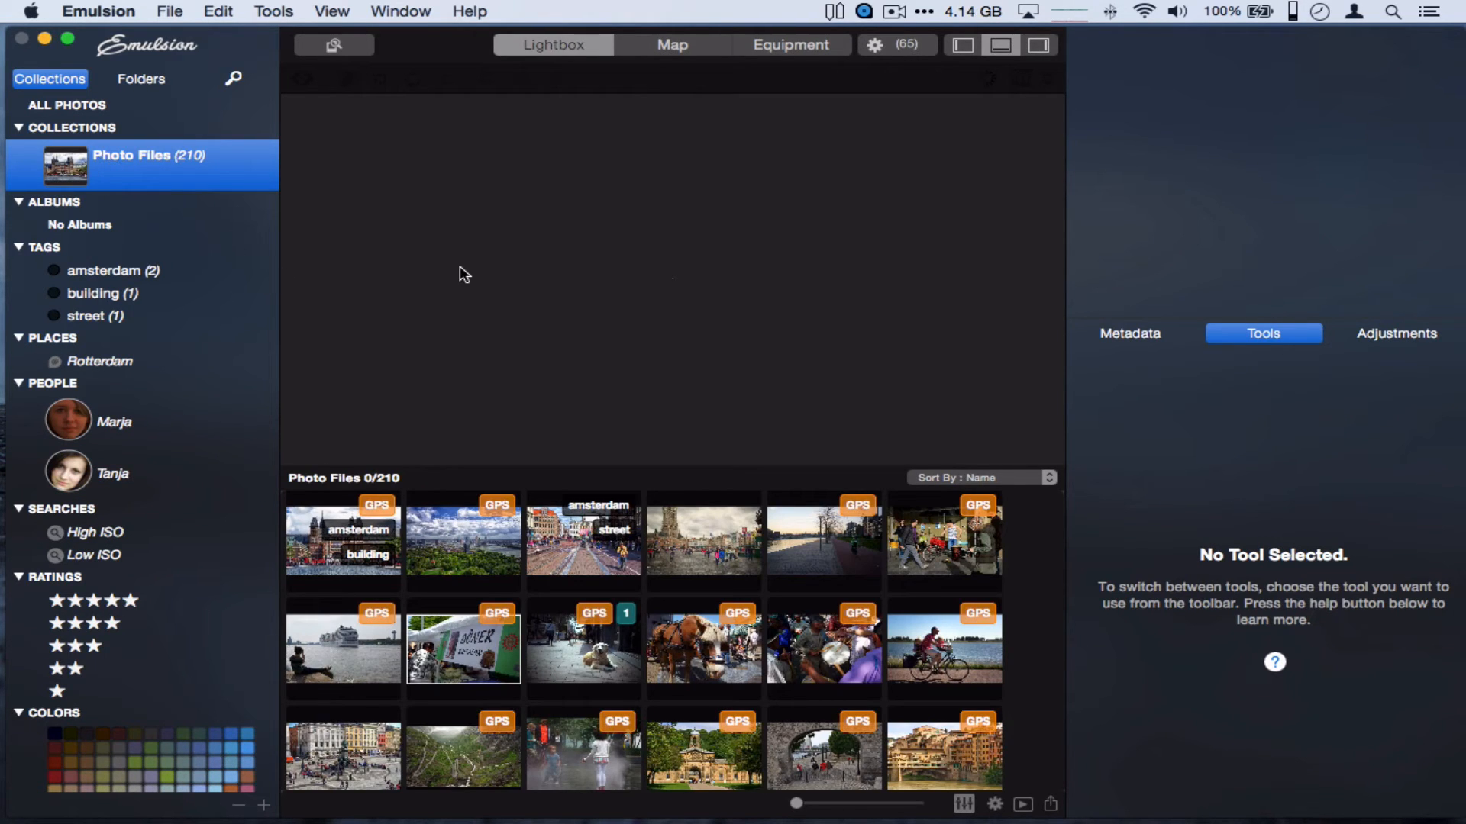
# Check the progress of the background thumbnail and indexing tasks, and dismiss the overview
pyautogui.click(901, 49)
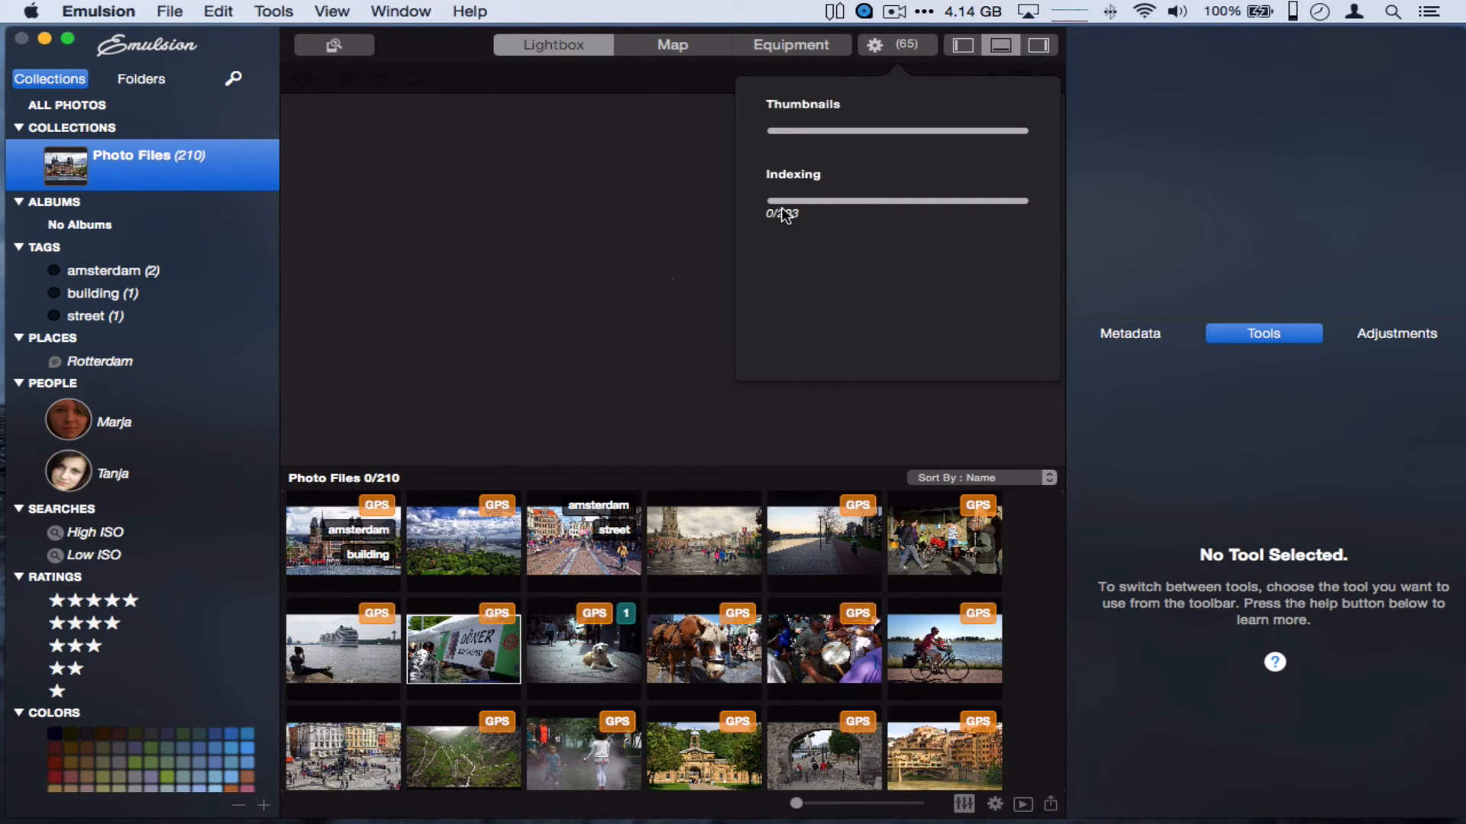
pyautogui.click(882, 42)
pyautogui.click(878, 43)
pyautogui.click(879, 46)
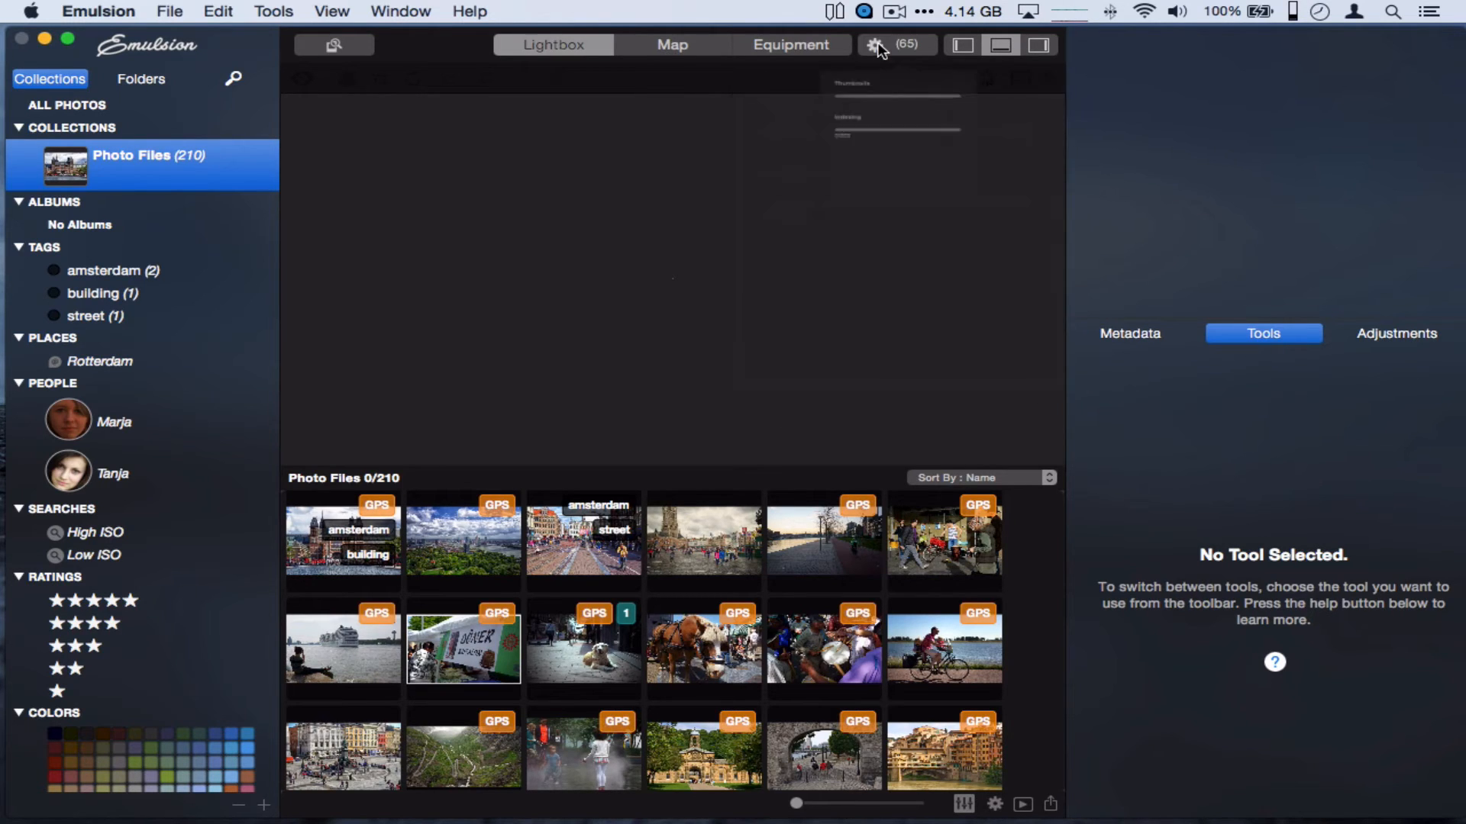
pyautogui.click(615, 207)
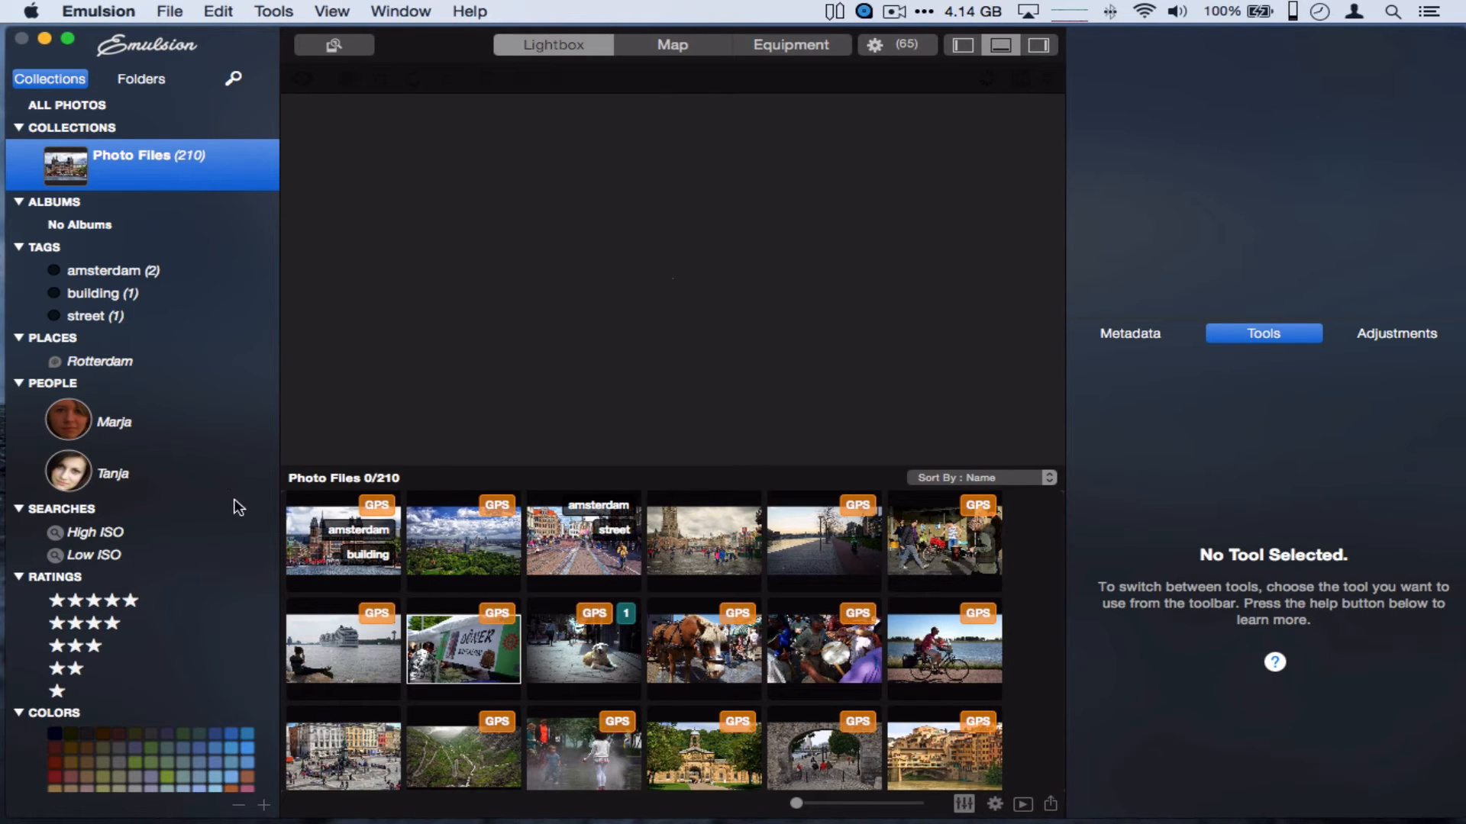
# View the settings of the second person and the Low ISO search, and browse the High ISO and five-star photos
pyautogui.click(256, 490)
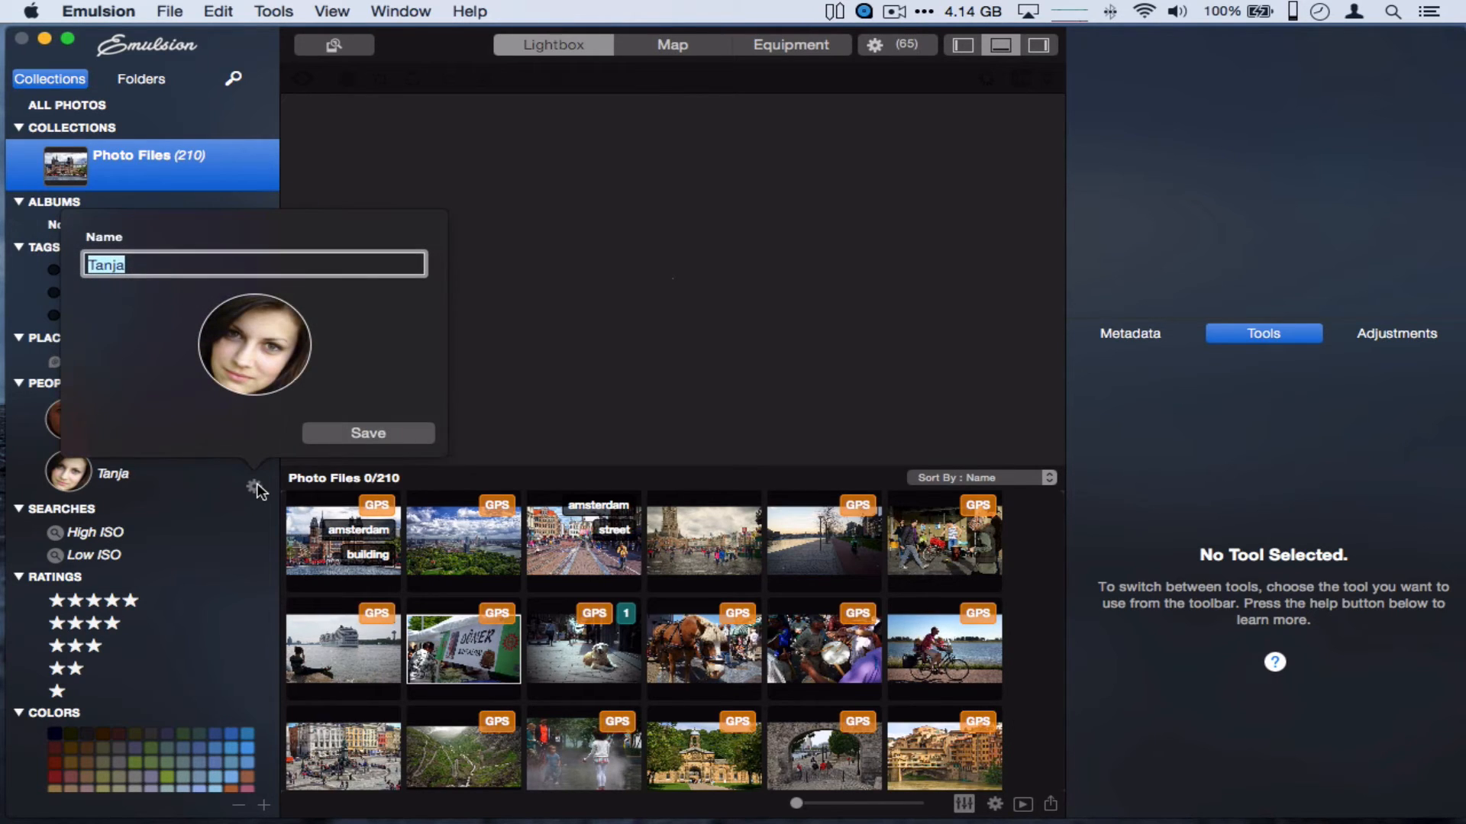
pyautogui.click(245, 524)
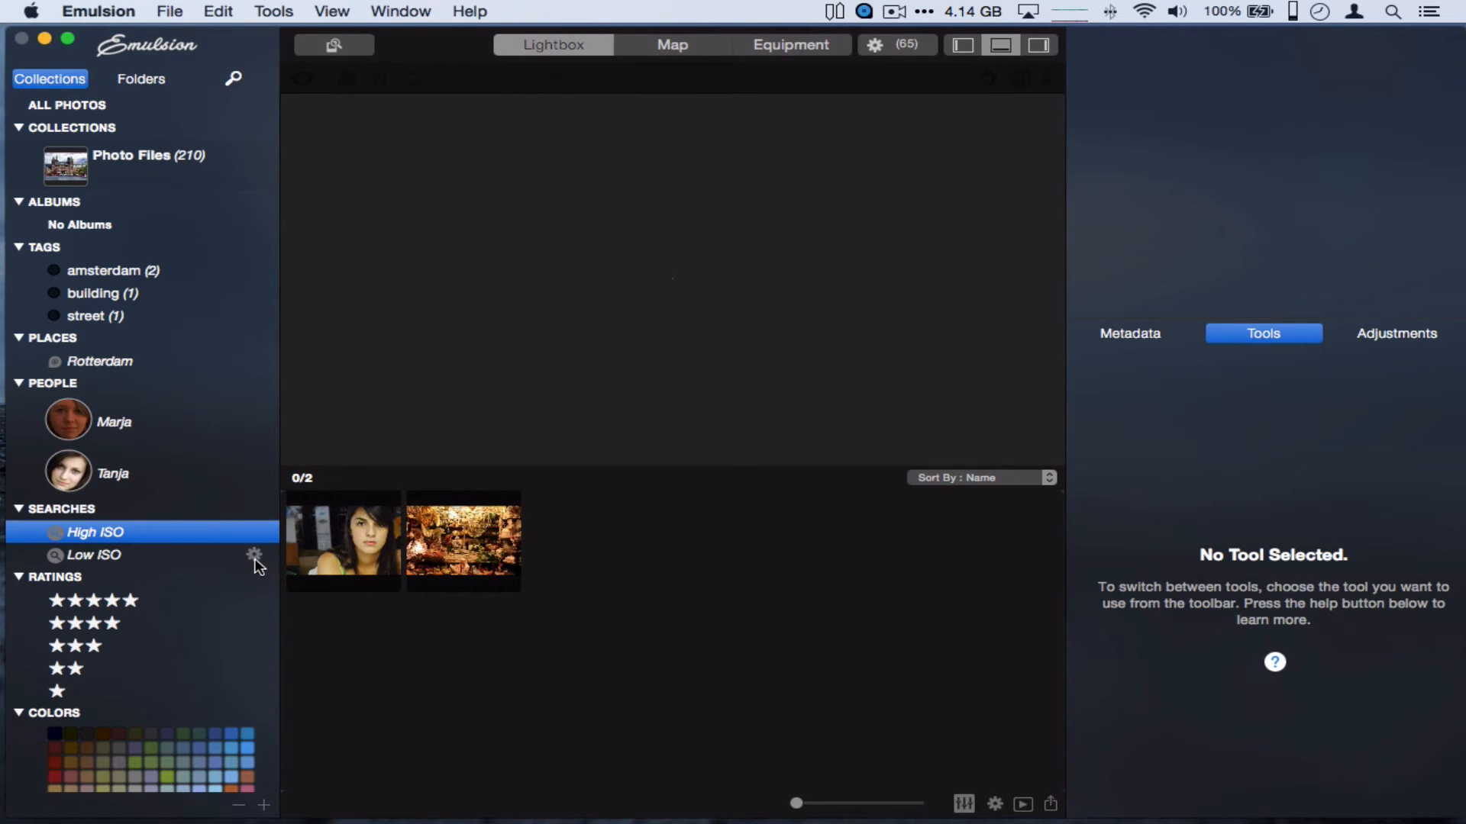
pyautogui.click(253, 555)
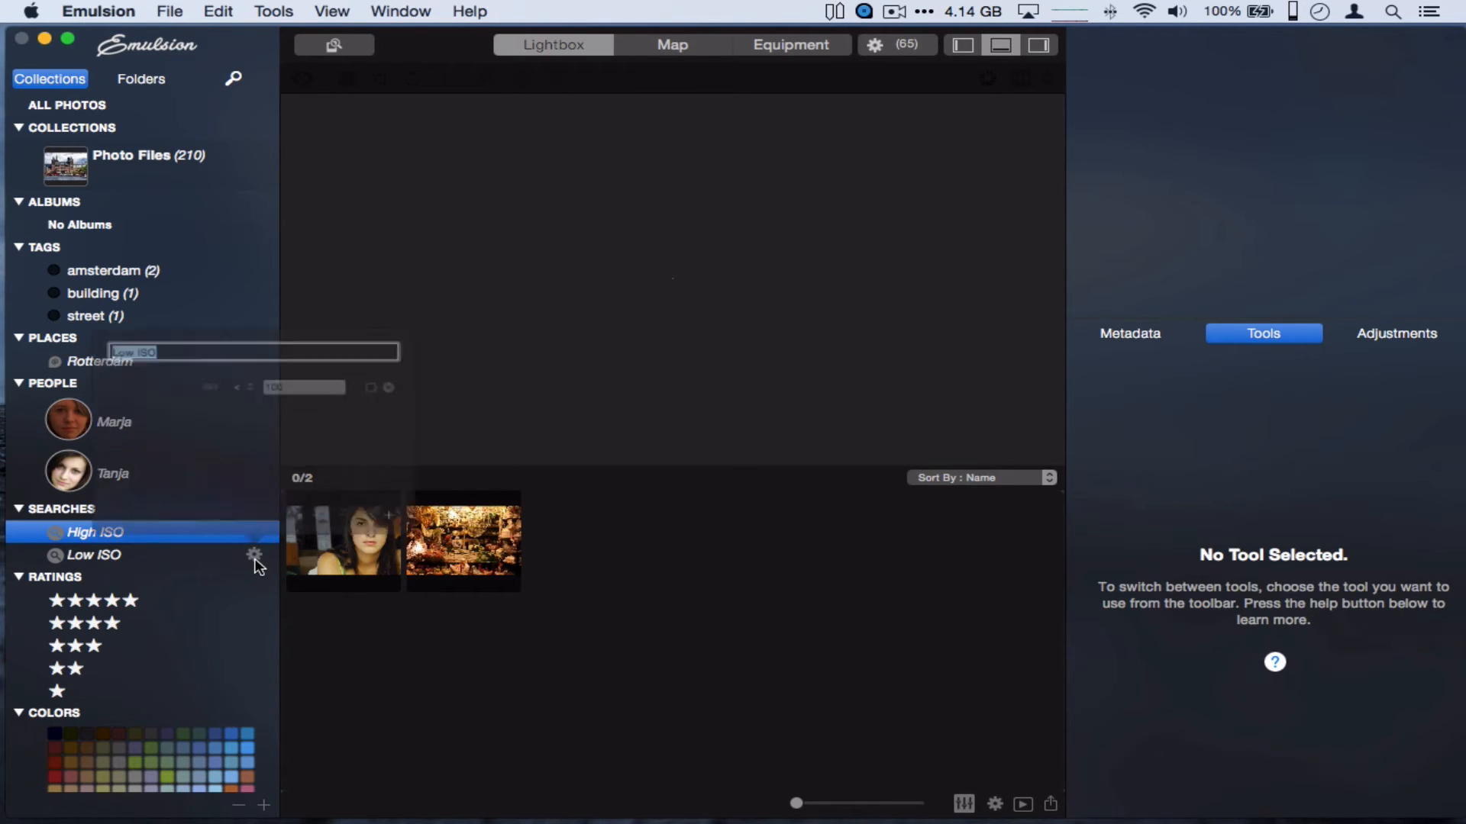
pyautogui.click(235, 606)
# Look through the sidebar's add options and the application menus for a command that creates a new search
pyautogui.scroll(-3, 178, 631)
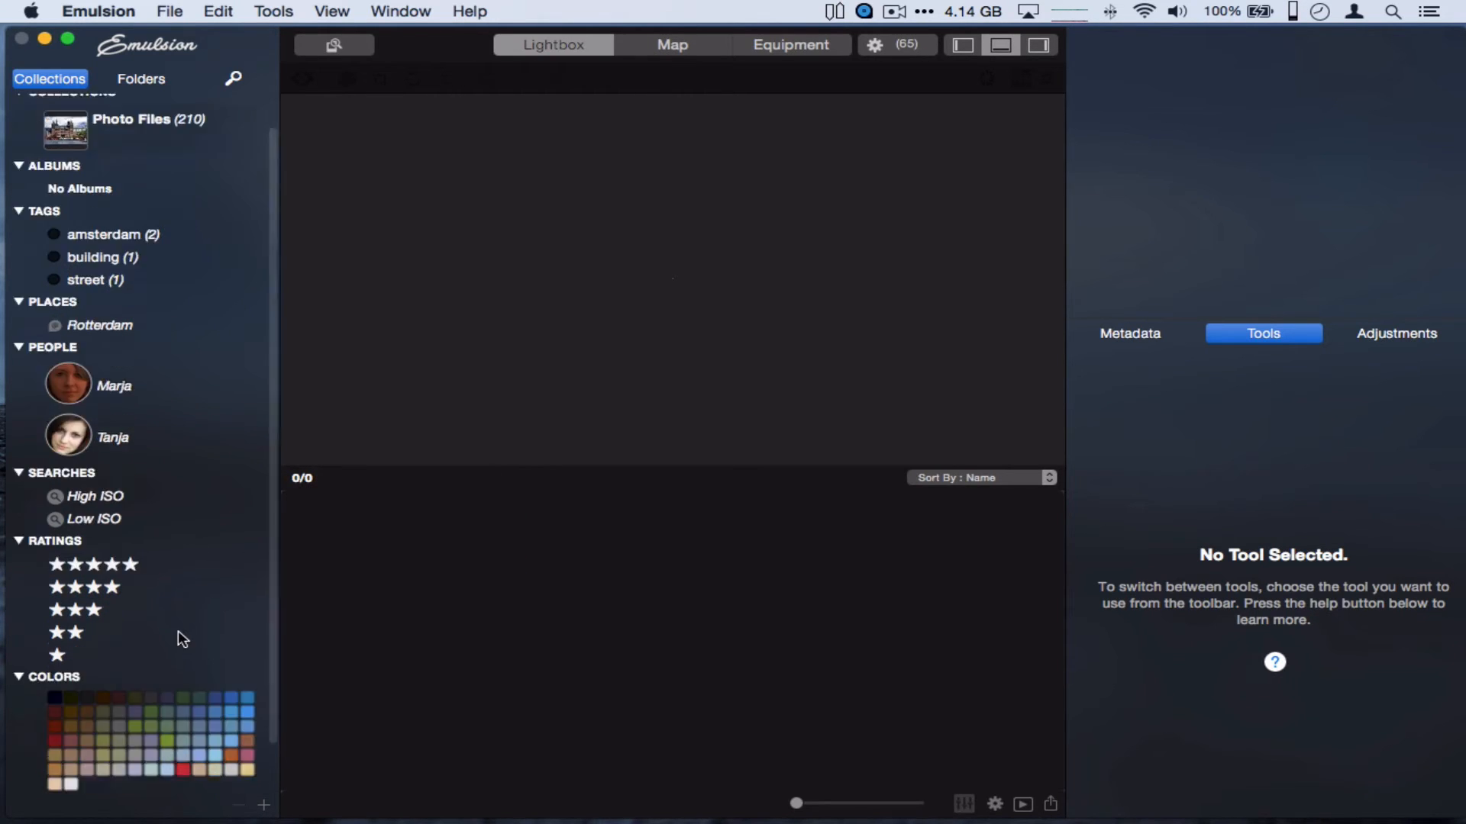
pyautogui.scroll(-2, 183, 640)
pyautogui.click(263, 805)
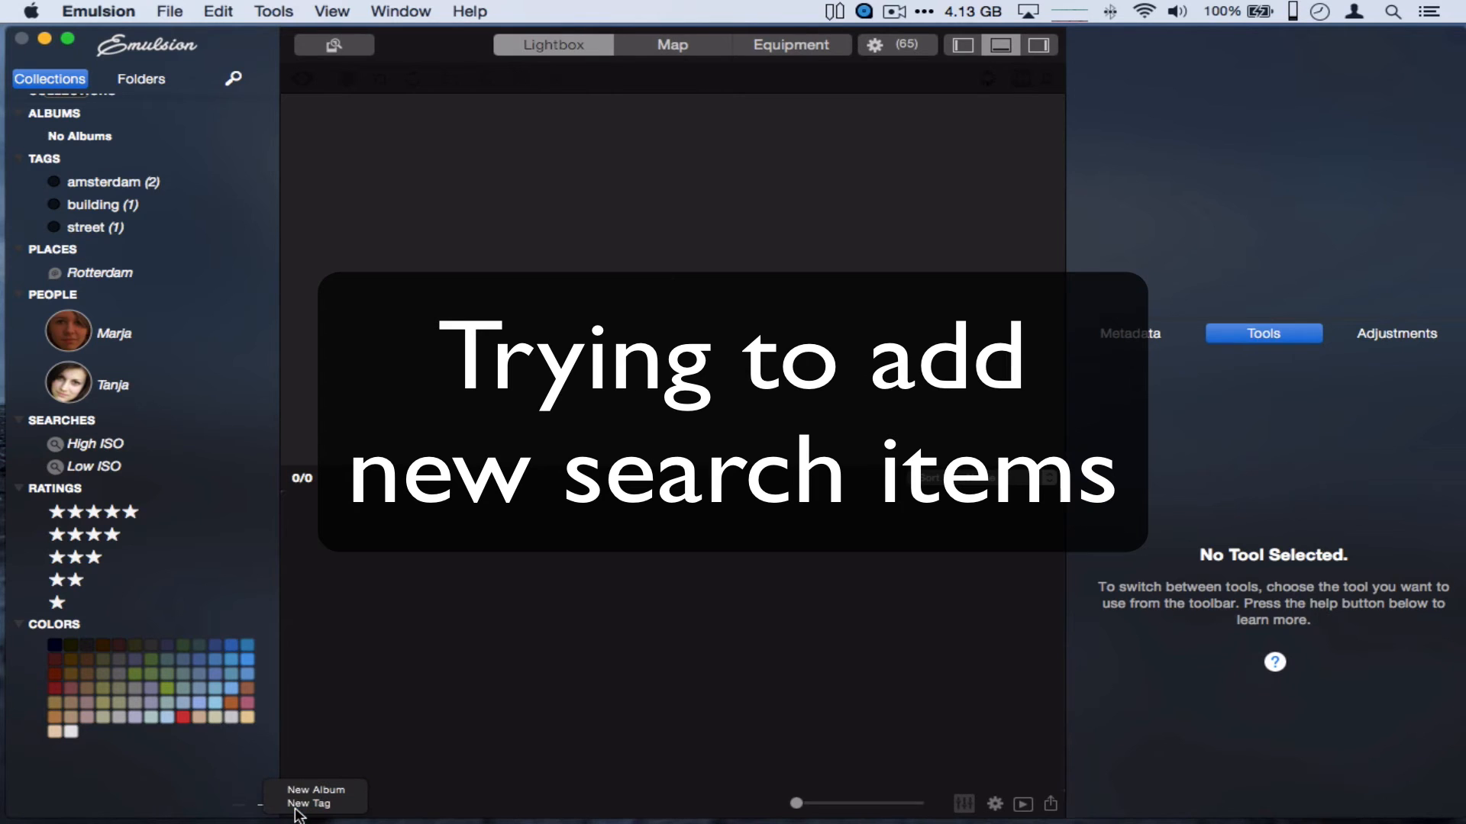
pyautogui.click(200, 765)
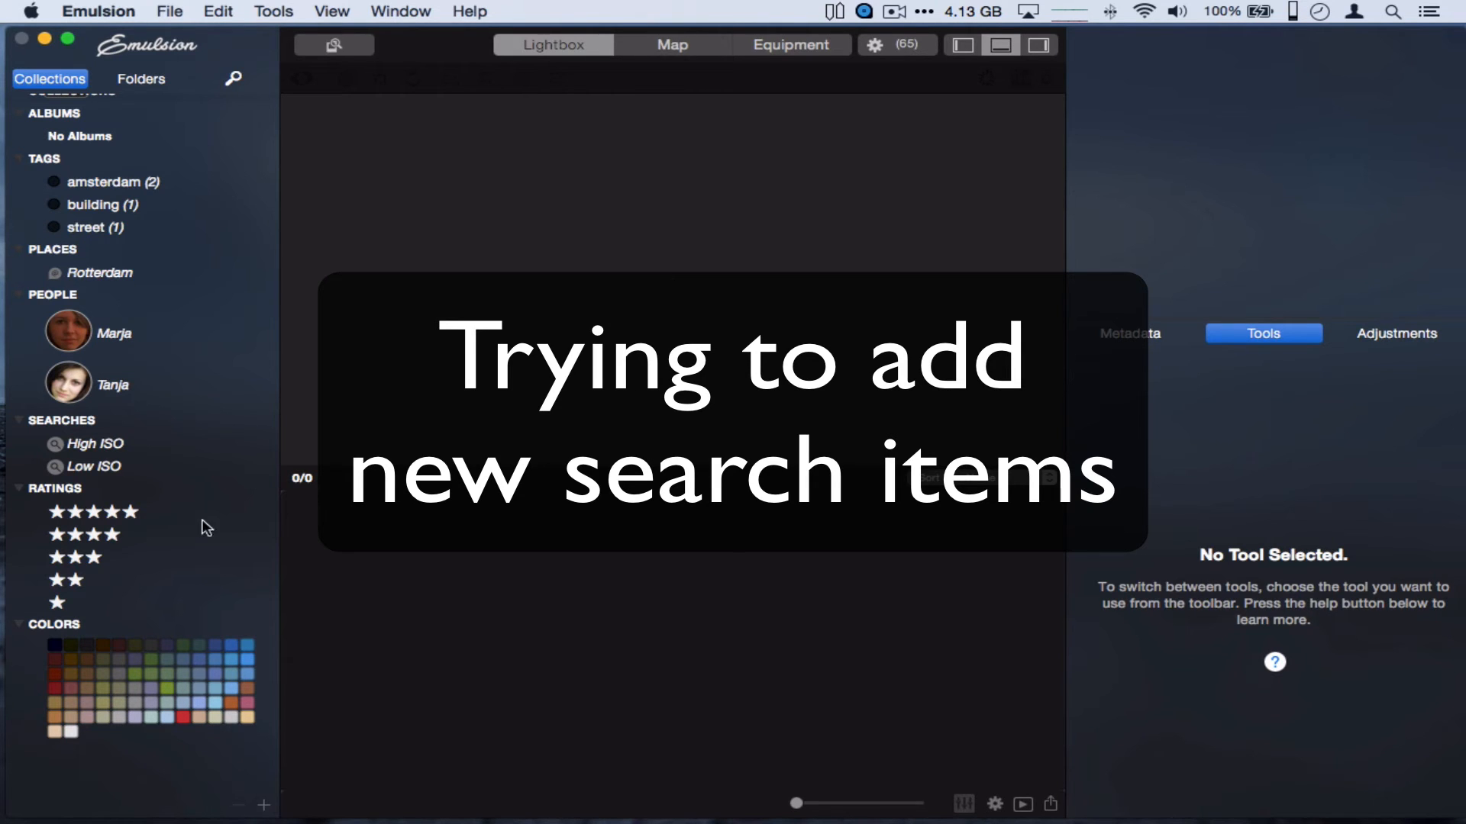
pyautogui.scroll(3, 206, 519)
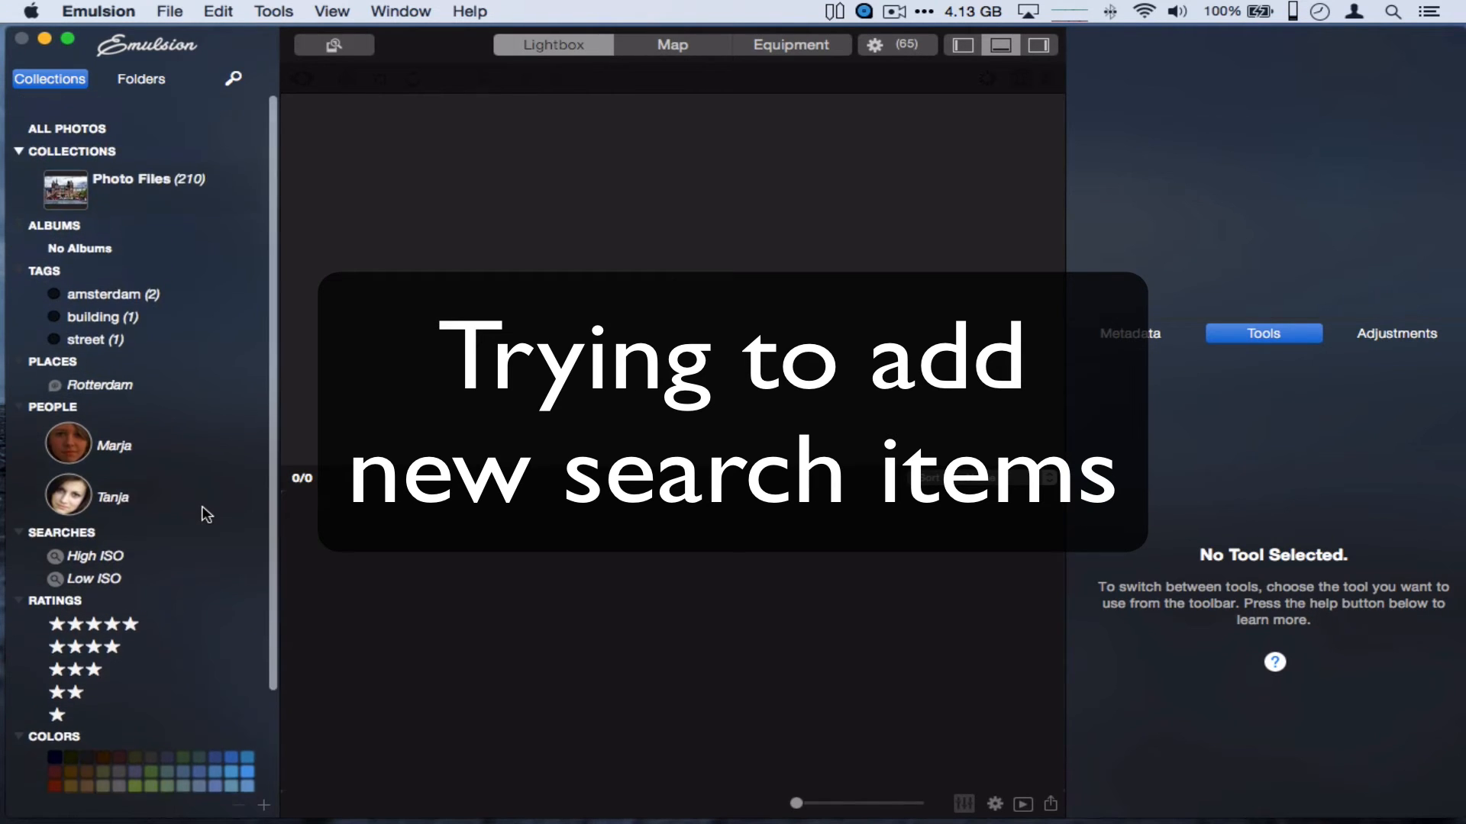
pyautogui.click(271, 13)
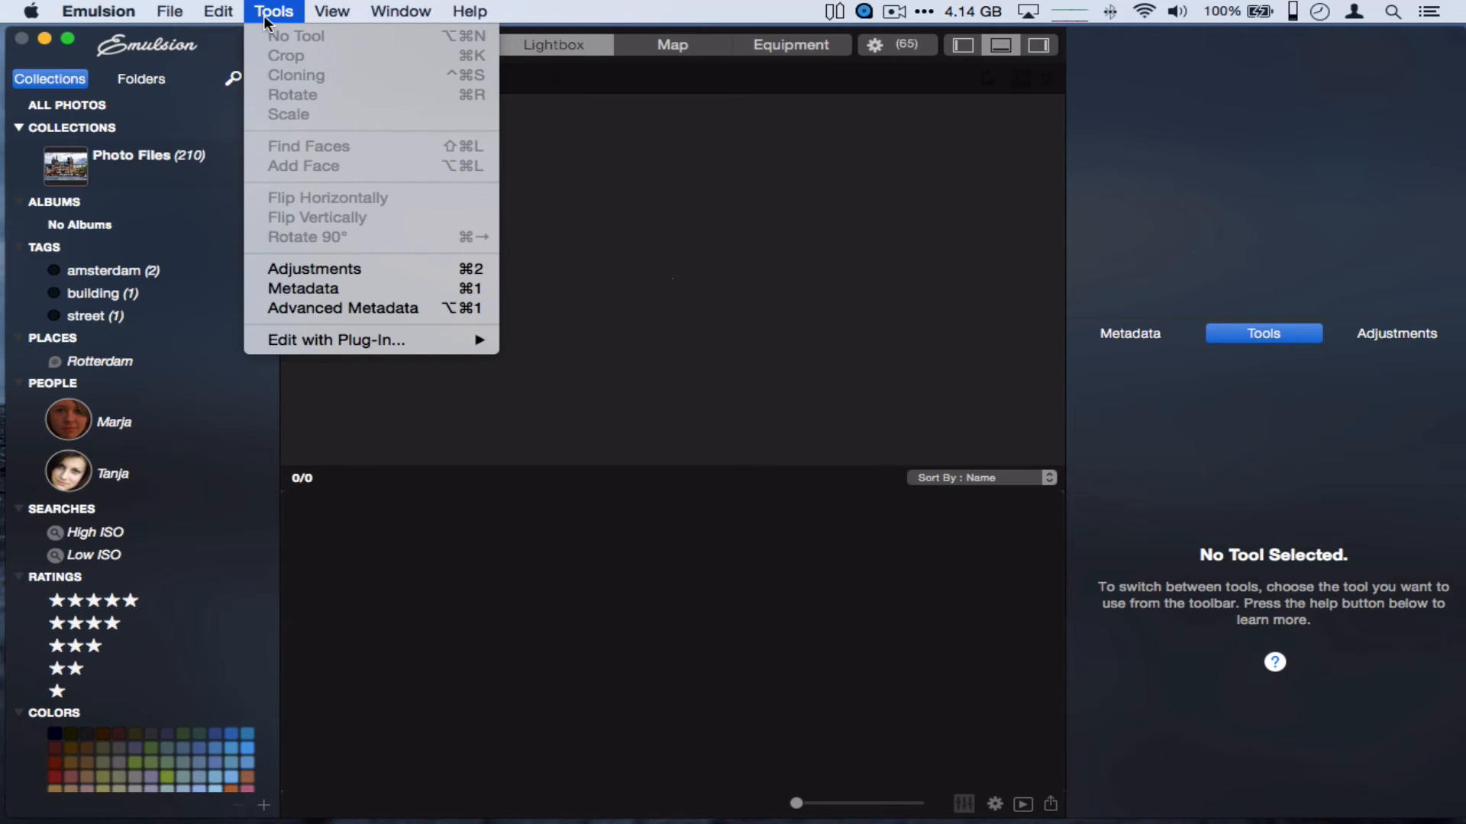
pyautogui.moveTo(336, 8)
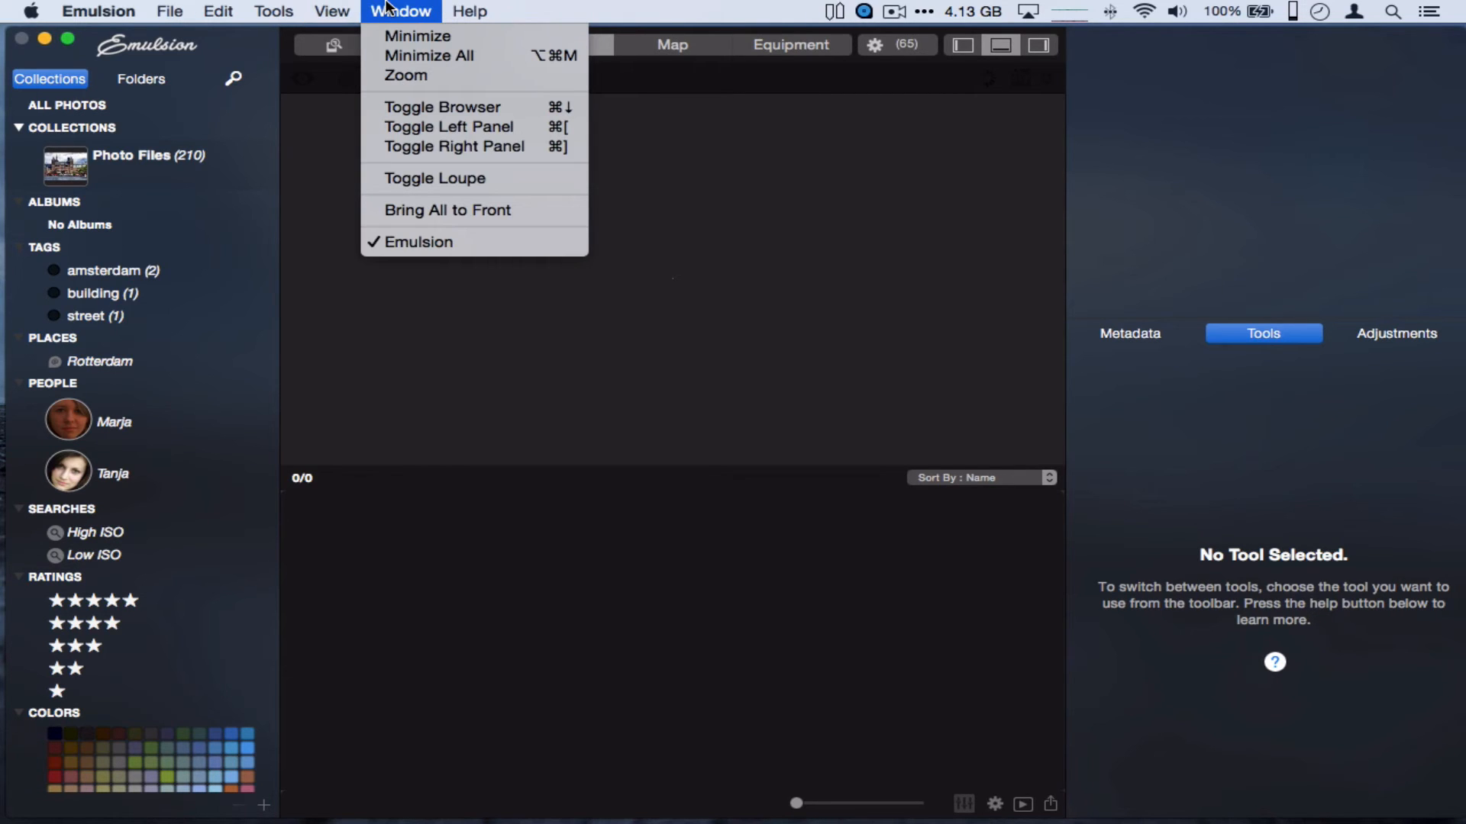
pyautogui.moveTo(221, 18)
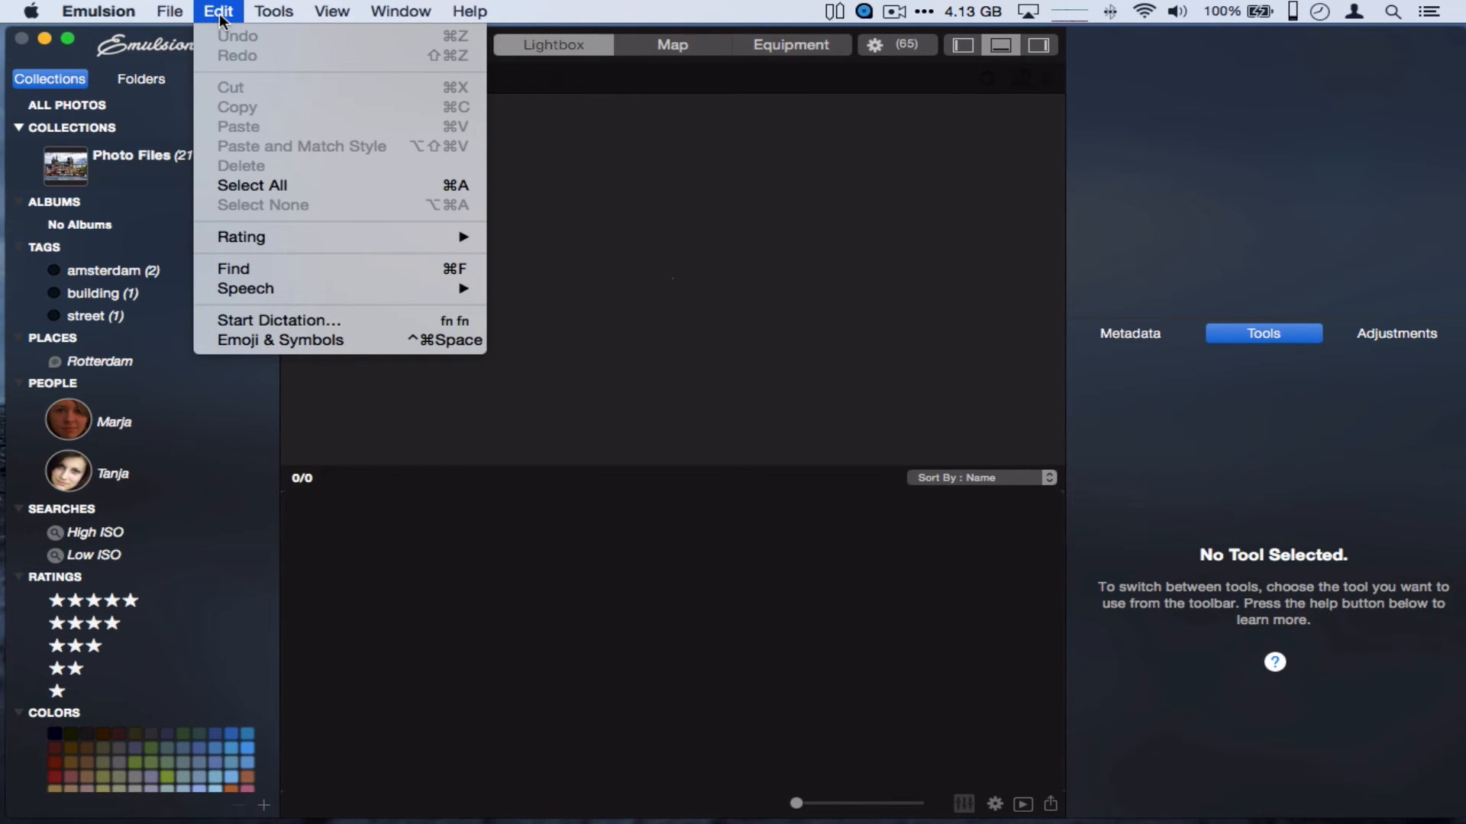
pyautogui.moveTo(165, 13)
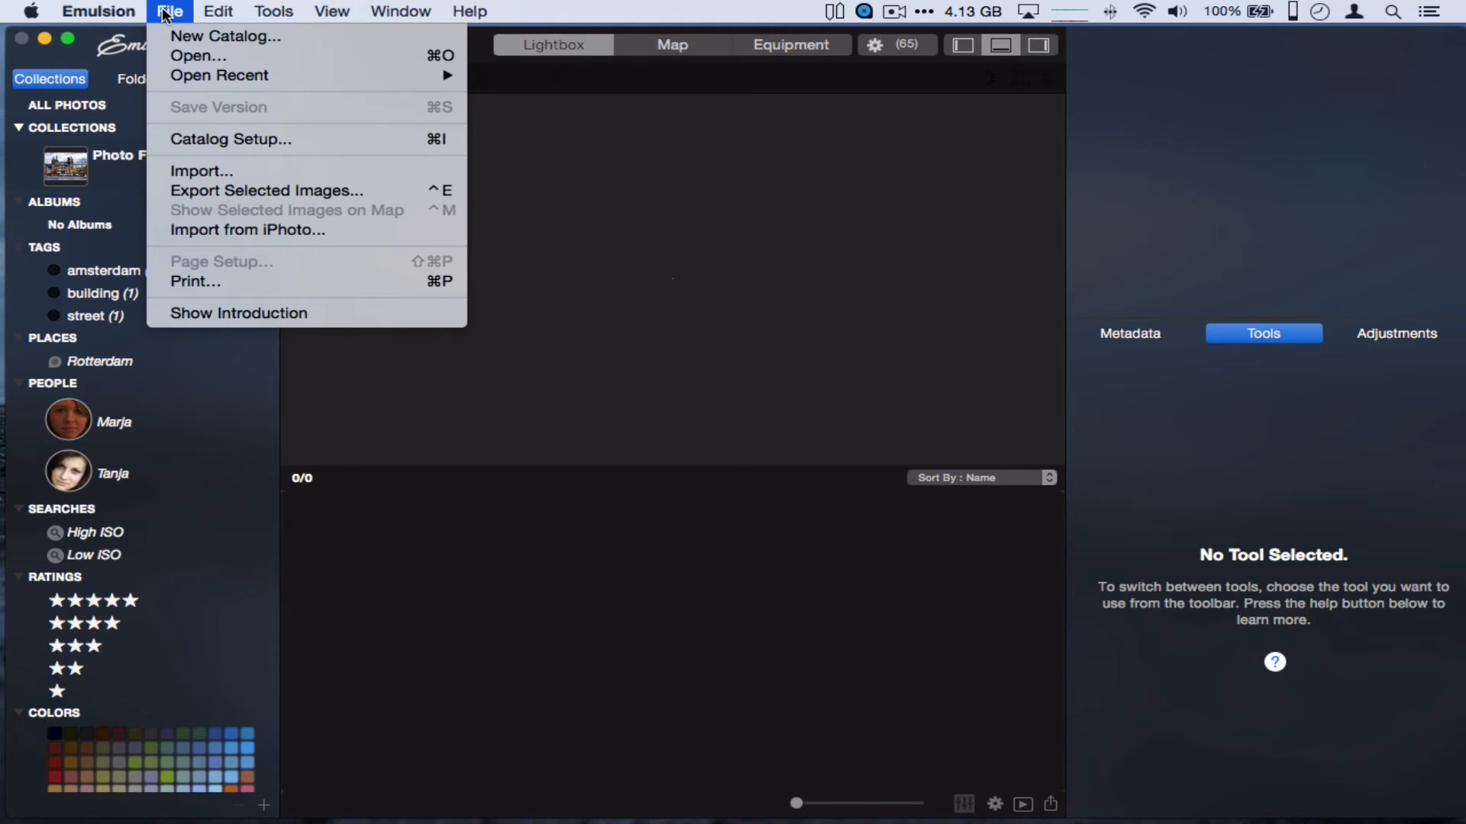
pyautogui.click(84, 375)
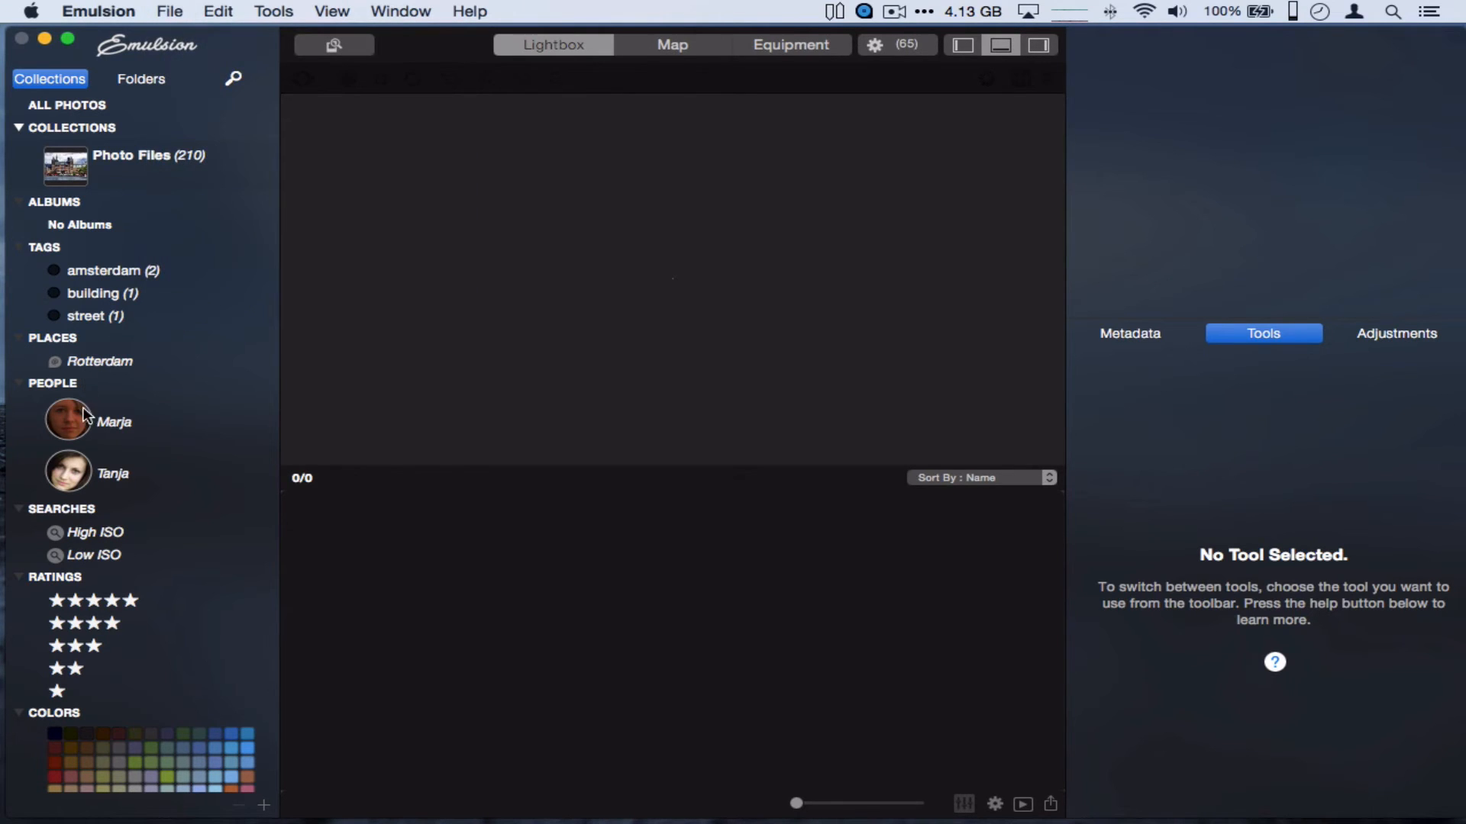
# Examine the actions offered for the People group and the second person for a way to add an entry
pyautogui.click(19, 384)
pyautogui.click(19, 382)
pyautogui.rightClick(38, 382)
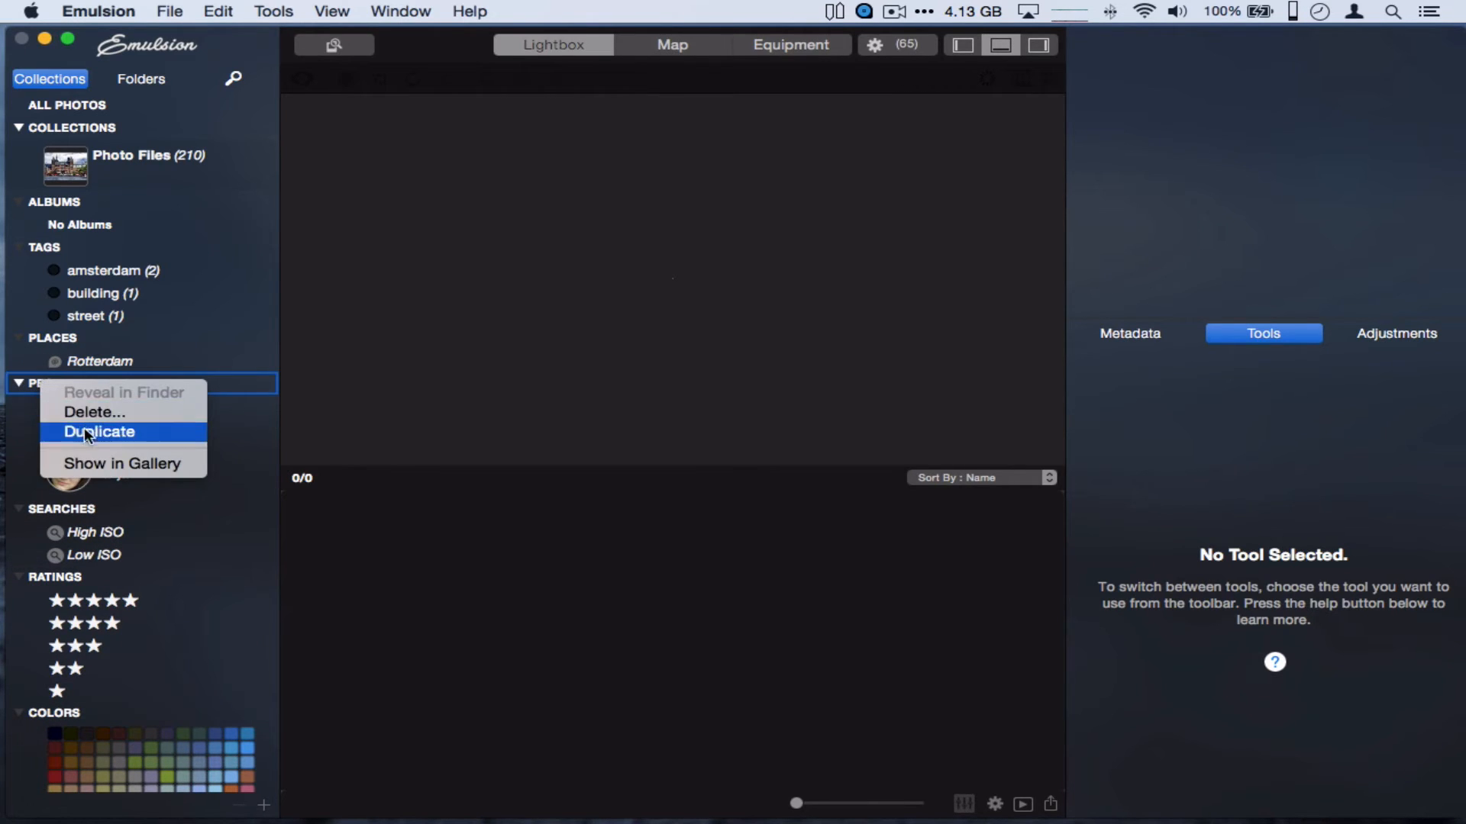
pyautogui.click(150, 510)
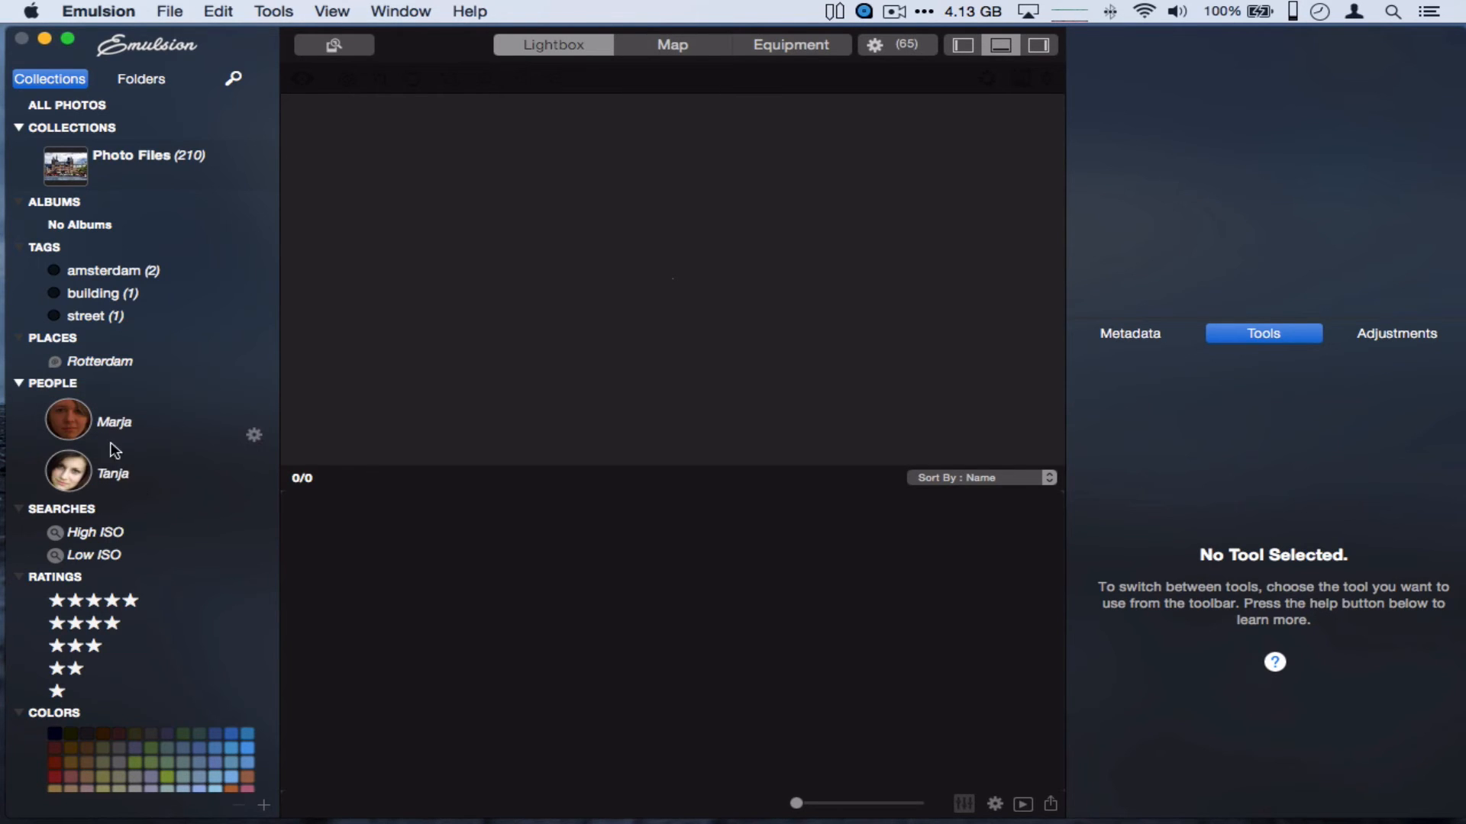
pyautogui.rightClick(68, 475)
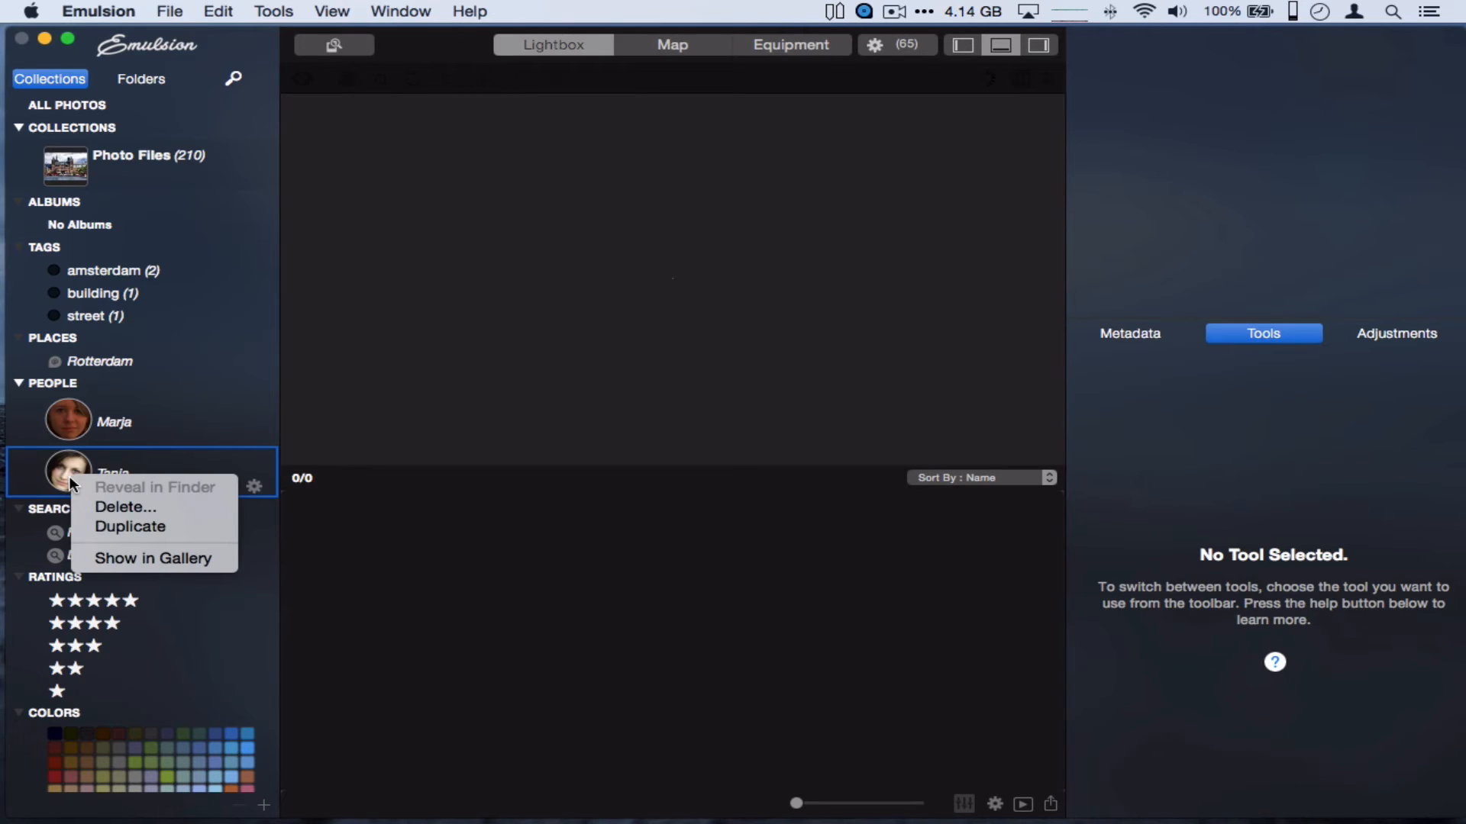
pyautogui.click(38, 509)
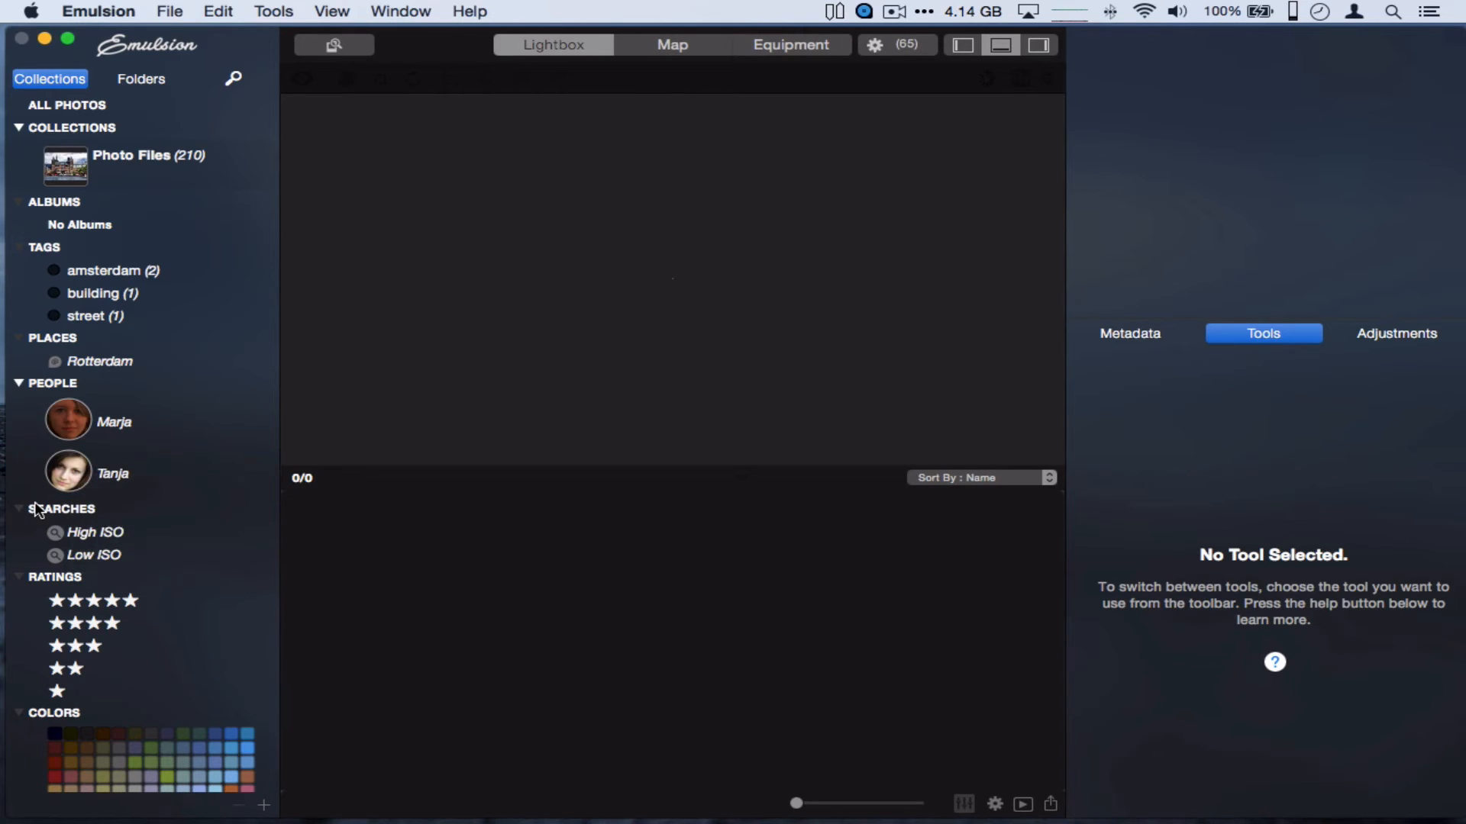
# Duplicate the High ISO search
pyautogui.click(90, 533)
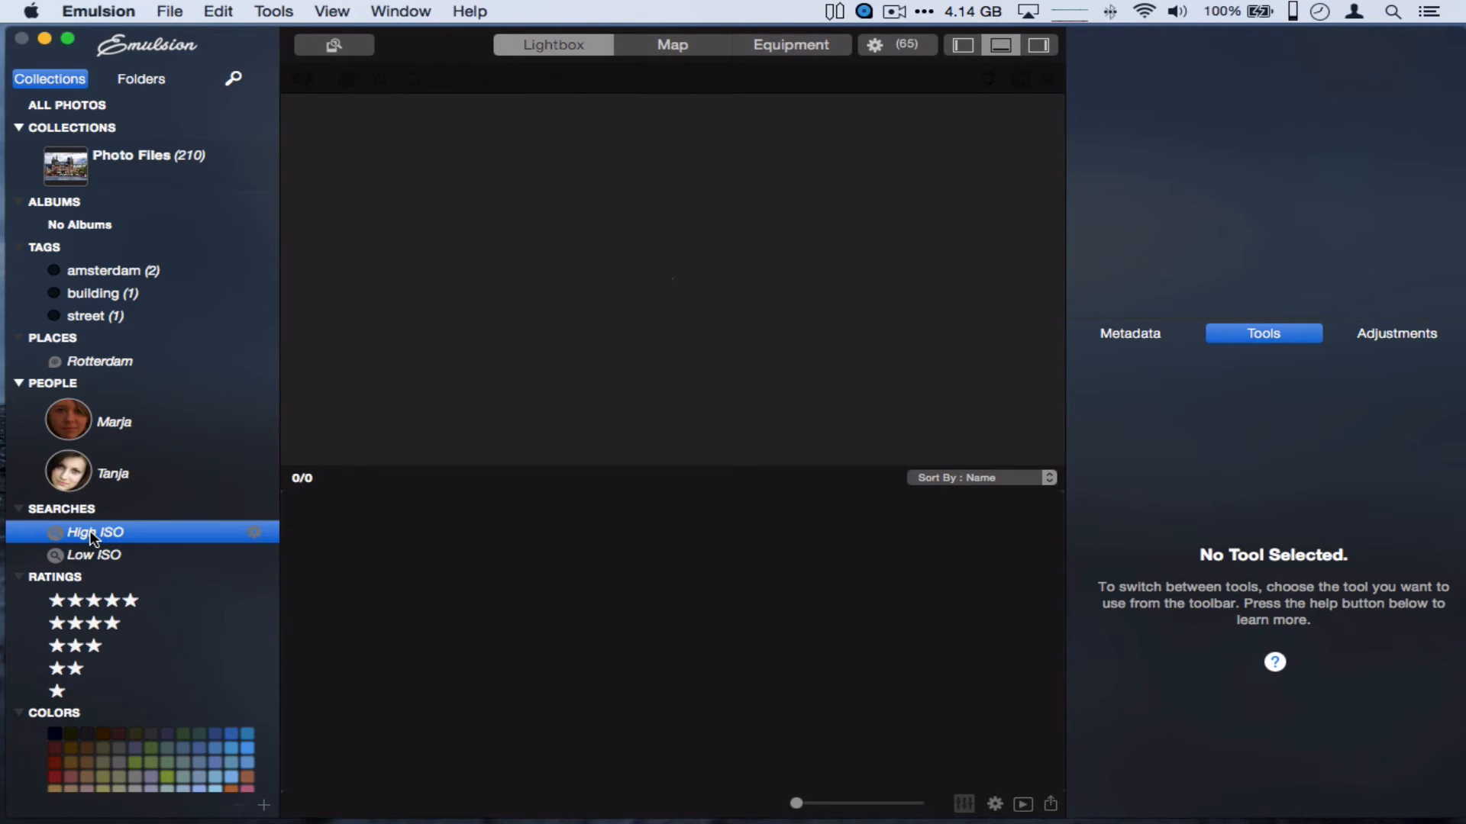
pyautogui.rightClick(90, 533)
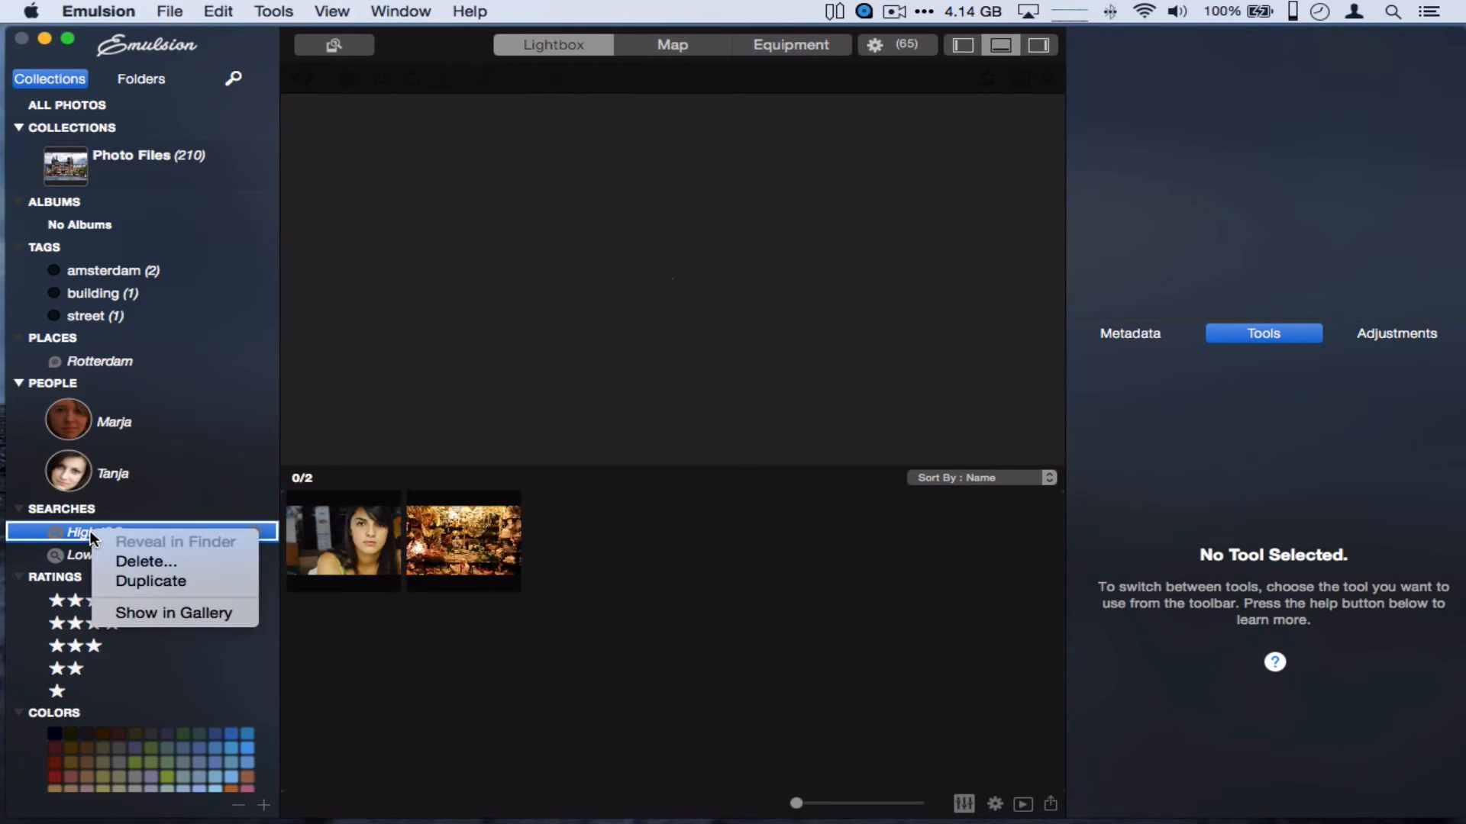
pyautogui.click(143, 582)
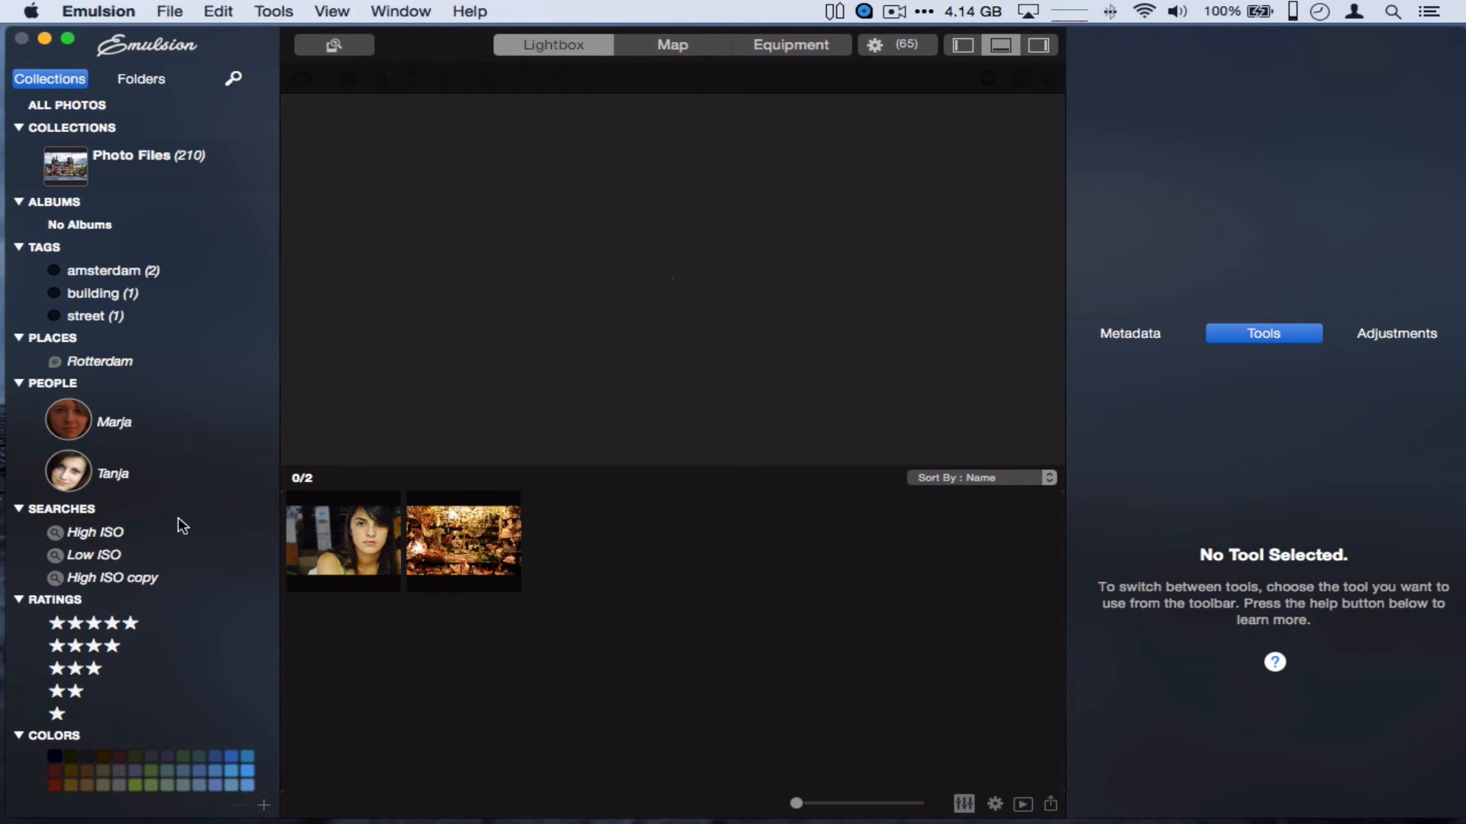
# Open the duplicated search's settings and enable its ISO condition, keeping the > comparison
pyautogui.click(125, 577)
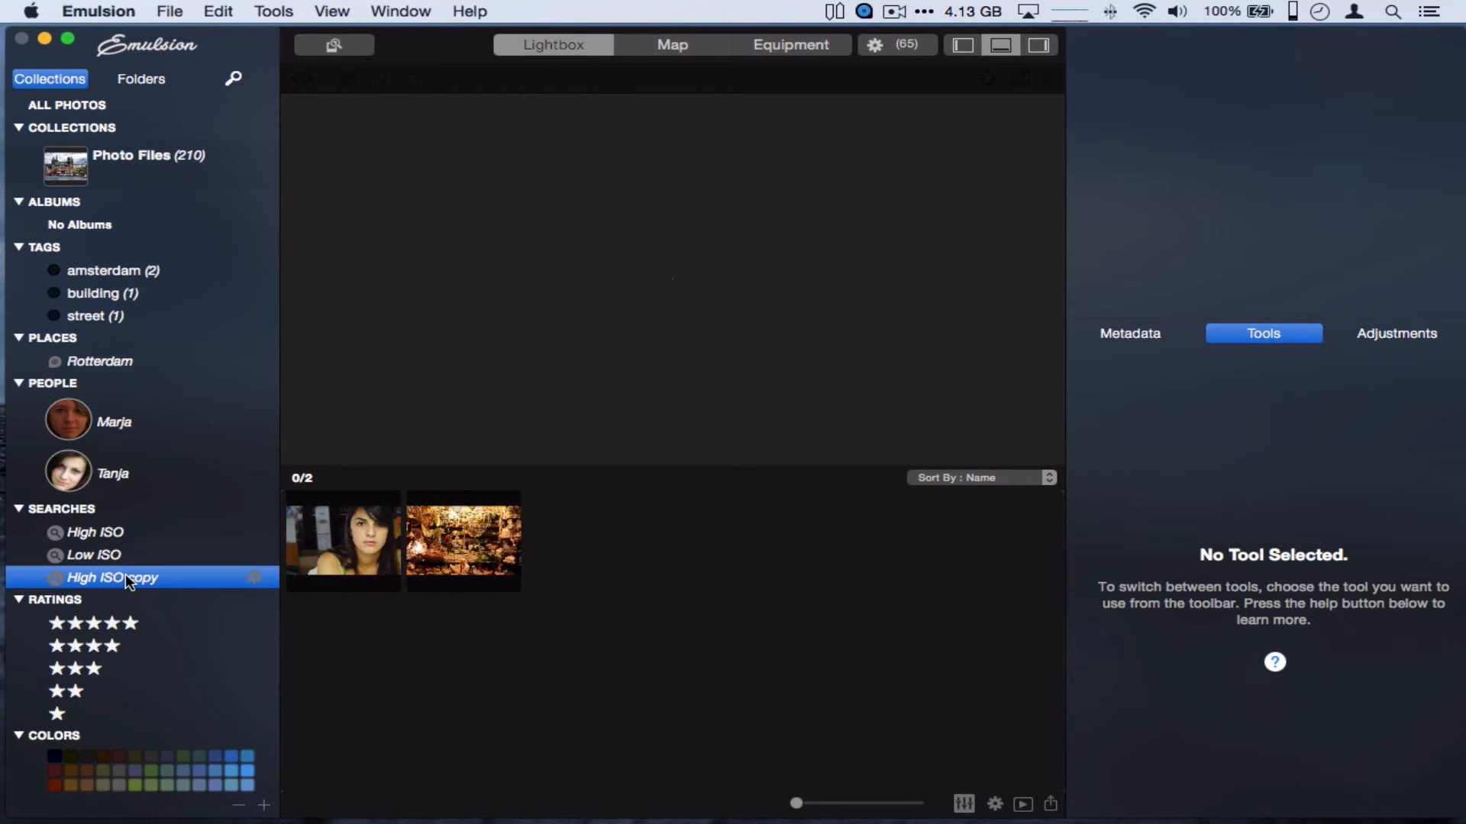
pyautogui.click(252, 578)
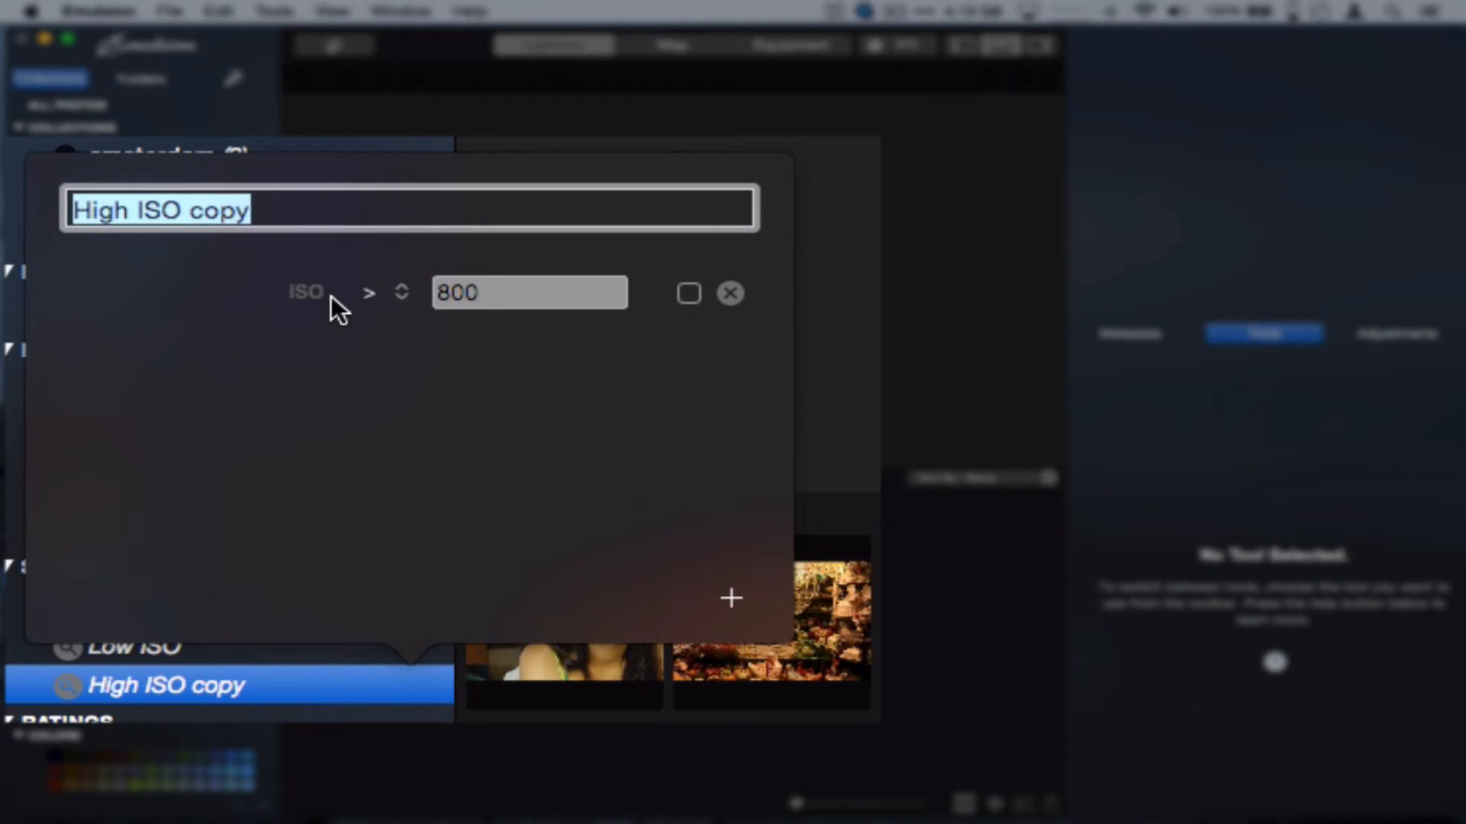
pyautogui.click(332, 295)
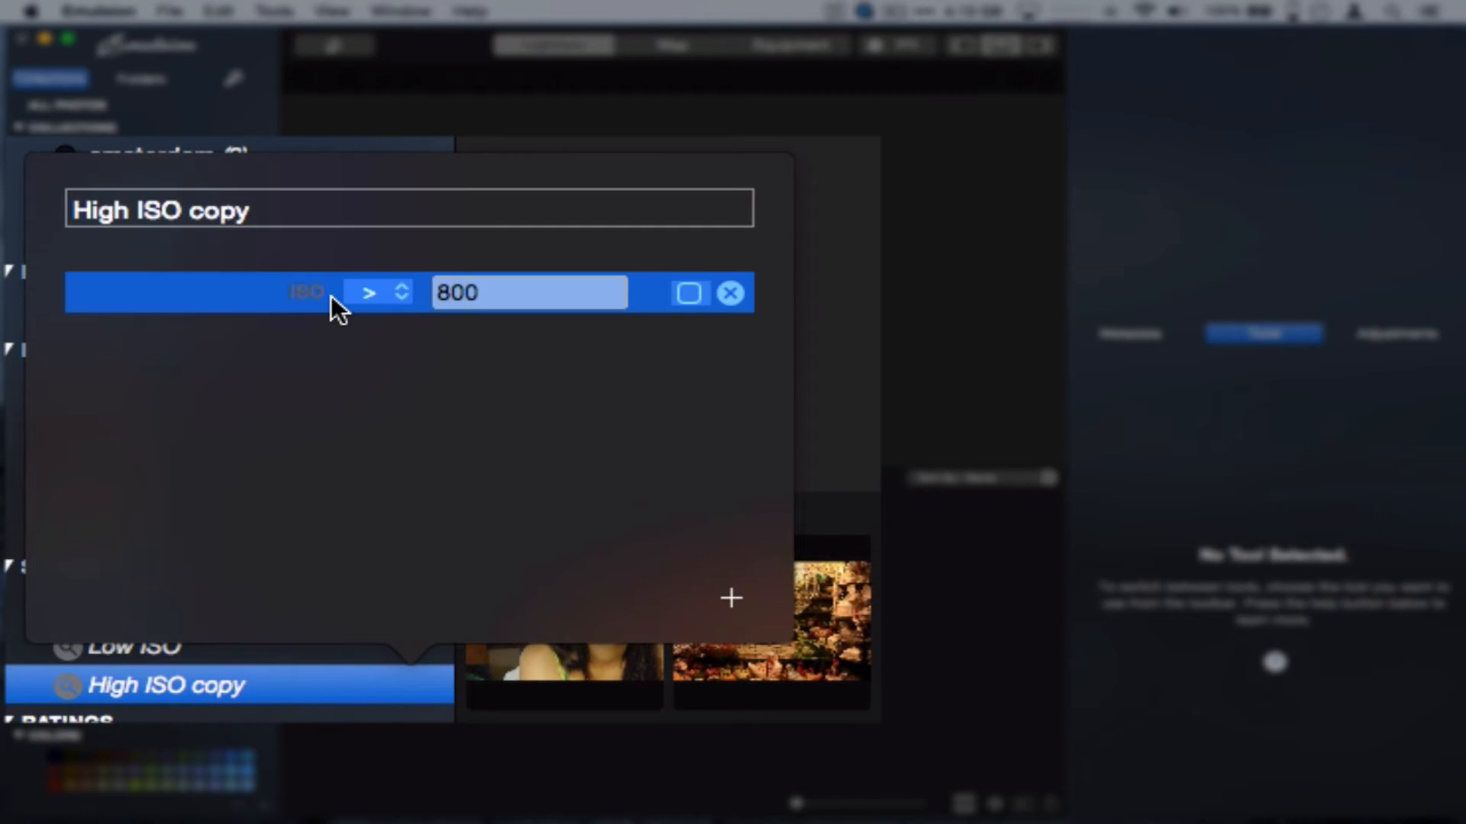
pyautogui.click(282, 223)
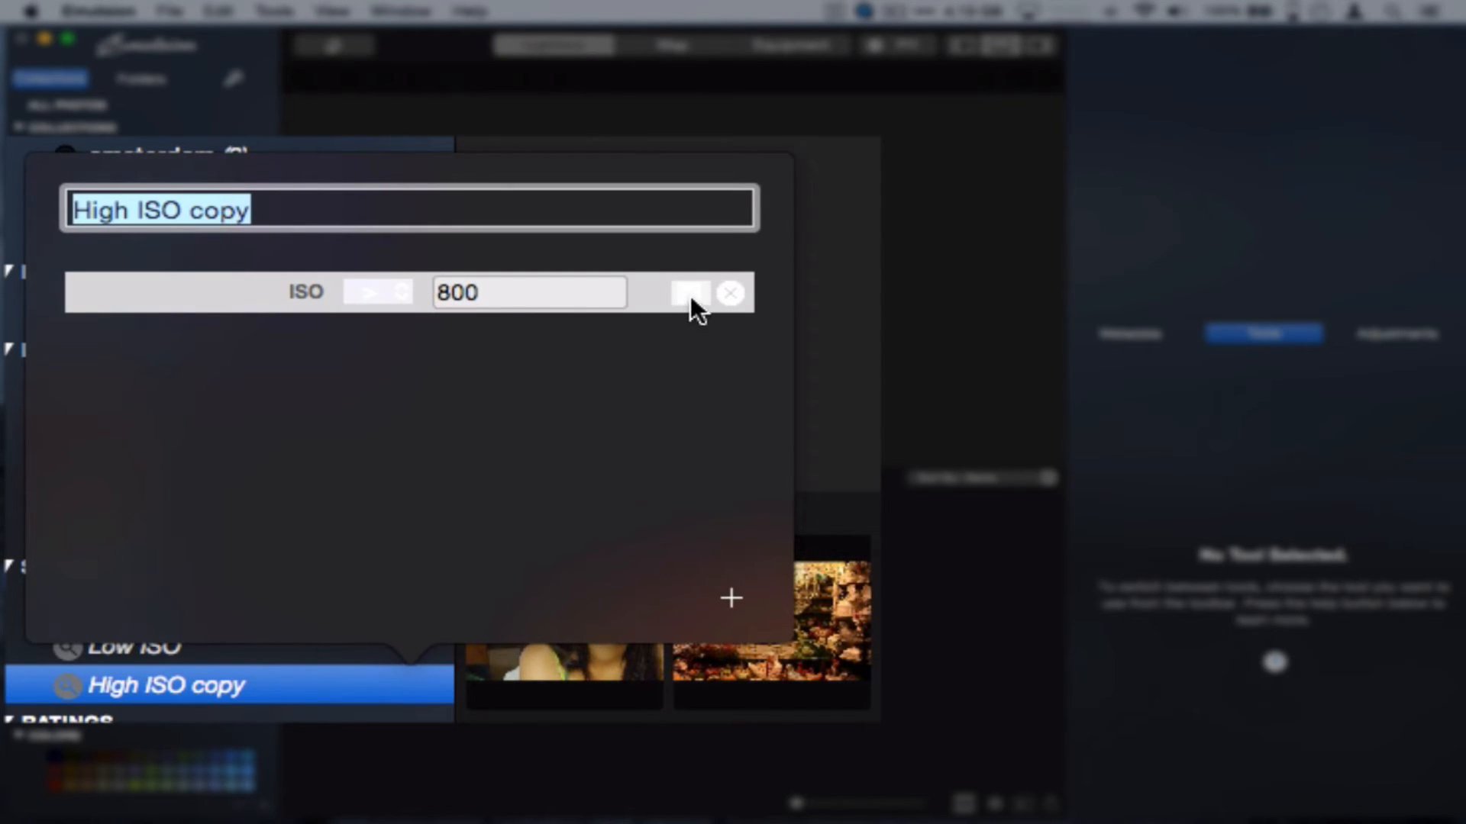
pyautogui.click(370, 292)
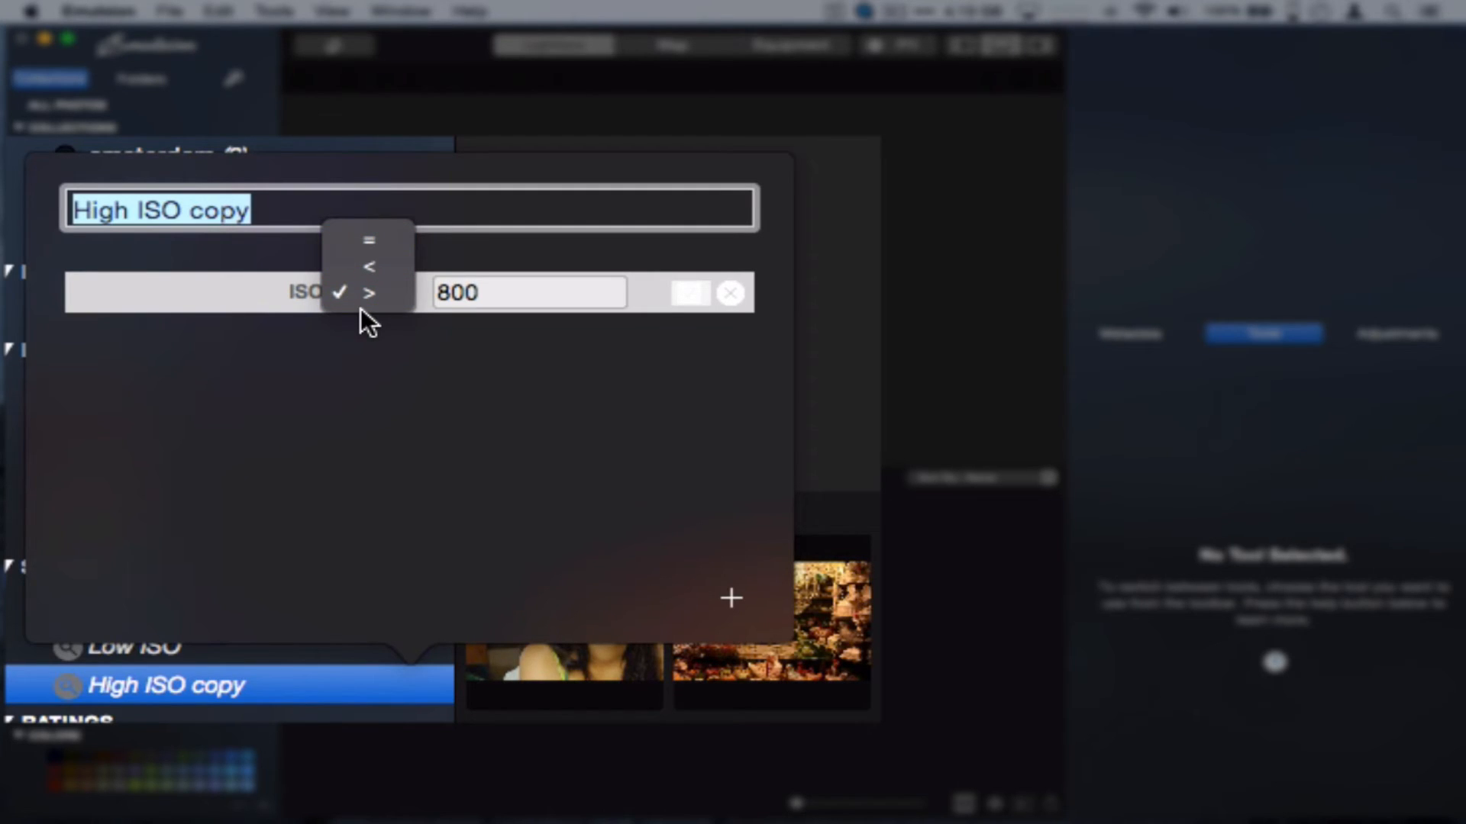
pyautogui.click(358, 292)
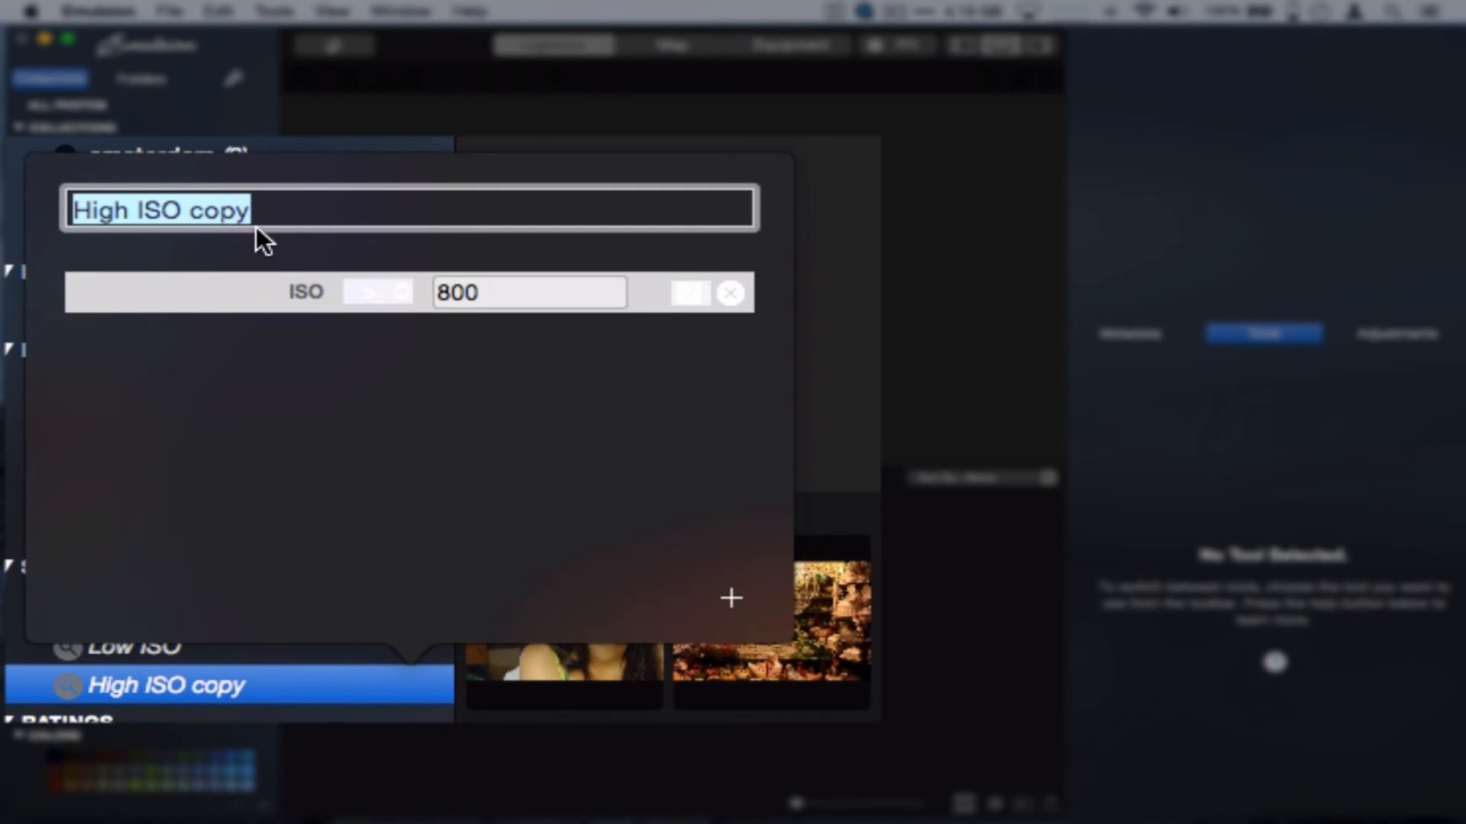
# Rename the duplicated search as "Small image"
pyautogui.write('Dimen')
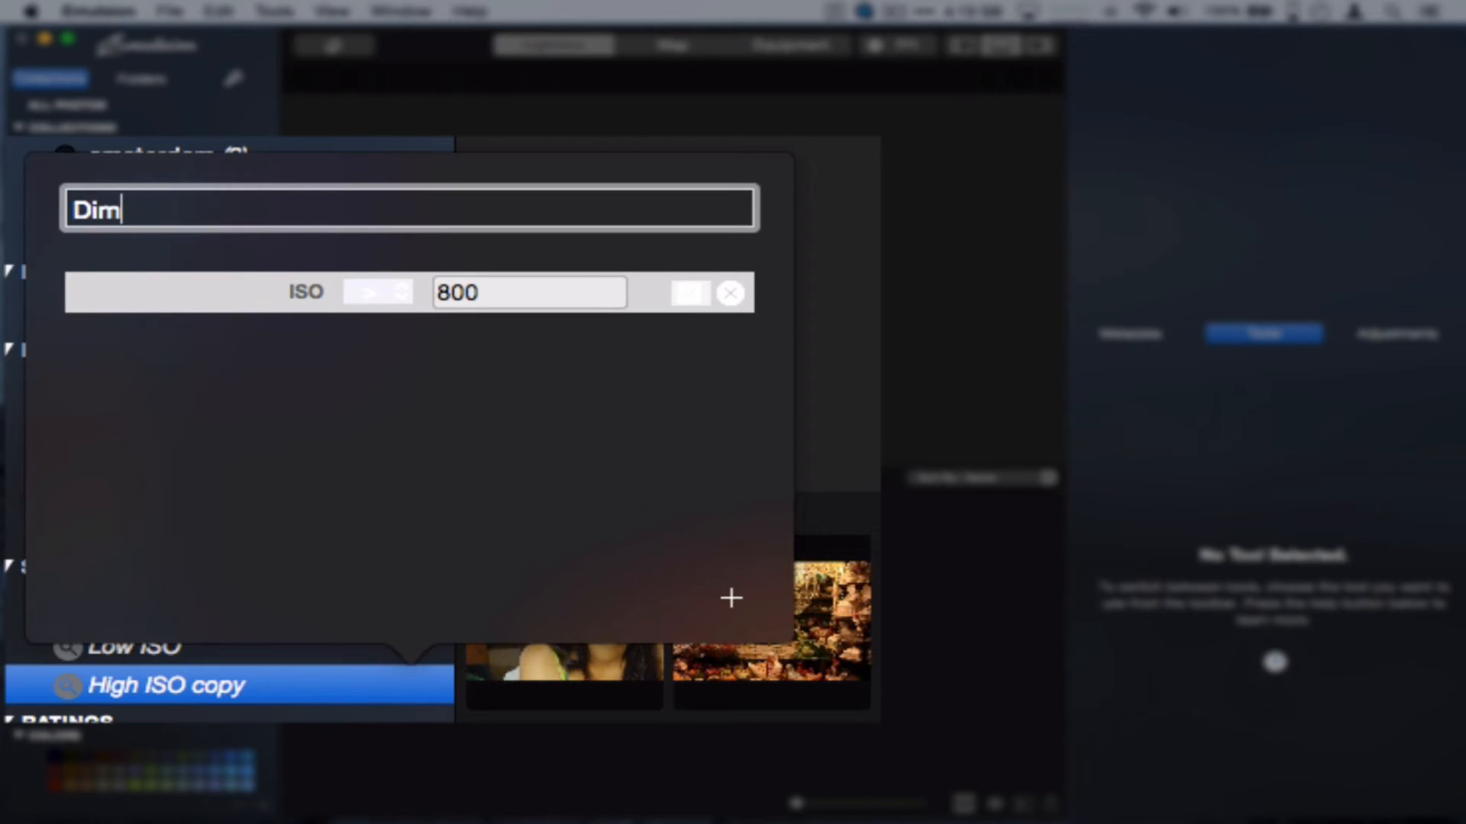
pyautogui.press('BackSpace')
pyautogui.press('BackSpace')
pyautogui.press('BackSpace')
pyautogui.press('BackSpace')
pyautogui.press('BackSpace')
pyautogui.write('Big im')
pyautogui.press('BackSpace')
pyautogui.press('BackSpace')
pyautogui.press('BackSpace')
pyautogui.press('BackSpace')
pyautogui.press('BackSpace')
pyautogui.press('BackSpace')
pyautogui.write('Small image')
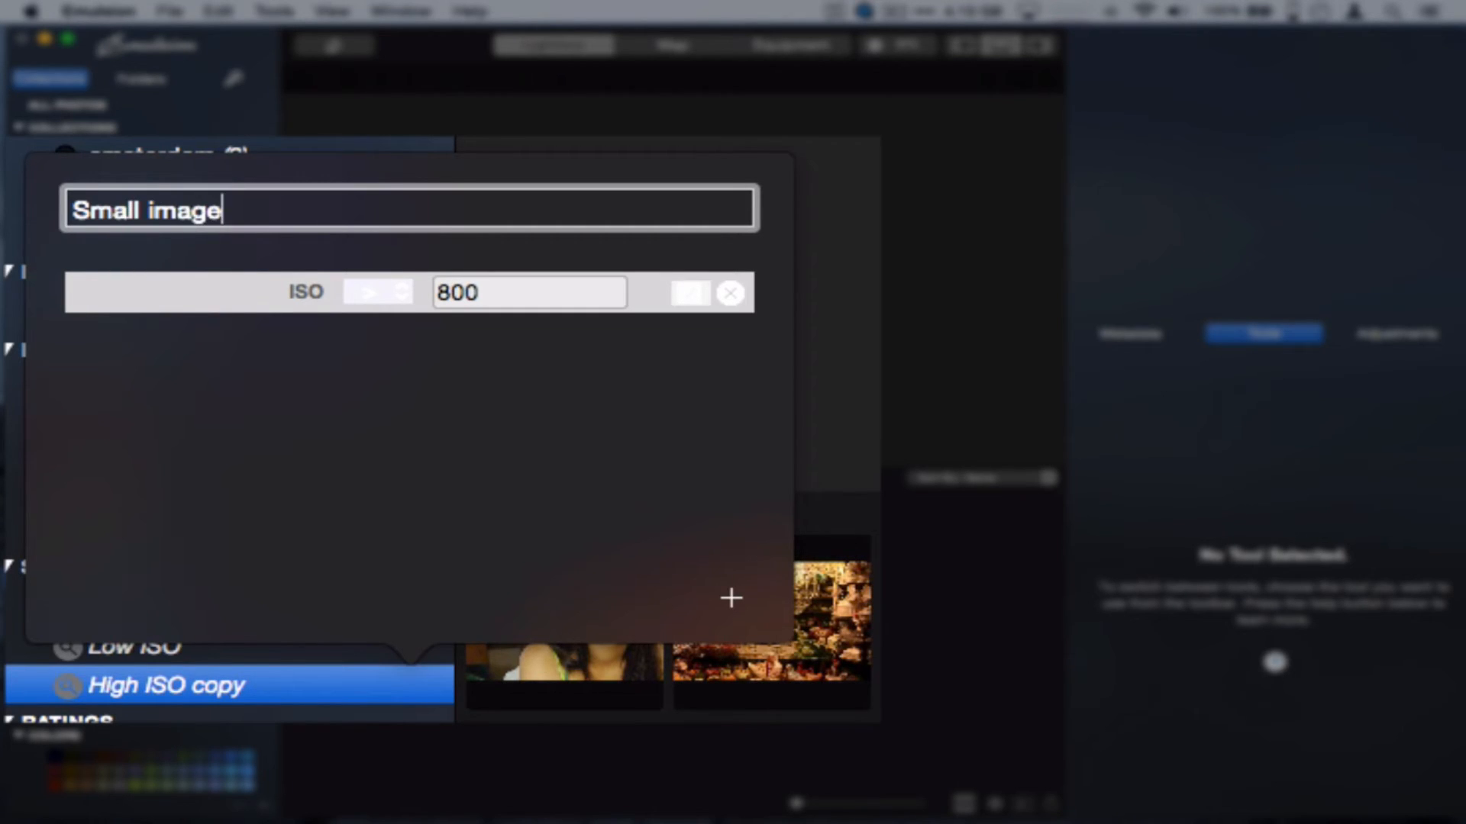
pyautogui.click(244, 269)
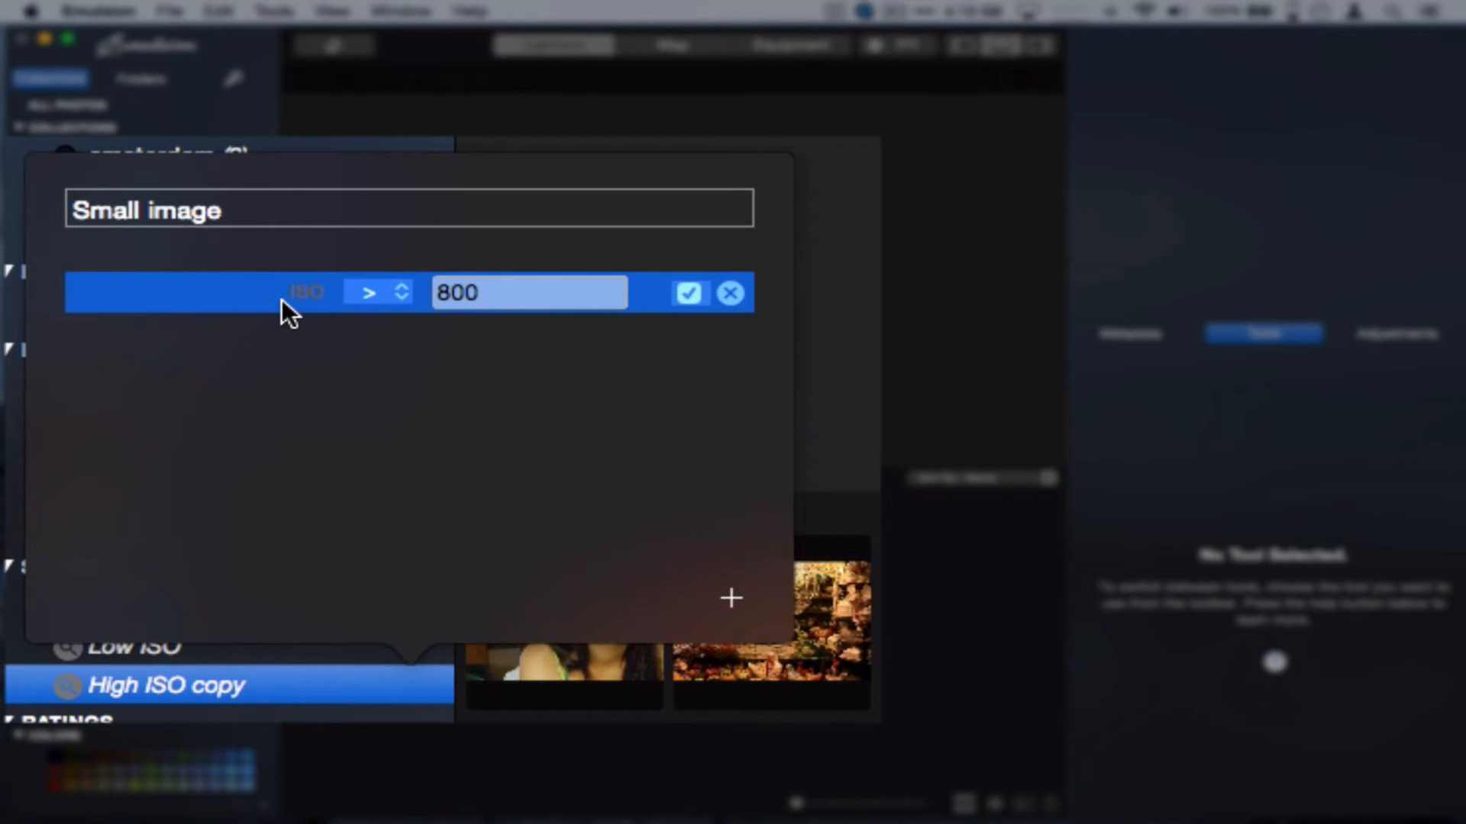
# Add a Date condition to the Small image search, enable it, disable the ISO condition and close the settings
pyautogui.press('Tab')
pyautogui.click(305, 289)
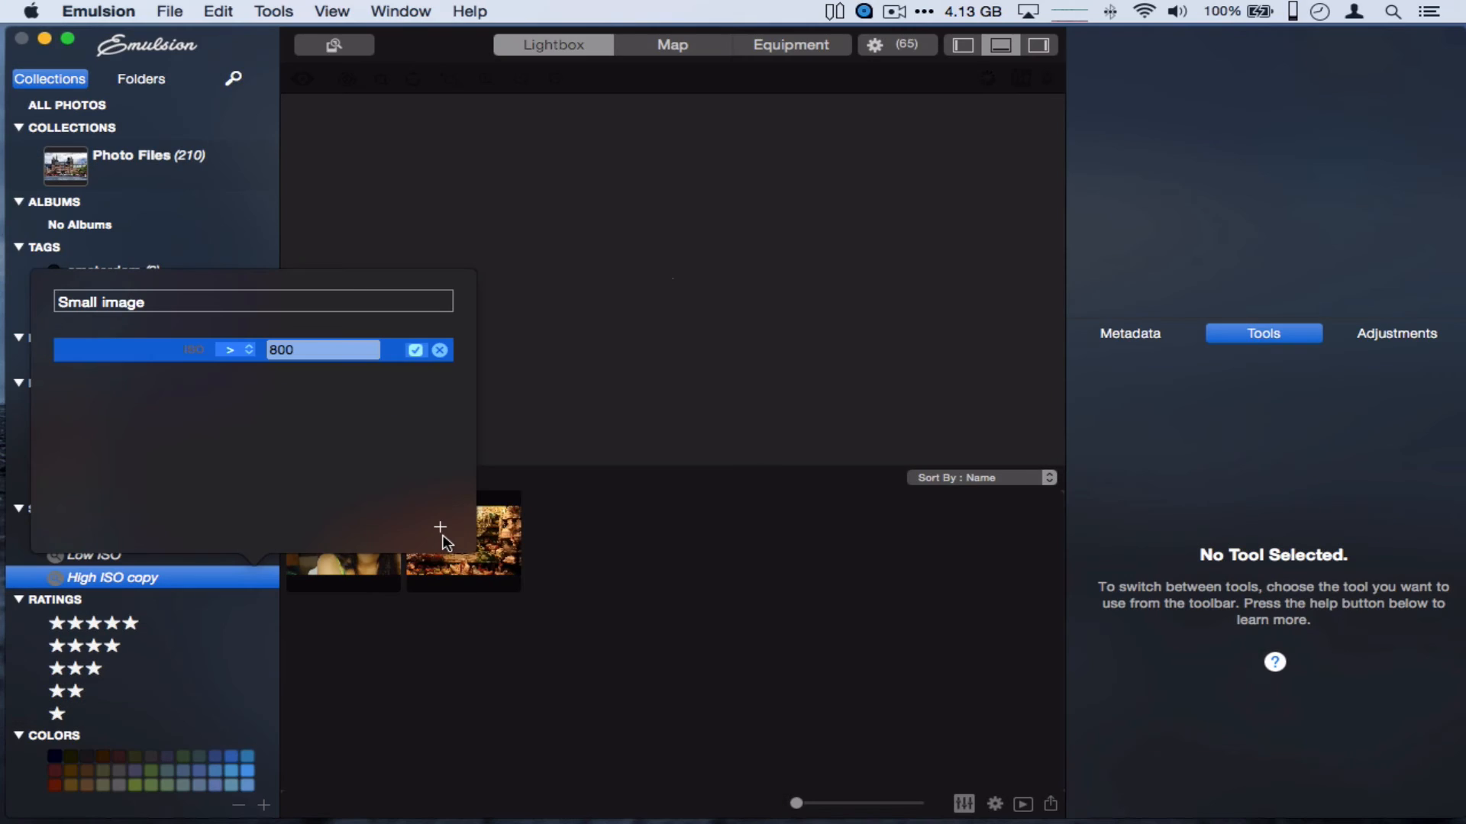
pyautogui.click(732, 598)
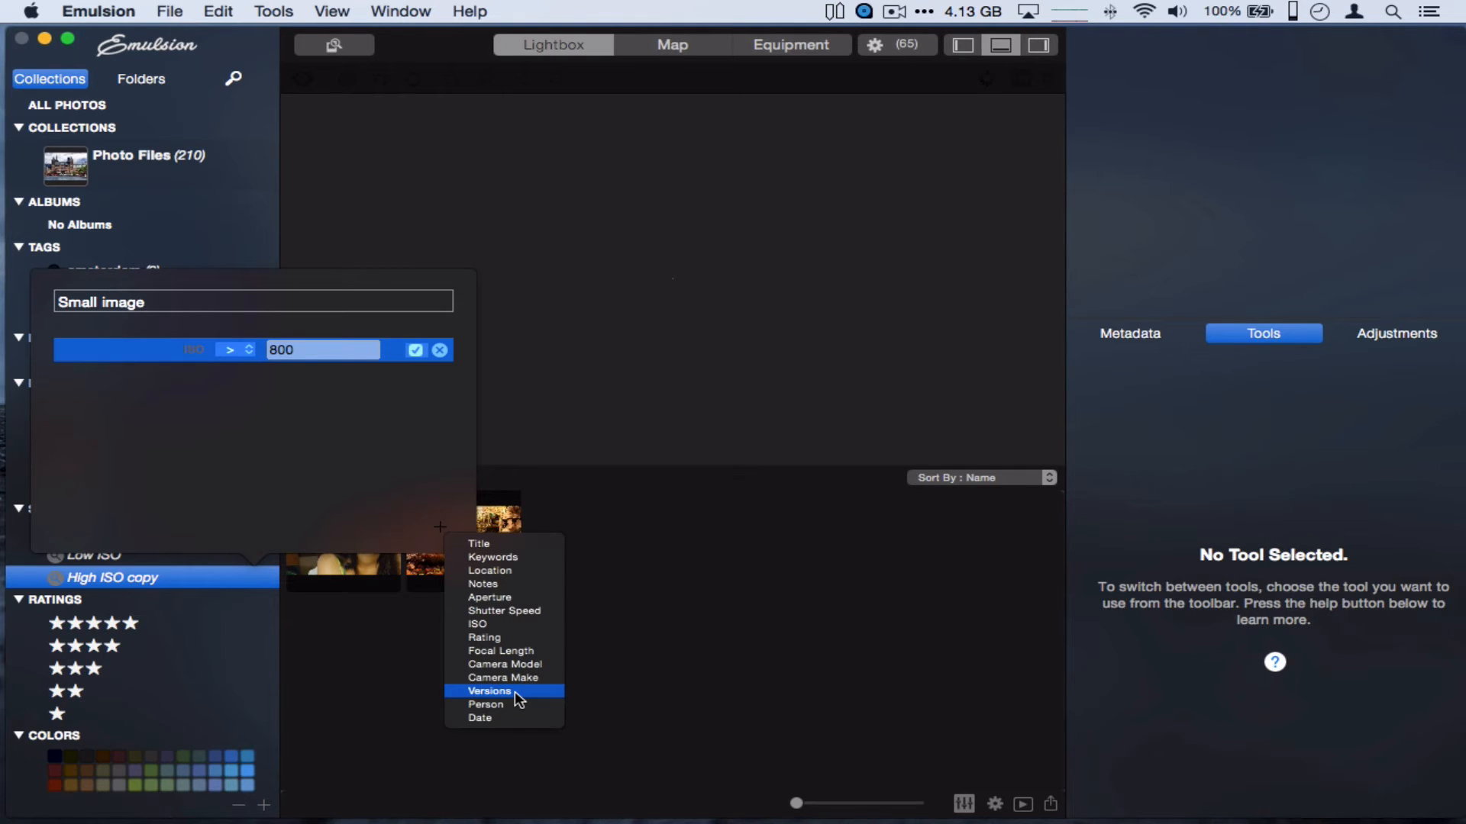
pyautogui.click(514, 718)
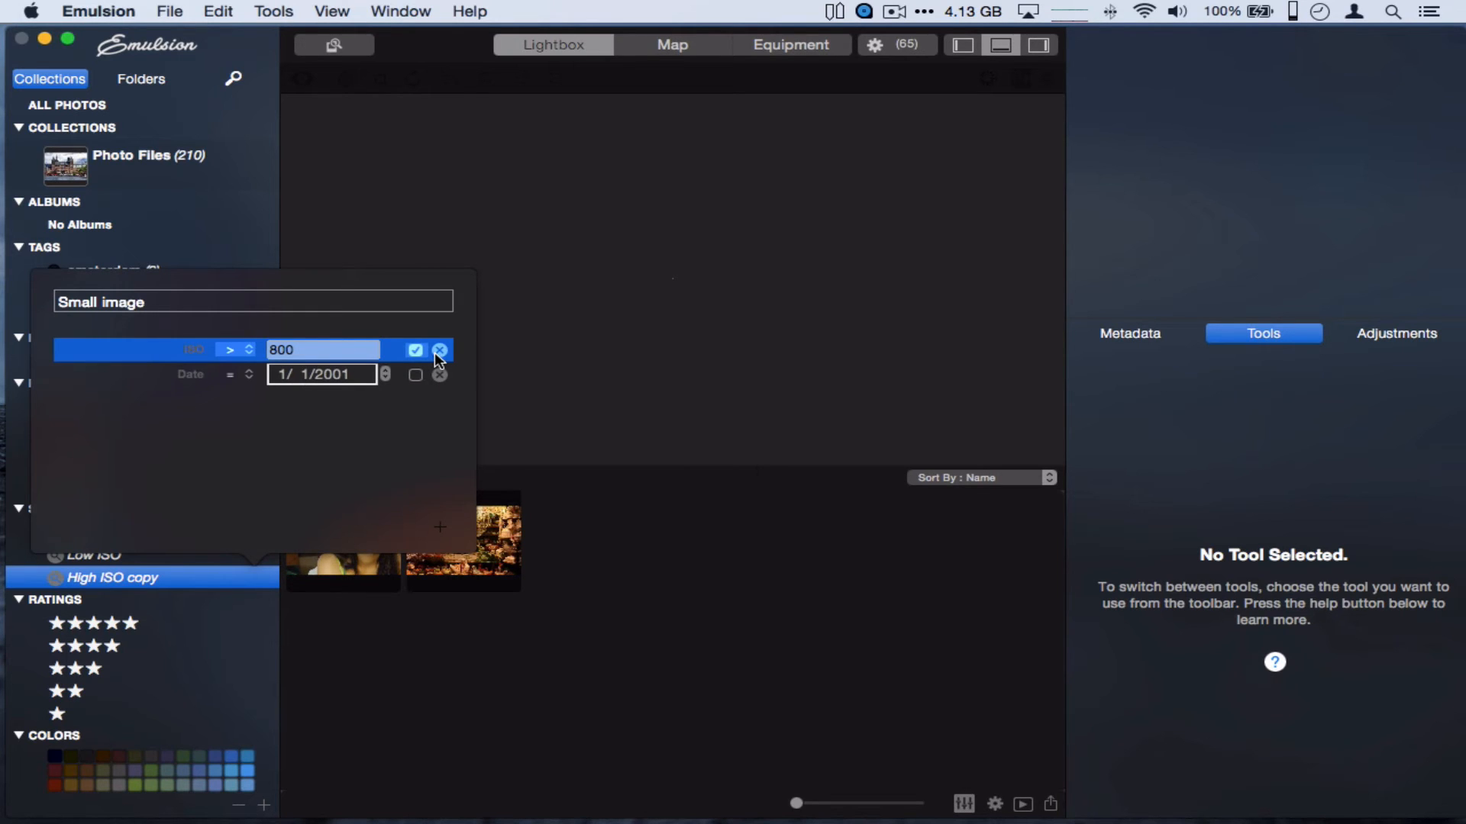
pyautogui.click(416, 375)
pyautogui.click(416, 349)
pyautogui.click(327, 469)
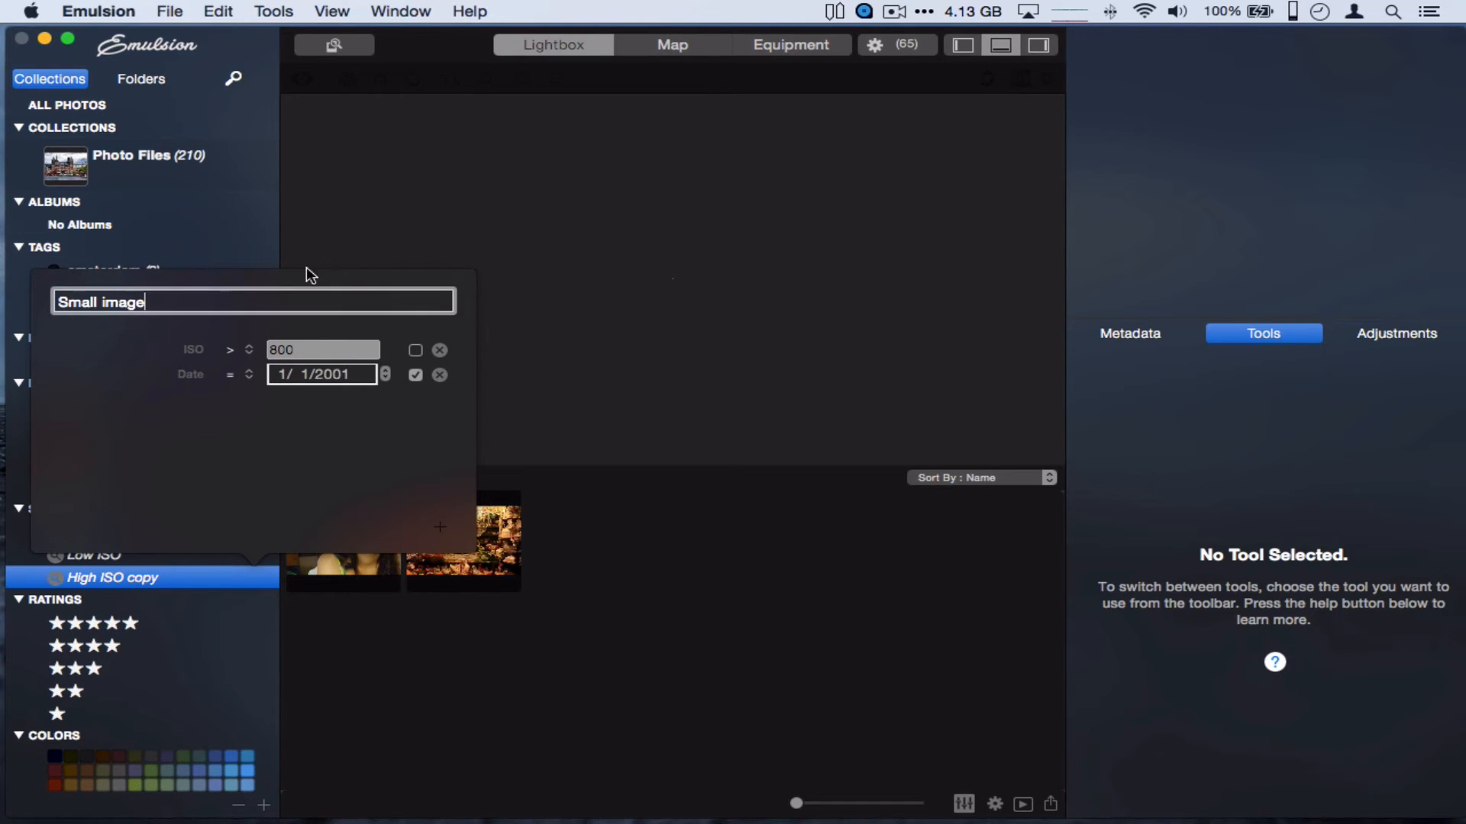
pyautogui.click(268, 253)
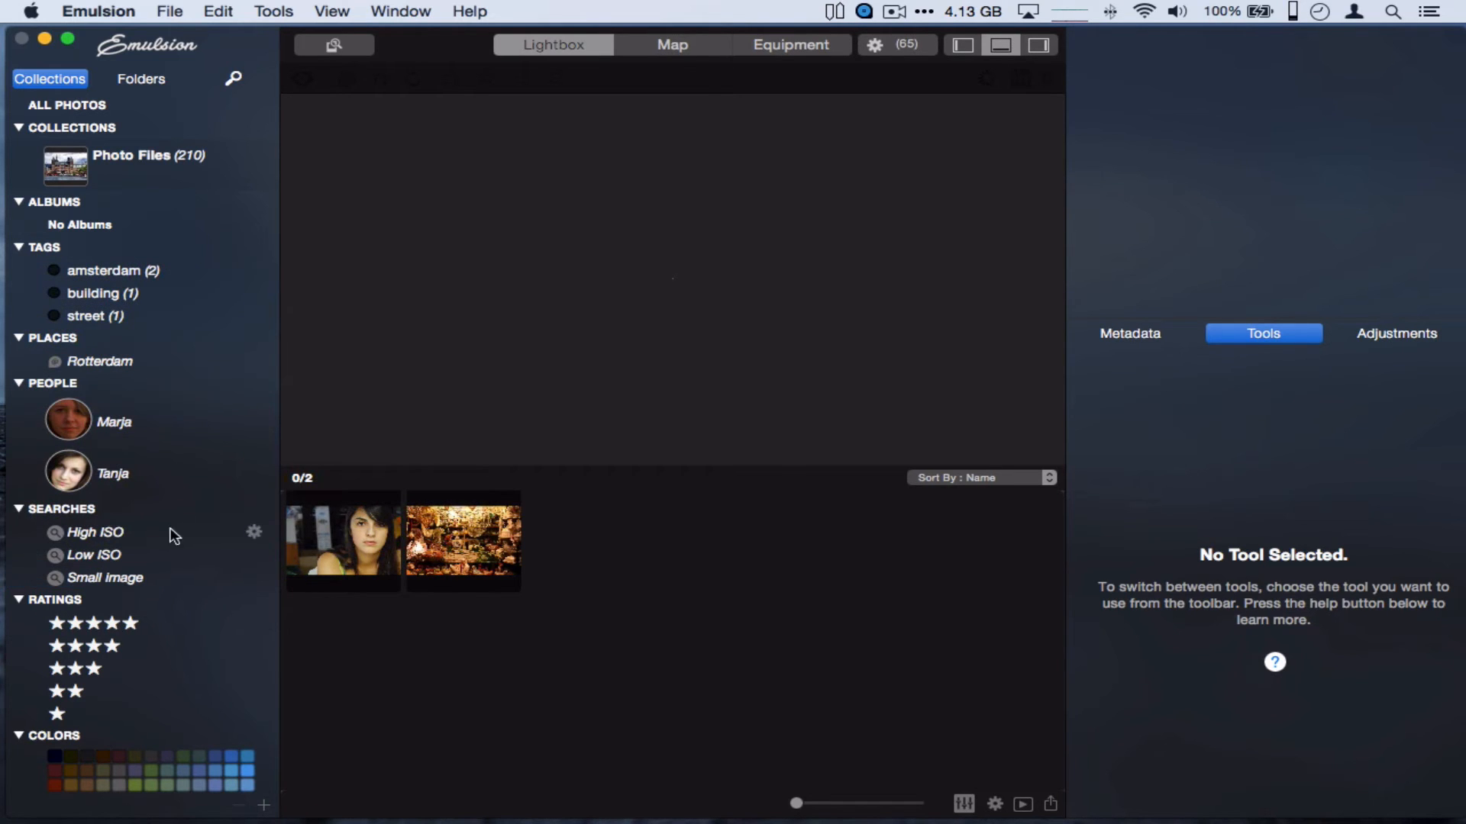
# Check the Small image search's photos, settings and available actions without changing it
pyautogui.rightClick(76, 516)
pyautogui.click(74, 509)
pyautogui.rightClick(124, 574)
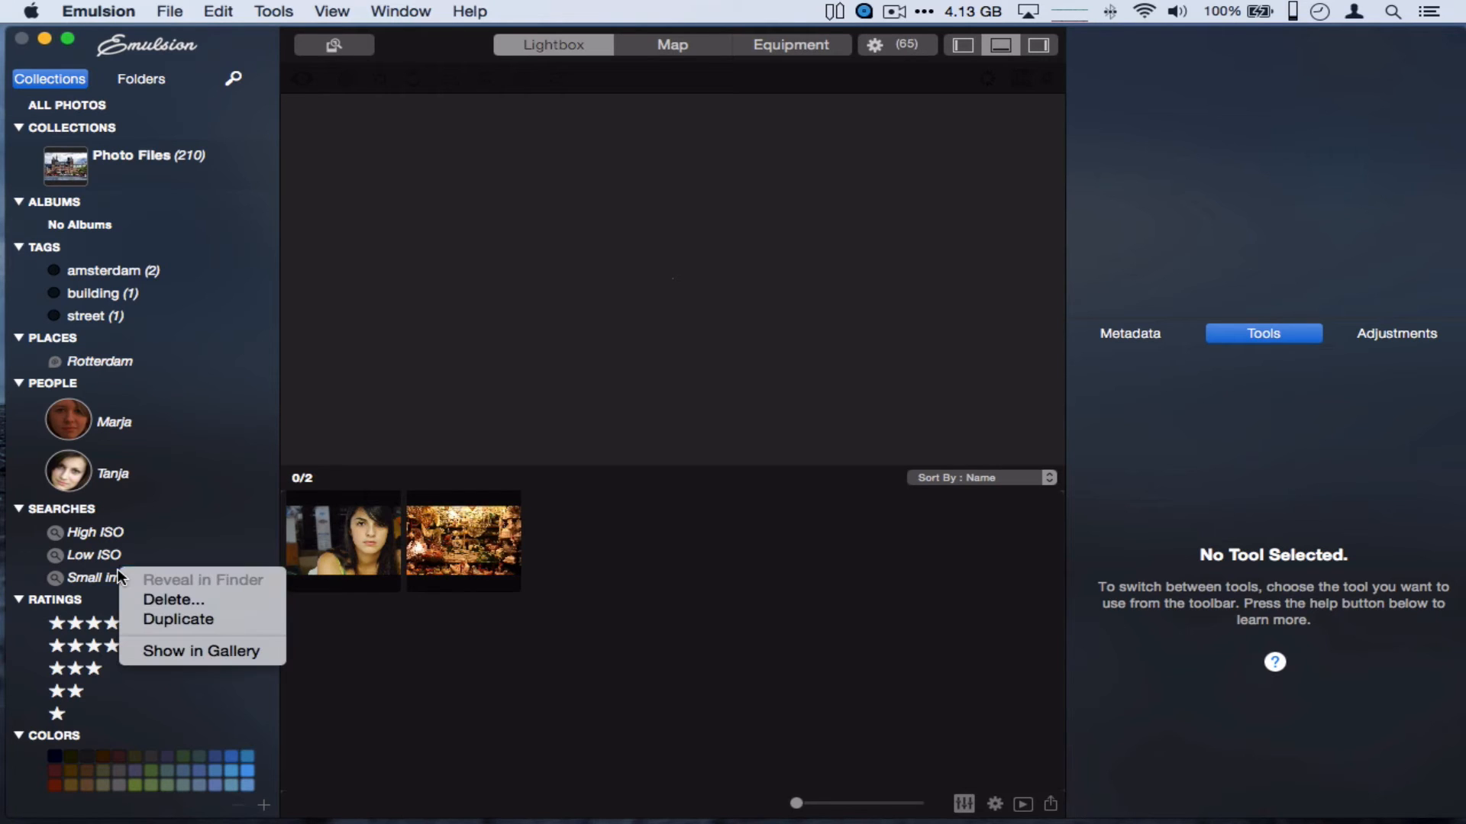
pyautogui.click(177, 599)
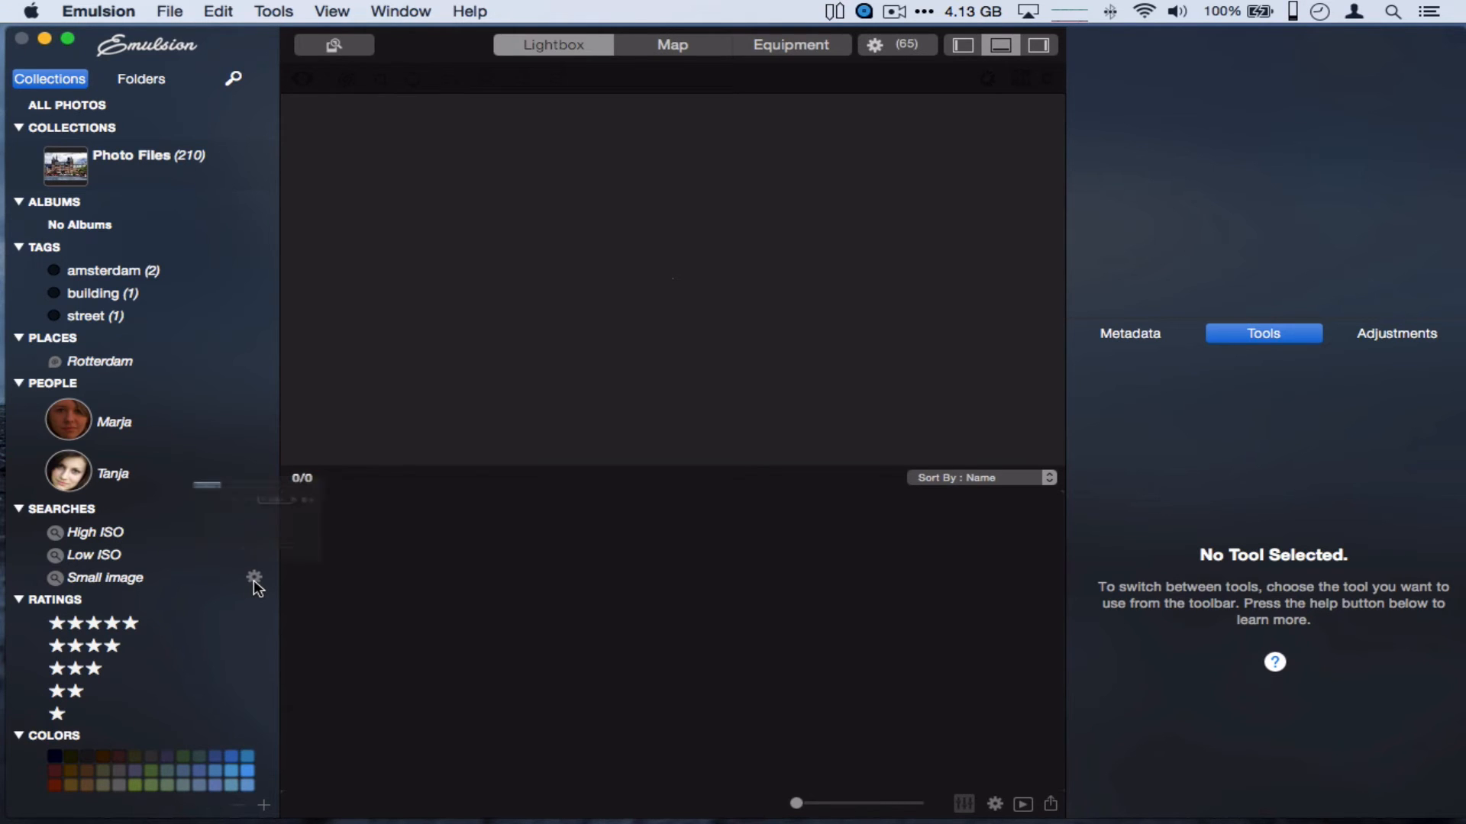
pyautogui.click(254, 579)
pyautogui.press('Escape')
pyautogui.rightClick(139, 578)
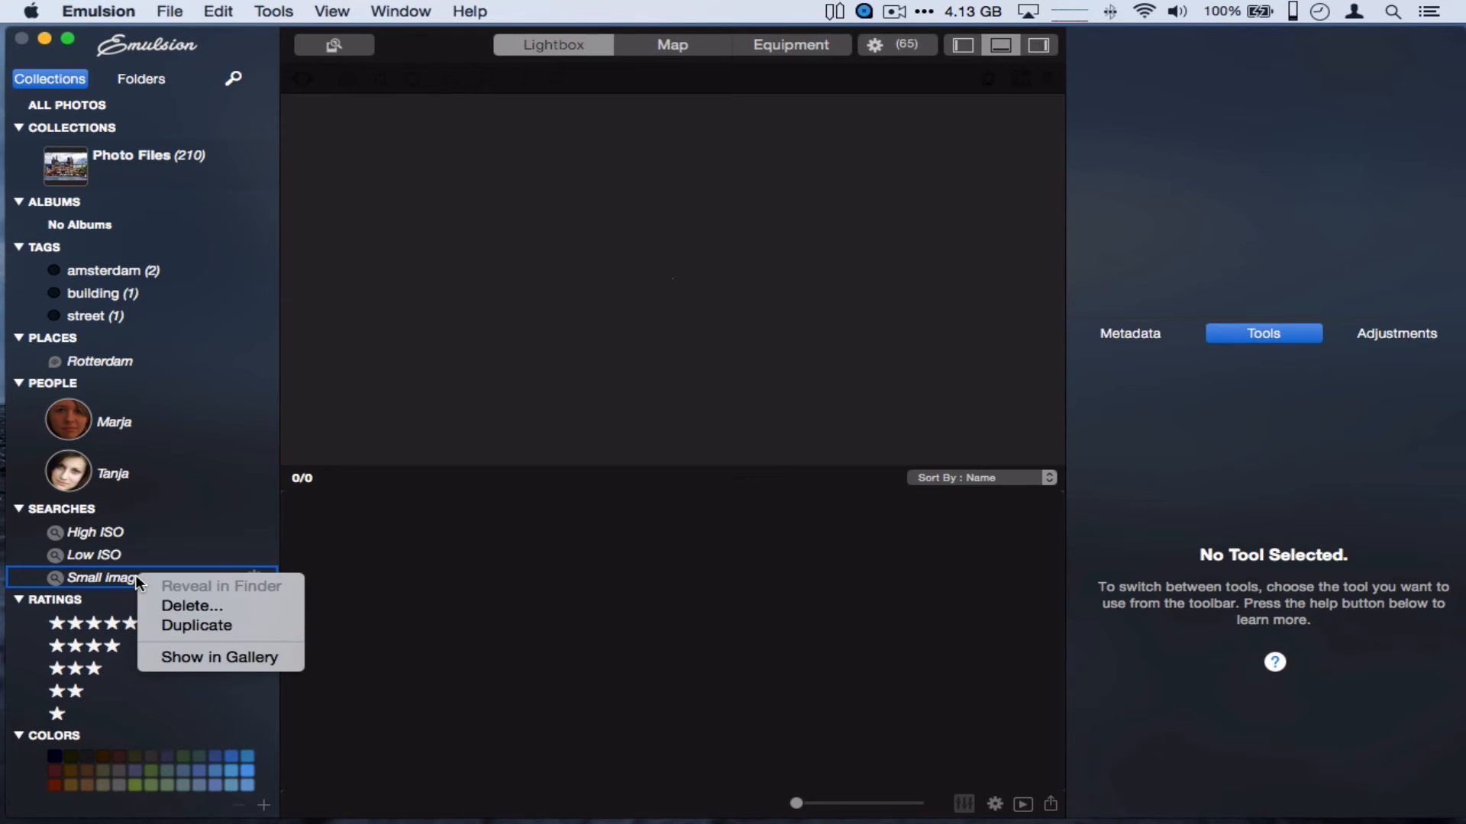
pyautogui.press('Escape')
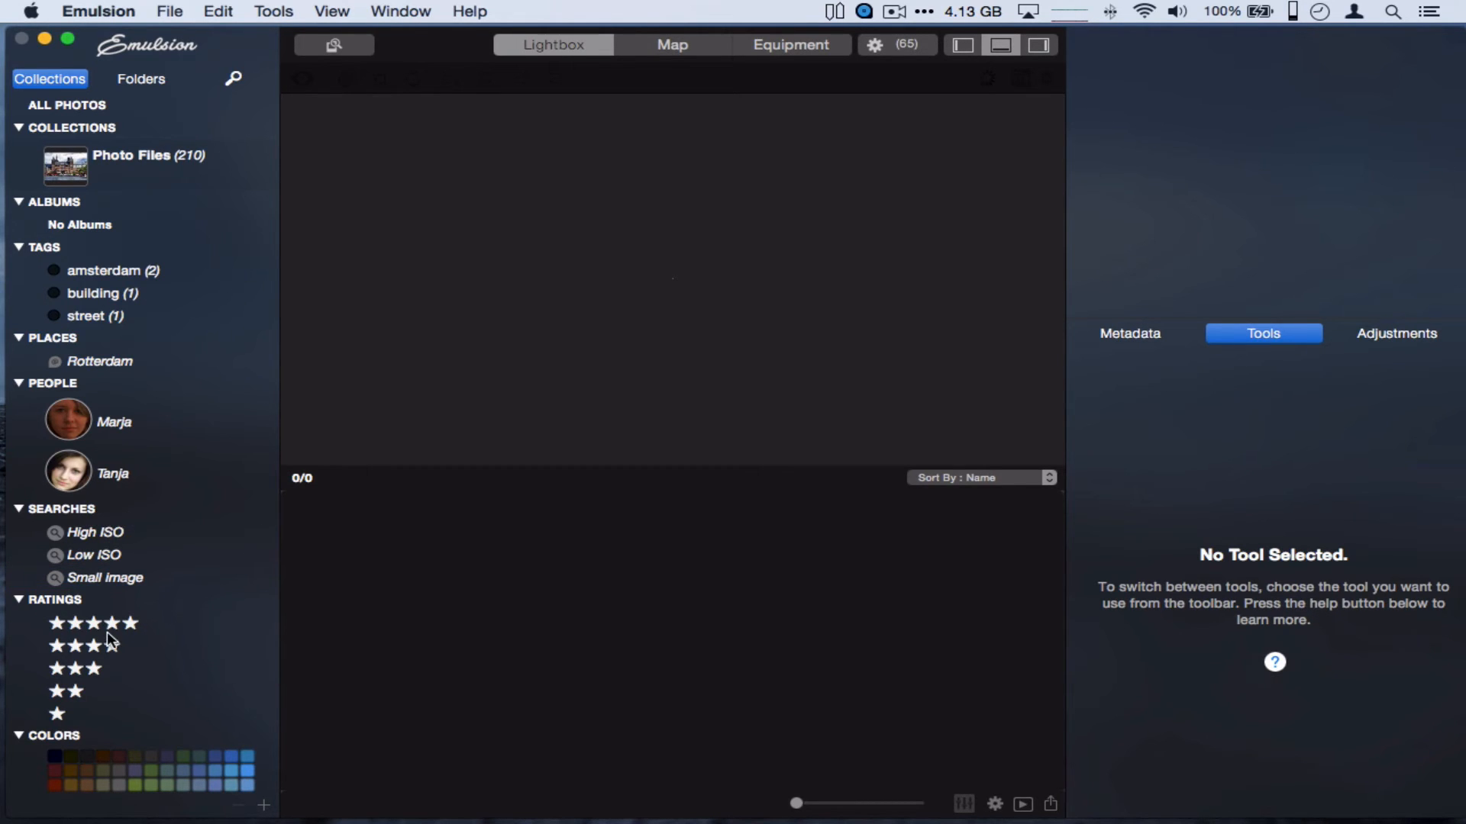
pyautogui.scroll(-5, 113, 594)
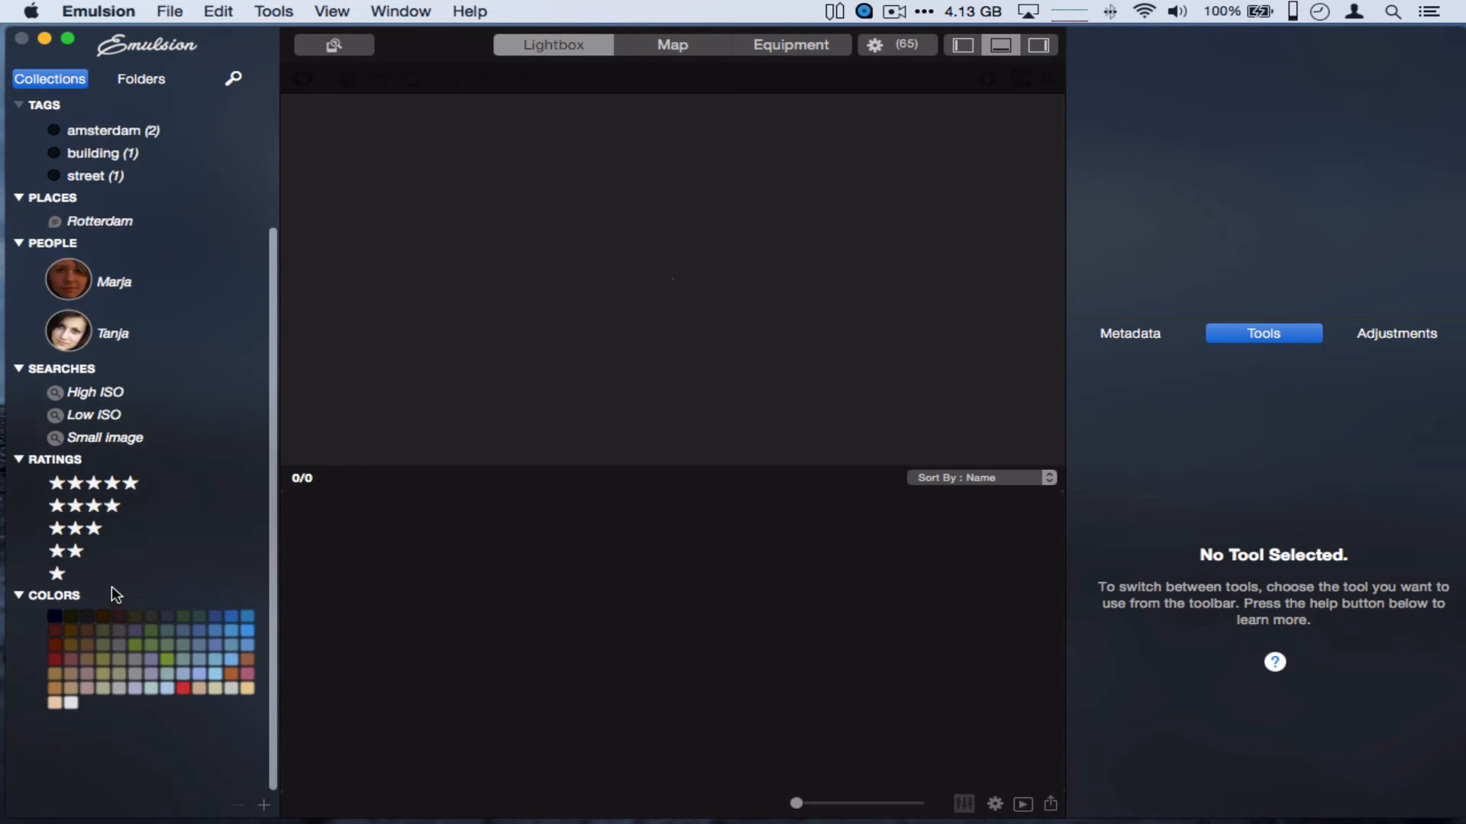
# Open the Photo Files collection, view shopping-in-venice-1433569.jpg in the full-screen gallery, try its slideshow controls and return to the lightbox
pyautogui.scroll(5, 113, 588)
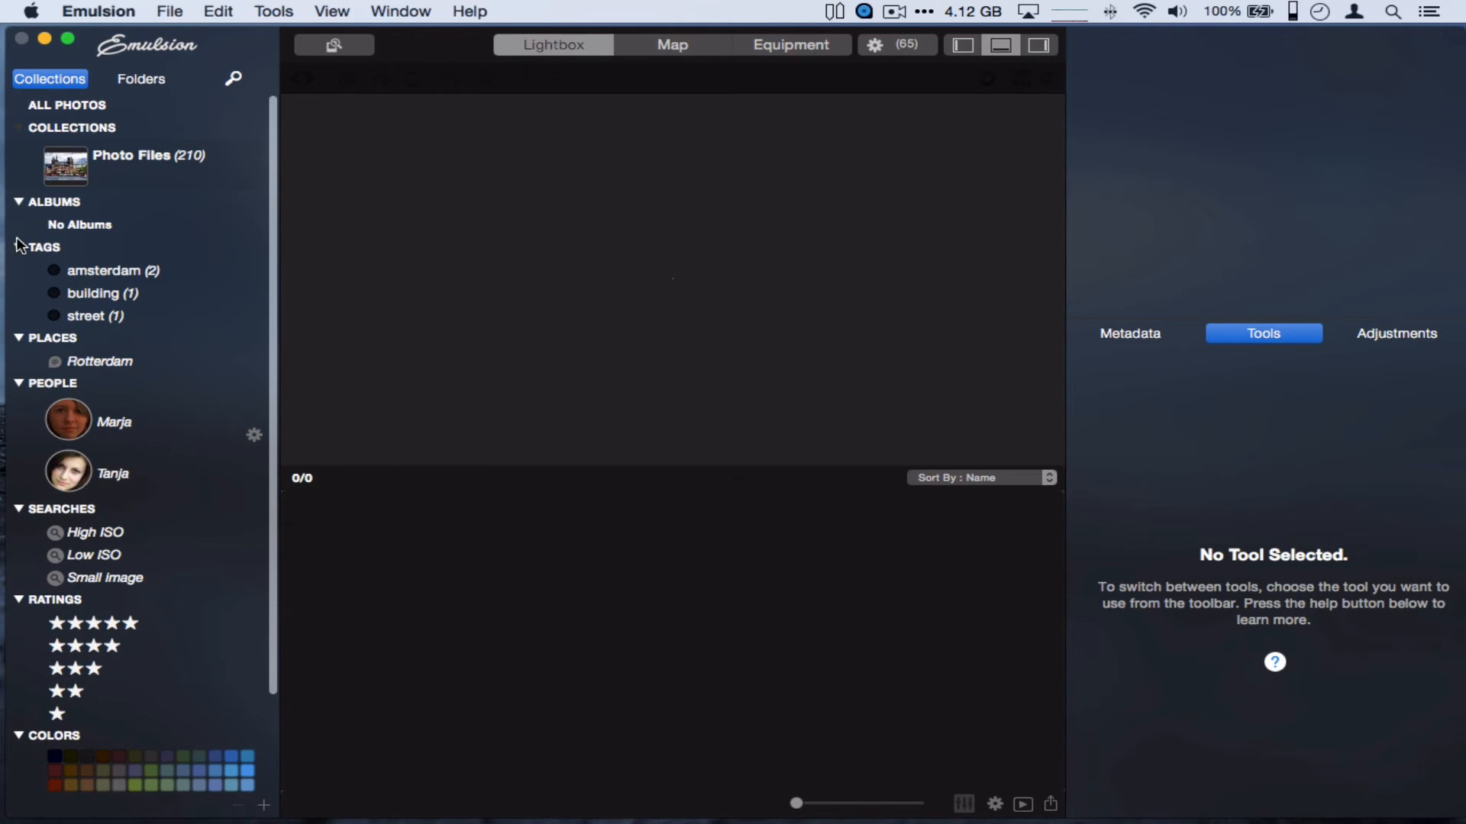
pyautogui.click(85, 171)
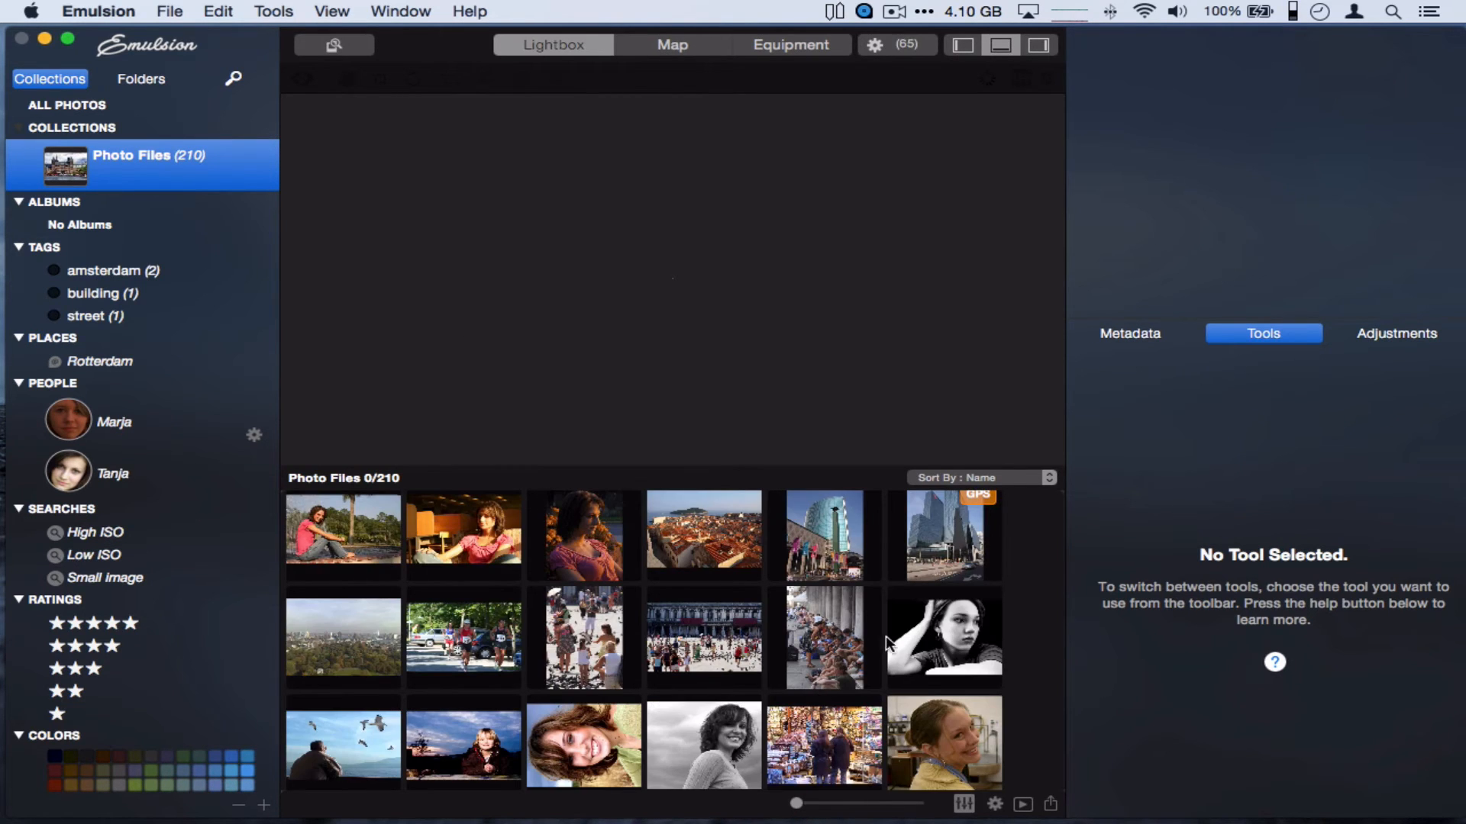
pyautogui.click(819, 734)
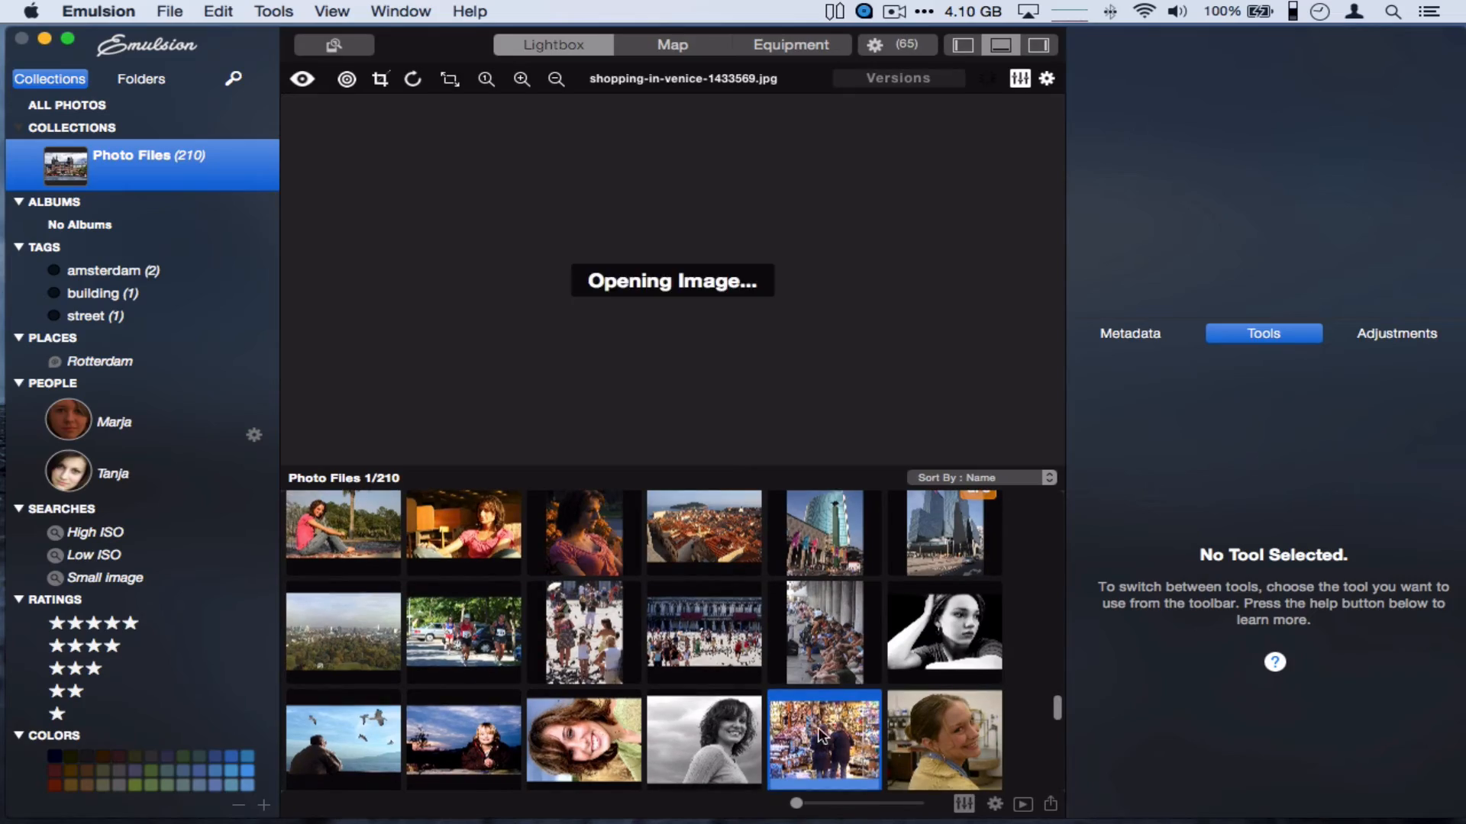
pyautogui.click(1023, 803)
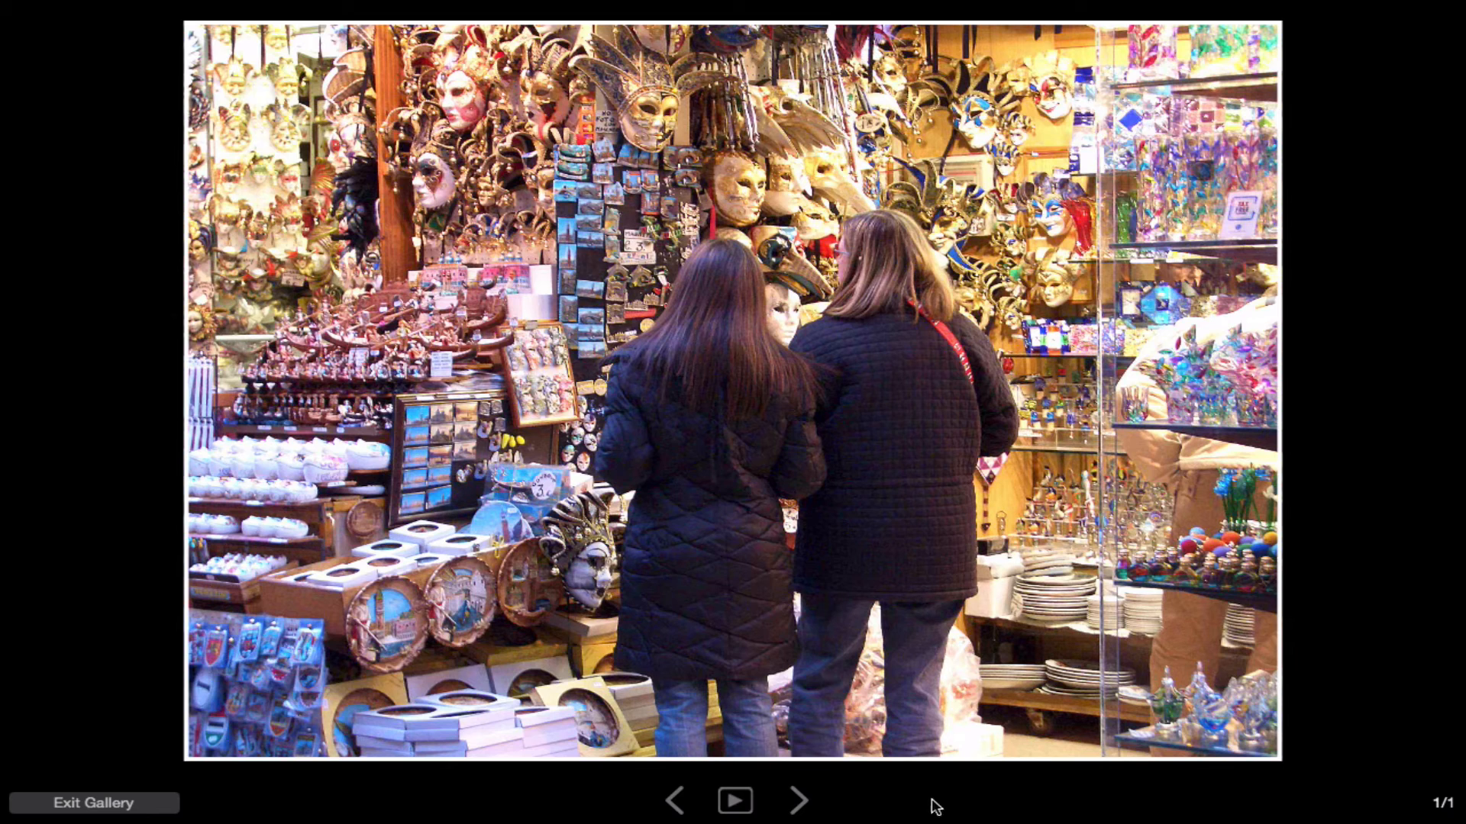
pyautogui.click(795, 800)
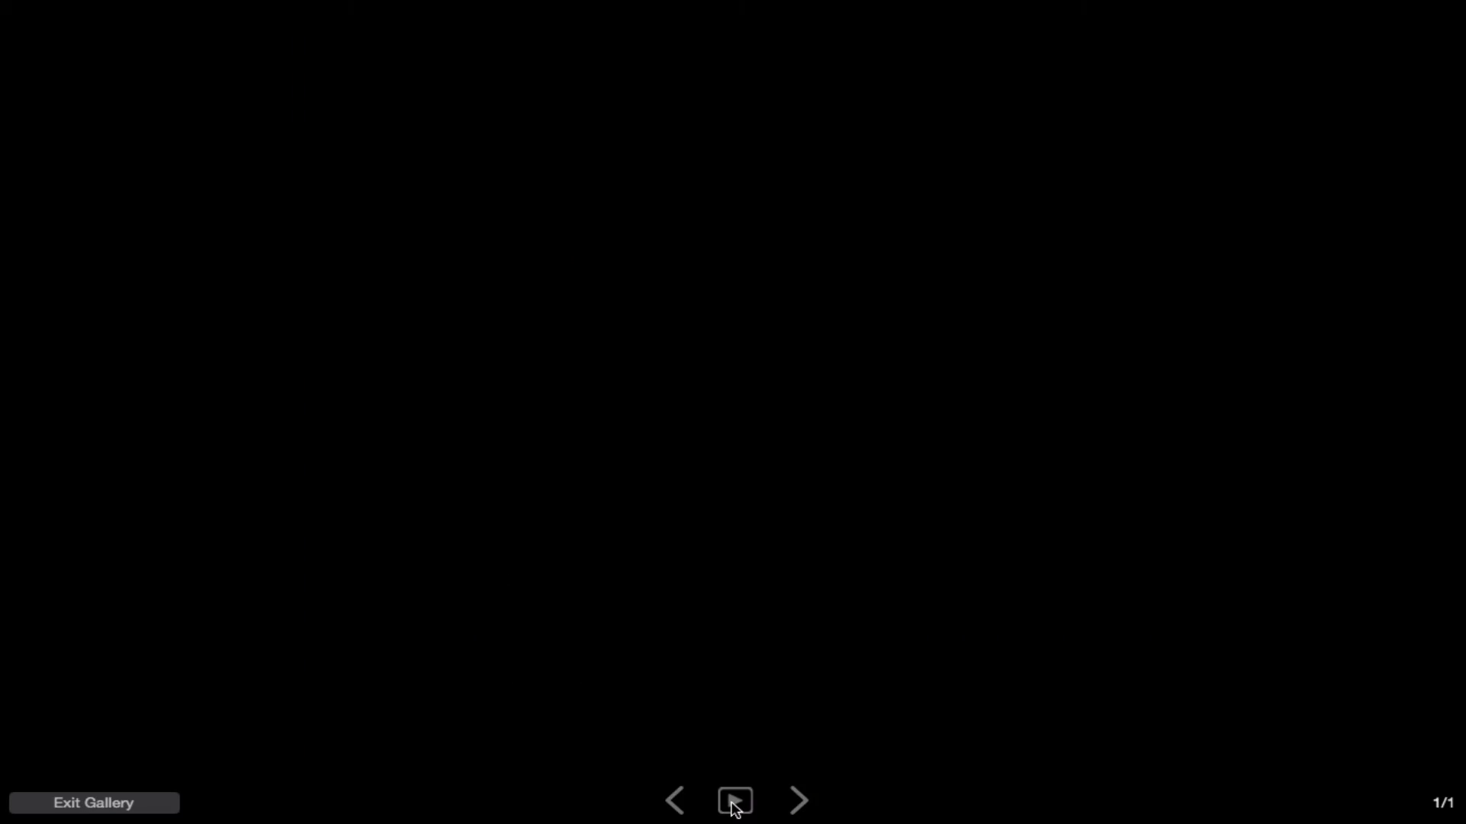
pyautogui.click(735, 802)
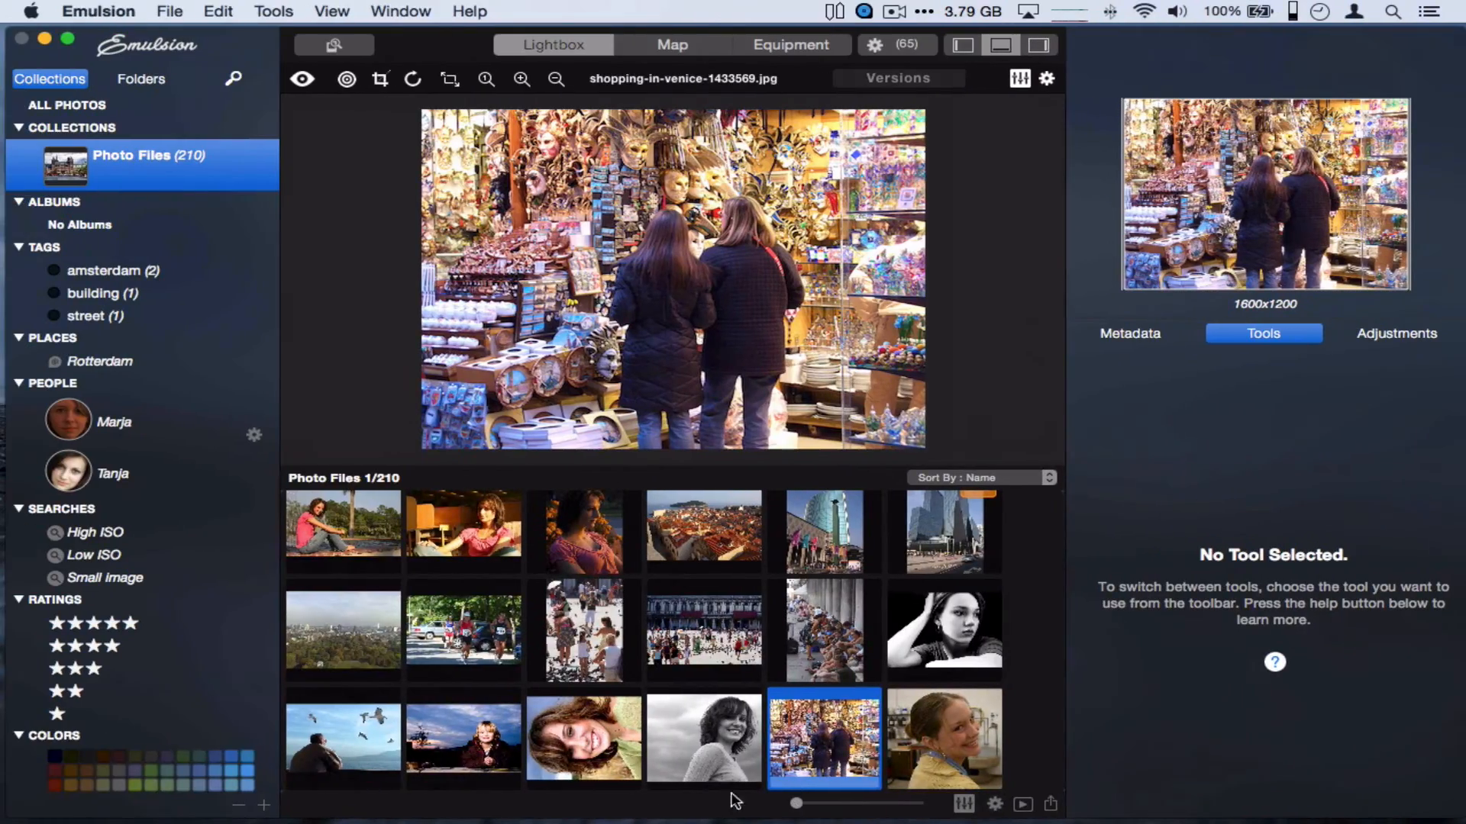
# Select the range of photos from the Venice shopping photo back to san-marco-crowd-1216548.jpg, play them as a gallery slideshow and stop it
pyautogui.keyDown('shift'); pyautogui.click(556, 607); pyautogui.keyUp('shift')
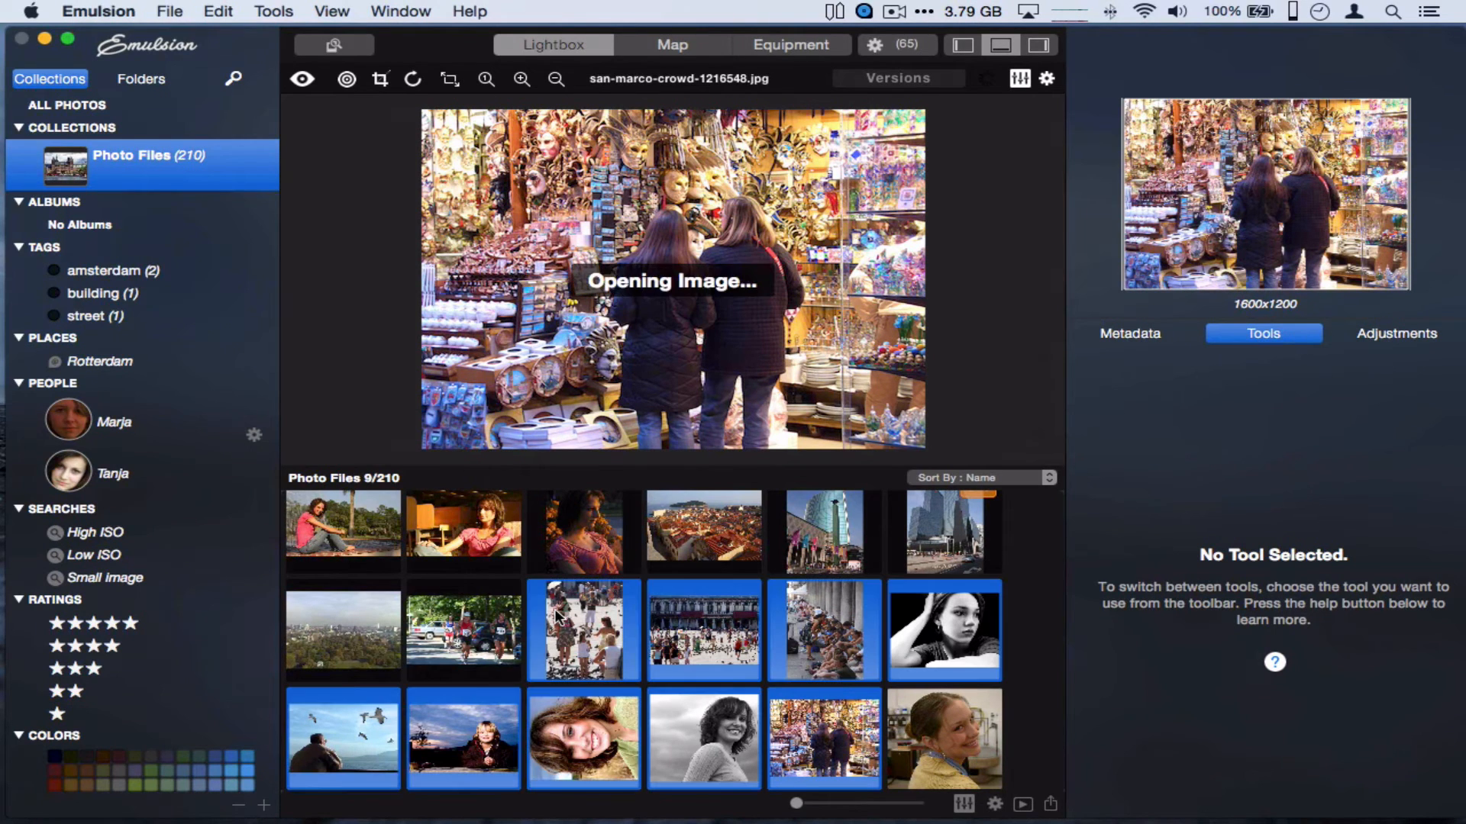
pyautogui.click(1023, 805)
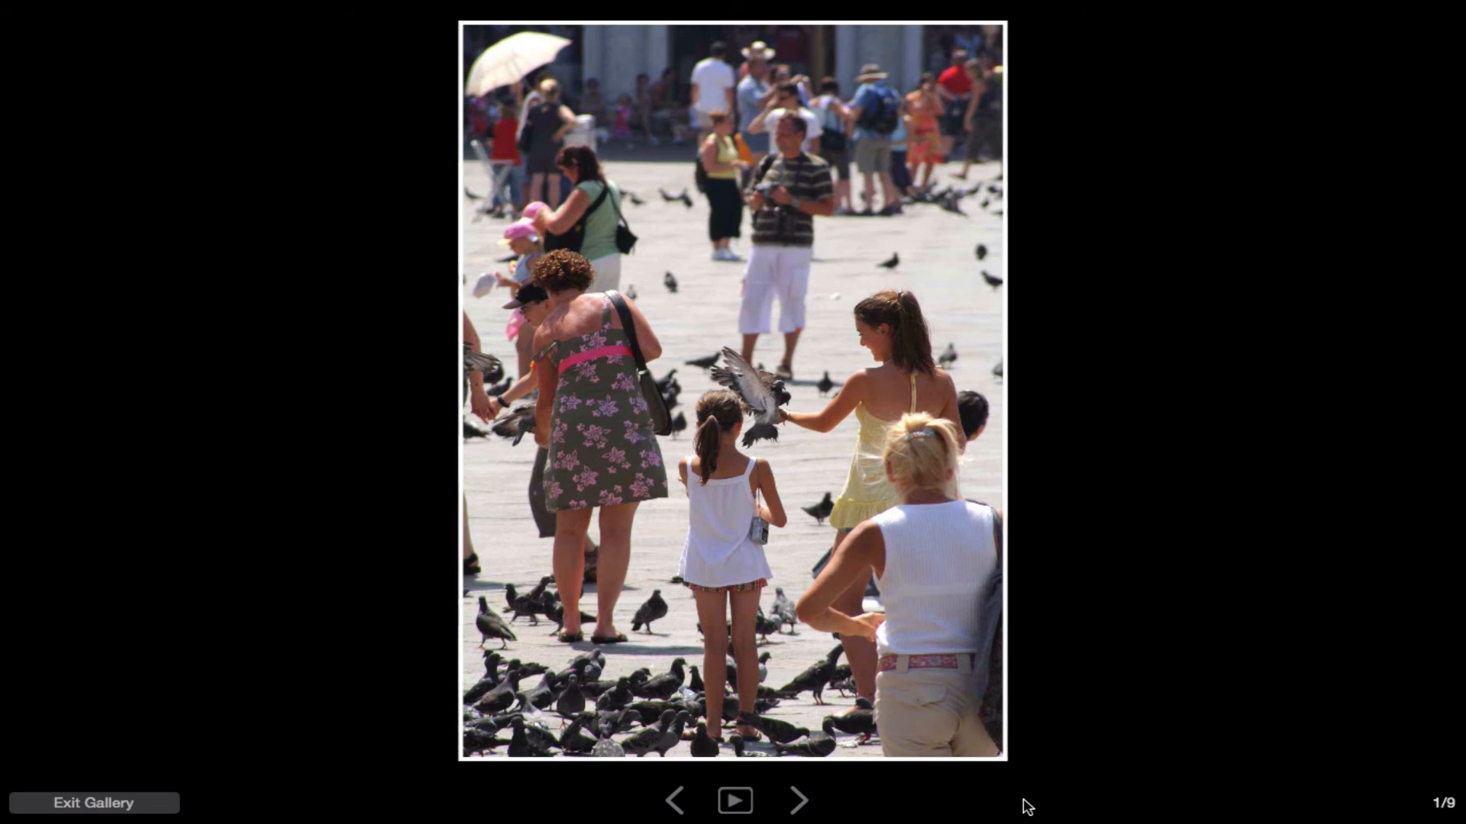
pyautogui.click(739, 806)
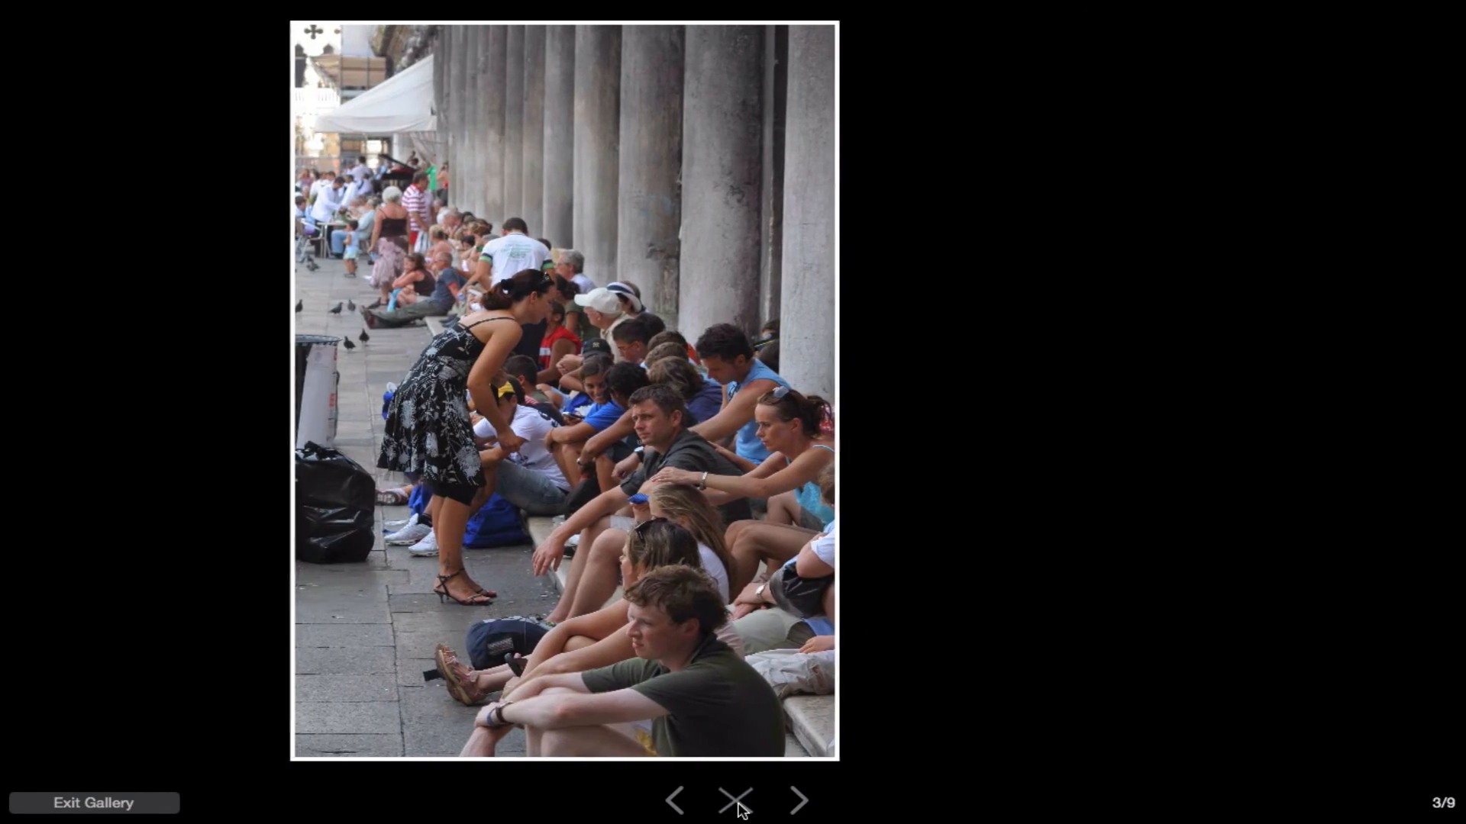
pyautogui.click(736, 803)
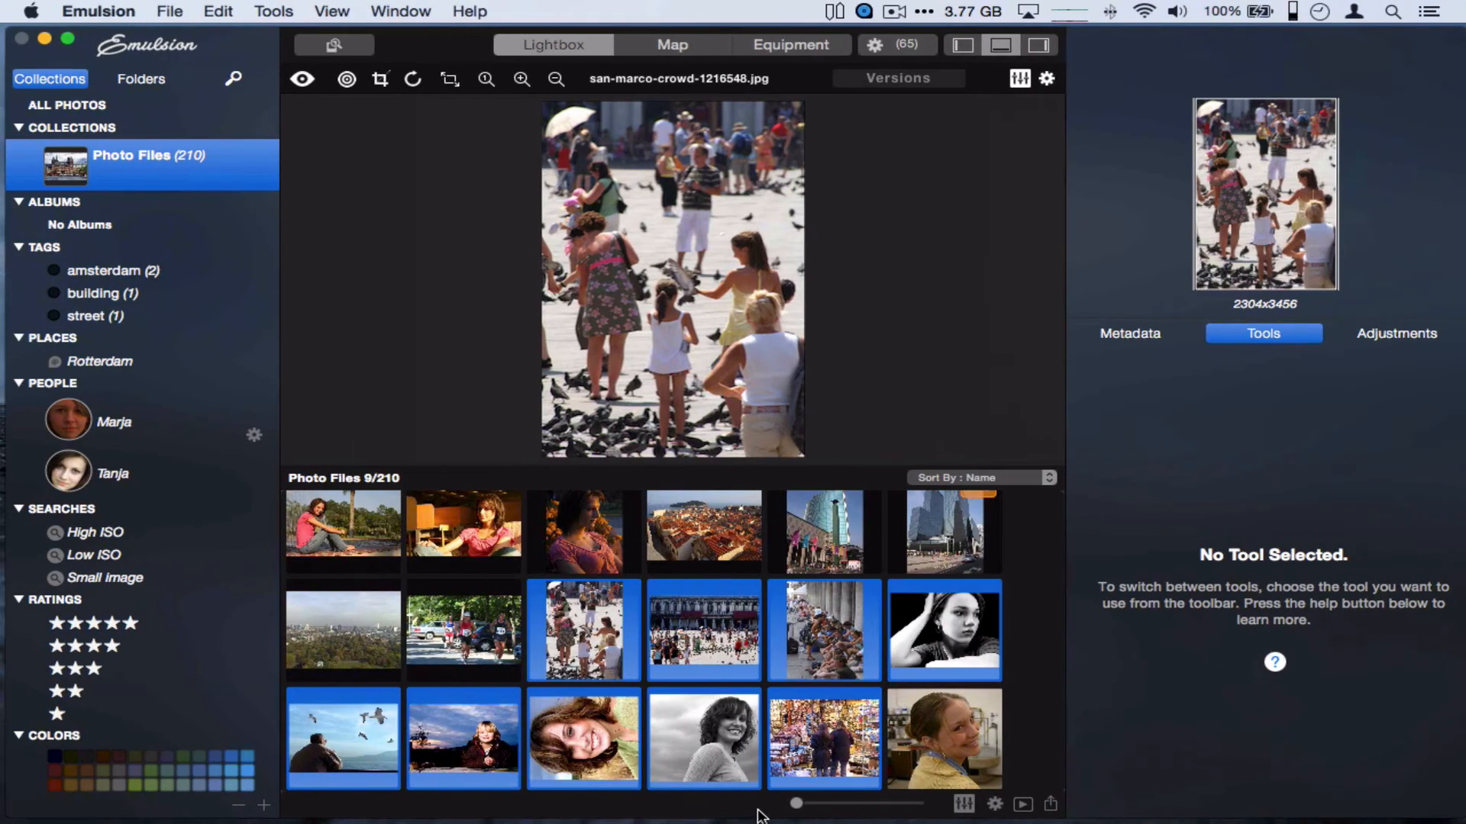
# Deselect the photos, browse the Photo Files thumbnails, and hide and restore the thumbnail browser to compare both layouts
pyautogui.moveTo(796, 803); pyautogui.dragTo(717, 794)
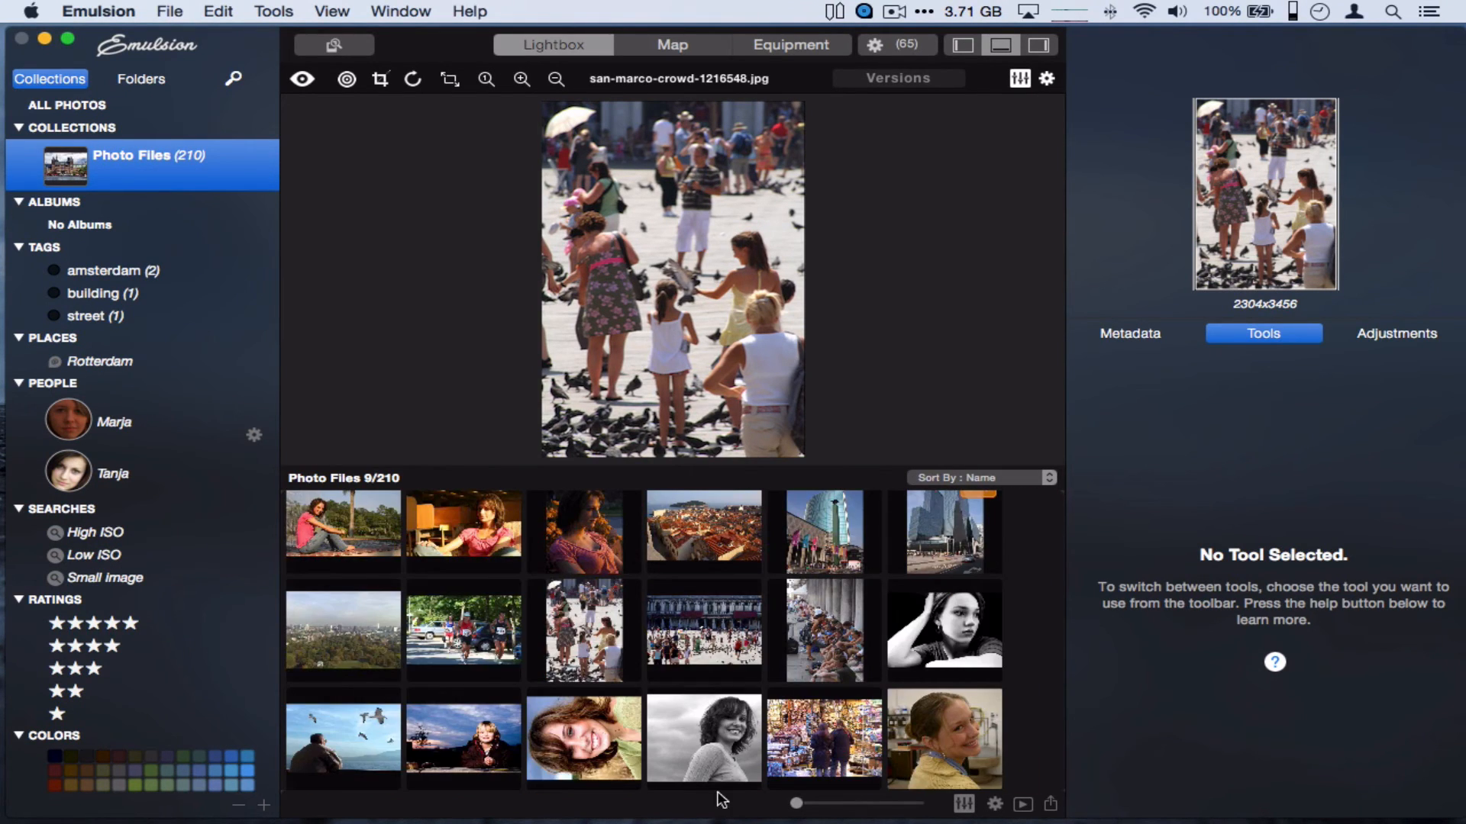
pyautogui.scroll(-15, 670, 661)
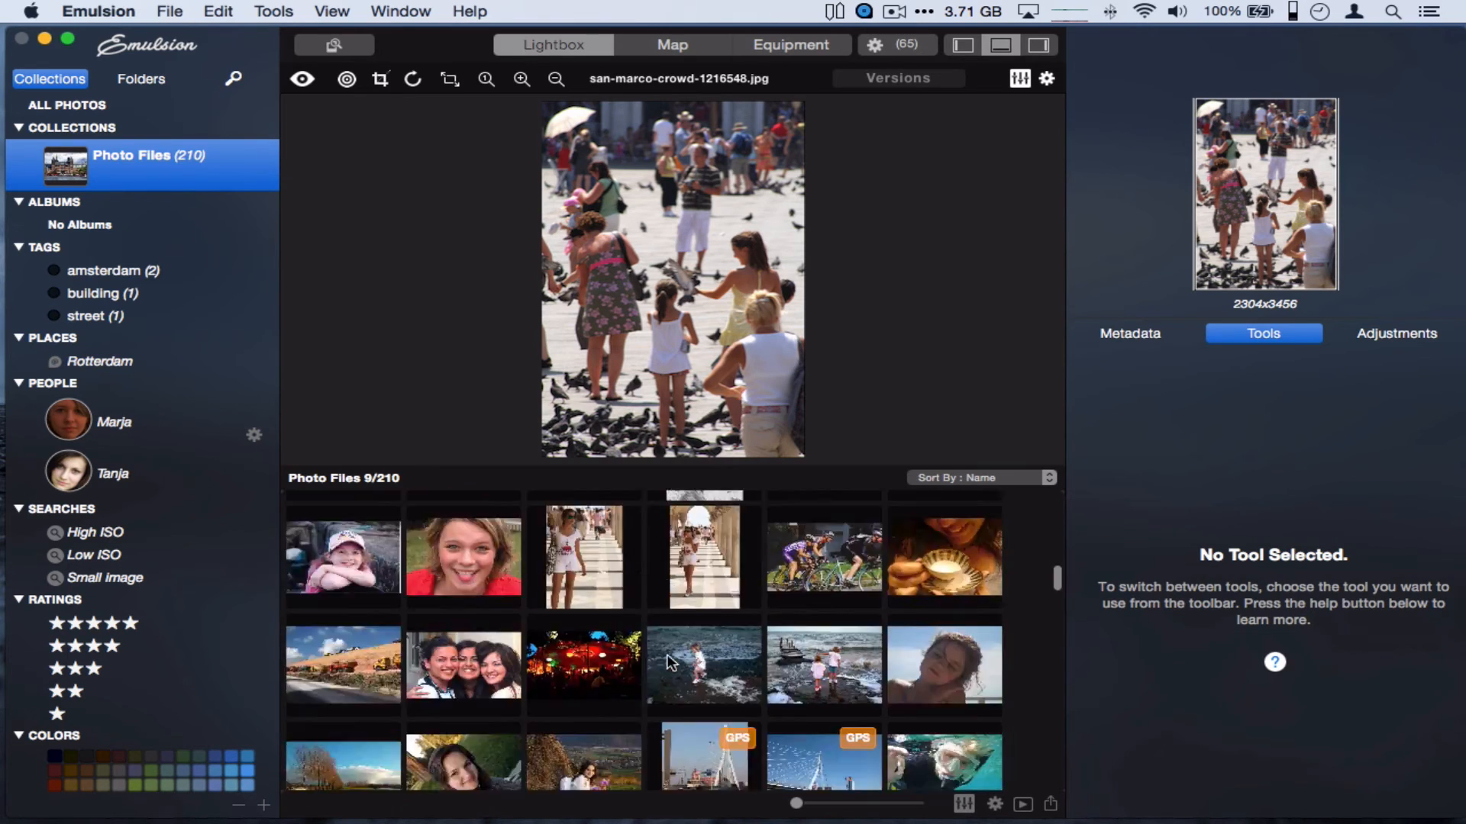
pyautogui.scroll(-5, 670, 661)
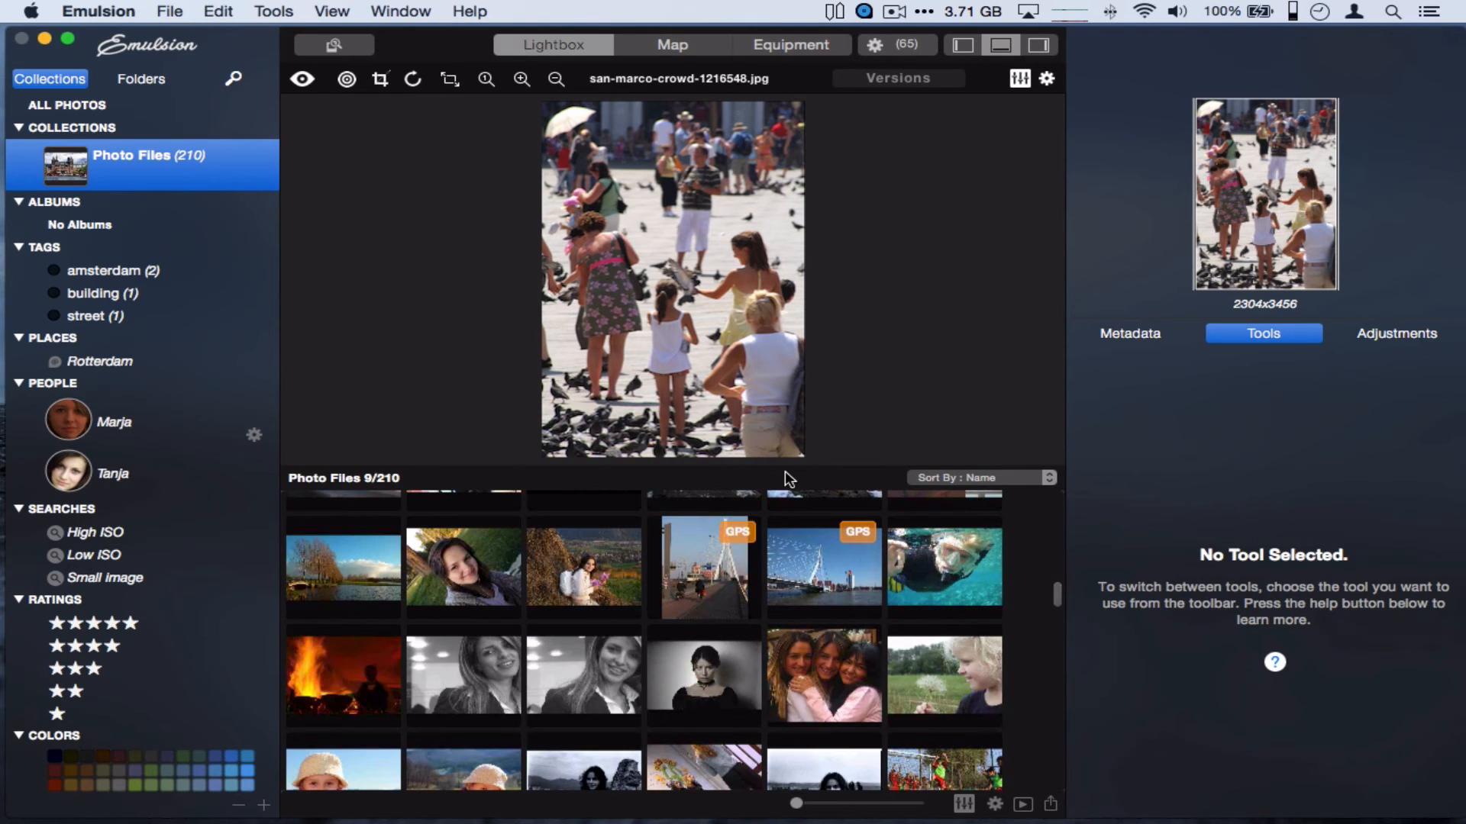
pyautogui.click(998, 46)
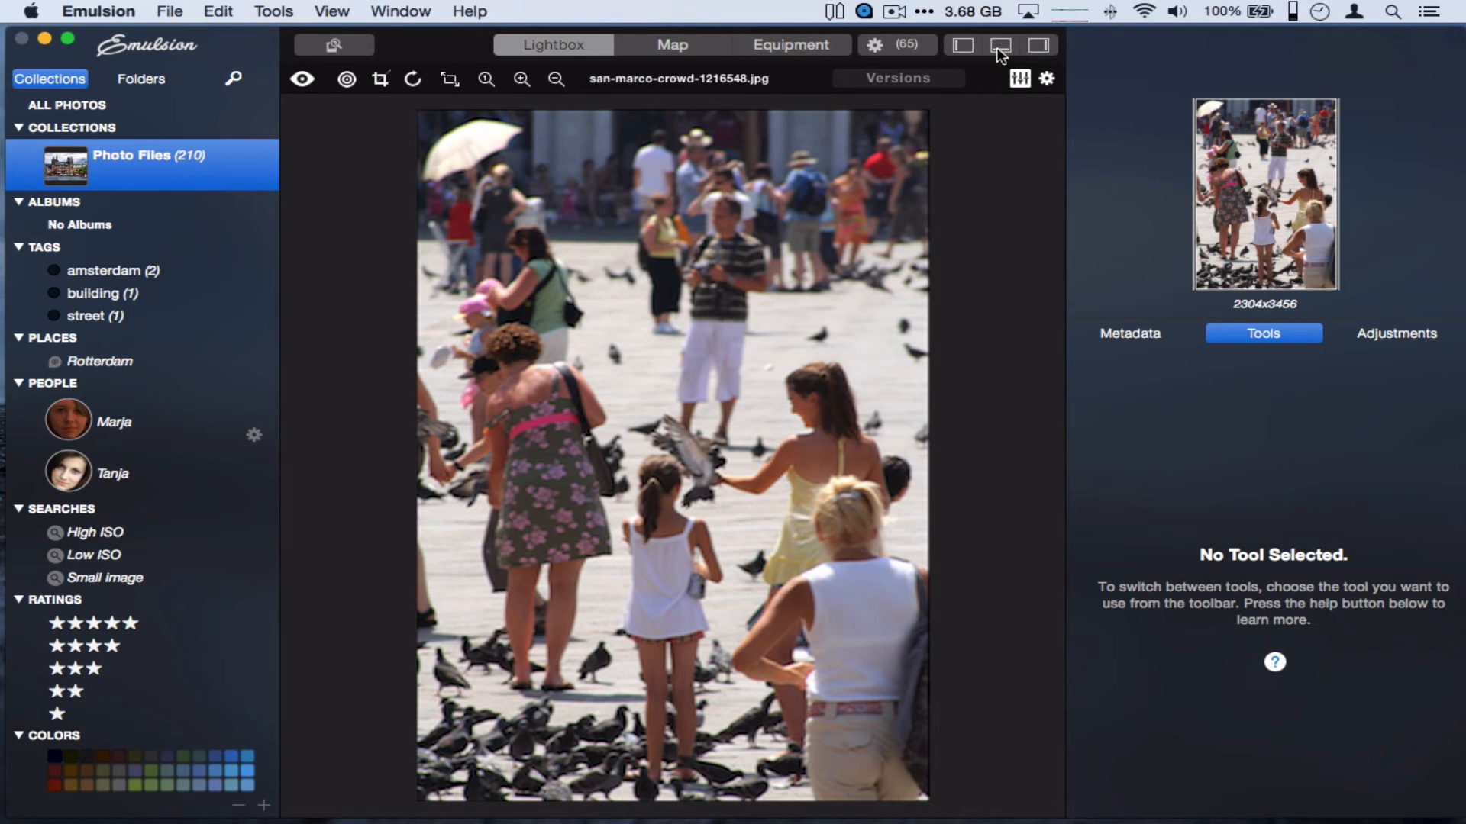
pyautogui.click(998, 48)
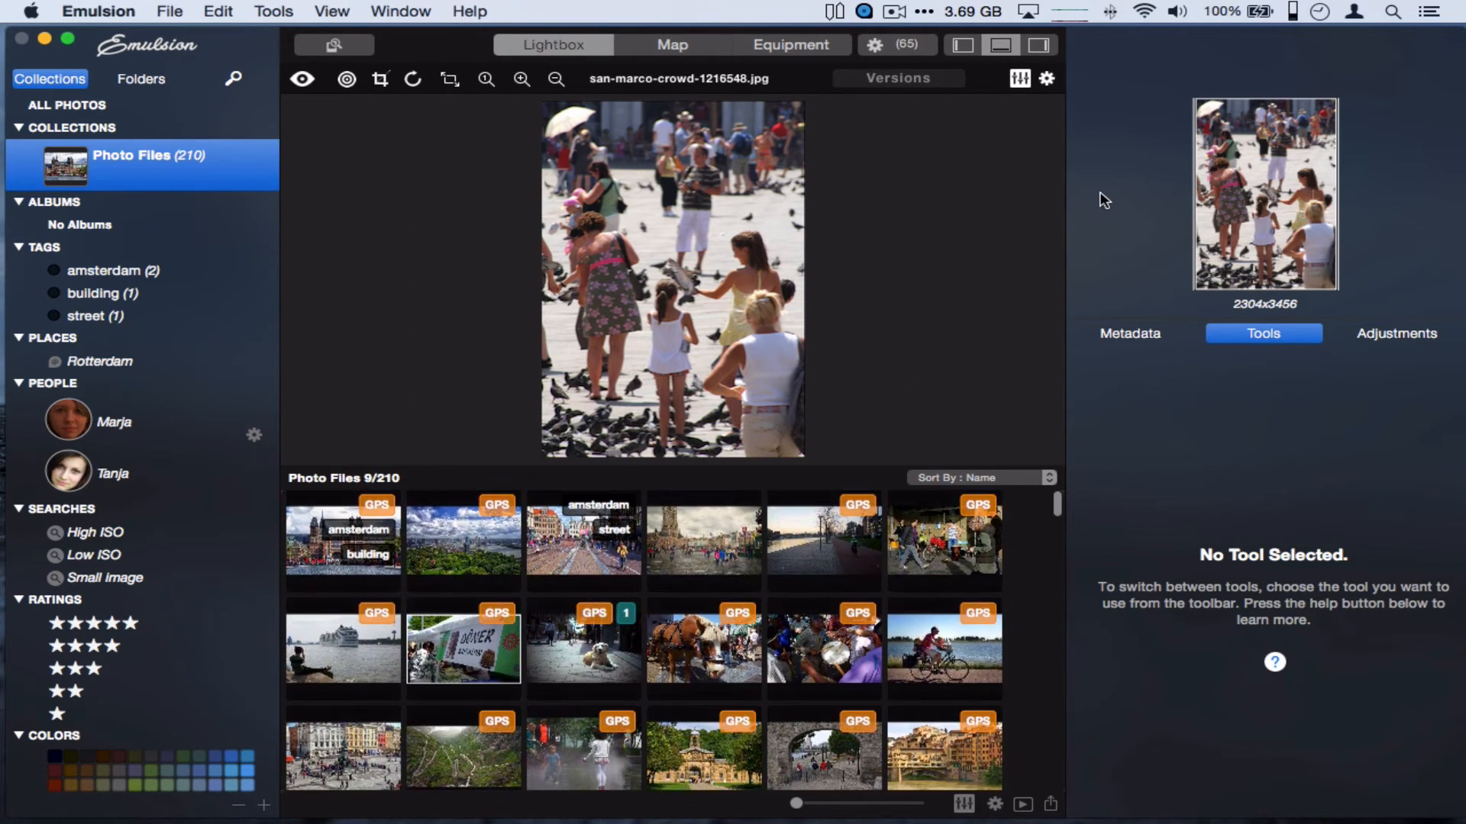
# Look through the inspector's Metadata, Adjustments and Tools views for the San Marco crowd photo, returning to the basic metadata
pyautogui.click(1120, 336)
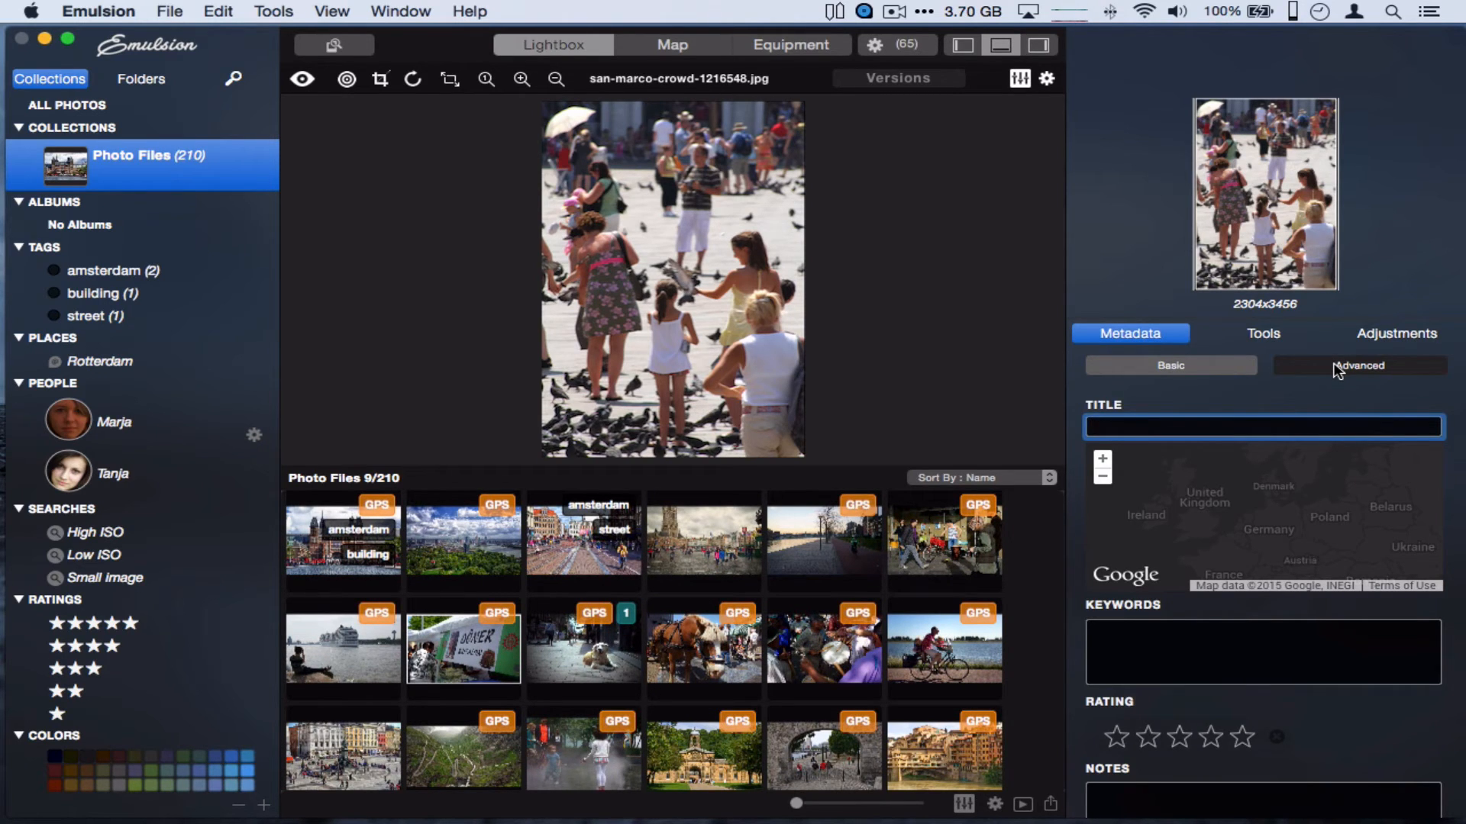
pyautogui.click(1410, 336)
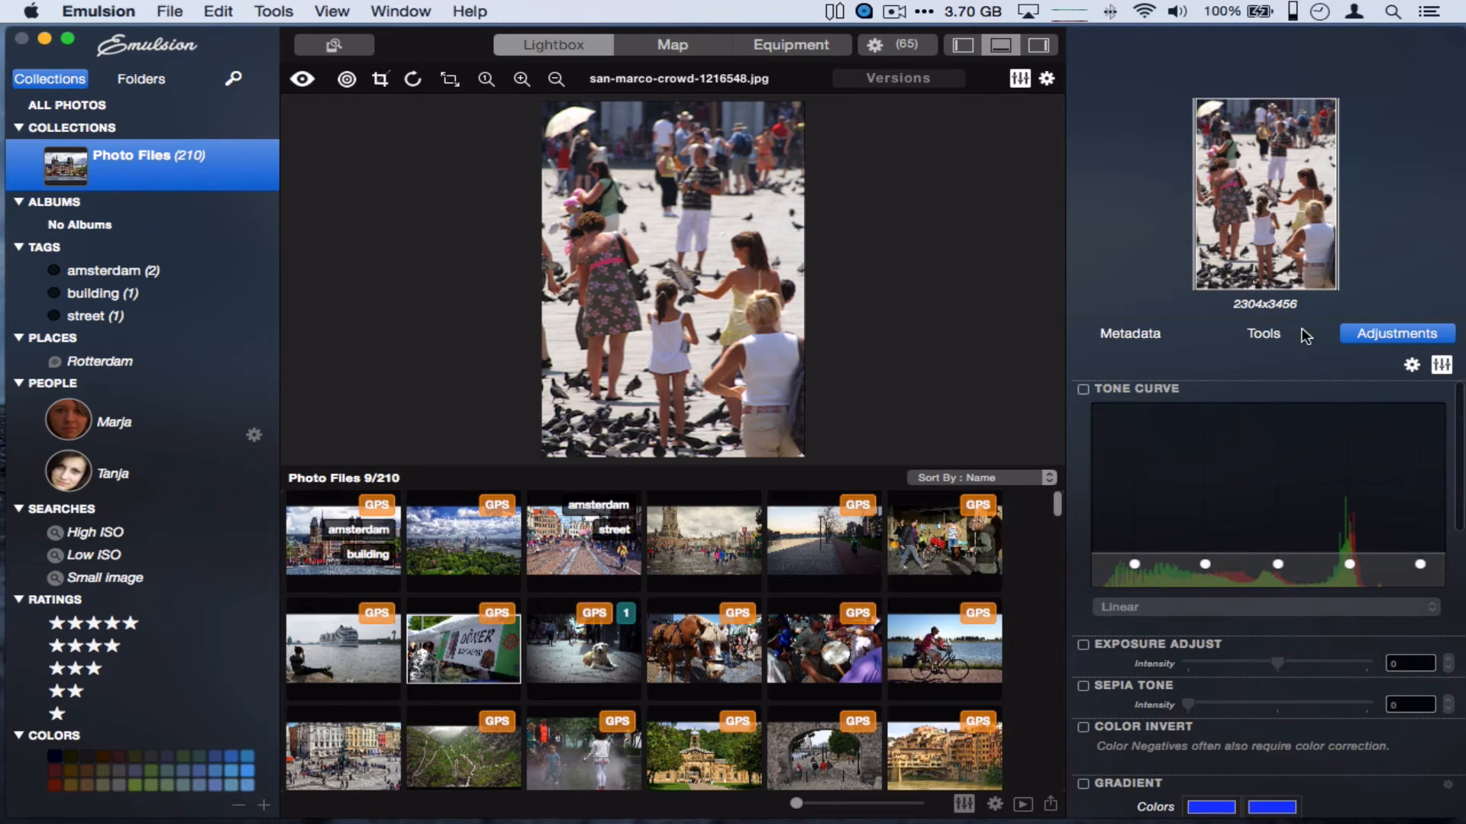
pyautogui.click(1257, 345)
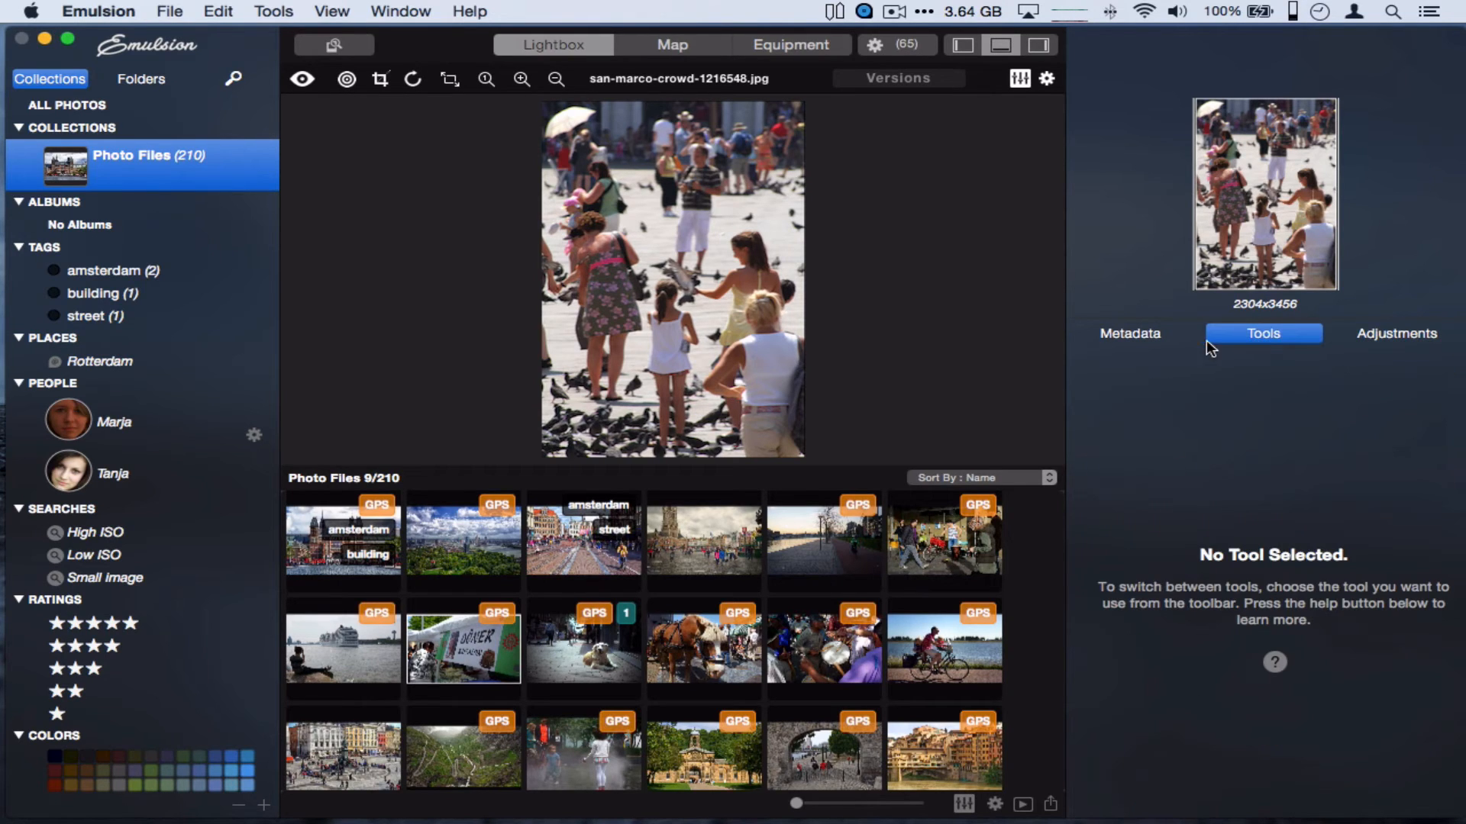
pyautogui.click(1141, 339)
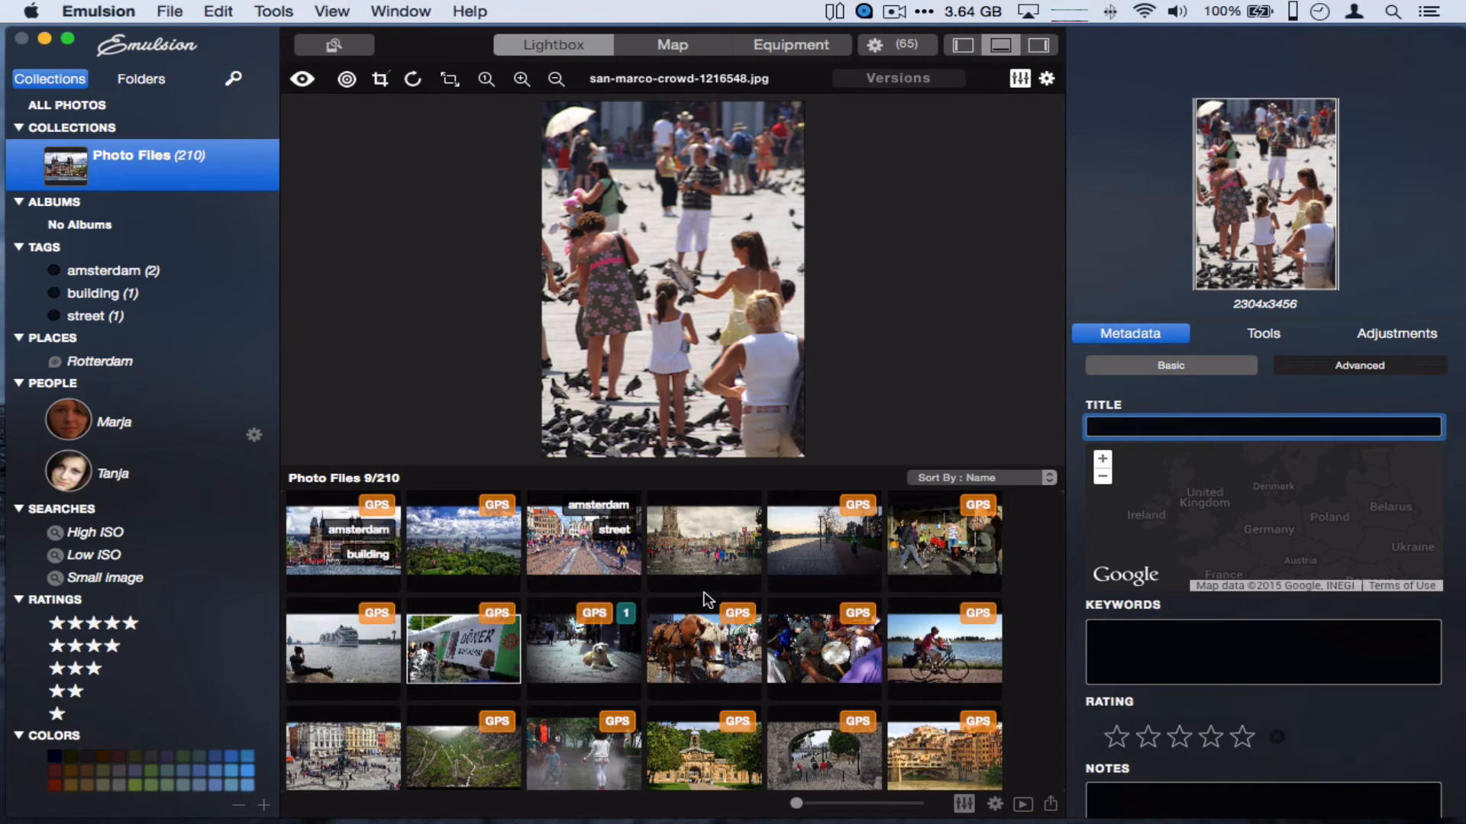
pyautogui.click(611, 539)
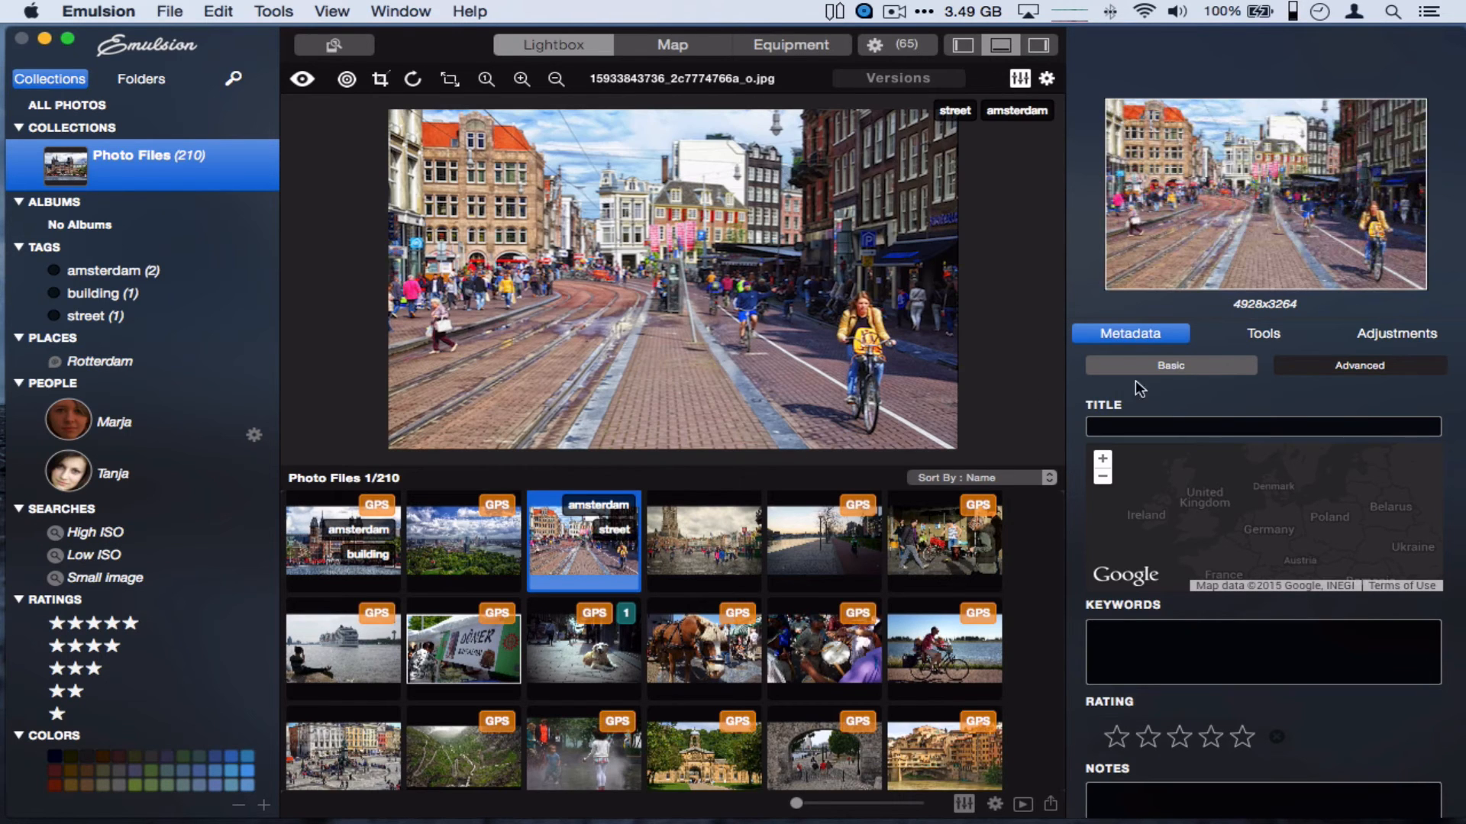
pyautogui.rightClick(815, 355)
pyautogui.moveTo(886, 416)
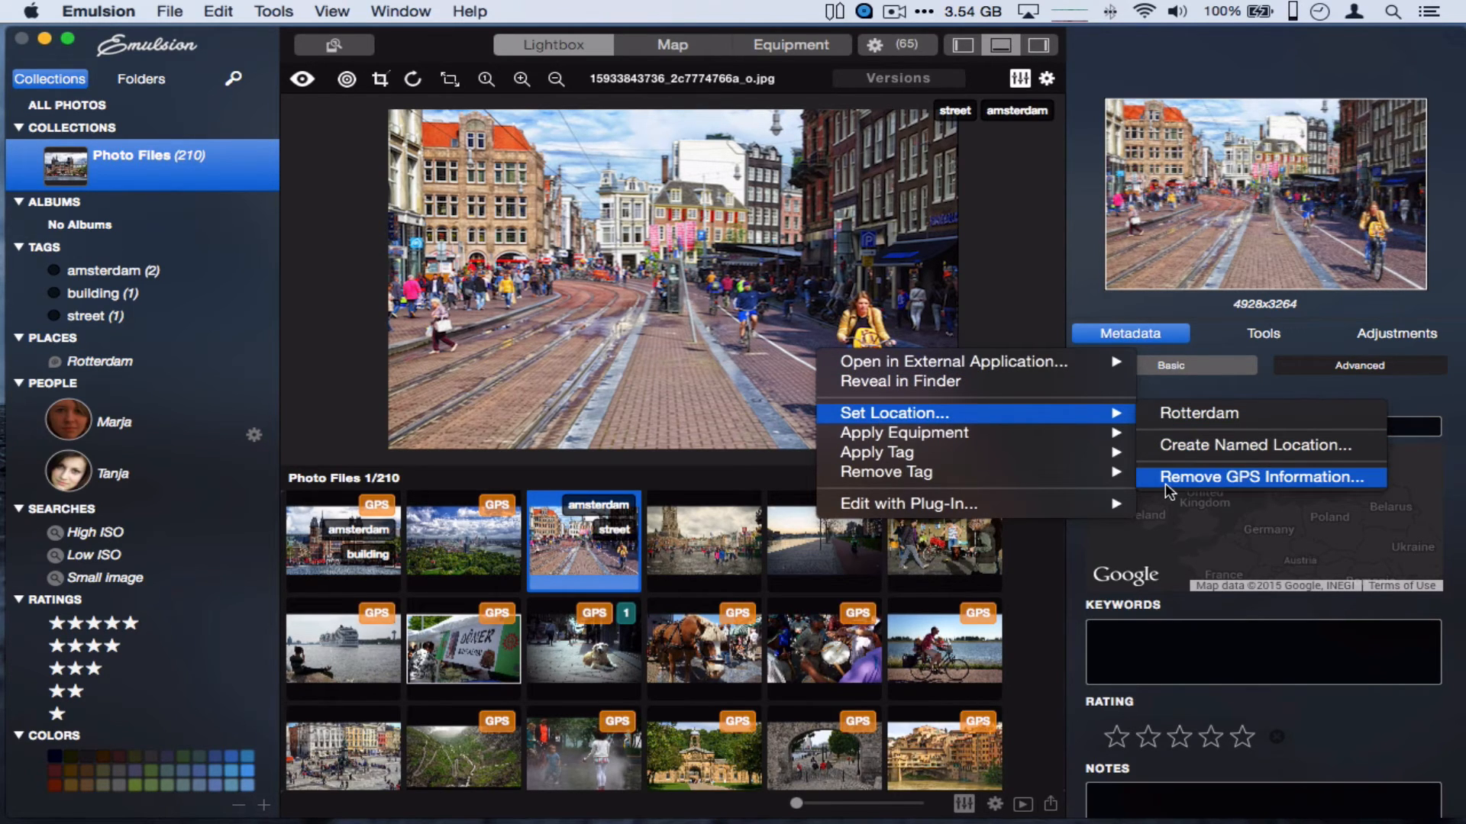
pyautogui.click(1173, 416)
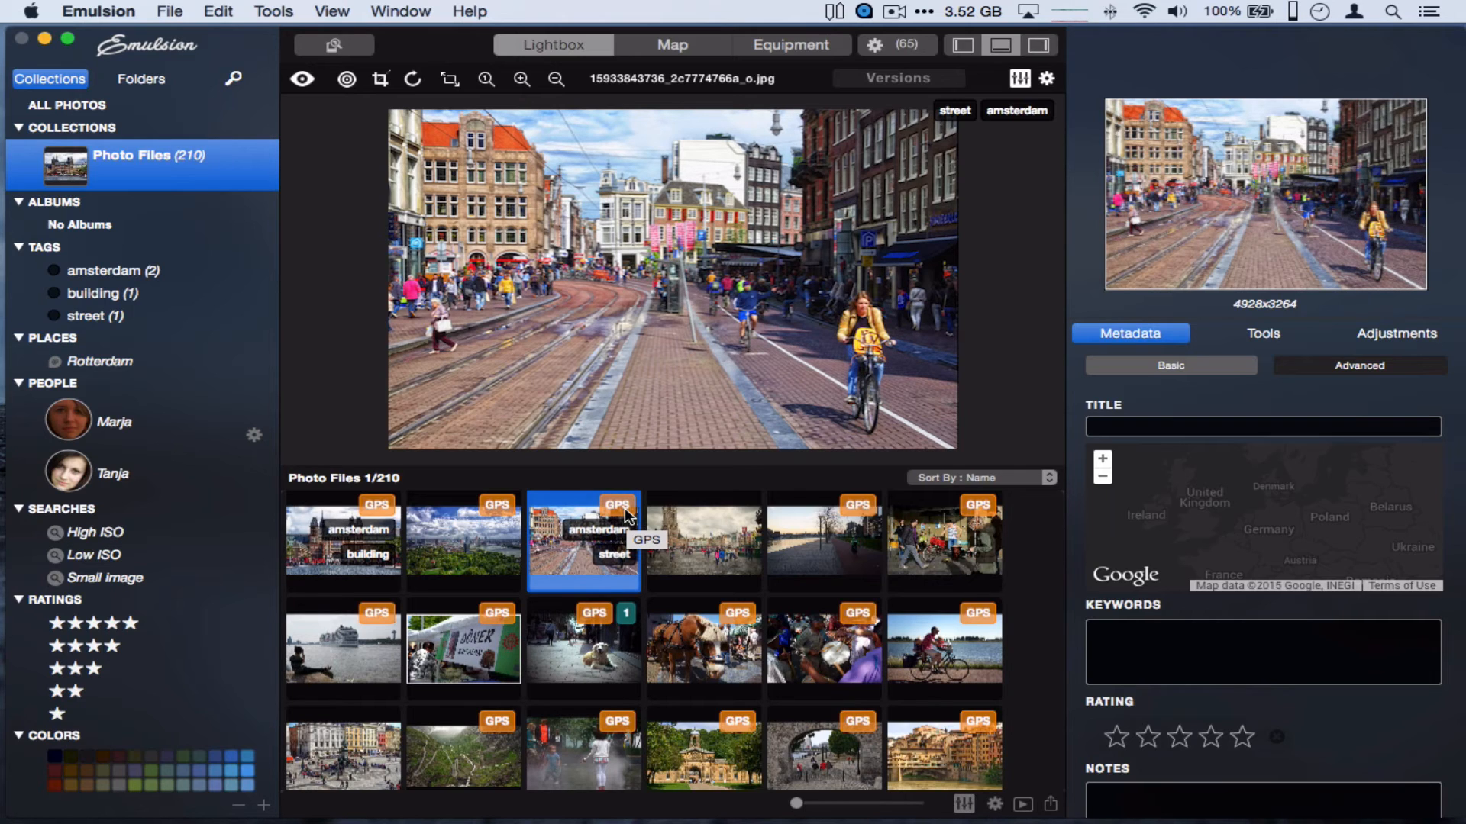
# Check the actions available for the street photo and view the skyline photo's location on the metadata map
pyautogui.rightClick(627, 516)
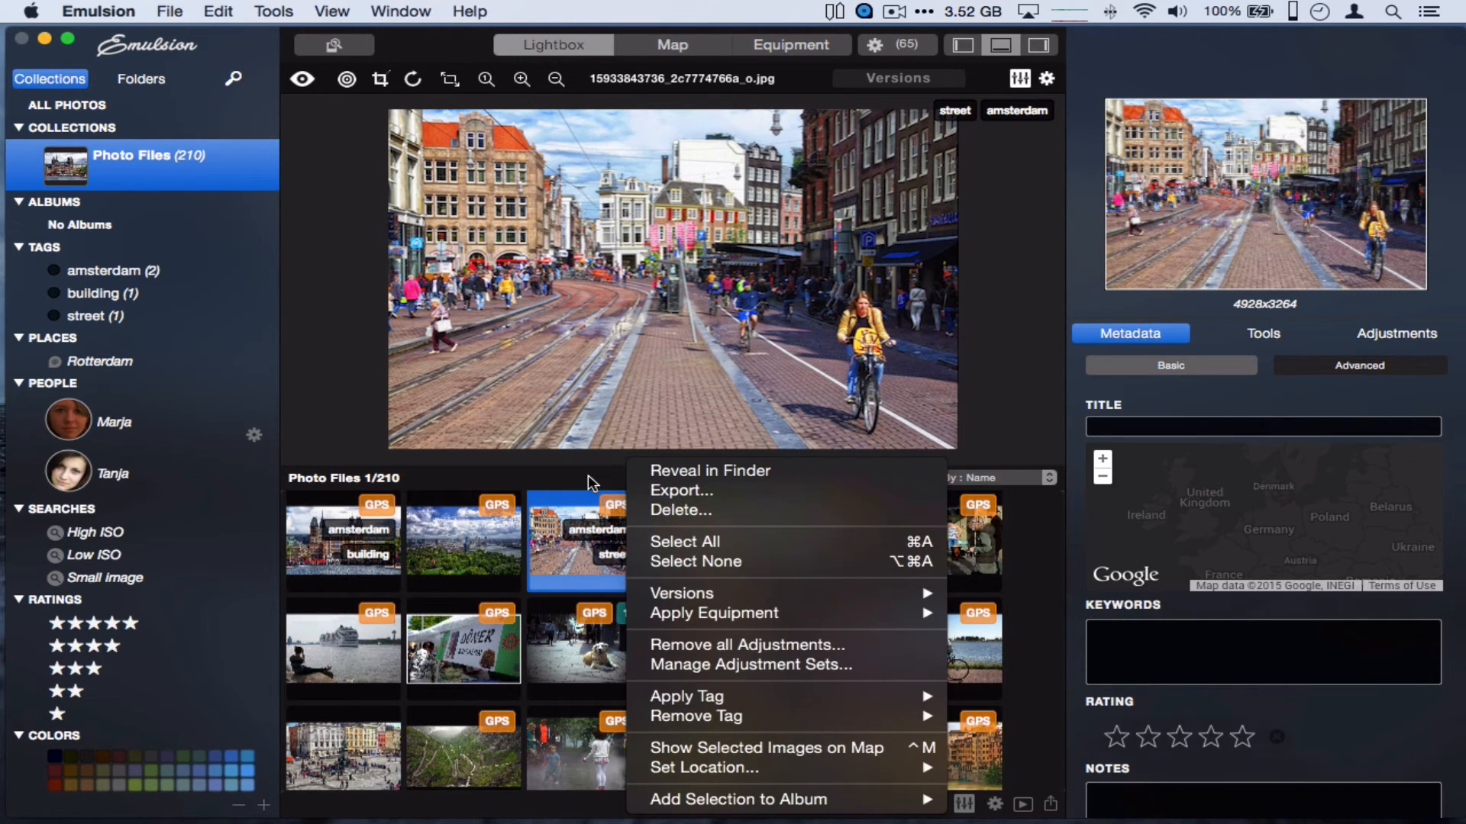
pyautogui.click(574, 522)
pyautogui.click(474, 538)
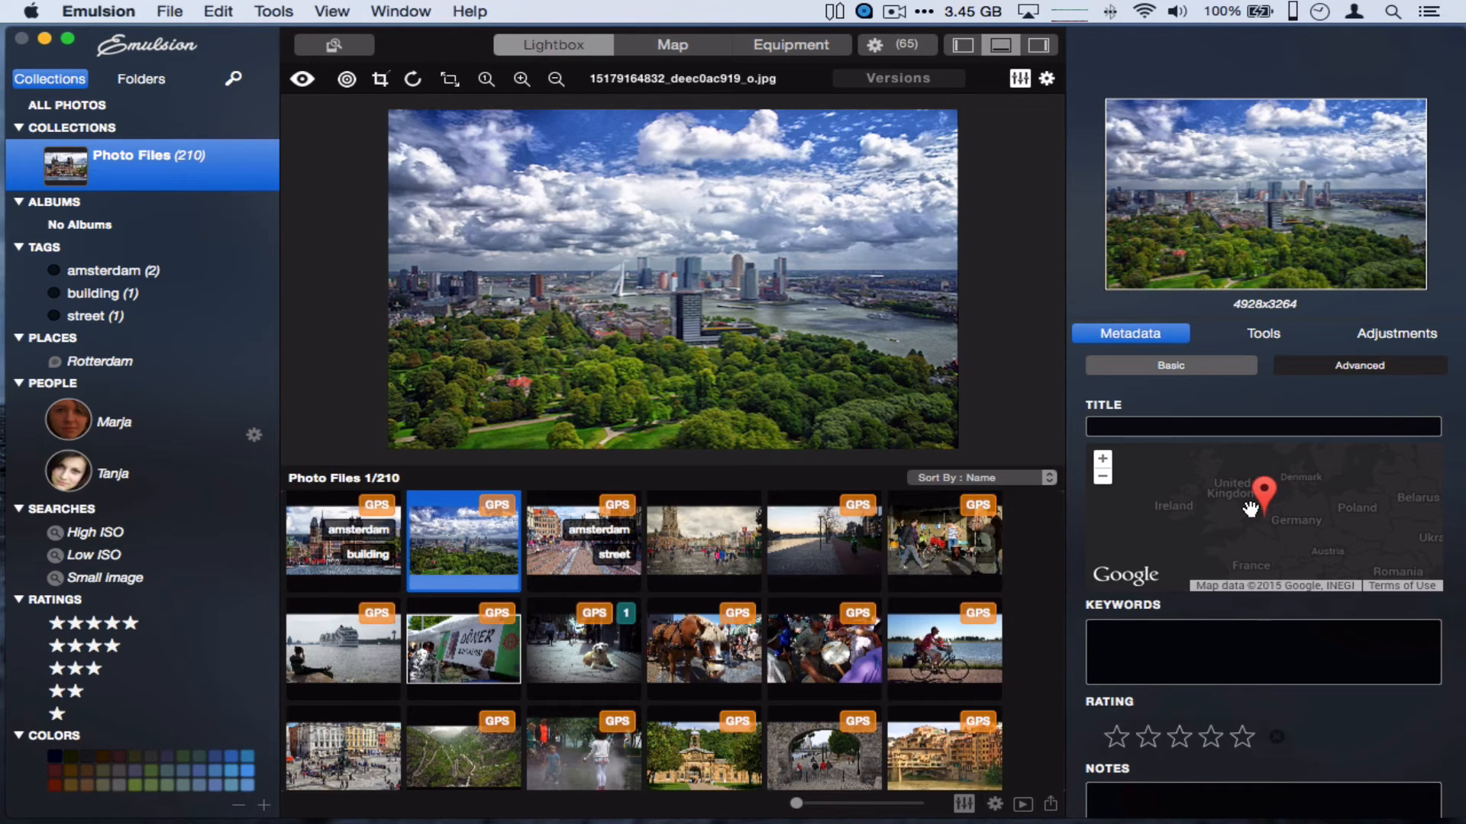
# Zoom the street photo's metadata map out and in to examine its marker, and compare it with the skyline photo
pyautogui.click(565, 569)
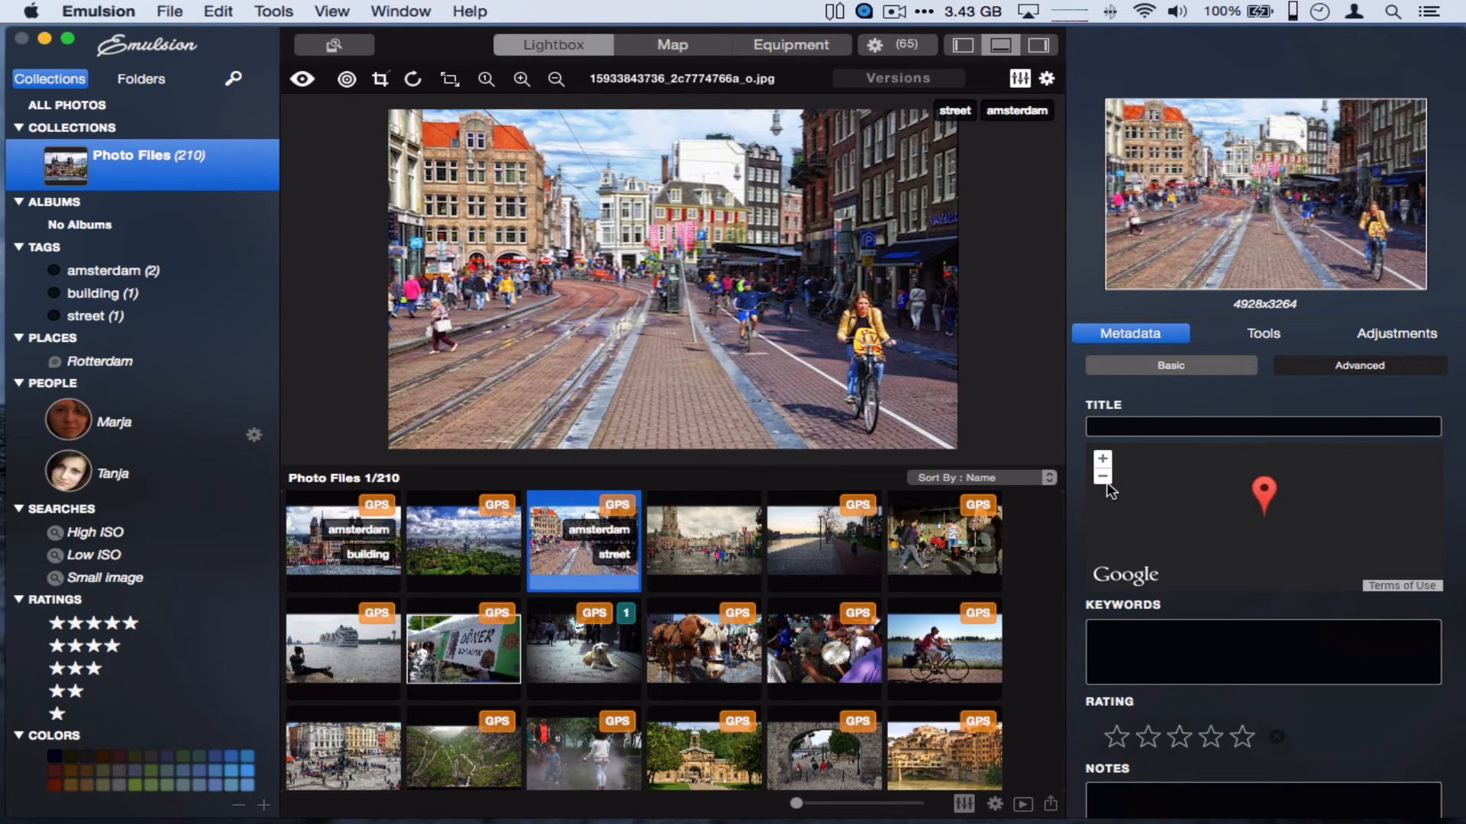
pyautogui.click(1103, 488)
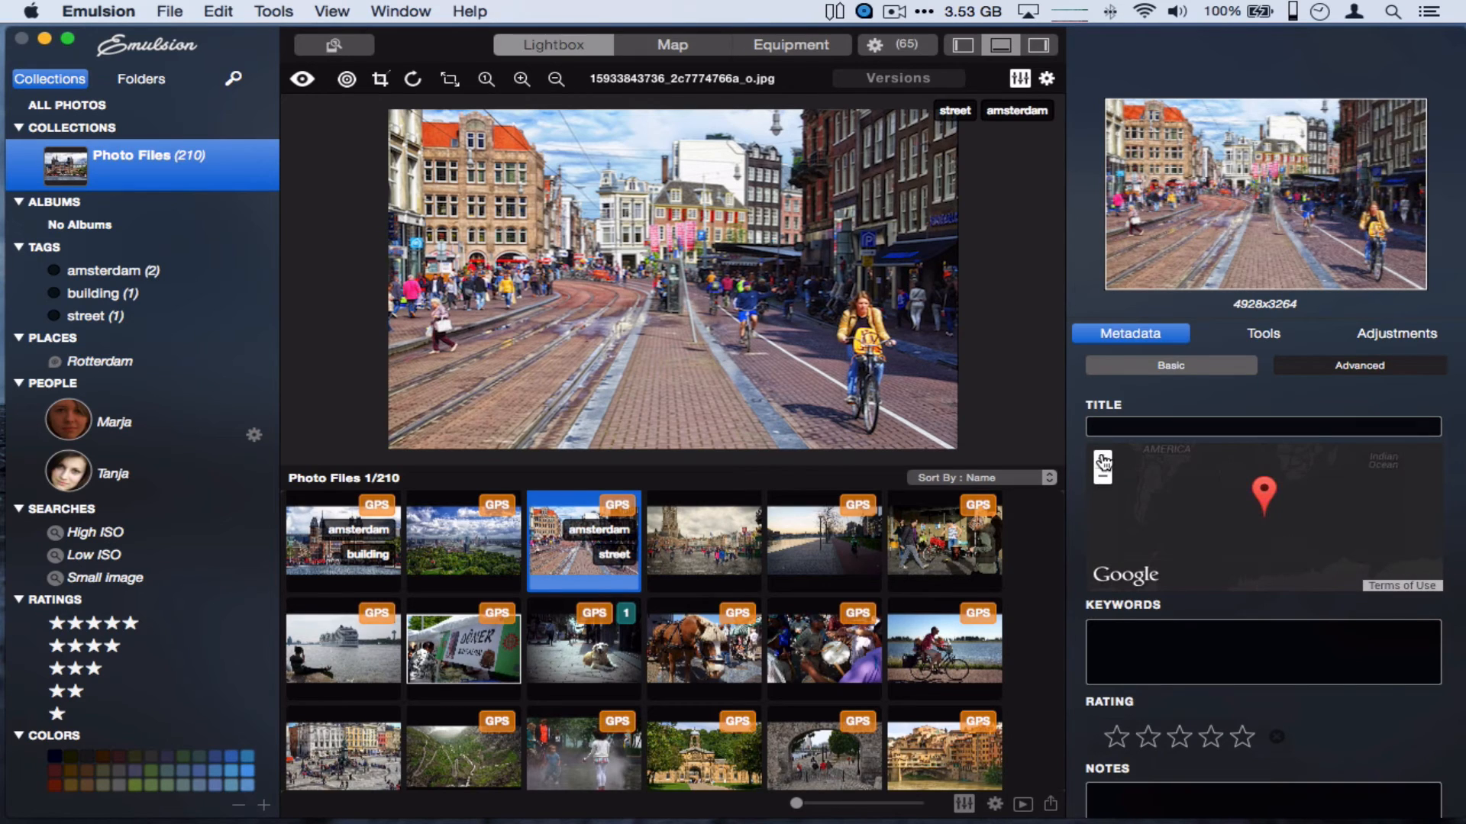
pyautogui.click(1102, 461)
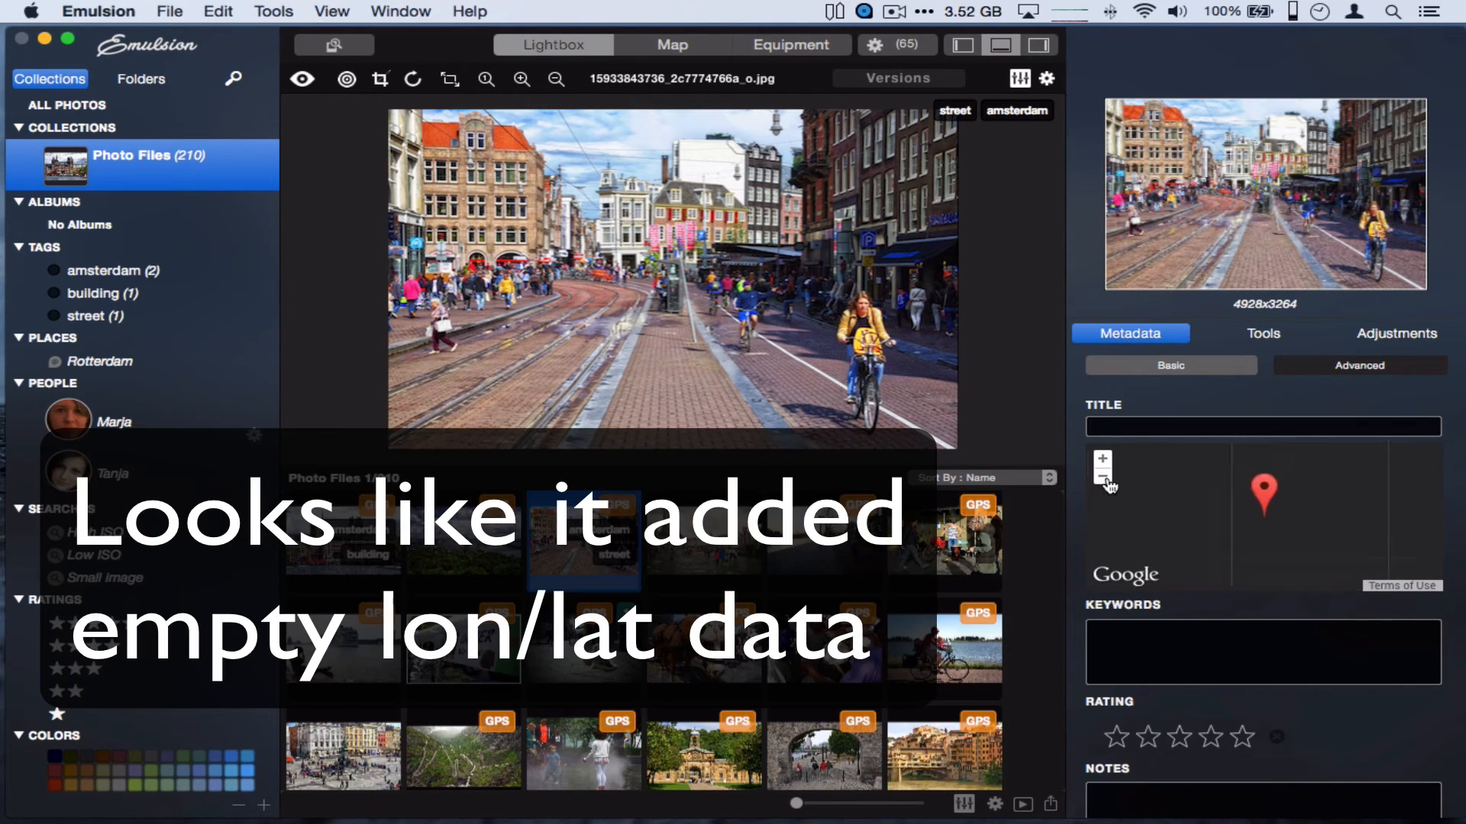
pyautogui.click(1103, 476)
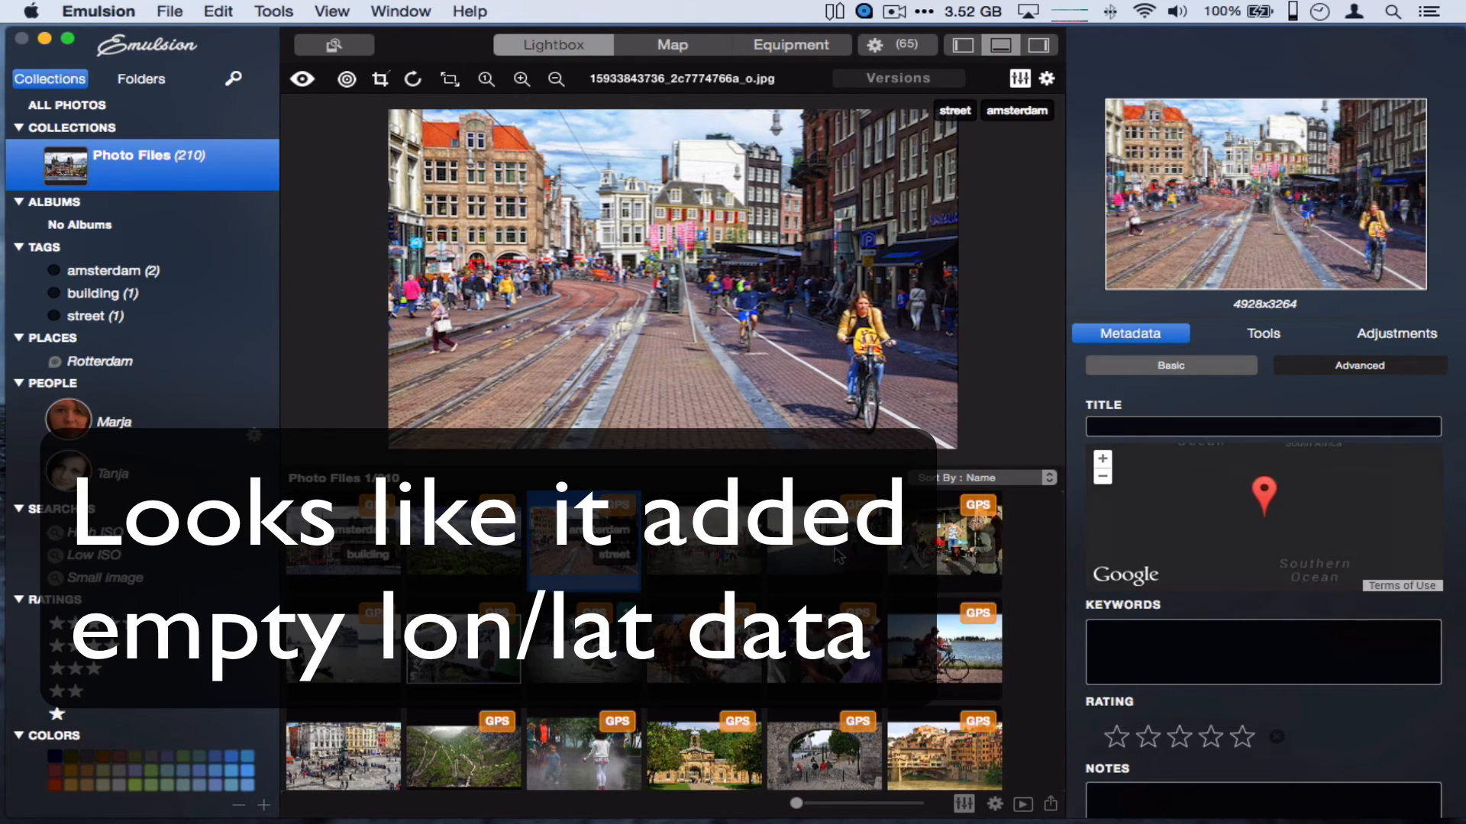
pyautogui.click(1099, 478)
pyautogui.click(574, 554)
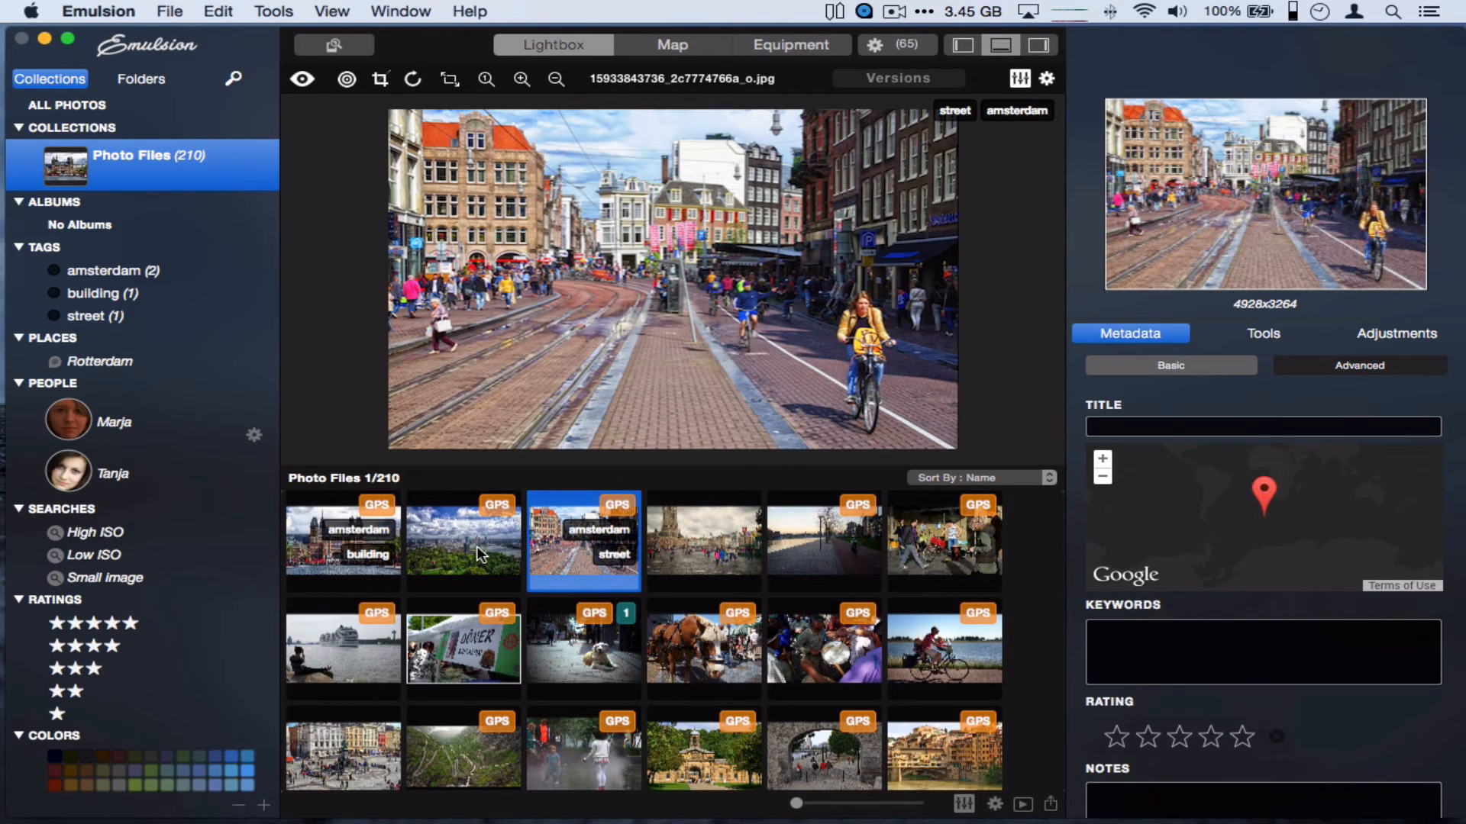
pyautogui.click(479, 553)
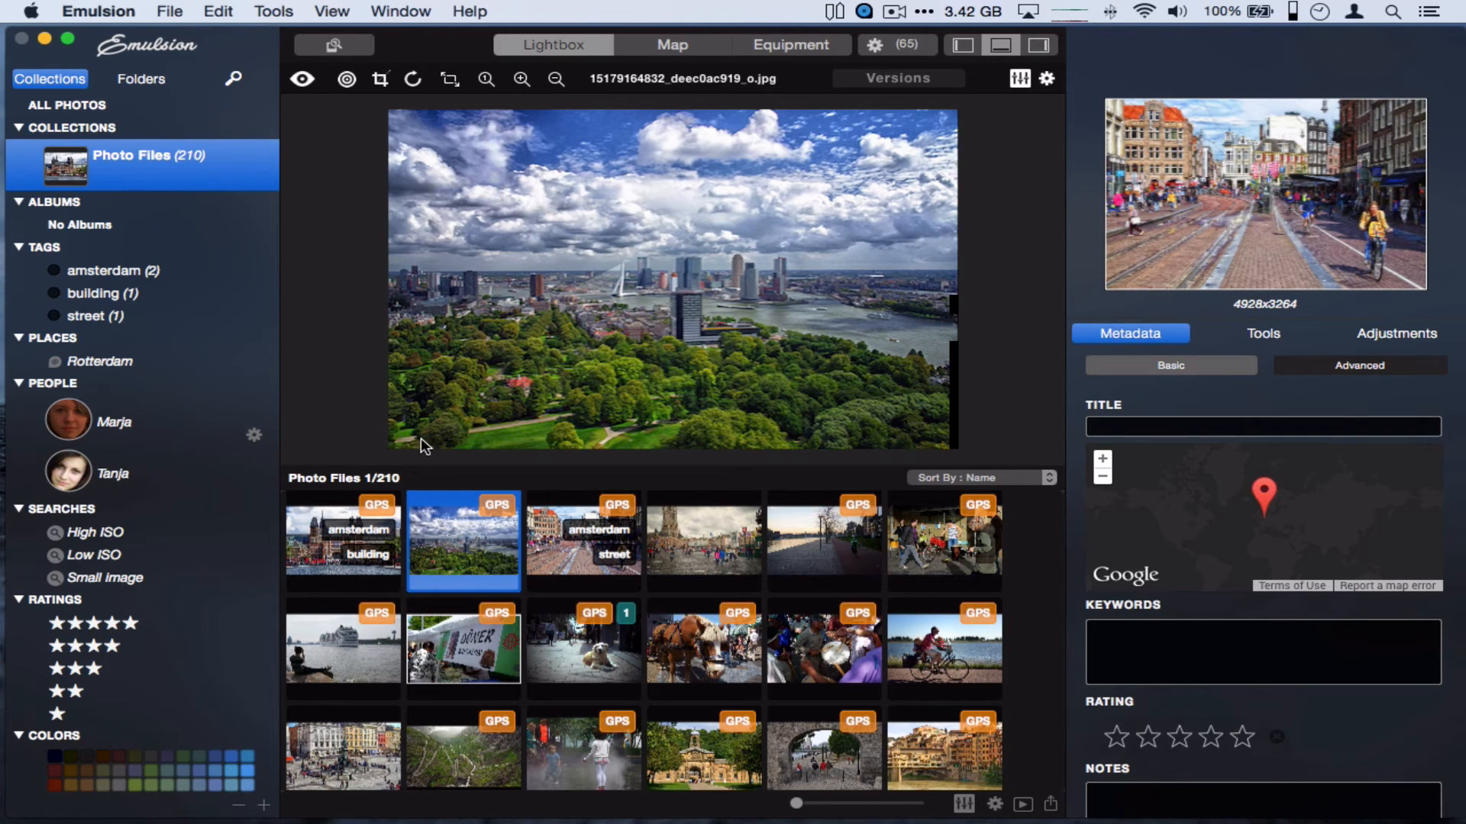
# Add export.jpg to Folders, open it and create a referenced collection from it
pyautogui.click(137, 81)
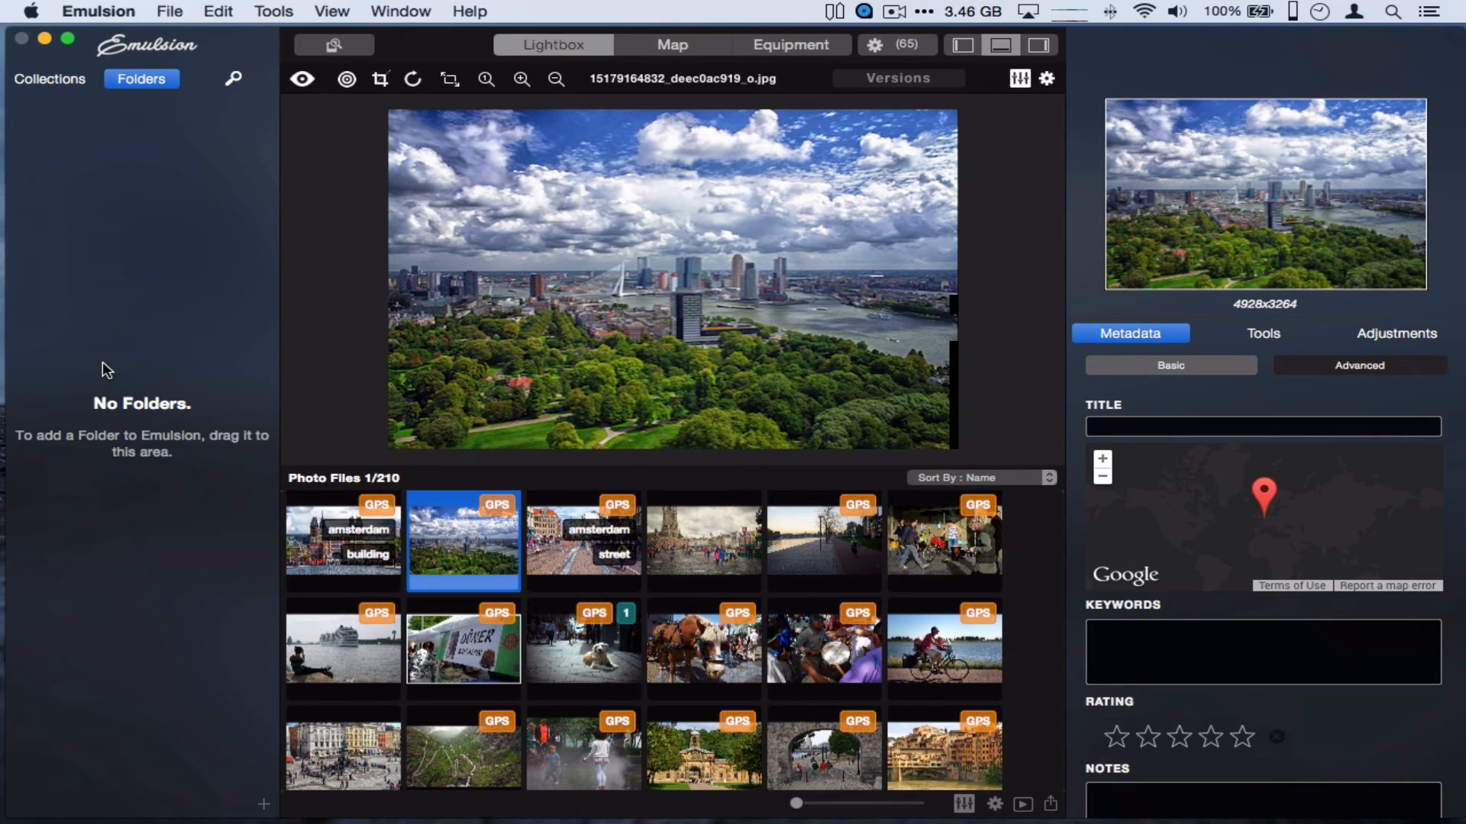
pyautogui.moveTo(461, 548); pyautogui.dragTo(680, 615)
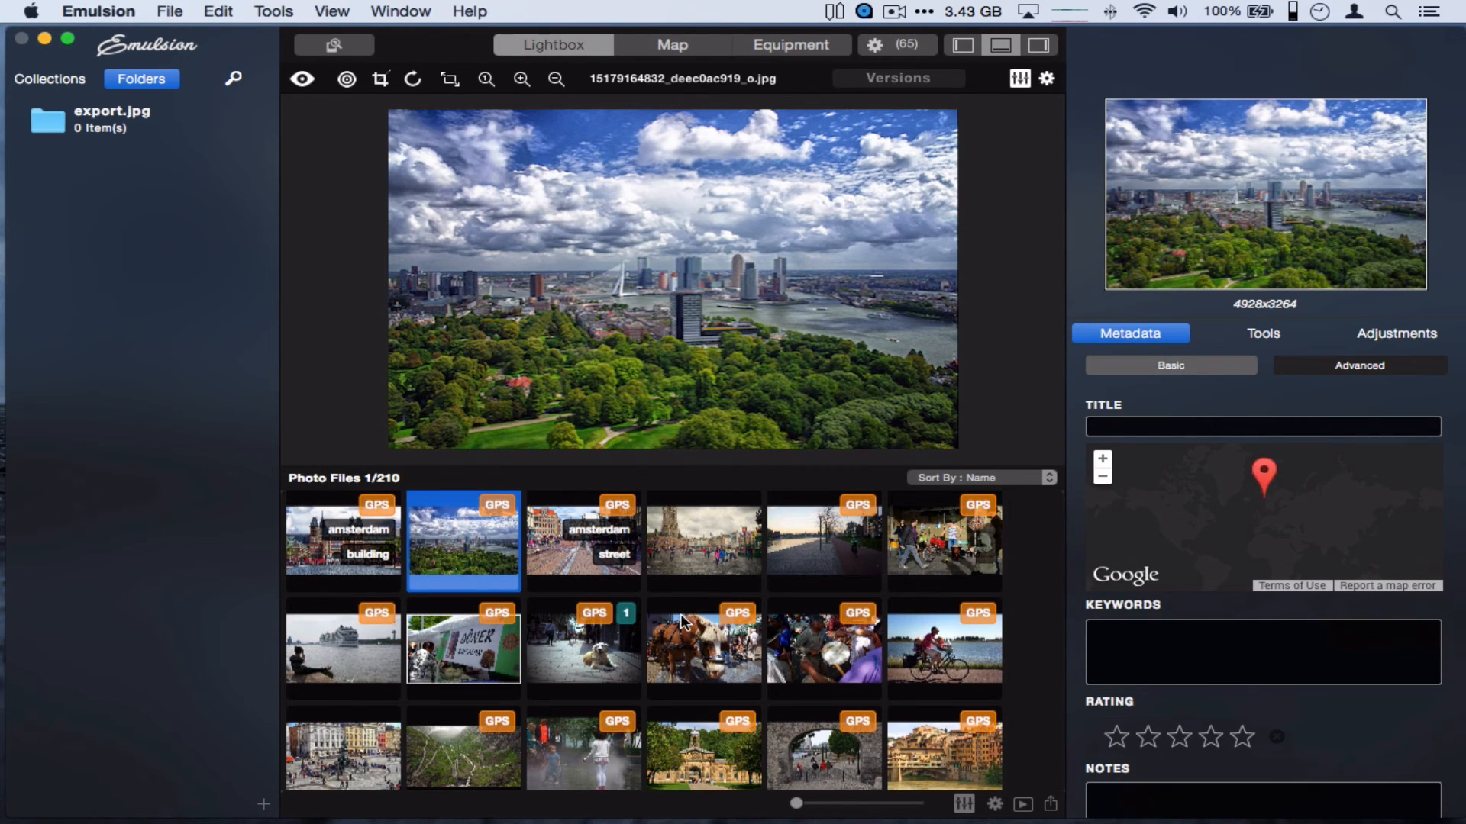
pyautogui.click(109, 122)
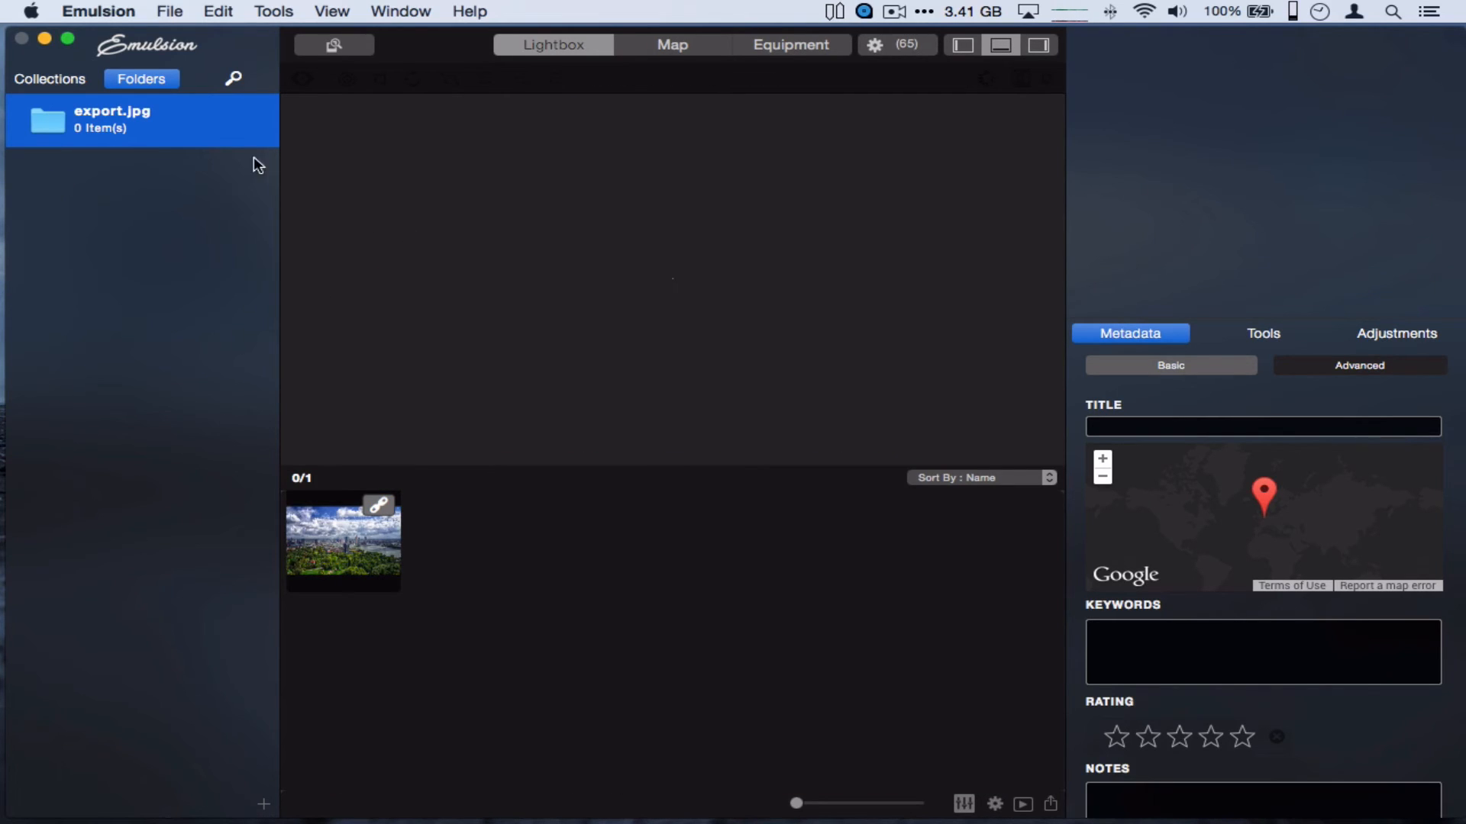
pyautogui.rightClick(107, 118)
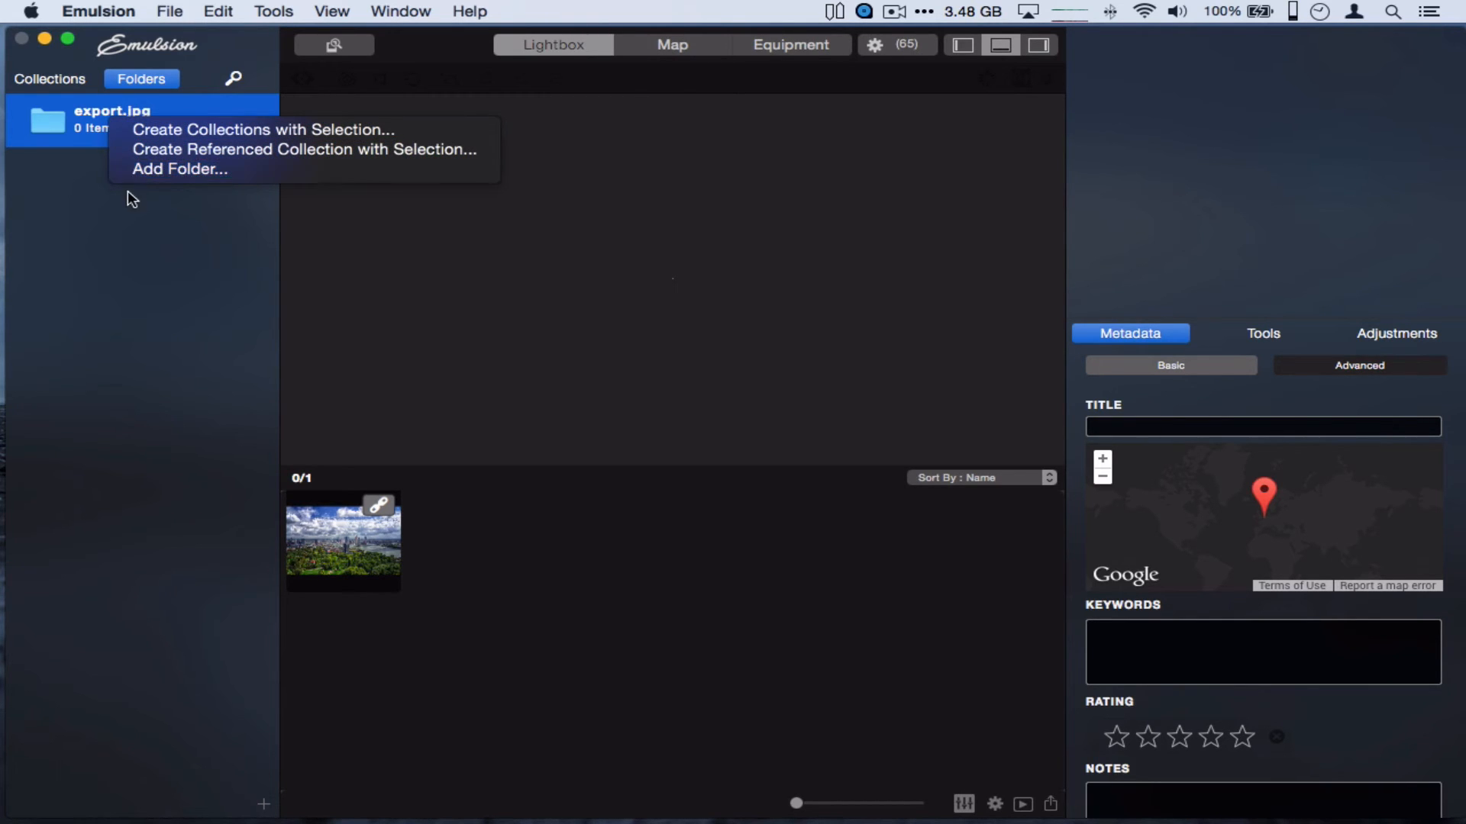
pyautogui.click(135, 150)
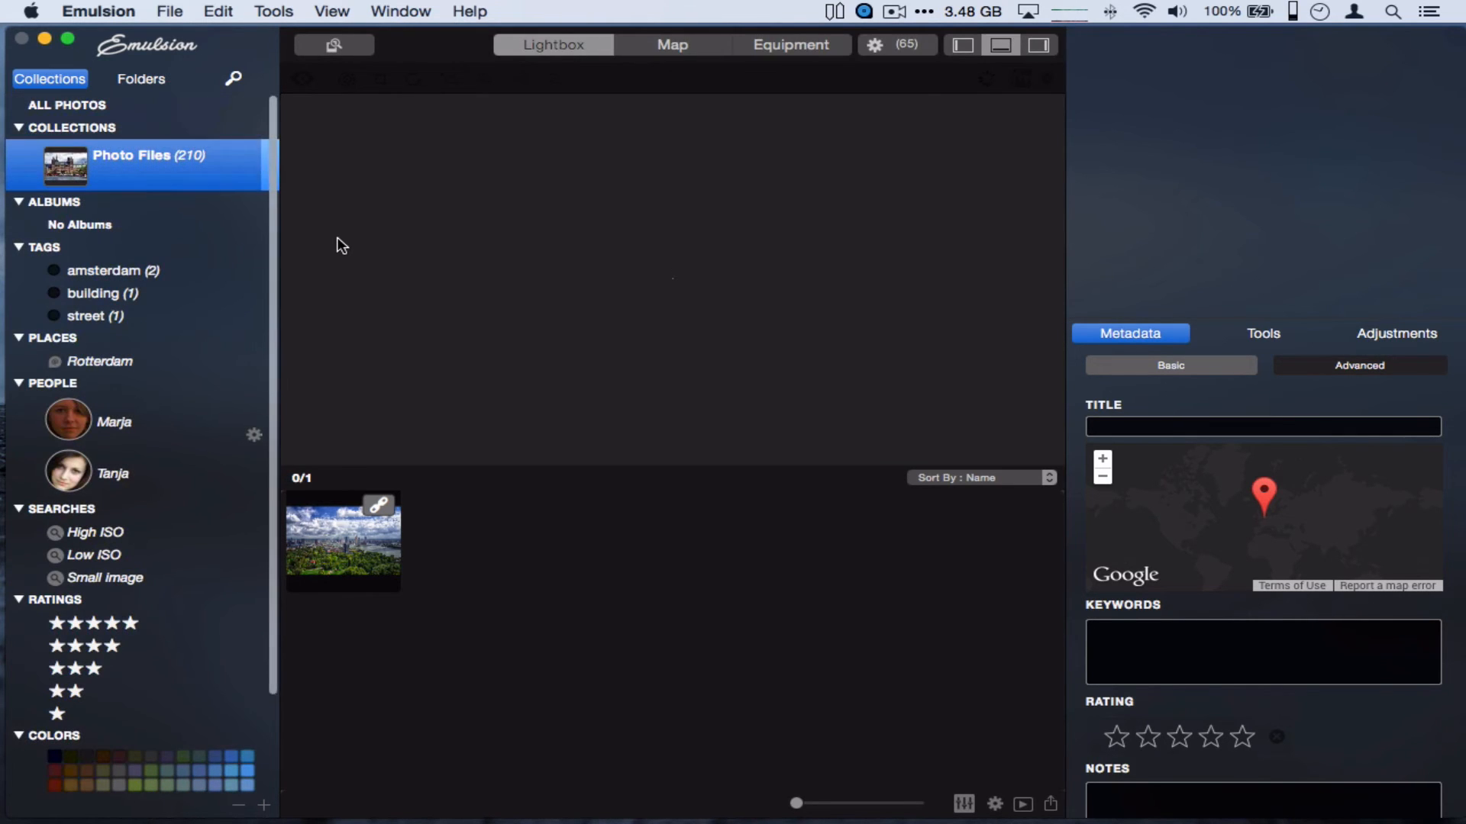
# Check the actions available for the export.jpg entry in Folders without running any of them
pyautogui.click(136, 81)
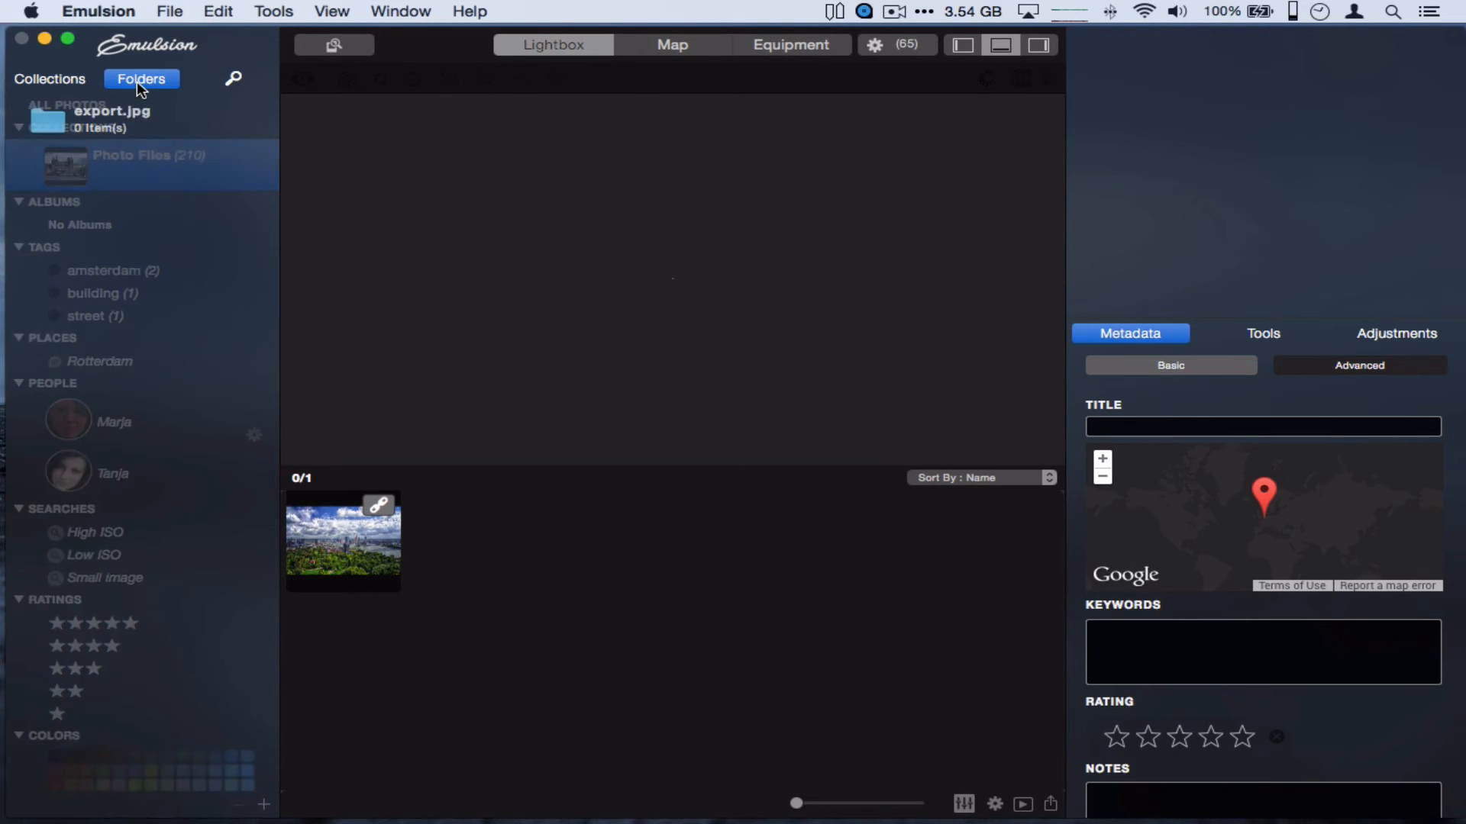
pyautogui.click(89, 122)
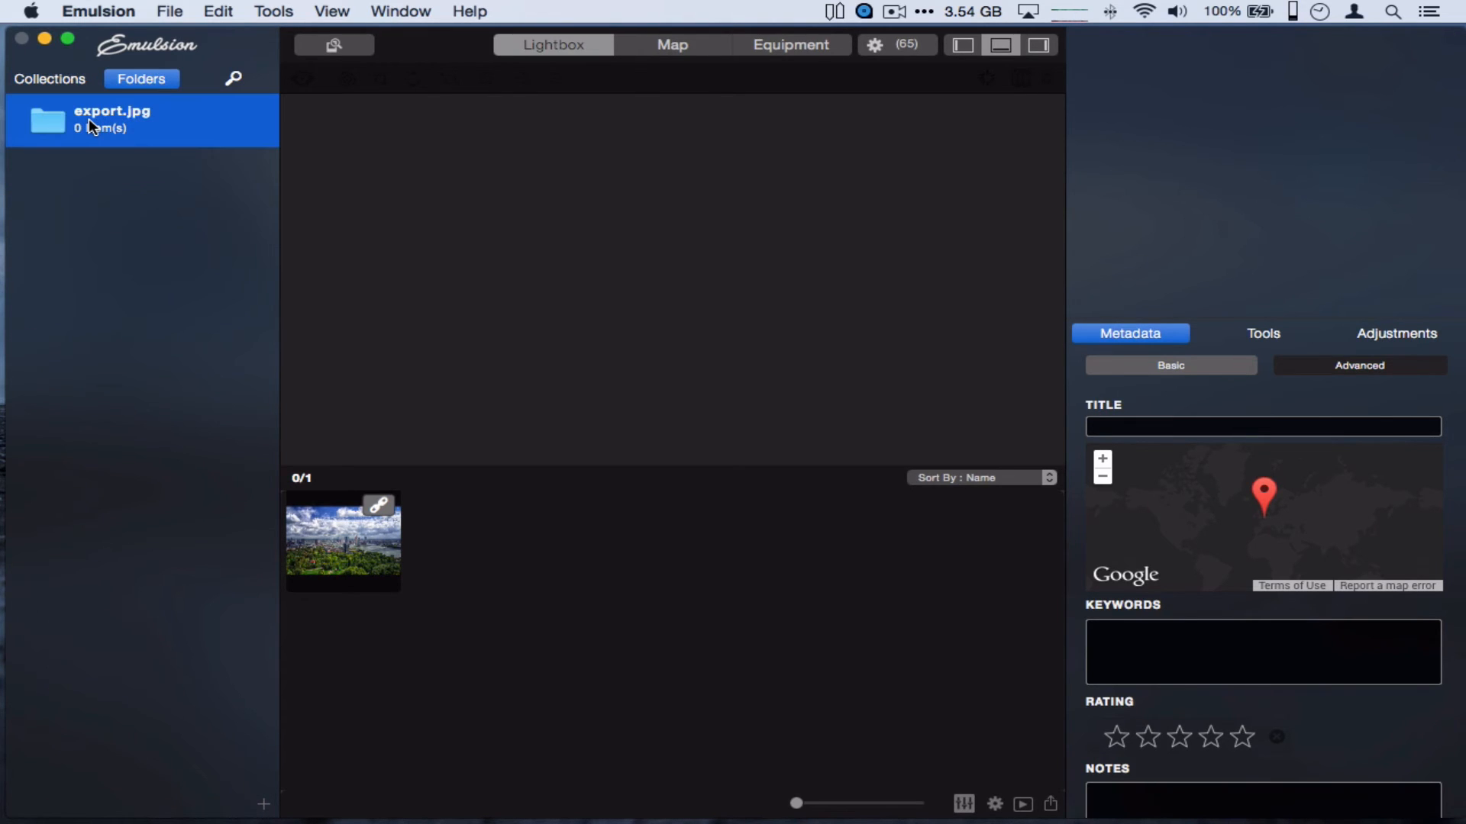
pyautogui.rightClick(48, 122)
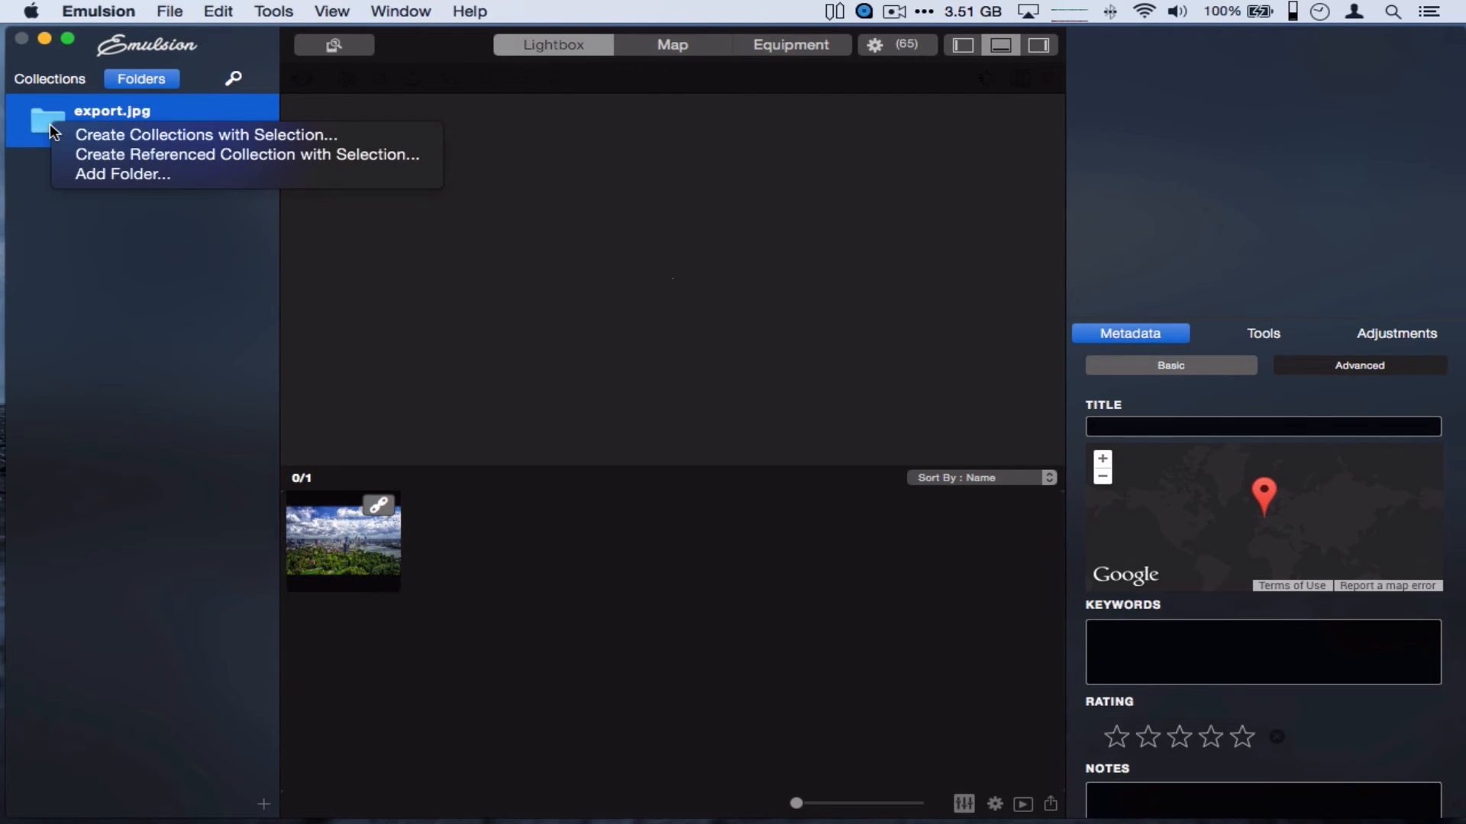
pyautogui.click(108, 357)
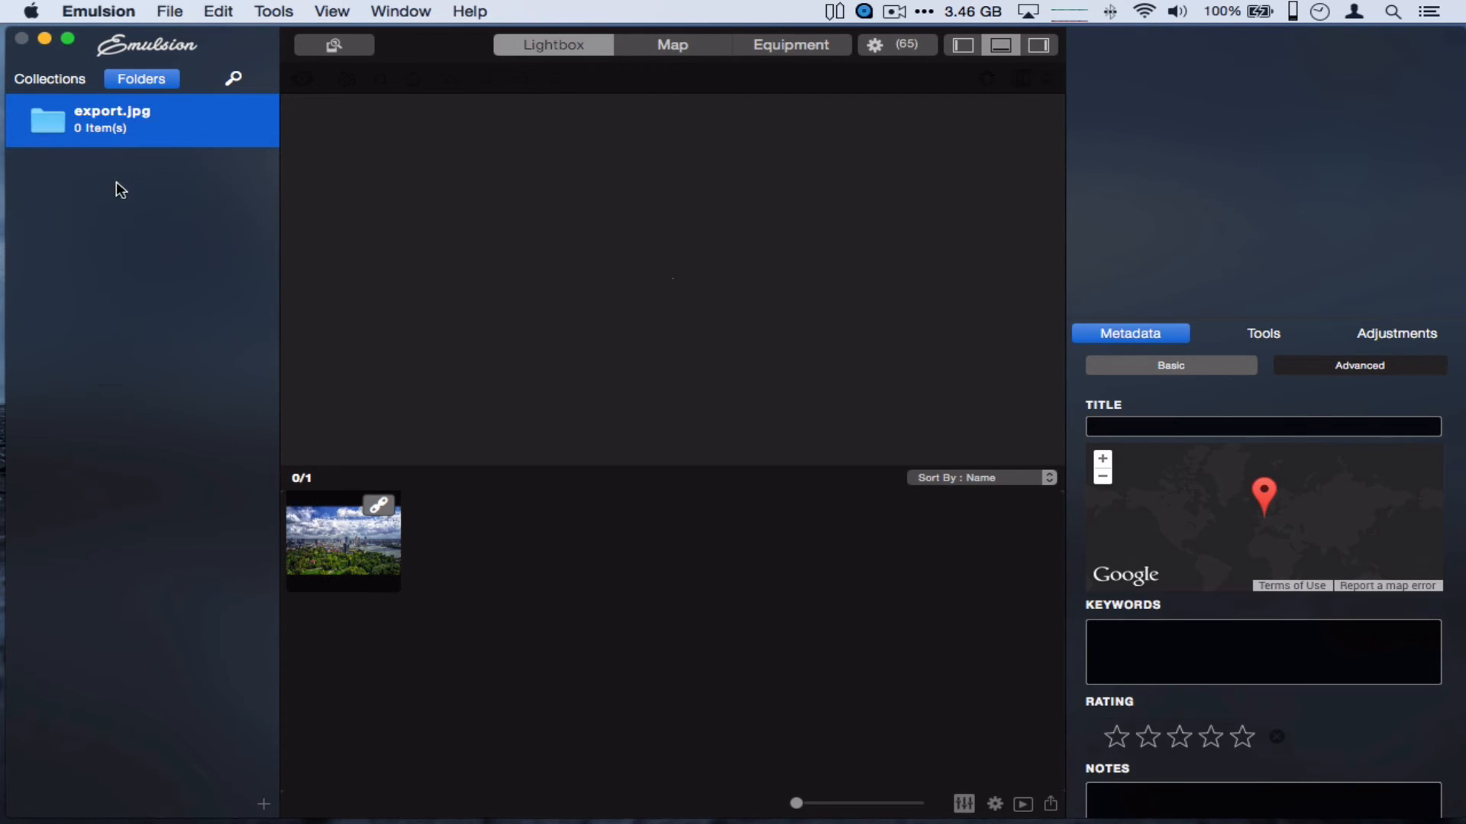
pyautogui.rightClick(91, 114)
pyautogui.rightClick(90, 115)
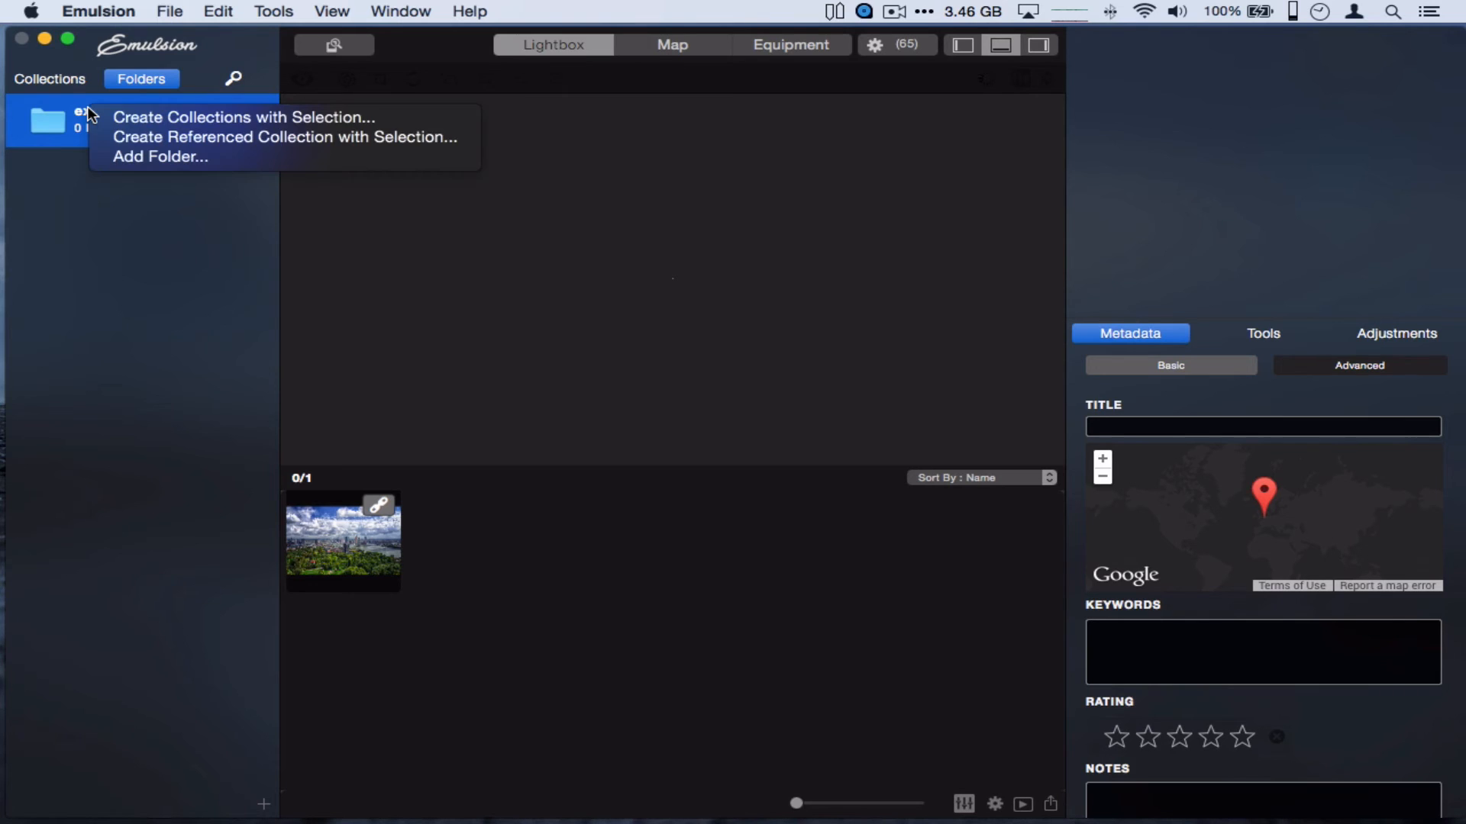
pyautogui.click(74, 103)
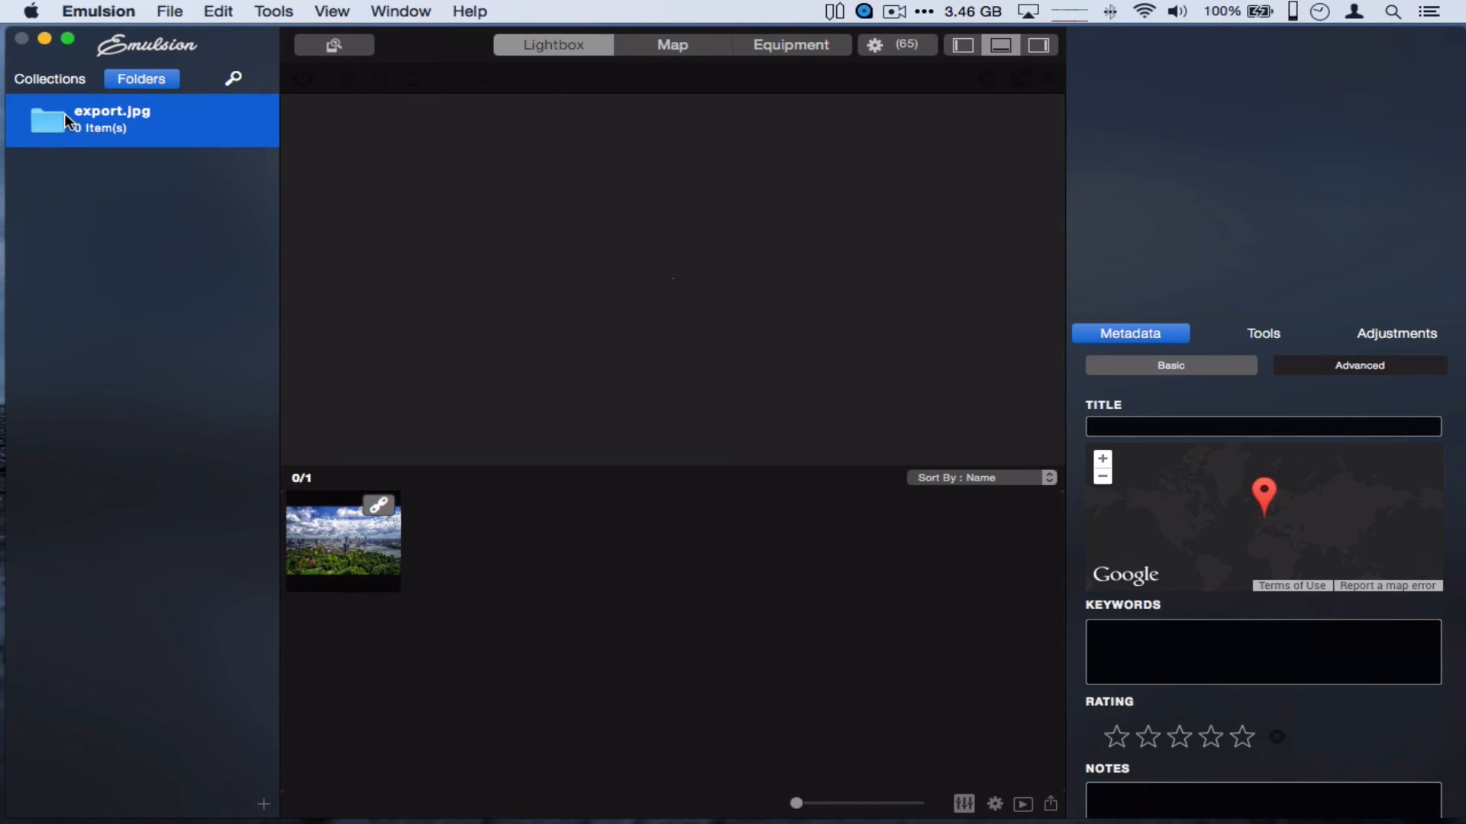
# Search the photo library for "venice" and open venice-3-1446243.jpg from the results
pyautogui.click(234, 80)
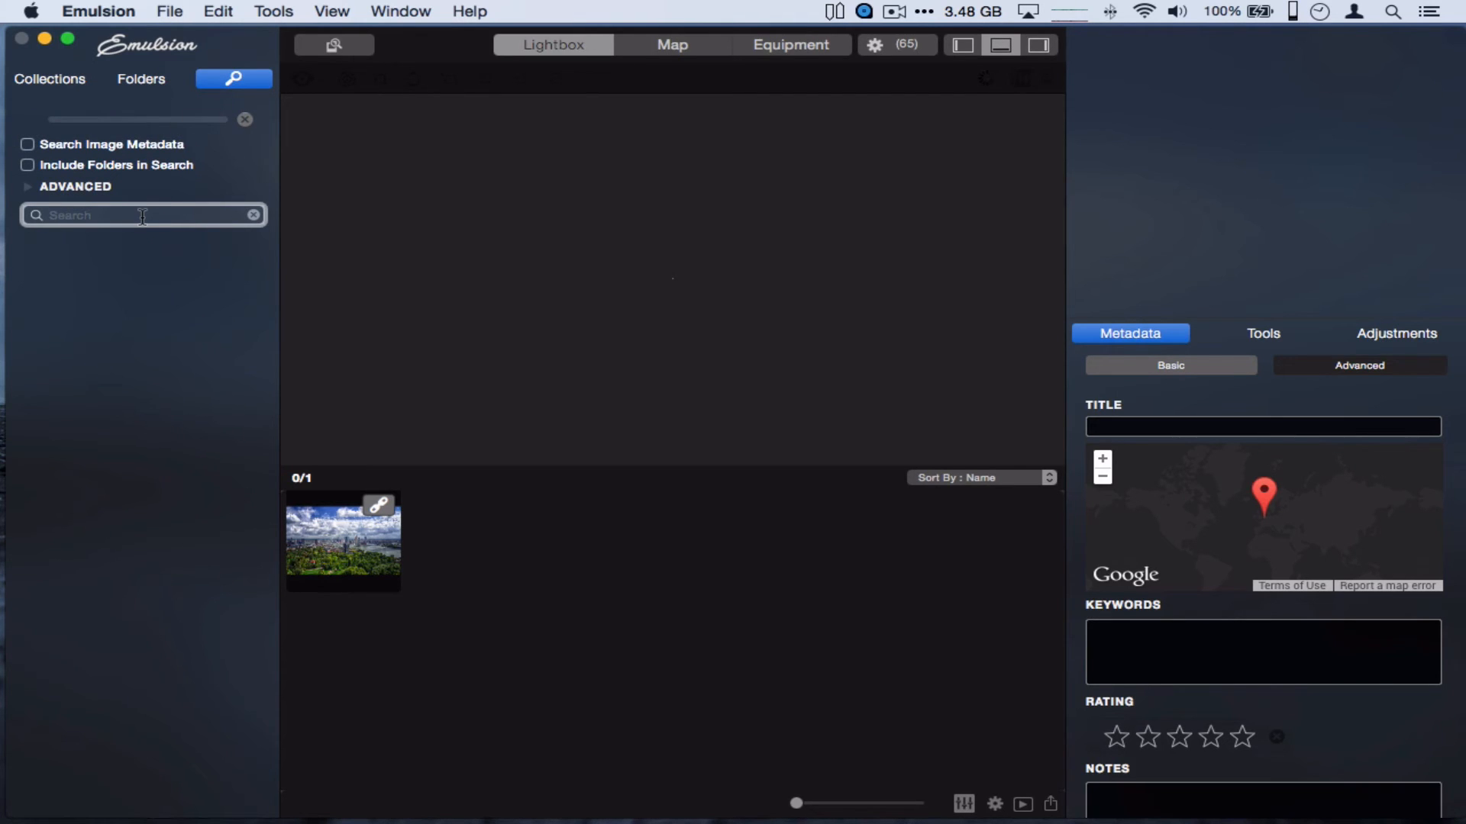
pyautogui.write('venice')
pyautogui.press('Return')
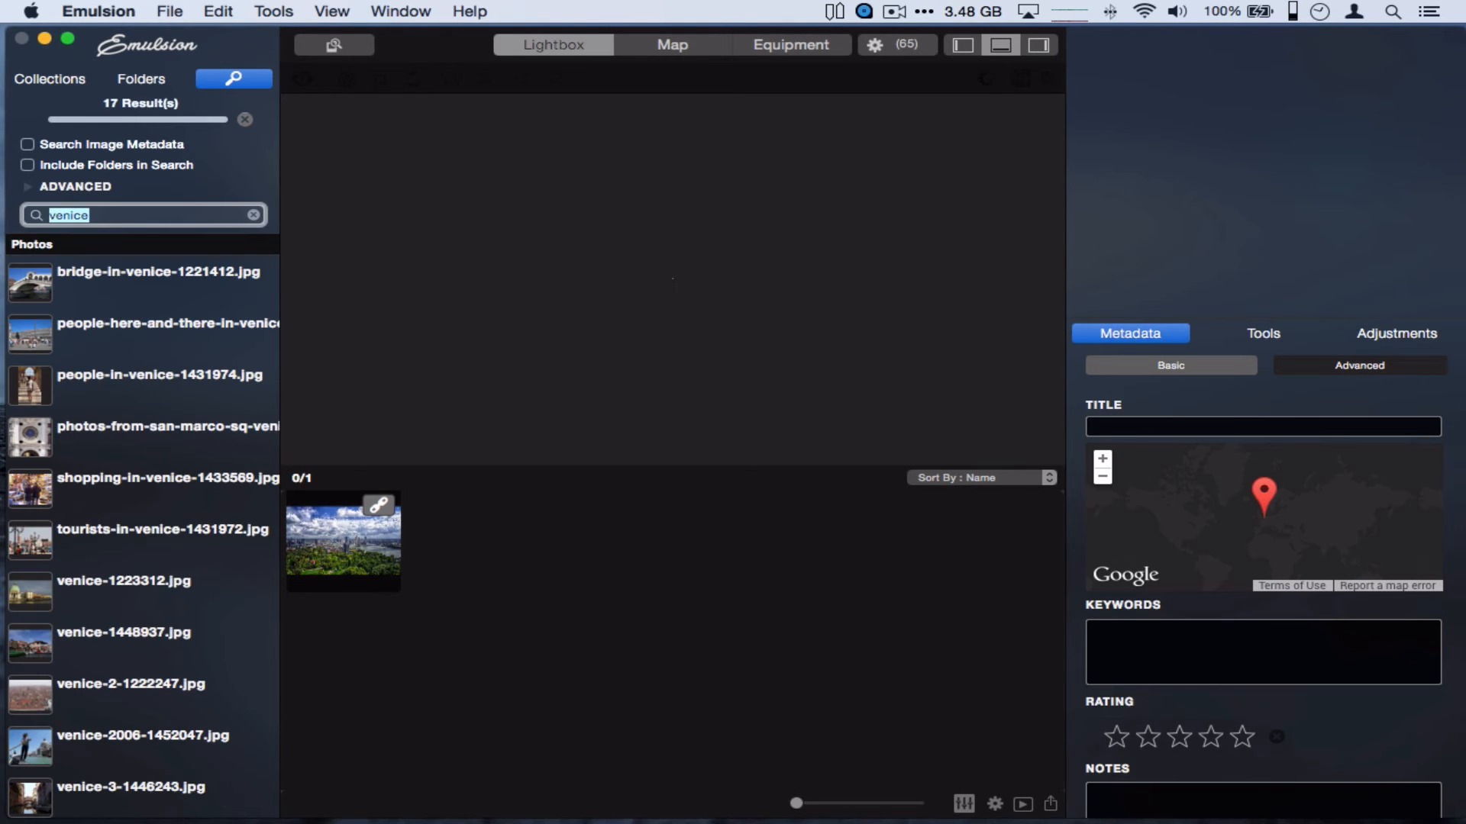
pyautogui.scroll(-5, 126, 381)
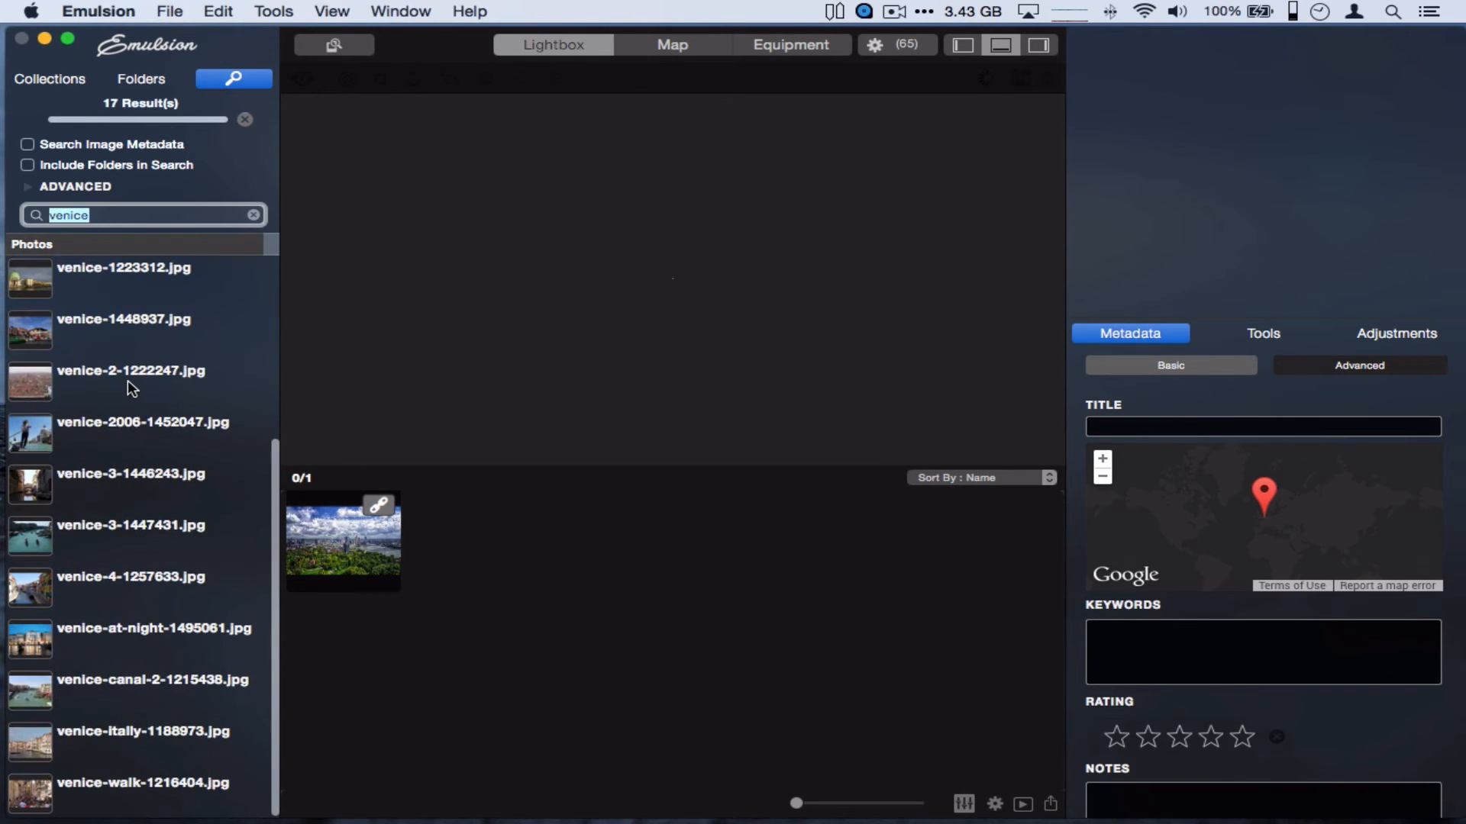
pyautogui.doubleClick(87, 483)
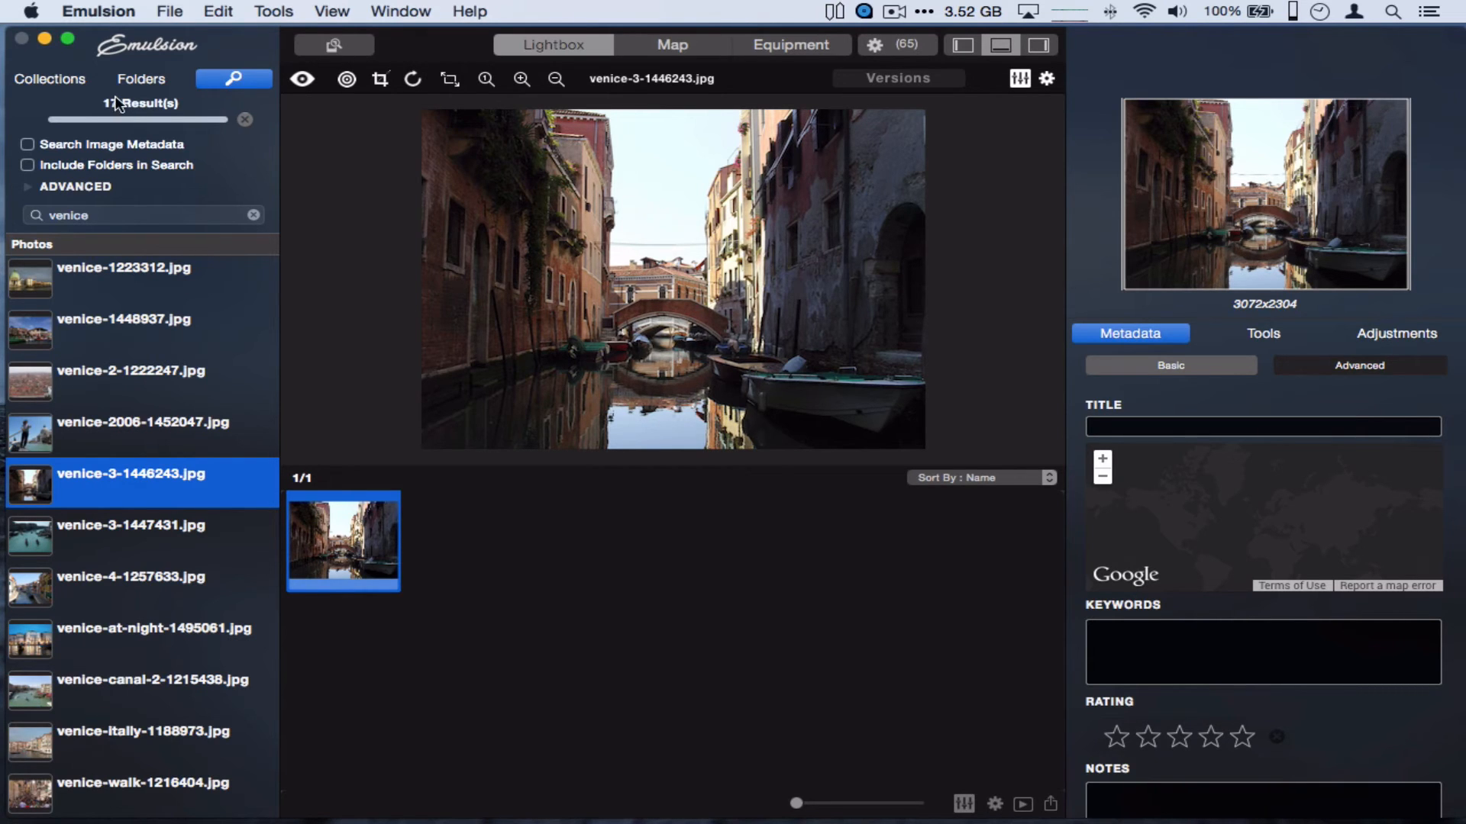
# Browse the photos under the amsterdam, building and street tags, the Photo Files collection and the High ISO saved search
pyautogui.click(65, 86)
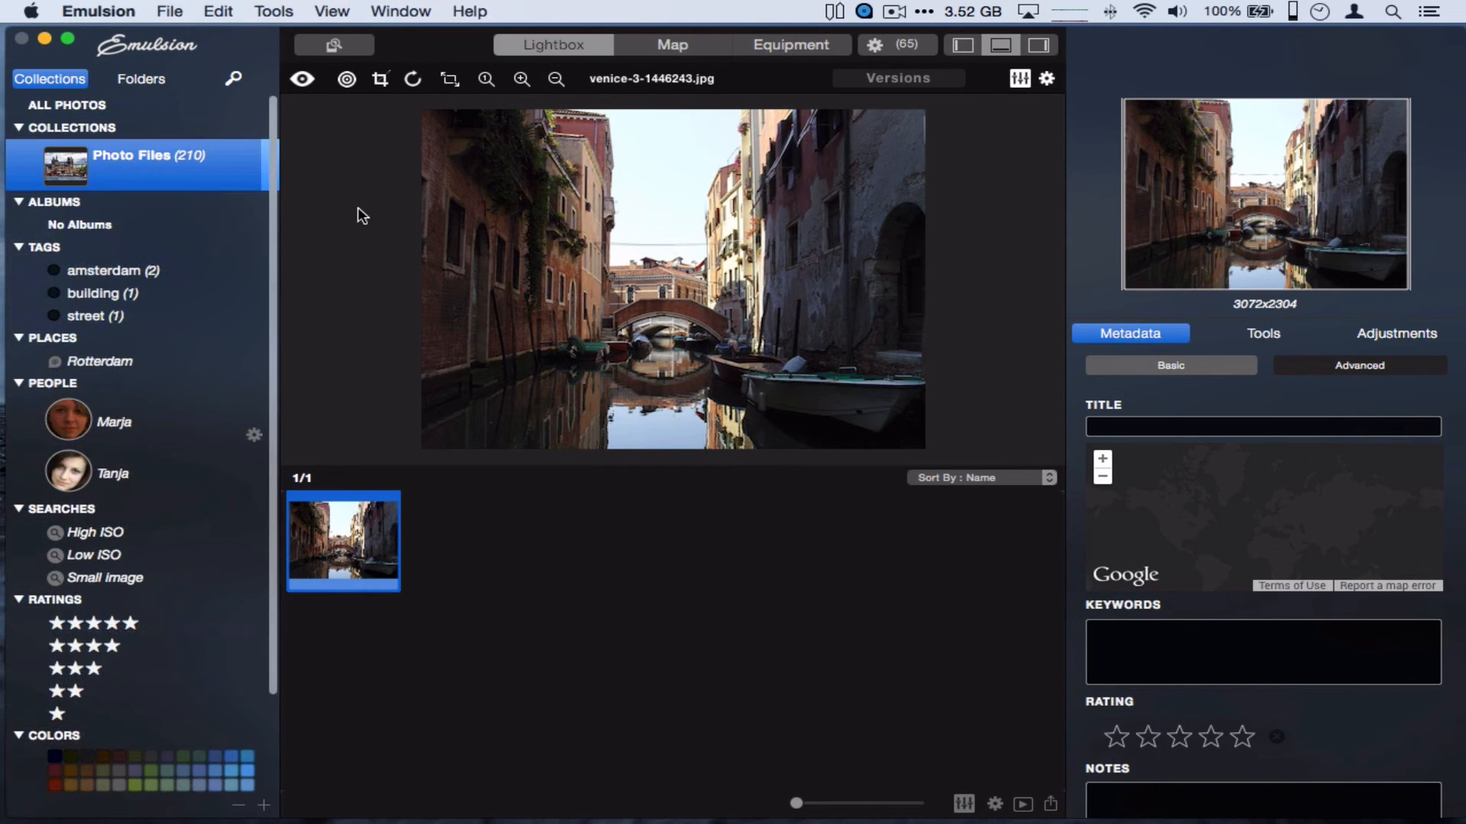
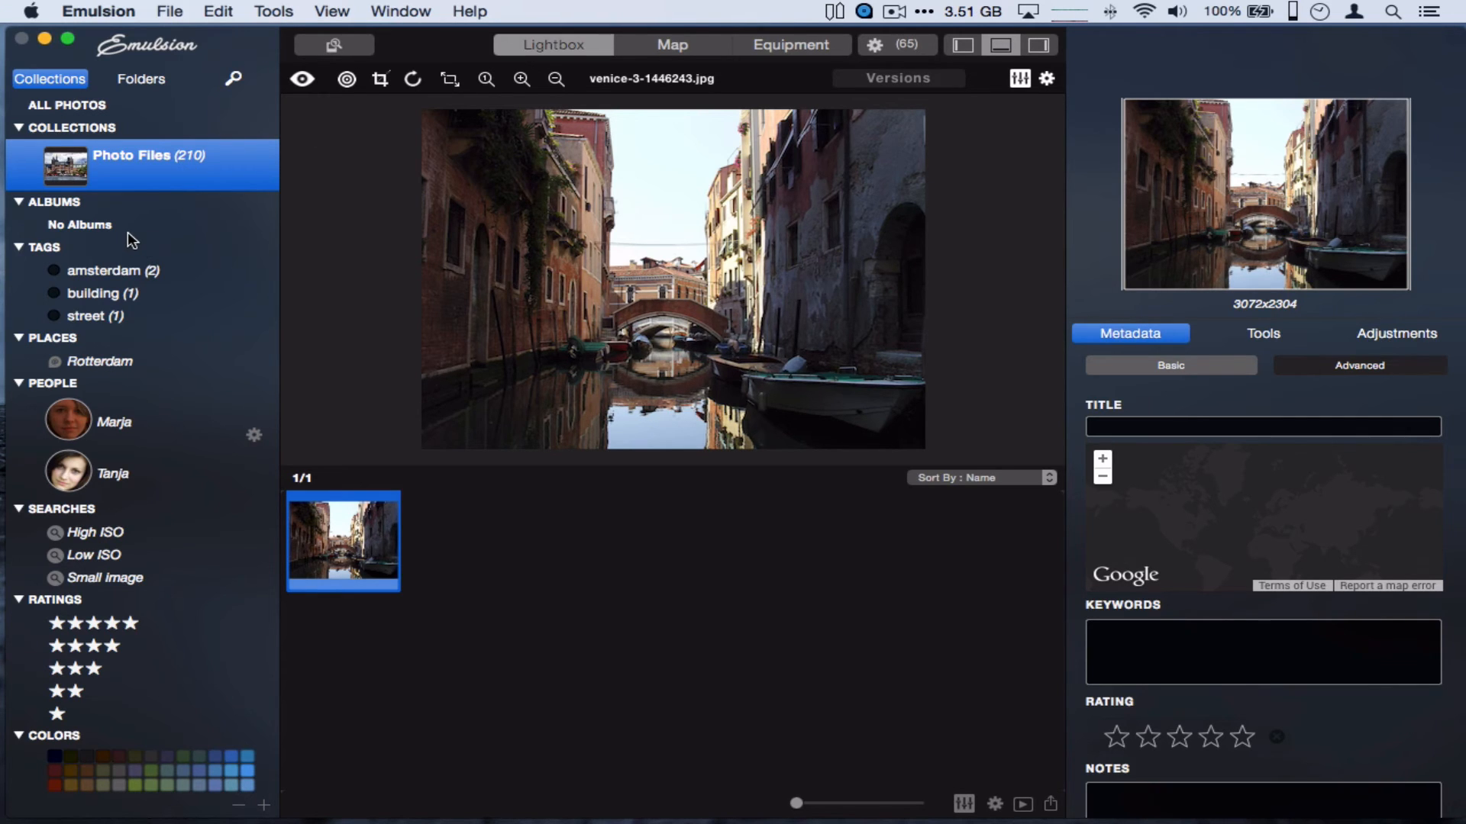
pyautogui.click(97, 270)
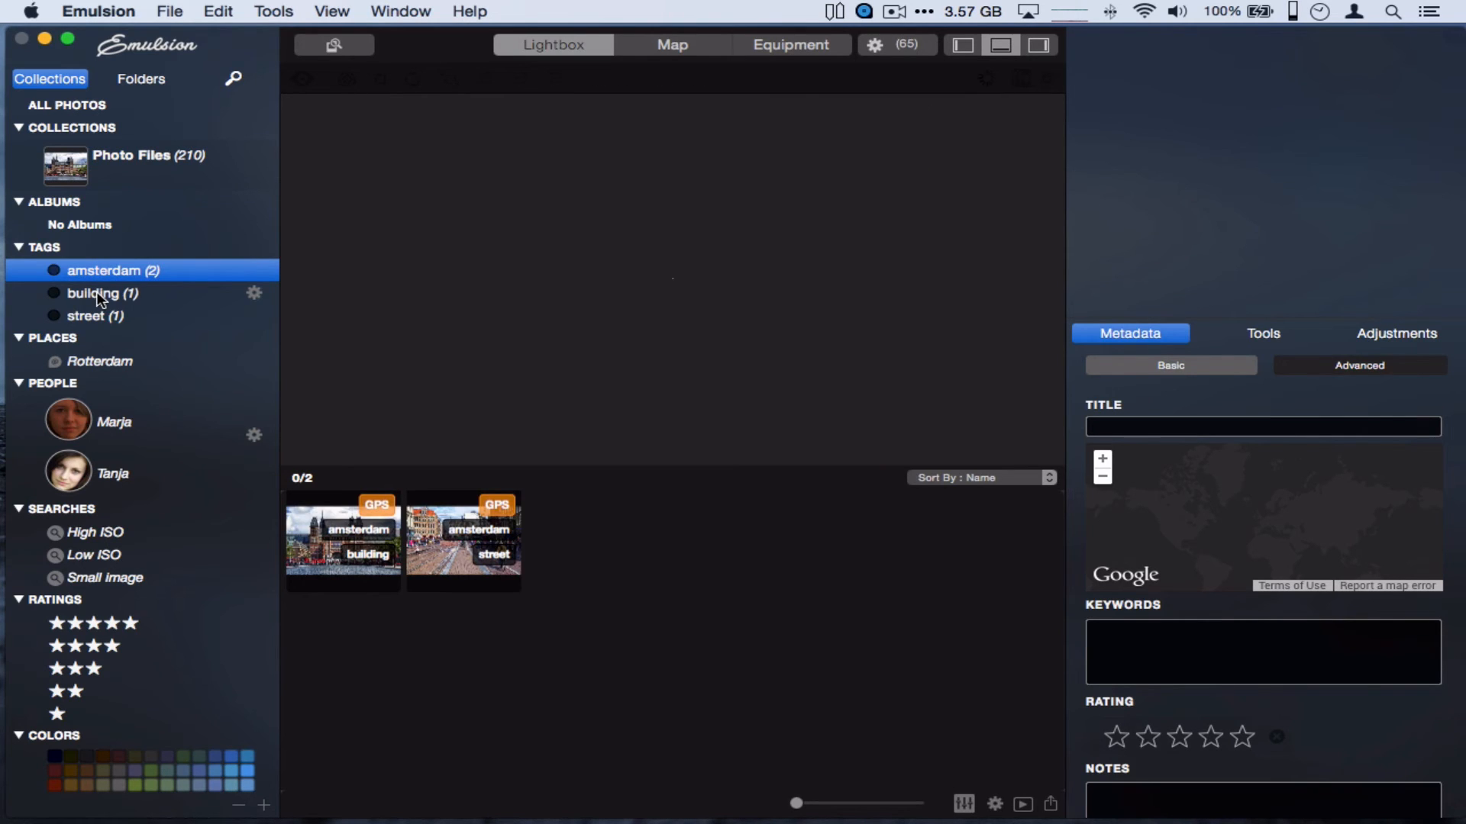
pyautogui.click(99, 295)
pyautogui.click(96, 321)
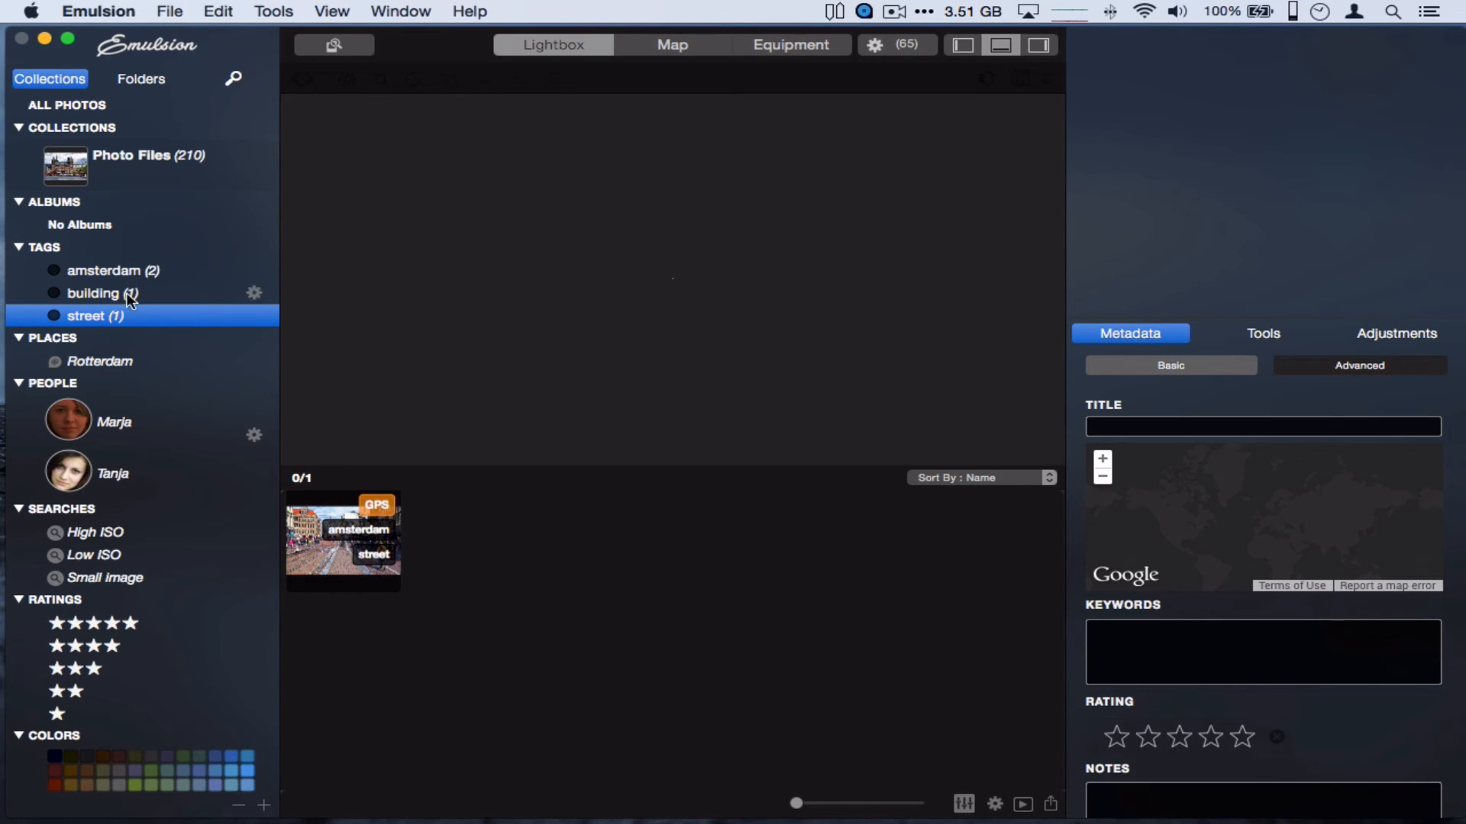
pyautogui.scroll(-4, 115, 427)
pyautogui.scroll(4, 115, 428)
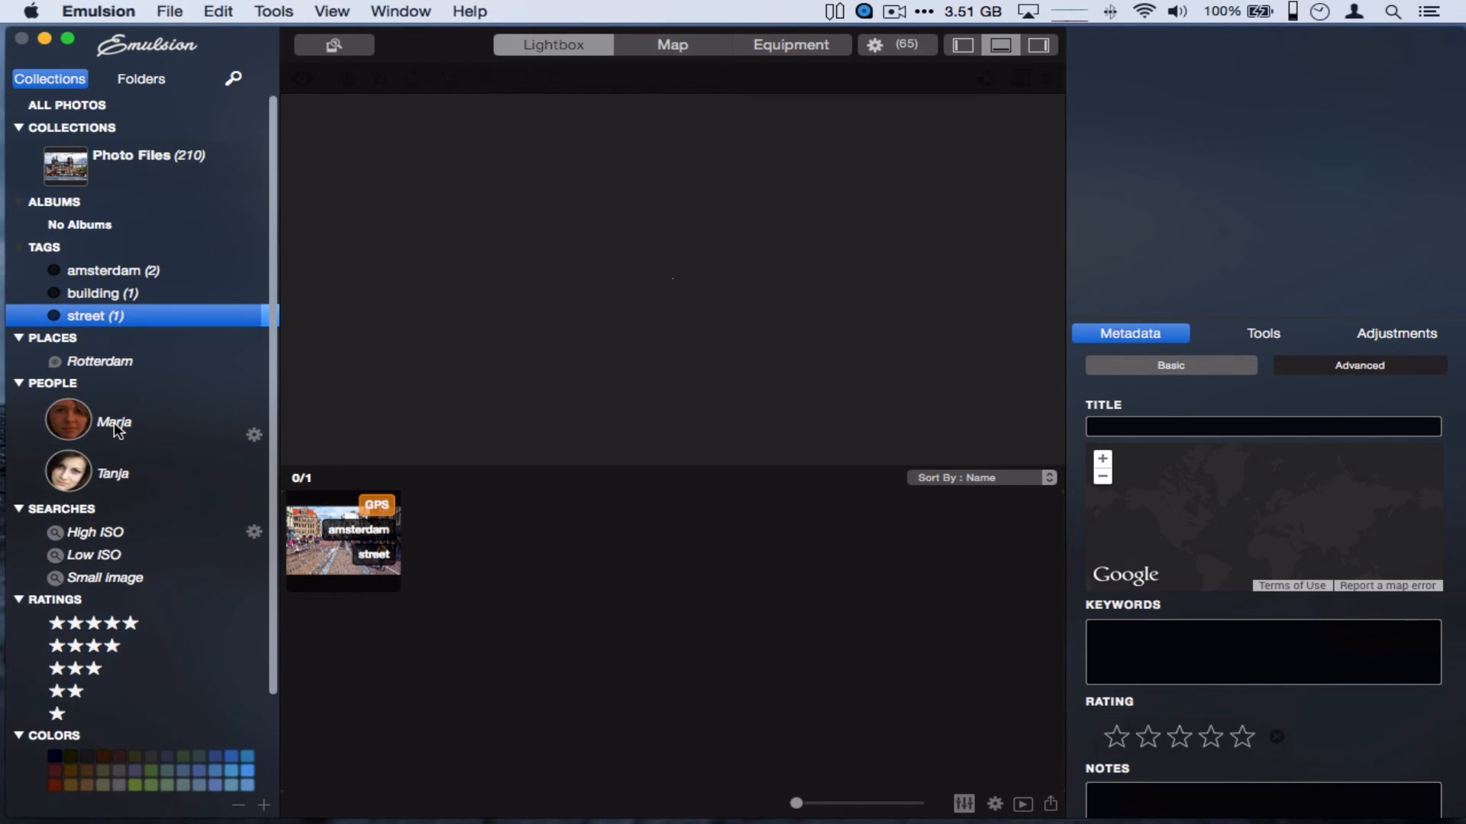
pyautogui.click(159, 169)
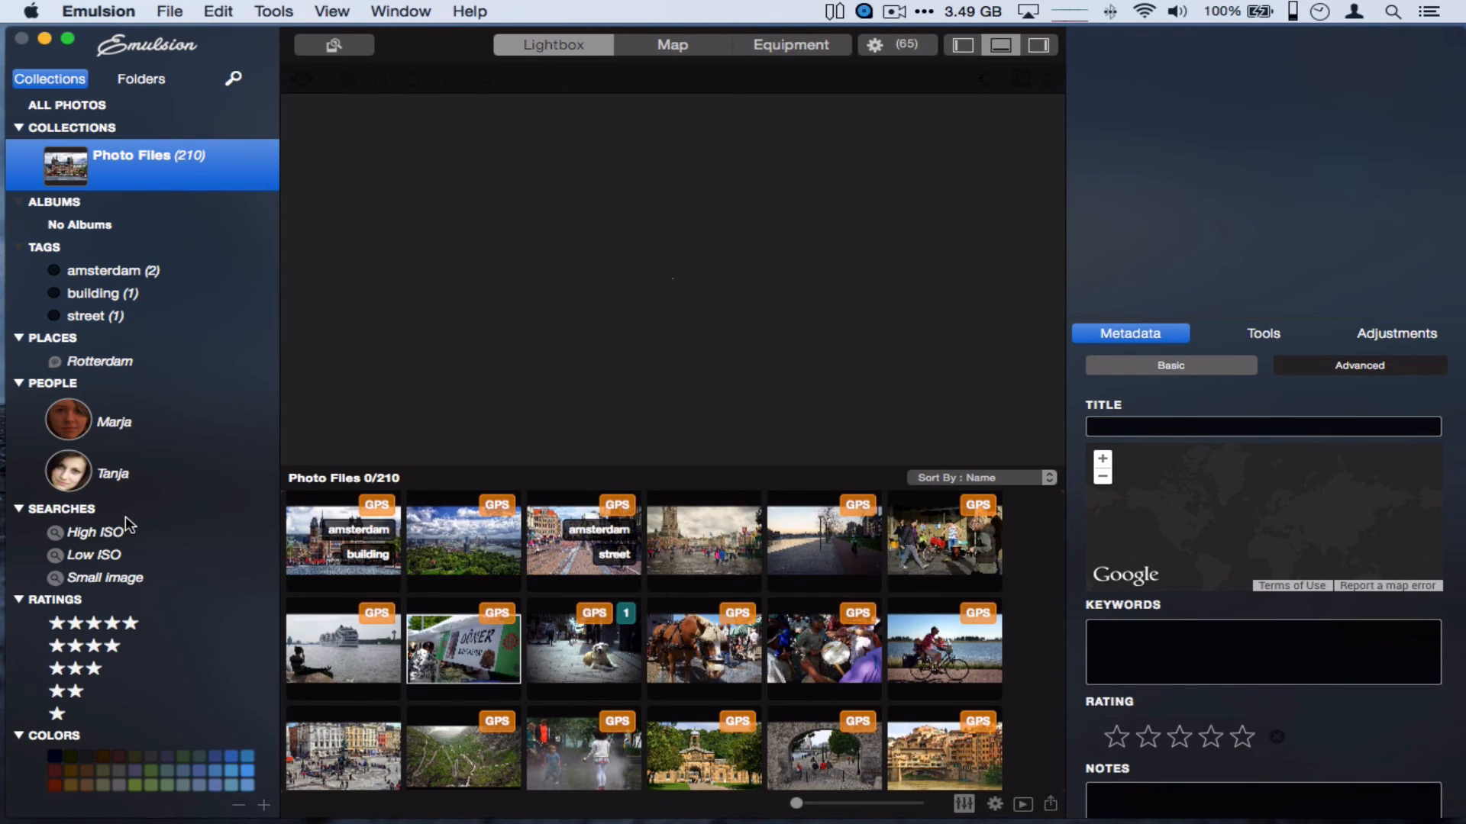
pyautogui.click(122, 532)
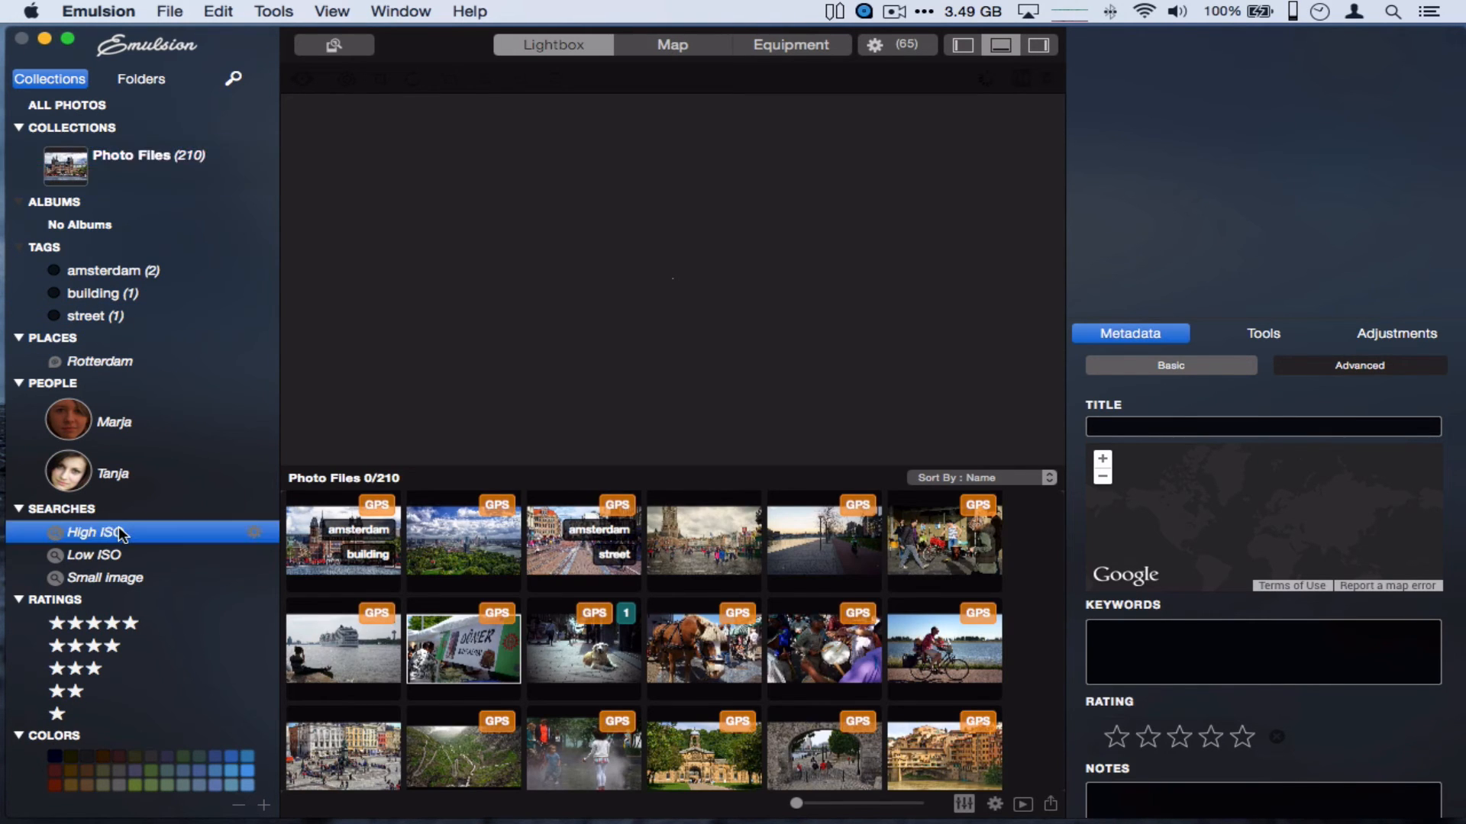
# Create a new album in the library
pyautogui.click(257, 803)
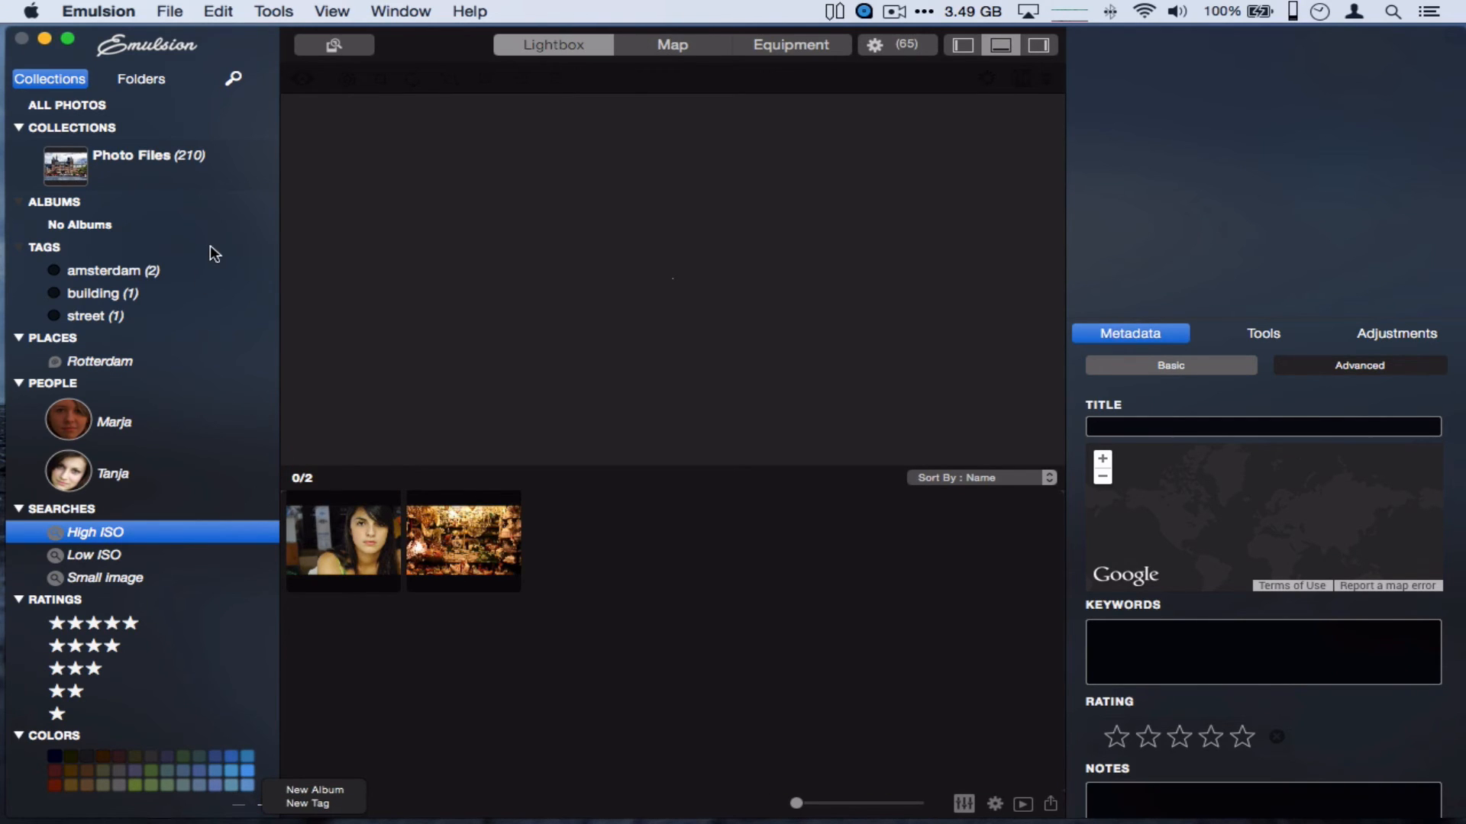
pyautogui.click(113, 226)
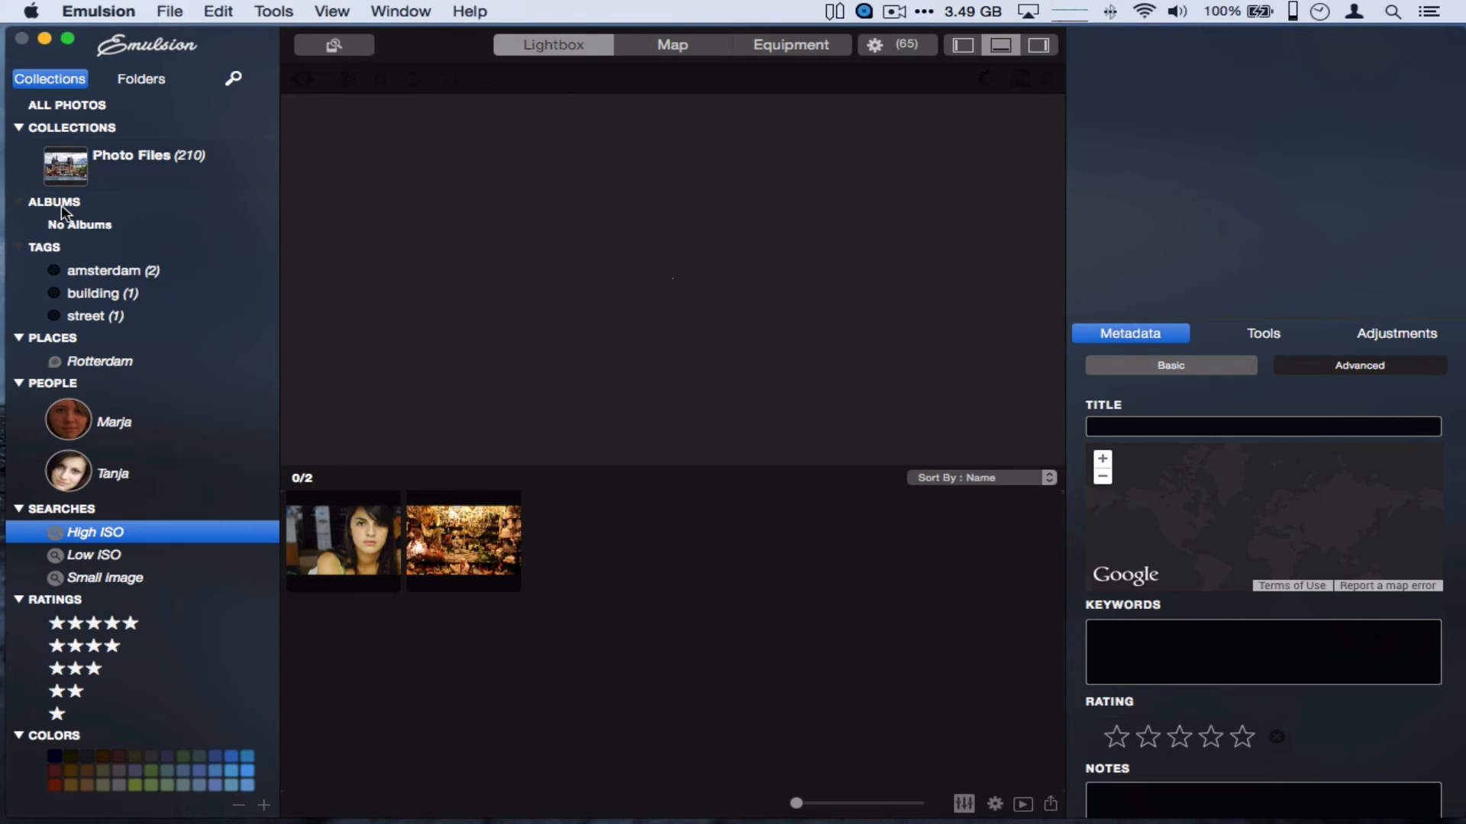
pyautogui.scroll(-3, 213, 507)
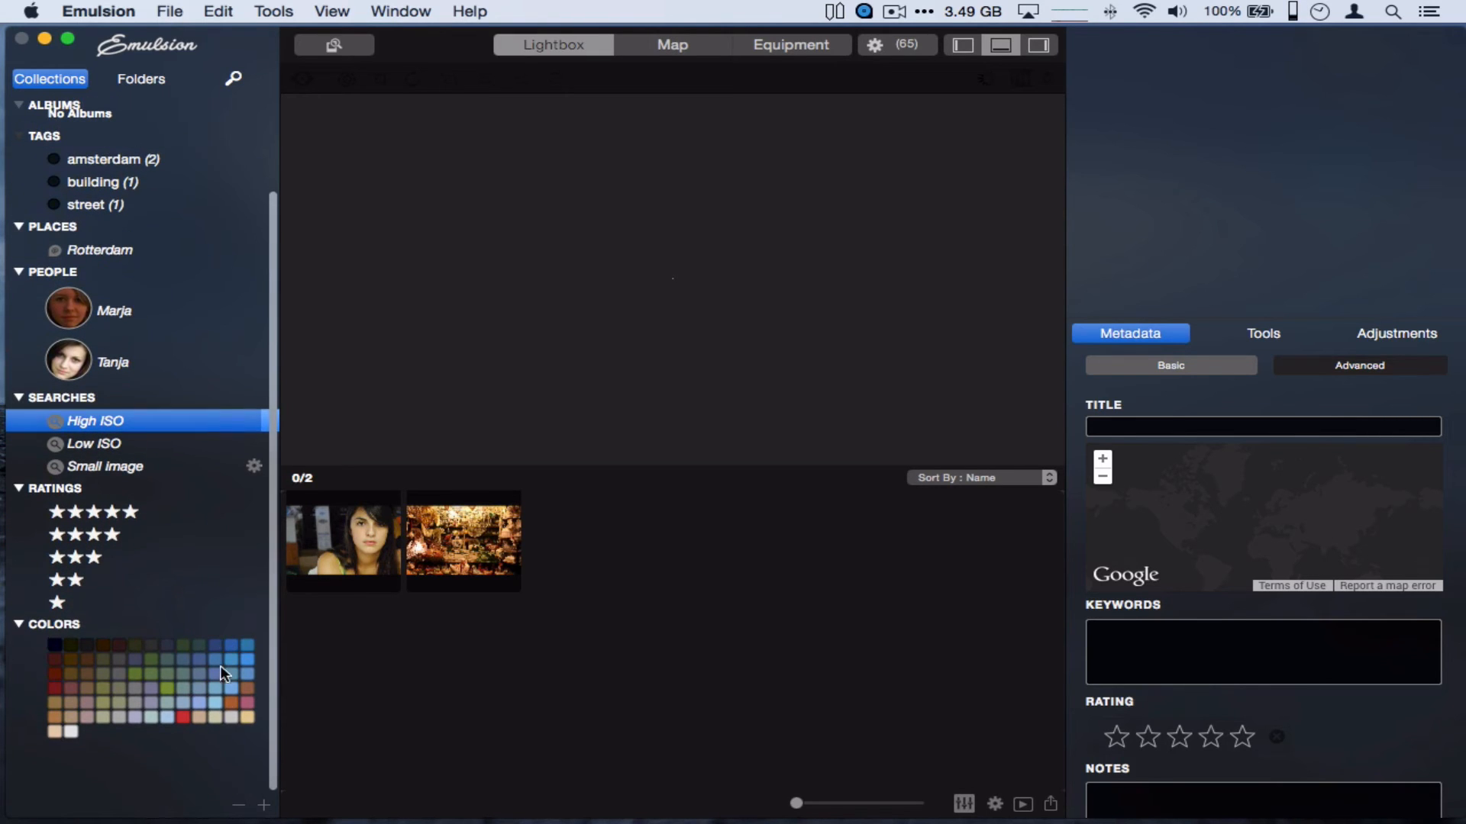
pyautogui.click(263, 806)
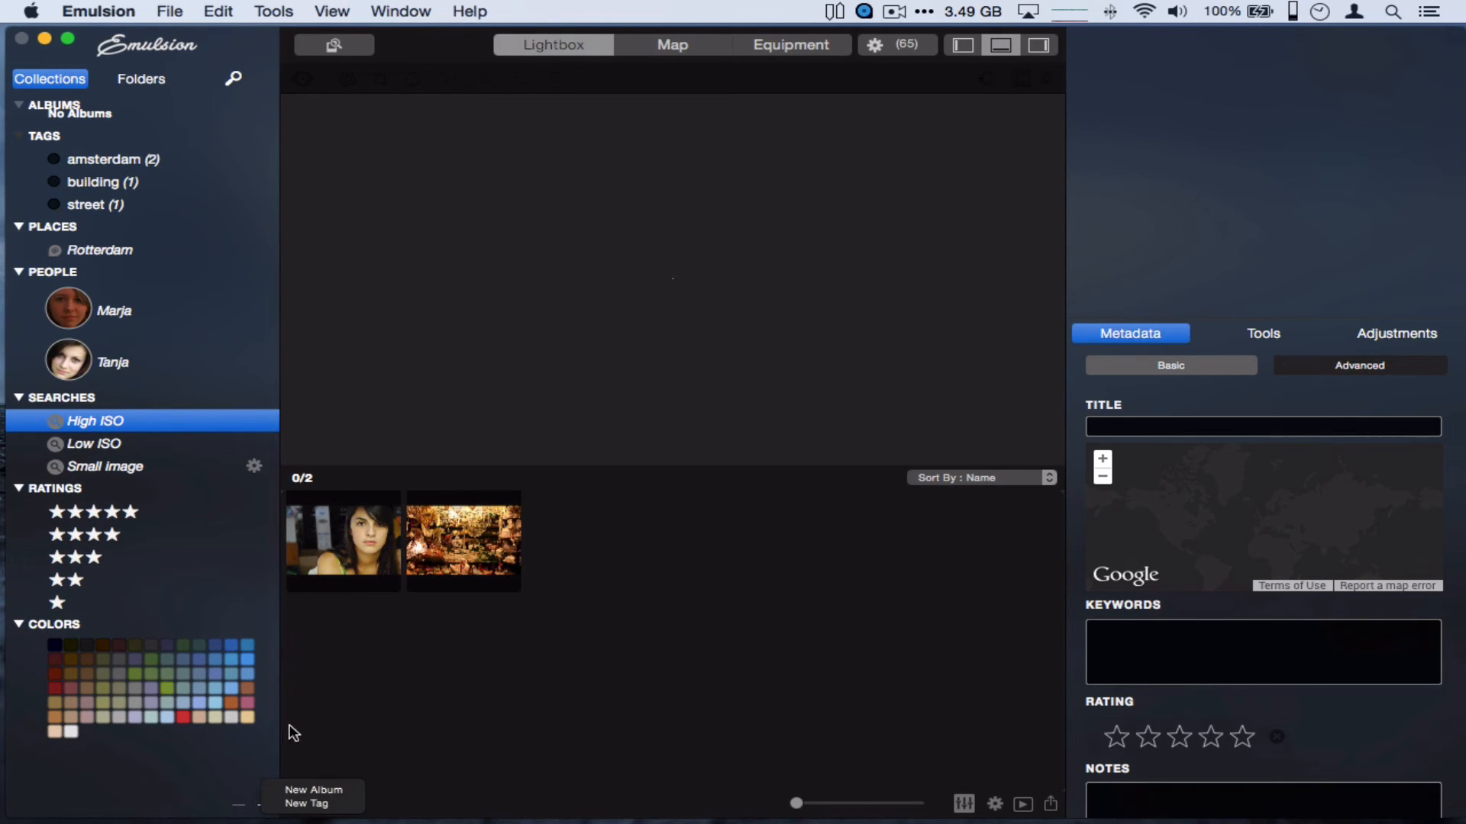
pyautogui.click(314, 790)
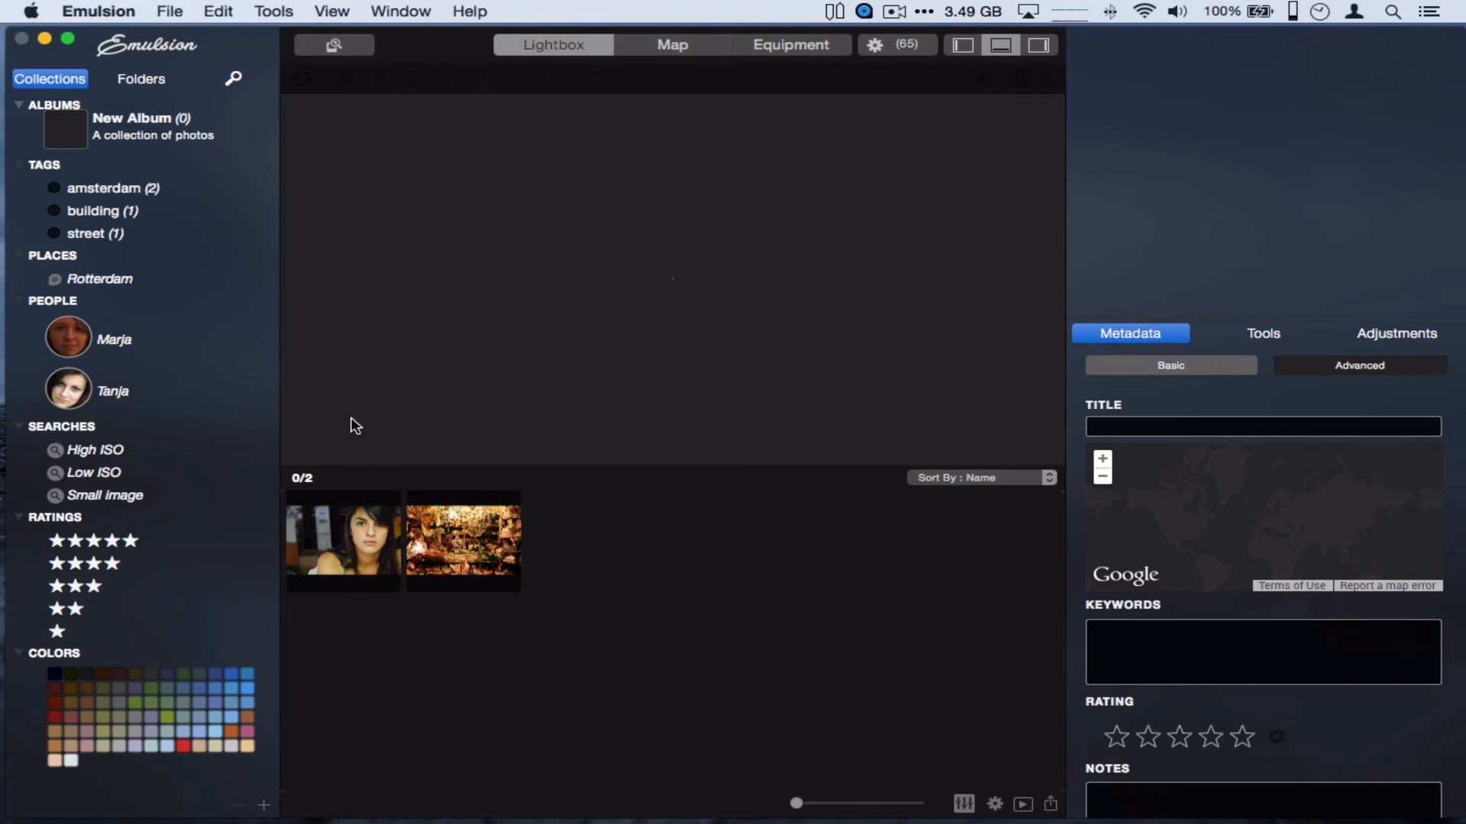
pyautogui.scroll(3, 180, 245)
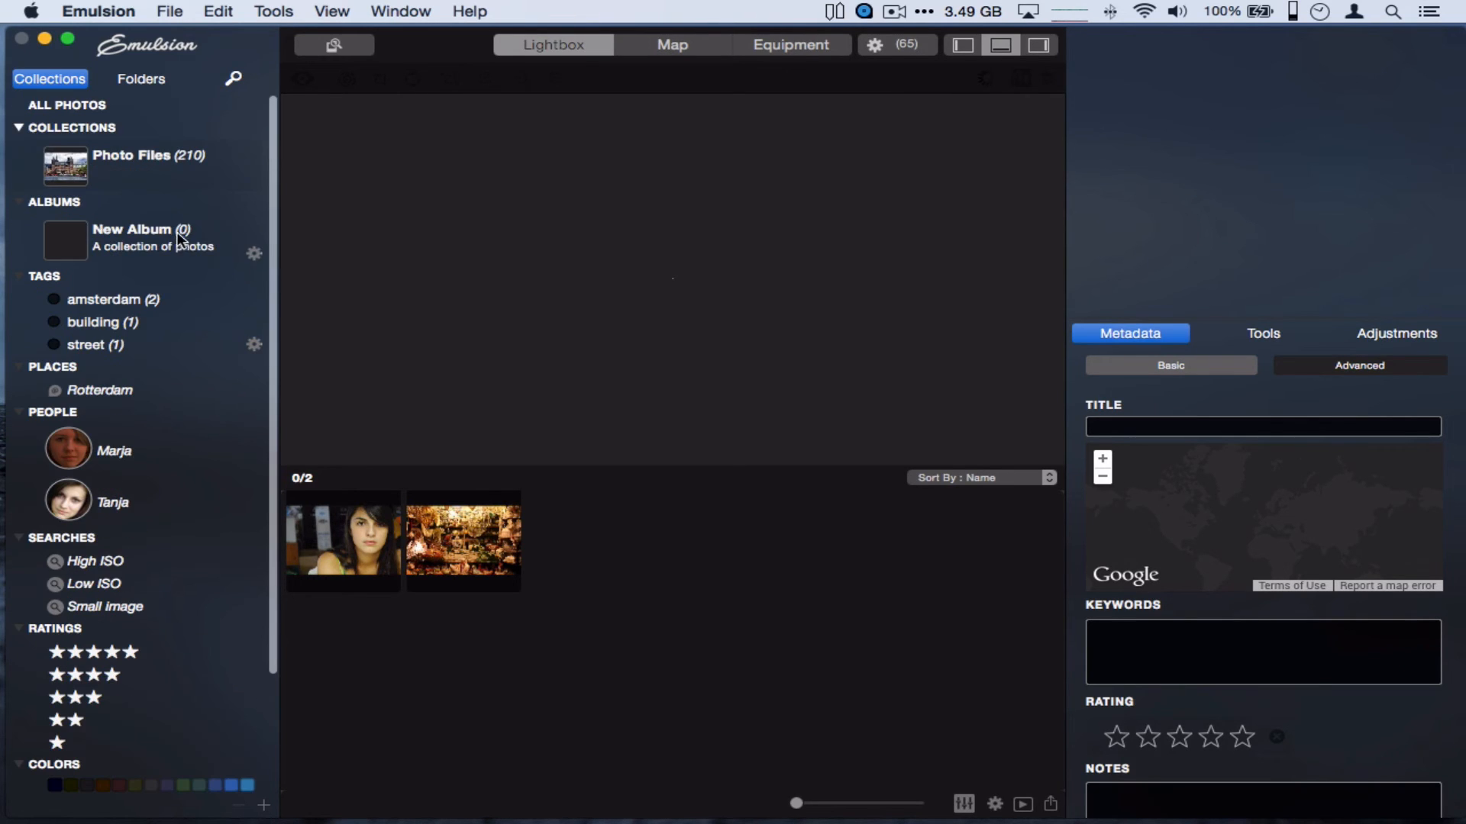
# Set the new album's description to "Amsterdam visit" and its subtitle to "My great time in Amsterdam", and save
pyautogui.click(163, 236)
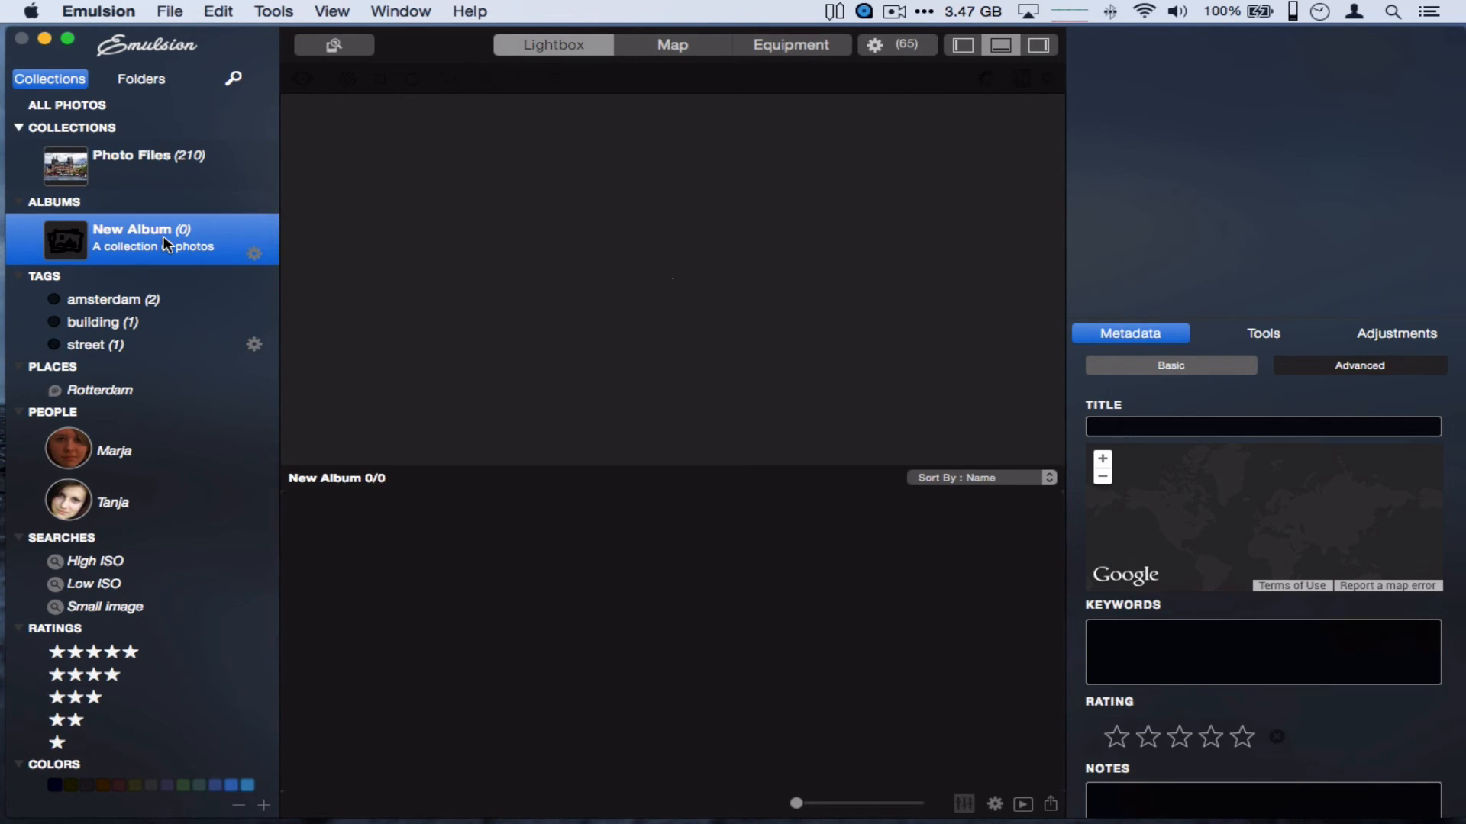
pyautogui.click(255, 254)
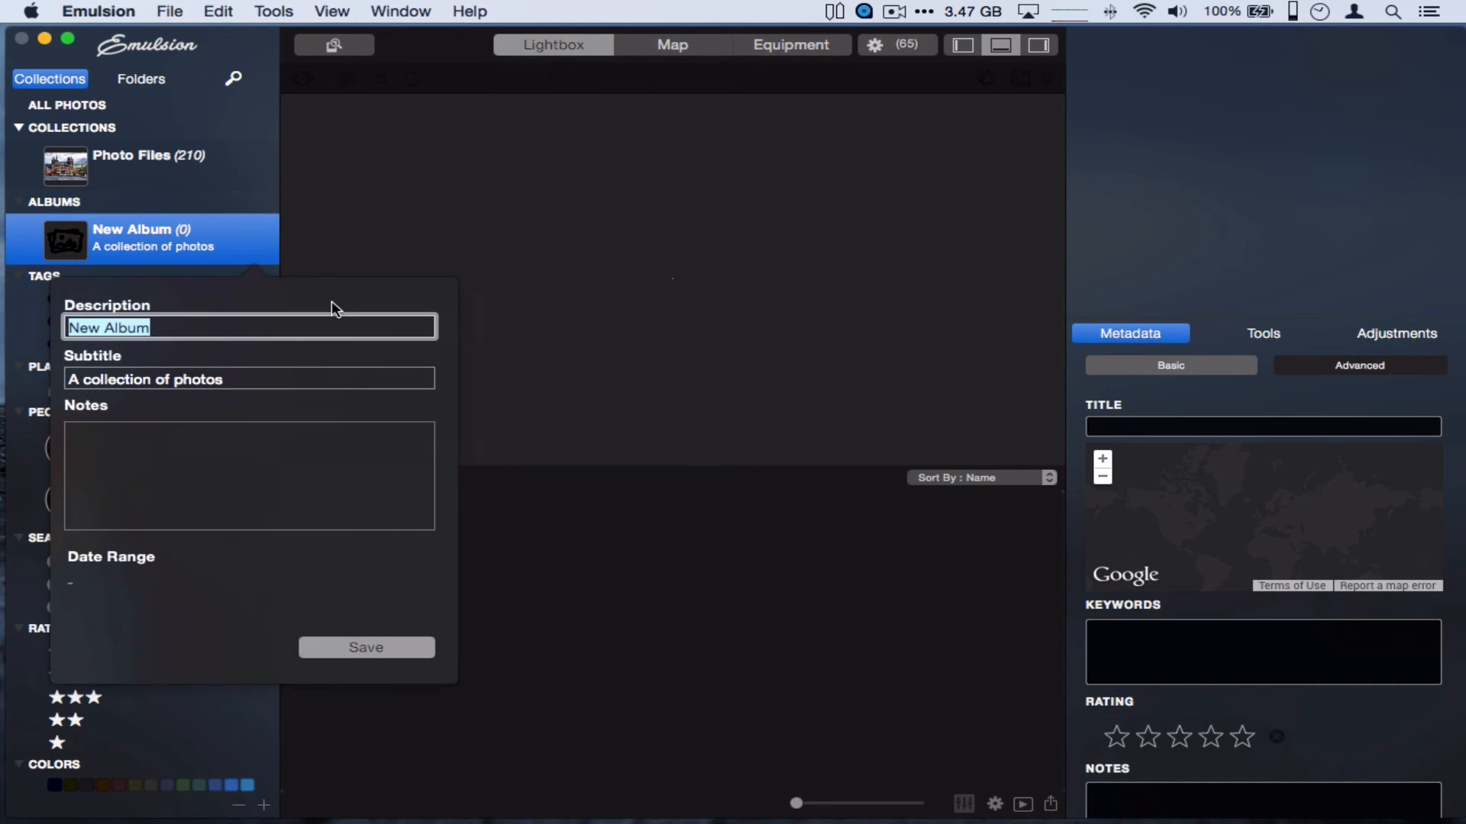
pyautogui.write('Amsterdam visit')
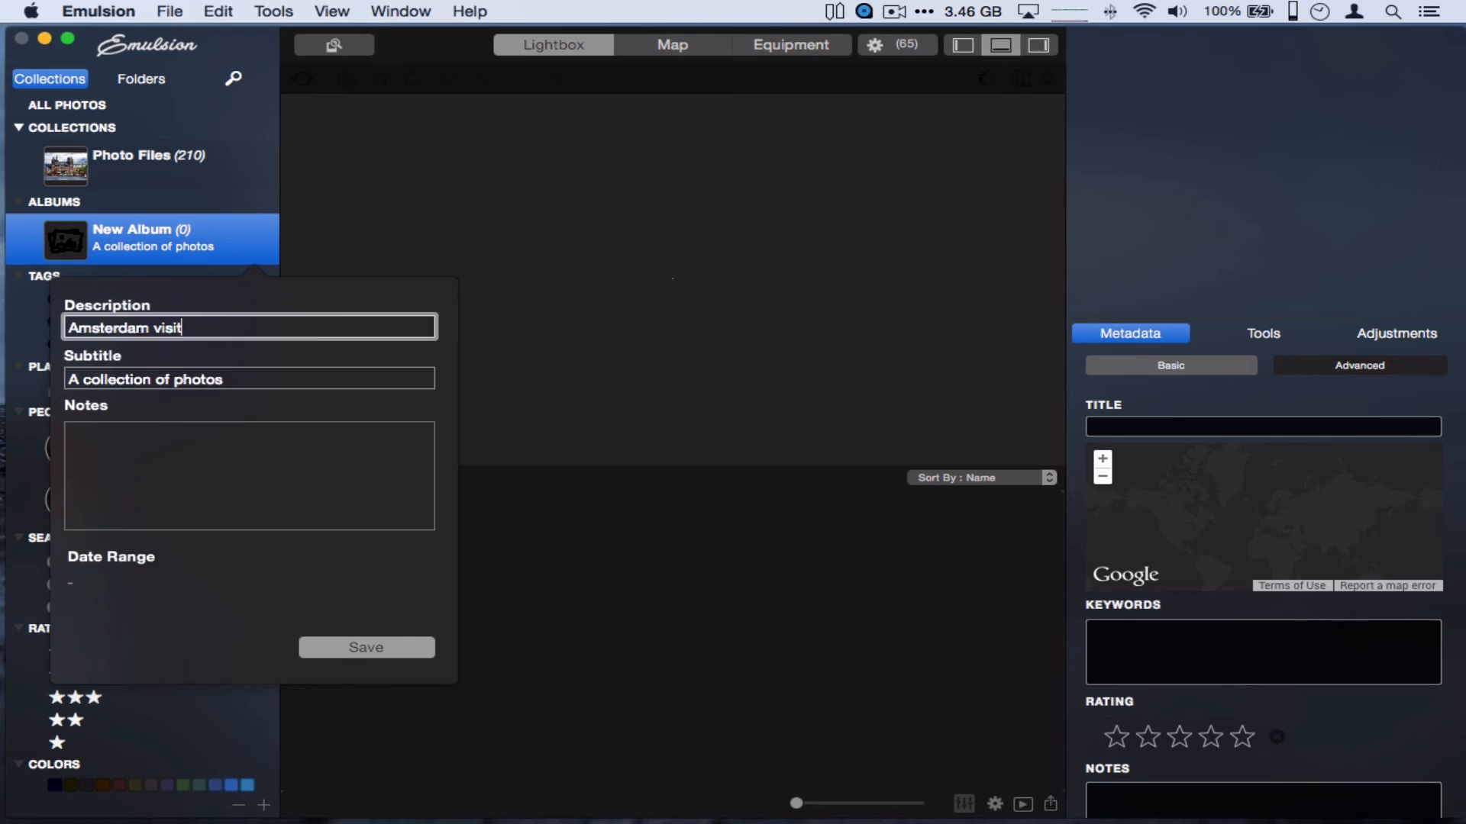
pyautogui.press('Tab')
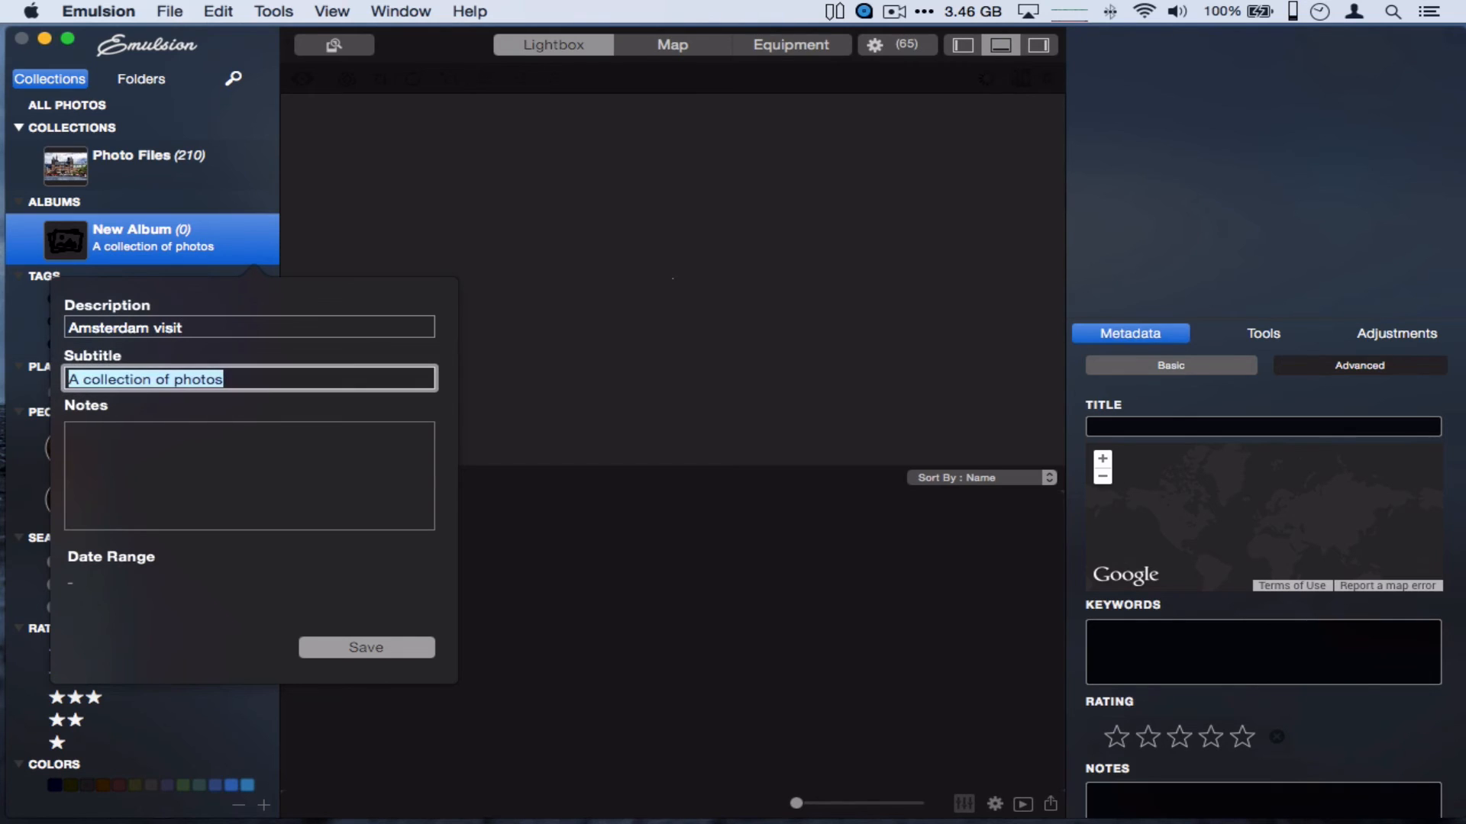
pyautogui.write('My great tme in')
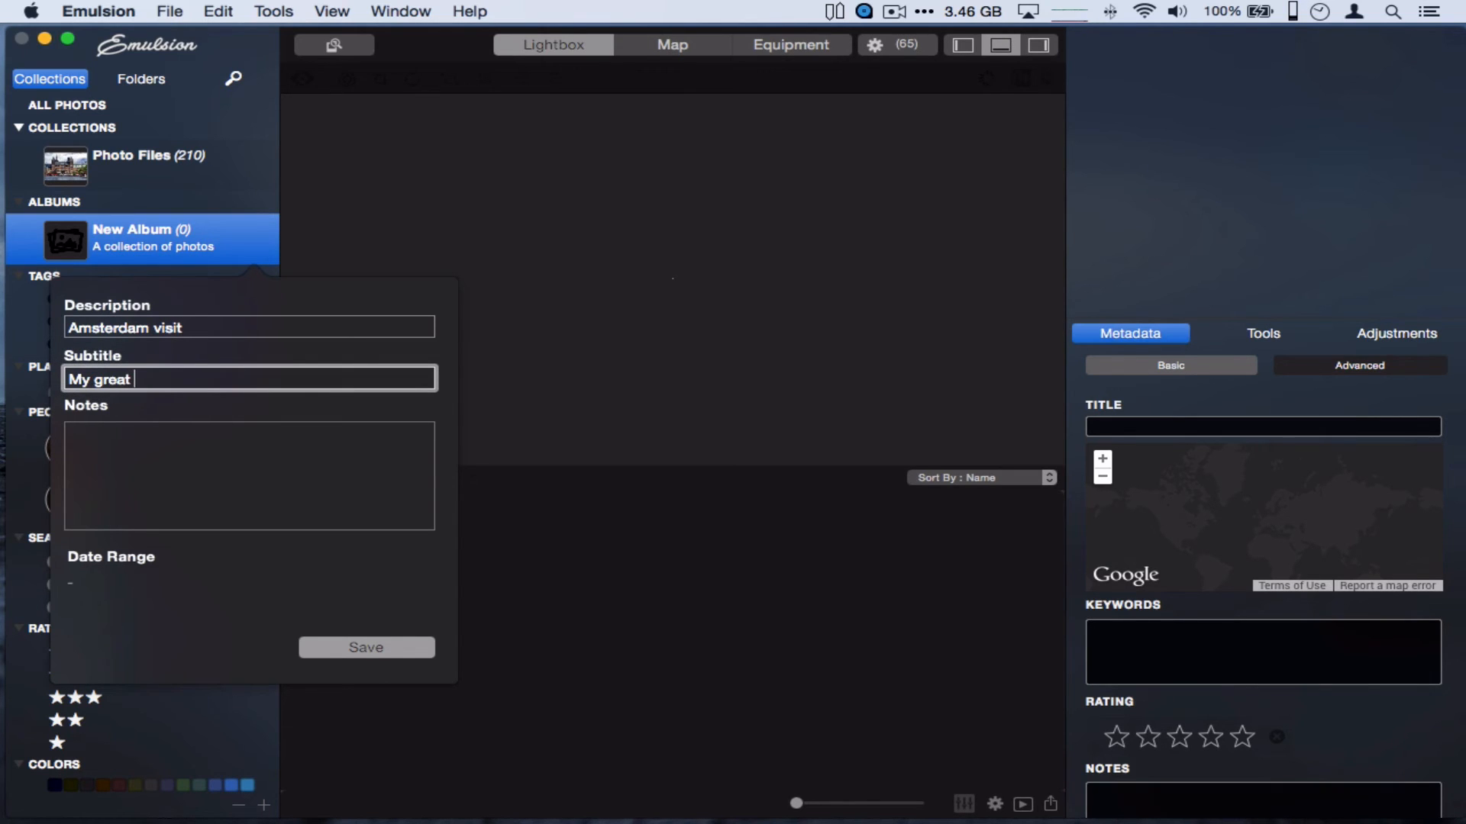
pyautogui.press('BackSpace')
pyautogui.press('BackSpace')
pyautogui.press('BackSpace')
pyautogui.press('BackSpace')
pyautogui.press('BackSpace')
pyautogui.press('BackSpace')
pyautogui.write('ime in')
pyautogui.press('BackSpace')
pyautogui.press('BackSpace')
pyautogui.write('in AMa')
pyautogui.press('BackSpace')
pyautogui.press('BackSpace')
pyautogui.write('msterdam')
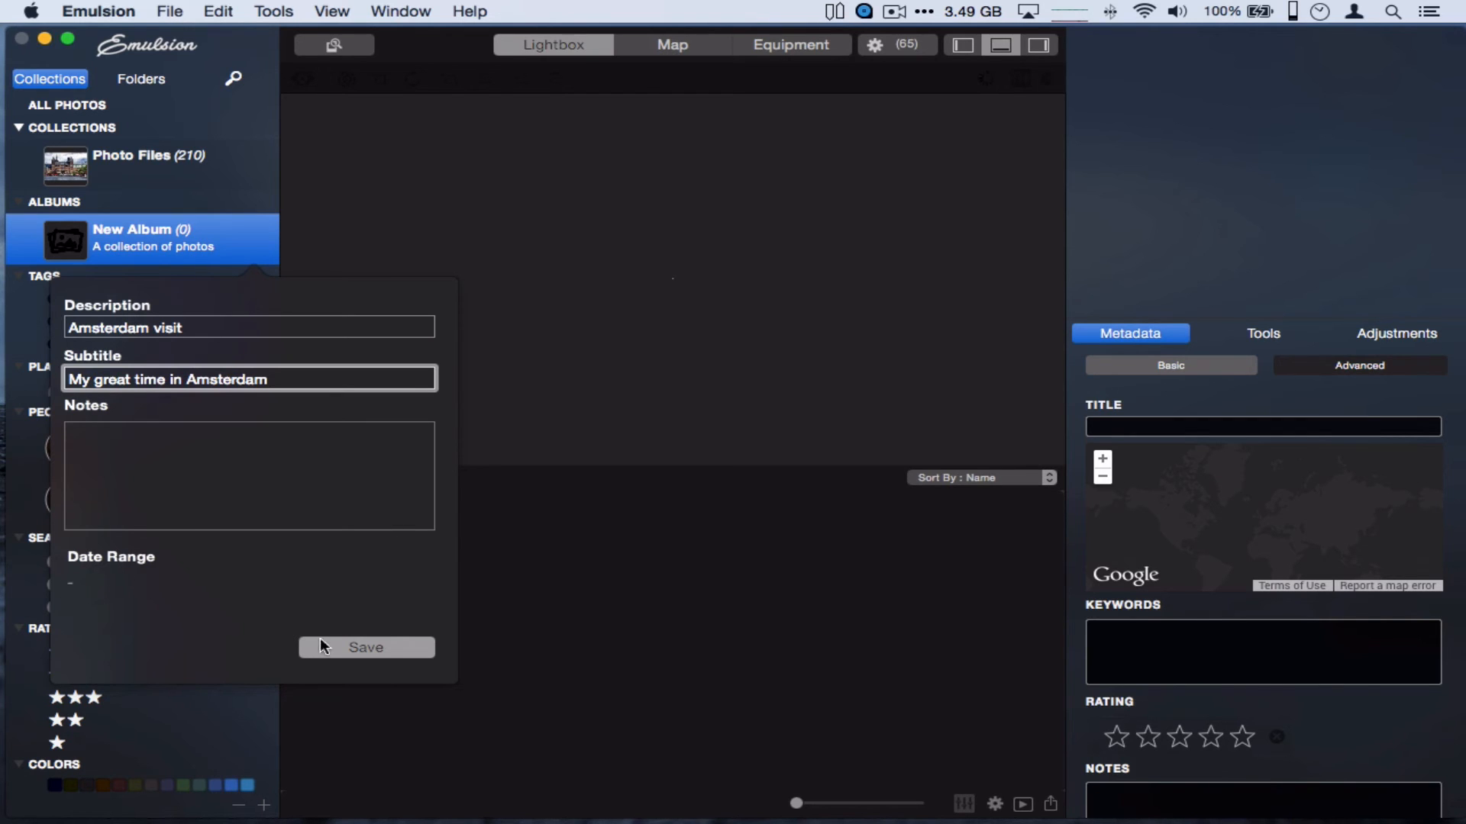
pyautogui.click(343, 653)
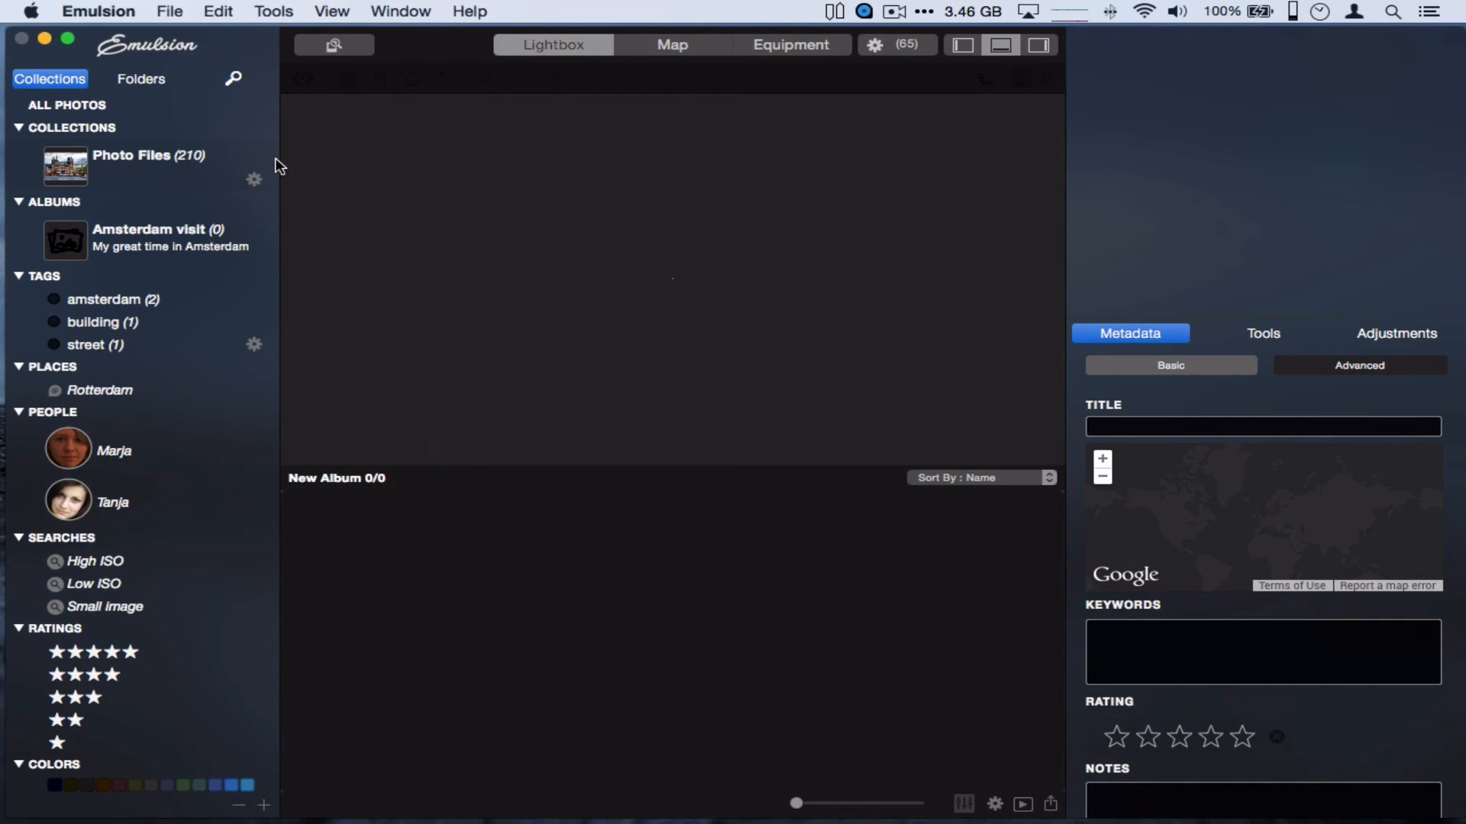
pyautogui.click(126, 166)
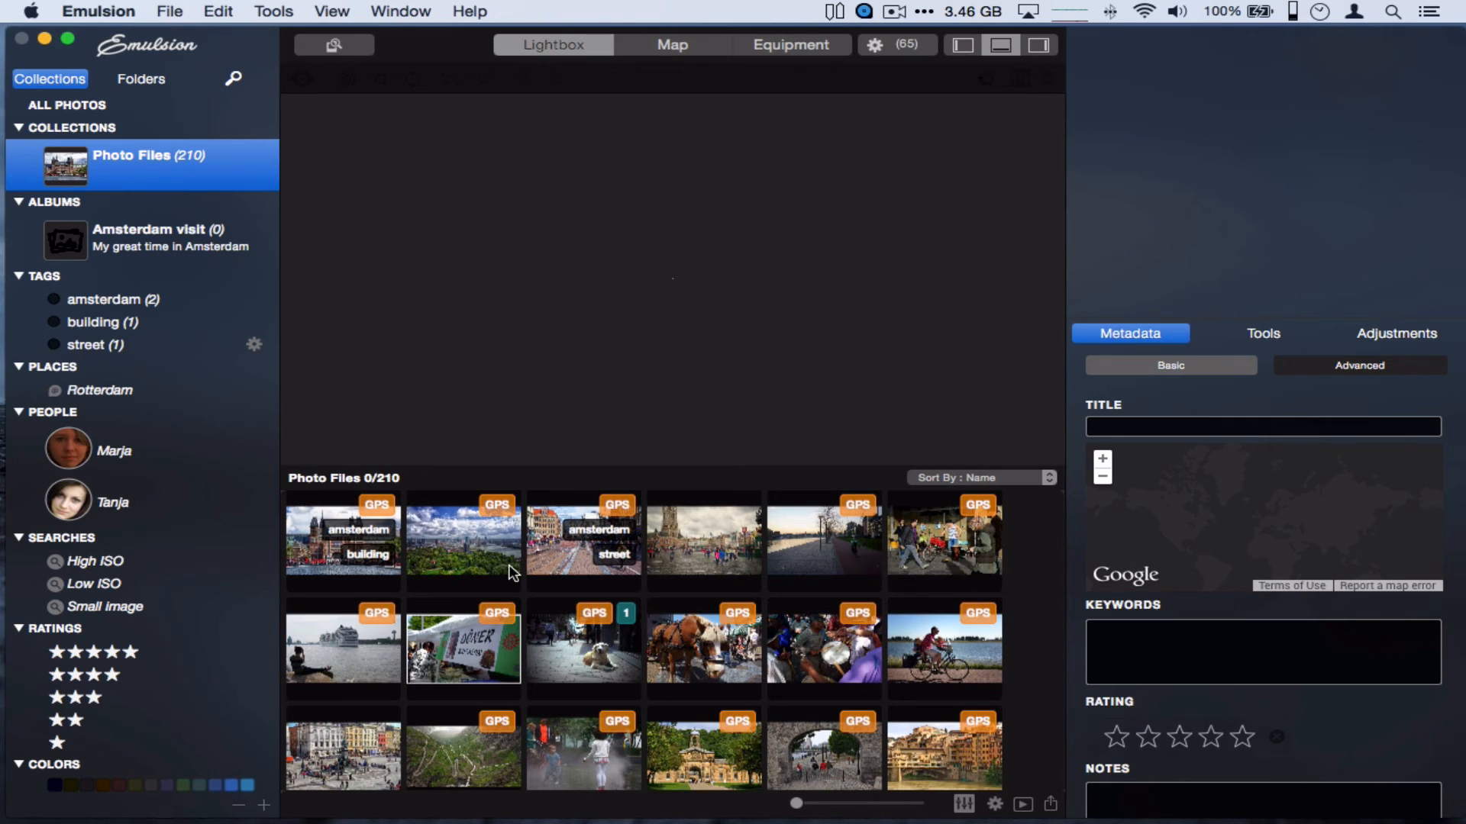
pyautogui.click(374, 536)
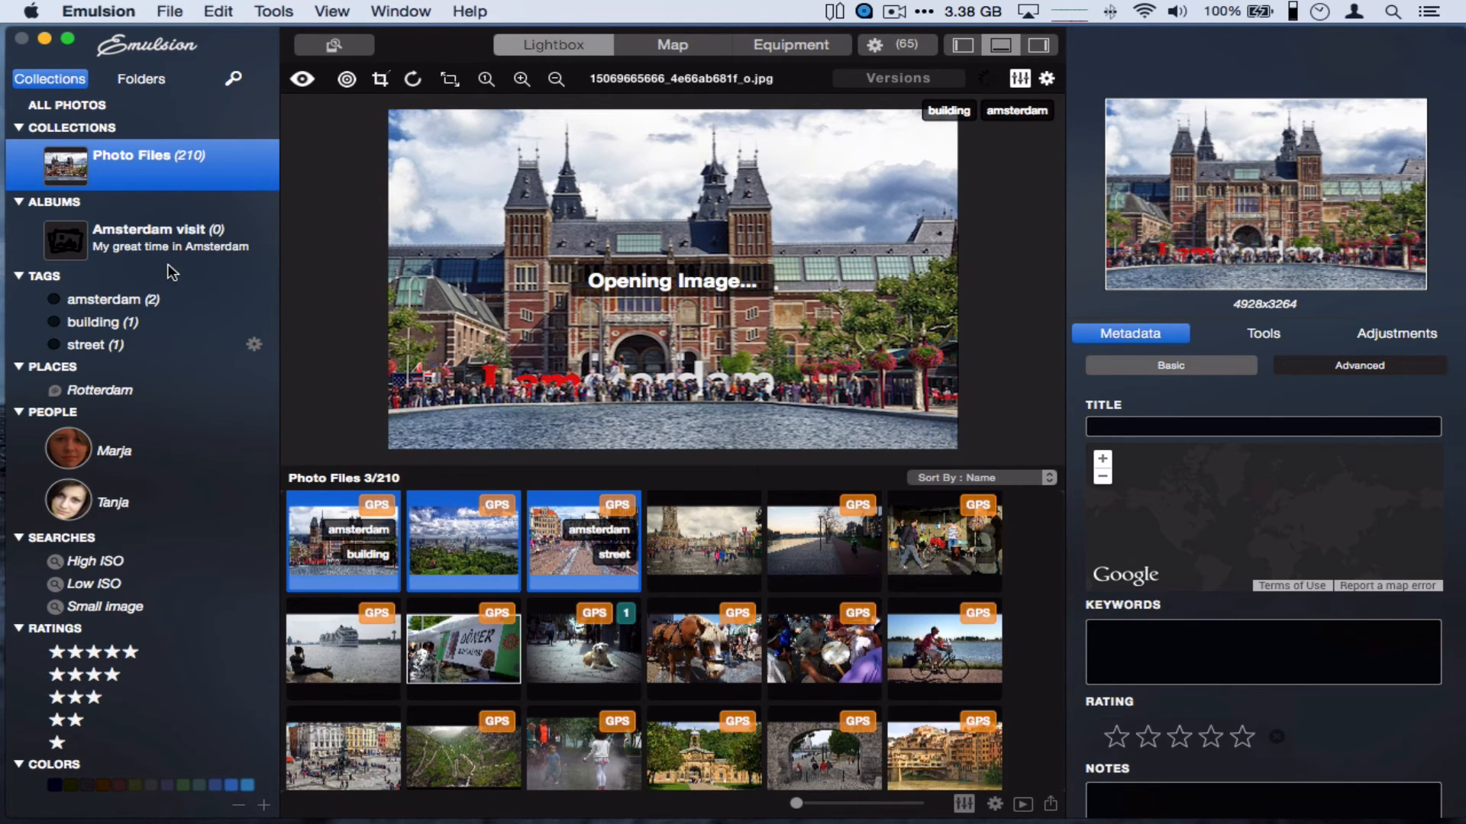
pyautogui.moveTo(237, 416); pyautogui.dragTo(156, 239)
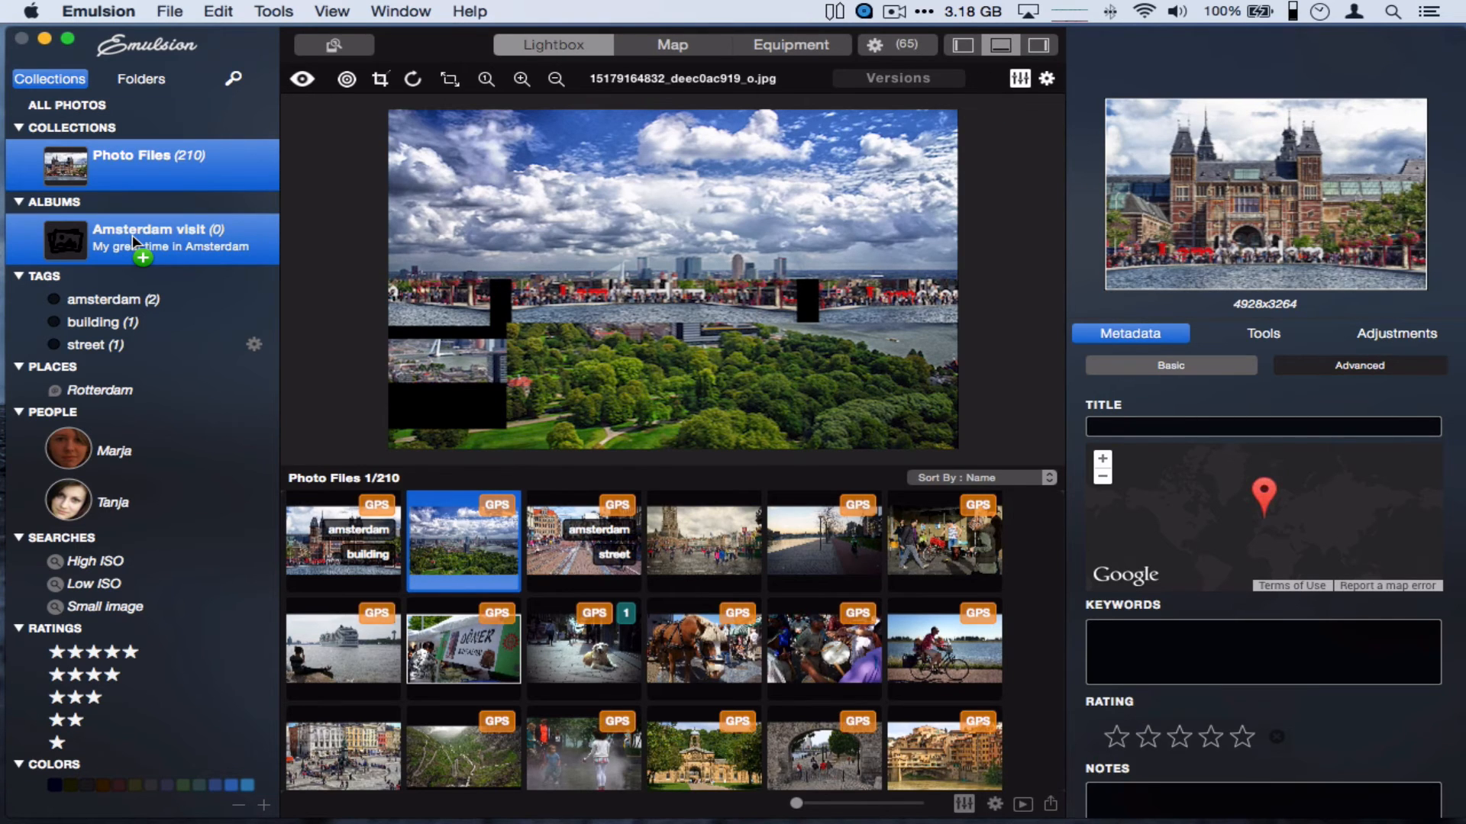
pyautogui.moveTo(131, 235); pyautogui.dragTo(131, 235)
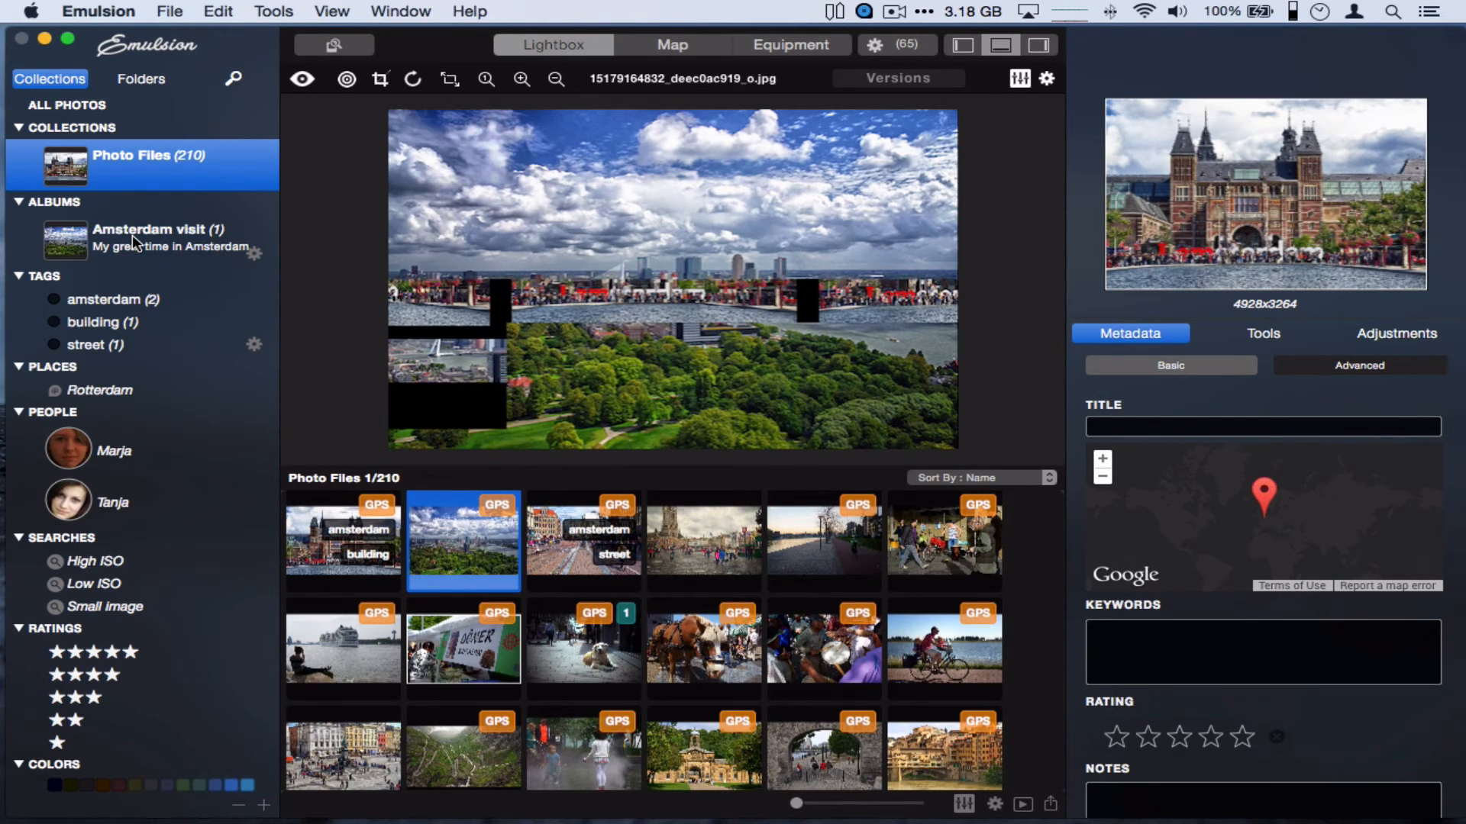
pyautogui.click(132, 235)
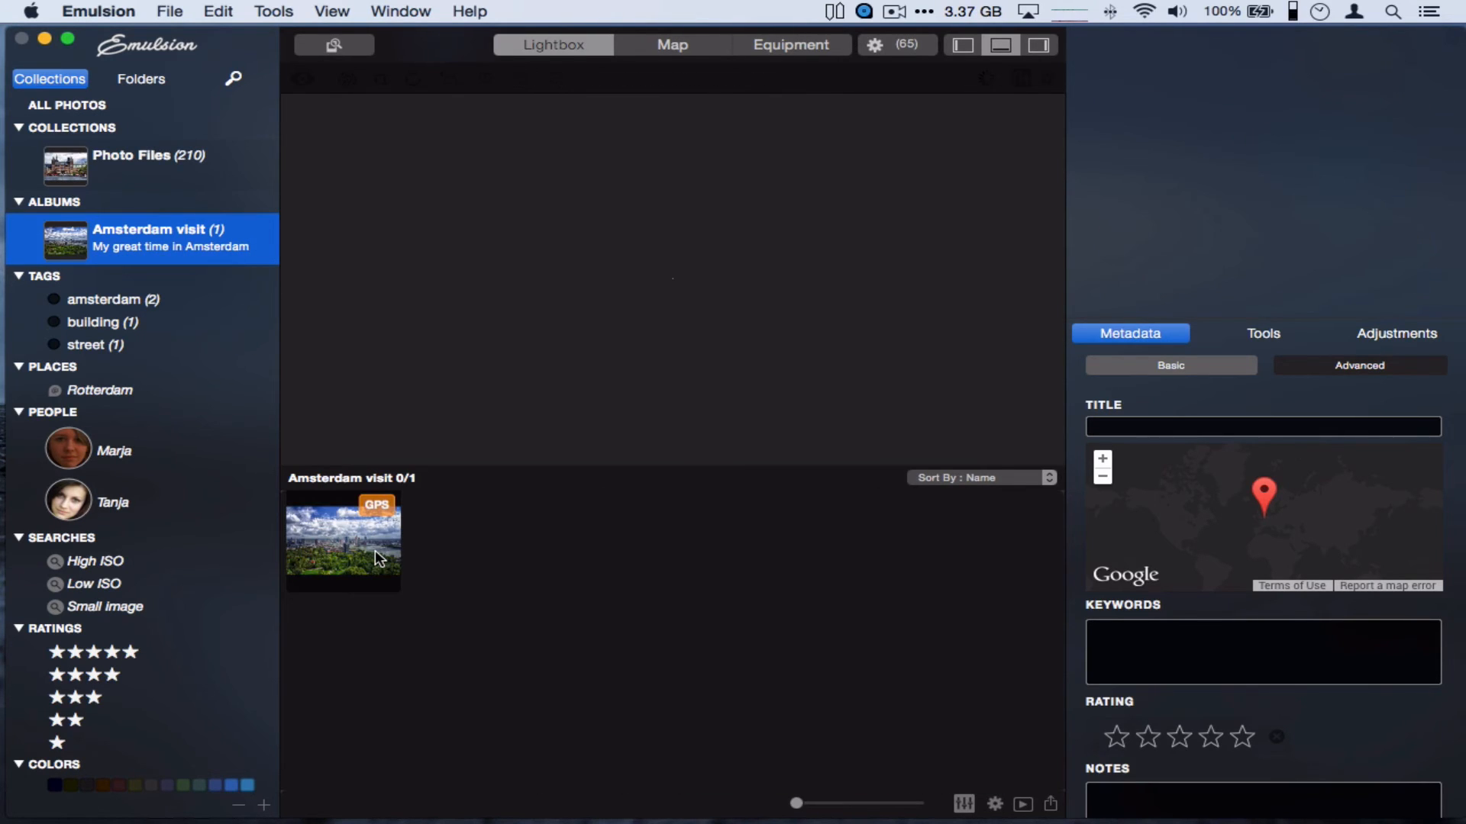
# Add the train-at-sunset photo ames-iowa-train-1217645.jpg from the Photo Files collection to the Amsterdam visit album
pyautogui.click(143, 150)
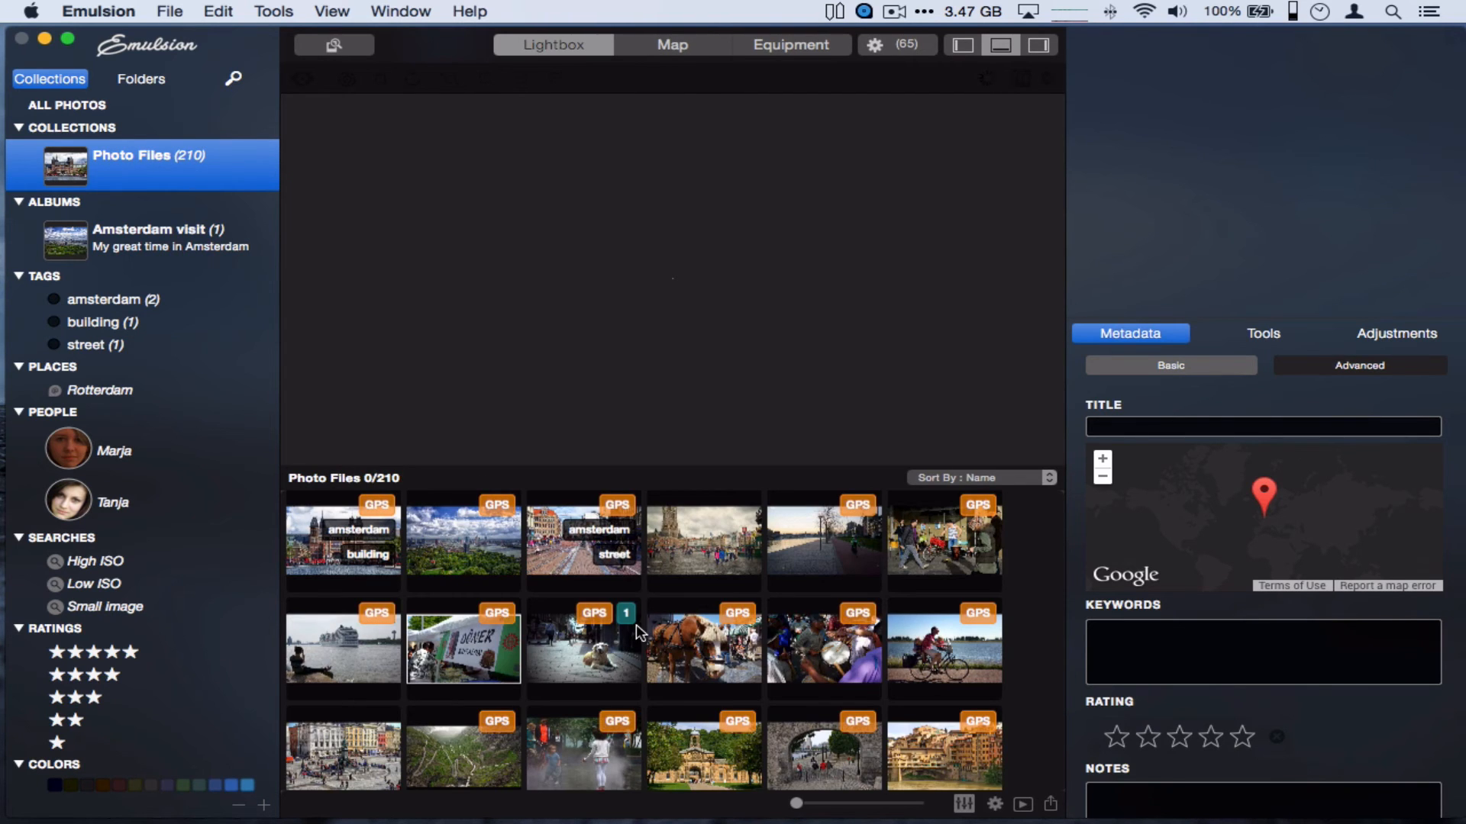
pyautogui.scroll(-5, 658, 632)
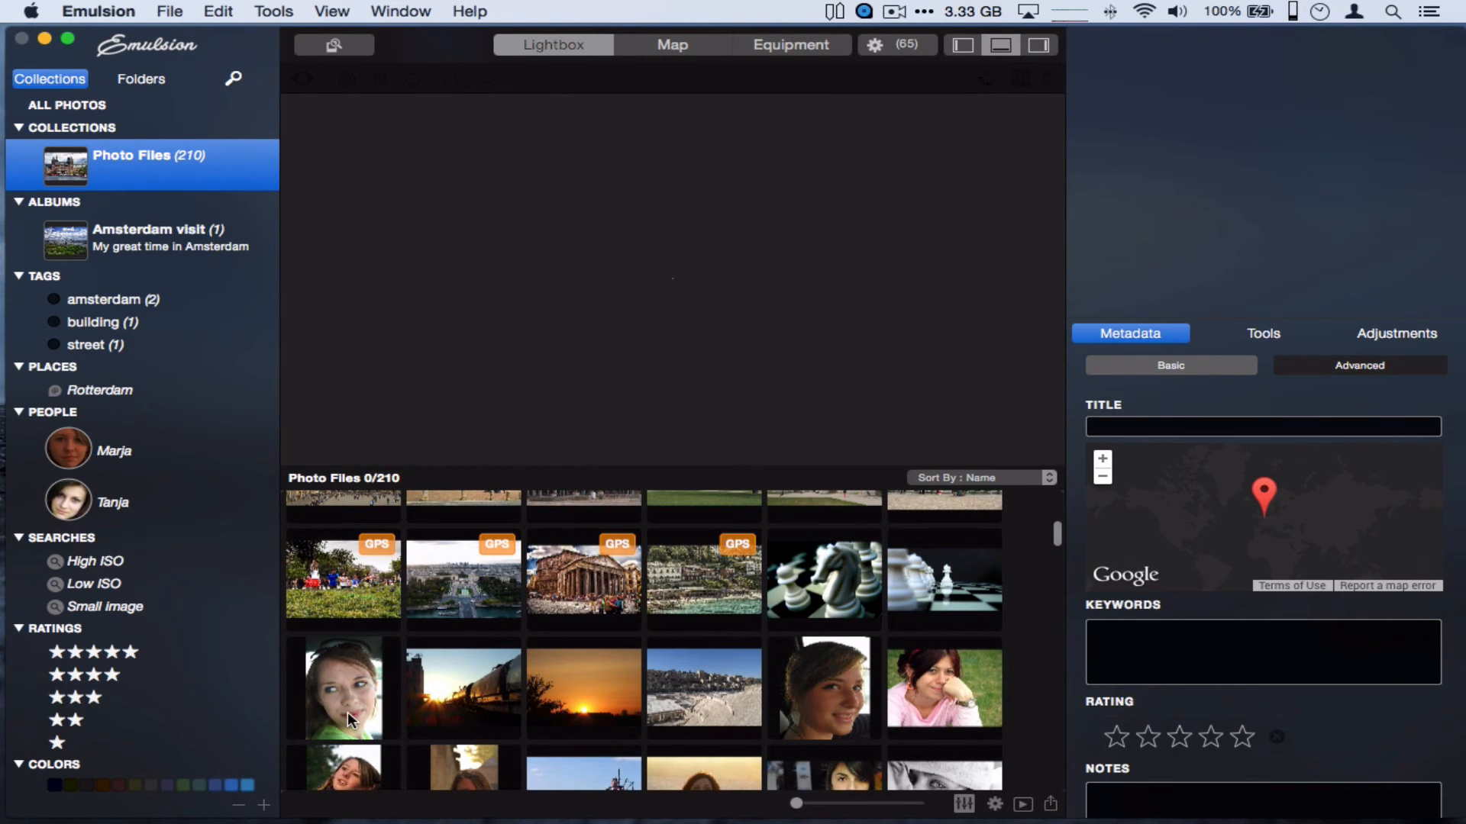
pyautogui.click(347, 719)
pyautogui.keyDown('shift'); pyautogui.click(804, 702); pyautogui.keyUp('shift')
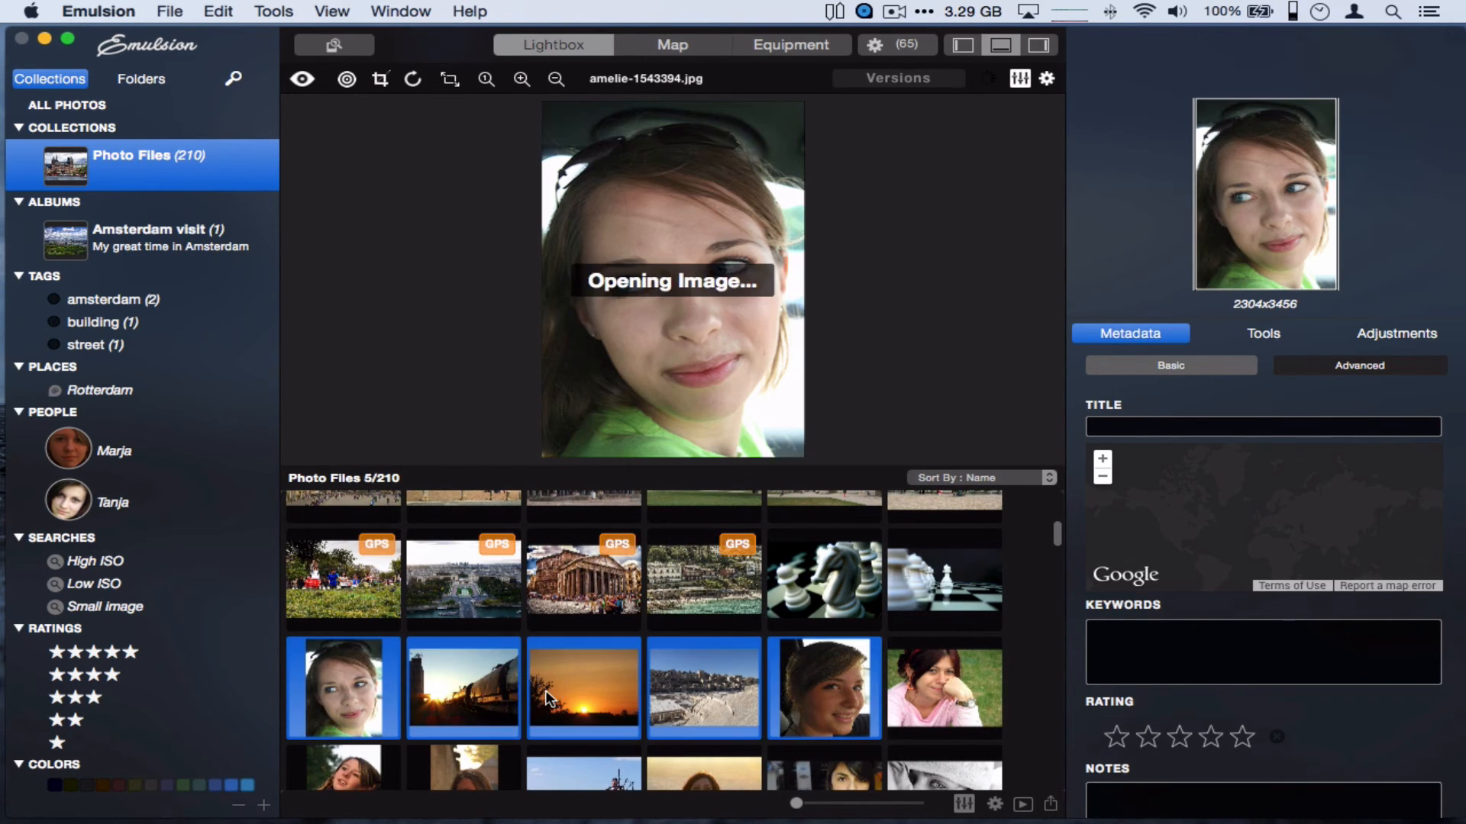
pyautogui.moveTo(490, 687); pyautogui.dragTo(95, 189)
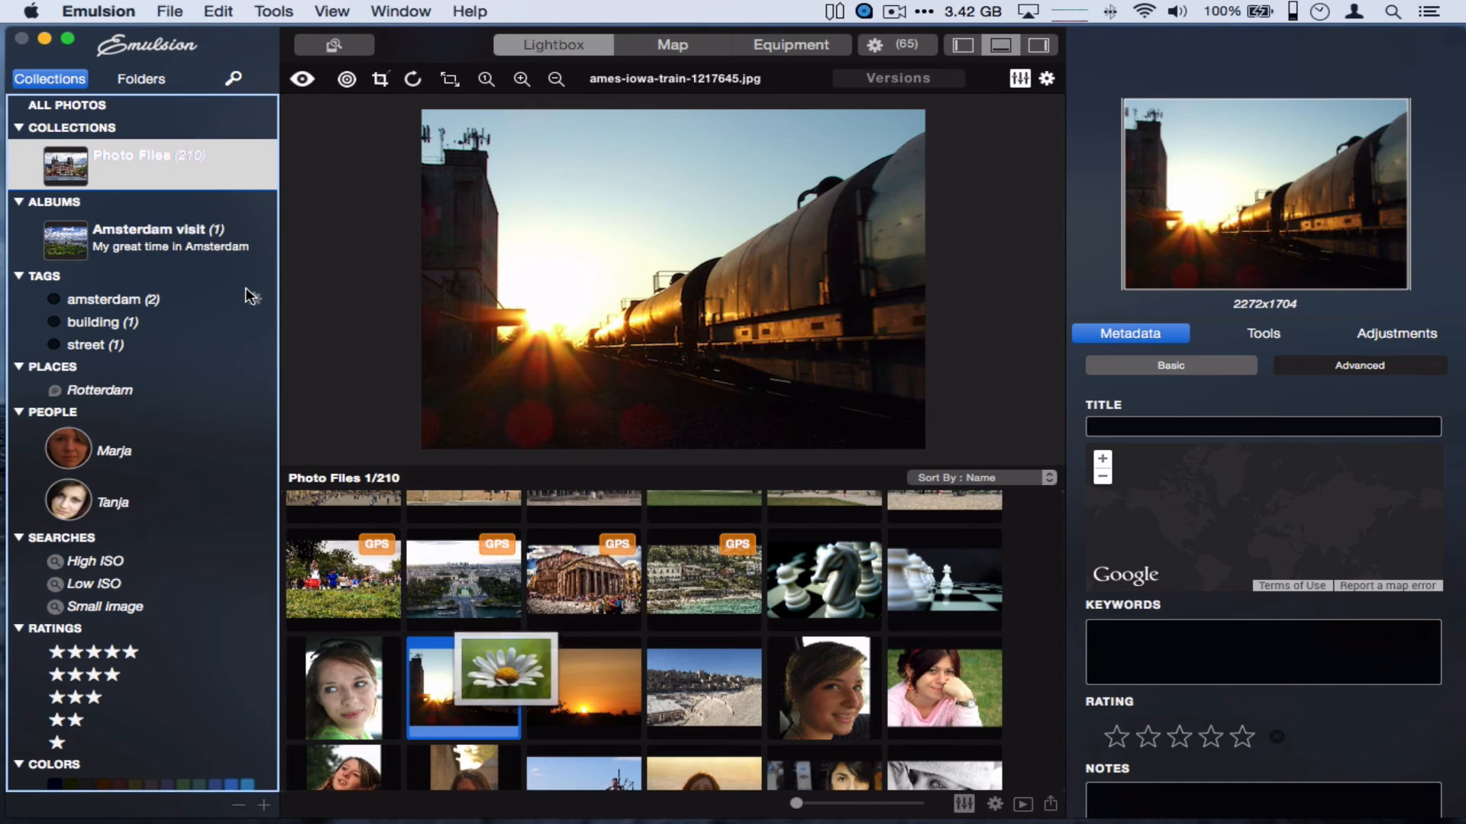
pyautogui.moveTo(246, 289); pyautogui.dragTo(117, 245)
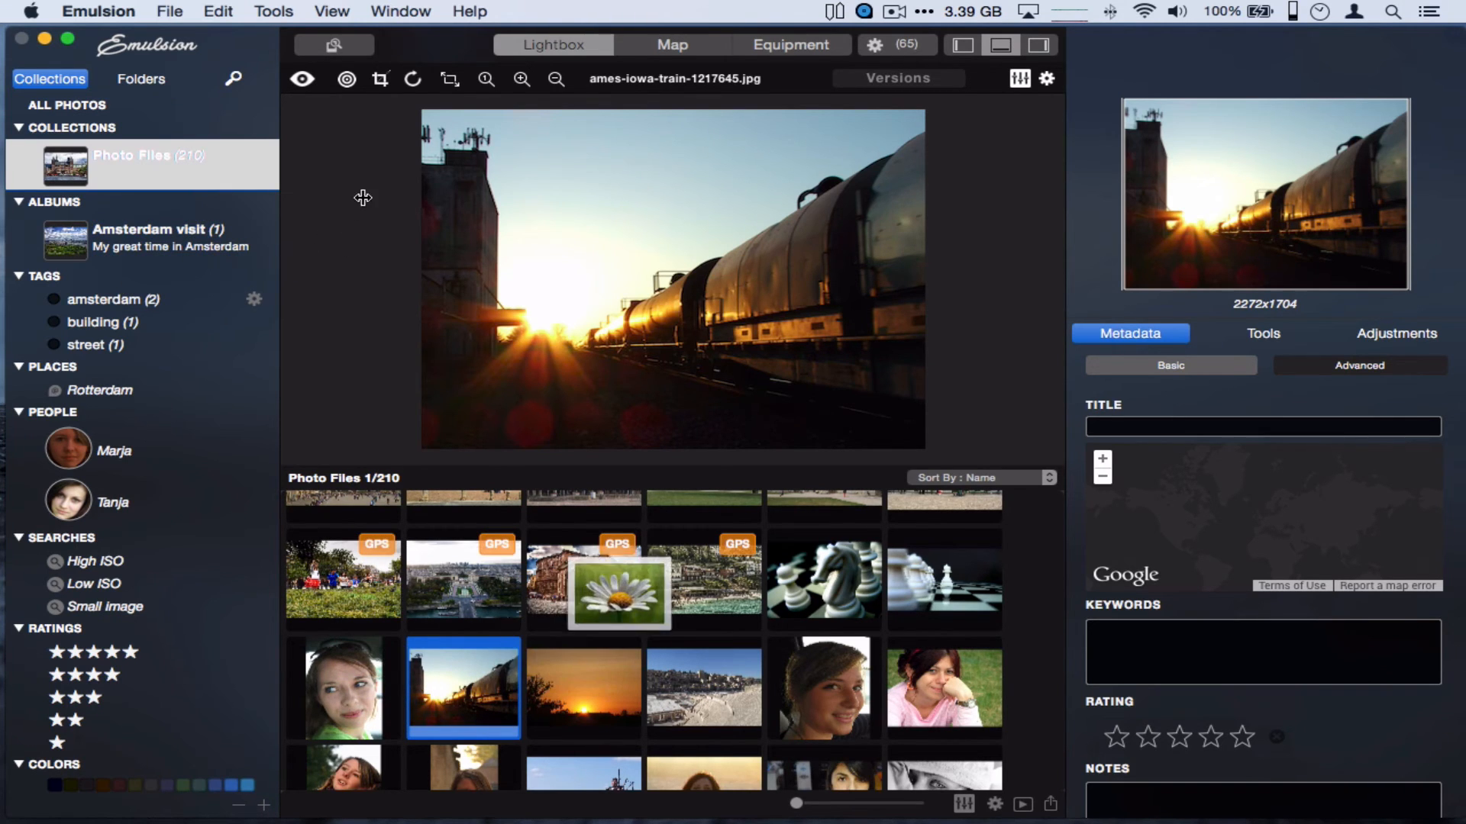
pyautogui.moveTo(362, 198); pyautogui.dragTo(203, 247)
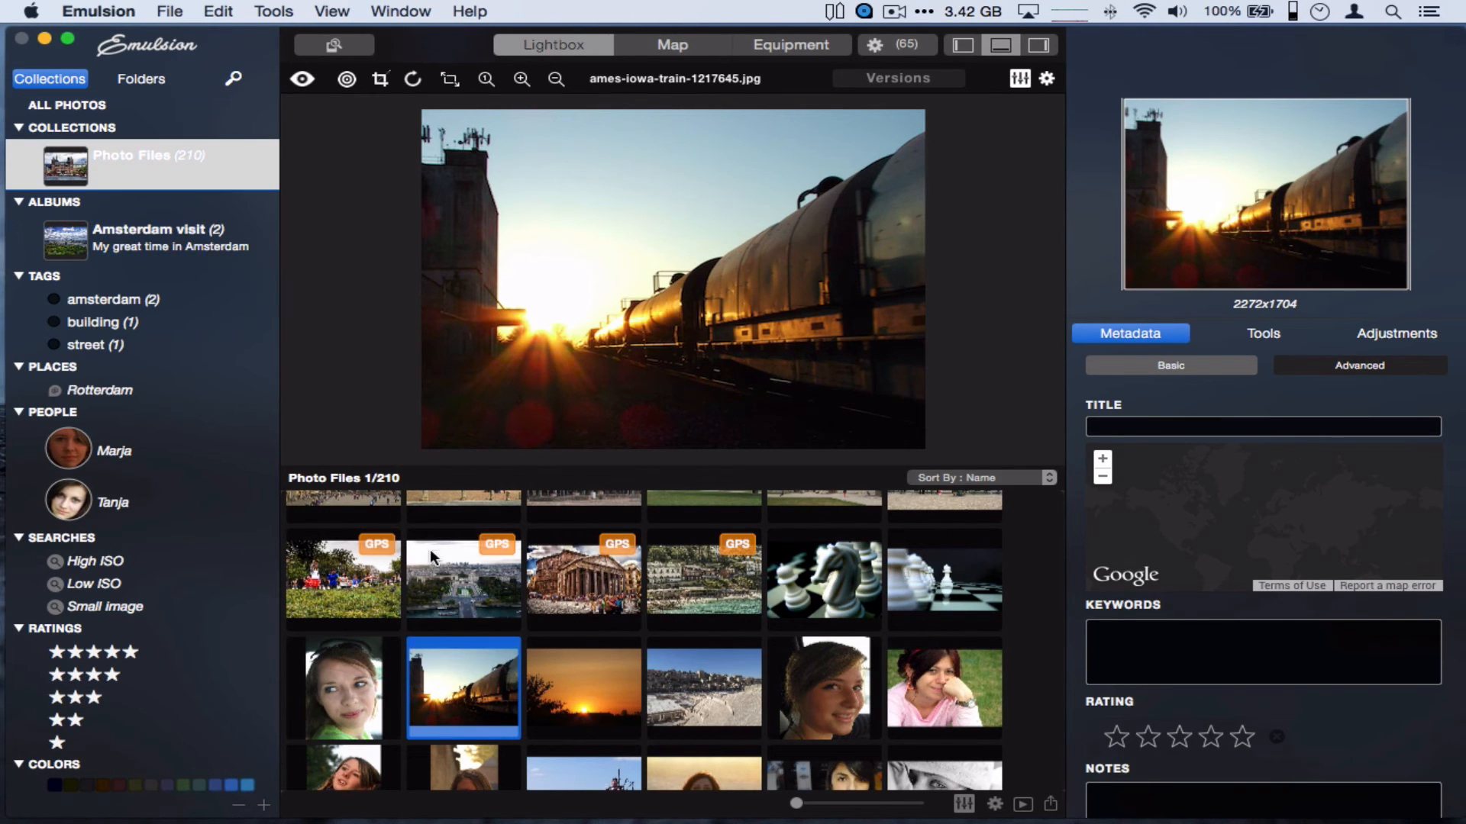
# Try to add the row of five photos, from the green-top portrait to the dark-haired portrait, to the album together
pyautogui.click(345, 681)
pyautogui.keyDown('shift'); pyautogui.click(823, 714); pyautogui.keyUp('shift')
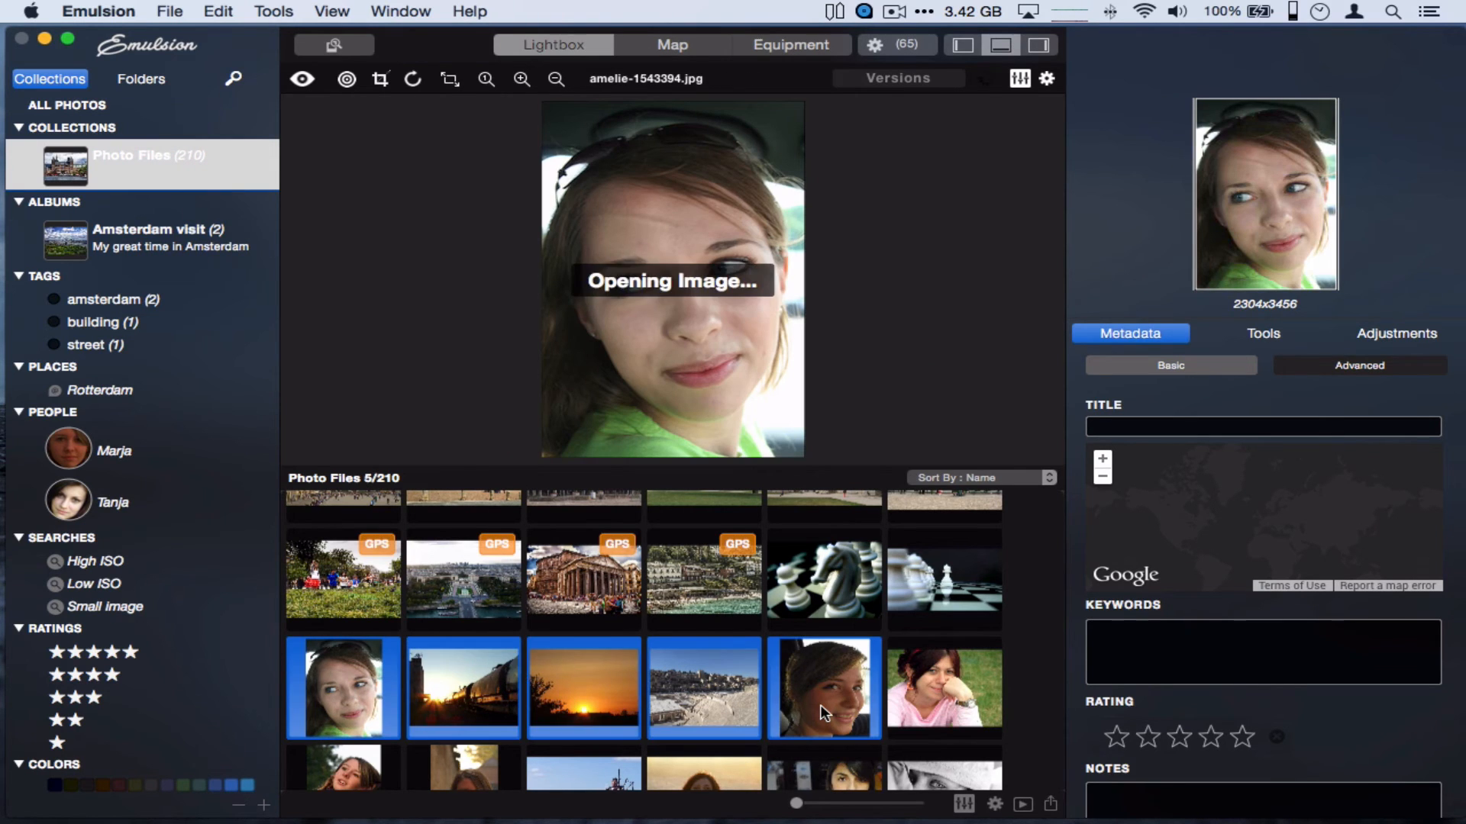
pyautogui.moveTo(355, 696); pyautogui.dragTo(206, 463)
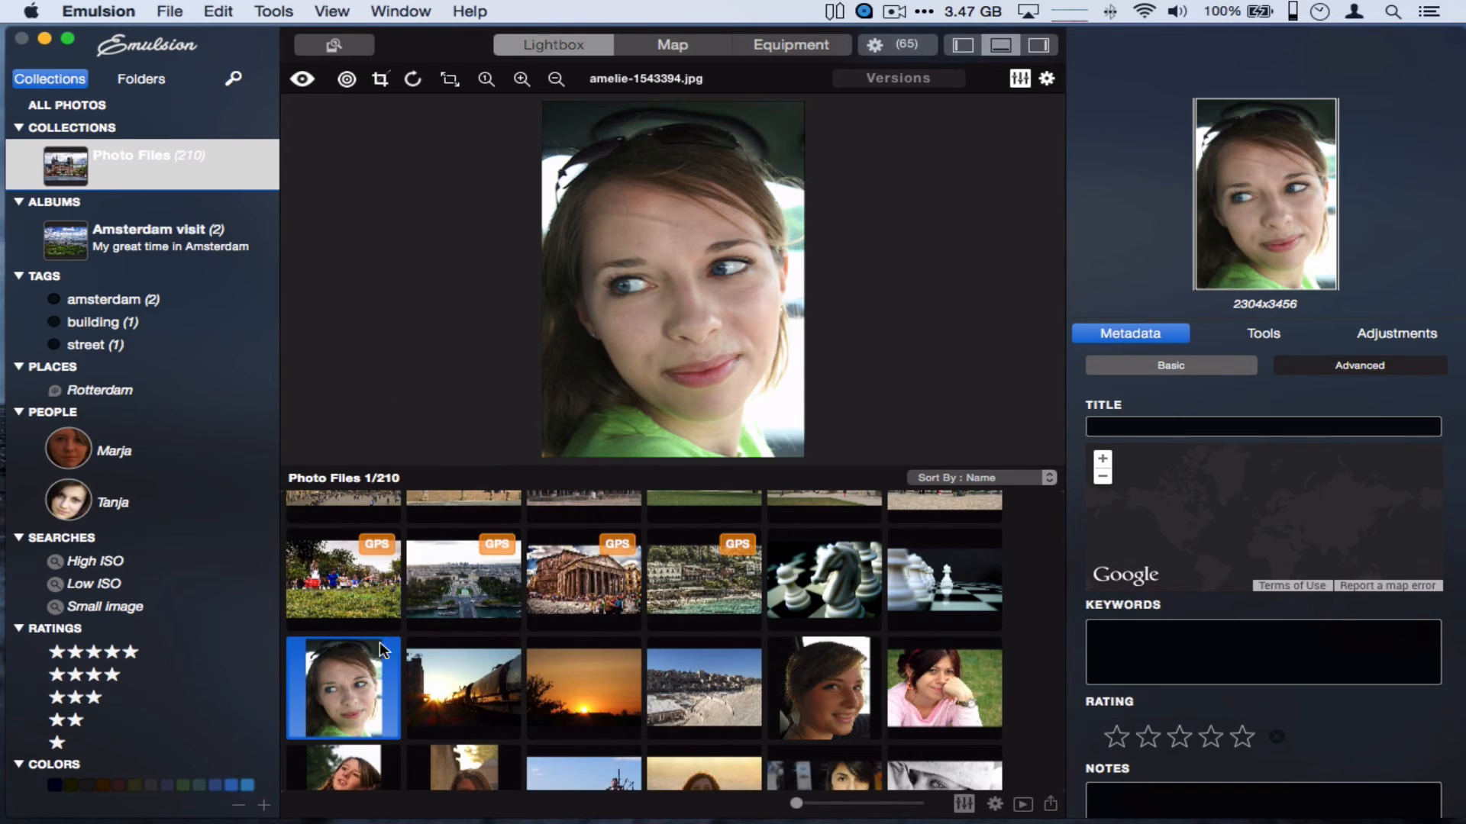
# Add the portrait of the woman in the green top to the Amsterdam visit album
pyautogui.rightClick(361, 681)
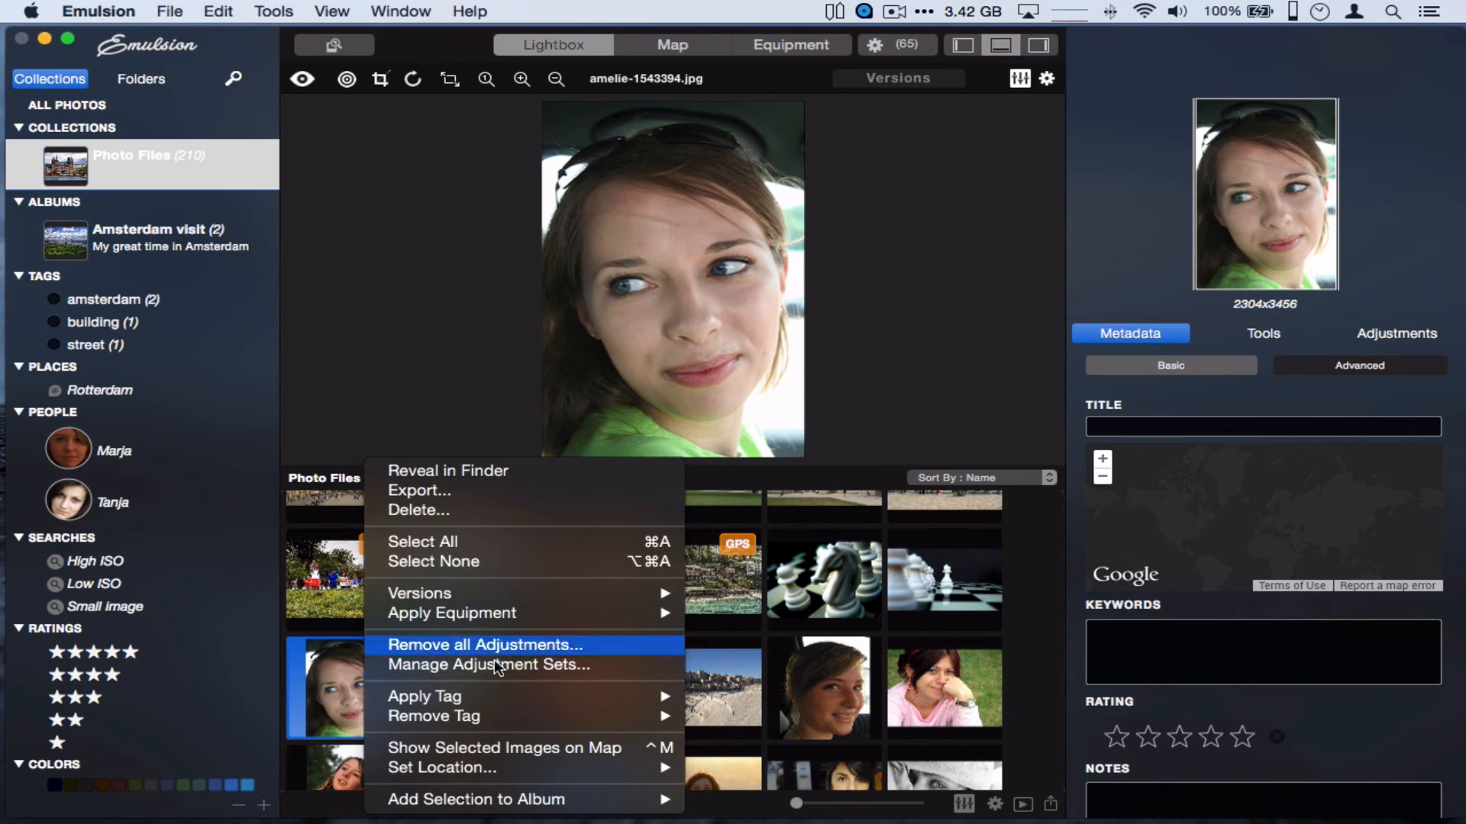
pyautogui.moveTo(491, 799)
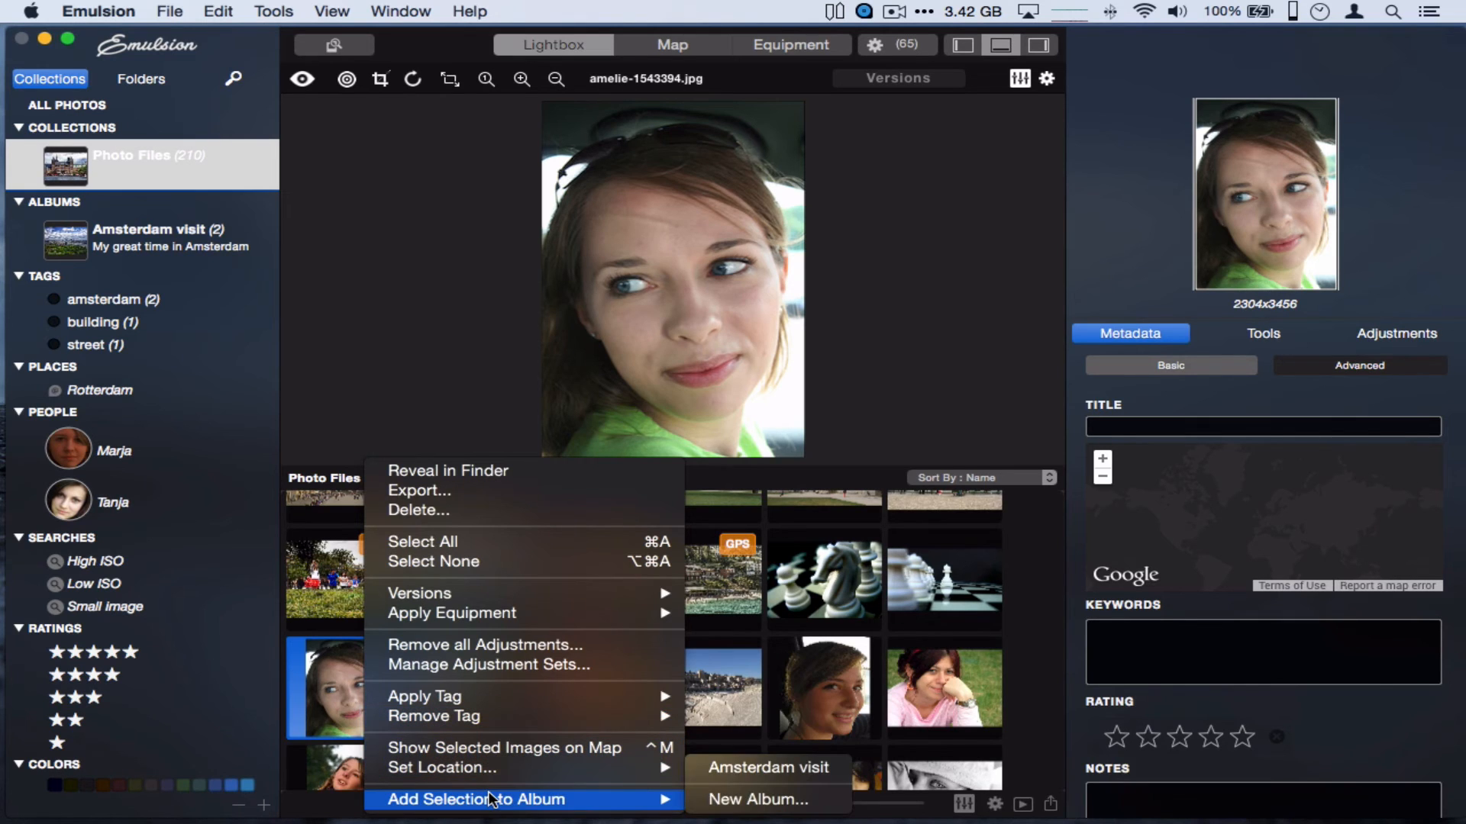
pyautogui.click(717, 768)
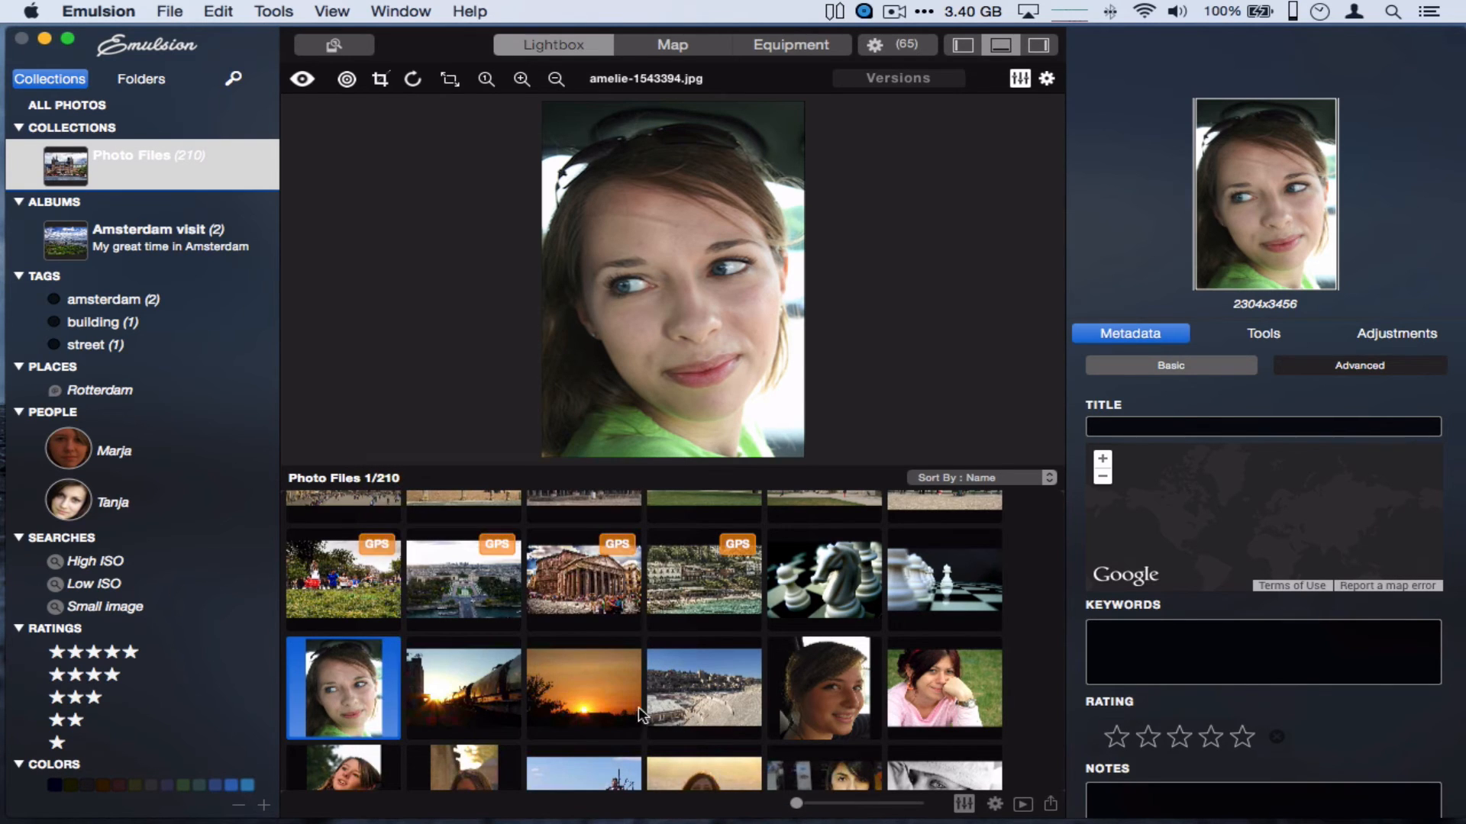
# Add the train, orange sunset, amphitheater and dark-haired portrait photos together to the Amsterdam visit album
pyautogui.click(464, 712)
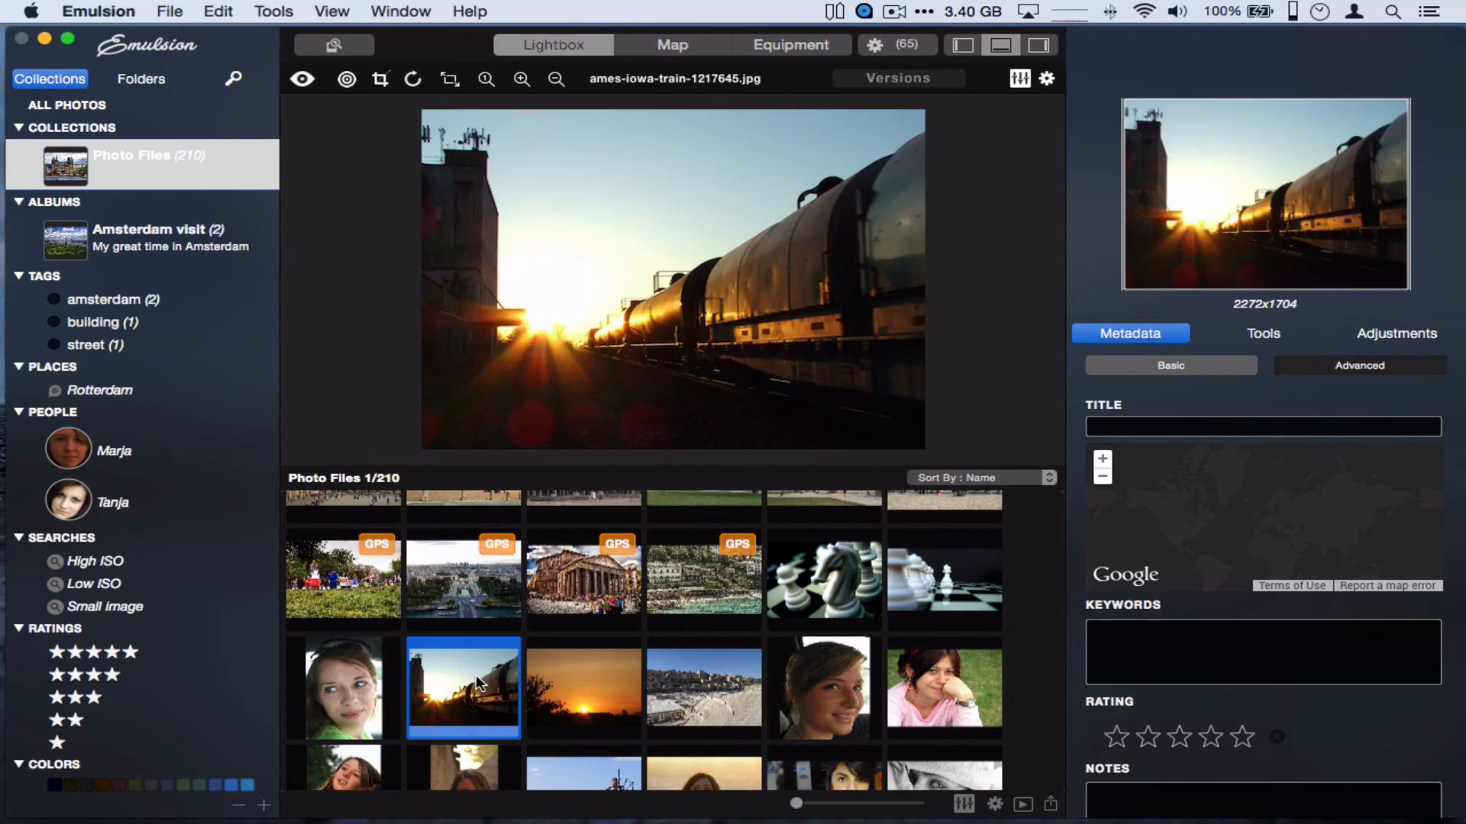
pyautogui.keyDown('shift'); pyautogui.click(802, 690); pyautogui.keyUp('shift')
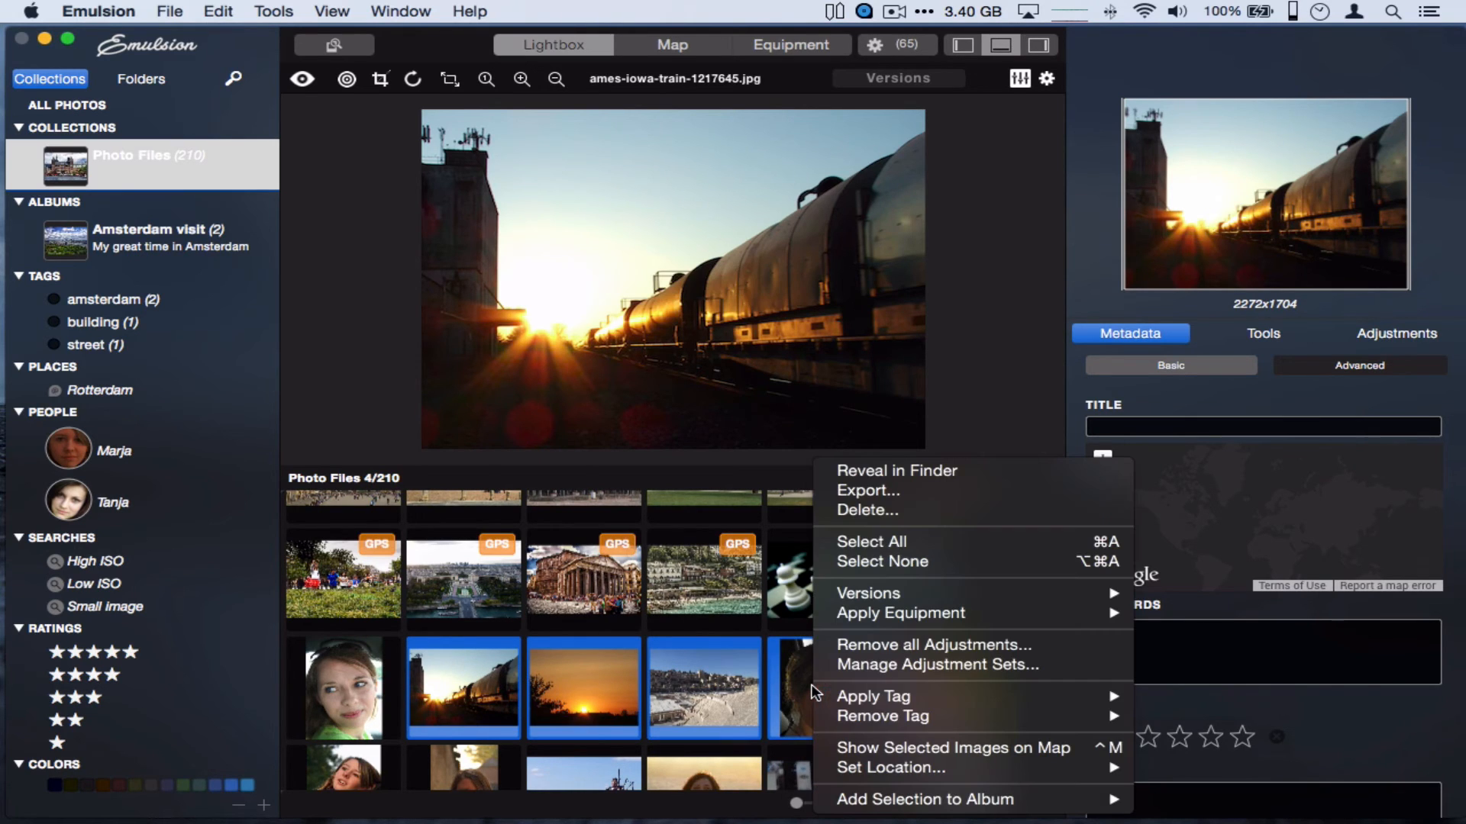
pyautogui.rightClick(810, 692)
pyautogui.moveTo(925, 803)
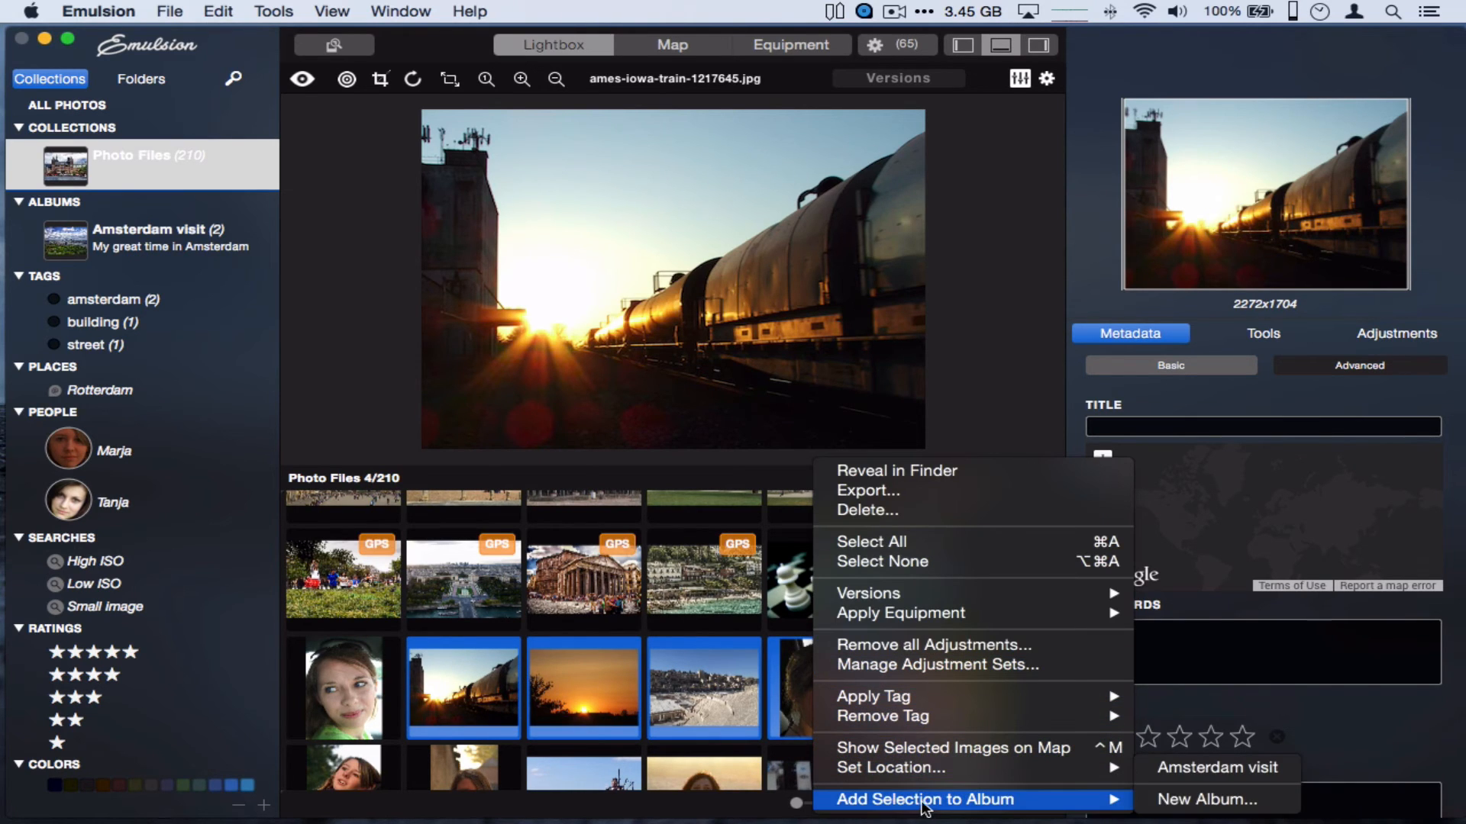
pyautogui.click(1177, 764)
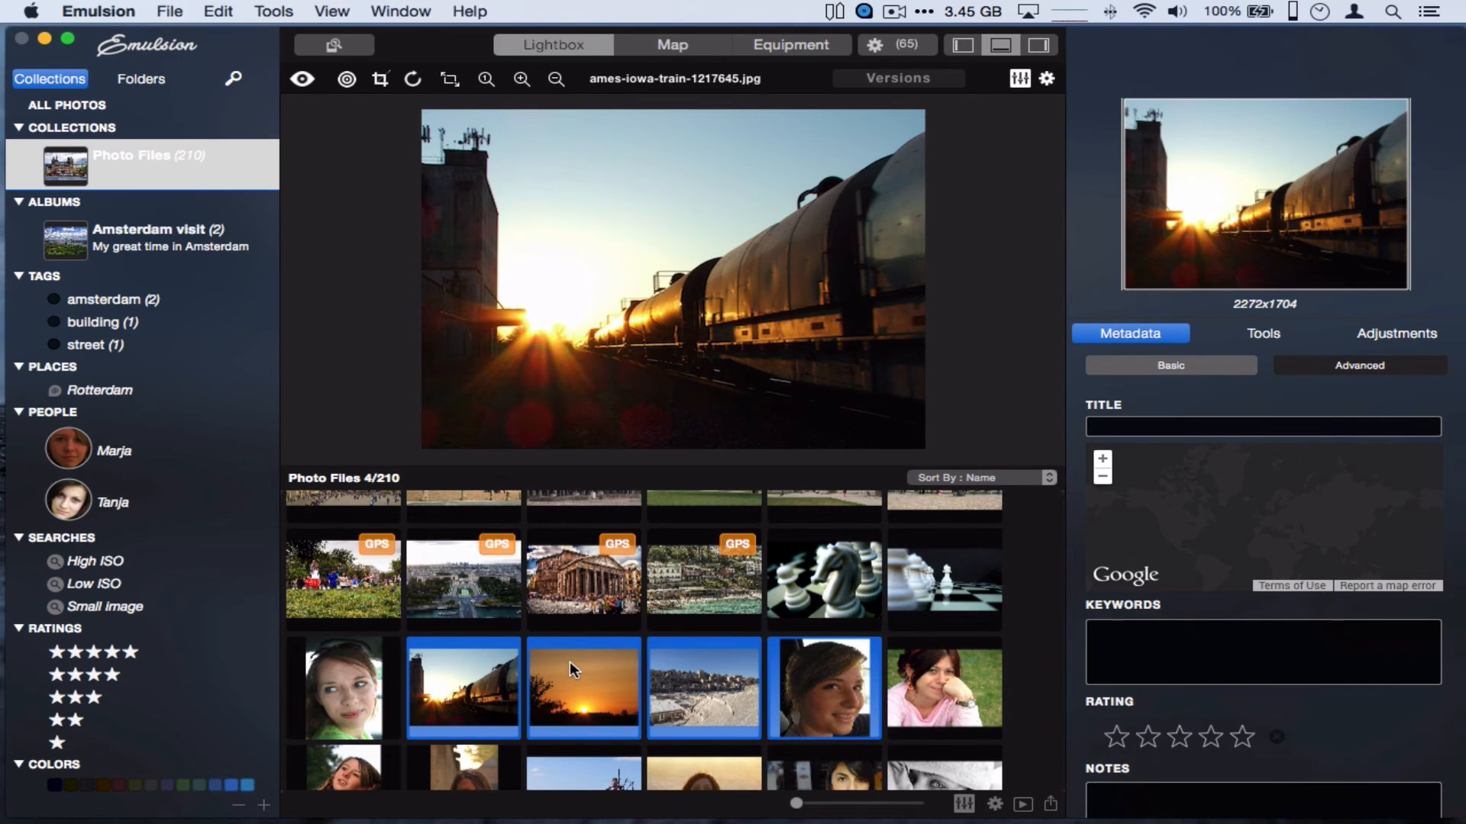
# Open the Amsterdam visit album and compare the two copies of the train photo
pyautogui.click(203, 250)
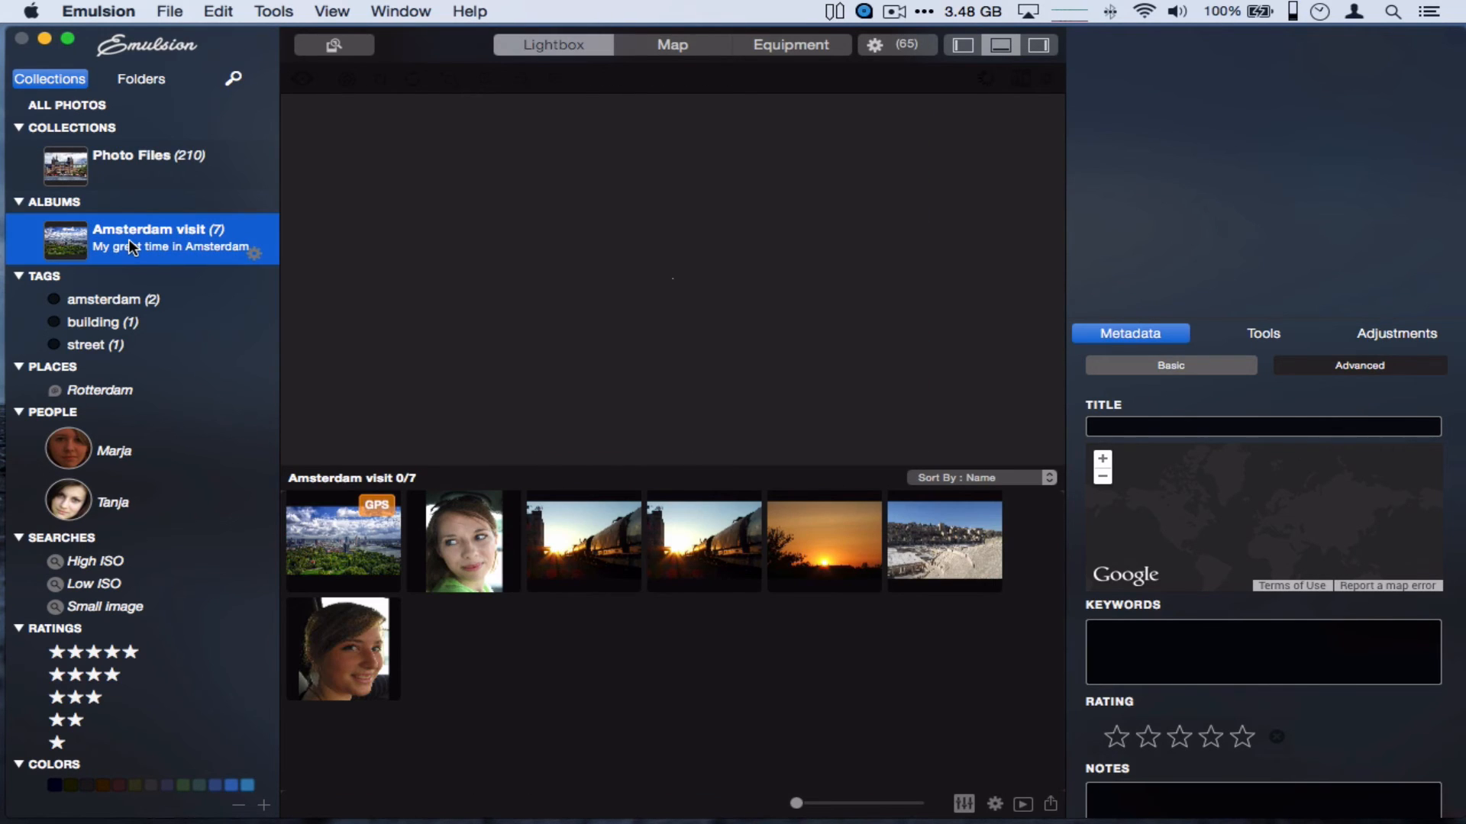
pyautogui.click(608, 562)
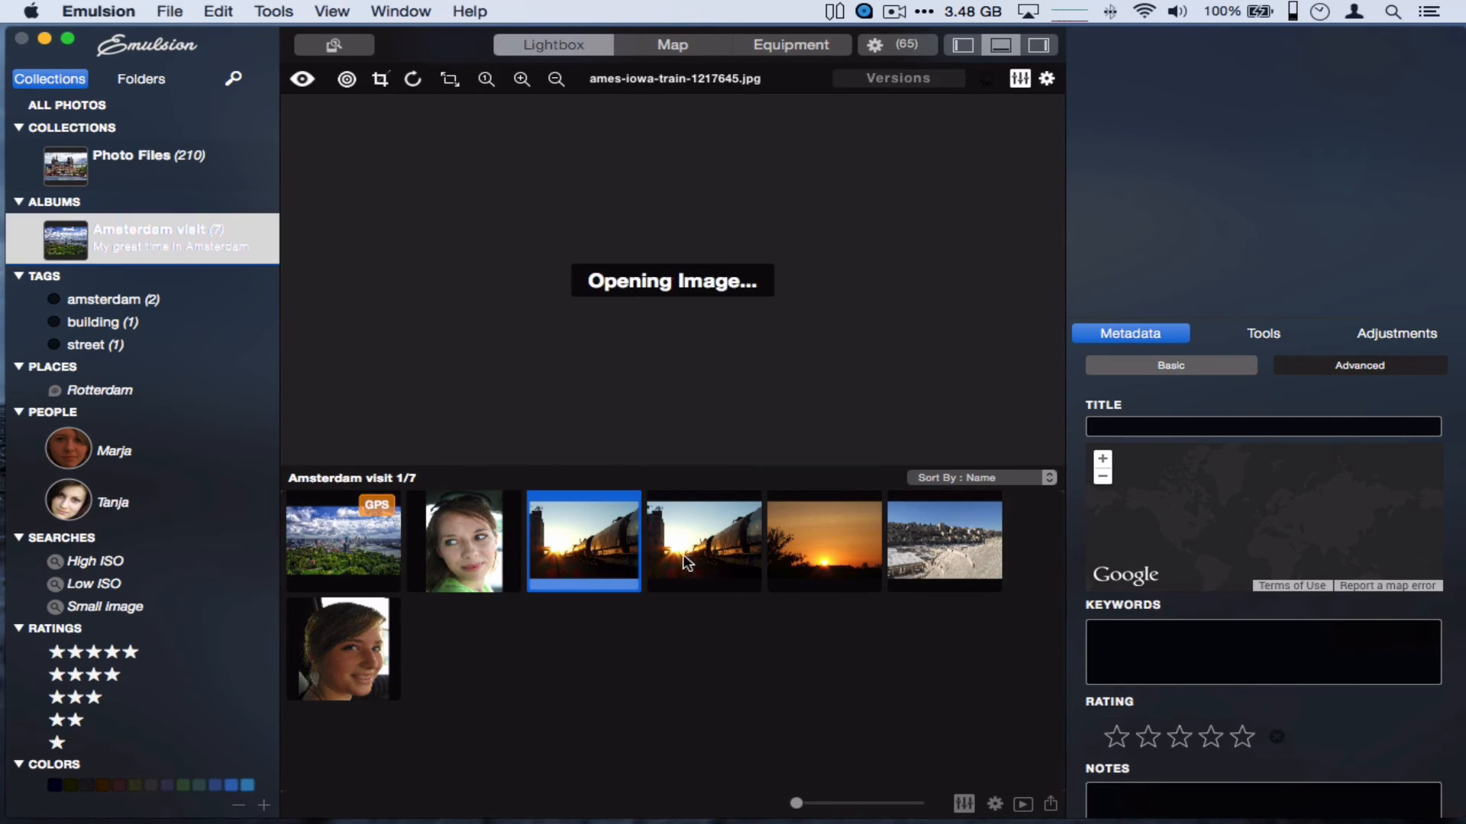
pyautogui.click(692, 555)
pyautogui.click(601, 550)
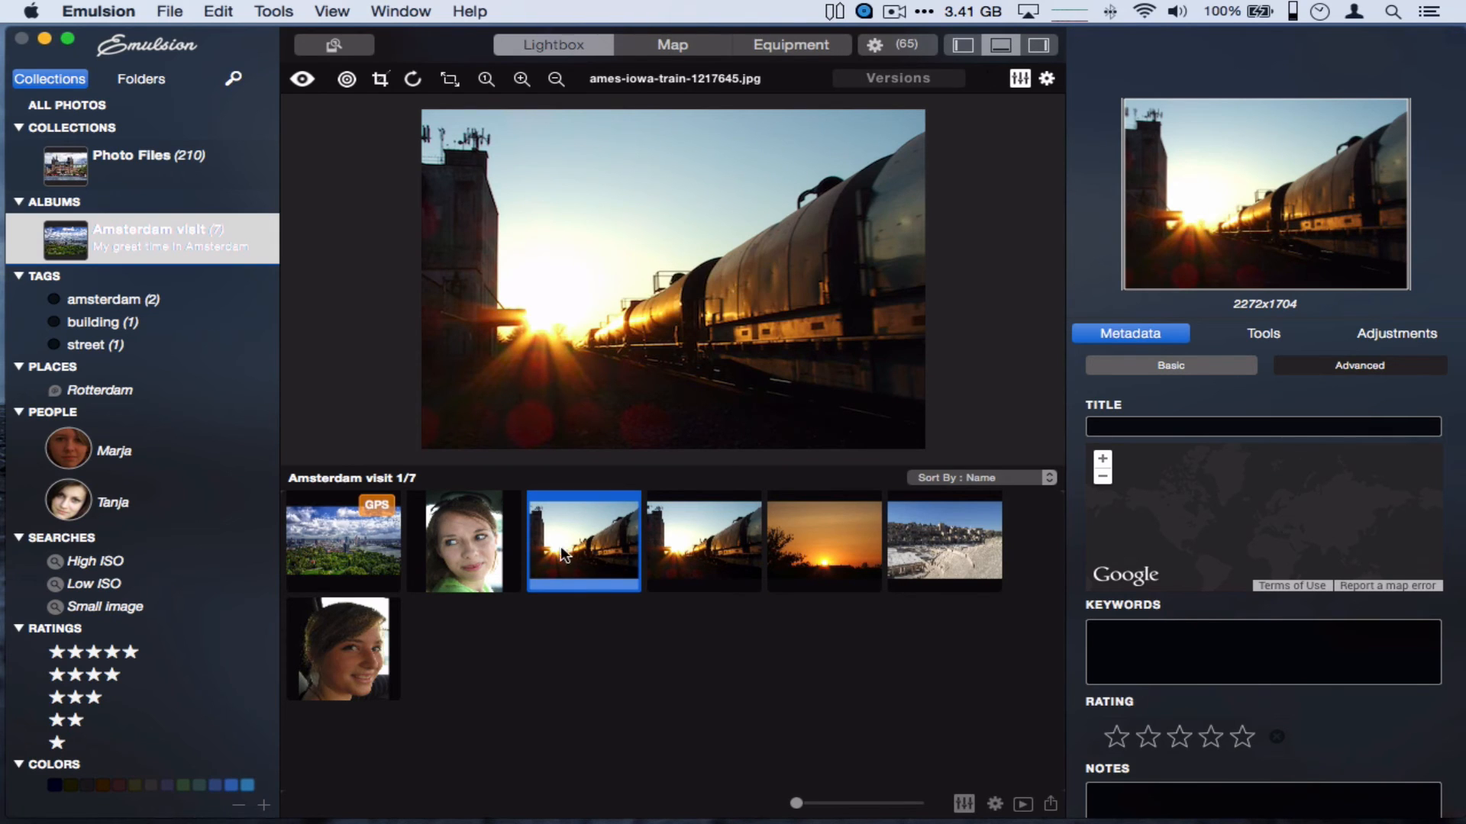
pyautogui.click(673, 561)
pyautogui.click(630, 540)
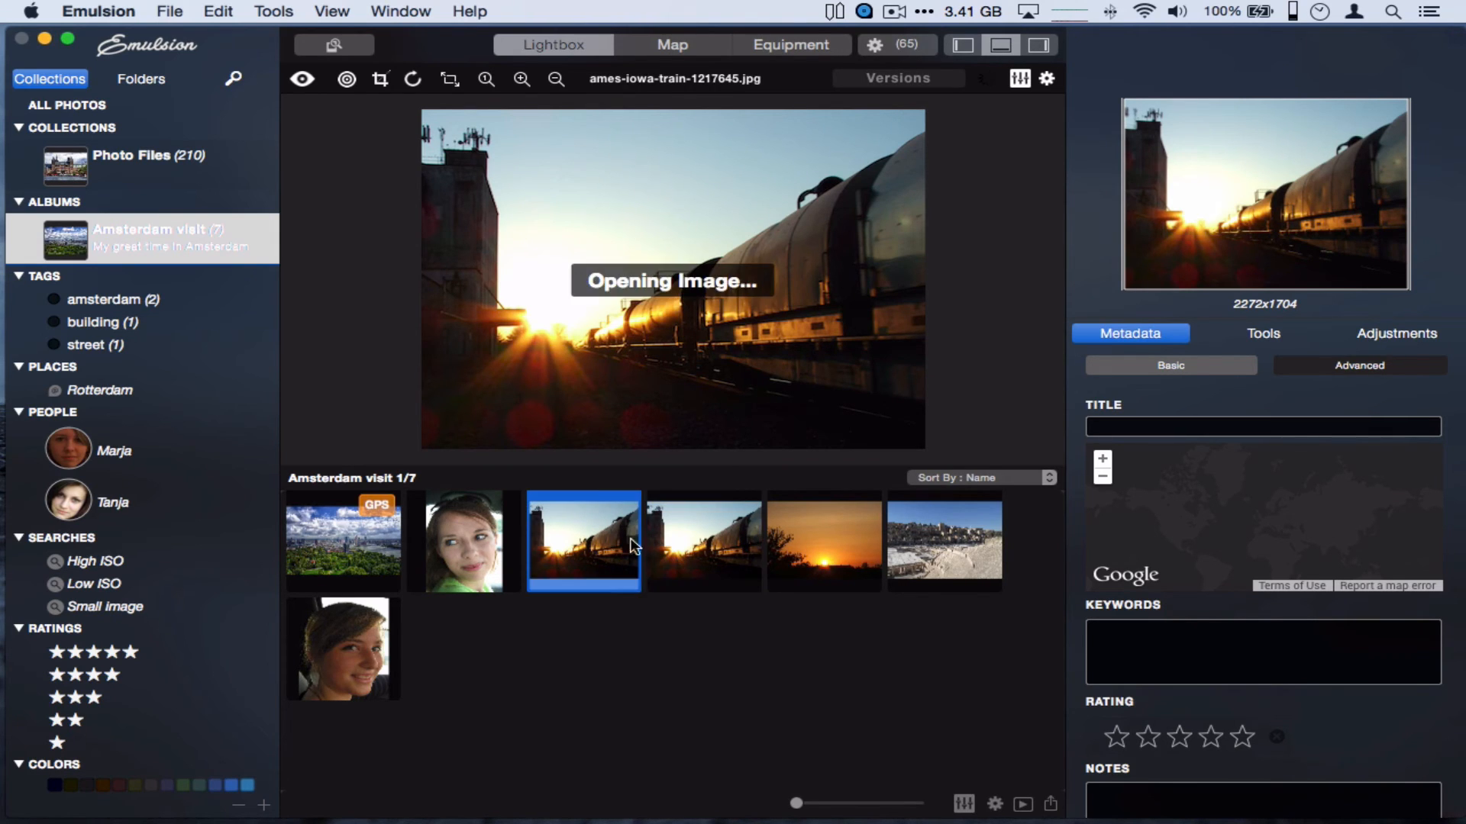
pyautogui.click(699, 551)
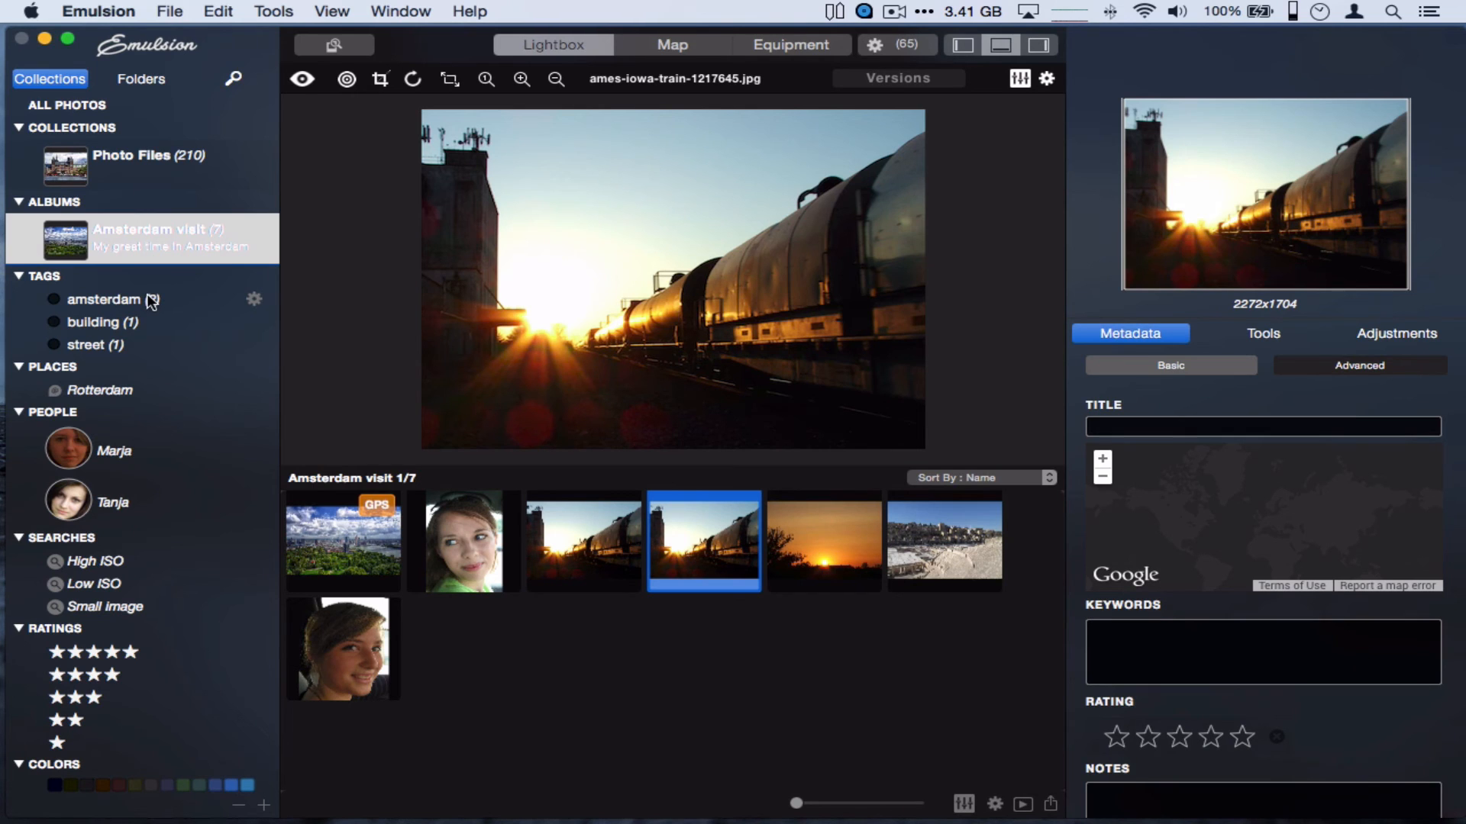
# Add the green-top portrait from Photo Files to the Amsterdam visit album once more, and open the album
pyautogui.click(102, 176)
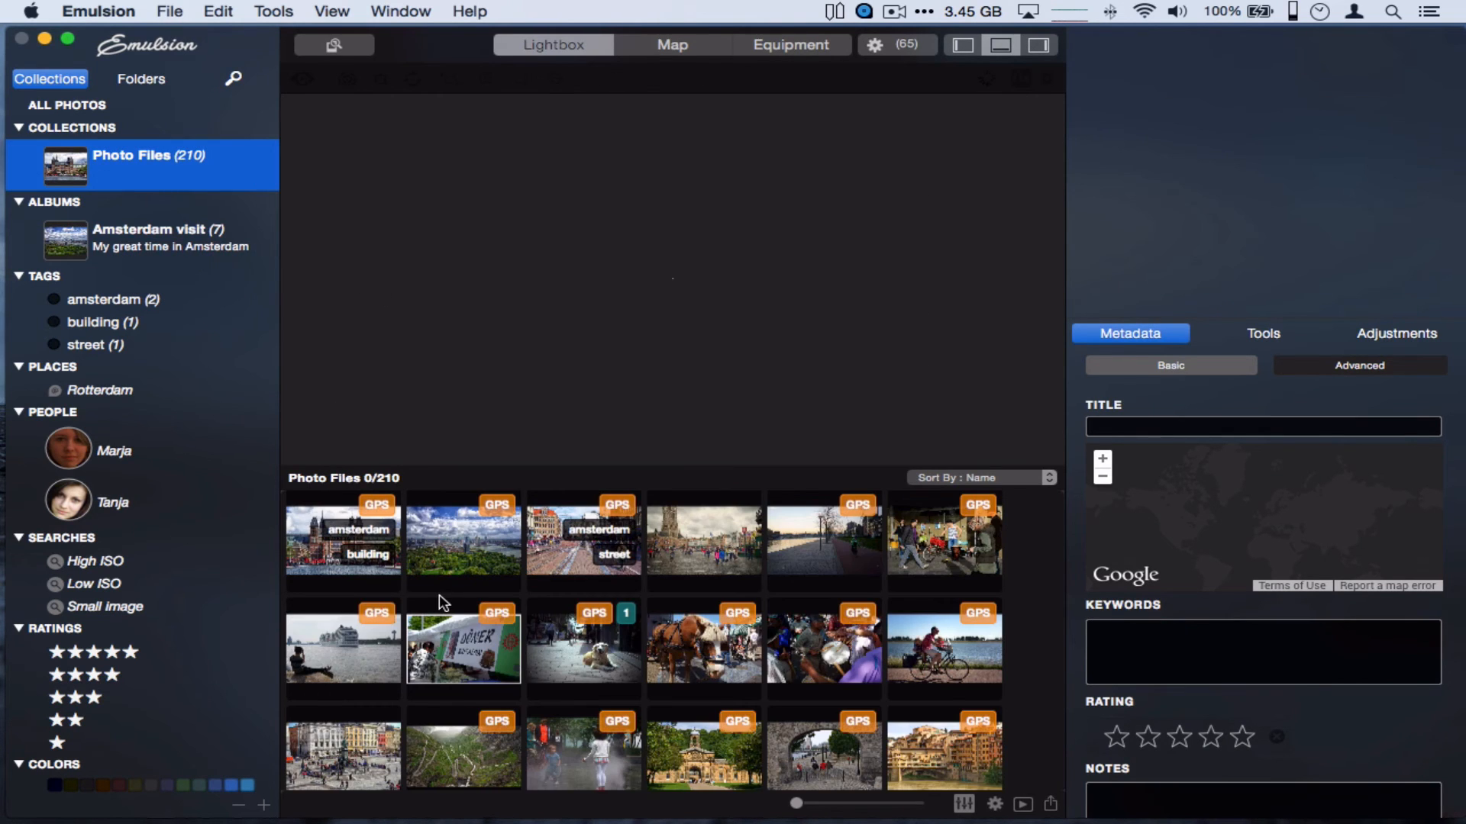
pyautogui.scroll(-10, 441, 603)
pyautogui.click(365, 555)
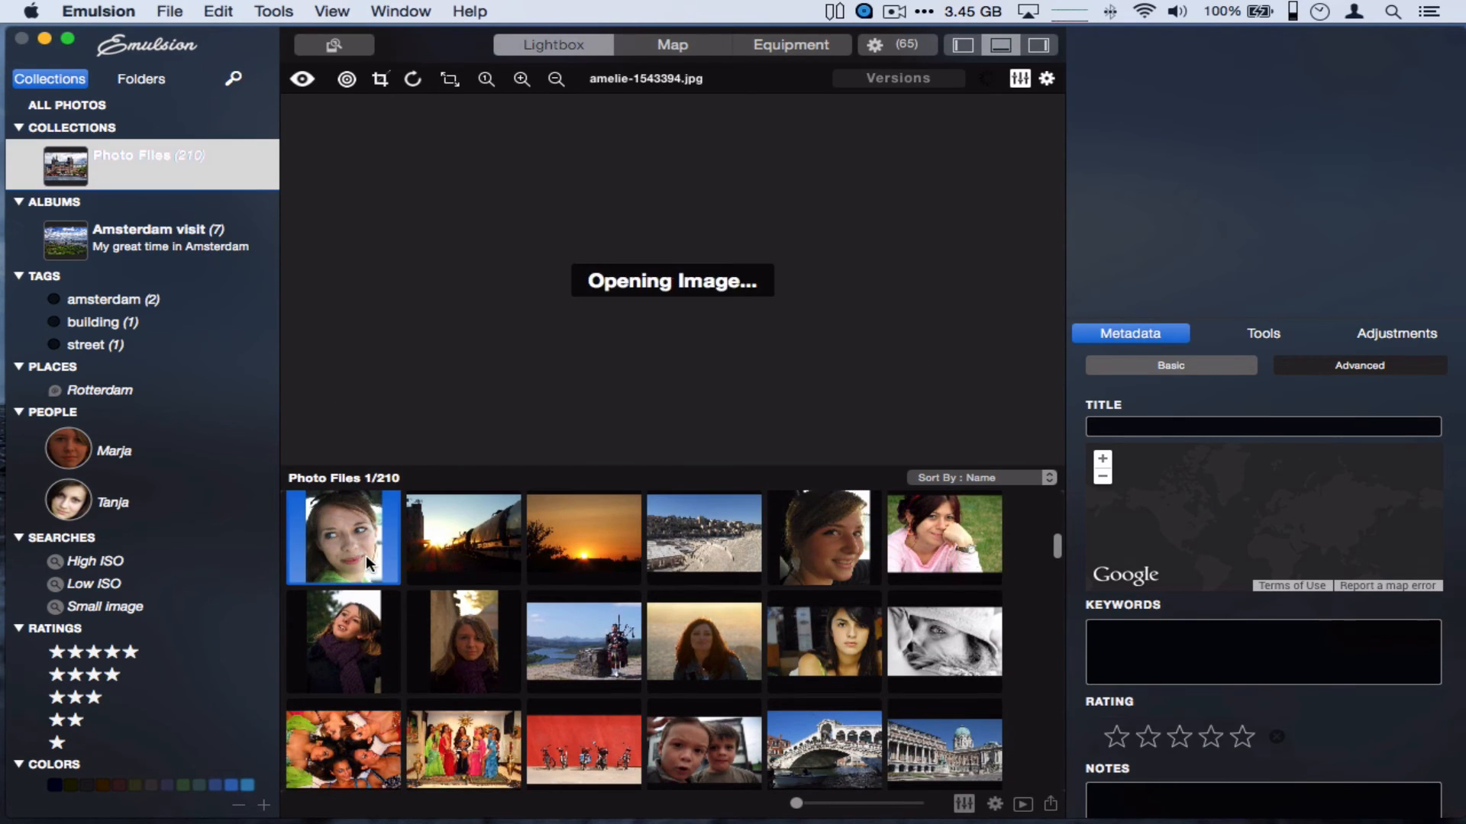
pyautogui.moveTo(194, 329); pyautogui.dragTo(130, 248)
pyautogui.click(131, 249)
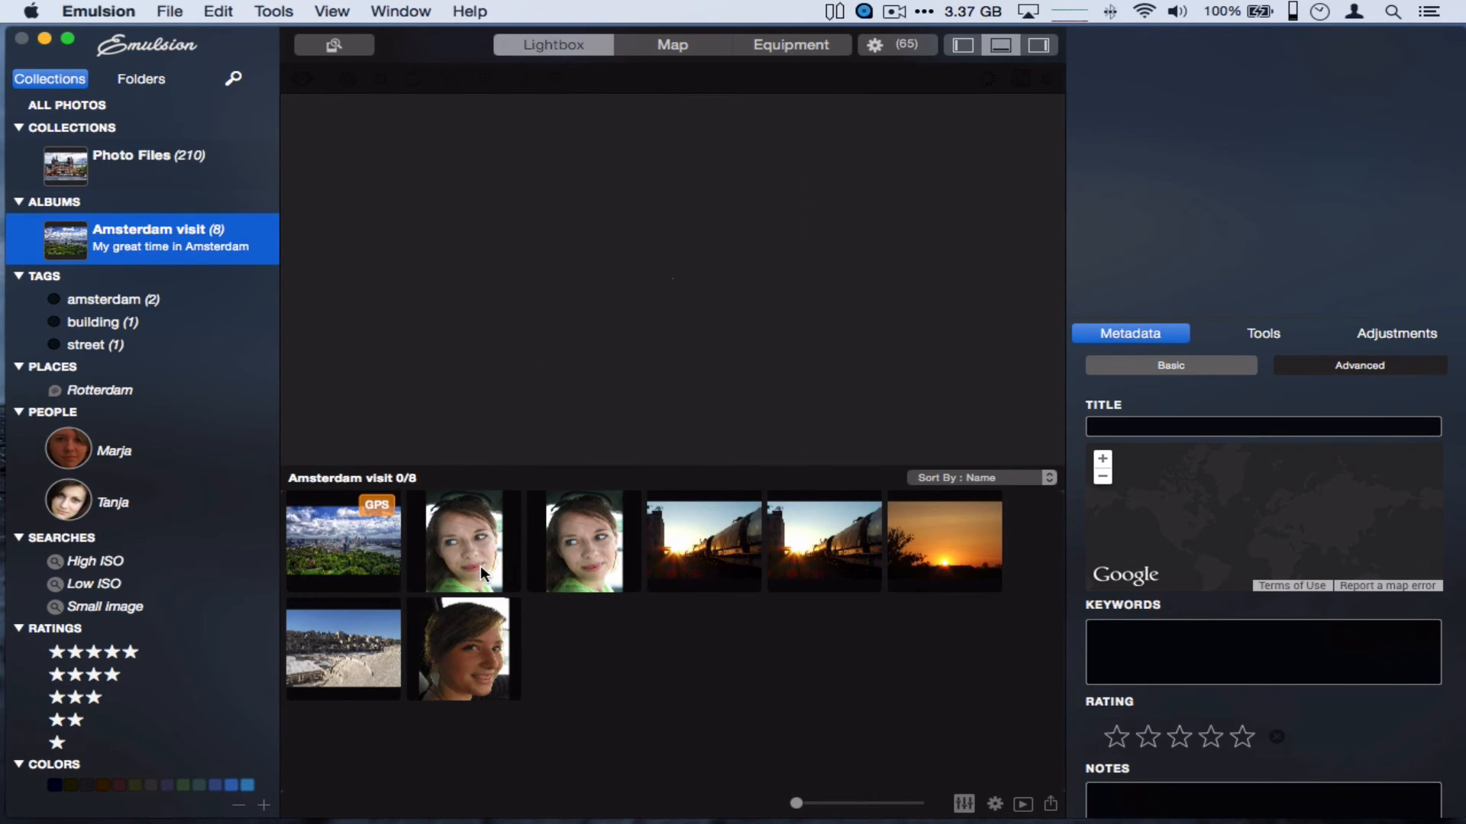
# Compare the two copies of the green-top portrait in the album and check the actions available for the second copy
pyautogui.click(479, 566)
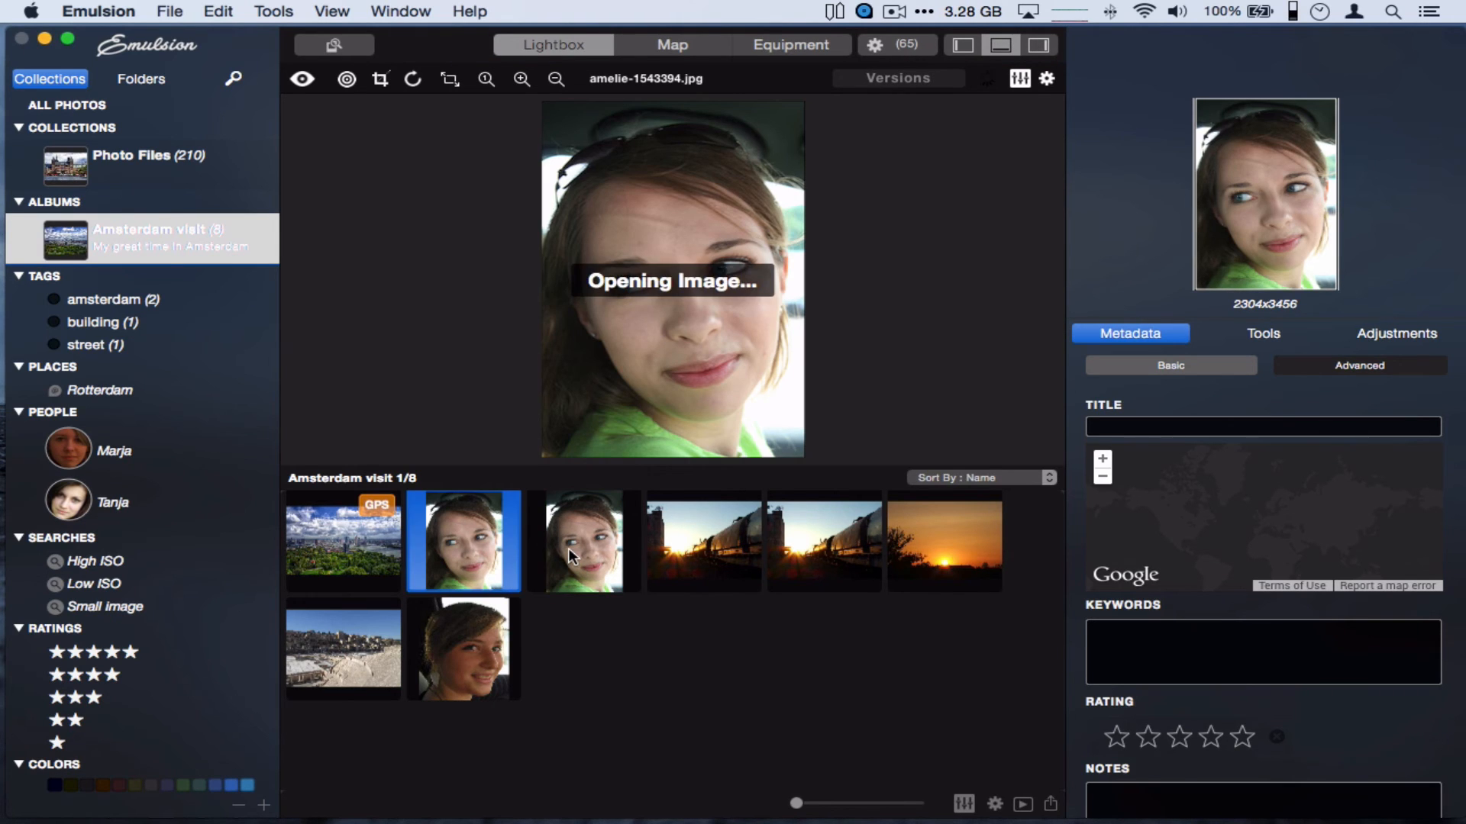
pyautogui.click(568, 548)
pyautogui.click(483, 548)
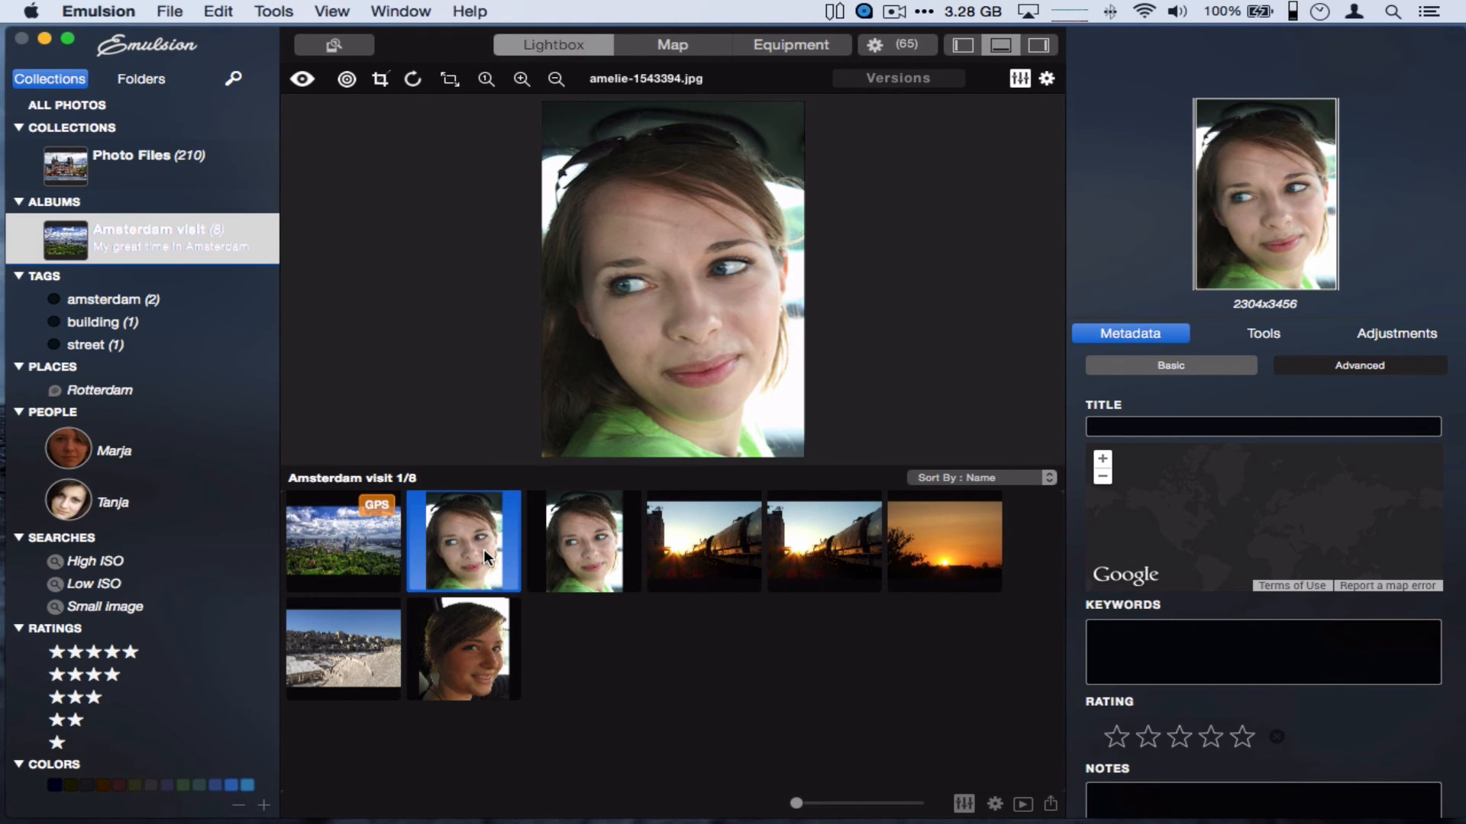
pyautogui.click(568, 562)
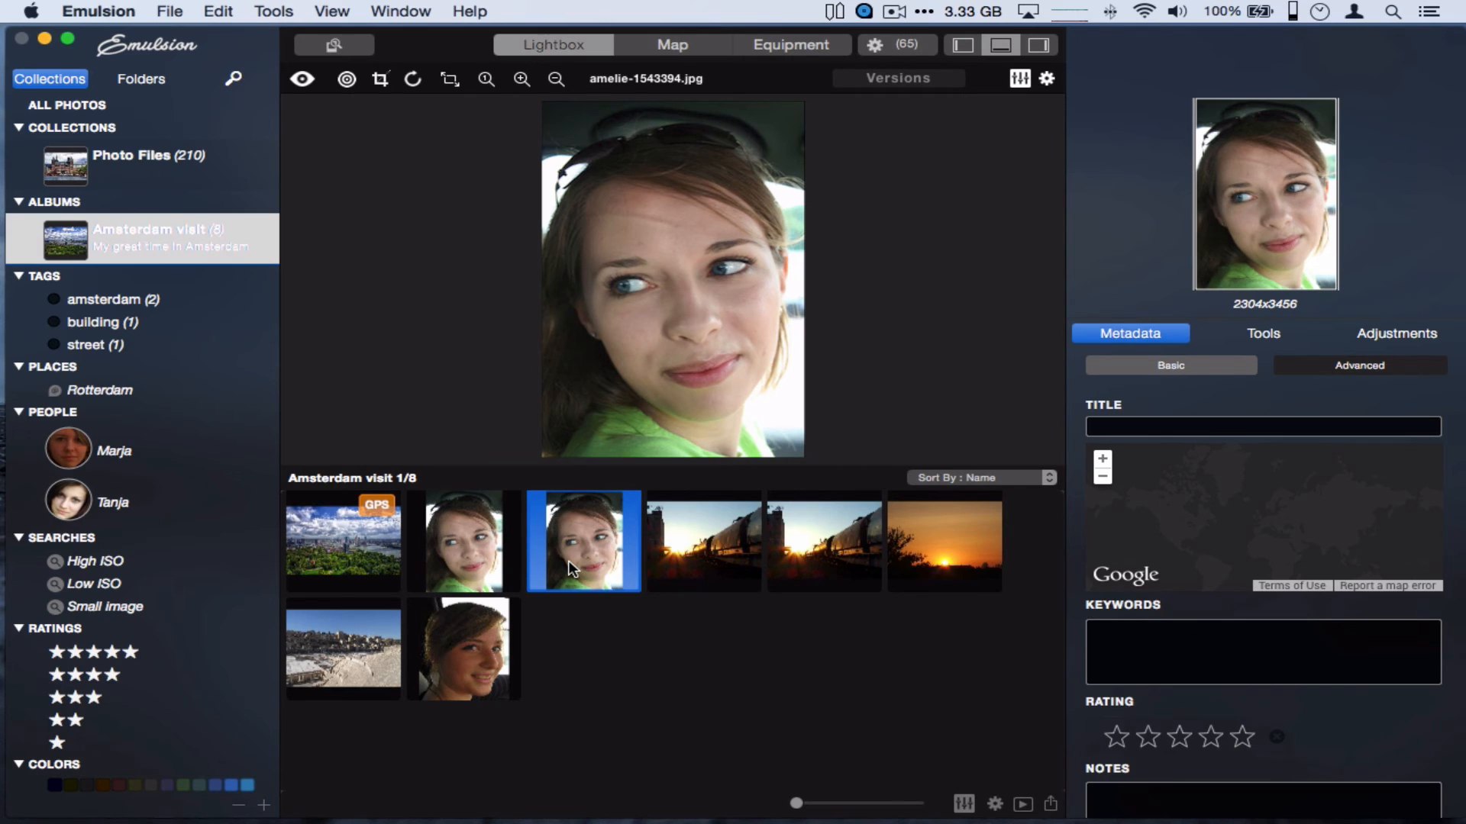
pyautogui.rightClick(569, 568)
pyautogui.click(634, 559)
# View the photos under the amsterdam and building tags, and return to the Amsterdam visit album
pyautogui.click(124, 300)
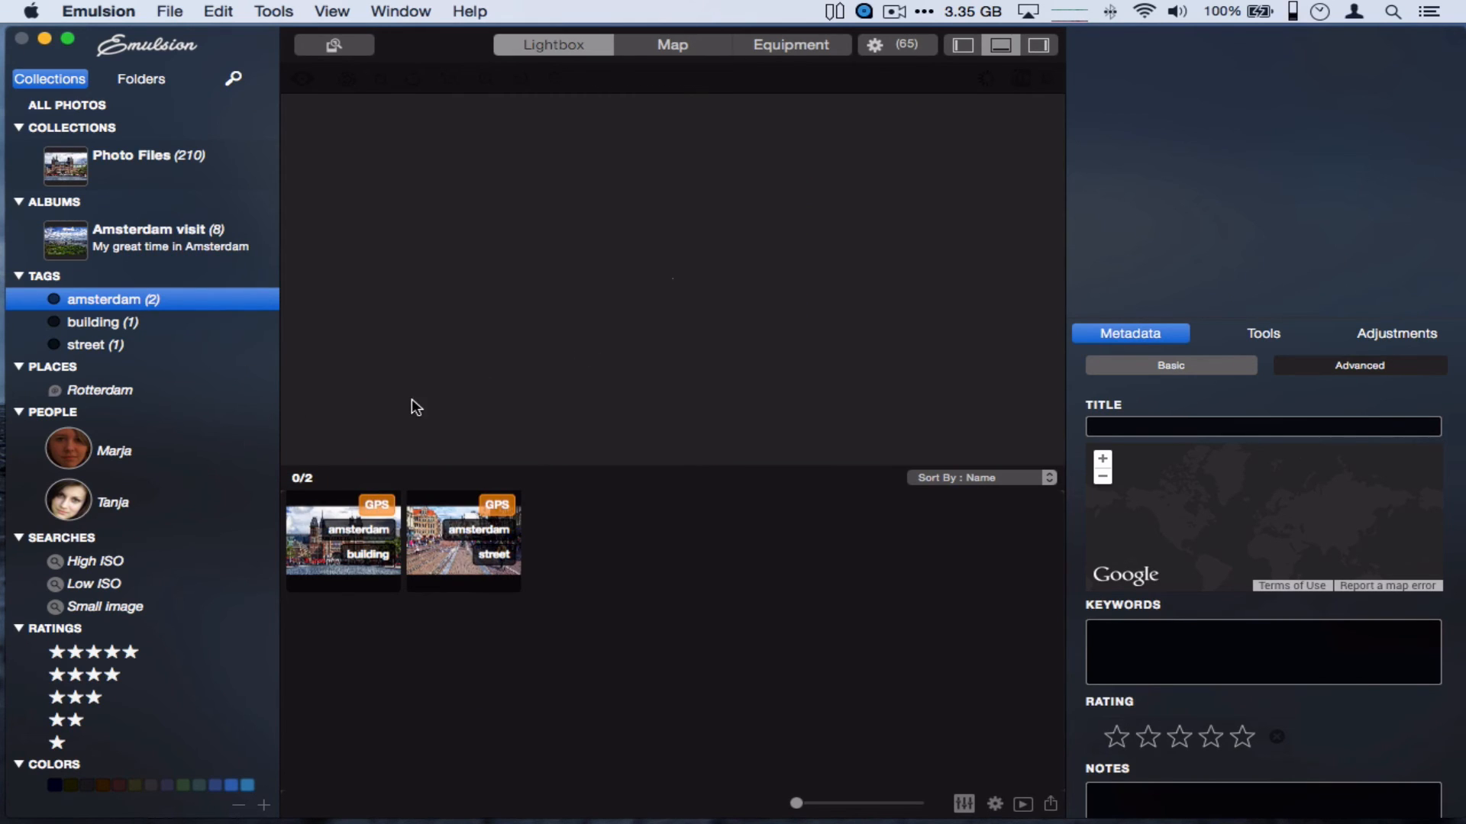
pyautogui.click(156, 322)
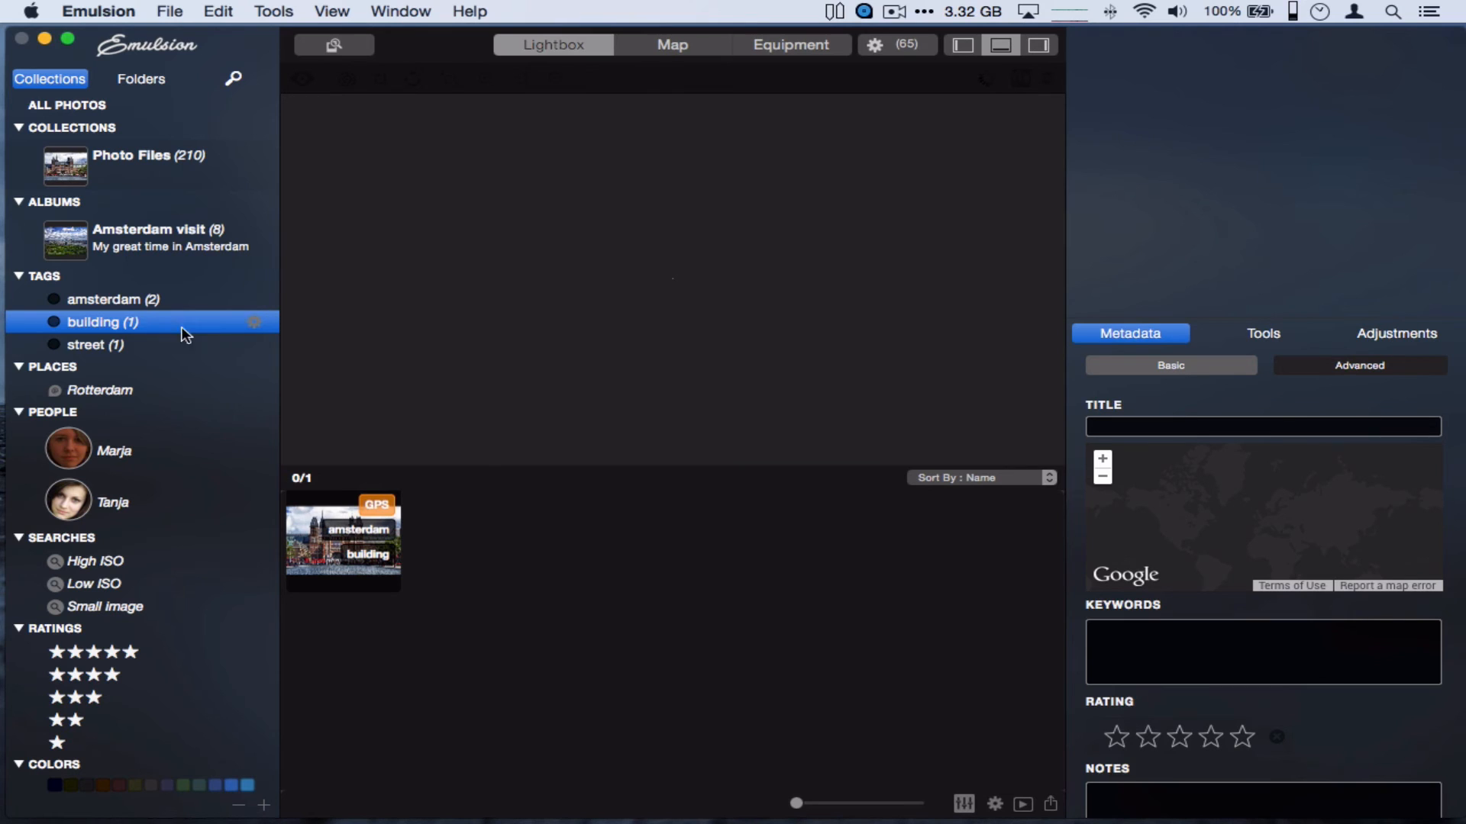
pyautogui.click(131, 243)
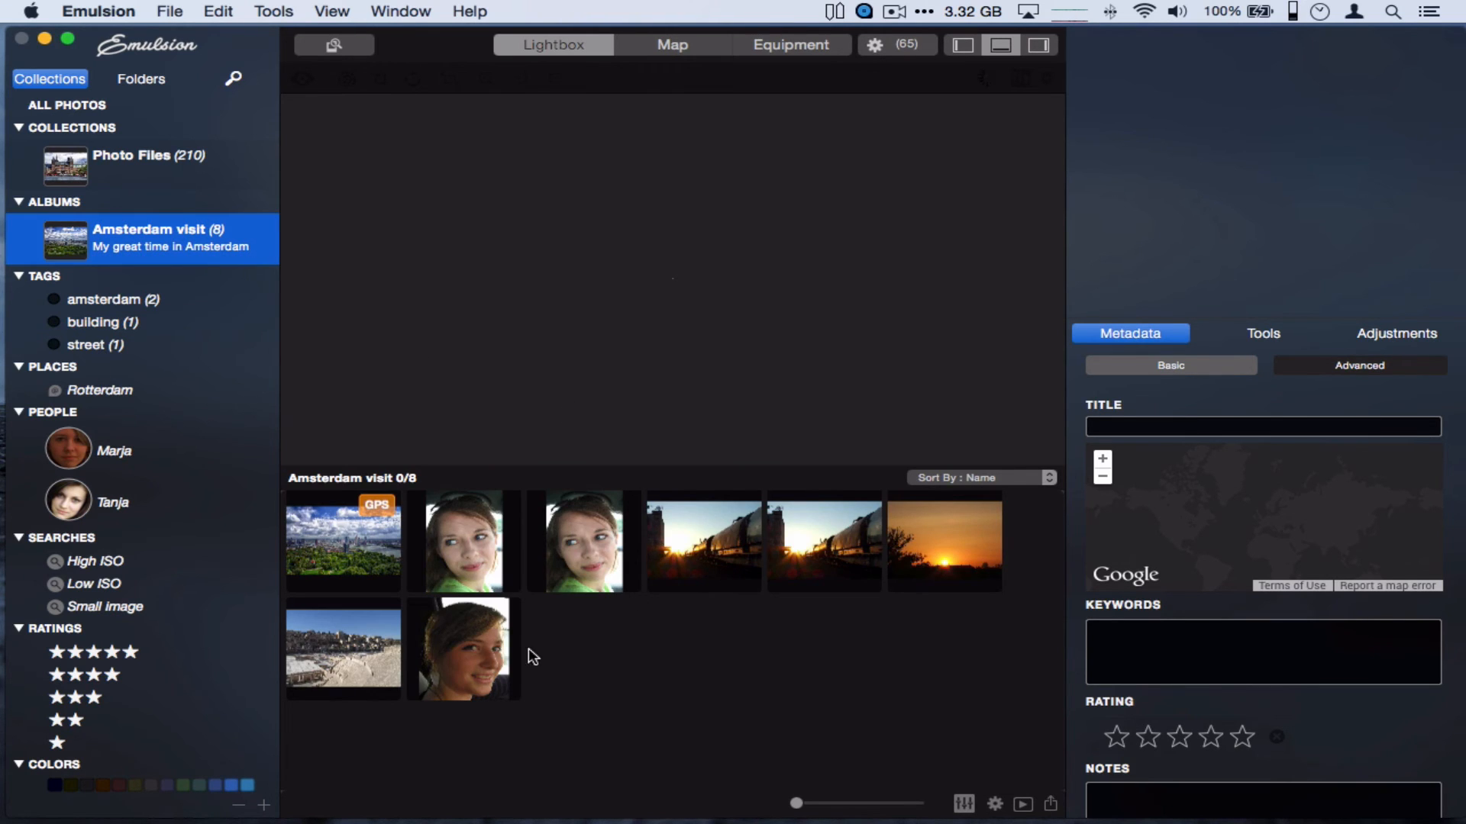
# Enable the Tone Curve adjustment on the amphitheater photo amman-amphitheater-4-1202670.jpg, creating a version named "Initial Version" for it
pyautogui.click(385, 622)
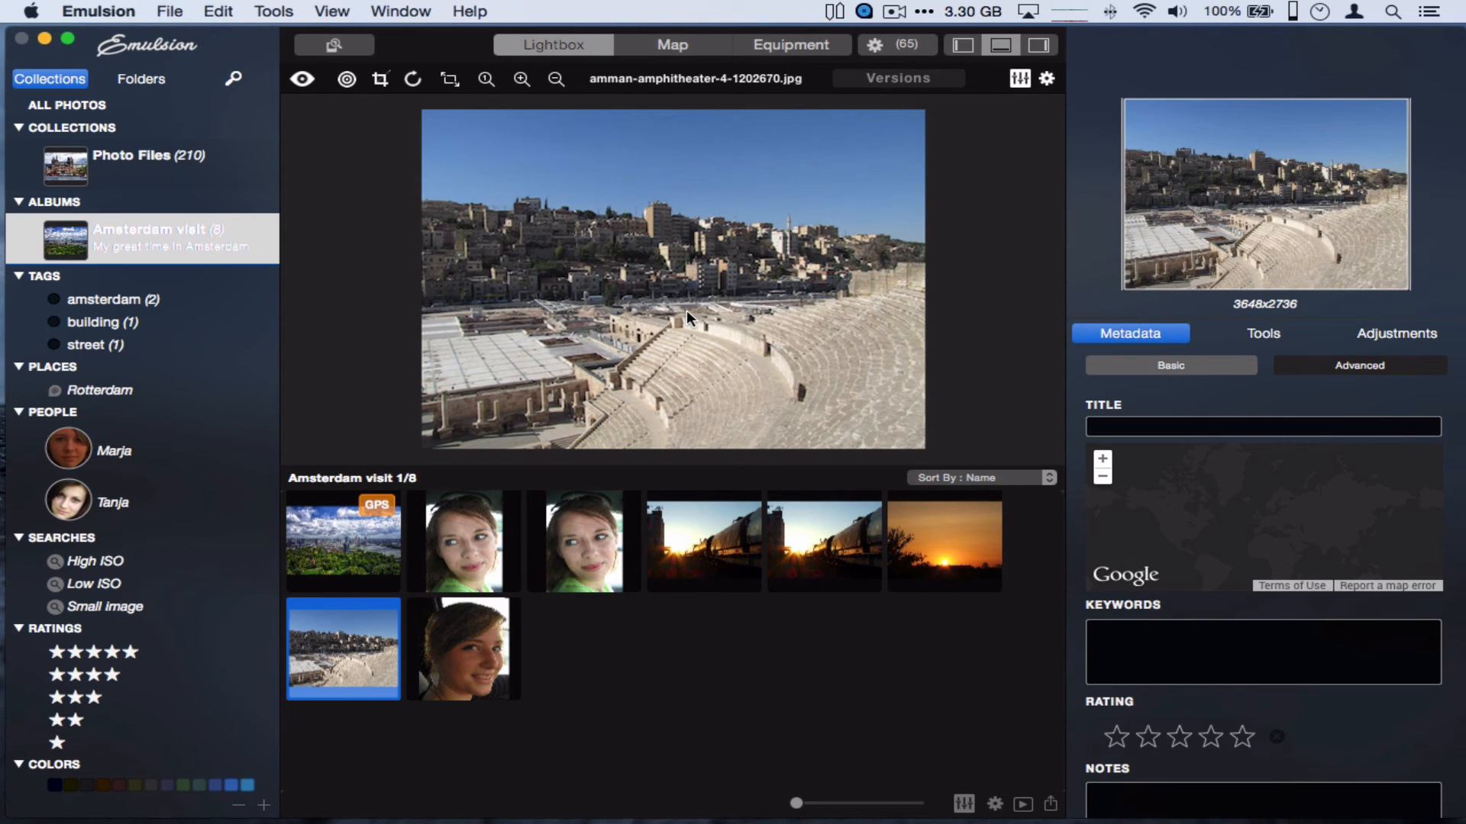
pyautogui.click(1271, 339)
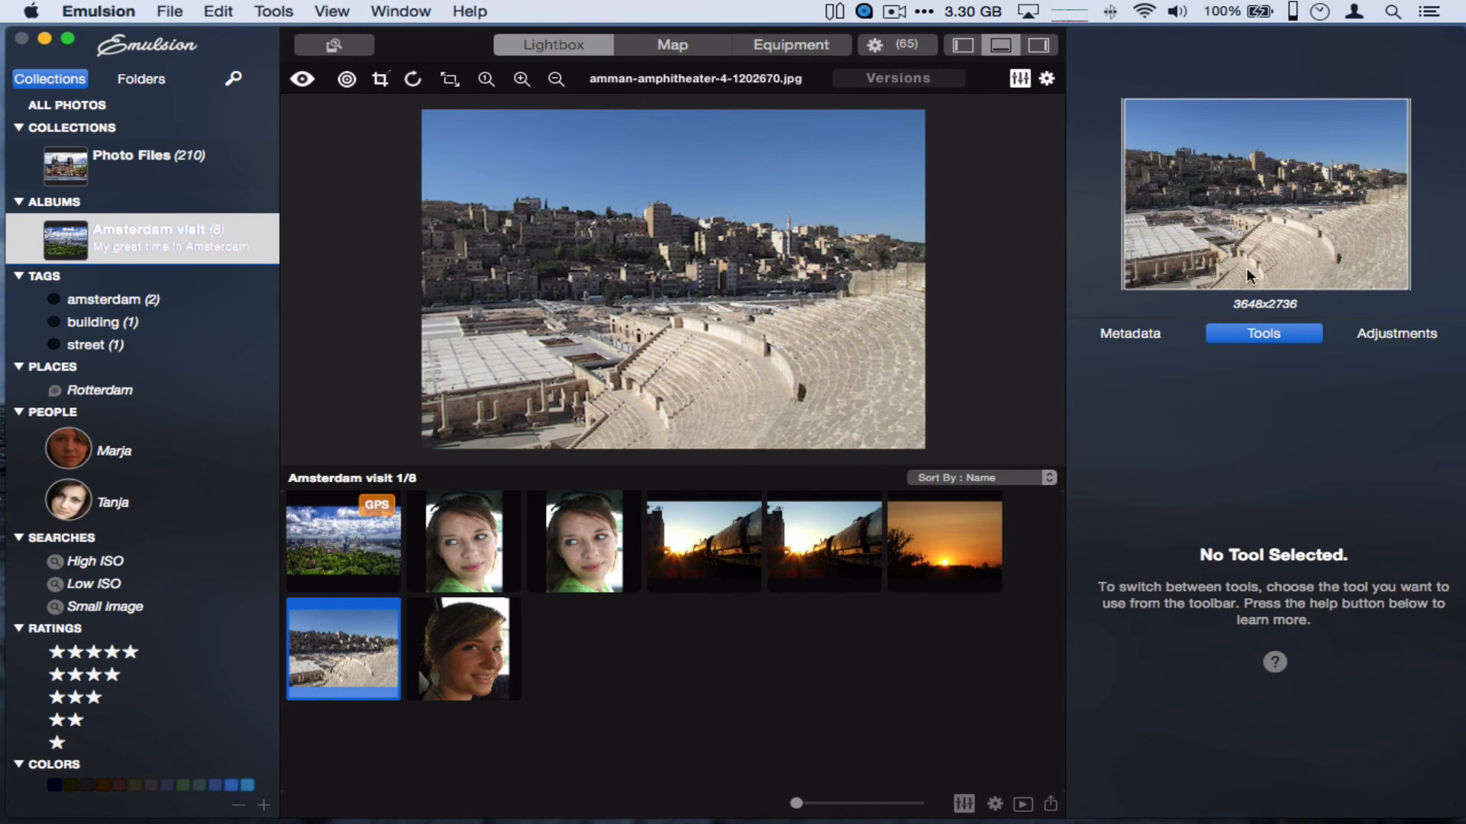
pyautogui.click(1375, 336)
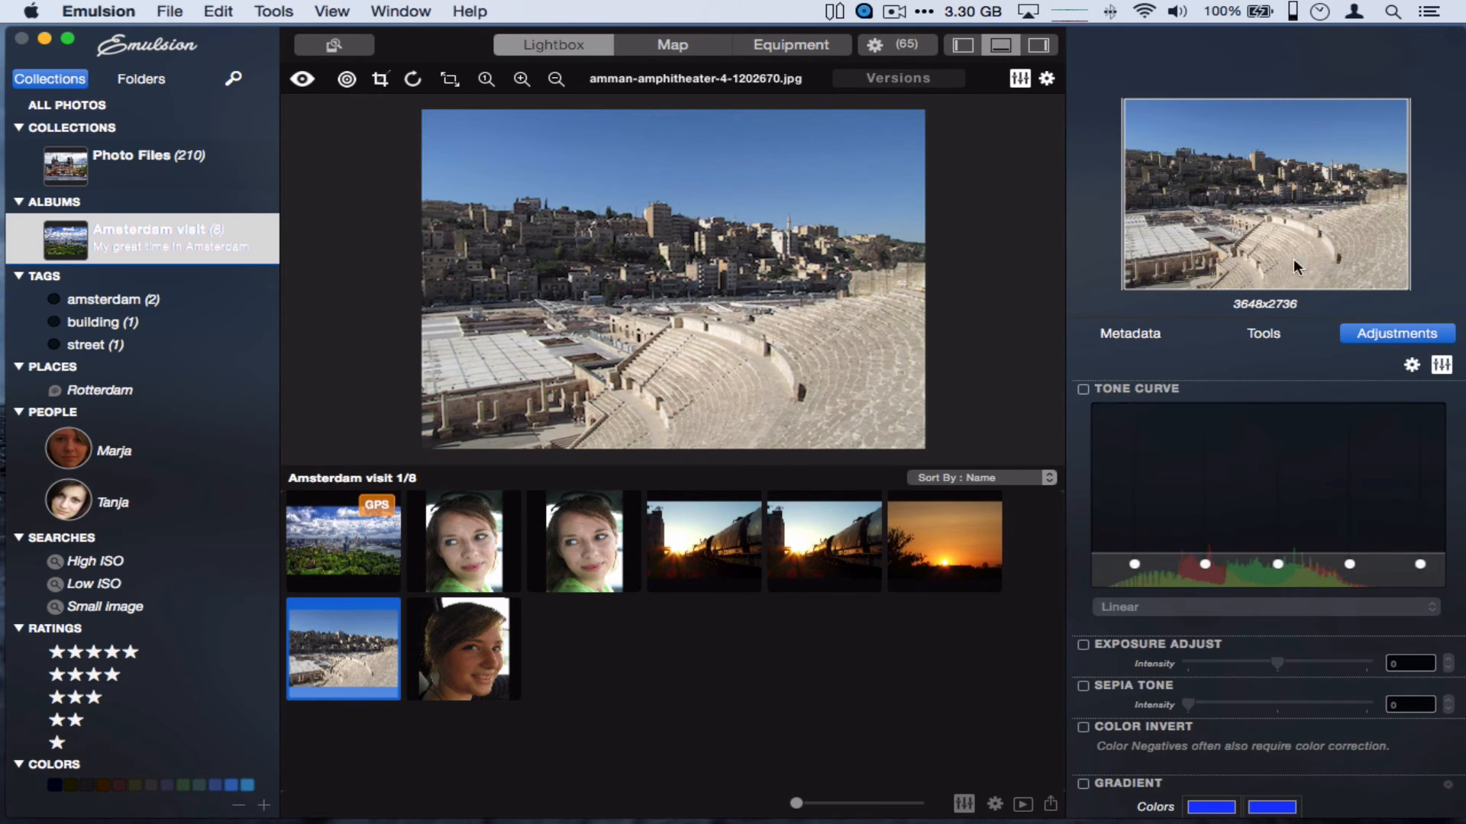
pyautogui.click(1085, 388)
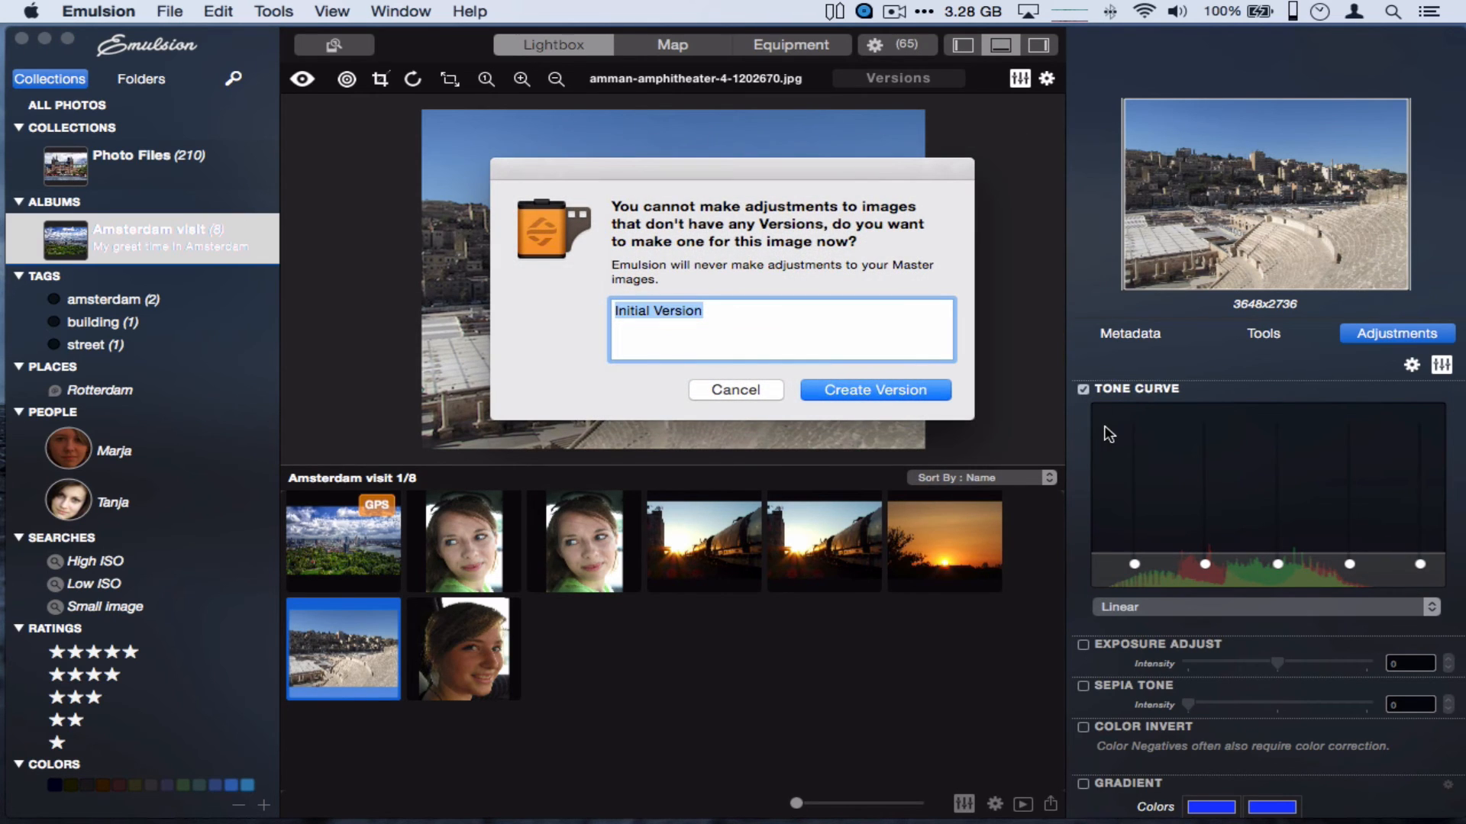
pyautogui.click(873, 389)
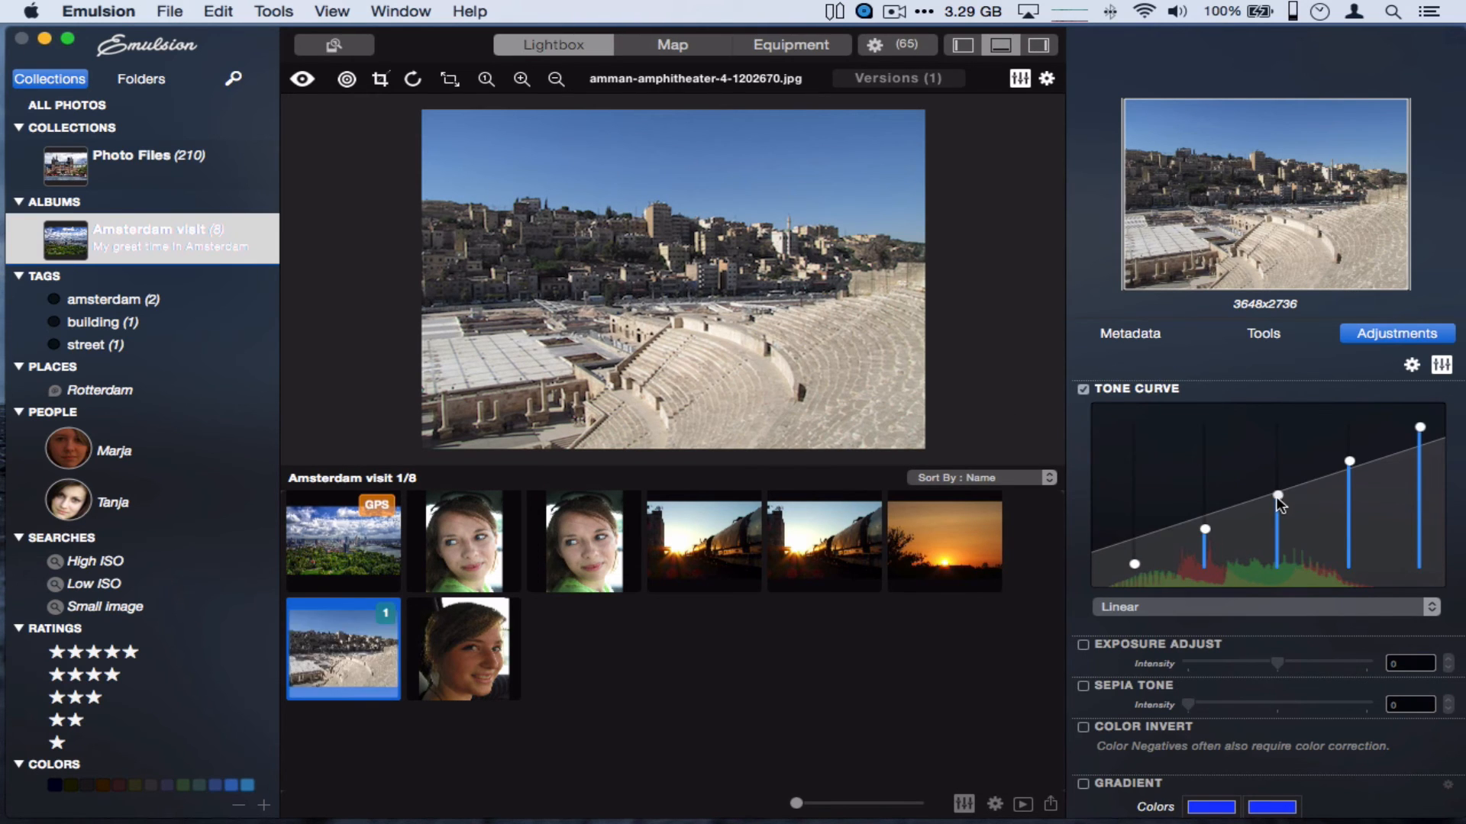
# Reshape the tone curve by raising its darkest point and lowering the second and middle points, and undo the highlight point change
pyautogui.moveTo(1277, 496); pyautogui.dragTo(1132, 452)
pyautogui.moveTo(1419, 429); pyautogui.dragTo(1427, 497)
pyautogui.press('super+z')
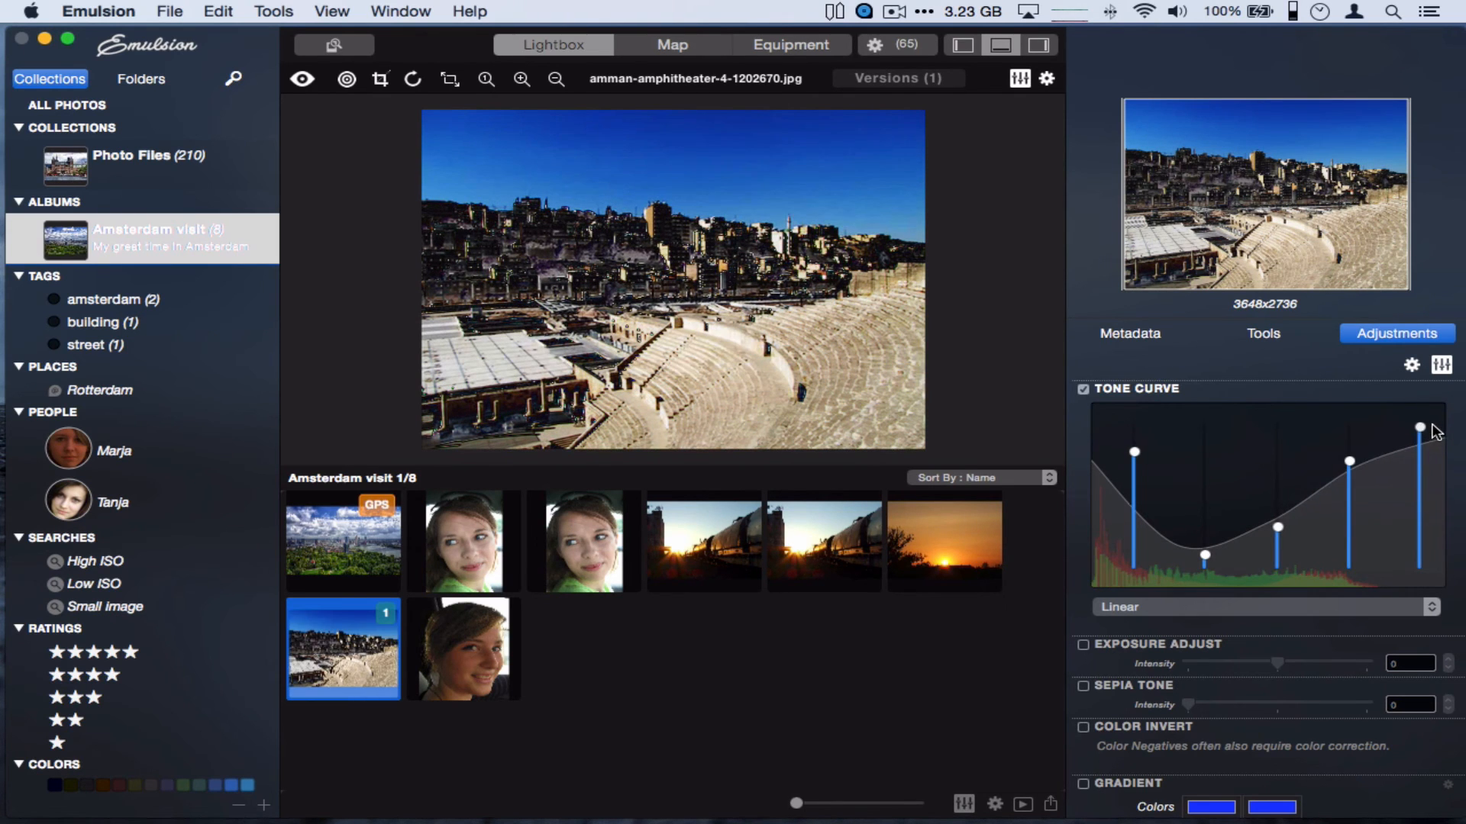
# Lower the tone curve's middle point to the baseline and enable Sepia Tone at intensity 1 on the amphitheater photo
pyautogui.moveTo(1275, 529); pyautogui.dragTo(1270, 563)
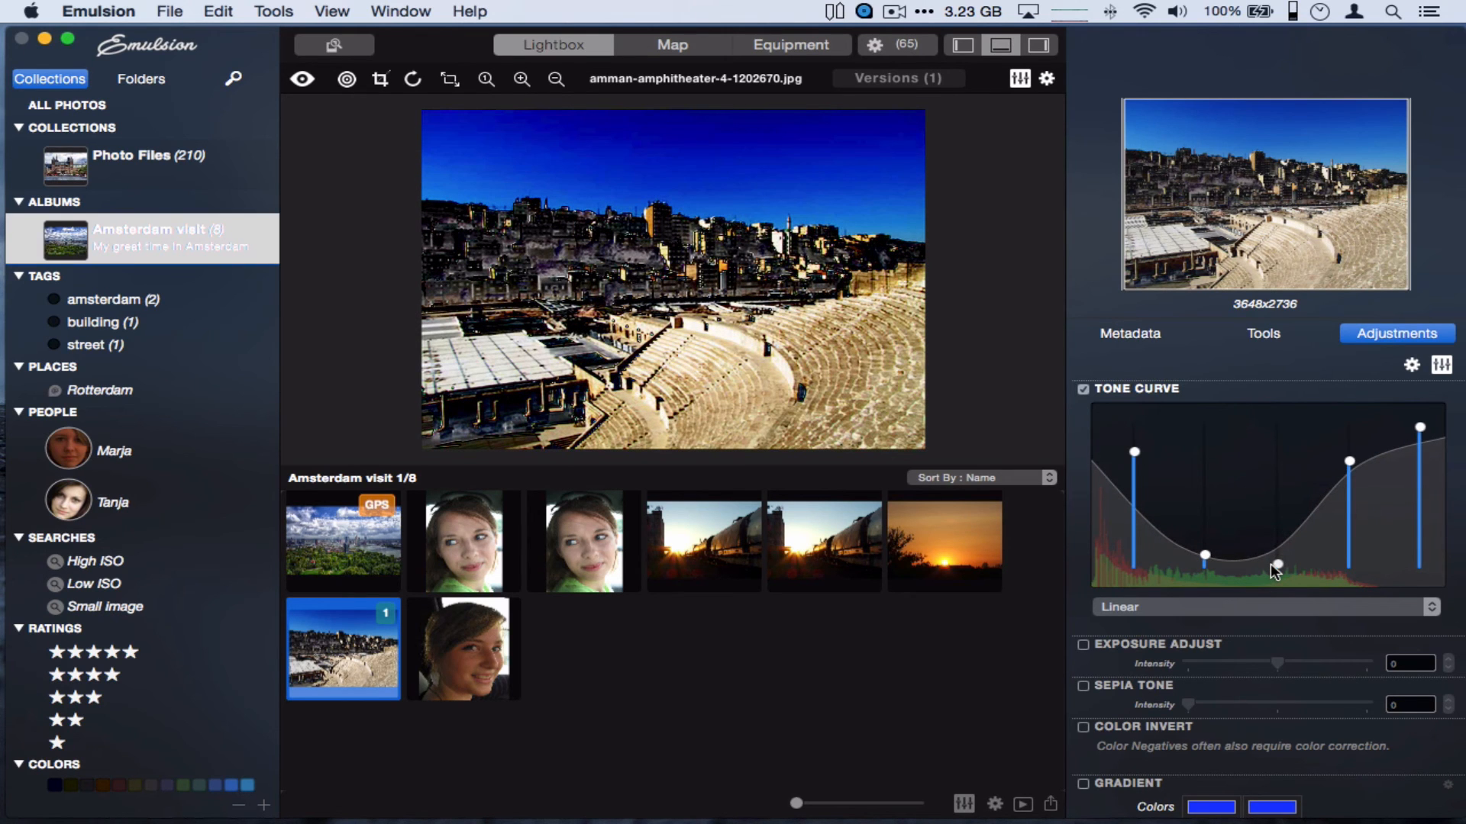
pyautogui.click(1084, 686)
pyautogui.scroll(-8, 1202, 687)
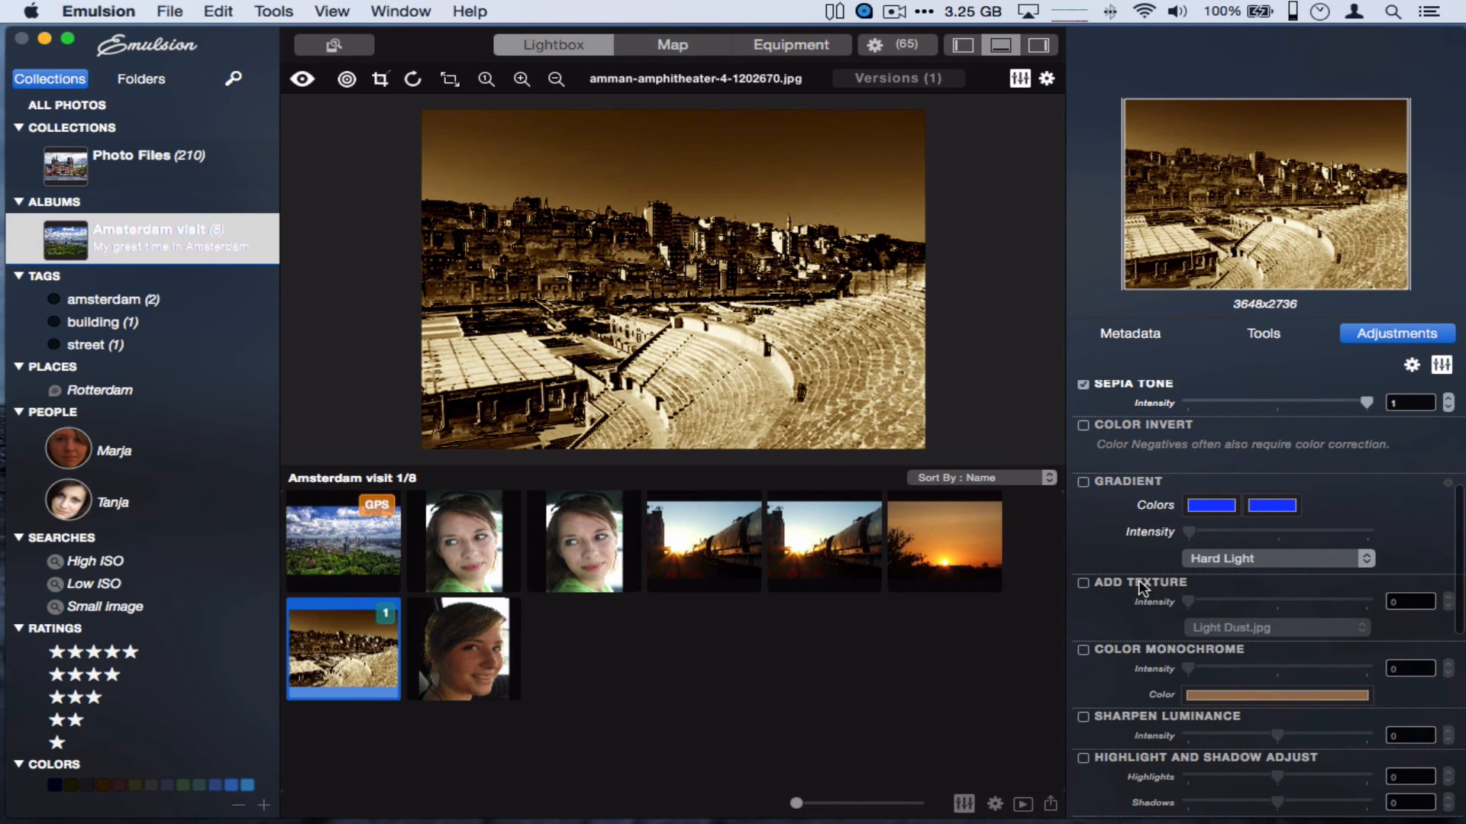
# Add the Light Dust.jpg texture at intensity 0.3 and enable Color Controls with saturation 1 and contrast 1.0
pyautogui.click(1082, 583)
pyautogui.moveTo(1188, 601); pyautogui.dragTo(1247, 602)
pyautogui.scroll(-4, 1166, 658)
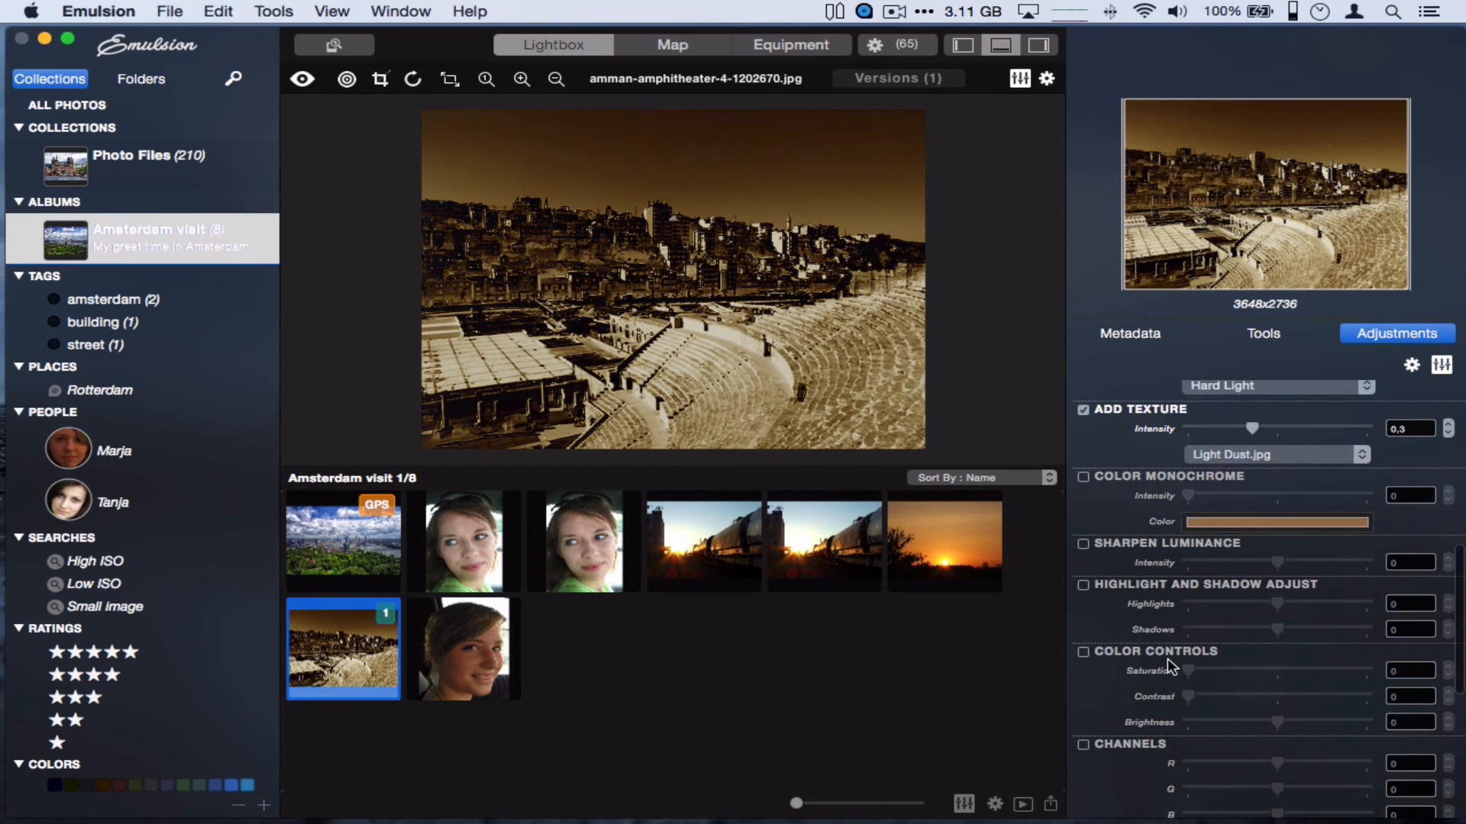
pyautogui.click(1082, 652)
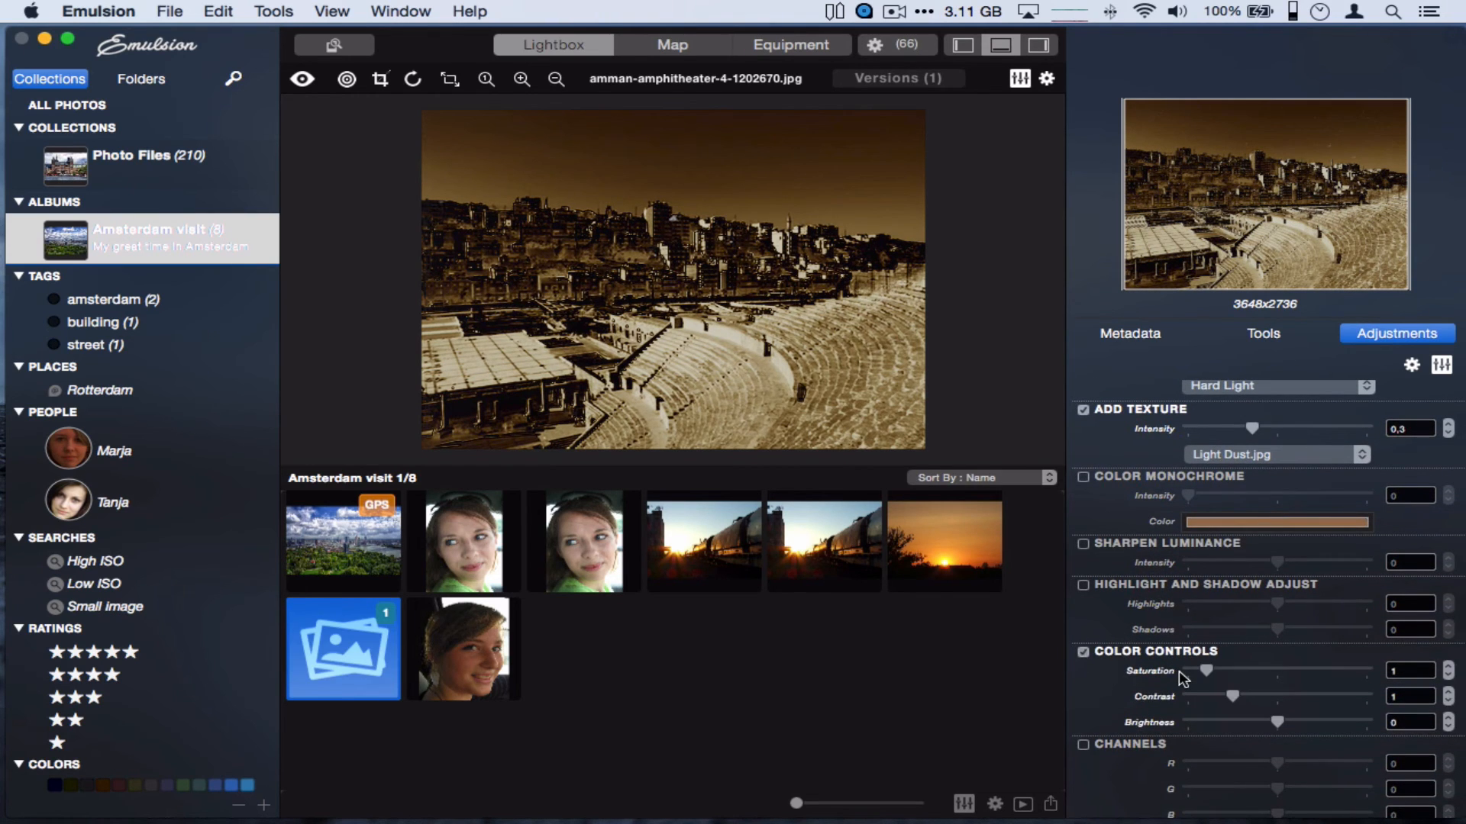
pyautogui.scroll(-3, 1178, 670)
pyautogui.click(1233, 599)
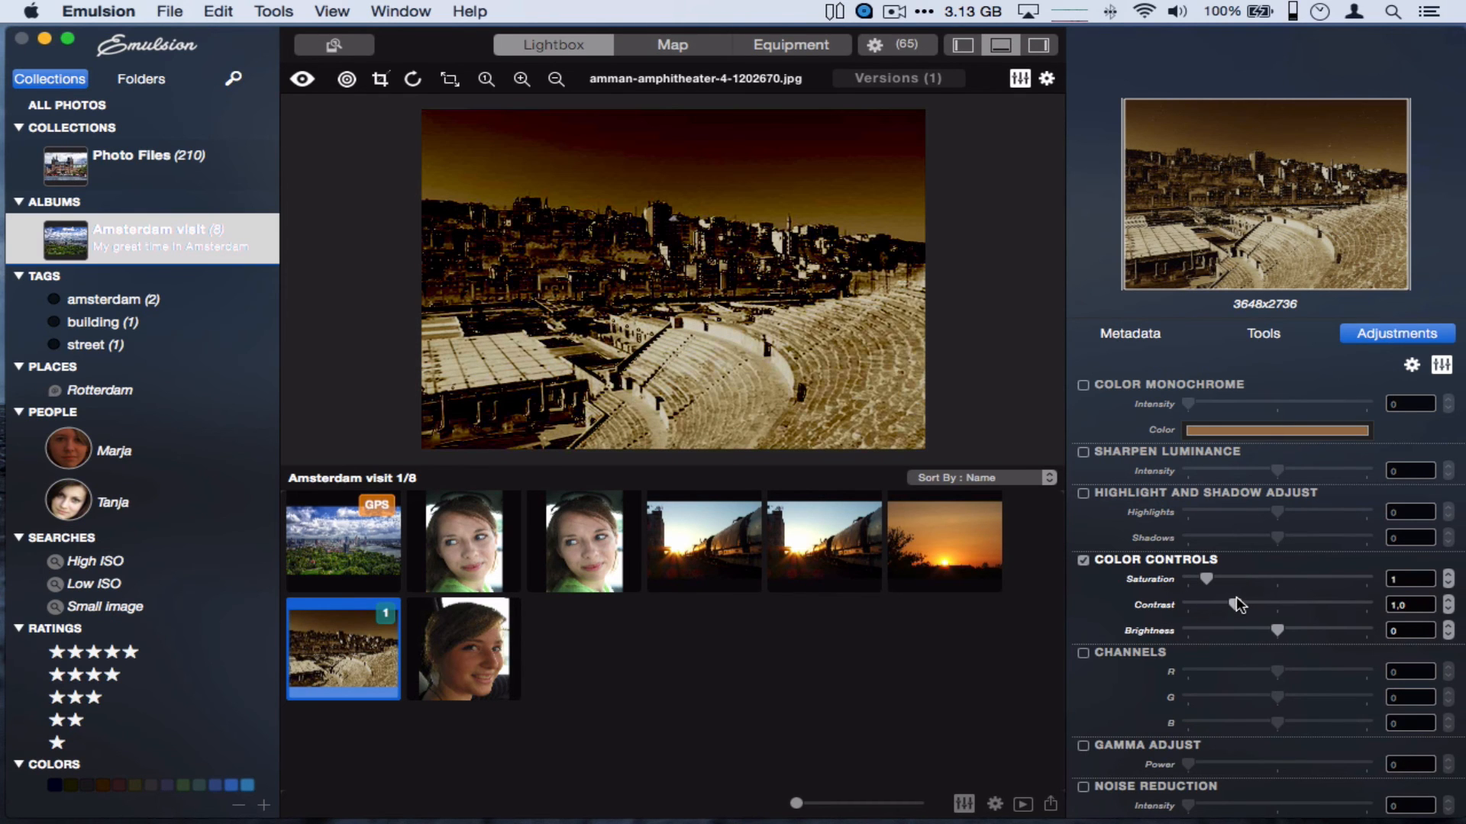
# Enable the Vibrance adjustment on the amphitheater photo and set its intensity to 3.3
pyautogui.scroll(-5, 1261, 680)
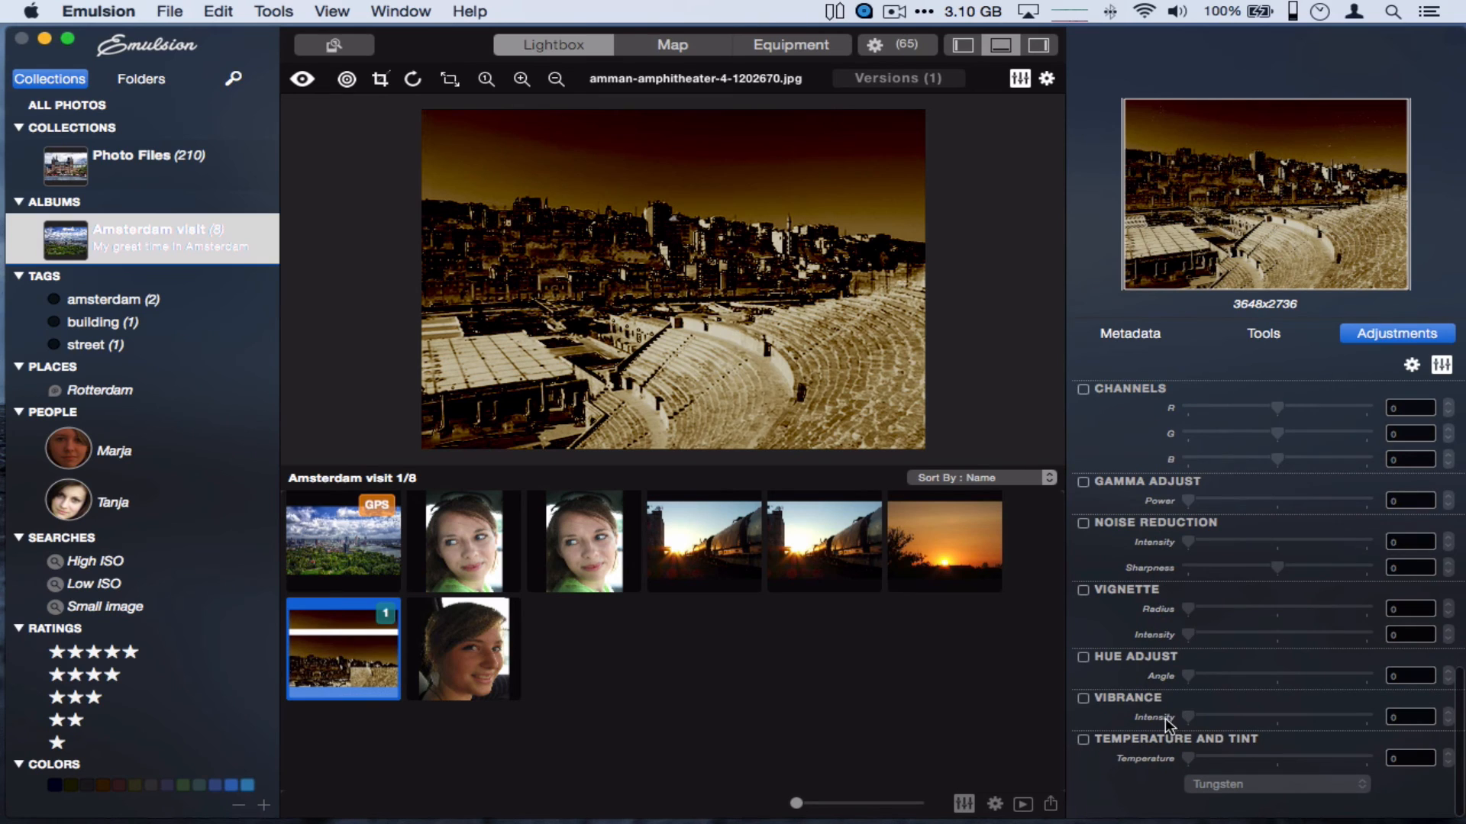
pyautogui.click(1083, 698)
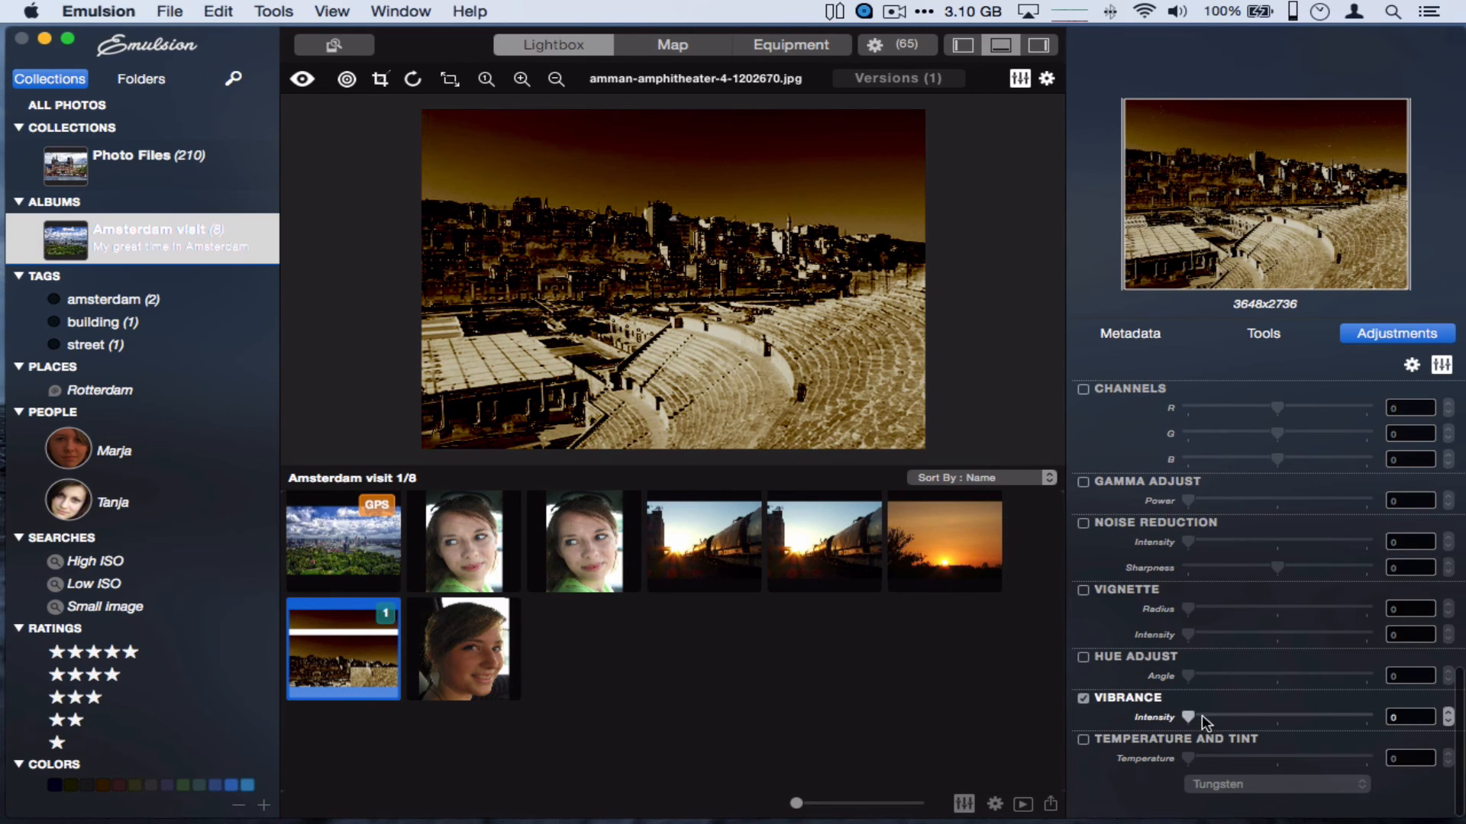
pyautogui.moveTo(1201, 716); pyautogui.dragTo(1247, 716)
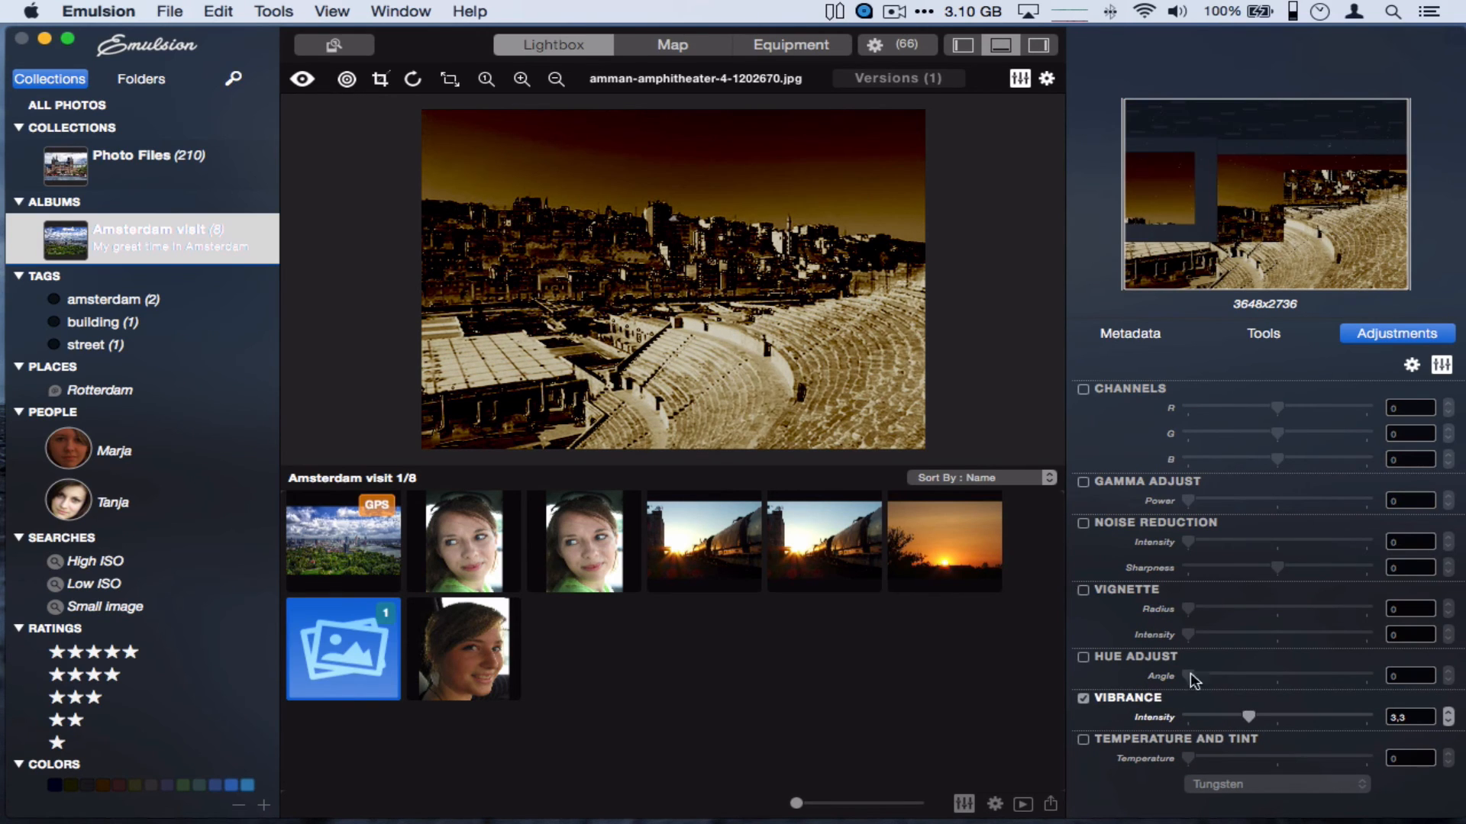
# Save the amphitheater photo's adjustments as an adjustment set named "My Filter Set"
pyautogui.scroll(10, 1252, 588)
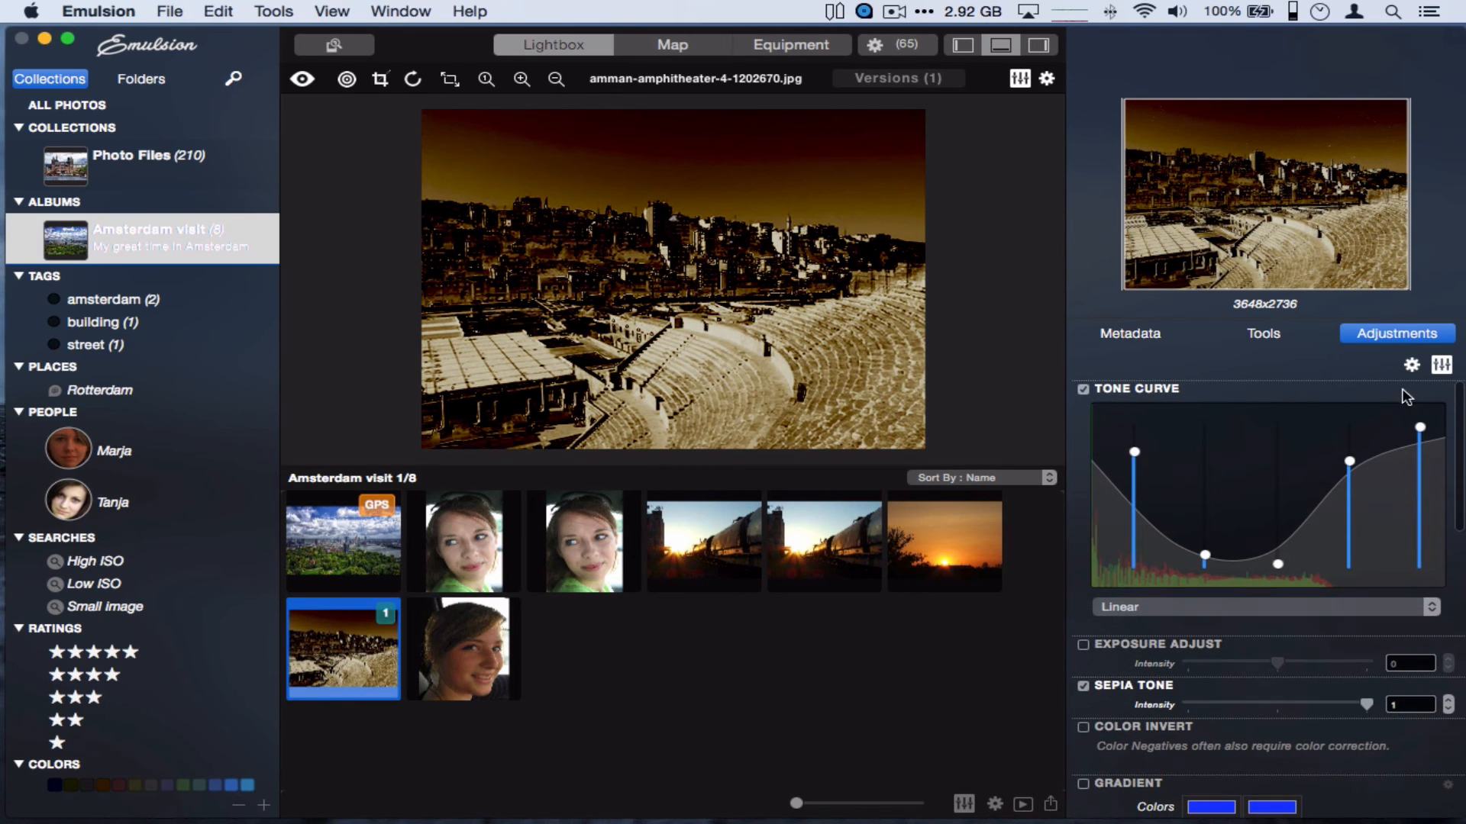
pyautogui.click(1411, 365)
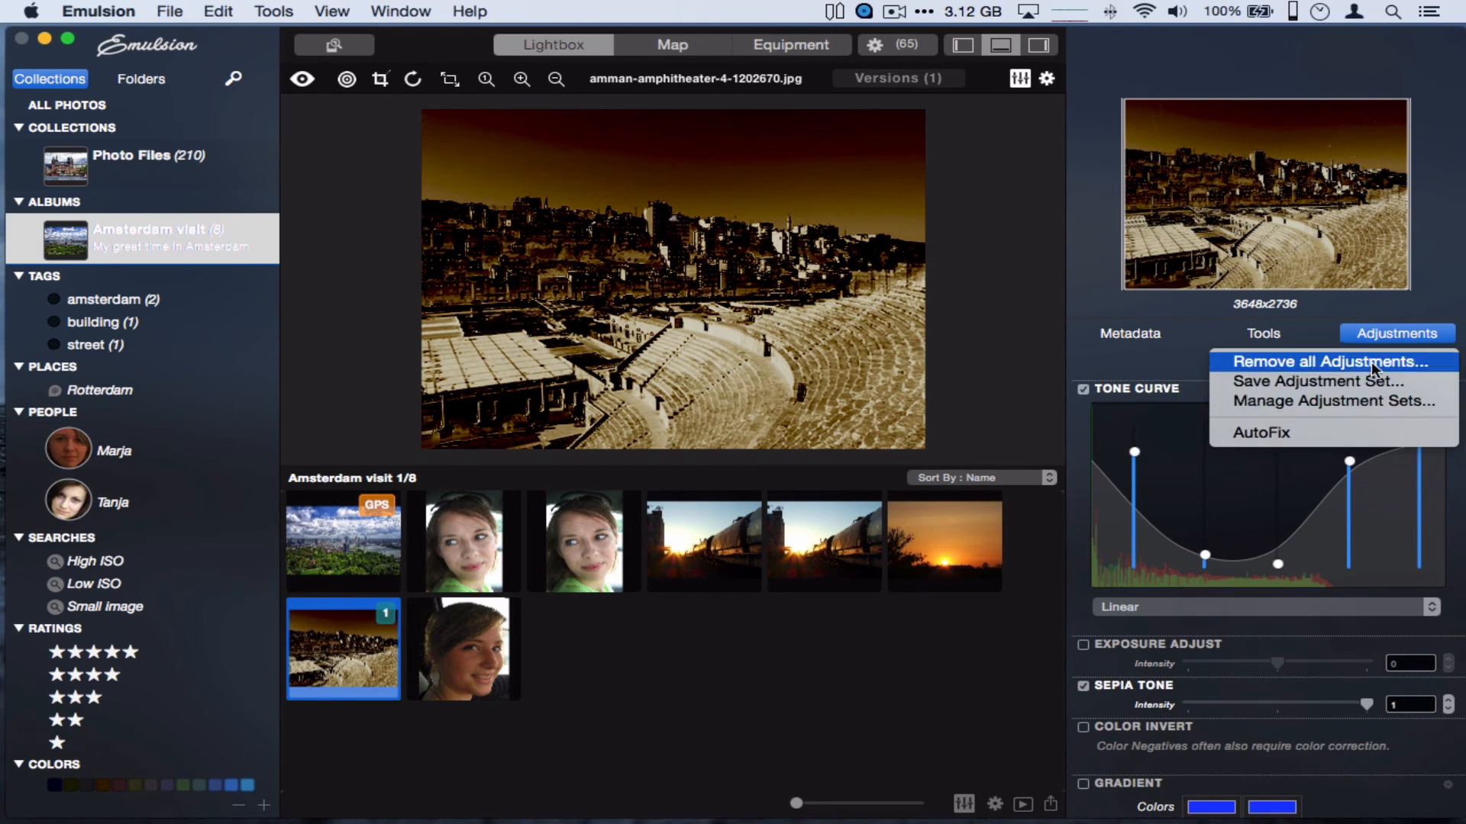
pyautogui.click(1290, 382)
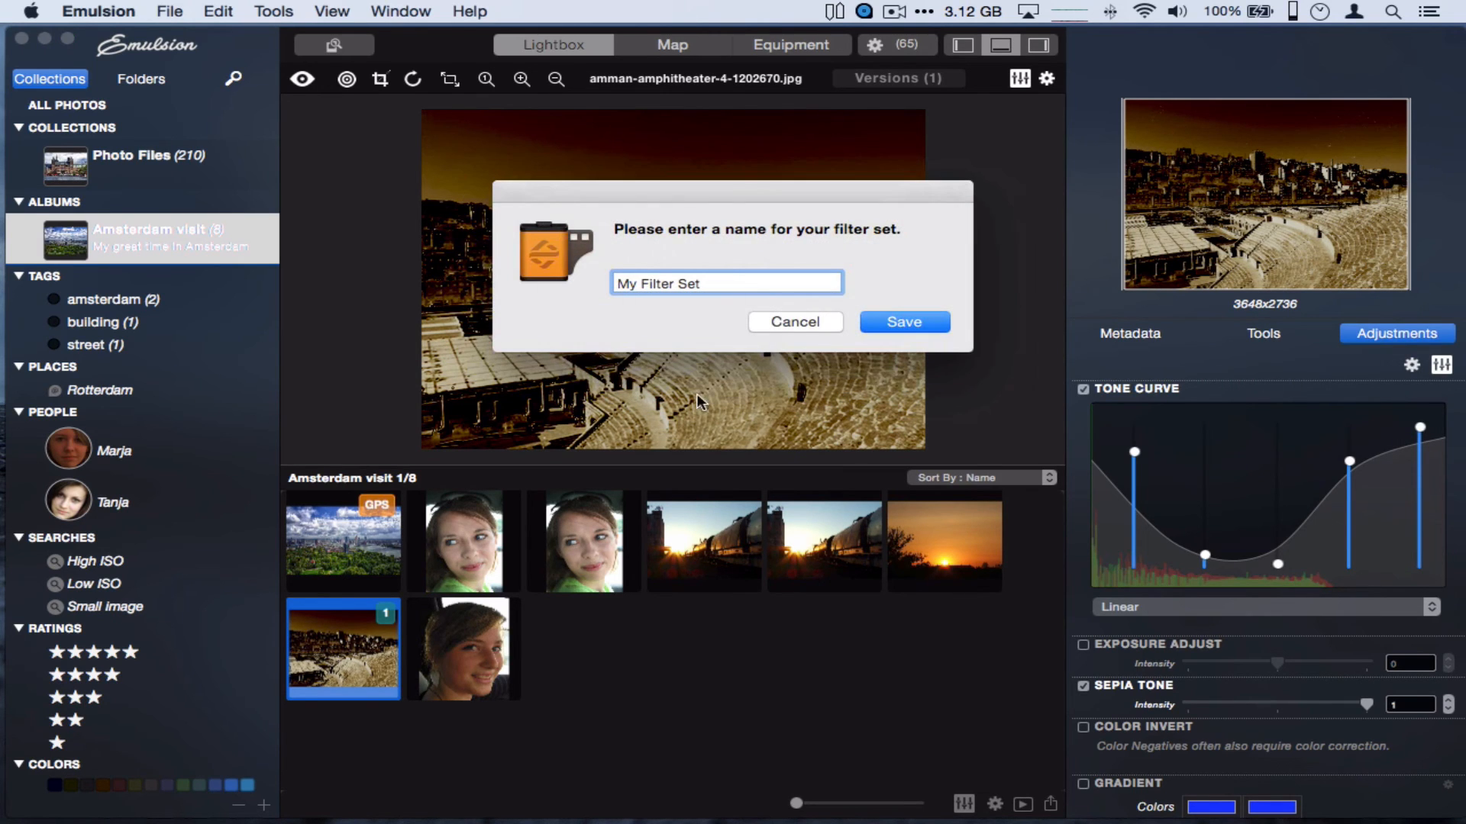
pyautogui.click(919, 321)
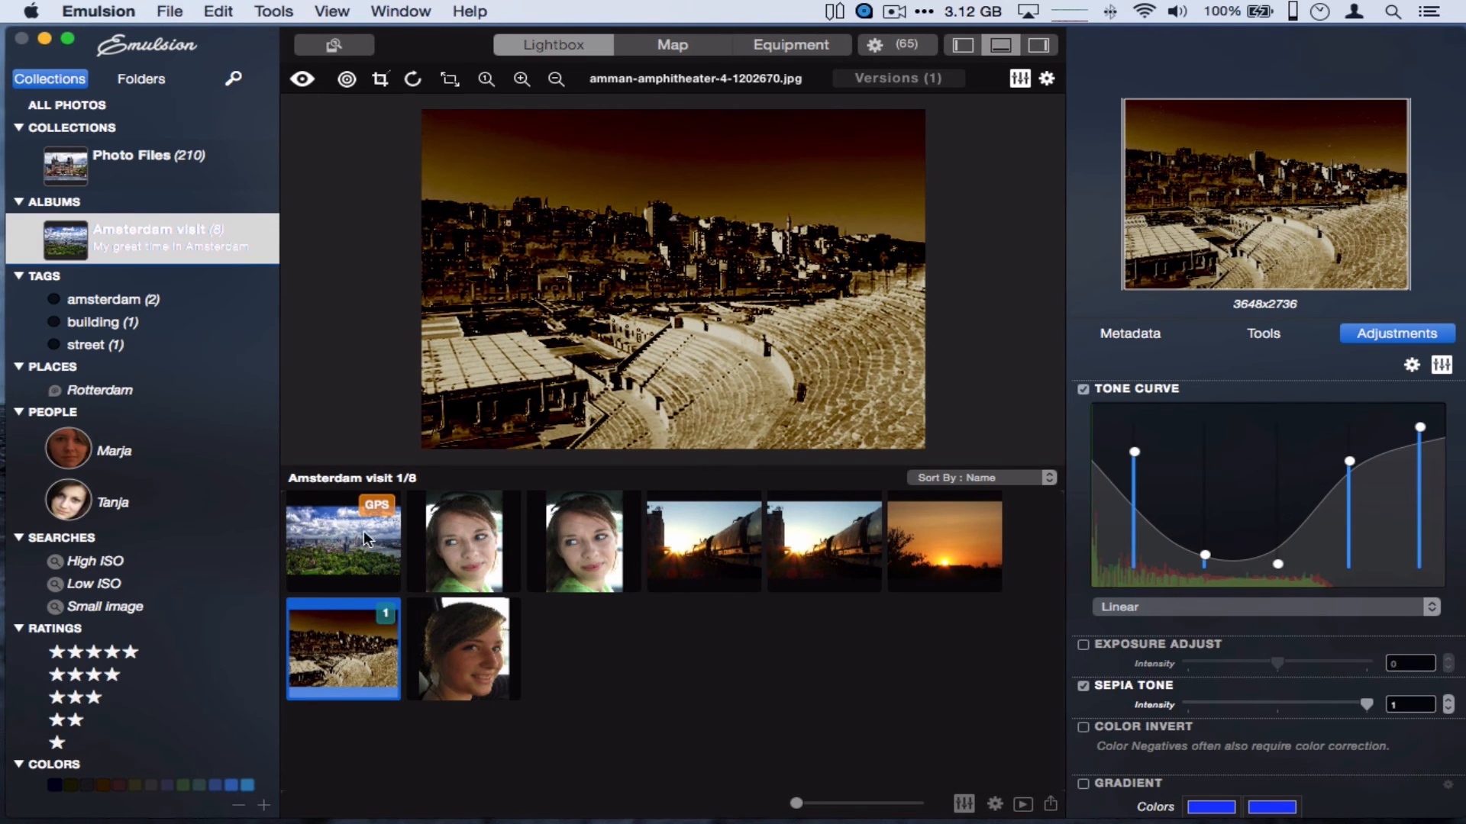
# Apply the user-created "My Filter Set" to the last portrait in the album, creating a version named "Initial Version" for it
pyautogui.click(471, 650)
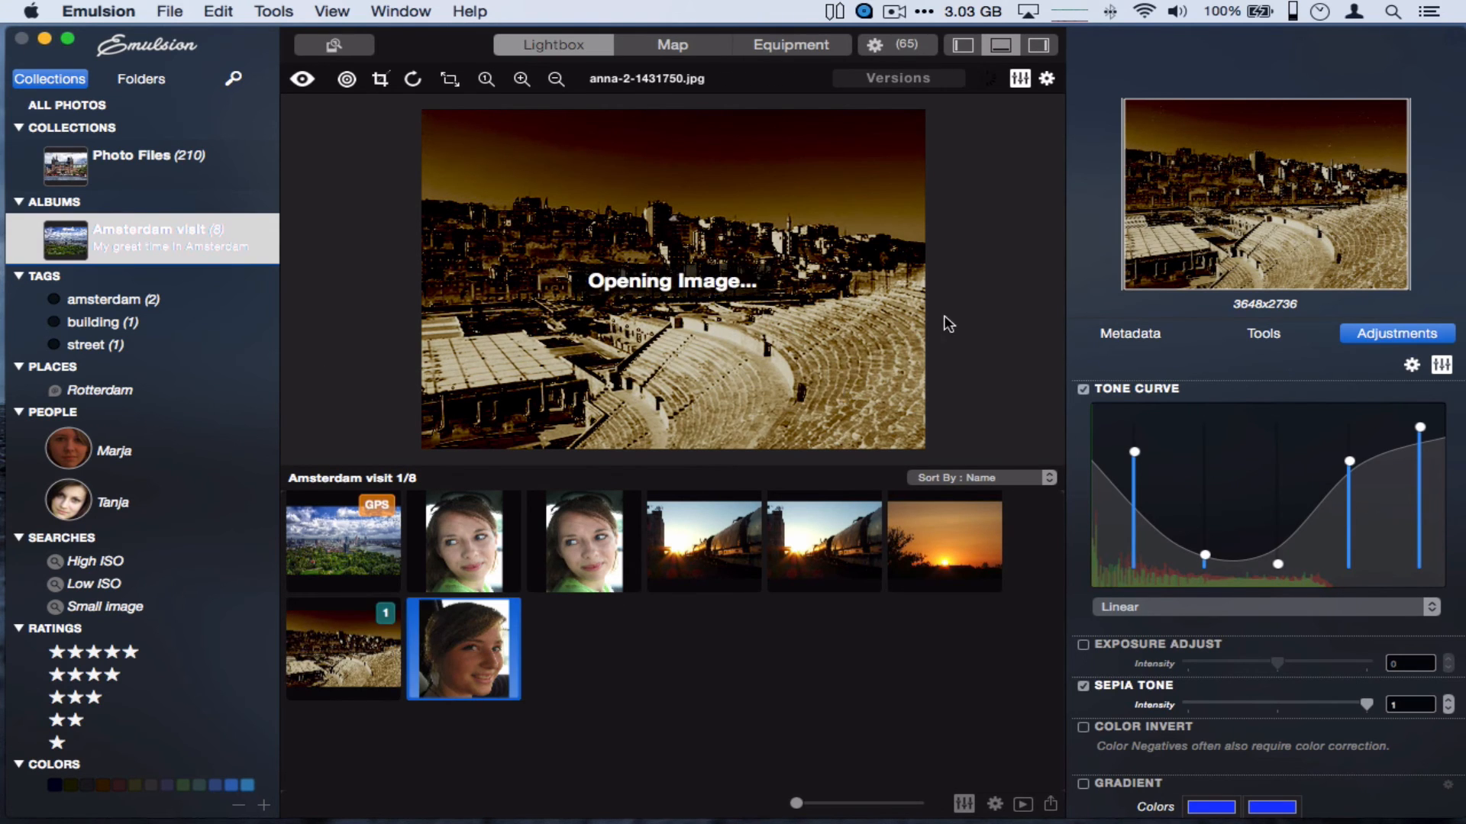
pyautogui.click(1411, 366)
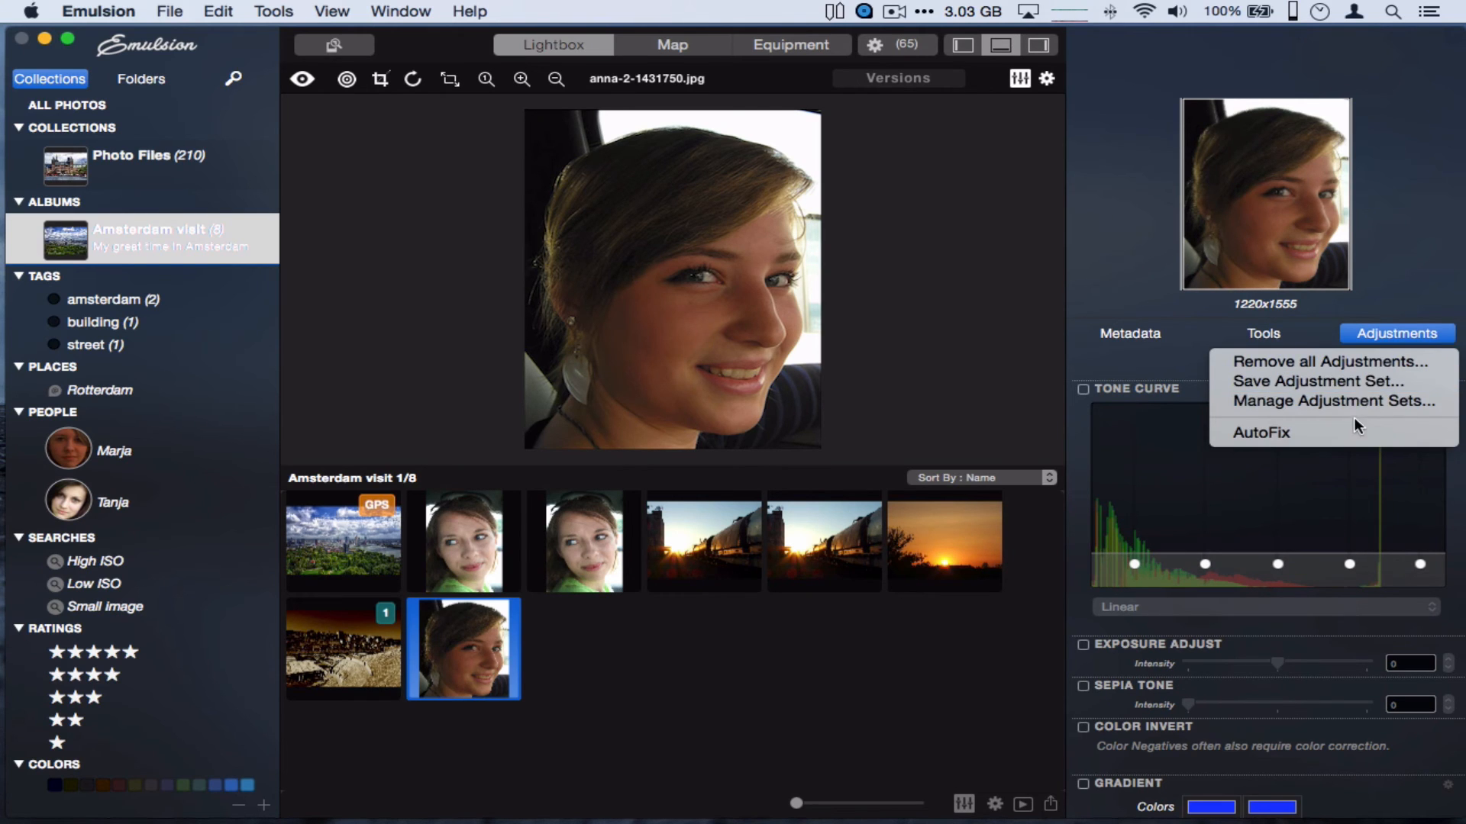
pyautogui.click(1151, 373)
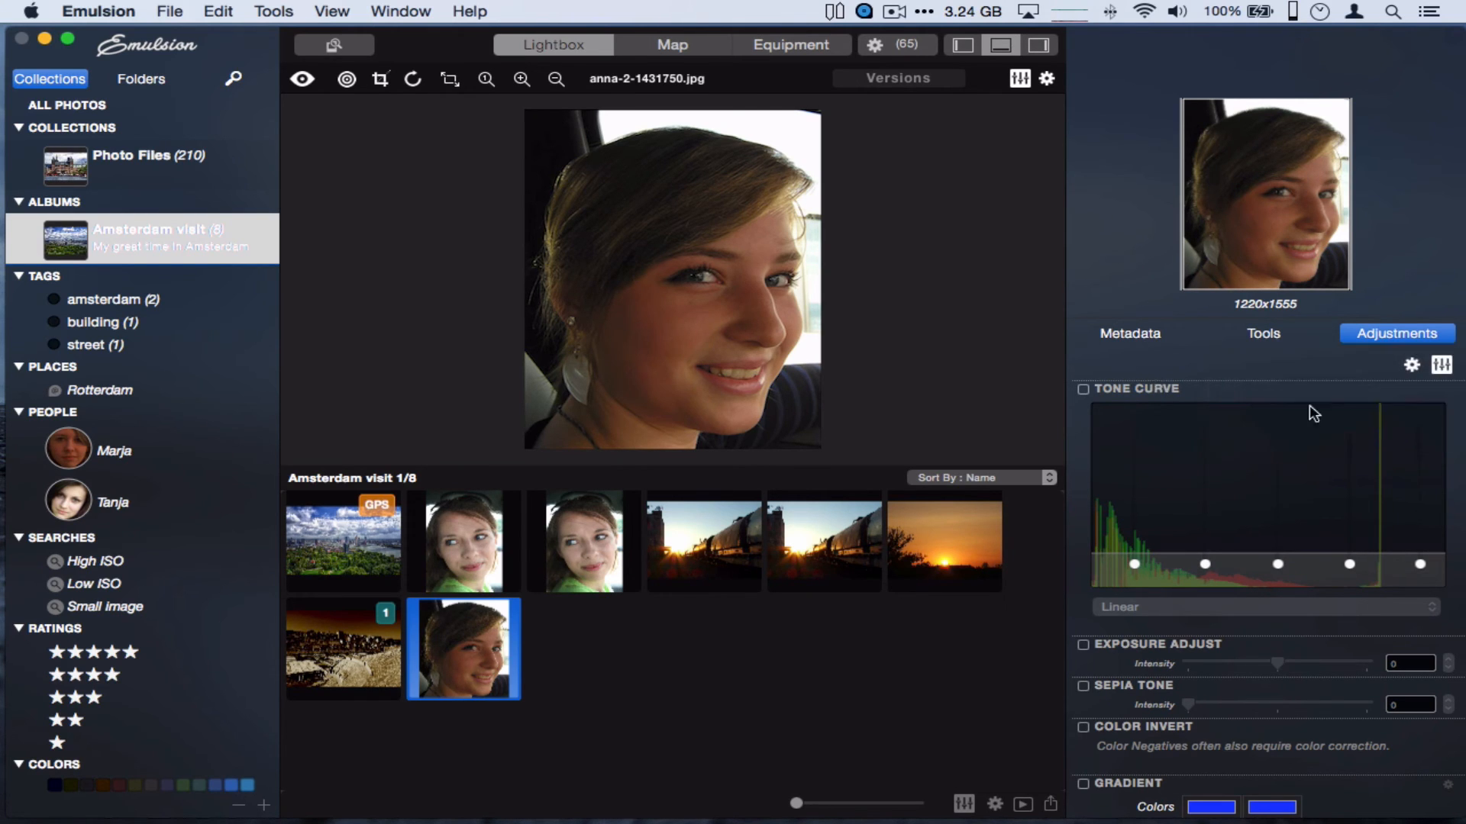
pyautogui.click(1442, 368)
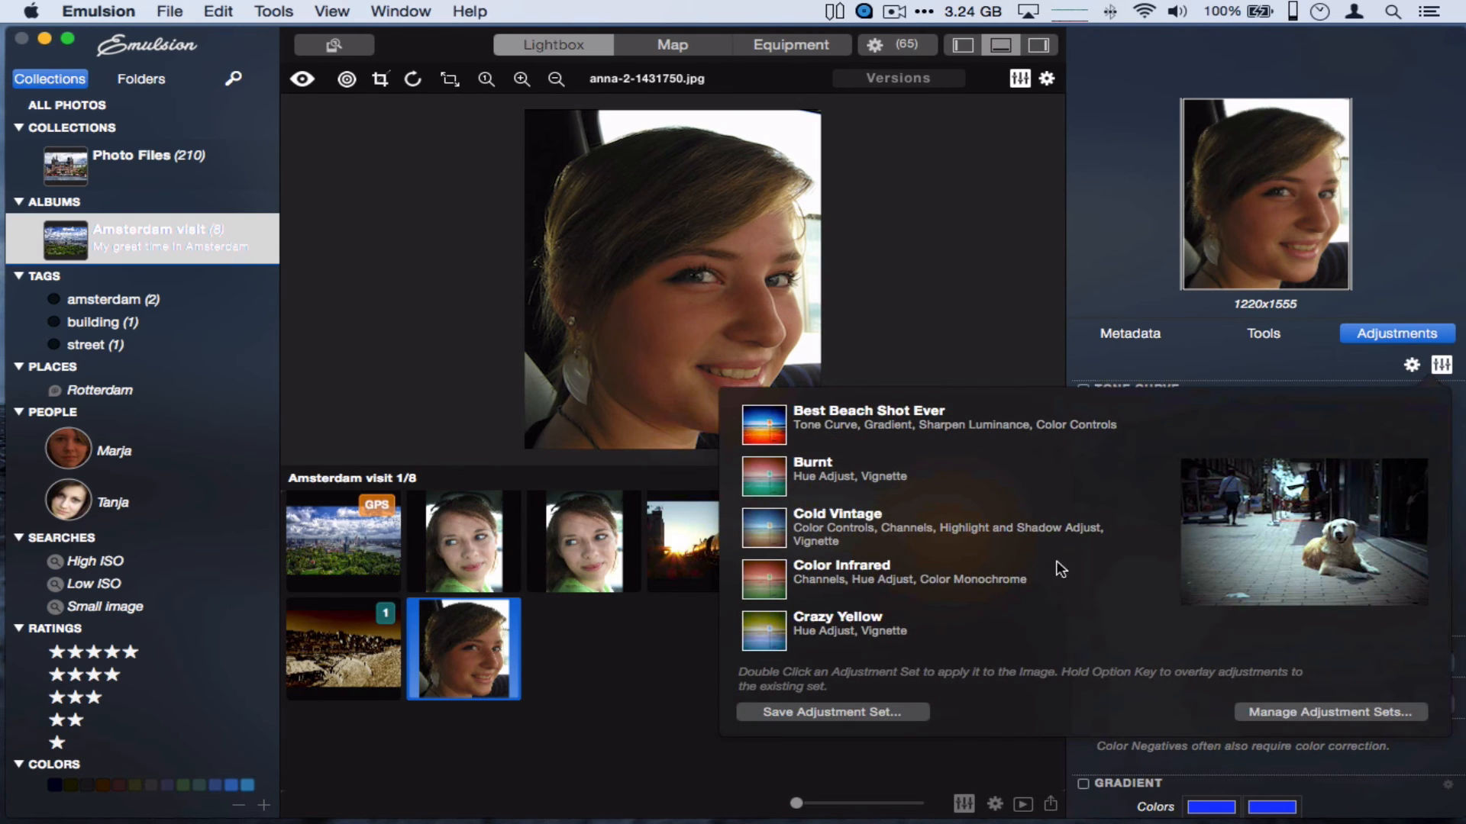
pyautogui.scroll(5, 947, 554)
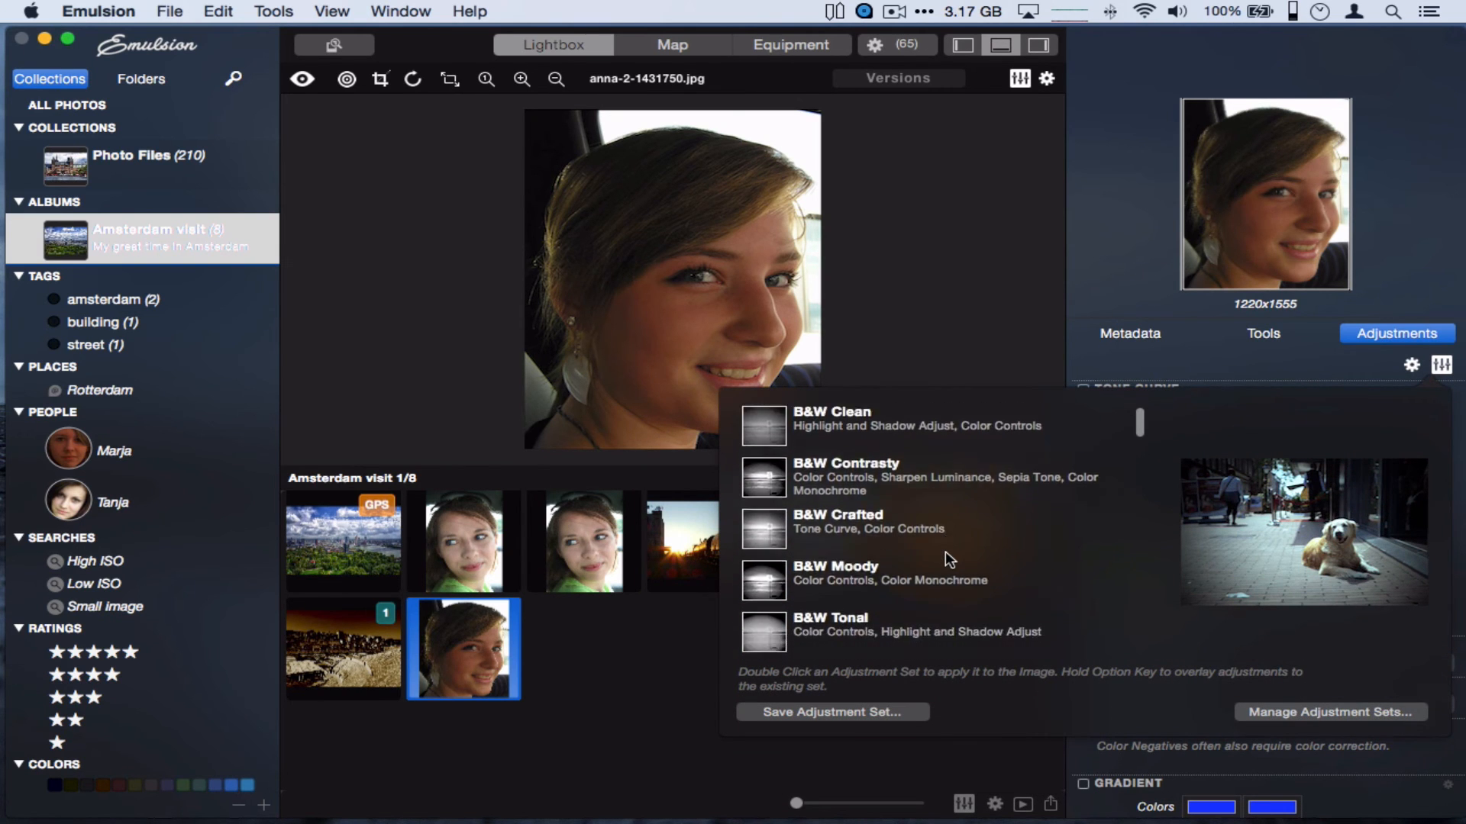
pyautogui.scroll(-15, 945, 552)
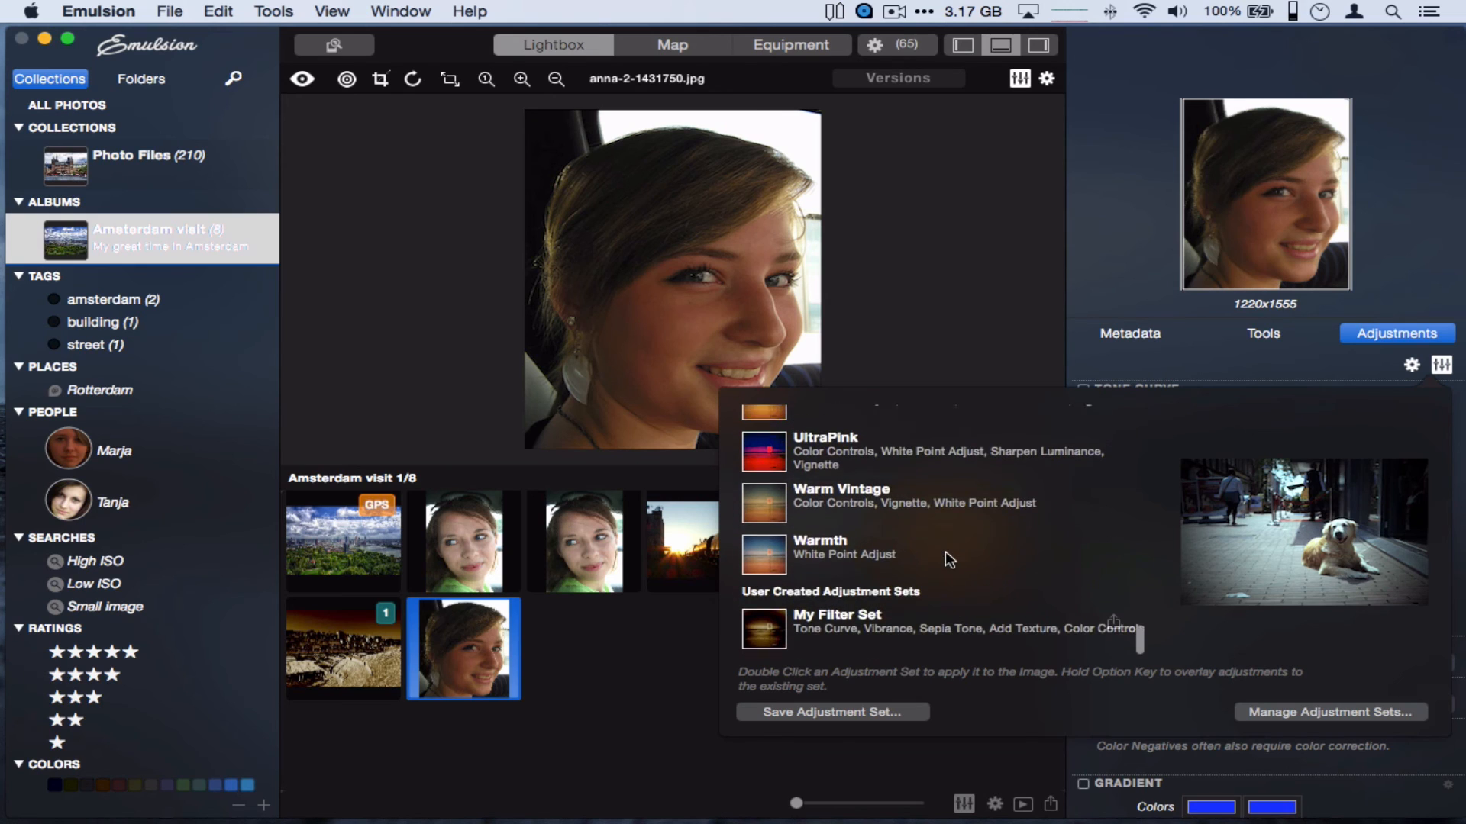
pyautogui.click(823, 628)
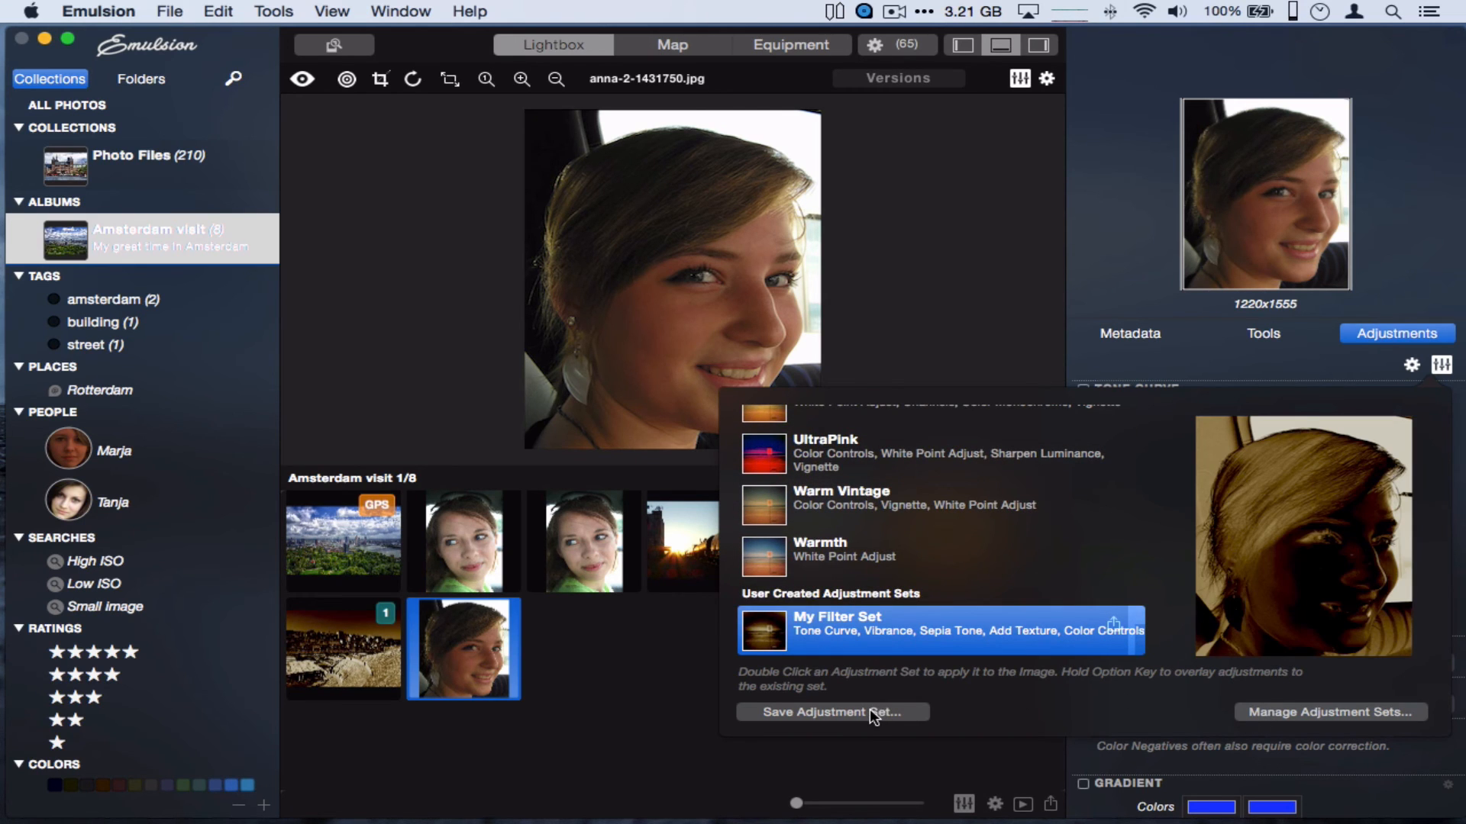
pyautogui.doubleClick(943, 616)
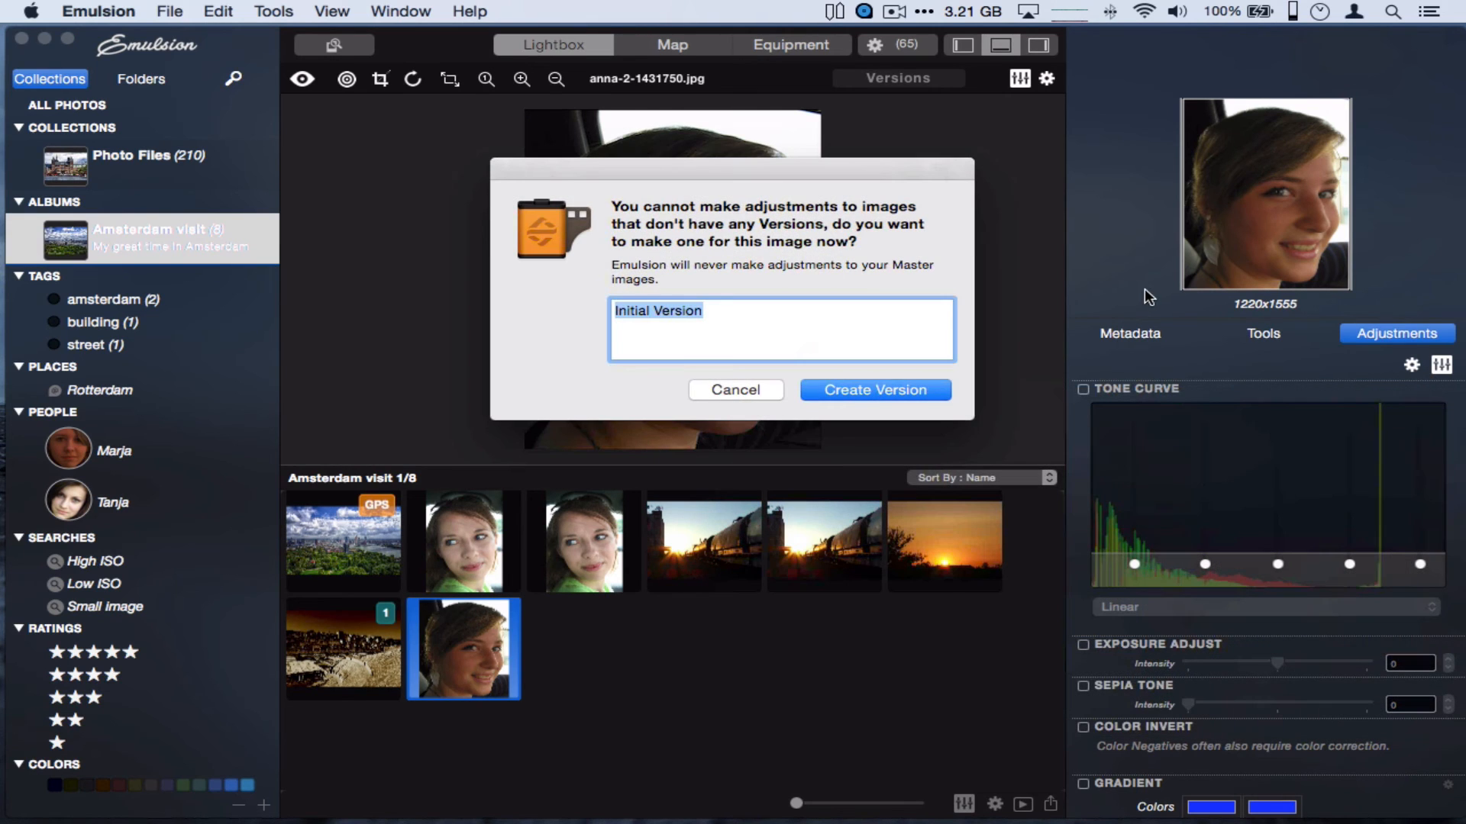
pyautogui.click(873, 393)
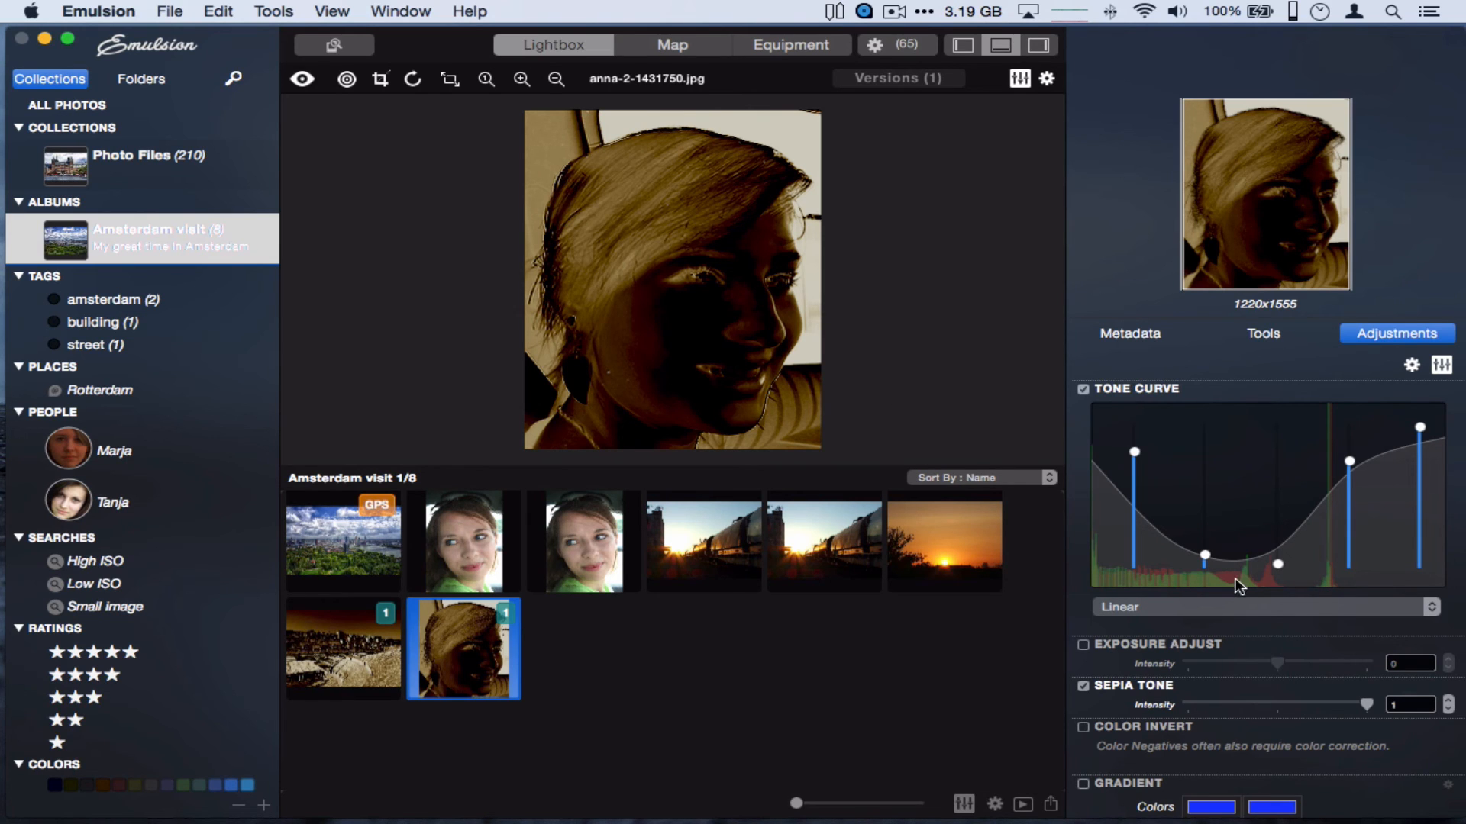
# Reshape the portrait's tone curve by lowering the first, fourth and fifth points and raising the second and middle points
pyautogui.moveTo(1206, 554); pyautogui.dragTo(1136, 531)
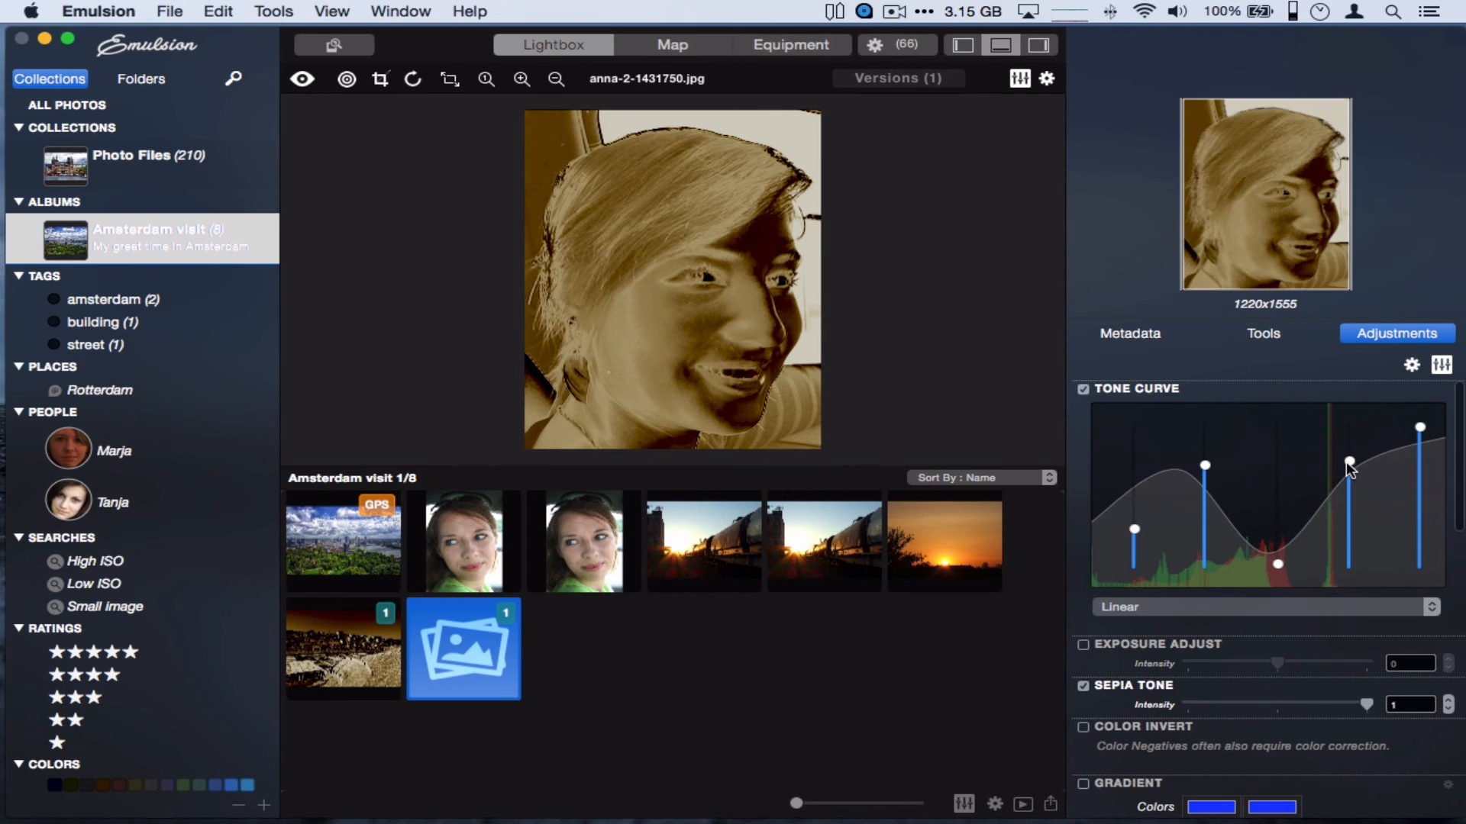
pyautogui.moveTo(1346, 463); pyautogui.dragTo(1349, 518)
pyautogui.moveTo(1279, 560); pyautogui.dragTo(1270, 425)
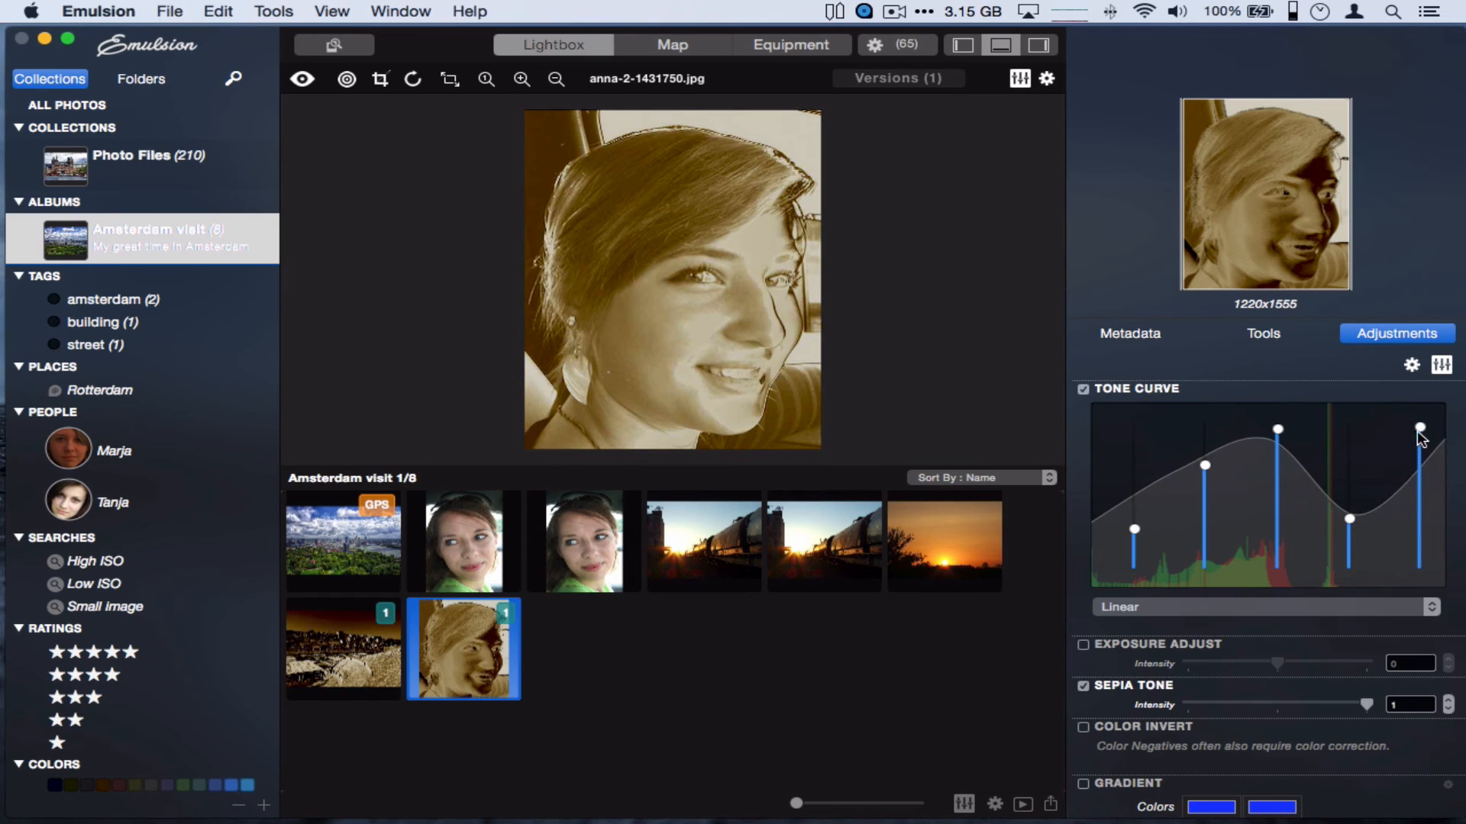
pyautogui.moveTo(1351, 519); pyautogui.dragTo(1425, 500)
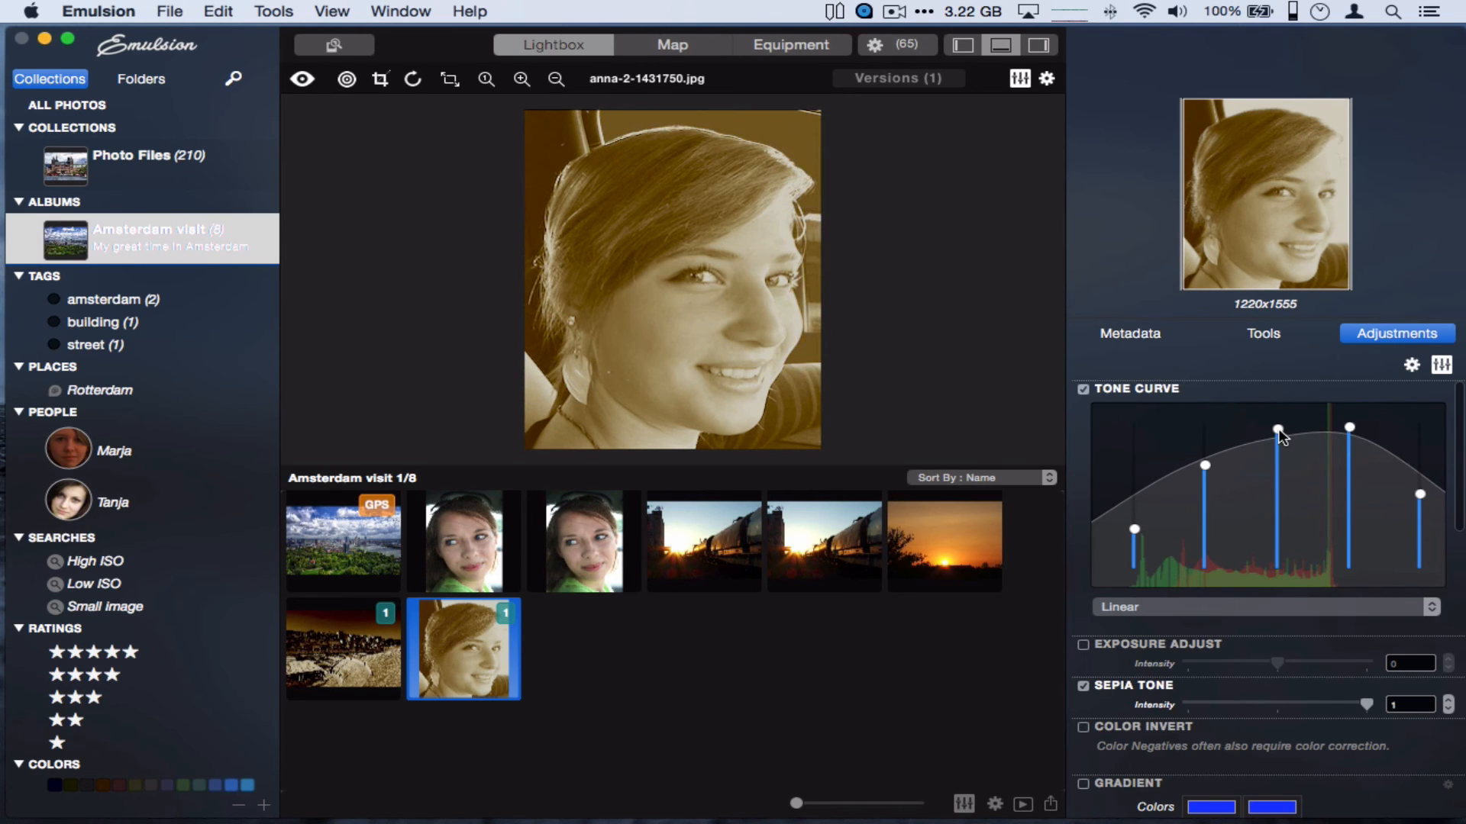
pyautogui.moveTo(1280, 435)
pyautogui.mouseDown()
pyautogui.moveTo(1283, 482)
pyautogui.moveTo(1279, 458)
pyautogui.mouseUp()
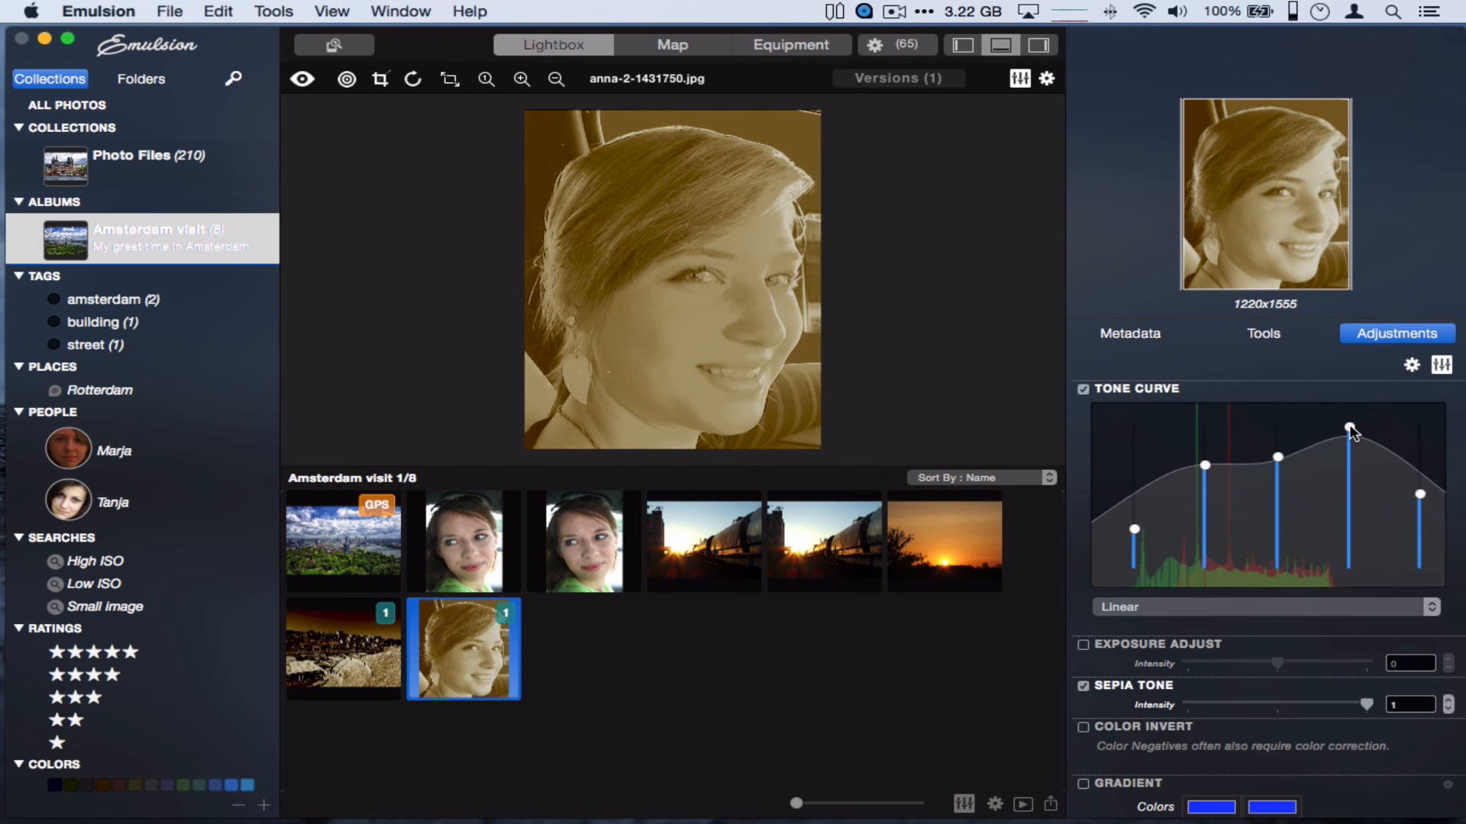
pyautogui.moveTo(1352, 431); pyautogui.dragTo(1356, 494)
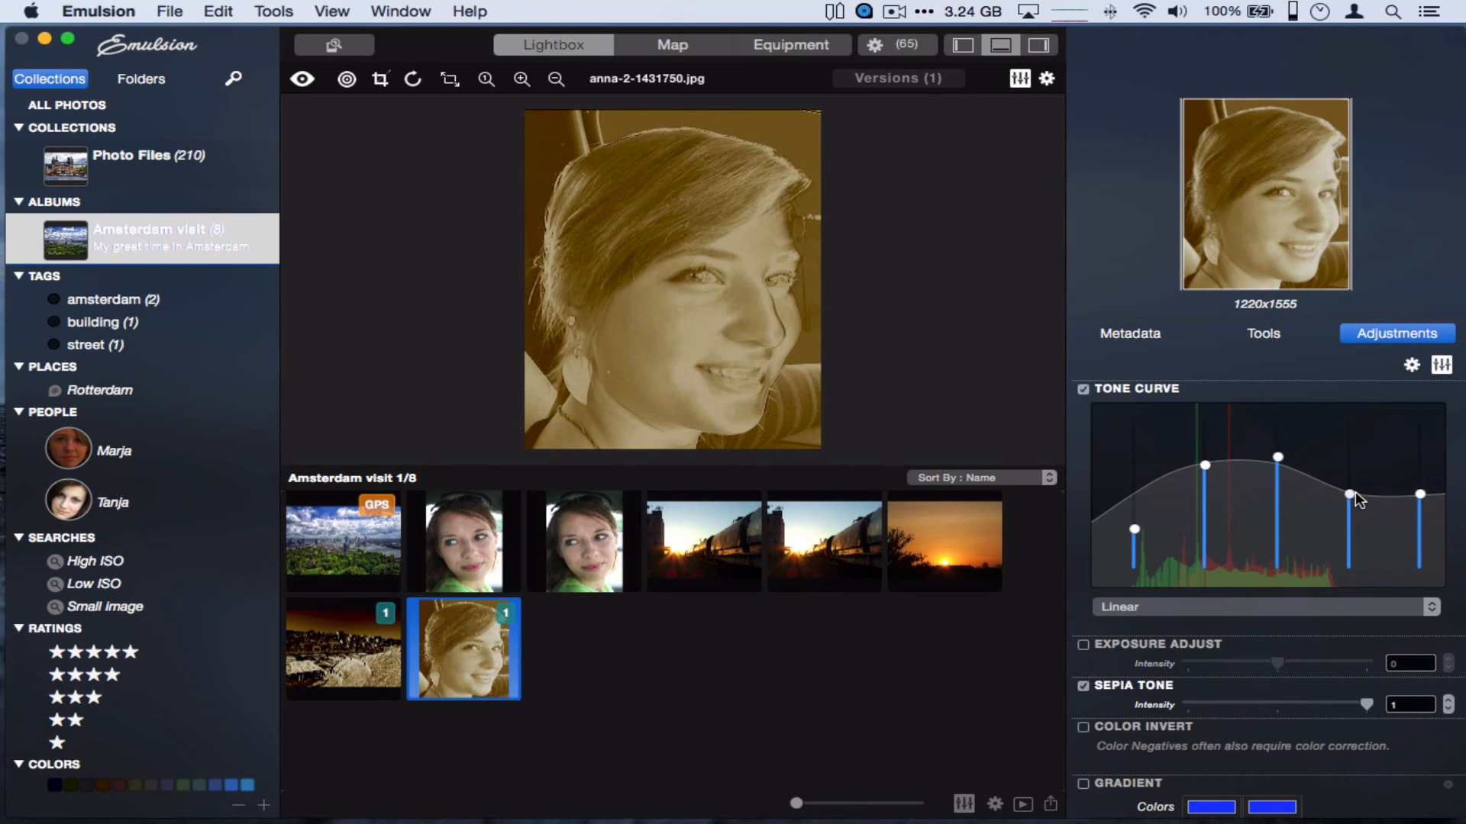
# Turn off Add Texture for the portrait and enable Color Monochrome at intensity 1 with the brown color
pyautogui.scroll(-6, 1262, 596)
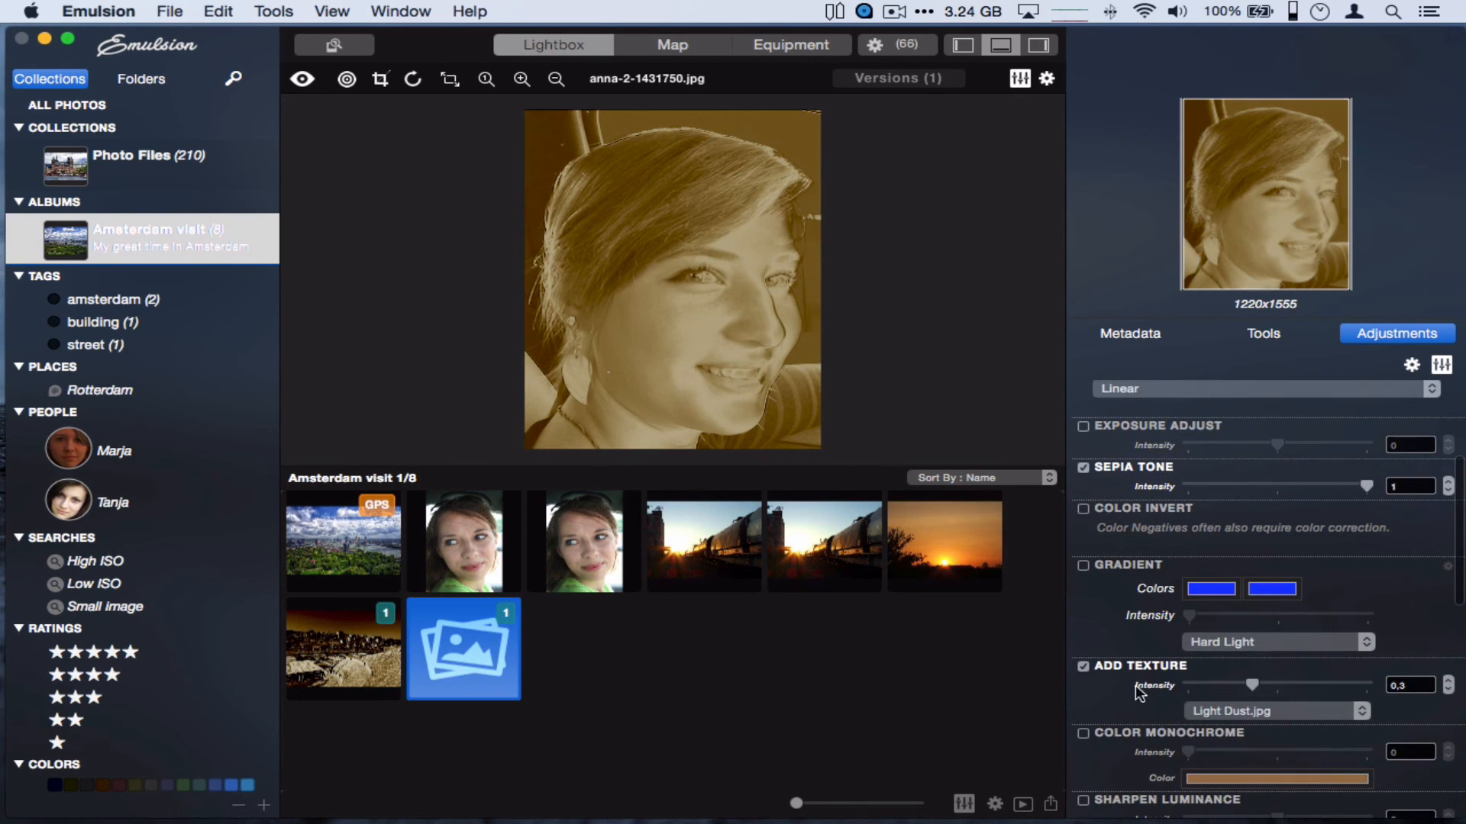
pyautogui.click(1083, 667)
pyautogui.scroll(-7, 1239, 600)
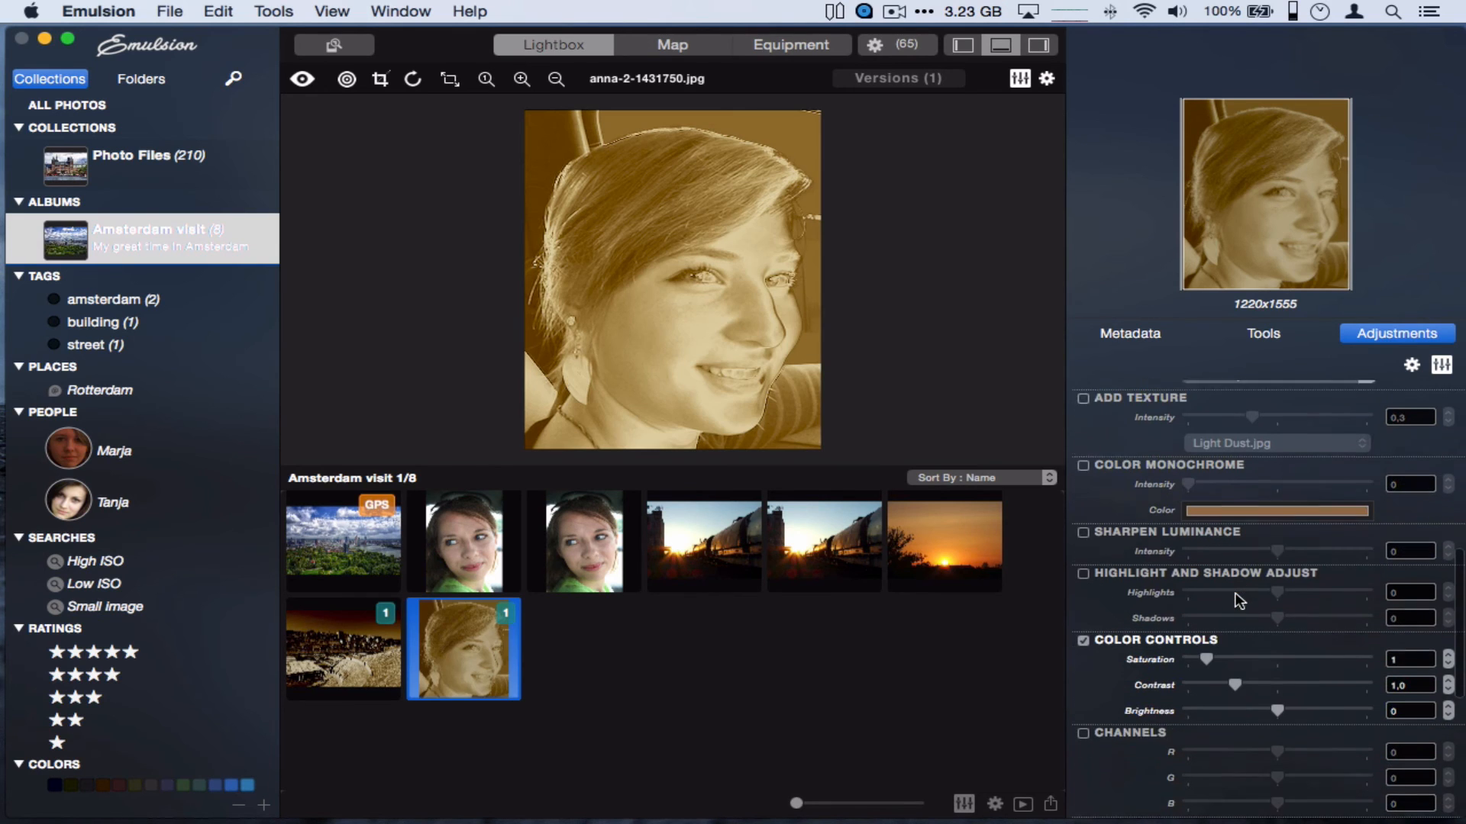
pyautogui.click(1083, 463)
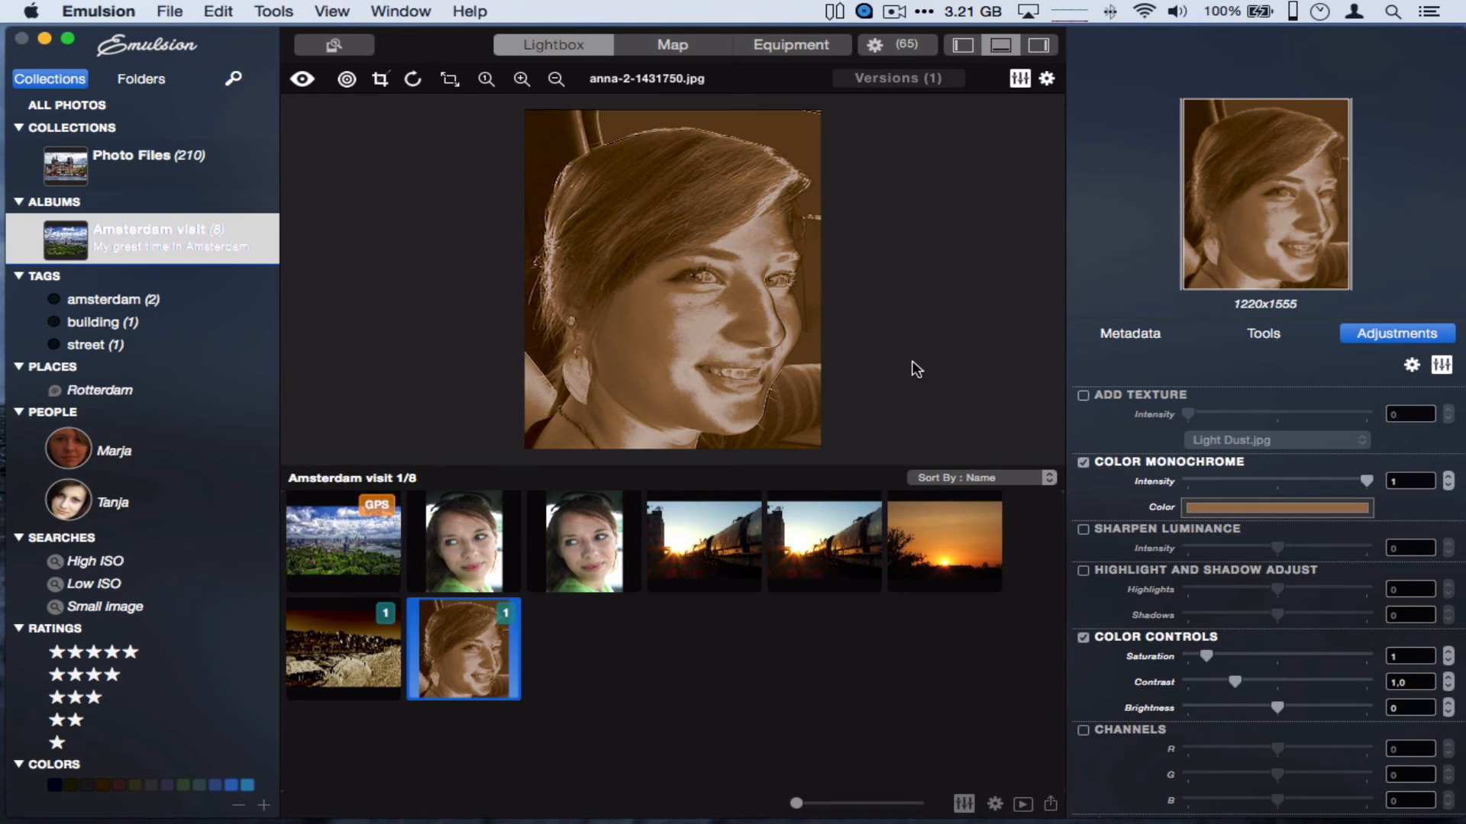
# Return to the Amsterdam visit album, reopen the adjusted portrait and check its list of versions
pyautogui.click(153, 300)
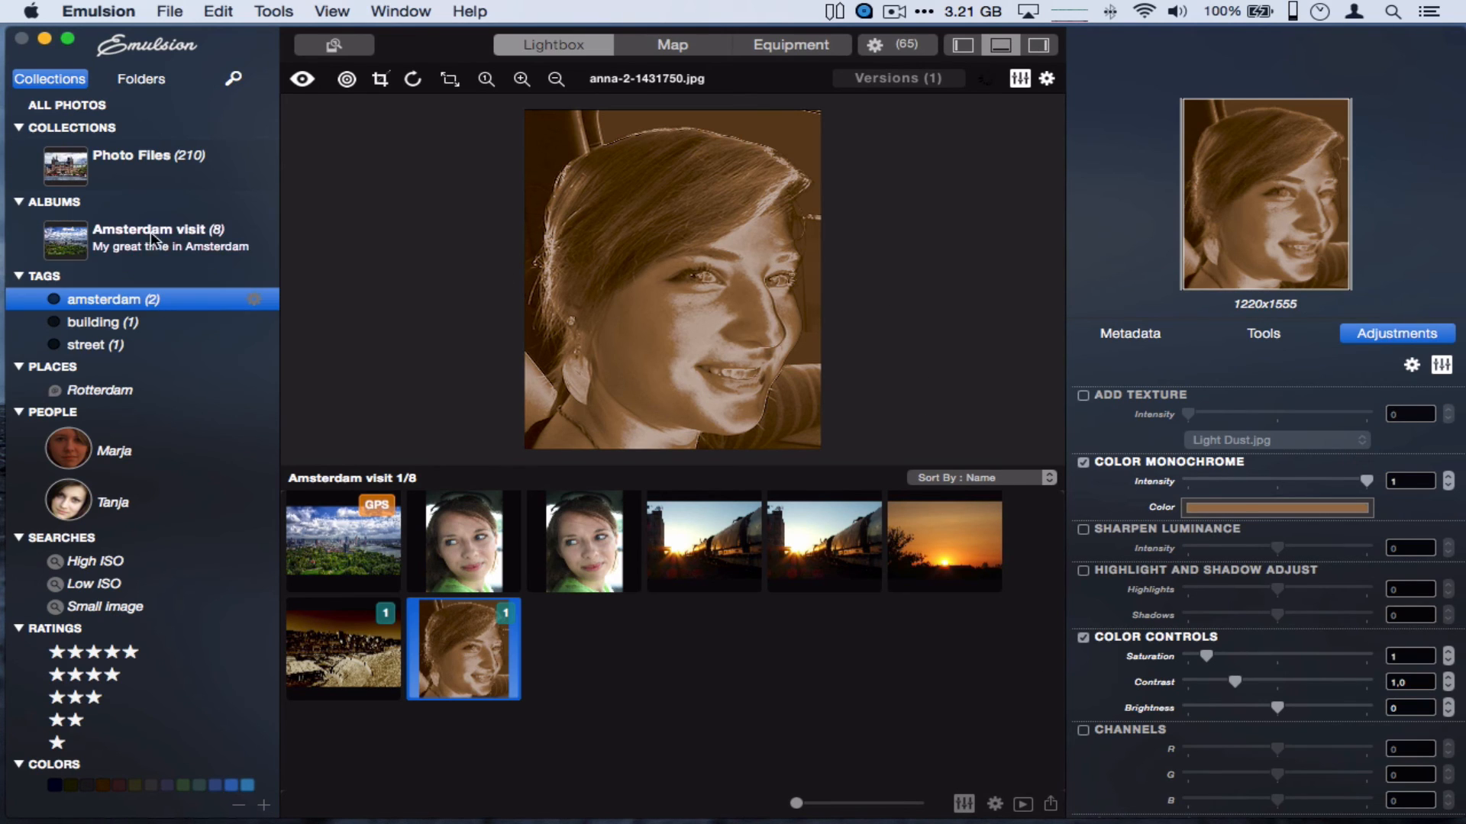
pyautogui.click(169, 246)
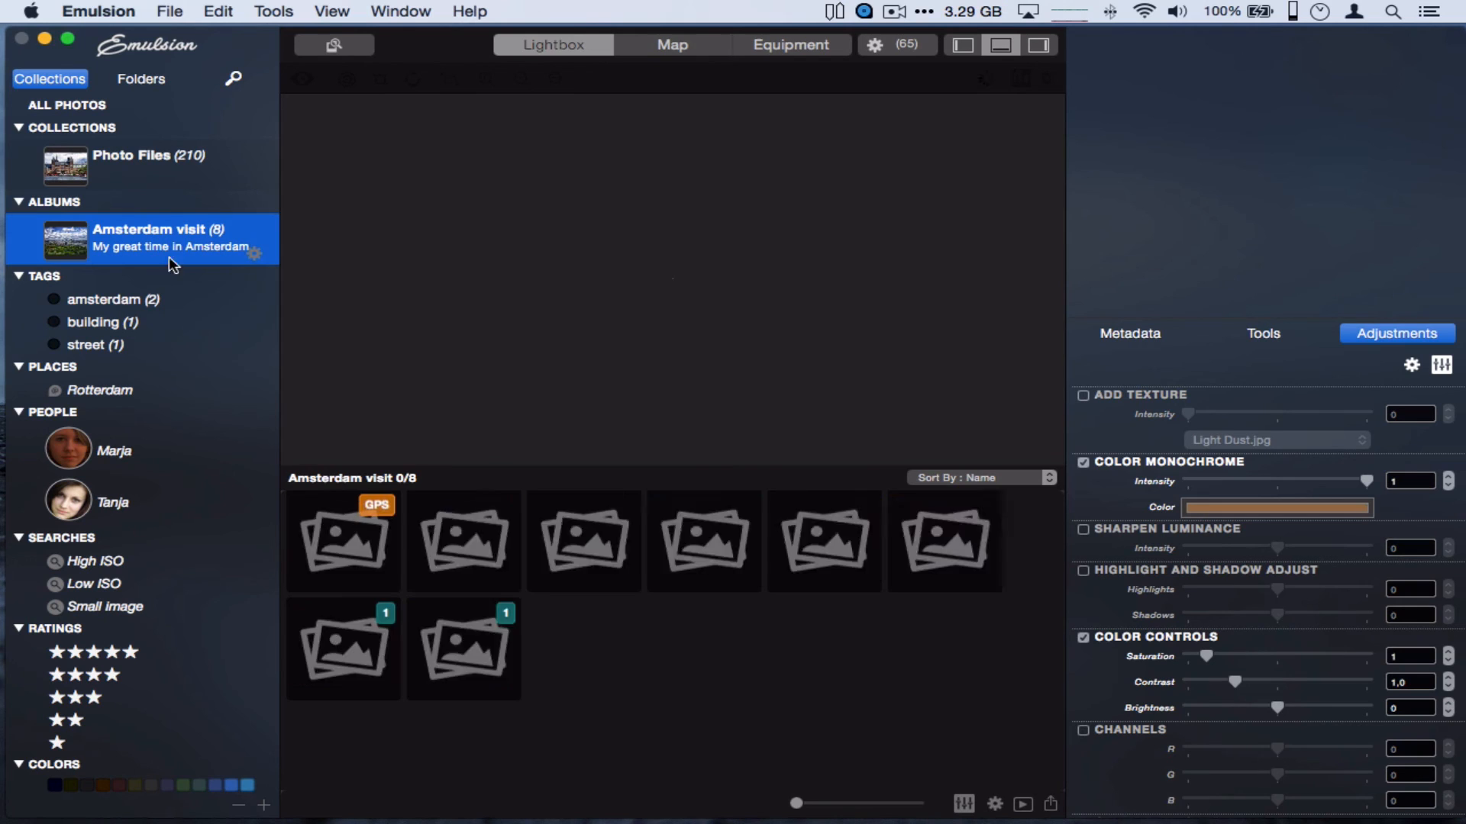
pyautogui.click(443, 680)
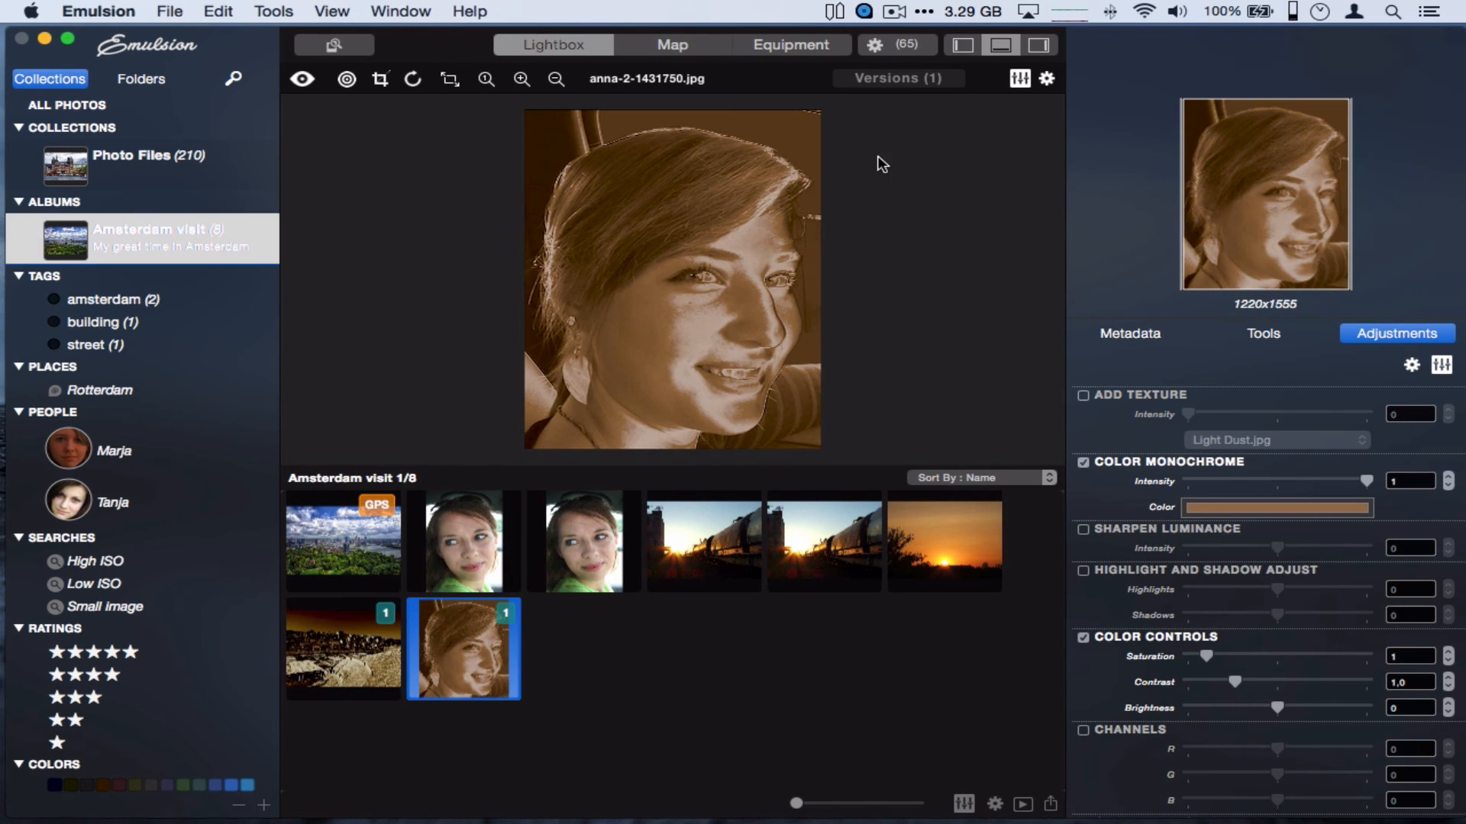
pyautogui.click(885, 83)
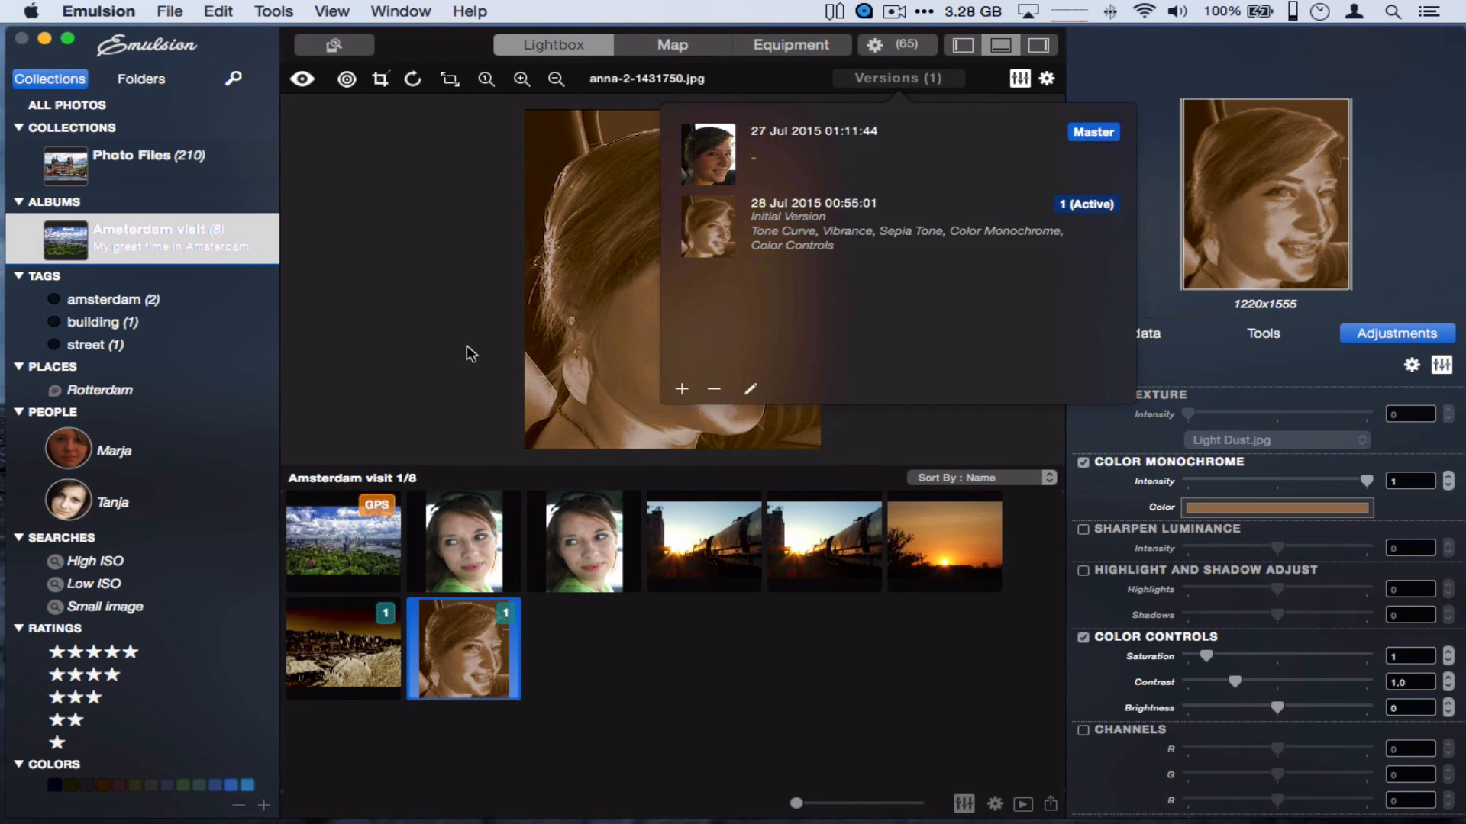
pyautogui.click(392, 351)
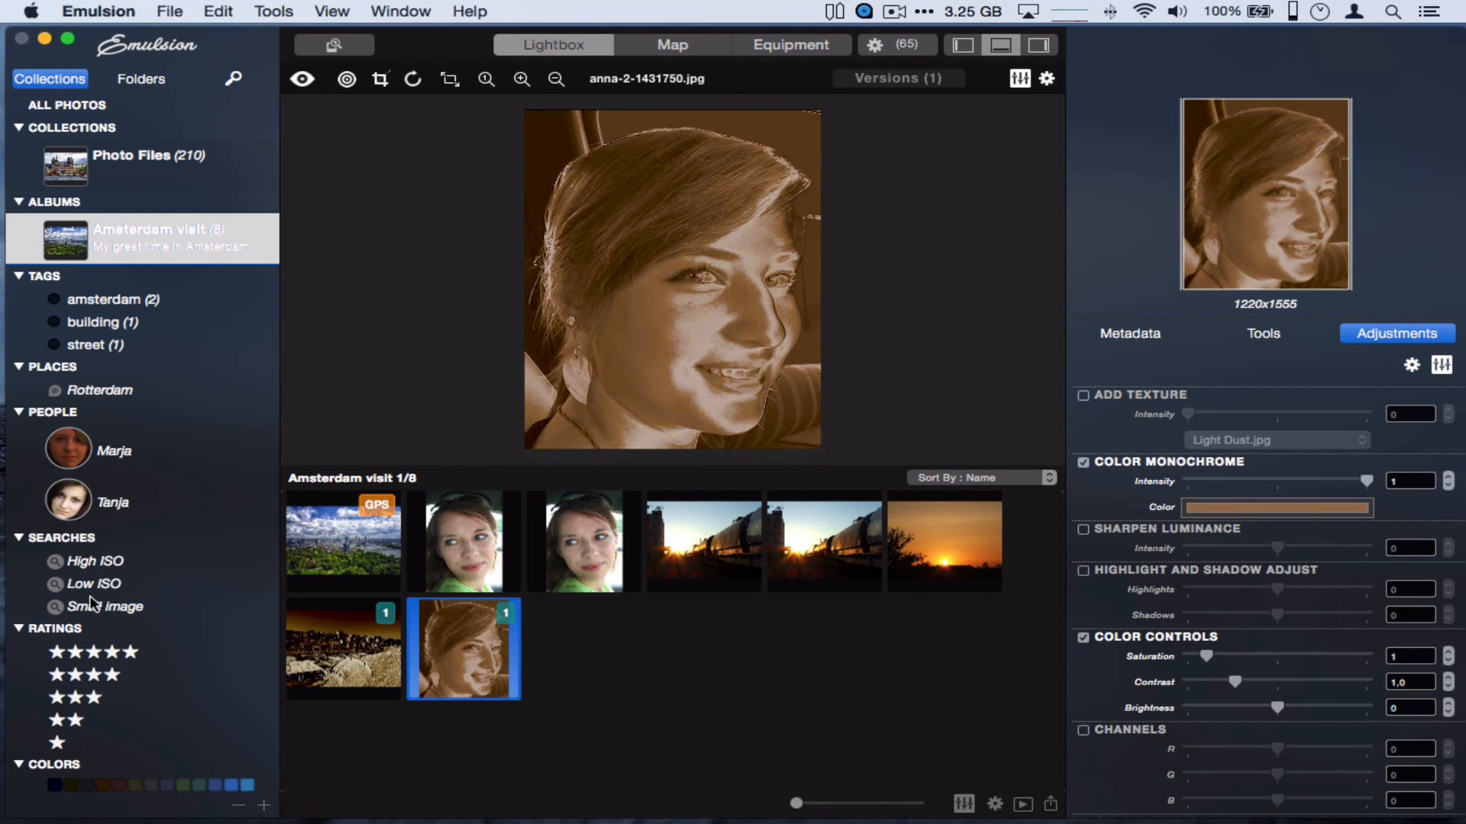
# Filter the library by a muted color swatch and view the gondolas and Venice canal photos among the matches
pyautogui.scroll(-4, 99, 680)
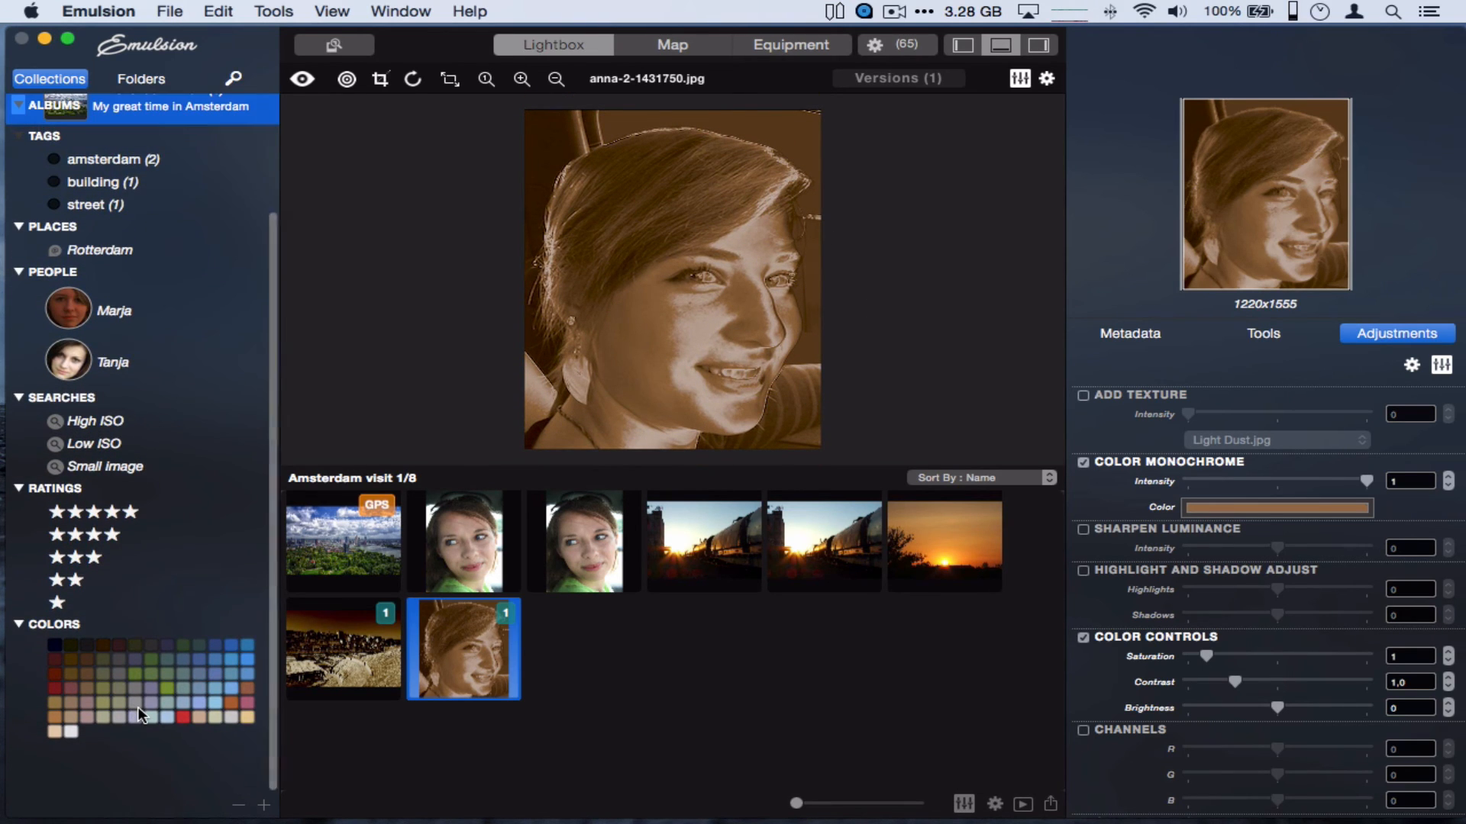
pyautogui.click(180, 699)
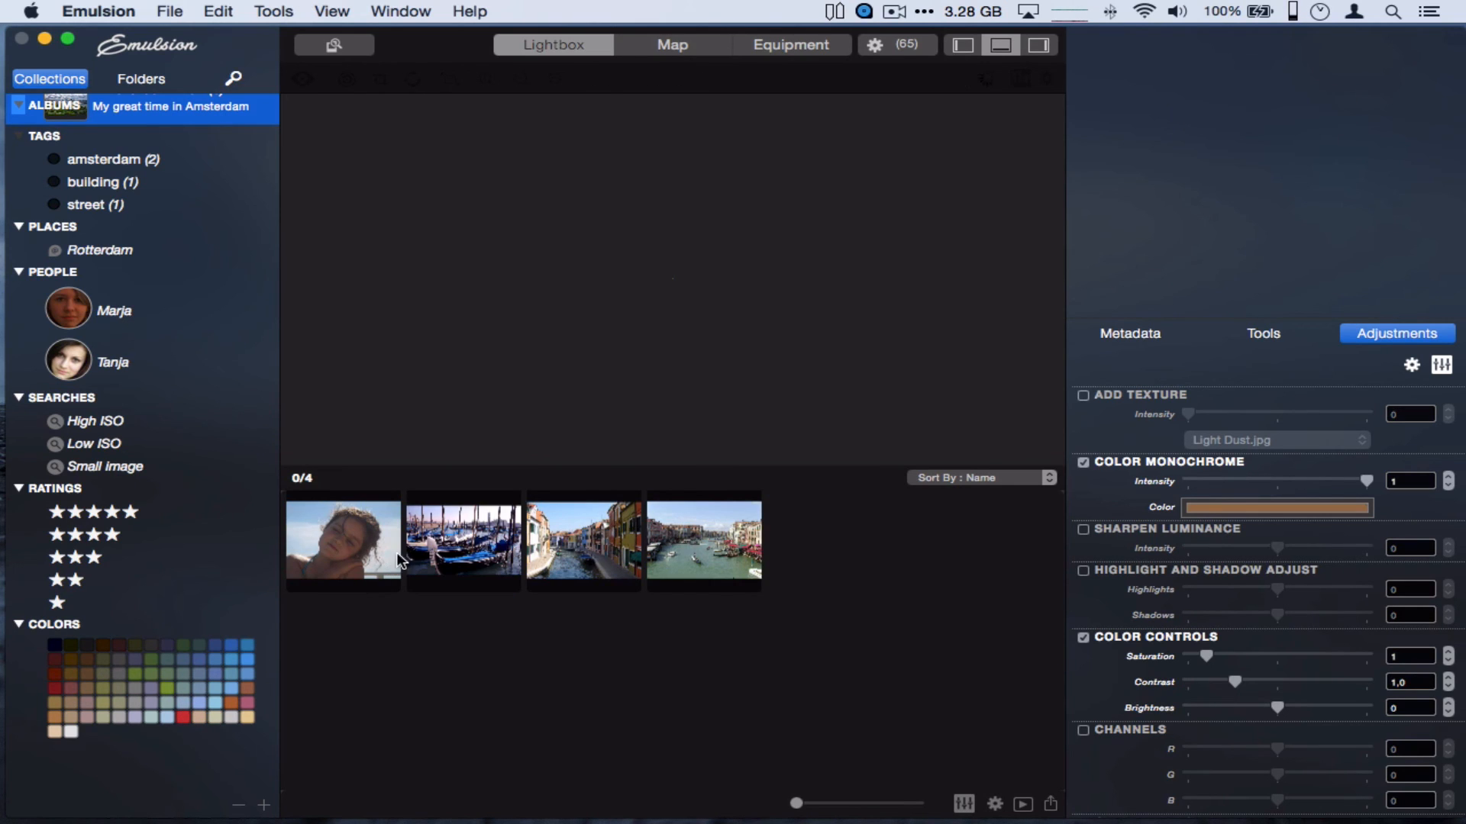
pyautogui.click(450, 555)
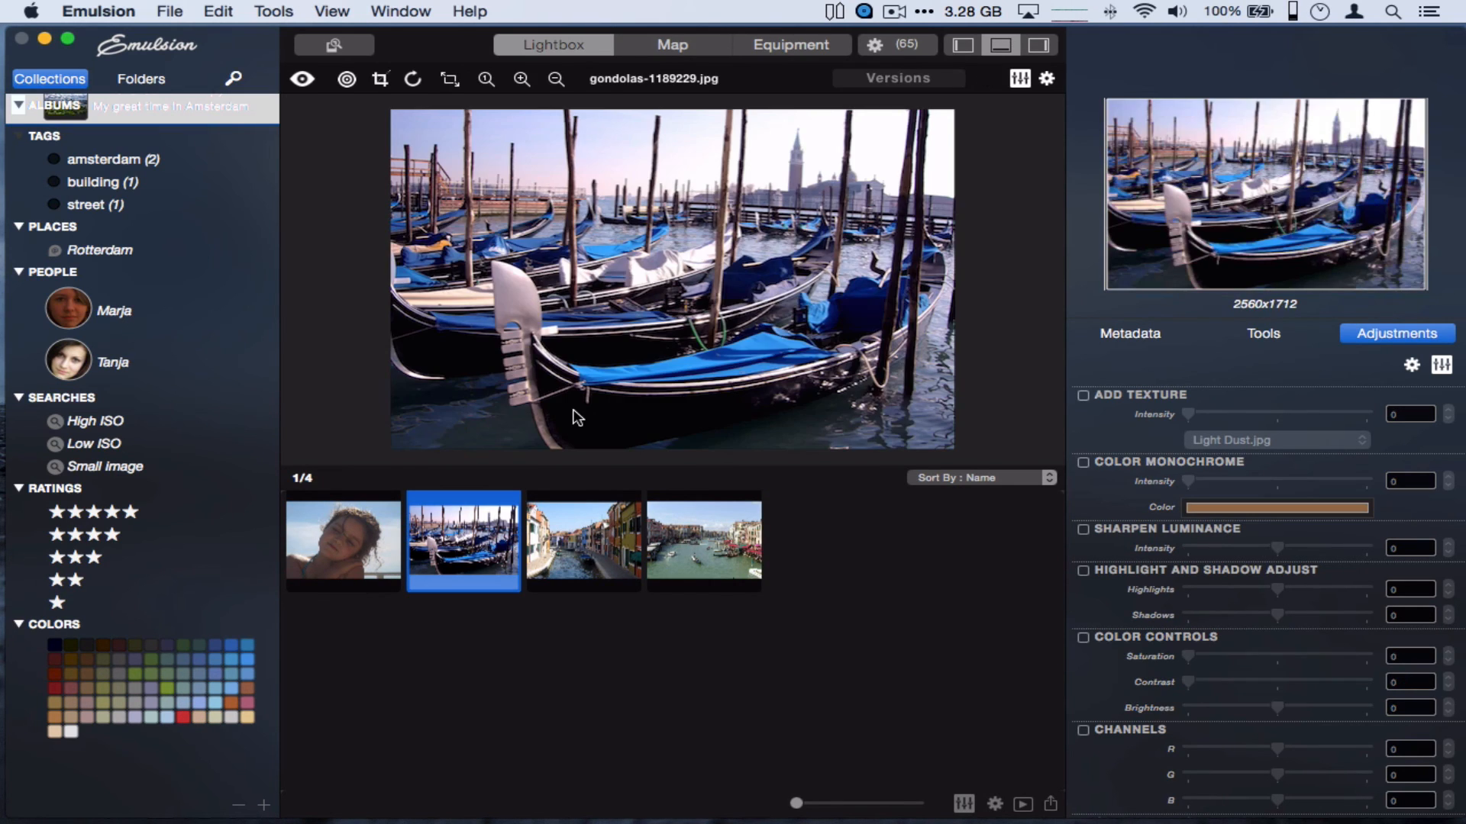
pyautogui.click(588, 517)
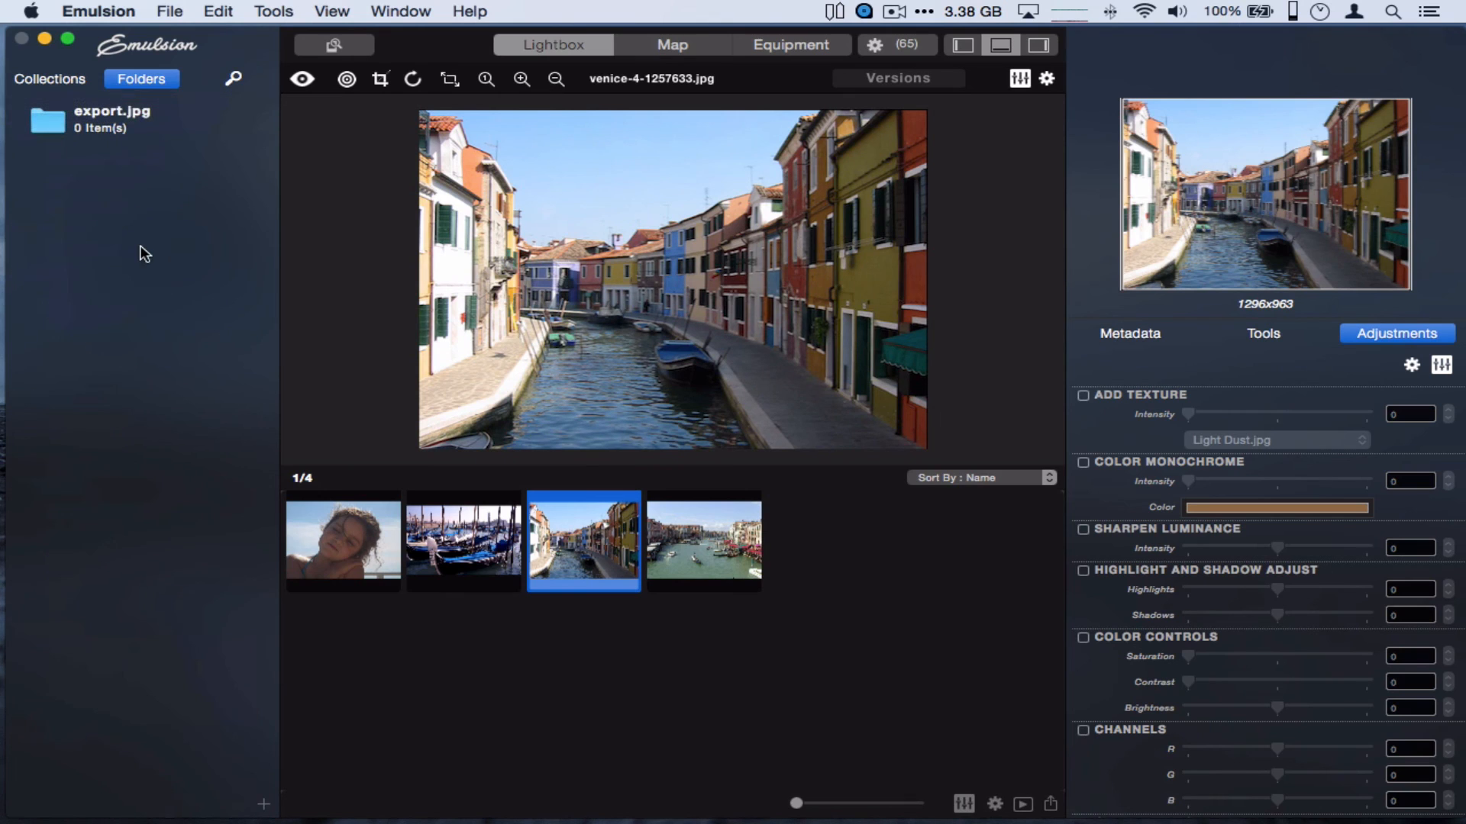
pyautogui.click(64, 85)
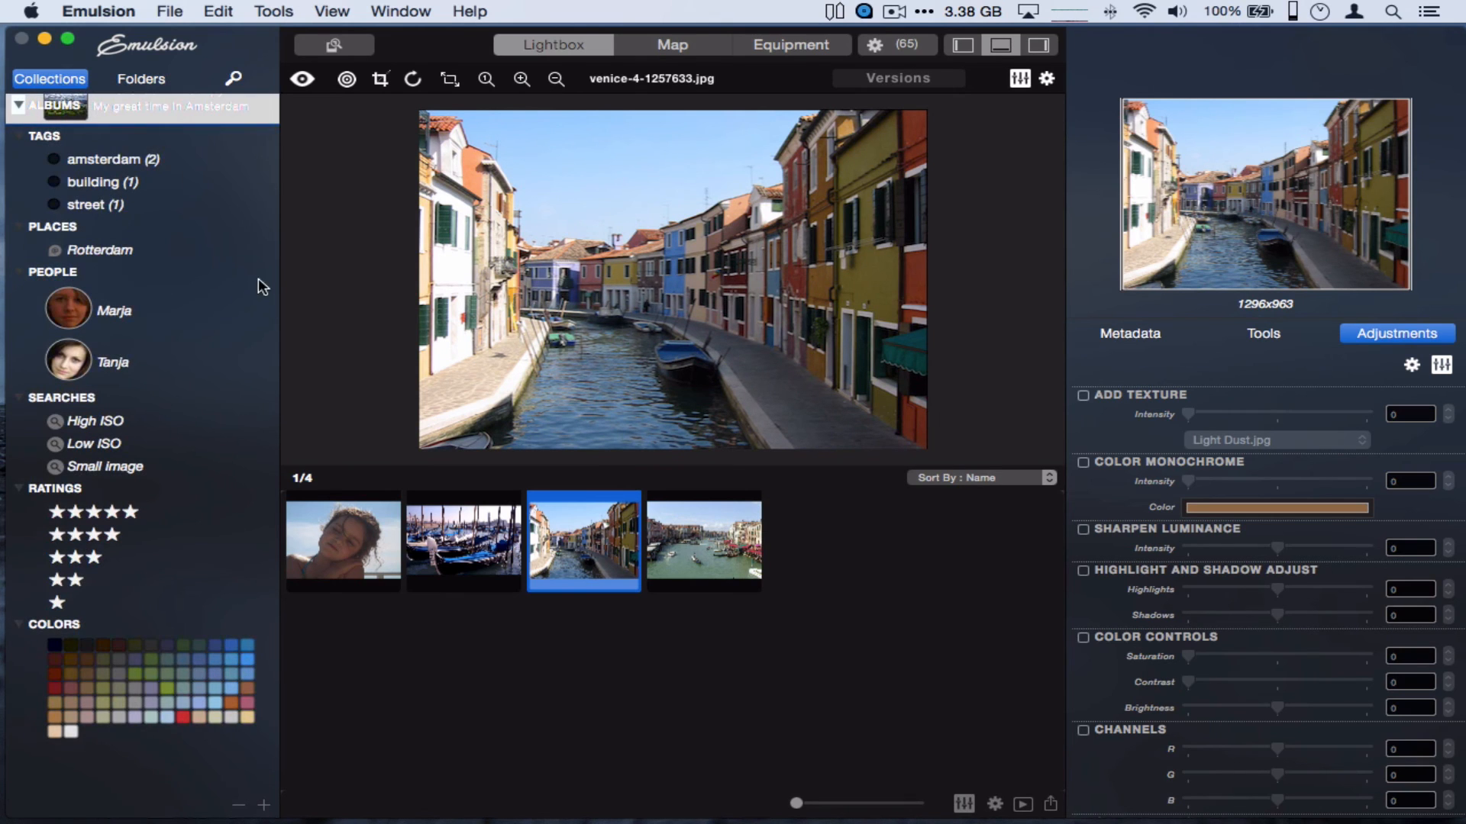
# Show the canal photo's metadata, then create a new tag named "venice" and apply it to that photo
pyautogui.click(1124, 336)
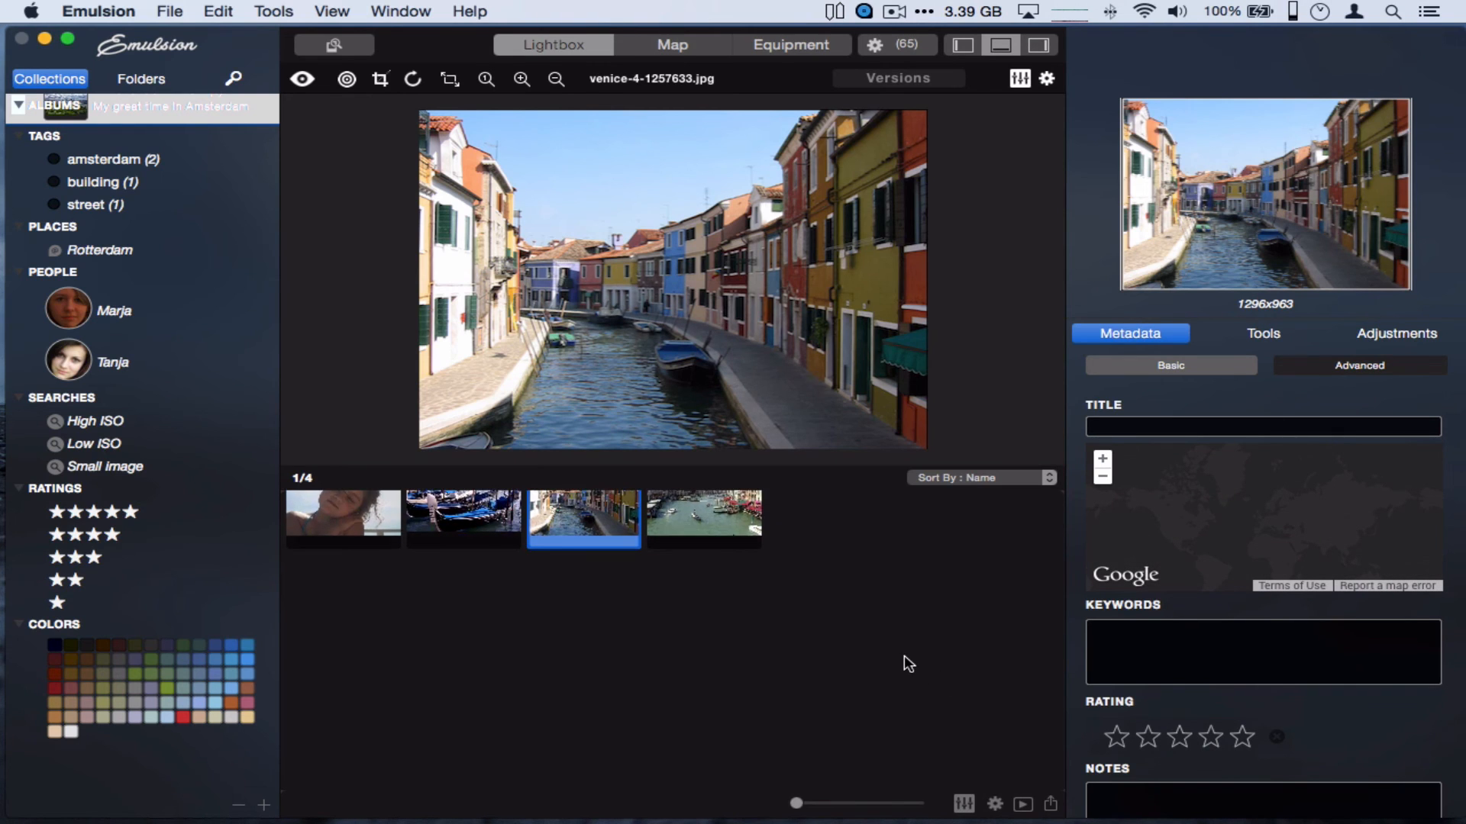
pyautogui.rightClick(706, 374)
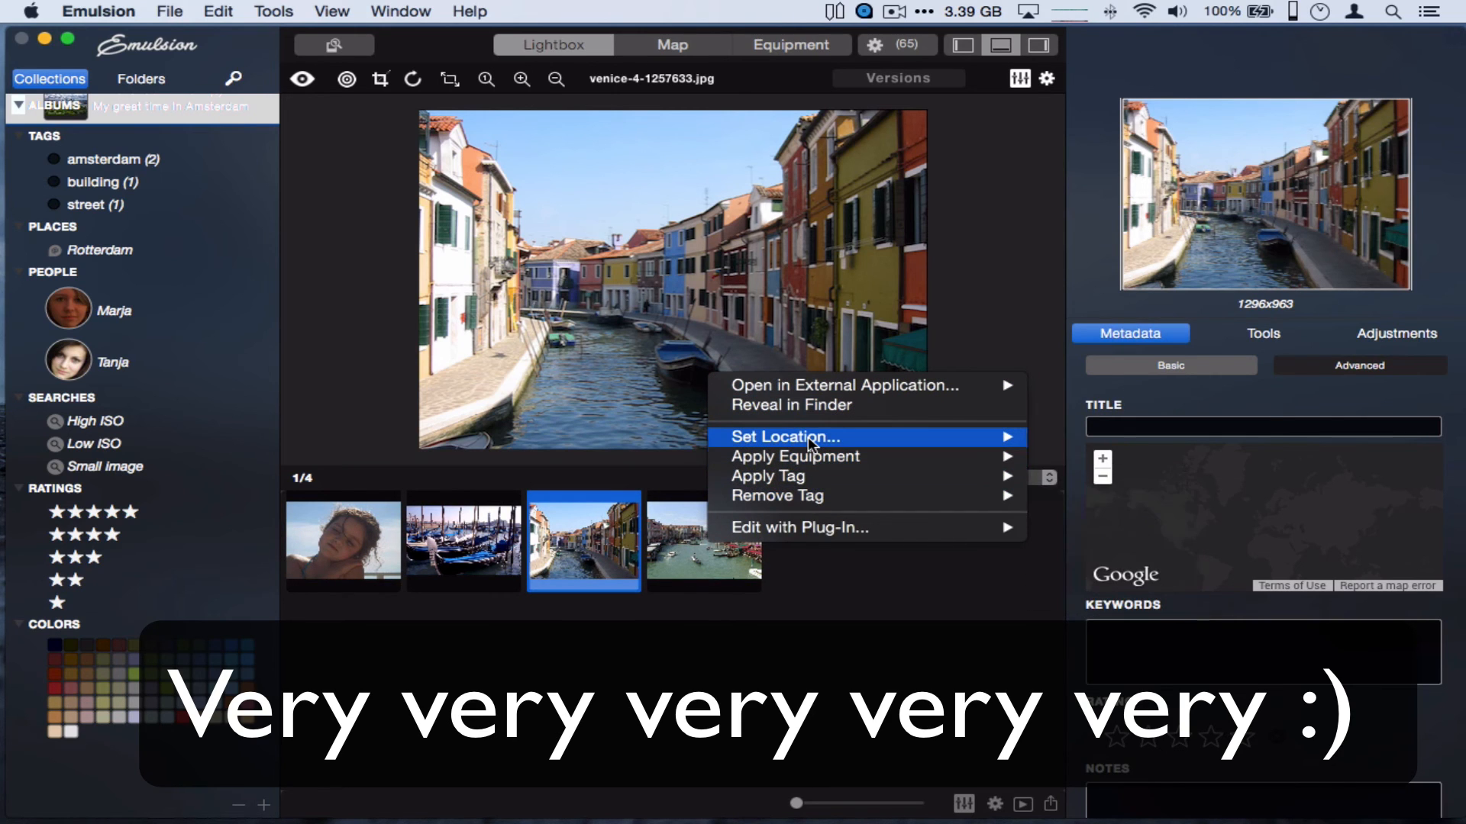
pyautogui.moveTo(807, 437)
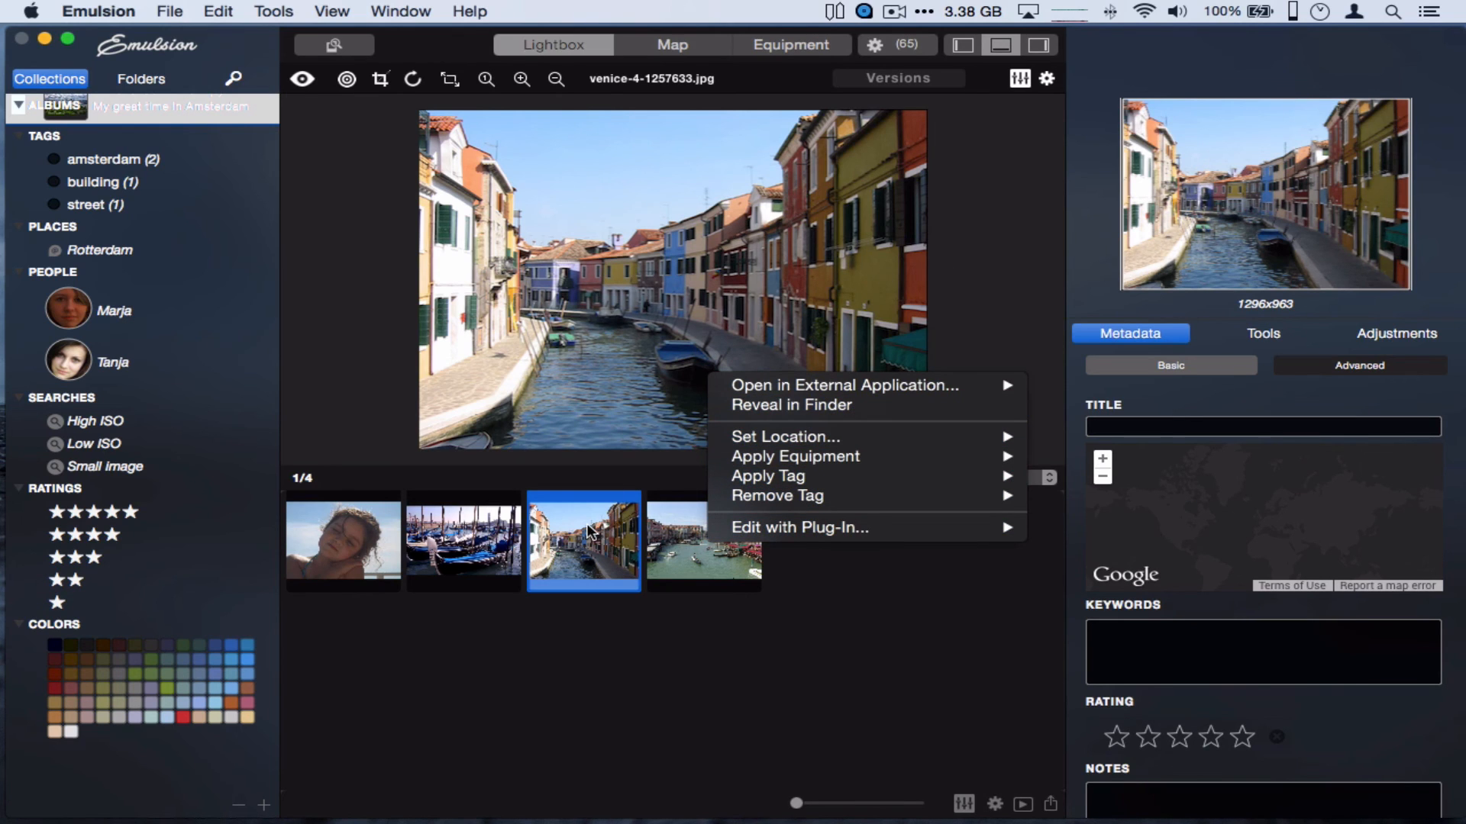
pyautogui.moveTo(821, 464)
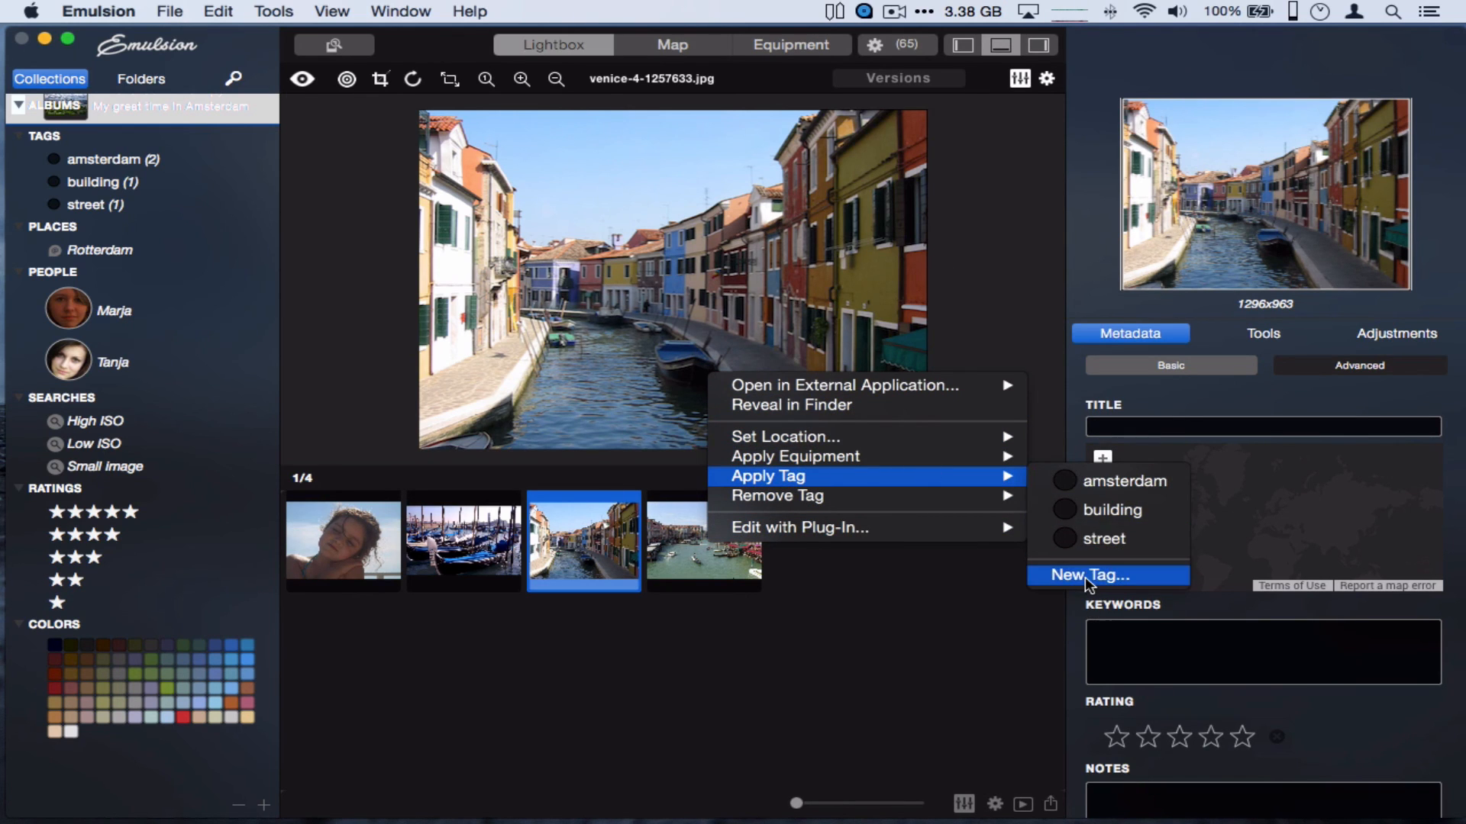
pyautogui.click(1089, 575)
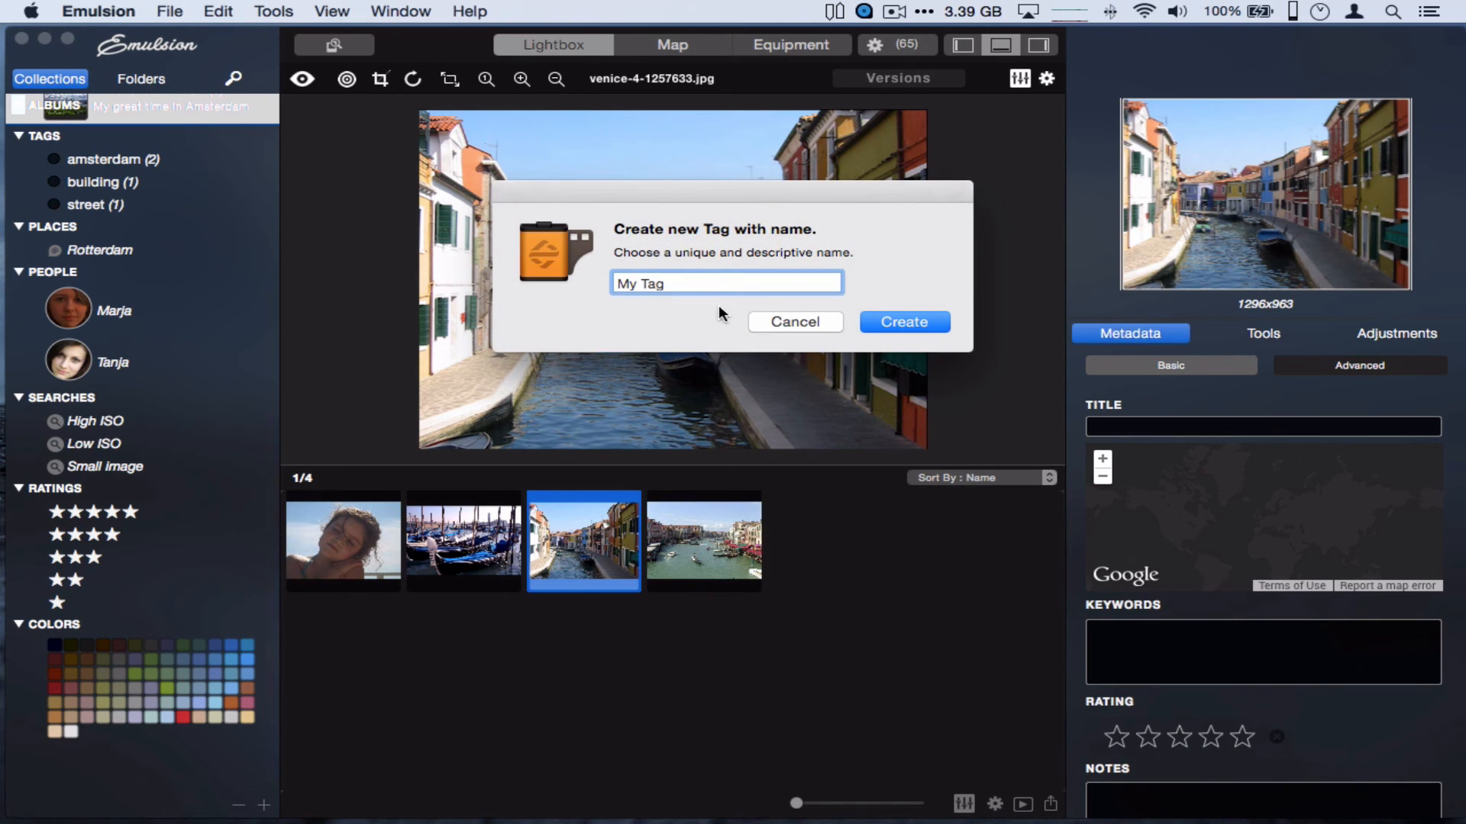
pyautogui.press('BackSpace')
pyautogui.press('BackSpace')
pyautogui.press('BackSpace')
pyautogui.press('BackSpace')
pyautogui.press('BackSpace')
pyautogui.press('BackSpace')
pyautogui.write('venice')
pyautogui.press('Return')
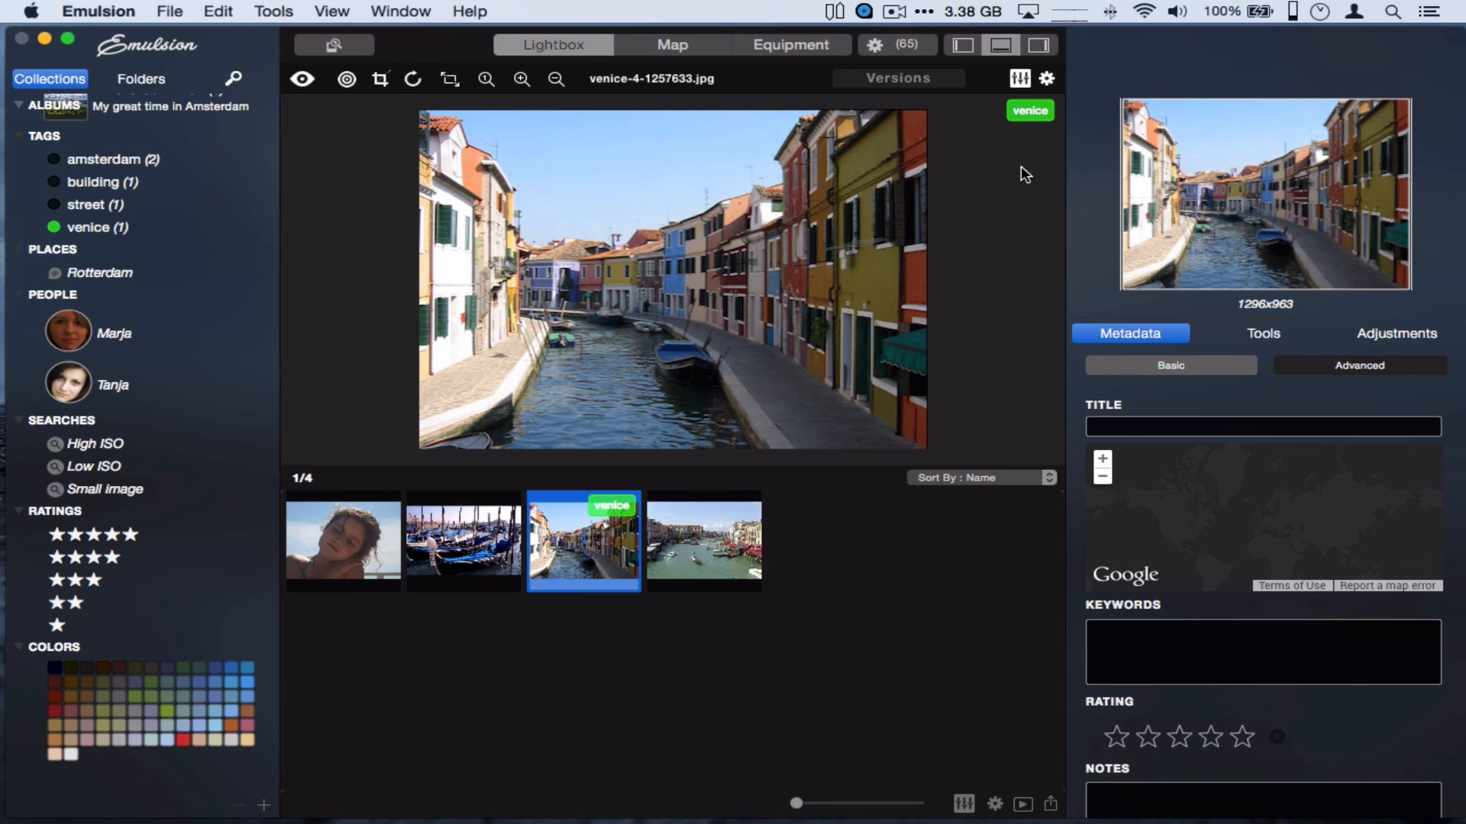
pyautogui.click(448, 530)
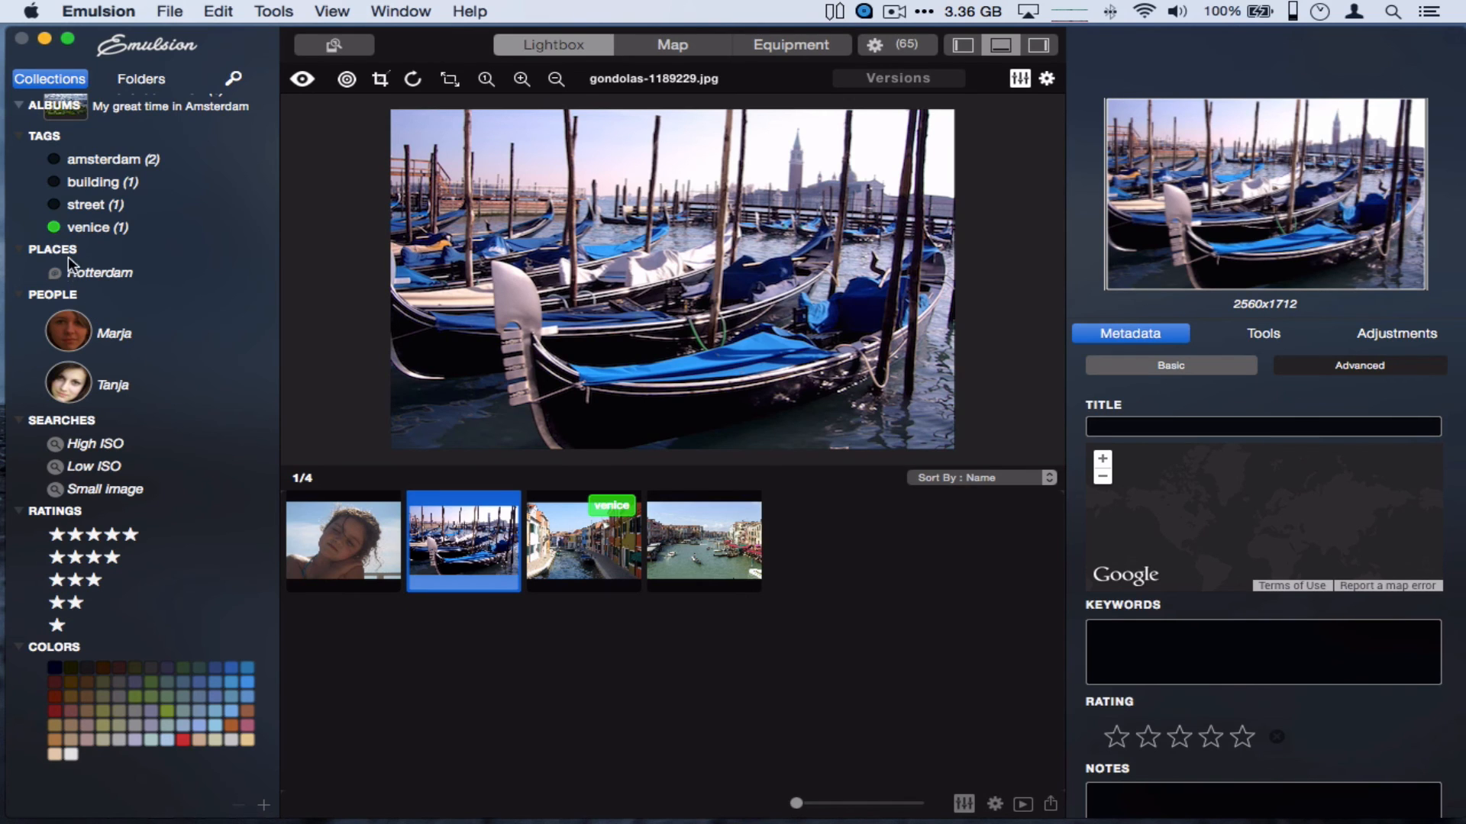
pyautogui.rightClick(44, 209)
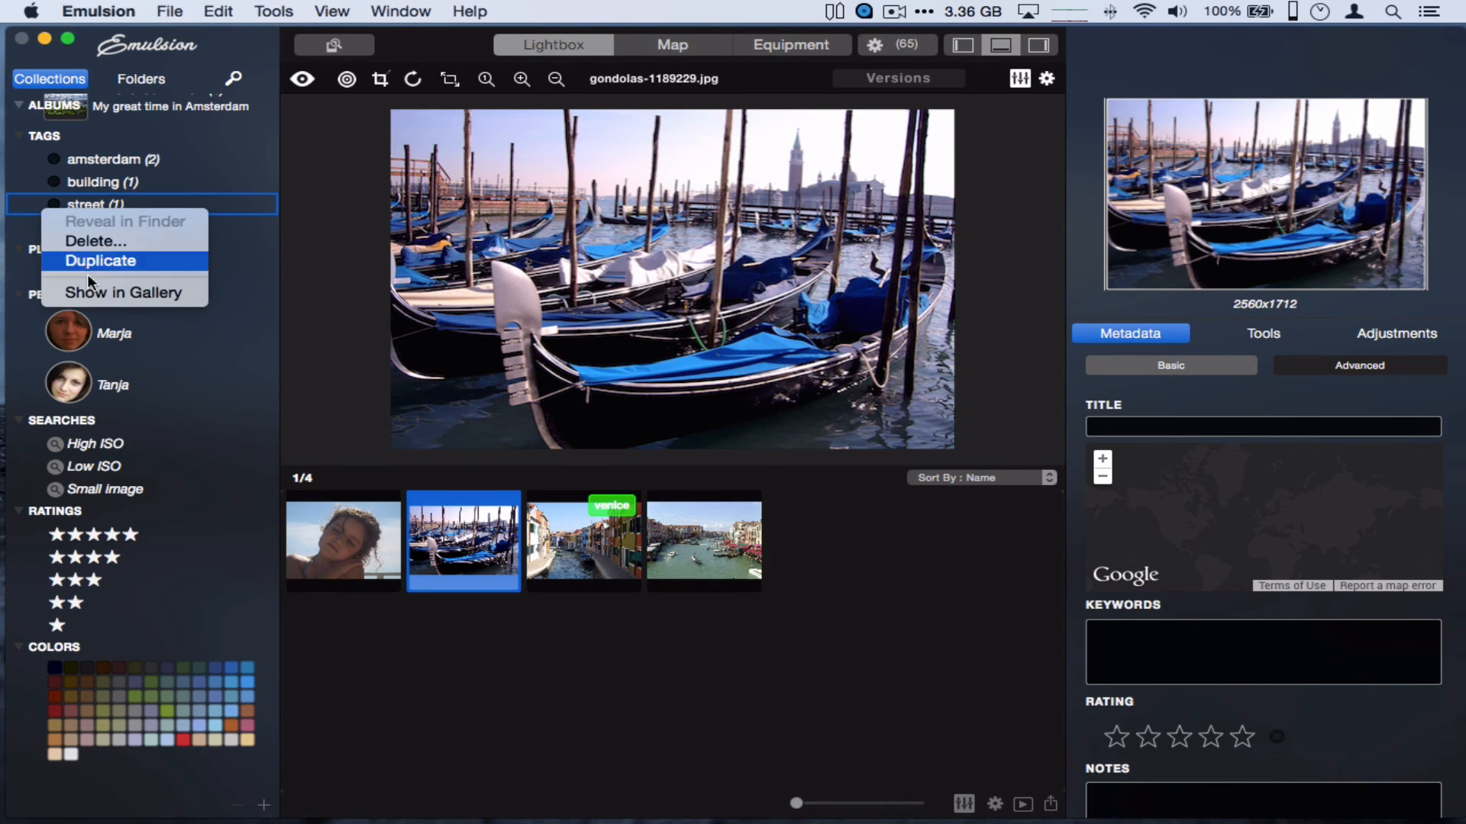
pyautogui.click(177, 357)
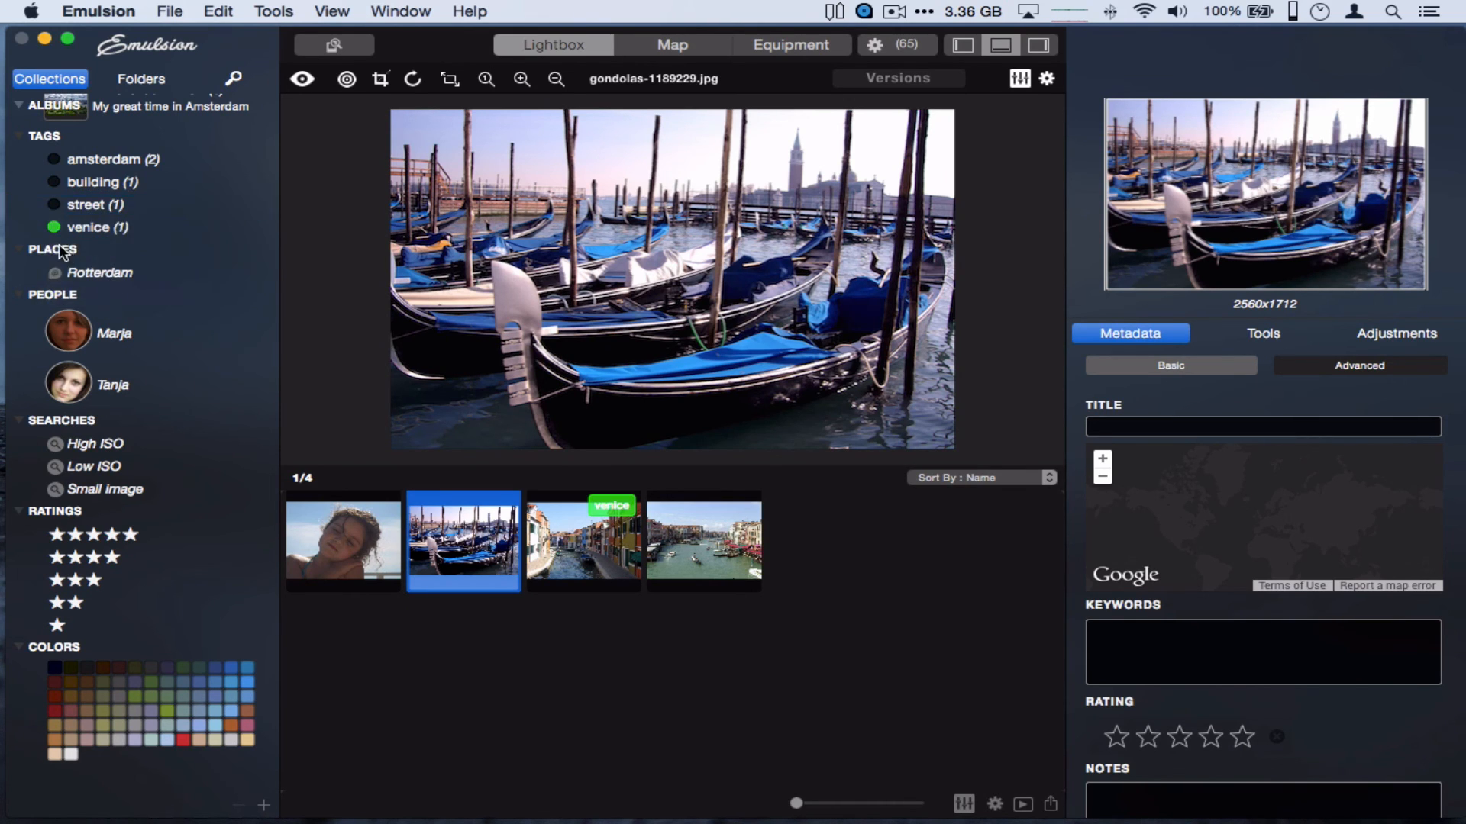
# Change the venice tag's color to red, save it and reopen the tagged canal photo
pyautogui.click(55, 233)
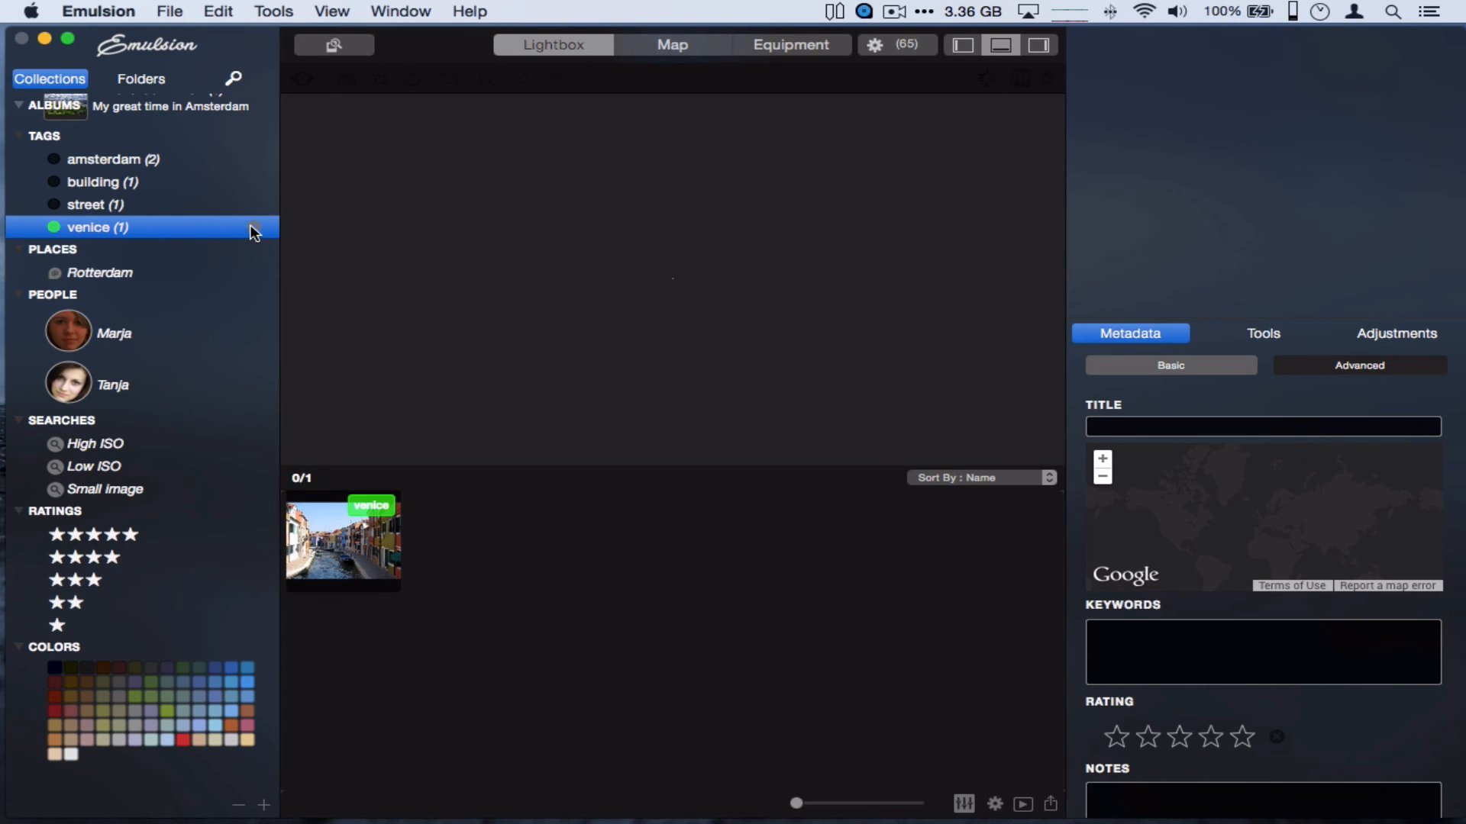
pyautogui.click(255, 227)
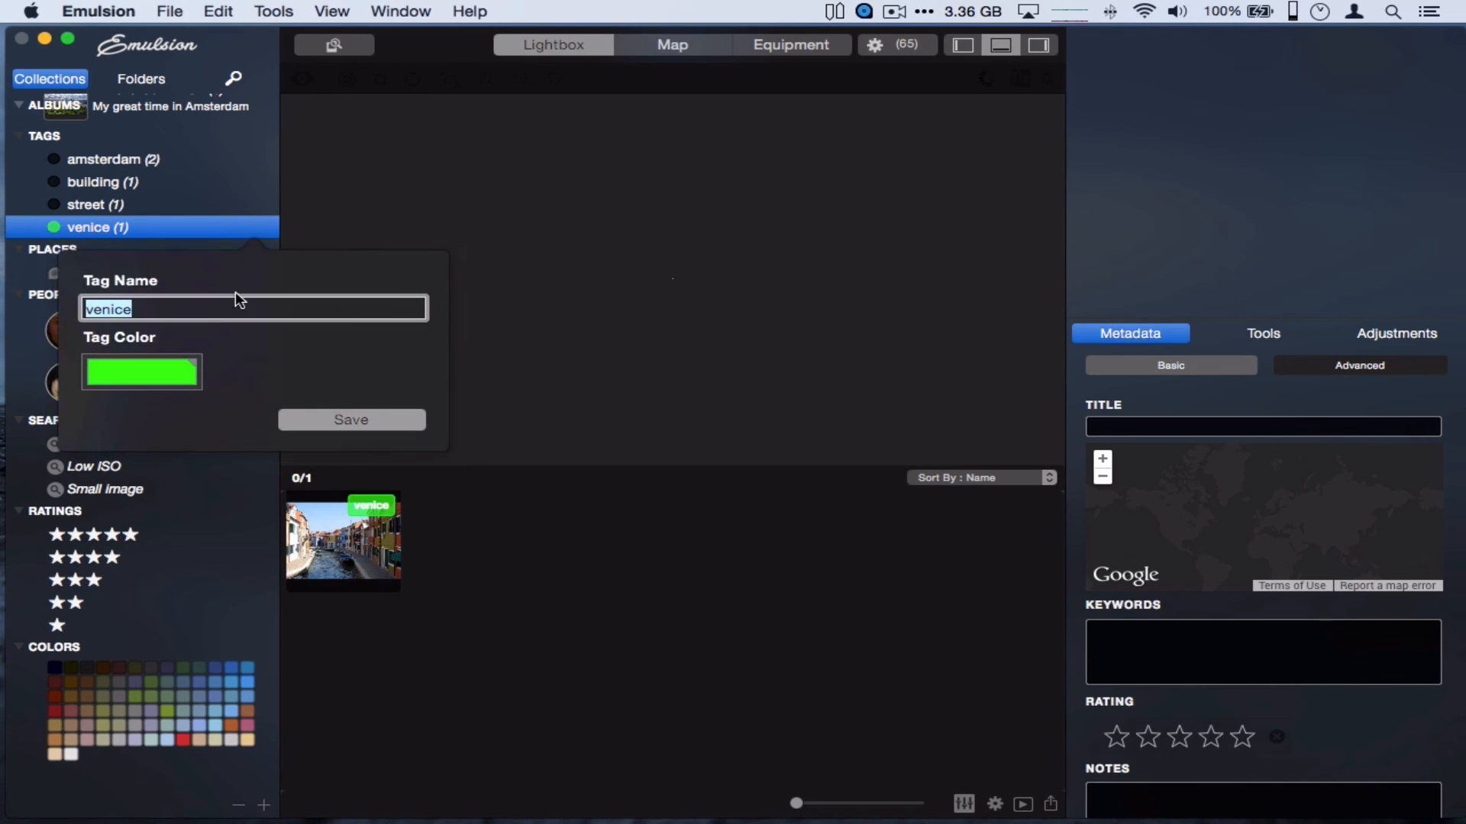
pyautogui.click(156, 381)
pyautogui.moveTo(385, 375); pyautogui.dragTo(357, 347)
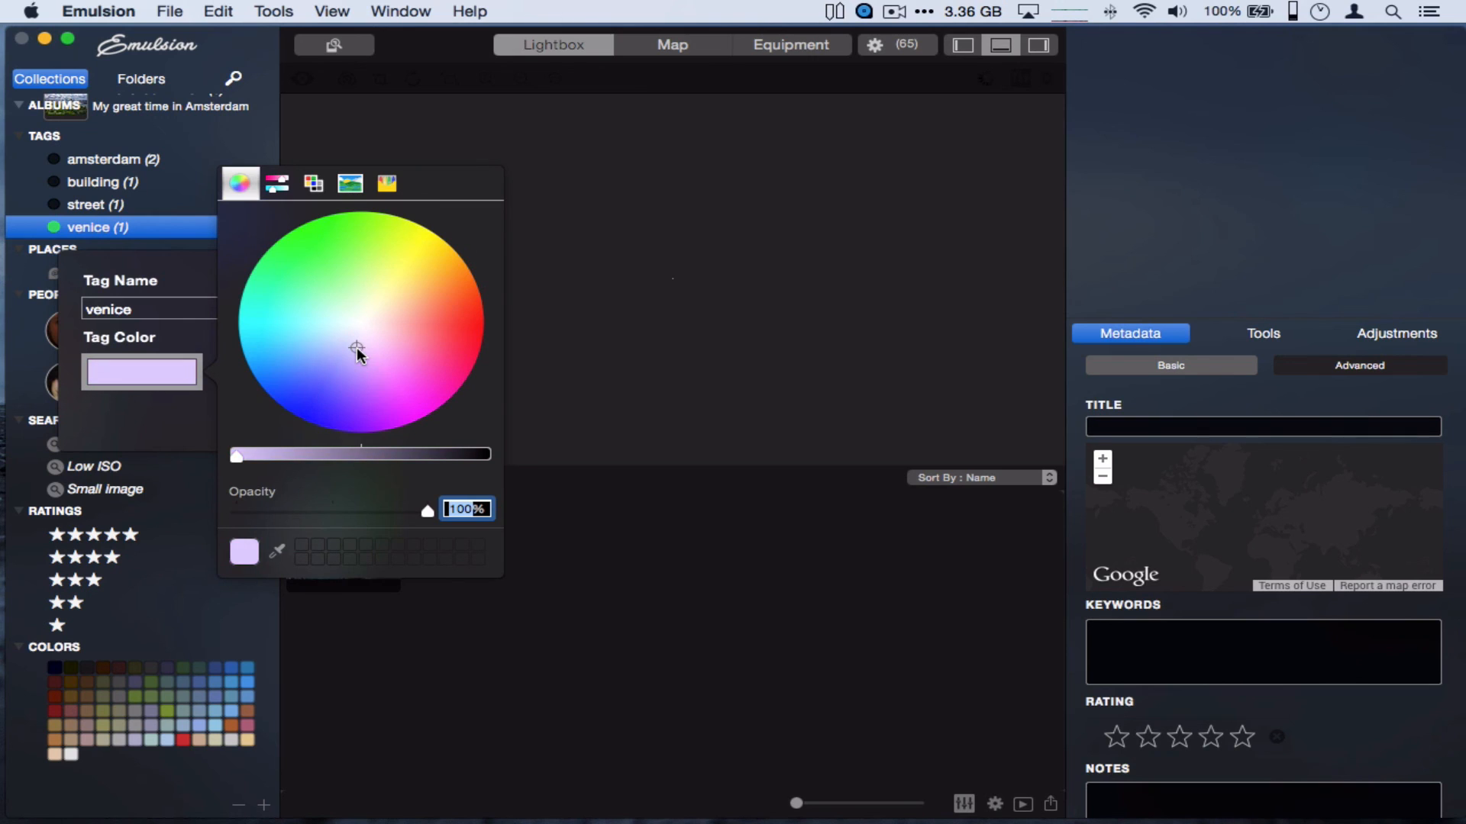
pyautogui.click(460, 319)
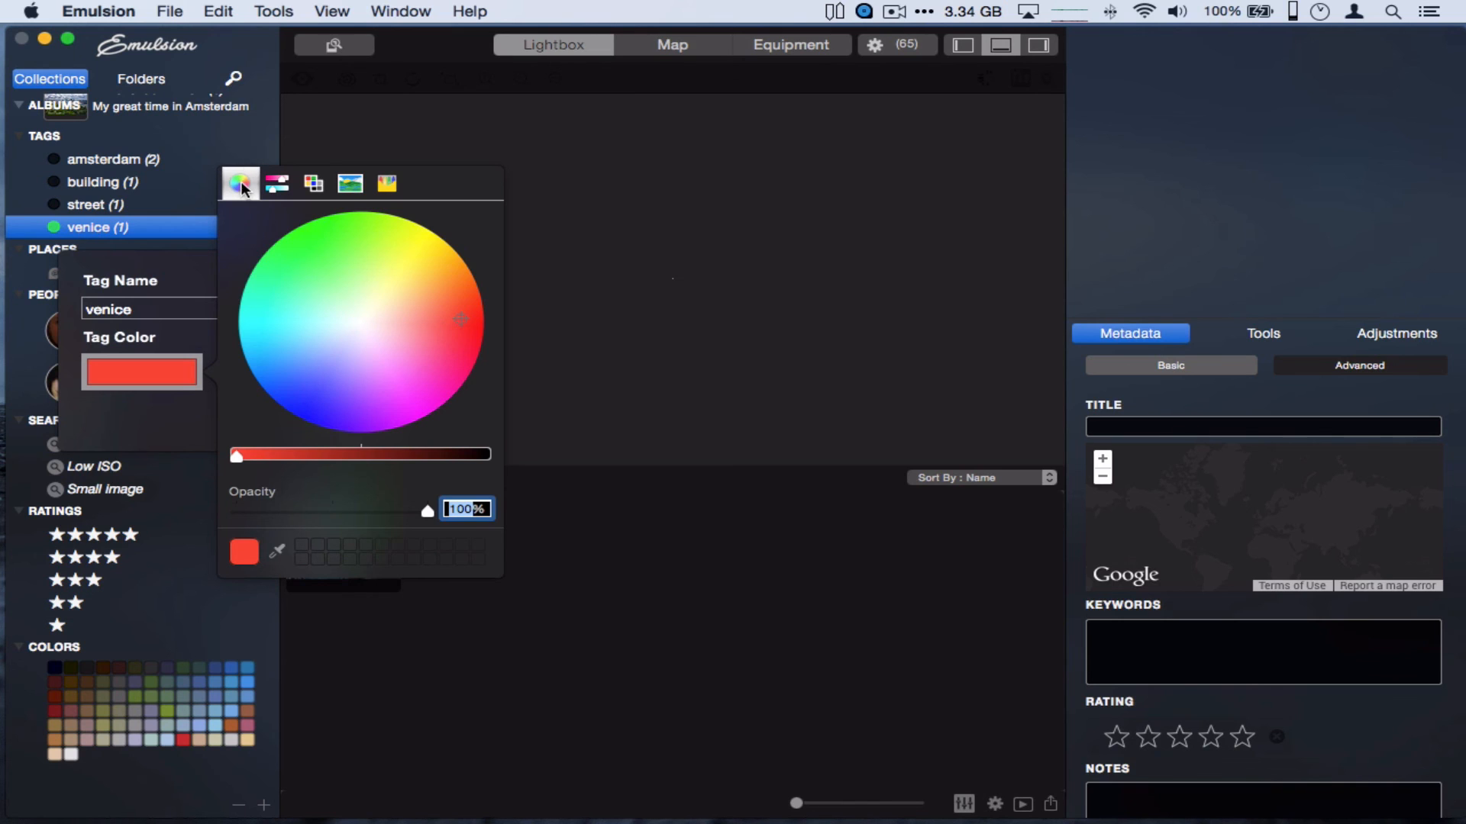
pyautogui.click(149, 418)
pyautogui.click(290, 420)
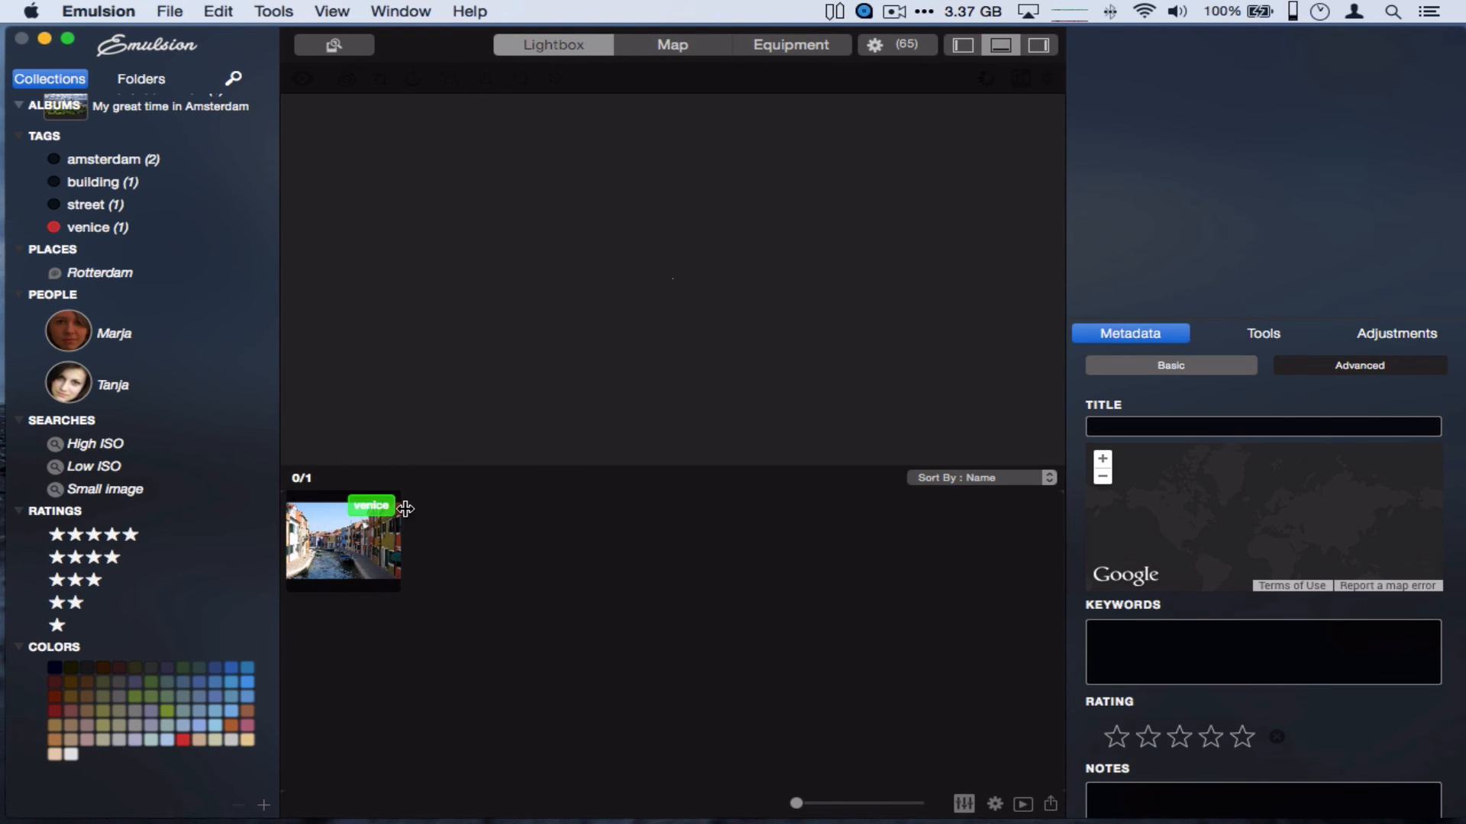
pyautogui.click(347, 533)
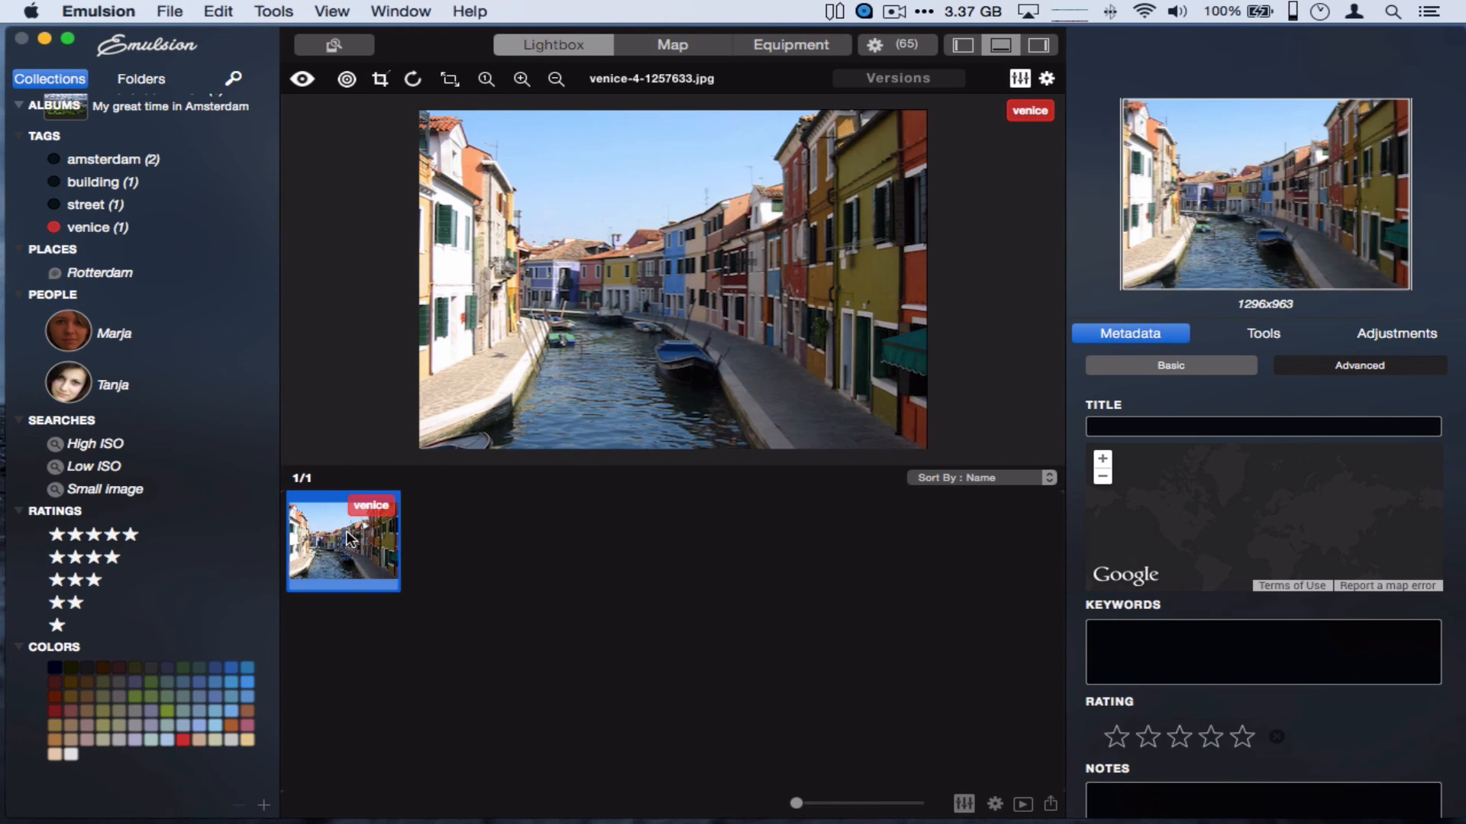
# Review the photos under the venice, street, building and amsterdam tags, and those in the Amsterdam visit album
pyautogui.click(123, 227)
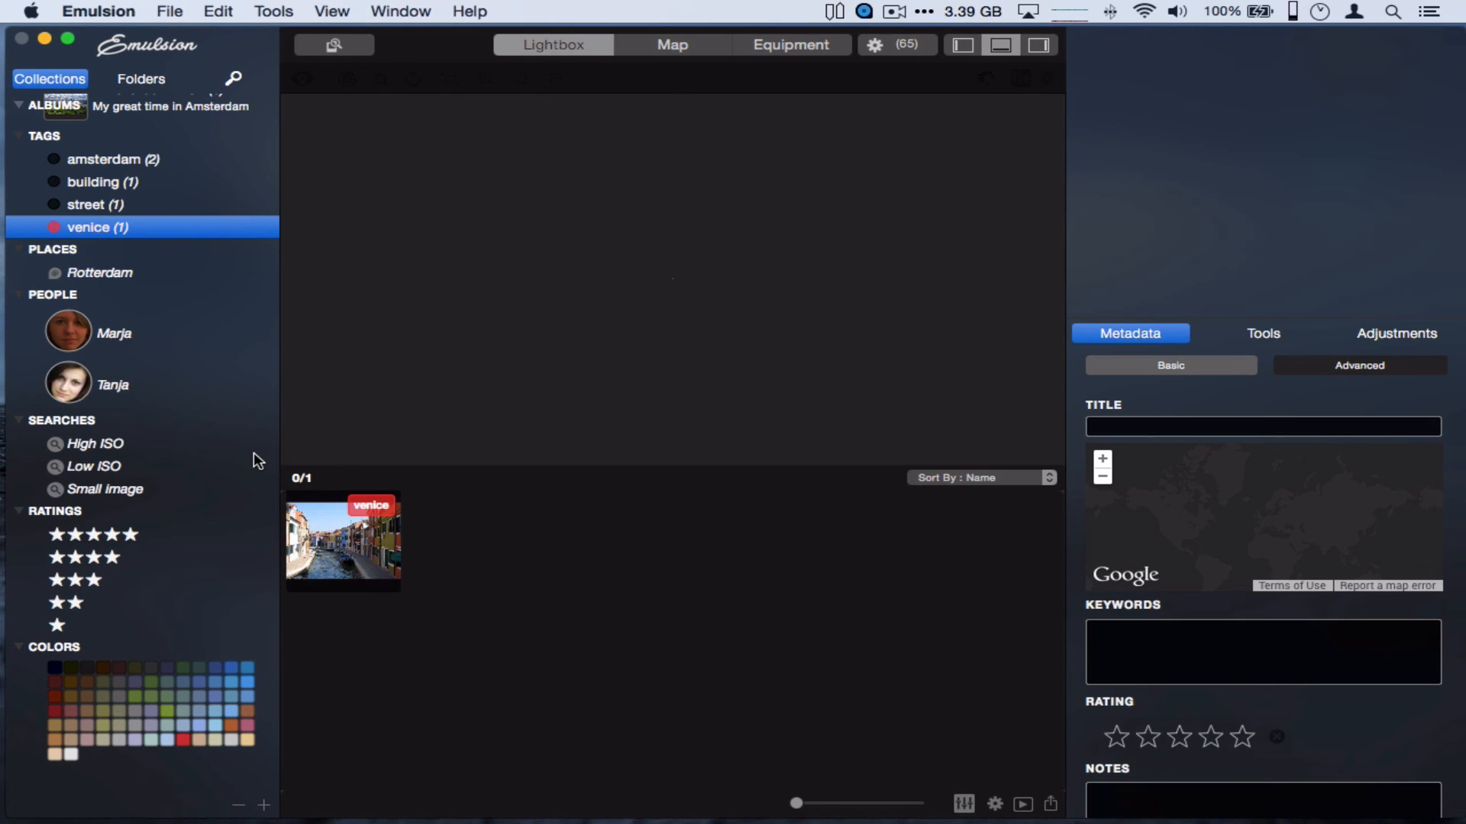
pyautogui.scroll(4, 212, 450)
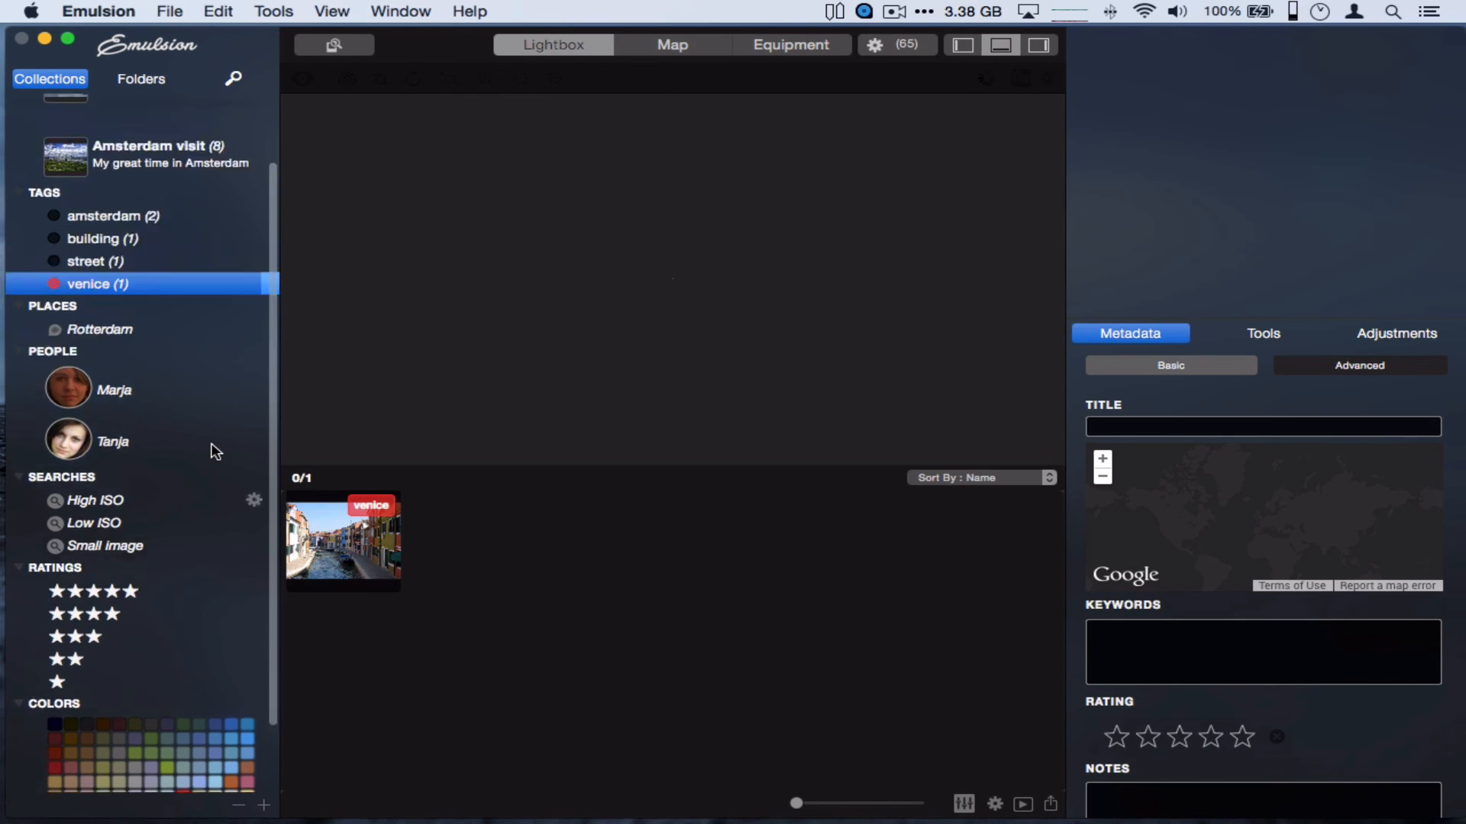
pyautogui.click(143, 336)
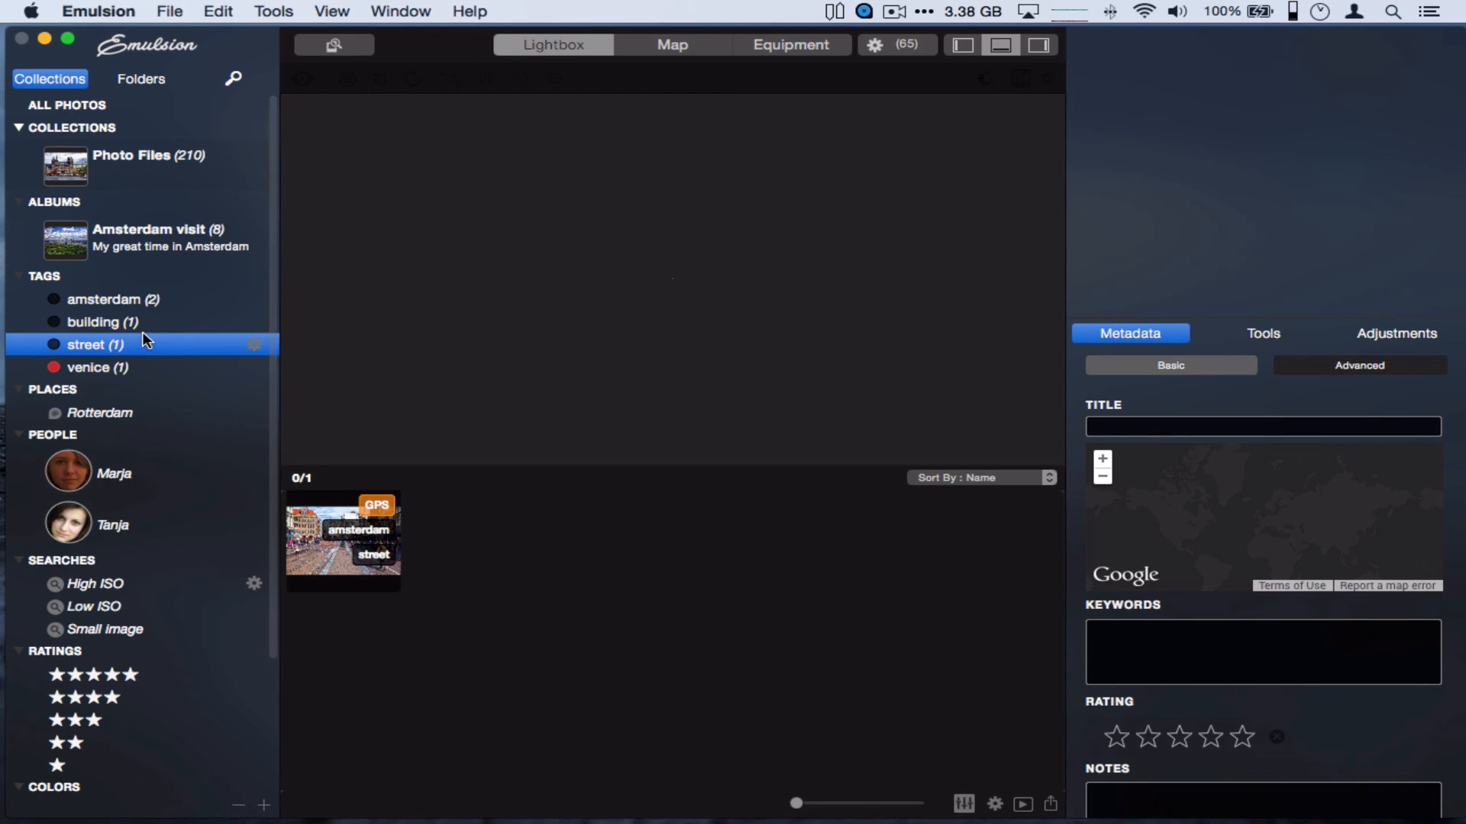
pyautogui.click(142, 322)
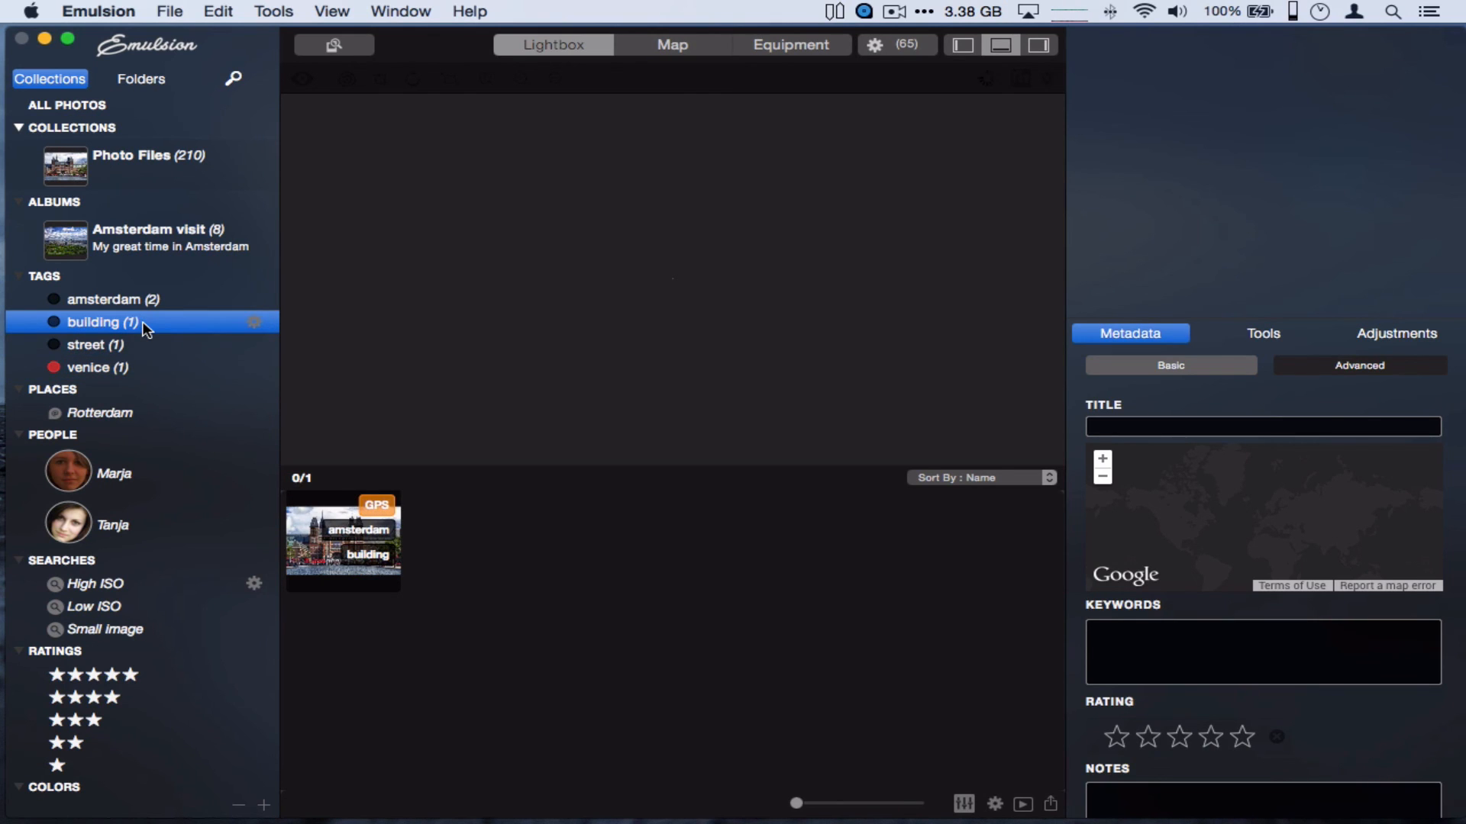
pyautogui.click(142, 302)
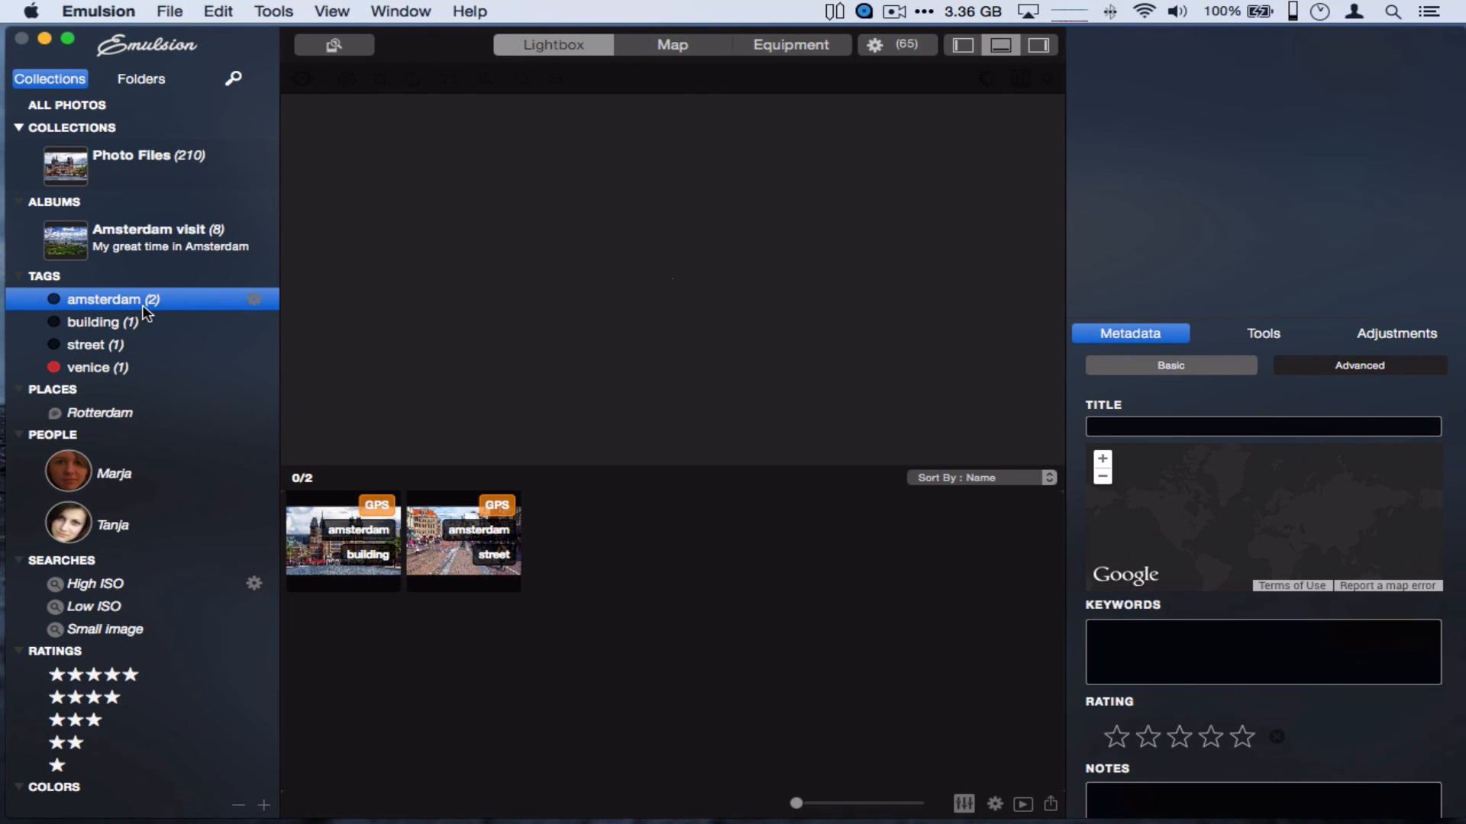
pyautogui.click(135, 233)
# Open the Photo Files collection and preview its street, cyclist, dog, horse and drummers photos
pyautogui.click(150, 155)
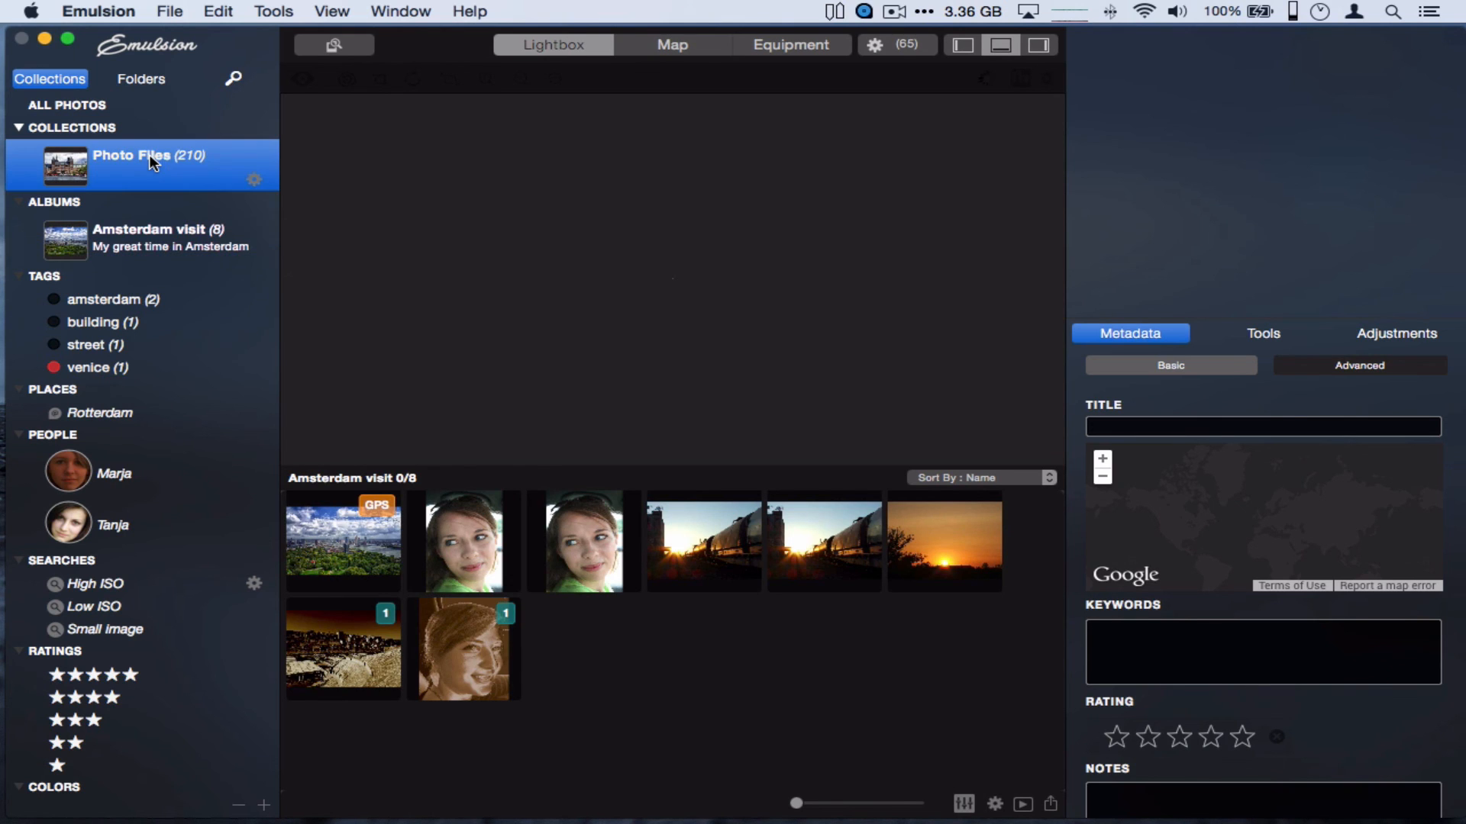
pyautogui.click(590, 547)
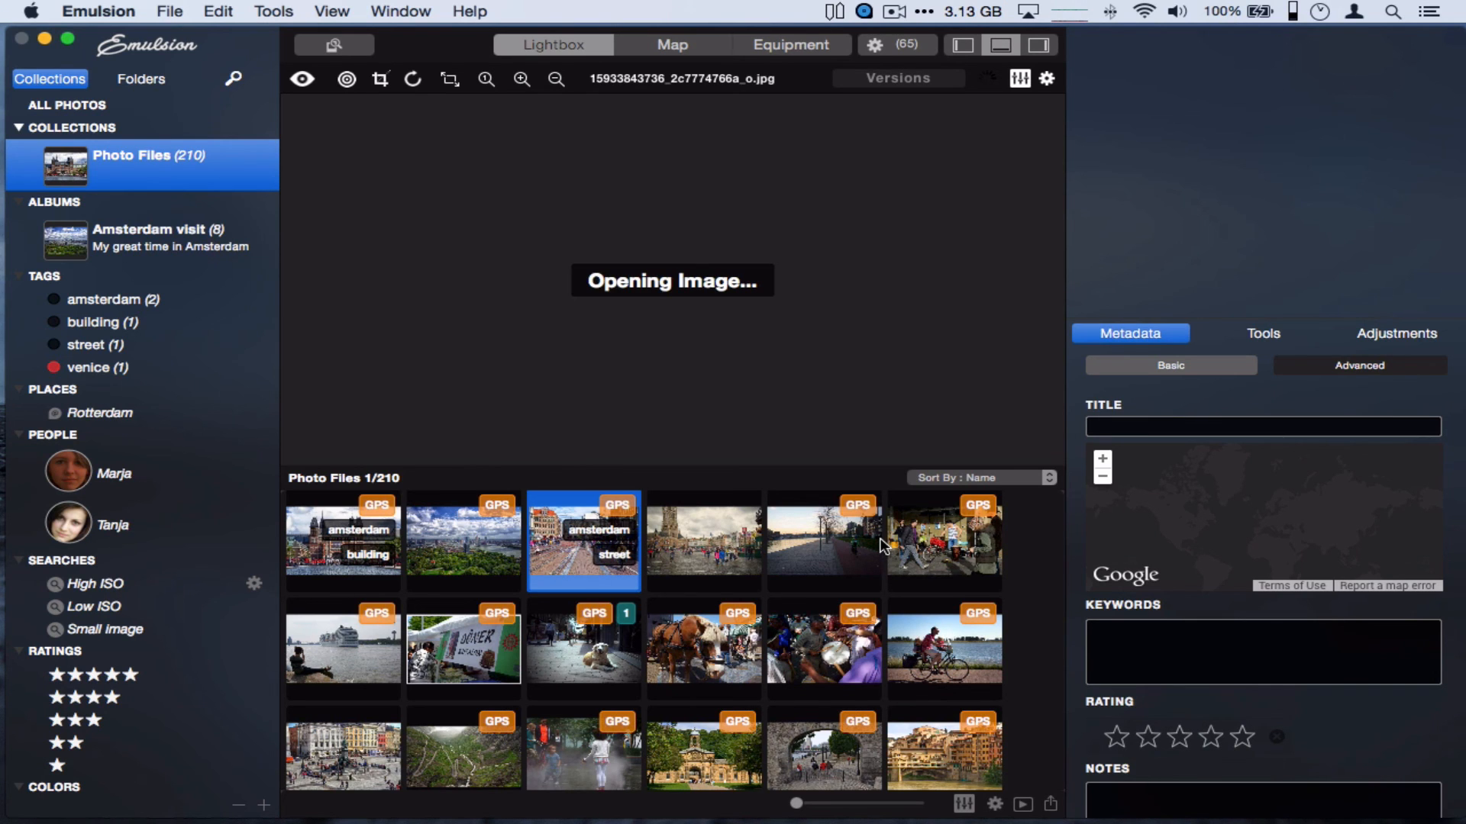
pyautogui.click(914, 638)
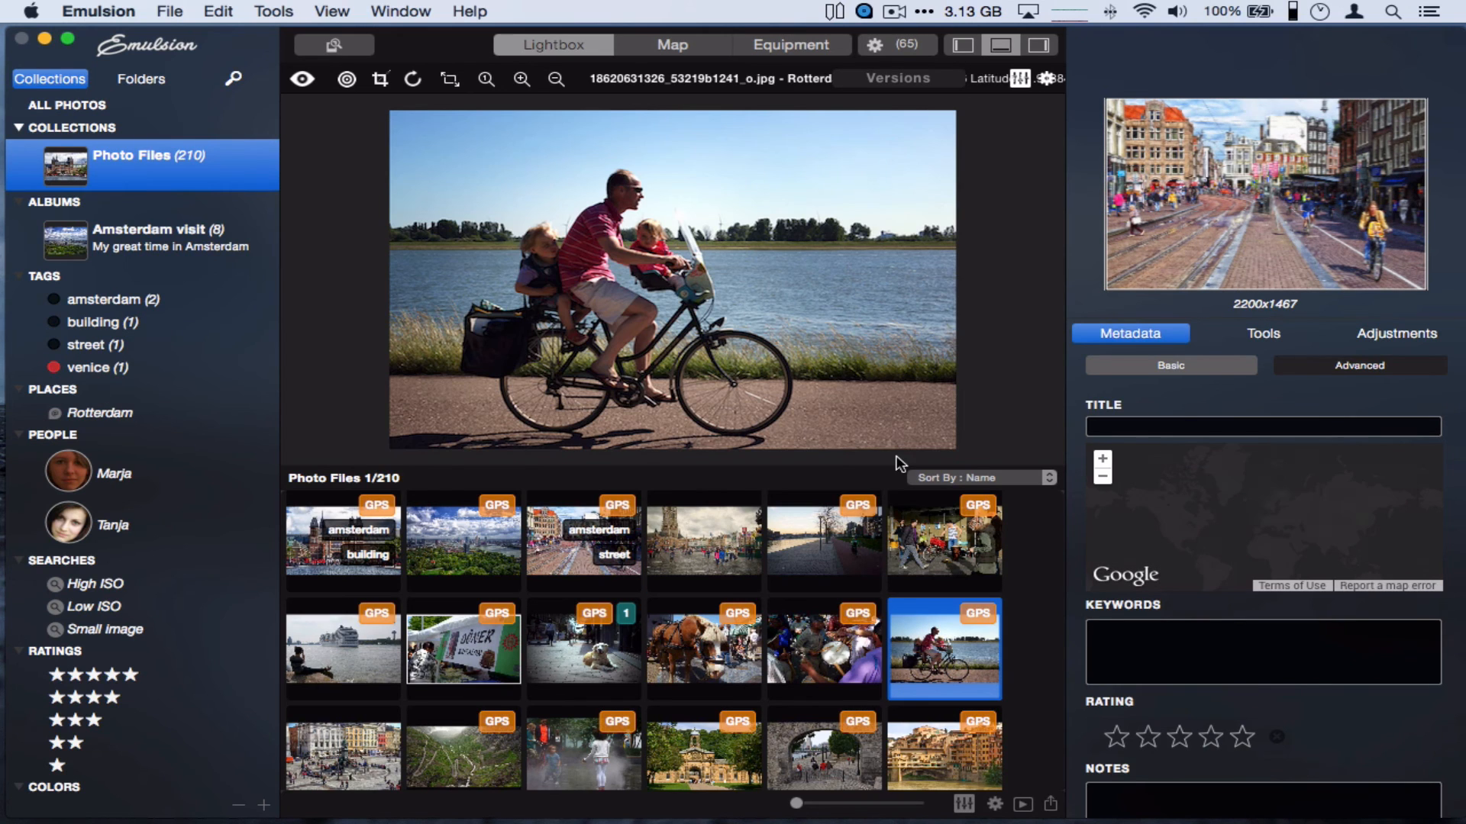
pyautogui.click(602, 658)
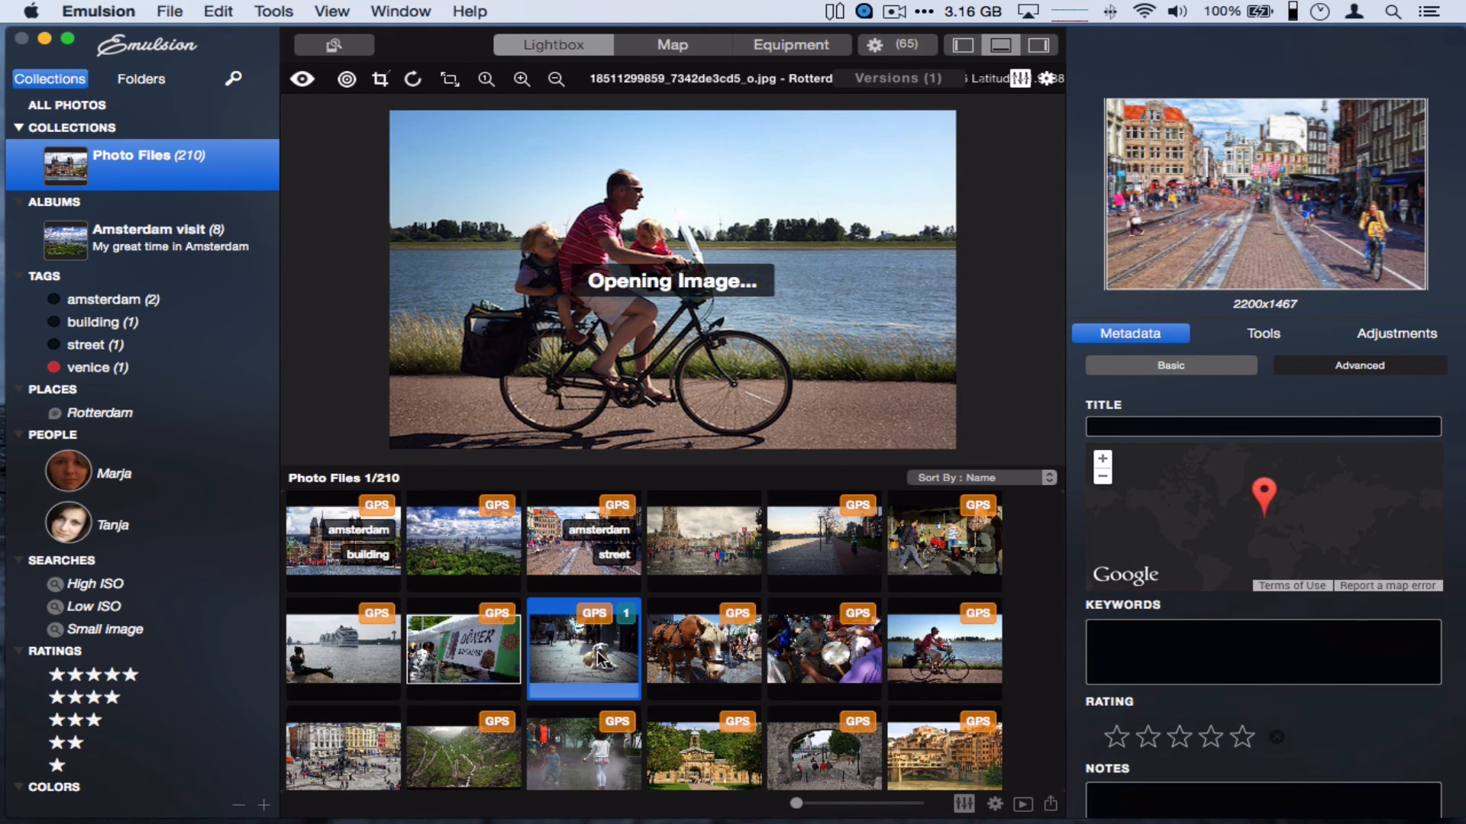
pyautogui.click(725, 641)
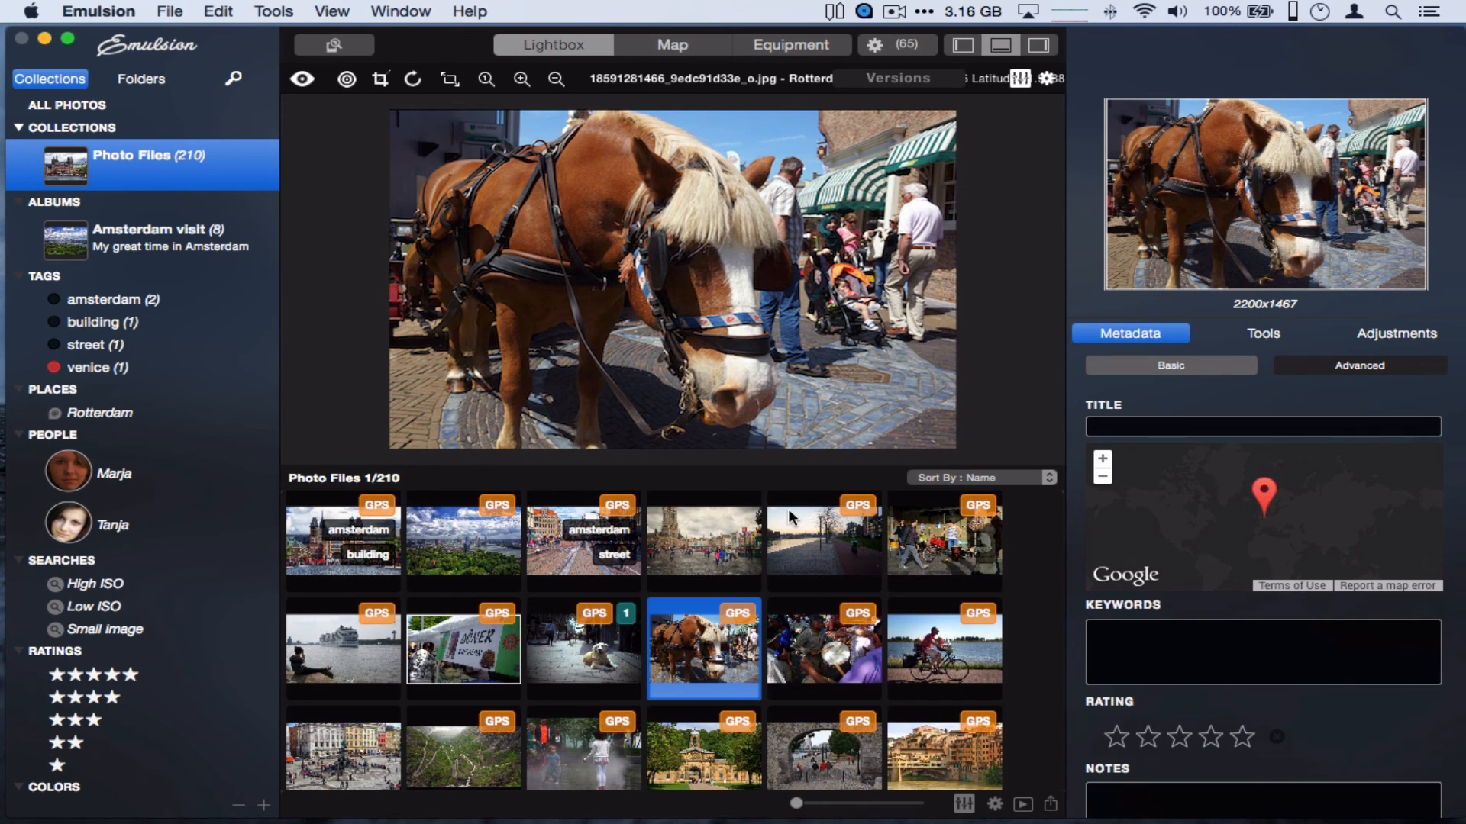
pyautogui.click(796, 672)
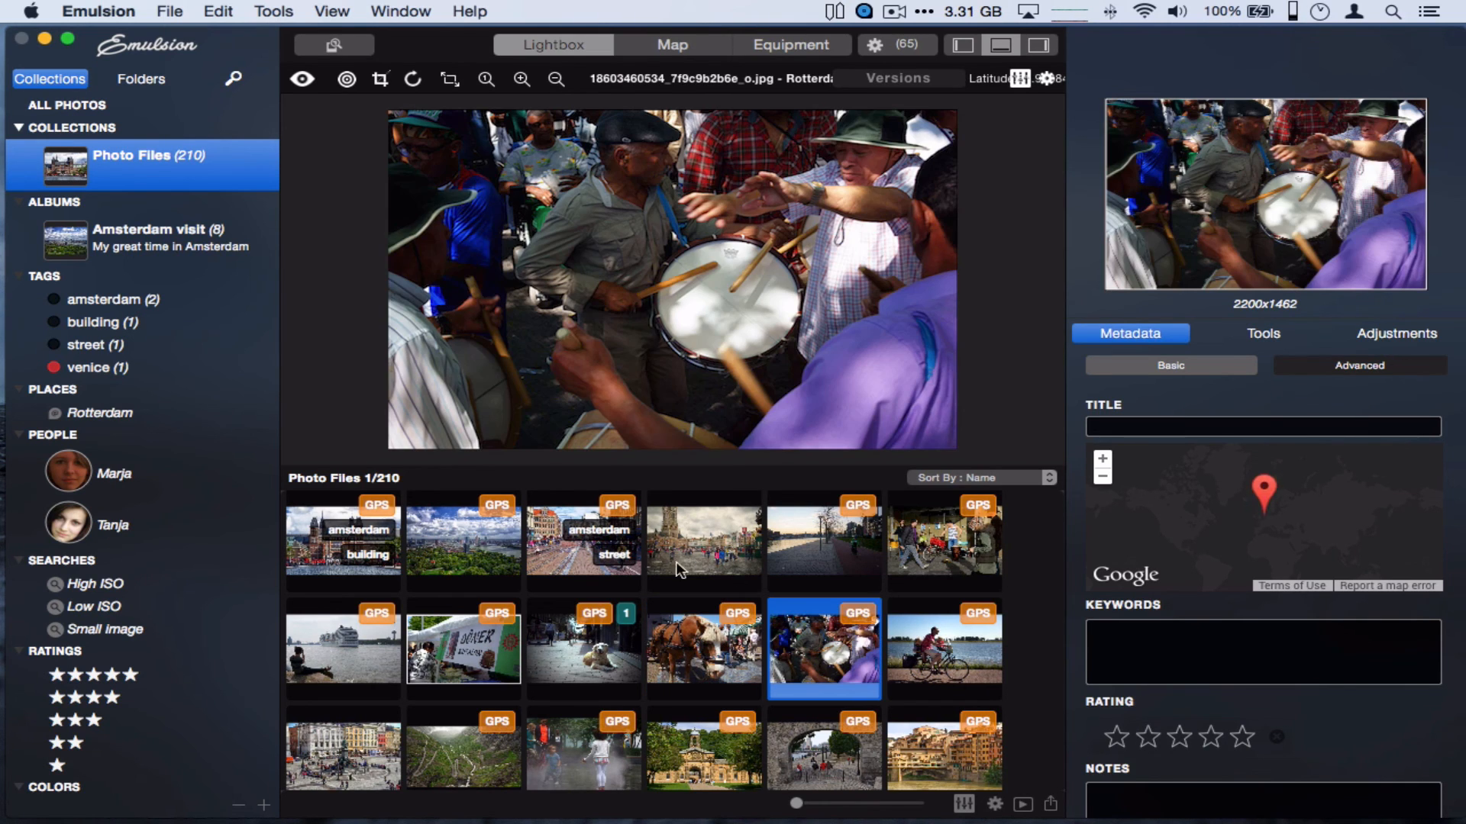
# Browse further through the Photo Files collection, previewing the black-and-white portrait, the portrait beside it and the rowing boat
pyautogui.scroll(-10, 564, 621)
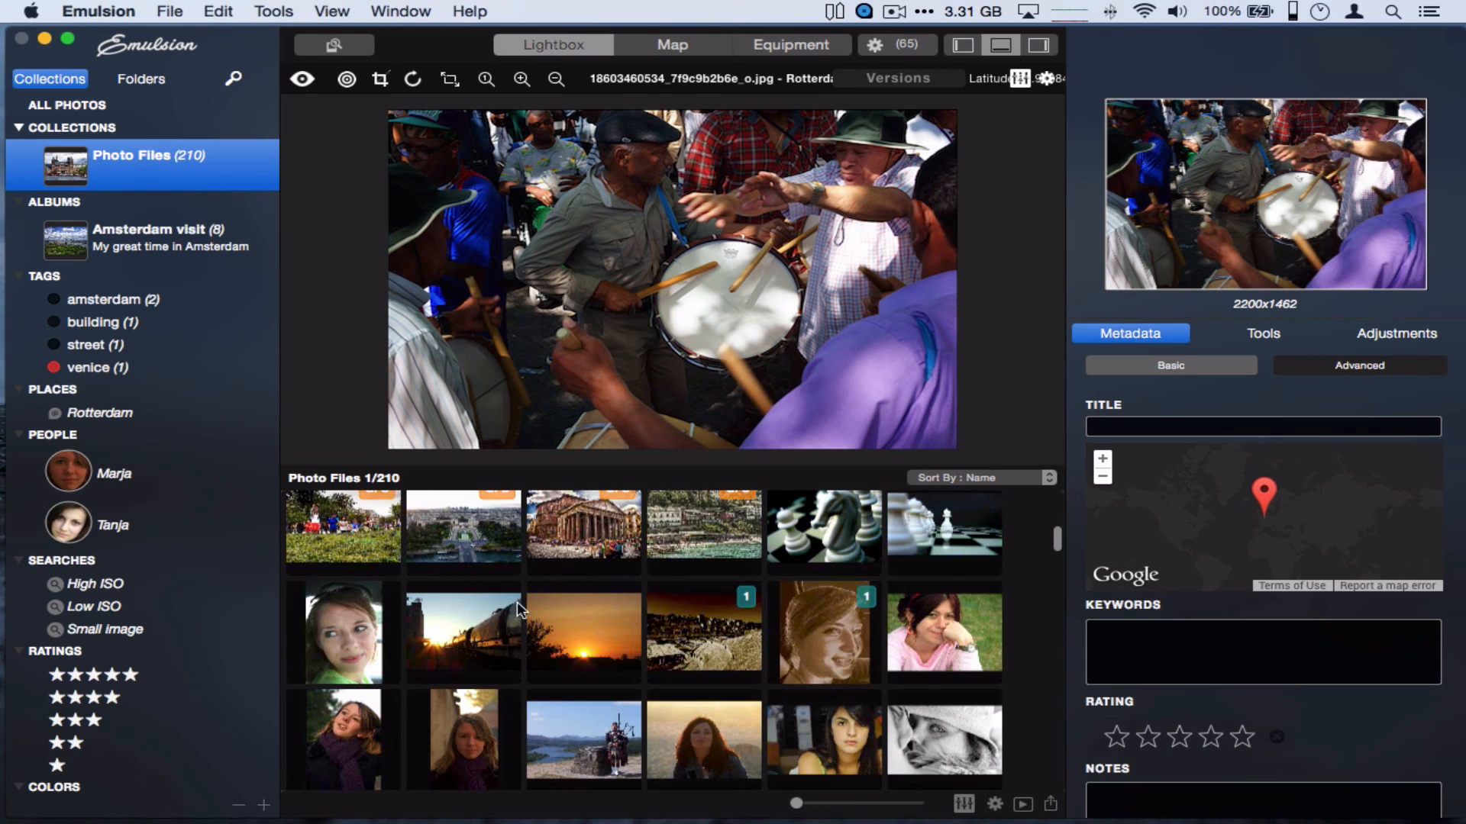
pyautogui.scroll(-5, 601, 629)
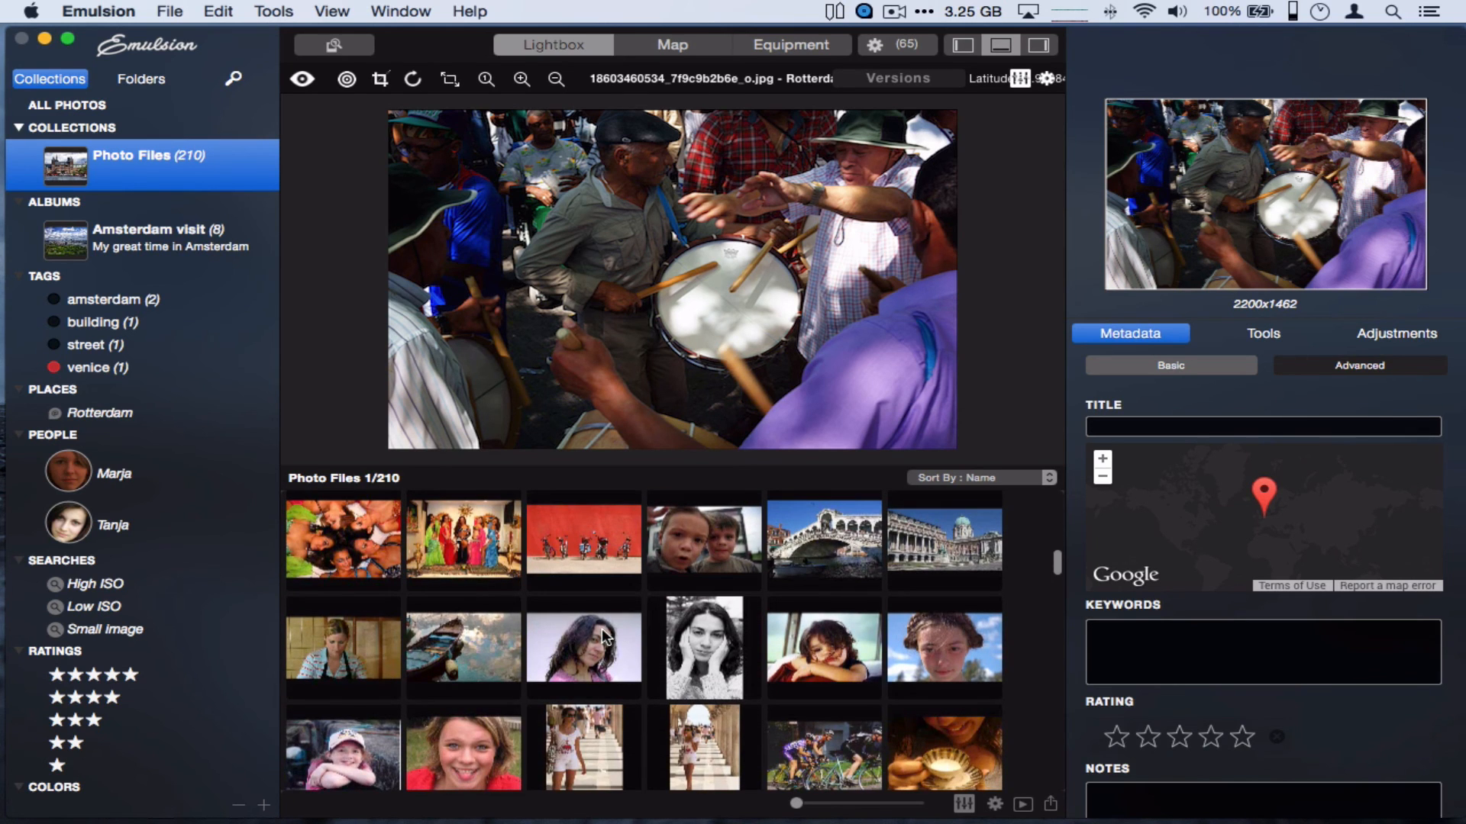
pyautogui.click(704, 649)
pyautogui.click(594, 643)
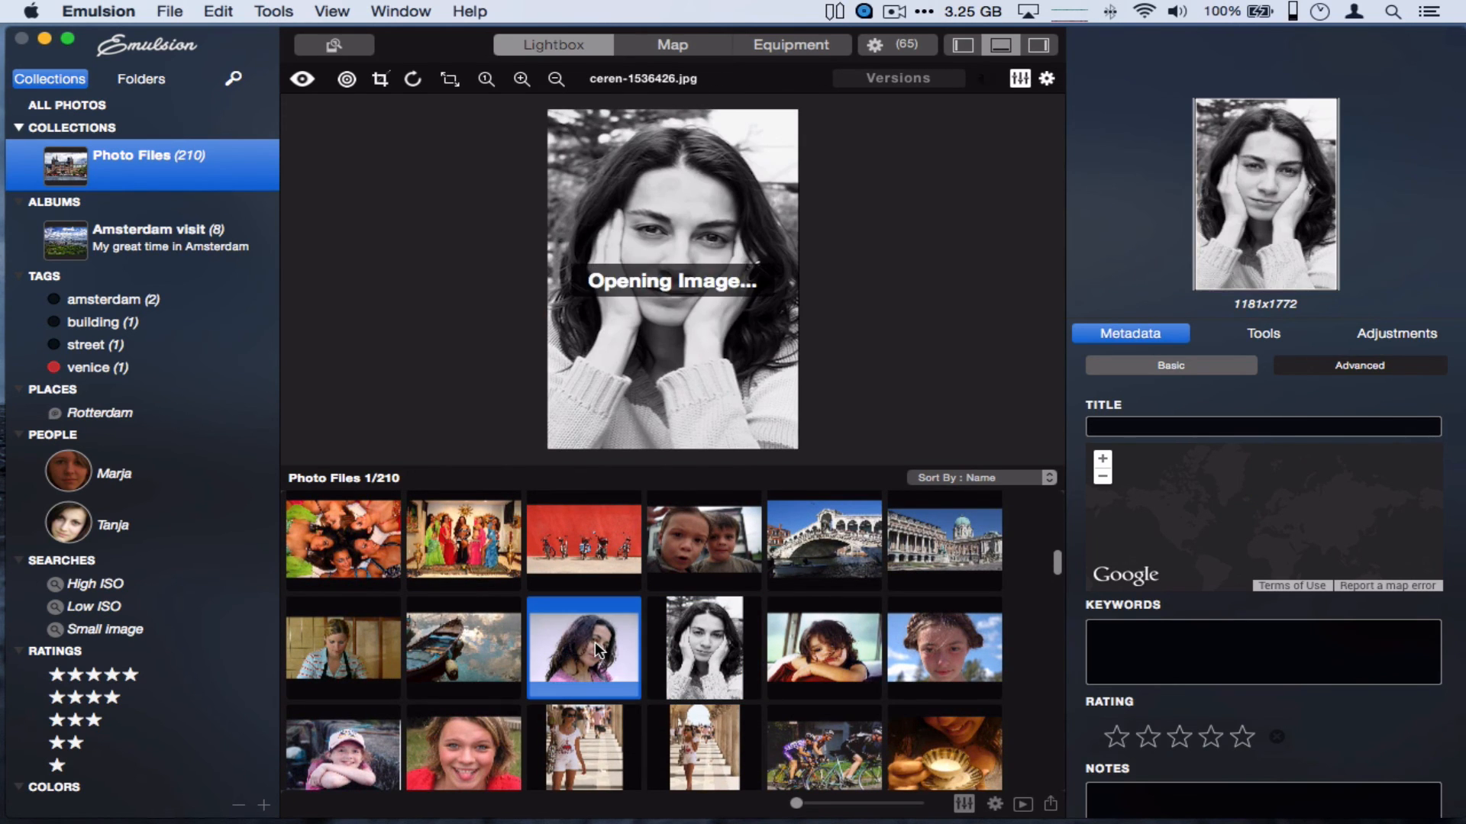
pyautogui.click(500, 640)
pyautogui.scroll(-10, 586, 639)
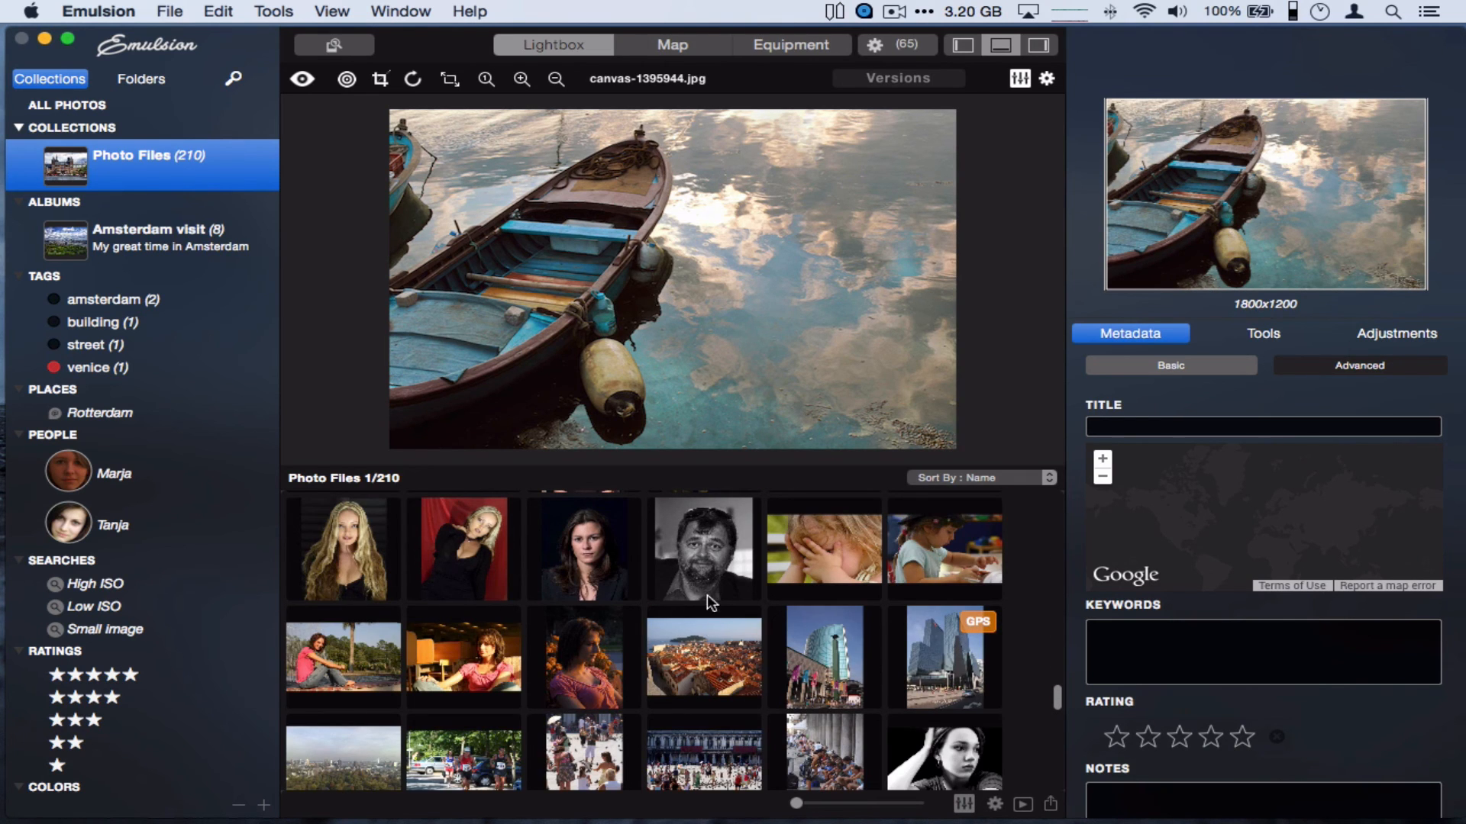
# Preview the glass building and red-backdrop portrait in Photo Files, browse its remaining photos, and view those tagged street and building
pyautogui.click(827, 658)
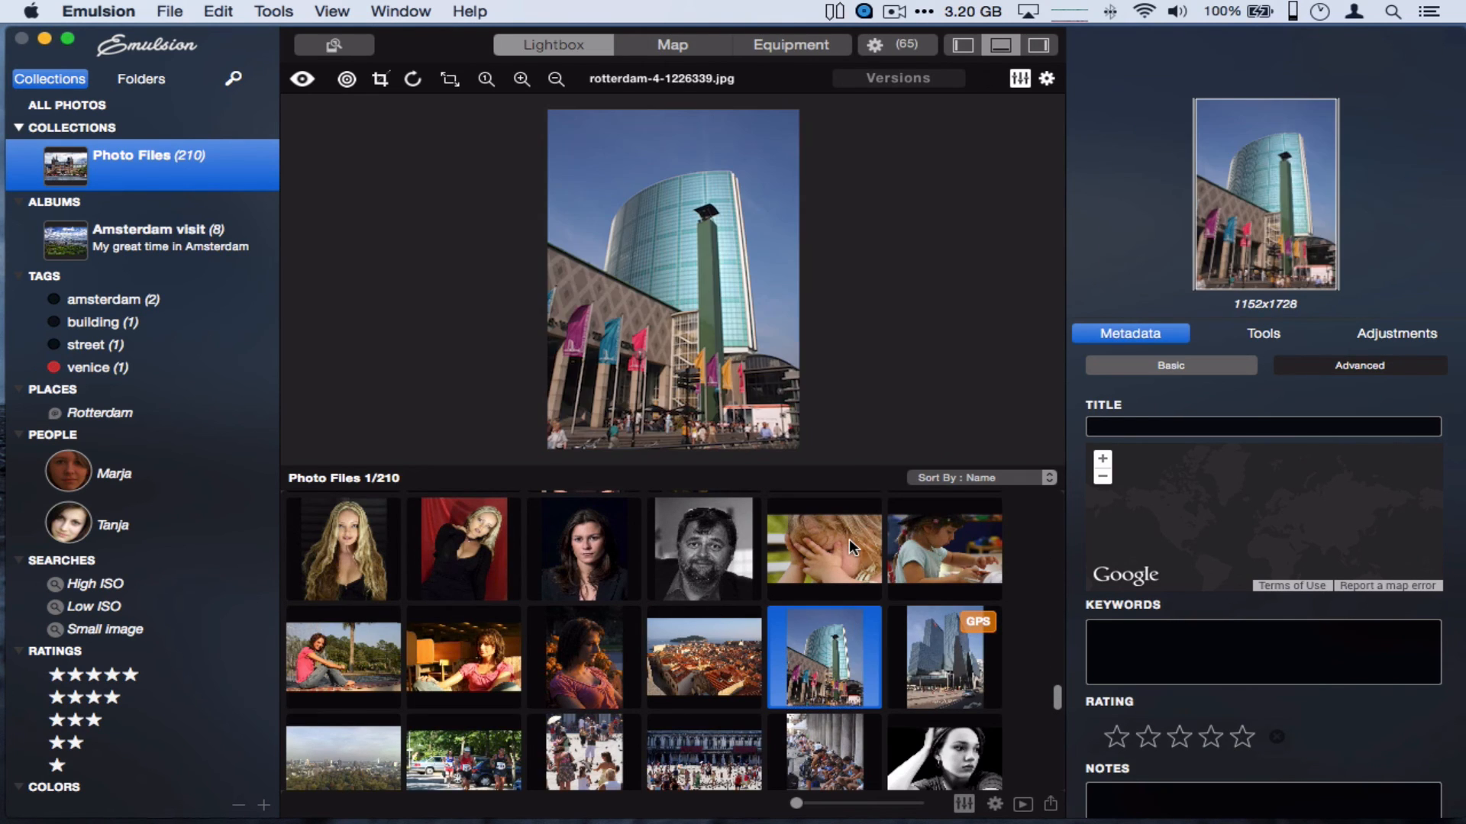
pyautogui.click(478, 543)
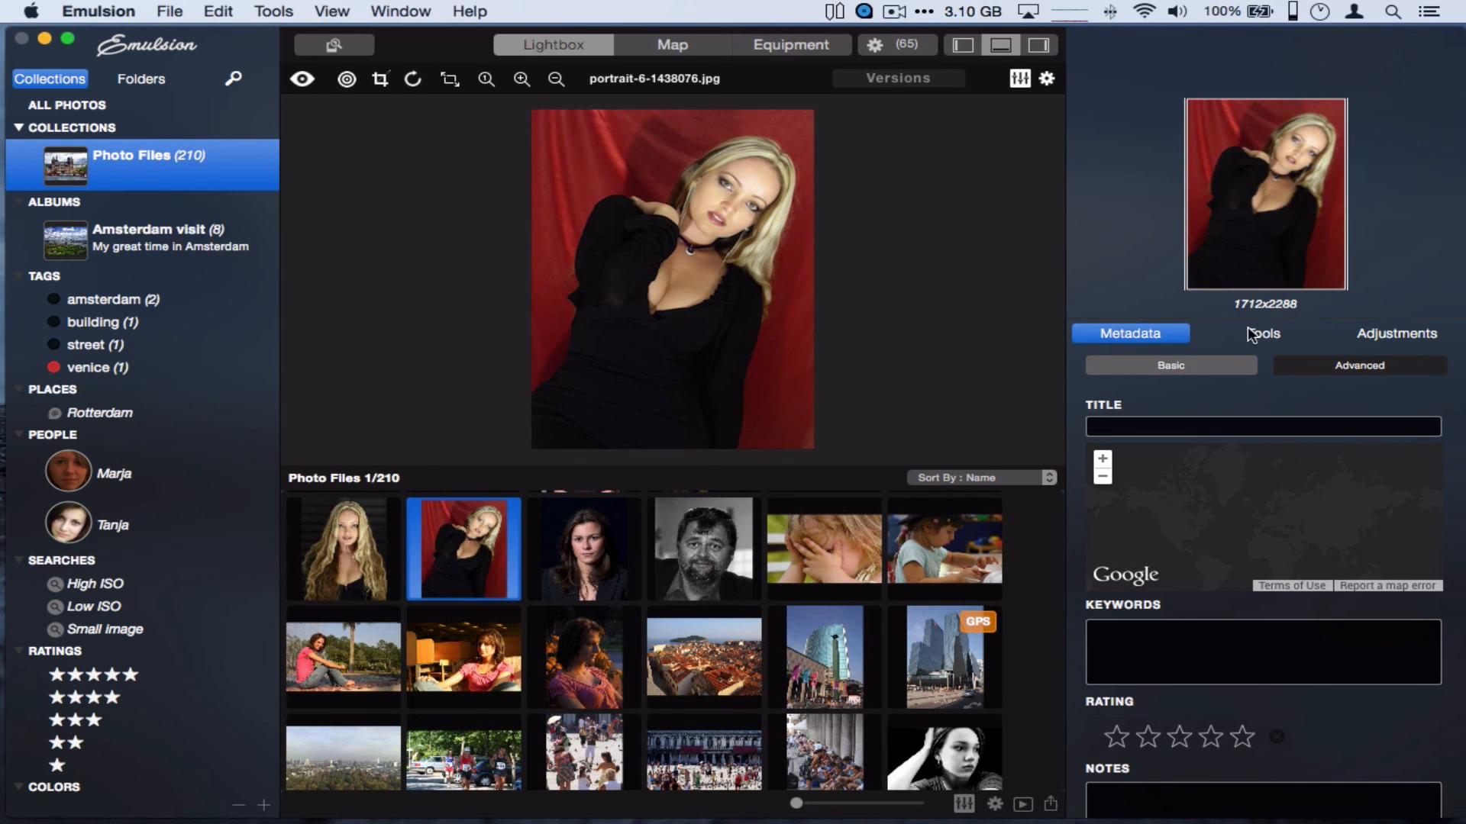
pyautogui.scroll(-3, 729, 648)
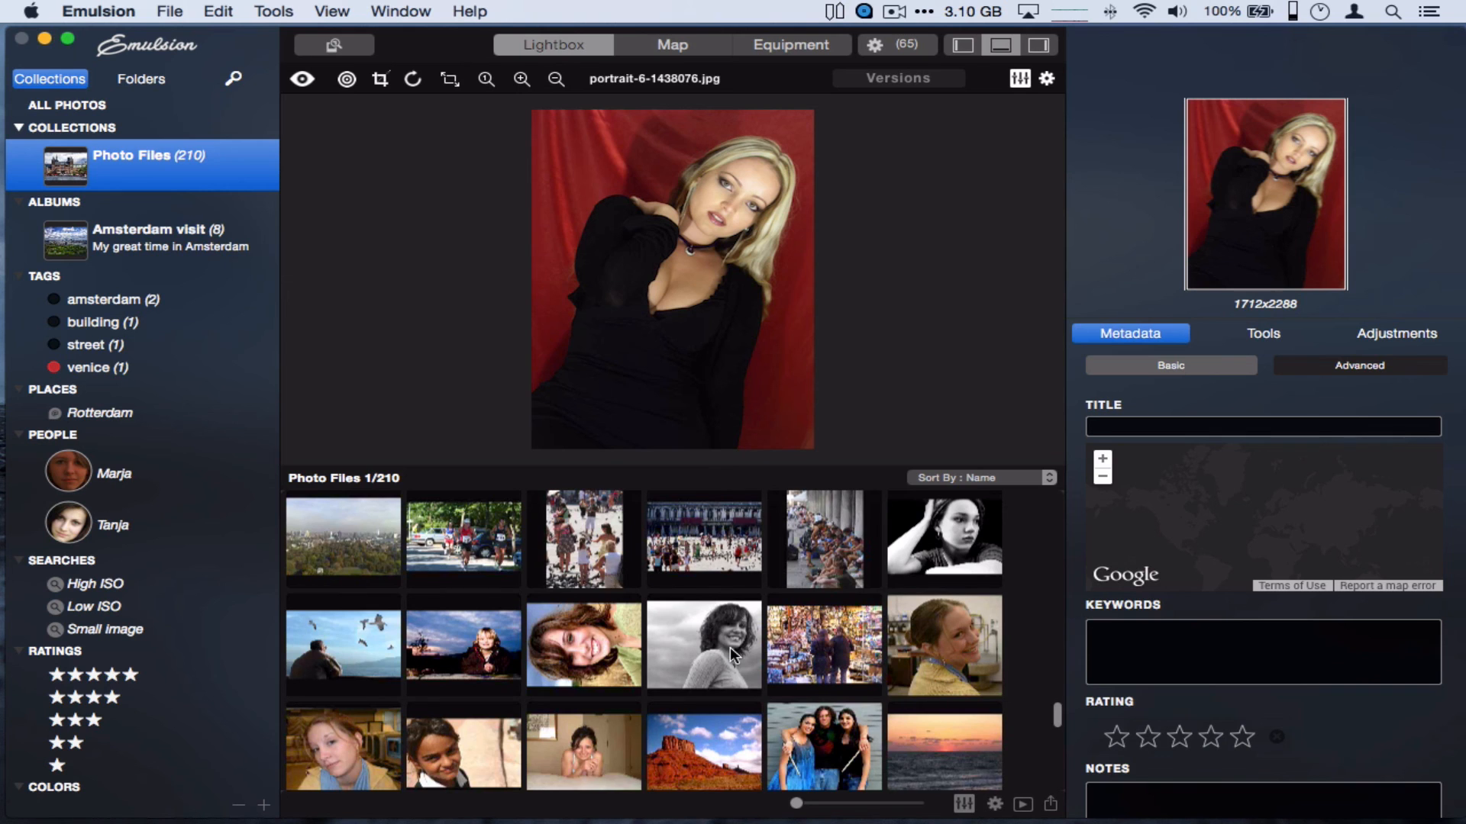
pyautogui.scroll(-2, 730, 648)
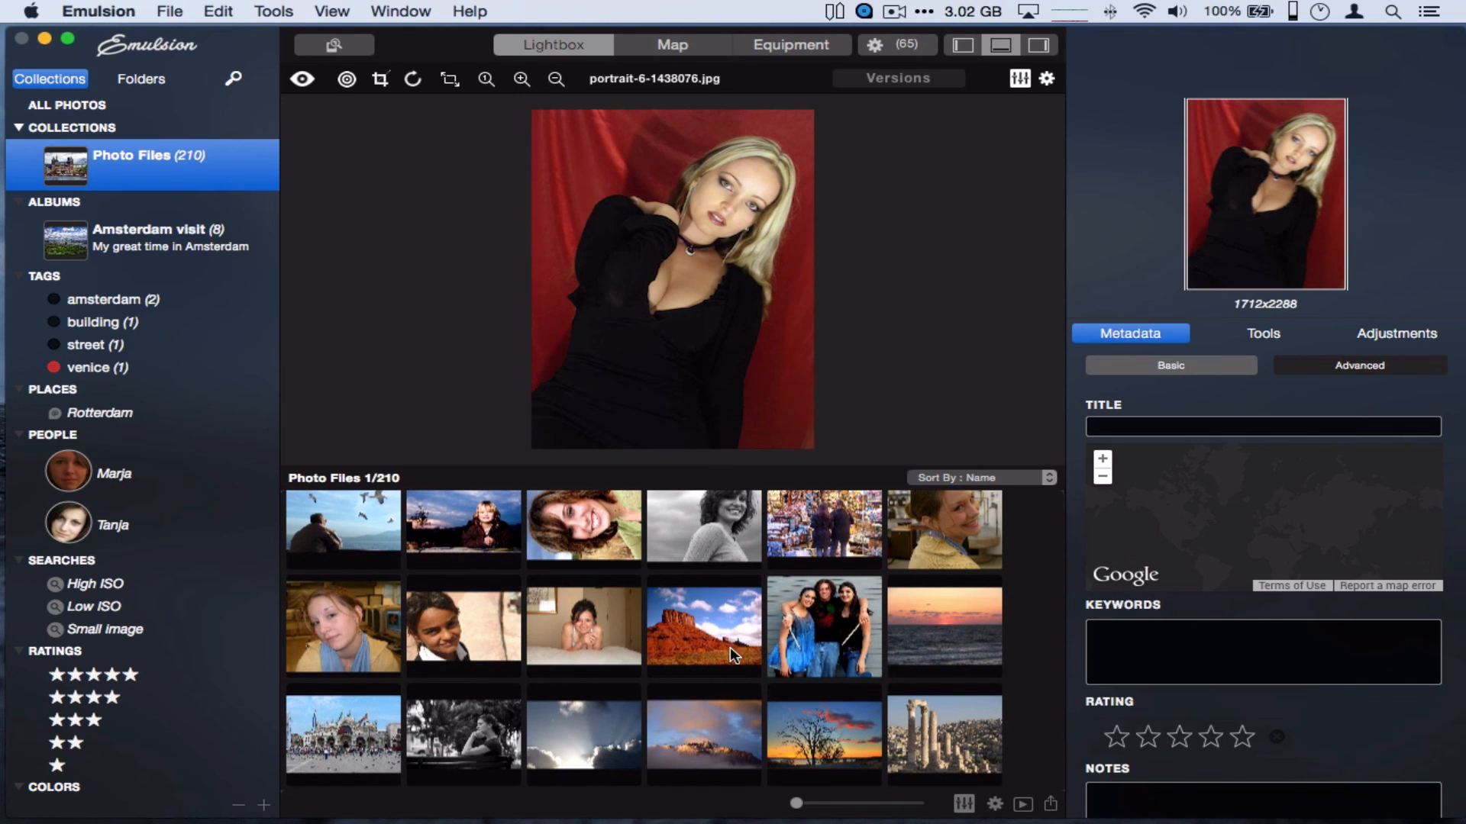
pyautogui.scroll(-10, 729, 648)
pyautogui.scroll(20, 729, 647)
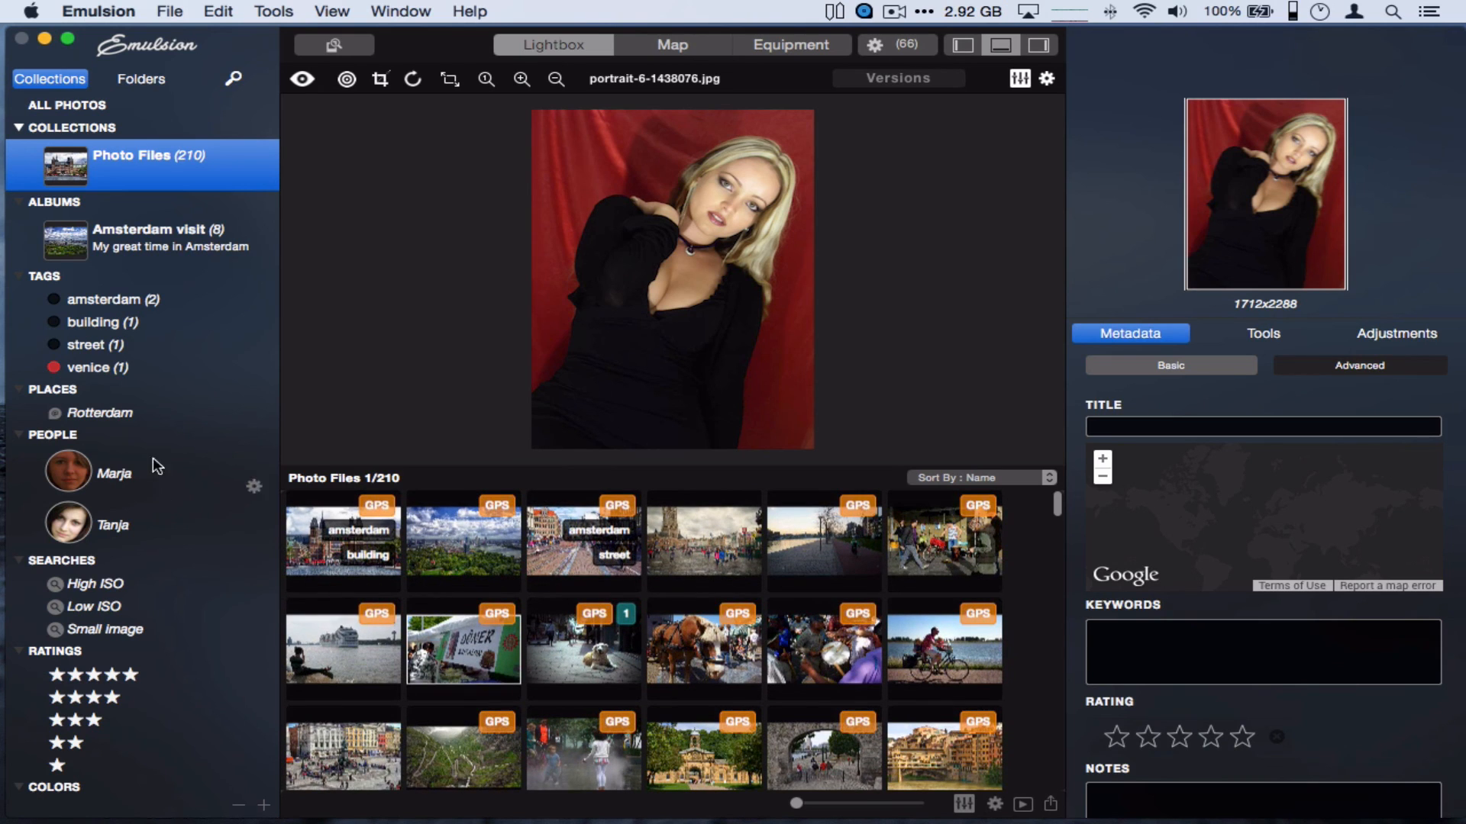
pyautogui.click(127, 347)
pyautogui.click(106, 324)
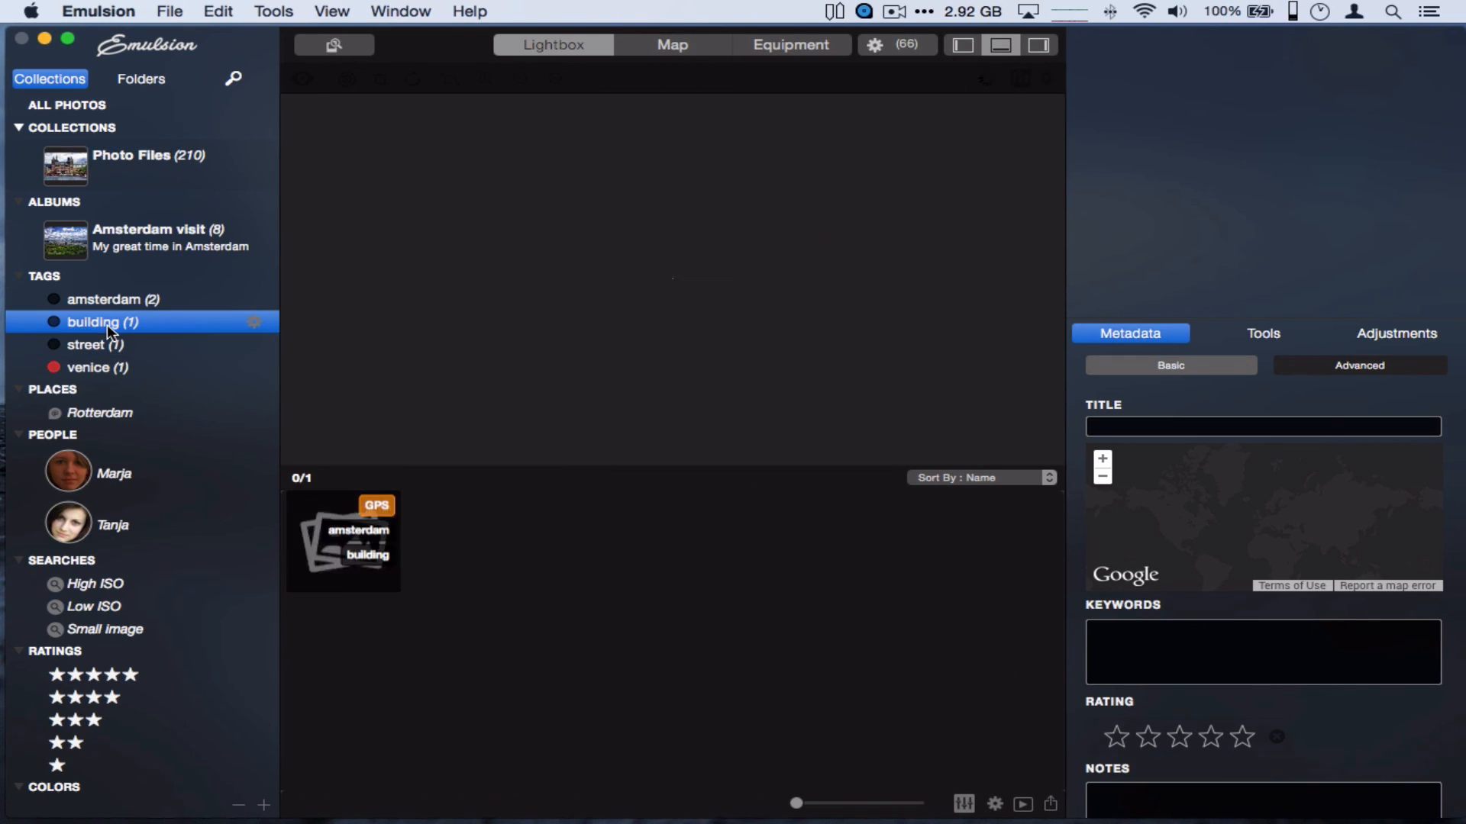
# Review the General, Gallery, PlugIns and Apps preferences, return to General and close them without changes
pyautogui.click(398, 13)
pyautogui.moveTo(357, 12)
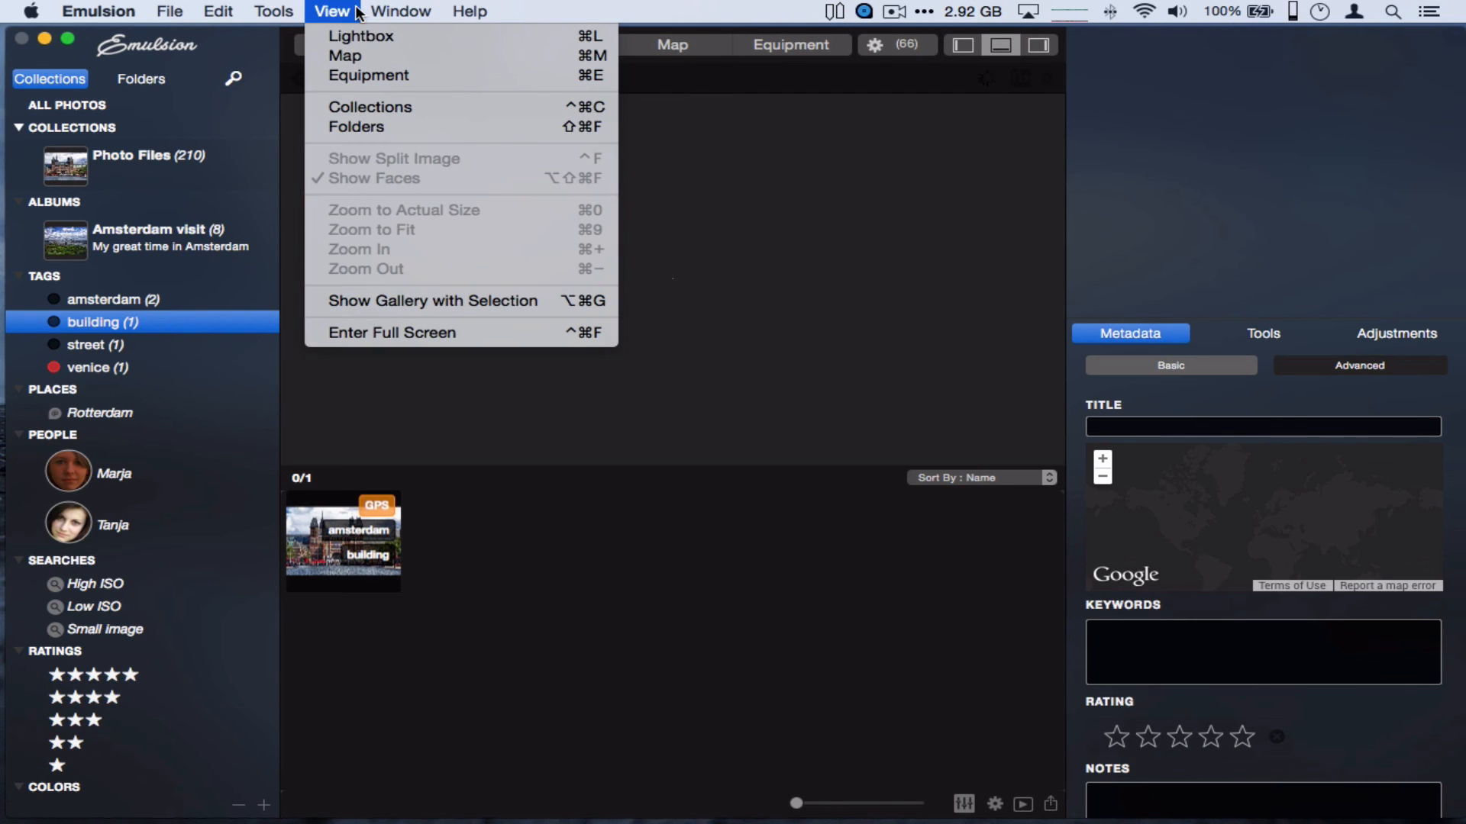
pyautogui.moveTo(216, 14)
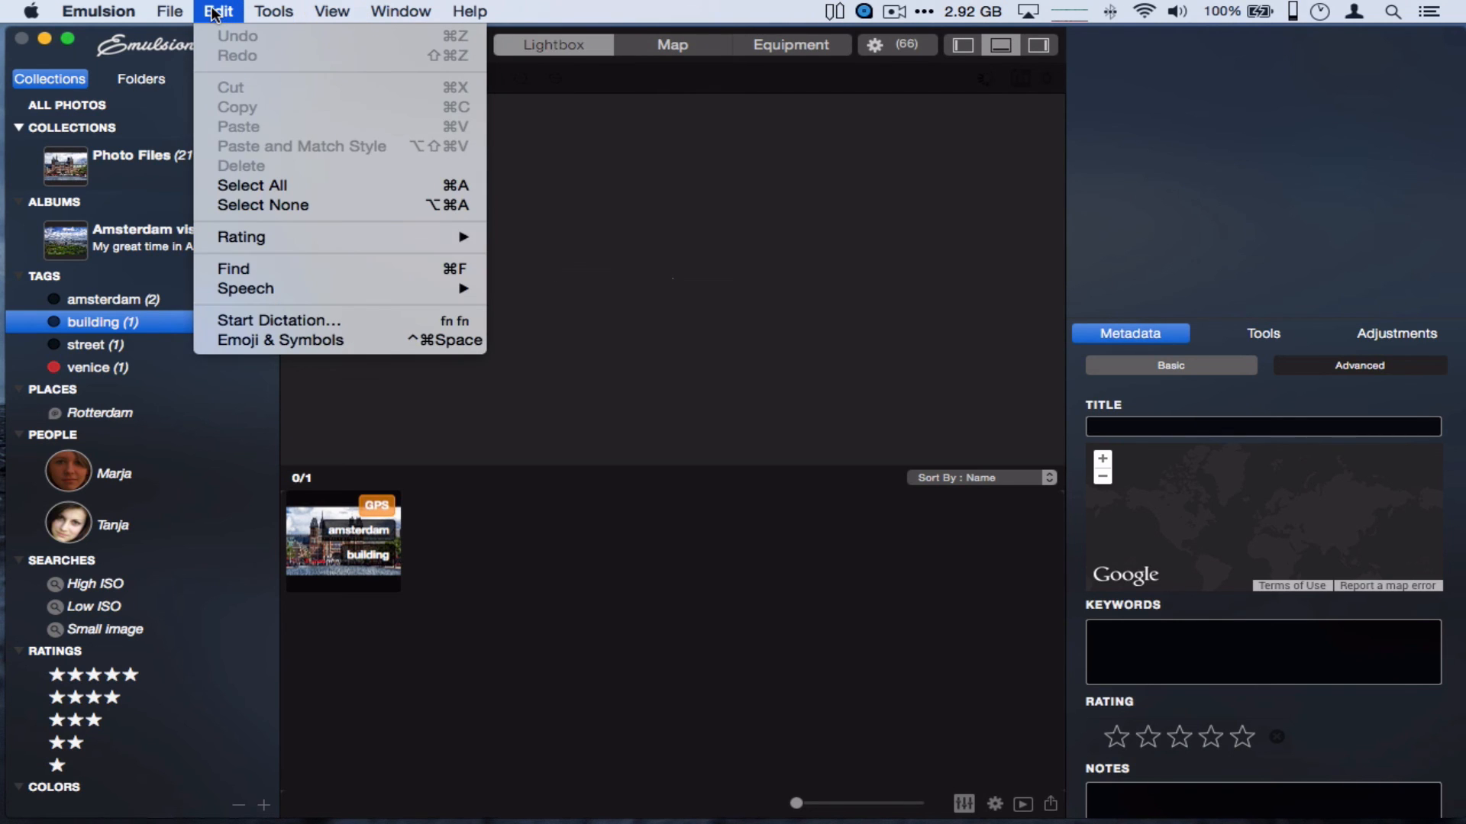
pyautogui.moveTo(100, 11)
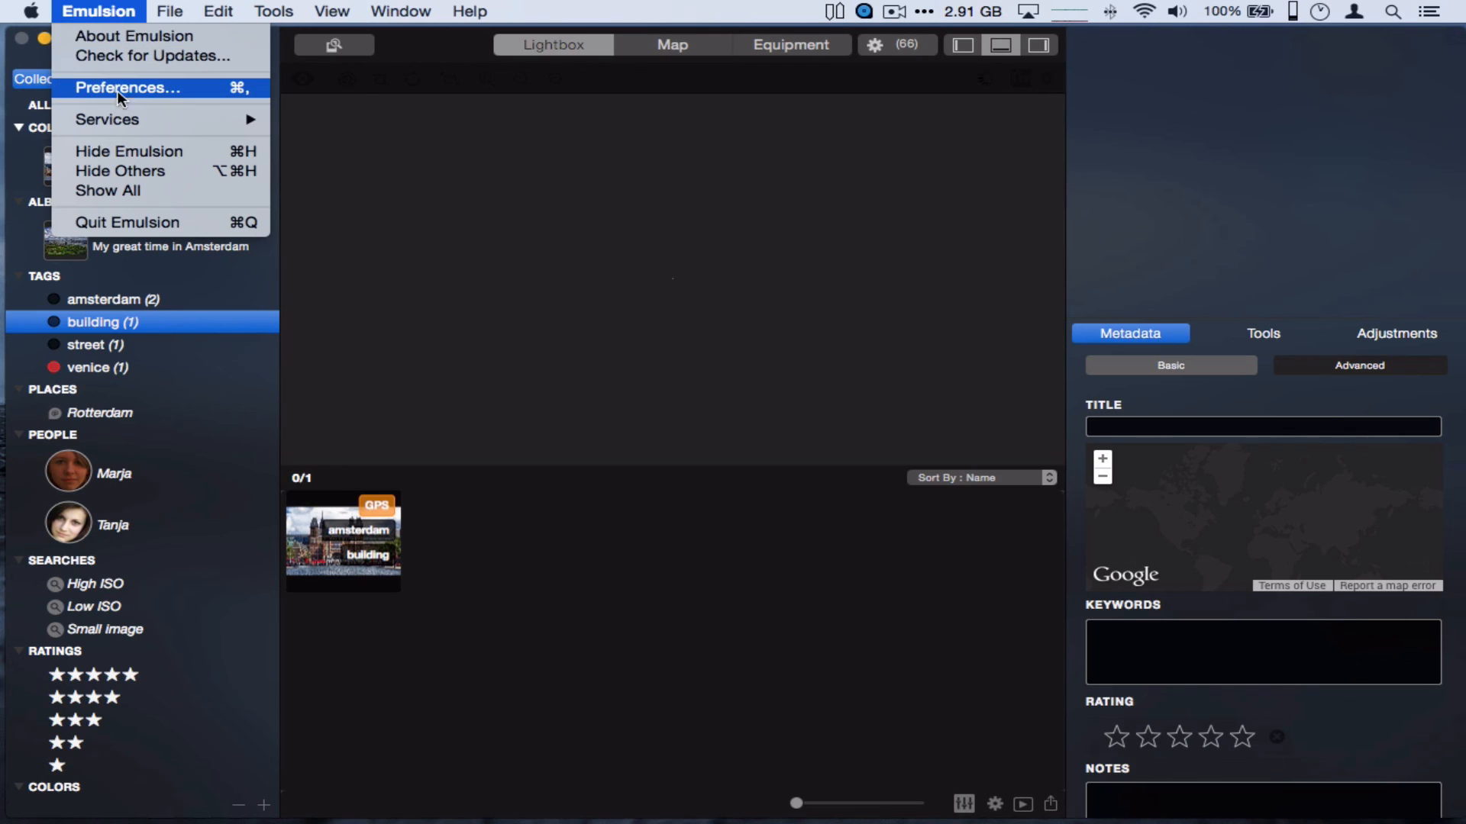
pyautogui.click(118, 89)
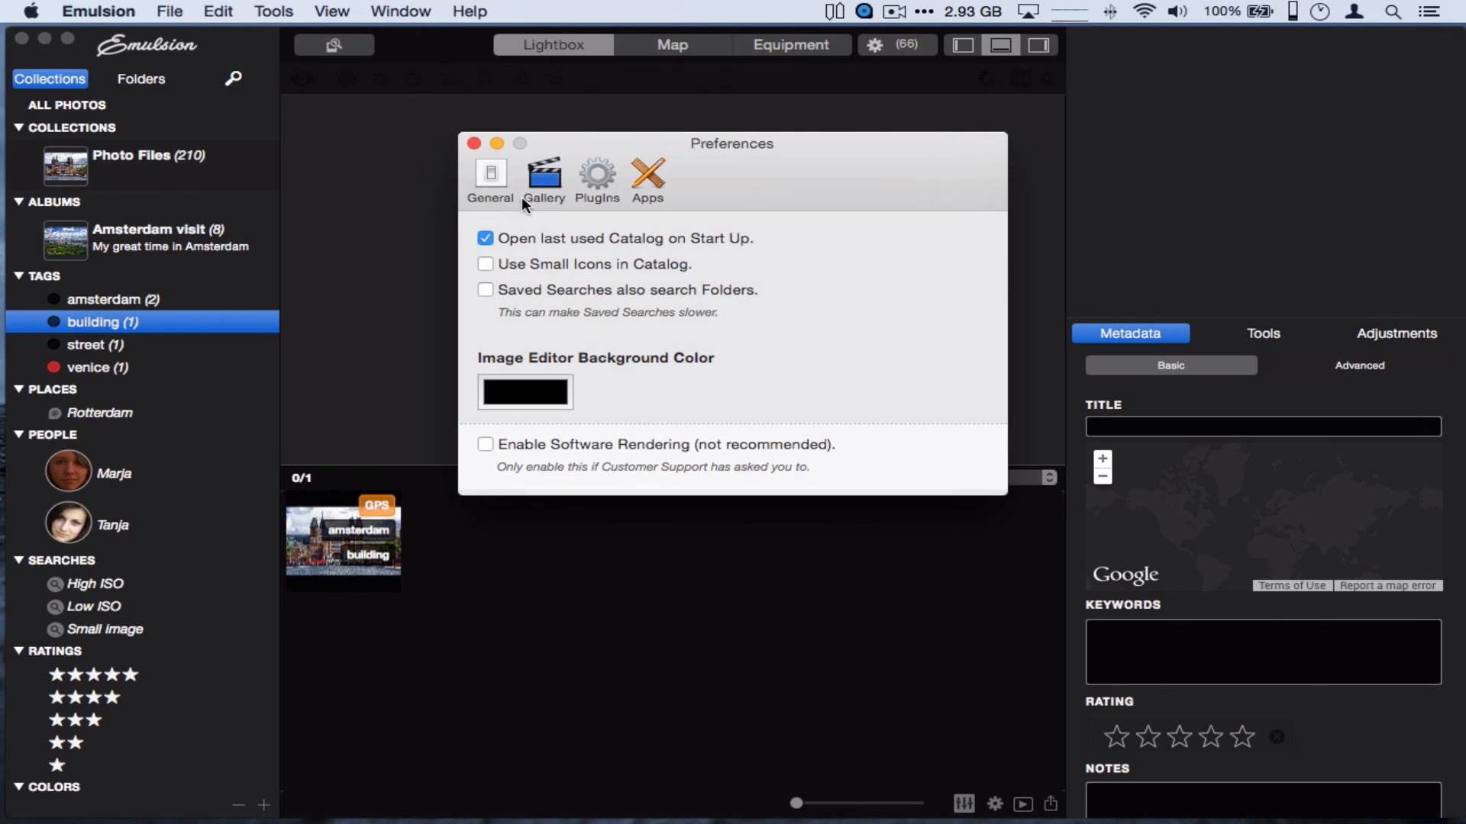
pyautogui.click(537, 171)
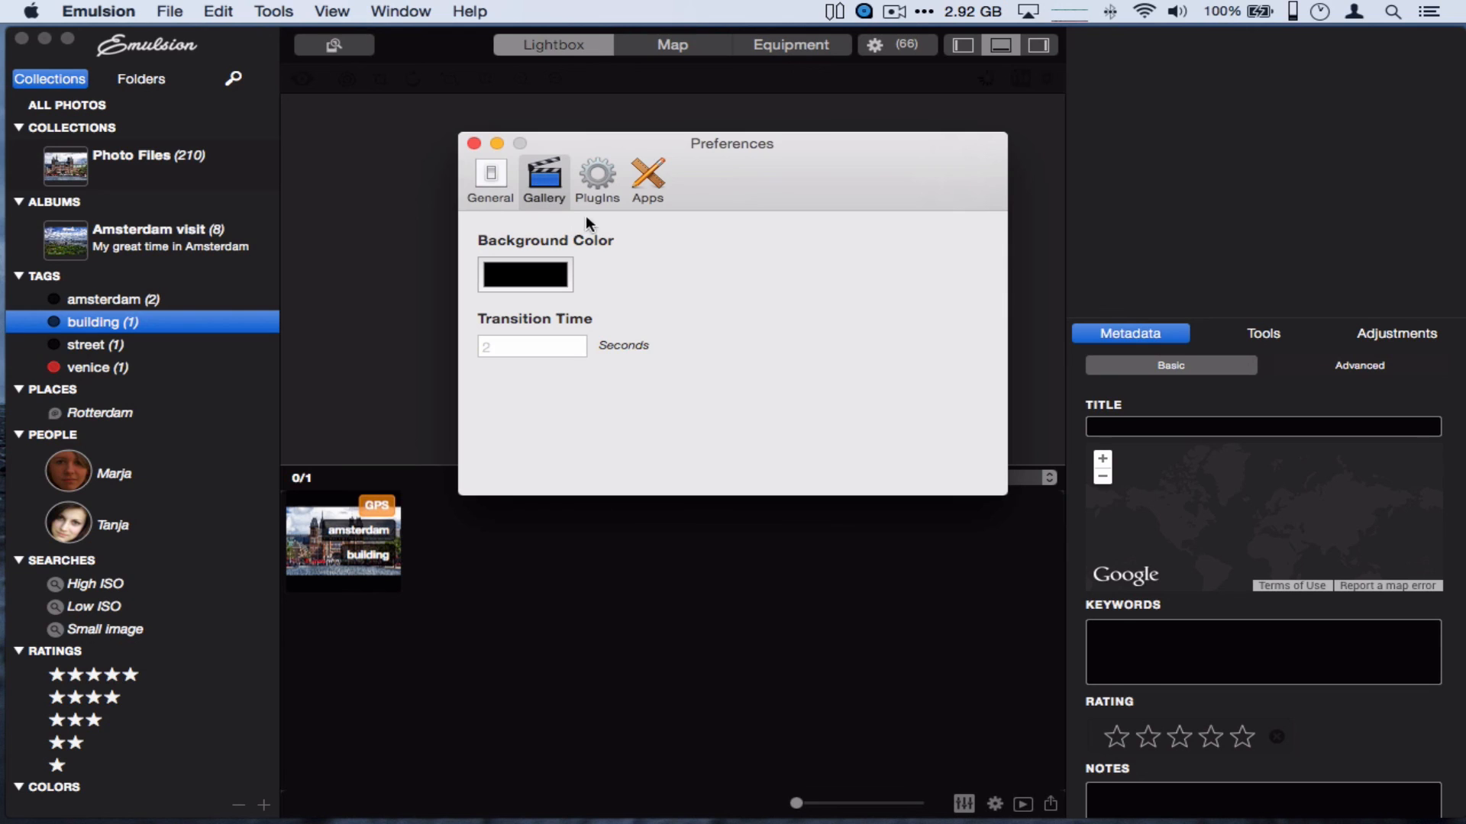
pyautogui.click(602, 189)
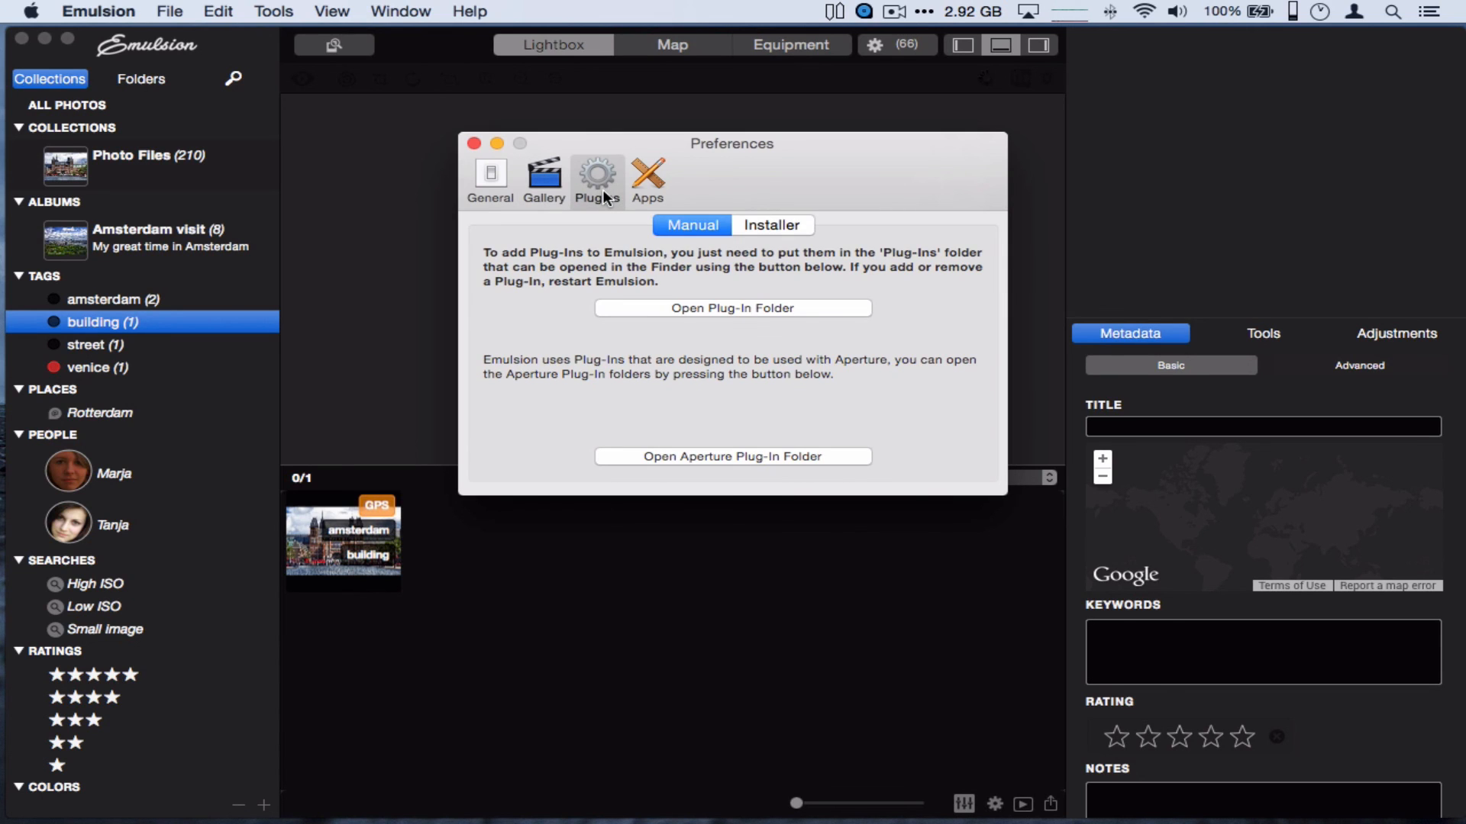
pyautogui.click(646, 180)
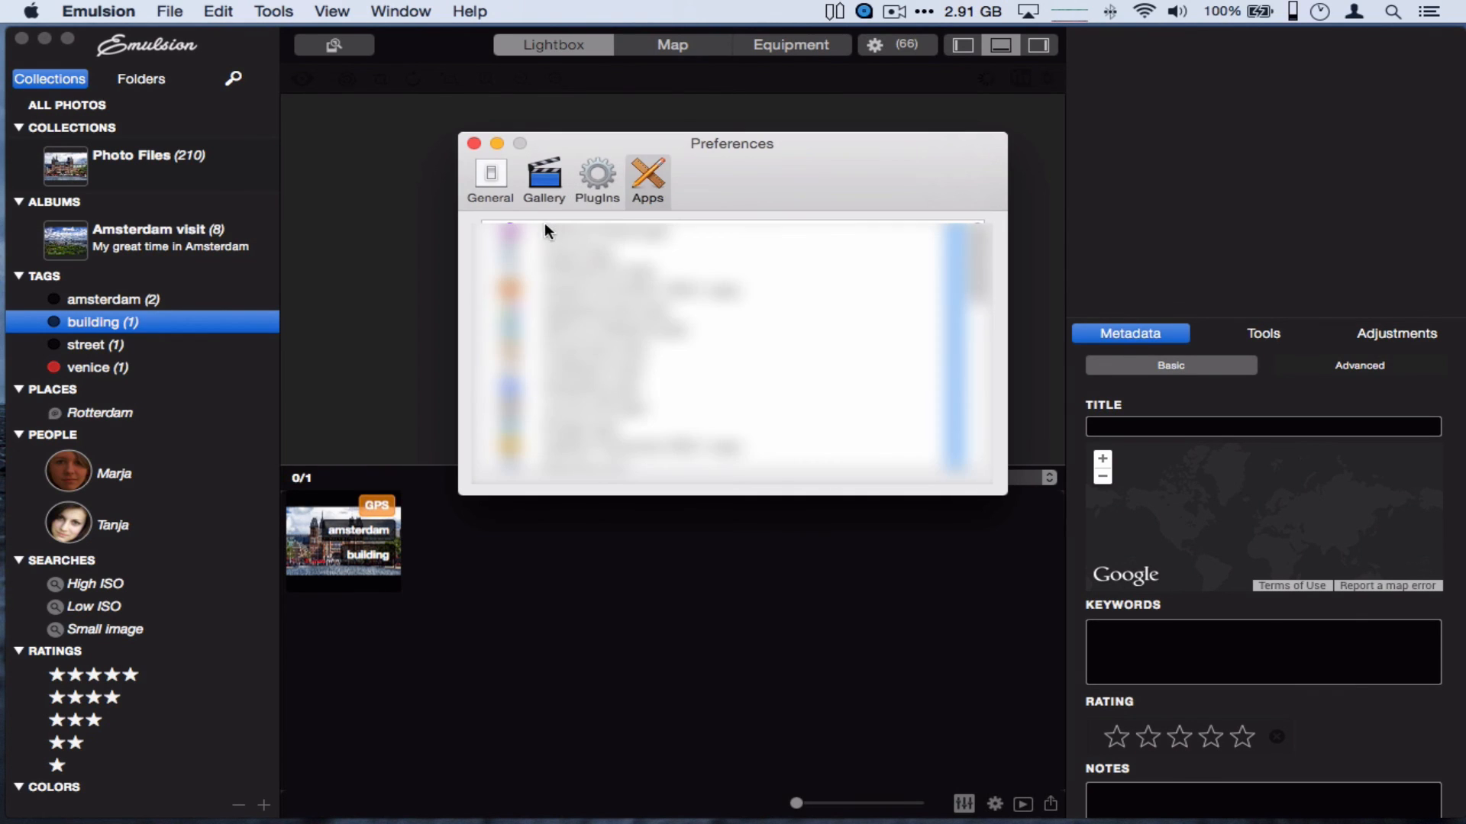
pyautogui.click(481, 177)
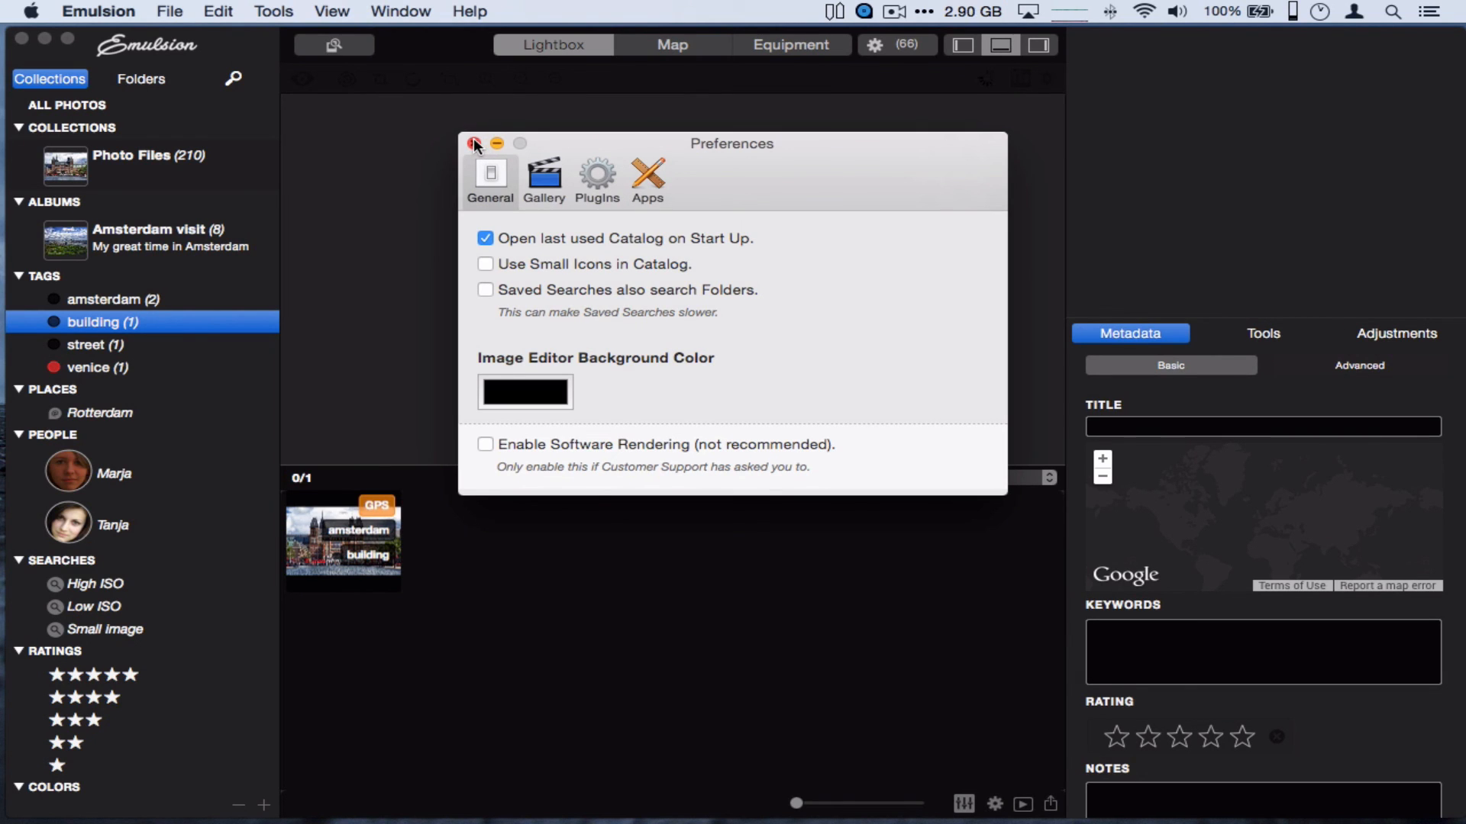
pyautogui.click(474, 143)
# Delete the export.jpg entry from the image roots in the catalog setup and finish
pyautogui.click(122, 12)
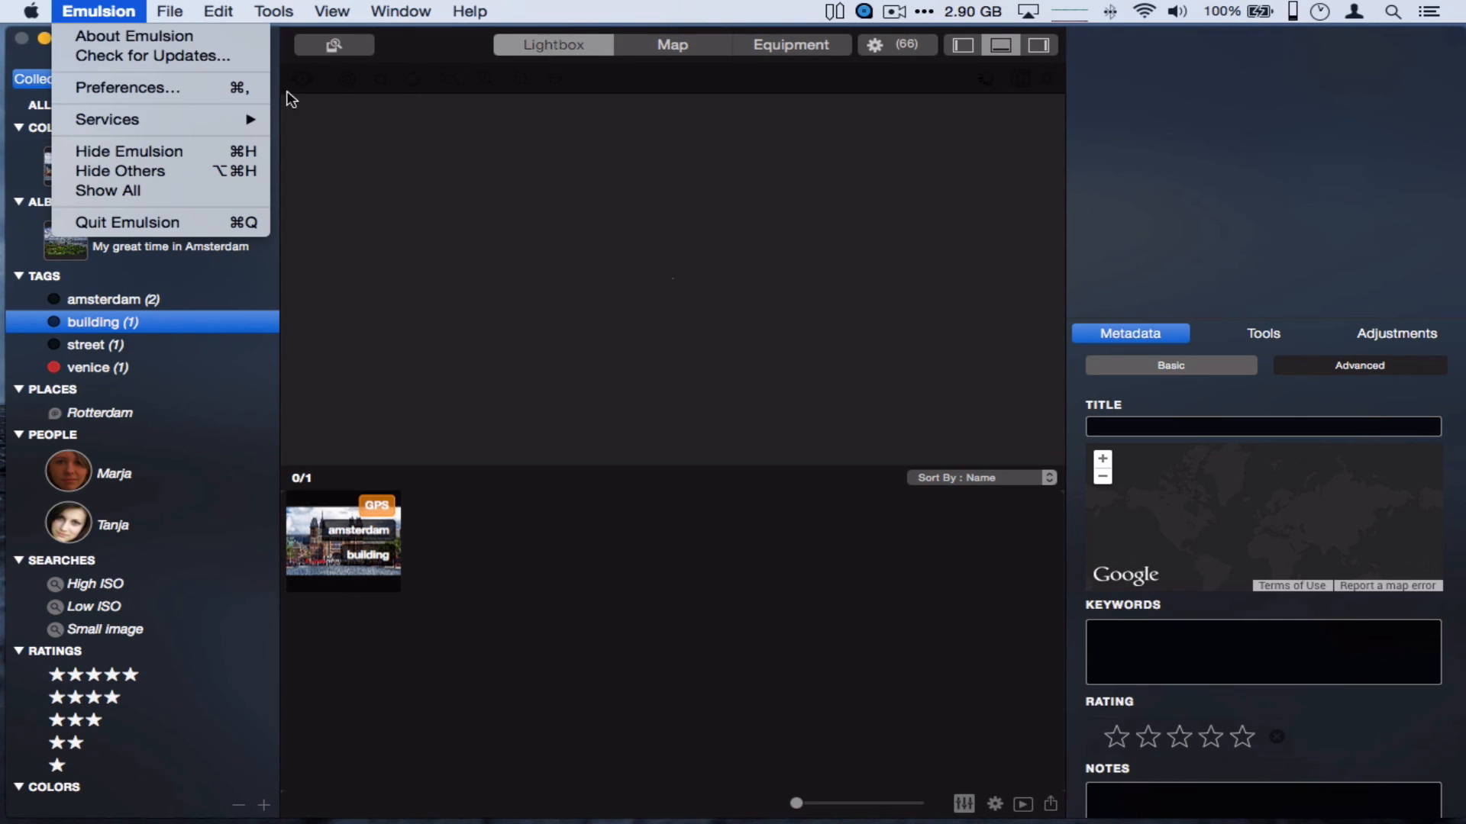
pyautogui.moveTo(171, 13)
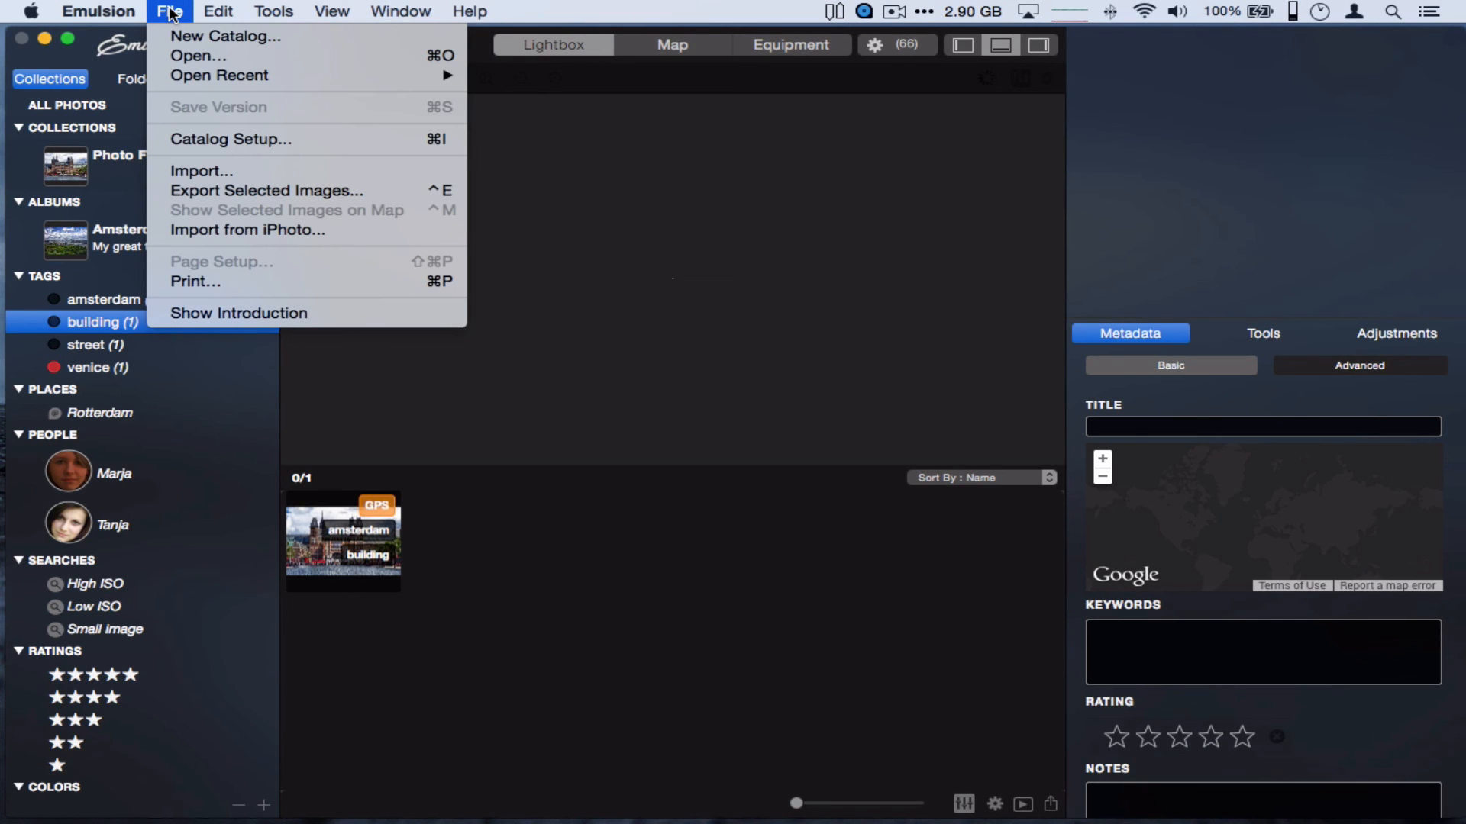
pyautogui.click(194, 138)
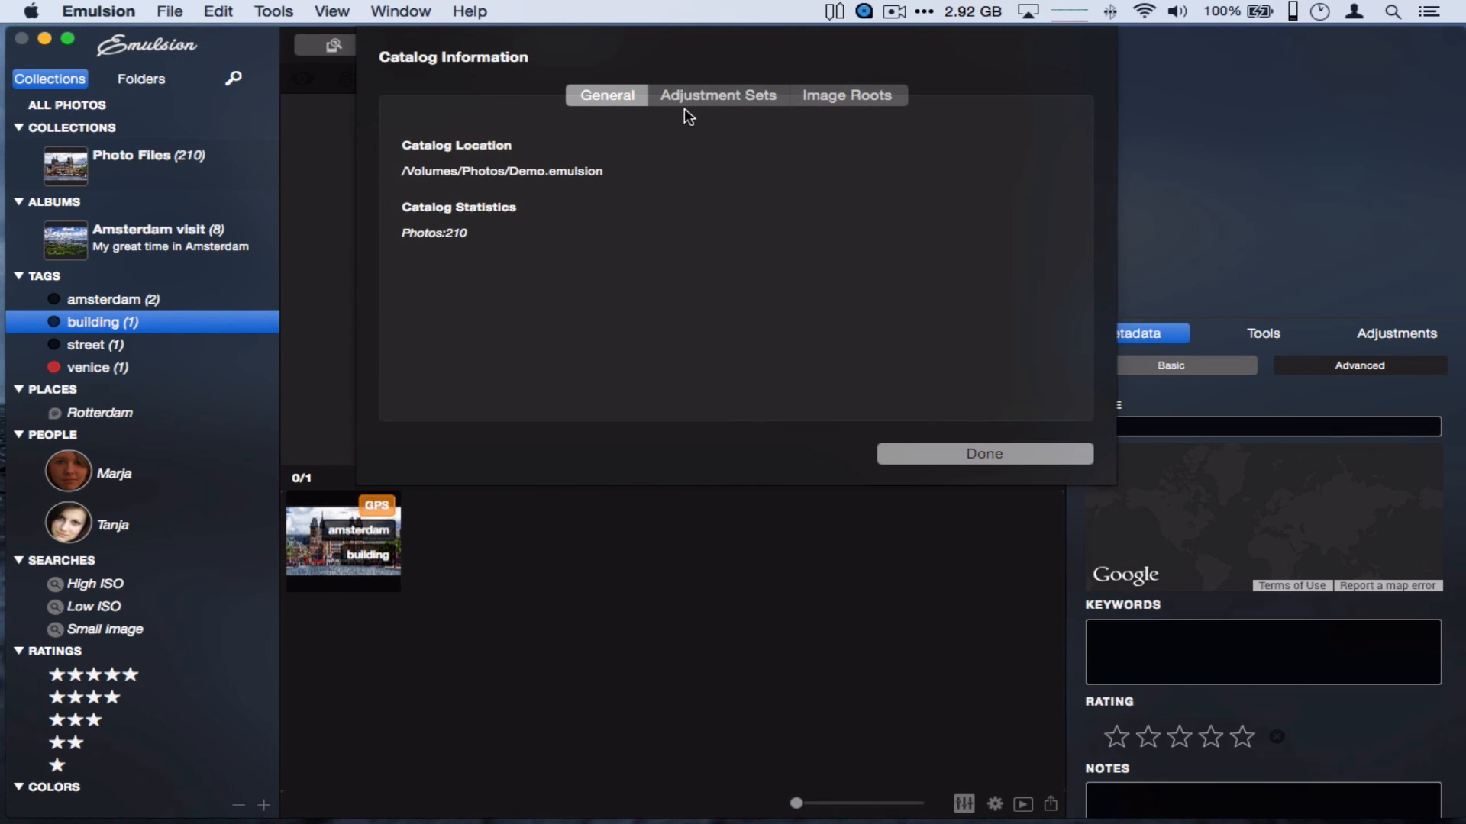
pyautogui.click(684, 99)
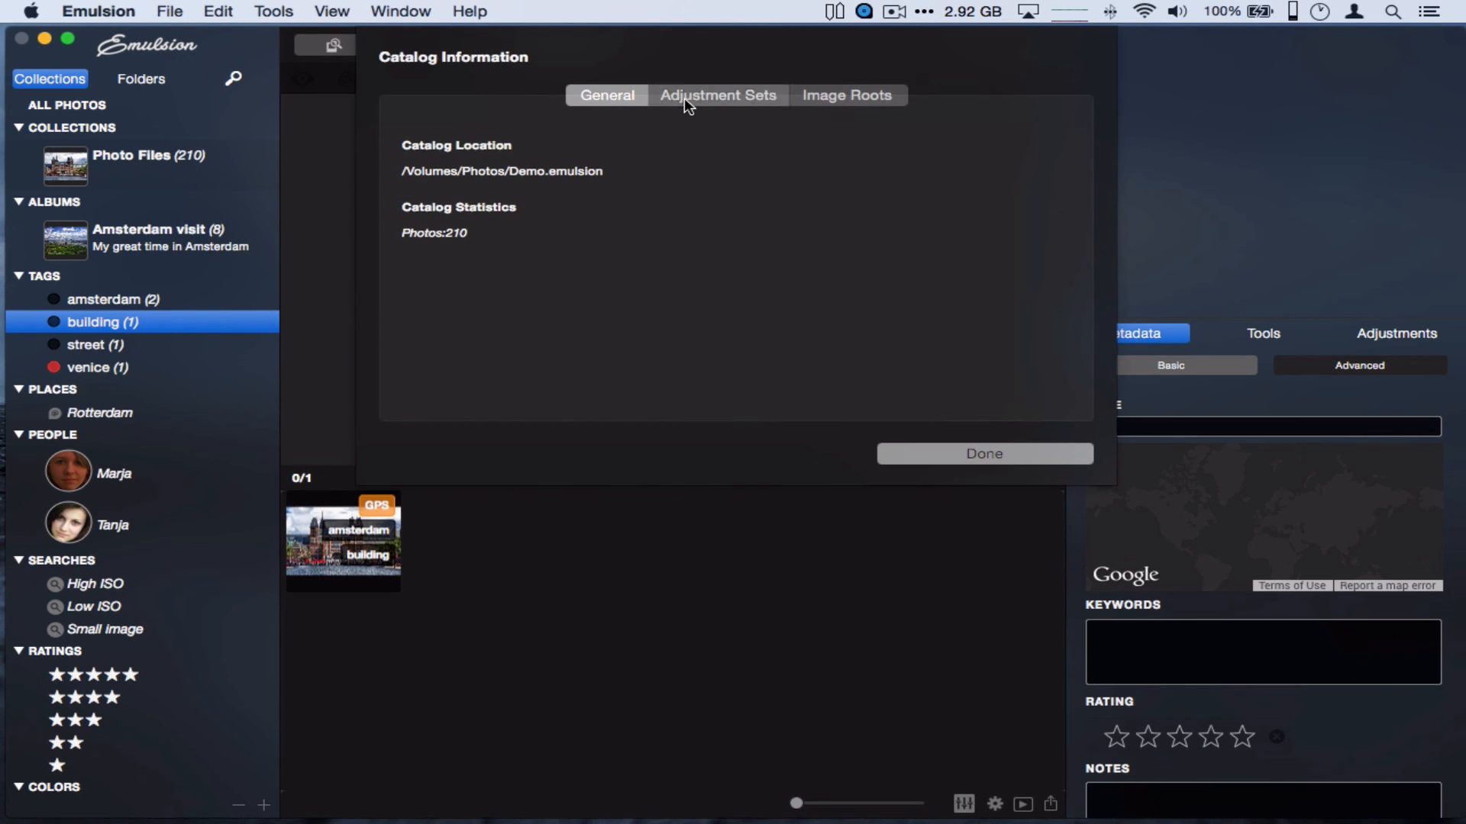
pyautogui.click(861, 94)
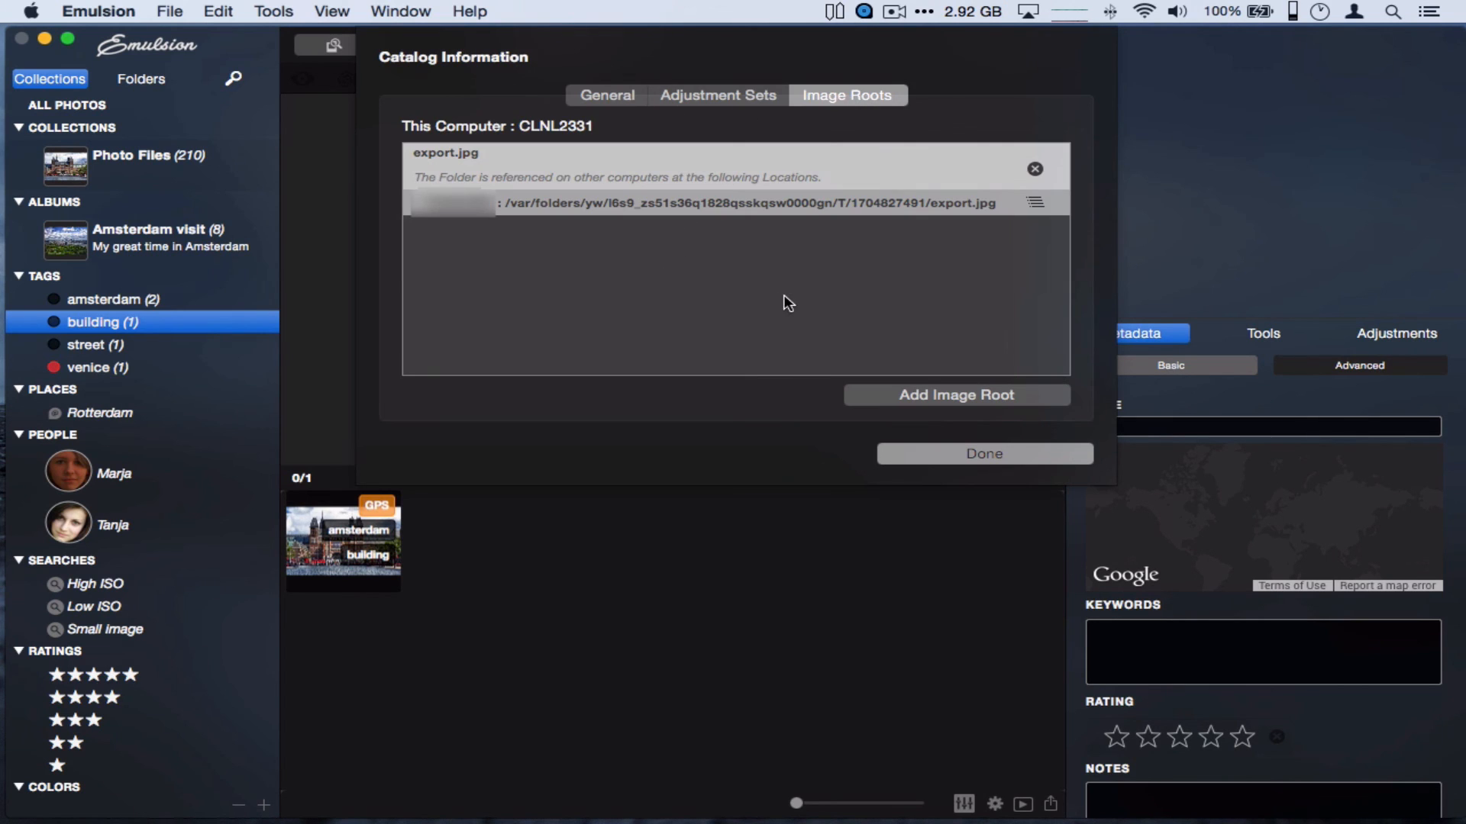
pyautogui.click(1034, 169)
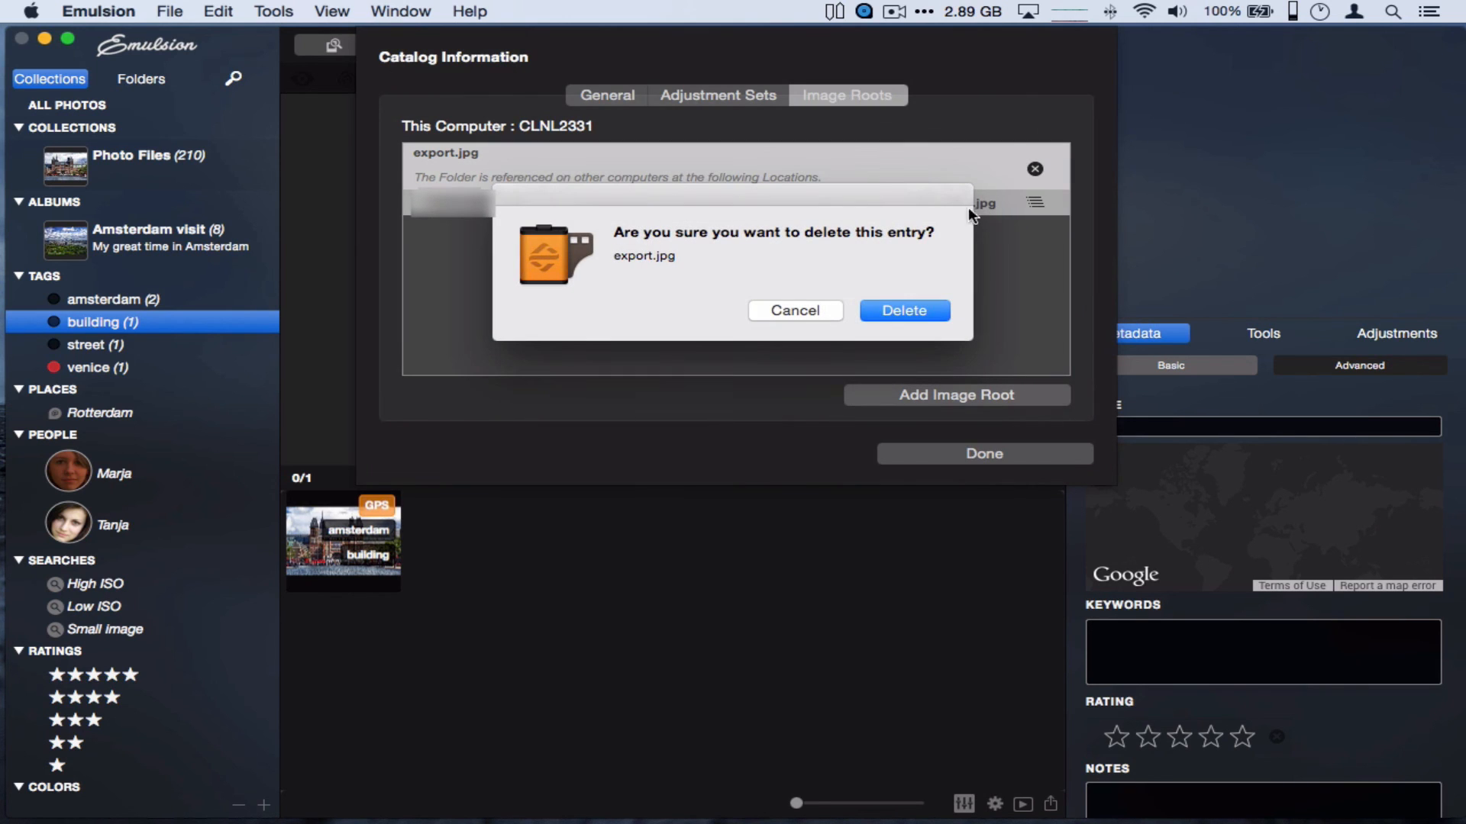
pyautogui.click(903, 305)
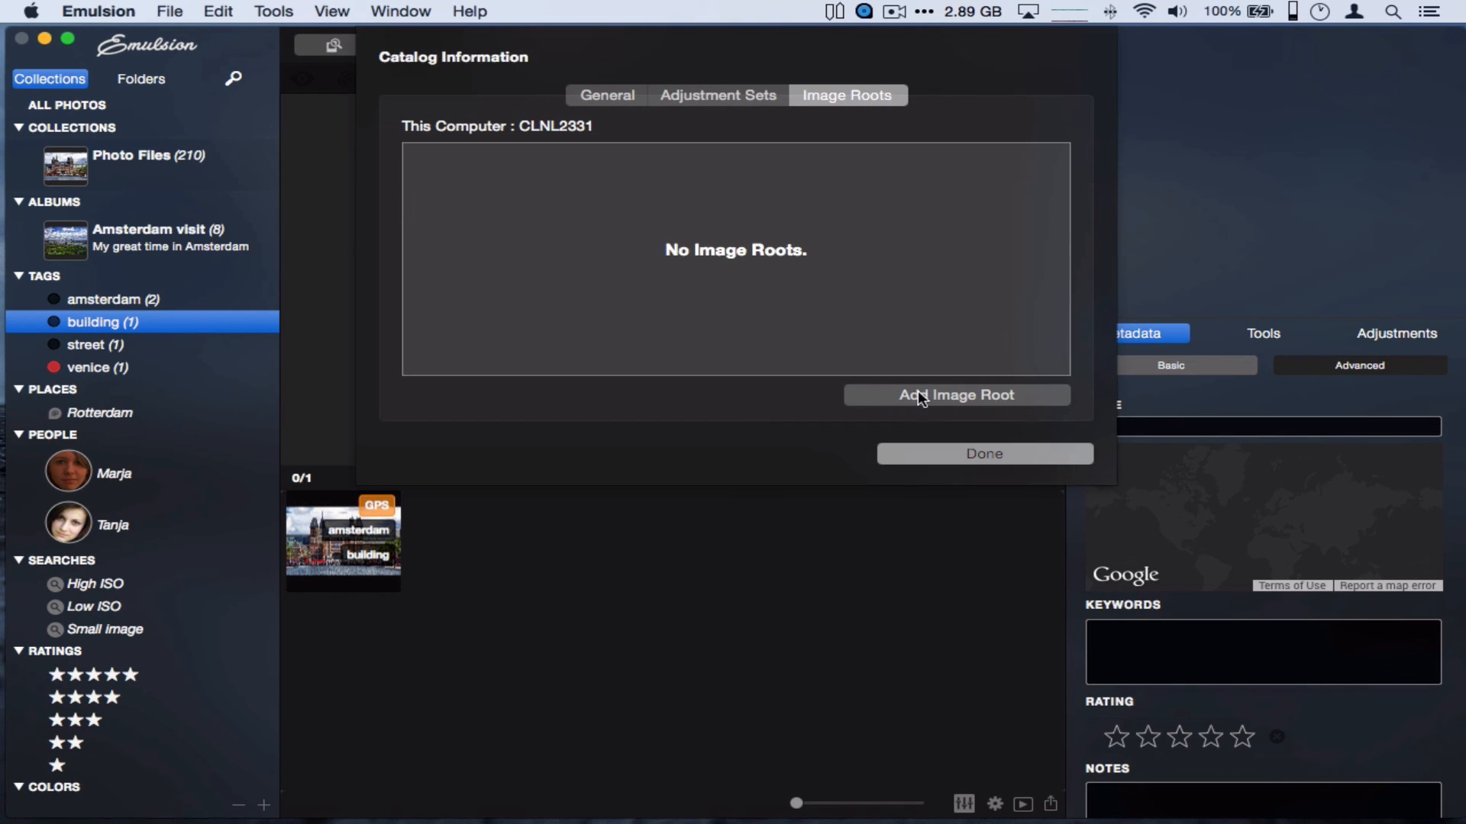
pyautogui.click(926, 456)
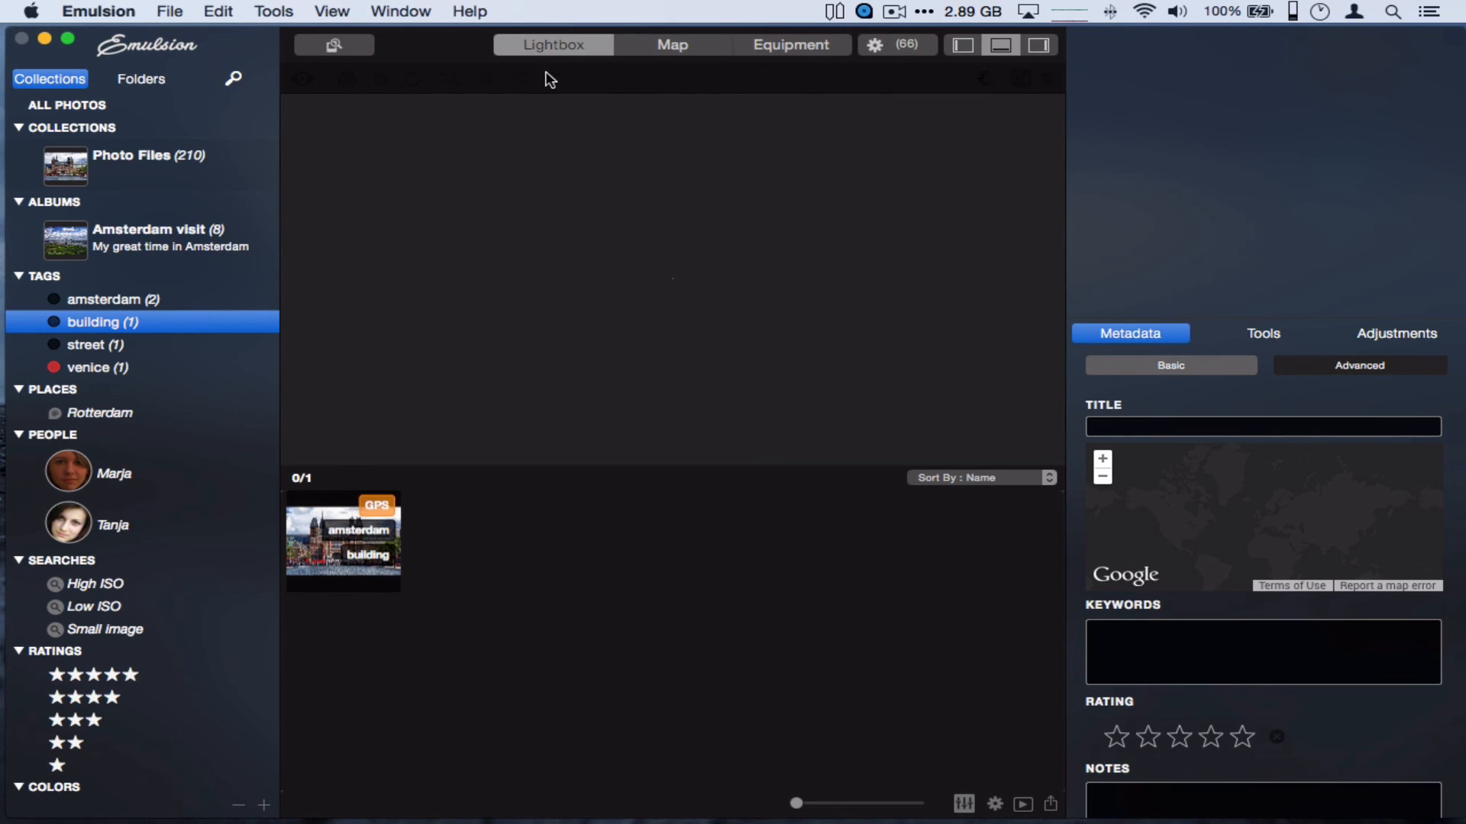
# Check the catalog's Folders list and return to Collections
pyautogui.click(135, 81)
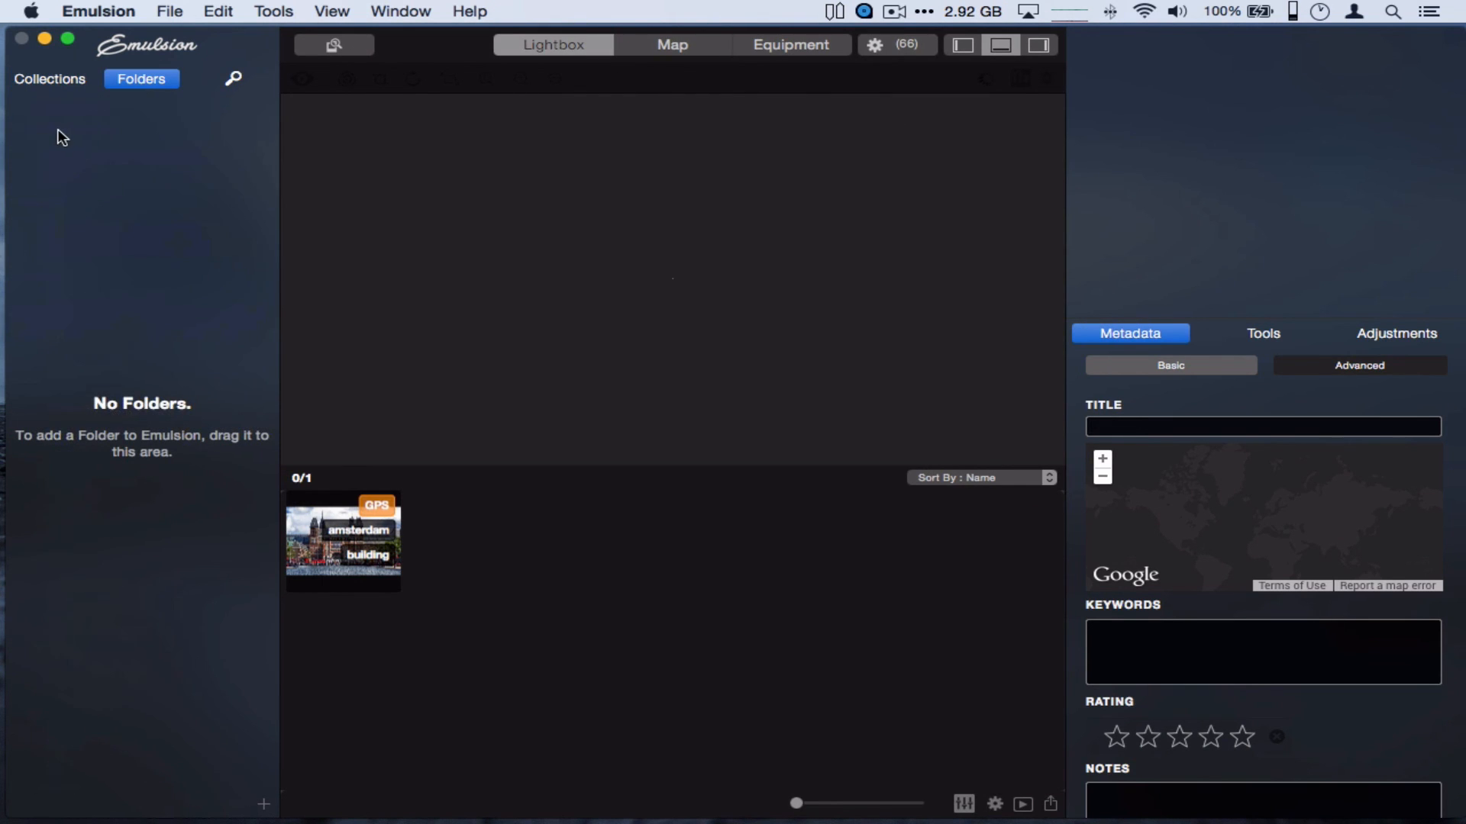
pyautogui.click(50, 79)
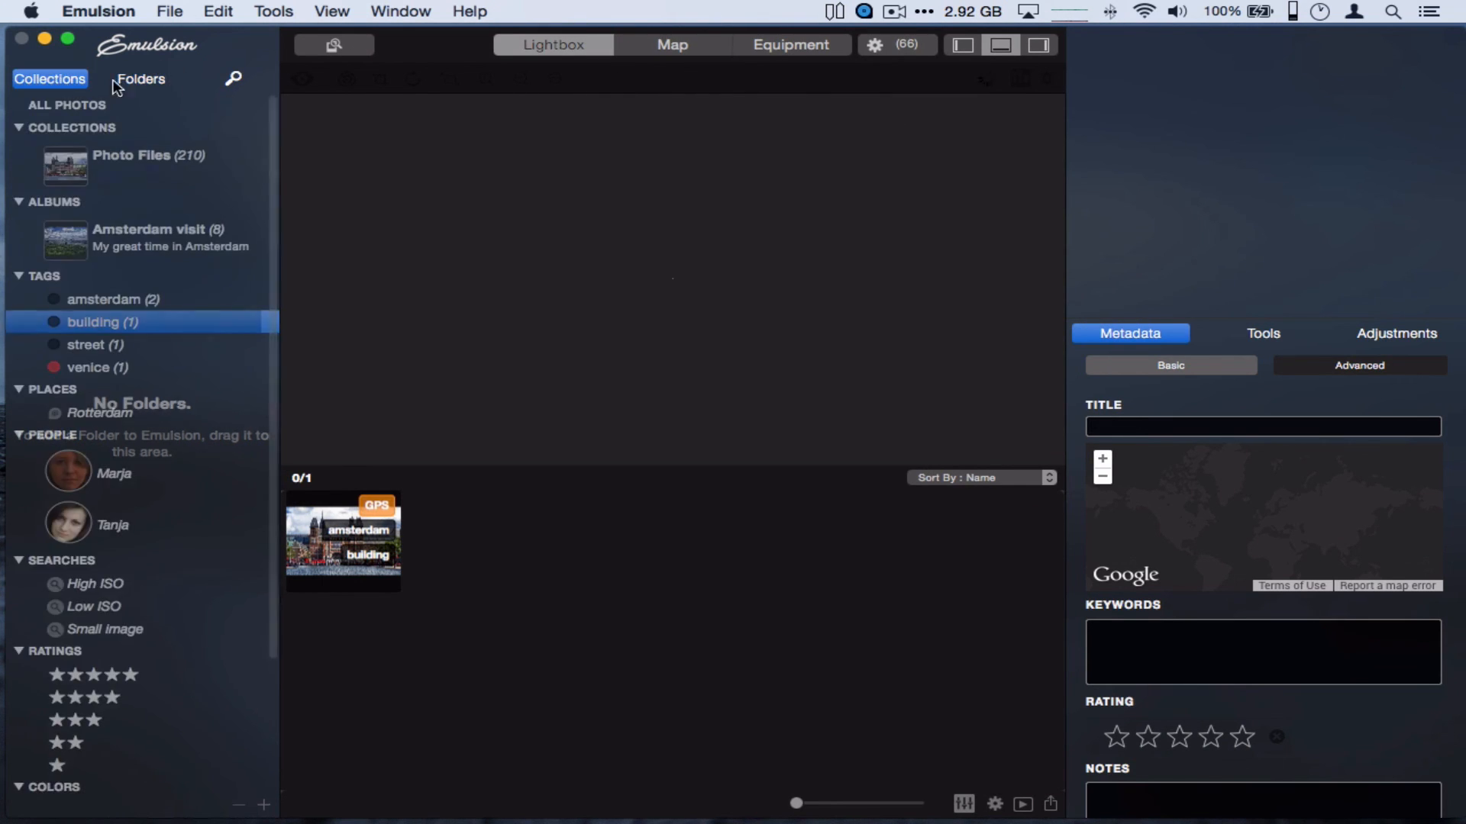
pyautogui.click(413, 10)
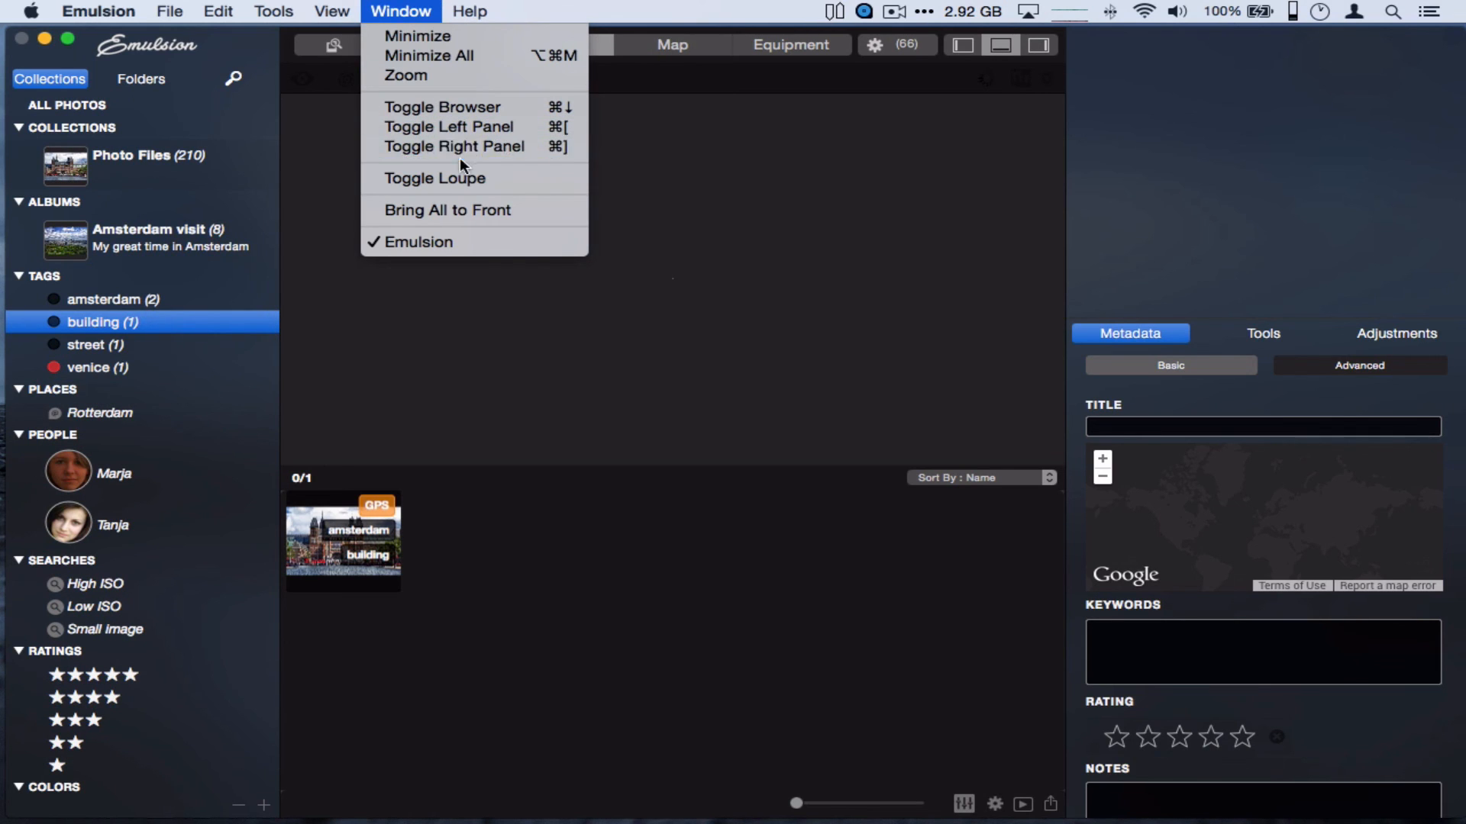
pyautogui.moveTo(334, 14)
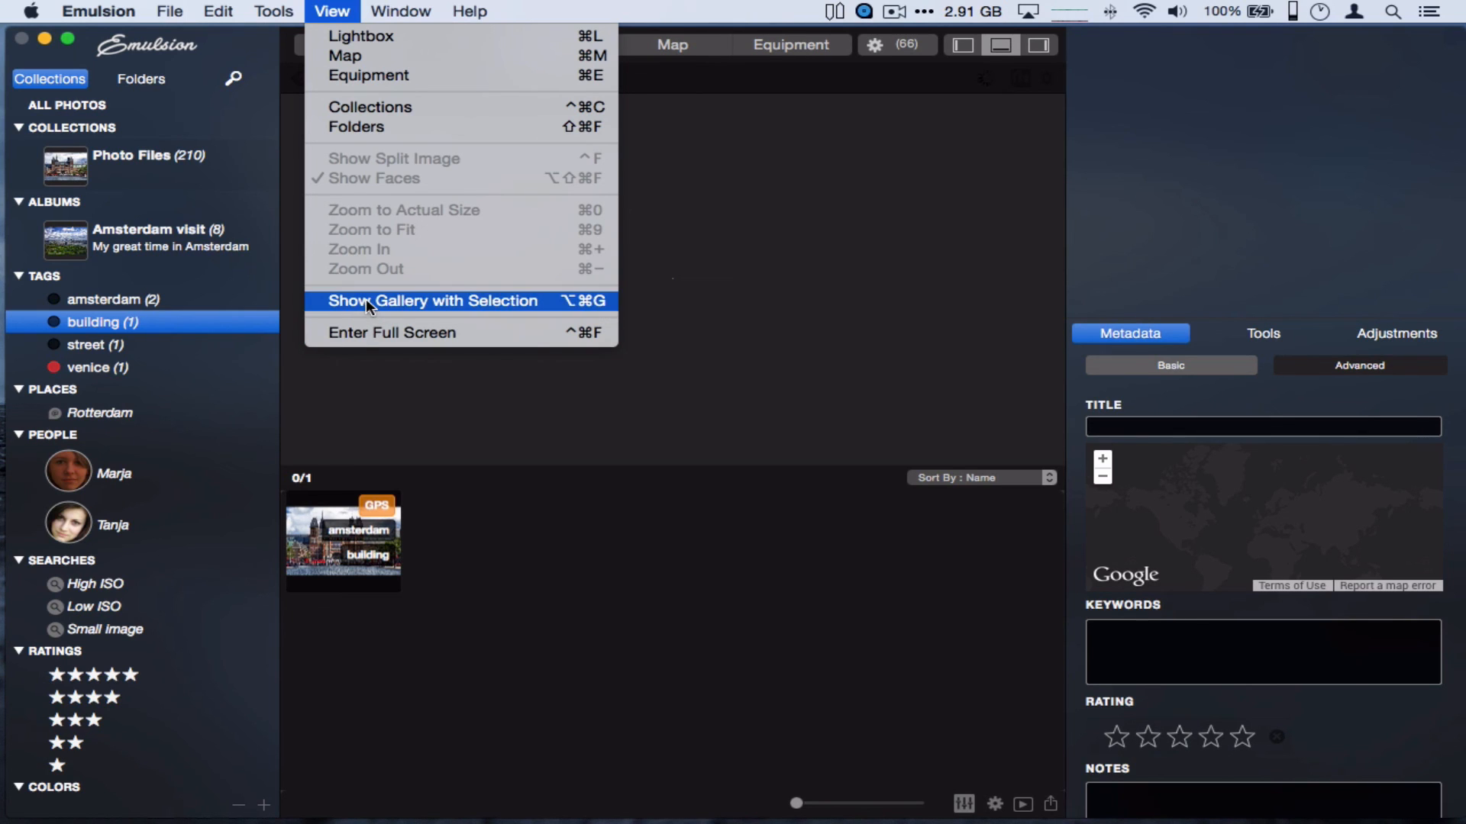
pyautogui.click(563, 93)
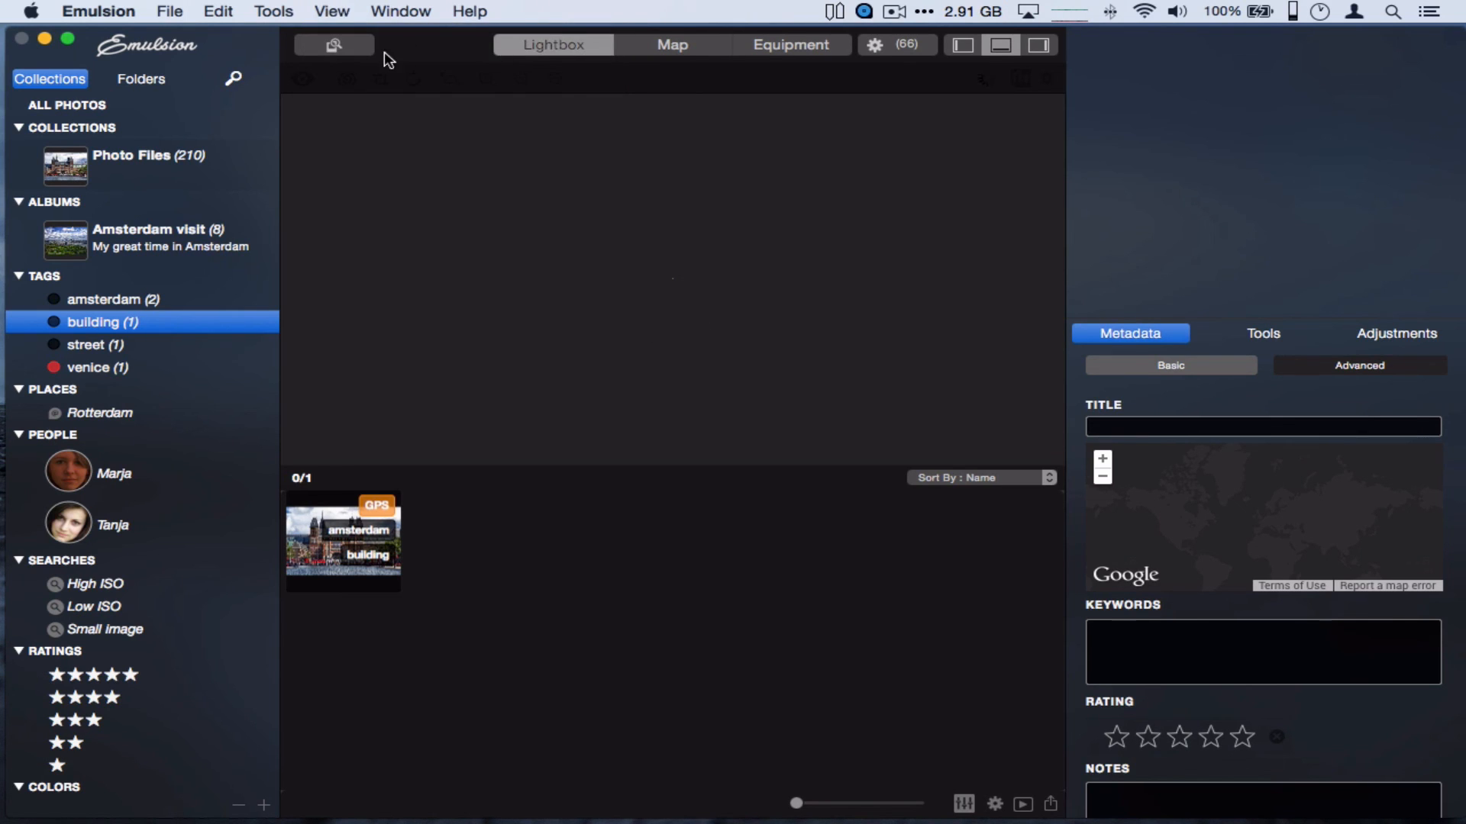
pyautogui.click(416, 6)
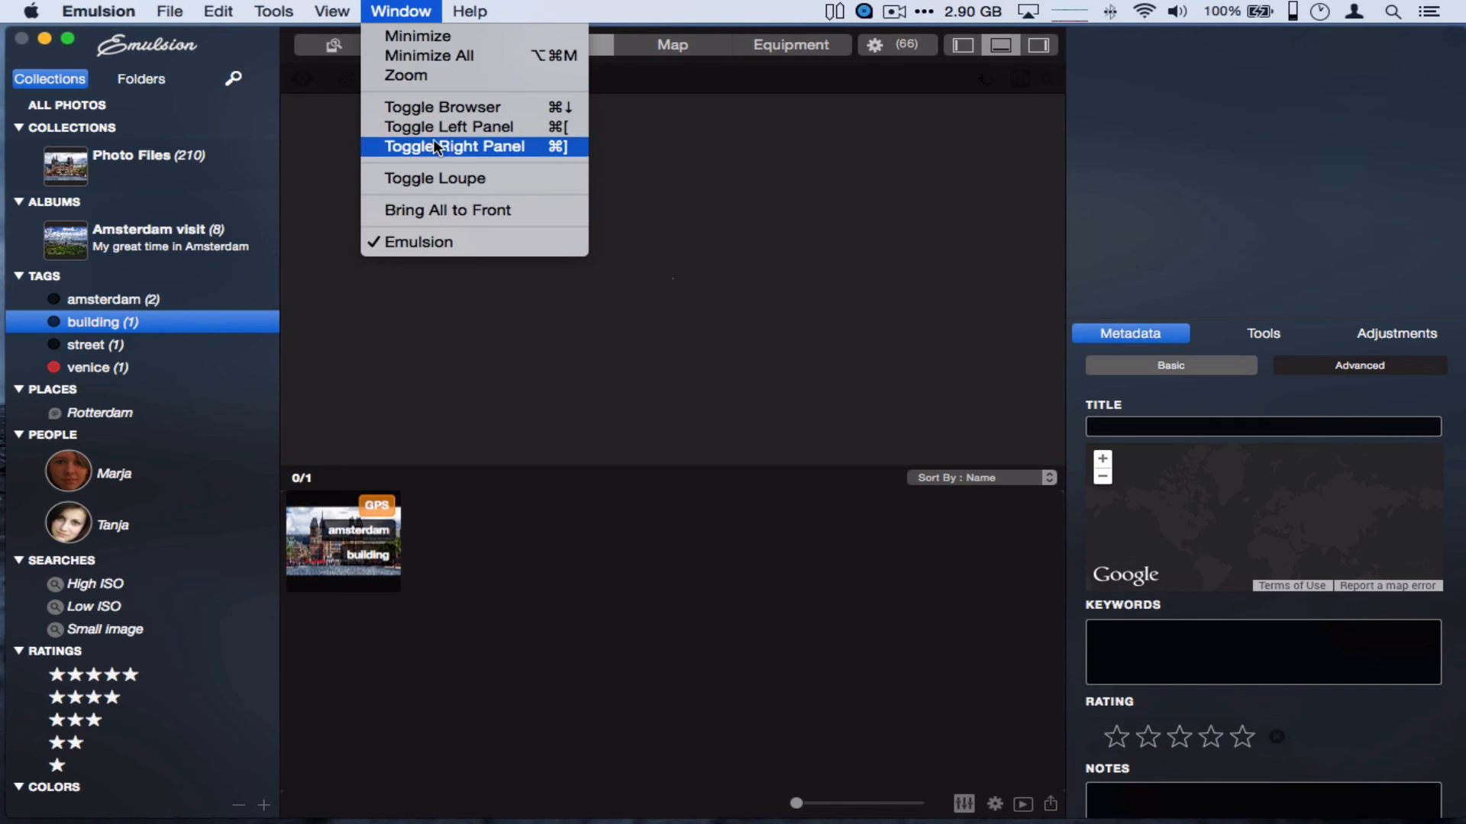
pyautogui.moveTo(144, 10)
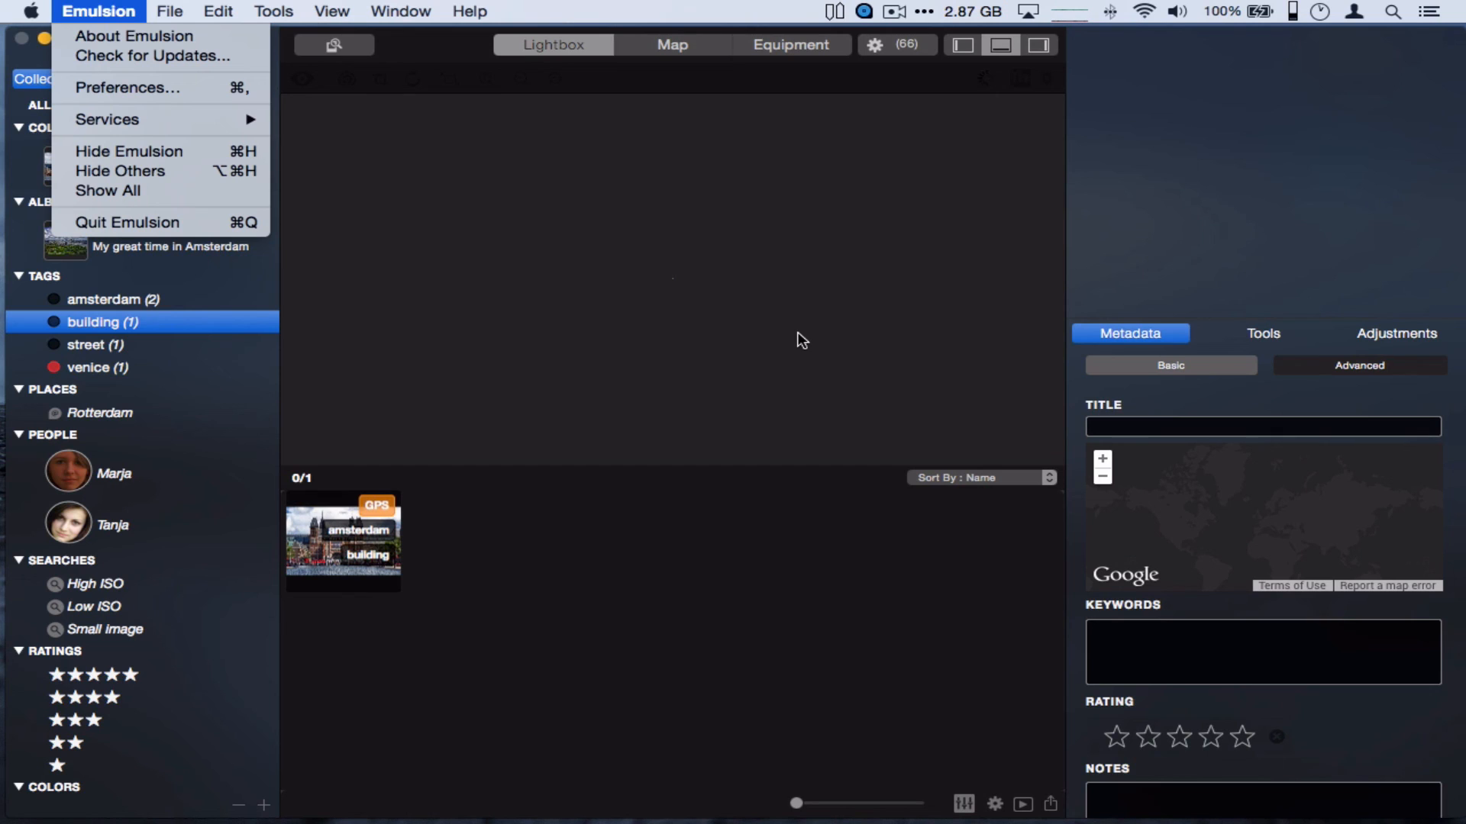
pyautogui.click(623, 342)
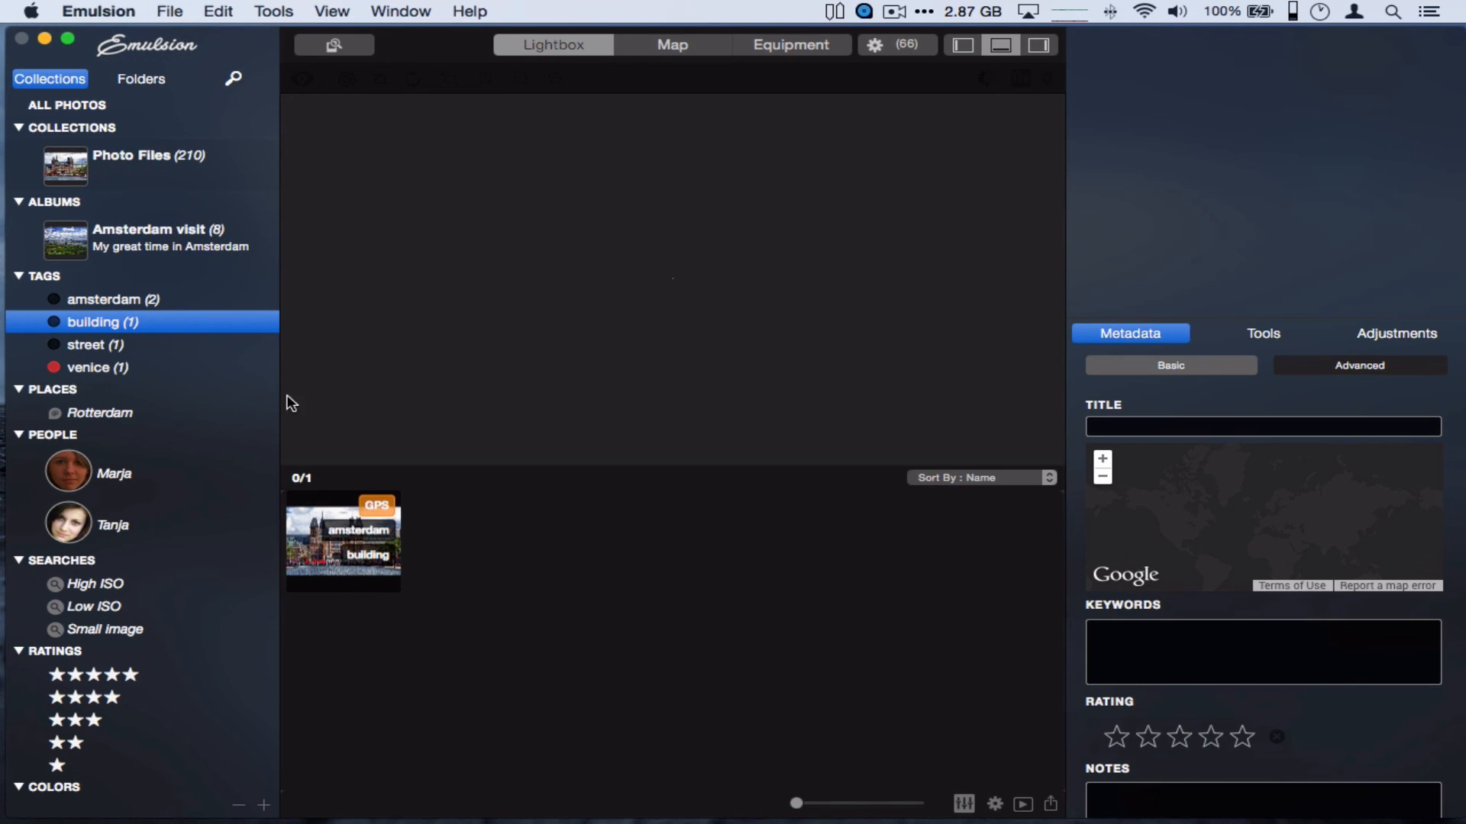
# Review photos under the street tag, both people, the High ISO search and five-star rating, and open a portrait in the Amsterdam visit album
pyautogui.click(140, 347)
pyautogui.click(90, 469)
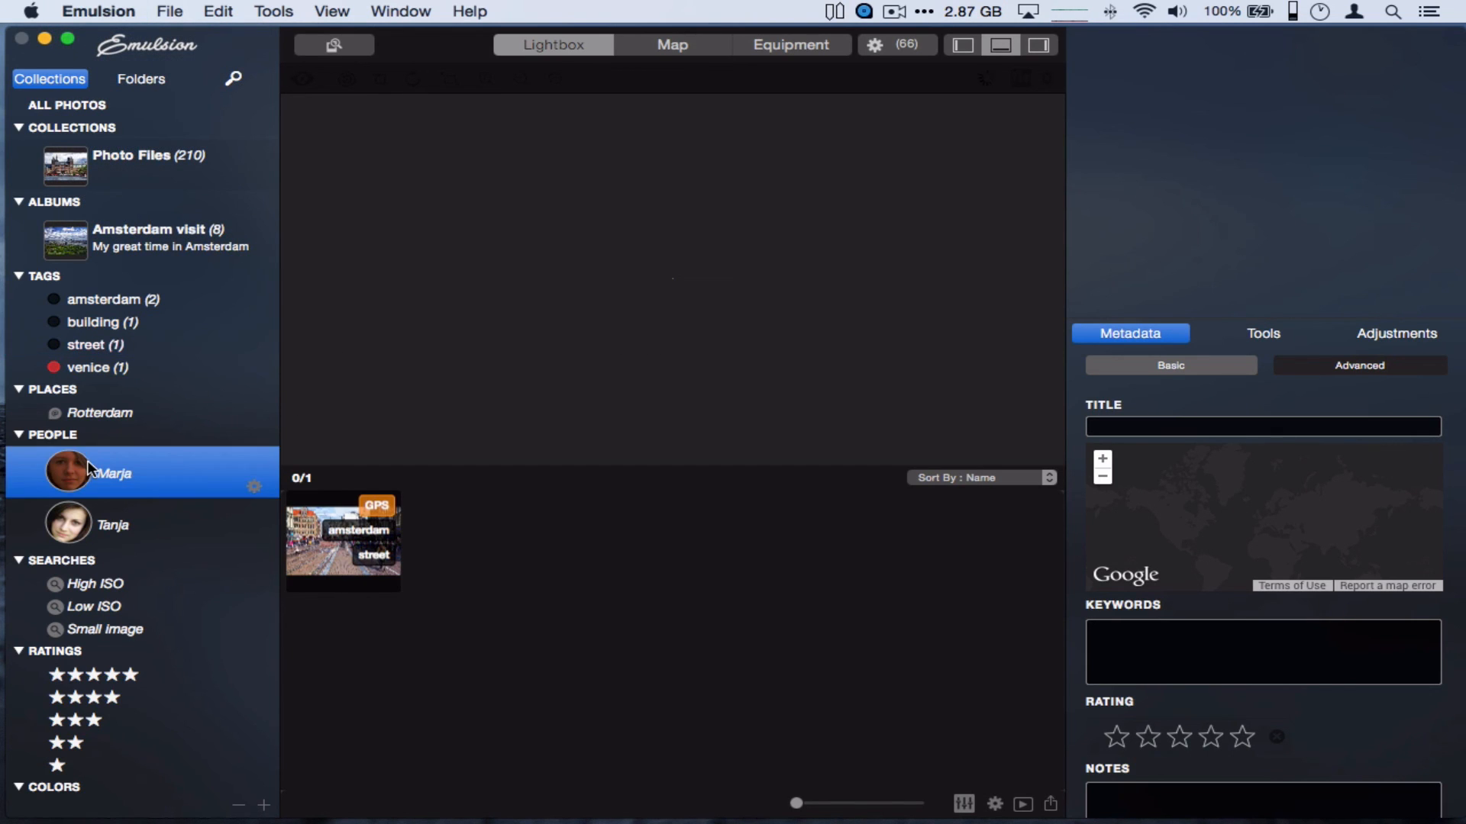
pyautogui.click(77, 528)
pyautogui.click(72, 478)
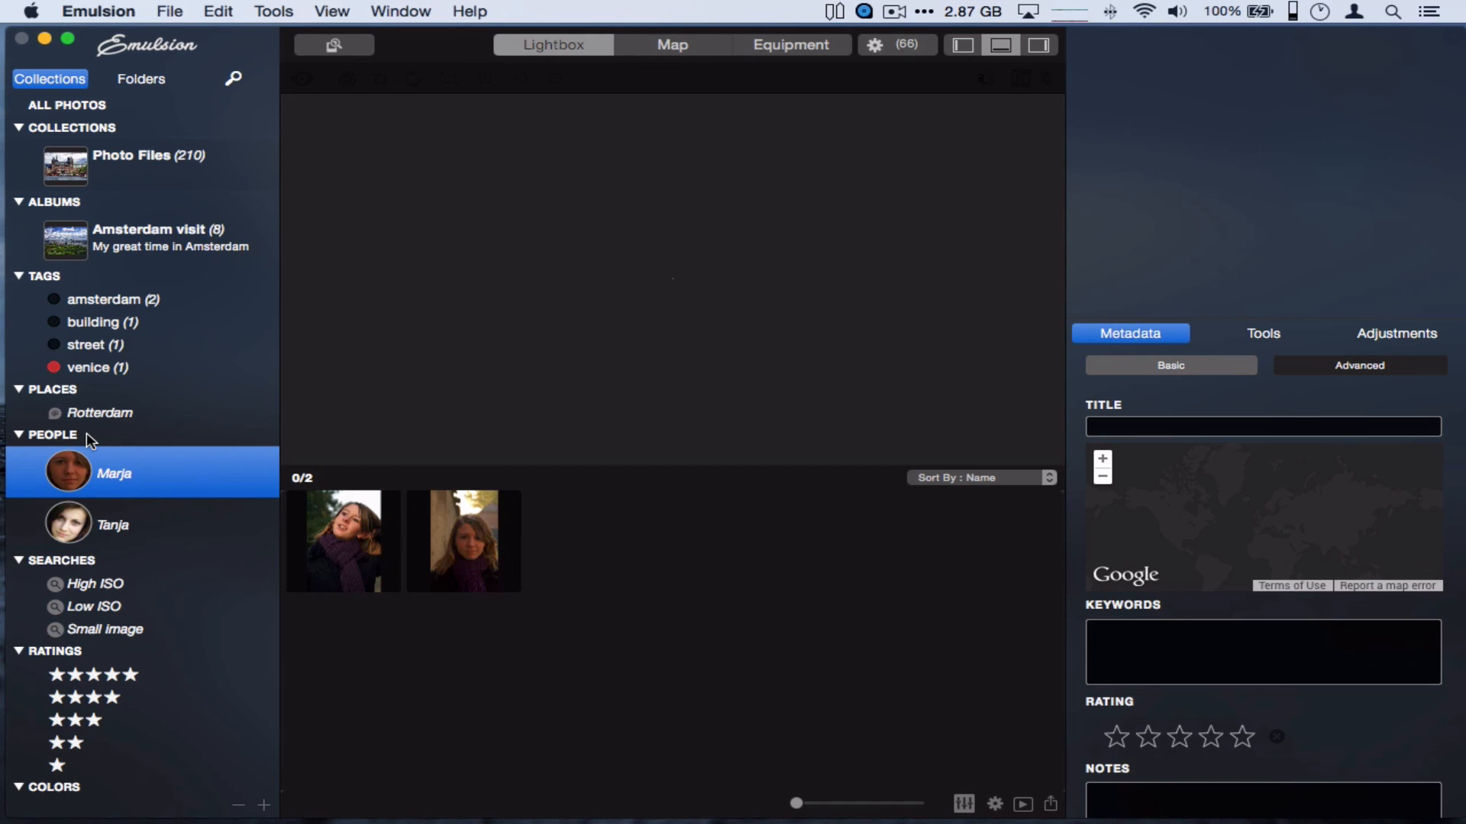
pyautogui.click(110, 591)
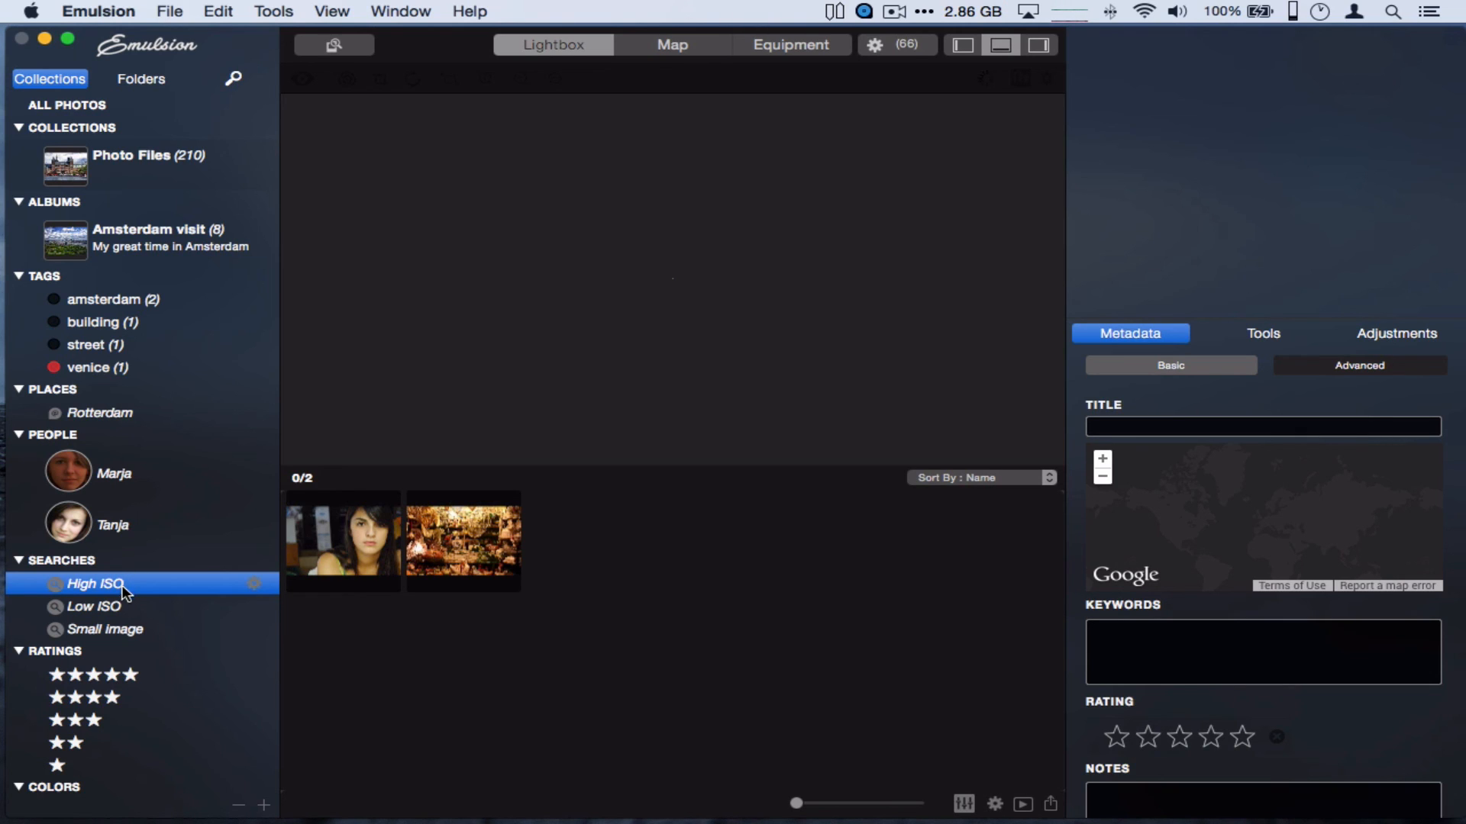
pyautogui.click(109, 675)
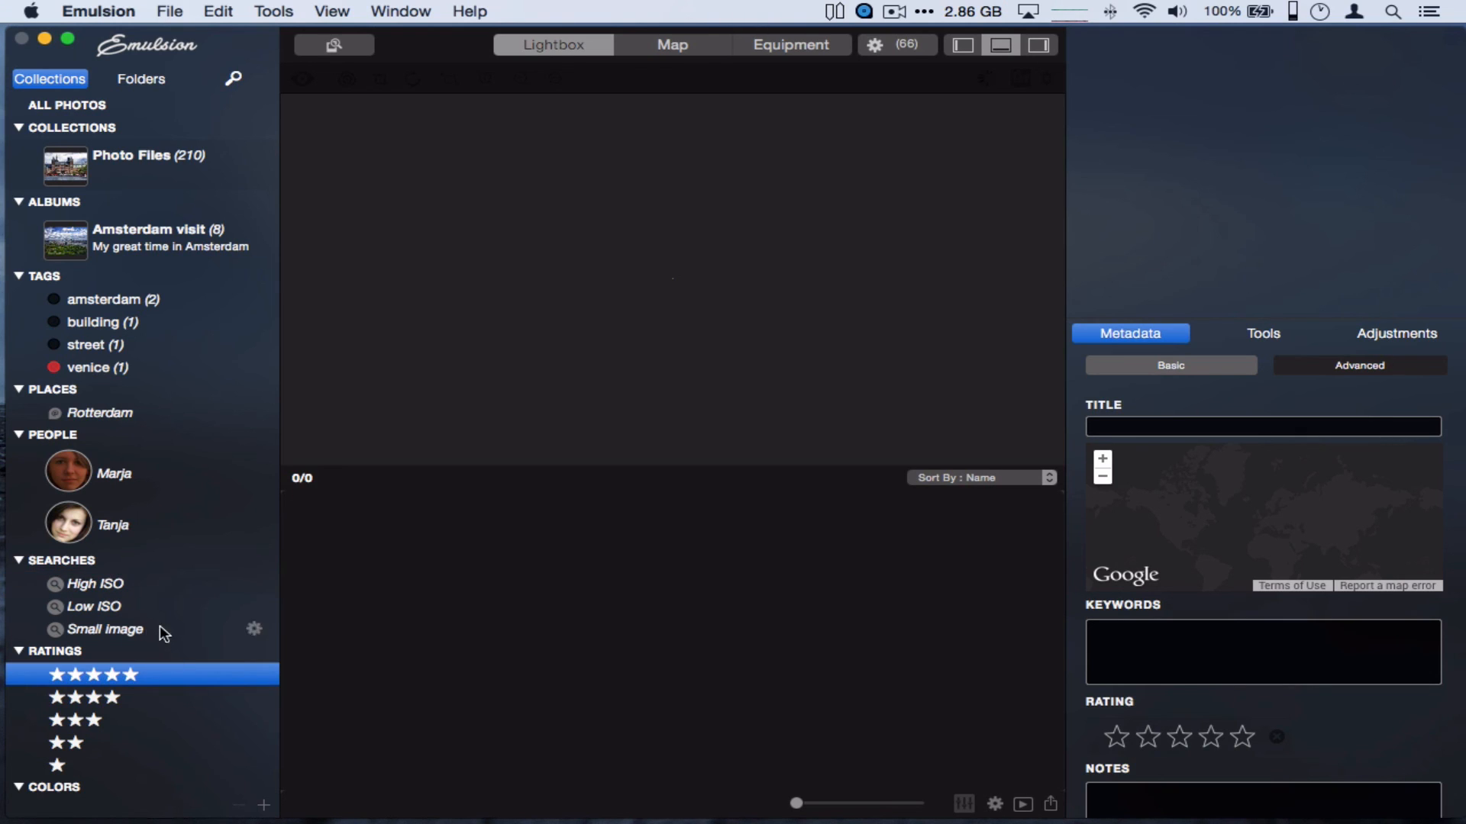
pyautogui.click(148, 242)
pyautogui.click(571, 512)
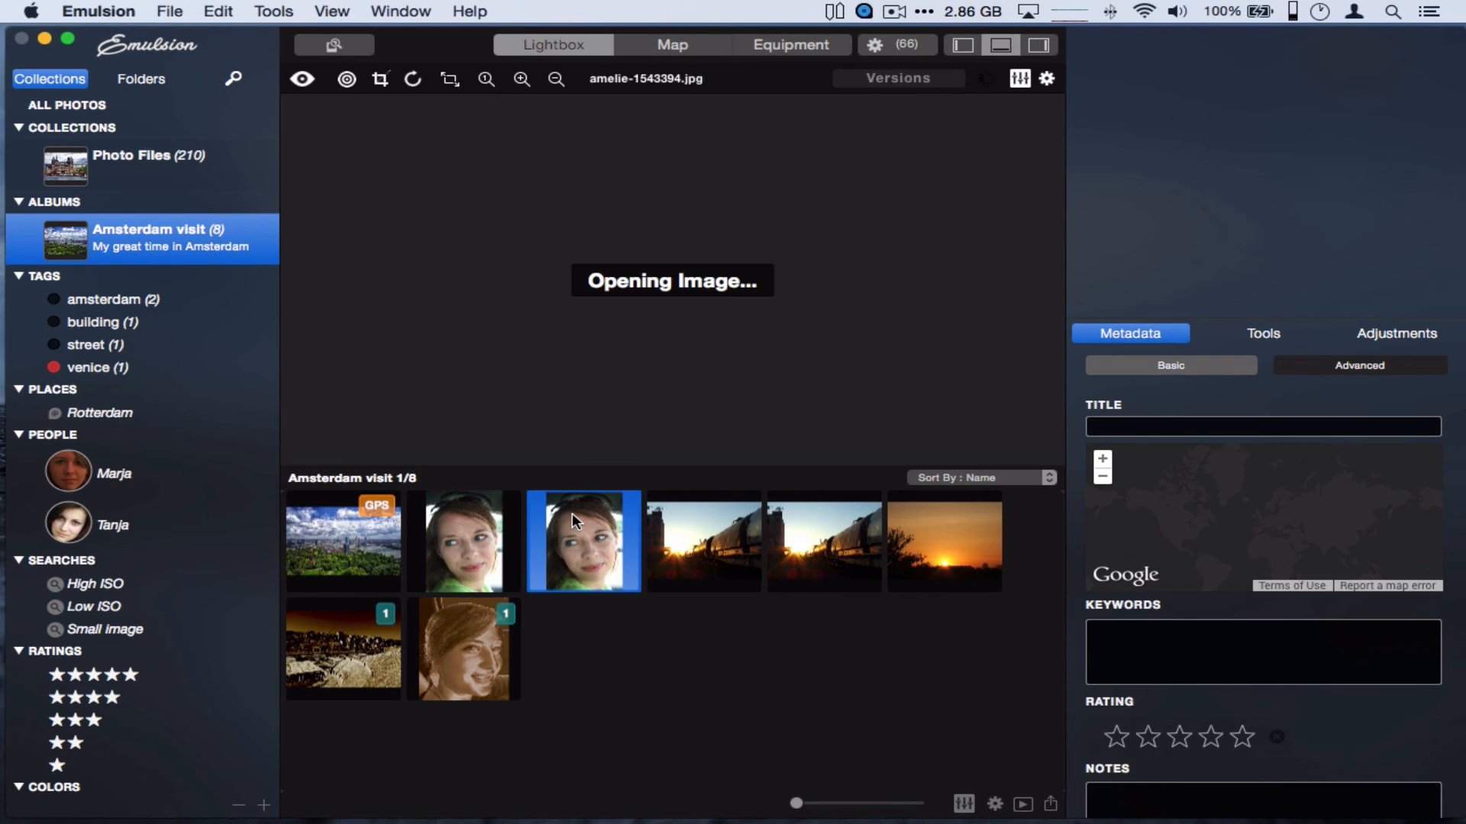
# Rate the open portrait in the Amsterdam visit album four stars
pyautogui.rightClick(571, 513)
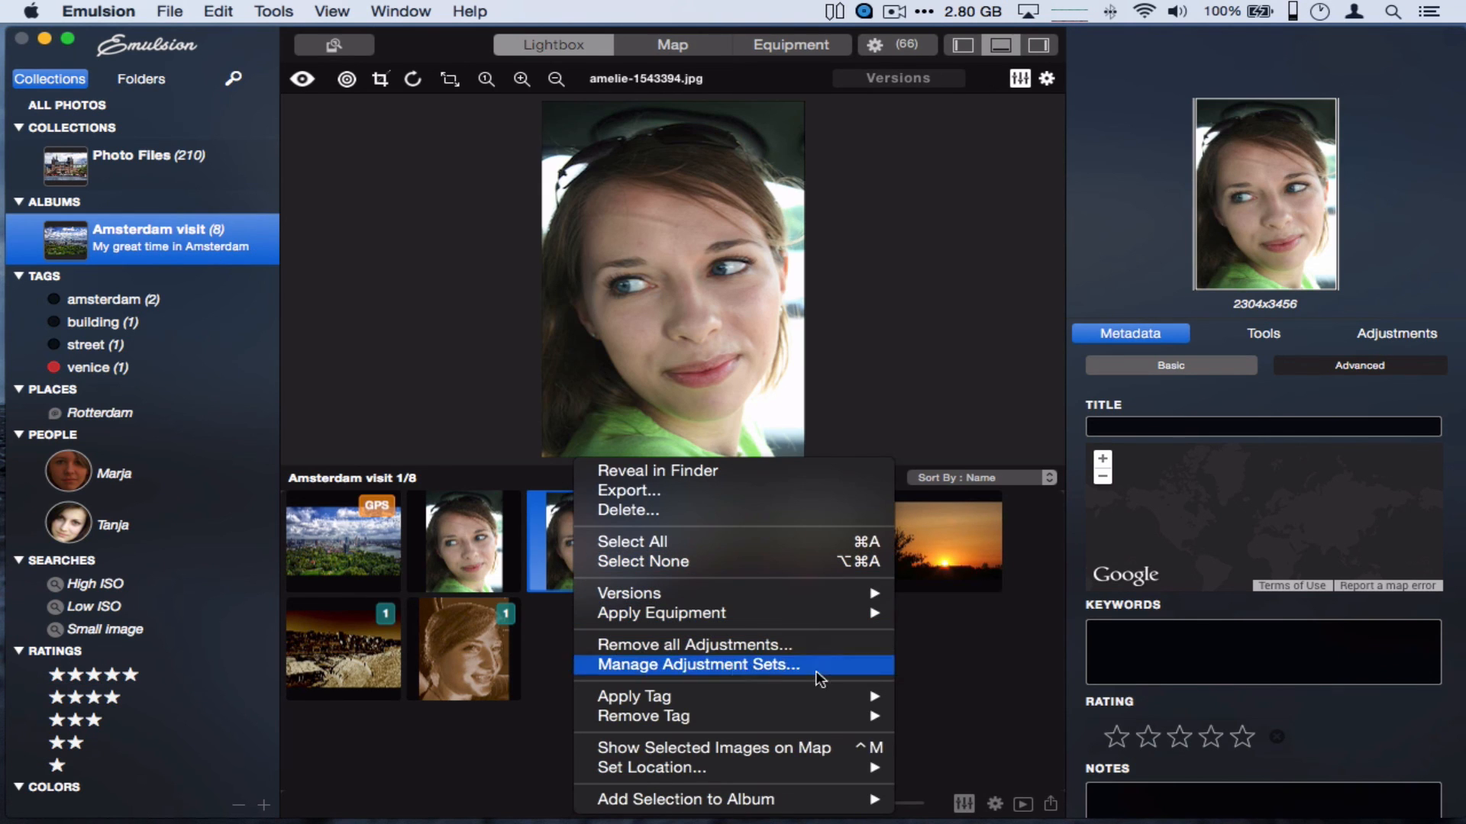
pyautogui.click(1018, 648)
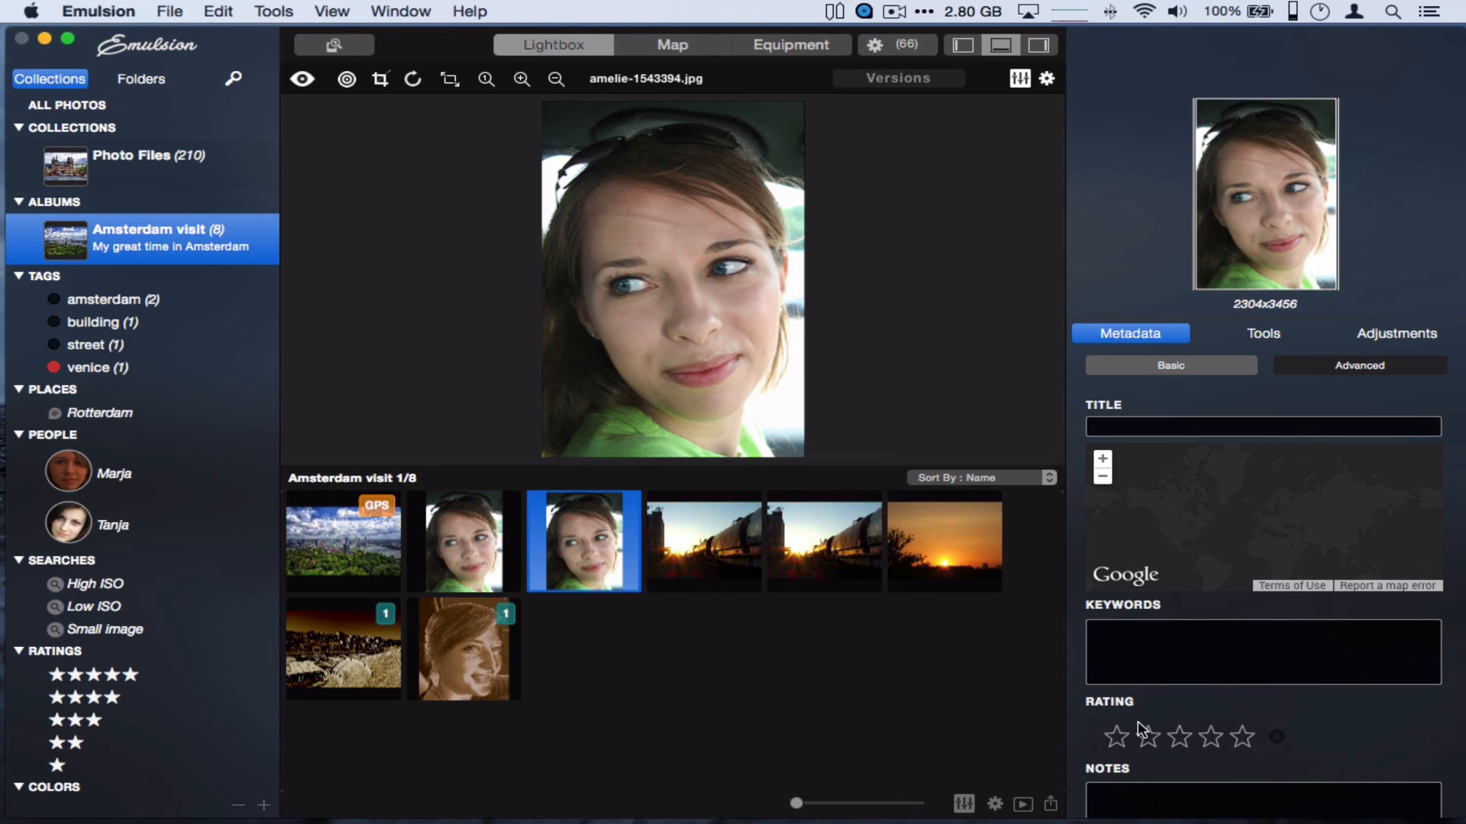
pyautogui.click(1181, 740)
pyautogui.click(1212, 739)
# Check the ratings of several Amsterdam visit photos and list the photos rated four stars
pyautogui.click(665, 519)
pyautogui.click(579, 520)
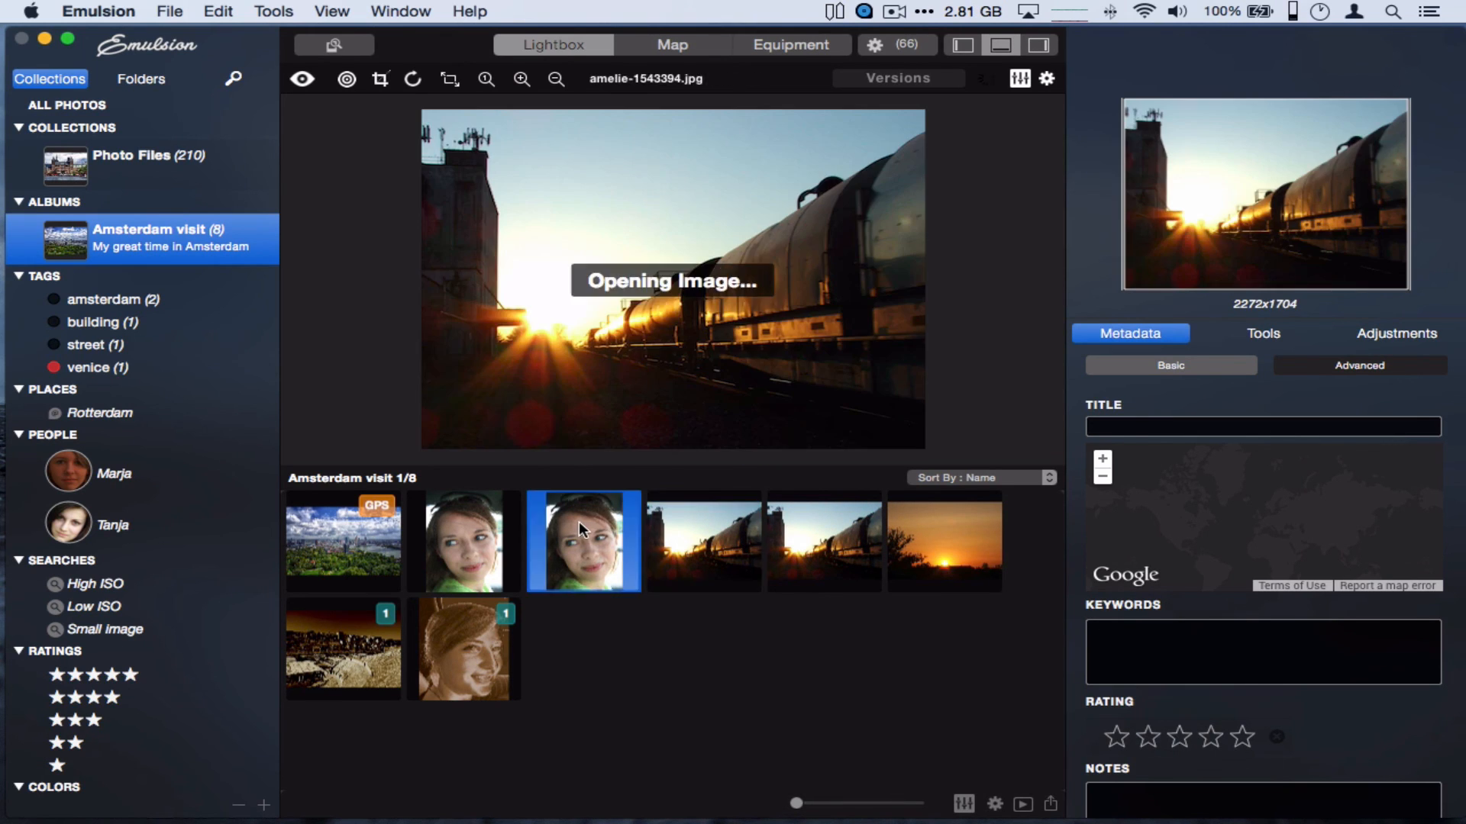
pyautogui.click(443, 529)
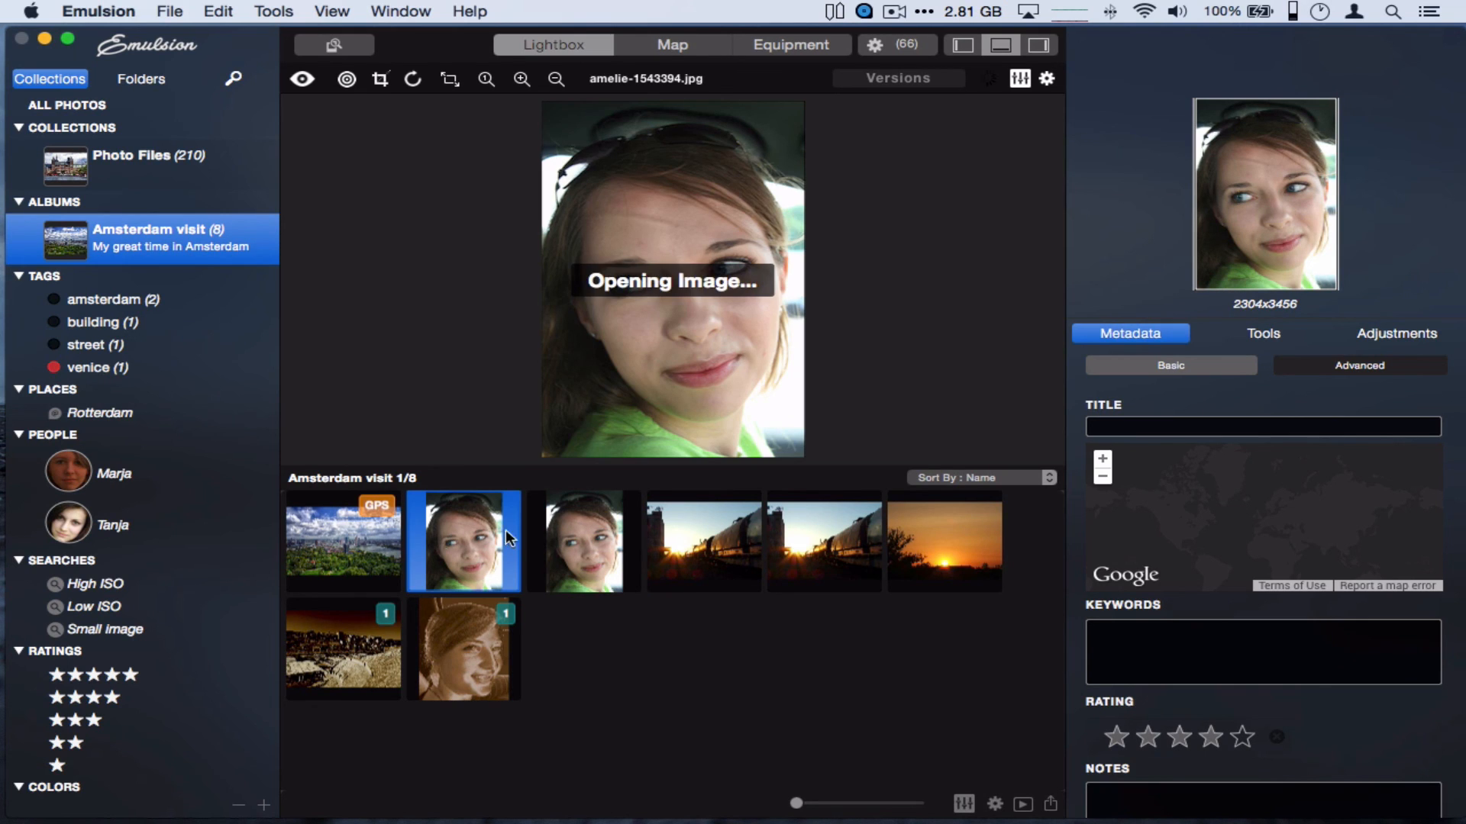
pyautogui.click(360, 554)
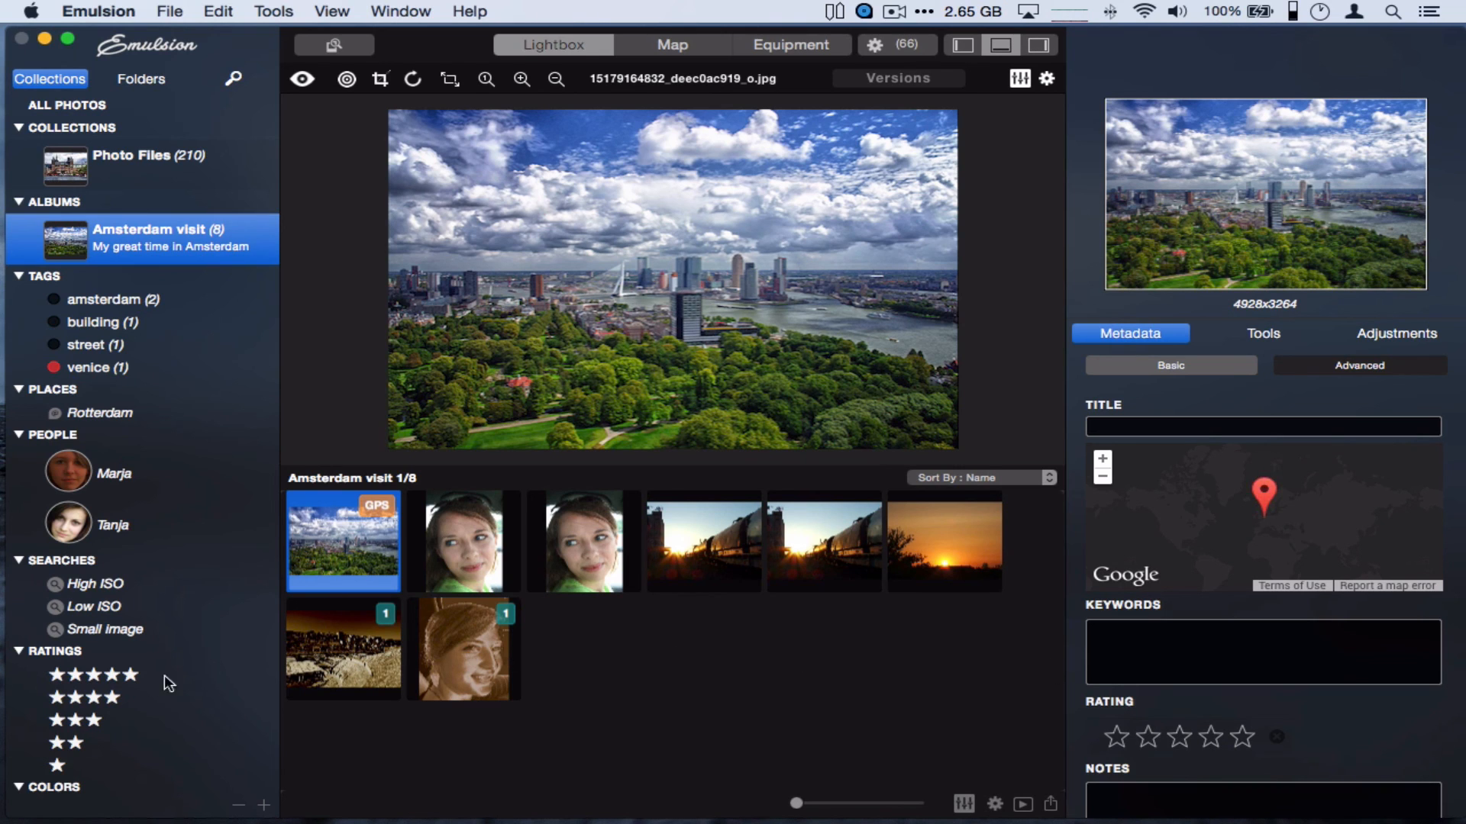
pyautogui.click(109, 696)
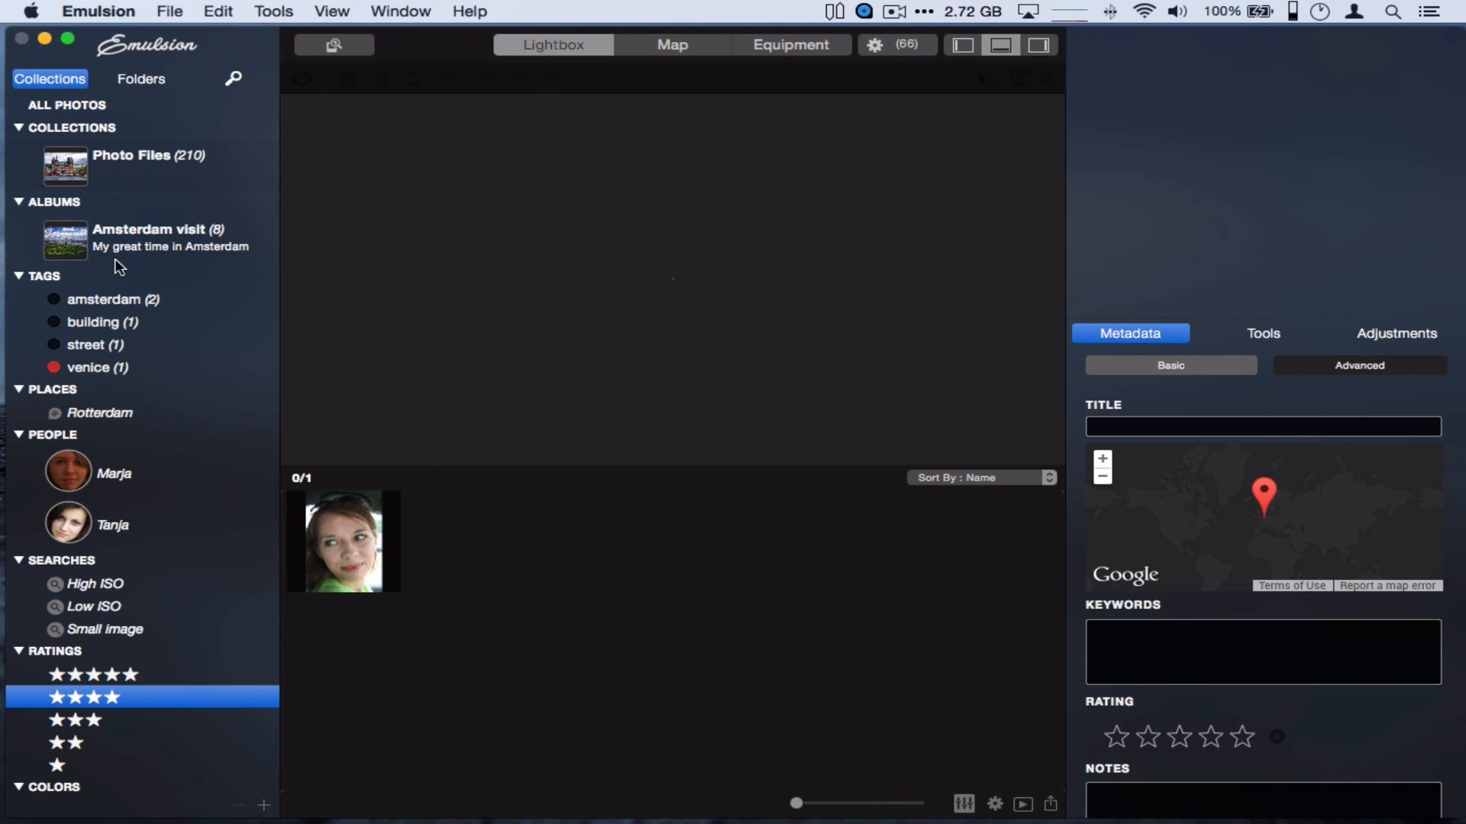
# Browse the Amsterdam visit album and the Photo Files collection, and list the photos rated five stars
pyautogui.click(113, 232)
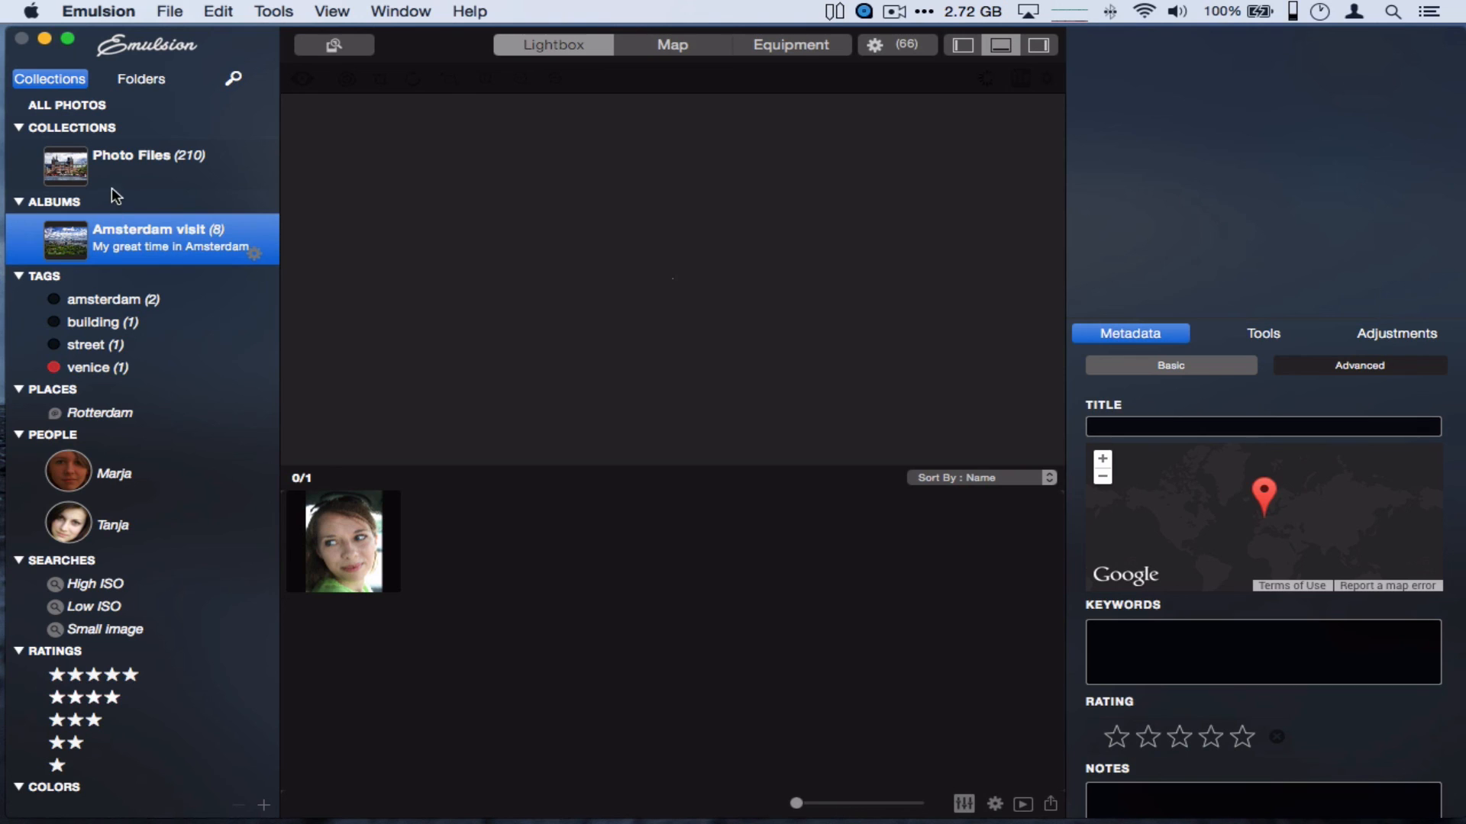
pyautogui.click(148, 171)
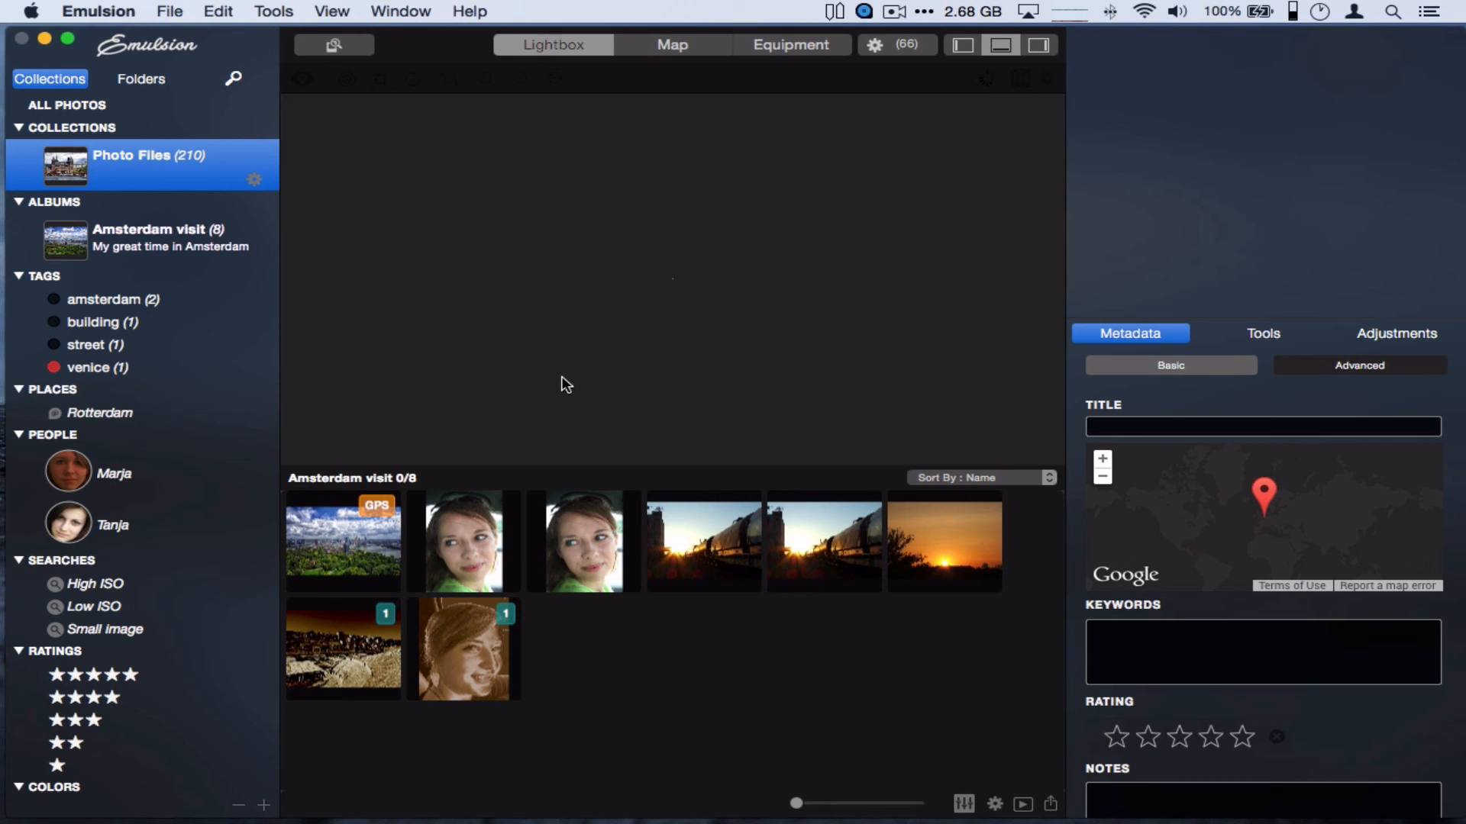
pyautogui.scroll(-10, 626, 595)
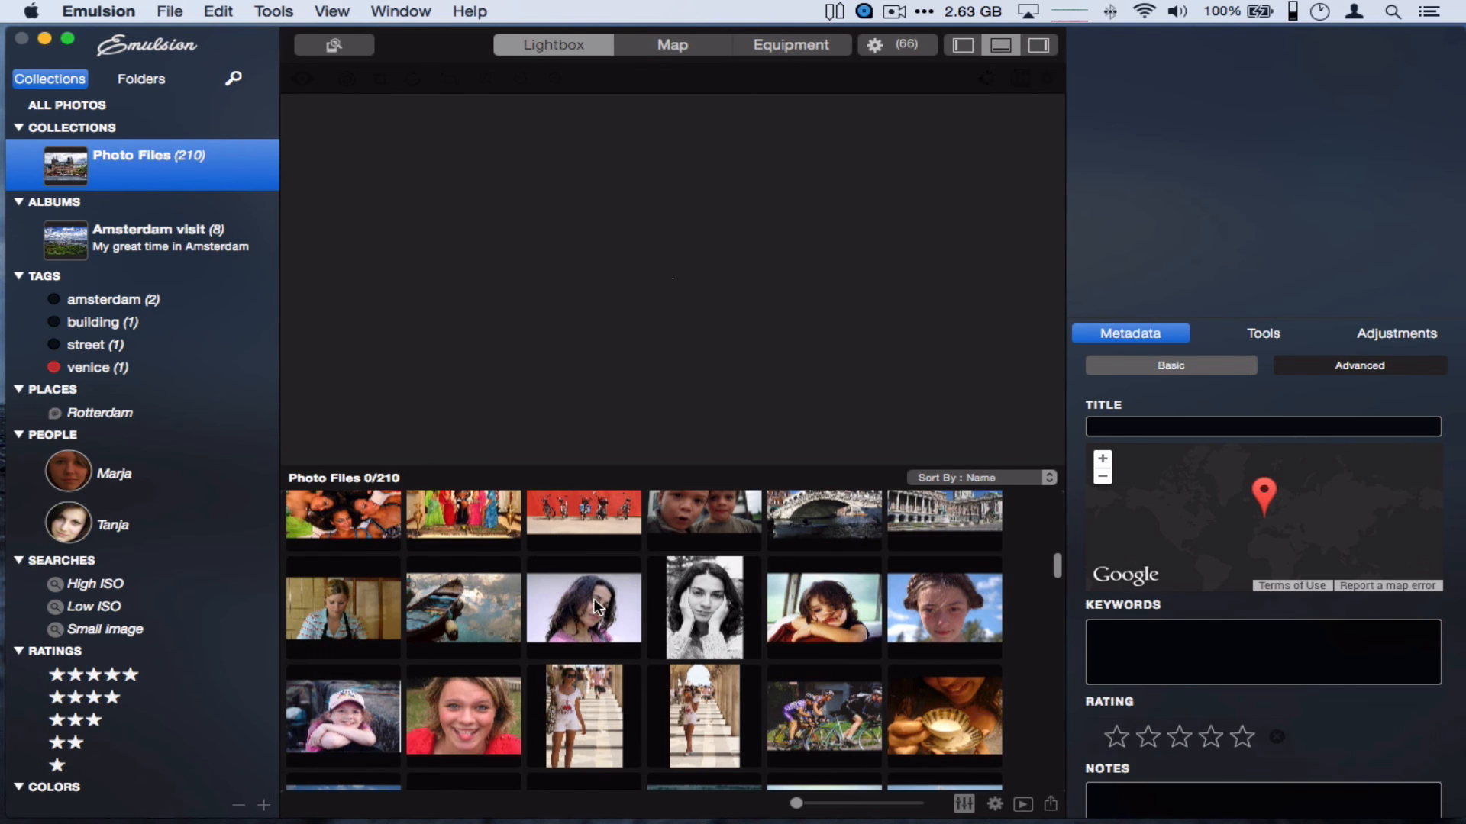
pyautogui.click(451, 606)
pyautogui.click(130, 676)
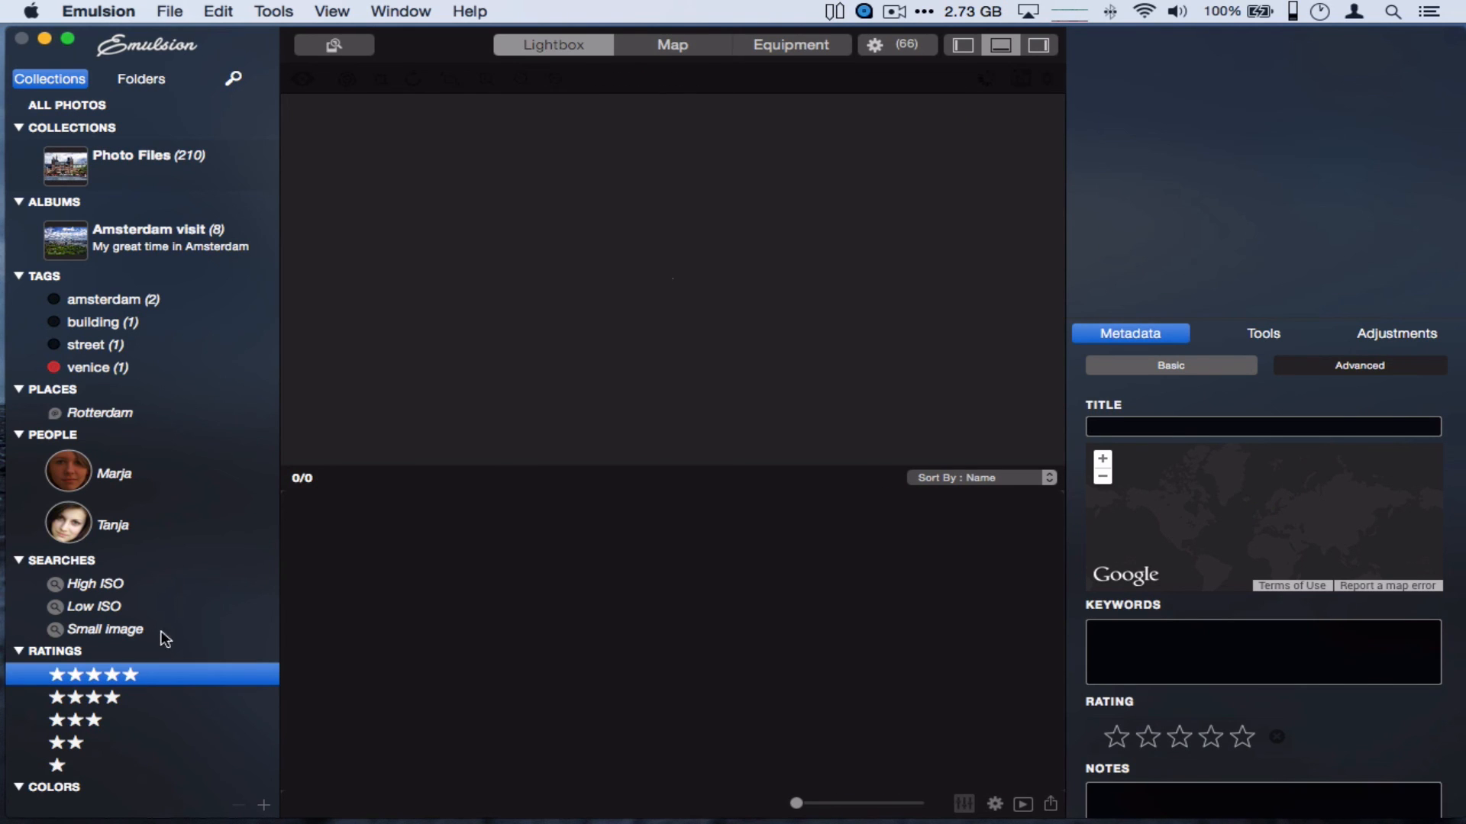
# Find the moored boat photo canvas-1395944.jpg in the Photo Files collection and rate it five stars
pyautogui.click(145, 172)
pyautogui.scroll(-10, 516, 672)
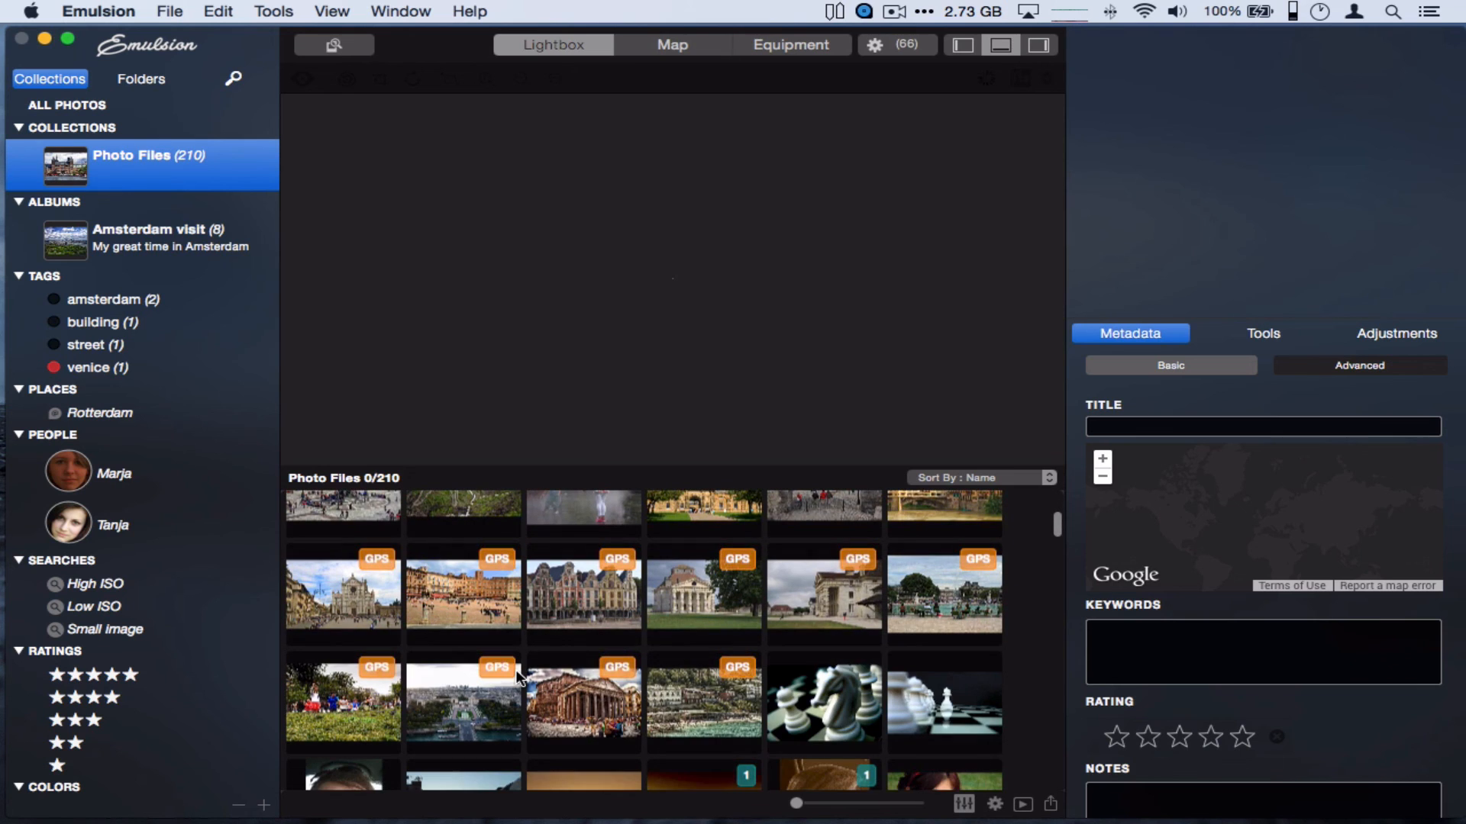
pyautogui.scroll(-3, 498, 661)
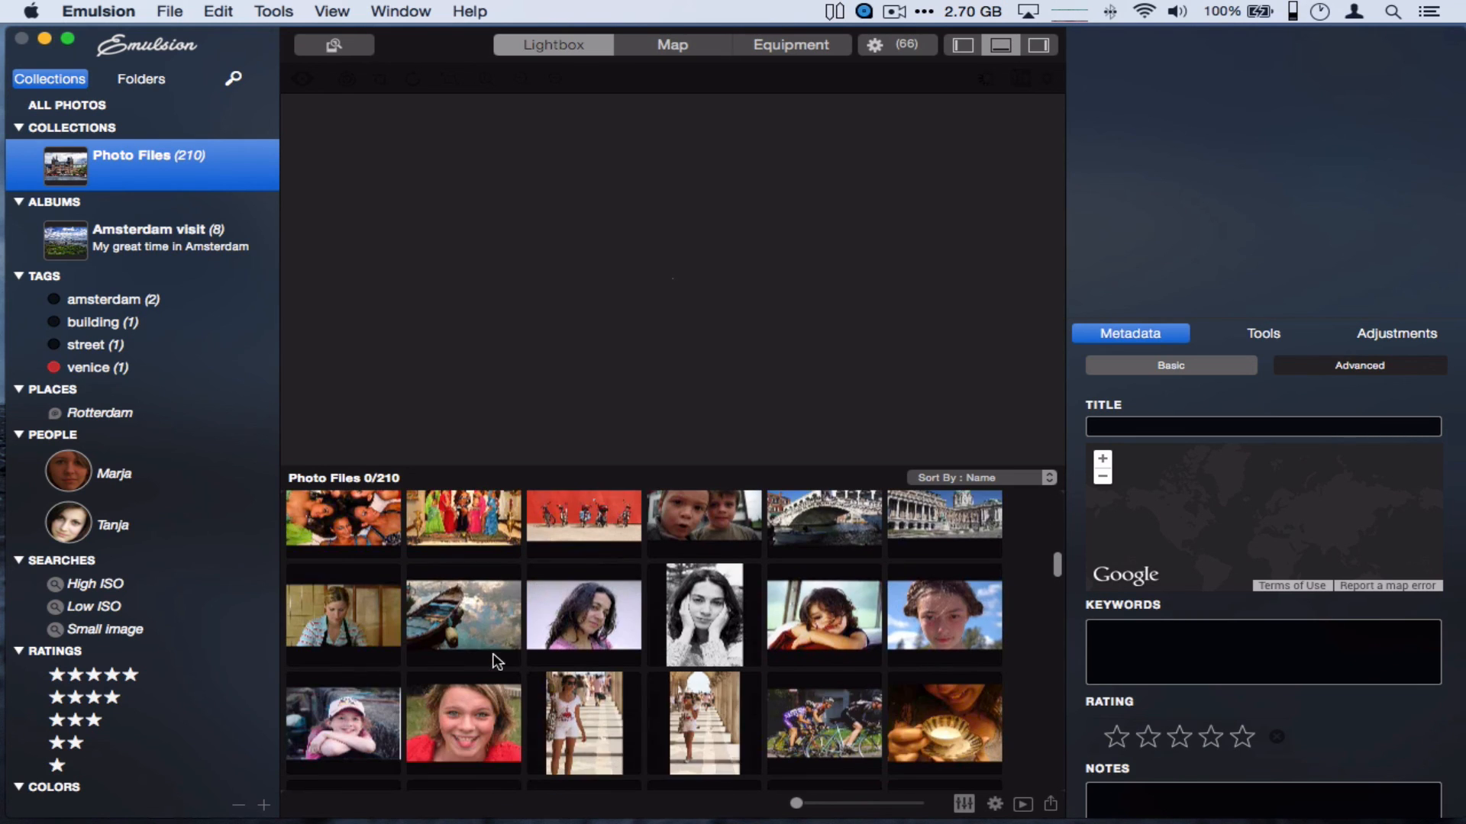
pyautogui.click(461, 618)
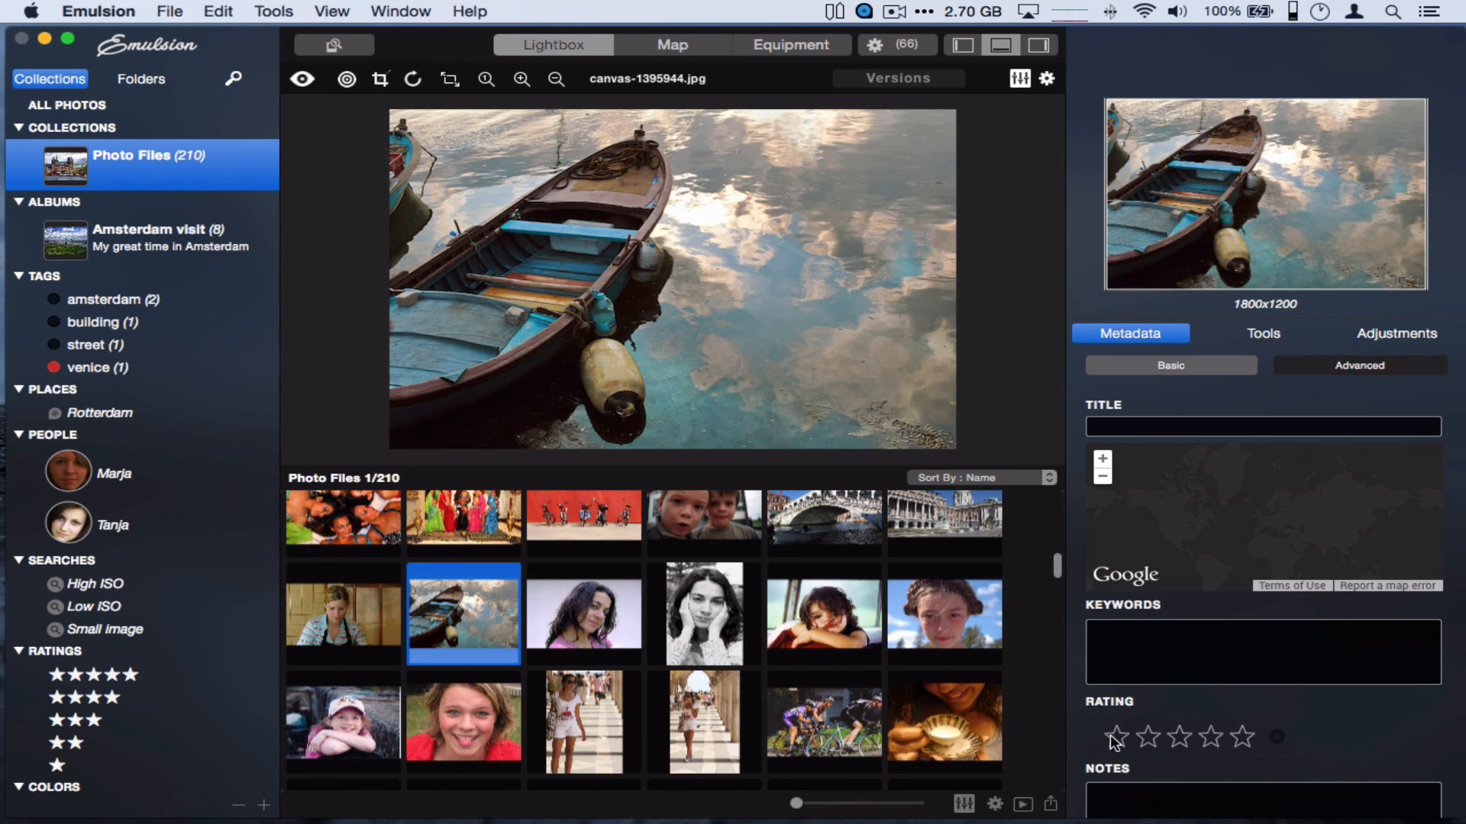
pyautogui.click(1244, 738)
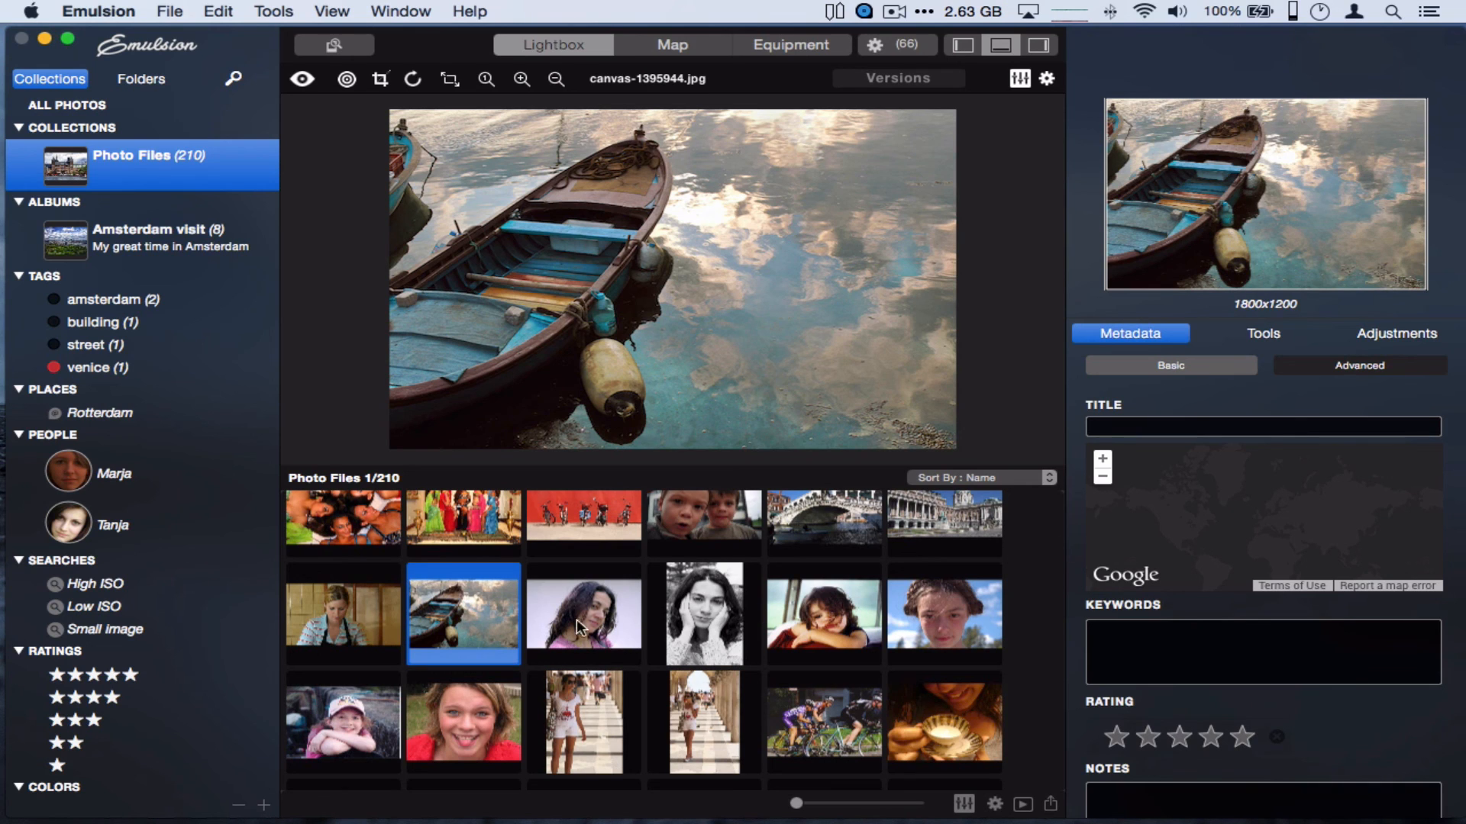
# Rate candy-maker-1551718.jpg three stars and list the photos with a three-star rating
pyautogui.click(357, 623)
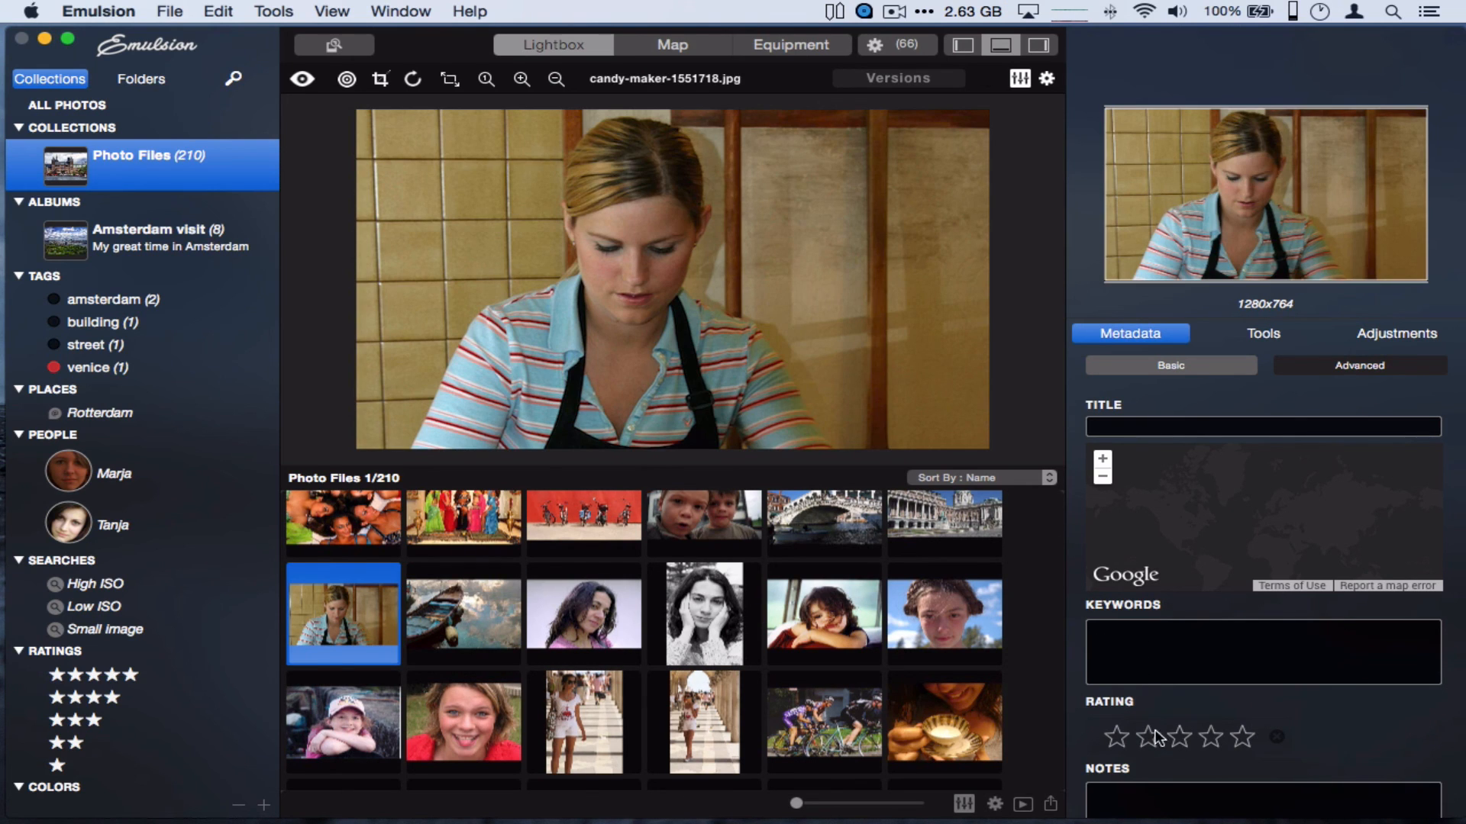
pyautogui.click(1182, 739)
pyautogui.click(89, 677)
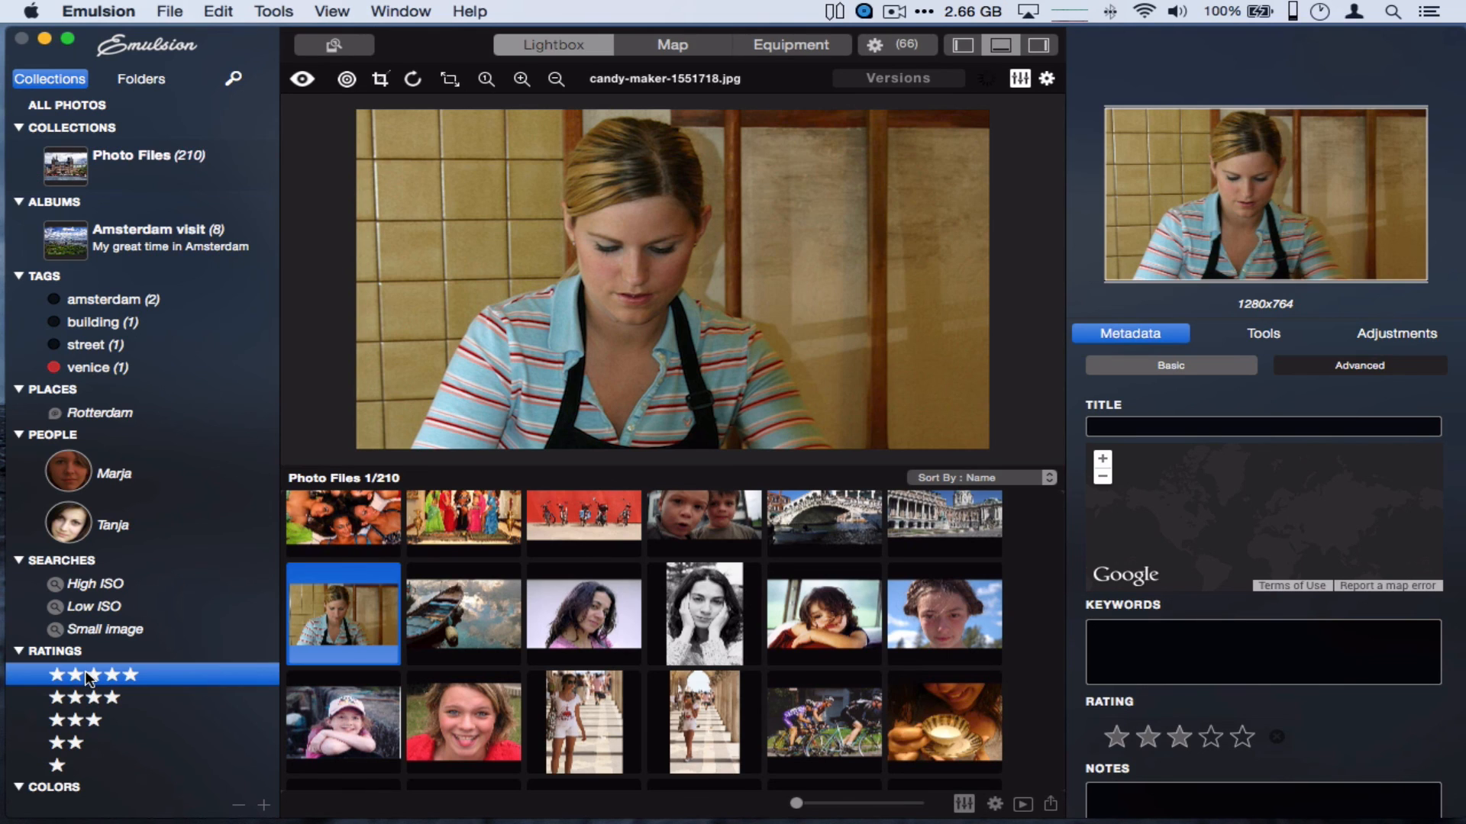
pyautogui.click(80, 720)
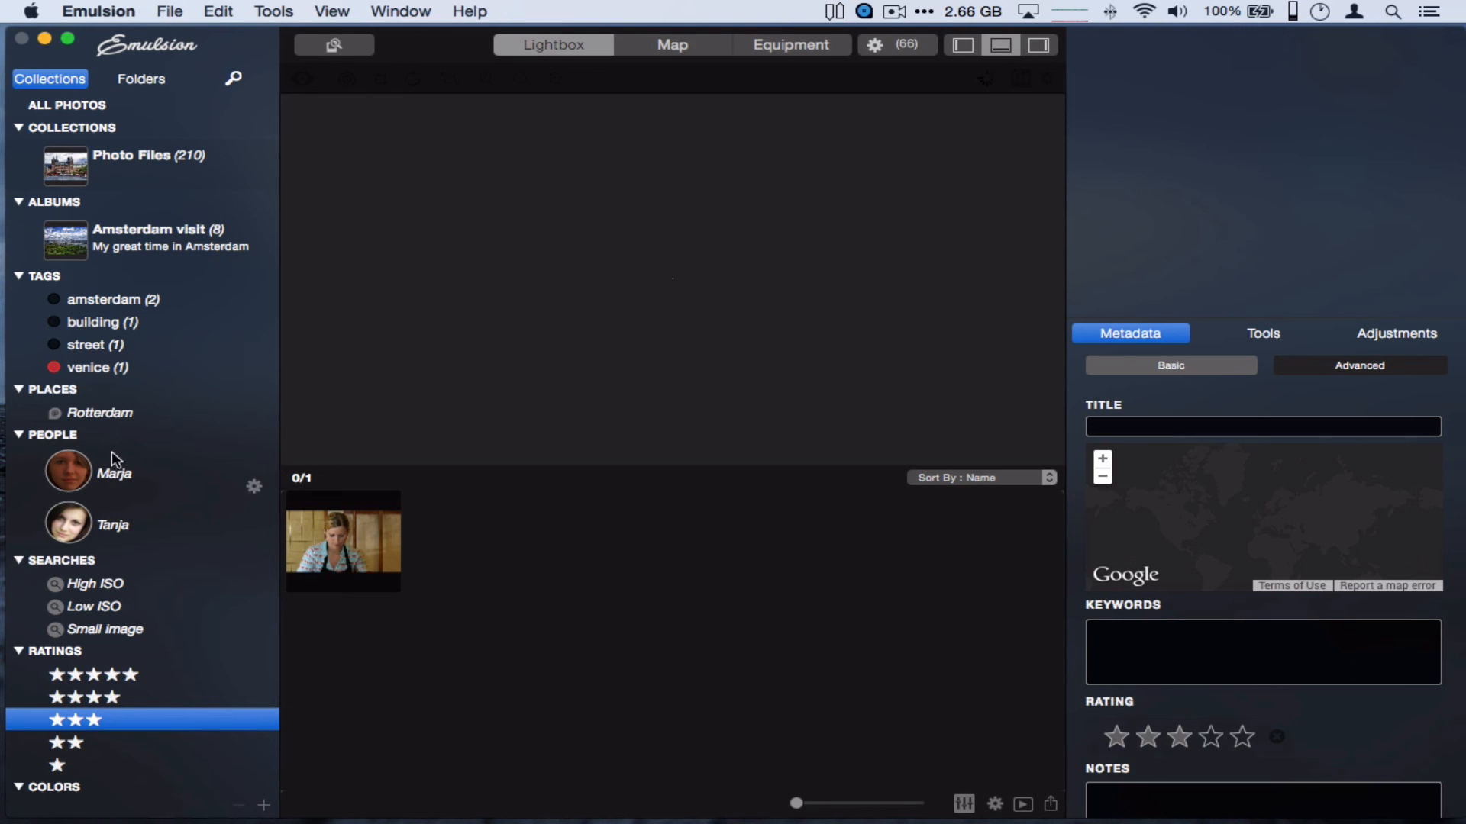
# Collapse the People group and look over the Colors palette below the ratings
pyautogui.click(18, 434)
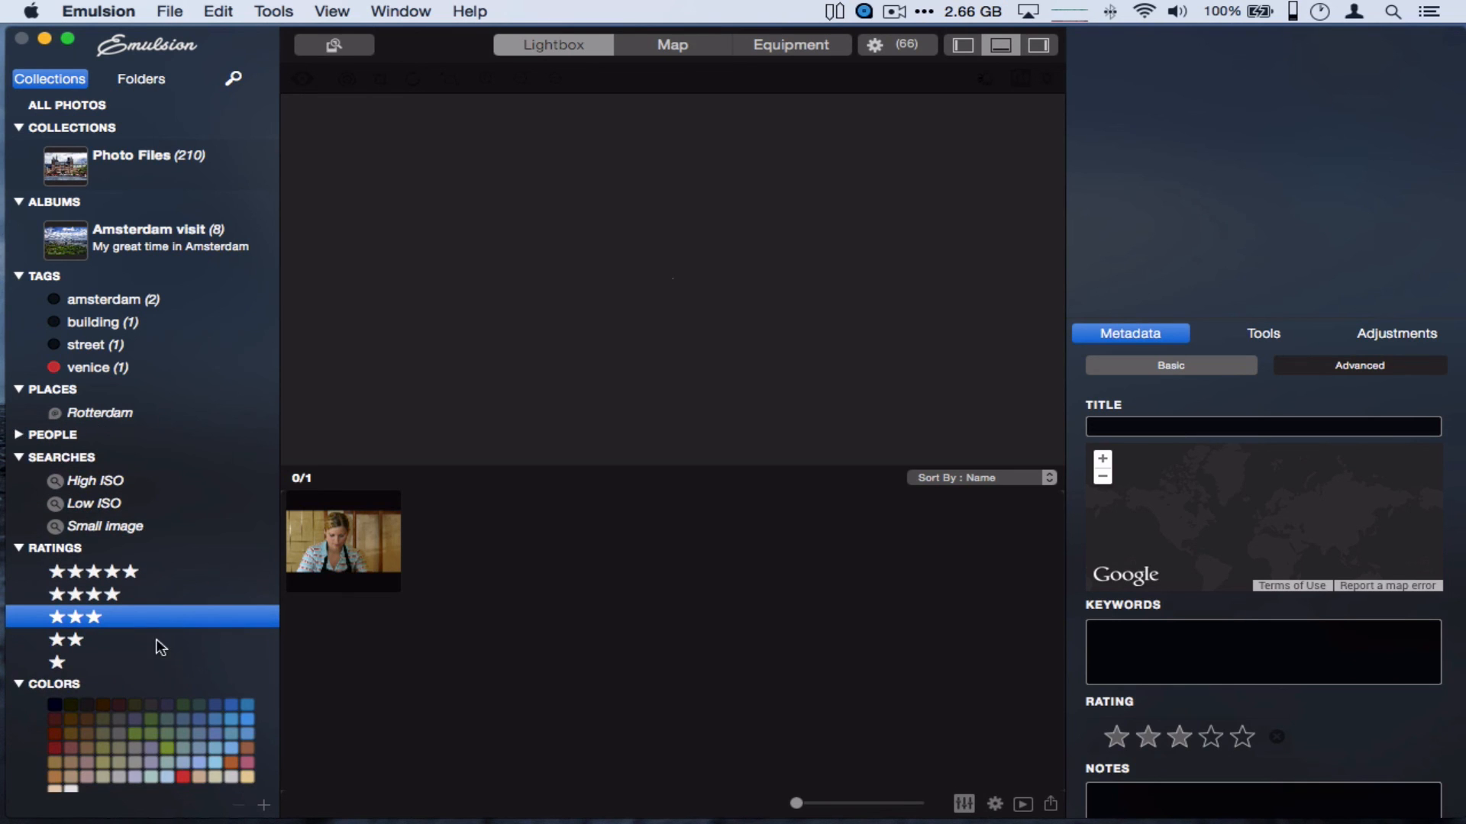
pyautogui.scroll(-5, 140, 668)
pyautogui.scroll(5, 144, 677)
# Hide and restore the metadata panel, the collections sidebar and the photo browser
pyautogui.click(1040, 45)
pyautogui.click(1366, 45)
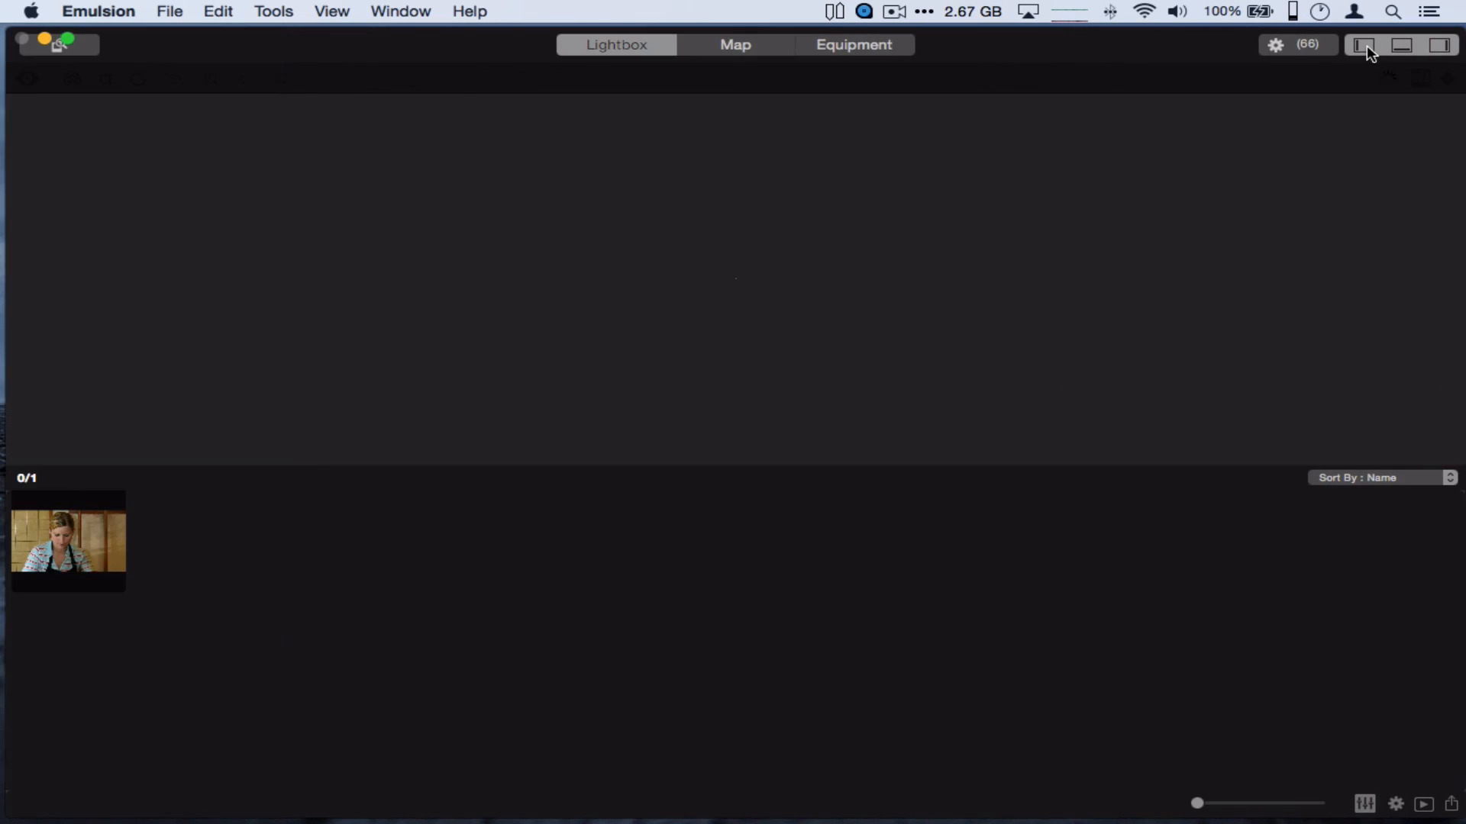
pyautogui.click(1366, 44)
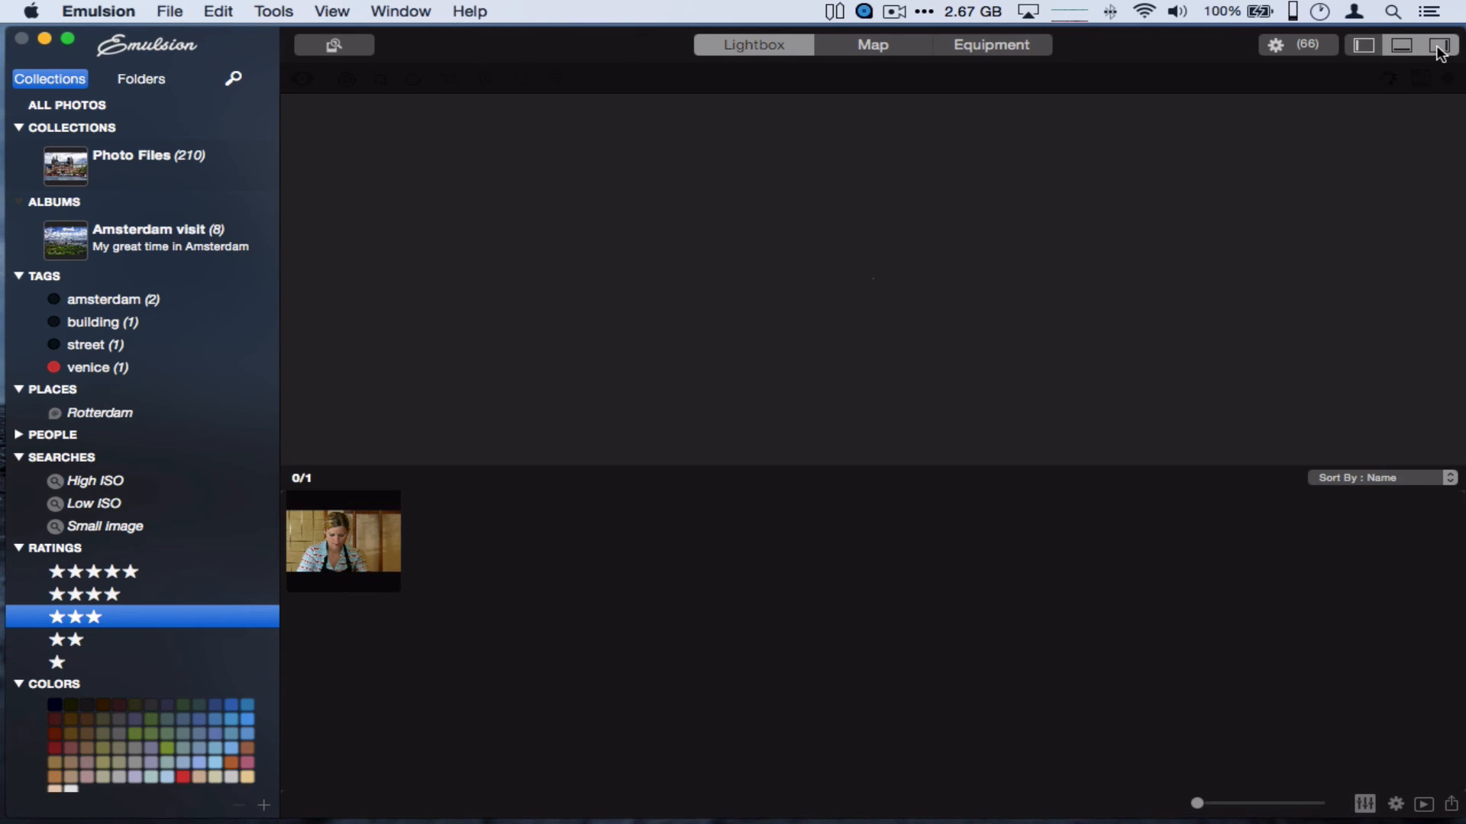
pyautogui.click(1441, 45)
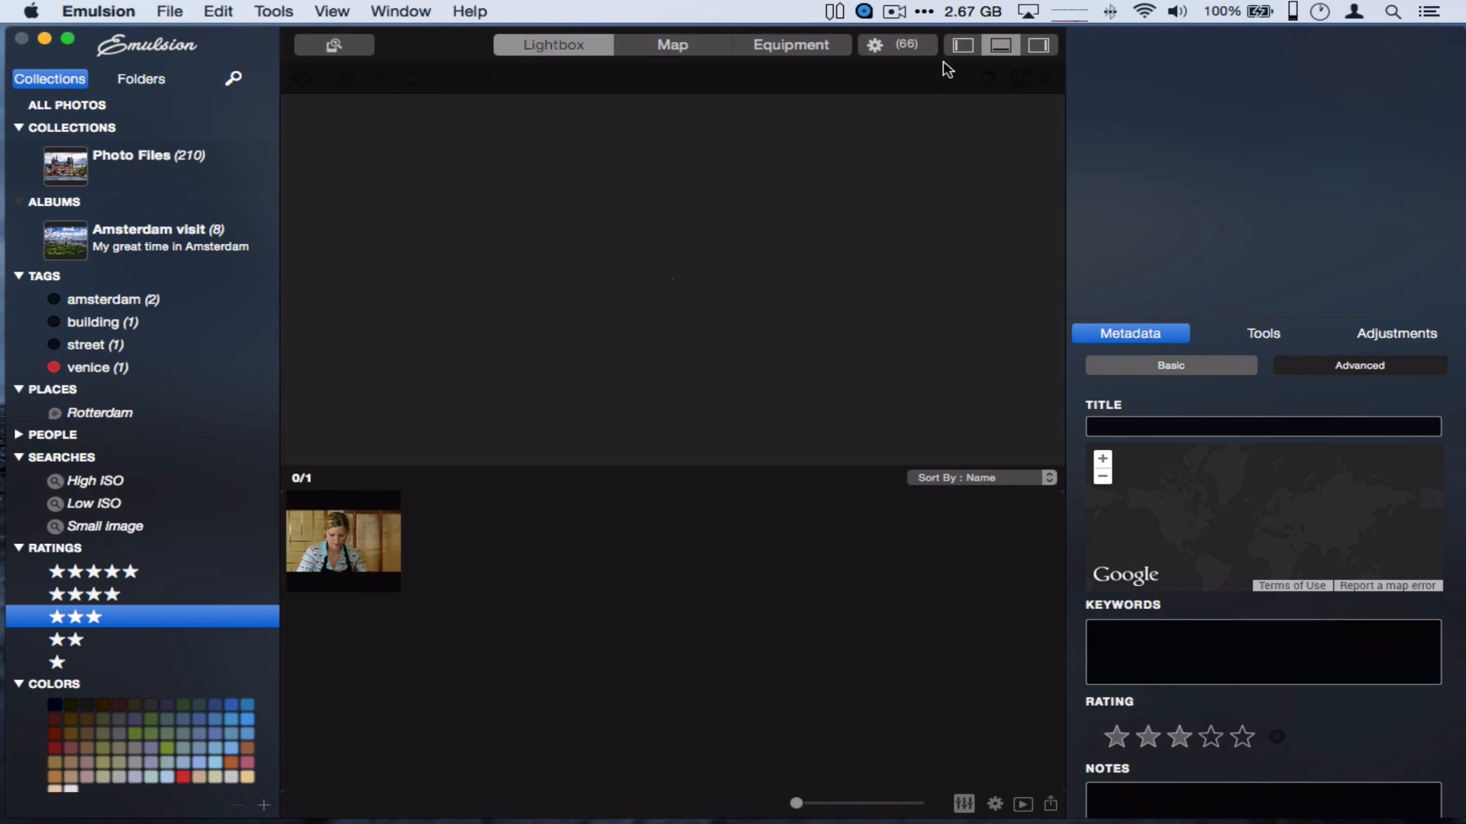
pyautogui.click(997, 51)
pyautogui.click(995, 52)
pyautogui.click(413, 13)
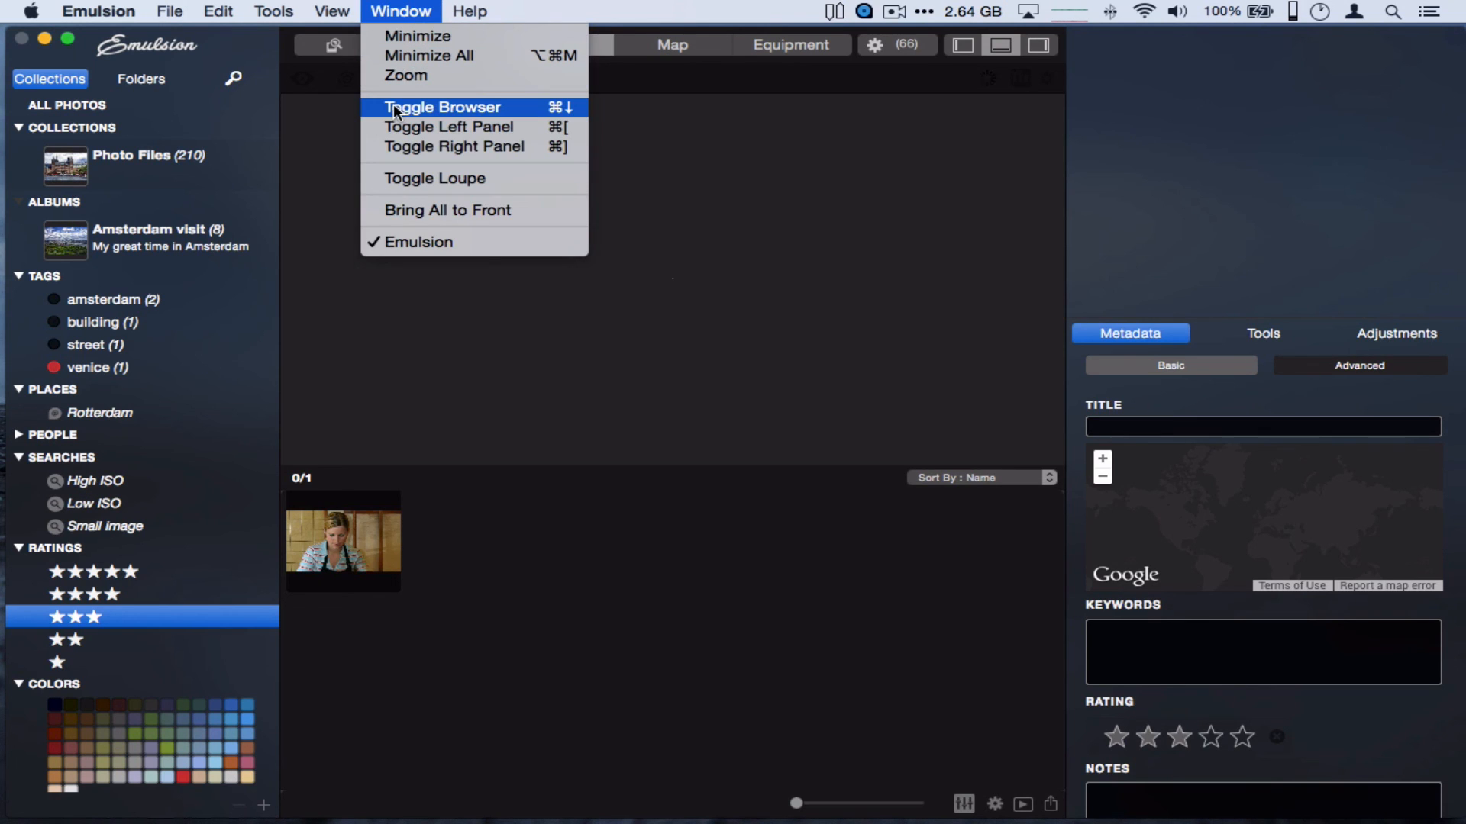
pyautogui.moveTo(347, 12)
pyautogui.moveTo(301, 10)
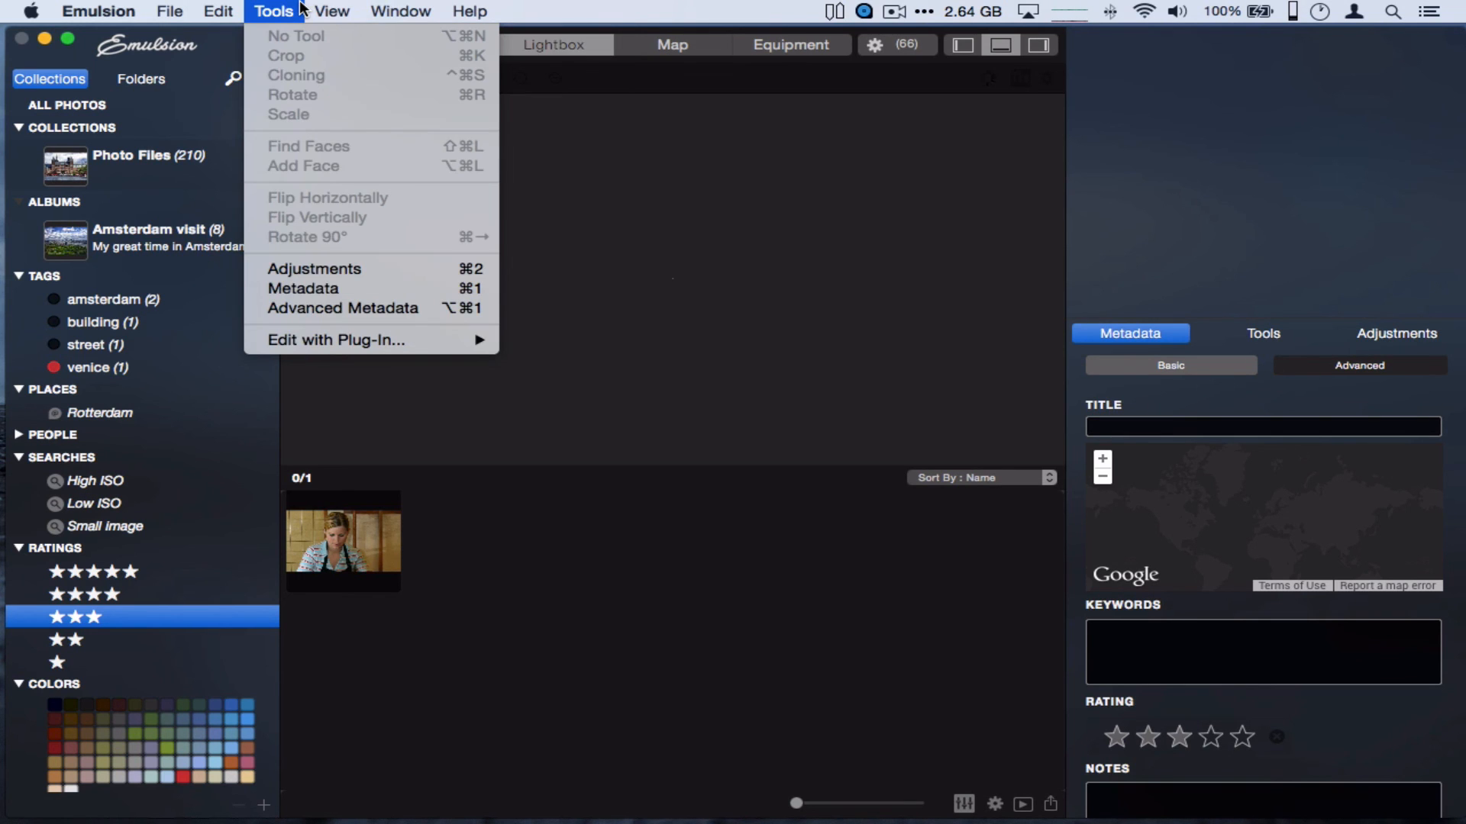
pyautogui.moveTo(115, 12)
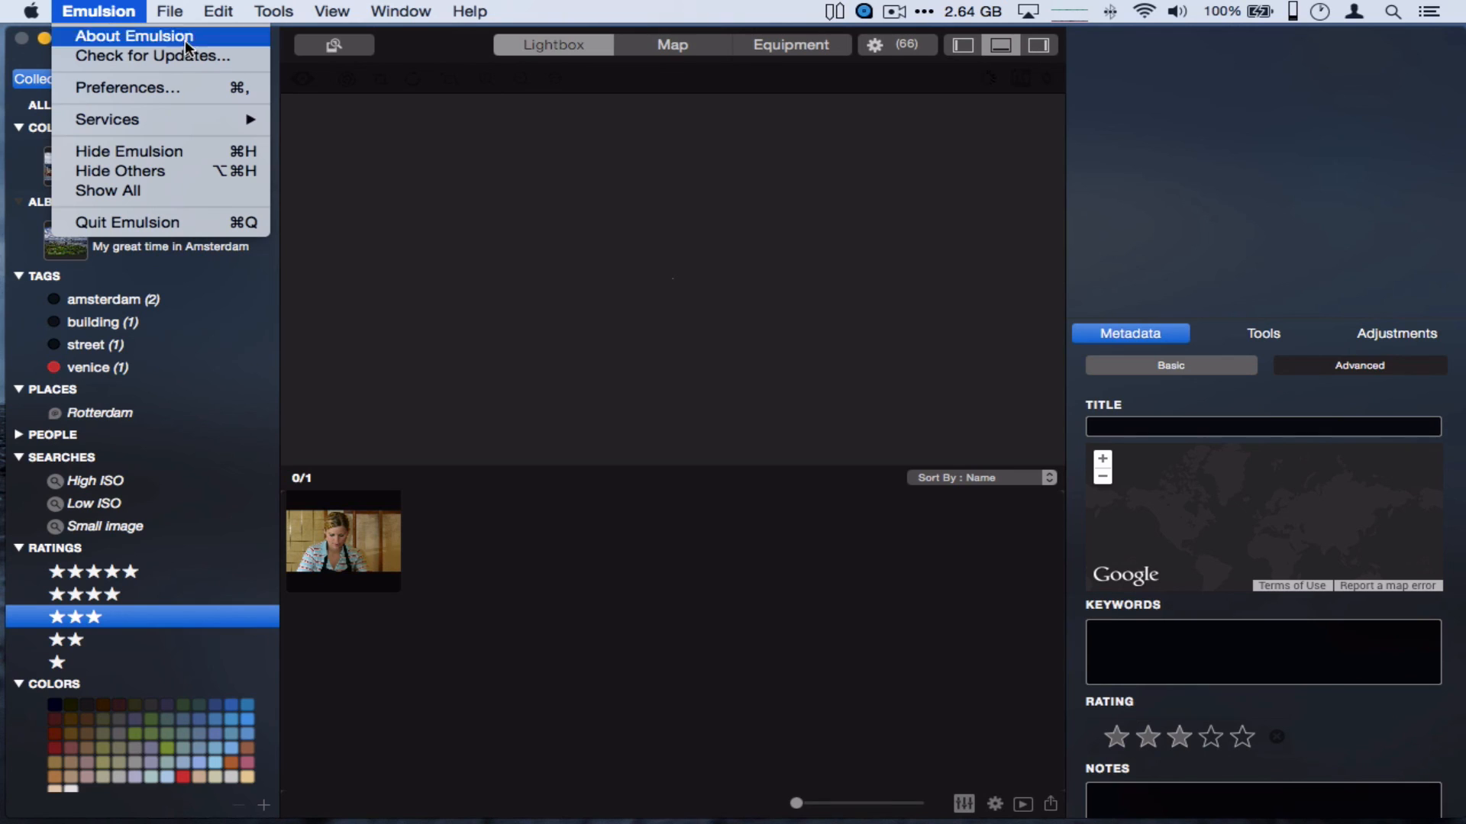
pyautogui.click(423, 313)
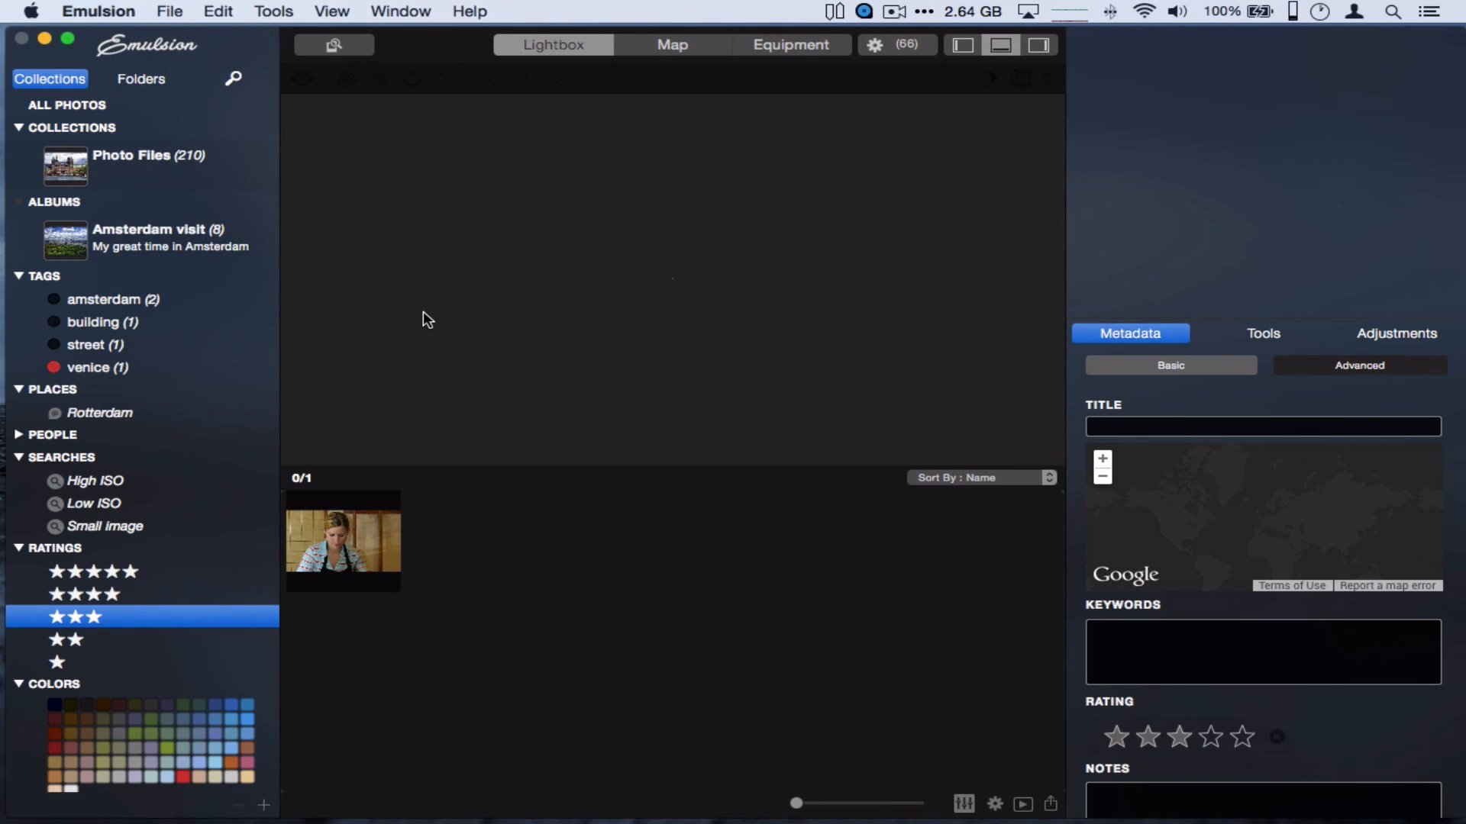